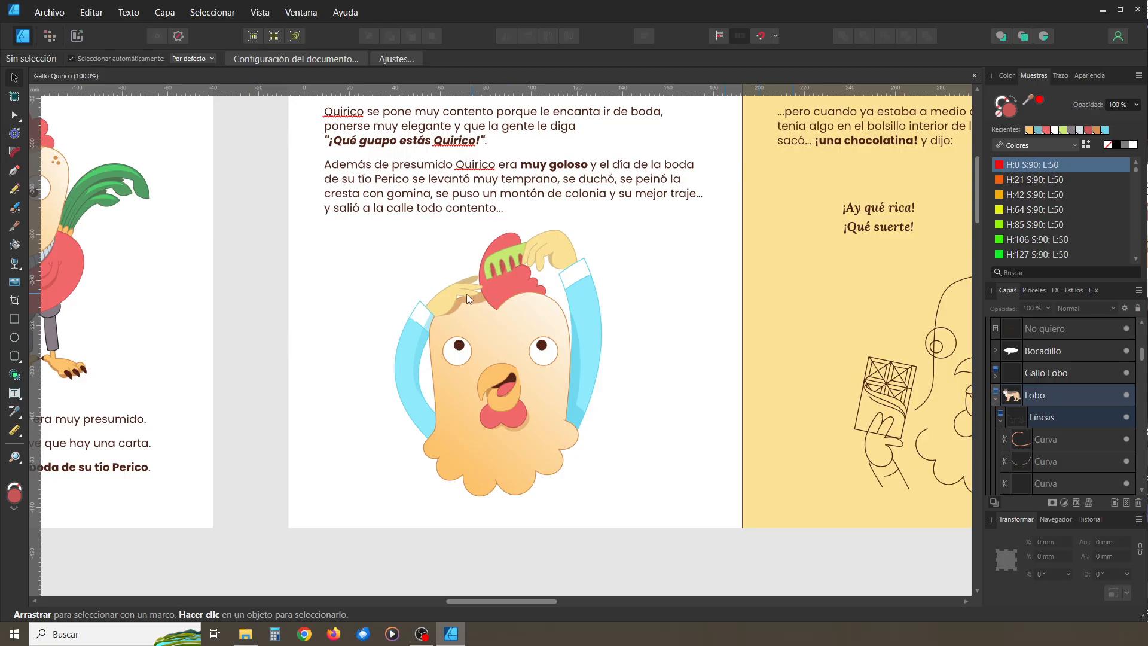
Examine the Gomina / Choco 1 spread, comparing the coloured combing rooster with the outlined rooster holding chocolate
{"action": "left_click_drag", "start_coordinate": [591, 411], "coordinate": [599, 417]}
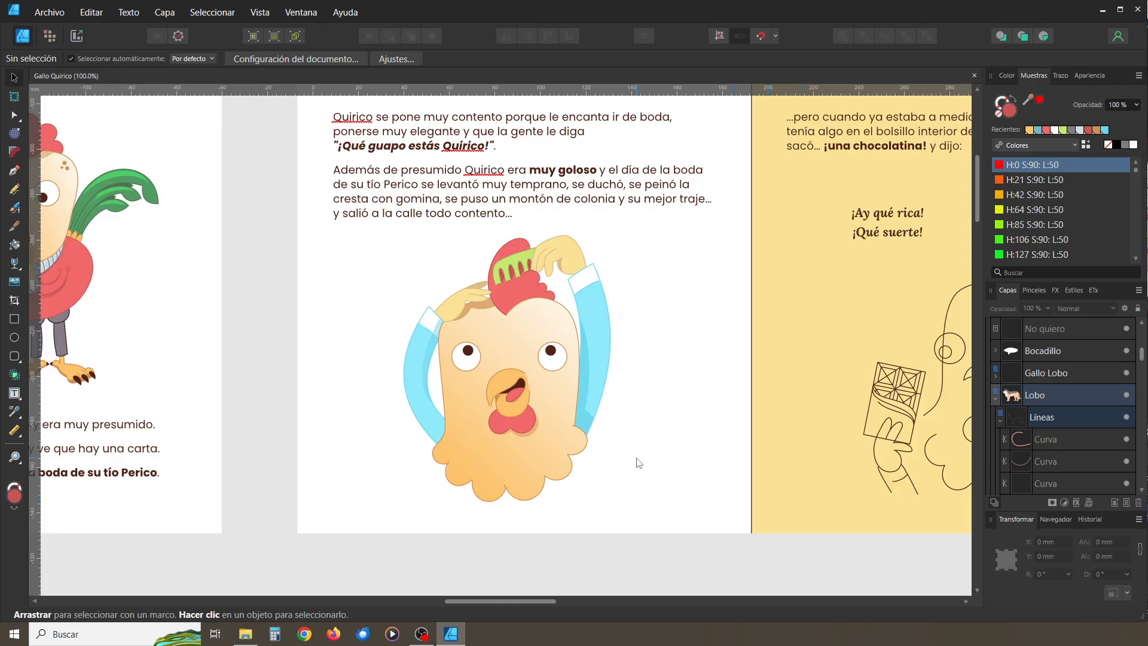
{"action": "left_click_drag", "start_coordinate": [740, 441], "coordinate": [669, 448]}
{"action": "left_click_drag", "start_coordinate": [789, 411], "coordinate": [419, 424]}
{"action": "left_click_drag", "start_coordinate": [655, 416], "coordinate": [794, 415]}
{"action": "left_click_drag", "start_coordinate": [587, 390], "coordinate": [724, 377]}
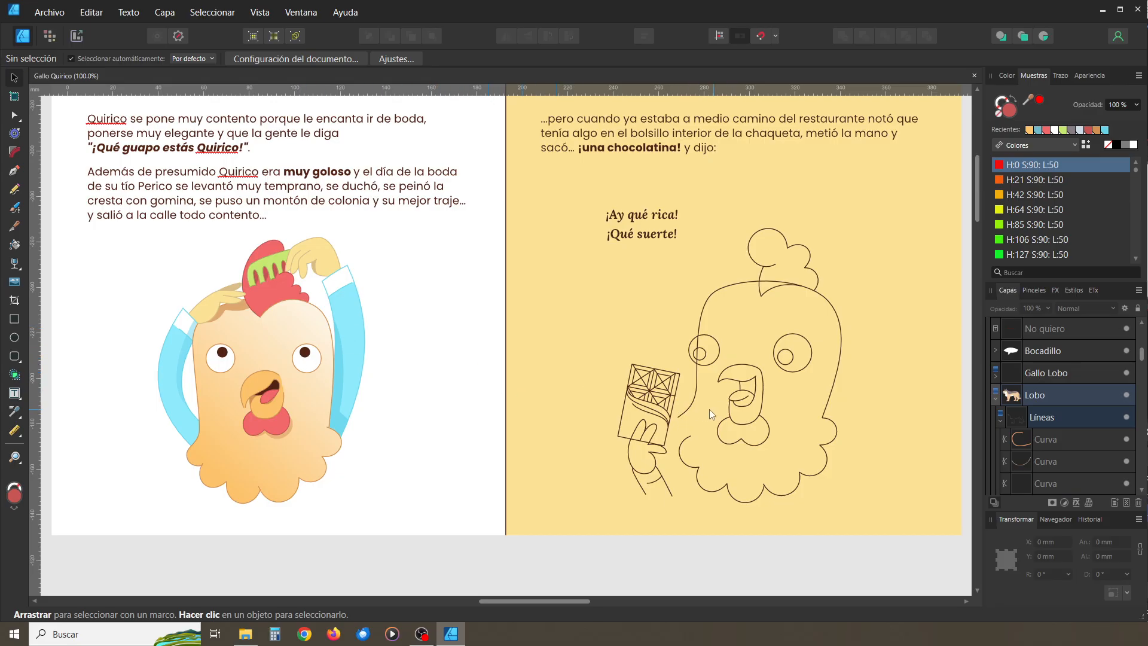
{"action": "left_click_drag", "start_coordinate": [425, 371], "coordinate": [418, 387]}
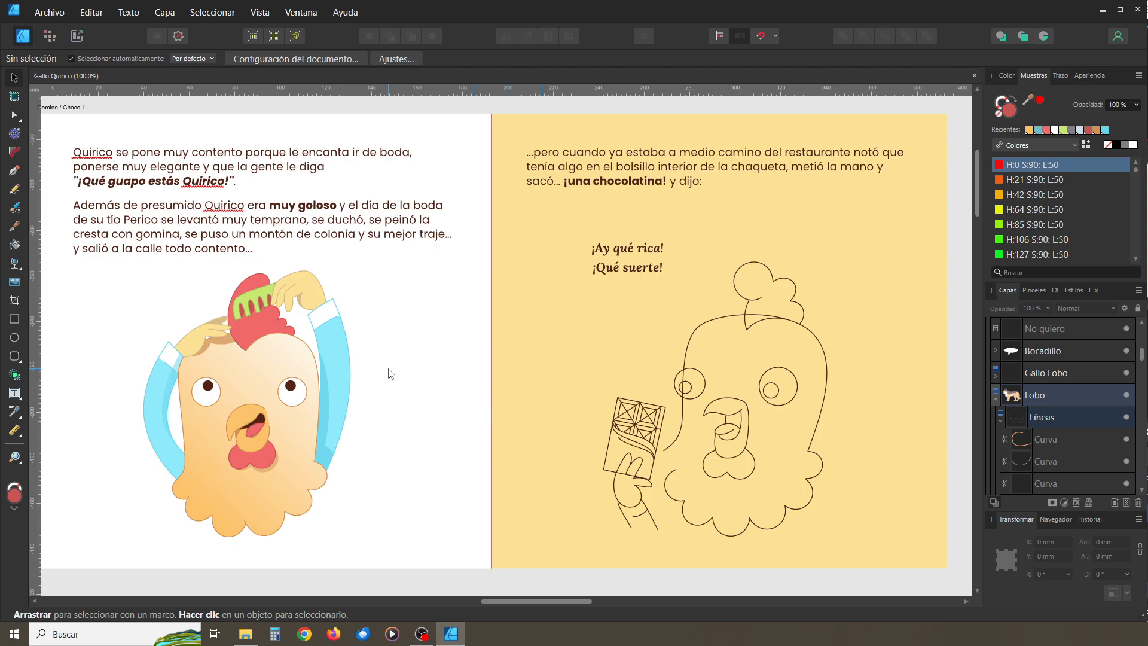
{"action": "left_click_drag", "start_coordinate": [403, 366], "coordinate": [393, 362]}
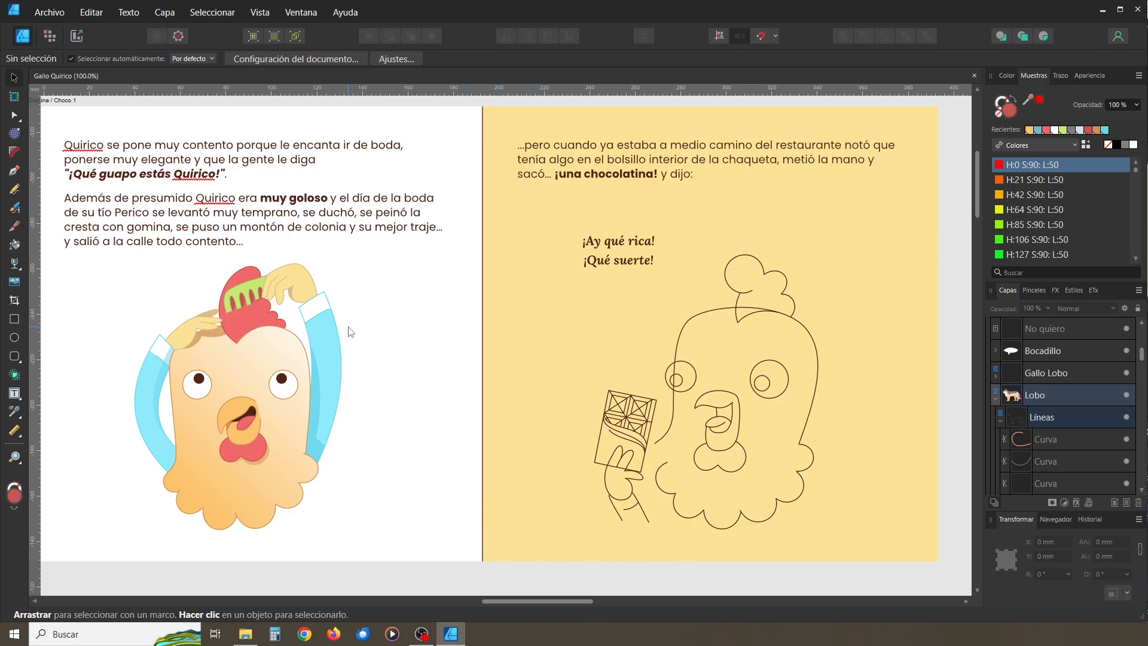
{"action": "left_click_drag", "start_coordinate": [364, 335], "coordinate": [405, 346]}
Survey the neighbouring story spreads at 50% zoom, from the rooster with the letter to the chocolate pages
{"action": "key", "text": "ctrl+minus"}
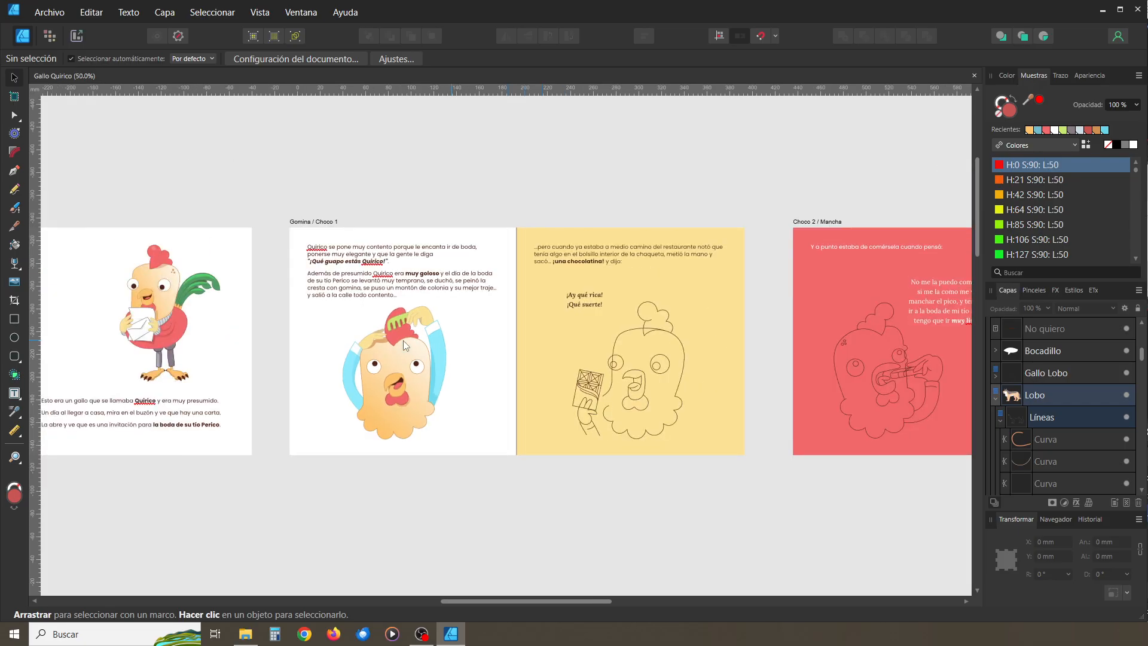
{"action": "left_click_drag", "start_coordinate": [234, 379], "coordinate": [543, 445]}
{"action": "left_click_drag", "start_coordinate": [279, 400], "coordinate": [521, 401]}
{"action": "left_click_drag", "start_coordinate": [392, 402], "coordinate": [692, 413]}
{"action": "left_click_drag", "start_coordinate": [325, 387], "coordinate": [577, 392]}
{"action": "left_click_drag", "start_coordinate": [364, 389], "coordinate": [286, 340]}
{"action": "left_click_drag", "start_coordinate": [508, 401], "coordinate": [290, 347]}
{"action": "left_click_drag", "start_coordinate": [460, 348], "coordinate": [185, 380]}
{"action": "left_click_drag", "start_coordinate": [407, 381], "coordinate": [356, 388]}
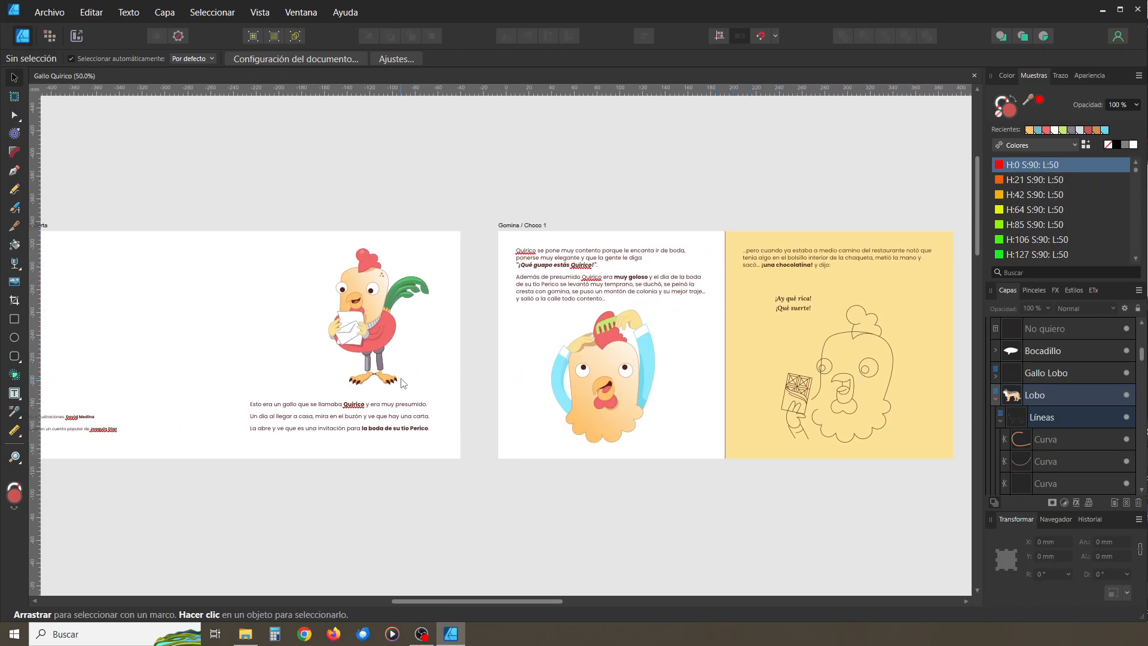
Compare the letter-holding rooster with the combing rooster at 100% zoom, checking how their outlines and colours are drawn
{"action": "key", "text": "ctrl+plus"}
{"action": "key", "text": "ctrl+plus"}
{"action": "left_click_drag", "start_coordinate": [398, 378], "coordinate": [610, 361]}
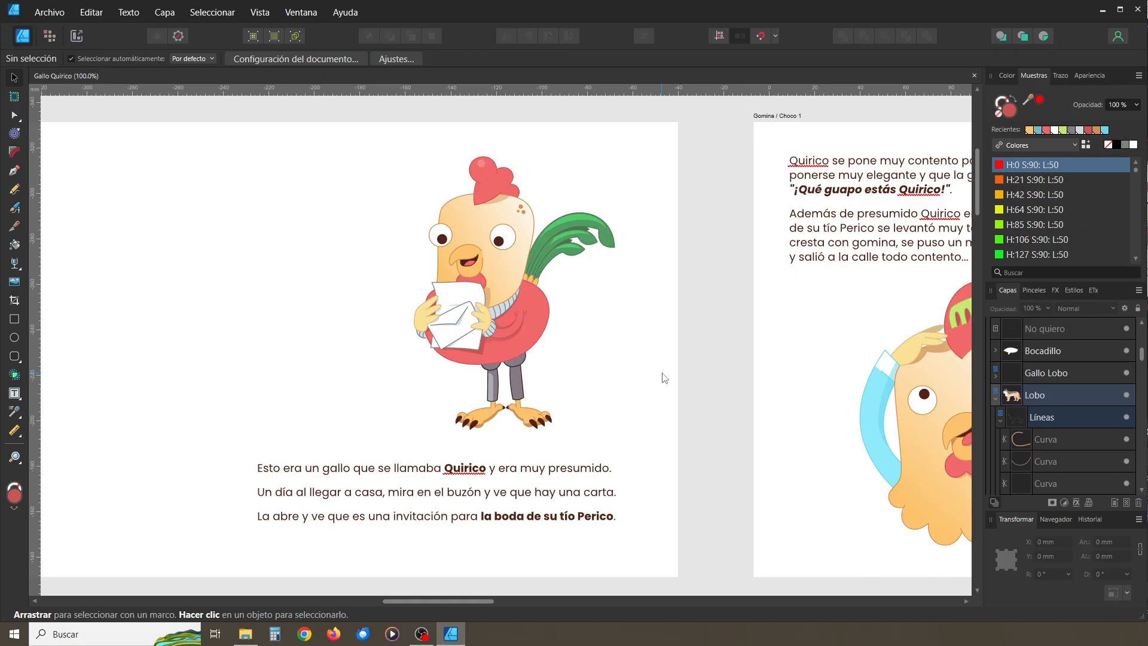
{"action": "key", "text": "space"}
{"action": "left_click_drag", "start_coordinate": [665, 357], "coordinate": [670, 361]}
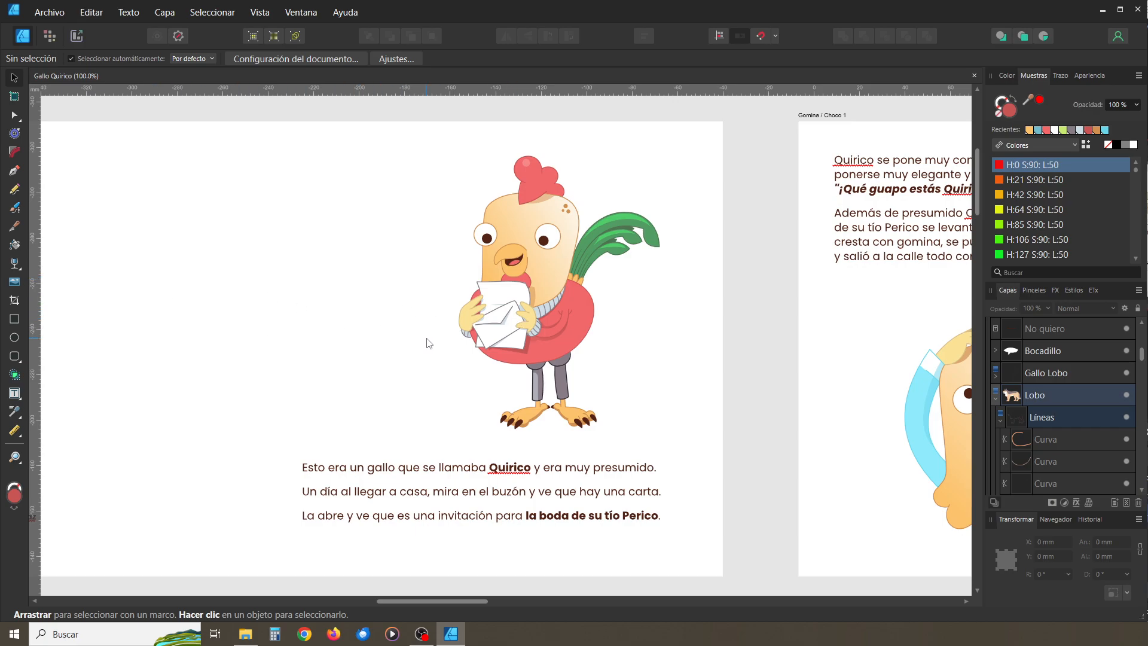
{"action": "left_click_drag", "start_coordinate": [666, 358], "coordinate": [493, 367]}
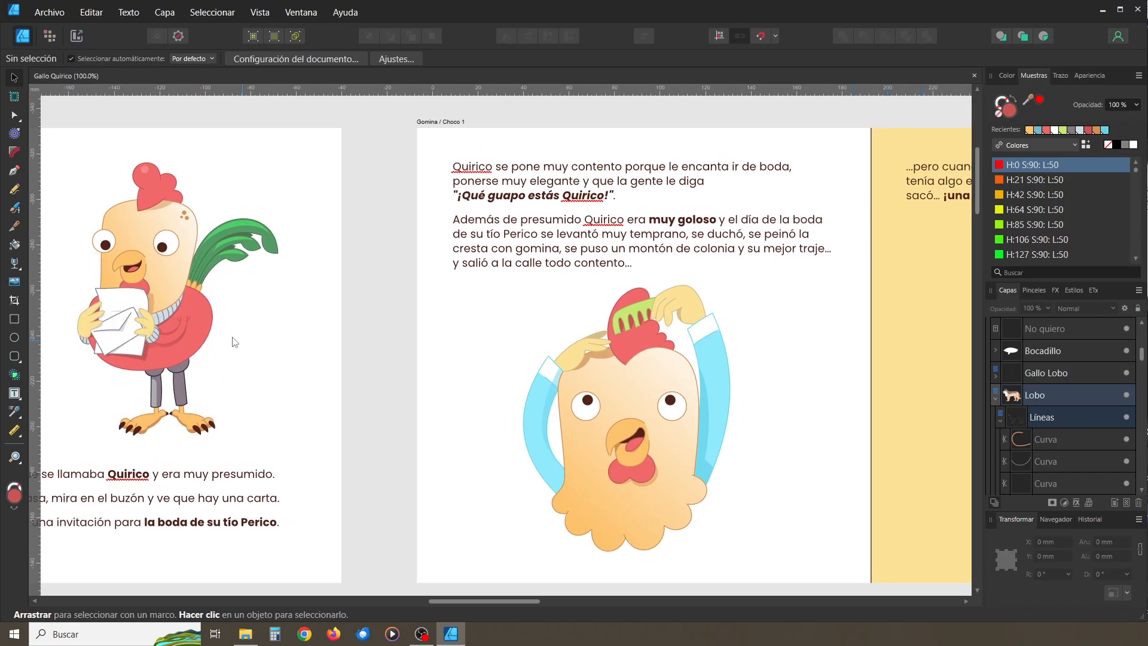
{"action": "left_click_drag", "start_coordinate": [373, 368], "coordinate": [498, 352]}
{"action": "left_click_drag", "start_coordinate": [345, 346], "coordinate": [399, 350]}
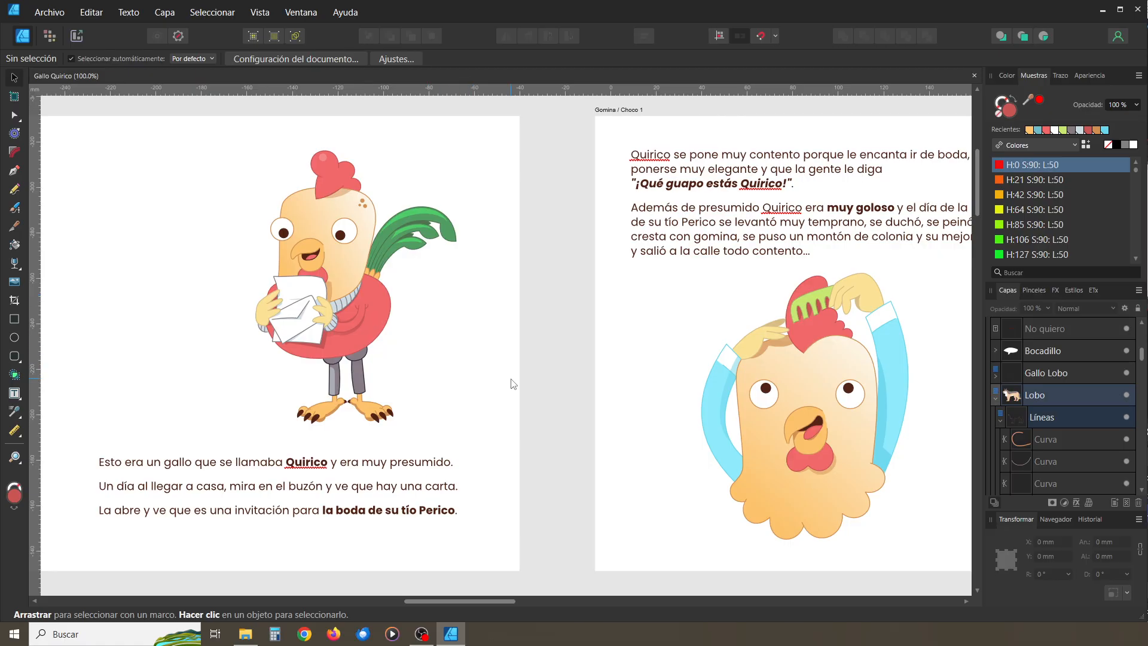
{"action": "left_click_drag", "start_coordinate": [645, 381], "coordinate": [333, 353]}
{"action": "left_click_drag", "start_coordinate": [543, 366], "coordinate": [329, 375]}
{"action": "left_click_drag", "start_coordinate": [467, 376], "coordinate": [403, 382]}
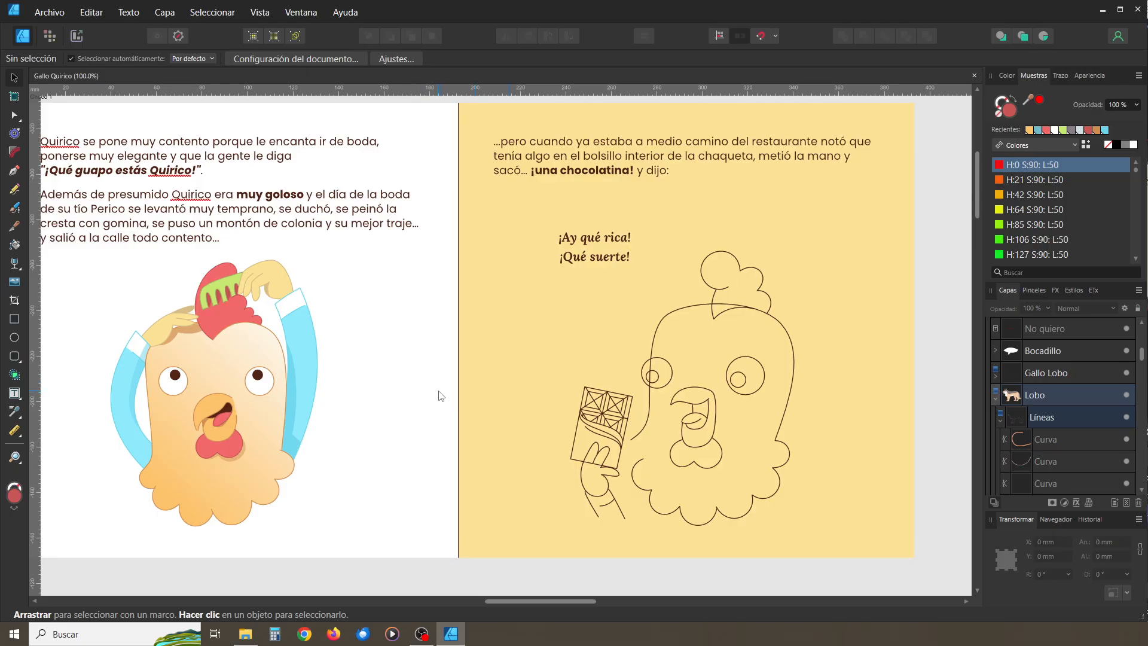
{"action": "left_click_drag", "start_coordinate": [423, 377], "coordinate": [461, 384]}
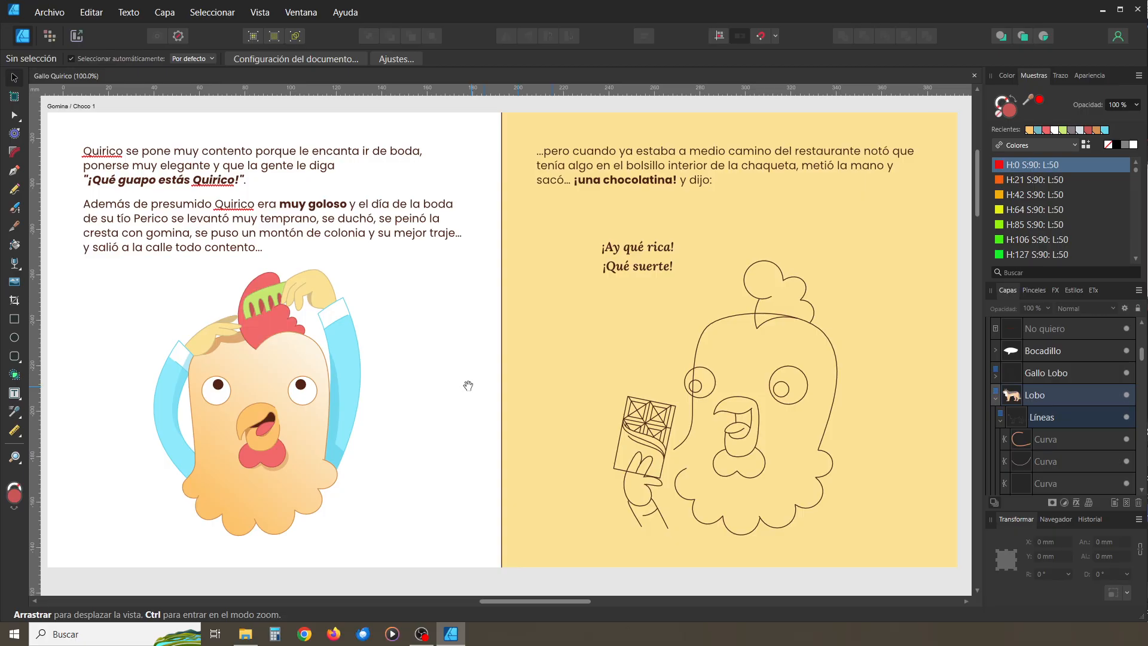
Review the spreads from Créditos / Carta through Choco 2 / Mancha, comparing coloured illustrations with those still in outline
{"action": "left_click_drag", "start_coordinate": [411, 382], "coordinate": [731, 385]}
{"action": "scroll", "coordinate": [432, 378], "scroll_direction": "left", "scroll_amount": 10}
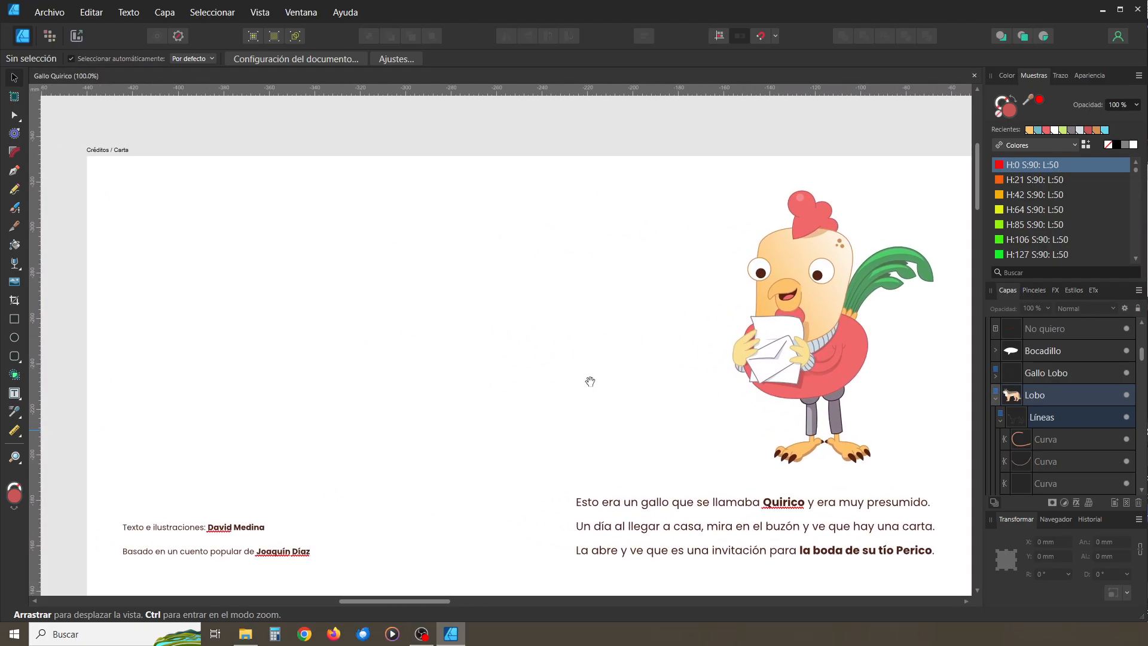
{"action": "left_click_drag", "start_coordinate": [595, 390], "coordinate": [526, 338]}
{"action": "mouse_move", "coordinate": [674, 362]}
{"action": "left_mouse_down"}
{"action": "mouse_move", "coordinate": [477, 360]}
{"action": "mouse_move", "coordinate": [409, 397]}
{"action": "left_mouse_up"}
{"action": "left_click_drag", "start_coordinate": [779, 403], "coordinate": [491, 395]}
{"action": "left_click_drag", "start_coordinate": [801, 418], "coordinate": [571, 375]}
{"action": "left_click_drag", "start_coordinate": [643, 377], "coordinate": [436, 375]}
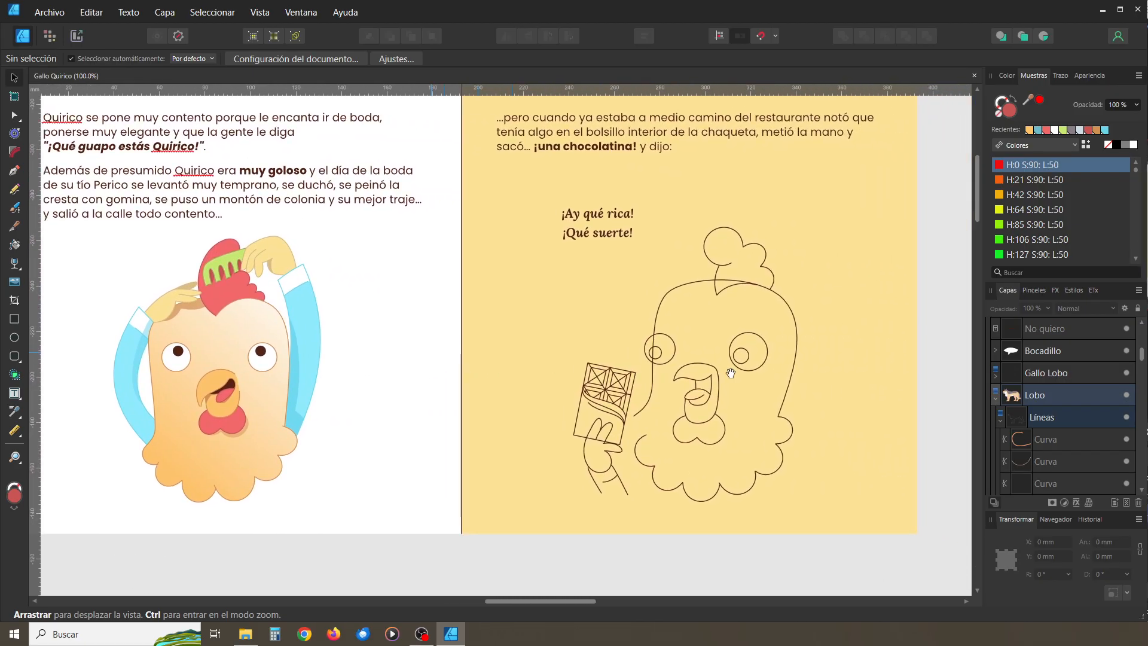
{"action": "left_click_drag", "start_coordinate": [730, 373], "coordinate": [474, 419]}
{"action": "left_click_drag", "start_coordinate": [765, 412], "coordinate": [453, 411]}
{"action": "left_click_drag", "start_coordinate": [637, 406], "coordinate": [452, 404]}
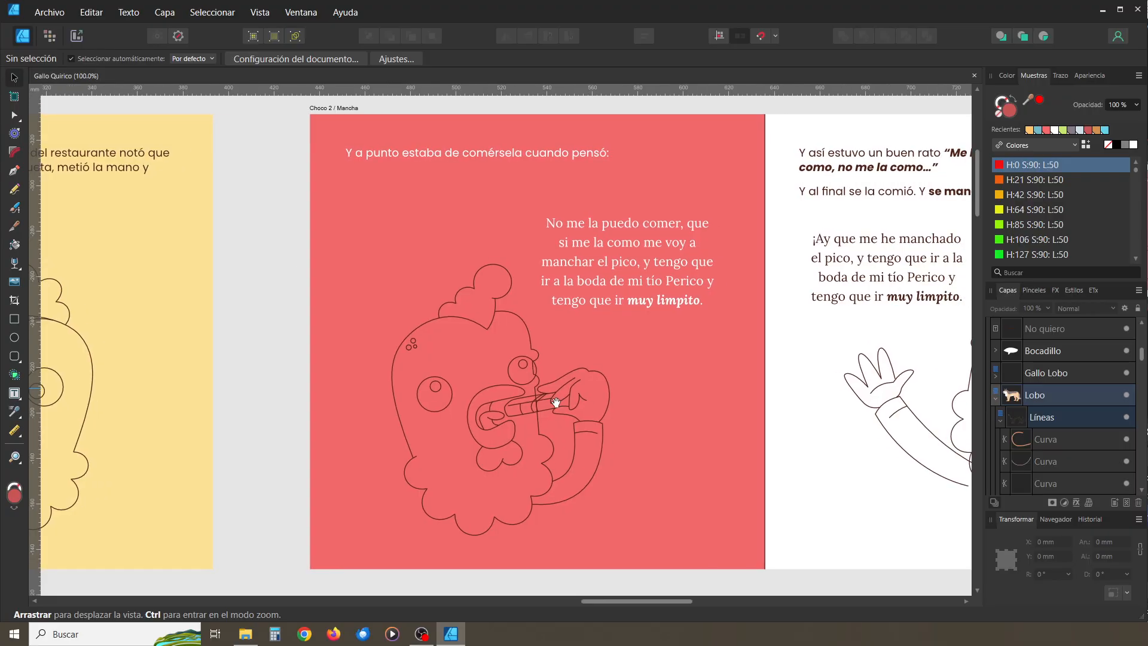
{"action": "left_click_drag", "start_coordinate": [761, 398], "coordinate": [446, 397]}
{"action": "left_click_drag", "start_coordinate": [664, 395], "coordinate": [725, 401]}
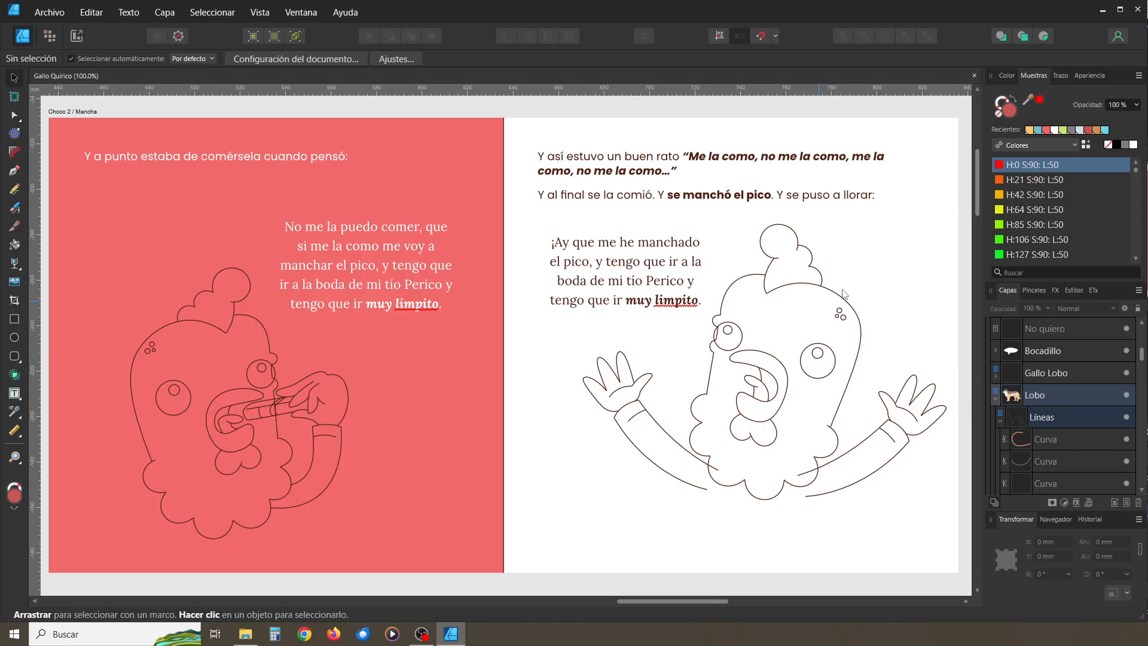
{"action": "left_click_drag", "start_coordinate": [558, 370], "coordinate": [563, 370]}
{"action": "left_click_drag", "start_coordinate": [446, 389], "coordinate": [809, 391]}
{"action": "left_click_drag", "start_coordinate": [511, 388], "coordinate": [747, 351]}
{"action": "mouse_move", "coordinate": [644, 351]}
{"action": "left_mouse_down"}
{"action": "mouse_move", "coordinate": [756, 365]}
{"action": "mouse_move", "coordinate": [737, 365]}
{"action": "mouse_move", "coordinate": [739, 383]}
{"action": "left_mouse_up"}
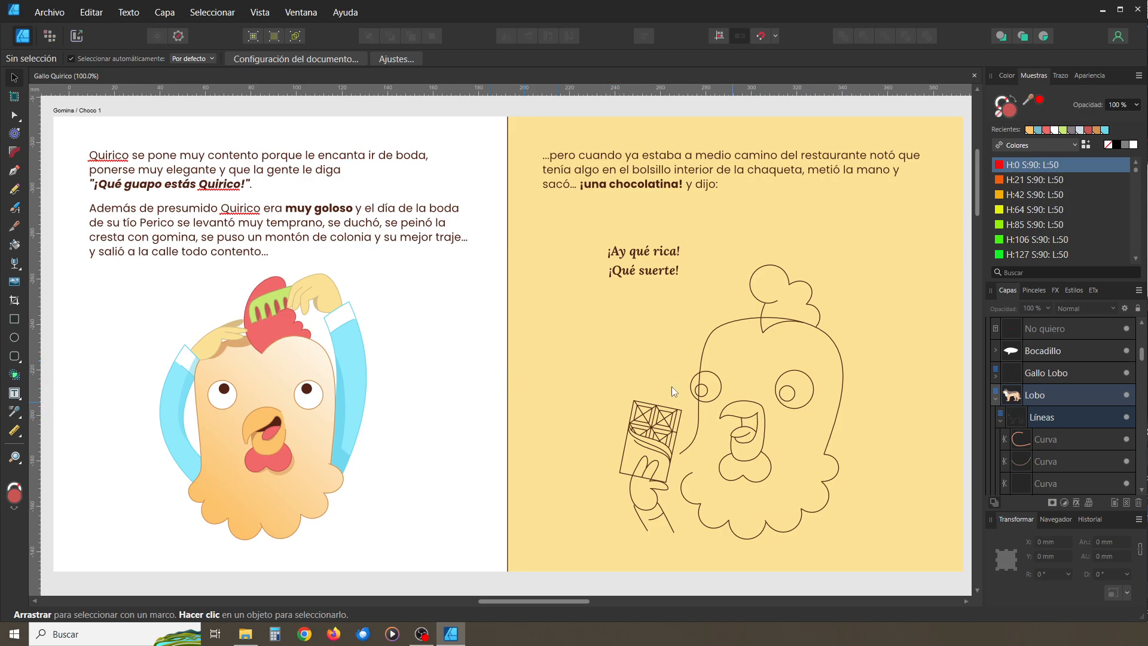
{"action": "mouse_move", "coordinate": [808, 390]}
{"action": "left_mouse_down"}
{"action": "mouse_move", "coordinate": [775, 381]}
{"action": "mouse_move", "coordinate": [813, 391]}
{"action": "left_mouse_up"}
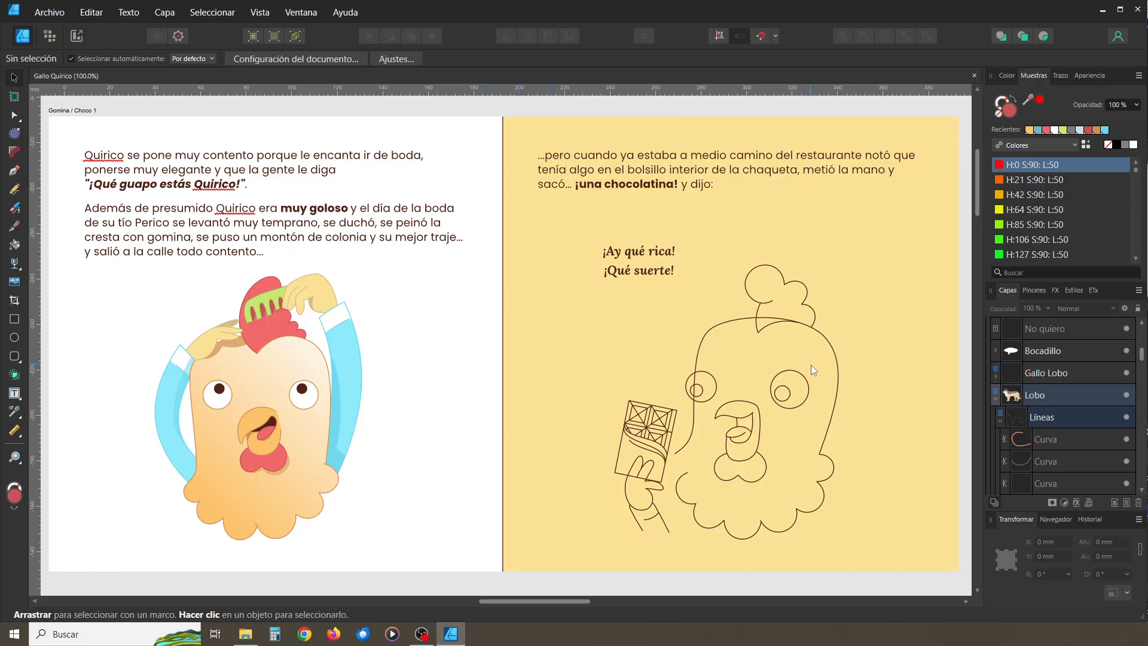
{"action": "left_click_drag", "start_coordinate": [810, 366], "coordinate": [811, 357]}
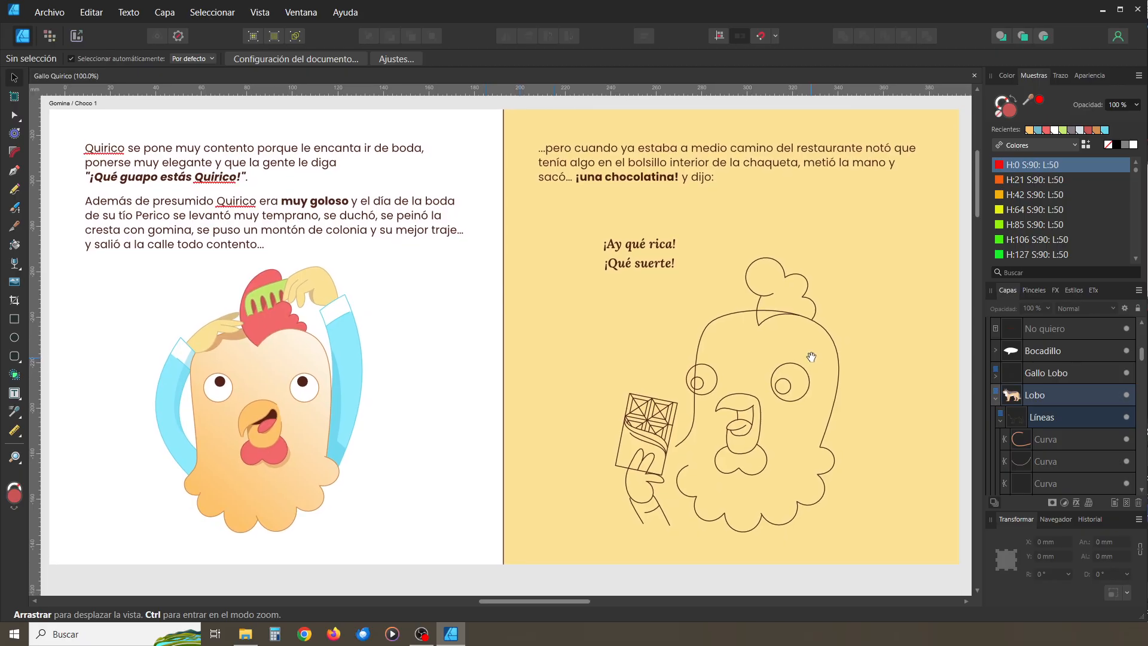
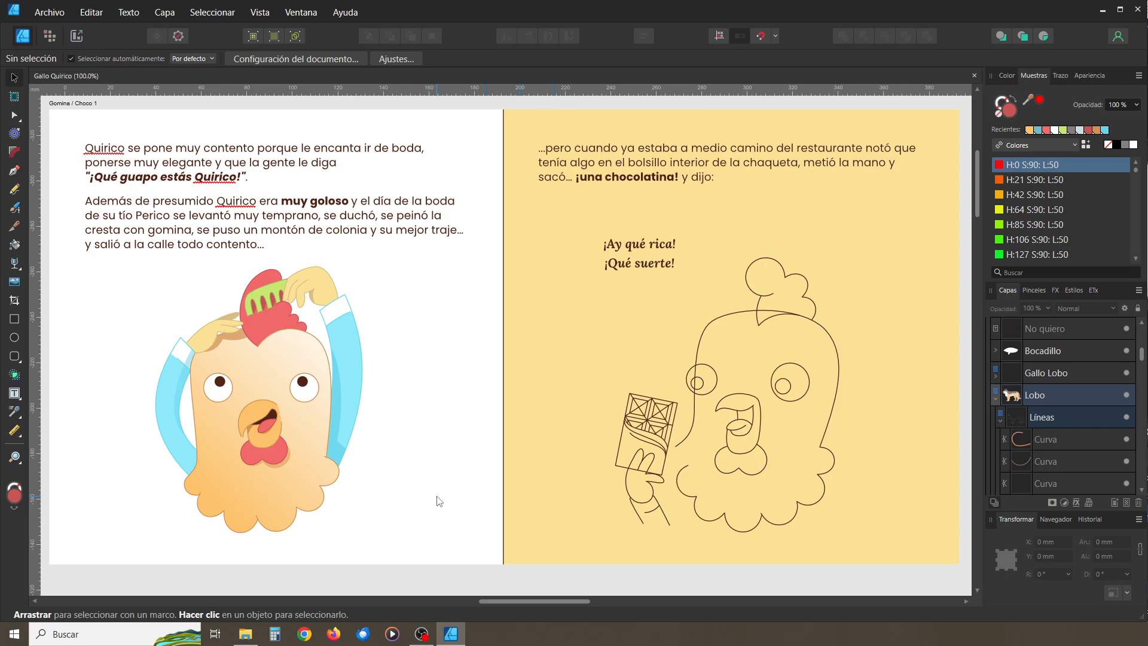
{"action": "key", "text": "space"}
{"action": "mouse_move", "coordinate": [402, 472]}
{"action": "left_mouse_down"}
{"action": "mouse_move", "coordinate": [502, 478]}
{"action": "mouse_move", "coordinate": [389, 467]}
{"action": "left_mouse_up"}
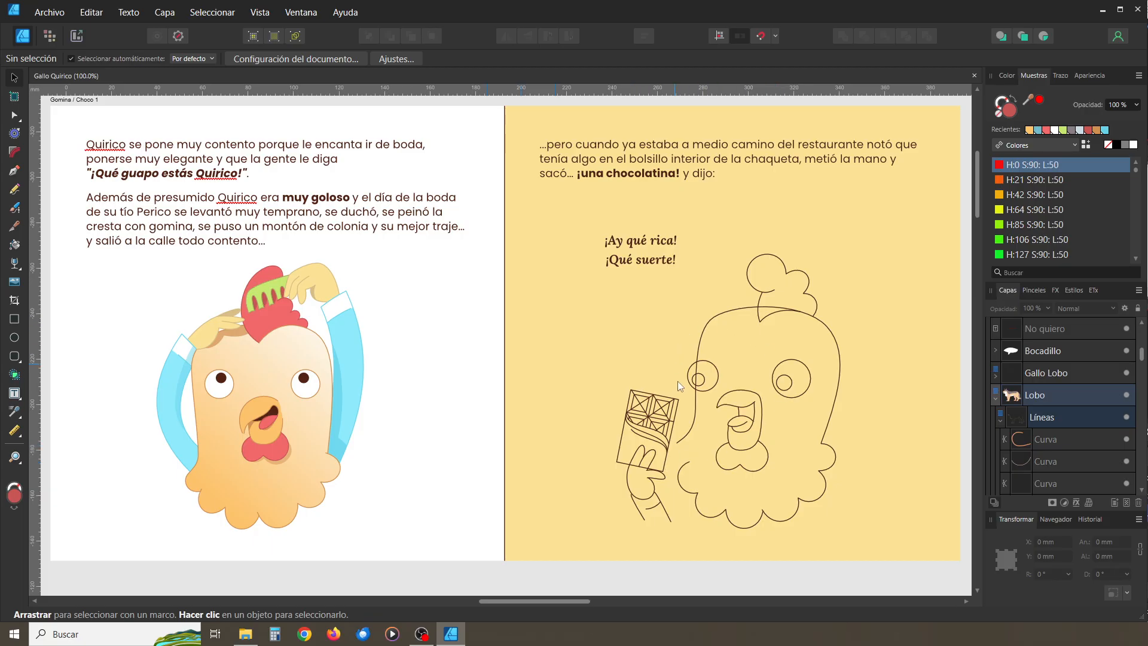
Look over the chocolate, combing and letter illustrations again, going back to the Créditos / Carta spread
{"action": "left_click_drag", "start_coordinate": [757, 454], "coordinate": [590, 419]}
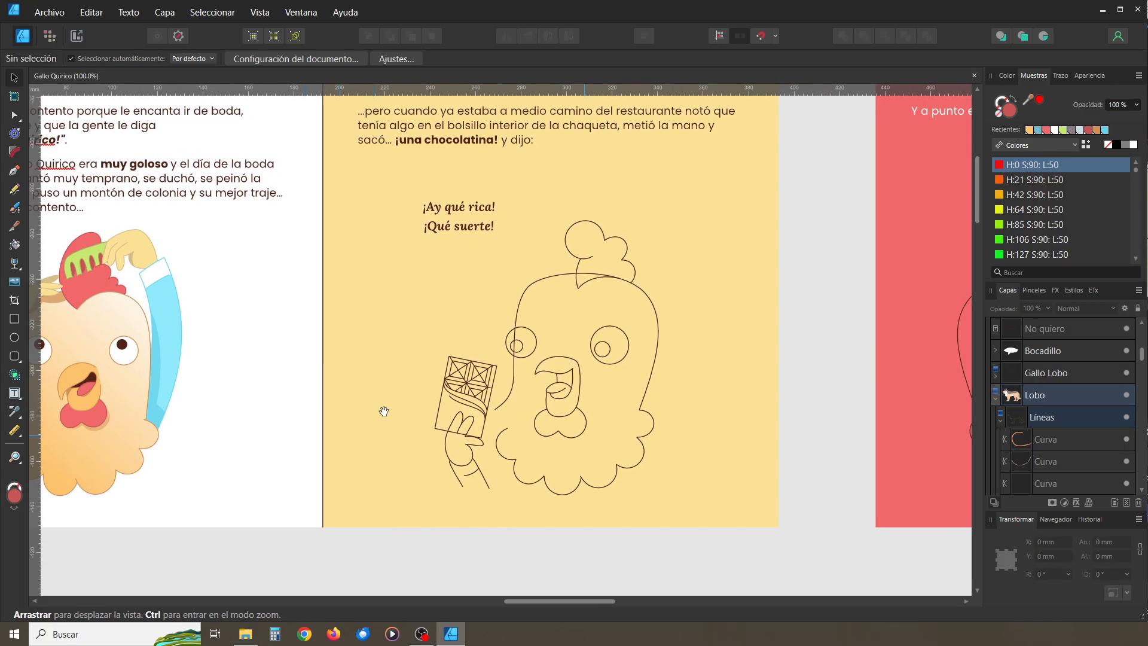
{"action": "left_click_drag", "start_coordinate": [361, 437], "coordinate": [635, 440]}
{"action": "left_click_drag", "start_coordinate": [329, 452], "coordinate": [669, 454]}
{"action": "left_click_drag", "start_coordinate": [414, 442], "coordinate": [558, 487]}
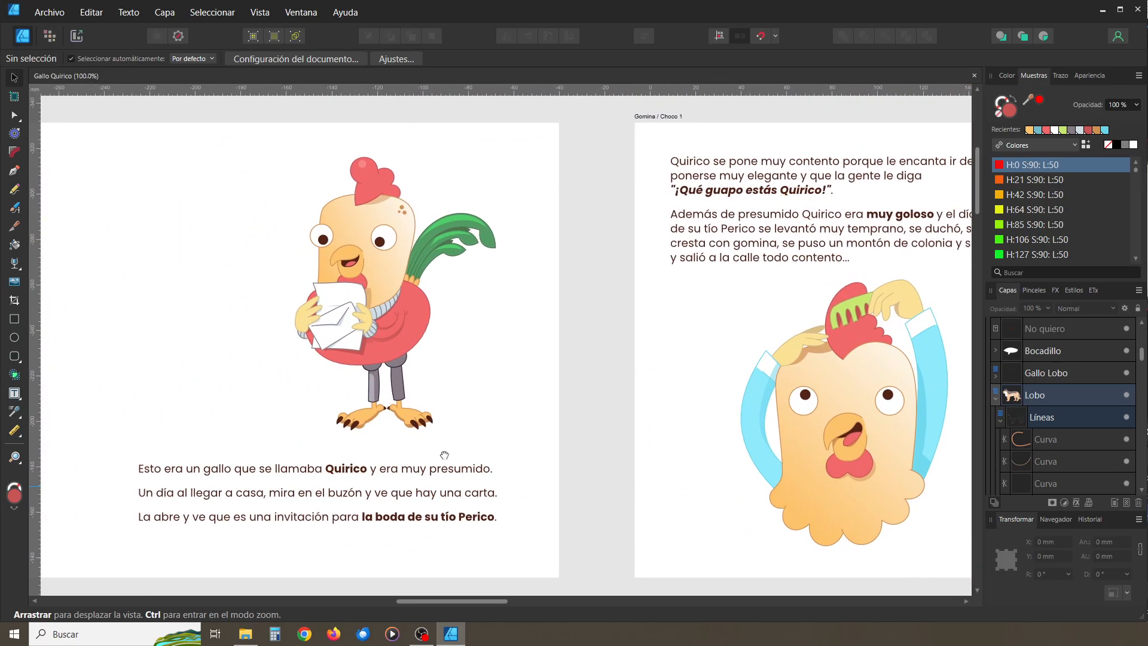
{"action": "left_click_drag", "start_coordinate": [422, 453], "coordinate": [681, 516]}
{"action": "left_click_drag", "start_coordinate": [361, 461], "coordinate": [673, 435]}
{"action": "left_click_drag", "start_coordinate": [460, 431], "coordinate": [693, 403]}
{"action": "left_click_drag", "start_coordinate": [511, 403], "coordinate": [277, 412]}
{"action": "left_click_drag", "start_coordinate": [464, 433], "coordinate": [415, 441]}
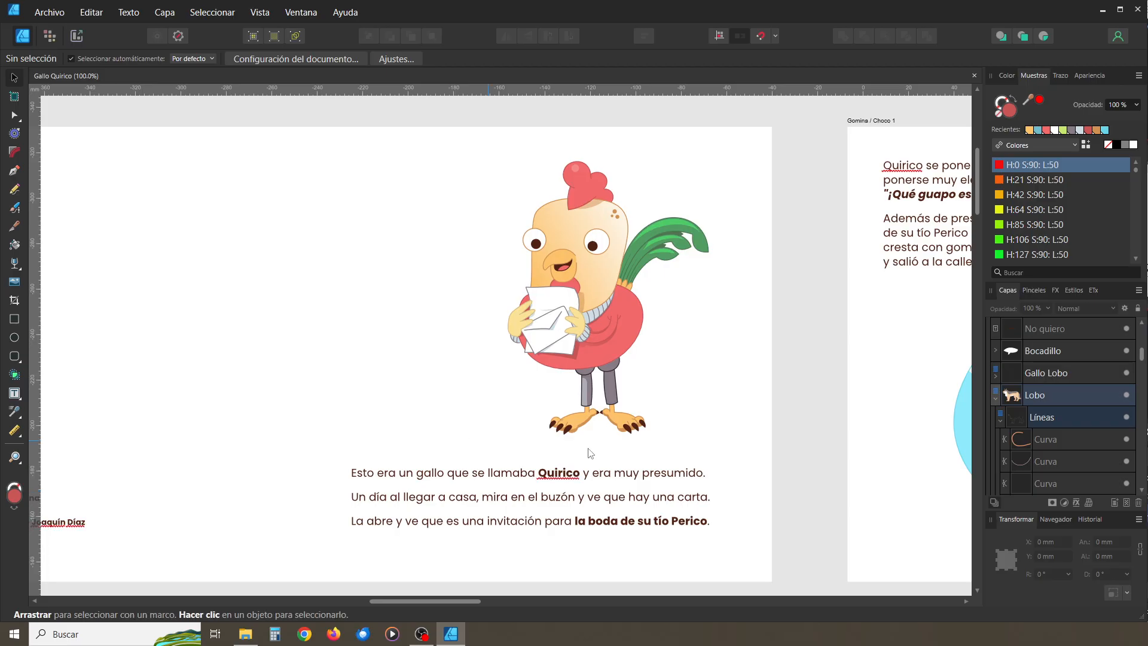
Collapse the Lobo group in the layer list and bring the whole Créditos / Carta spread into view
{"action": "left_click", "coordinate": [996, 399]}
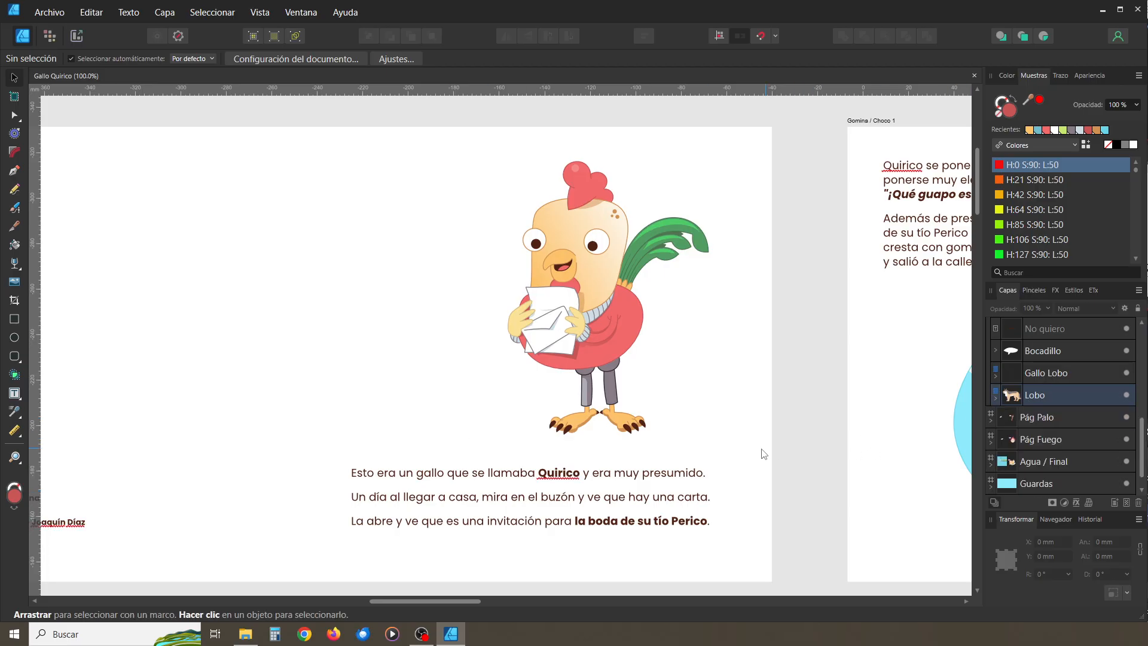
{"action": "left_click_drag", "start_coordinate": [770, 416], "coordinate": [904, 382]}
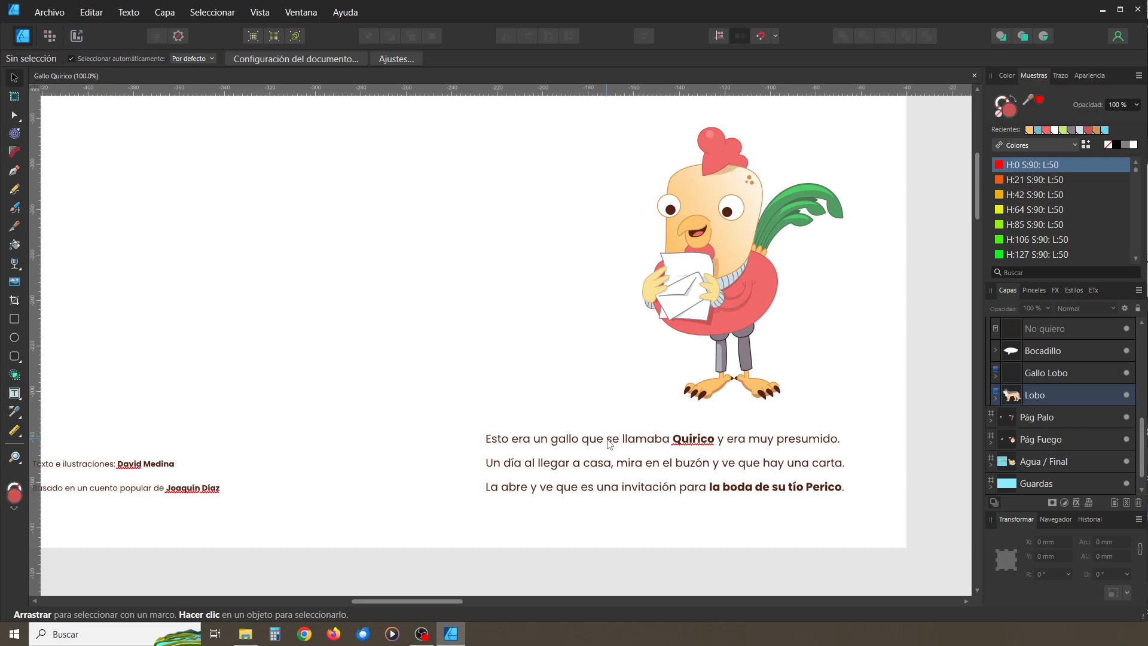
{"action": "mouse_move", "coordinate": [615, 448]}
{"action": "left_mouse_down"}
{"action": "mouse_move", "coordinate": [625, 483]}
{"action": "mouse_move", "coordinate": [640, 461]}
{"action": "mouse_move", "coordinate": [629, 456]}
{"action": "left_mouse_up"}
{"action": "left_click_drag", "start_coordinate": [606, 407], "coordinate": [610, 441]}
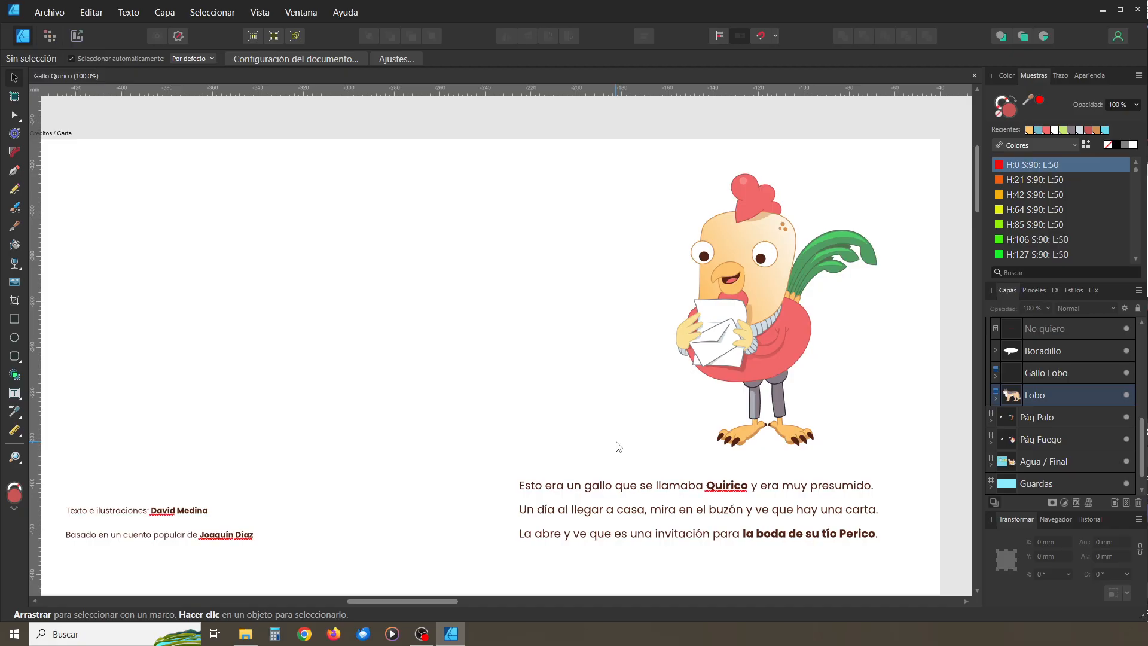
{"action": "left_click_drag", "start_coordinate": [573, 388], "coordinate": [583, 369]}
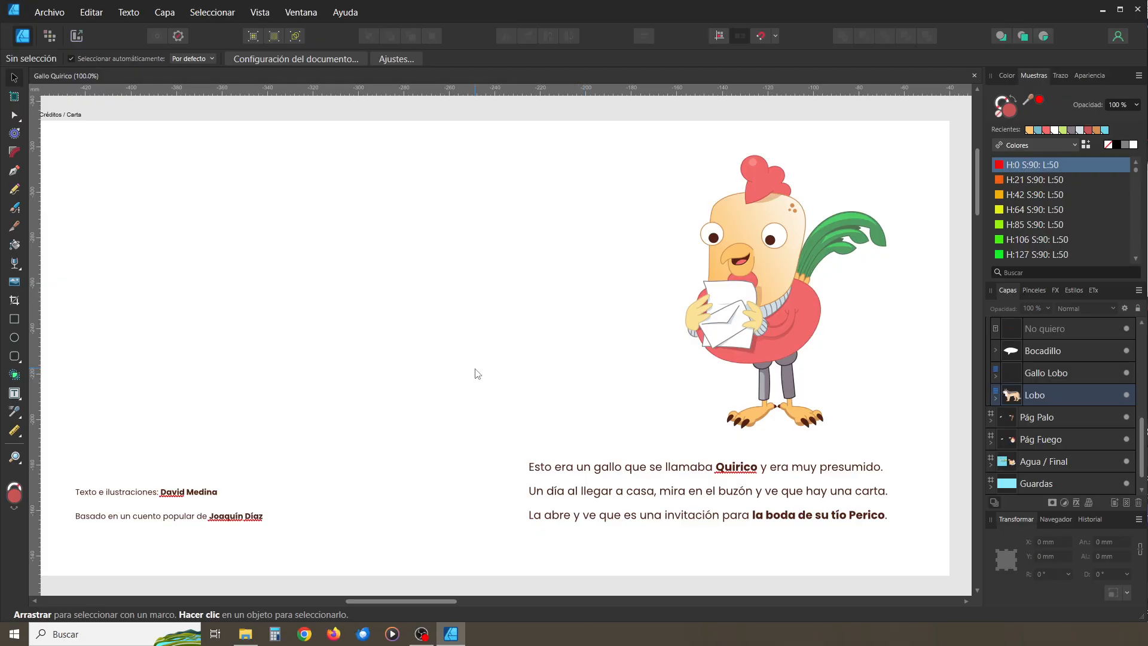
{"action": "mouse_move", "coordinate": [449, 379]}
{"action": "left_mouse_down"}
{"action": "mouse_move", "coordinate": [466, 377]}
{"action": "mouse_move", "coordinate": [456, 376]}
{"action": "left_mouse_up"}
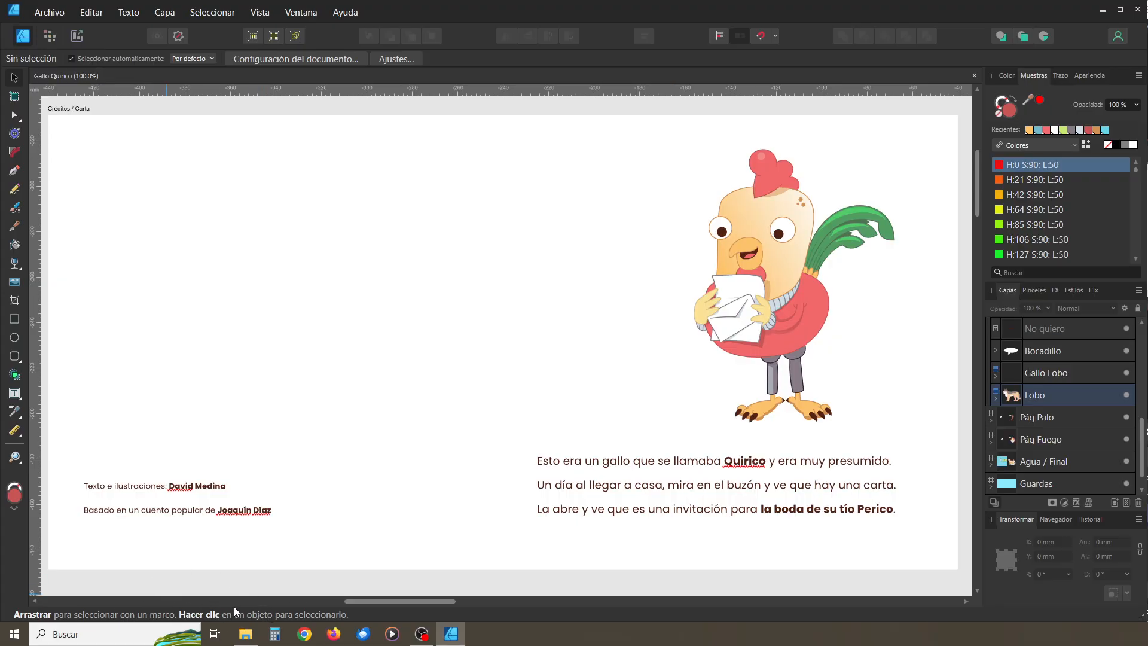
Look at the blue Guardas endpaper artboard and go back to the Créditos / Carta spread
{"action": "key", "text": "space"}
{"action": "left_click_drag", "start_coordinate": [315, 497], "coordinate": [542, 171]}
{"action": "left_click_drag", "start_coordinate": [432, 399], "coordinate": [627, 105]}
{"action": "left_click_drag", "start_coordinate": [287, 287], "coordinate": [690, 433]}
{"action": "left_click_drag", "start_coordinate": [561, 228], "coordinate": [559, 555]}
{"action": "left_click_drag", "start_coordinate": [625, 118], "coordinate": [530, 407]}
{"action": "left_click_drag", "start_coordinate": [582, 243], "coordinate": [538, 472]}
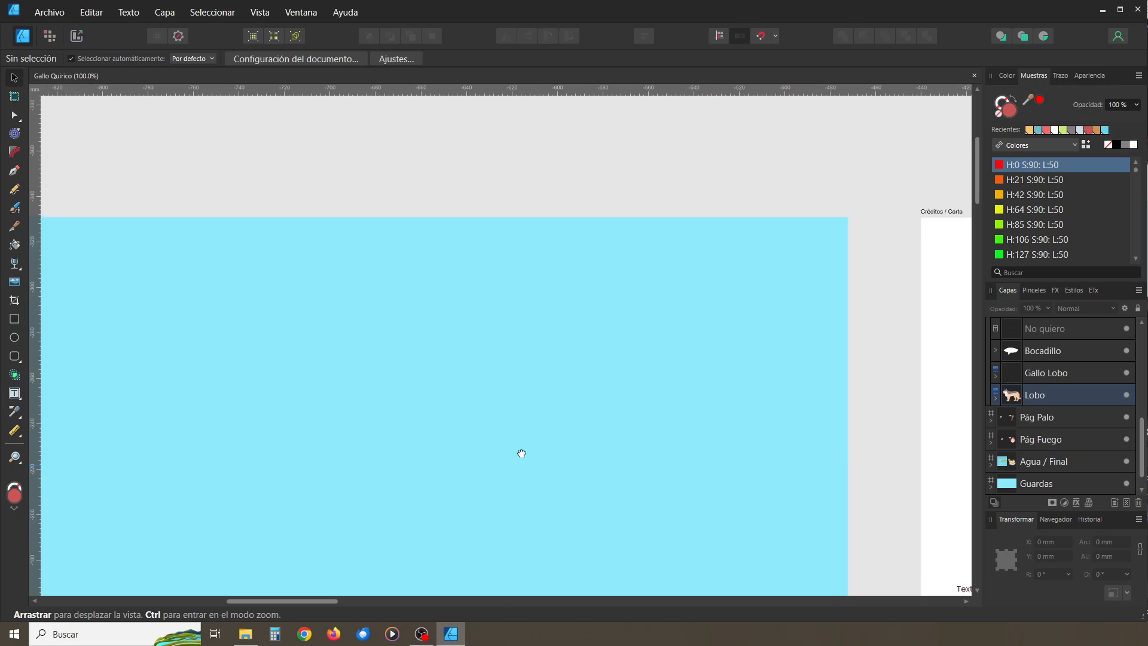
{"action": "left_click_drag", "start_coordinate": [656, 521], "coordinate": [254, 410]}
{"action": "left_click_drag", "start_coordinate": [731, 419], "coordinate": [279, 423]}
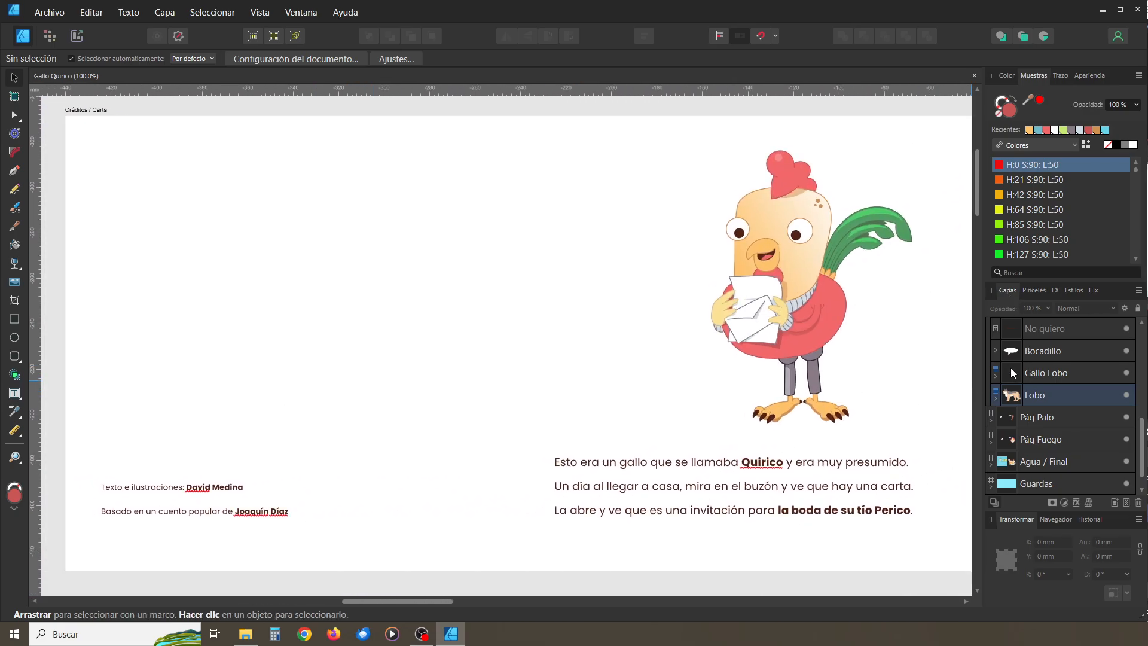
Zoom to the Portada artboard from the layer list and display the stroke settings
{"action": "scroll", "coordinate": [1010, 375], "scroll_direction": "up", "scroll_amount": 3}
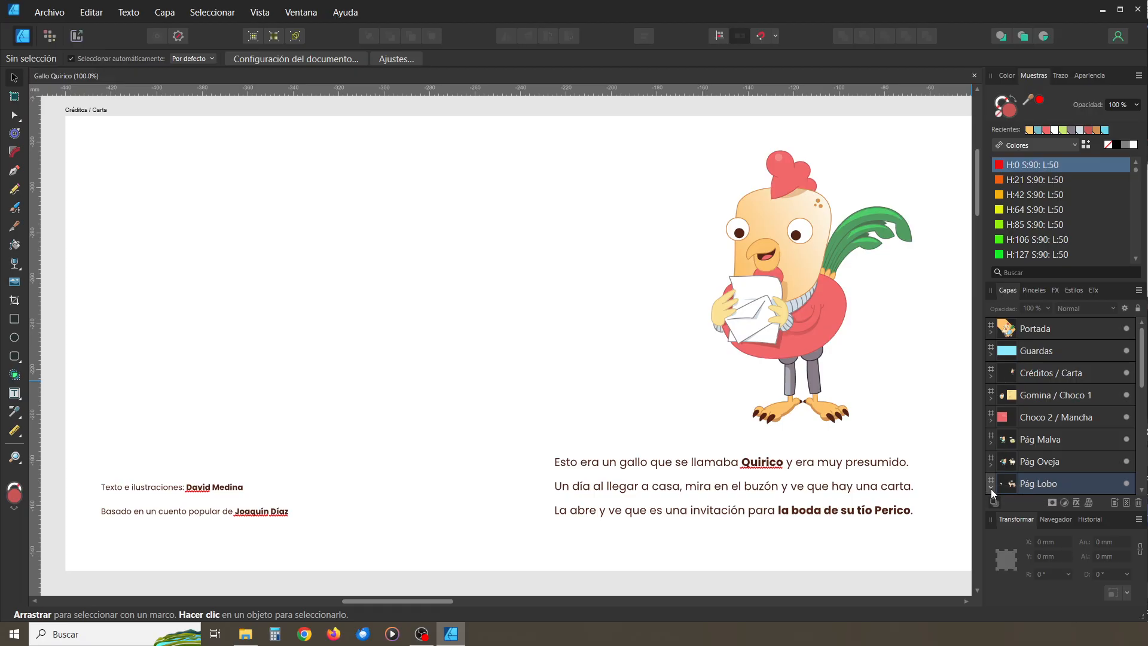
{"action": "left_click", "coordinate": [1008, 330]}
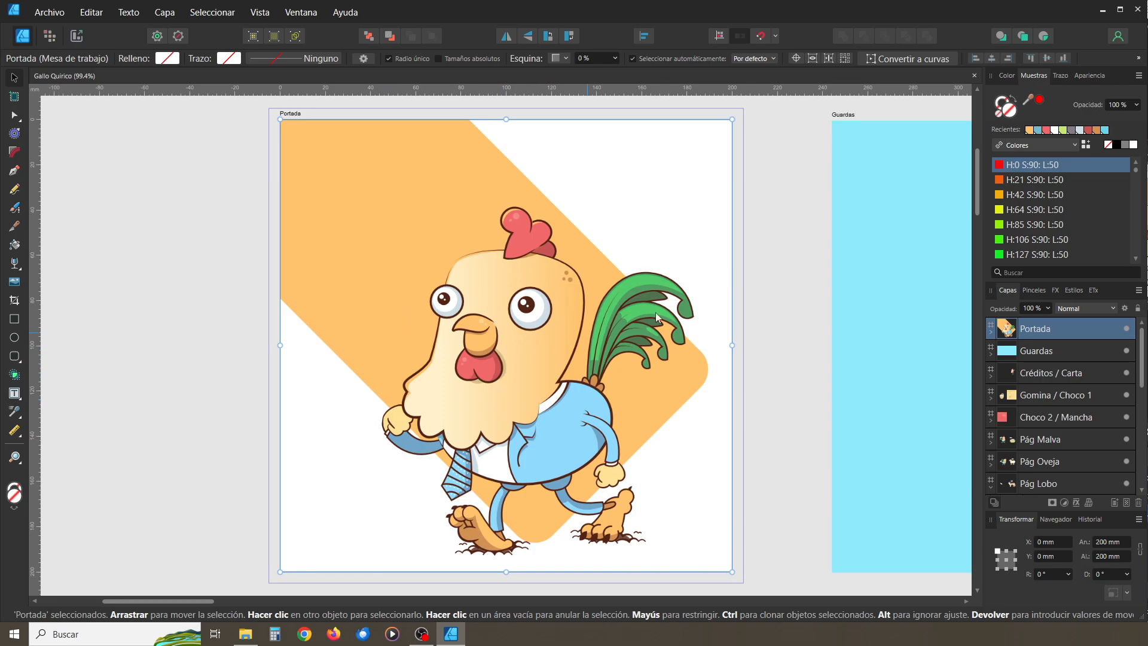
{"action": "left_click", "coordinate": [1059, 76]}
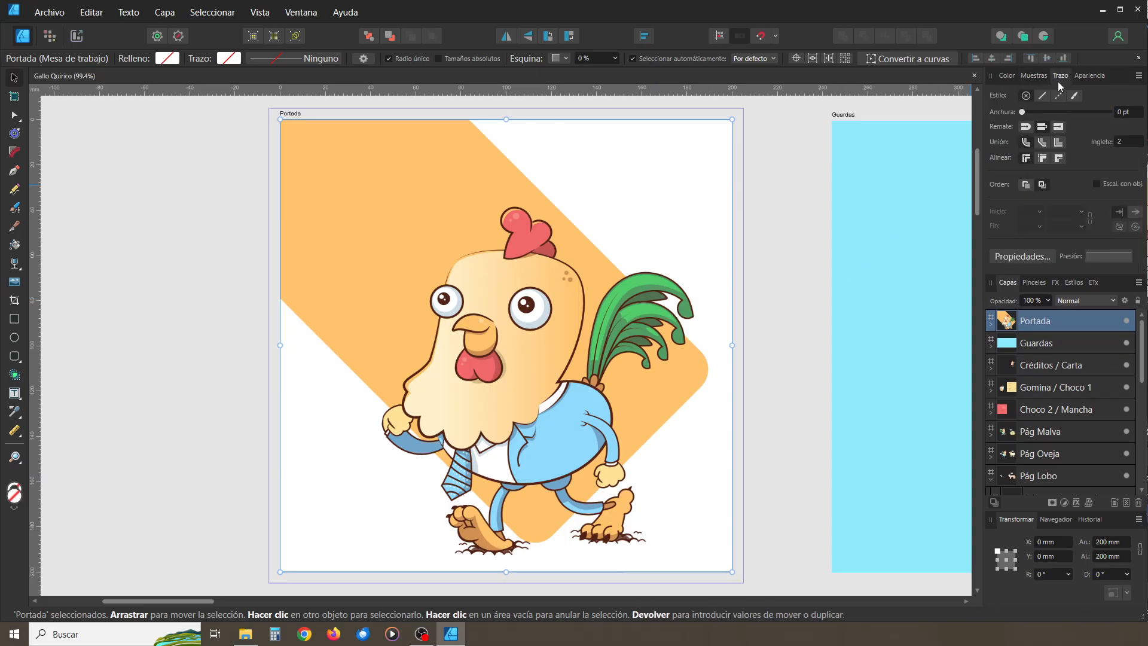
Deselect the Portada artboard and bring the Carta page with the letter-holding rooster into view
{"action": "left_click", "coordinate": [756, 393]}
{"action": "left_click_drag", "start_coordinate": [815, 440], "coordinate": [389, 441]}
{"action": "left_click_drag", "start_coordinate": [615, 439], "coordinate": [195, 421]}
{"action": "left_click_drag", "start_coordinate": [906, 444], "coordinate": [313, 471]}
{"action": "left_click_drag", "start_coordinate": [643, 456], "coordinate": [90, 456]}
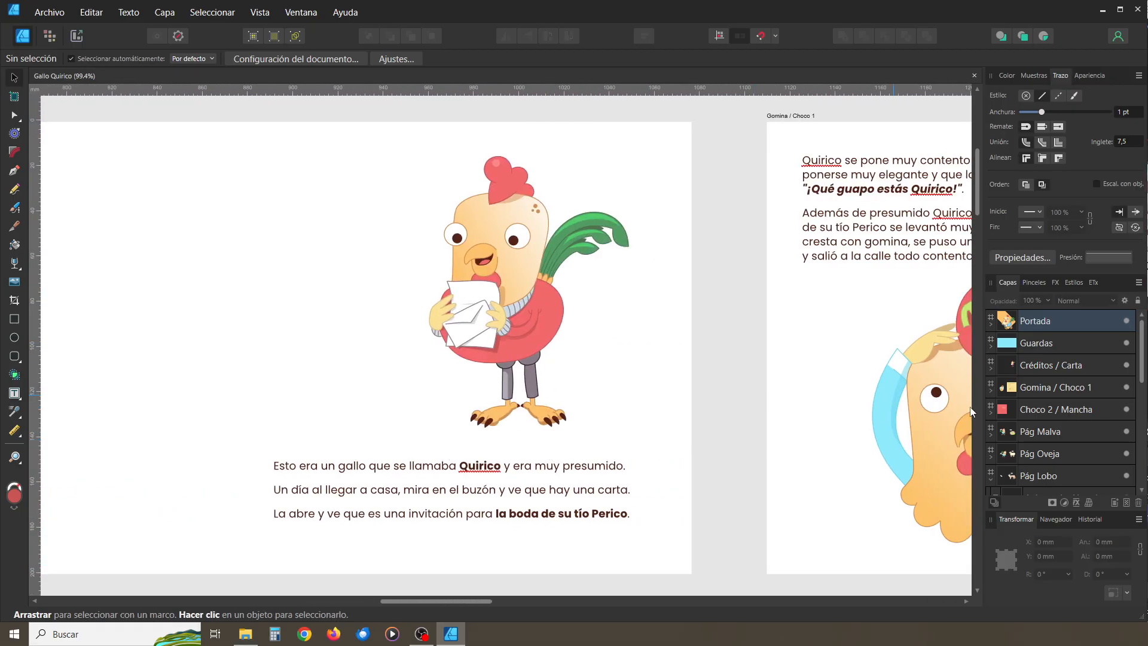
Look at the Gomina / Choco 1 spread, go back to Créditos / Carta and bring the letter-holding rooster's head into view
{"action": "left_click", "coordinate": [1010, 389]}
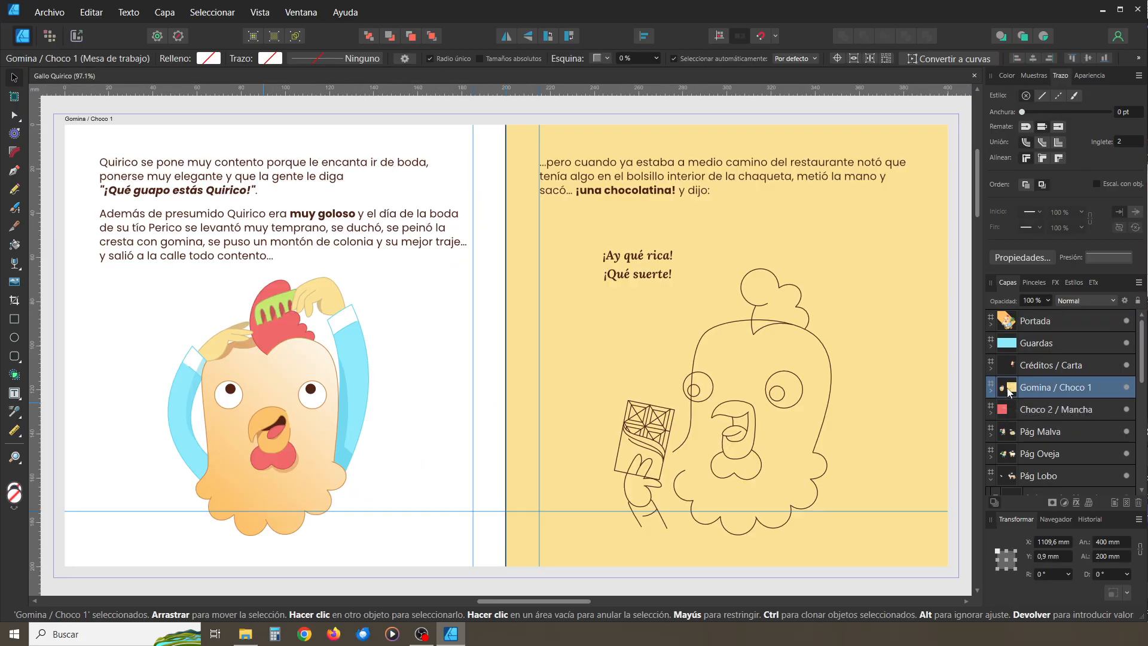
{"action": "left_click", "coordinate": [1006, 364]}
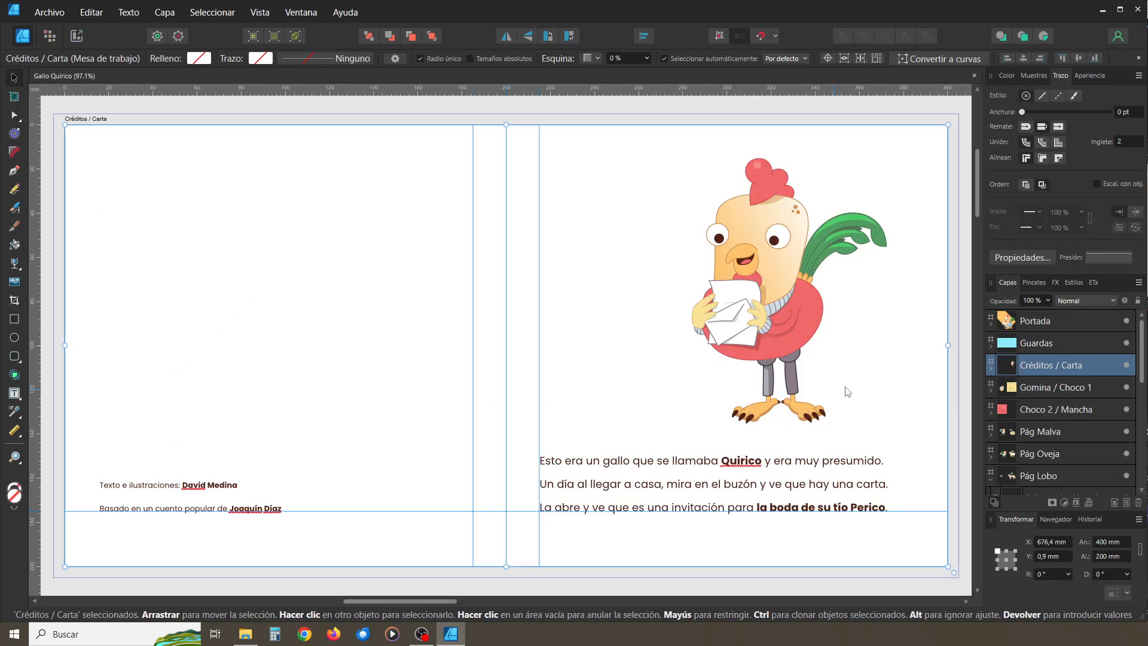
{"action": "scroll", "coordinate": [828, 373], "scroll_direction": "up", "scroll_amount": 4}
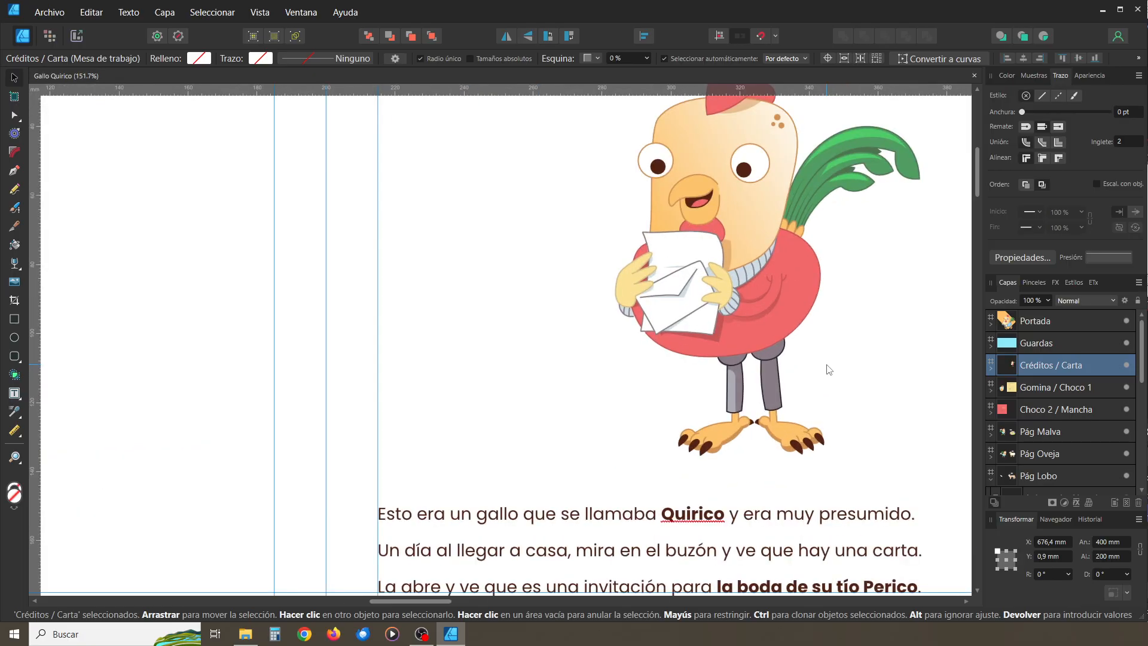
{"action": "left_click_drag", "start_coordinate": [773, 257], "coordinate": [619, 533]}
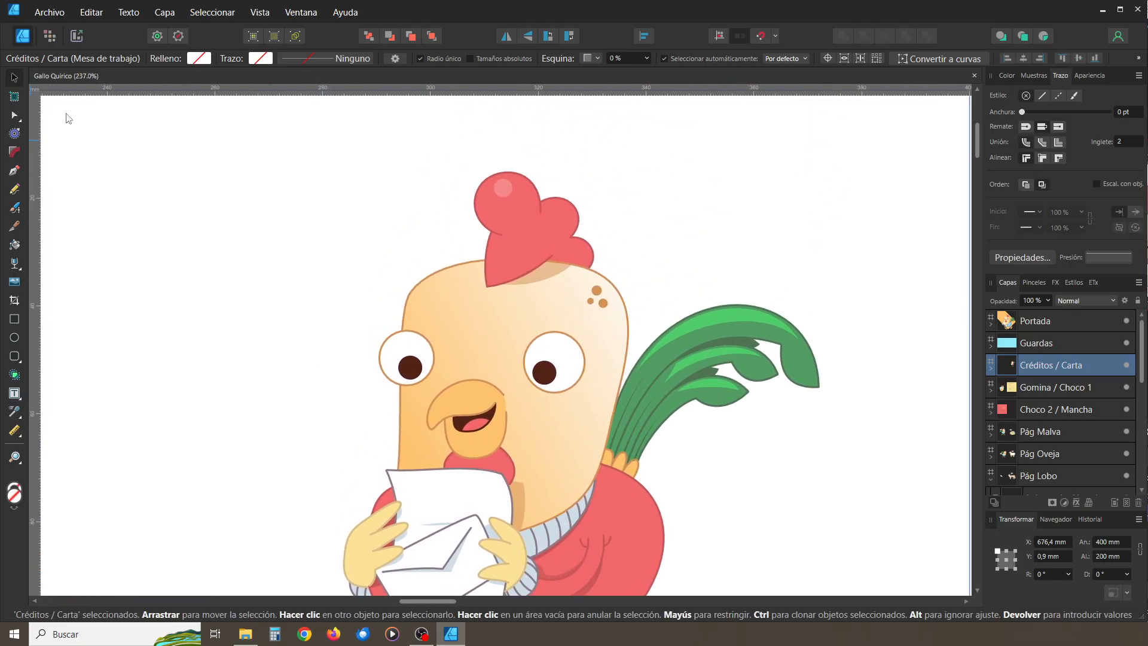
Deselect the Créditos / Carta artboard and look at the stroke's pressure graph
{"action": "left_click", "coordinate": [228, 252]}
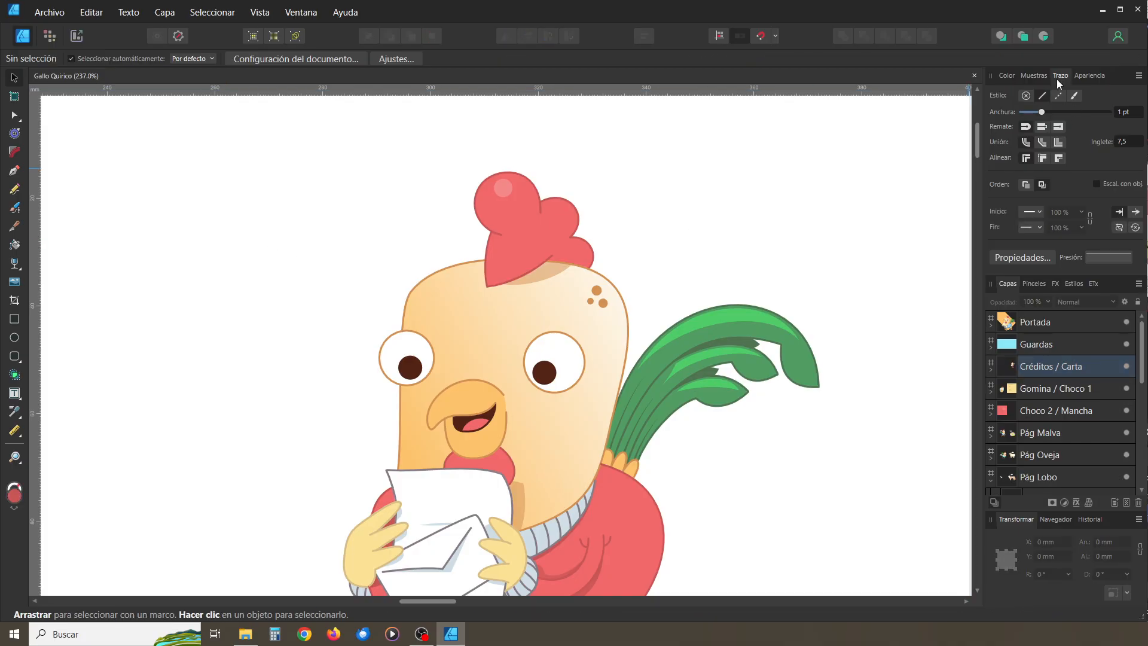
{"action": "left_click", "coordinate": [1105, 260]}
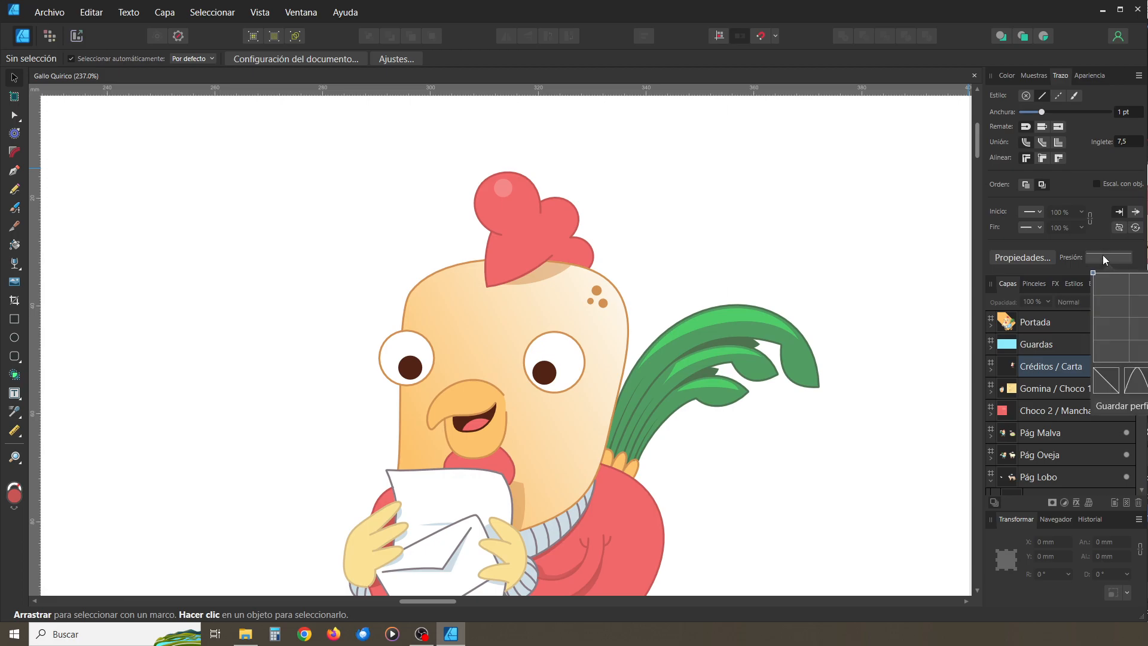
{"action": "left_click", "coordinate": [276, 253]}
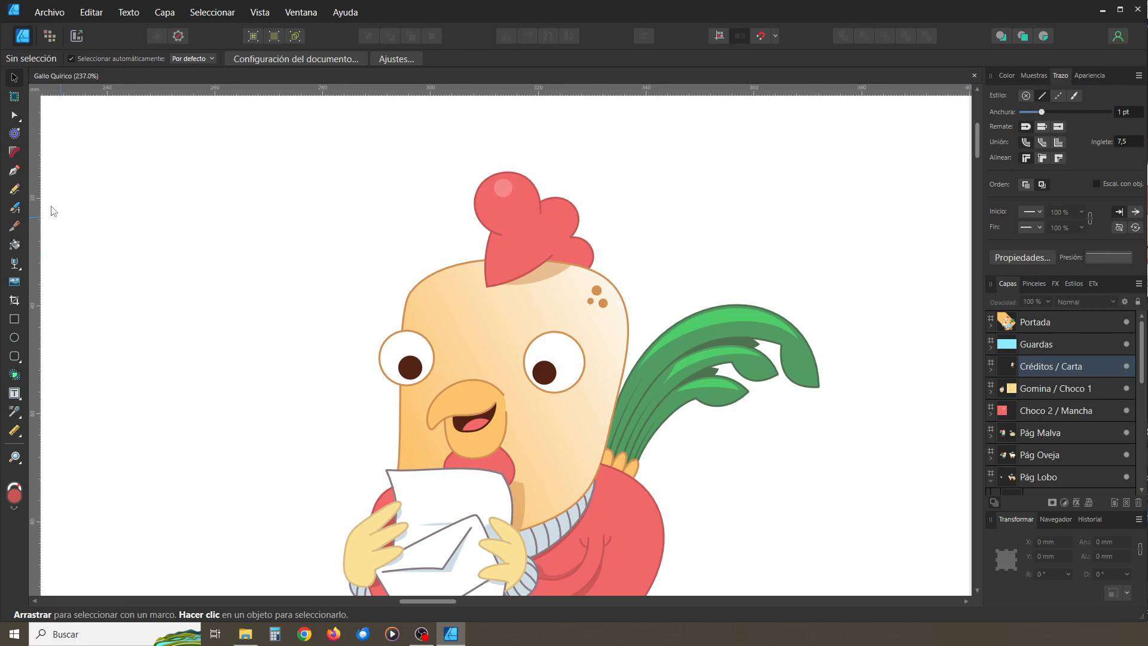
Draw an open arched curve about 30 mm wide and 17 mm high with the Pen tool in the blank area beside the rooster's head
{"action": "left_click", "coordinate": [12, 173]}
{"action": "left_click_drag", "start_coordinate": [147, 306], "coordinate": [163, 263]}
{"action": "mouse_move", "coordinate": [311, 221]}
{"action": "left_mouse_down"}
{"action": "mouse_move", "coordinate": [333, 217]}
{"action": "mouse_move", "coordinate": [387, 243]}
{"action": "left_mouse_up"}
{"action": "left_click", "coordinate": [14, 78]}
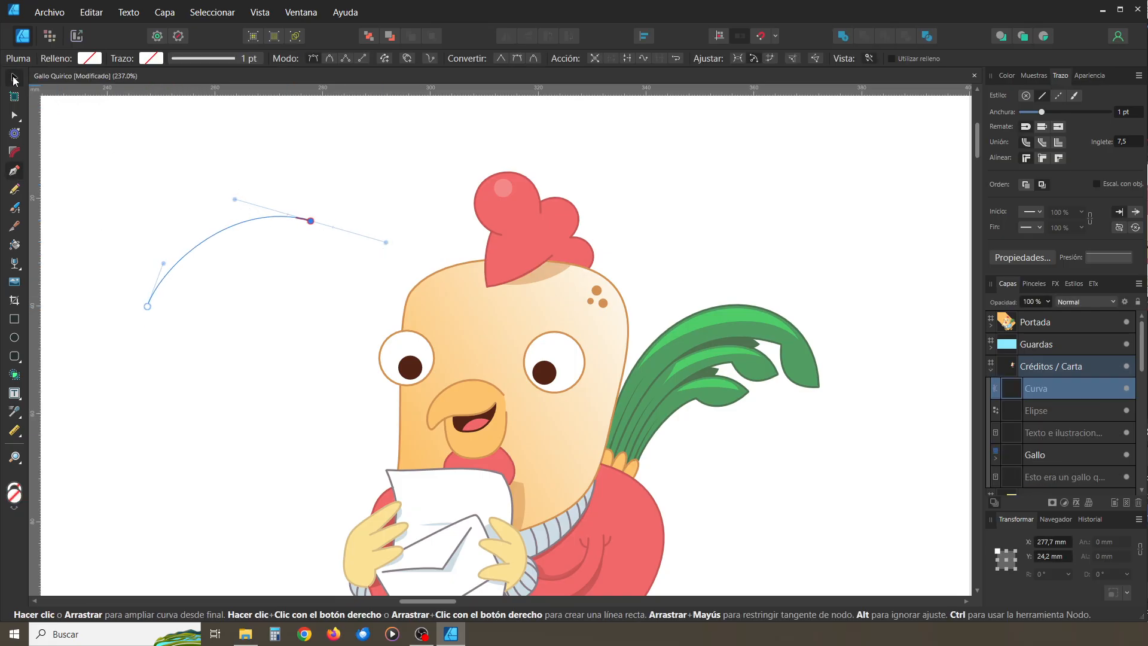
{"action": "left_click", "coordinate": [258, 220]}
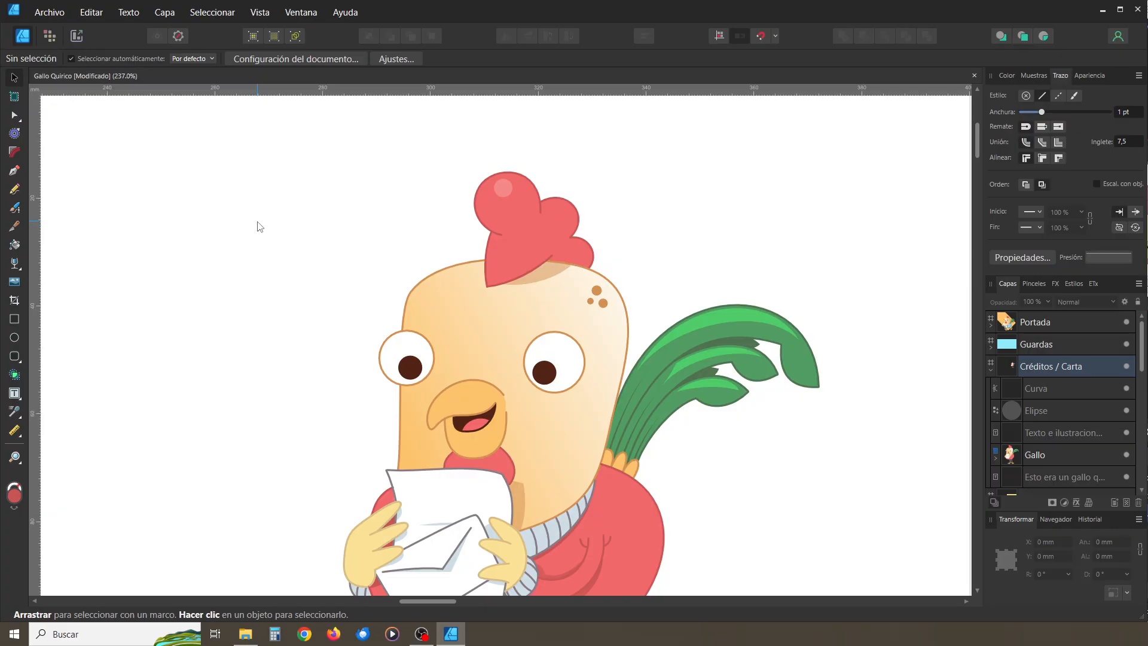
Give the arched curve beside the rooster a black stroke 7.8 pt wide
{"action": "left_click", "coordinate": [275, 217]}
{"action": "mouse_move", "coordinate": [1043, 113]}
{"action": "left_mouse_down"}
{"action": "mouse_move", "coordinate": [1067, 114]}
{"action": "mouse_move", "coordinate": [1056, 115]}
{"action": "left_mouse_up"}
{"action": "left_click", "coordinate": [249, 275]}
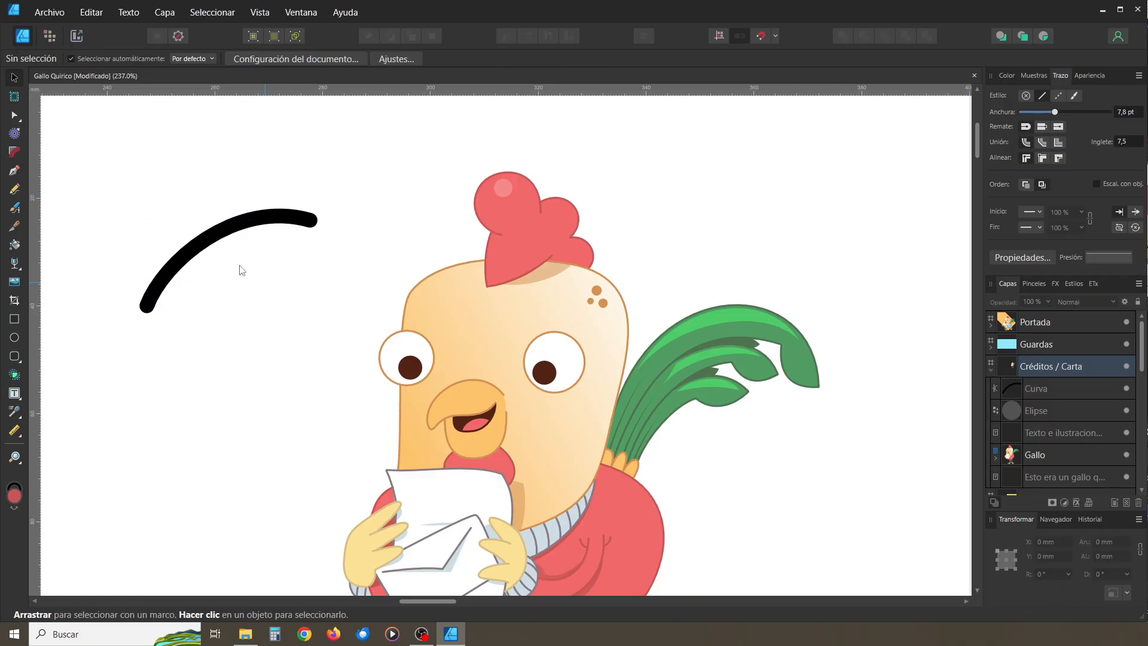
Apply the preset pressure profile that thins towards one end to the curve, and replace it with the one tapering at both ends
{"action": "left_click", "coordinate": [205, 238]}
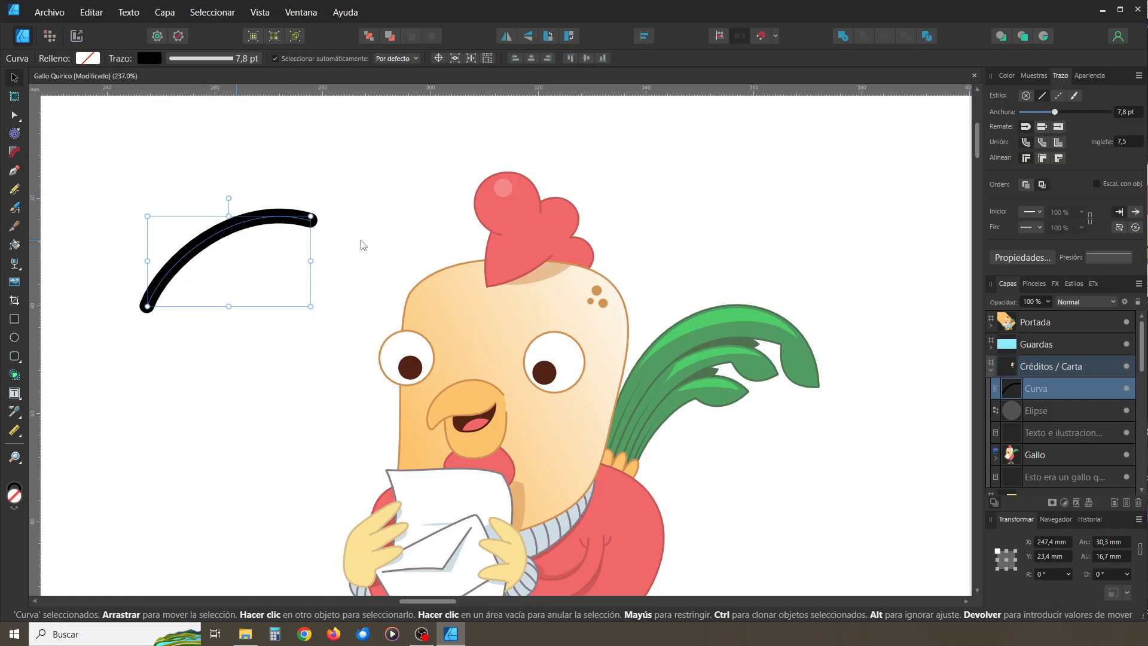
{"action": "left_click", "coordinate": [1100, 259]}
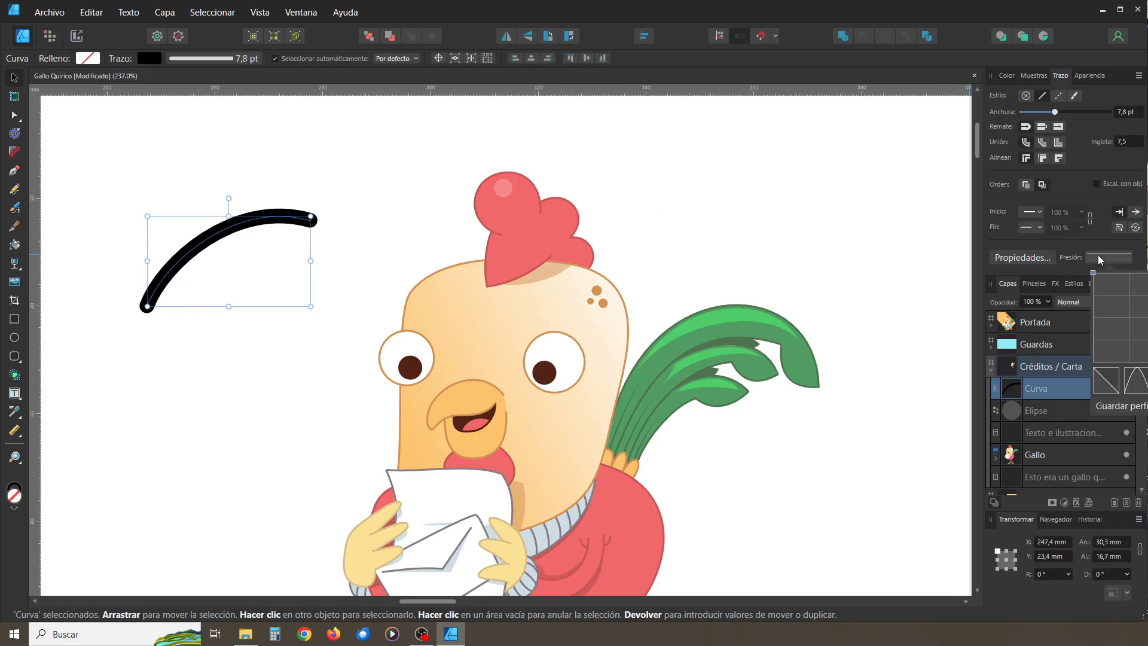
{"action": "left_click", "coordinate": [1106, 382]}
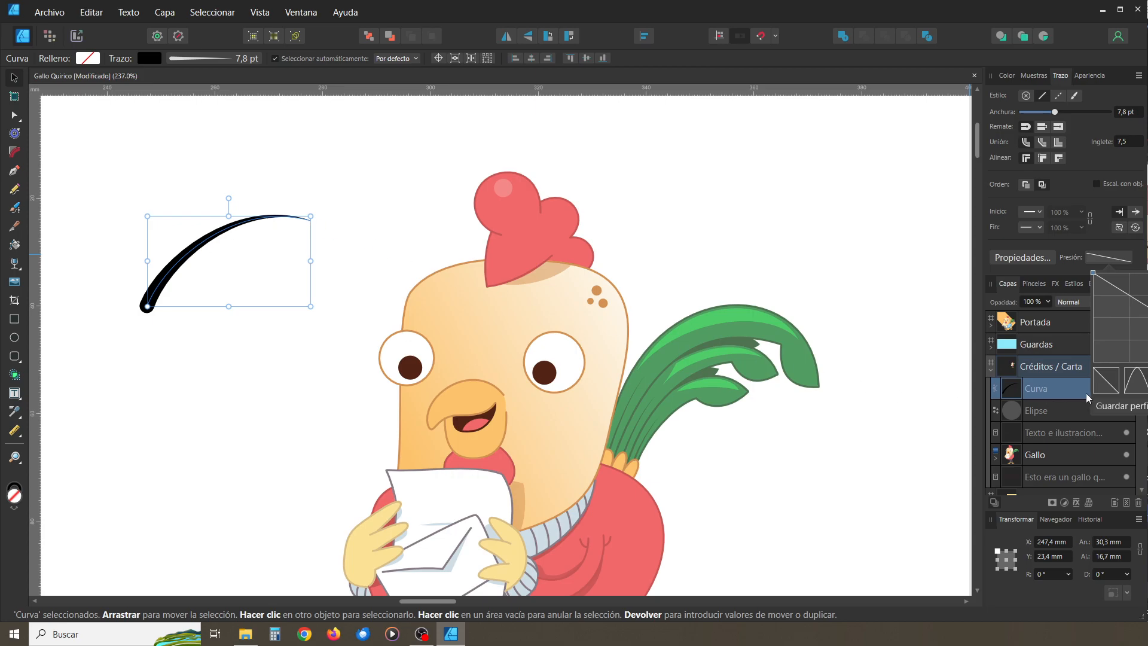
{"action": "left_click", "coordinate": [1135, 389]}
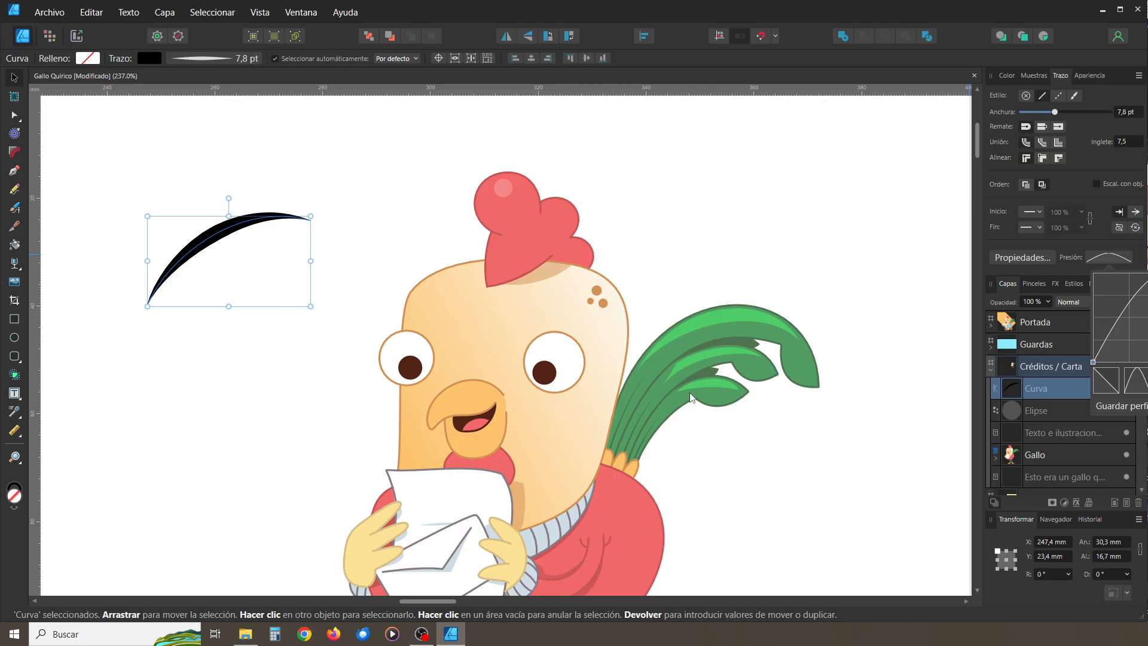
Reshape the curve's pressure graph into a wavy profile with two thick sections and raised, blunt ends, and deselect the curve
{"action": "mouse_move", "coordinate": [1147, 275]}
{"action": "left_mouse_down"}
{"action": "mouse_move", "coordinate": [1147, 323]}
{"action": "mouse_move", "coordinate": [1132, 325]}
{"action": "mouse_move", "coordinate": [1124, 292]}
{"action": "mouse_move", "coordinate": [1147, 313]}
{"action": "mouse_move", "coordinate": [1147, 293]}
{"action": "left_mouse_up"}
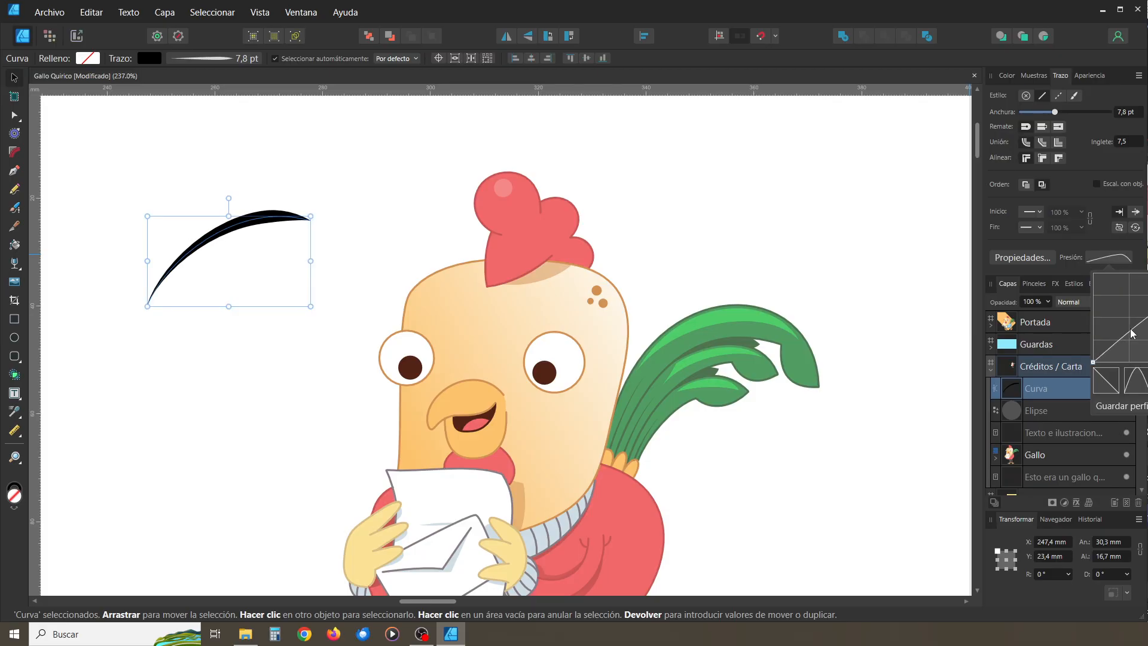
{"action": "mouse_move", "coordinate": [1132, 333]}
{"action": "left_mouse_down"}
{"action": "mouse_move", "coordinate": [1121, 292]}
{"action": "mouse_move", "coordinate": [1147, 302]}
{"action": "mouse_move", "coordinate": [1143, 333]}
{"action": "left_mouse_up"}
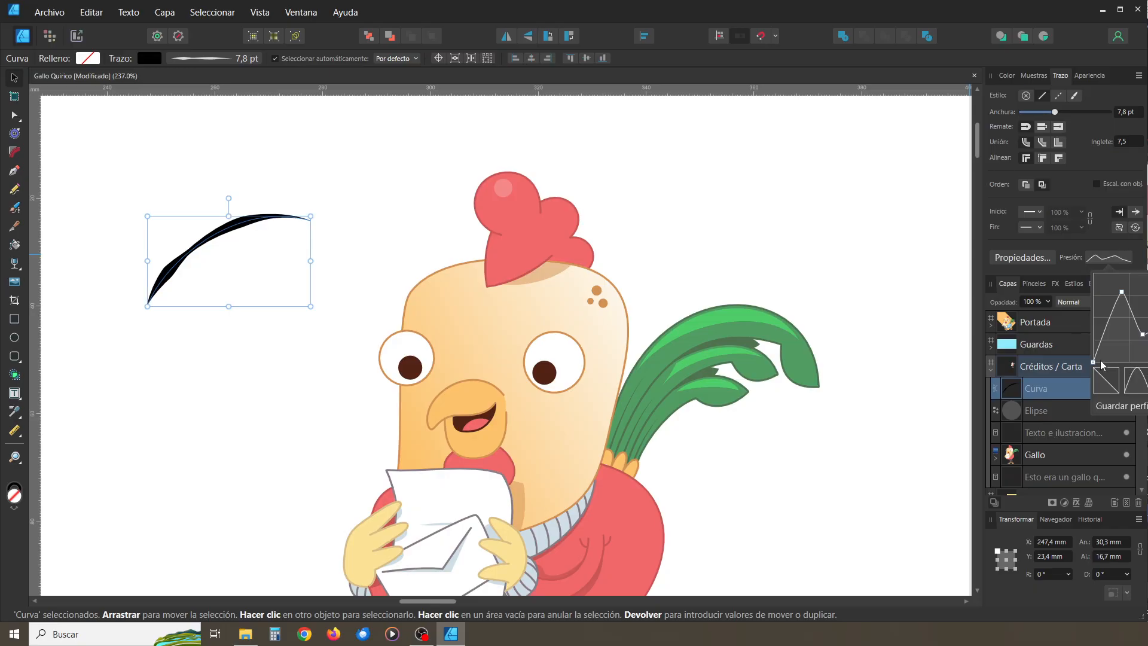
{"action": "mouse_move", "coordinate": [1092, 362]}
{"action": "left_mouse_down"}
{"action": "mouse_move", "coordinate": [1093, 323]}
{"action": "mouse_move", "coordinate": [1092, 338]}
{"action": "left_mouse_up"}
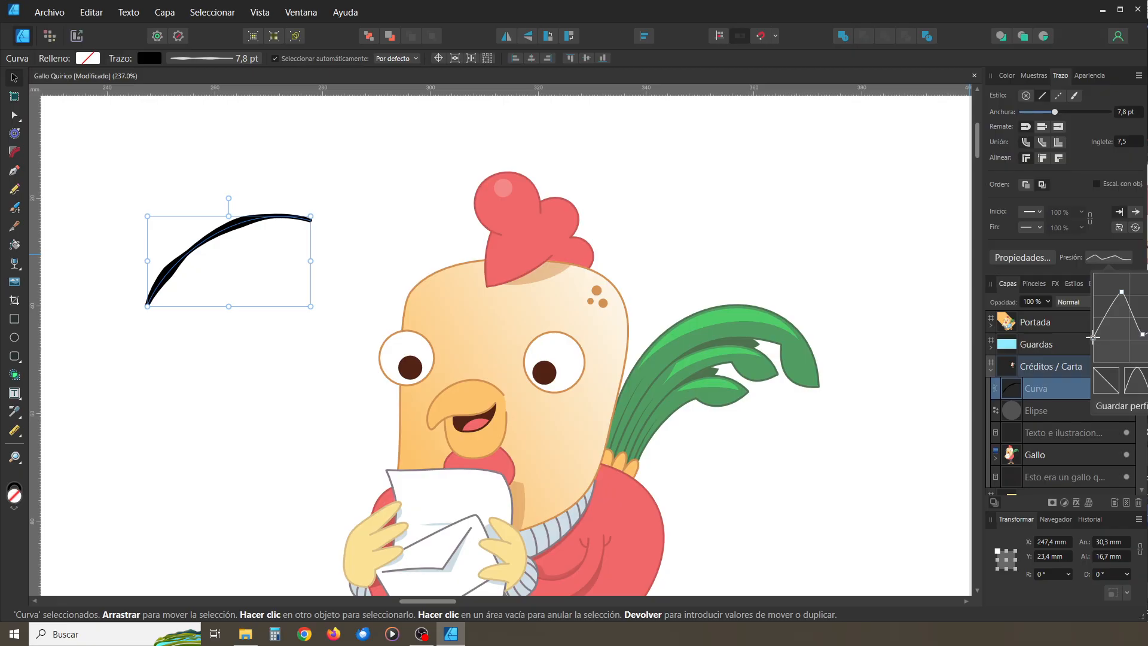
{"action": "mouse_move", "coordinate": [1092, 337]}
{"action": "left_mouse_down"}
{"action": "mouse_move", "coordinate": [1093, 285]}
{"action": "mouse_move", "coordinate": [1092, 339]}
{"action": "mouse_move", "coordinate": [1093, 316]}
{"action": "mouse_move", "coordinate": [1093, 333]}
{"action": "mouse_move", "coordinate": [1093, 319]}
{"action": "mouse_move", "coordinate": [1147, 335]}
{"action": "left_mouse_up"}
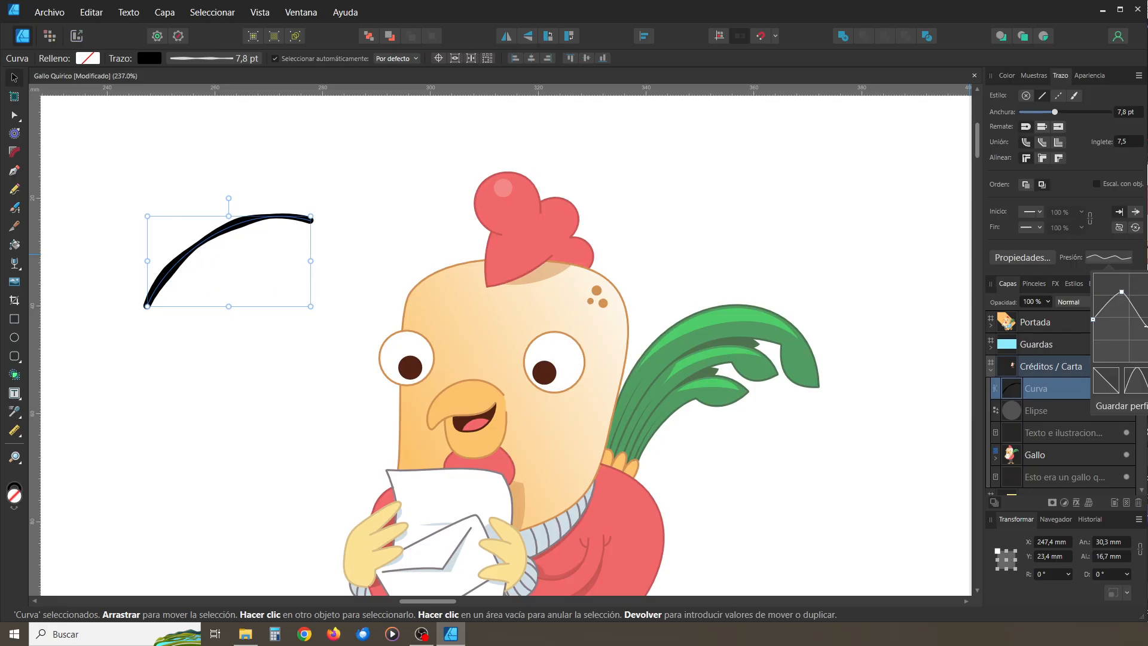
{"action": "left_click_drag", "start_coordinate": [1146, 329], "coordinate": [1147, 330]}
{"action": "left_click_drag", "start_coordinate": [1147, 309], "coordinate": [1146, 295]}
{"action": "left_click", "coordinate": [14, 80]}
{"action": "left_click", "coordinate": [99, 157]}
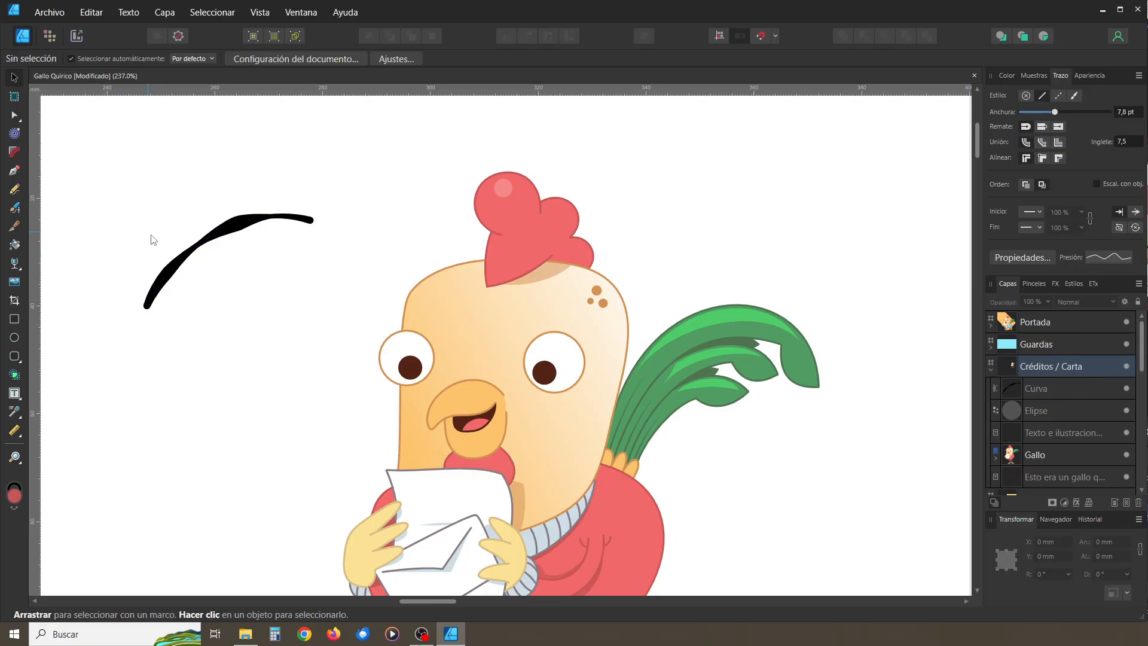
Reset the curve's pressure profile to a uniform stroke thickness
{"action": "left_click", "coordinate": [174, 275]}
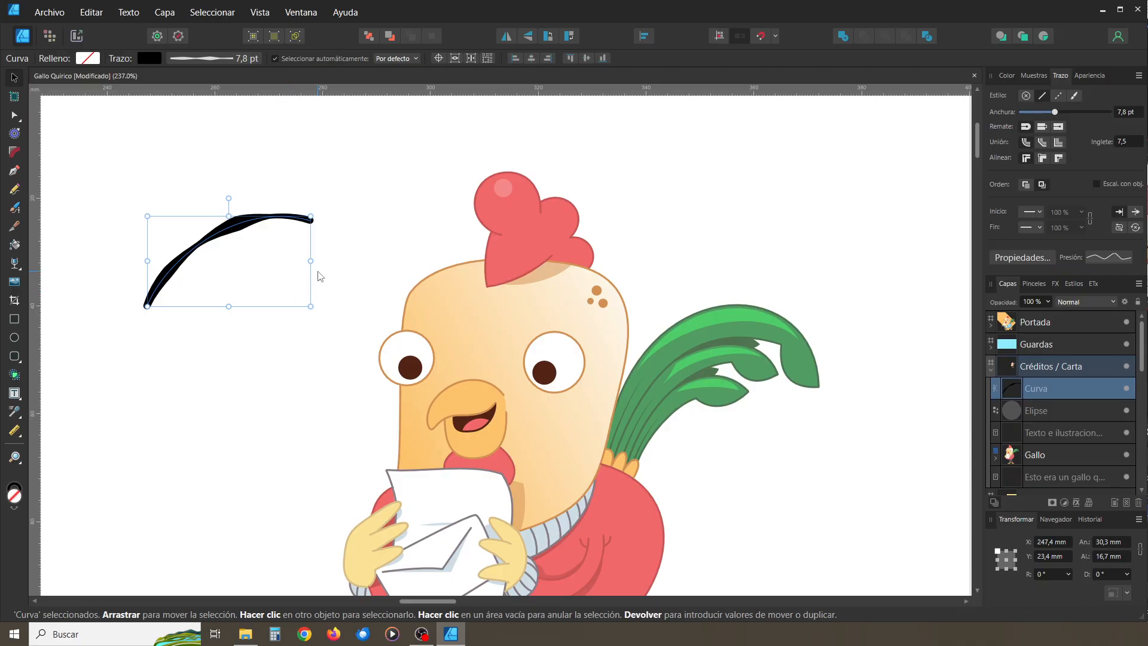
{"action": "left_click", "coordinate": [1111, 257]}
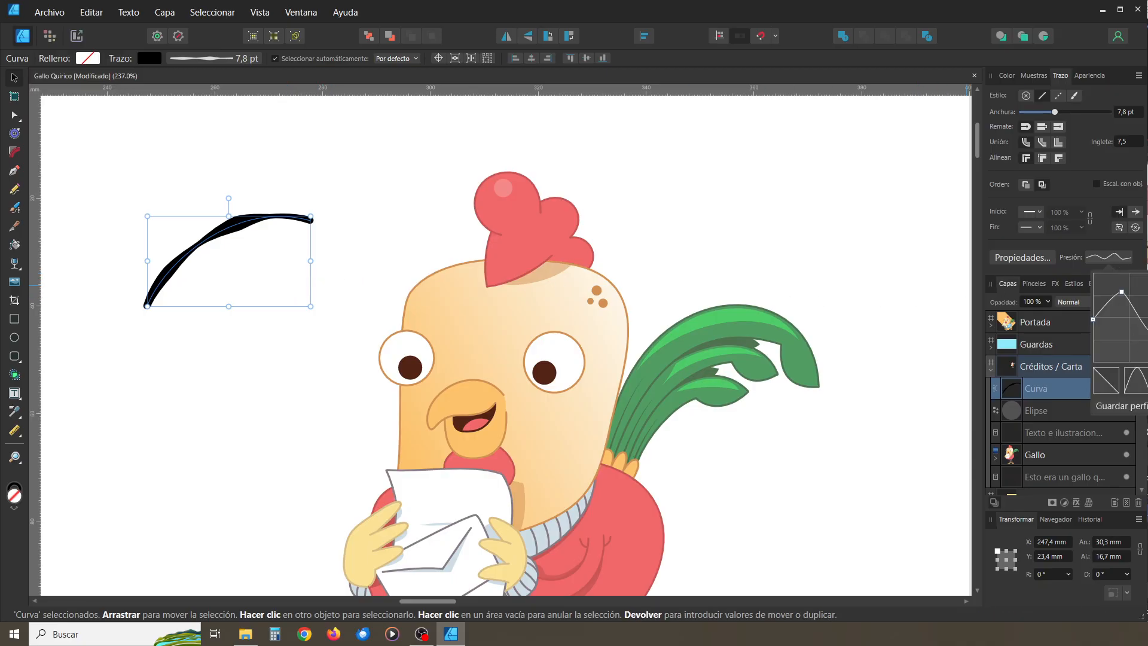
{"action": "left_click", "coordinate": [1147, 406]}
{"action": "left_click", "coordinate": [277, 290]}
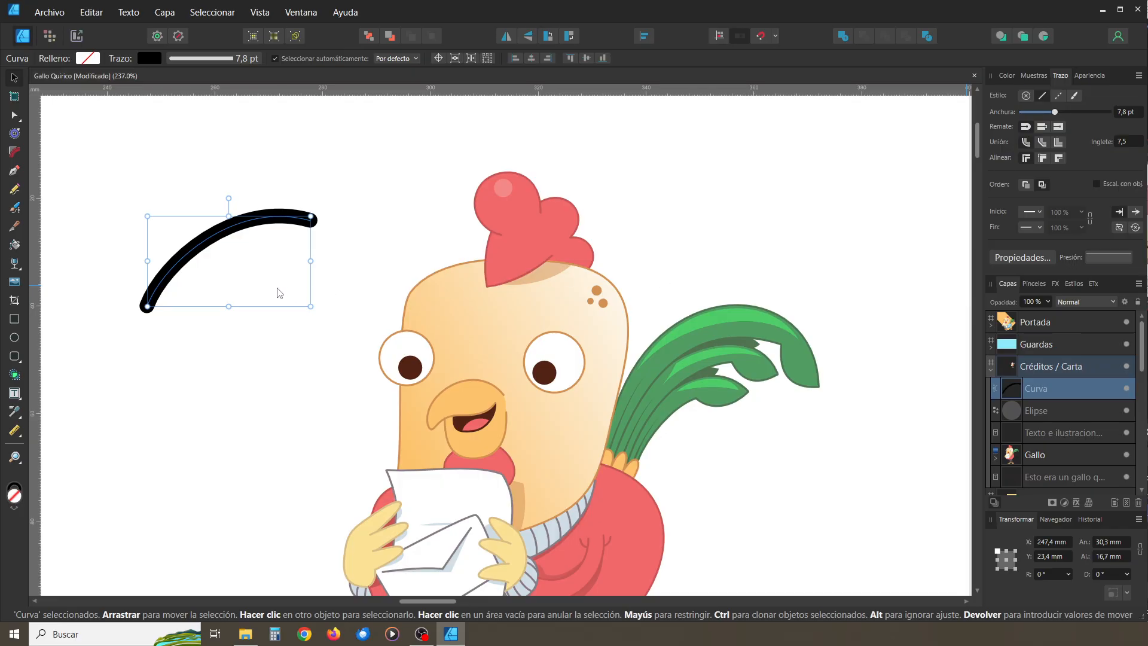
Delete the practice curve beside the rooster's head
{"action": "left_click", "coordinate": [200, 244]}
{"action": "key", "text": "Delete"}
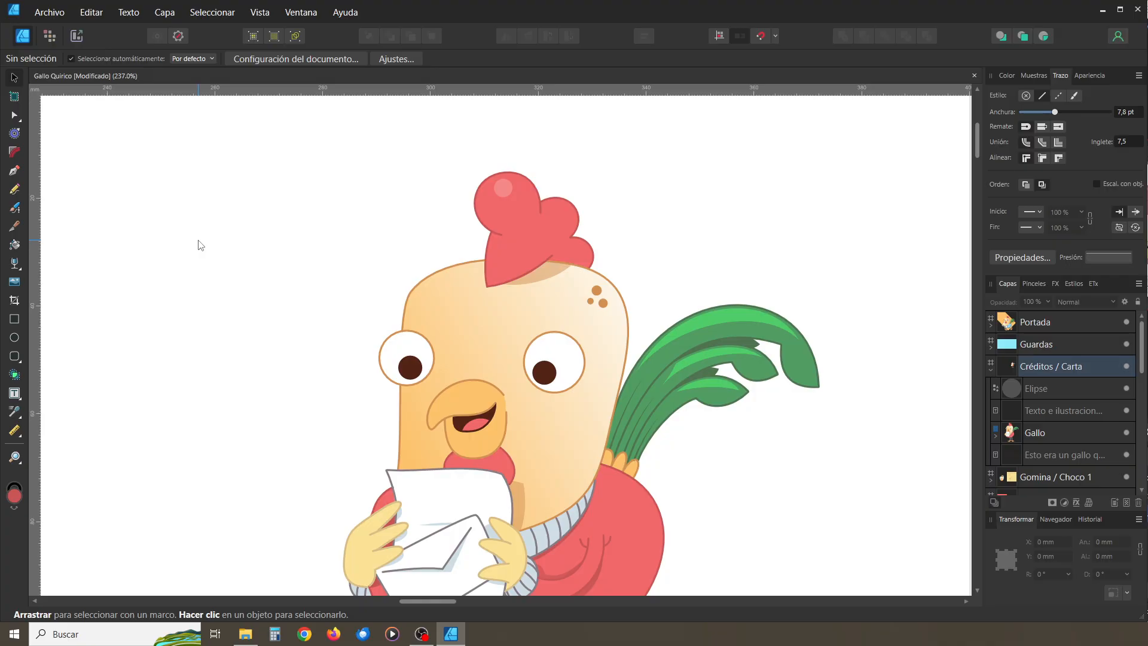
{"action": "key", "text": "ctrl+z"}
{"action": "key", "text": "ctrl+z"}
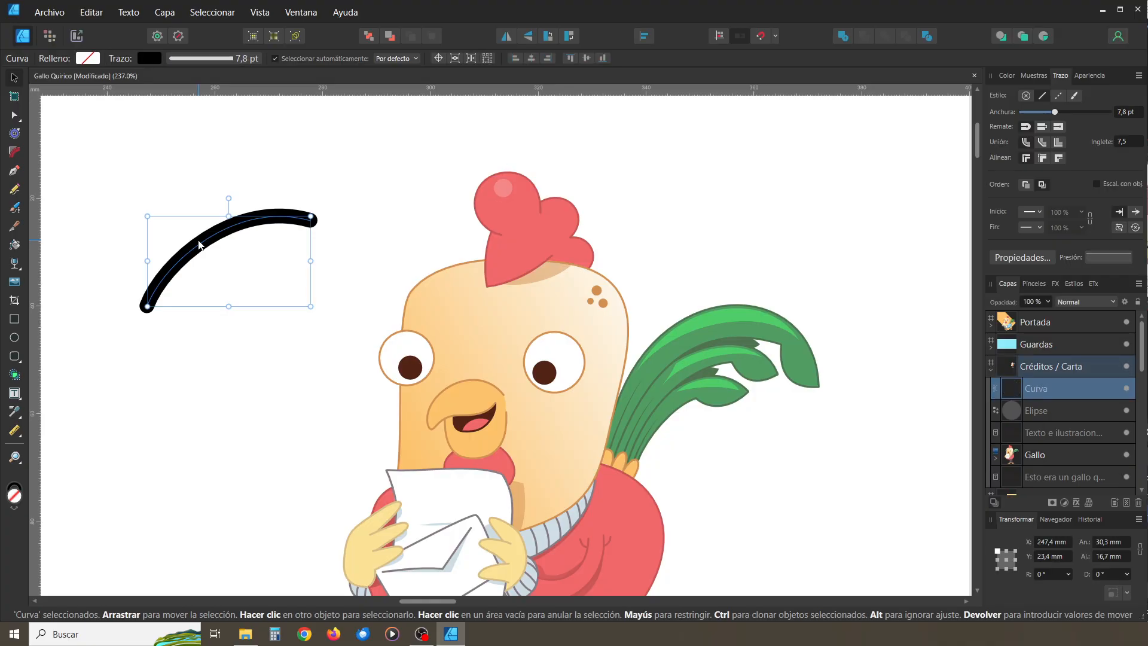
{"action": "left_click", "coordinate": [210, 258]}
{"action": "left_click", "coordinate": [192, 249]}
{"action": "key", "text": "Delete"}
{"action": "left_click", "coordinate": [193, 251]}
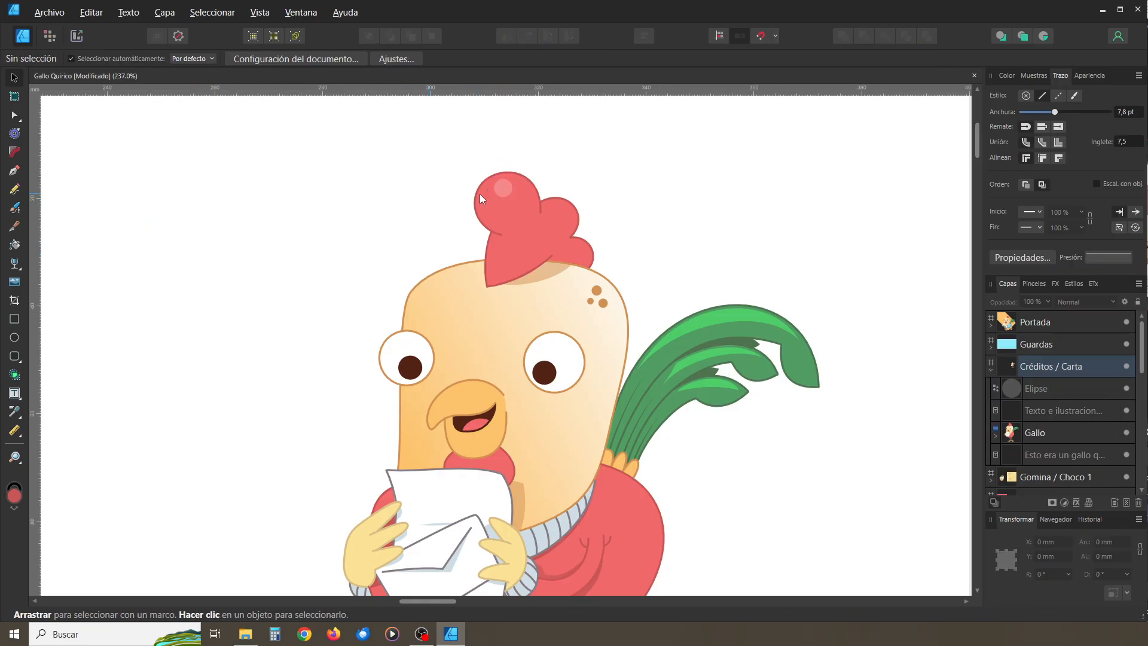
Add a smaller copy of the comb's highlight circle, about 2 mm across, below it near the comb's edge
{"action": "mouse_move", "coordinate": [505, 189]}
{"action": "left_mouse_down"}
{"action": "mouse_move", "coordinate": [492, 222]}
{"action": "mouse_move", "coordinate": [490, 203]}
{"action": "left_mouse_up"}
{"action": "left_click", "coordinate": [425, 213]}
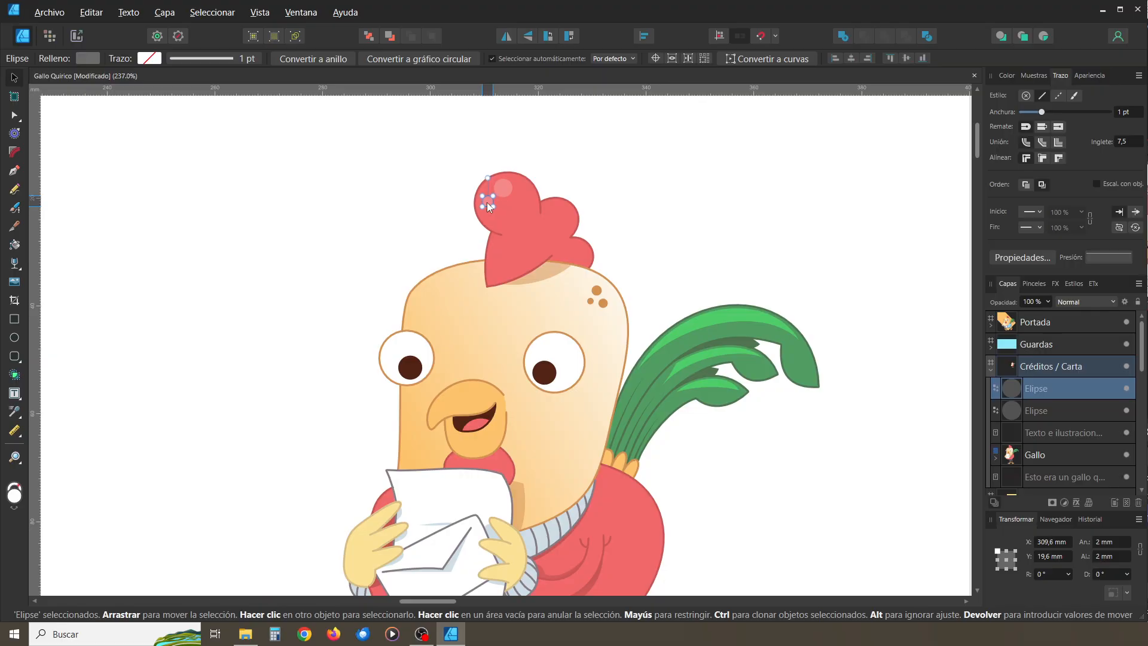
{"action": "left_click", "coordinate": [419, 199]}
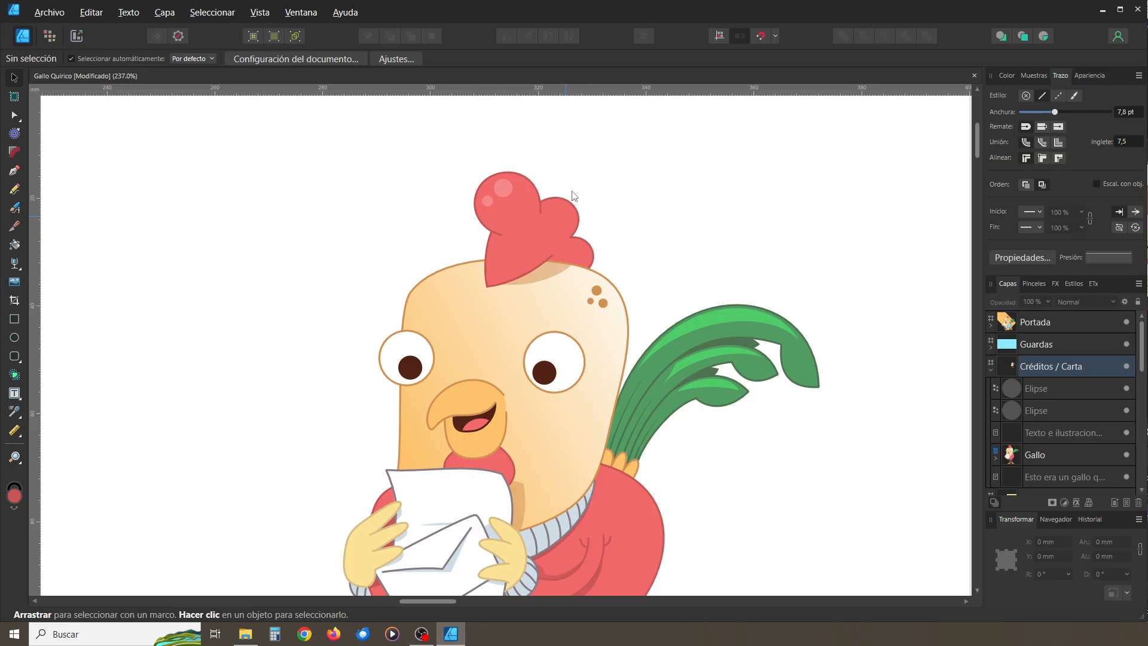
Examine the line strokes and colours of the letter-holding rooster from the comb down to the legs
{"action": "key", "text": "space"}
{"action": "left_click_drag", "start_coordinate": [495, 266], "coordinate": [495, 193]}
{"action": "left_click_drag", "start_coordinate": [488, 296], "coordinate": [482, 225]}
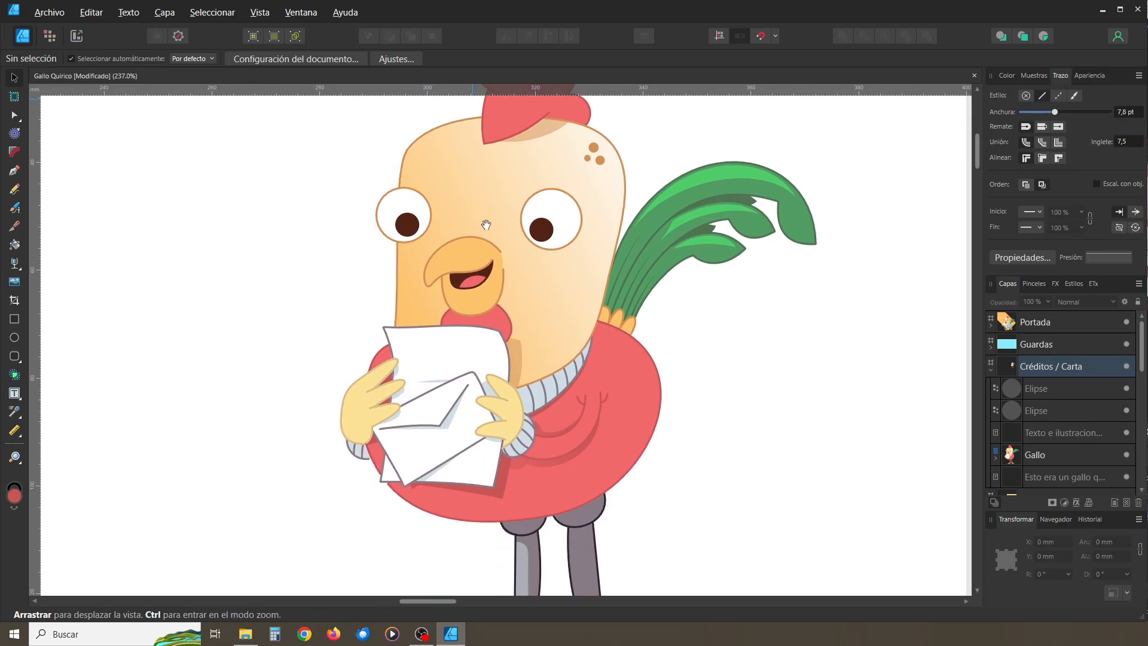
{"action": "mouse_move", "coordinate": [488, 322]}
{"action": "left_mouse_down"}
{"action": "mouse_move", "coordinate": [481, 276]}
{"action": "mouse_move", "coordinate": [468, 295]}
{"action": "mouse_move", "coordinate": [470, 266]}
{"action": "mouse_move", "coordinate": [483, 430]}
{"action": "mouse_move", "coordinate": [502, 378]}
{"action": "left_mouse_up"}
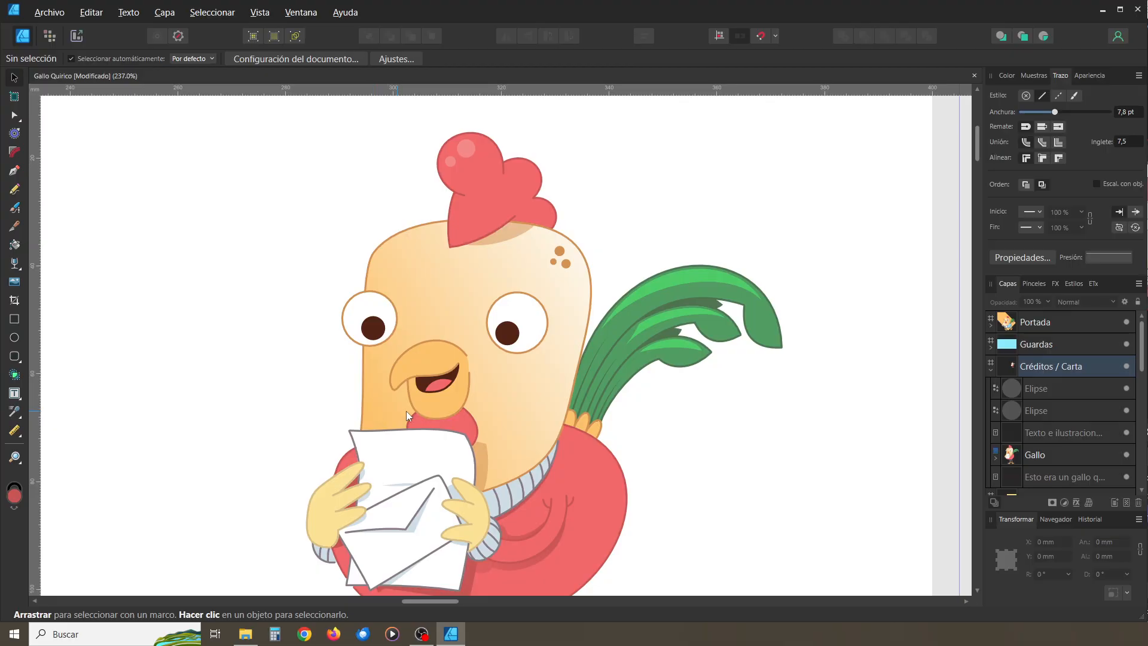
{"action": "left_click_drag", "start_coordinate": [640, 213], "coordinate": [645, 159]}
{"action": "left_click_drag", "start_coordinate": [684, 400], "coordinate": [686, 335]}
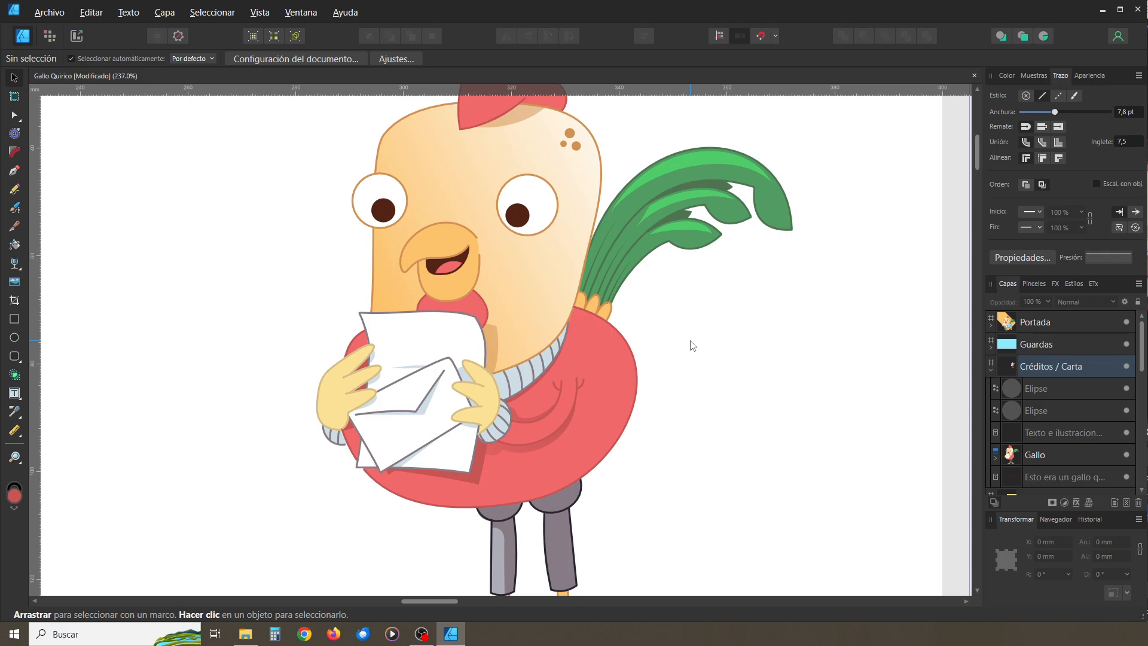
Move to the Gomina / Choco 1 spread and examine the coloured outlines and shading of the rooster combing its crest
{"action": "left_click_drag", "start_coordinate": [781, 402], "coordinate": [354, 312]}
{"action": "left_click_drag", "start_coordinate": [828, 432], "coordinate": [494, 357]}
{"action": "left_click_drag", "start_coordinate": [828, 489], "coordinate": [505, 344]}
{"action": "left_click_drag", "start_coordinate": [564, 383], "coordinate": [518, 338]}
{"action": "left_click_drag", "start_coordinate": [486, 392], "coordinate": [531, 528]}
{"action": "left_click_drag", "start_coordinate": [628, 359], "coordinate": [631, 454]}
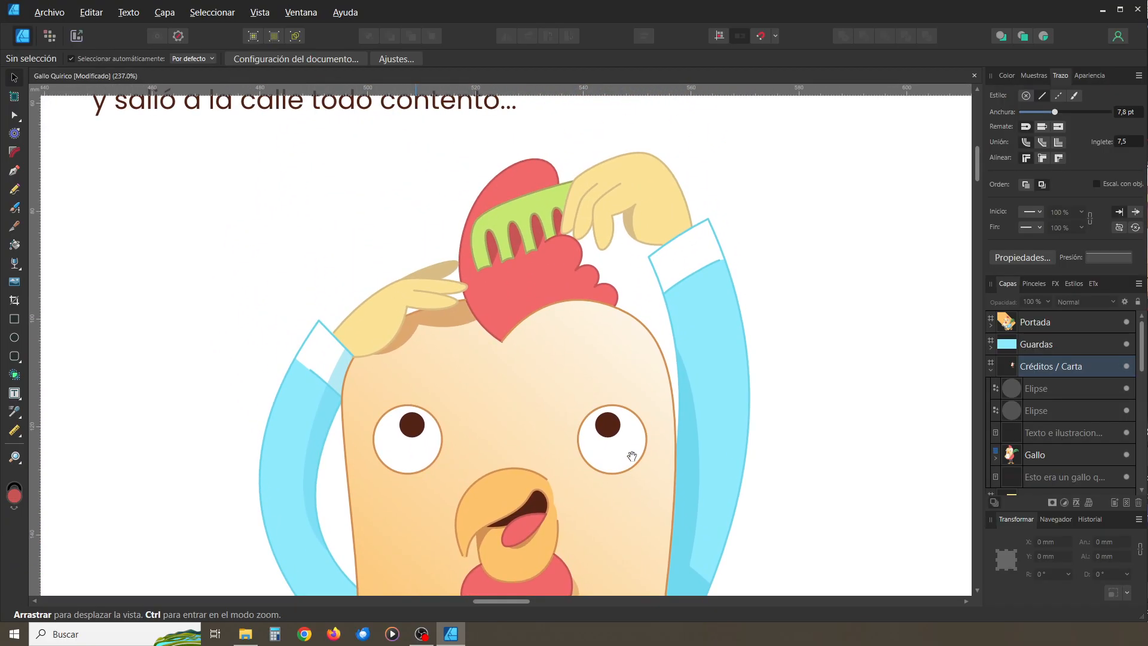
{"action": "left_click_drag", "start_coordinate": [630, 379], "coordinate": [636, 289]}
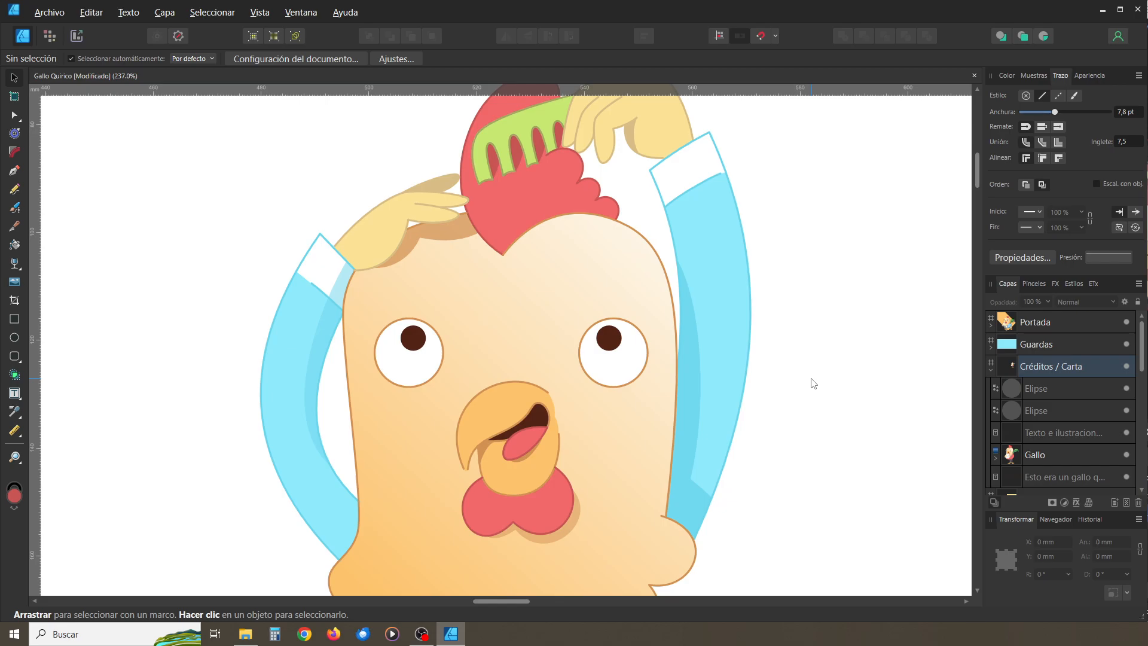
{"action": "left_click_drag", "start_coordinate": [813, 385], "coordinate": [823, 293]}
{"action": "left_click_drag", "start_coordinate": [829, 350], "coordinate": [820, 410]}
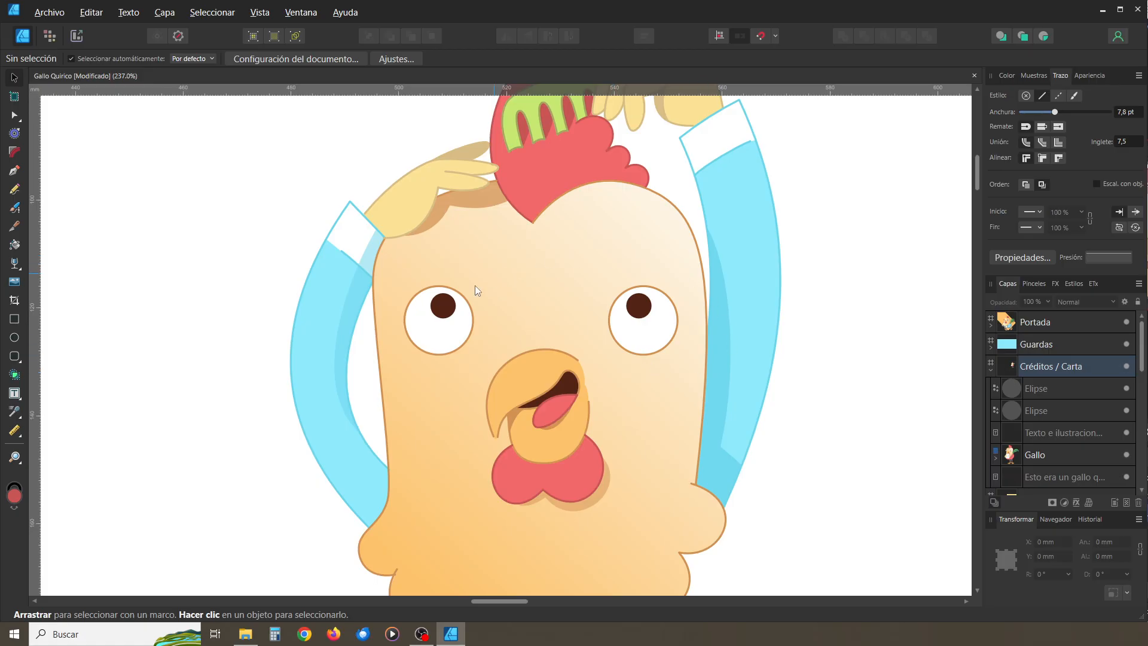
{"action": "left_click_drag", "start_coordinate": [830, 329], "coordinate": [827, 405]}
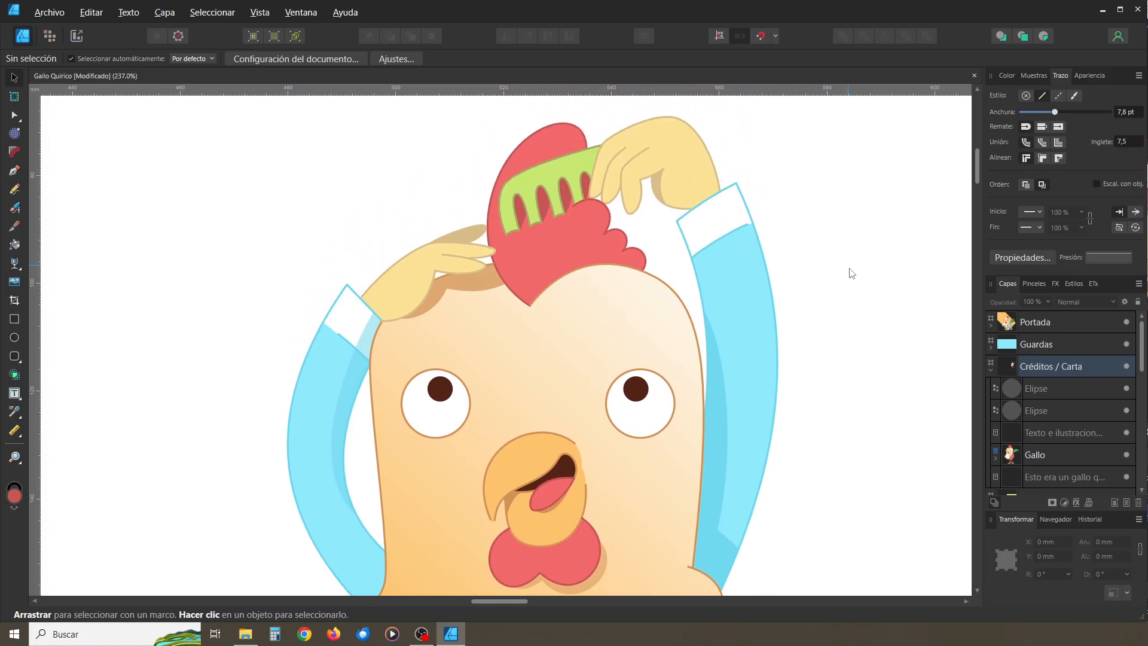
{"action": "left_click_drag", "start_coordinate": [851, 293], "coordinate": [853, 275]}
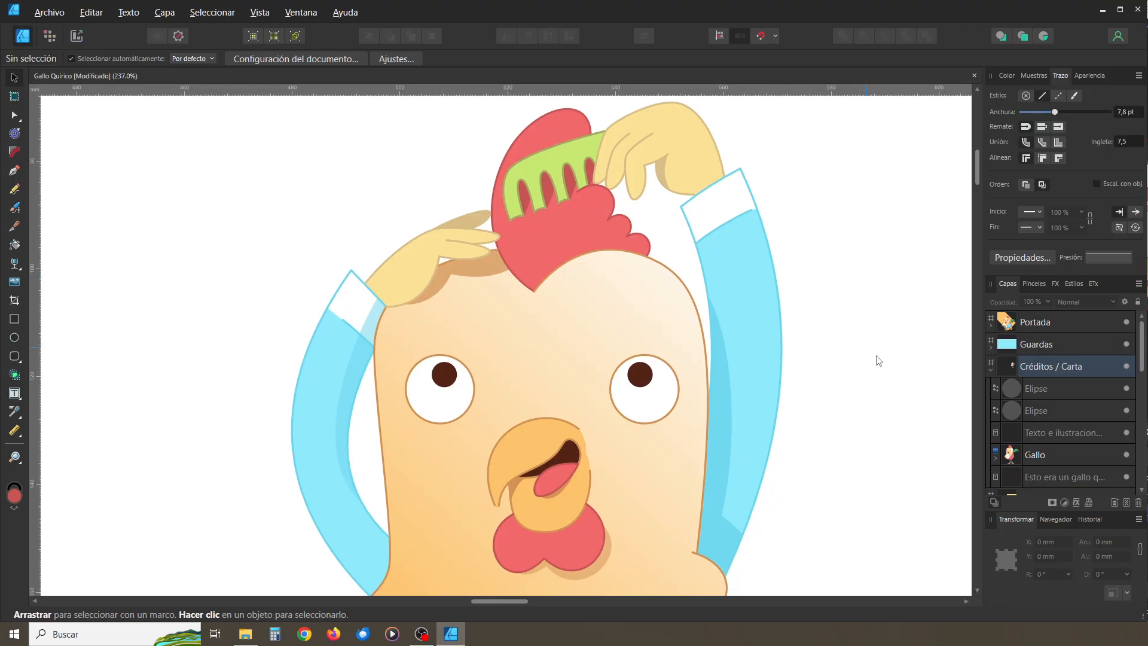
Bring the whole Gomina / Choco 1 spread into view and list the layers it contains
{"action": "left_click", "coordinate": [991, 371]}
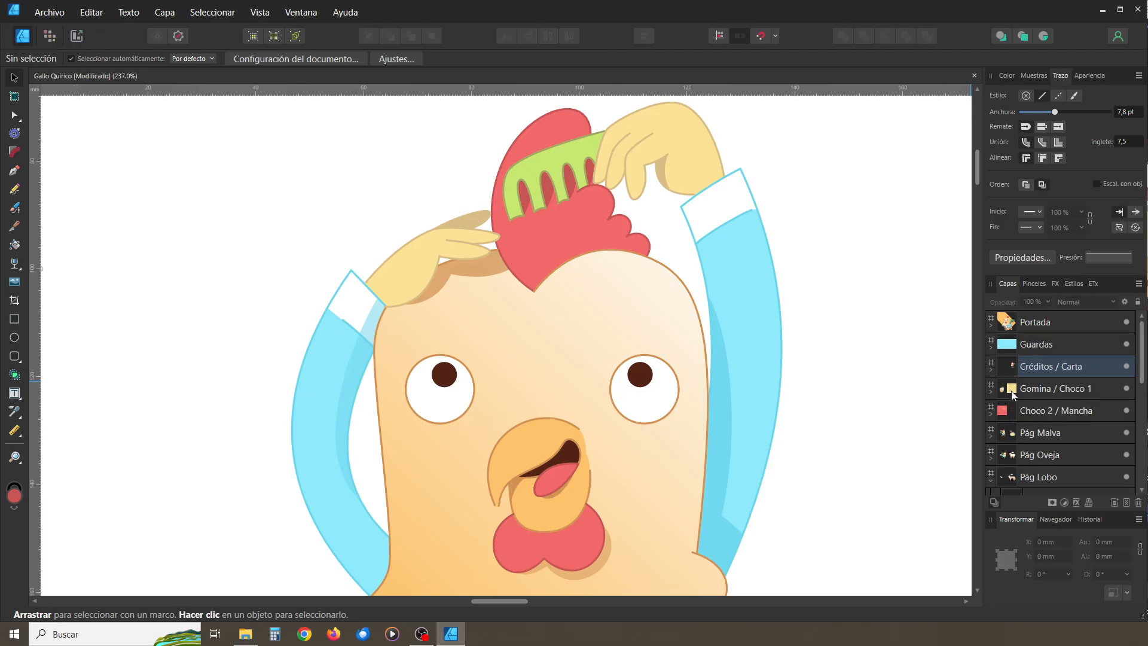
{"action": "double_click", "coordinate": [1010, 389]}
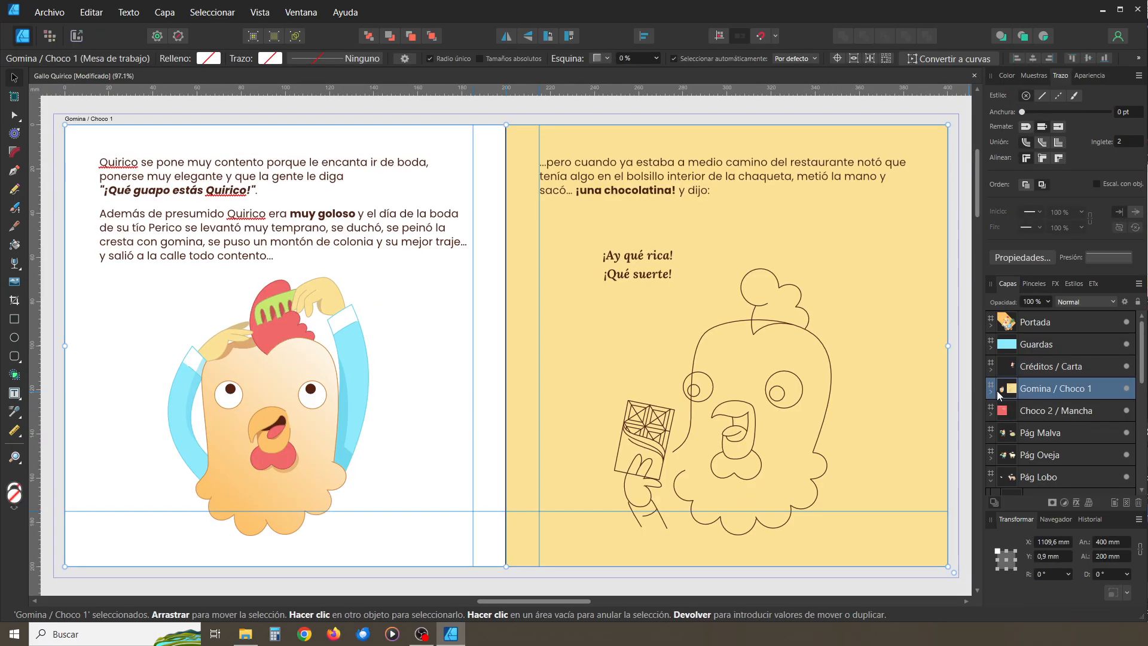
{"action": "left_click", "coordinate": [992, 391]}
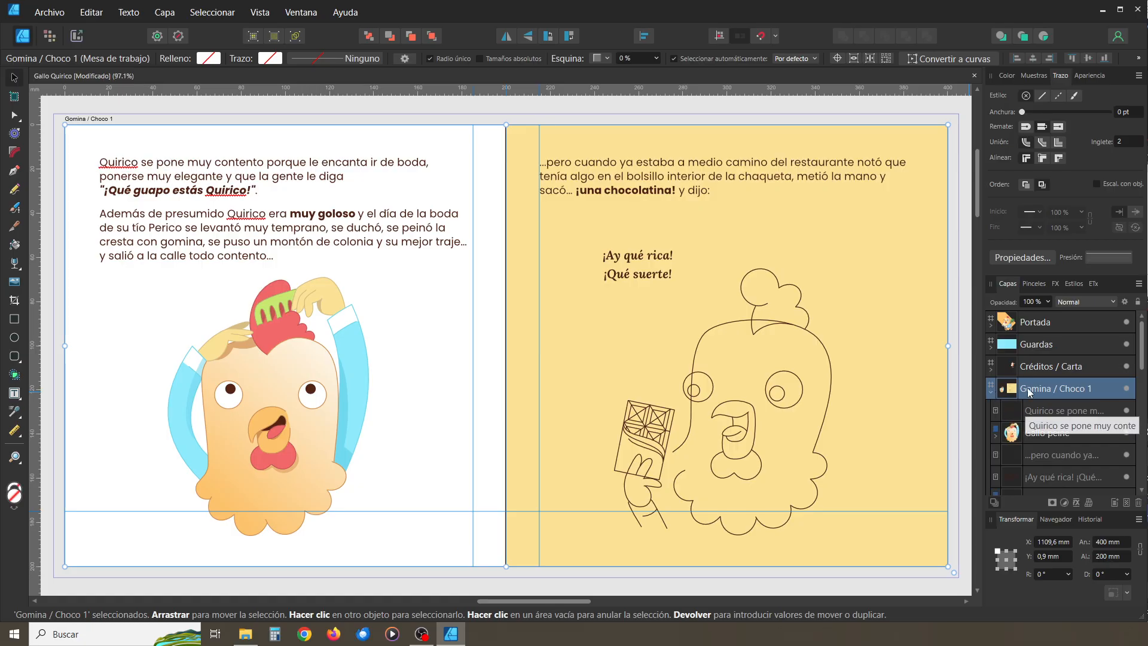
{"action": "left_click", "coordinate": [989, 391]}
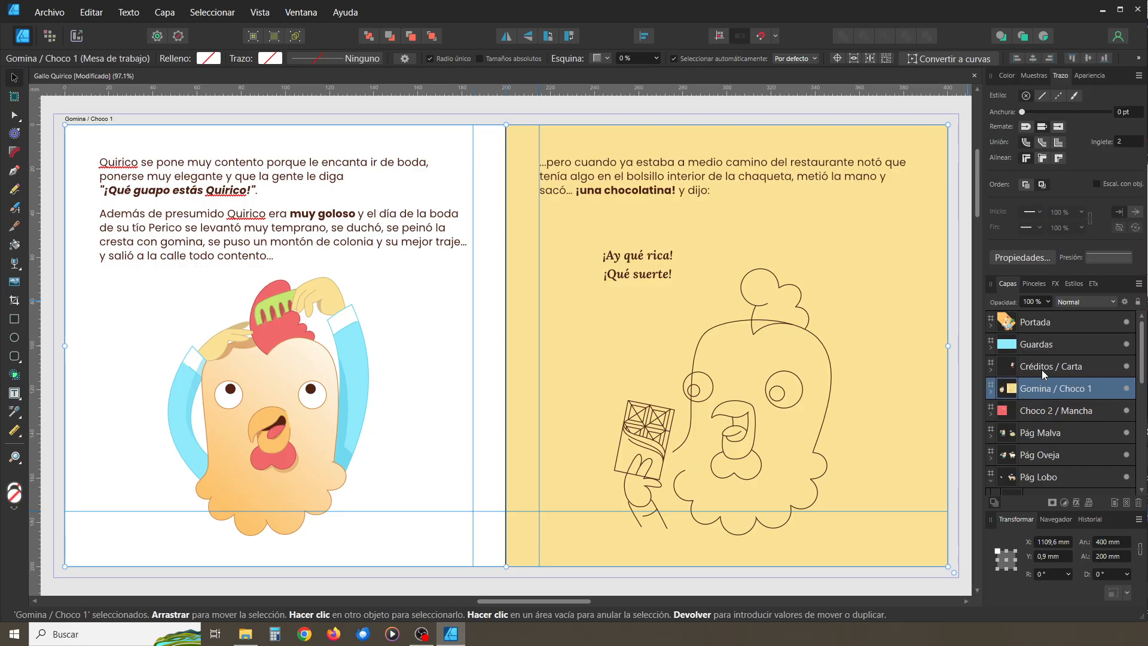
{"action": "scroll", "coordinate": [1041, 369], "scroll_direction": "down", "scroll_amount": 3}
{"action": "scroll", "coordinate": [1042, 372], "scroll_direction": "up", "scroll_amount": 3}
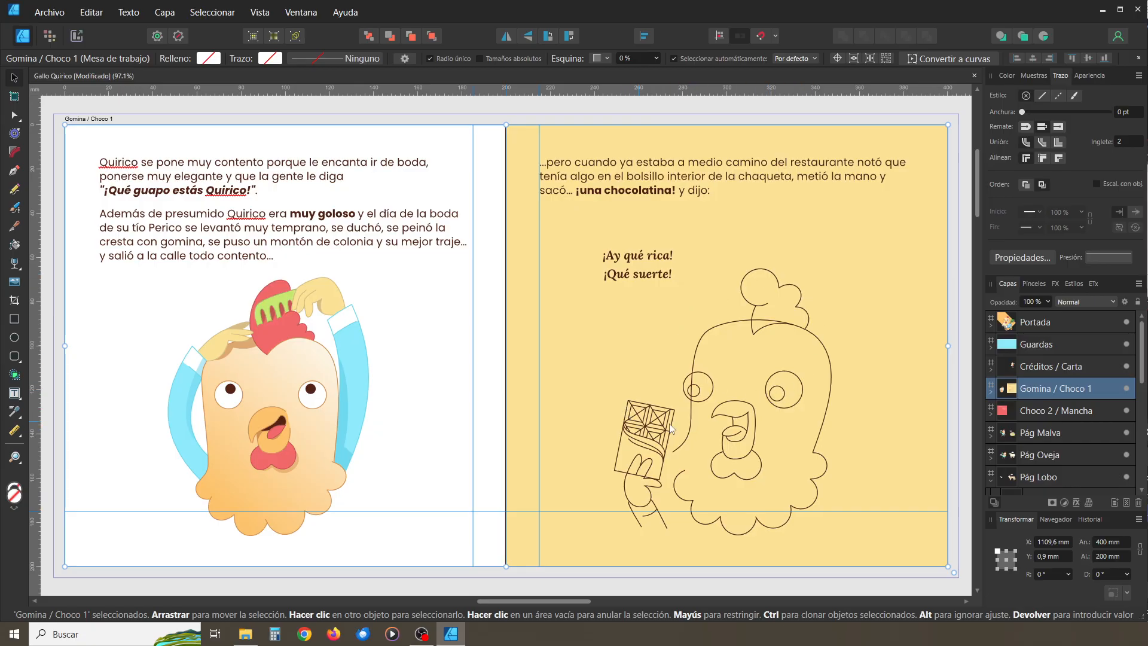
{"action": "left_click", "coordinate": [991, 395]}
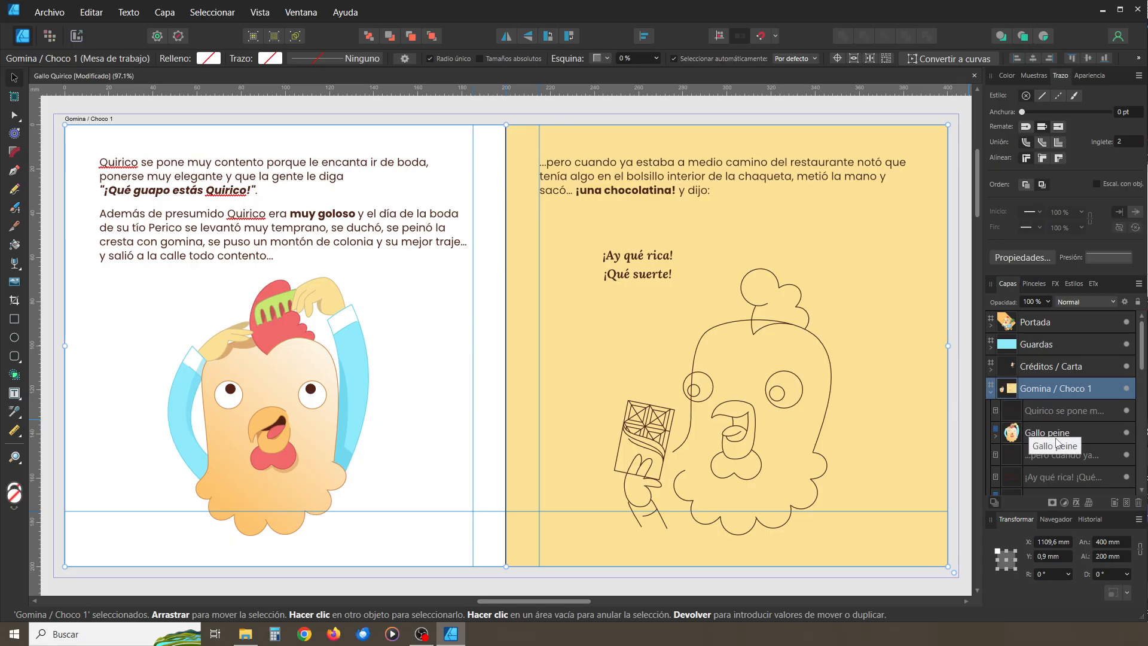
{"action": "scroll", "coordinate": [1072, 403], "scroll_direction": "down", "scroll_amount": 3}
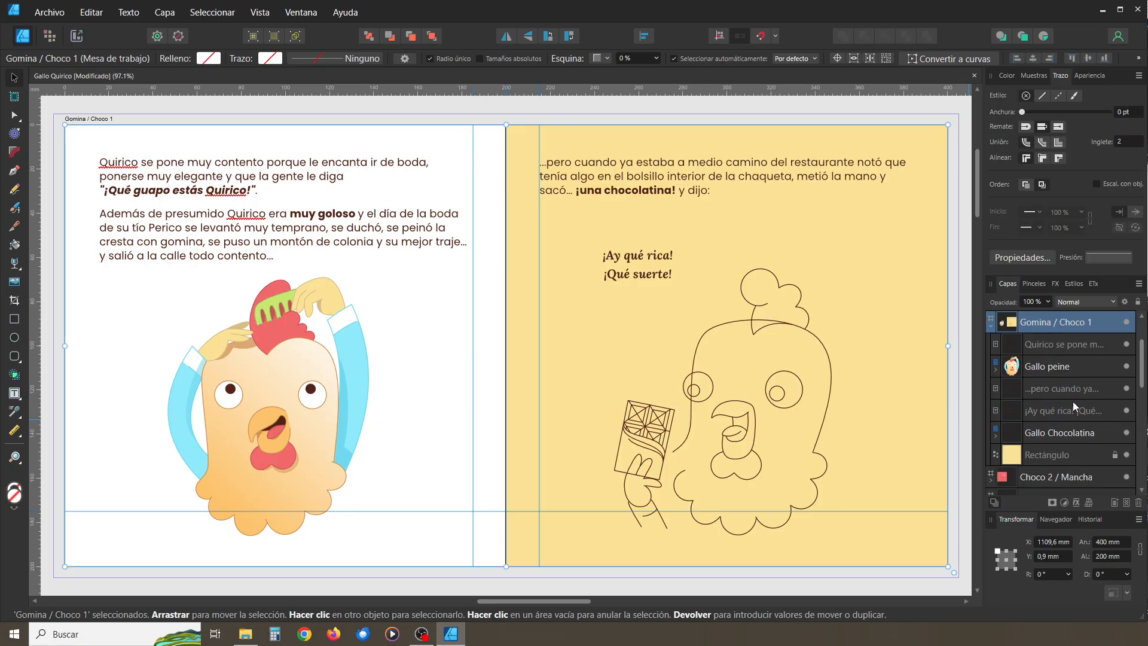
Examine which layers of the Gomina / Choco 1 spread hold the texts, the two rooster drawings and the background rectangle
{"action": "left_click", "coordinate": [1046, 346]}
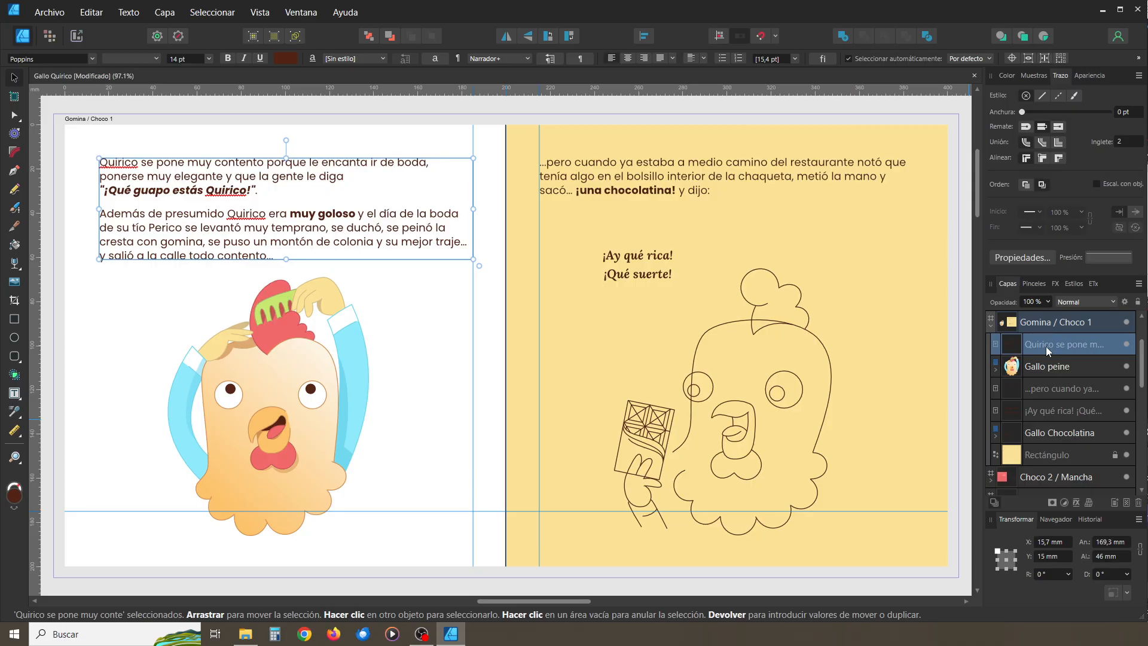
{"action": "left_click", "coordinate": [1046, 369]}
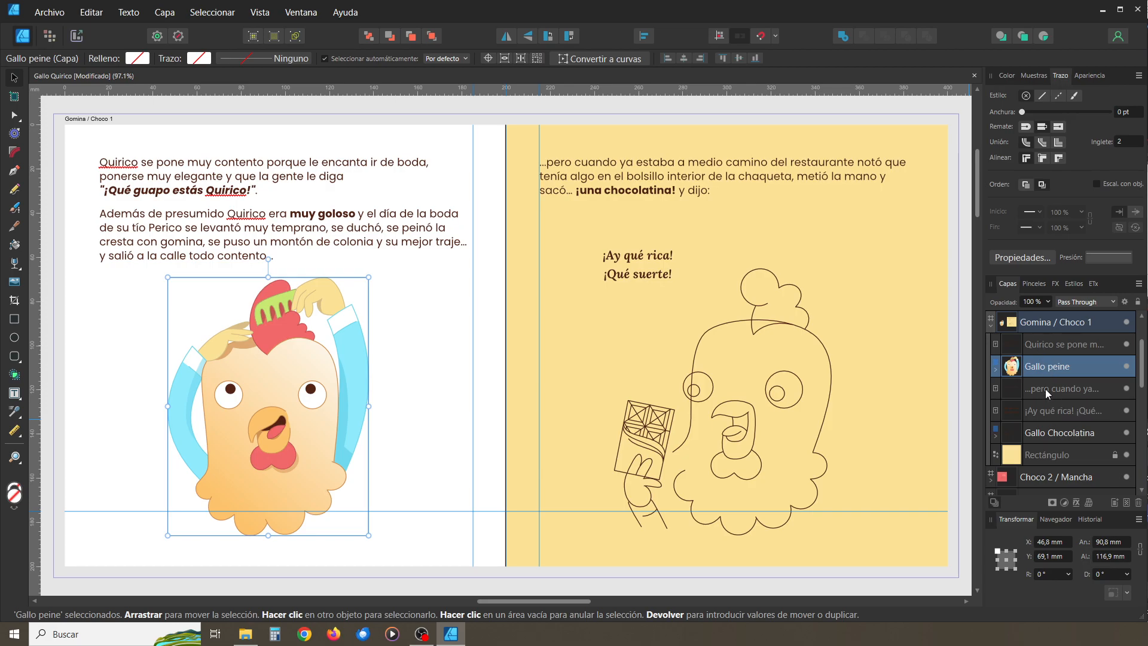
{"action": "left_click", "coordinate": [1045, 389]}
{"action": "left_click", "coordinate": [1049, 411]}
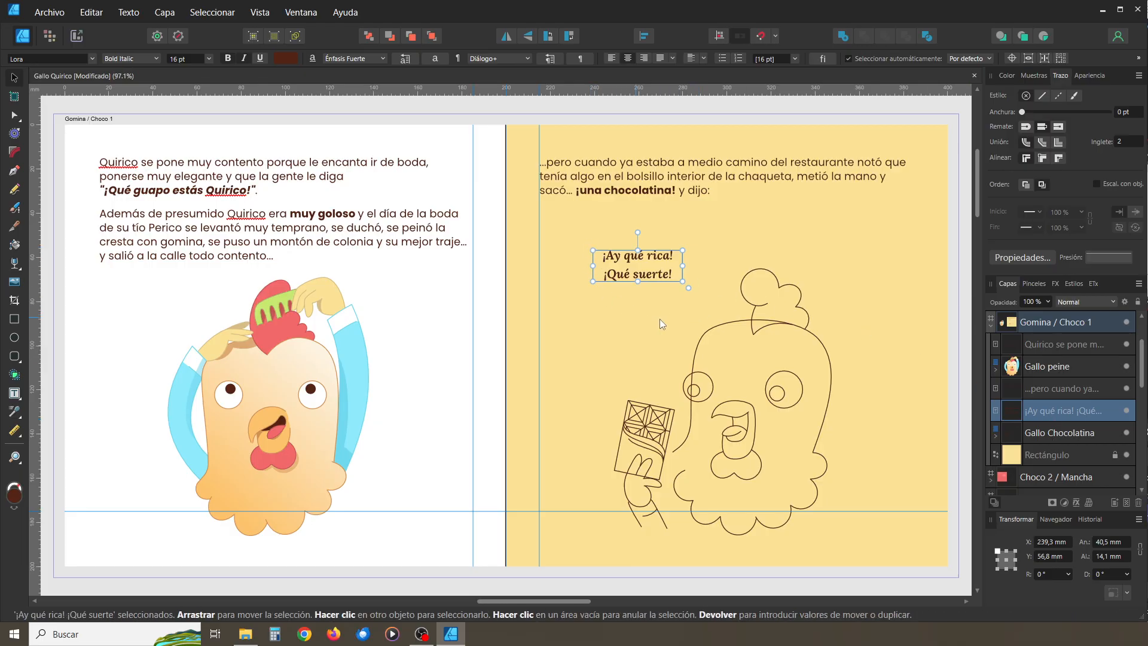
{"action": "left_click", "coordinate": [1084, 439]}
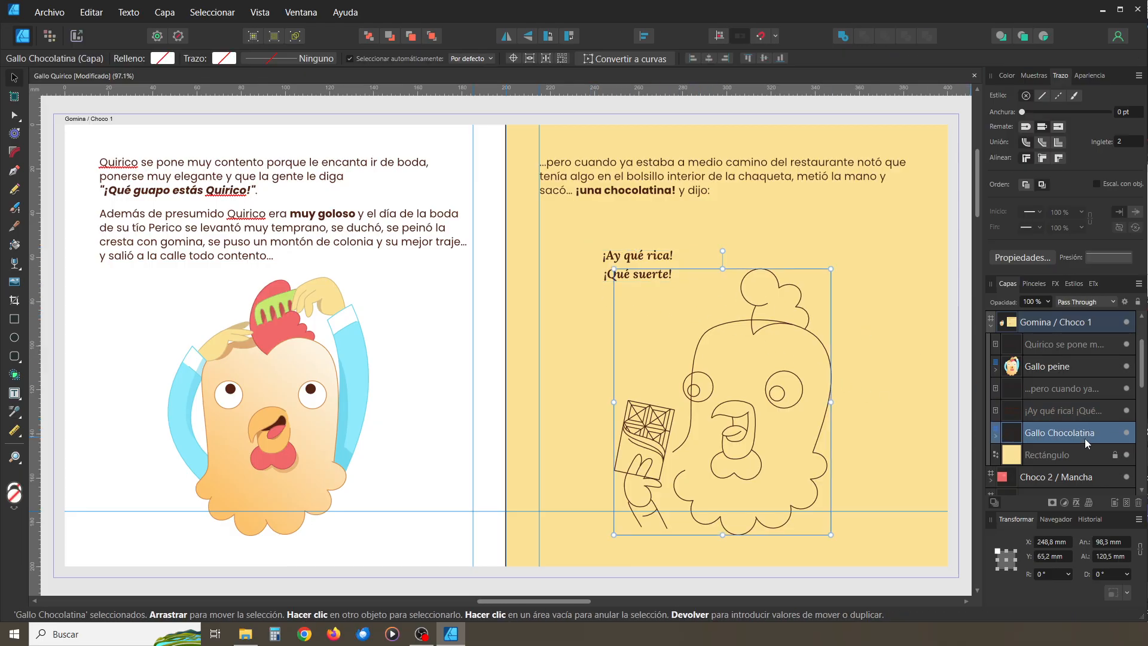
{"action": "left_click", "coordinate": [1070, 455]}
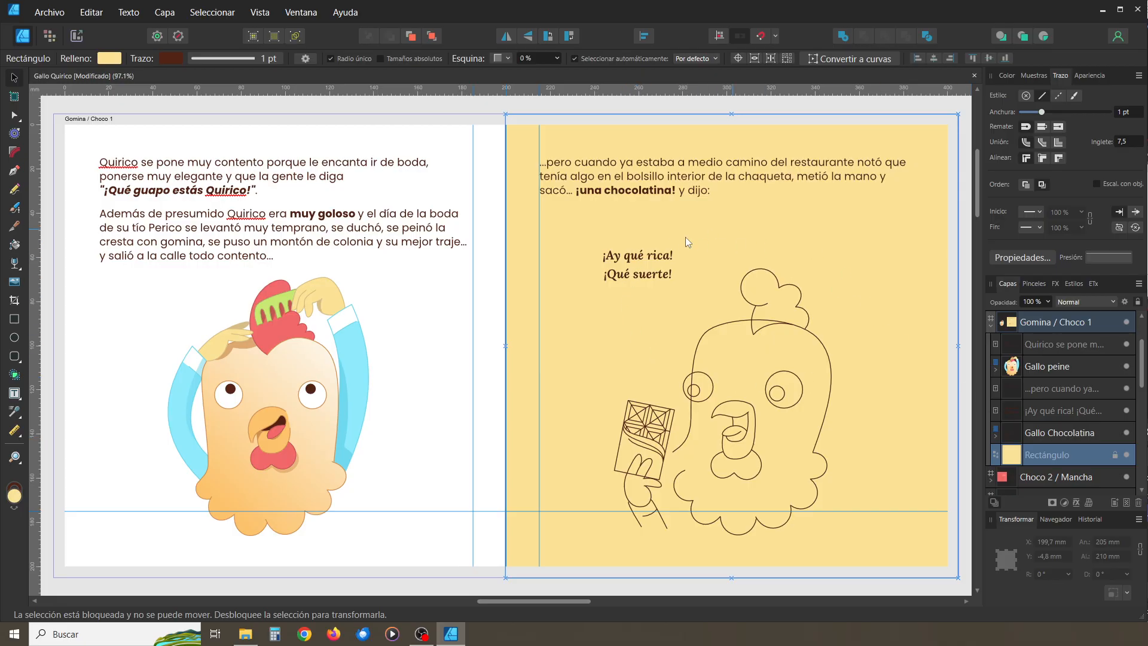
{"action": "left_click", "coordinate": [1060, 438]}
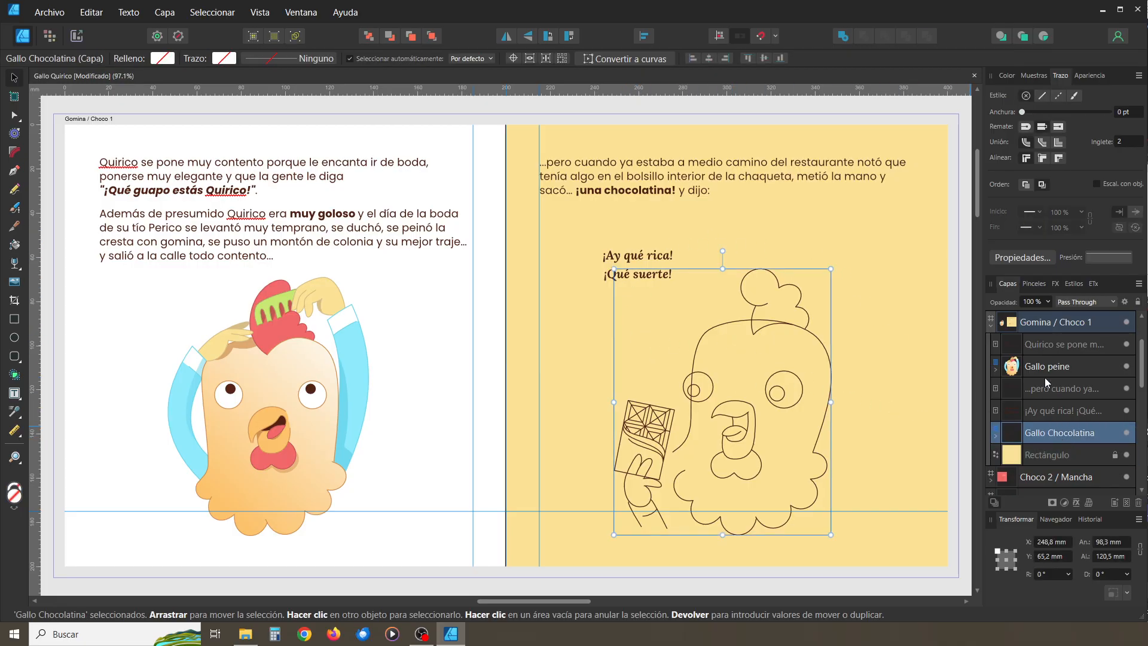
{"action": "left_click", "coordinate": [1043, 372]}
{"action": "left_click", "coordinate": [1041, 437]}
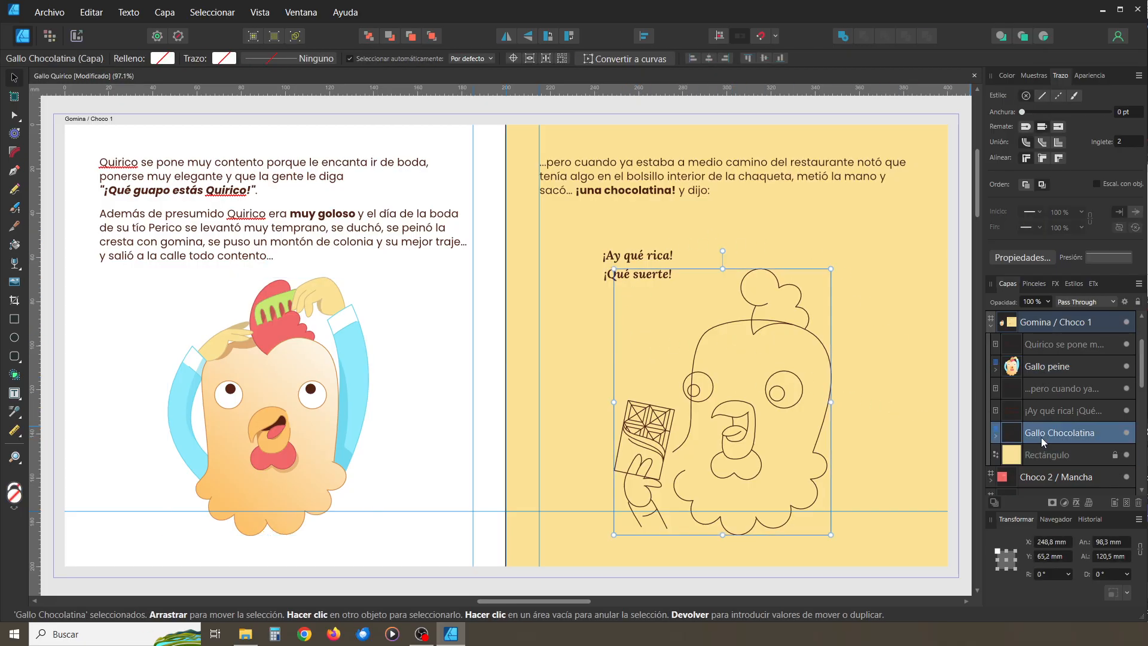
Compare the Líneas and Relleno sublayers of Gallo peine by hiding and reshowing each one
{"action": "left_click", "coordinate": [1037, 372]}
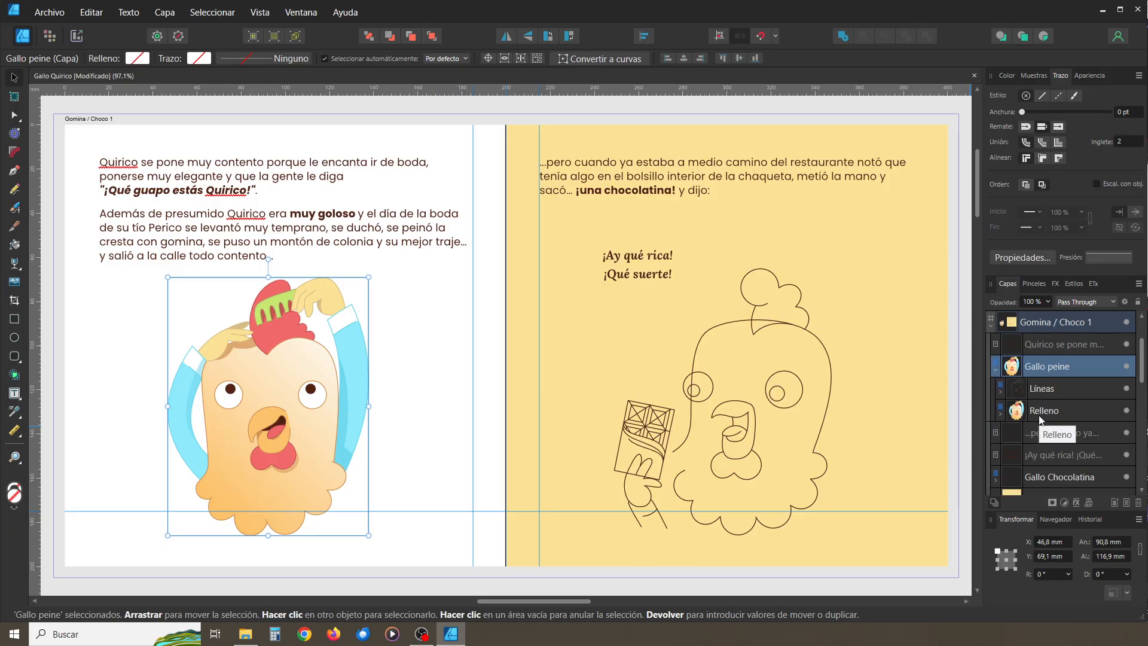
{"action": "left_click", "coordinate": [1043, 389]}
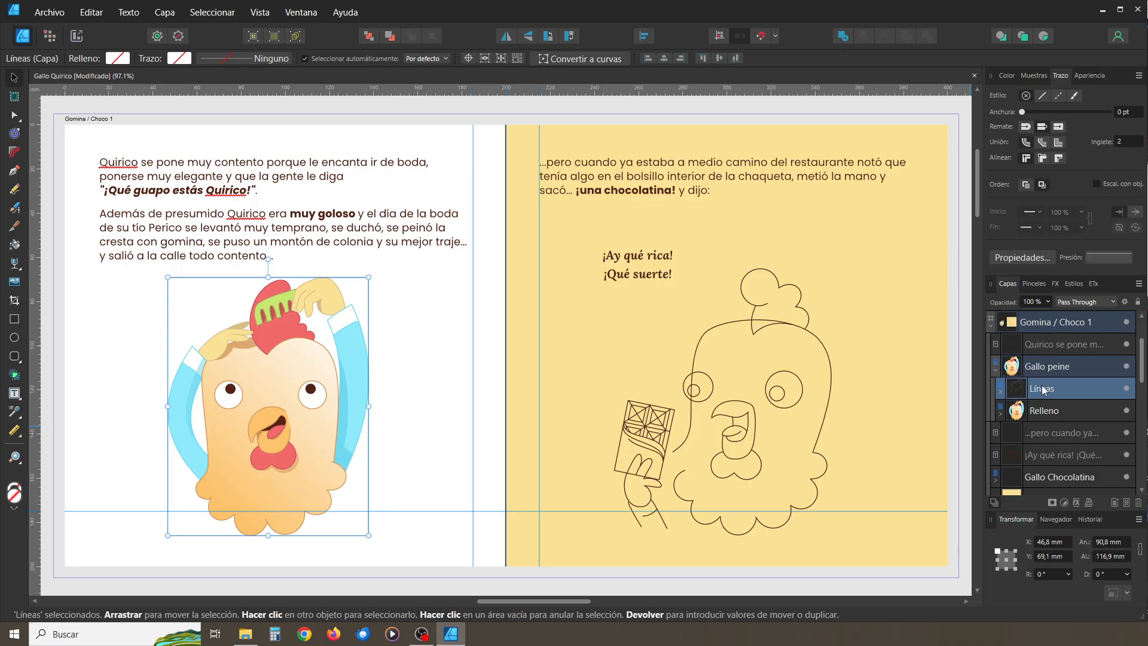
{"action": "left_click", "coordinate": [1048, 412]}
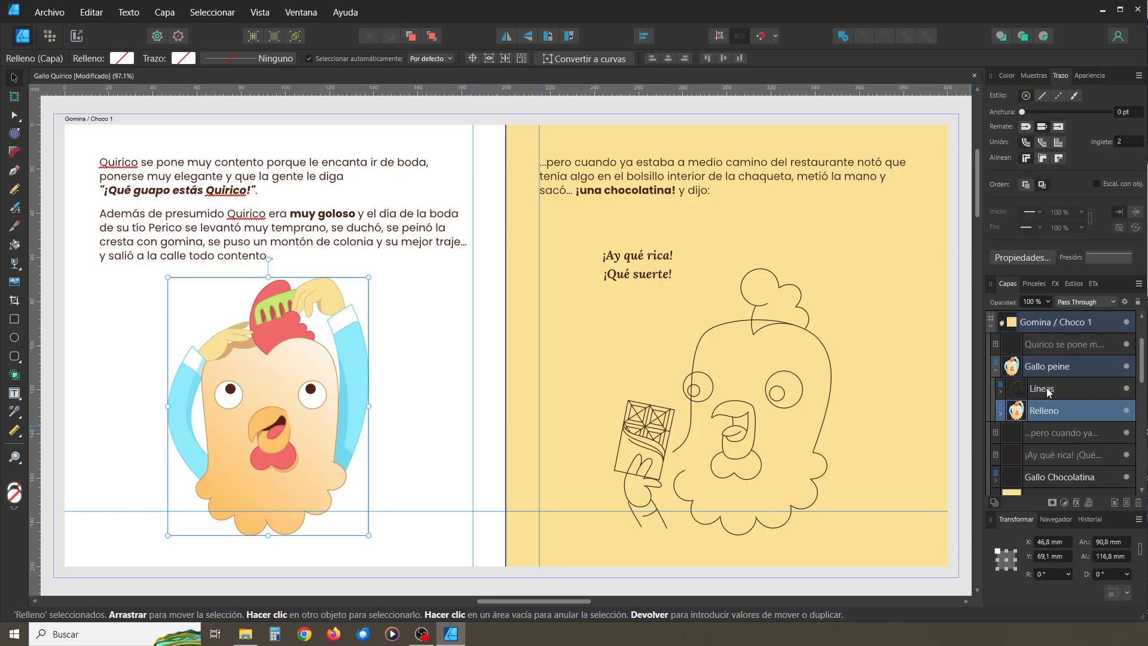
{"action": "left_click", "coordinate": [1048, 389]}
{"action": "left_click", "coordinate": [1127, 412]}
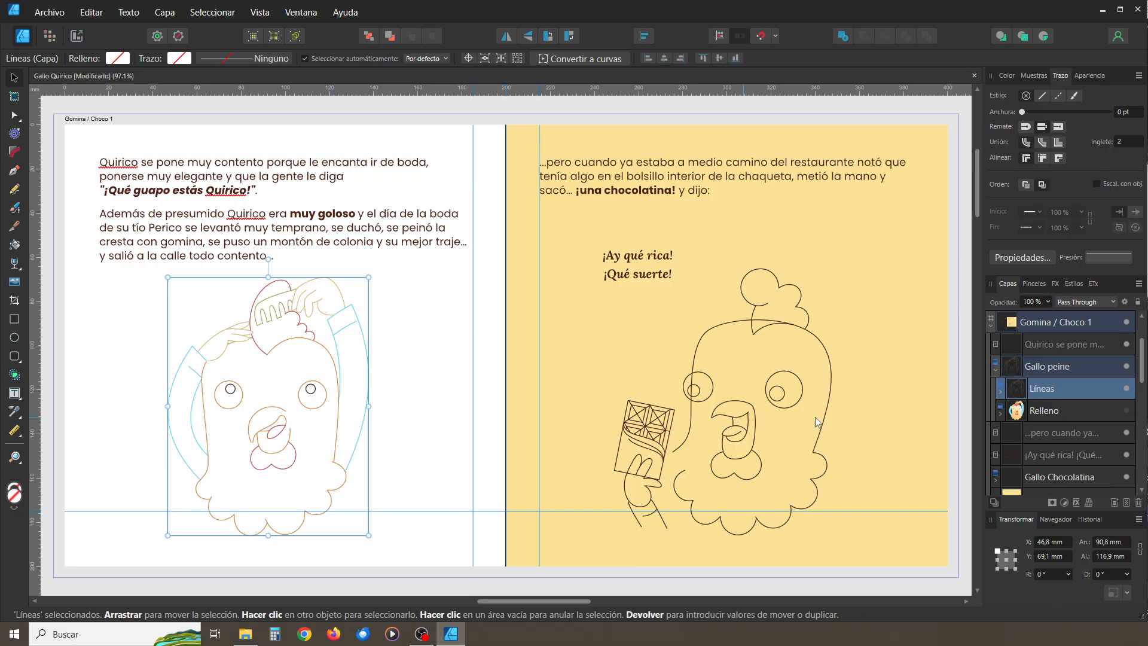
{"action": "left_click", "coordinate": [1126, 410]}
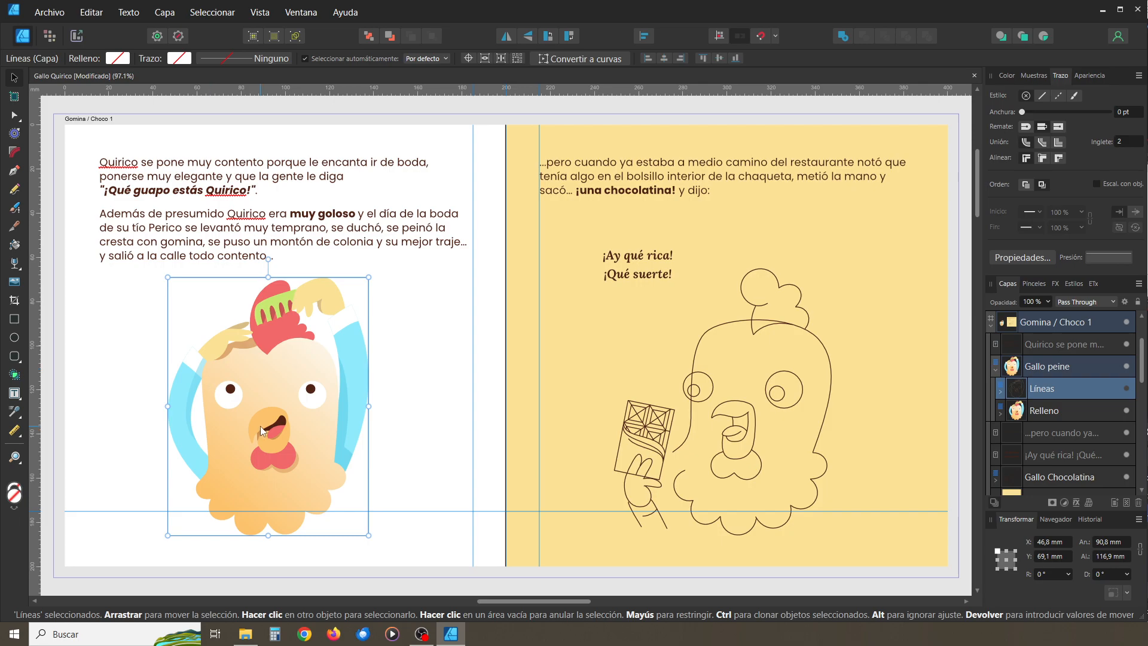
{"action": "left_click", "coordinate": [1127, 388]}
{"action": "double_click", "coordinate": [1039, 389]}
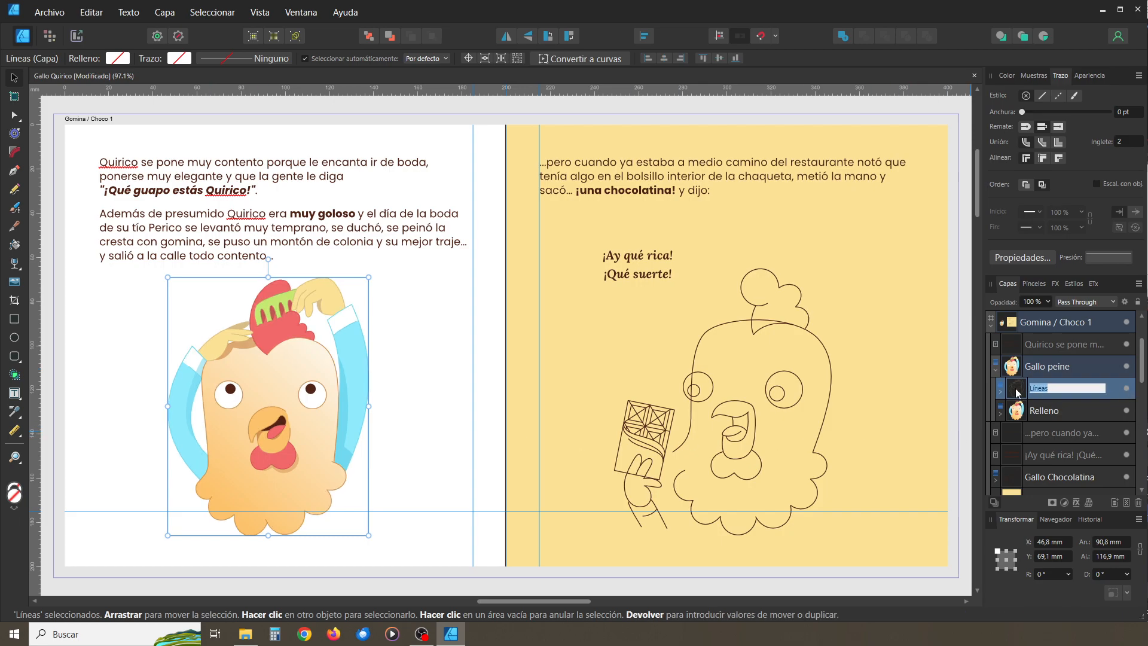
{"action": "key", "text": "Return"}
{"action": "left_click", "coordinate": [1043, 411]}
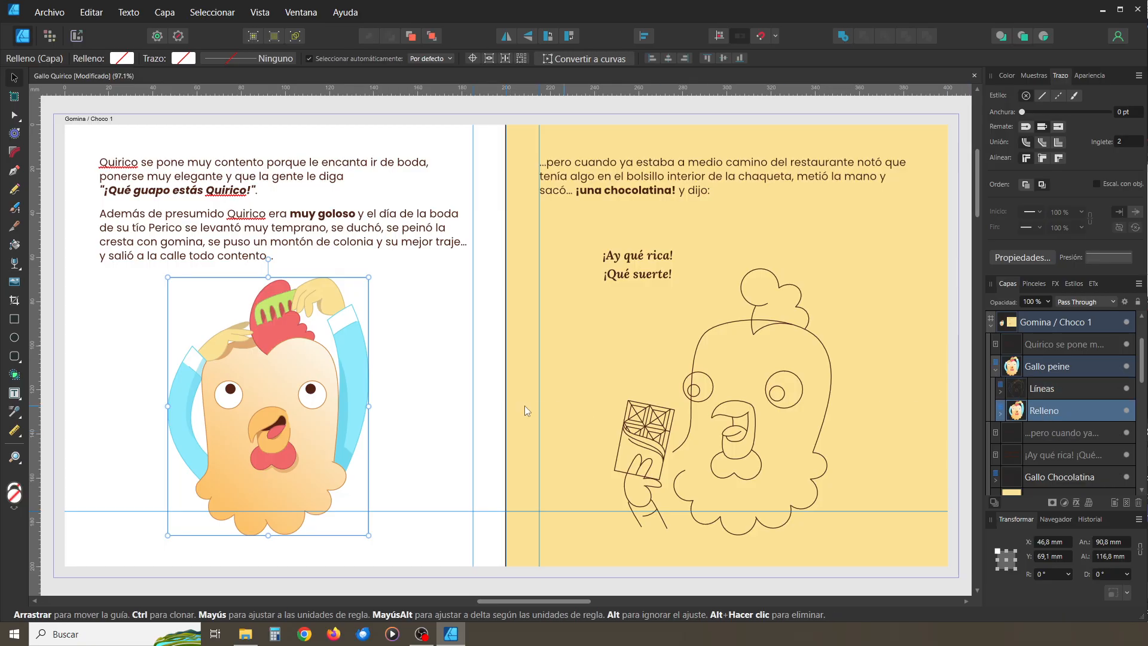
Lock the Relleno sublayer, select all outlines of the combing rooster together and try a dark stroke colour on them
{"action": "left_click", "coordinate": [465, 407]}
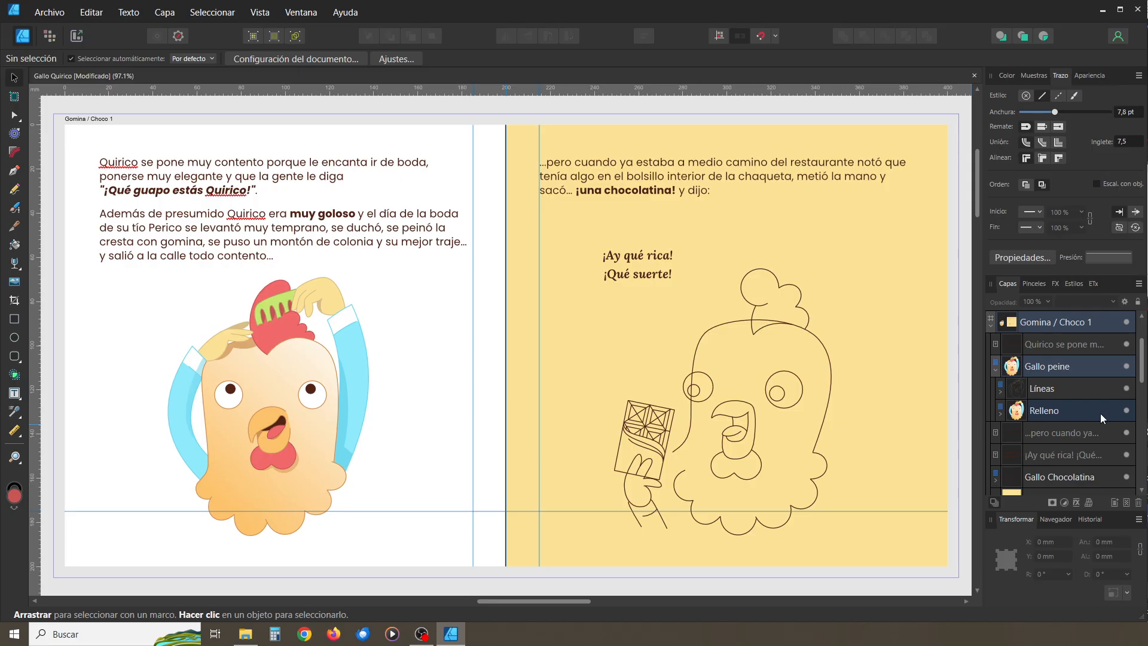
{"action": "left_click_drag", "start_coordinate": [430, 552], "coordinate": [124, 278]}
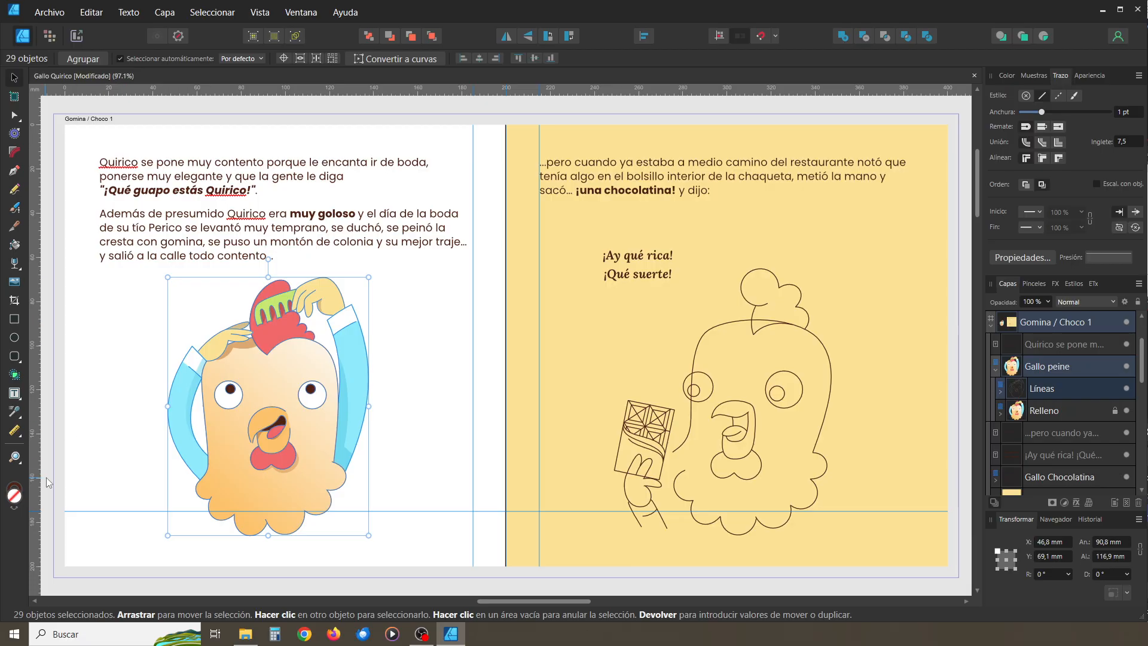
{"action": "left_click", "coordinate": [1035, 76]}
{"action": "left_click", "coordinate": [1001, 100]}
{"action": "left_click", "coordinate": [1014, 99]}
{"action": "left_click", "coordinate": [1014, 99]}
{"action": "left_click", "coordinate": [449, 404]}
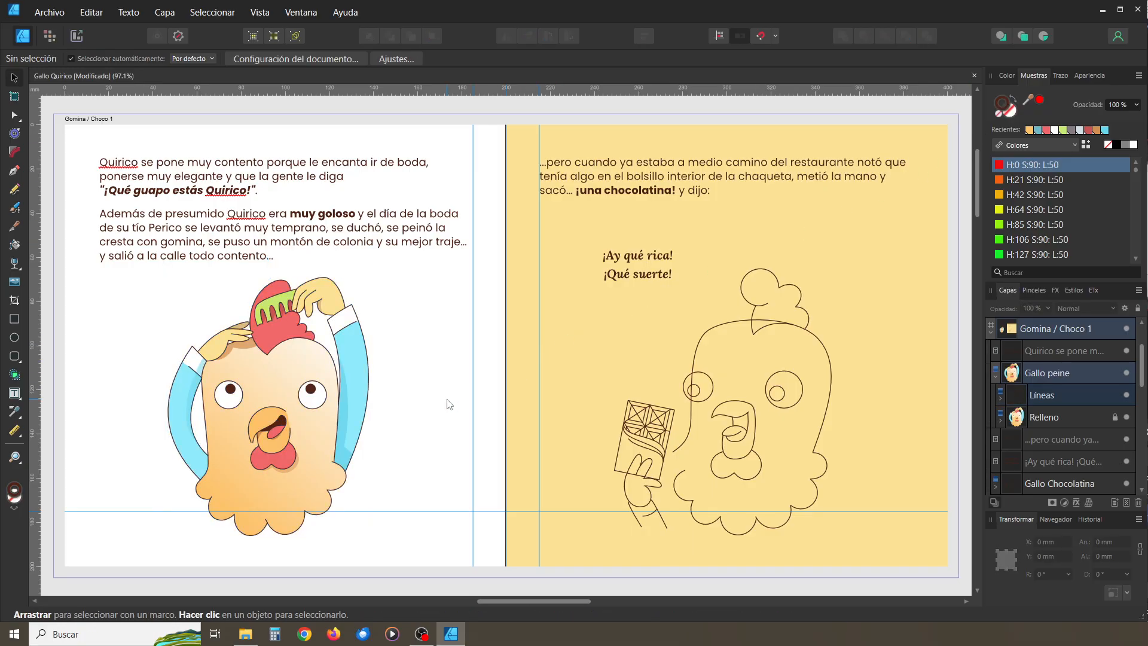
Undo the dark recolouring of the combing rooster's outlines and clear the selection
{"action": "key", "text": "ctrl+z"}
{"action": "key", "text": "ctrl+z"}
{"action": "key", "text": "ctrl+z"}
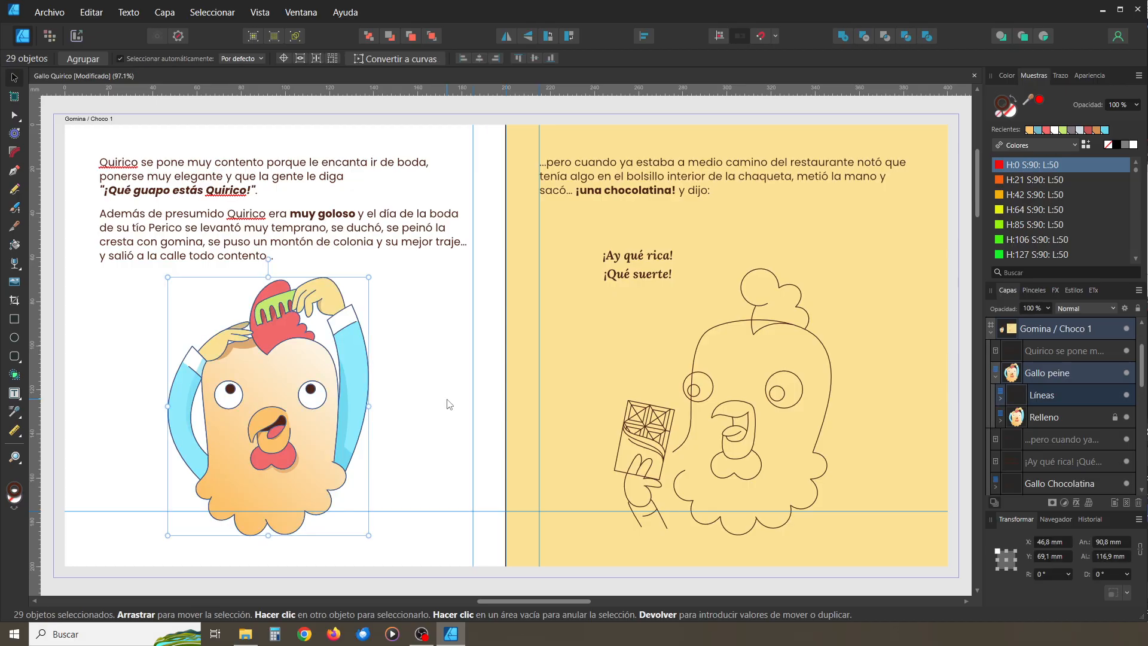
{"action": "left_click", "coordinate": [450, 404]}
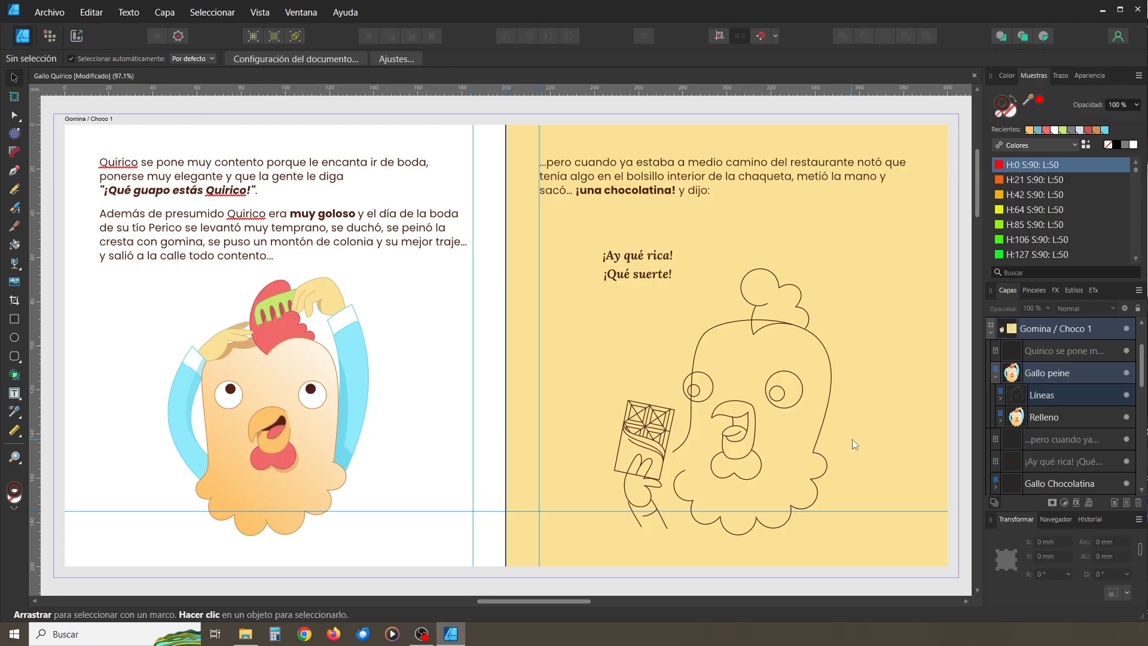
Collapse Gallo peine, list the curves inside Gallo Chocolatina and inspect the chocolate-holding rooster's line drawing
{"action": "left_click", "coordinate": [993, 375]}
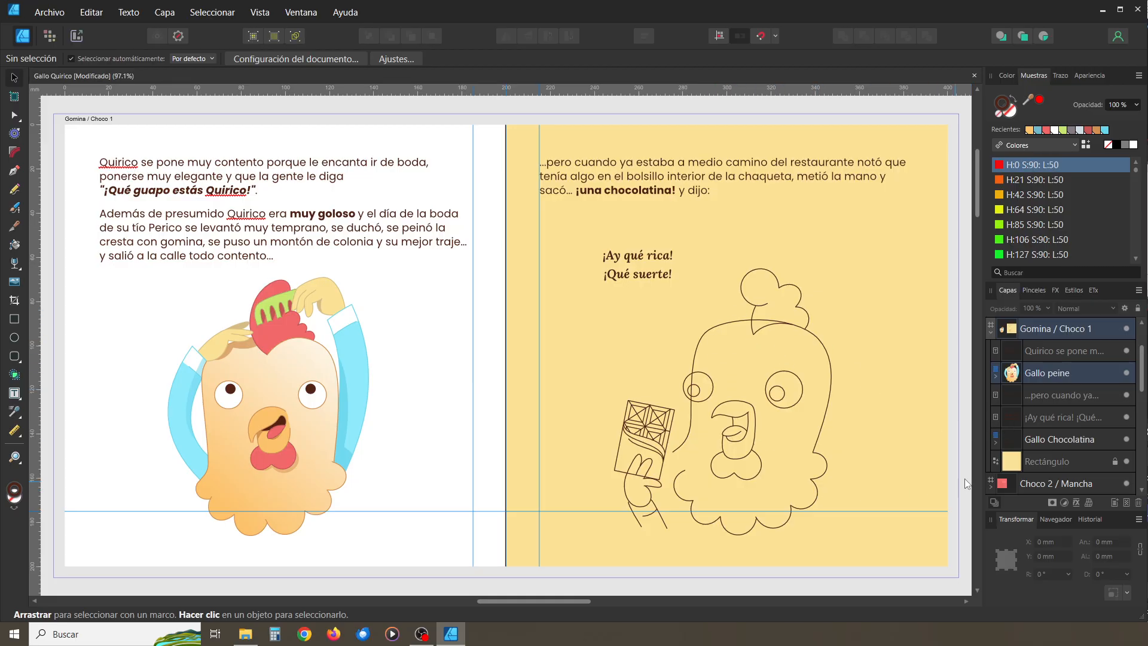
{"action": "left_click", "coordinate": [1037, 446]}
{"action": "left_click", "coordinate": [996, 443]}
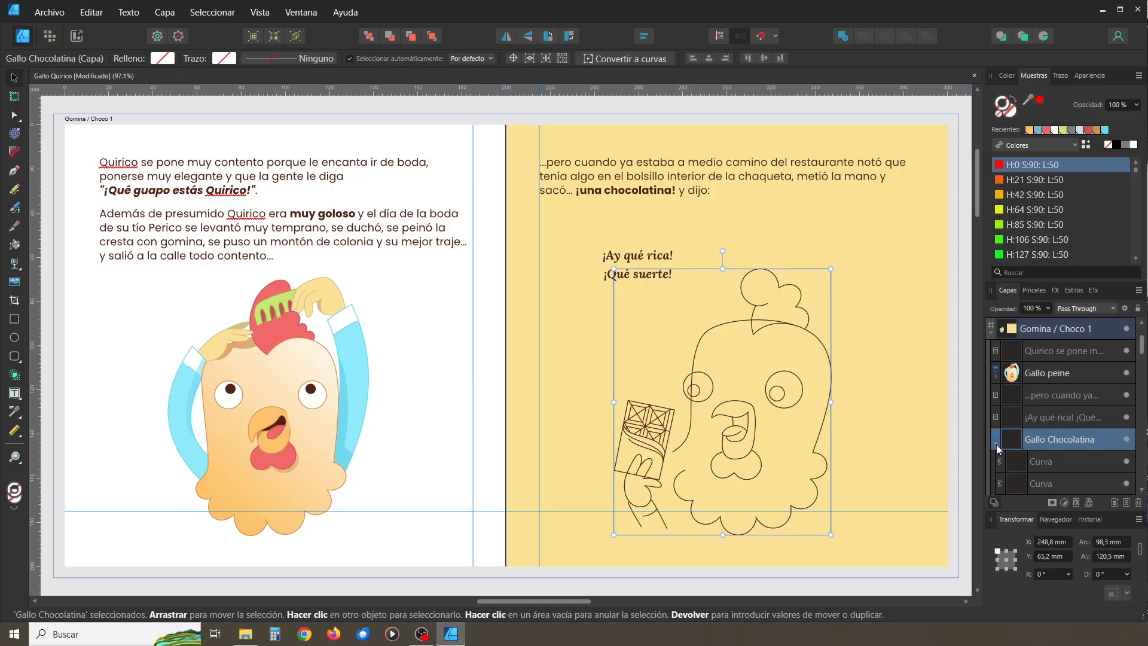
{"action": "left_click", "coordinate": [907, 460]}
{"action": "left_click_drag", "start_coordinate": [891, 462], "coordinate": [694, 368]}
{"action": "key", "text": "ctrl+plus"}
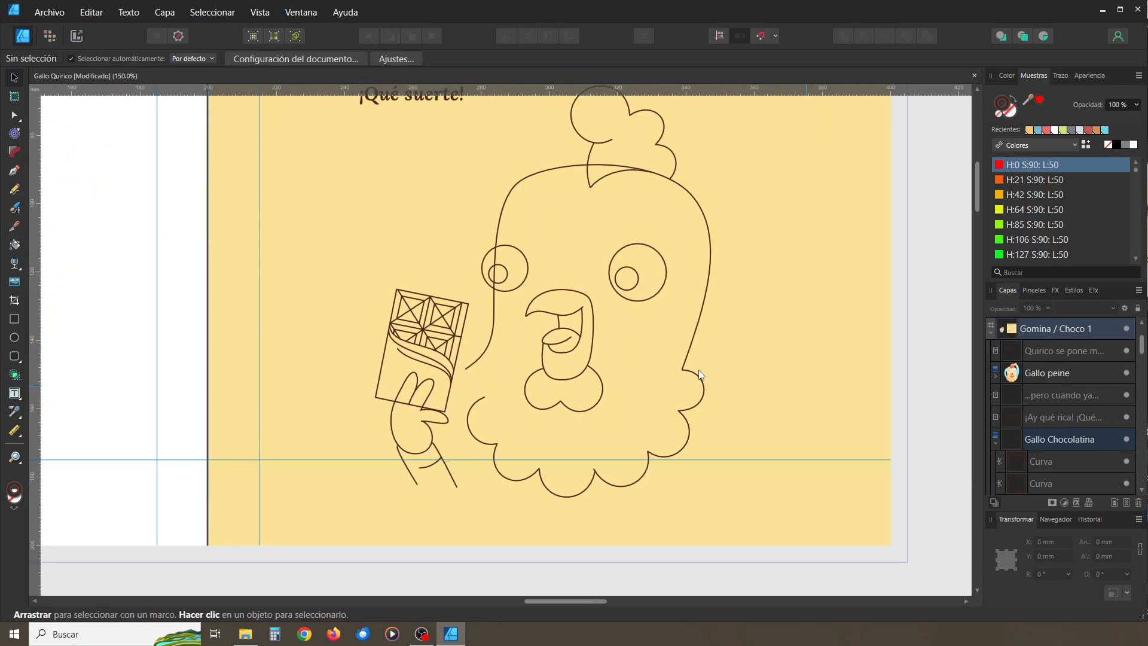
Examine the uncoloured line drawings on the neighbouring Choco 2 / Mancha spread and return to the Gomina / Choco 1 spread
{"action": "key", "text": "ctrl+minus"}
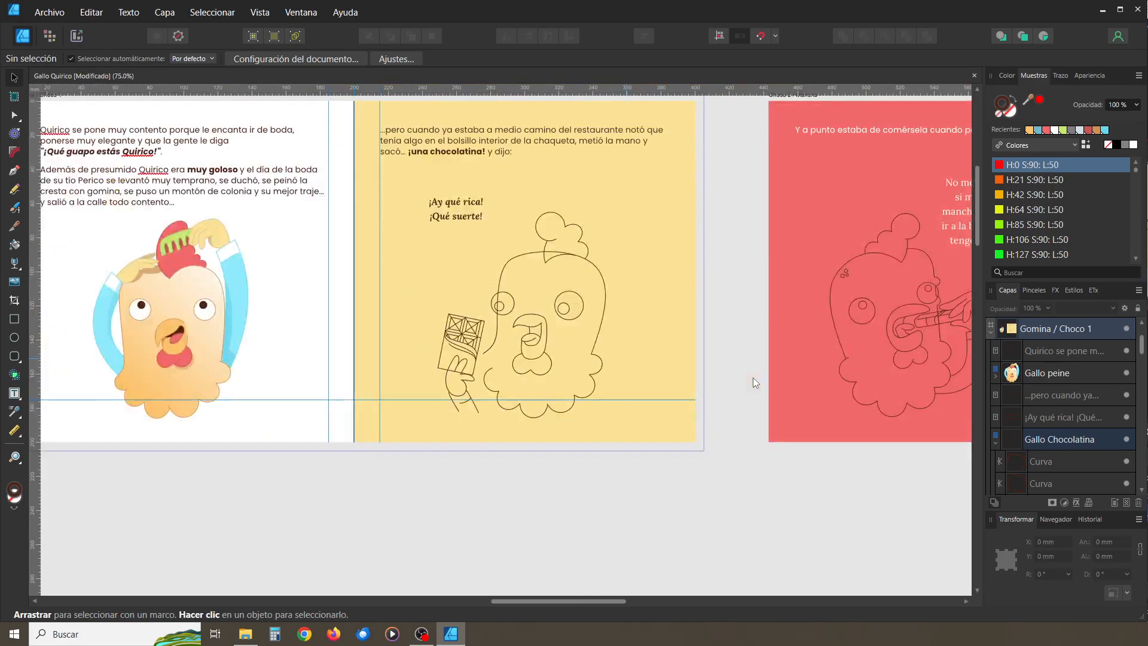
{"action": "left_click_drag", "start_coordinate": [841, 395], "coordinate": [589, 459]}
{"action": "left_click_drag", "start_coordinate": [693, 444], "coordinate": [445, 441]}
{"action": "left_click_drag", "start_coordinate": [673, 448], "coordinate": [641, 451]}
{"action": "left_click_drag", "start_coordinate": [536, 425], "coordinate": [735, 425]}
{"action": "left_click_drag", "start_coordinate": [586, 423], "coordinate": [799, 426]}
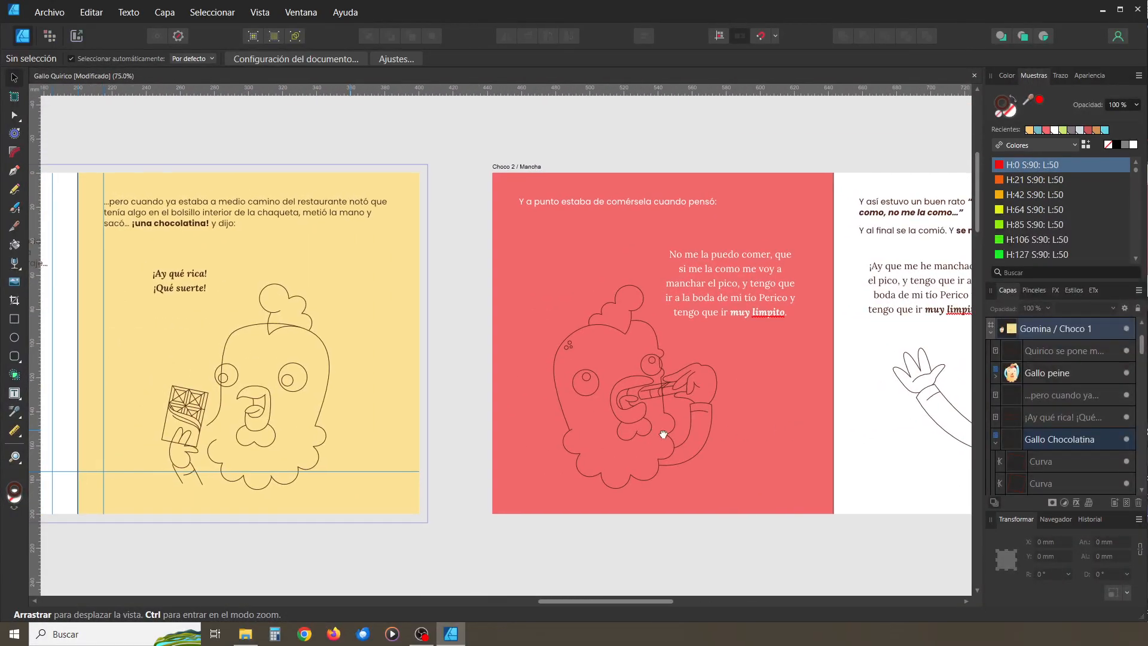
{"action": "left_click_drag", "start_coordinate": [648, 433], "coordinate": [877, 448]}
{"action": "left_click_drag", "start_coordinate": [682, 448], "coordinate": [794, 450]}
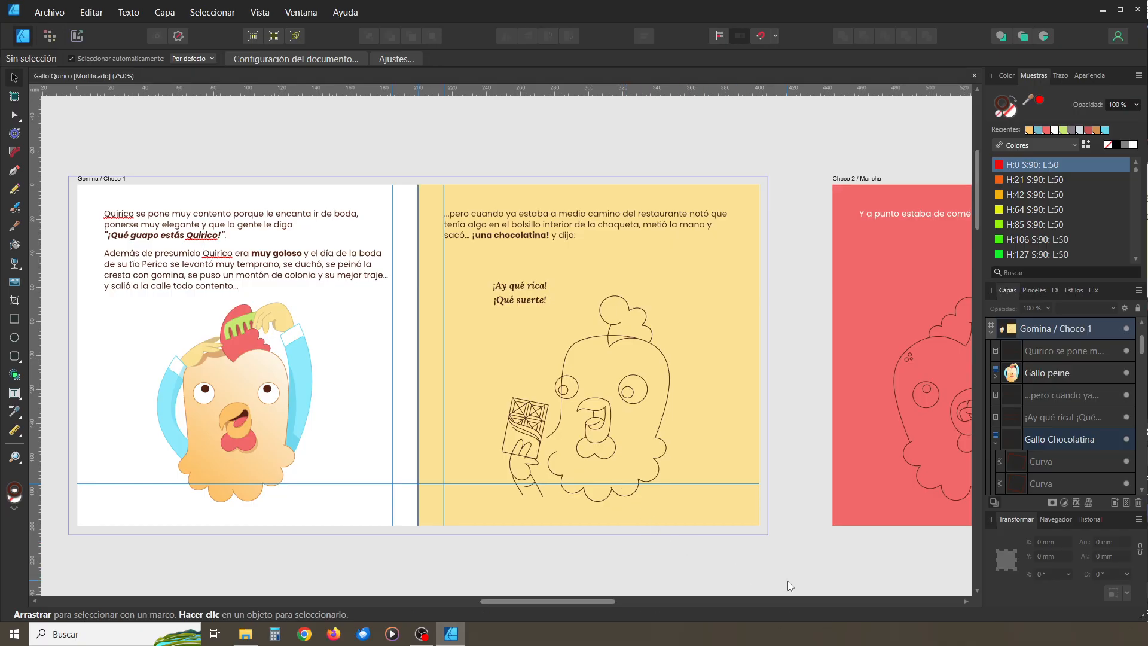
Sketch a short curved test stroke with the Pen tool above the chocolate bar
{"action": "key", "text": "ctrl+plus"}
{"action": "key", "text": "ctrl+plus"}
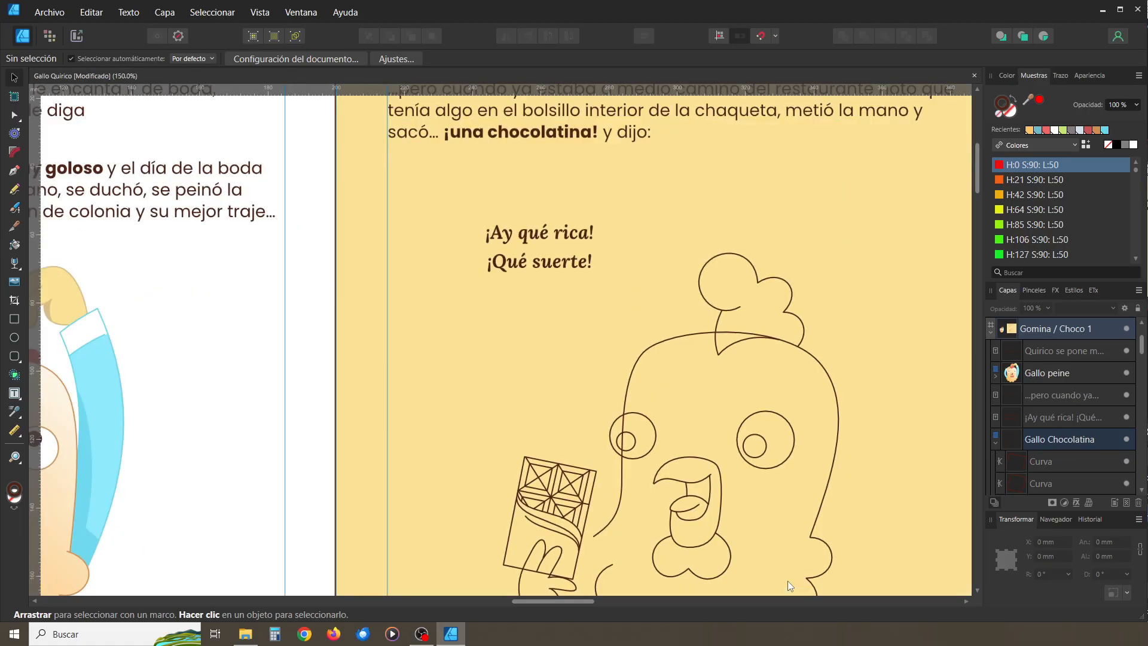
{"action": "left_click_drag", "start_coordinate": [747, 503], "coordinate": [604, 384]}
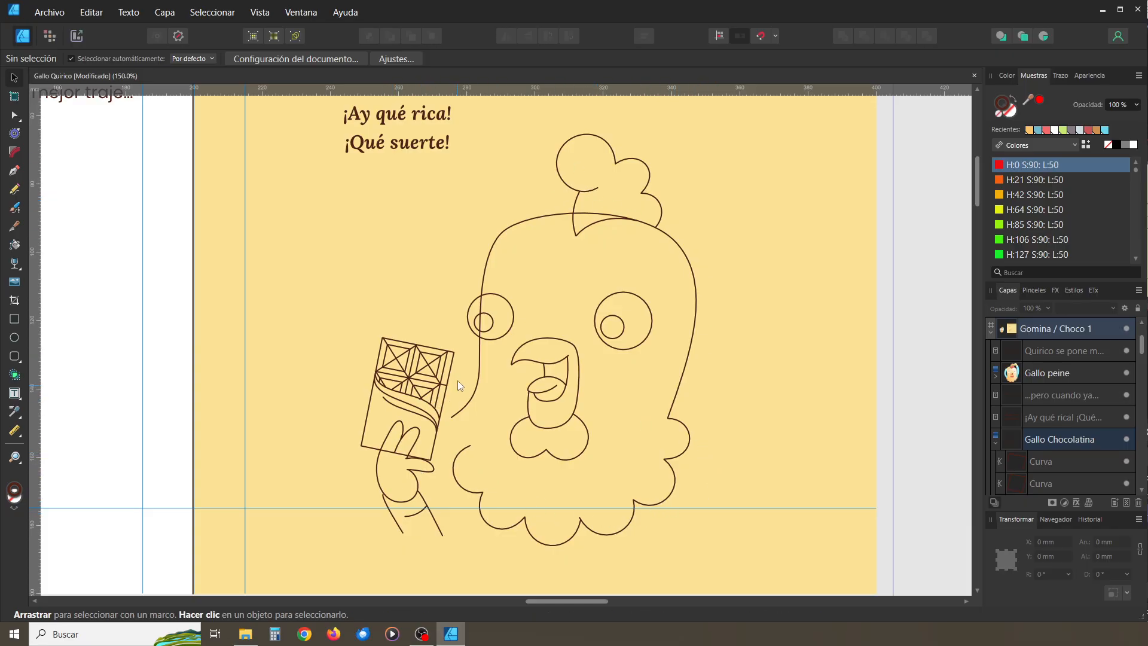
{"action": "left_click", "coordinate": [14, 170]}
{"action": "left_click", "coordinate": [333, 239]}
{"action": "left_click_drag", "start_coordinate": [299, 295], "coordinate": [275, 323]}
{"action": "left_click_drag", "start_coordinate": [322, 352], "coordinate": [354, 352]}
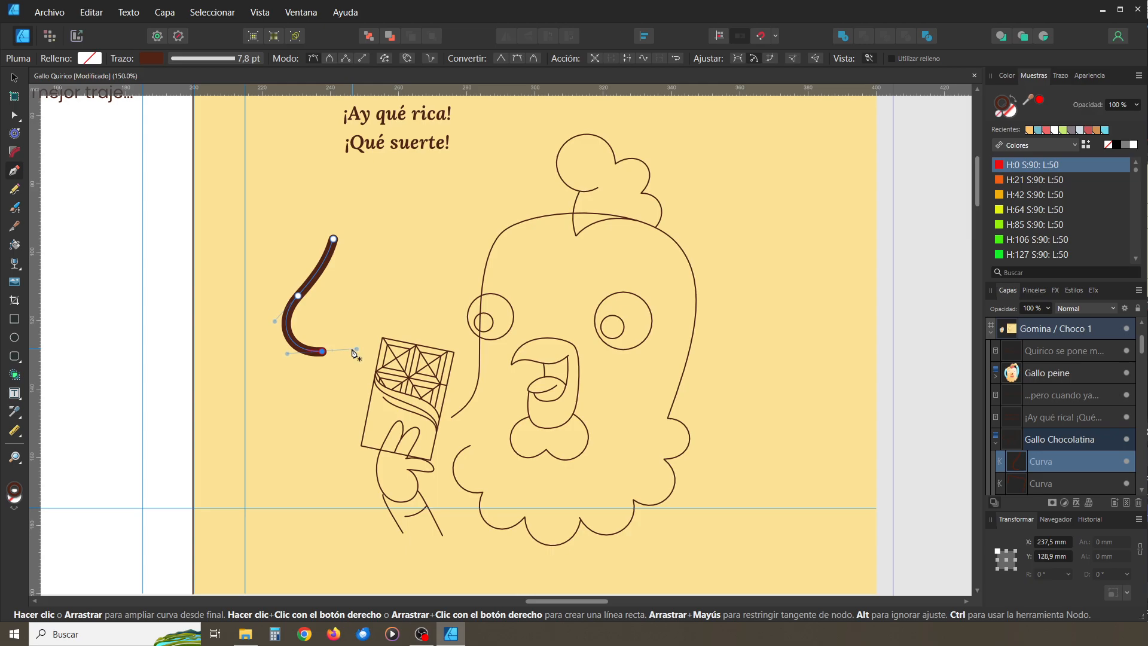
Undo the test stroke and clear the selection
{"action": "key", "text": "ctrl+z"}
{"action": "key", "text": "ctrl+z"}
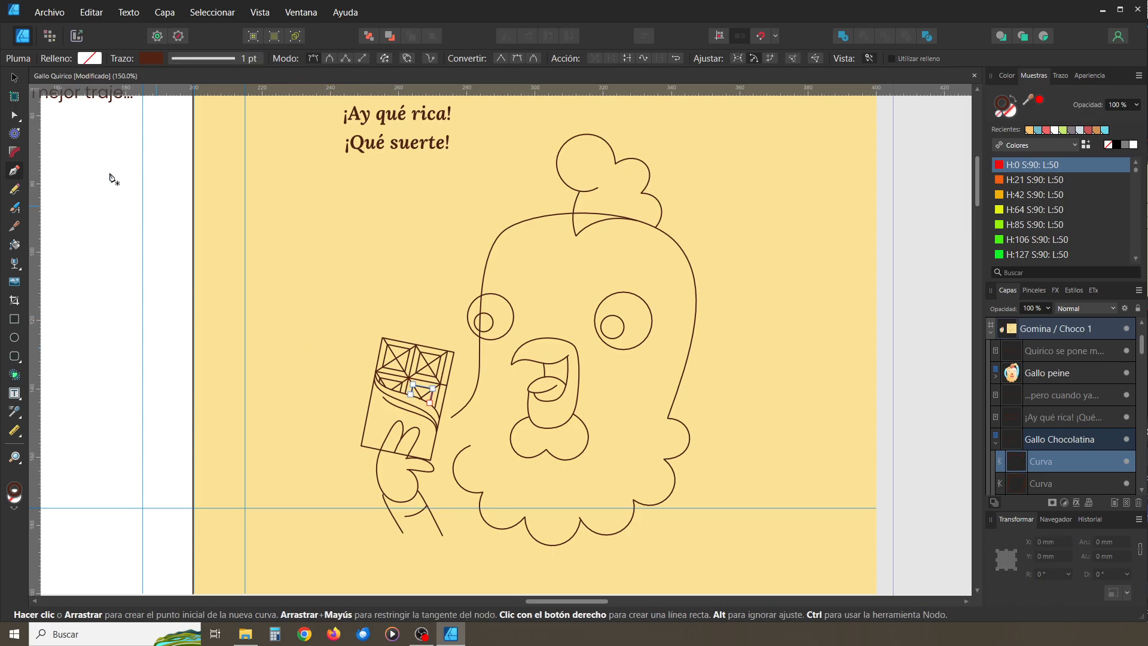
{"action": "left_click", "coordinate": [14, 77]}
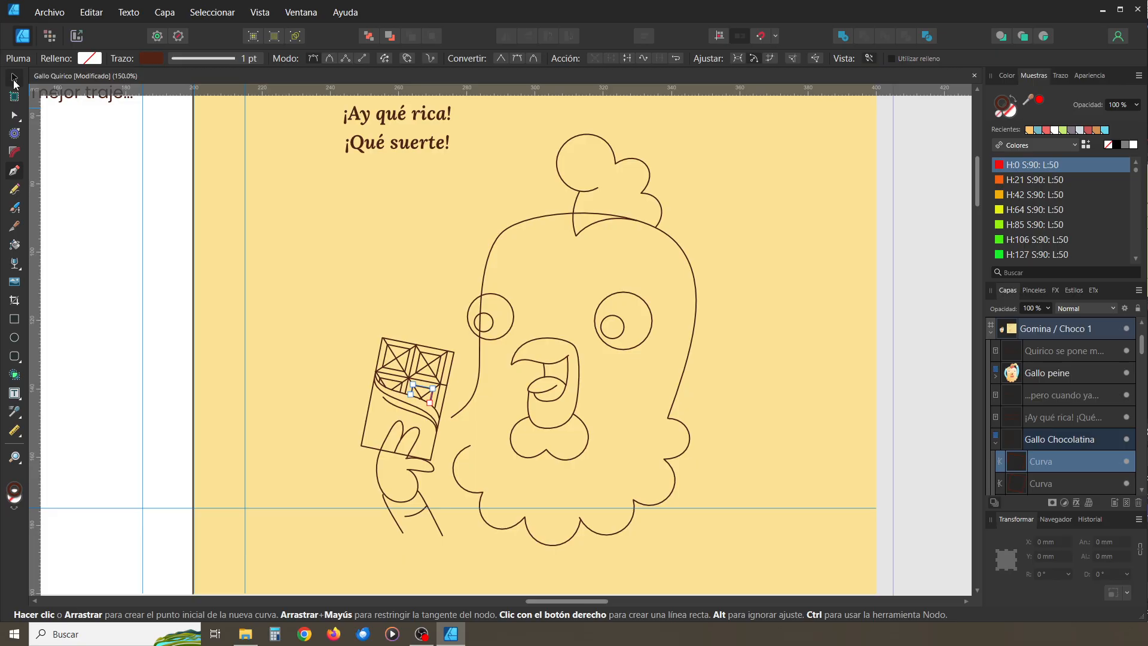
{"action": "left_click", "coordinate": [170, 275]}
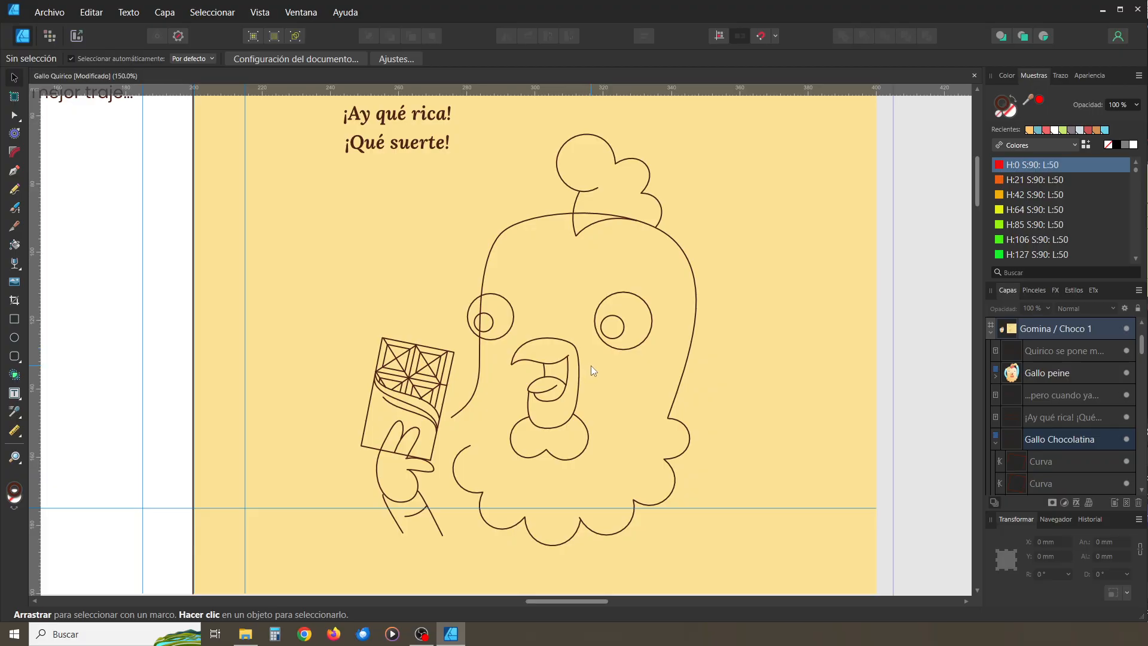
Select the Gallo Chocolatina layer and go through its first curves one by one to identify their parts of the drawing
{"action": "left_click", "coordinate": [1060, 443]}
{"action": "scroll", "coordinate": [1057, 440], "scroll_direction": "down", "scroll_amount": 2}
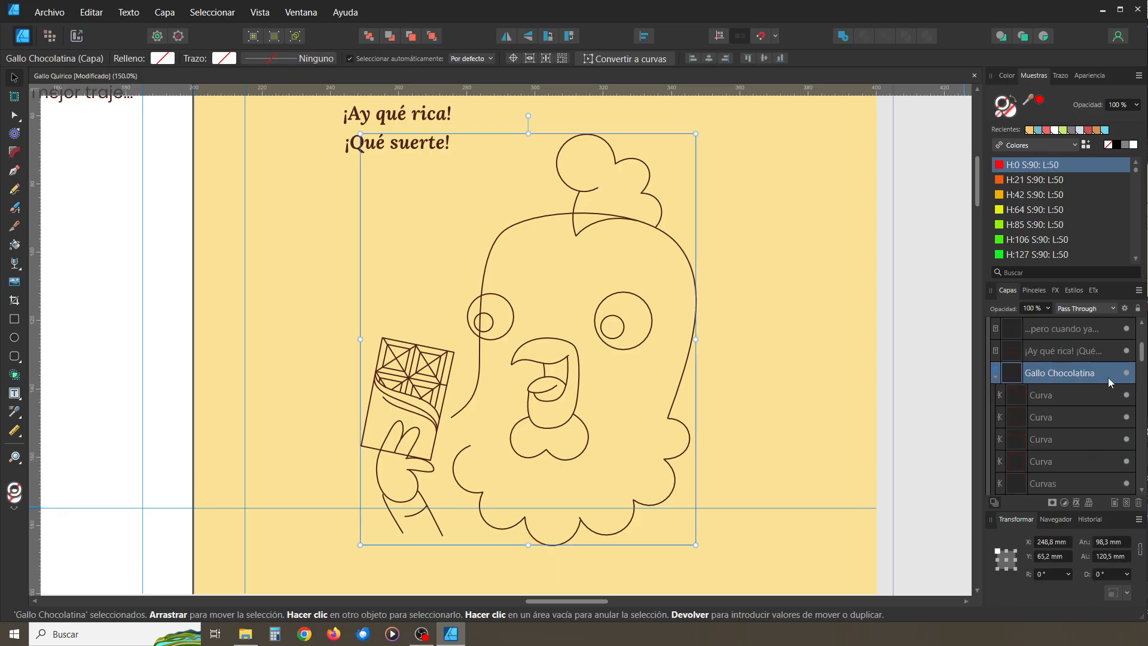
{"action": "left_click", "coordinate": [1059, 402]}
{"action": "left_click", "coordinate": [1060, 417]}
{"action": "left_click", "coordinate": [1057, 441]}
{"action": "left_click", "coordinate": [1052, 460]}
{"action": "scroll", "coordinate": [1060, 416], "scroll_direction": "down", "scroll_amount": 2}
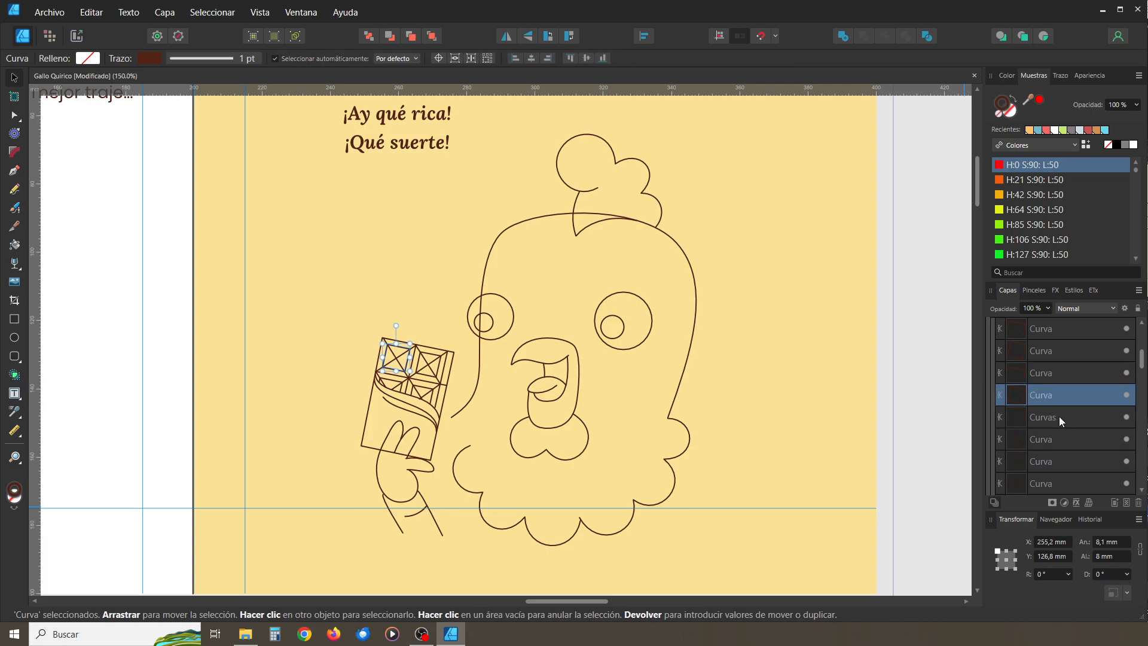
{"action": "left_click", "coordinate": [1059, 418]}
{"action": "left_click", "coordinate": [1050, 444]}
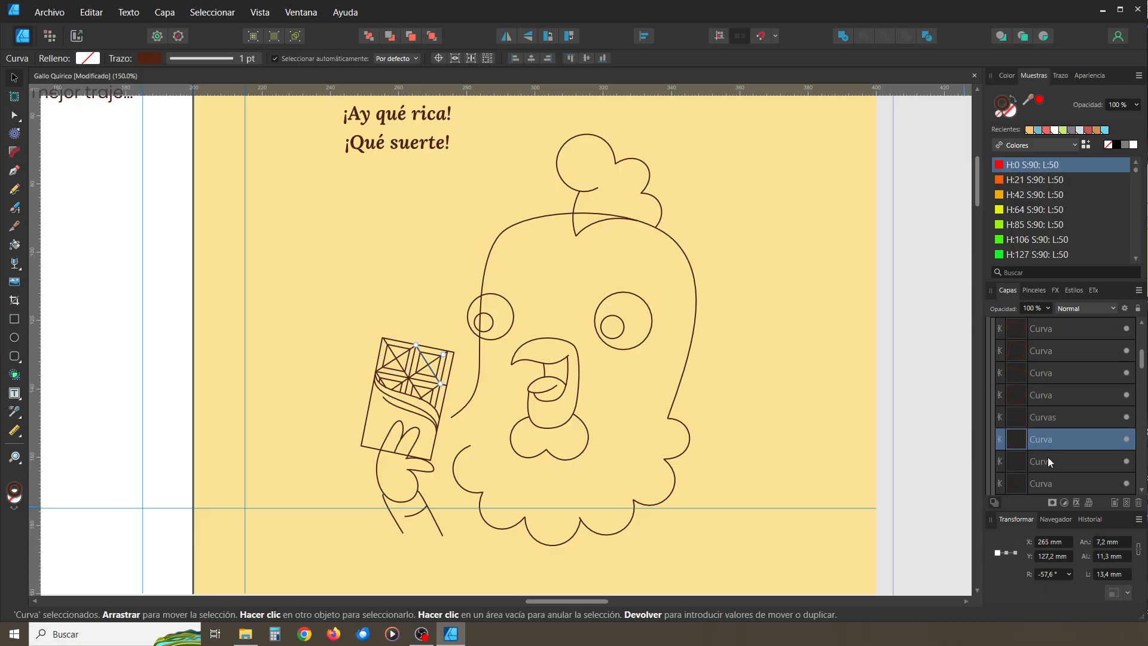
{"action": "left_click", "coordinate": [1049, 458]}
Select every curve and ellipse inside Gallo Chocolatina together
{"action": "scroll", "coordinate": [1053, 445], "scroll_direction": "up", "scroll_amount": 3}
{"action": "left_click", "coordinate": [1055, 395]}
{"action": "scroll", "coordinate": [1056, 400], "scroll_direction": "down", "scroll_amount": 3}
{"action": "scroll", "coordinate": [1056, 399], "scroll_direction": "down", "scroll_amount": 3}
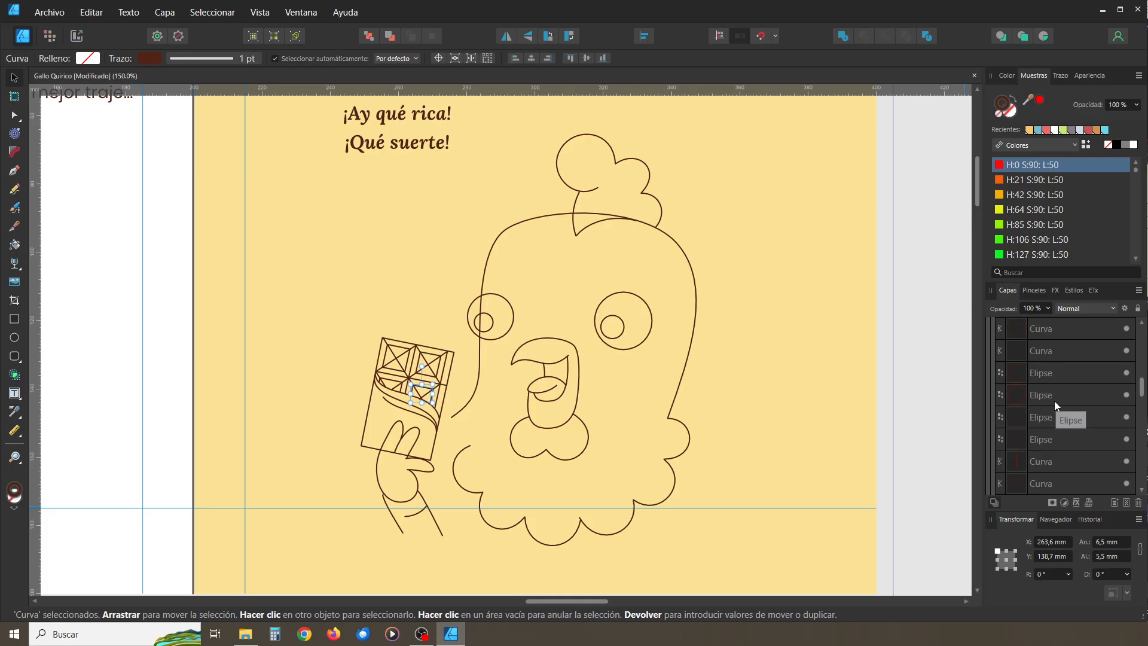
{"action": "scroll", "coordinate": [1053, 400], "scroll_direction": "down", "scroll_amount": 3}
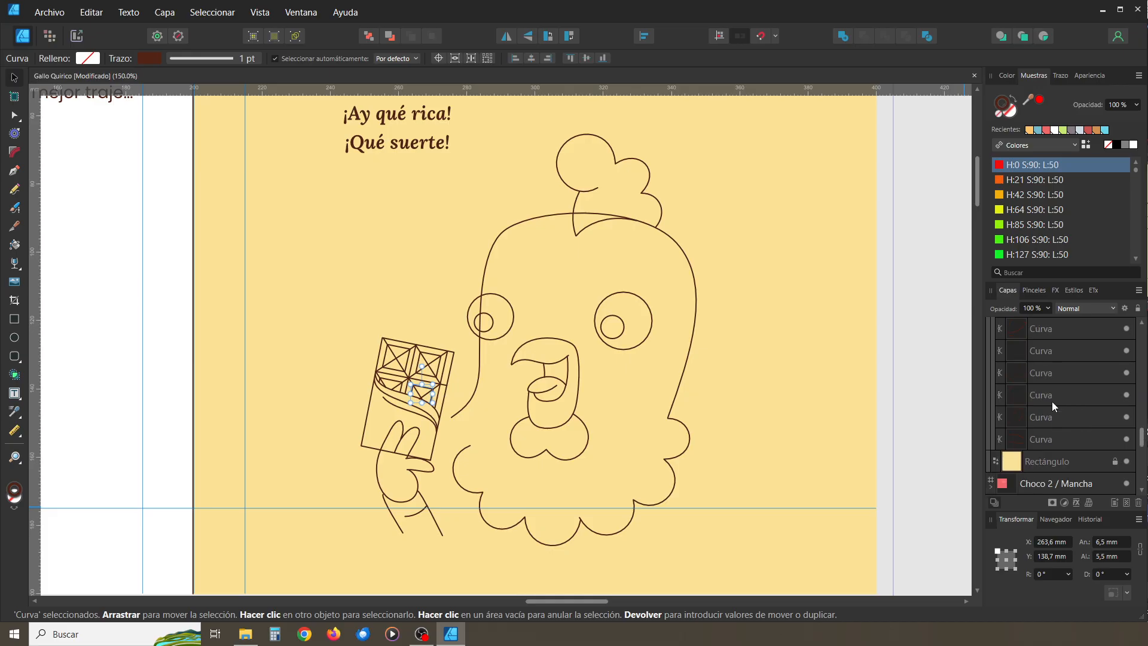
{"action": "left_click", "coordinate": [1051, 439], "text": "shift"}
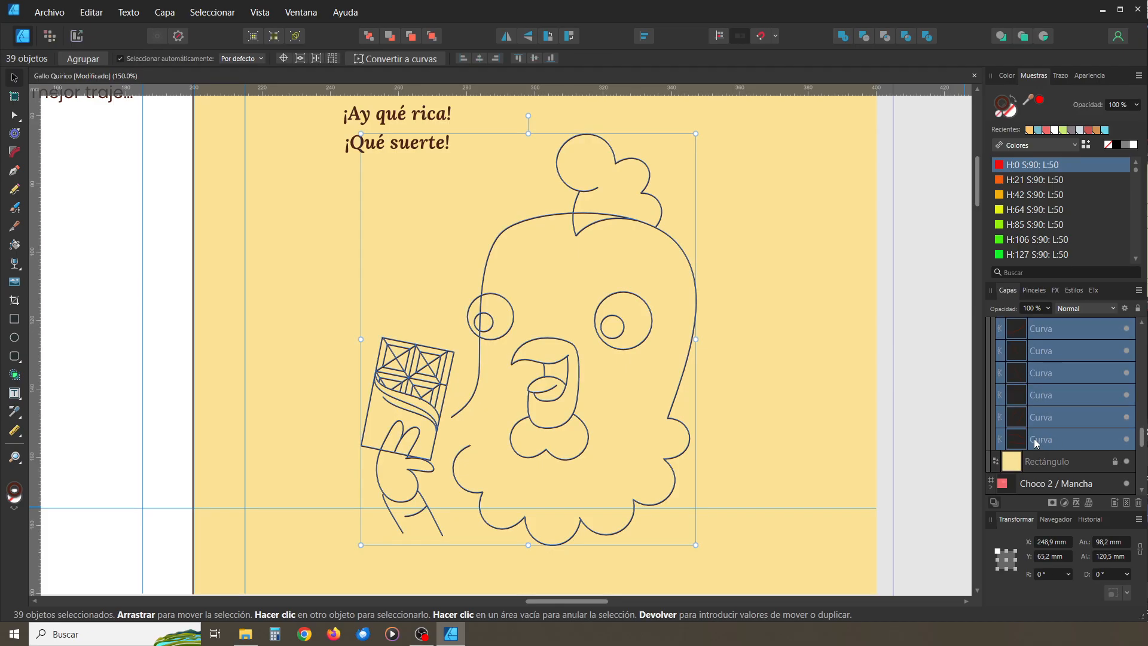
Add a new layer, nest it at the top of Gallo Chocolatina and name it Líneas
{"action": "left_click", "coordinate": [1115, 504]}
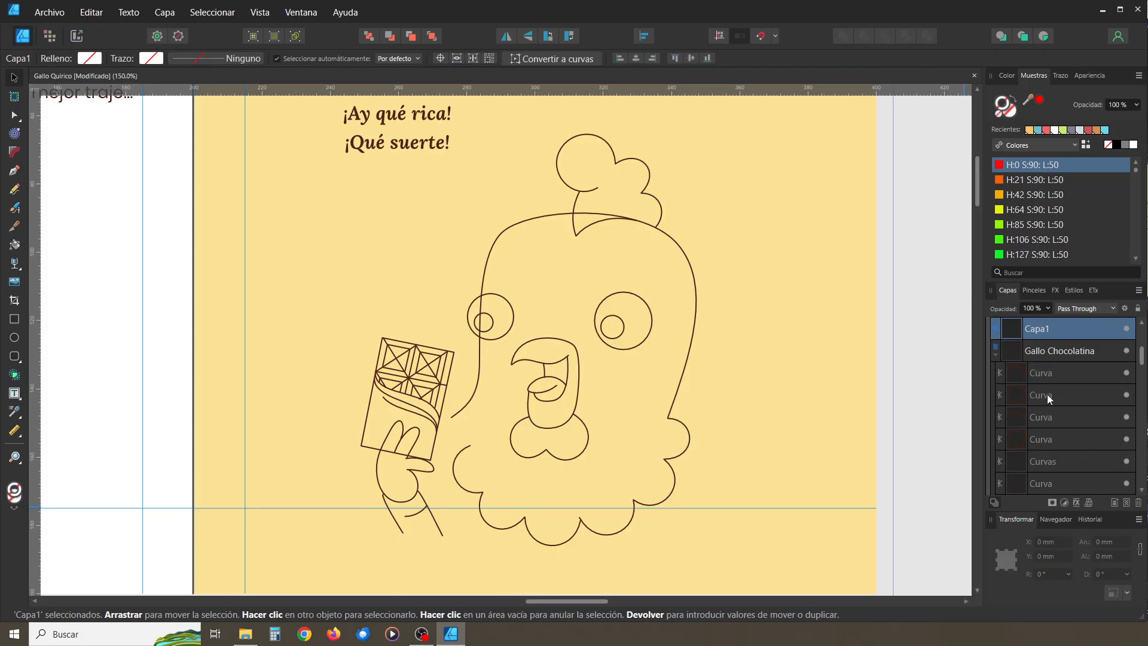
{"action": "scroll", "coordinate": [1033, 419], "scroll_direction": "down", "scroll_amount": 3}
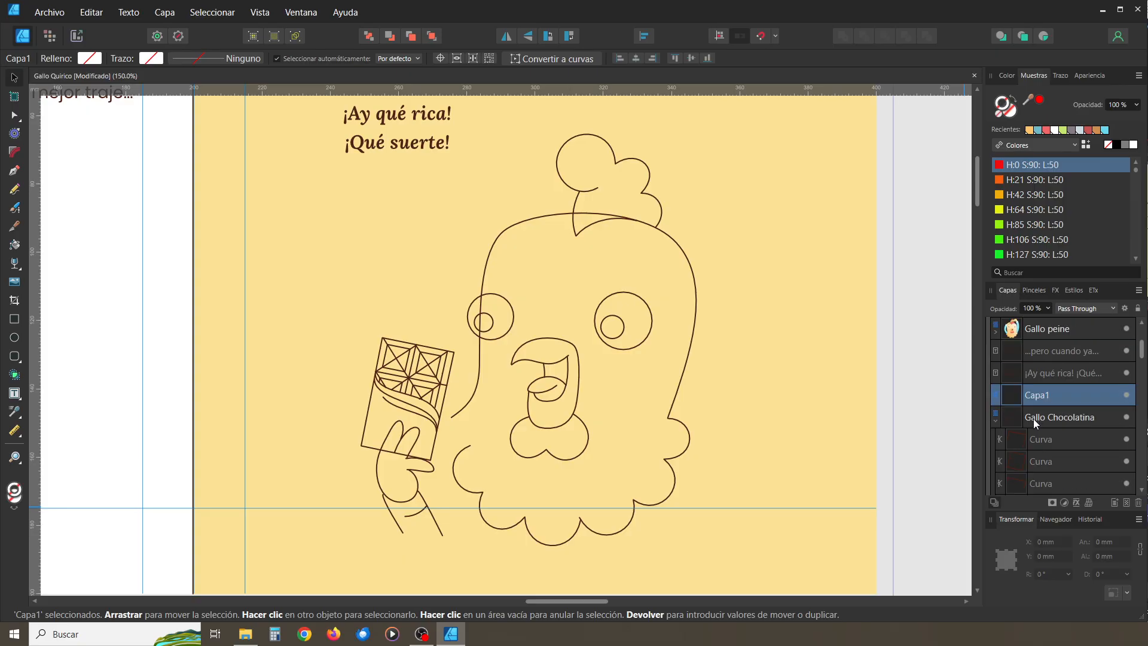
{"action": "left_click_drag", "start_coordinate": [1013, 396], "coordinate": [1038, 428]}
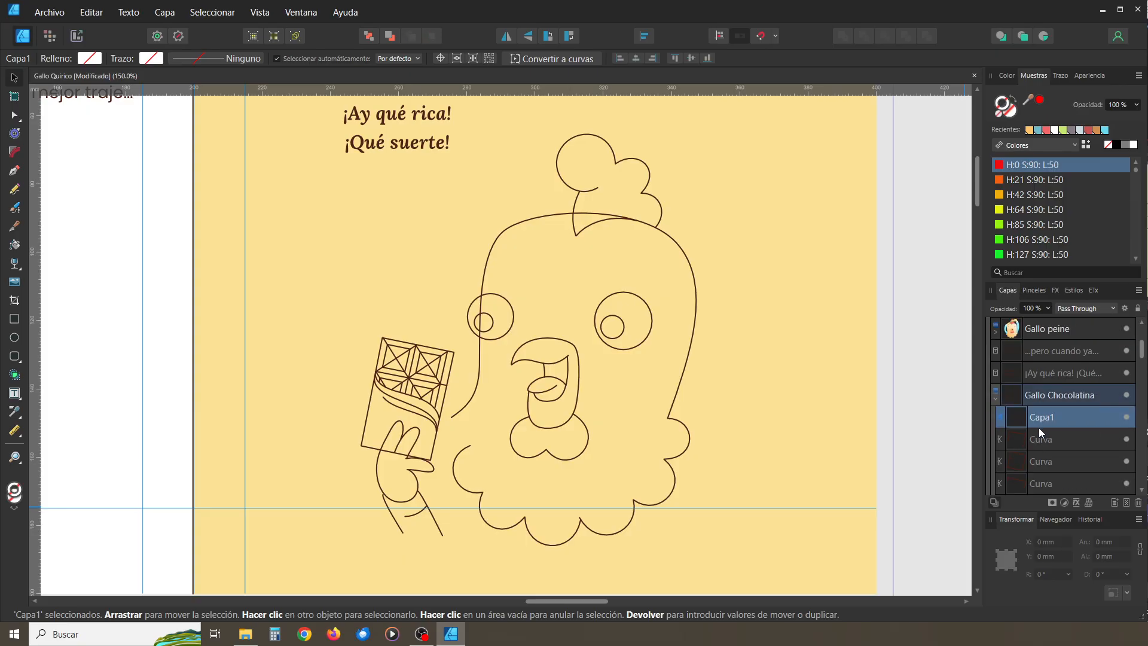
{"action": "double_click", "coordinate": [1038, 418]}
{"action": "type", "text": "Líneas"}
{"action": "key", "text": "Return"}
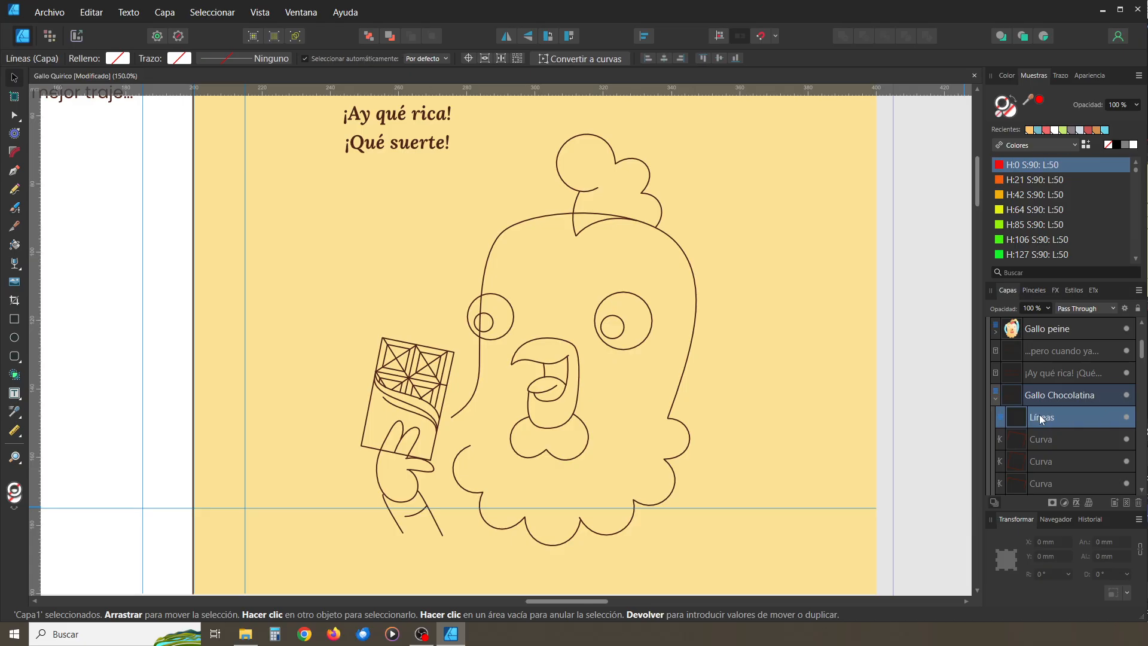
Select all the loose curves and ellipses of the chocolate-holding rooster and move them into the Líneas sublayer
{"action": "left_click", "coordinate": [1046, 443]}
{"action": "scroll", "coordinate": [1046, 442], "scroll_direction": "down", "scroll_amount": 5}
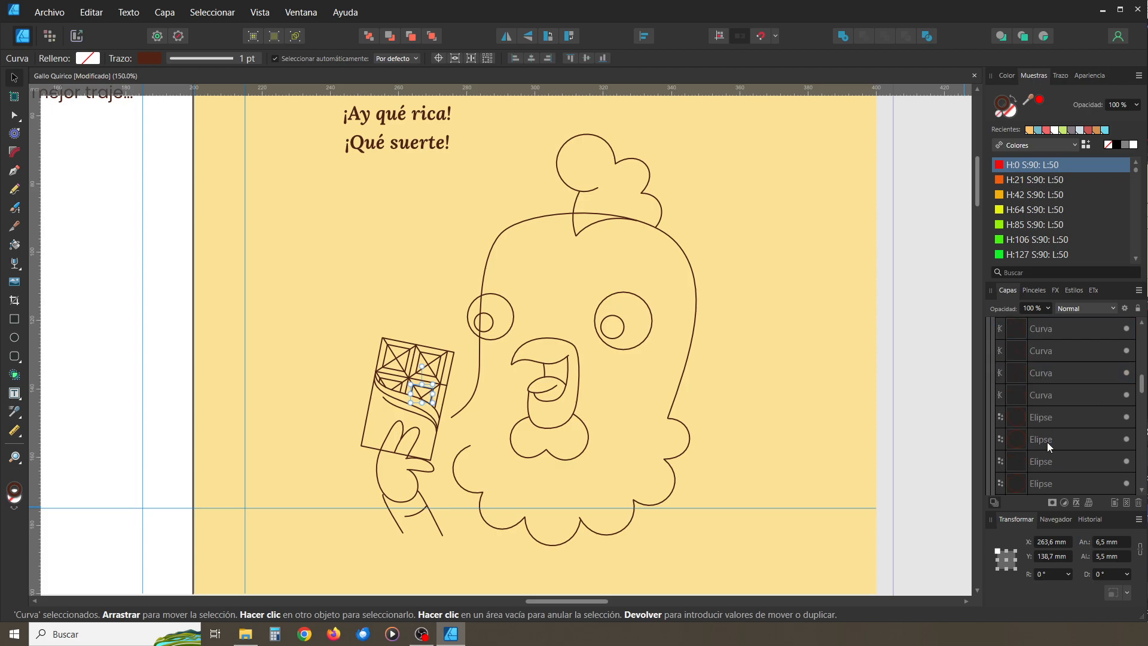
{"action": "scroll", "coordinate": [1046, 442], "scroll_direction": "down", "scroll_amount": 3}
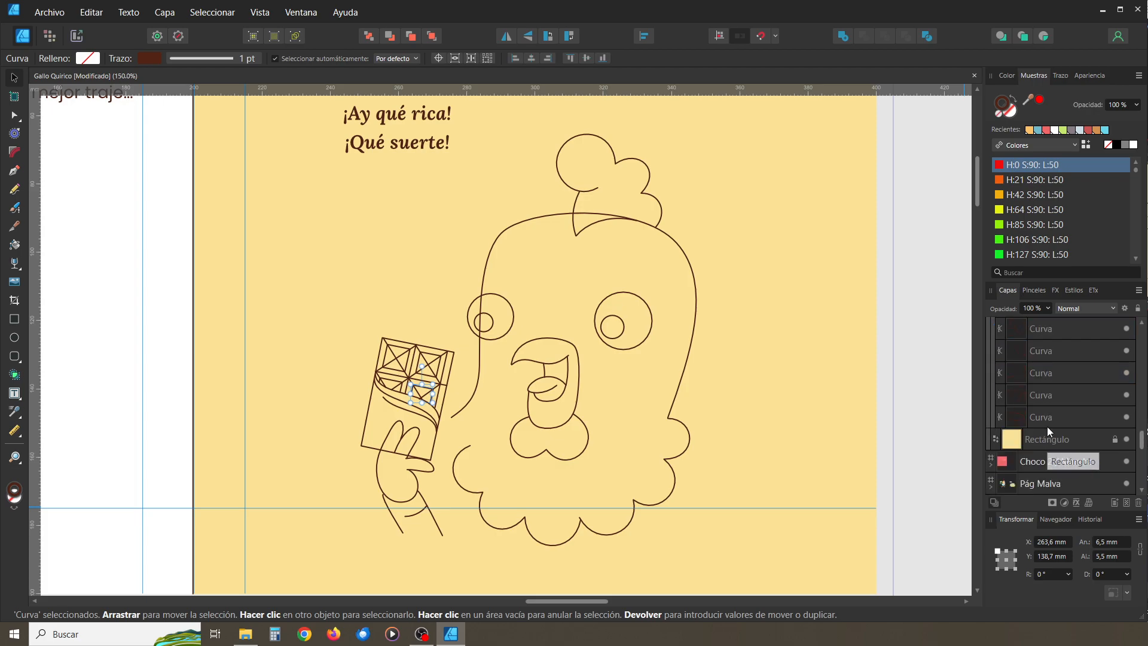
{"action": "left_click", "coordinate": [1045, 416], "text": "shift"}
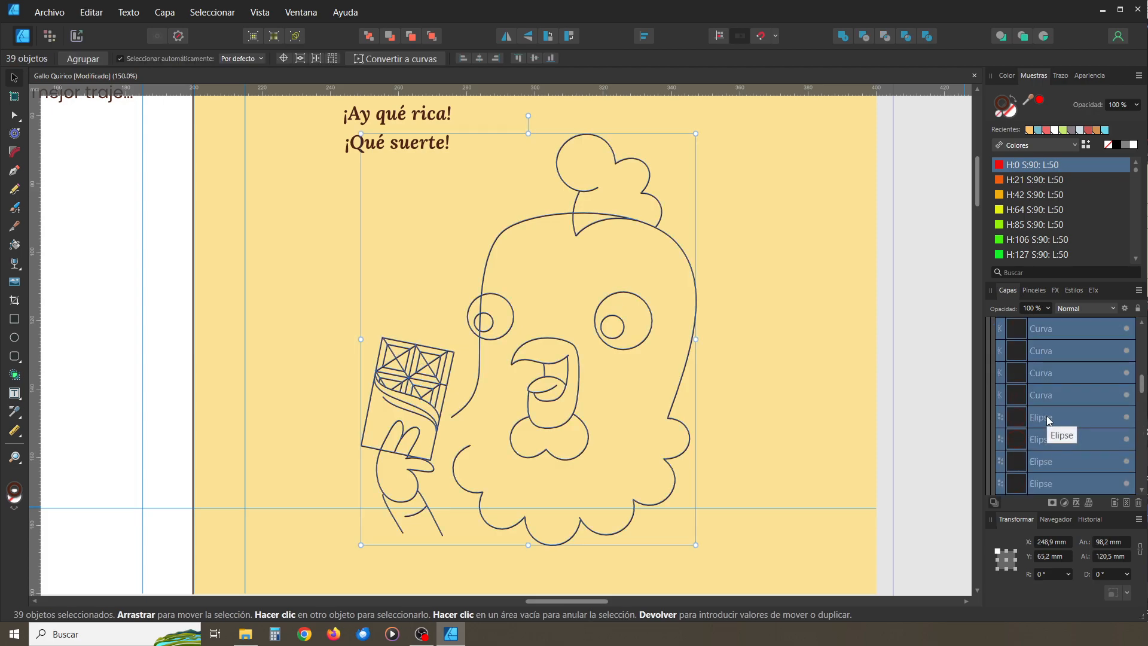
{"action": "scroll", "coordinate": [1048, 420], "scroll_direction": "up", "scroll_amount": 5}
{"action": "scroll", "coordinate": [1046, 426], "scroll_direction": "down", "scroll_amount": 1}
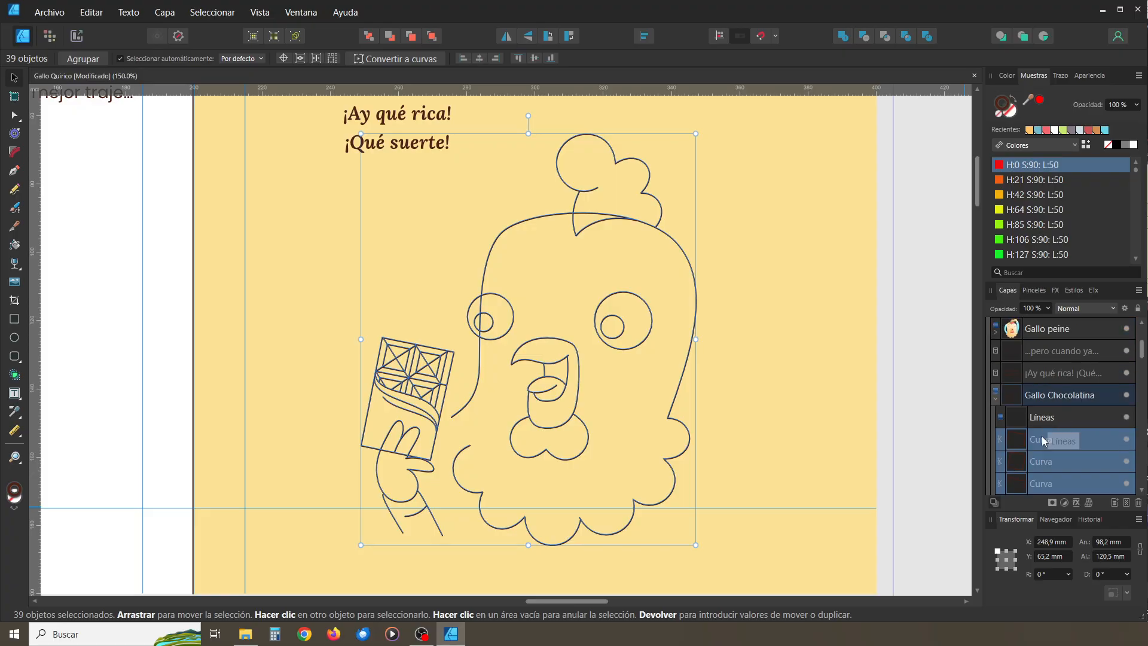
{"action": "left_click", "coordinate": [1046, 421]}
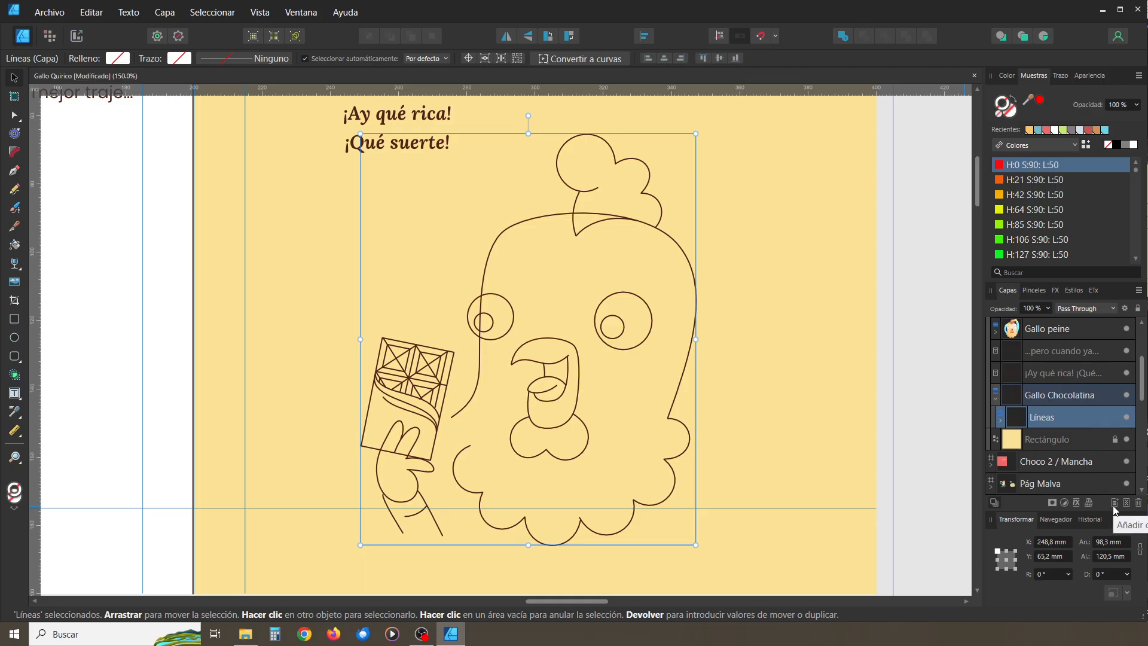
Duplicate the Líneas sublayer inside Gallo Chocolatina and select the lower copy
{"action": "right_click", "coordinate": [1046, 422]}
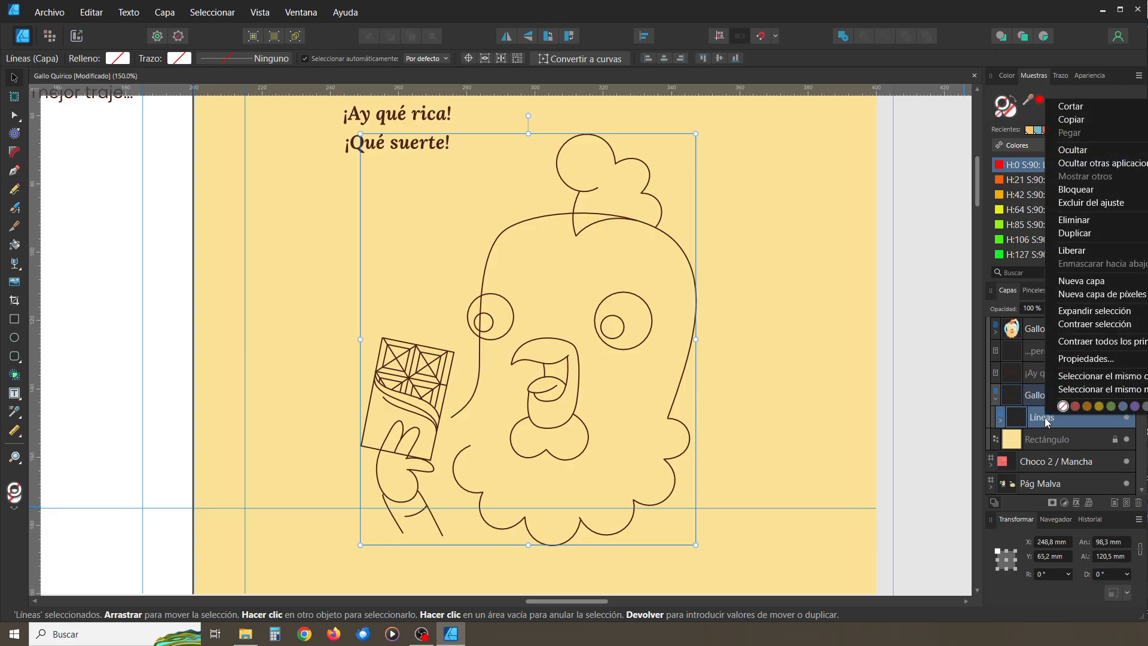
{"action": "left_click", "coordinate": [1082, 233]}
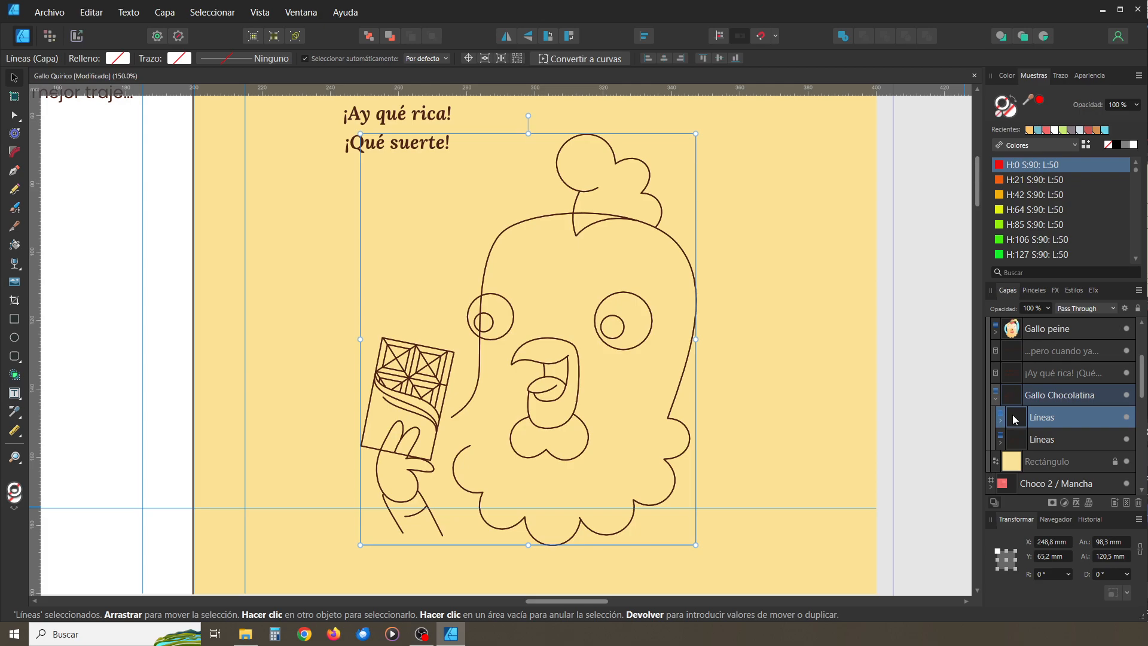
{"action": "left_click", "coordinate": [1043, 442]}
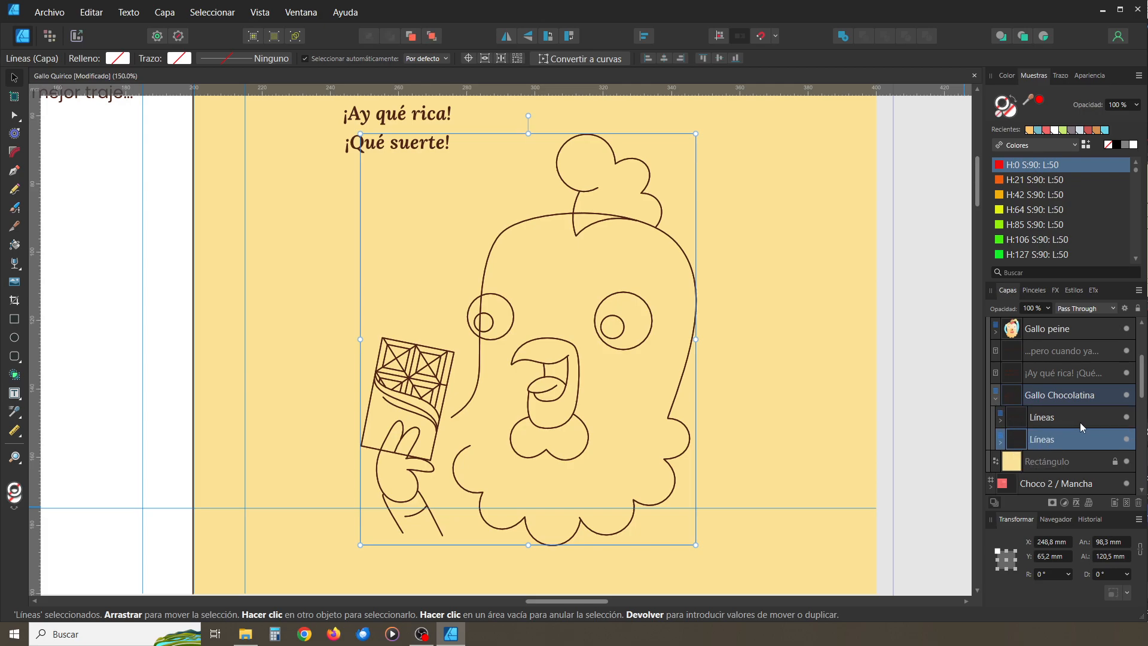
Toggle the visibility of both Líneas copies to compare their contents and select the upper one
{"action": "left_click", "coordinate": [1126, 419]}
{"action": "left_click", "coordinate": [1127, 440]}
{"action": "left_click", "coordinate": [1128, 441]}
{"action": "left_click", "coordinate": [1127, 417]}
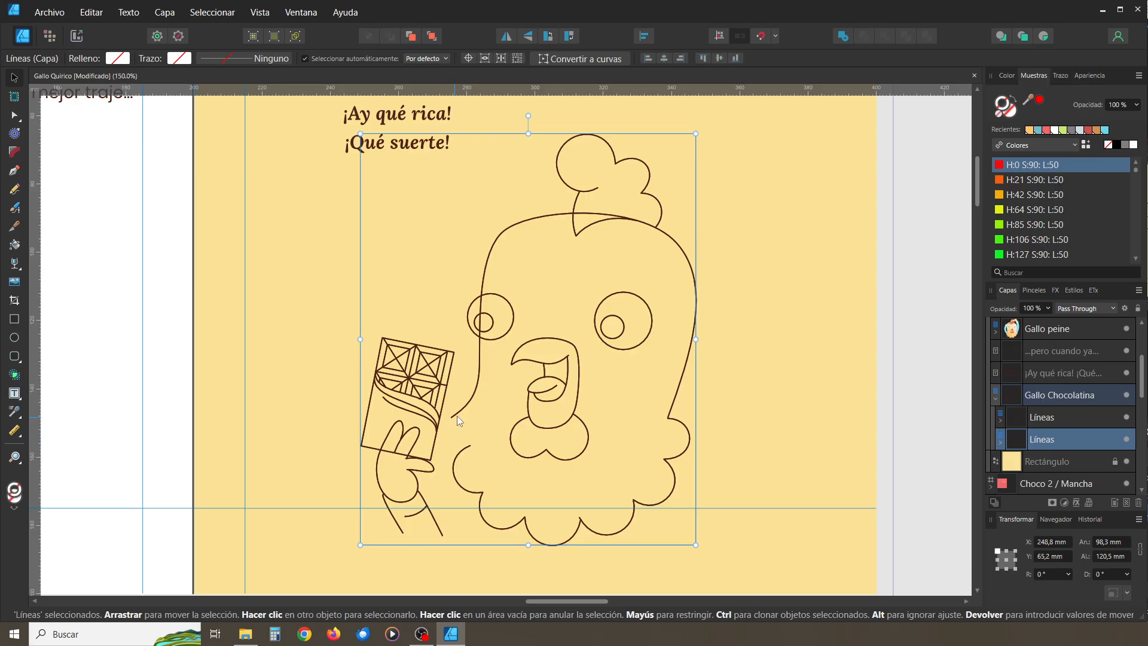
{"action": "left_click", "coordinate": [1069, 420]}
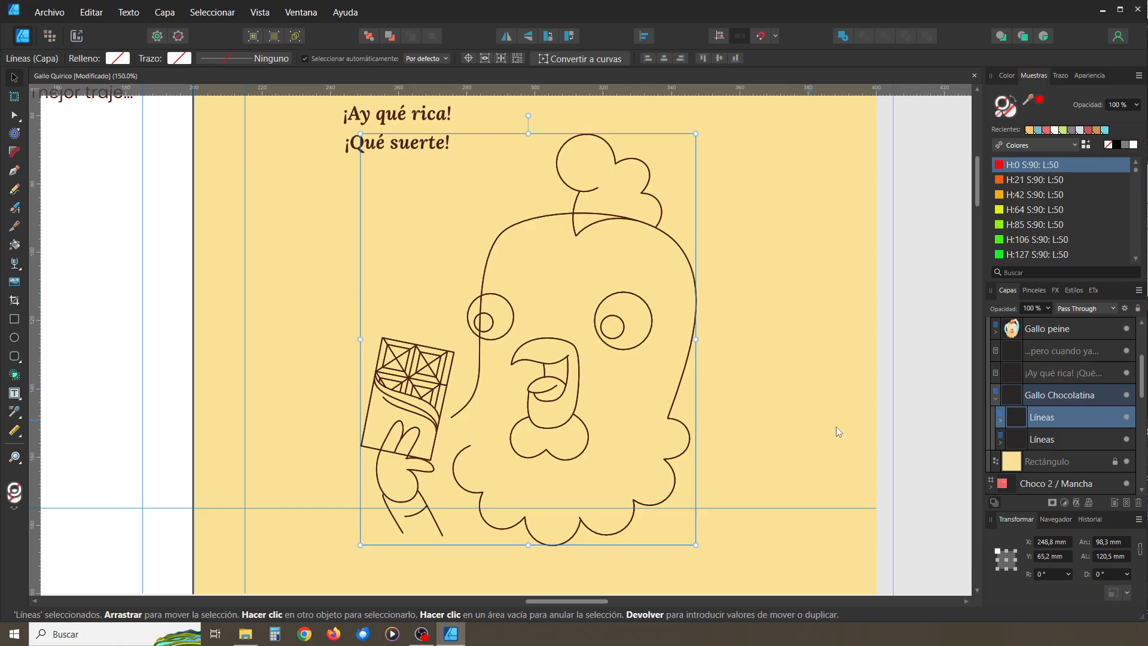
Rename the lower Líneas copy as Relleno, hide the Líneas sublayer and select Relleno
{"action": "double_click", "coordinate": [1045, 441]}
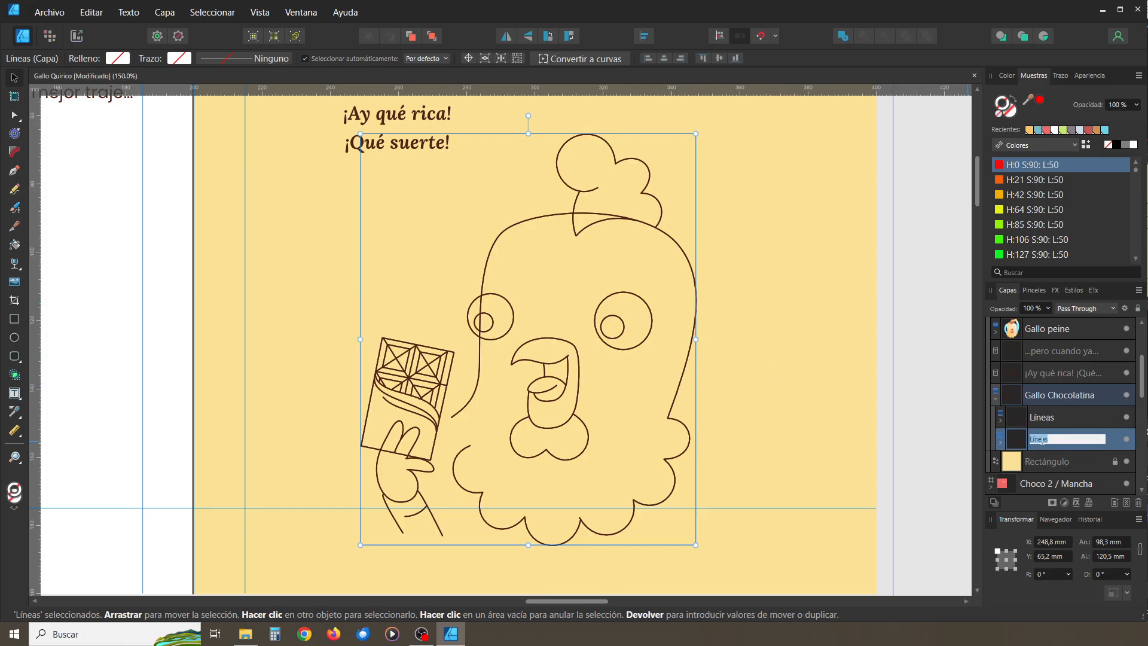
{"action": "type", "text": "Relleno"}
{"action": "key", "text": "Return"}
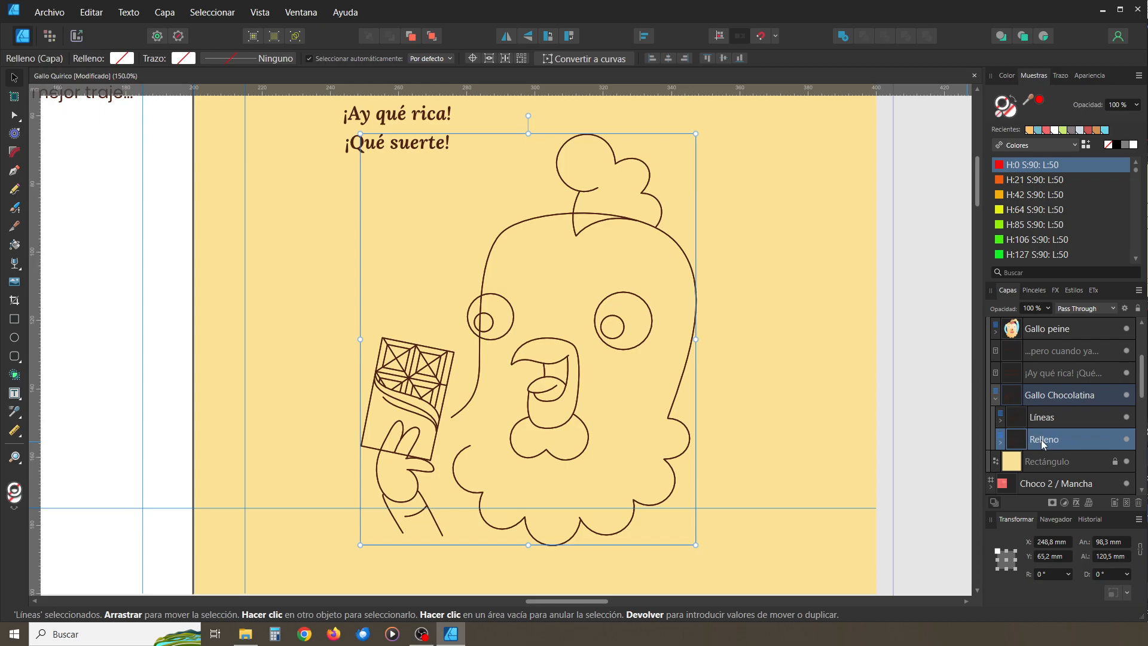
{"action": "left_click", "coordinate": [1044, 421]}
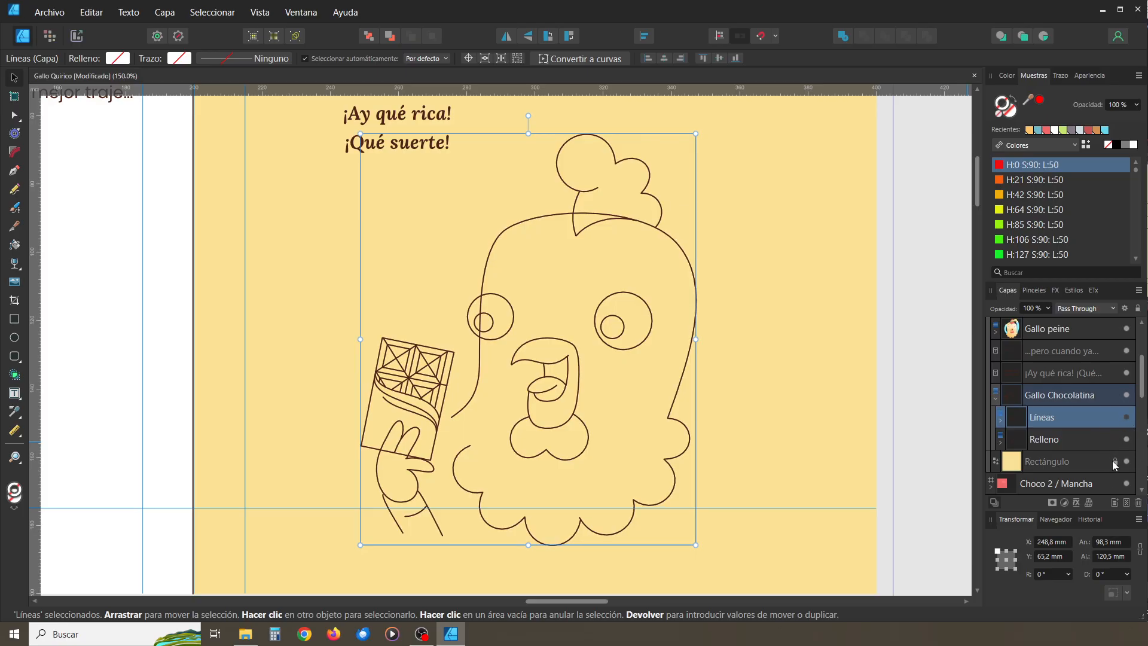
{"action": "left_click", "coordinate": [1085, 443]}
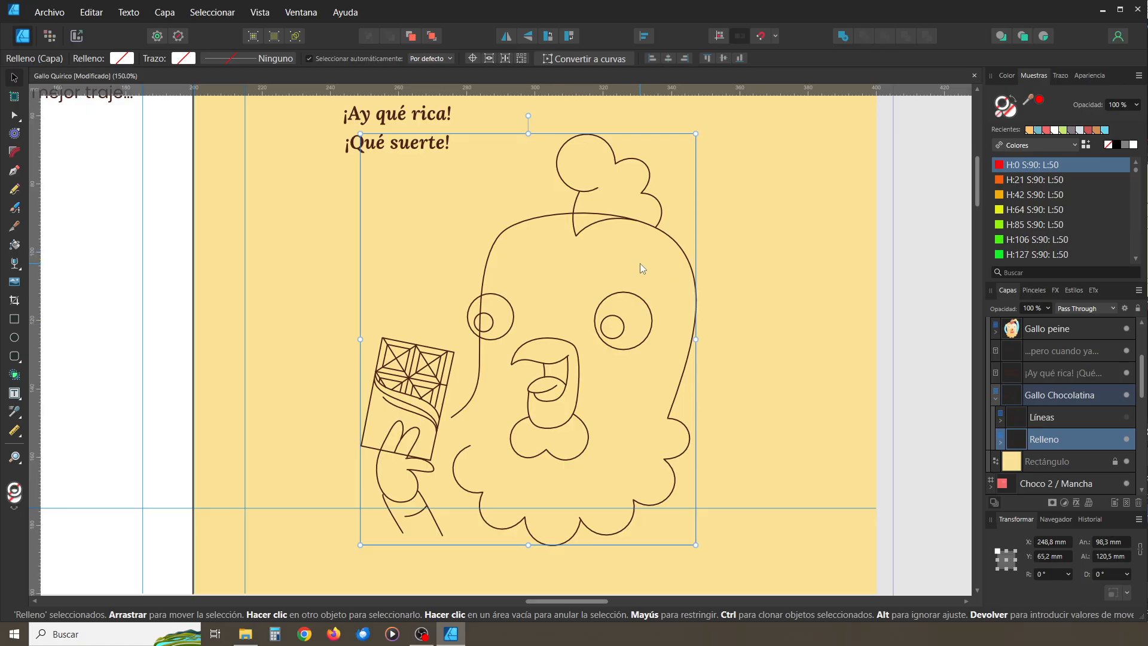
Swap fill and stroke on both of the rooster's pupils so they are solid dark brown without outlines, and deselect
{"action": "left_click", "coordinate": [632, 294]}
{"action": "left_click", "coordinate": [622, 330]}
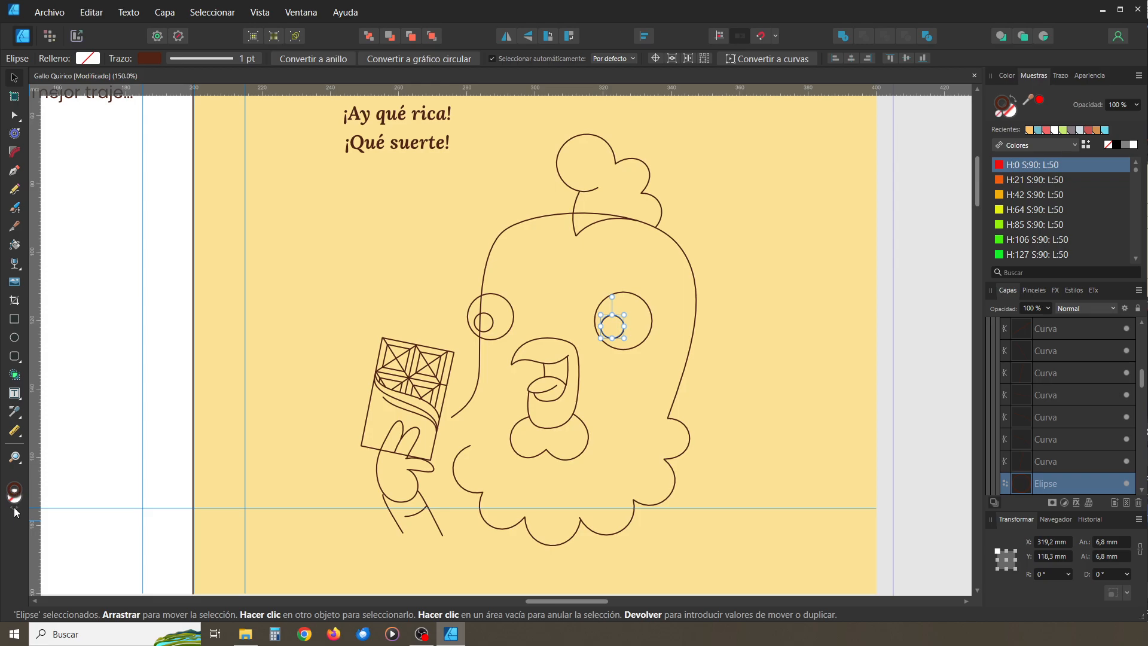
{"action": "left_click", "coordinate": [15, 510]}
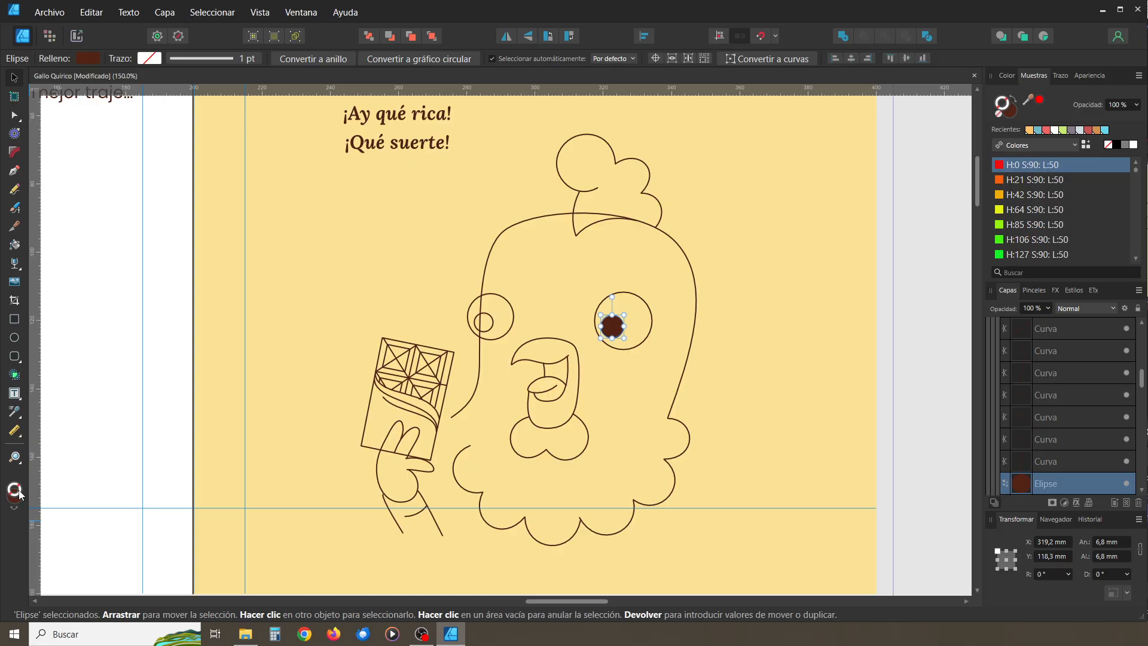
{"action": "left_click", "coordinate": [491, 323]}
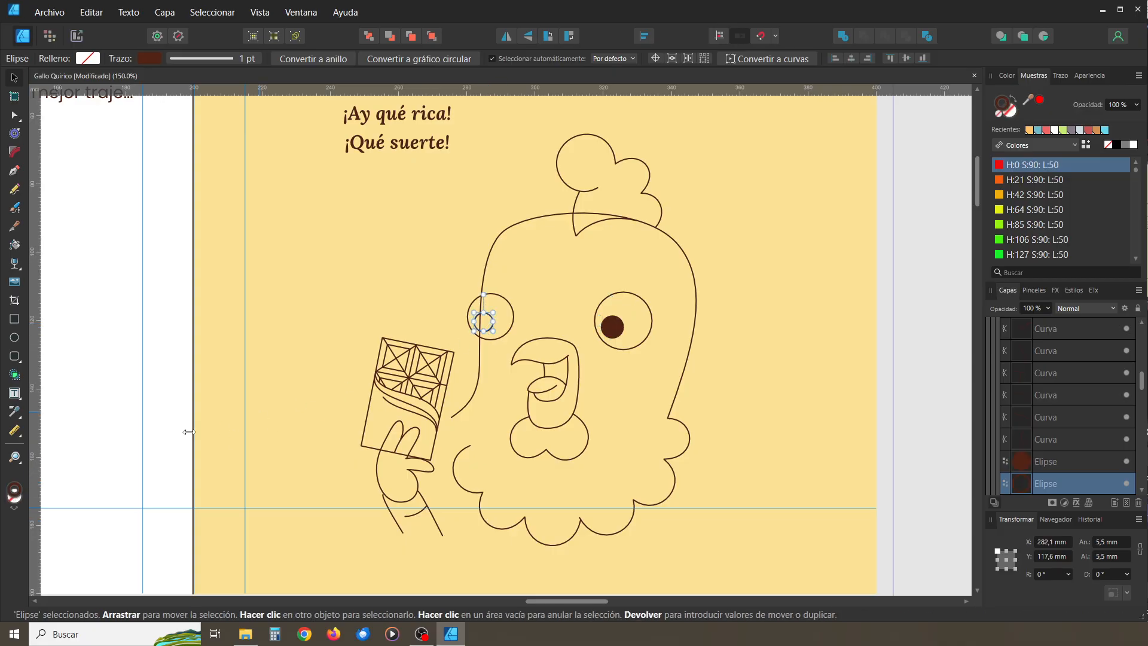
{"action": "left_click", "coordinate": [15, 508]}
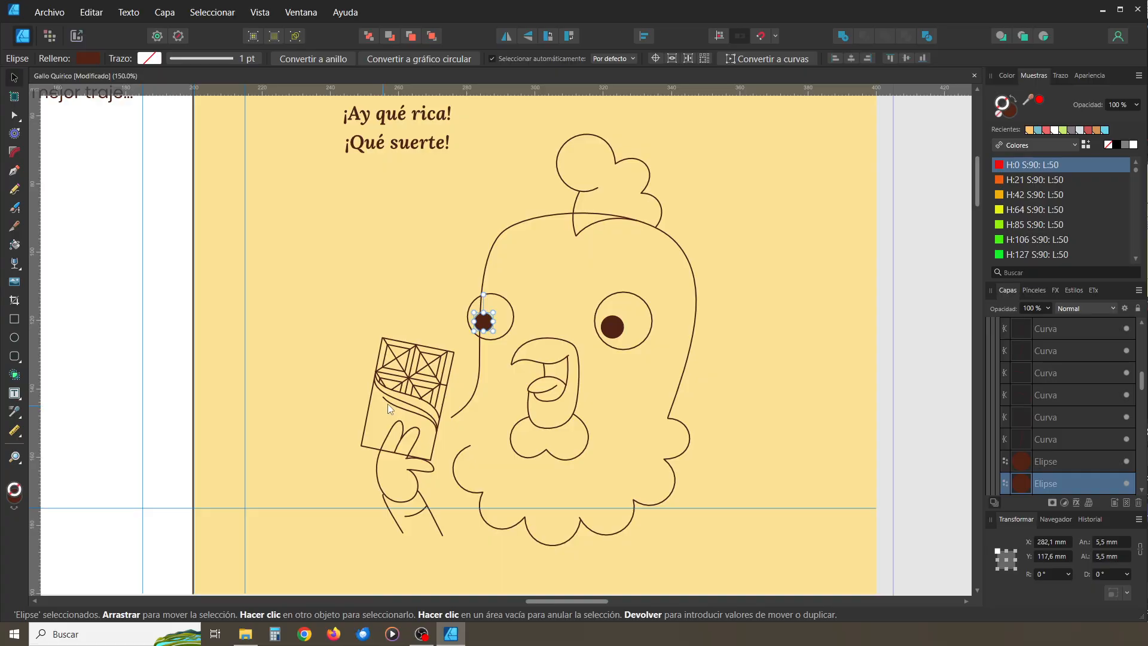
{"action": "left_click", "coordinate": [888, 320]}
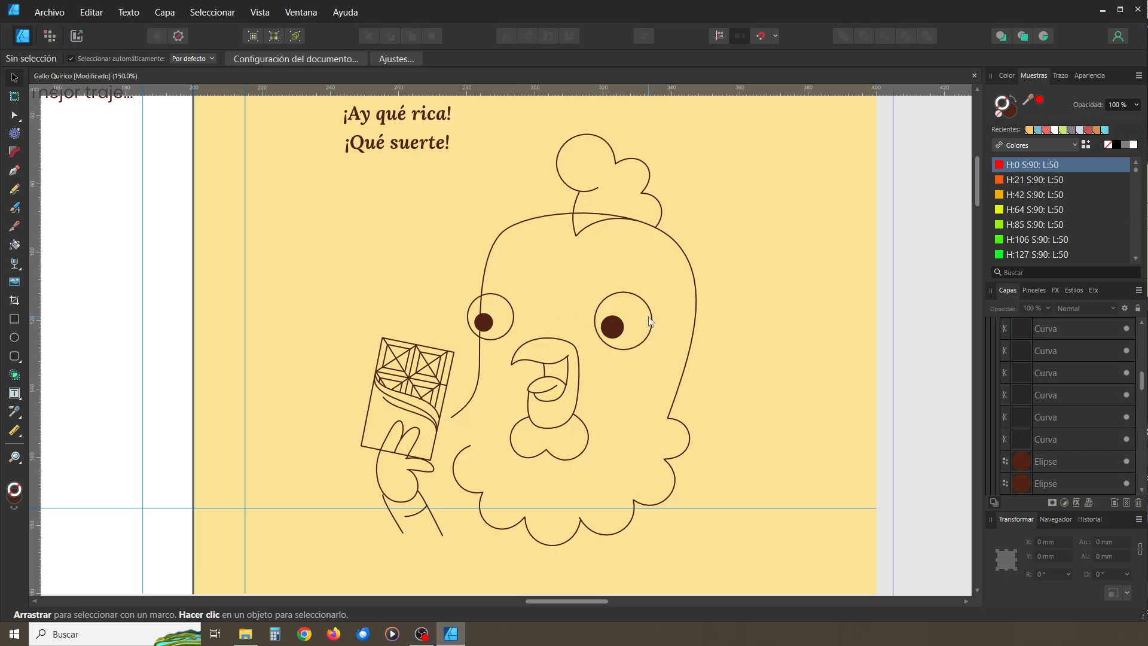
Try moving the larger eye's pupil aside with the Líneas sublayer hidden and shown, restore its position and hide Líneas
{"action": "left_click_drag", "start_coordinate": [615, 333], "coordinate": [640, 318]}
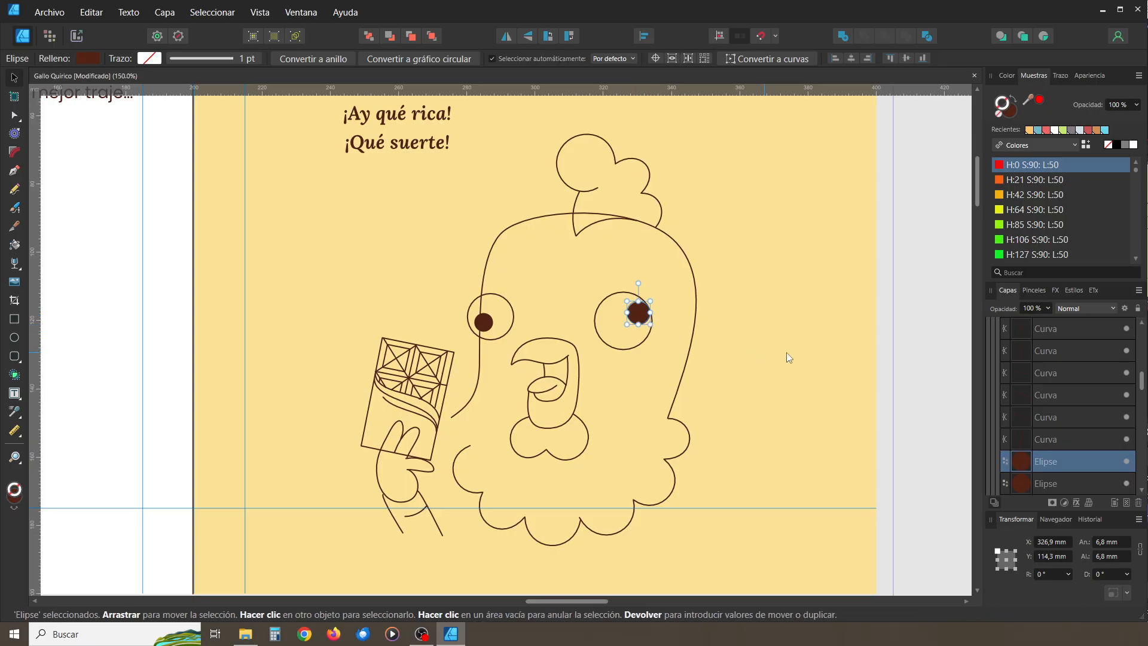
{"action": "key", "text": "ctrl+z"}
{"action": "scroll", "coordinate": [1100, 356], "scroll_direction": "up", "scroll_amount": 5}
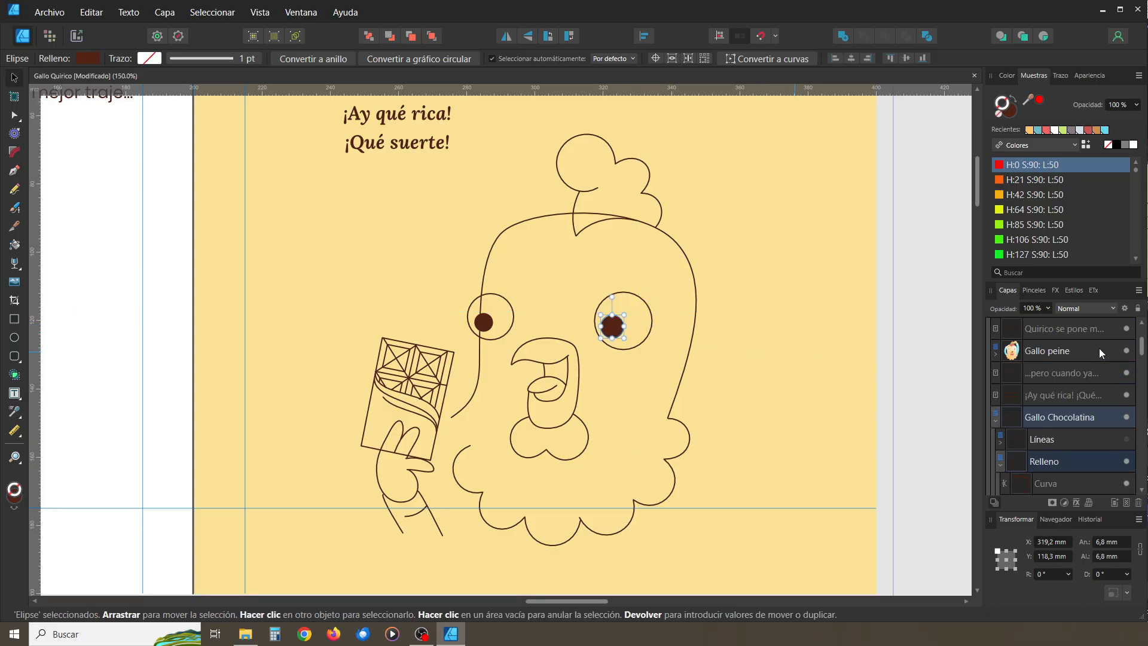
{"action": "left_click", "coordinate": [921, 382]}
{"action": "left_click_drag", "start_coordinate": [611, 328], "coordinate": [643, 327]}
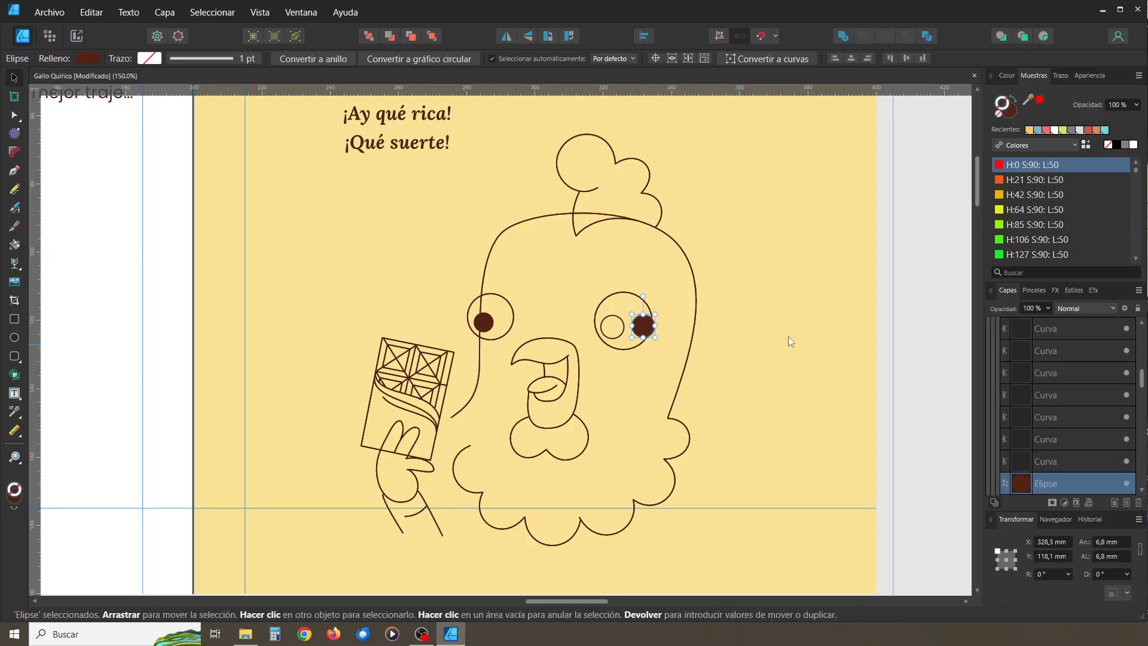
{"action": "left_click", "coordinate": [816, 330]}
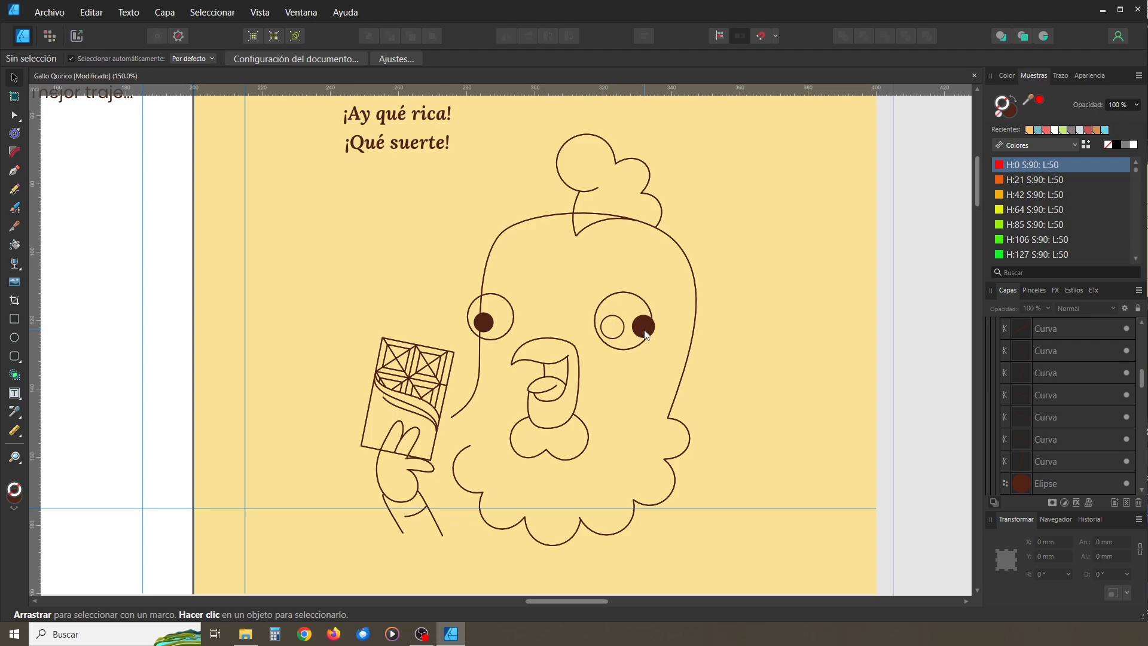
{"action": "left_click_drag", "start_coordinate": [646, 334], "coordinate": [615, 333]}
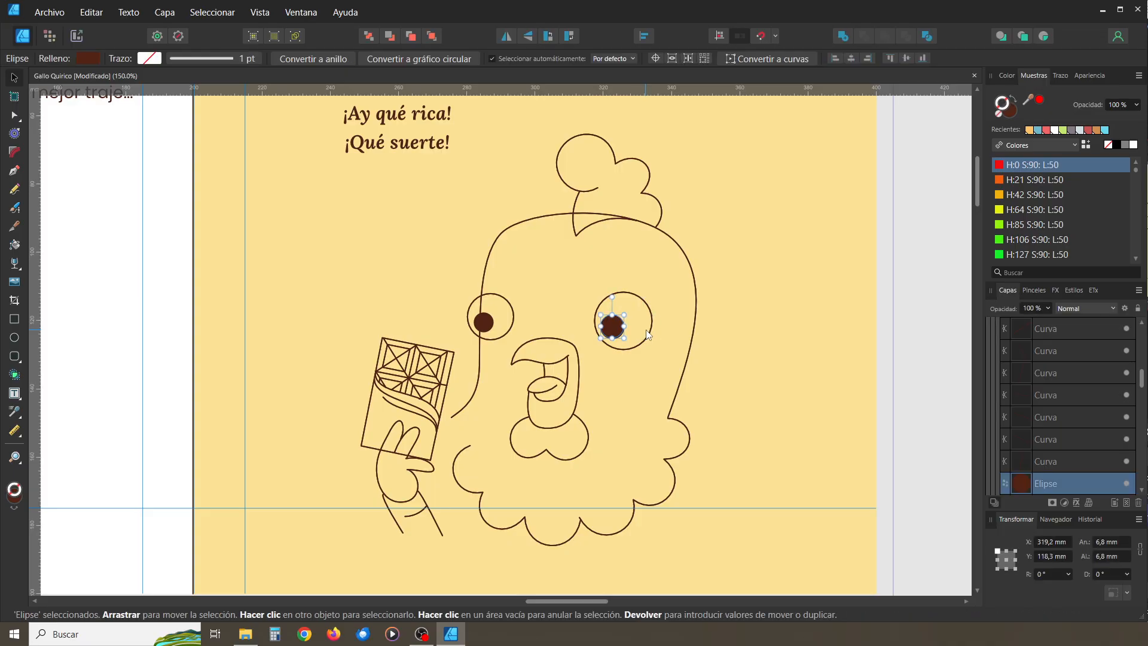
{"action": "left_click", "coordinate": [898, 350]}
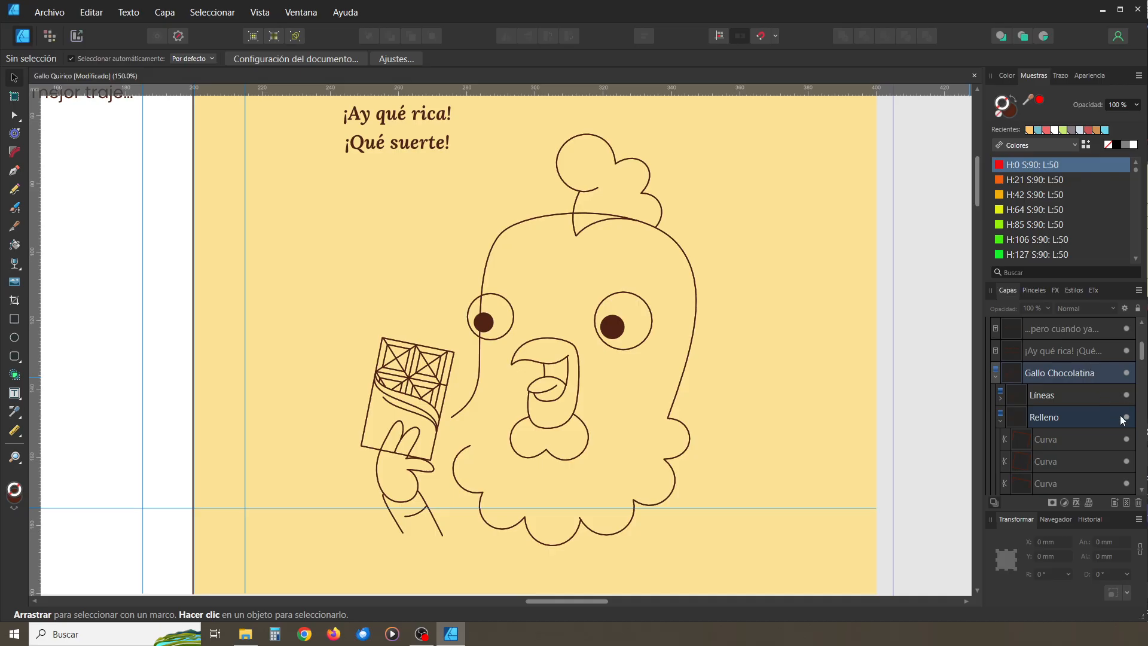
{"action": "left_click", "coordinate": [1125, 394]}
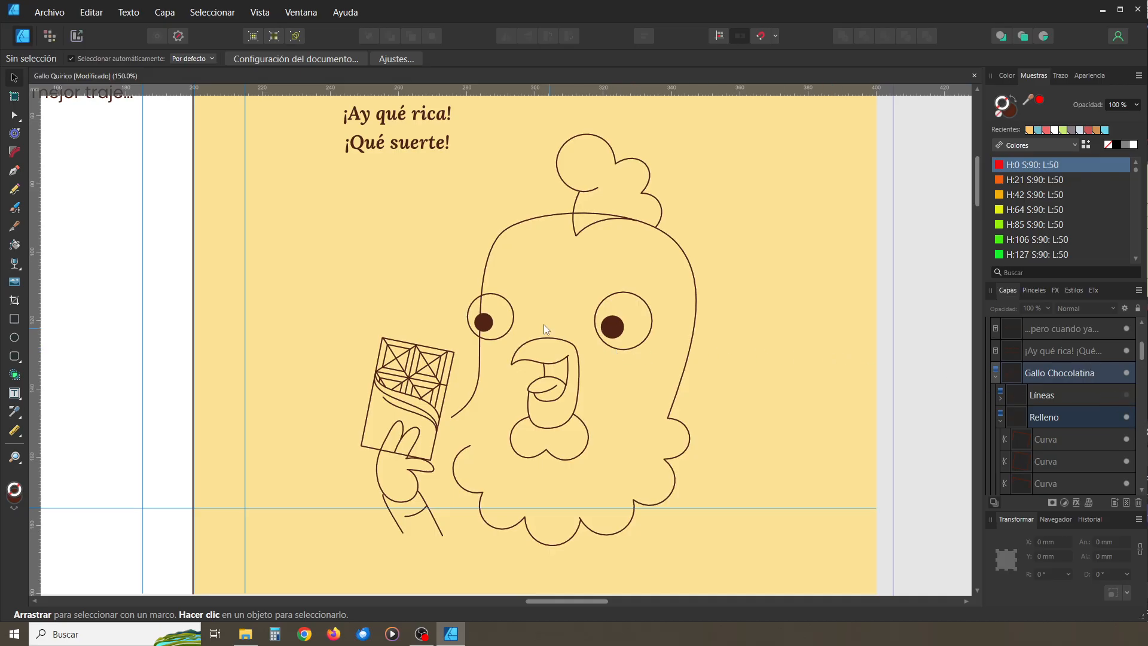
Fill the larger eye's white with the Blanco swatch from the Principal palette and leave it without a stroke
{"action": "scroll", "coordinate": [573, 332], "scroll_direction": "down", "scroll_amount": 2}
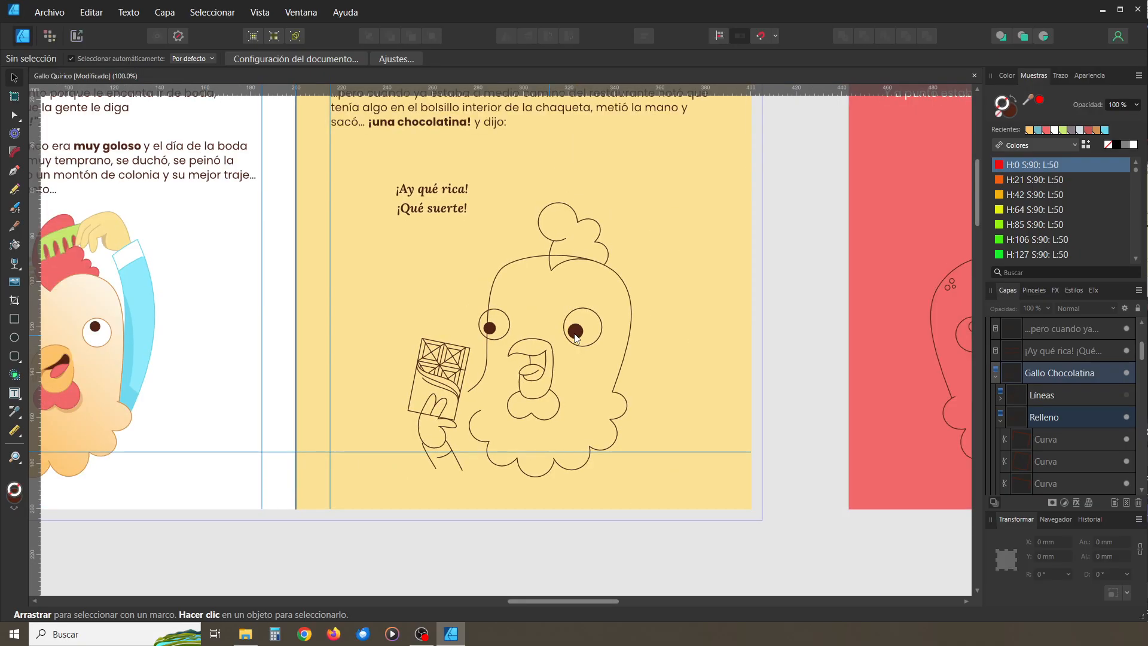
{"action": "scroll", "coordinate": [575, 338], "scroll_direction": "up", "scroll_amount": 2}
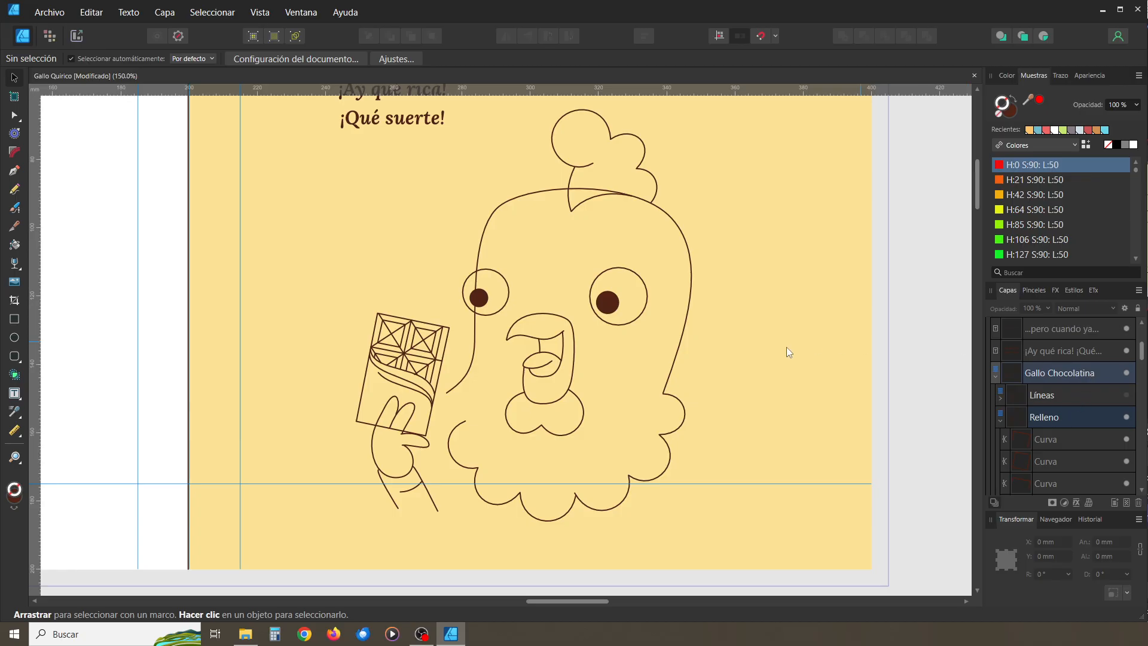
{"action": "left_click", "coordinate": [628, 323]}
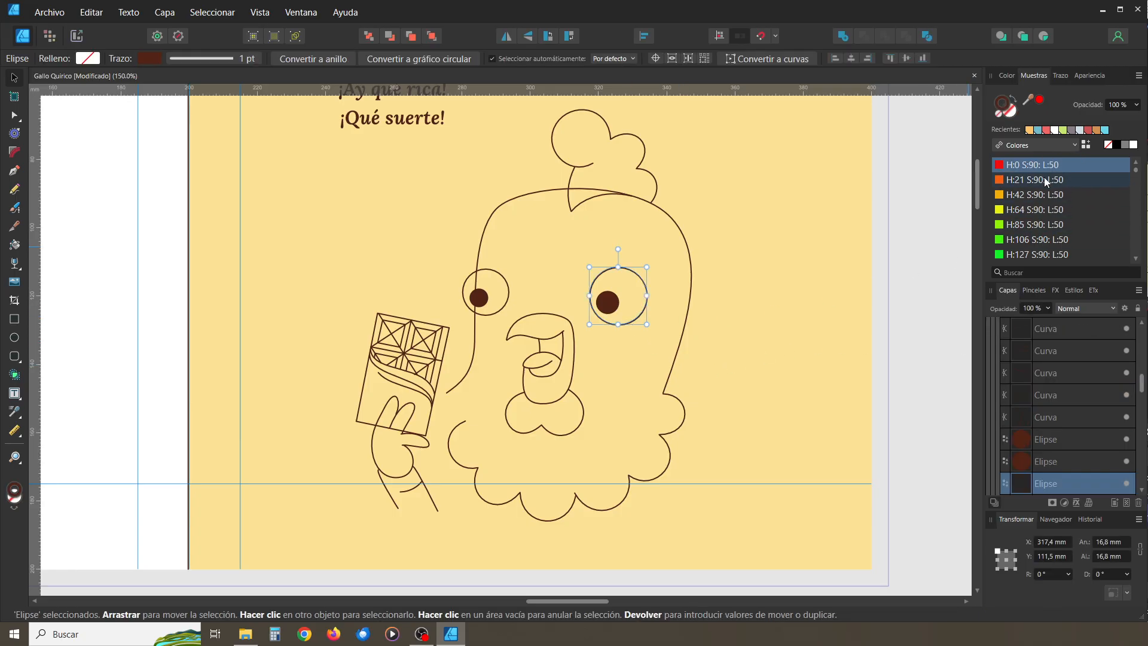
{"action": "left_click", "coordinate": [1031, 147]}
{"action": "scroll", "coordinate": [1028, 178], "scroll_direction": "up", "scroll_amount": 1}
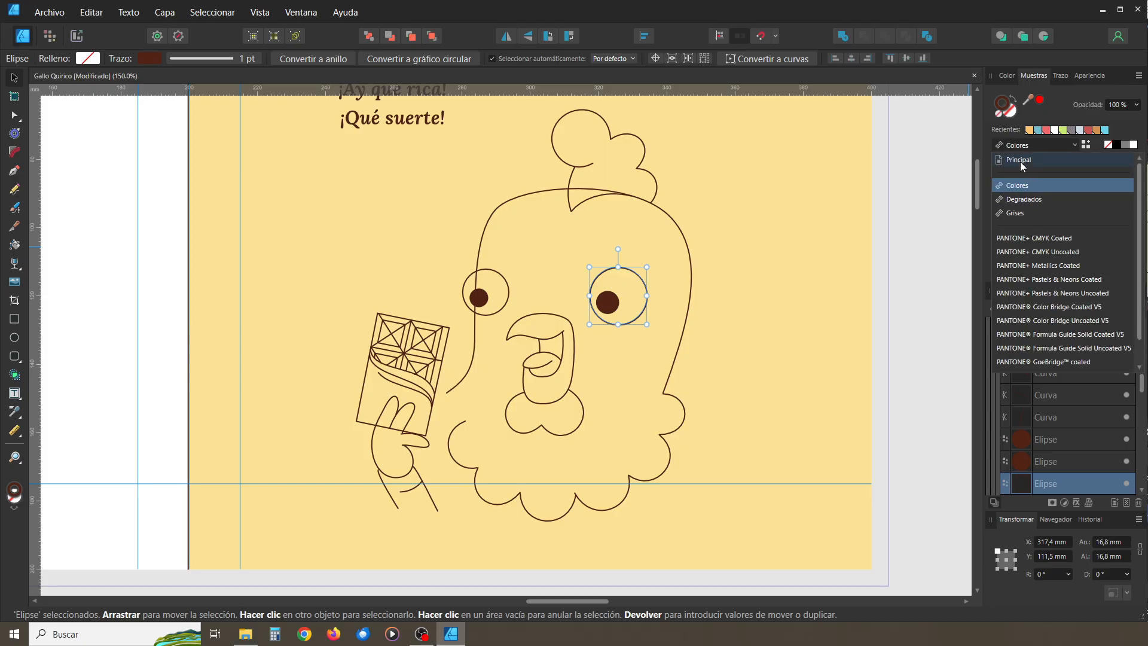
{"action": "left_click", "coordinate": [1036, 184]}
{"action": "left_click", "coordinate": [1020, 181]}
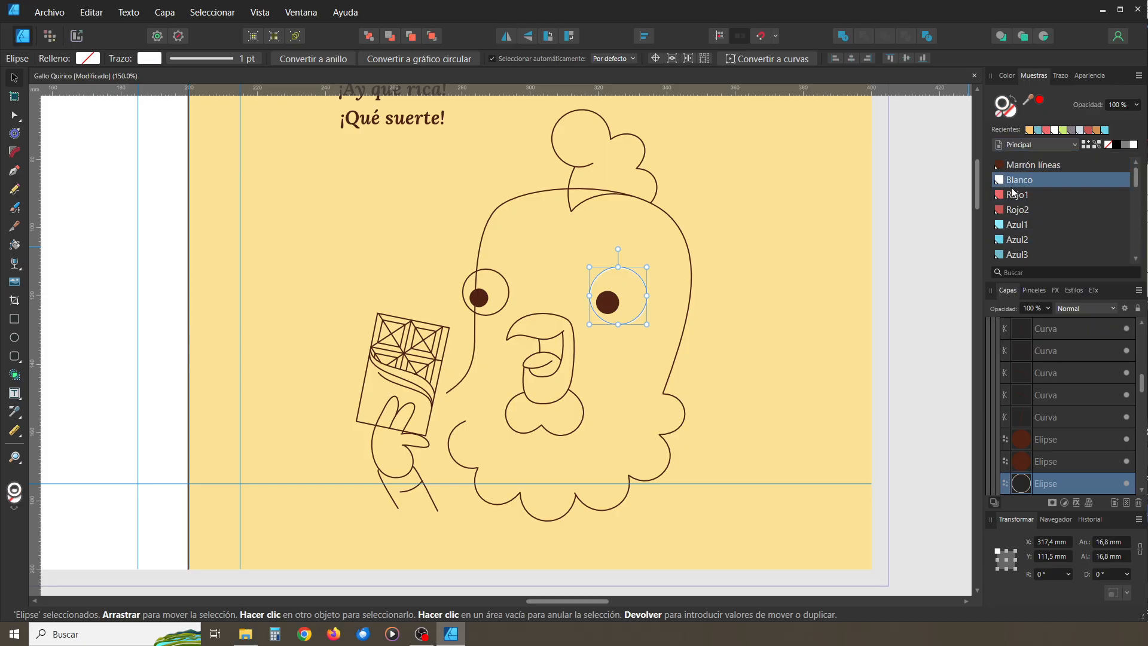
{"action": "left_click", "coordinate": [1012, 101]}
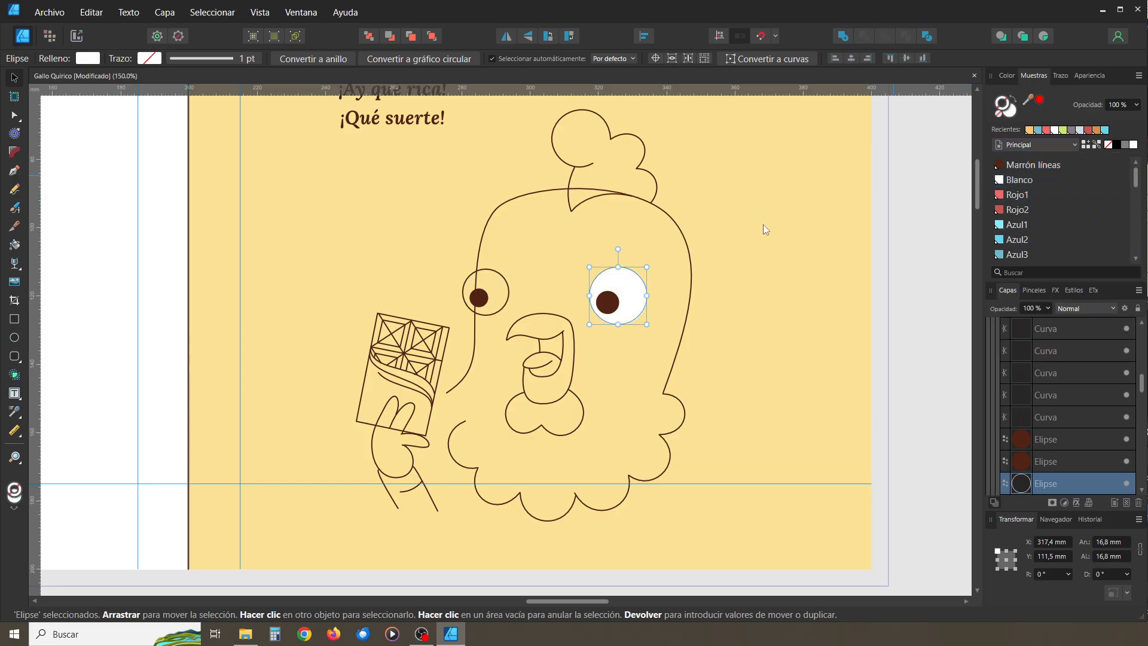
Fill the smaller eye's circle with Blanco and no stroke, and deselect it
{"action": "left_click", "coordinate": [508, 298]}
{"action": "left_click", "coordinate": [1014, 180]}
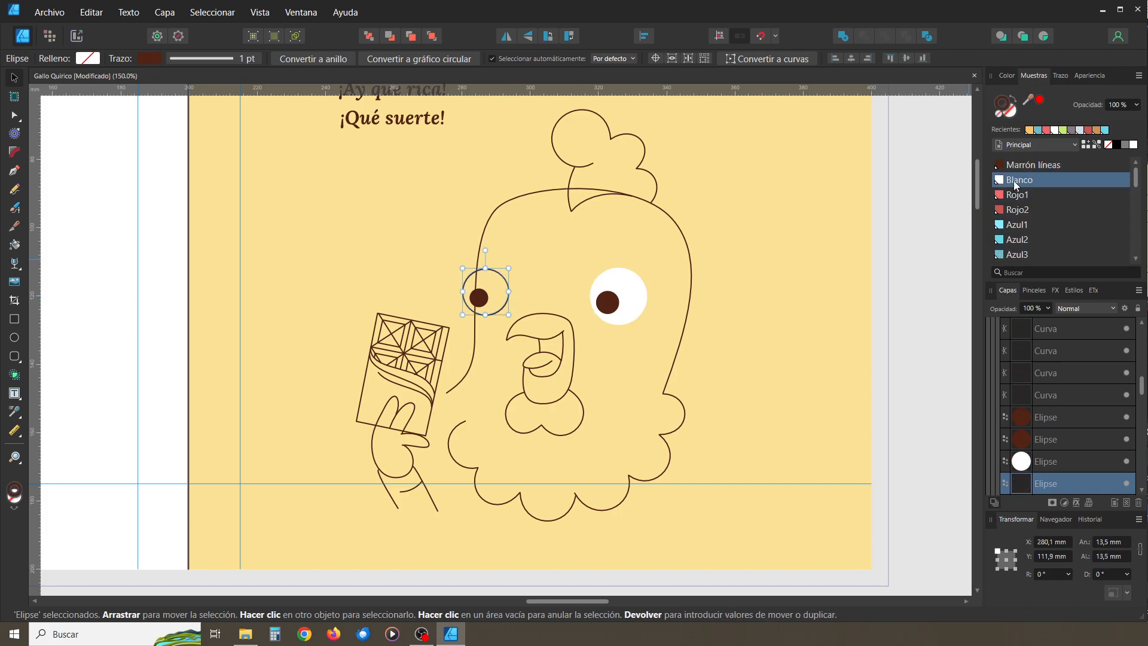
{"action": "left_click", "coordinate": [1012, 103]}
{"action": "left_click", "coordinate": [794, 293]}
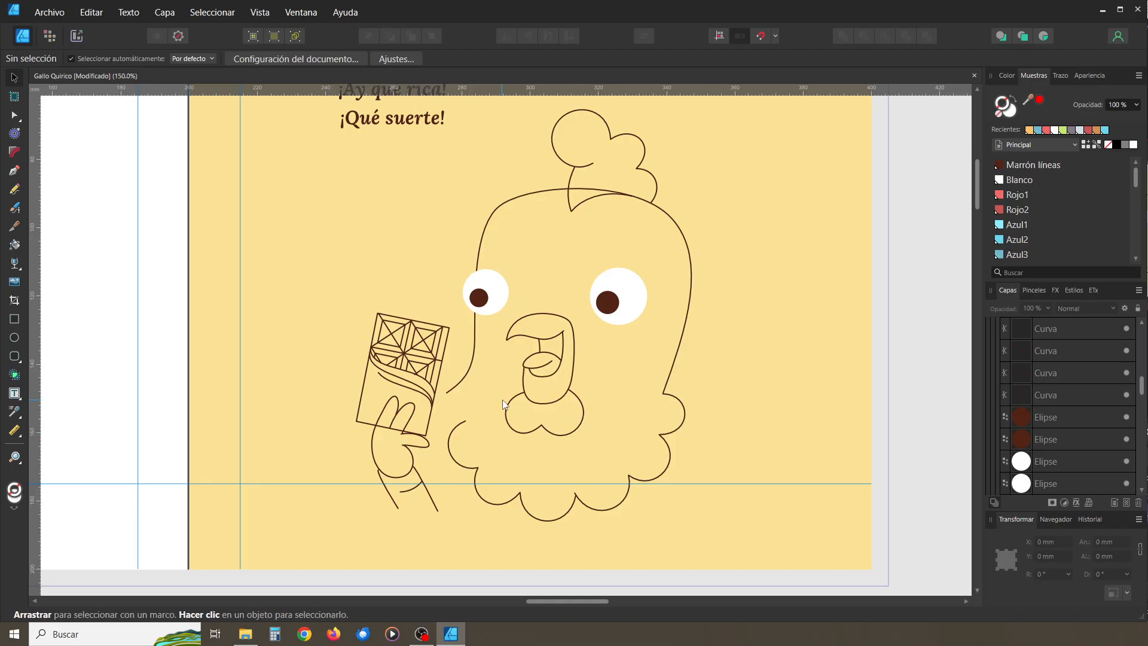
Show the Líneas sublayer briefly to check the outlines over the white eyes, and hide it again
{"action": "scroll", "coordinate": [1055, 372], "scroll_direction": "up", "scroll_amount": 5}
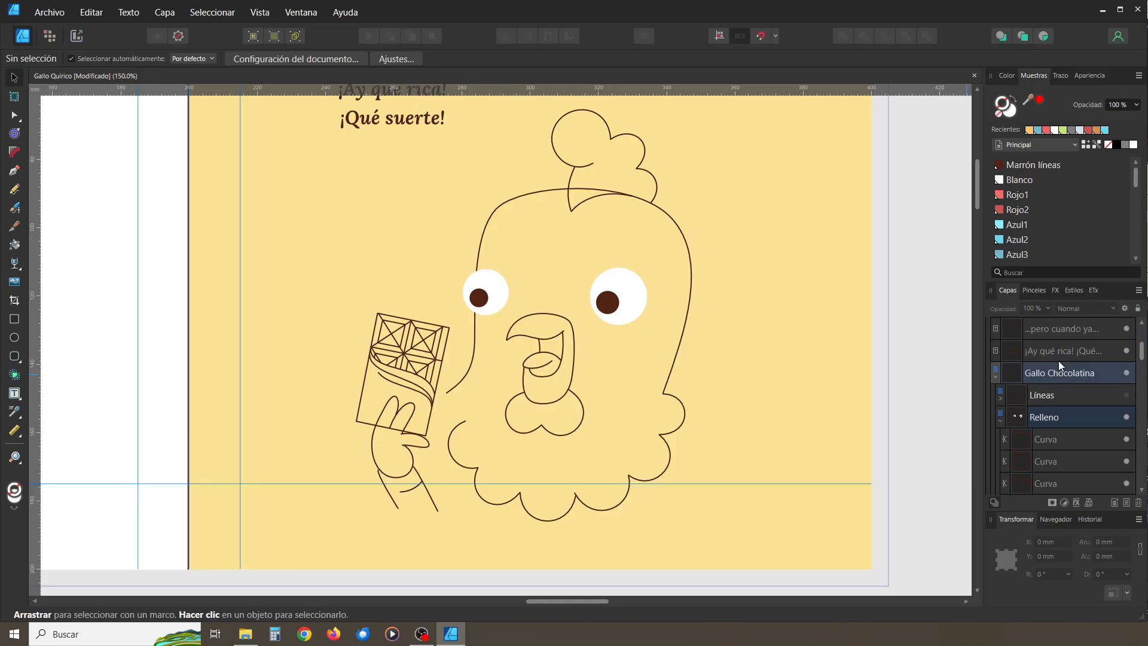
{"action": "left_click", "coordinate": [1125, 396]}
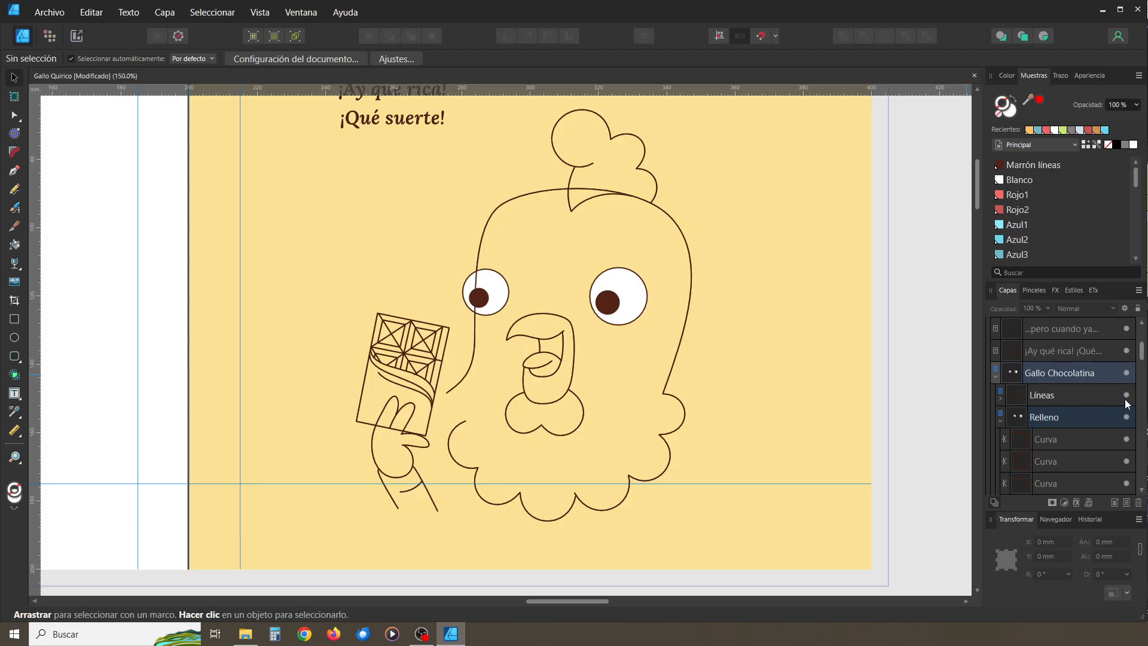
{"action": "left_click", "coordinate": [1125, 397]}
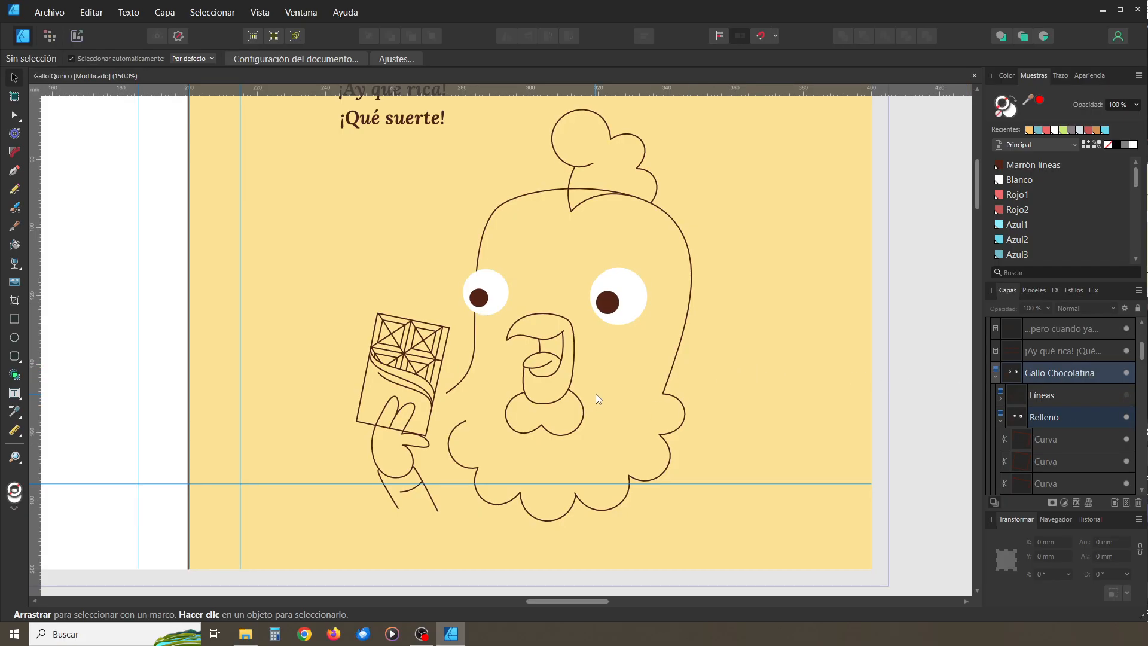
Fill the wattle shape below the beak with Rojo1 and no stroke, and deselect it
{"action": "scroll", "coordinate": [596, 393], "scroll_direction": "up", "scroll_amount": 5}
{"action": "left_click_drag", "start_coordinate": [583, 459], "coordinate": [542, 361]}
{"action": "left_click", "coordinate": [484, 367]}
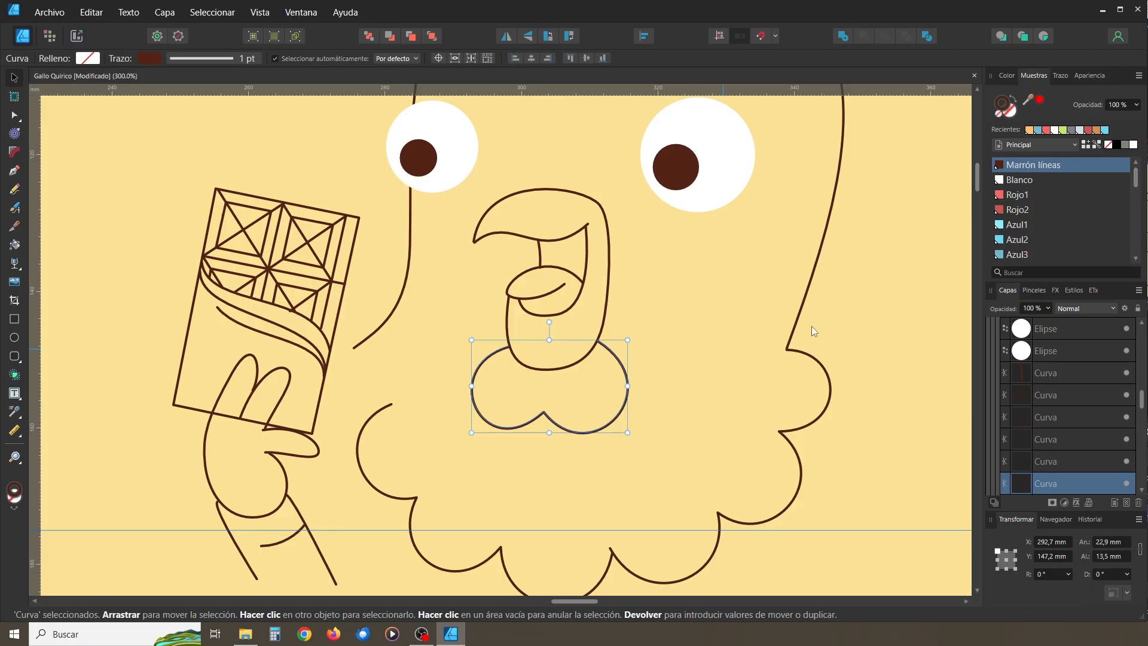
{"action": "left_click", "coordinate": [1015, 196]}
{"action": "left_click", "coordinate": [1012, 99]}
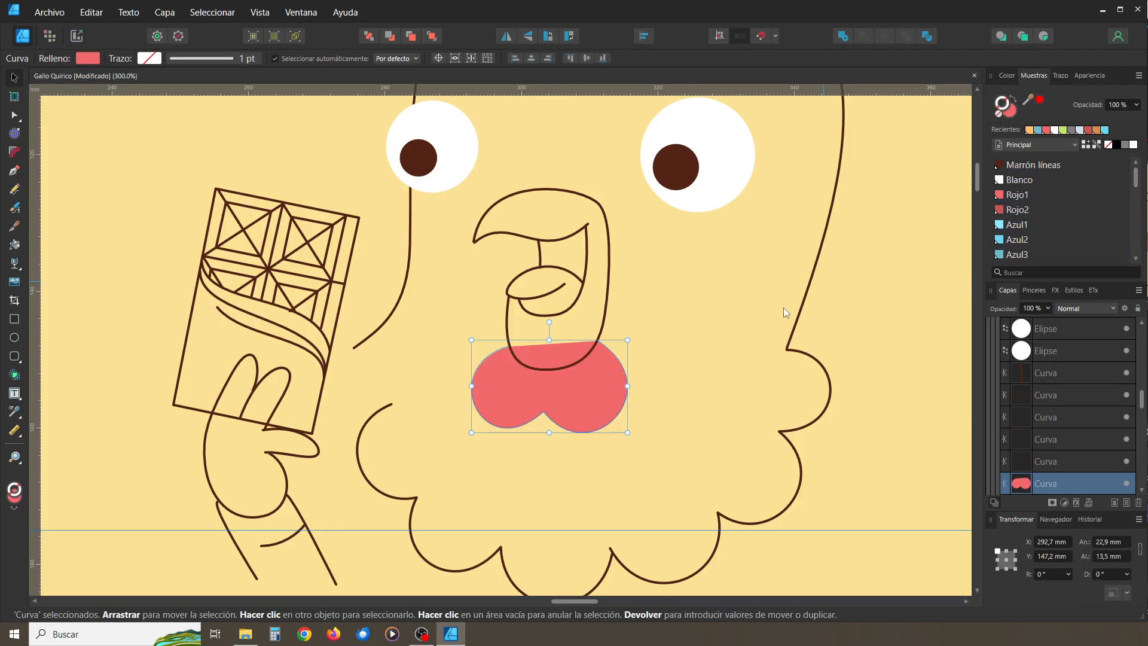
{"action": "left_click", "coordinate": [723, 354]}
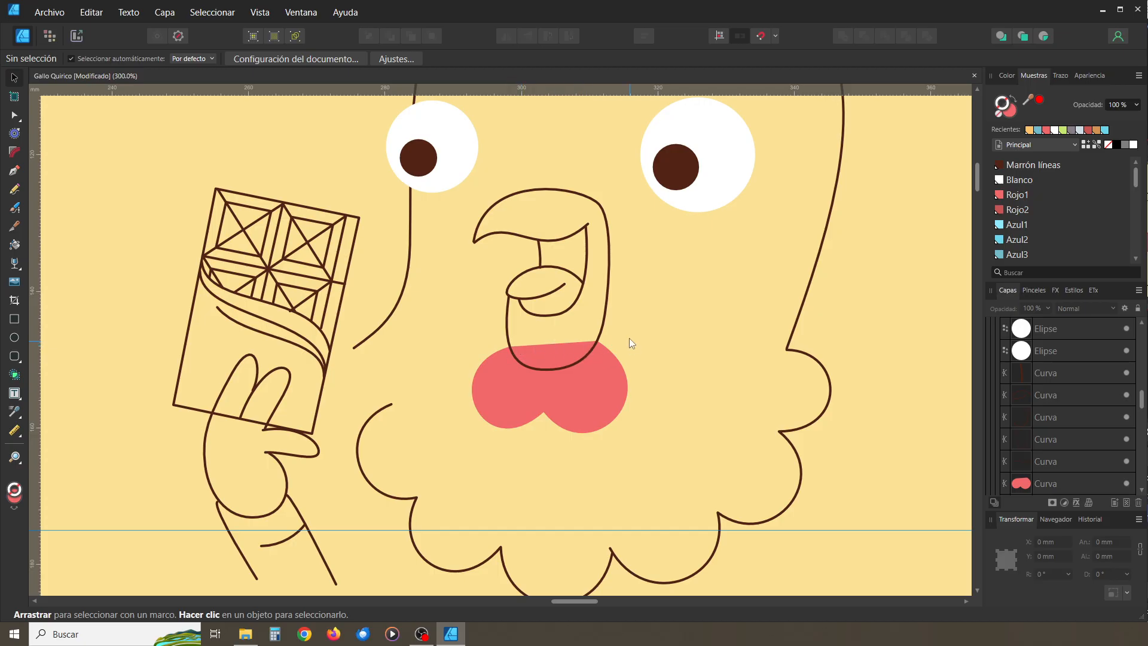
Switch the canvas around the wattle to the view mode that shows thin outlines with faint fills
{"action": "key", "text": "ctrl+plus"}
{"action": "key", "text": "ctrl+plus"}
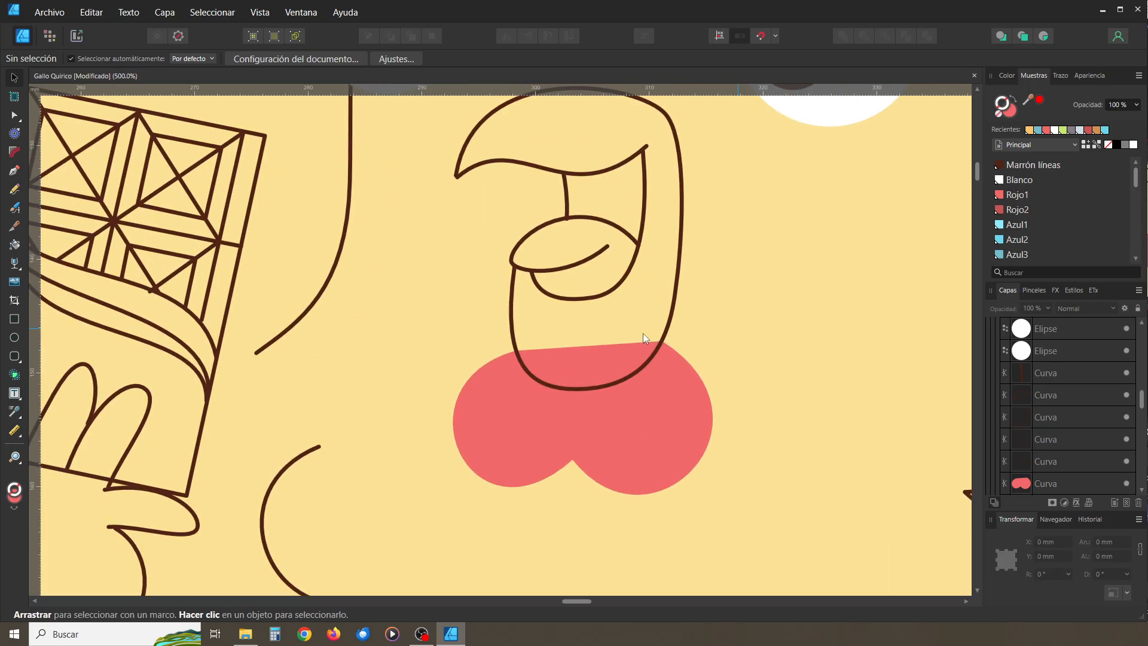
{"action": "left_click", "coordinate": [498, 387]}
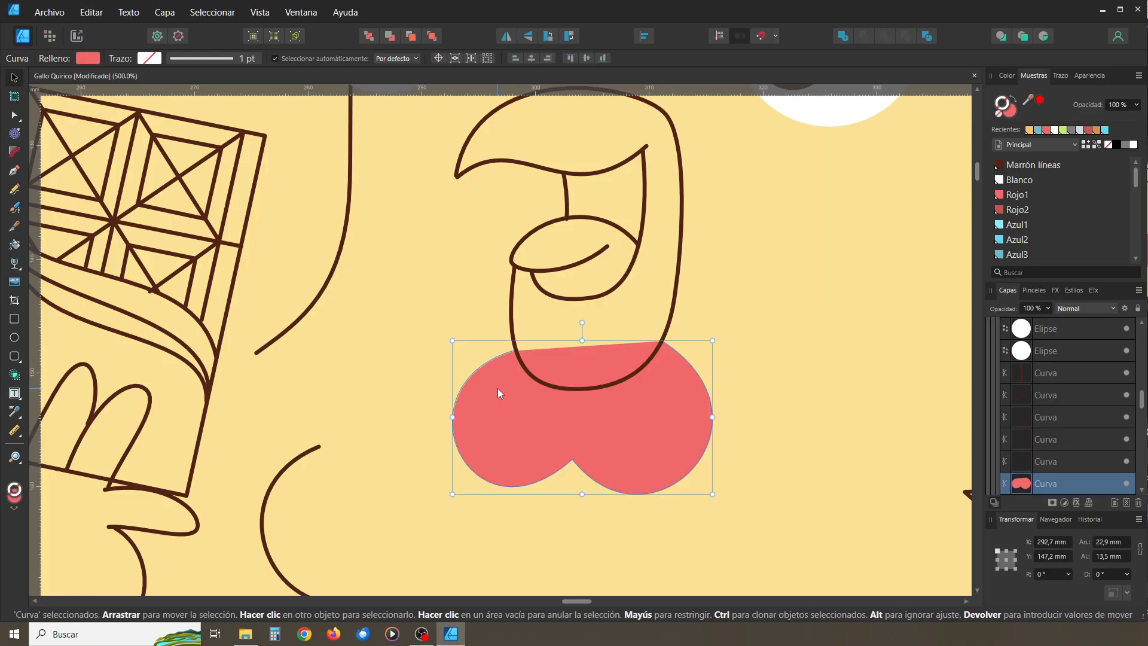
{"action": "left_click", "coordinate": [417, 325]}
{"action": "left_click", "coordinate": [501, 393]}
{"action": "left_click", "coordinate": [295, 39]}
{"action": "left_click", "coordinate": [466, 302]}
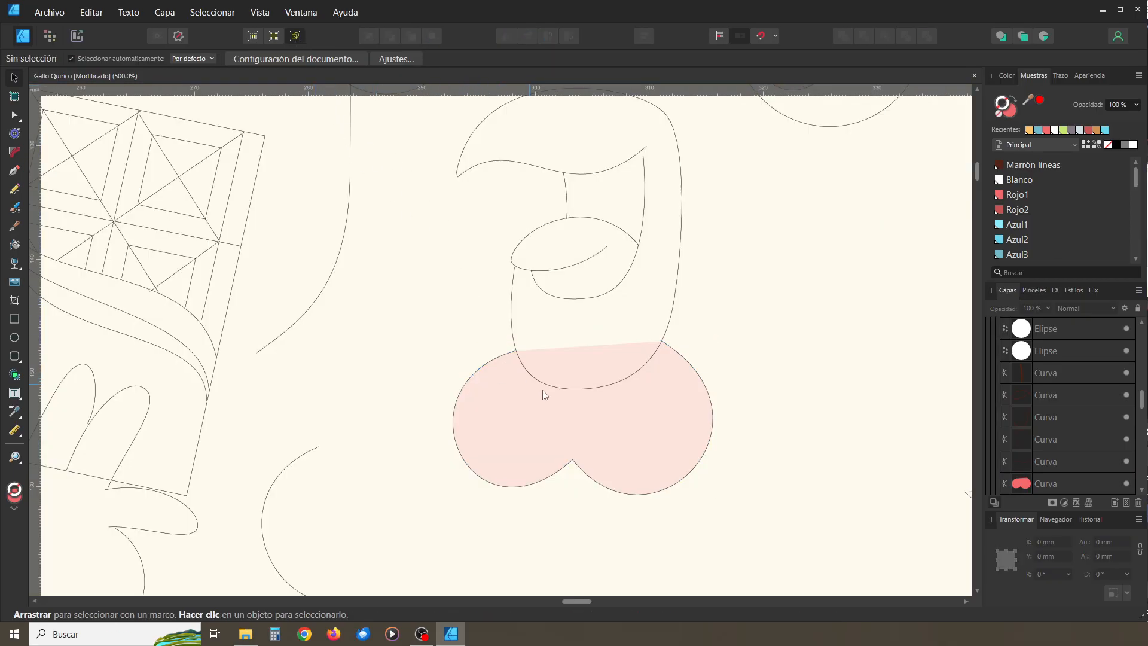
{"action": "scroll", "coordinate": [594, 393], "scroll_direction": "up", "scroll_amount": 2}
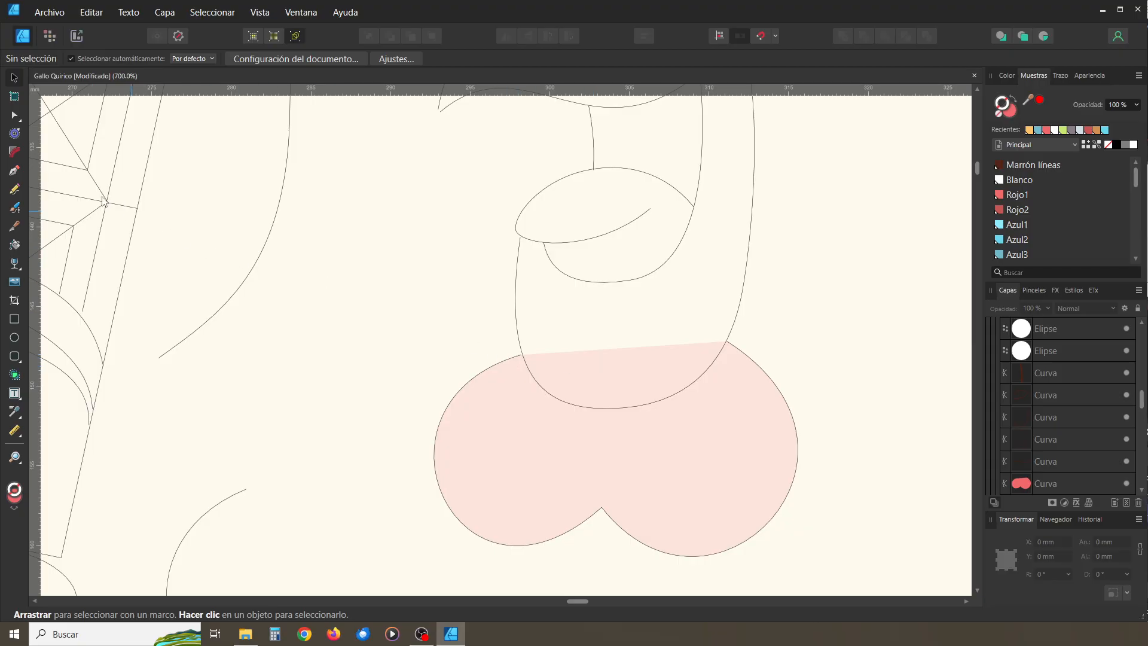
Examine the open ends of the wattle curve with the Node tool, selecting its end node beside the beak
{"action": "left_click", "coordinate": [14, 115]}
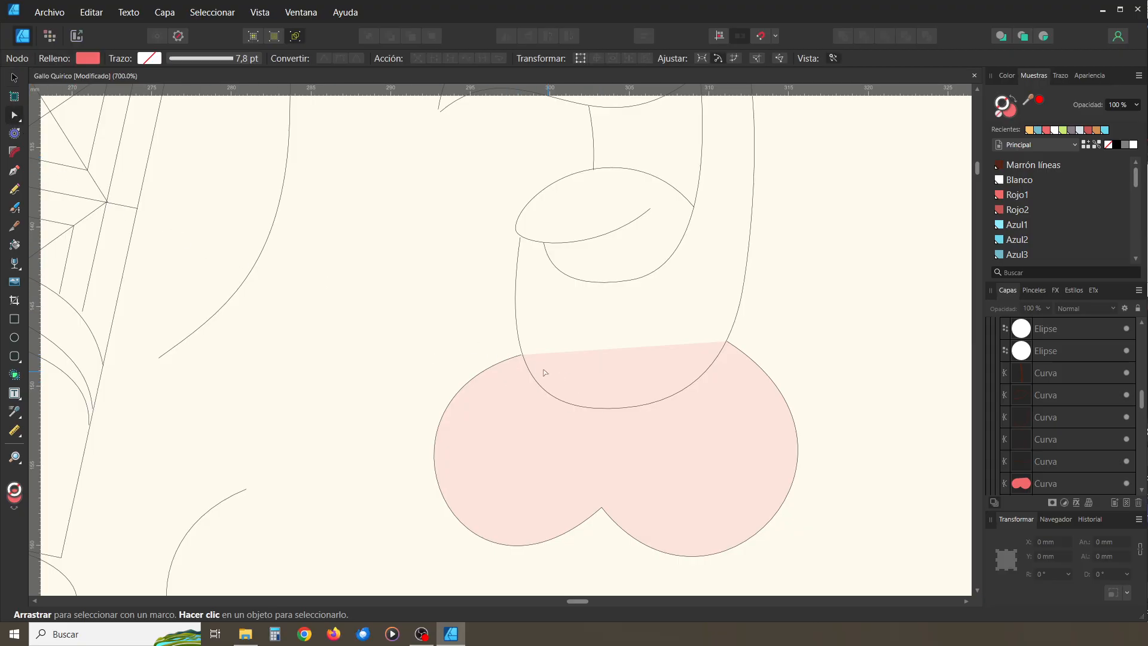
{"action": "left_click", "coordinate": [523, 358]}
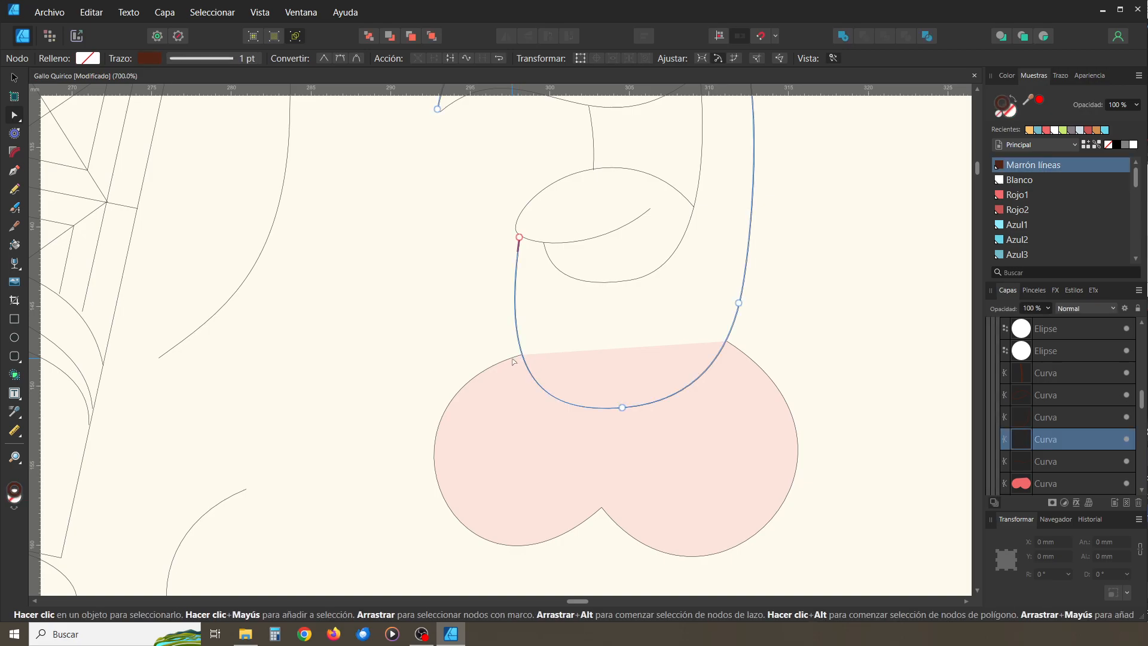
{"action": "left_click", "coordinate": [517, 363]}
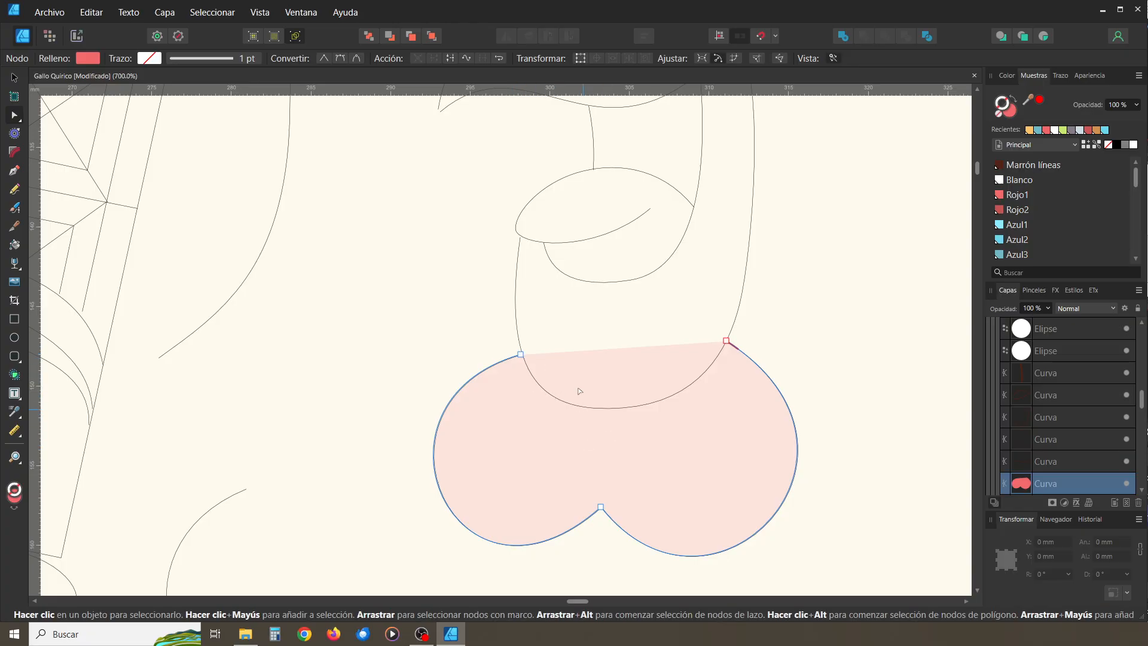
{"action": "left_click", "coordinate": [520, 355]}
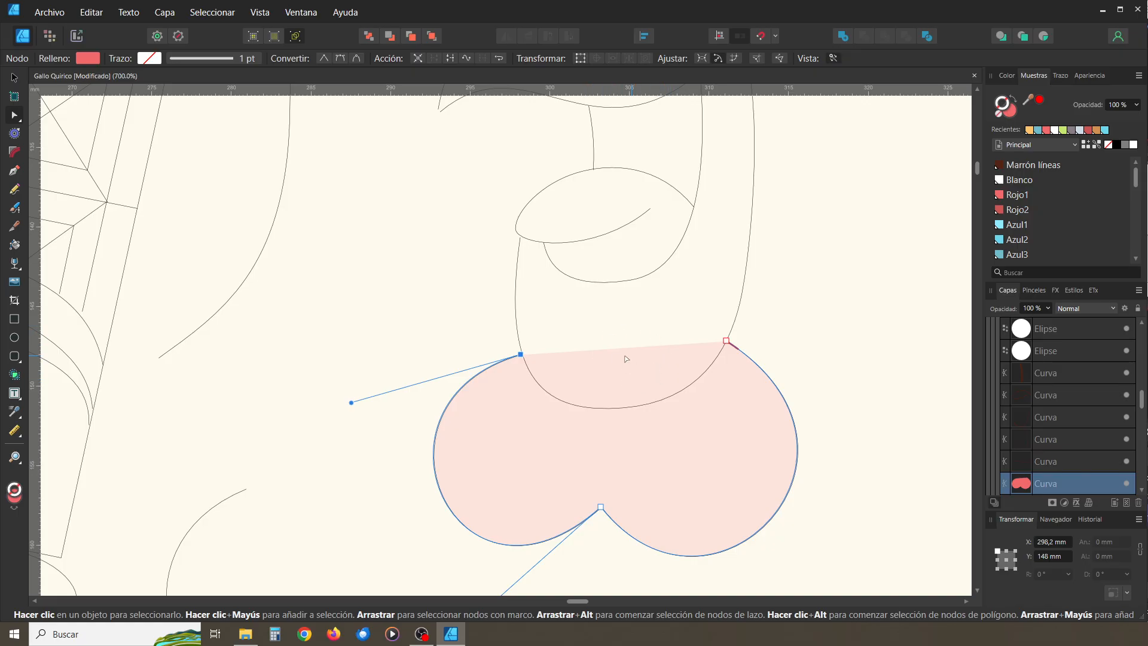
{"action": "left_click", "coordinate": [450, 371]}
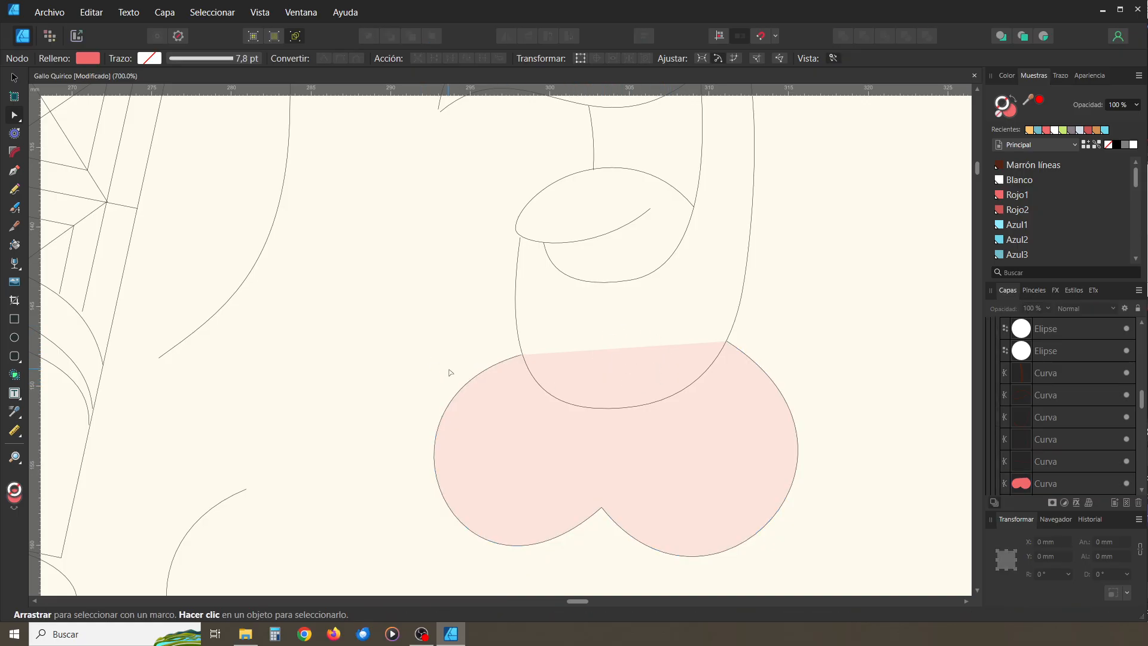
Close the wattle curve with a straight segment between its two upper end nodes, and deselect it
{"action": "left_click", "coordinate": [14, 79]}
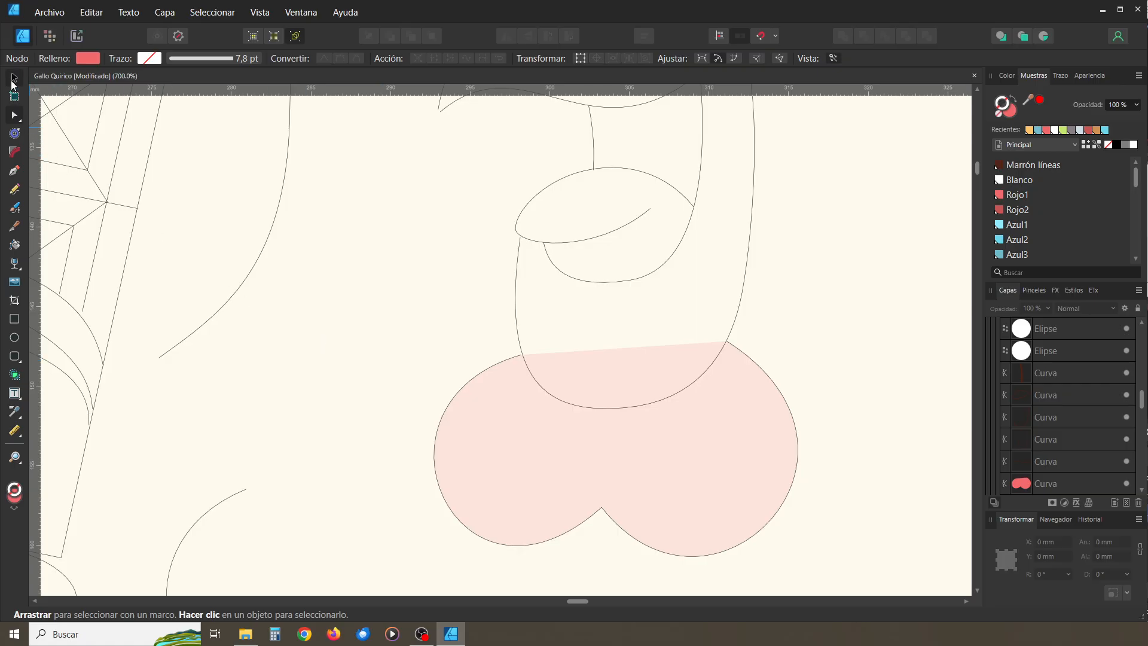
{"action": "left_click", "coordinate": [455, 403]}
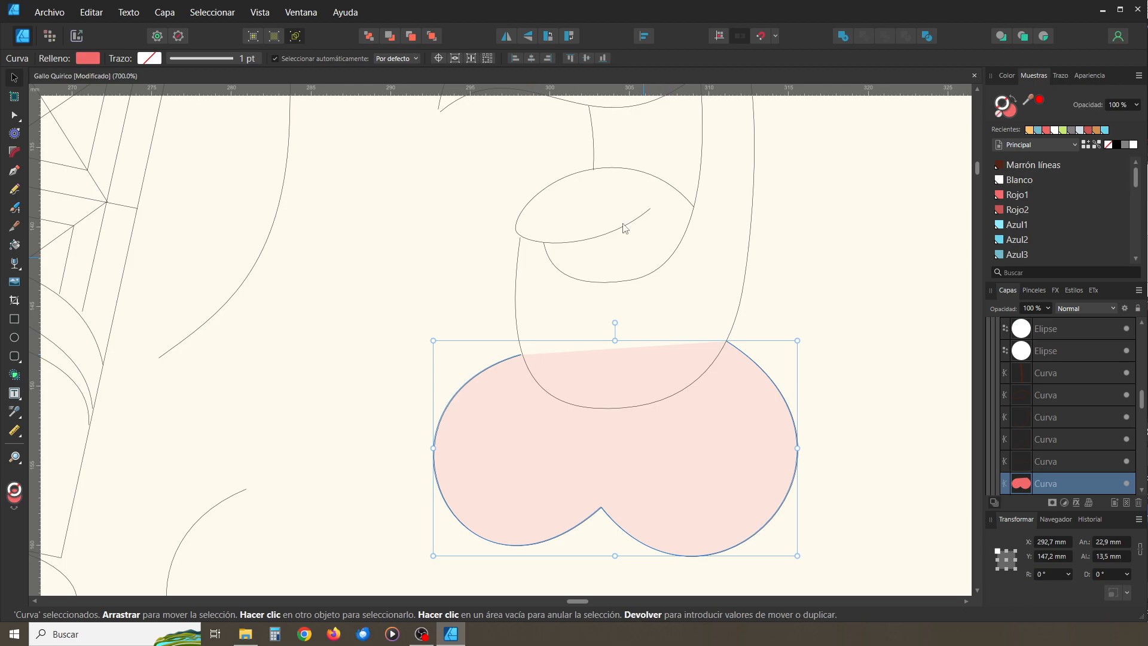
{"action": "left_click", "coordinate": [16, 118]}
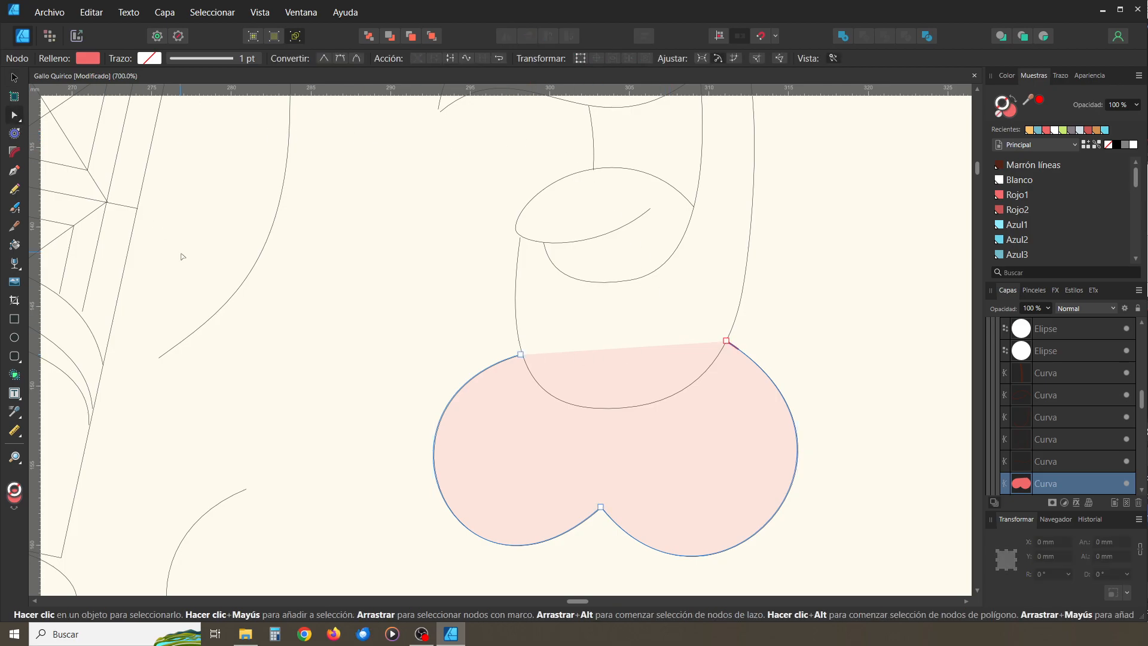
{"action": "left_click", "coordinate": [450, 59]}
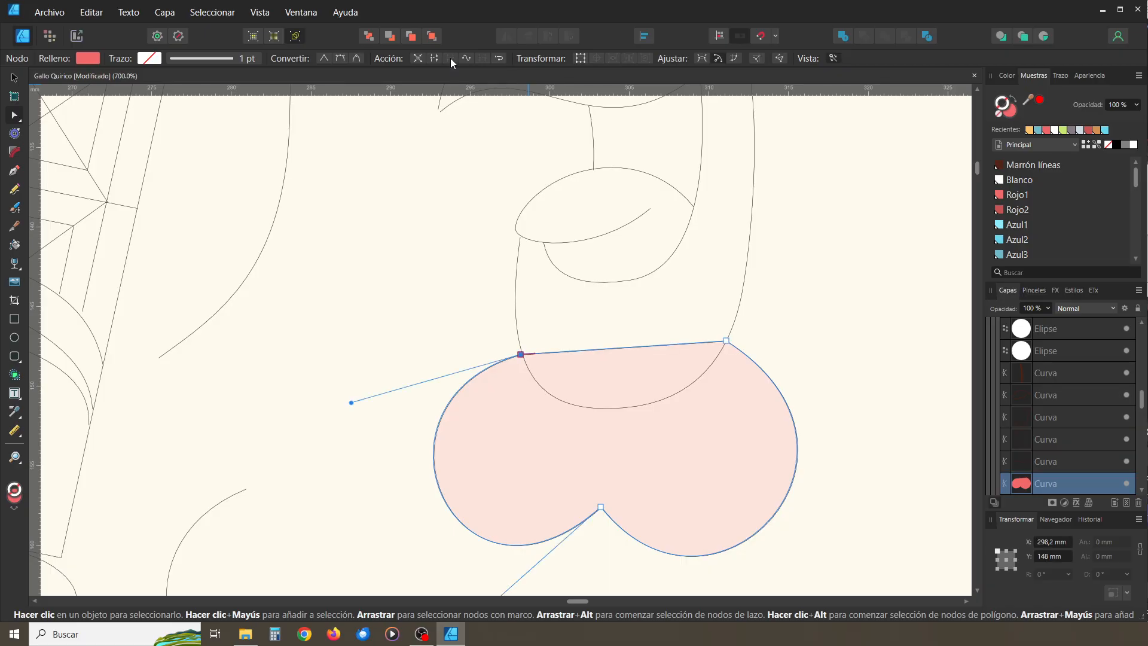
{"action": "left_click", "coordinate": [380, 275]}
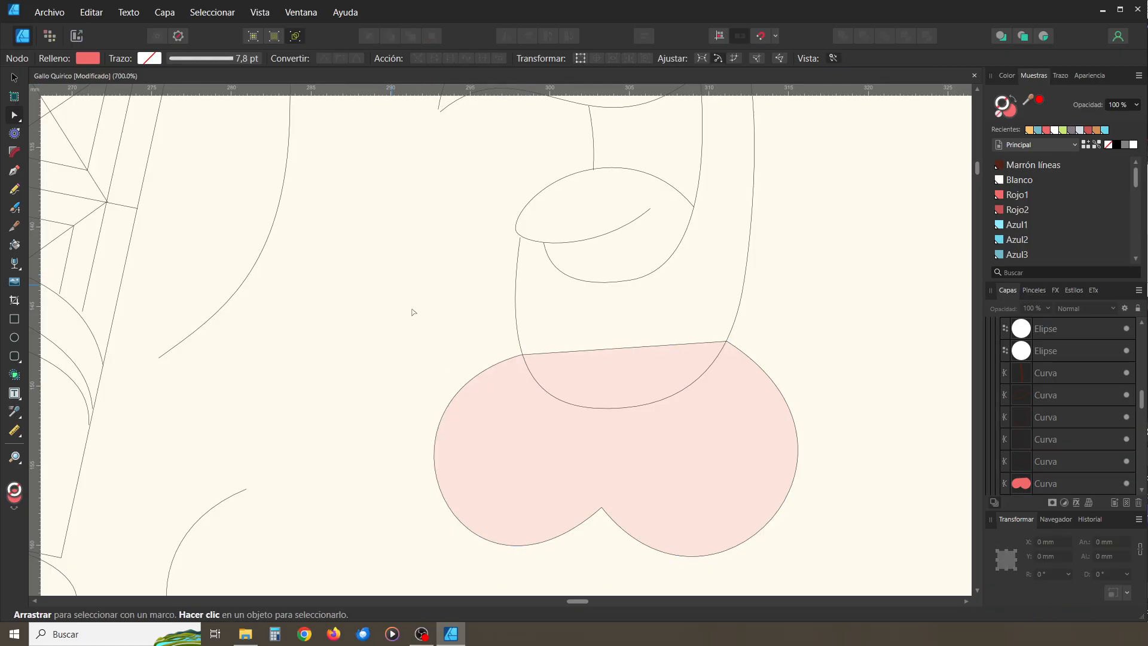
Return the canvas to the full-colour view mode with strokes and solid fills, at 100% zoom
{"action": "left_click", "coordinate": [251, 40]}
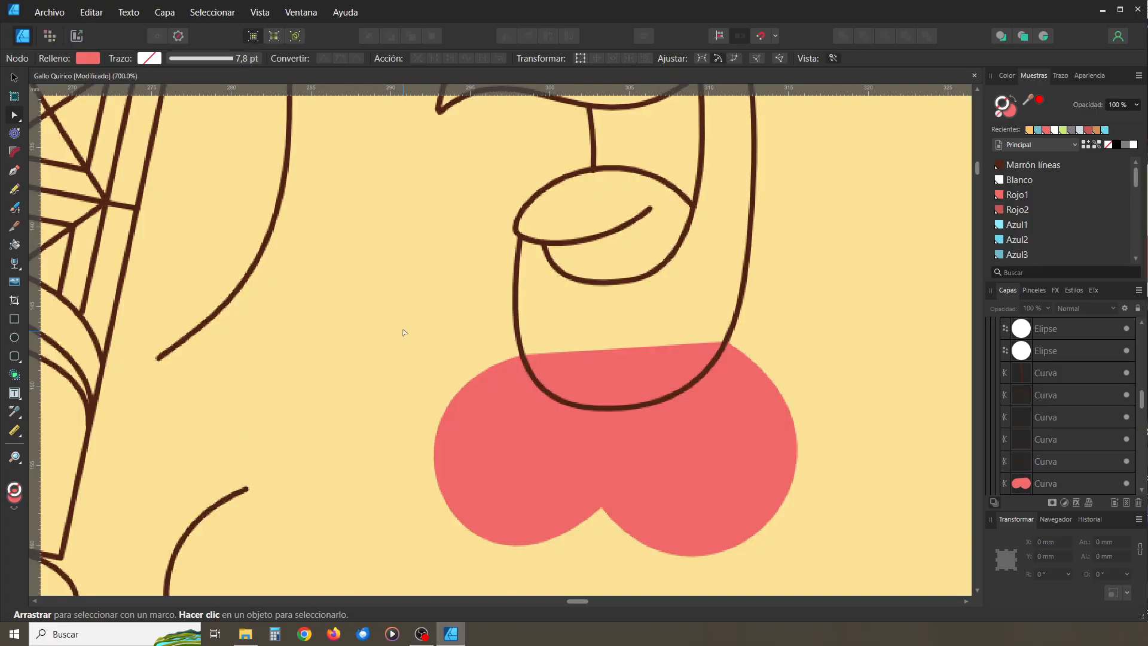
{"action": "key", "text": "ctrl+1"}
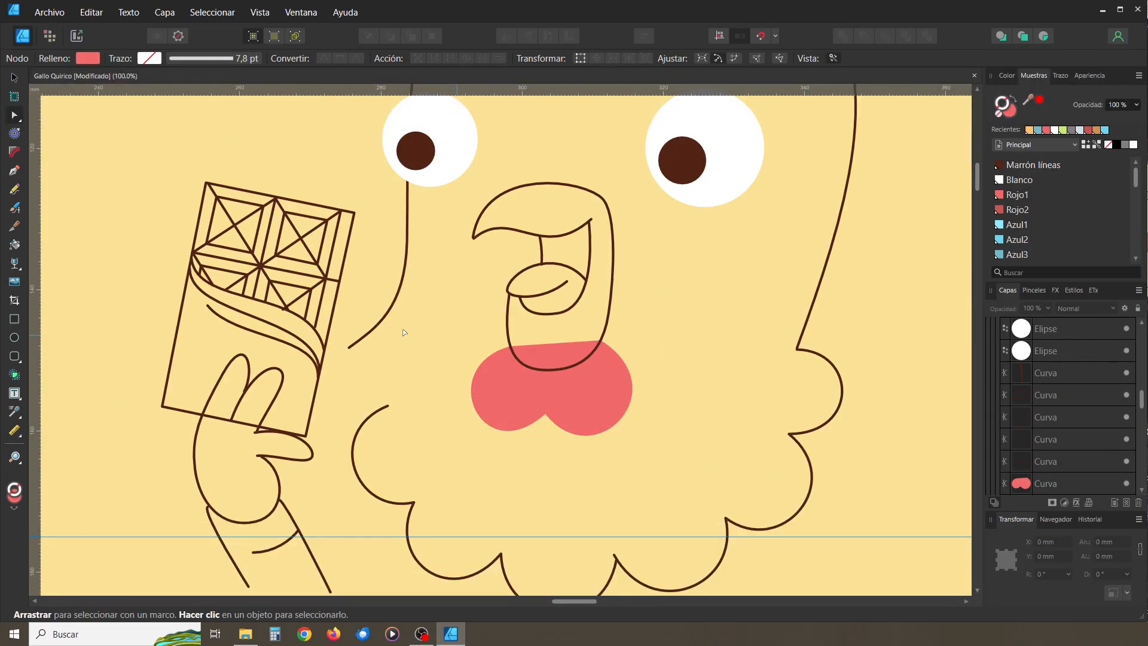
Look over the rooster's head, beak, scalloped beard and chocolate bar for the open and unfilled shapes
{"action": "left_click_drag", "start_coordinate": [485, 337], "coordinate": [491, 379]}
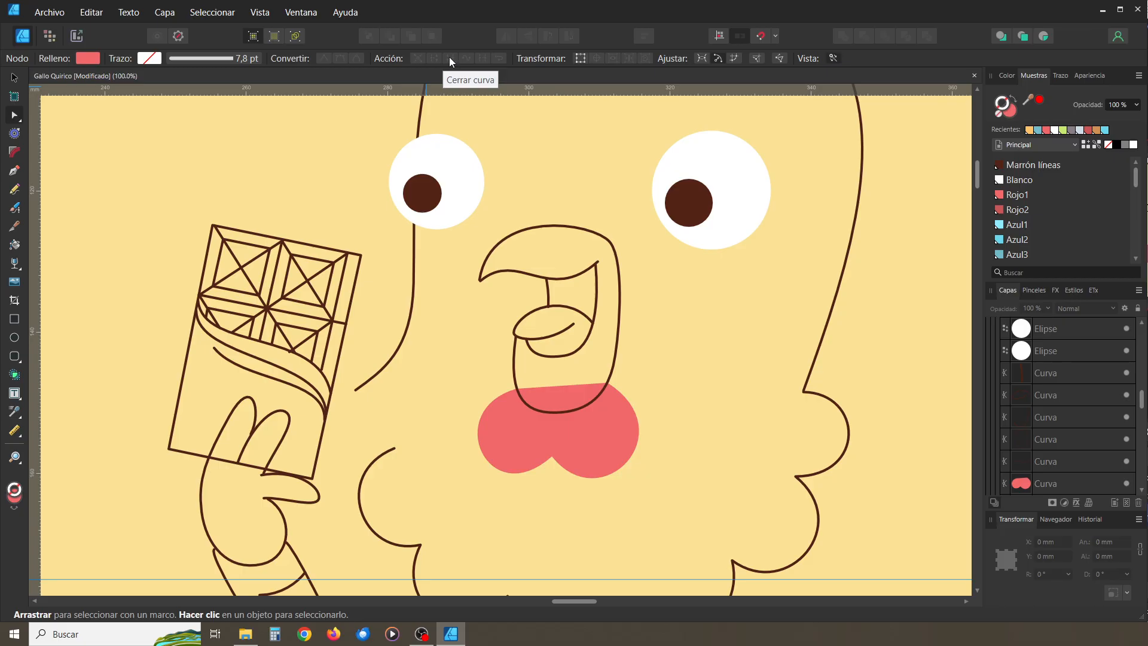
{"action": "left_click_drag", "start_coordinate": [466, 402], "coordinate": [461, 485]}
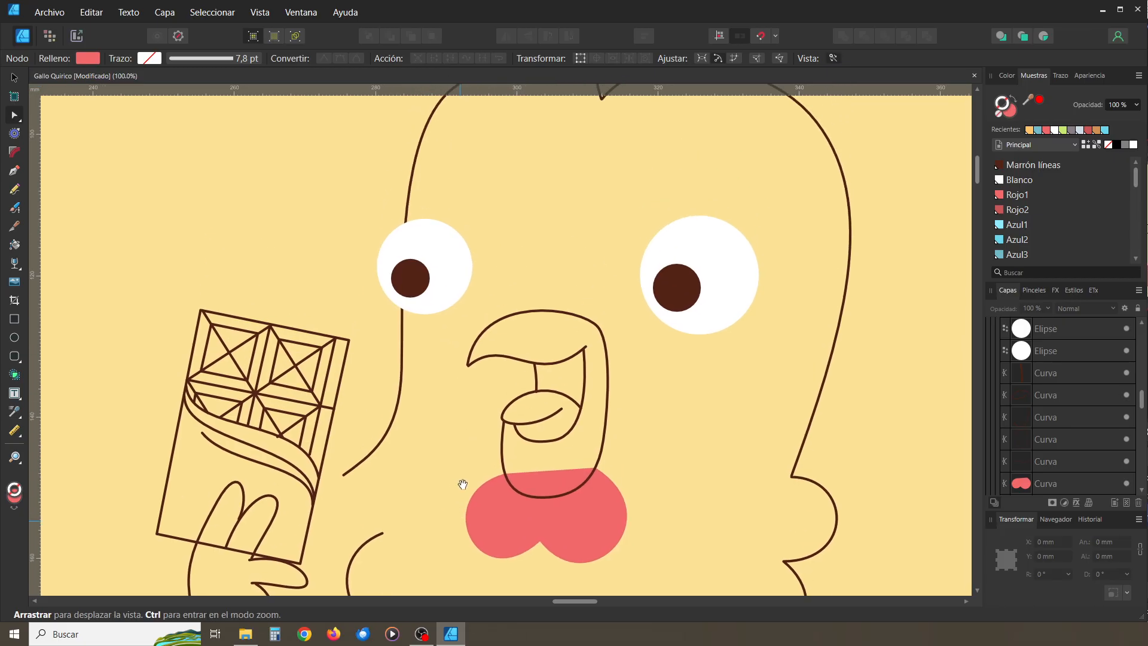
{"action": "left_click_drag", "start_coordinate": [530, 174], "coordinate": [436, 405]}
{"action": "scroll", "coordinate": [485, 425], "scroll_direction": "down", "scroll_amount": 5}
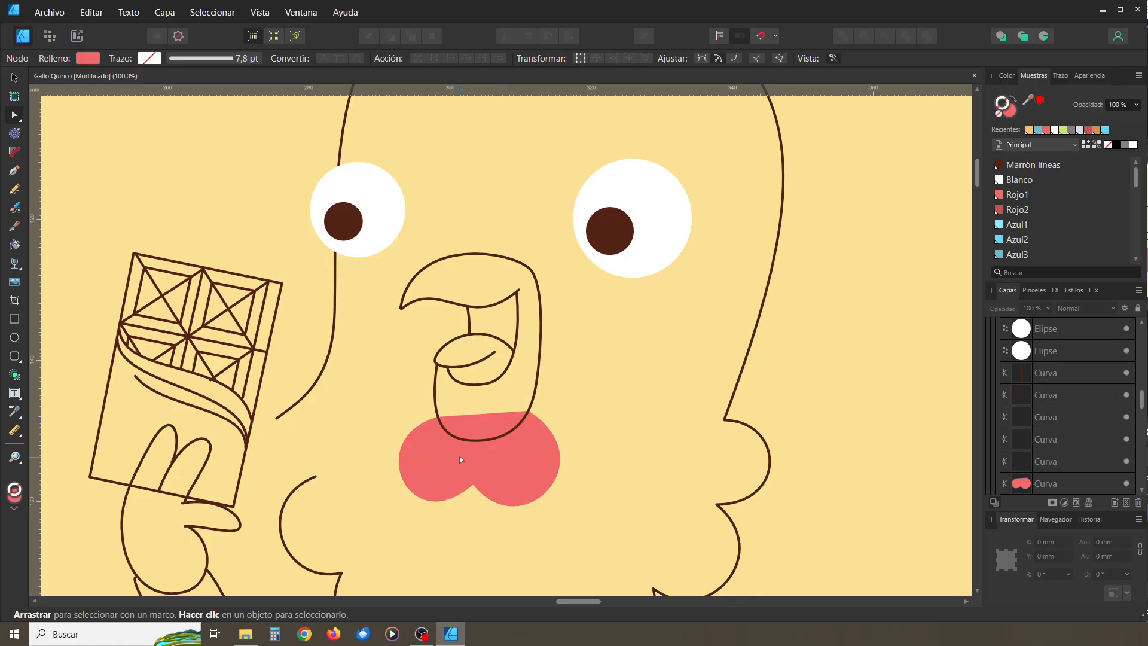
{"action": "key", "text": "space"}
{"action": "left_click_drag", "start_coordinate": [368, 386], "coordinate": [389, 226]}
{"action": "left_click_drag", "start_coordinate": [376, 354], "coordinate": [447, 422]}
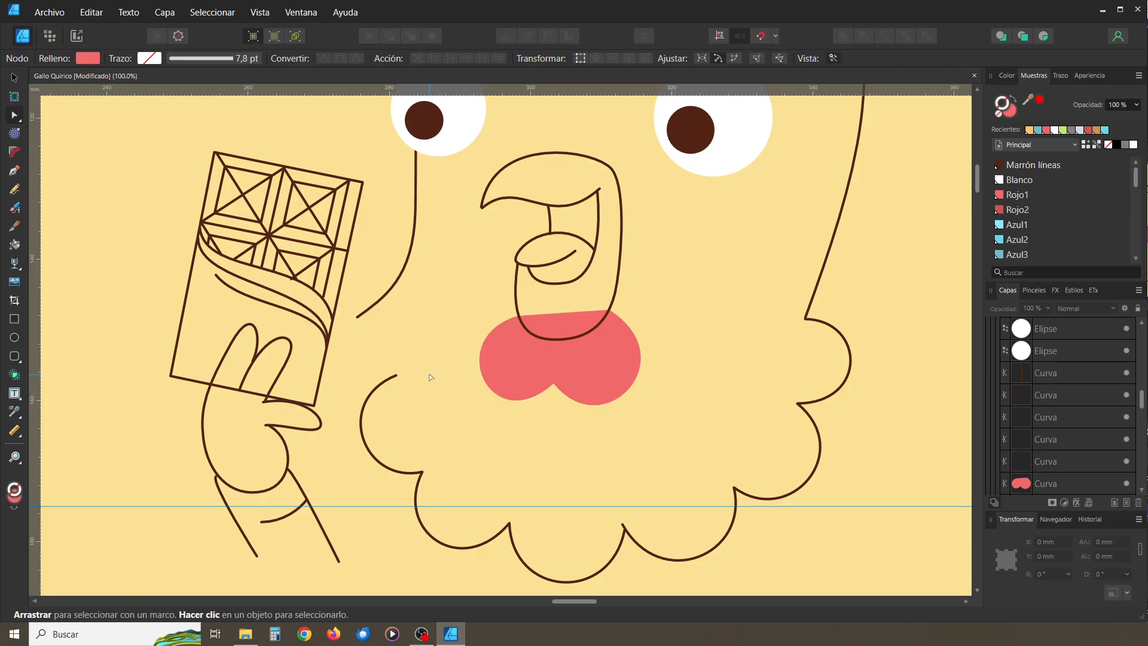
{"action": "key", "text": "space"}
{"action": "left_click_drag", "start_coordinate": [359, 367], "coordinate": [365, 409]}
{"action": "key", "text": "ctrl+minus"}
{"action": "key", "text": "ctrl+minus"}
{"action": "key", "text": "space"}
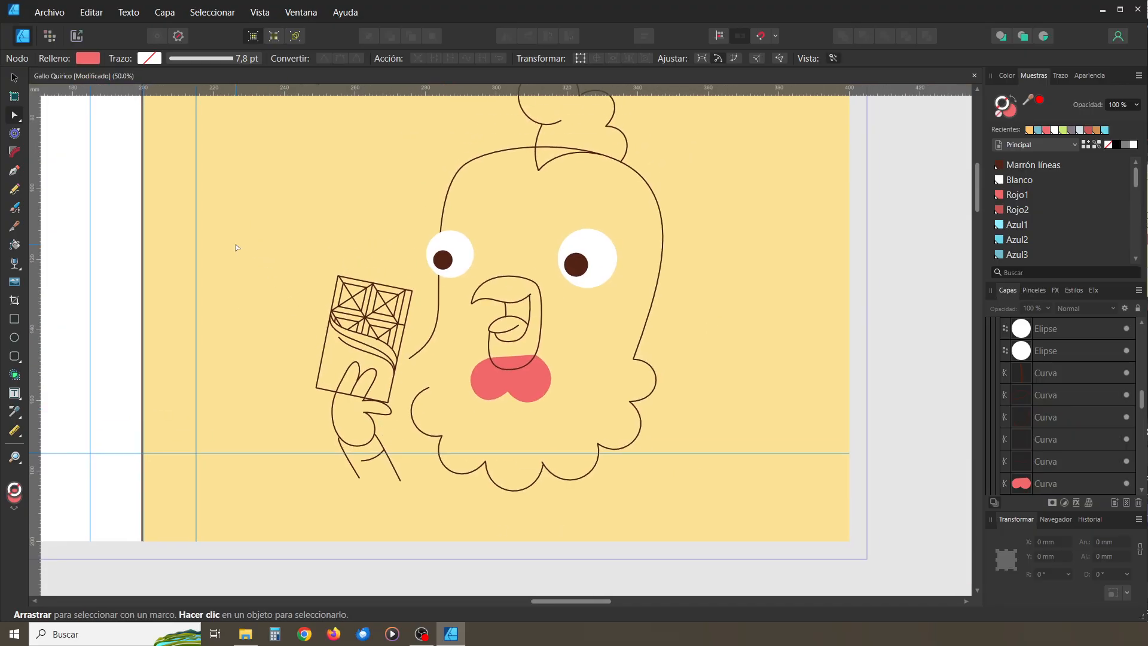
Try moving the chocolate bar and hand outlines together slightly downward, and deselect them
{"action": "key", "text": "v"}
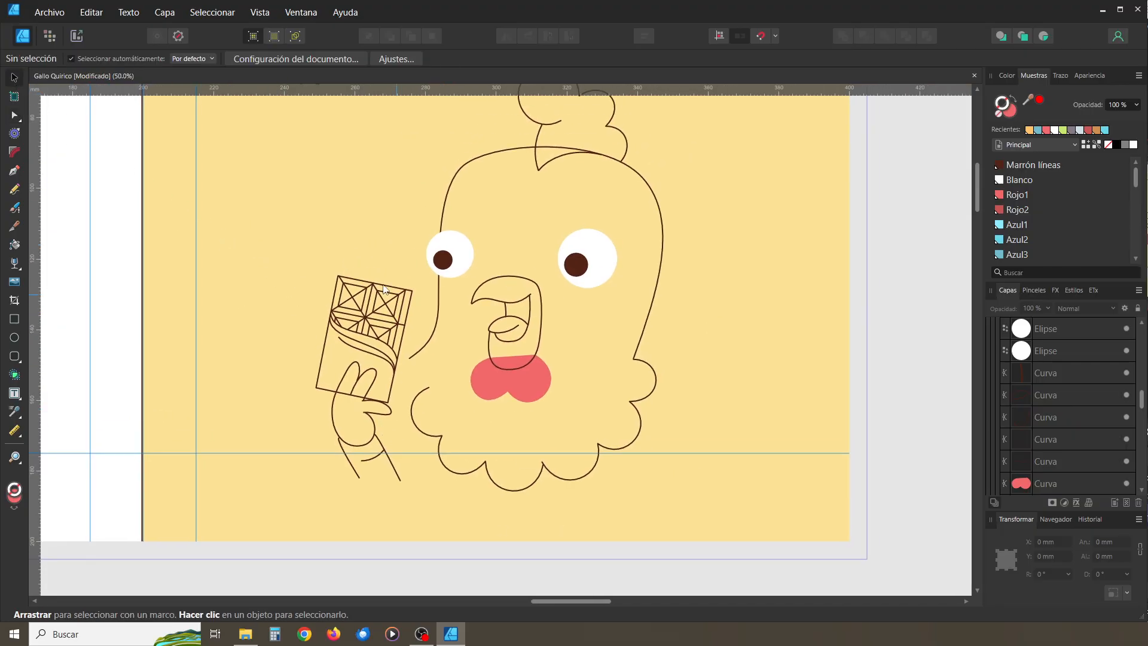
{"action": "left_click_drag", "start_coordinate": [307, 255], "coordinate": [414, 493]}
{"action": "mouse_move", "coordinate": [363, 404]}
{"action": "left_mouse_down"}
{"action": "mouse_move", "coordinate": [373, 420]}
{"action": "mouse_move", "coordinate": [386, 419]}
{"action": "mouse_move", "coordinate": [382, 406]}
{"action": "mouse_move", "coordinate": [387, 425]}
{"action": "mouse_move", "coordinate": [363, 402]}
{"action": "left_mouse_up"}
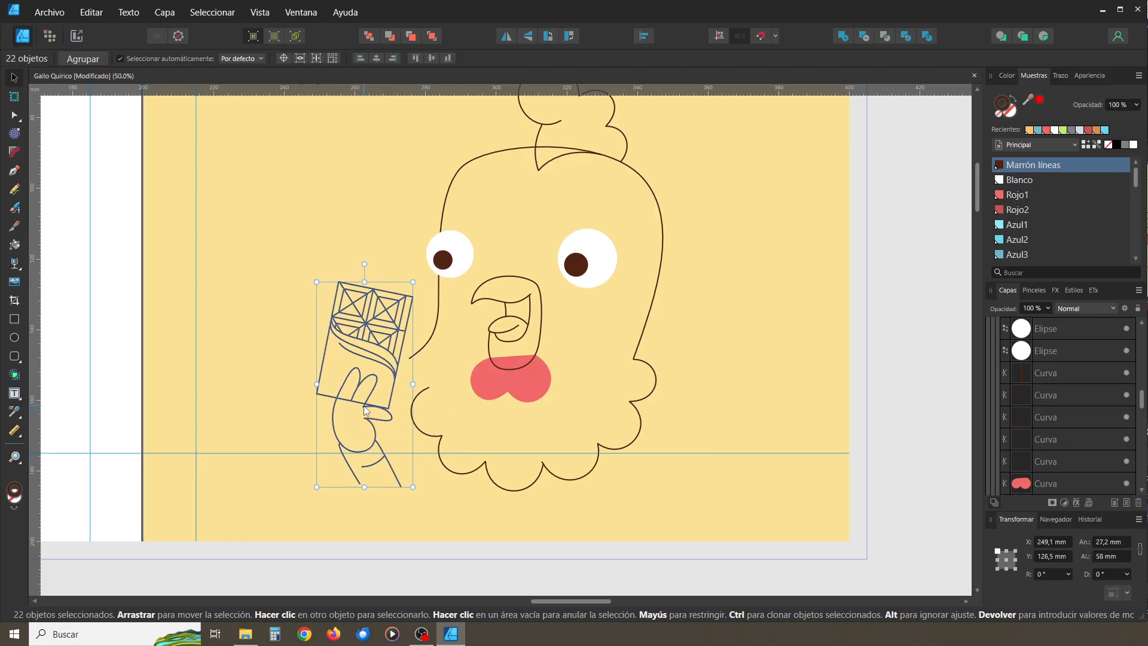
{"action": "left_click", "coordinate": [283, 353]}
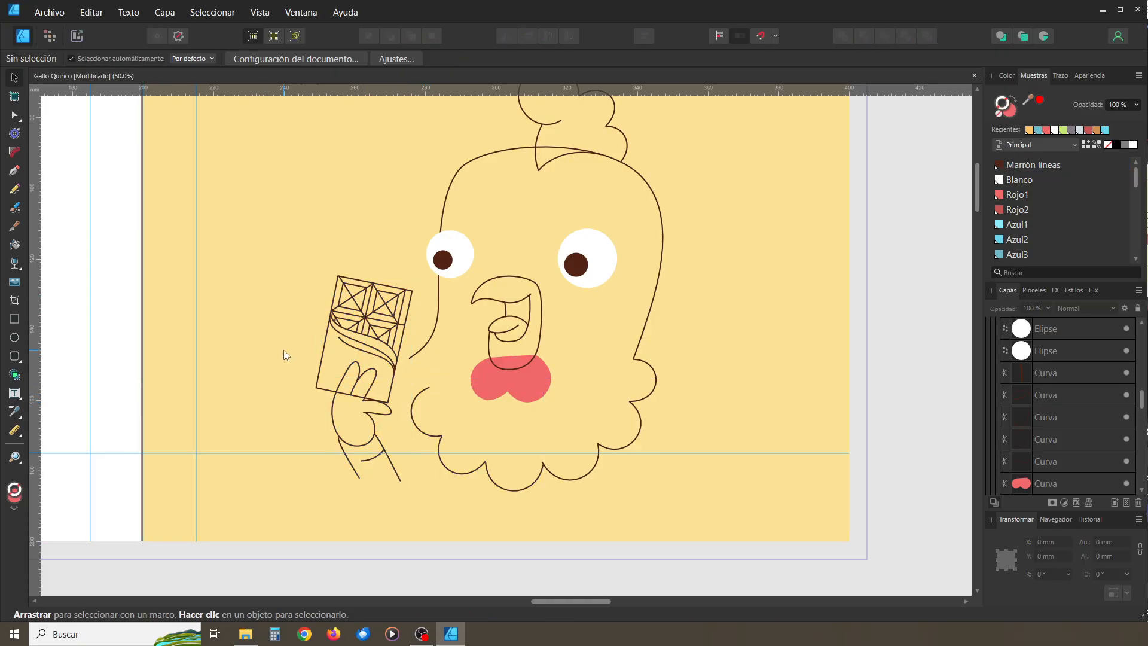
Try swapping the stroke and fill colours of the chocolate bar's outer outline, undo it and deselect the outline
{"action": "key", "text": "ctrl+plus"}
{"action": "key", "text": "space"}
{"action": "left_click_drag", "start_coordinate": [421, 378], "coordinate": [509, 359]}
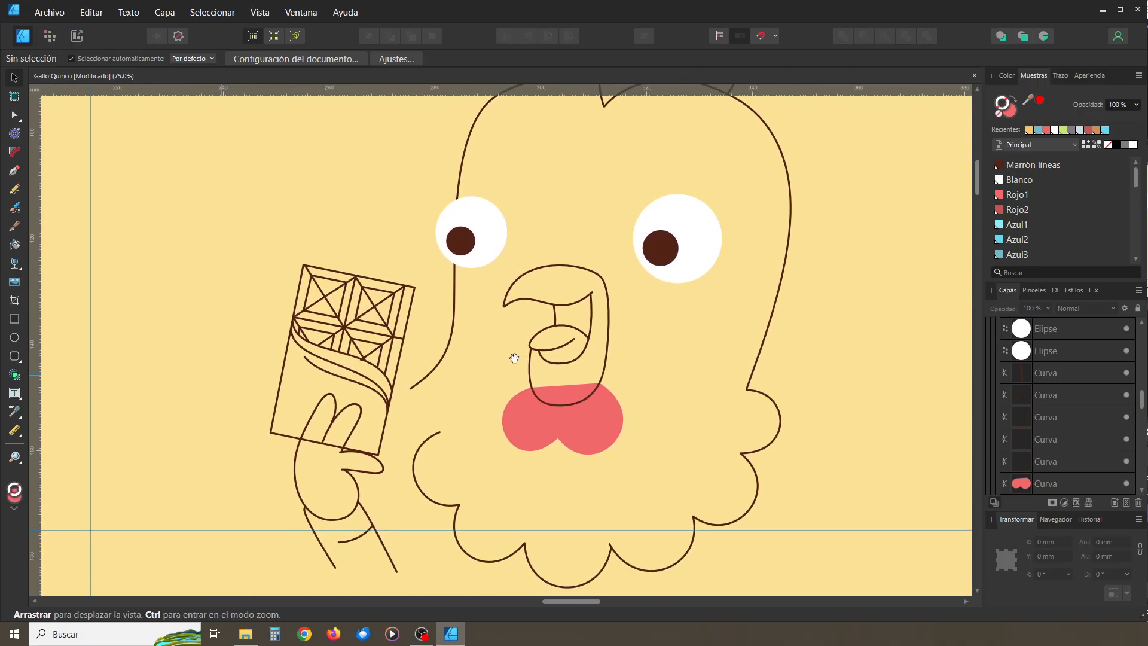
{"action": "key", "text": "ctrl+plus"}
{"action": "key", "text": "space"}
{"action": "left_click_drag", "start_coordinate": [379, 303], "coordinate": [488, 328]}
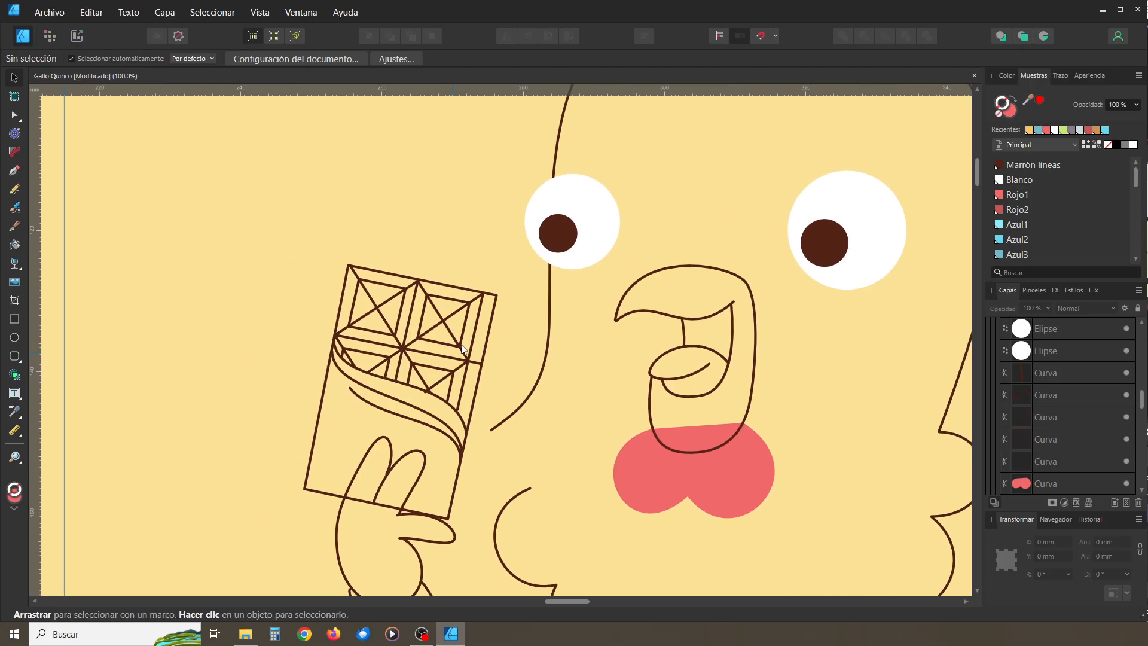
{"action": "left_click", "coordinate": [494, 327]}
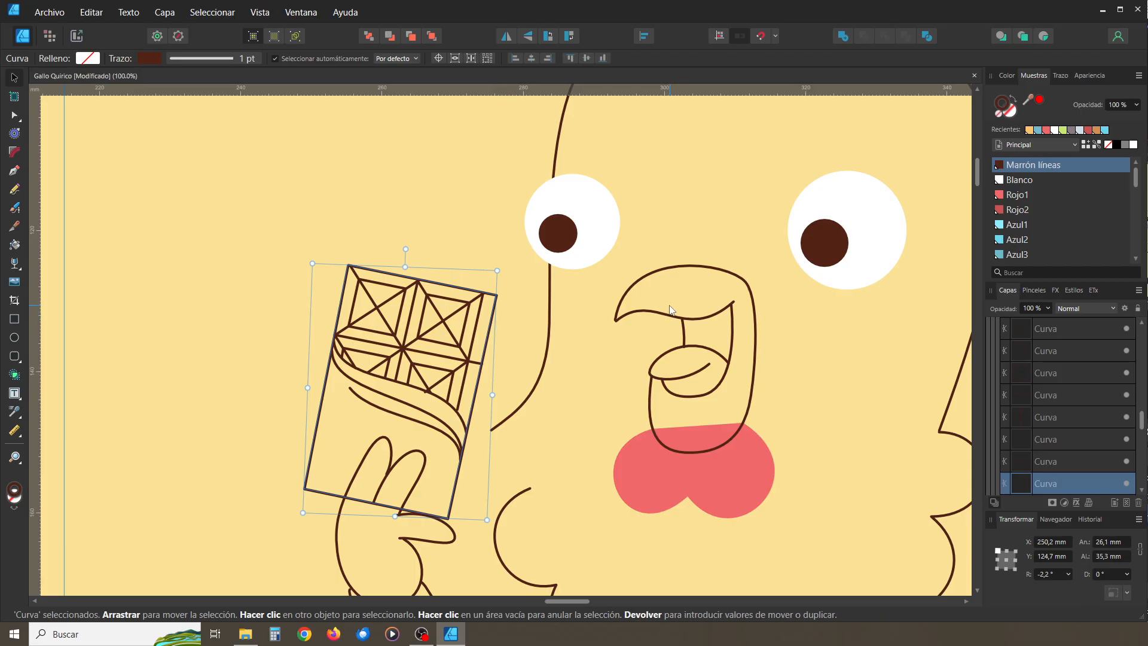
{"action": "left_click", "coordinate": [1014, 104]}
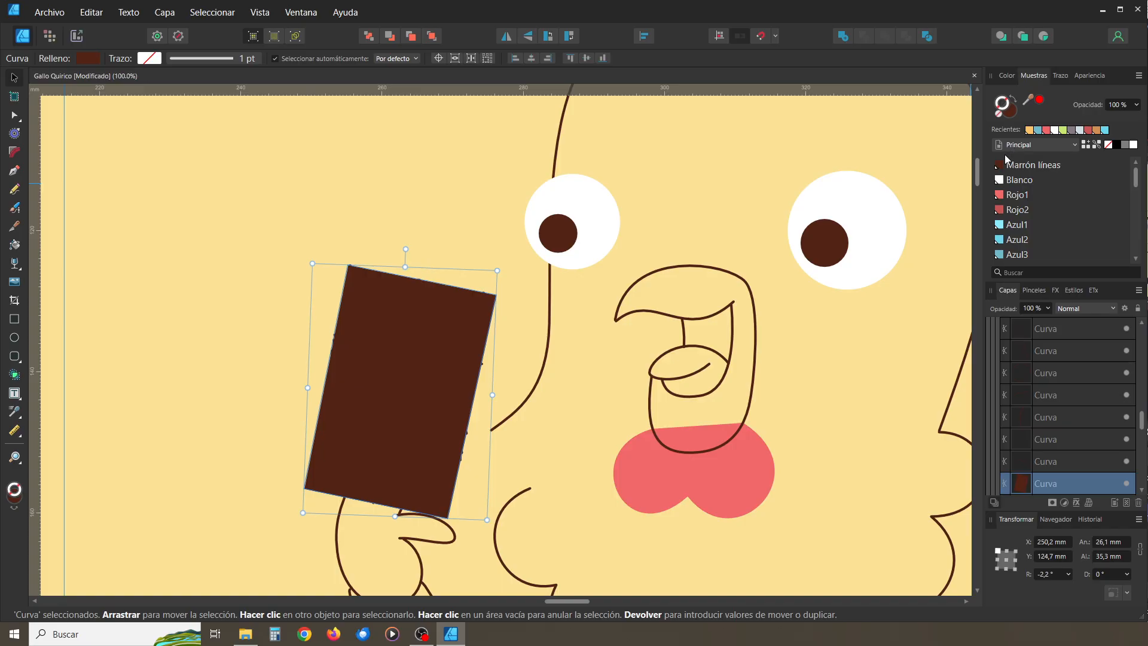
{"action": "key", "text": "ctrl+z"}
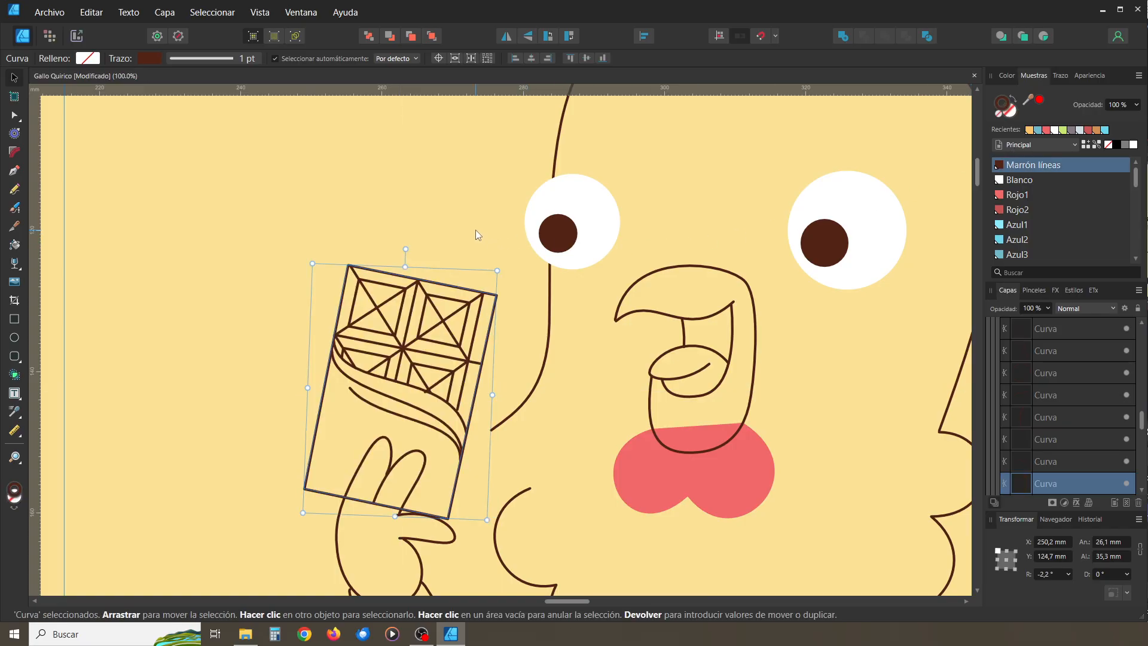
{"action": "left_click", "coordinate": [475, 229]}
Examine the short vertical curve inside the beak and the longer curve beside it, leaving nothing selected
{"action": "key", "text": "space"}
{"action": "left_click_drag", "start_coordinate": [659, 386], "coordinate": [477, 381]}
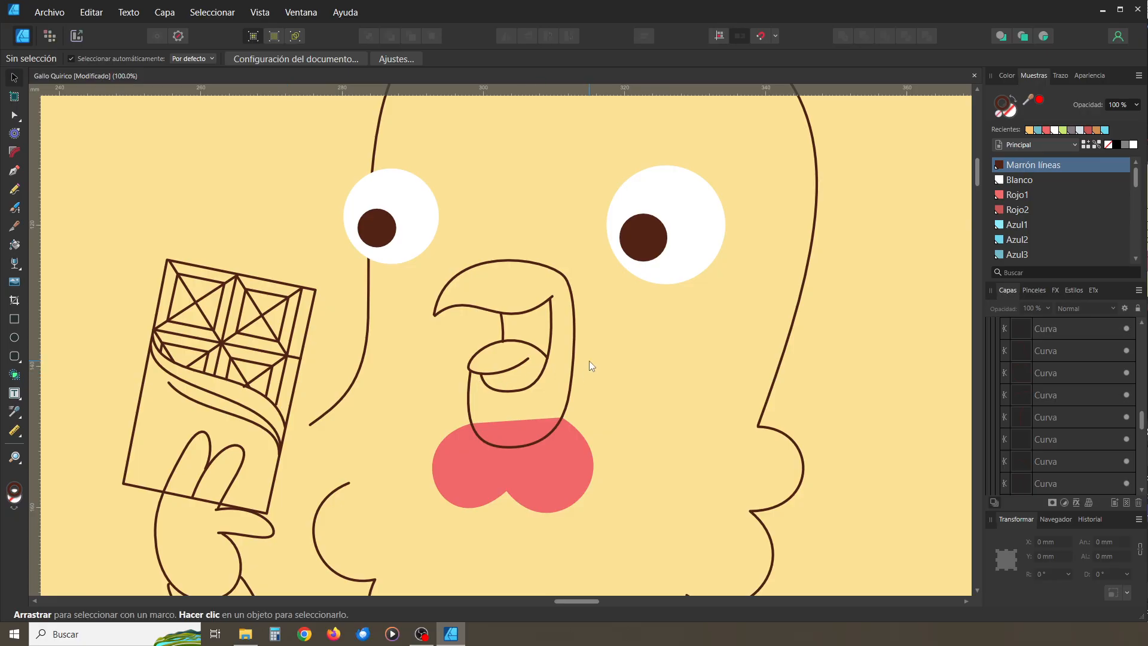
{"action": "key", "text": "ctrl+plus"}
{"action": "key", "text": "space"}
{"action": "left_click_drag", "start_coordinate": [590, 361], "coordinate": [452, 340]}
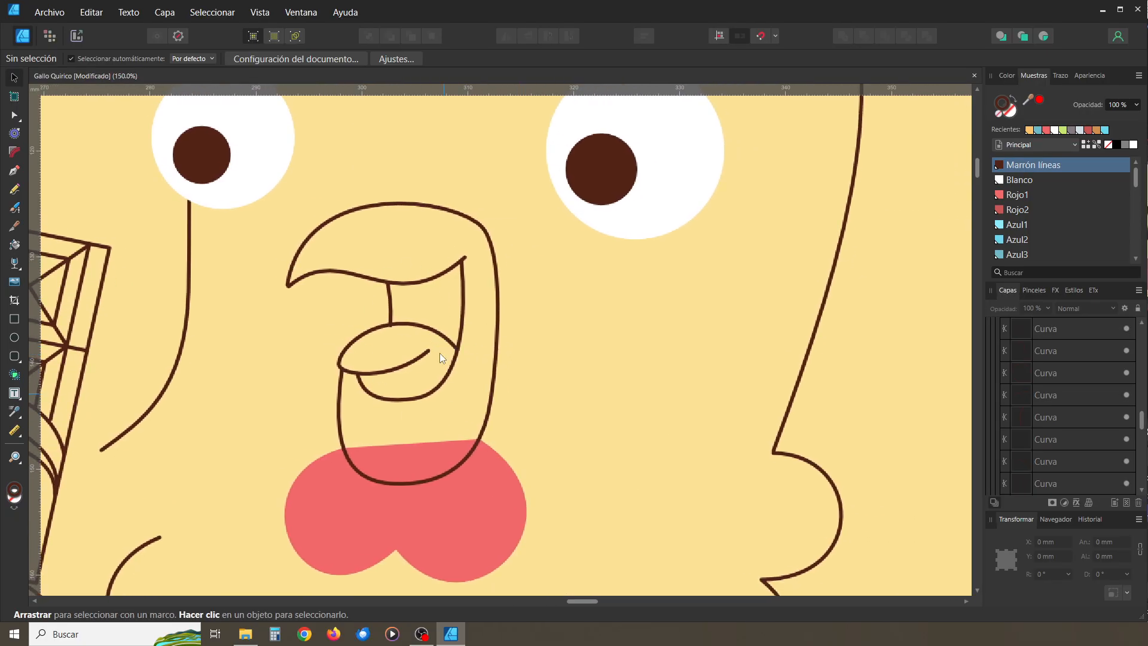
{"action": "left_click", "coordinate": [391, 292]}
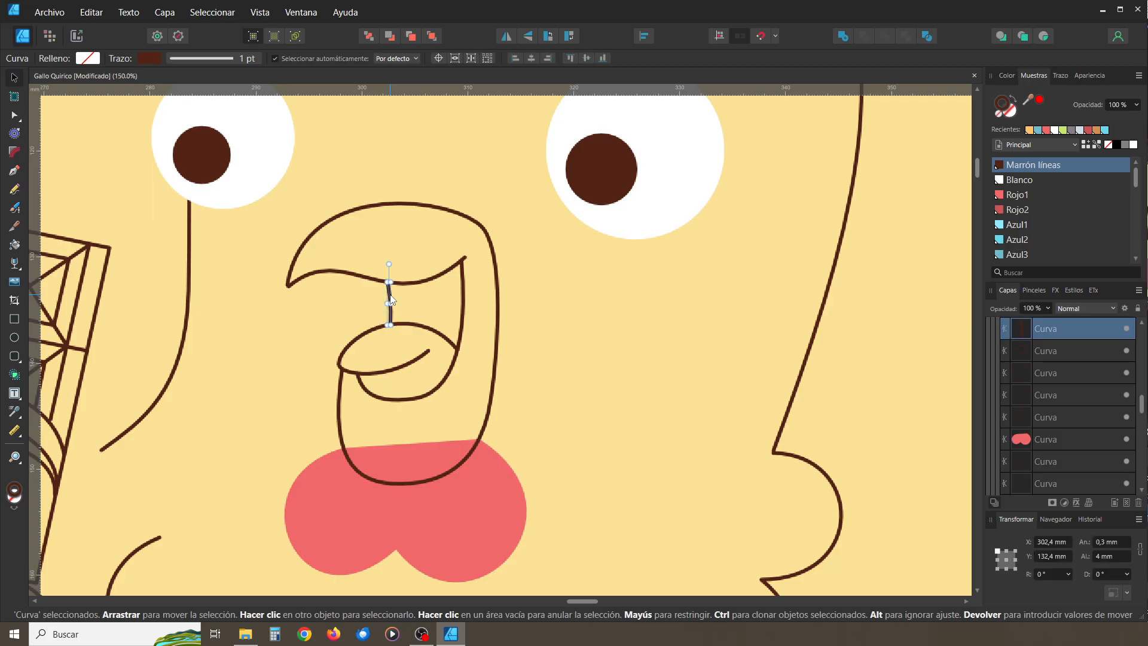
{"action": "left_click", "coordinate": [444, 303]}
{"action": "left_click", "coordinate": [462, 305]}
{"action": "left_click", "coordinate": [446, 304]}
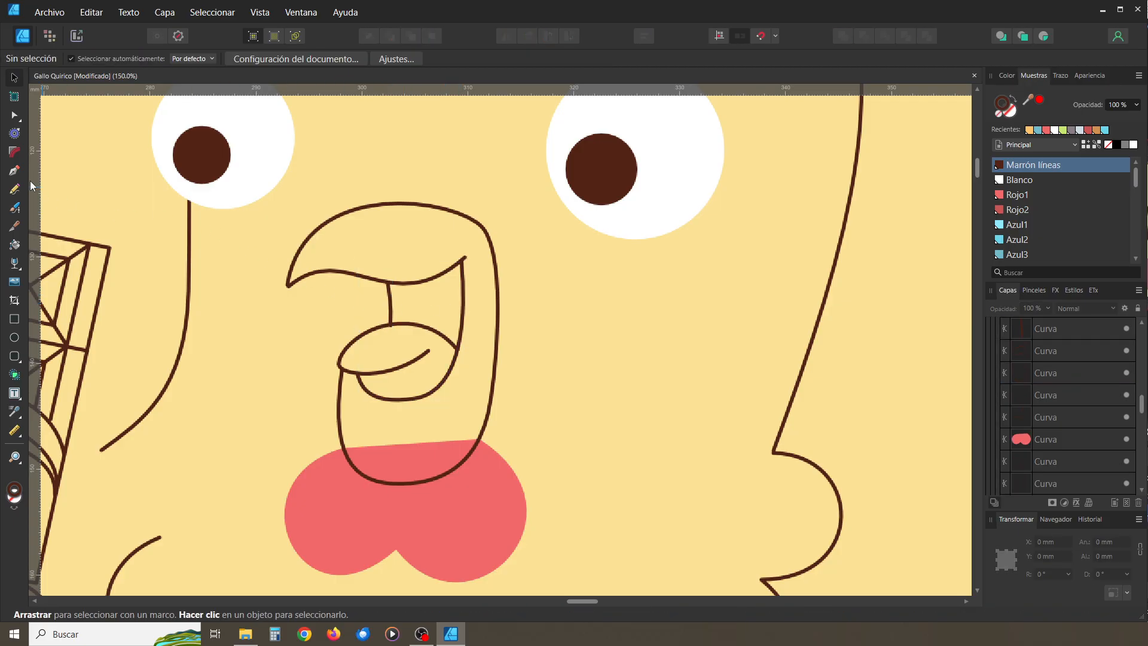
Try drawing a line with the Pen tool over the short vertical curve inside the beak, and remove it
{"action": "left_click", "coordinate": [14, 170]}
{"action": "left_click_drag", "start_coordinate": [382, 268], "coordinate": [389, 287]}
{"action": "left_click_drag", "start_coordinate": [390, 337], "coordinate": [391, 353]}
{"action": "key", "text": "Delete"}
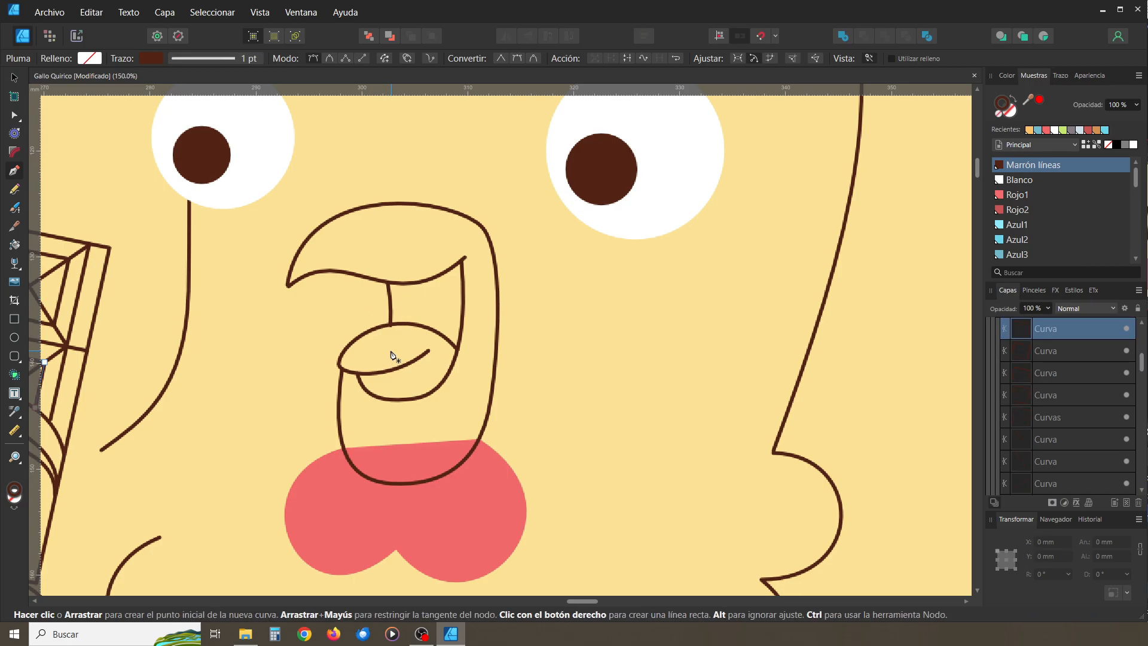
Draw a short curved line beside the beak with the Pen tool, set its stroke width to 1 pt, and deselect it
{"action": "left_click", "coordinate": [1069, 78]}
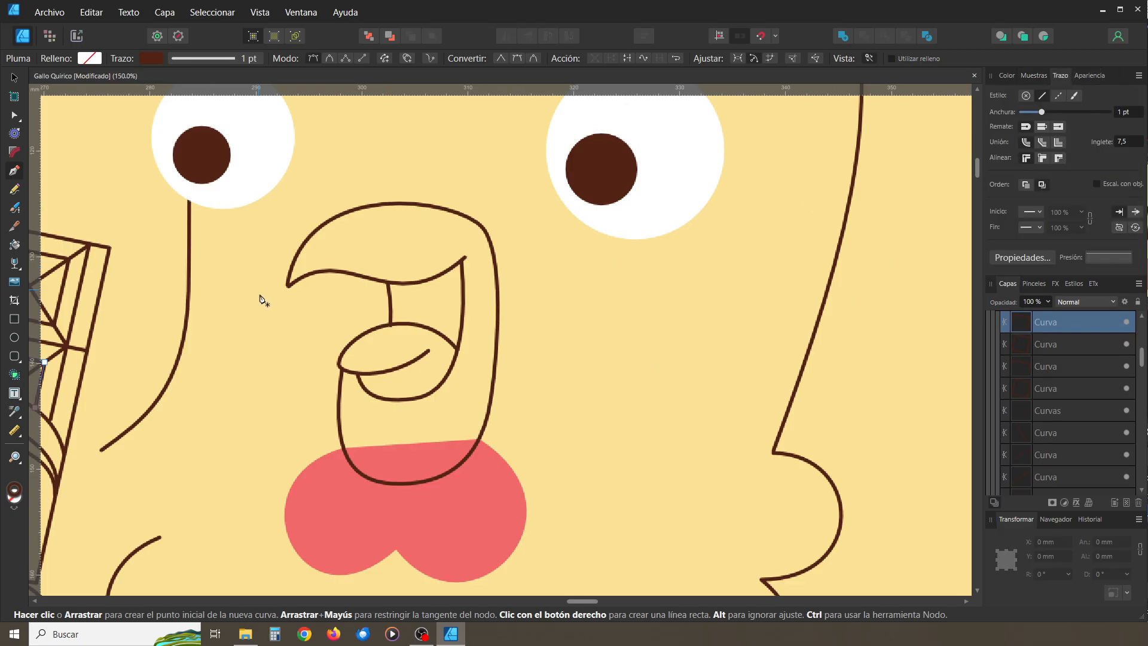
{"action": "left_click_drag", "start_coordinate": [269, 310], "coordinate": [268, 325]}
{"action": "left_click", "coordinate": [292, 371]}
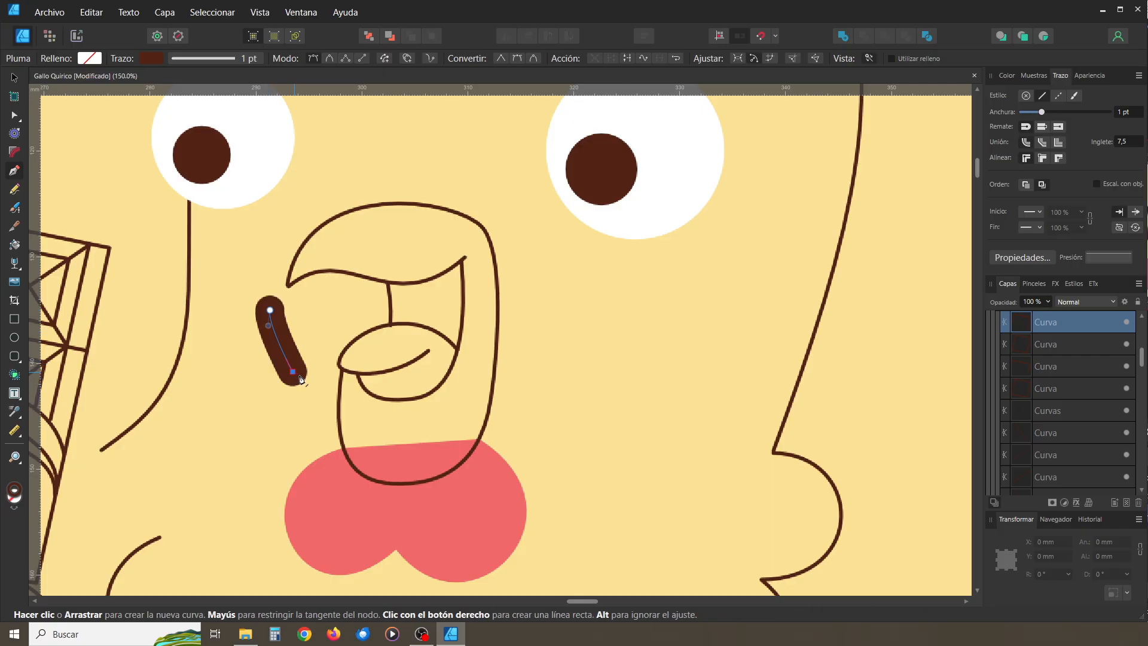
{"action": "mouse_move", "coordinate": [1055, 116]}
{"action": "left_mouse_down"}
{"action": "mouse_move", "coordinate": [1029, 116]}
{"action": "mouse_move", "coordinate": [1042, 115]}
{"action": "left_mouse_up"}
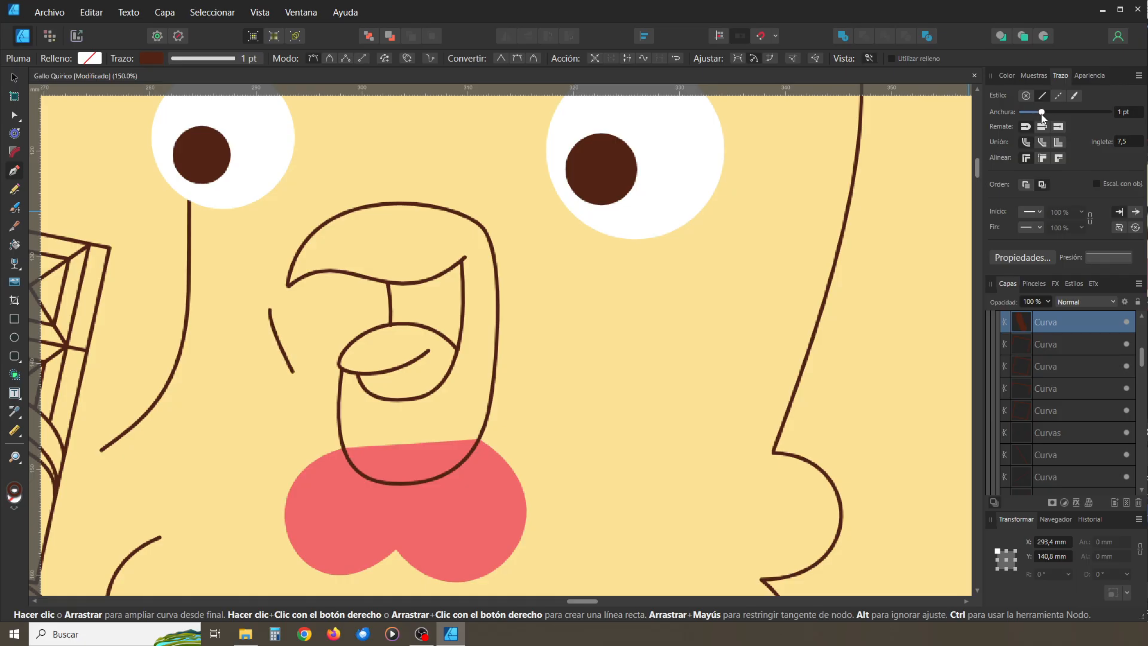
{"action": "left_click", "coordinate": [14, 77]}
{"action": "left_click", "coordinate": [232, 354]}
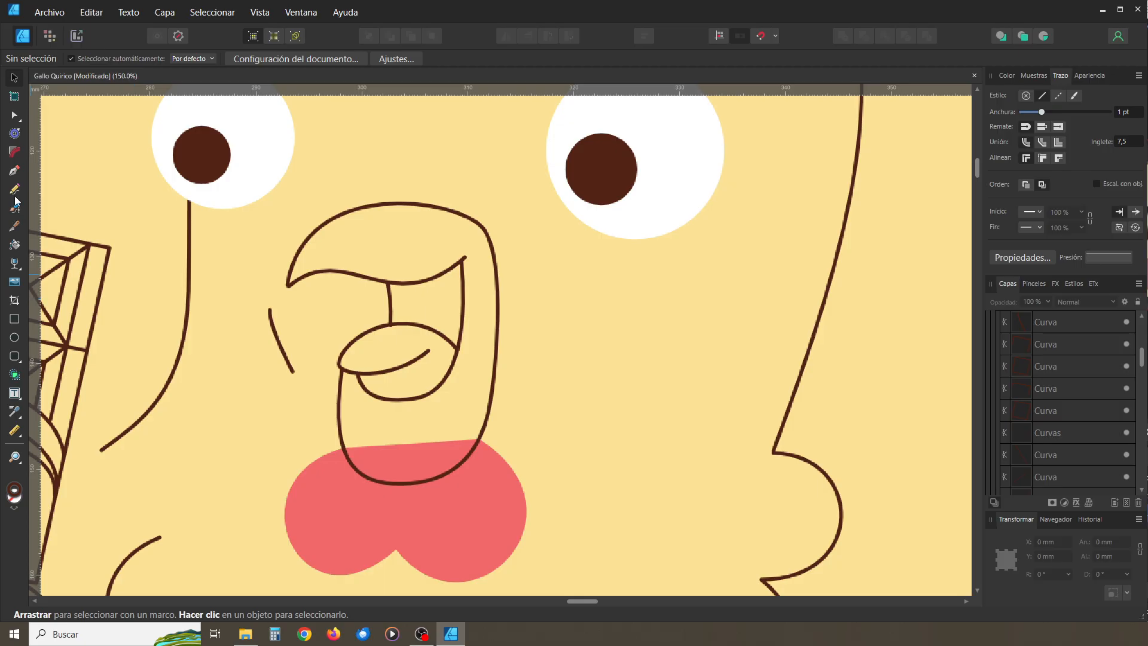
Draw a short straight line next to the practice curve with the Pen tool, and undo both practice lines
{"action": "left_click", "coordinate": [13, 171]}
{"action": "left_click", "coordinate": [227, 356]}
{"action": "left_click", "coordinate": [257, 427]}
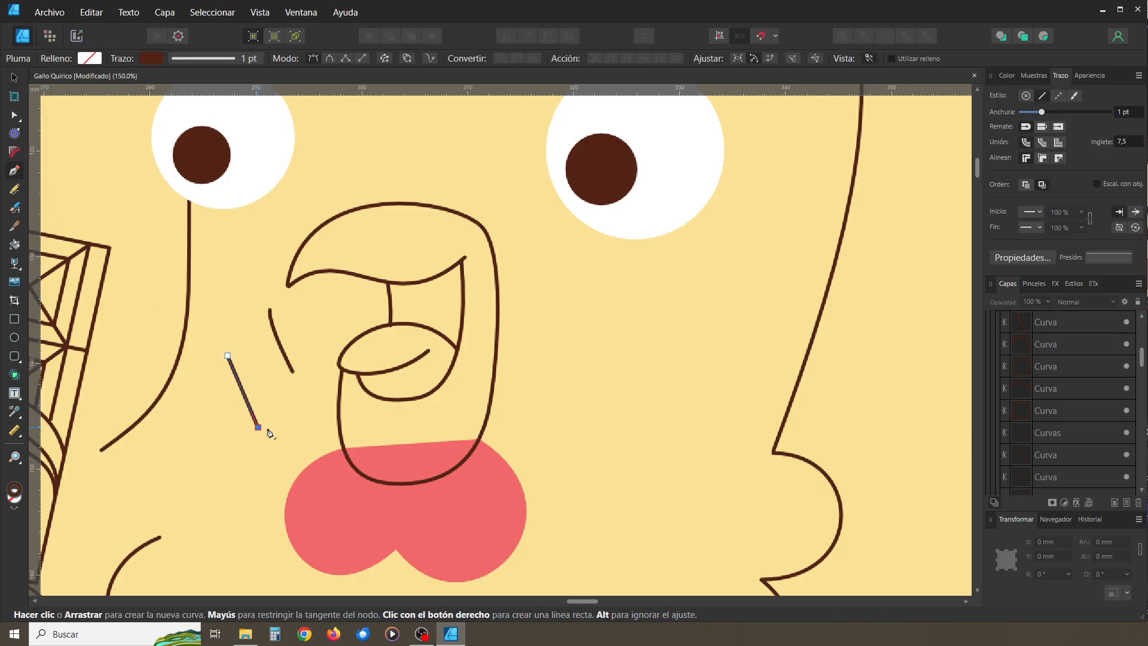
{"action": "key", "text": "ctrl+z"}
{"action": "key", "text": "ctrl+z"}
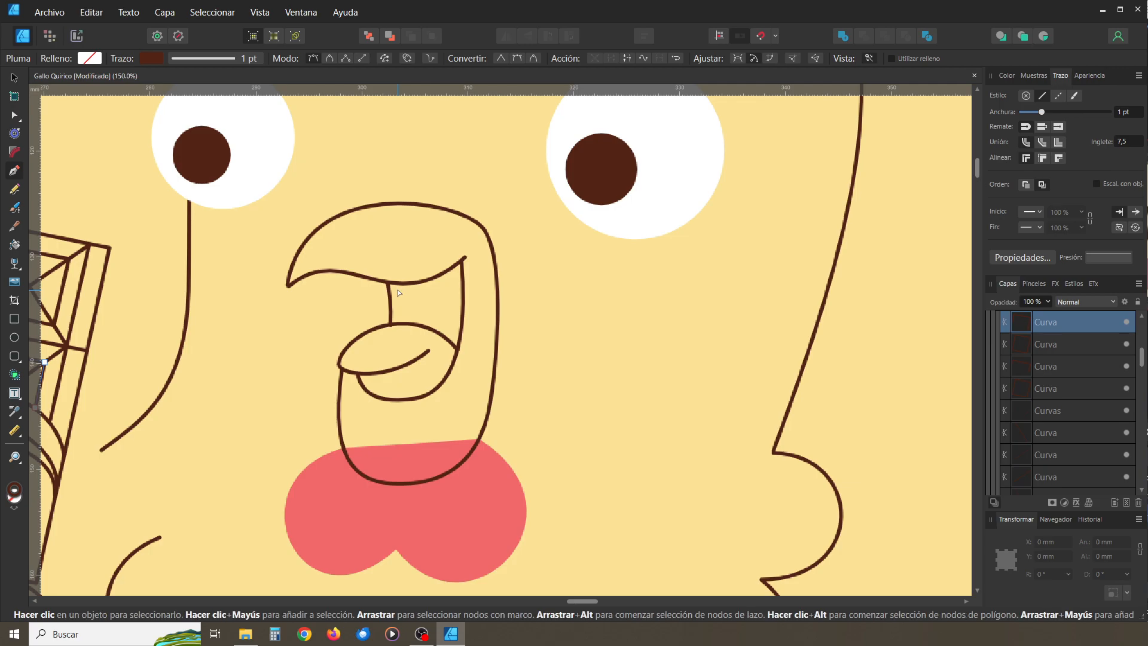
Draw an unfilled circle about 5.6 mm in diameter in the empty area above the chocolate bar, and select it
{"action": "key", "text": "ctrl+minus"}
{"action": "key", "text": "space"}
{"action": "left_click_drag", "start_coordinate": [457, 310], "coordinate": [484, 352]}
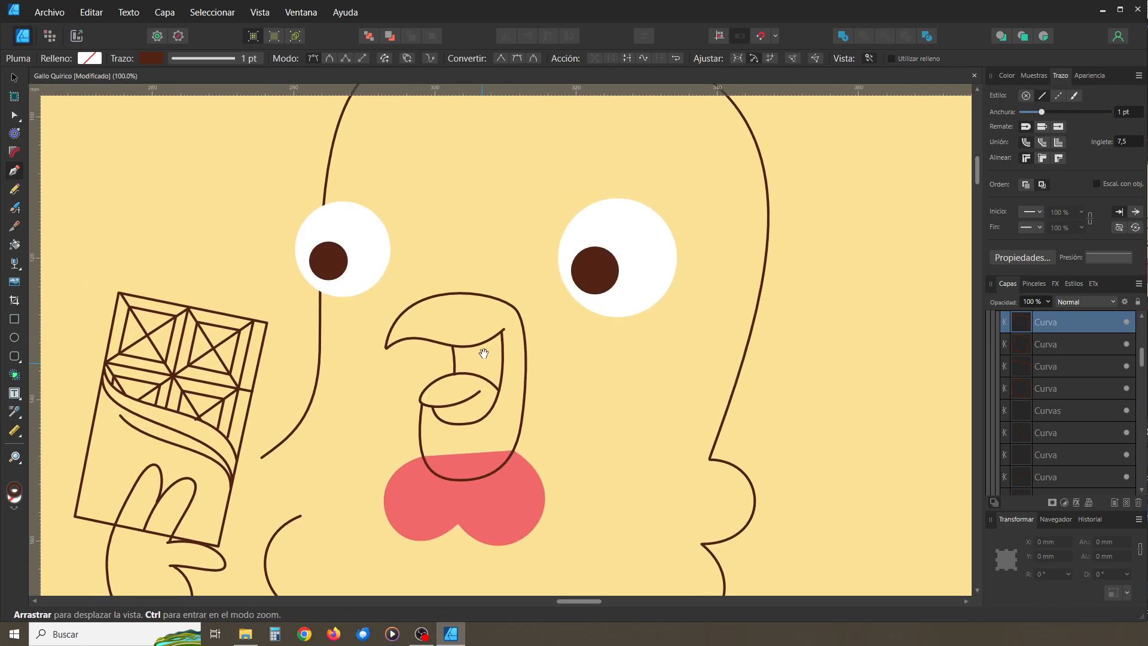
{"action": "left_click", "coordinate": [12, 83]}
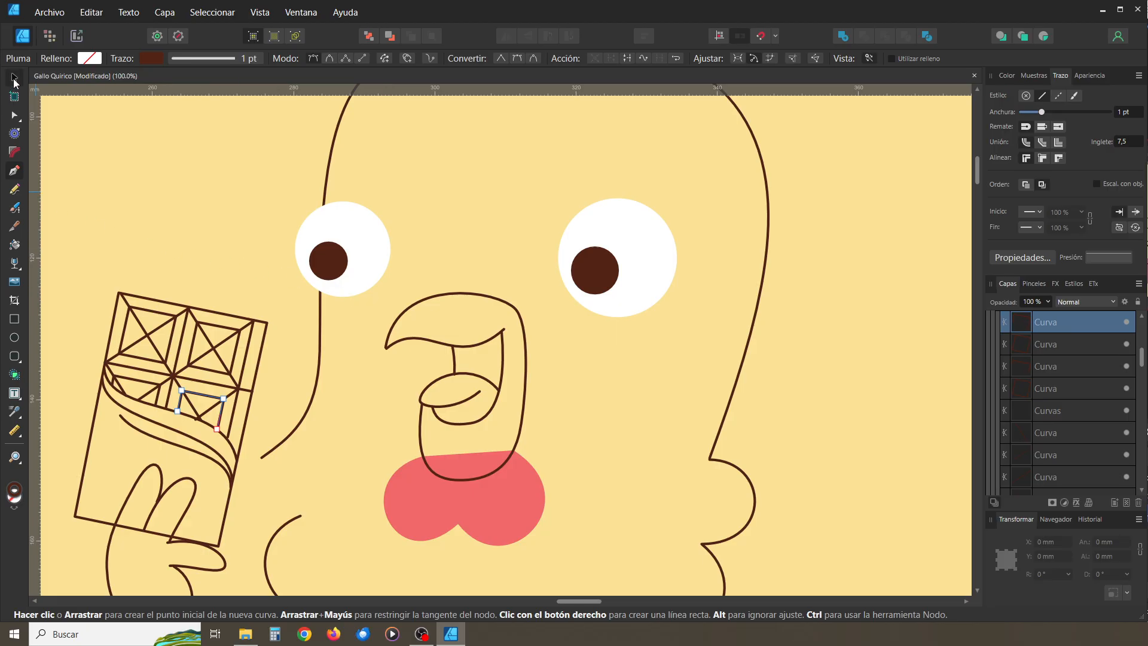
{"action": "left_click", "coordinate": [150, 217]}
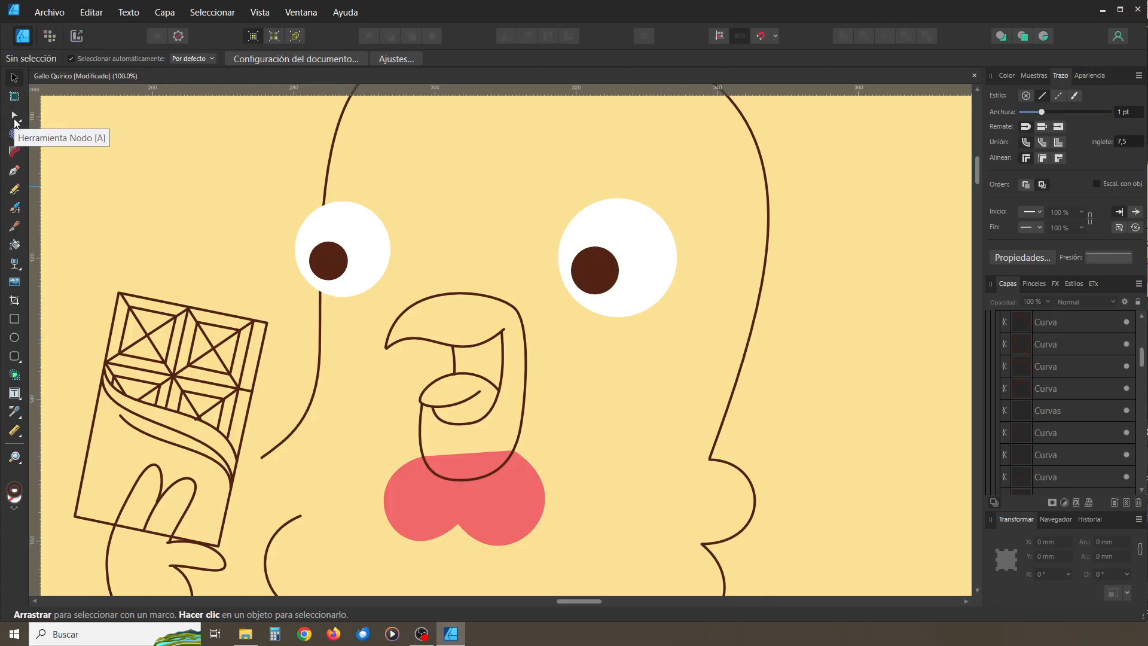
{"action": "left_click", "coordinate": [14, 337]}
{"action": "left_click_drag", "start_coordinate": [144, 156], "coordinate": [184, 192]}
{"action": "key", "text": "v"}
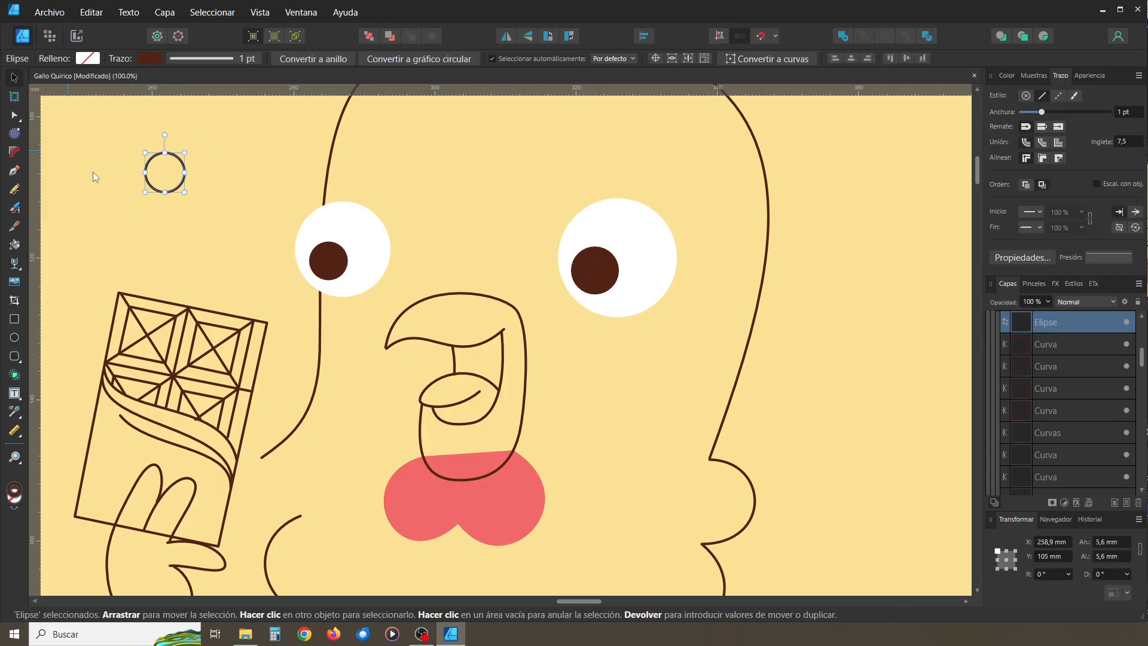
{"action": "left_click", "coordinate": [82, 167]}
{"action": "left_click", "coordinate": [150, 186]}
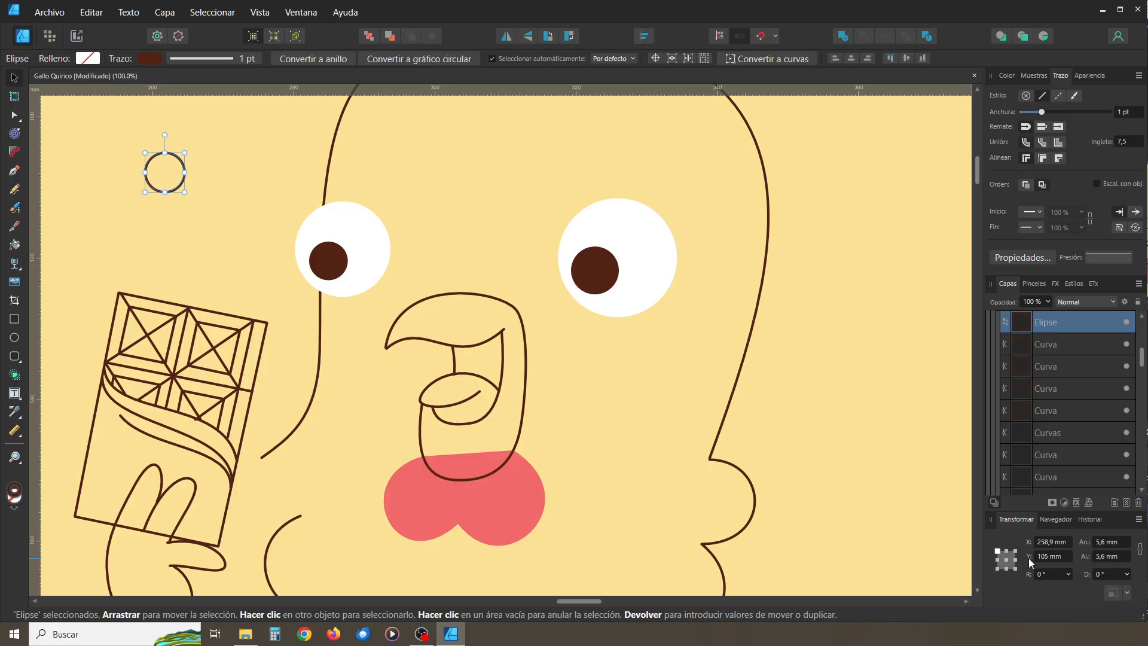
Change the circle's X position, stepping it back and forth in 10 mm increments and ending at 300 mm
{"action": "left_click", "coordinate": [1057, 542]}
{"action": "type", "text": "320"}
{"action": "key", "text": "Return"}
{"action": "key", "text": "Down"}
{"action": "key", "text": "Down"}
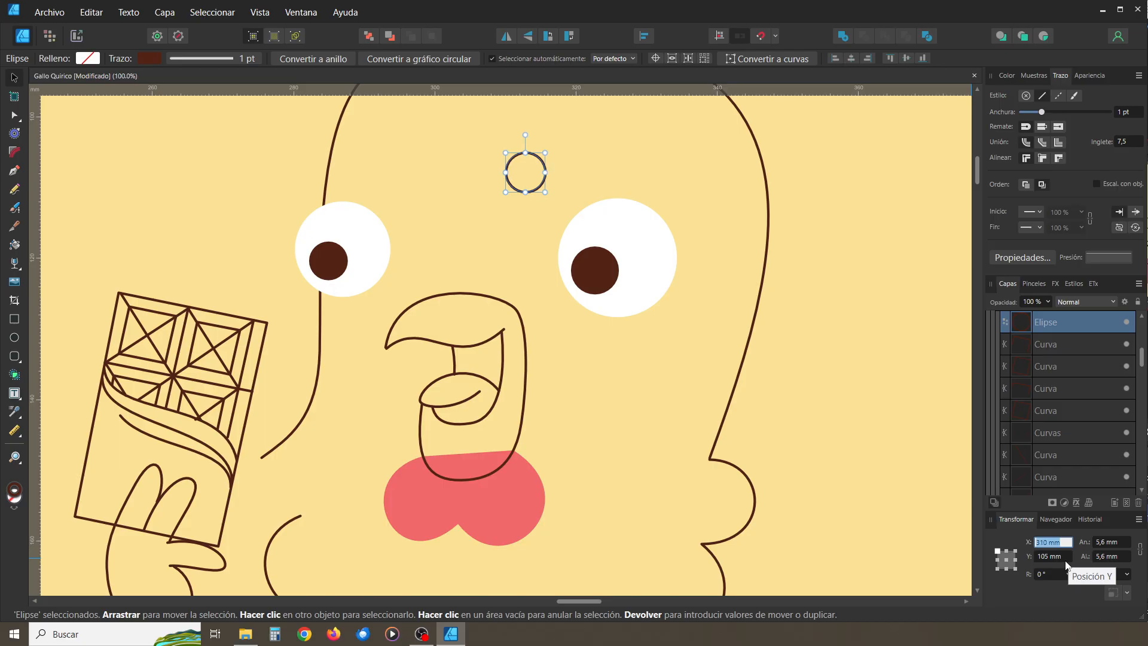
{"action": "key", "text": "Up"}
{"action": "key", "text": "Up"}
{"action": "key", "text": "Up"}
{"action": "key", "text": "Up"}
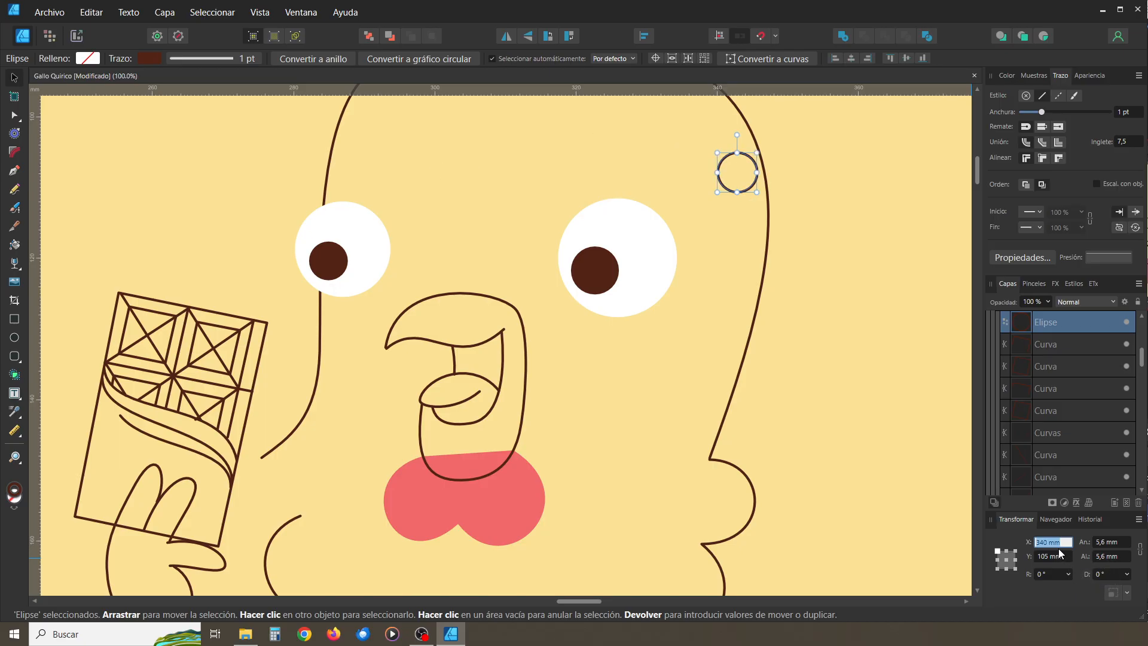
{"action": "key", "text": "Up"}
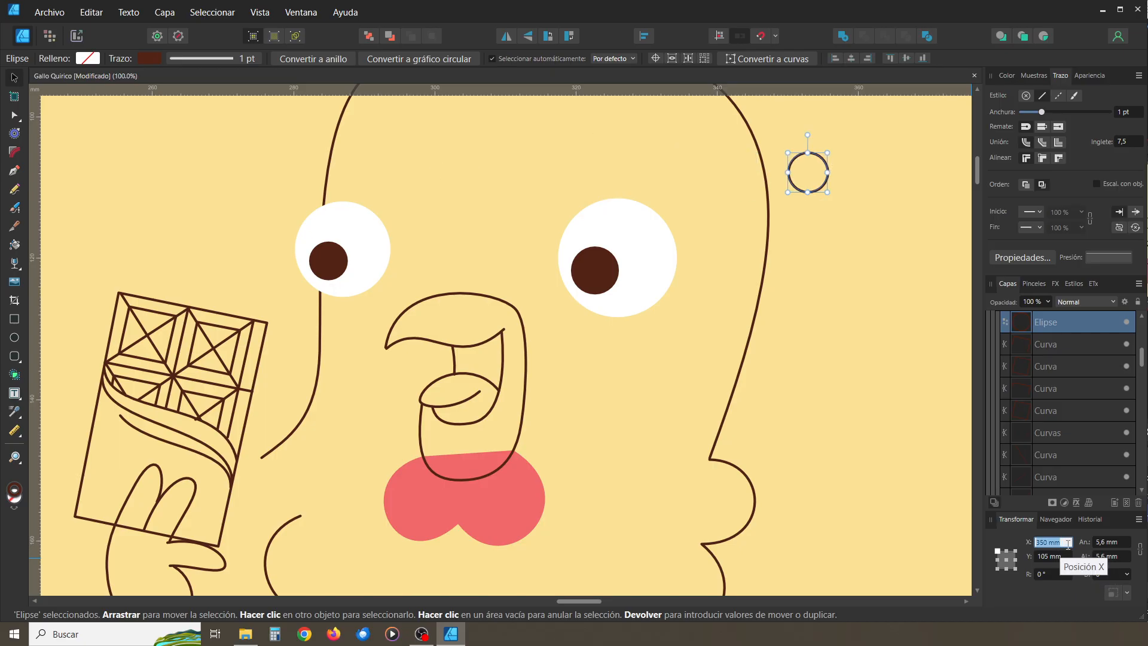
{"action": "key", "text": "Down"}
{"action": "key", "text": "Down"}
{"action": "key", "text": "Down"}
{"action": "key", "text": "Down"}
{"action": "key", "text": "Down"}
{"action": "key", "text": "Down"}
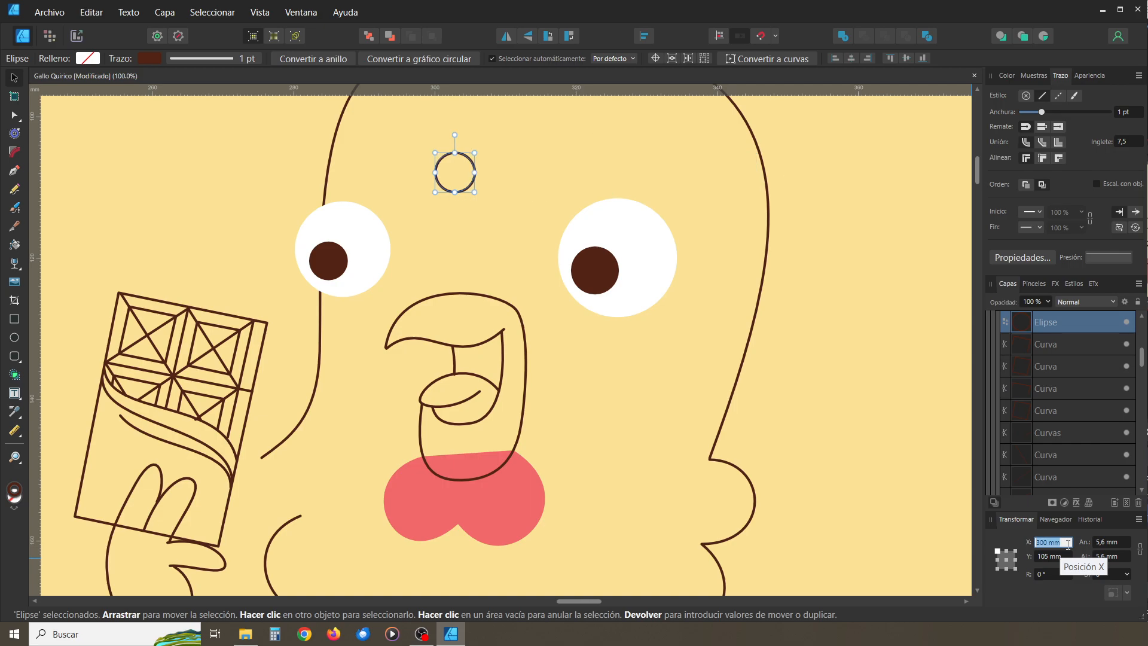
Step the circle's Y position to 150 mm in increments and back, returning the circle to the rooster's forehead
{"action": "left_click", "coordinate": [1067, 556]}
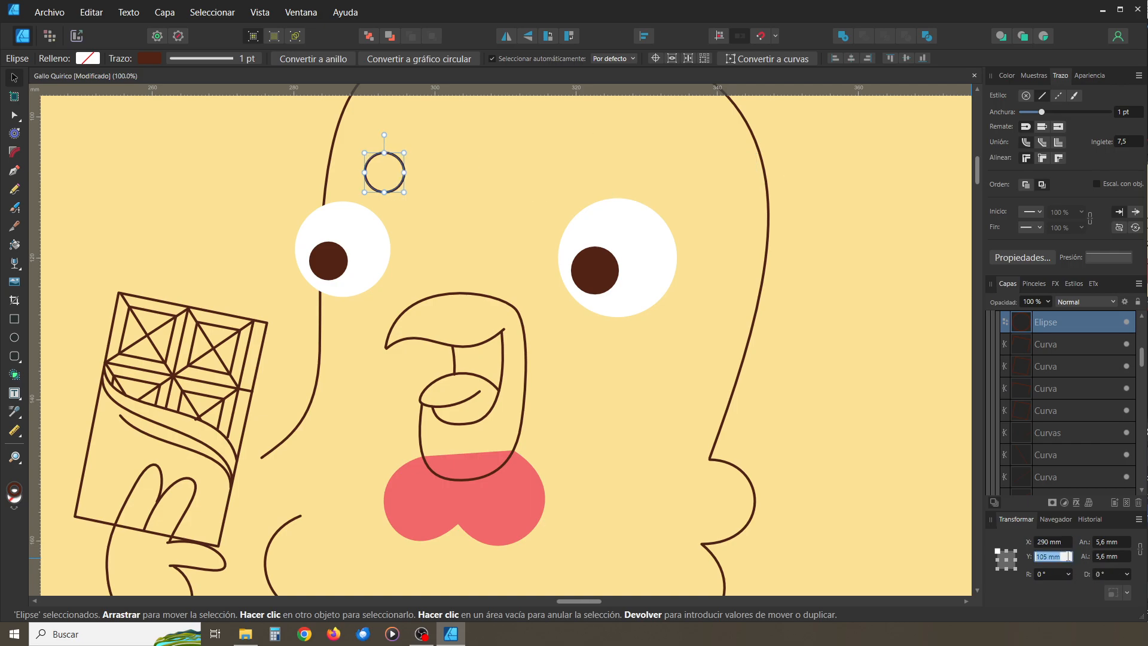
{"action": "key", "text": "Up"}
{"action": "key", "text": "Up"}
{"action": "key", "text": "Up"}
{"action": "key", "text": "Up"}
{"action": "key", "text": "Up"}
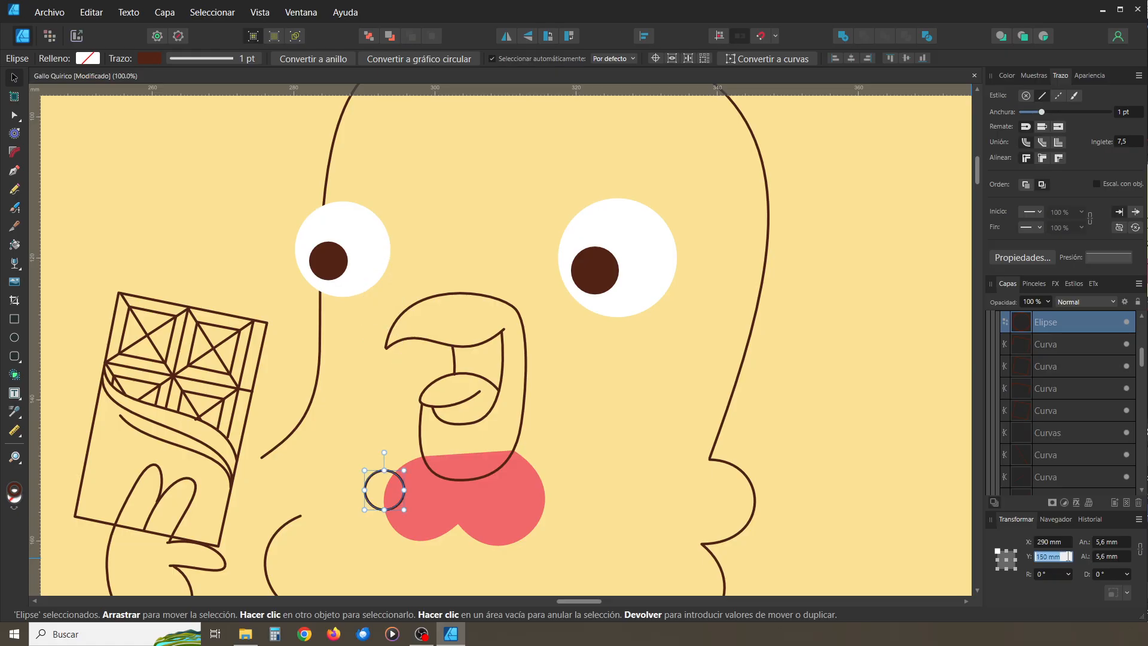
{"action": "key", "text": "Down"}
{"action": "key", "text": "Down"}
{"action": "key", "text": "Down"}
{"action": "key", "text": "Down"}
{"action": "key", "text": "Down"}
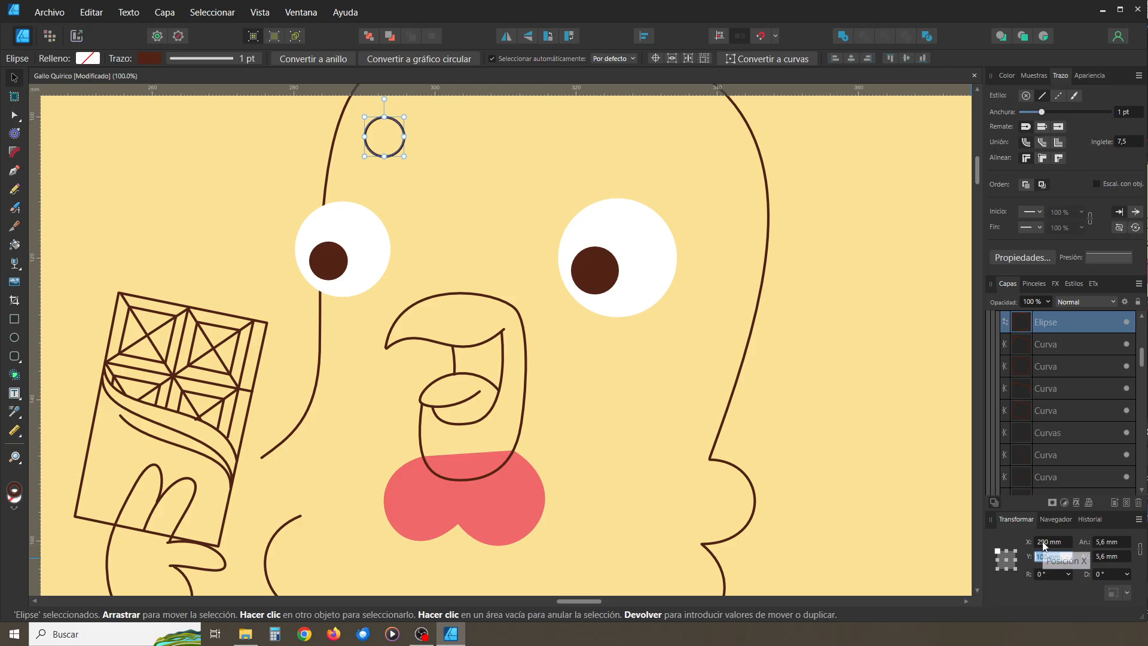
Deselect the circle and examine the spread's upper corner against the ruler origin before returning to the rooster
{"action": "left_click", "coordinate": [485, 277]}
{"action": "key", "text": "ctrl+minus"}
{"action": "key", "text": "ctrl+minus"}
{"action": "key", "text": "space"}
{"action": "left_click_drag", "start_coordinate": [440, 283], "coordinate": [519, 553]}
{"action": "left_click_drag", "start_coordinate": [460, 426], "coordinate": [802, 492]}
{"action": "left_click_drag", "start_coordinate": [468, 379], "coordinate": [918, 427]}
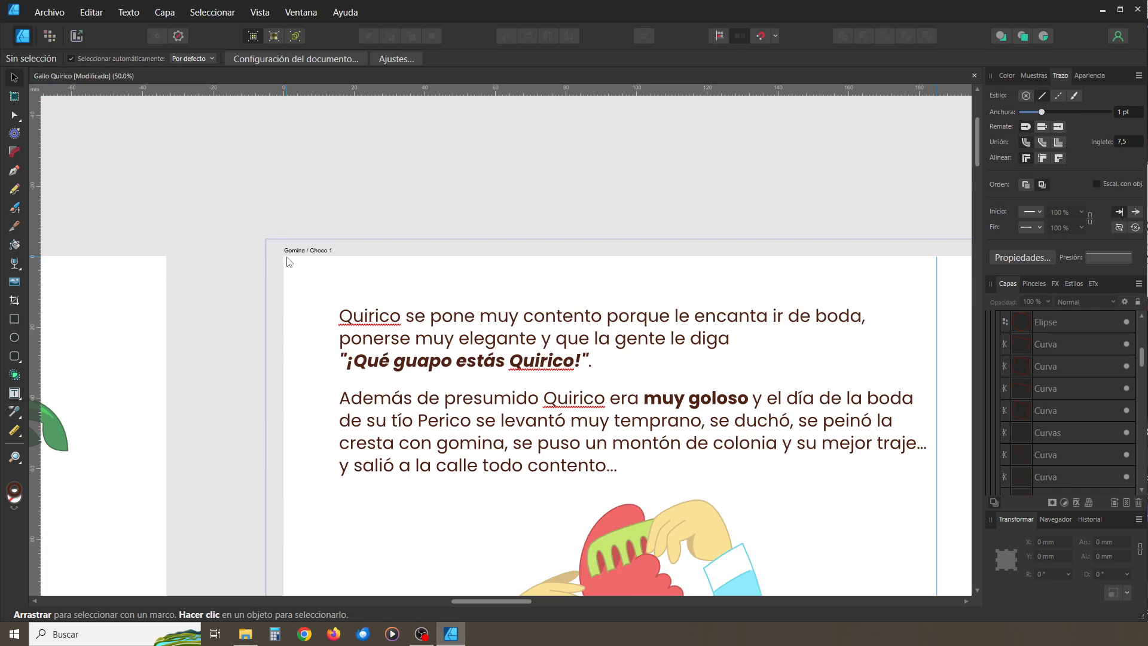
{"action": "key", "text": "space"}
{"action": "left_click_drag", "start_coordinate": [849, 449], "coordinate": [422, 288]}
{"action": "left_click_drag", "start_coordinate": [751, 458], "coordinate": [572, 321]}
{"action": "left_click_drag", "start_coordinate": [712, 359], "coordinate": [654, 450]}
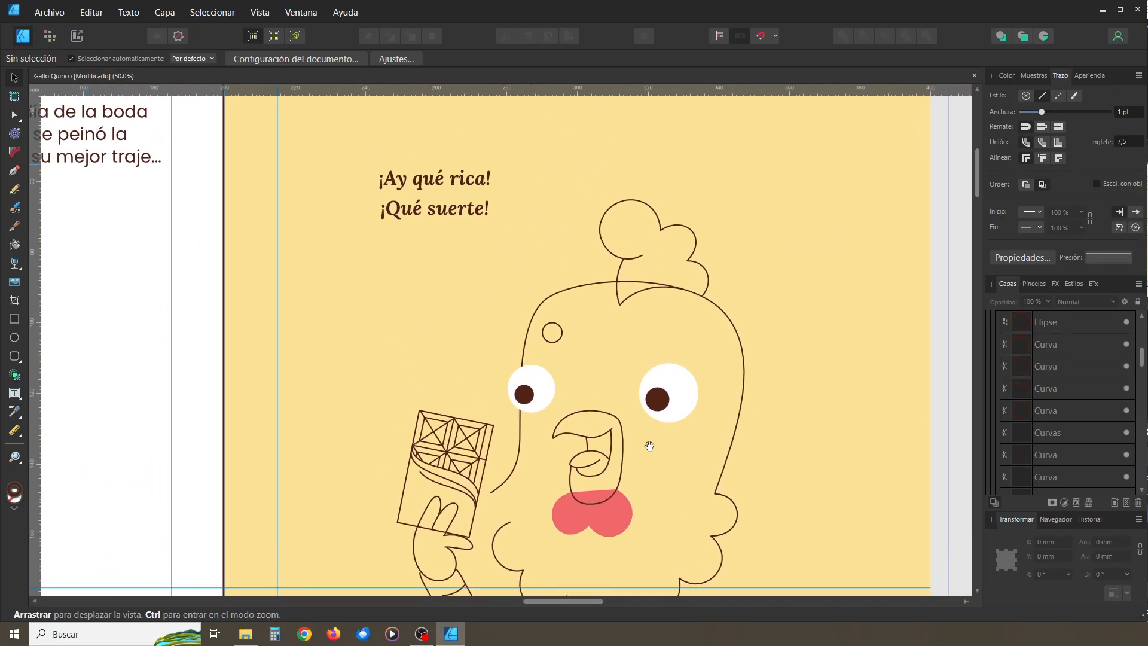
Move the test circle to the empty area below the speech text and enlarge it to about 17.3 mm in diameter
{"action": "left_click_drag", "start_coordinate": [559, 342], "coordinate": [370, 303]}
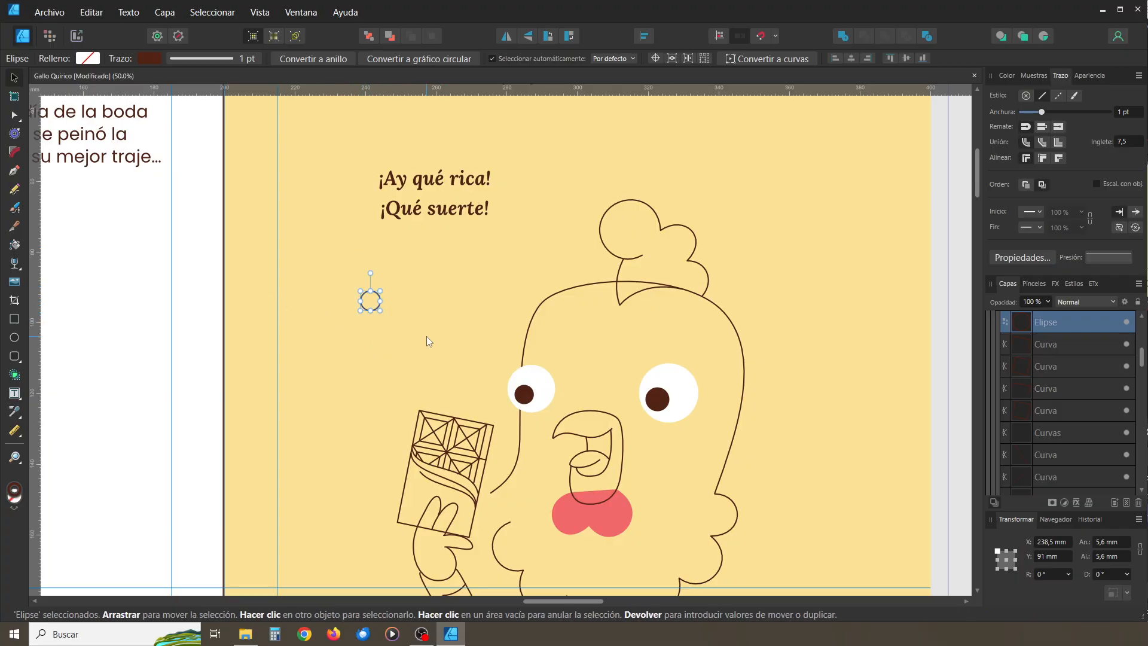
{"action": "key", "text": "ctrl+minus"}
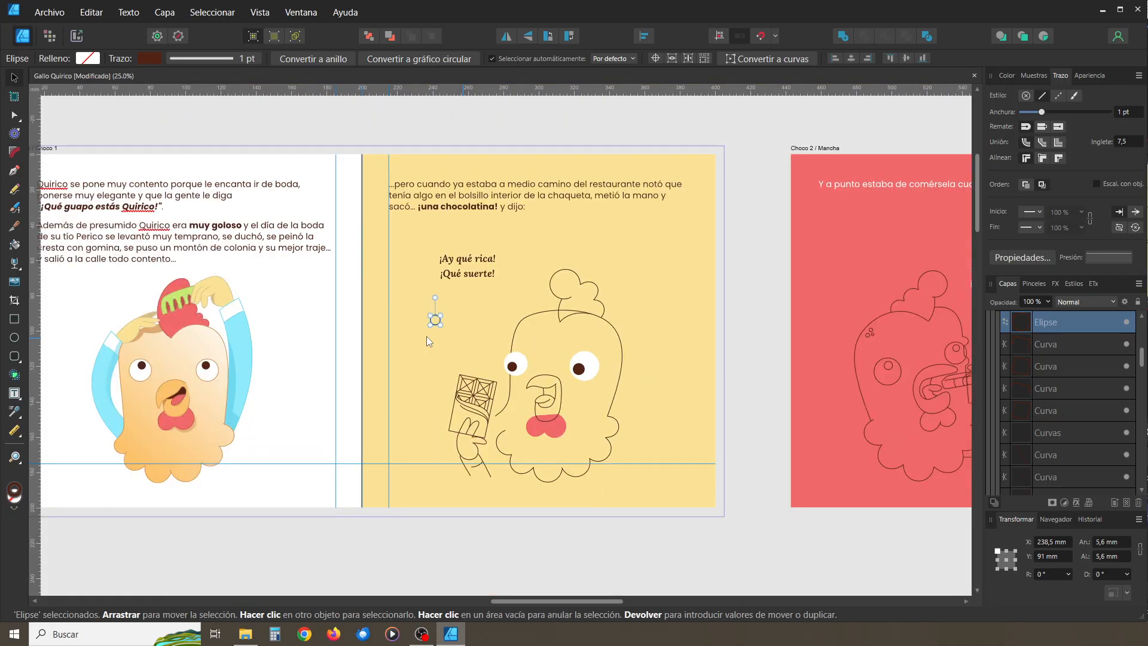
{"action": "key", "text": "ctrl+plus"}
{"action": "key", "text": "ctrl+plus"}
{"action": "left_click_drag", "start_coordinate": [419, 329], "coordinate": [510, 433]}
{"action": "left_click", "coordinate": [434, 388]}
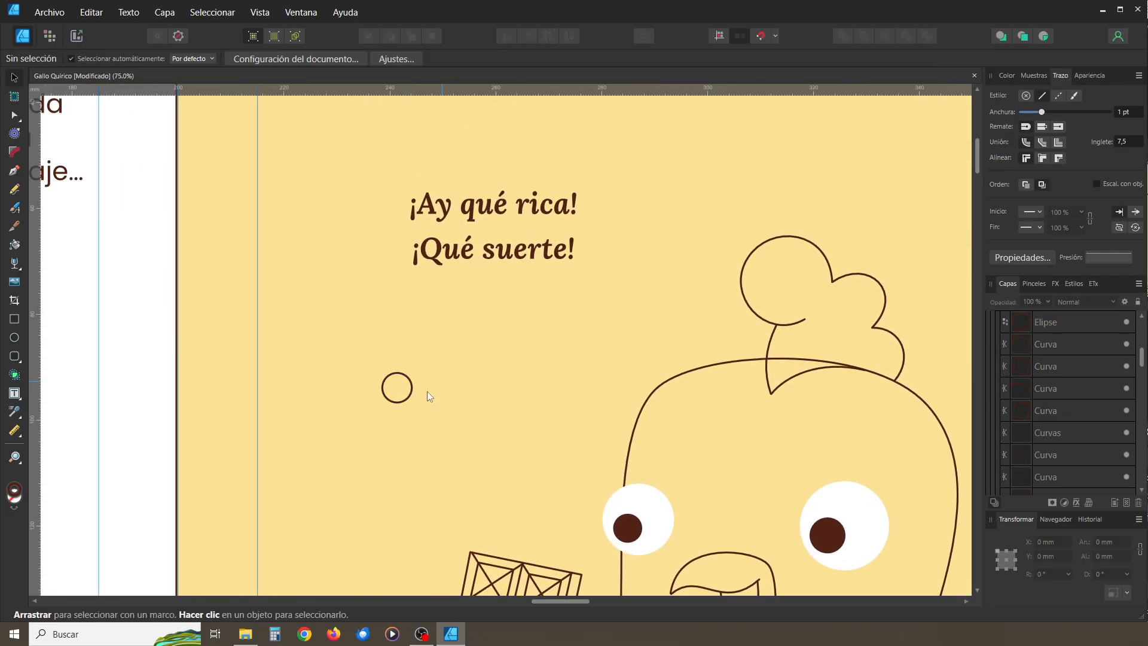
{"action": "left_click", "coordinate": [400, 404]}
{"action": "left_click_drag", "start_coordinate": [413, 404], "coordinate": [476, 465]}
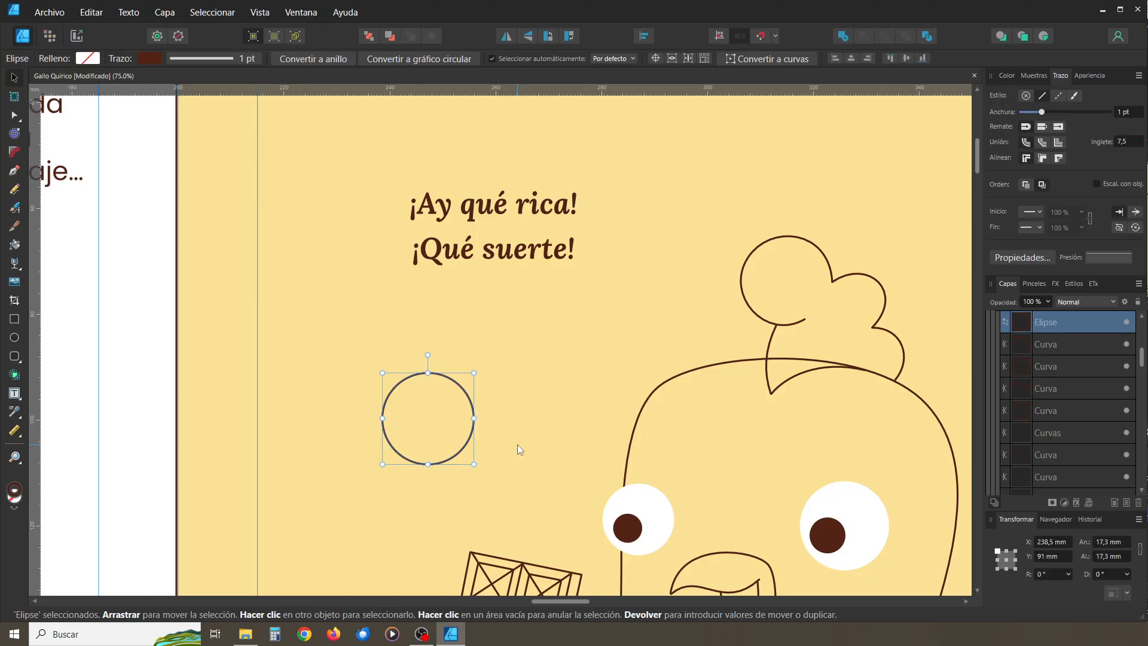
Duplicate the circle up and to the right, overlapping the original, and swap the copy's fill and stroke colours
{"action": "left_click", "coordinate": [481, 401]}
{"action": "left_click", "coordinate": [458, 388]}
{"action": "left_click_drag", "start_coordinate": [469, 404], "coordinate": [488, 383]}
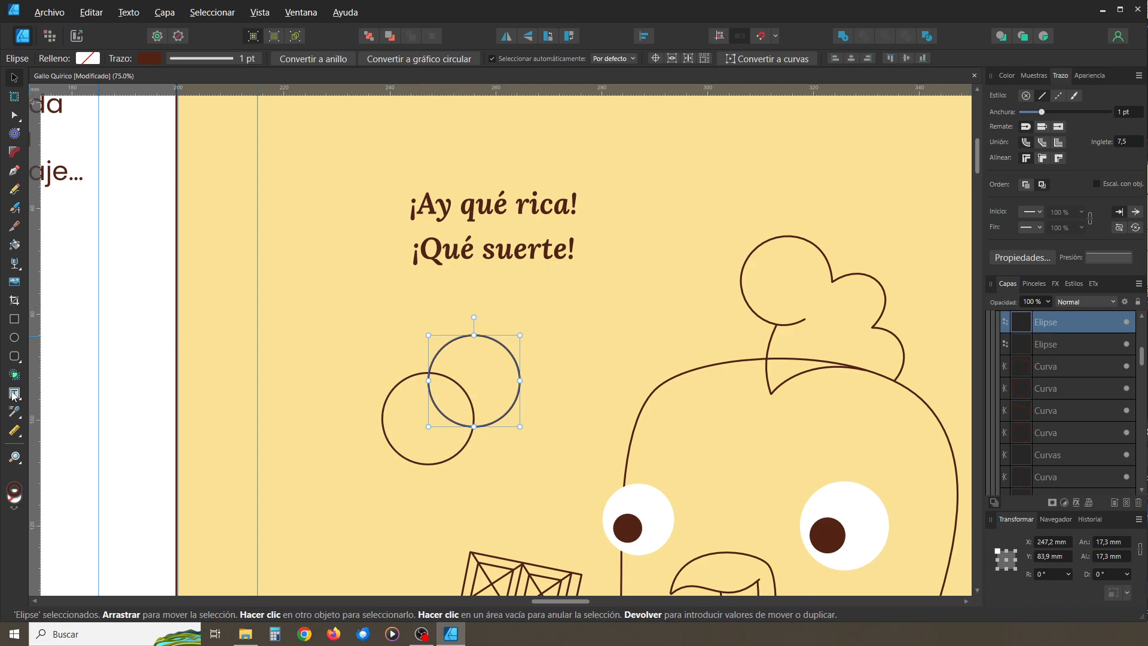
{"action": "left_click", "coordinate": [17, 508]}
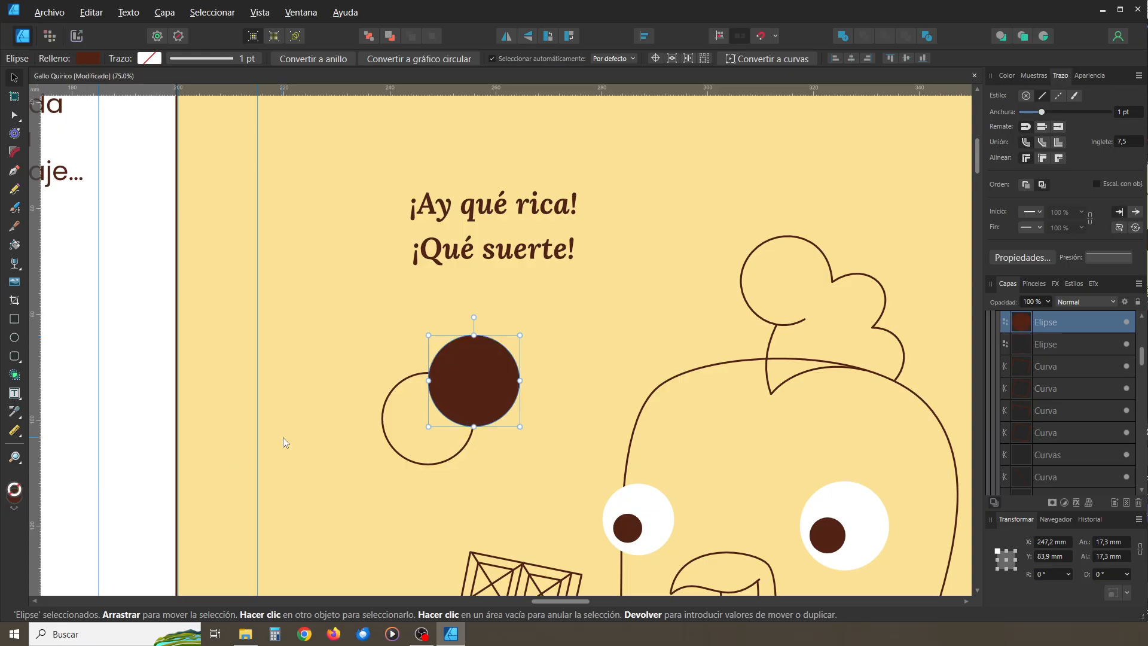
Fill the original circle with the light orange recent colour and shift the brown circle slightly closer over it
{"action": "left_click", "coordinate": [392, 451]}
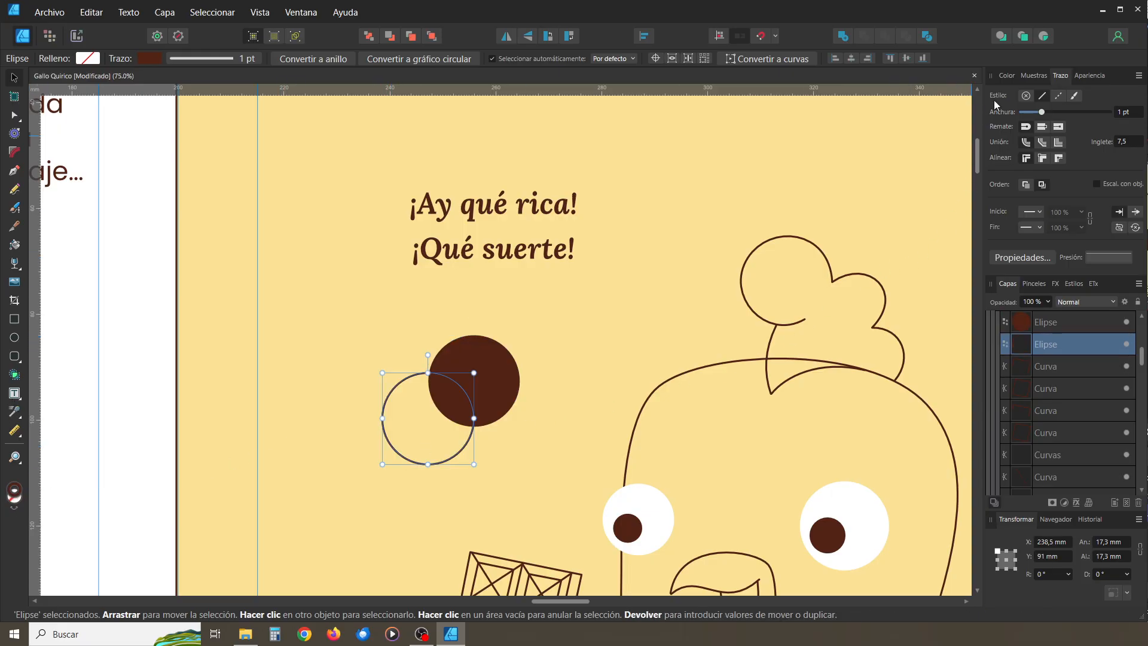
{"action": "left_click", "coordinate": [1028, 77]}
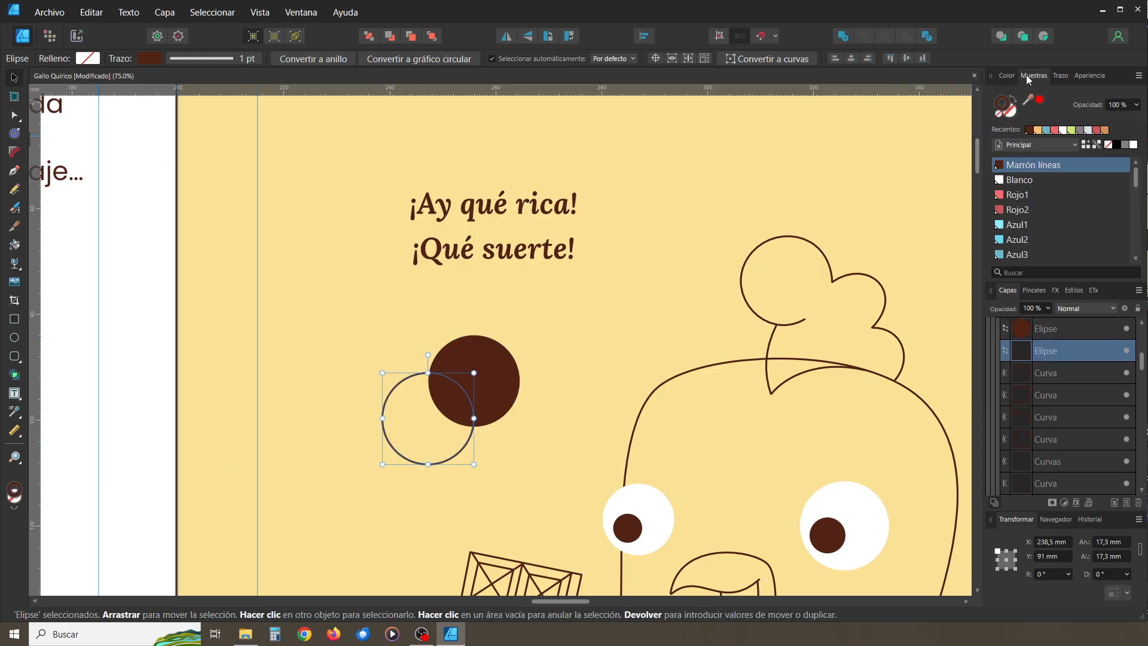
{"action": "left_click", "coordinate": [1042, 130]}
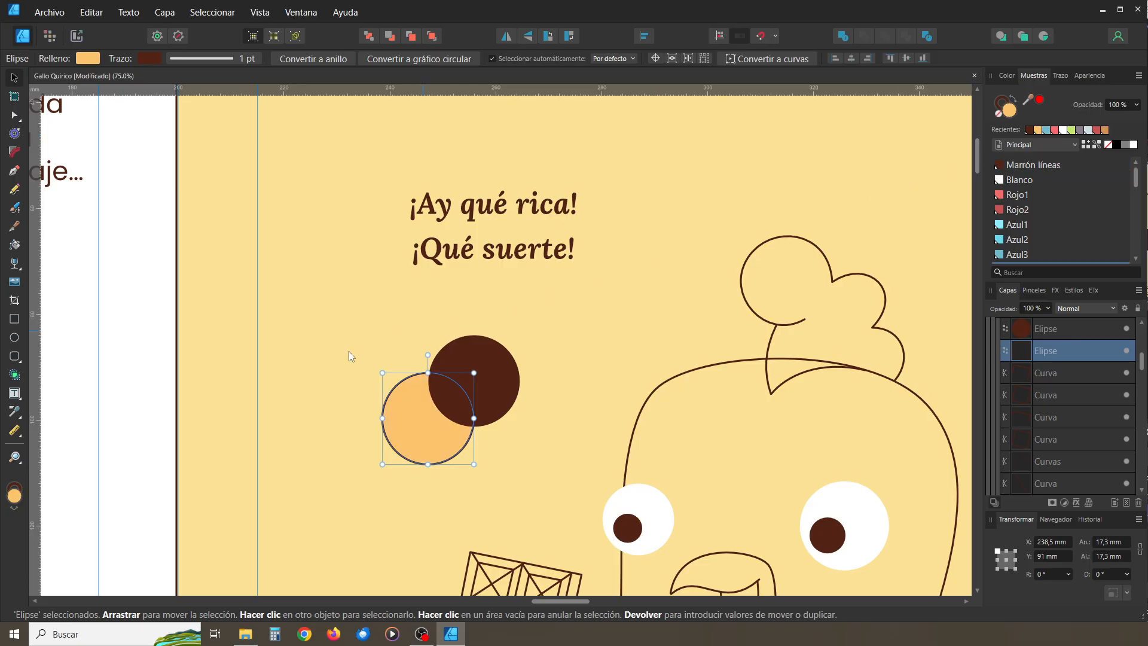
{"action": "left_click", "coordinate": [360, 348]}
{"action": "mouse_move", "coordinate": [495, 386]}
{"action": "left_mouse_down"}
{"action": "mouse_move", "coordinate": [489, 403]}
{"action": "mouse_move", "coordinate": [486, 377]}
{"action": "mouse_move", "coordinate": [477, 380]}
{"action": "left_mouse_up"}
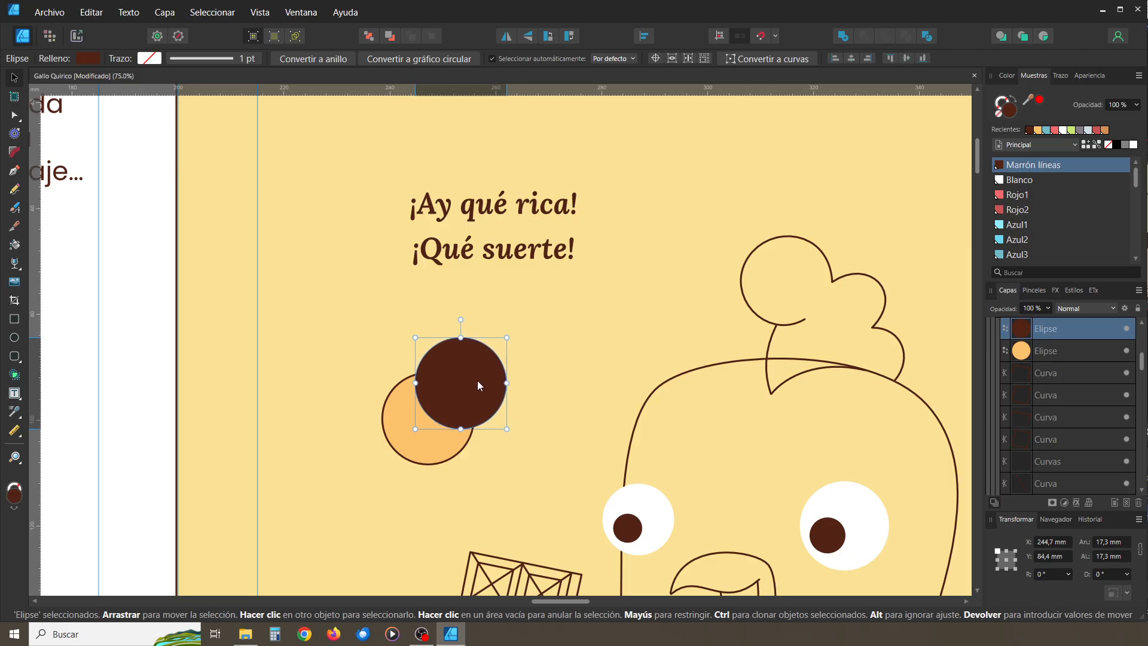
Reorder the brown circle's layer beneath the orange one, and return it to the top of the Relleno sublayer
{"action": "left_click", "coordinate": [428, 450]}
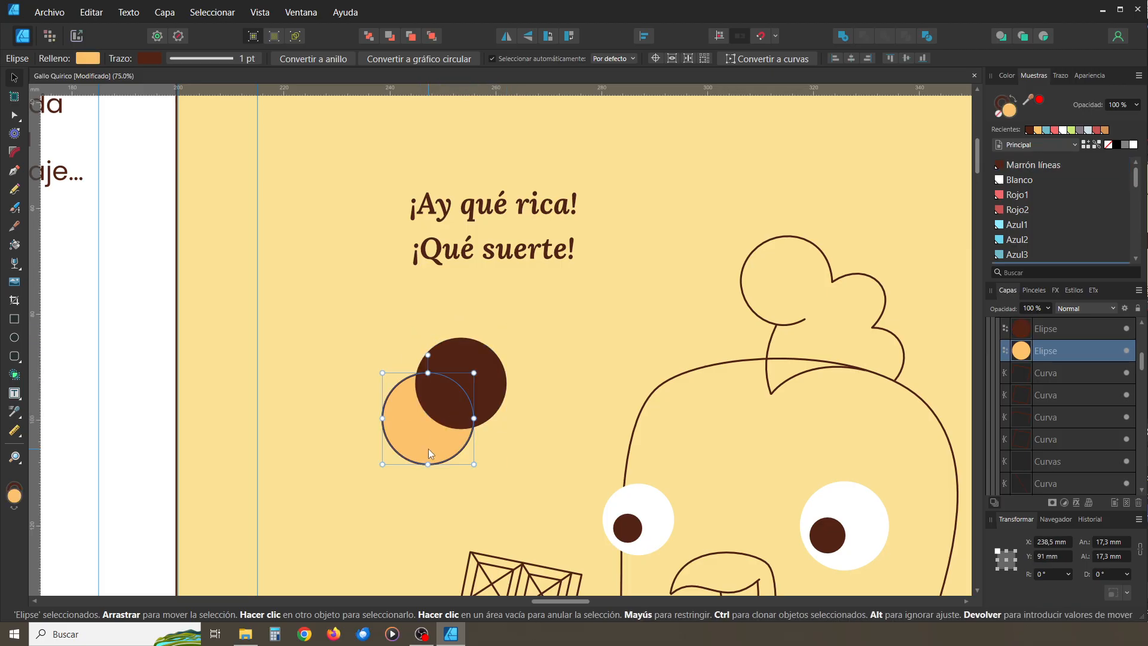
{"action": "left_click", "coordinate": [483, 373]}
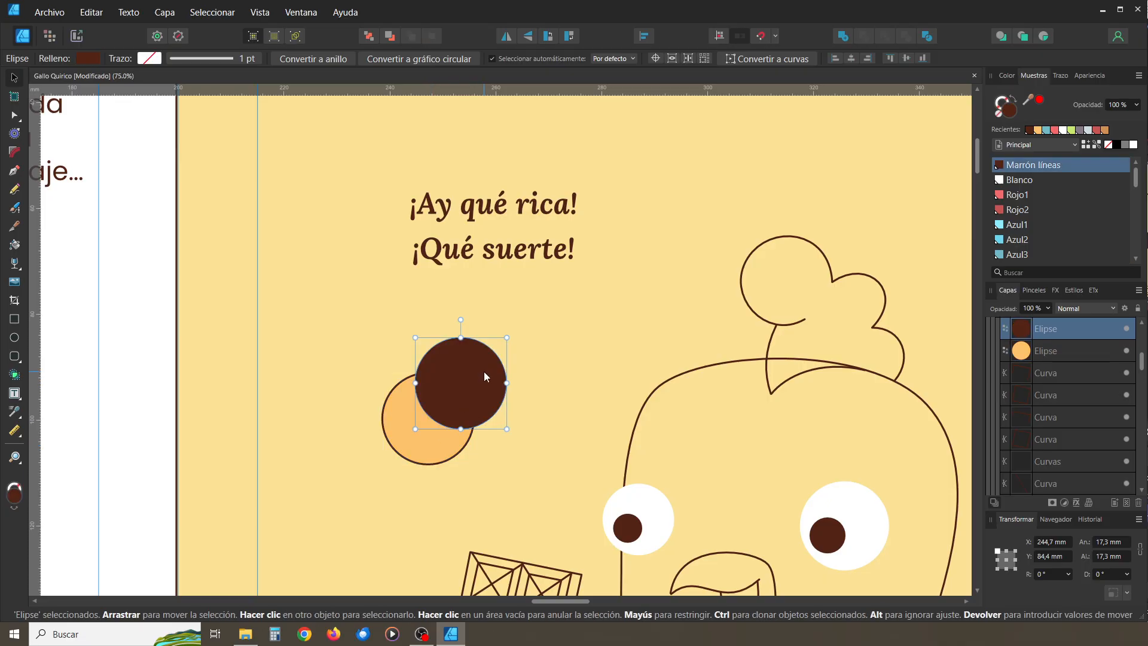
{"action": "left_click", "coordinate": [397, 428]}
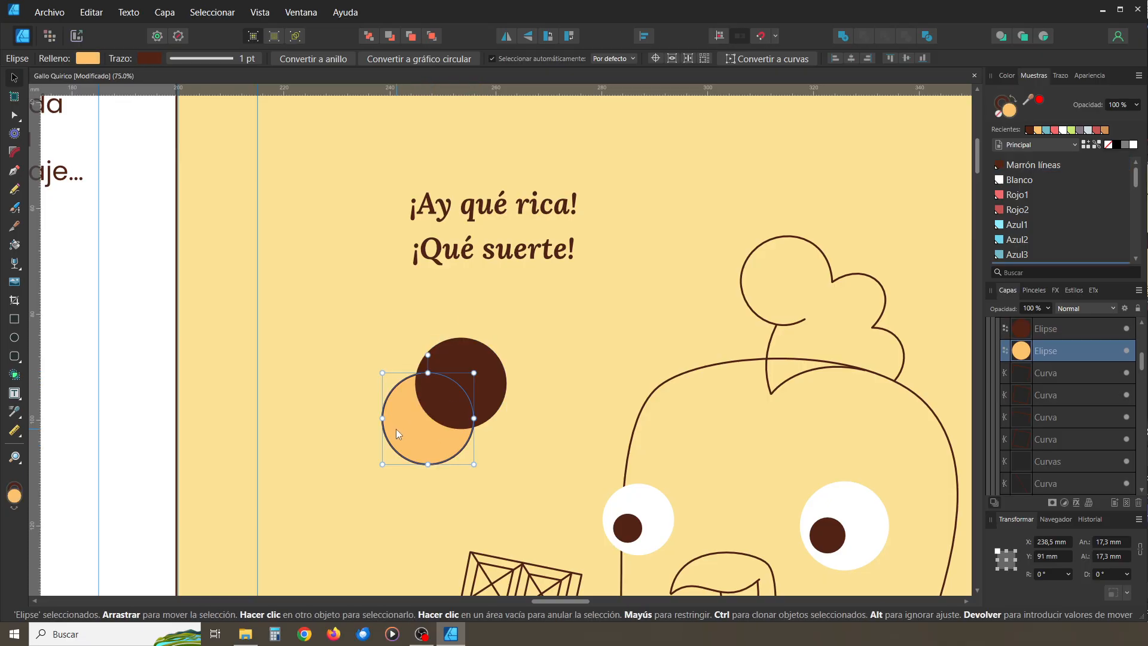
{"action": "left_click", "coordinate": [485, 385]}
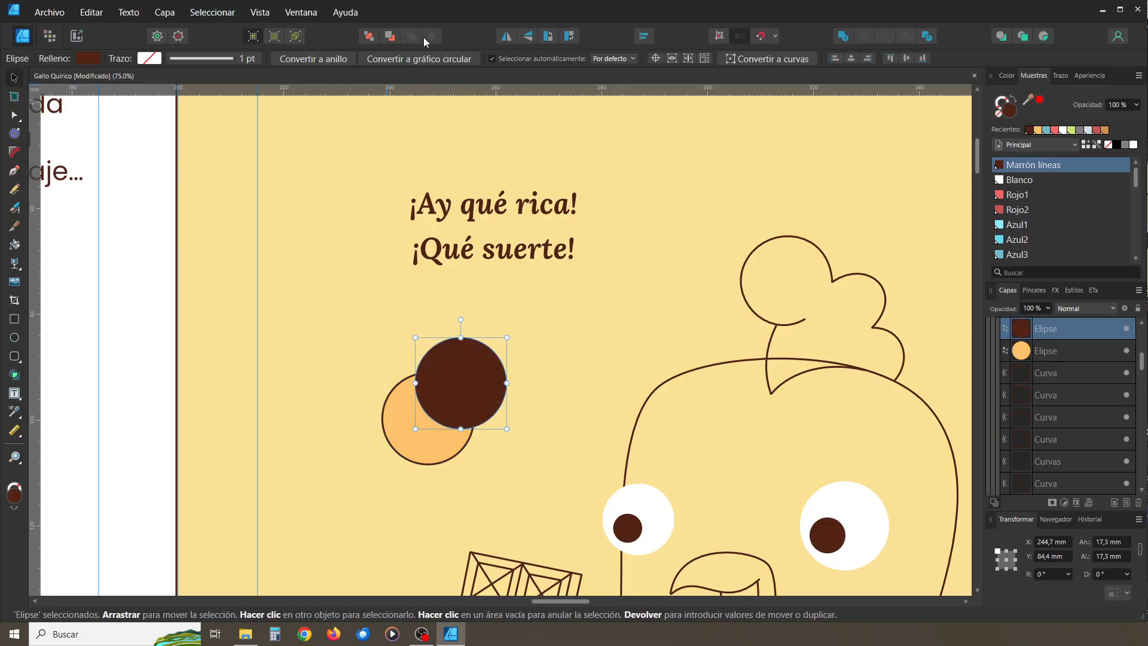
{"action": "left_click_drag", "start_coordinate": [1044, 331], "coordinate": [1046, 362]}
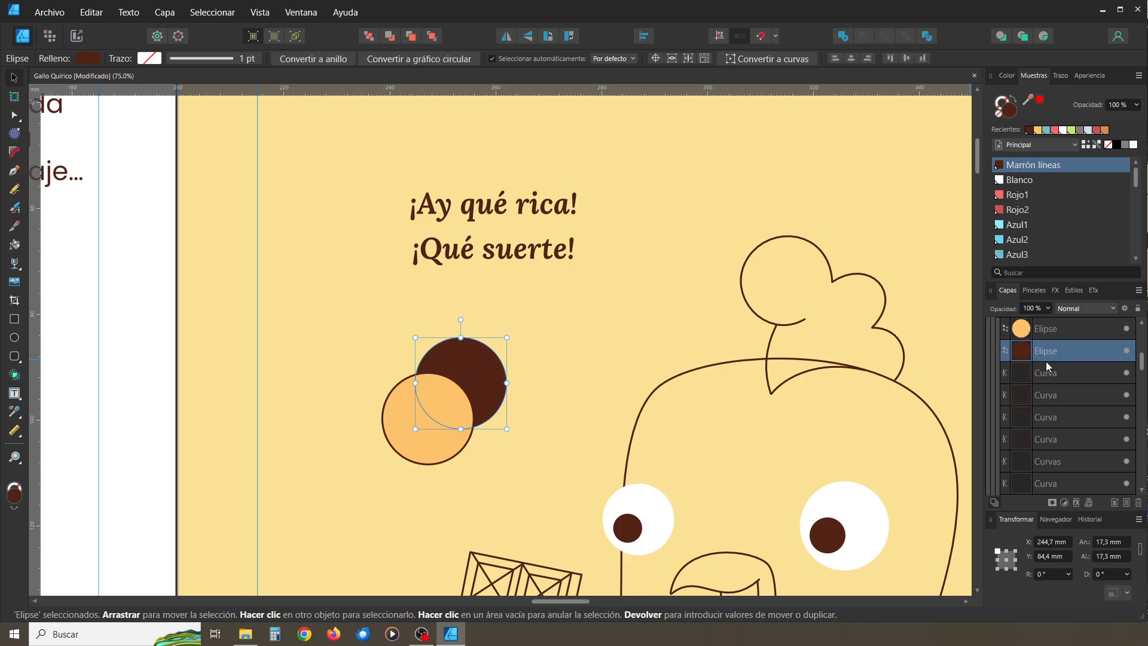
{"action": "scroll", "coordinate": [1048, 358], "scroll_direction": "up", "scroll_amount": 3}
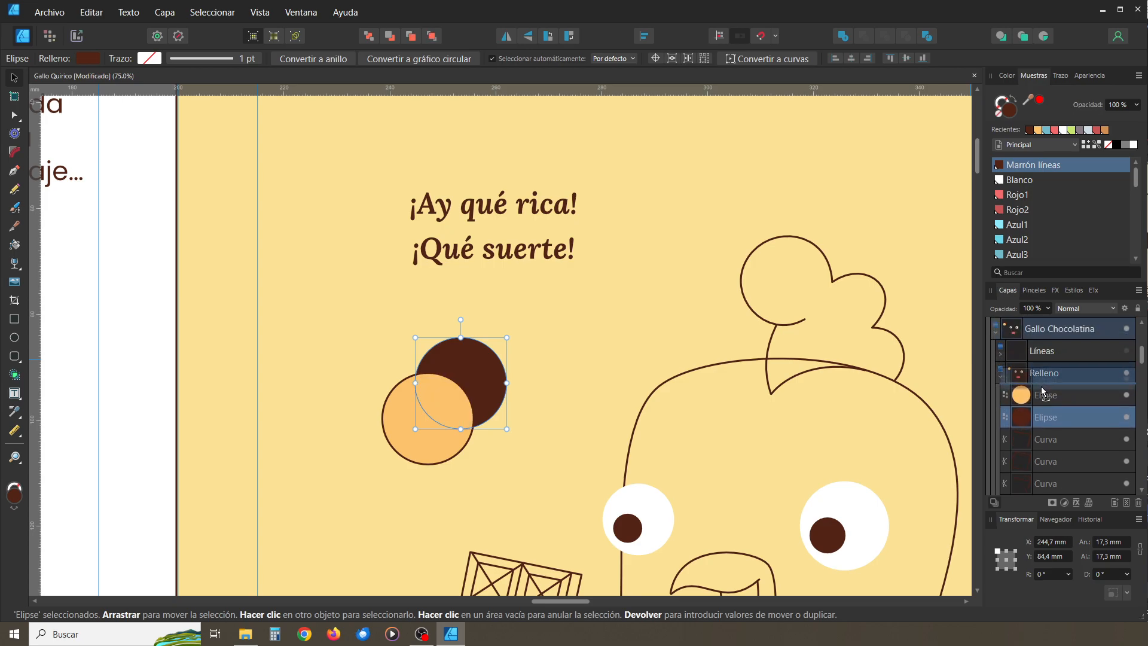
{"action": "left_click_drag", "start_coordinate": [1039, 407], "coordinate": [1026, 391]}
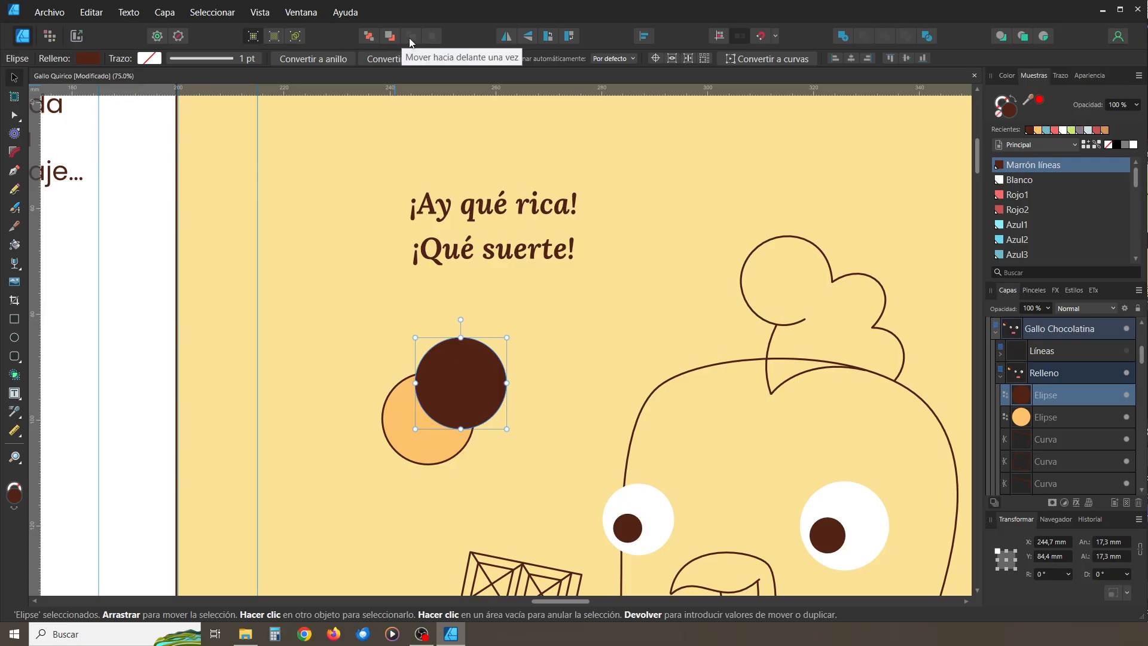
Send the brown circle to the back of its layer, bring it to the front, and send it to the back again
{"action": "left_click", "coordinate": [369, 36]}
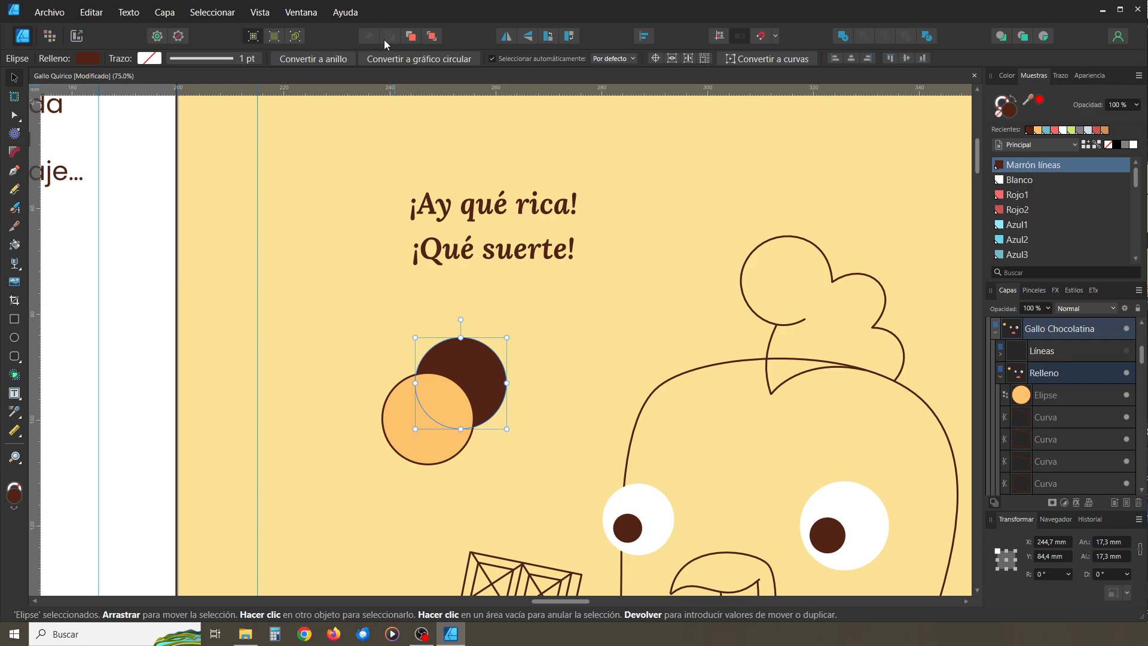
{"action": "left_click", "coordinate": [432, 37]}
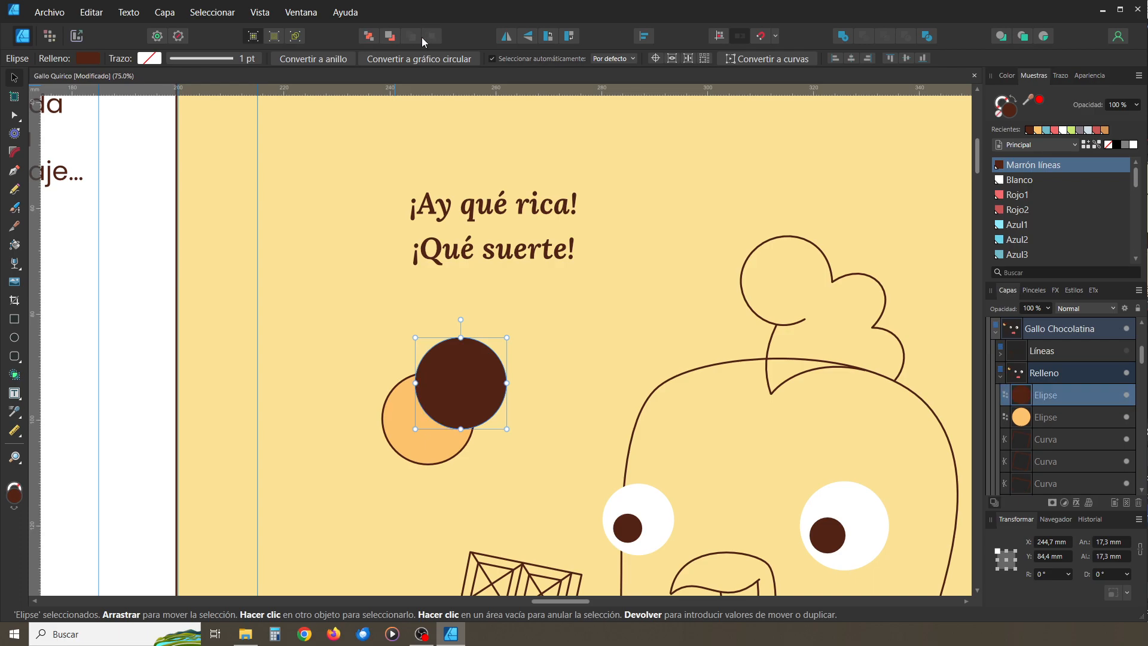
{"action": "left_click", "coordinate": [370, 39]}
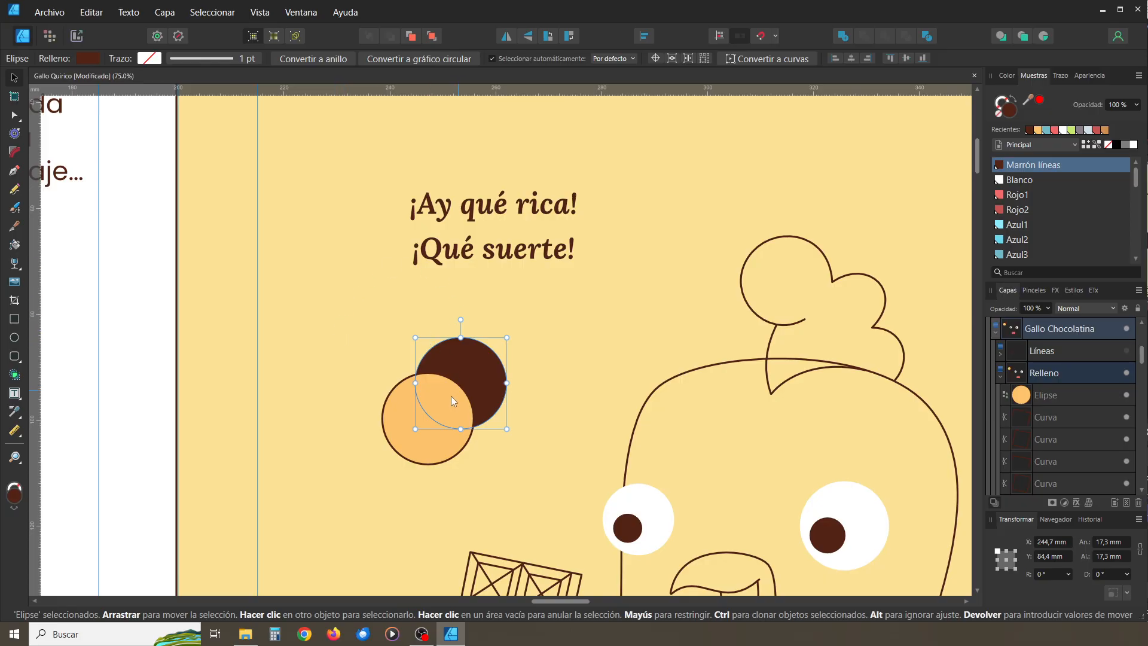
Delete the brown test circle and the orange test circle
{"action": "left_click", "coordinate": [406, 425]}
{"action": "left_click", "coordinate": [485, 389]}
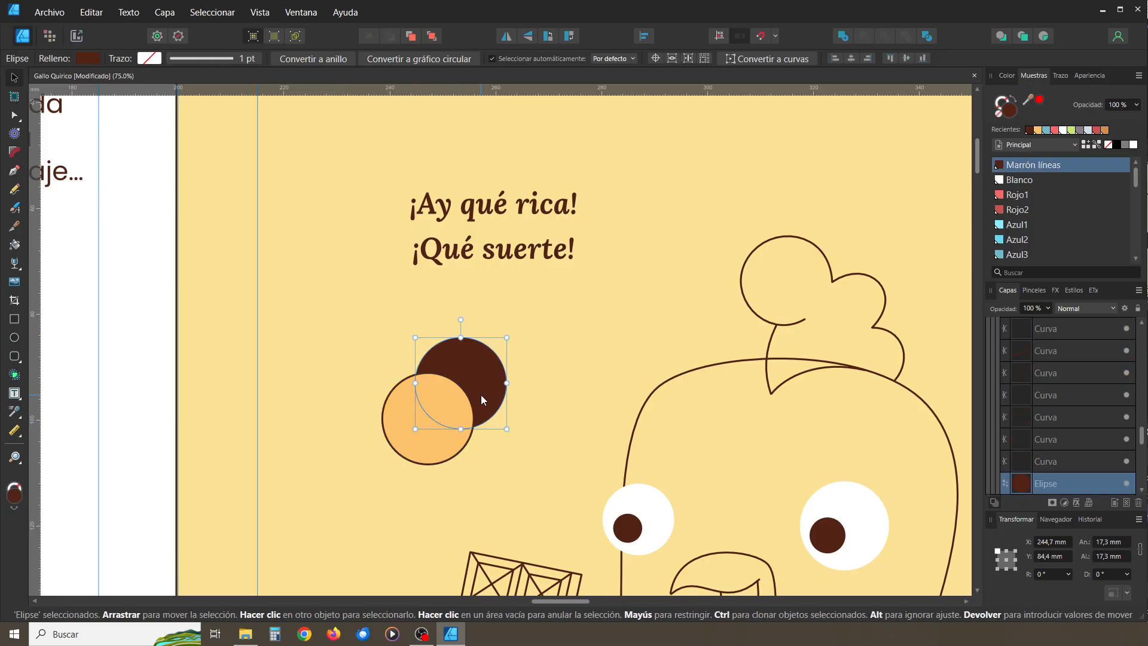
{"action": "key", "text": "Delete"}
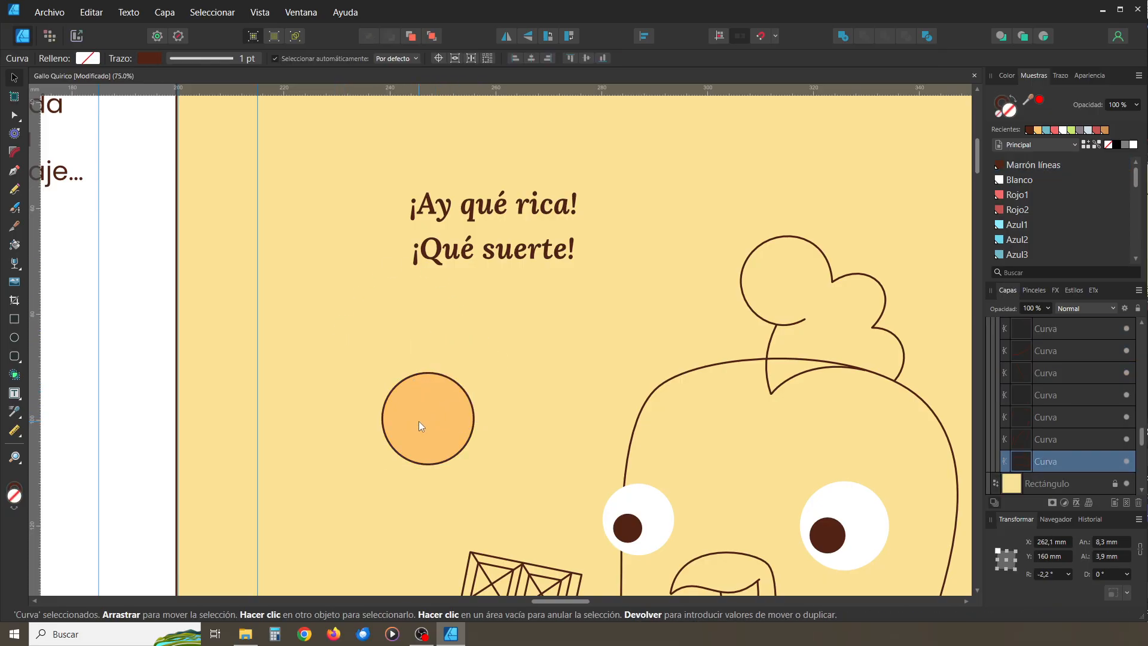
{"action": "key", "text": "Delete"}
Draw a closed four-node shape with the Pen tool over the open mouth, extending slightly past the beak's inner lines
{"action": "left_click_drag", "start_coordinate": [702, 462], "coordinate": [453, 224]}
{"action": "left_click_drag", "start_coordinate": [541, 343], "coordinate": [672, 349]}
{"action": "scroll", "coordinate": [529, 300], "scroll_direction": "up", "scroll_amount": 3}
{"action": "left_click", "coordinate": [673, 350]}
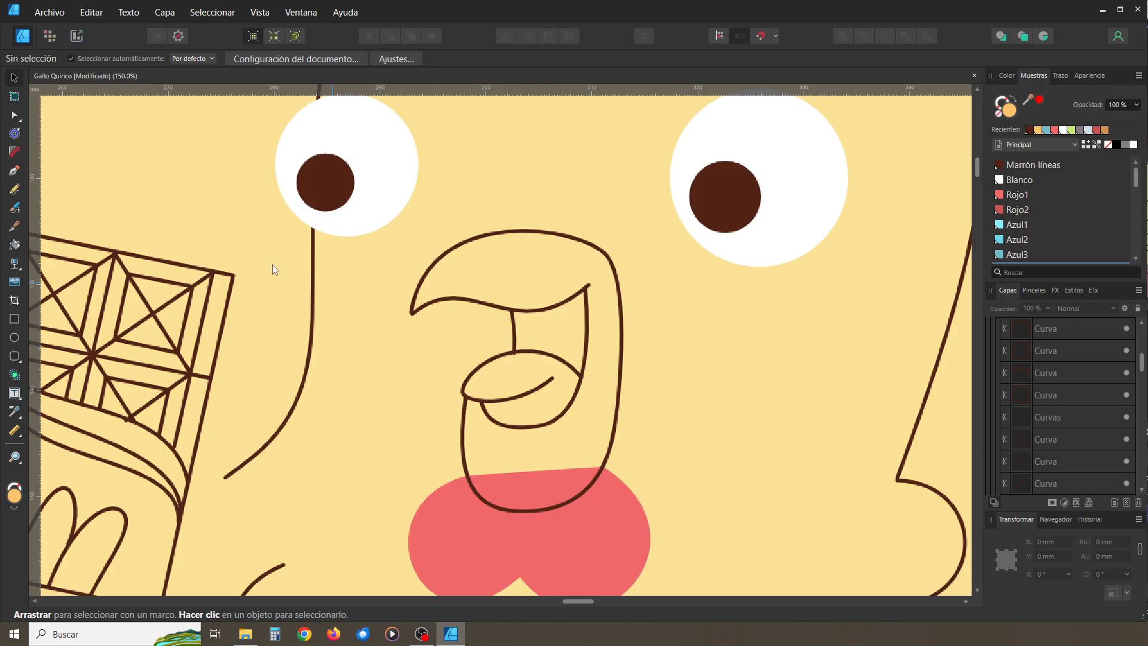
{"action": "left_click", "coordinate": [14, 171]}
{"action": "left_click_drag", "start_coordinate": [508, 299], "coordinate": [513, 317]}
{"action": "left_click_drag", "start_coordinate": [514, 368], "coordinate": [605, 371]}
{"action": "left_click_drag", "start_coordinate": [592, 276], "coordinate": [581, 268]}
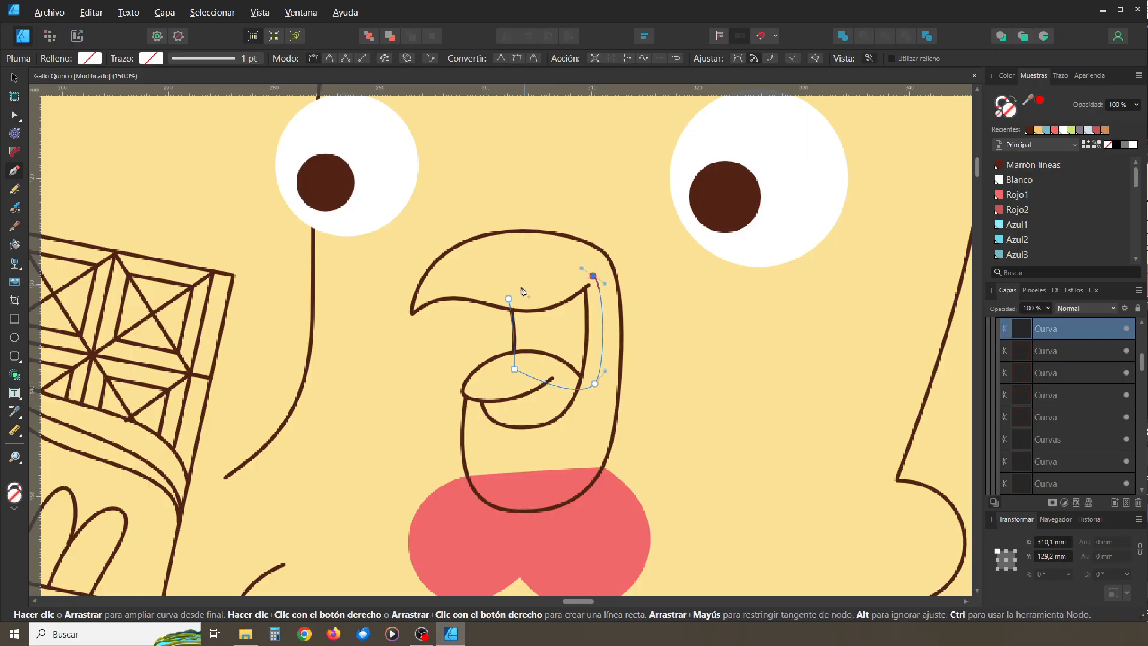
{"action": "left_click", "coordinate": [507, 304]}
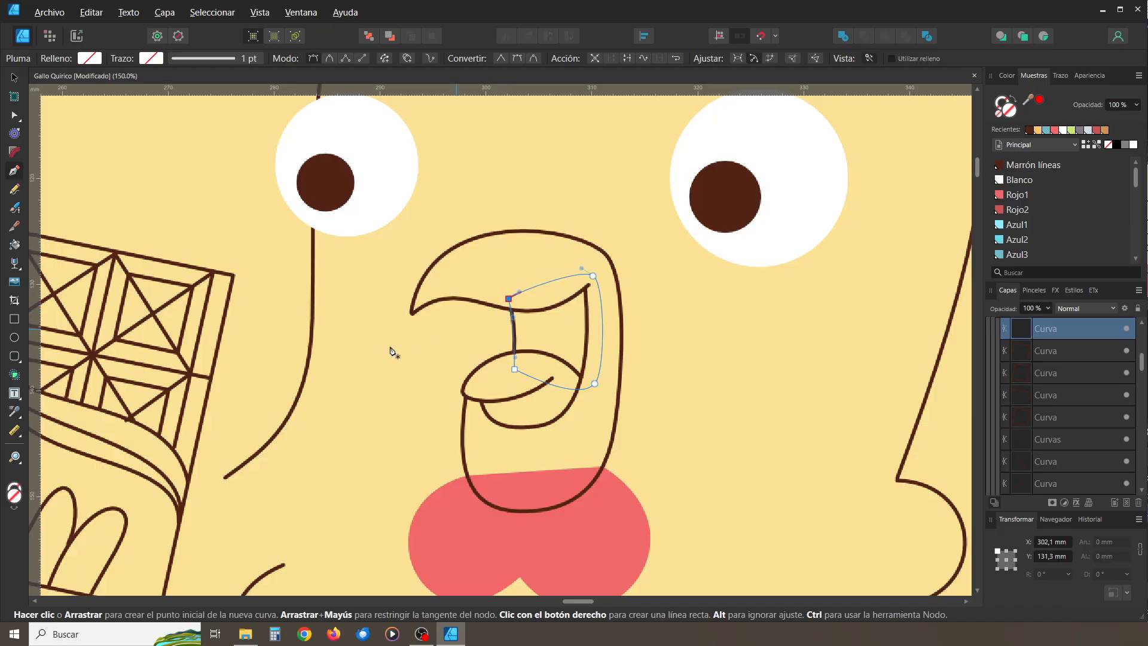
Fill the mouth shape with the Marrón líneas swatch and deselect it
{"action": "left_click", "coordinate": [1029, 164]}
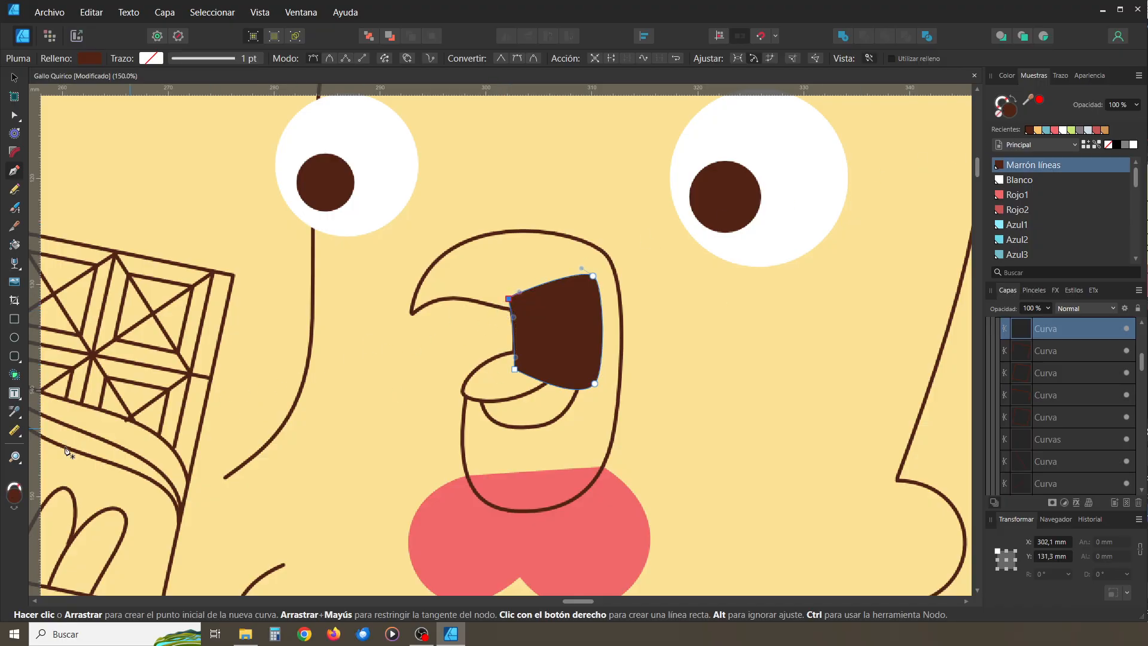
{"action": "left_click", "coordinate": [14, 78]}
{"action": "left_click", "coordinate": [756, 397]}
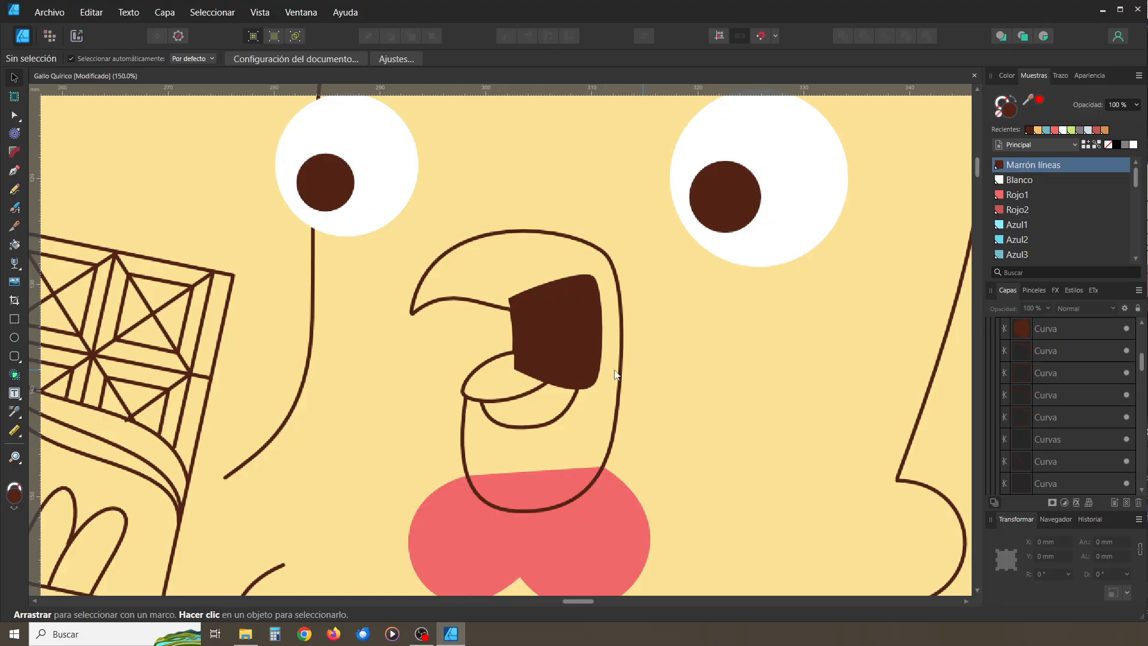
Move the brown mouth shape away from the beak, undo the move, and deselect it
{"action": "left_click_drag", "start_coordinate": [547, 353], "coordinate": [819, 353]}
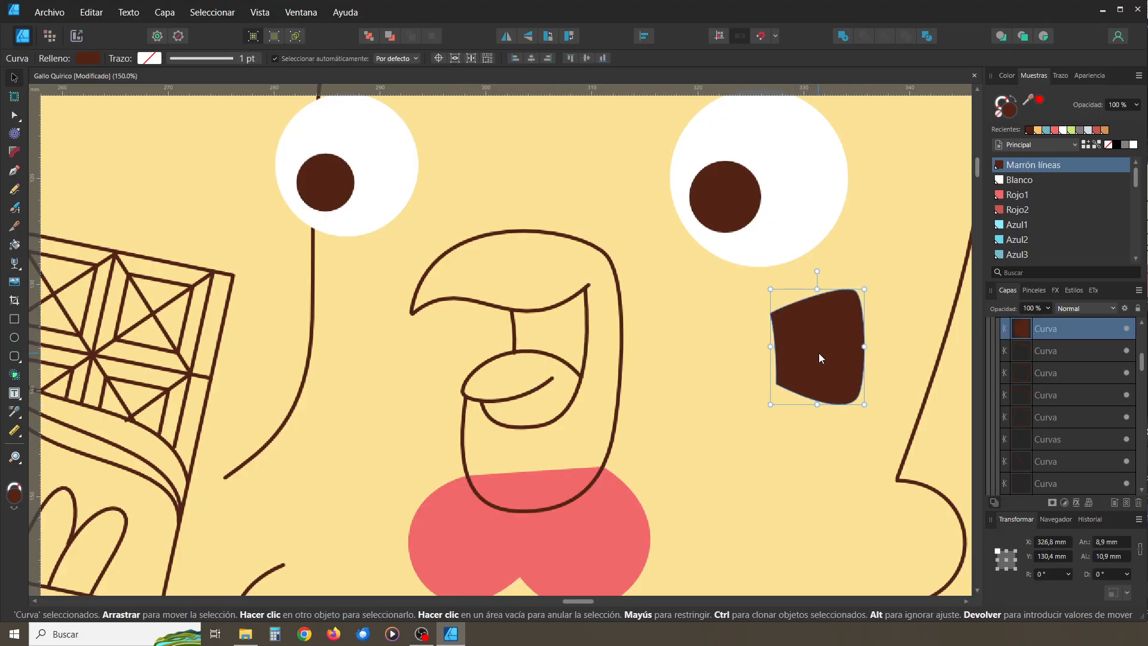
{"action": "key", "text": "ctrl+z"}
{"action": "key", "text": "ctrl+d"}
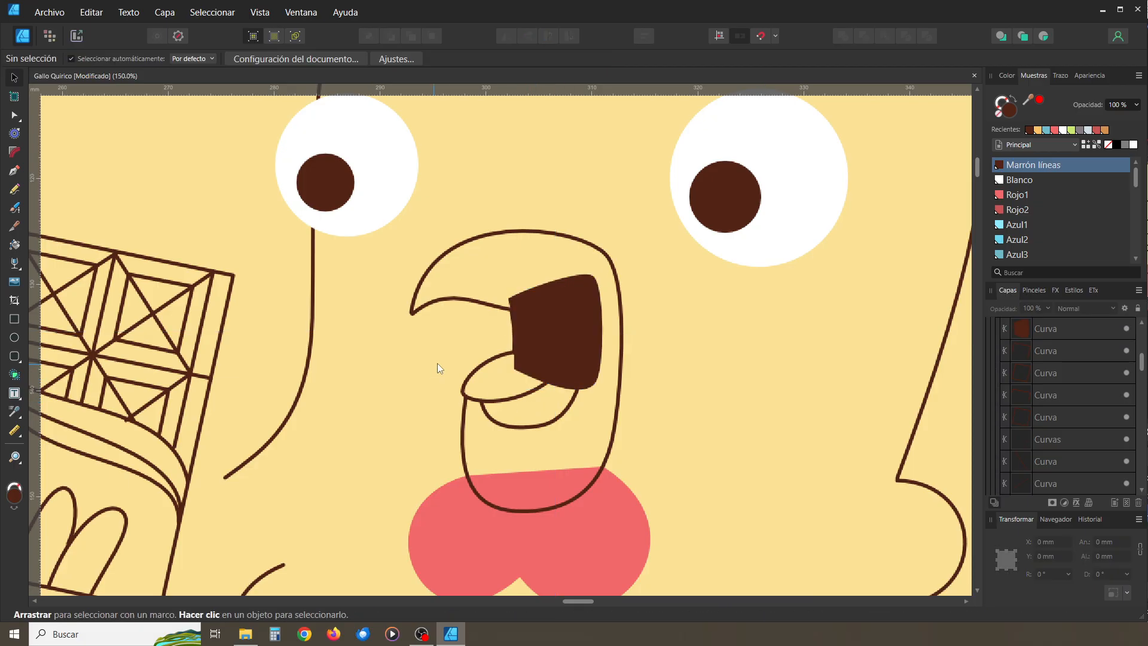
{"action": "key", "text": "ctrl+plus"}
{"action": "left_click_drag", "start_coordinate": [453, 400], "coordinate": [403, 364]}
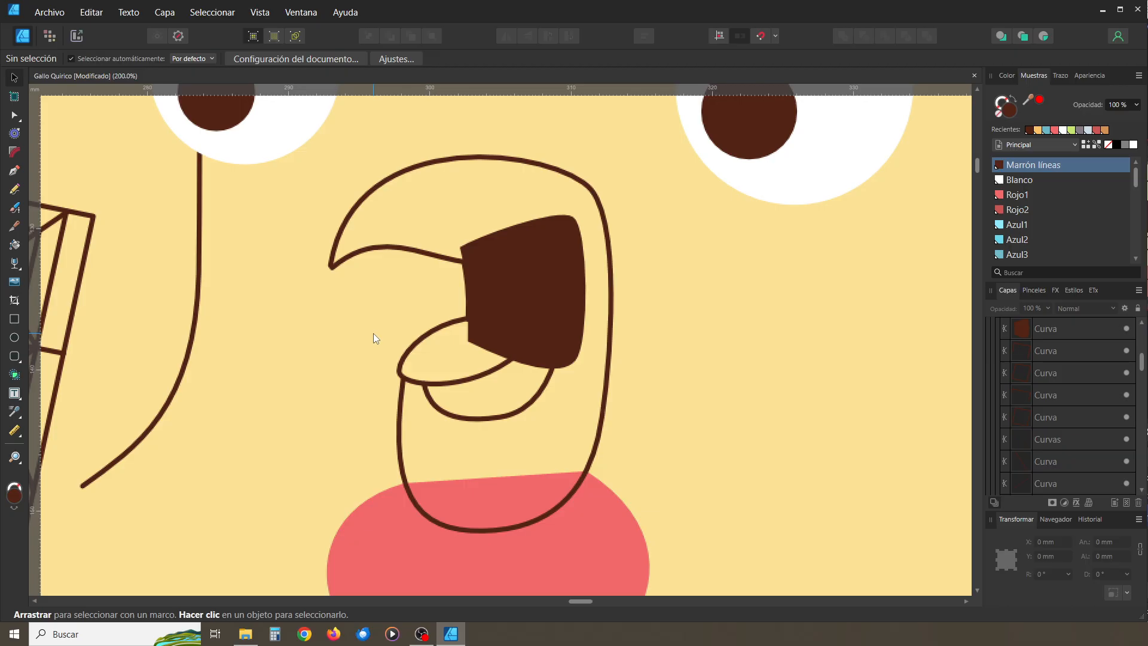
{"action": "left_click_drag", "start_coordinate": [538, 326], "coordinate": [661, 323]}
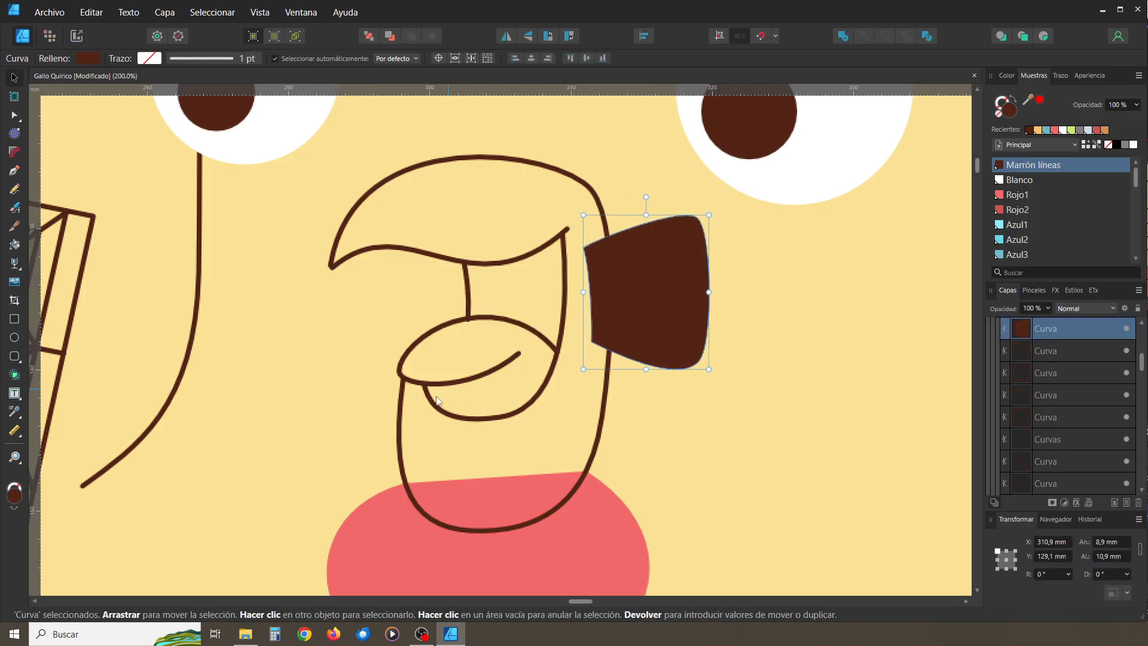
{"action": "key", "text": "ctrl+z"}
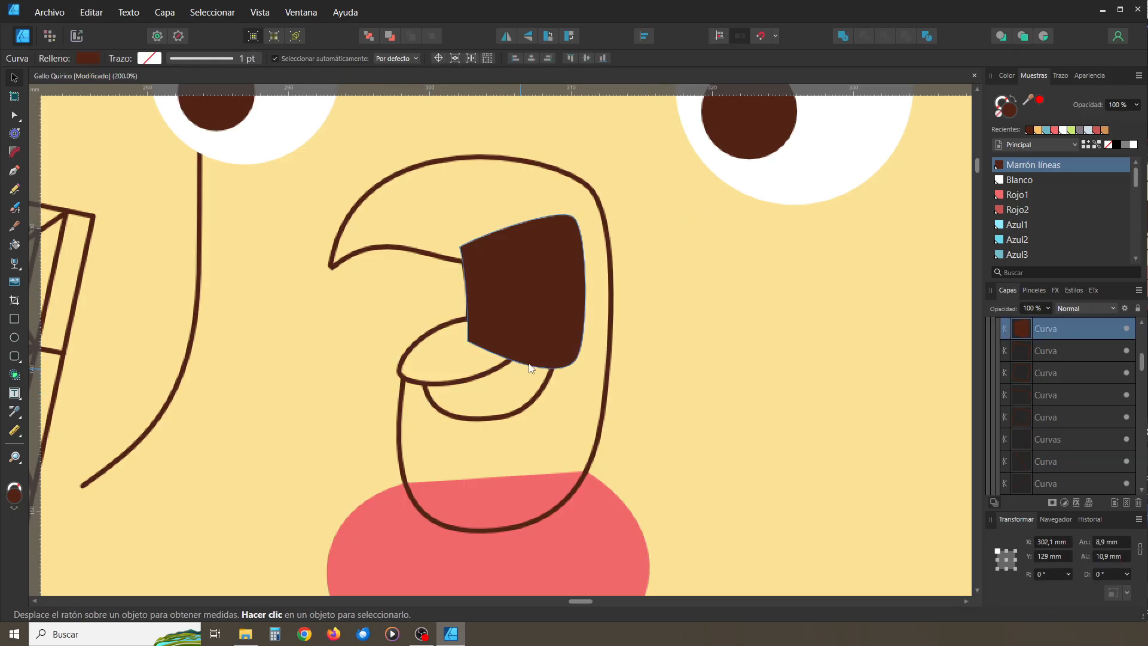
{"action": "left_click", "coordinate": [722, 350]}
Move the brown mouth shape horizontally clear of the beak's right side, to X 314.8 mm, and deselect it
{"action": "left_click", "coordinate": [527, 313]}
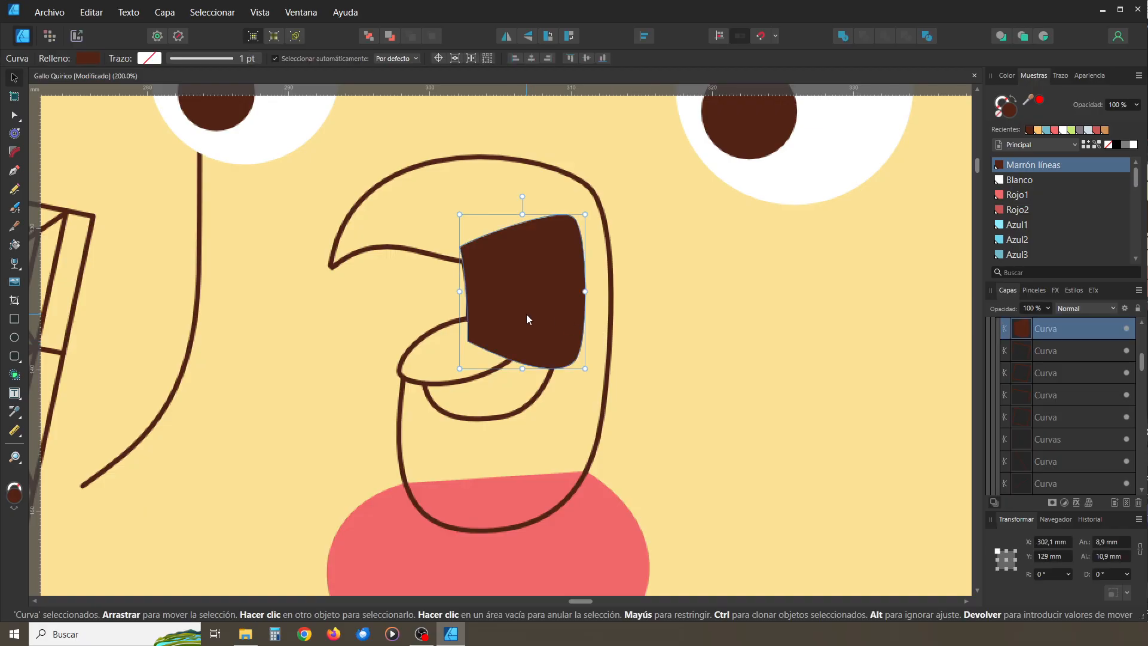
{"action": "left_click_drag", "start_coordinate": [525, 319], "coordinate": [704, 318]}
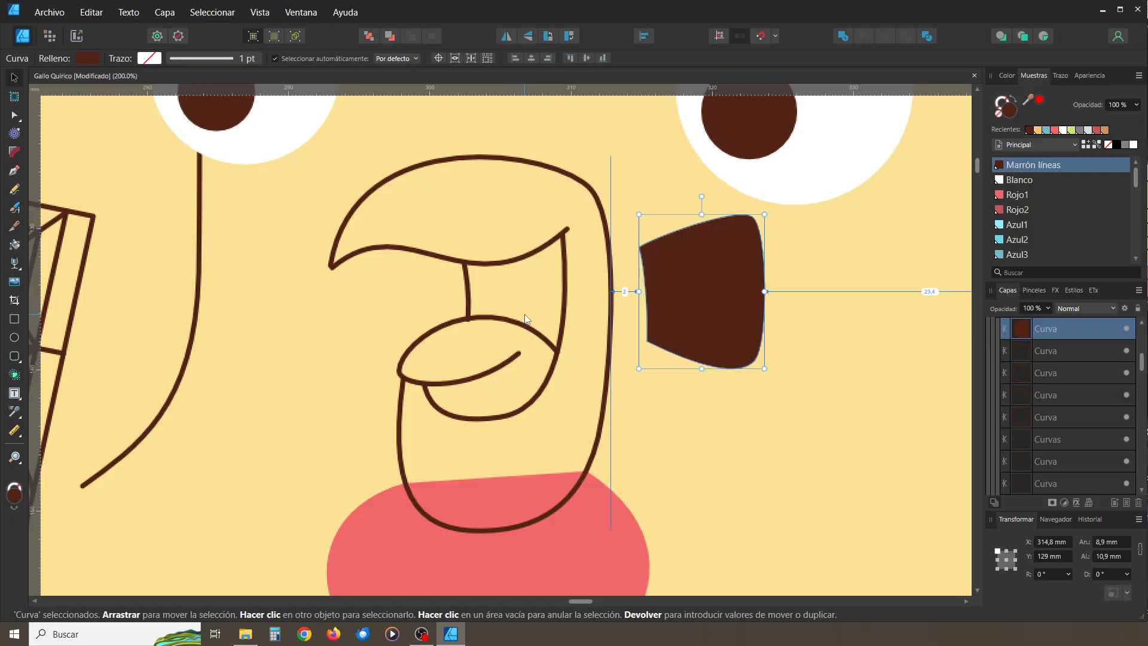
{"action": "left_click", "coordinate": [389, 323]}
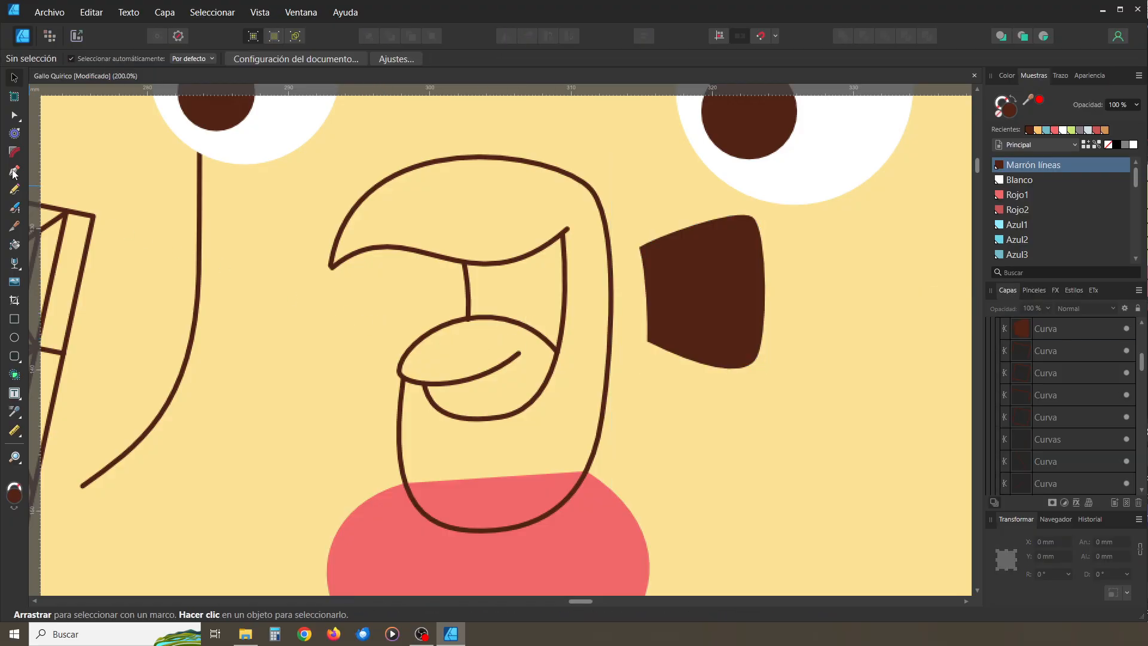
Try moving the tongue outline's free lower end node toward its upper edge, undo the move, and deselect the outline
{"action": "left_click", "coordinate": [500, 325]}
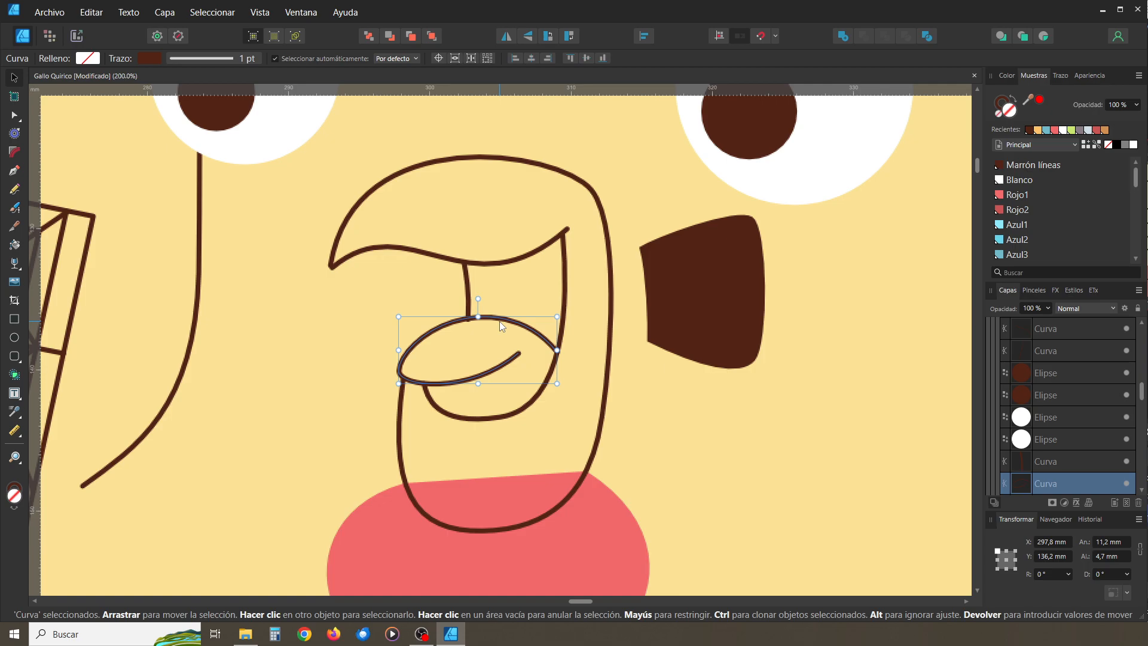
{"action": "left_click", "coordinate": [14, 115]}
{"action": "left_click_drag", "start_coordinate": [519, 356], "coordinate": [537, 334]}
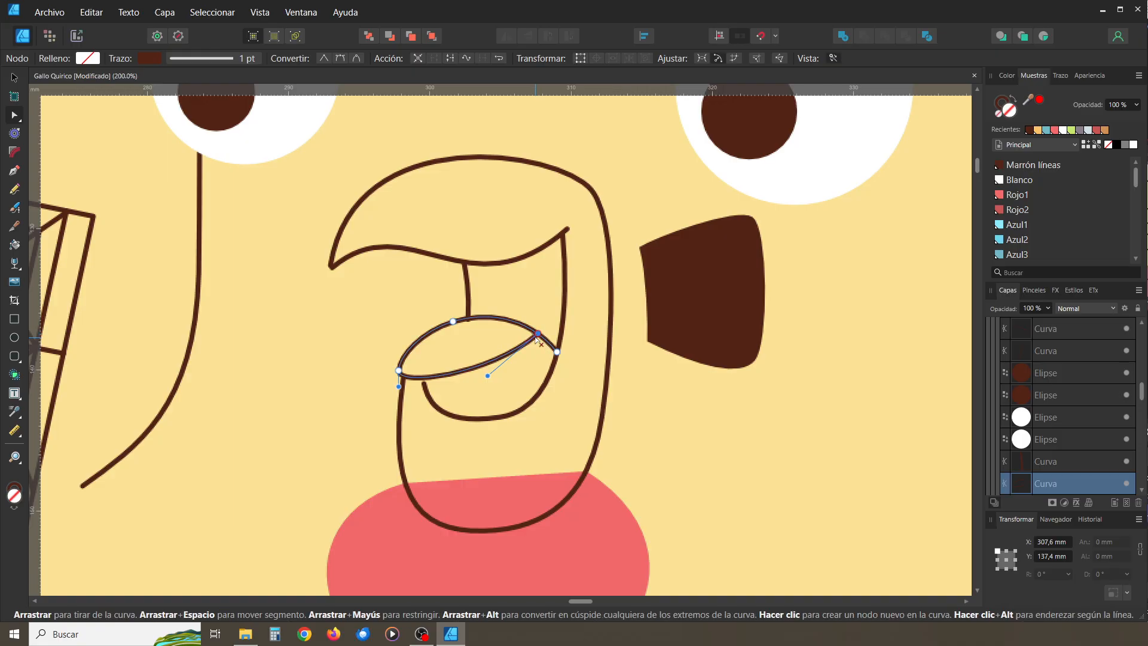
{"action": "key", "text": "ctrl+z"}
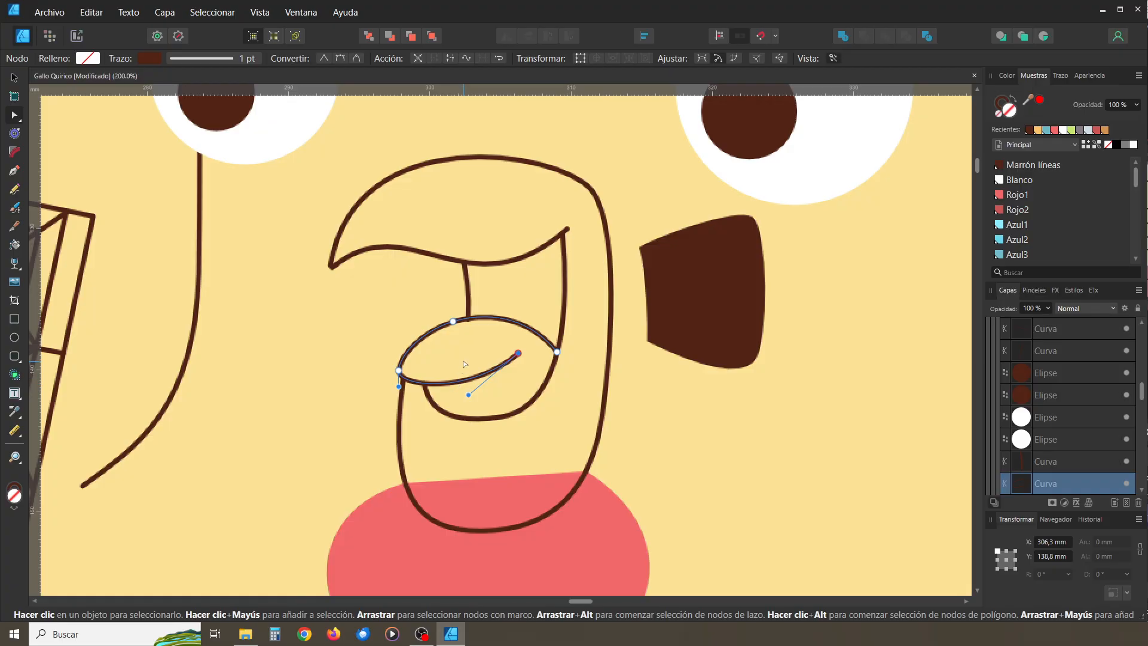
{"action": "left_click", "coordinate": [312, 310]}
Draw a closed four-node shape with the Pen tool over the lower part of the tongue, overlapping its outlines
{"action": "left_click", "coordinate": [14, 170]}
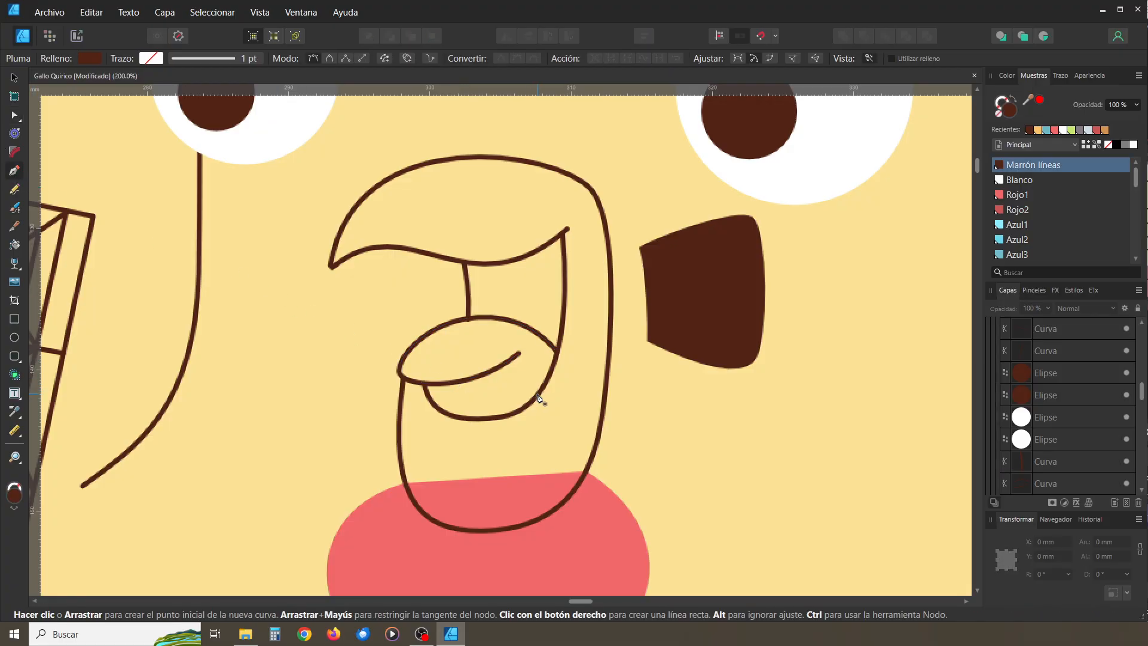
{"action": "left_click_drag", "start_coordinate": [461, 357], "coordinate": [444, 356]}
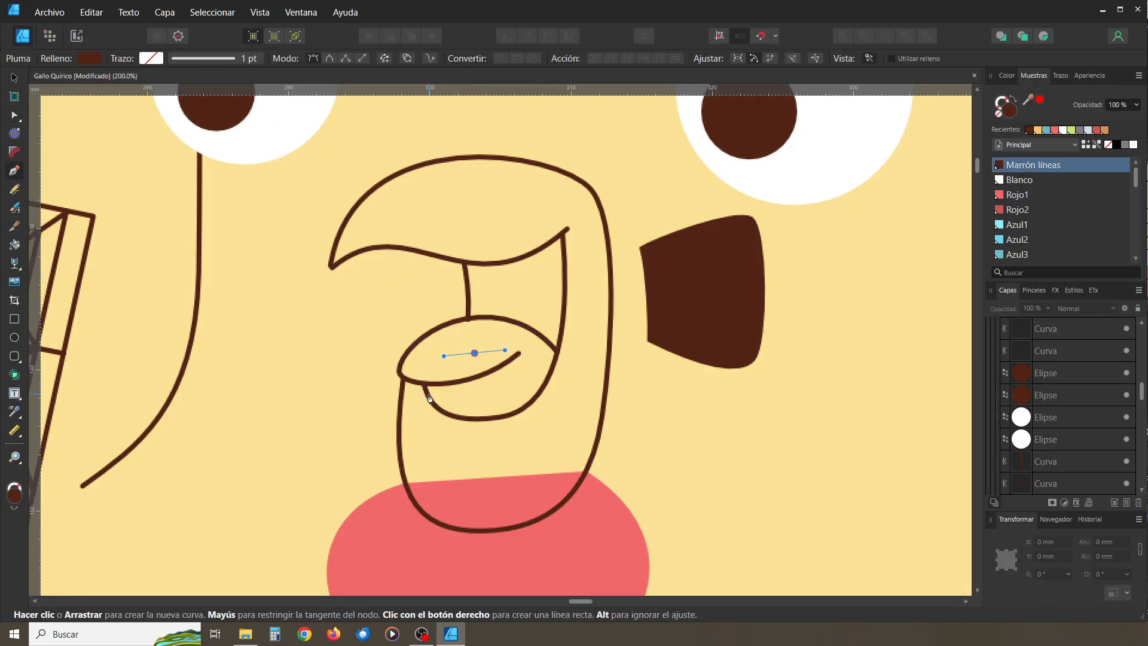
{"action": "left_click_drag", "start_coordinate": [428, 414], "coordinate": [449, 465]}
{"action": "left_click_drag", "start_coordinate": [555, 405], "coordinate": [569, 375]}
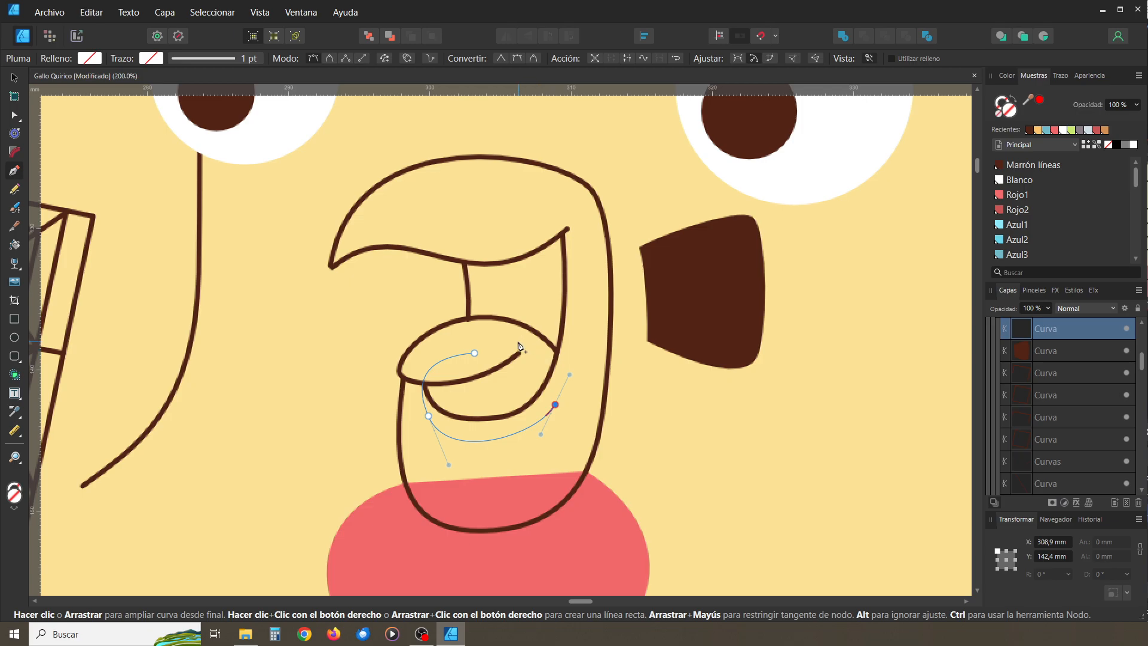
{"action": "left_click_drag", "start_coordinate": [541, 336], "coordinate": [505, 316]}
{"action": "left_click", "coordinate": [469, 371]}
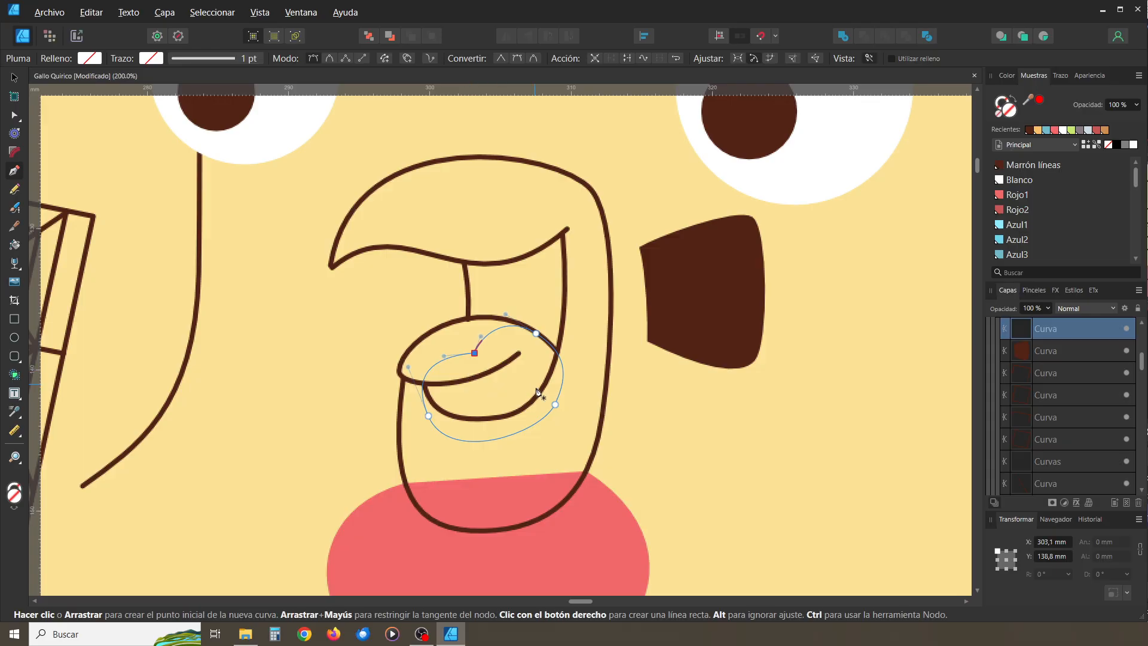
Fill the lower tongue shape with the Rojo1 swatch and move it right of the beak to X 313 mm
{"action": "left_click", "coordinate": [1022, 198]}
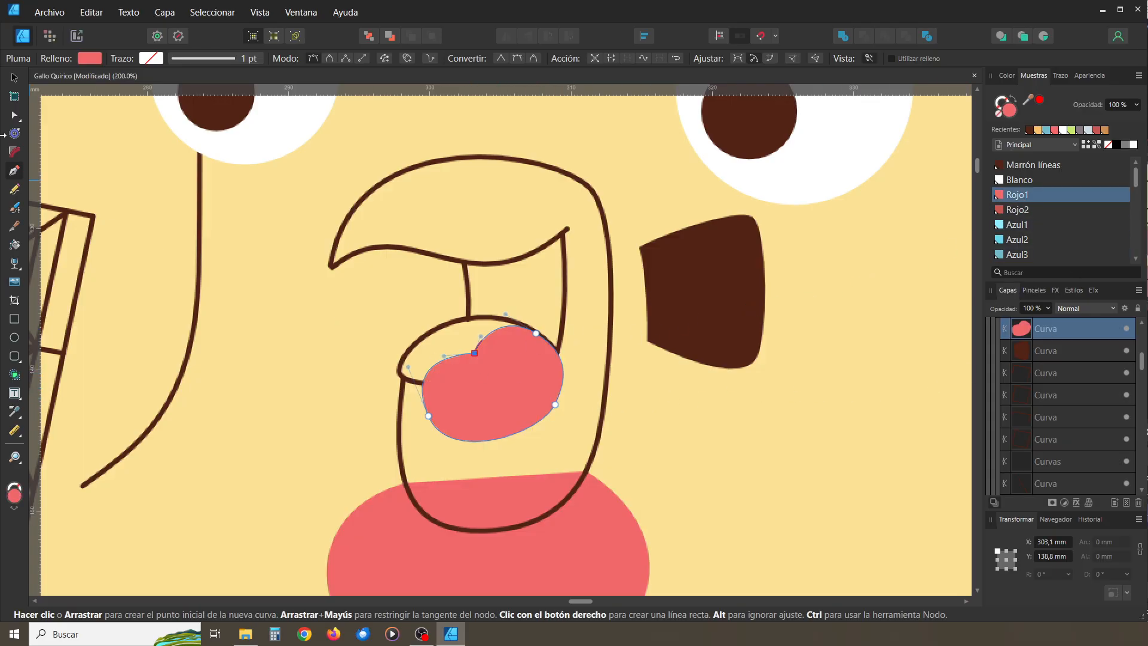
{"action": "left_click", "coordinate": [14, 77]}
{"action": "left_click_drag", "start_coordinate": [491, 389], "coordinate": [683, 389]}
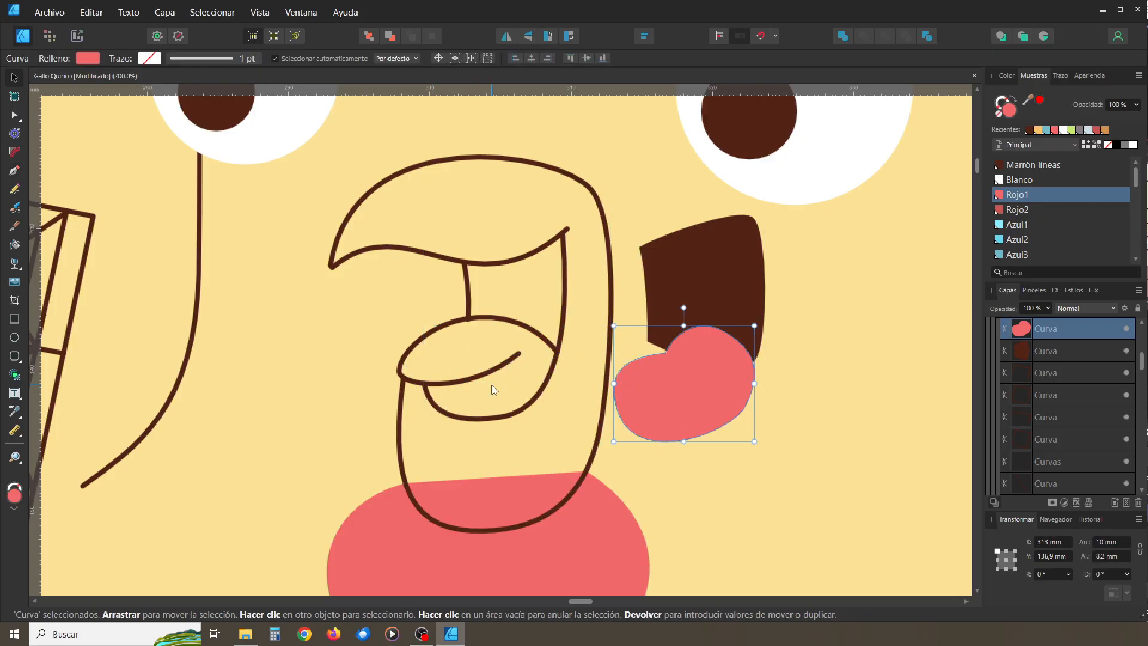
{"action": "left_click", "coordinate": [14, 169]}
{"action": "left_click_drag", "start_coordinate": [535, 331], "coordinate": [505, 315]}
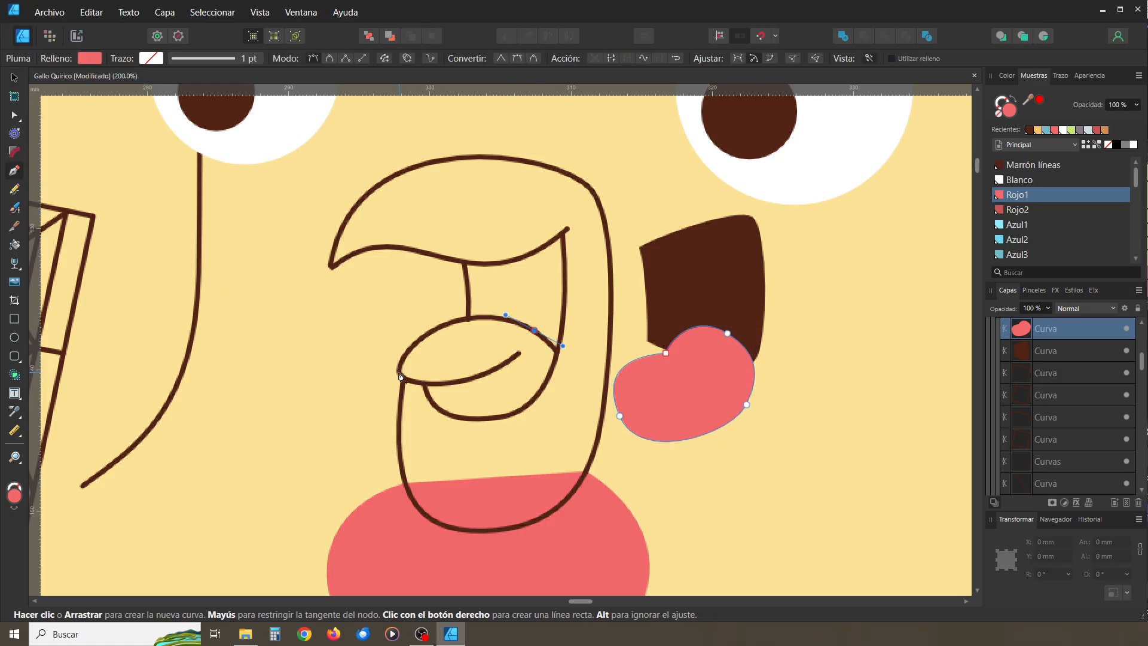
{"action": "key", "text": "ctrl+z"}
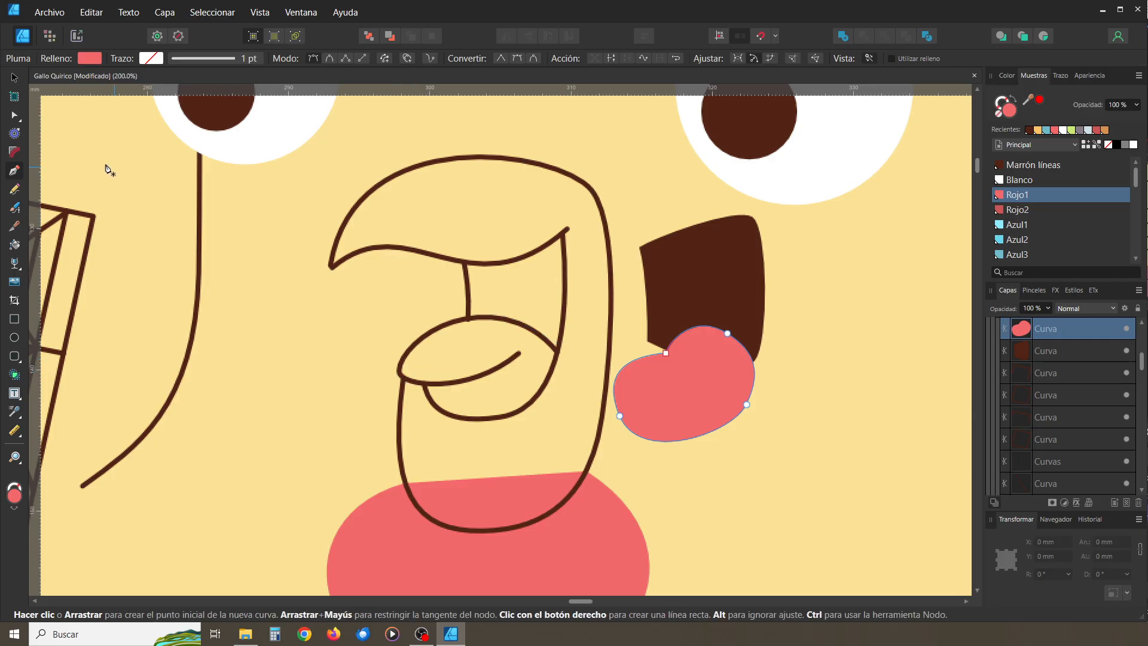
Add a node near the right end of the upper tongue outline and delete the end node beyond it
{"action": "left_click", "coordinate": [15, 115]}
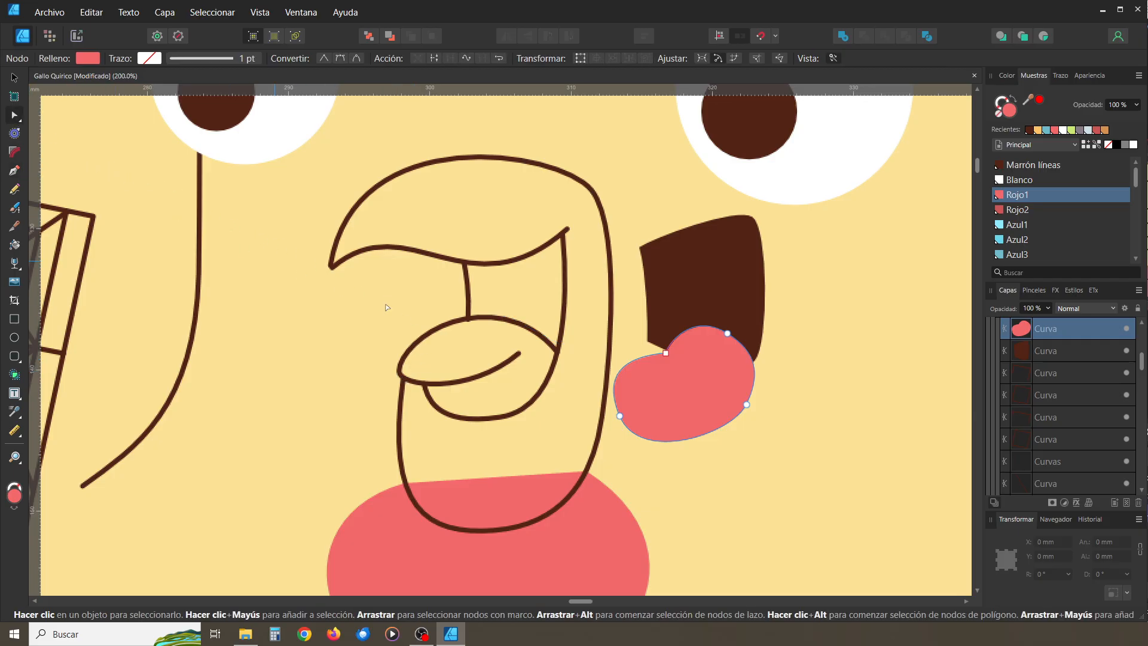
{"action": "left_click", "coordinate": [536, 334]}
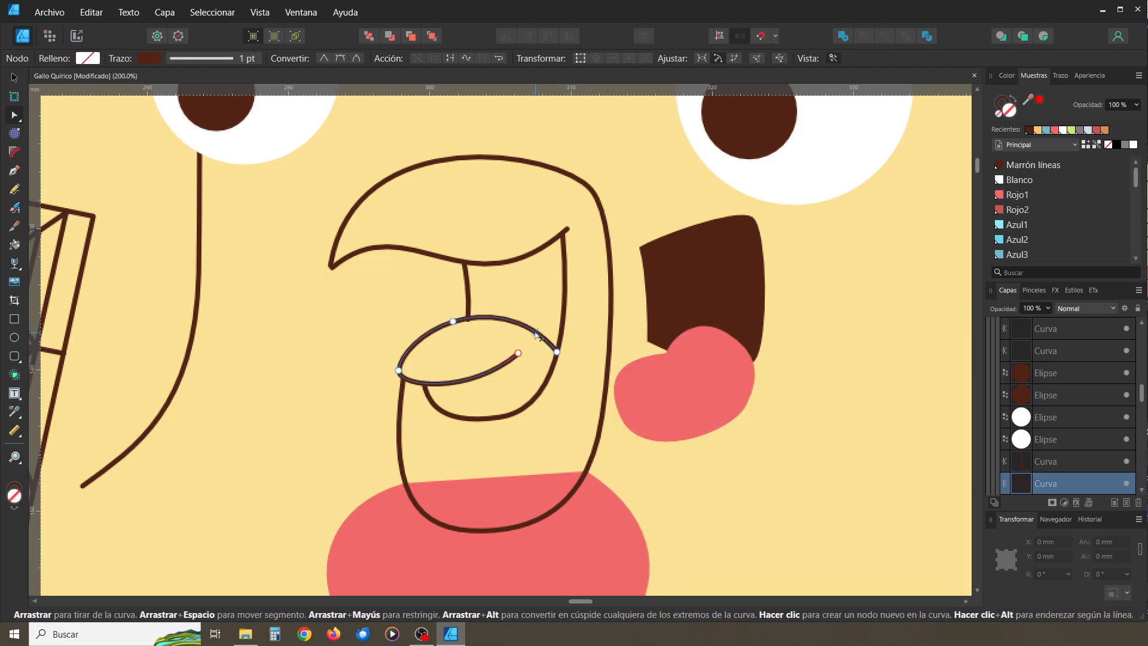
{"action": "left_click", "coordinate": [556, 353]}
{"action": "key", "text": "Delete"}
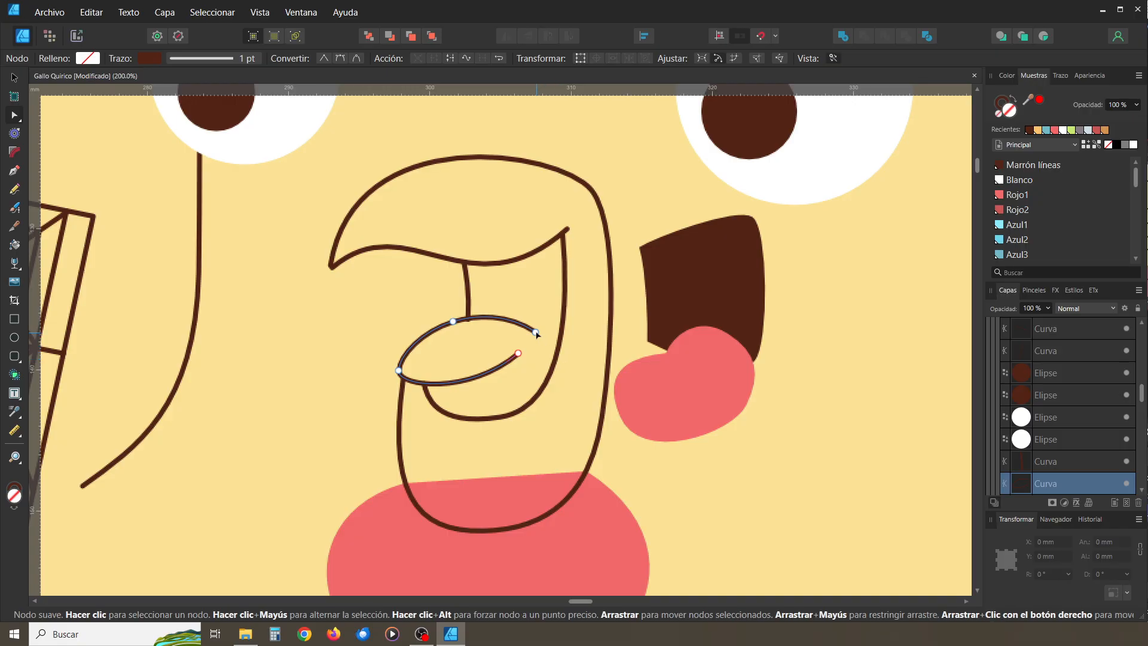
Close the upper tongue curve between its two end nodes, adjust the curve at its right tip, and deselect it
{"action": "left_click", "coordinate": [518, 353]}
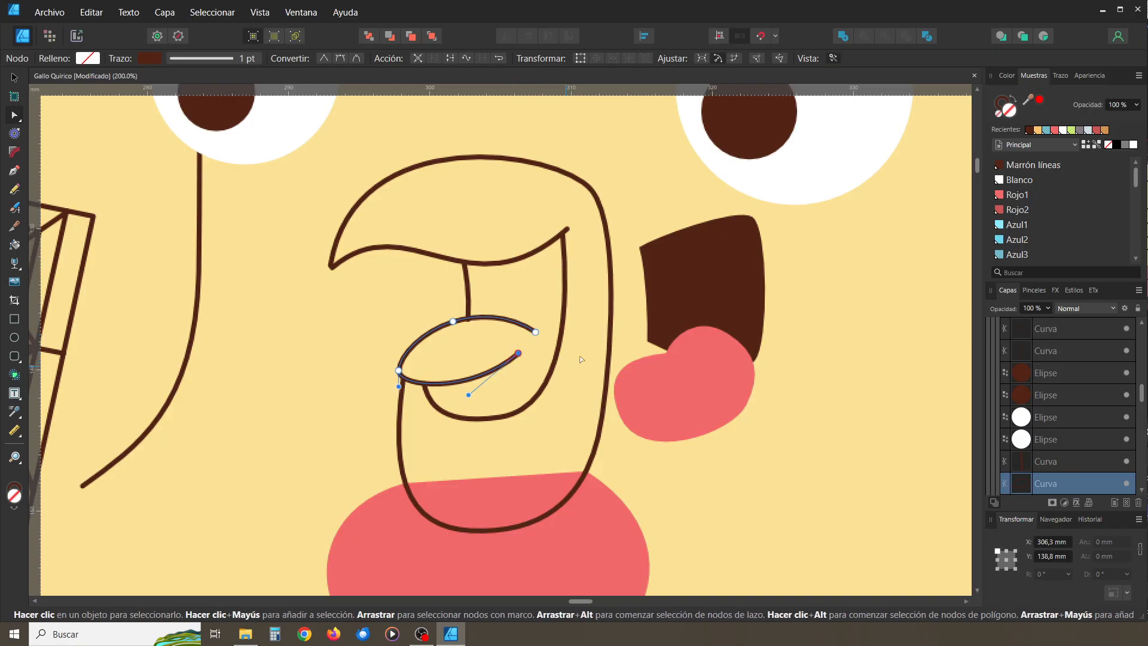
{"action": "left_click", "coordinate": [450, 59]}
{"action": "left_click_drag", "start_coordinate": [565, 312], "coordinate": [528, 346]}
{"action": "left_click", "coordinate": [540, 358]}
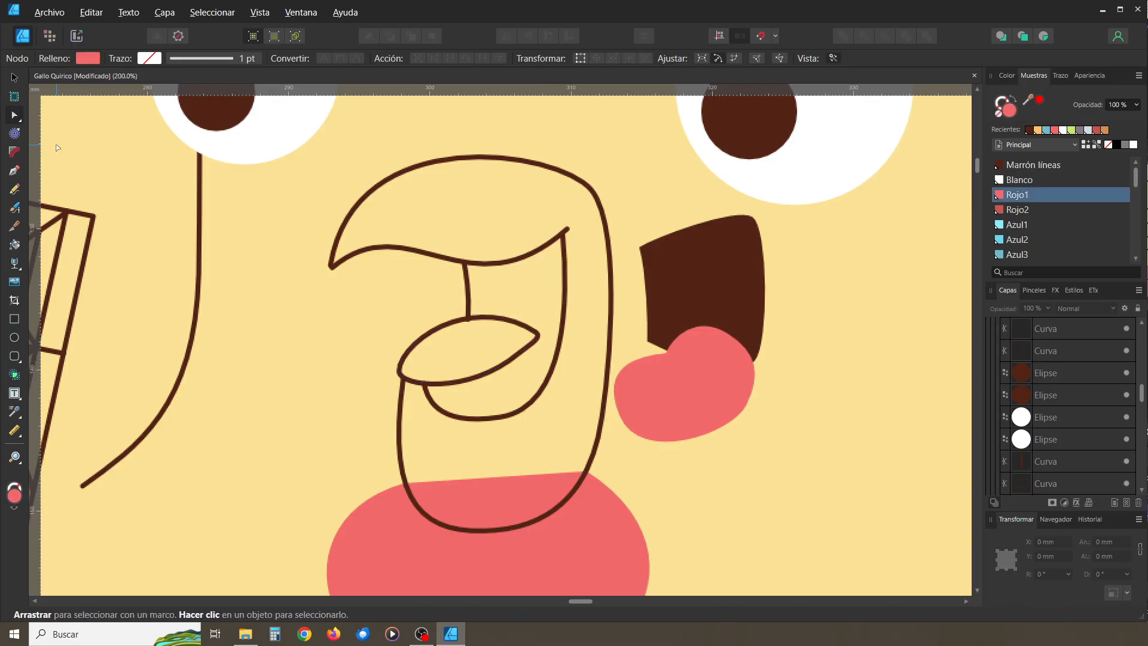
Swap the stroke and fill of the closed upper tongue curve, fill it with the Rojo1 swatch, and deselect it
{"action": "left_click", "coordinate": [14, 79]}
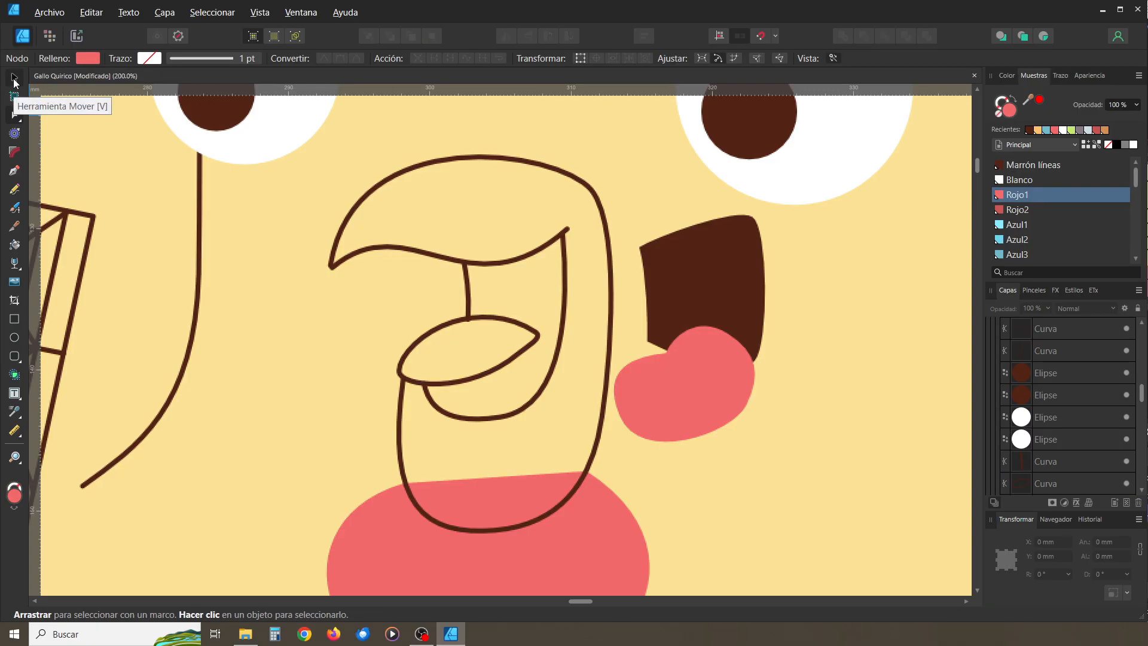
{"action": "left_click", "coordinate": [526, 328]}
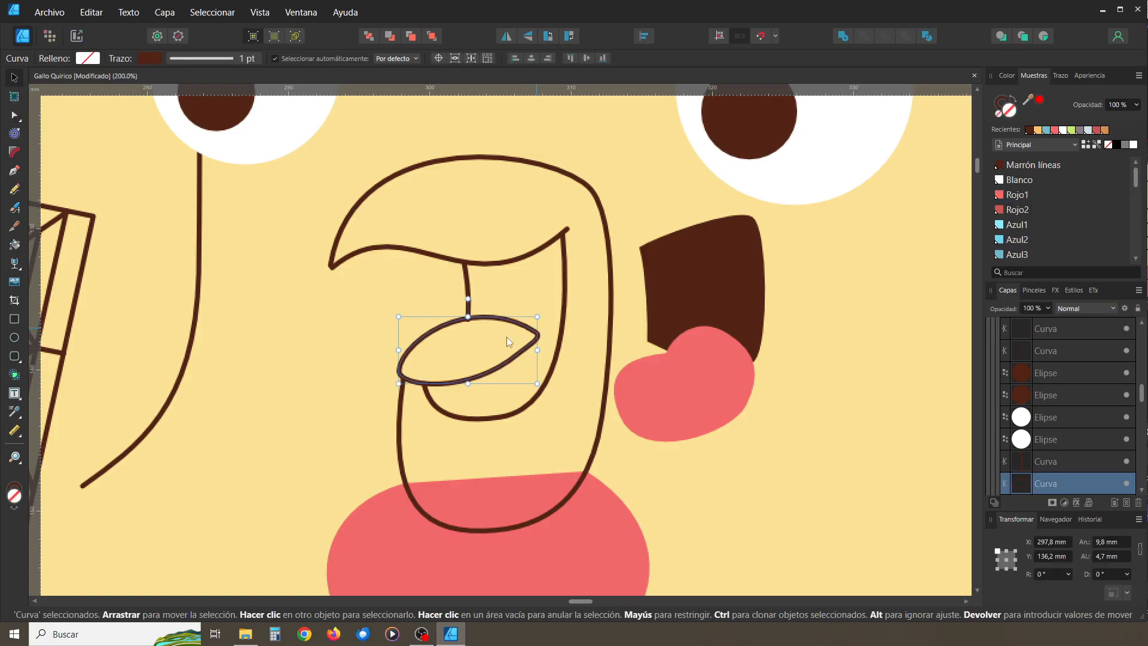
{"action": "left_click", "coordinate": [17, 510]}
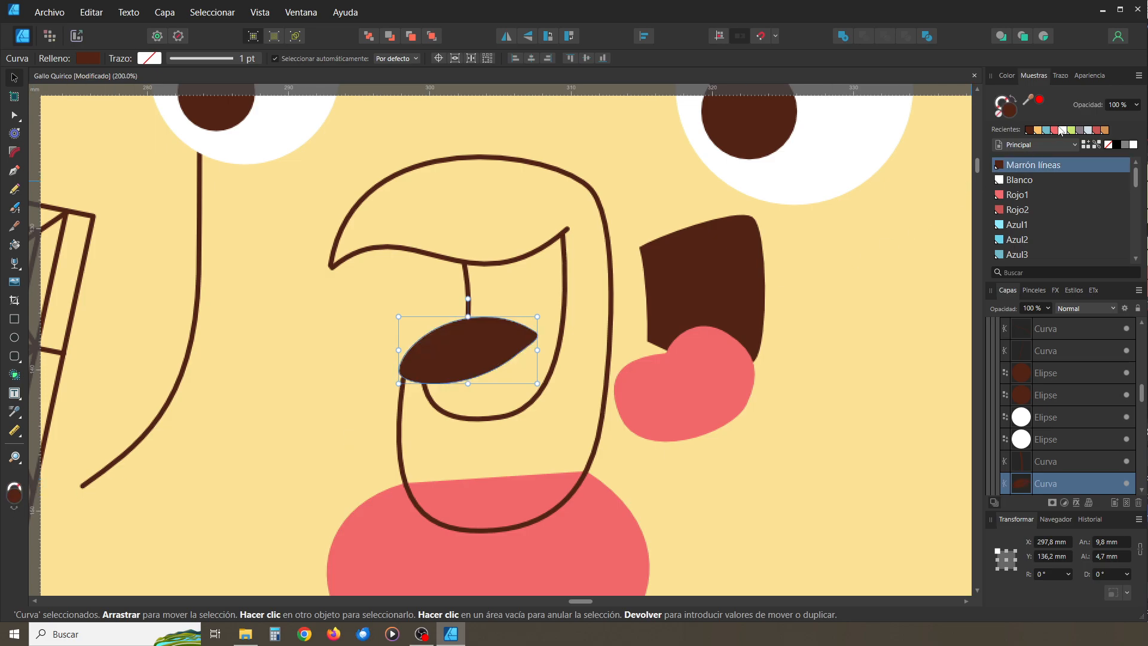
{"action": "left_click", "coordinate": [1018, 194]}
{"action": "left_click", "coordinate": [810, 365]}
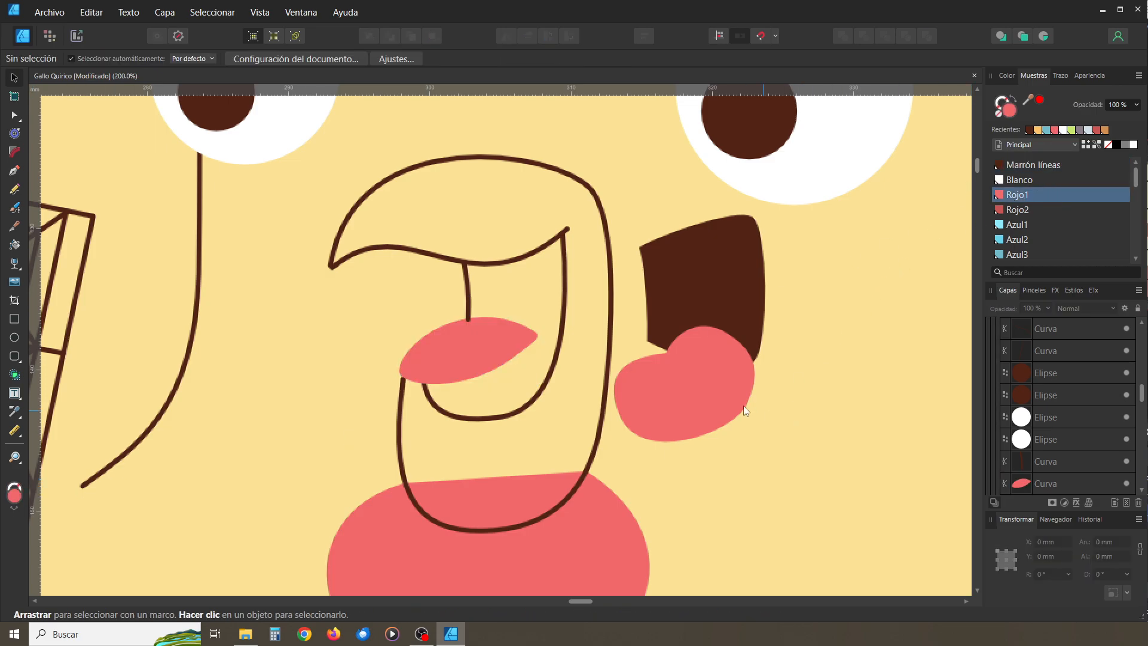
Select the lower tongue and brown mouth shapes together, nudge them left over the beak to X 299.5 mm, and deselect them
{"action": "left_click", "coordinate": [683, 393]}
{"action": "left_click", "coordinate": [726, 309], "text": "shift"}
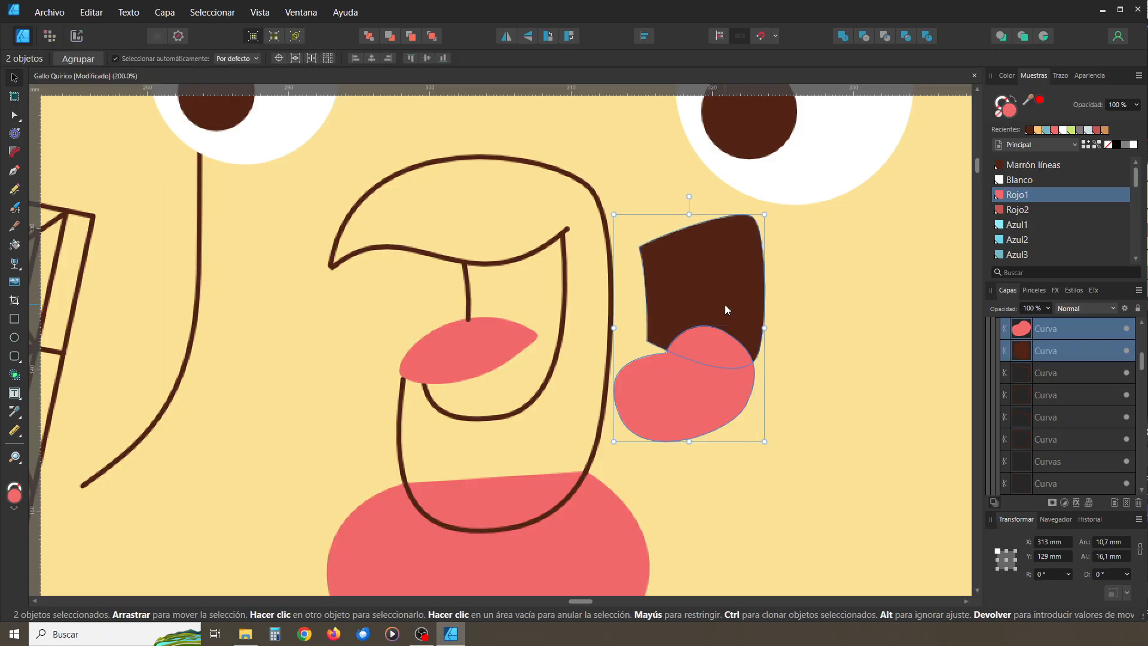
{"action": "key", "text": "shift+Left"}
{"action": "key", "text": "shift+Left"}
{"action": "key", "text": "shift+Left"}
{"action": "key", "text": "shift+Left"}
{"action": "key", "text": "shift+Left"}
{"action": "key", "text": "shift+Left"}
{"action": "key", "text": "shift+Left"}
{"action": "key", "text": "shift+Left"}
{"action": "key", "text": "shift+Left"}
{"action": "key", "text": "shift+Left"}
{"action": "key", "text": "shift+Left"}
{"action": "key", "text": "shift+Left"}
{"action": "key", "text": "shift+Left"}
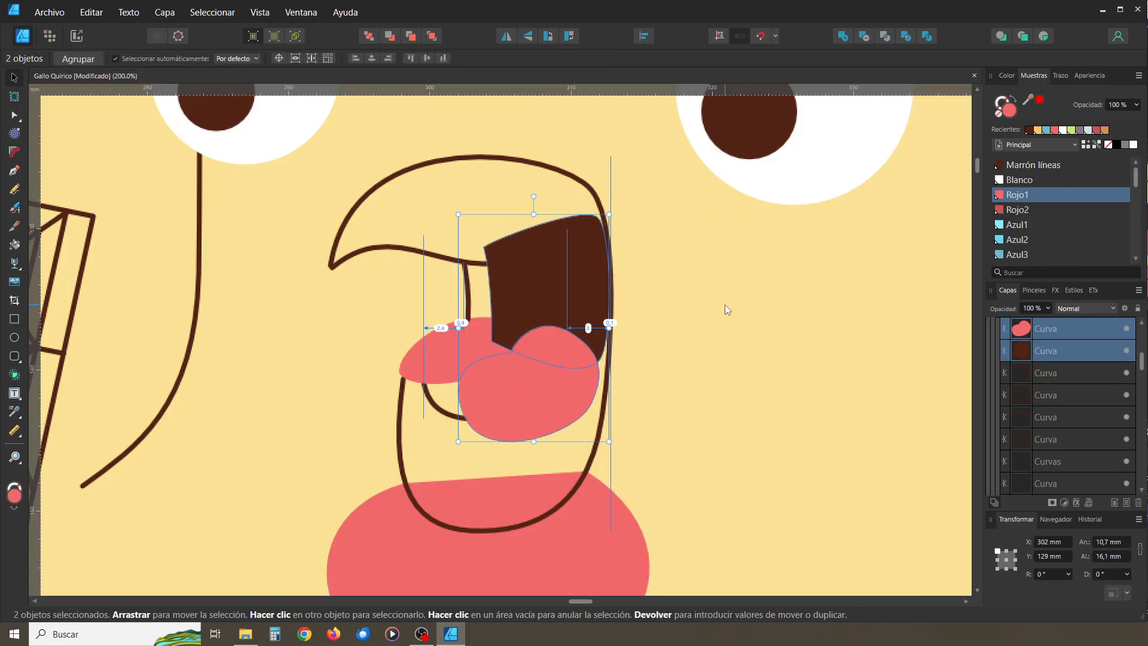
{"action": "key", "text": "shift+Left"}
{"action": "key", "text": "shift+Left"}
{"action": "key", "text": "shift+Left"}
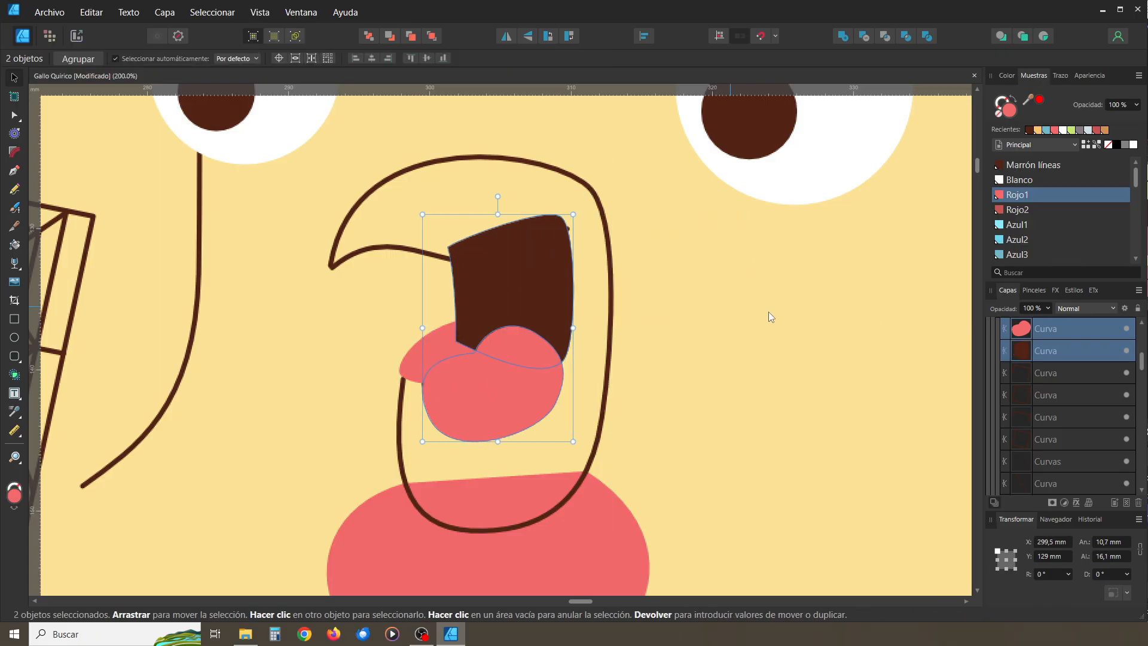
{"action": "left_click", "coordinate": [752, 303]}
Nudge the brown mouth shape right to X 302.1 mm so it covers the mouth opening, and deselect it
{"action": "left_click", "coordinate": [505, 292]}
{"action": "key", "text": "shift+Right"}
{"action": "key", "text": "shift+Right"}
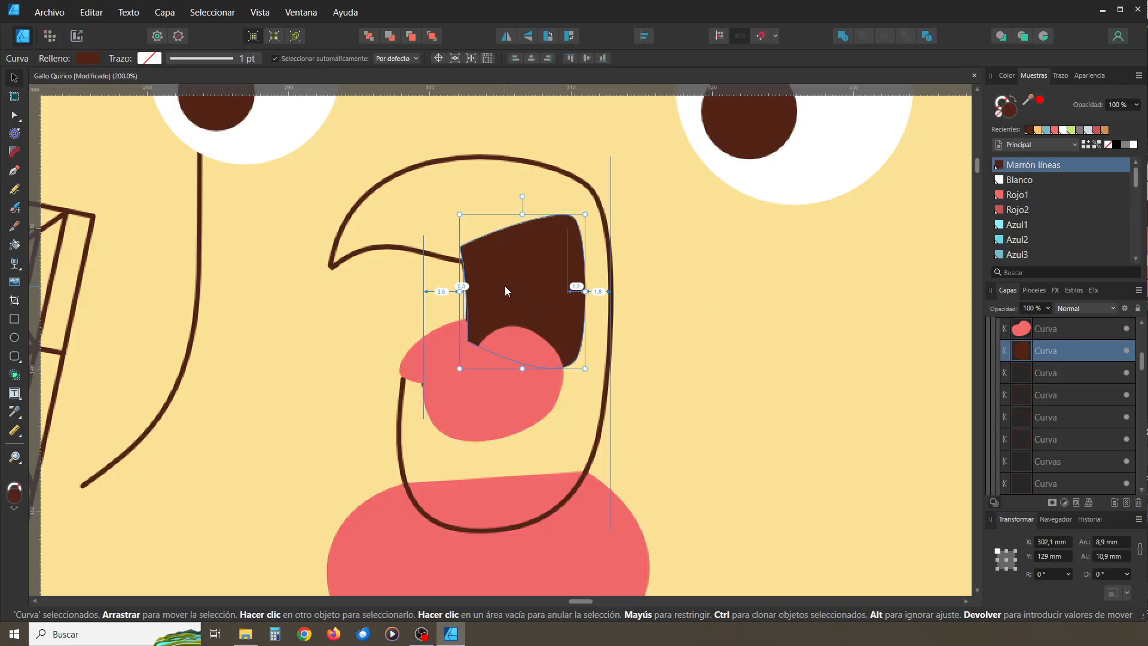
{"action": "key", "text": "shift+Left"}
{"action": "key", "text": "shift+Left"}
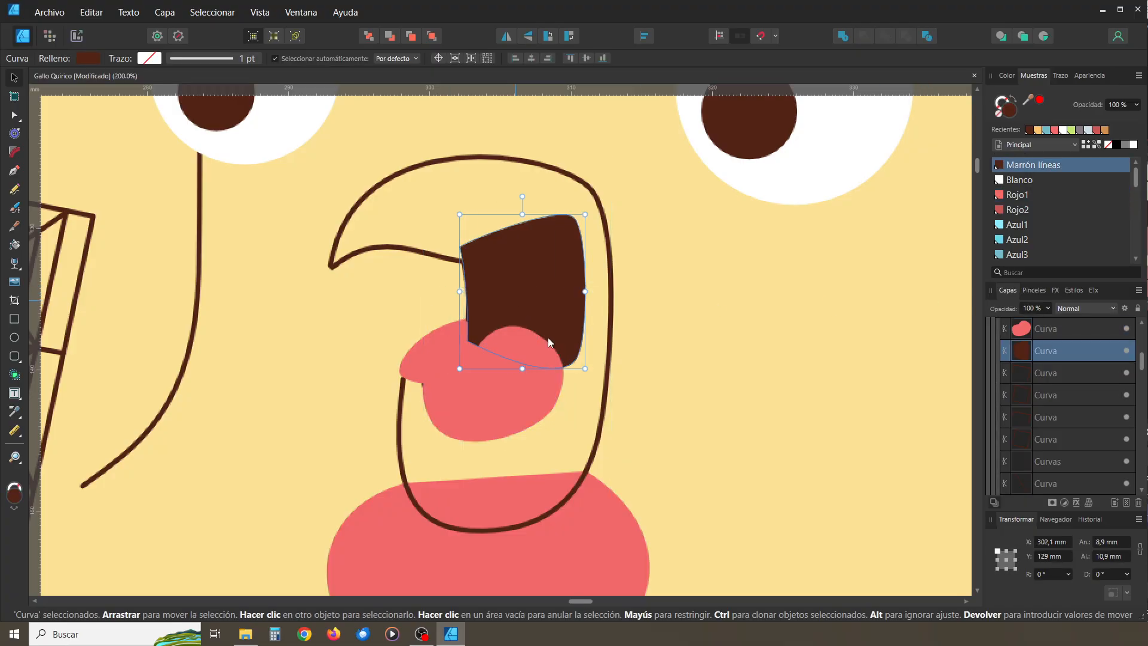
{"action": "left_click", "coordinate": [700, 332]}
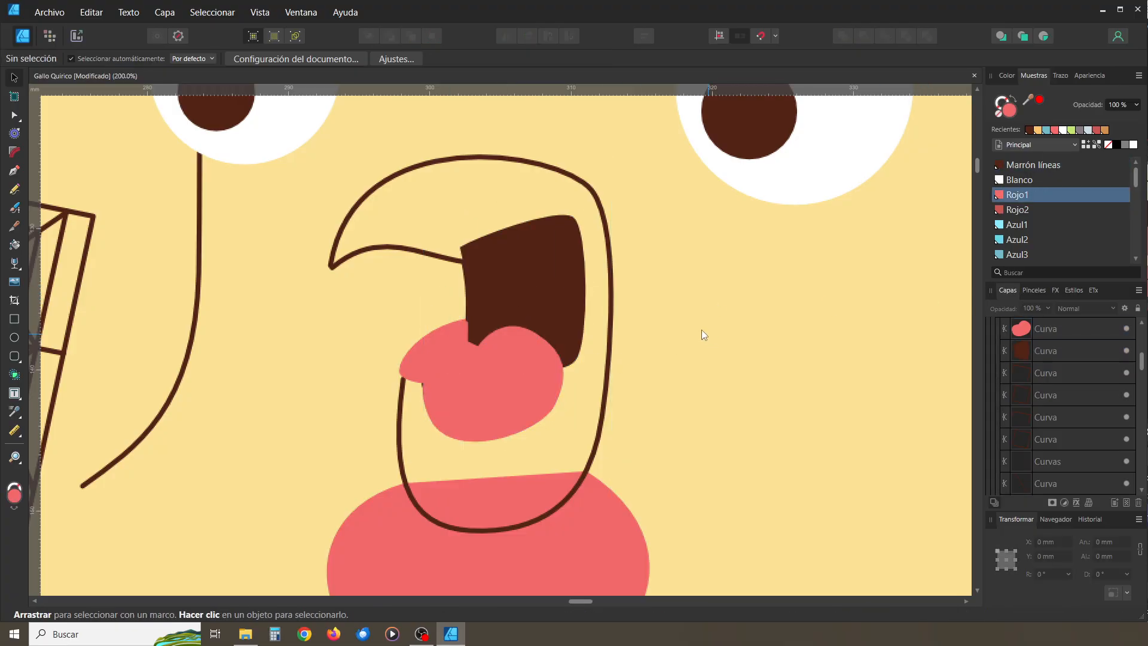
Bring the upper tongue shape to the front, above the brown mouth shape, and deselect it
{"action": "left_click", "coordinate": [431, 334]}
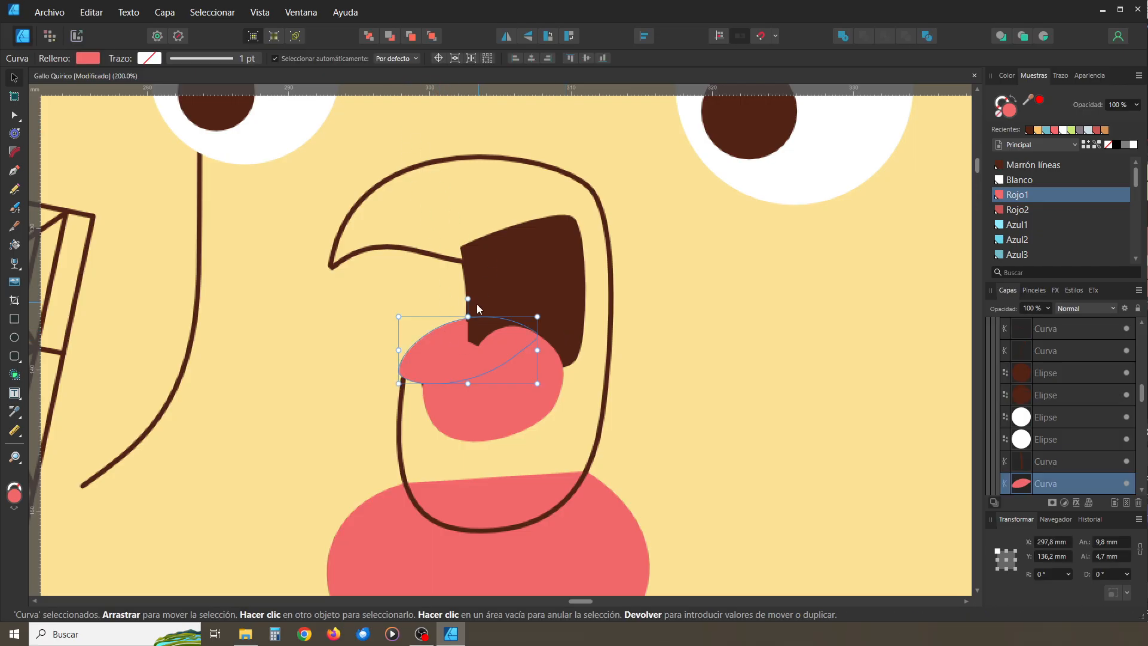
{"action": "left_click", "coordinate": [432, 37]}
{"action": "left_click", "coordinate": [701, 323]}
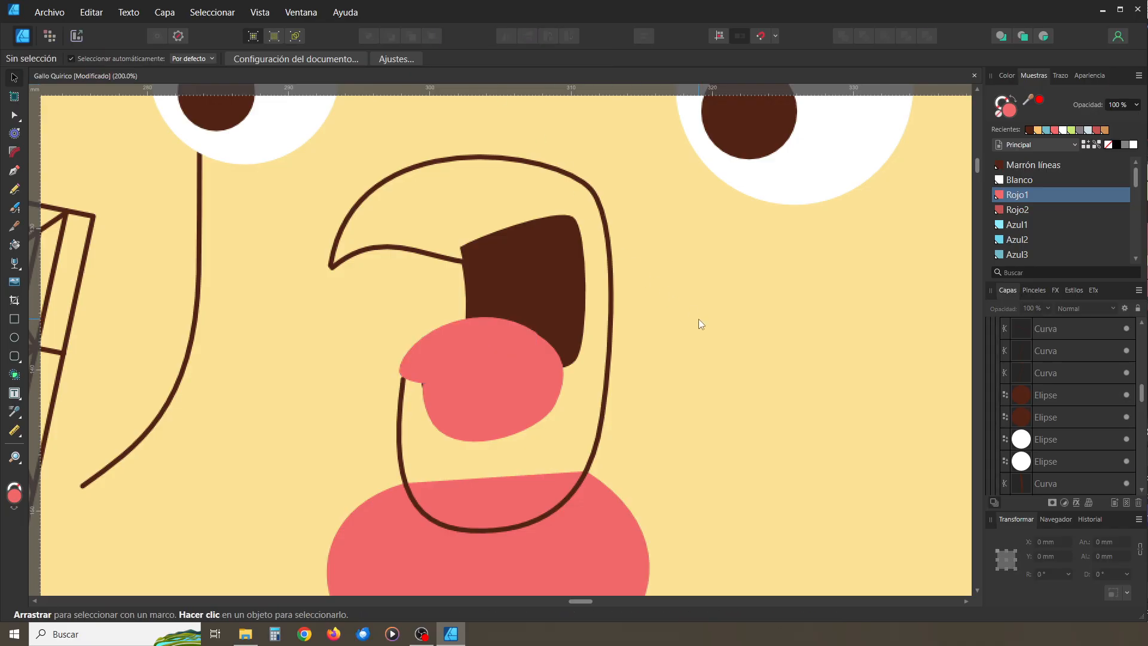
Draw a closed leaf-shaped Pen curve about 7 mm wide and 3.7 mm tall along the upper tongue's lower edge
{"action": "left_click", "coordinate": [461, 352]}
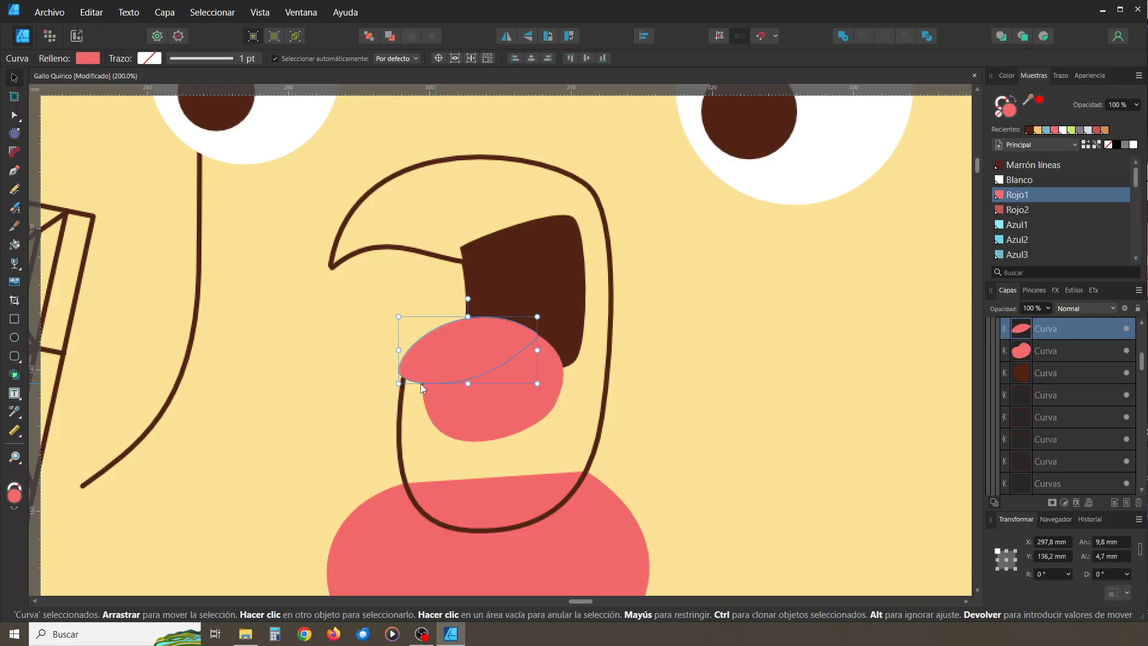
{"action": "left_click", "coordinate": [14, 171]}
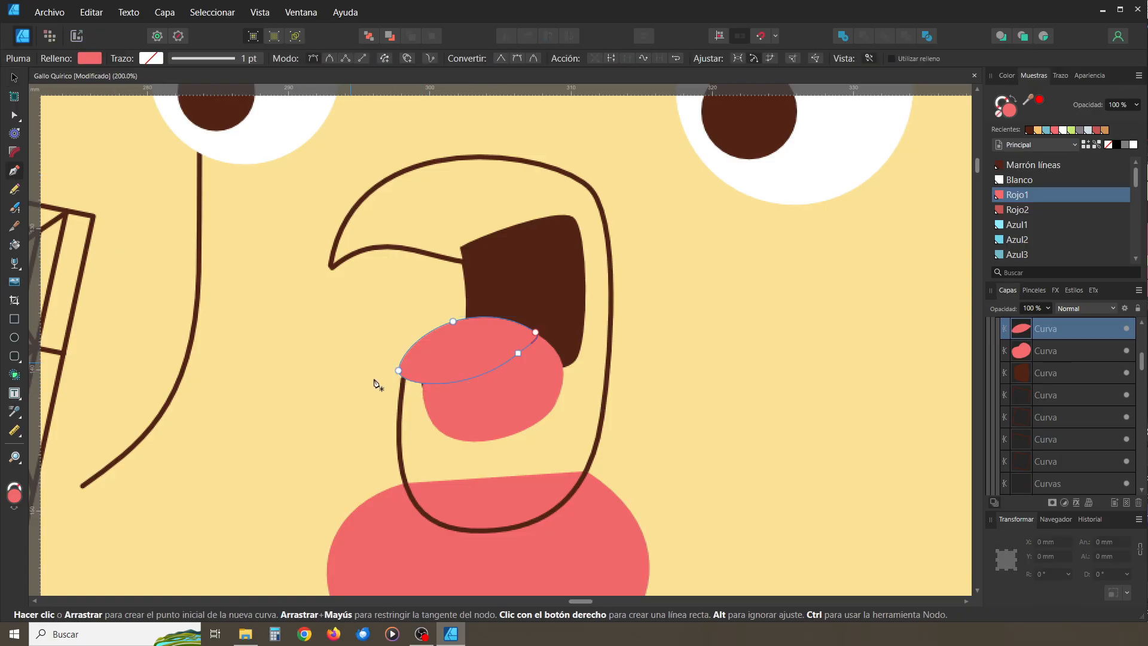
{"action": "key", "text": "ctrl"}
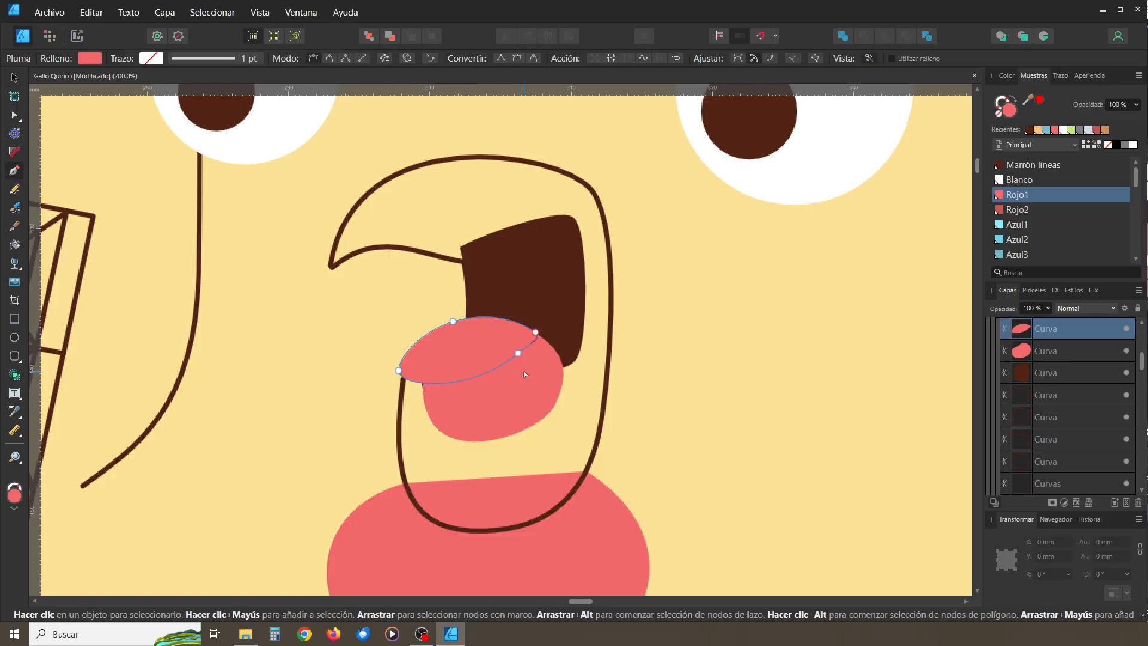
{"action": "scroll", "coordinate": [524, 374], "scroll_direction": "up", "scroll_amount": 1}
{"action": "key", "text": "space"}
{"action": "left_click_drag", "start_coordinate": [521, 390], "coordinate": [467, 368]}
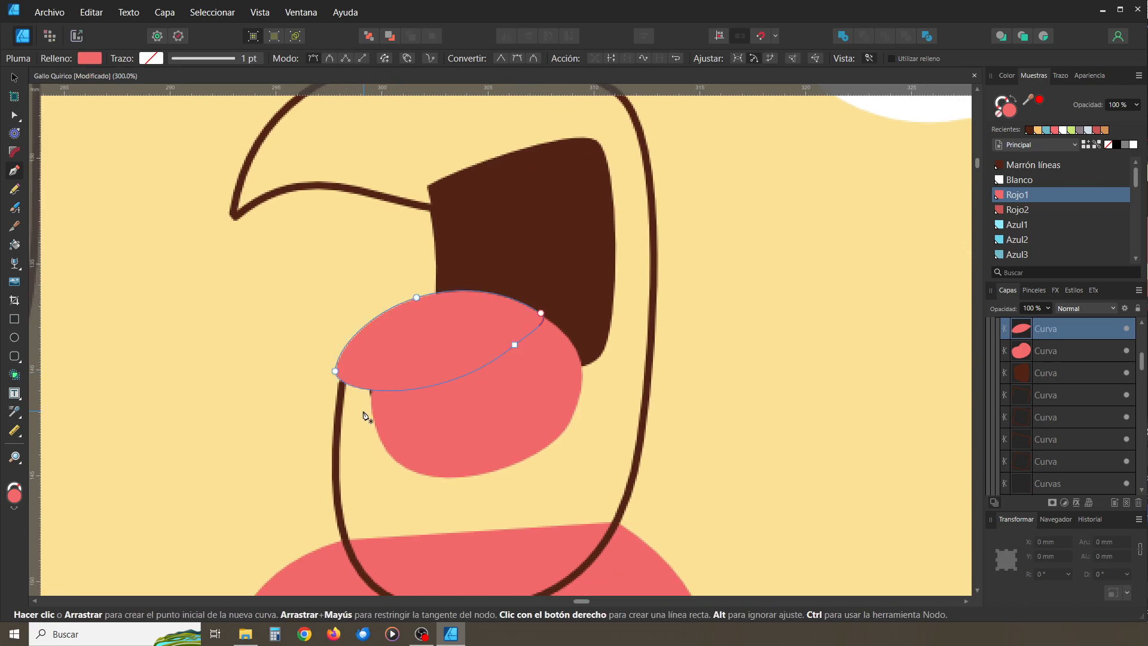
{"action": "left_click_drag", "start_coordinate": [362, 409], "coordinate": [417, 415]}
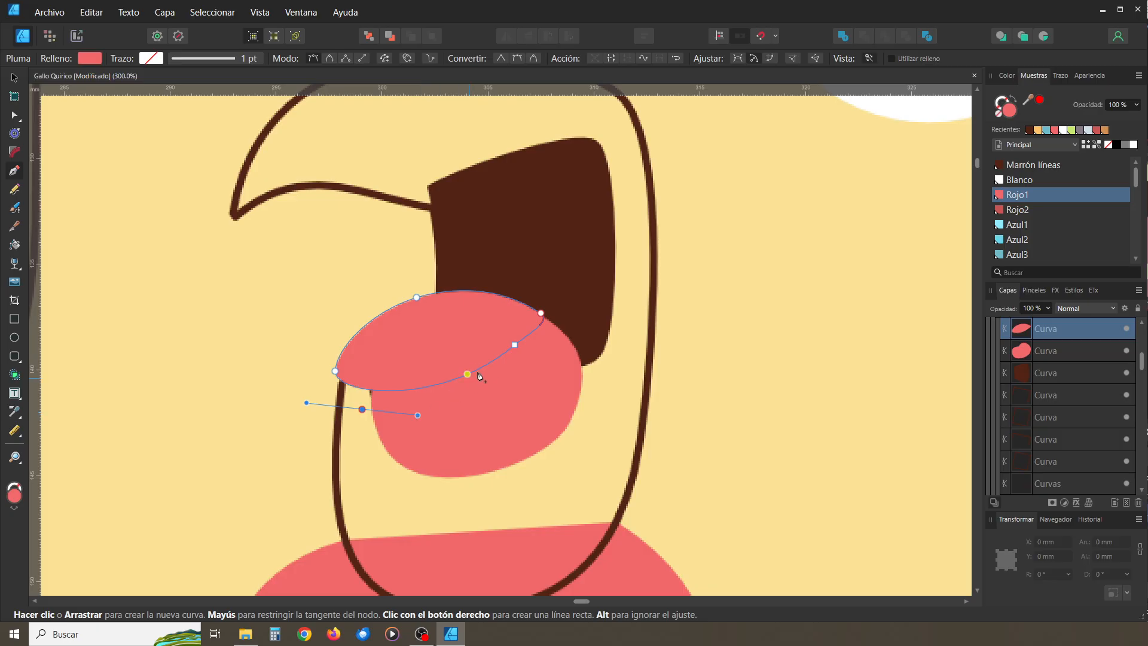
{"action": "left_click_drag", "start_coordinate": [505, 337], "coordinate": [475, 333]}
{"action": "left_click_drag", "start_coordinate": [363, 410], "coordinate": [369, 475]}
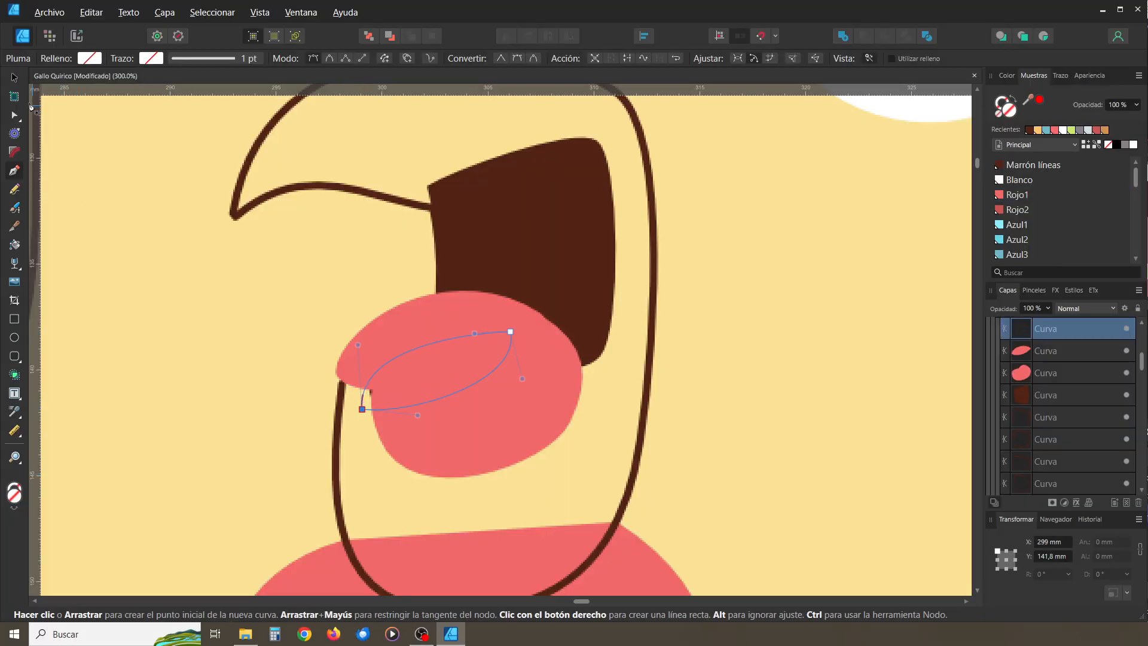
Fill the new leaf-shaped curve with the Rojo2 swatch and deselect it
{"action": "left_click", "coordinate": [14, 78]}
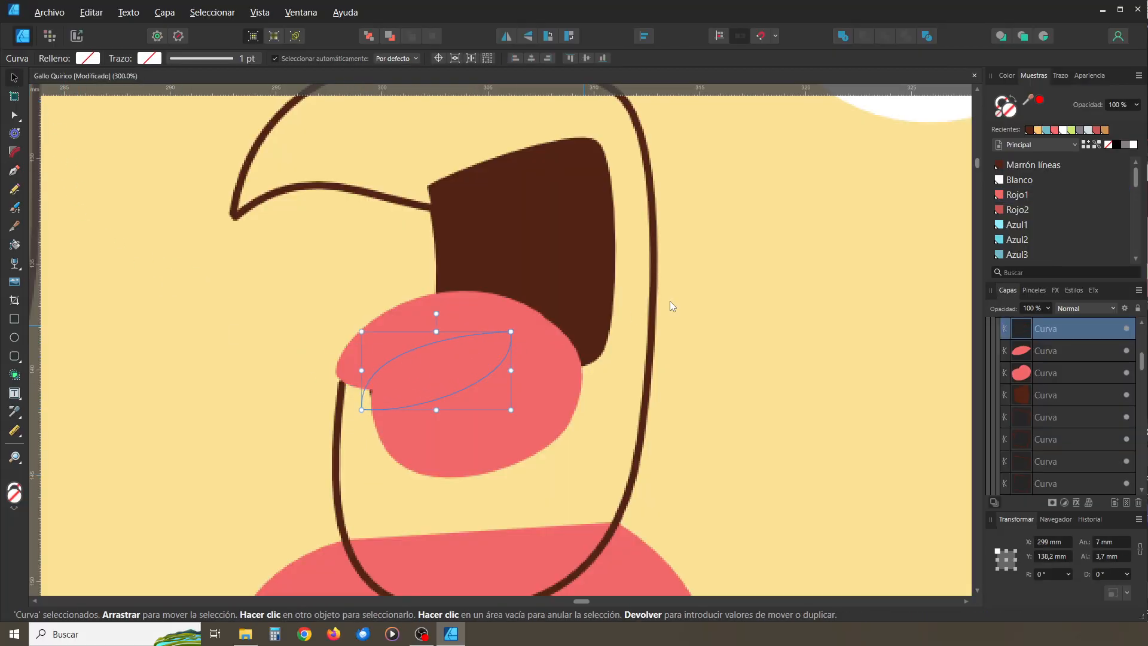
{"action": "left_click", "coordinate": [1018, 210]}
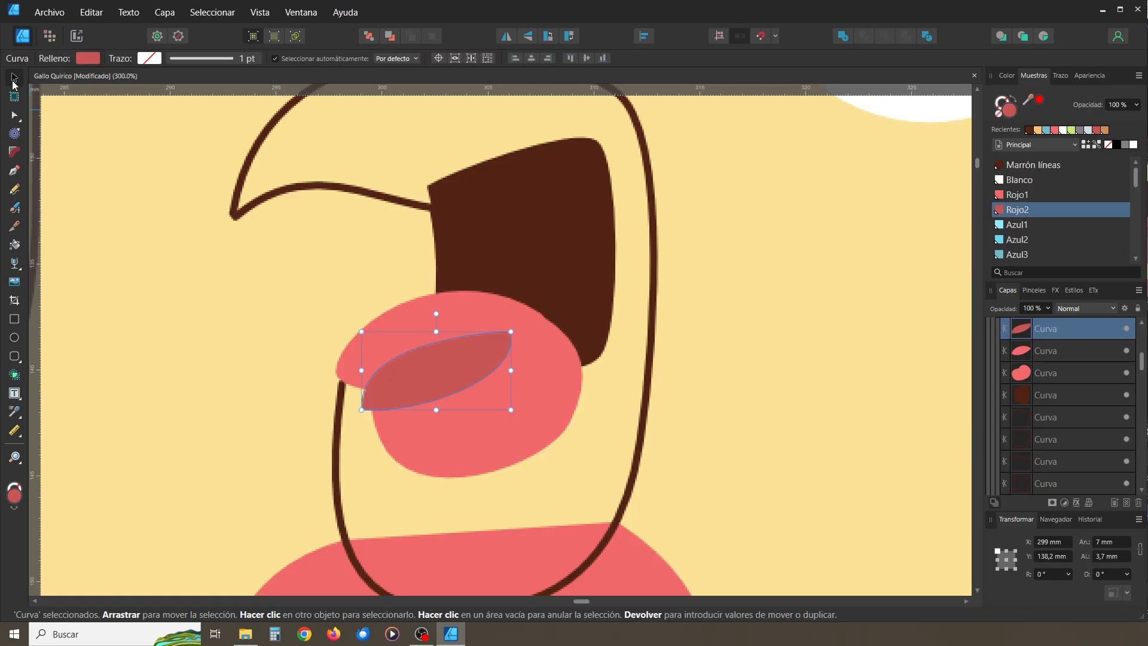
{"action": "left_click", "coordinate": [231, 320]}
Bring the upper tongue shape in front of the Rojo2 shadow shape and deselect it
{"action": "left_click", "coordinate": [422, 377]}
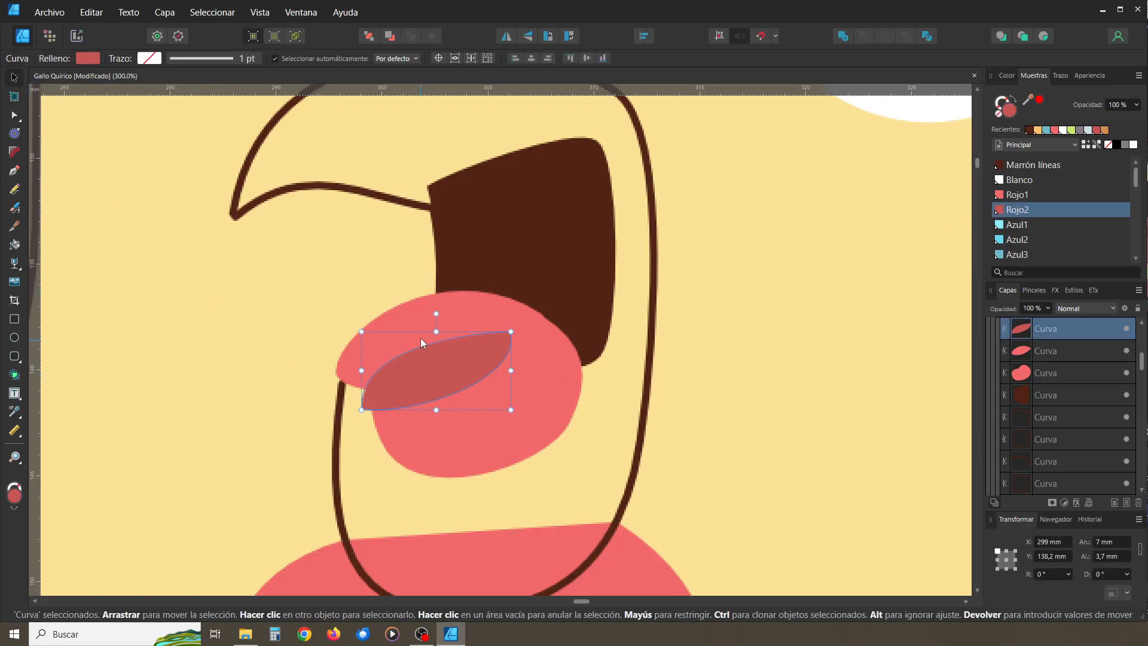
{"action": "left_click", "coordinate": [418, 330]}
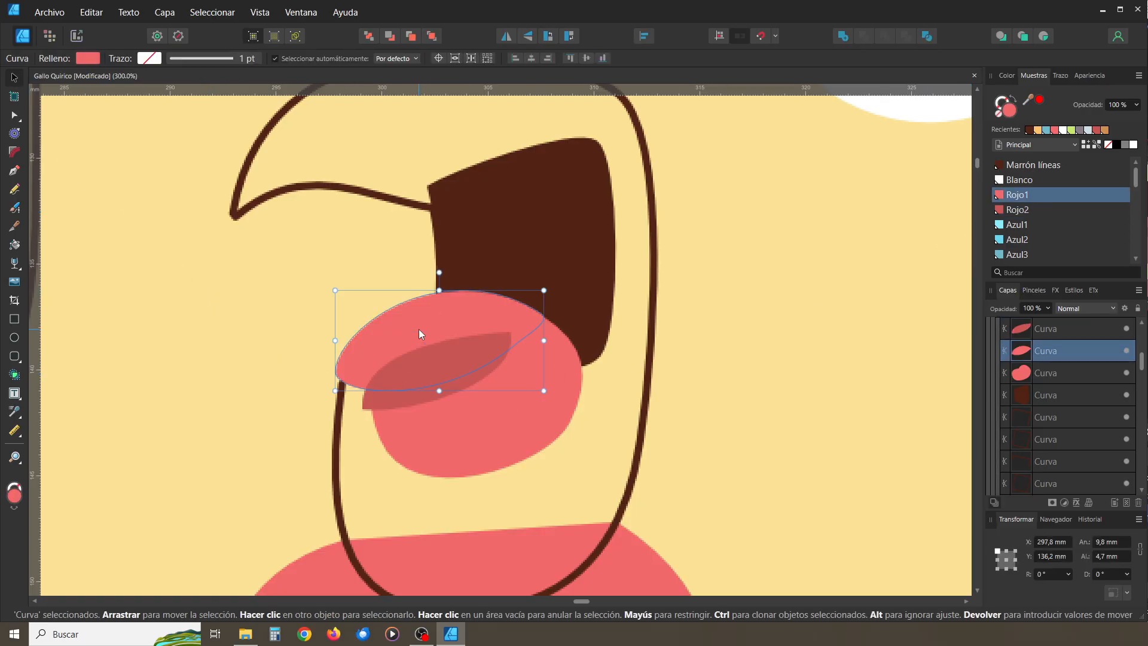
{"action": "left_click", "coordinate": [436, 40]}
{"action": "left_click", "coordinate": [282, 346]}
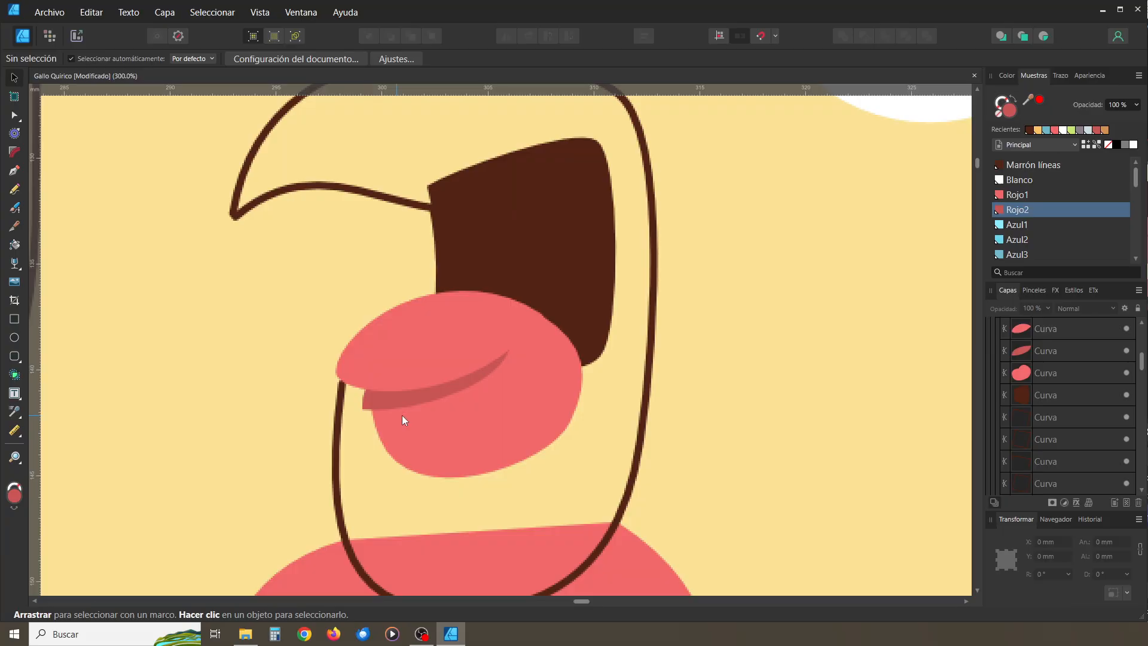
Extend the Rojo2 tongue shadow downward to 4.2 mm tall, with its X position at 298.9 mm
{"action": "left_click", "coordinate": [399, 408]}
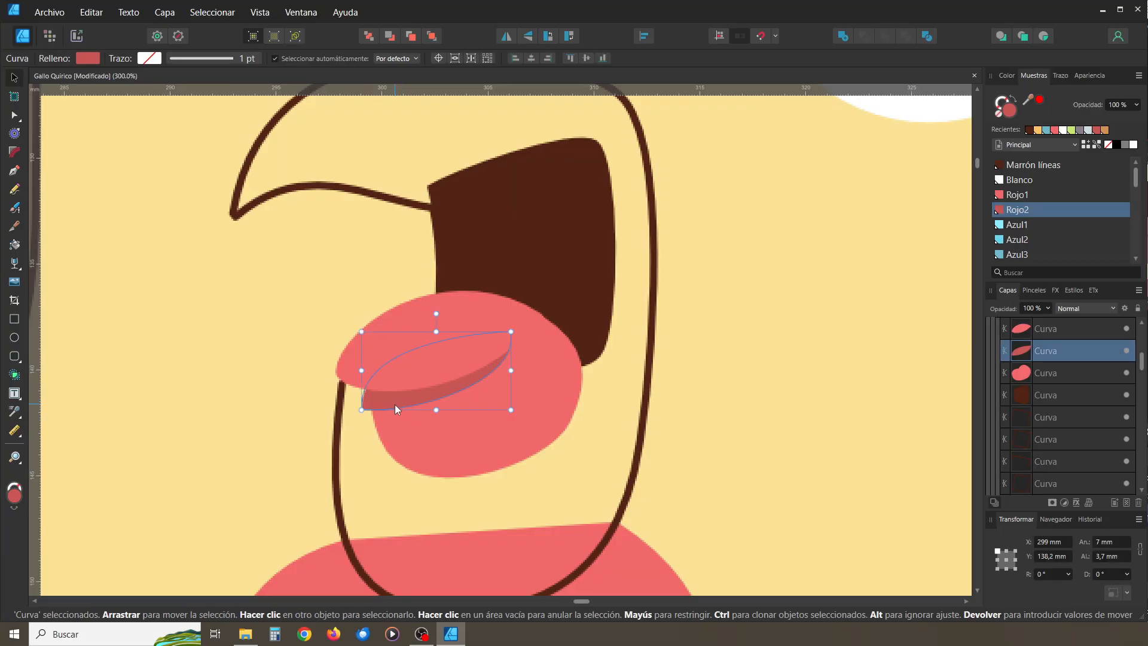
{"action": "left_click_drag", "start_coordinate": [394, 409], "coordinate": [409, 404]}
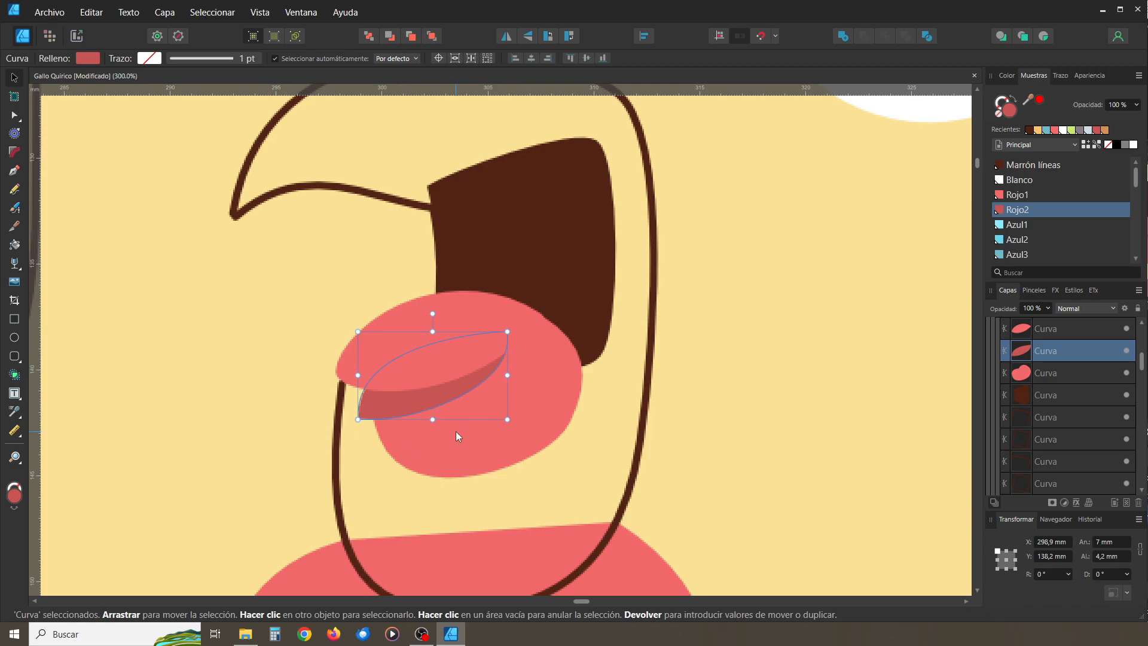
{"action": "left_click", "coordinate": [360, 439]}
{"action": "left_click", "coordinate": [383, 412]}
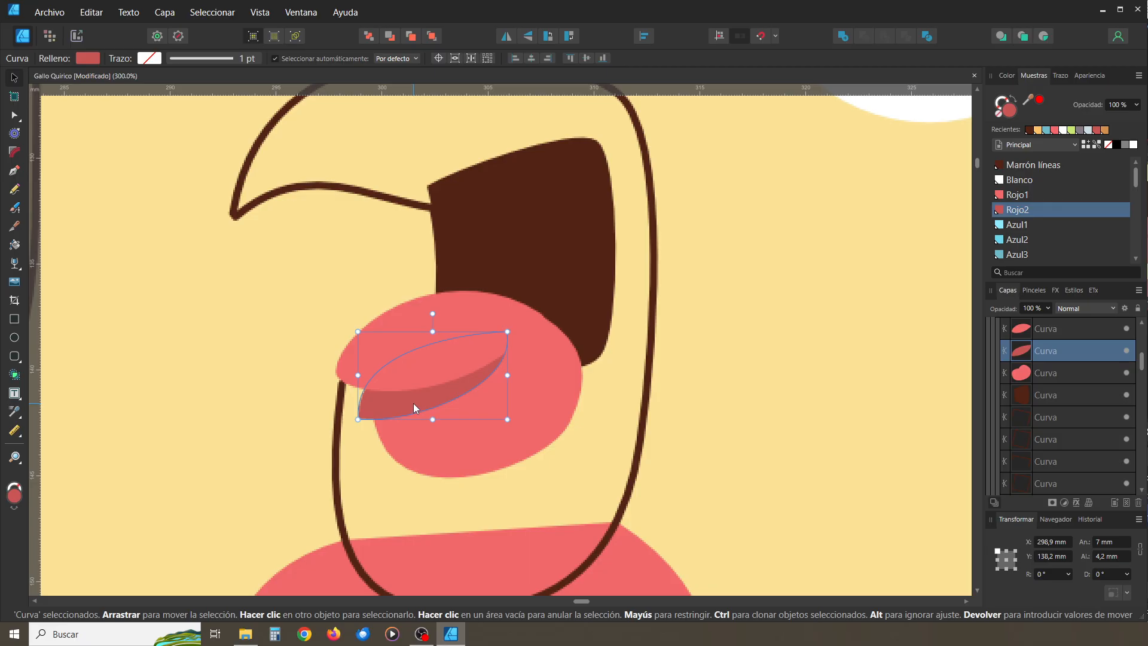
Try deleting the Rojo2 tongue shadow and undo the deletion
{"action": "left_click", "coordinate": [284, 400]}
{"action": "left_click", "coordinate": [402, 404]}
{"action": "key", "text": "Delete"}
{"action": "left_click", "coordinate": [284, 403]}
{"action": "left_click", "coordinate": [440, 432]}
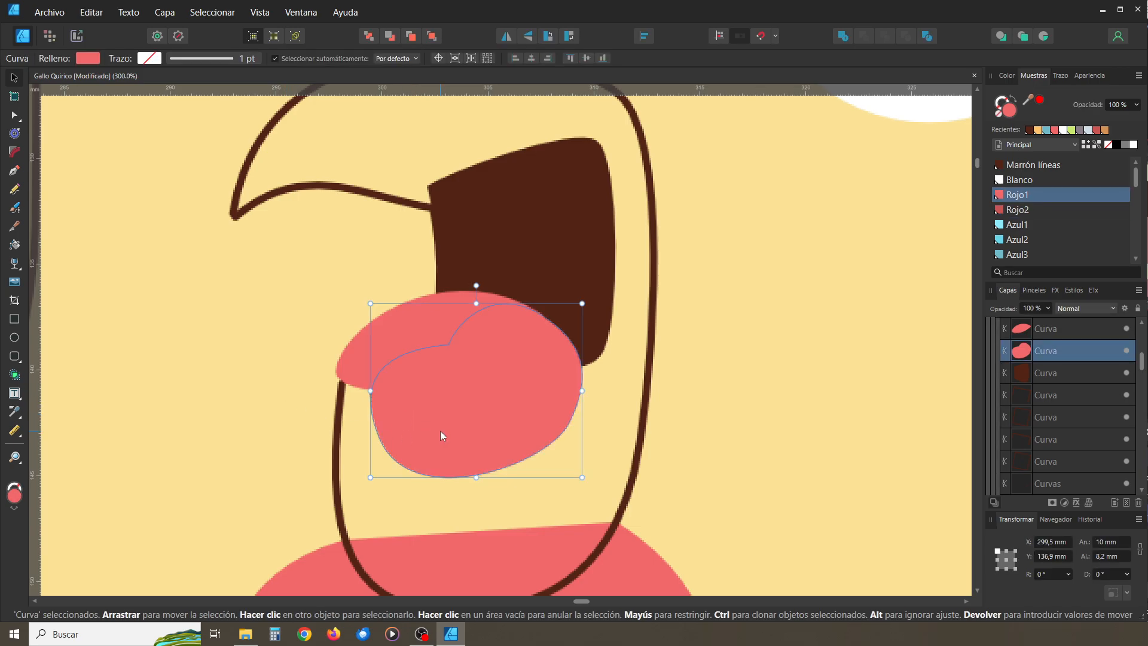
{"action": "key", "text": "ctrl+z"}
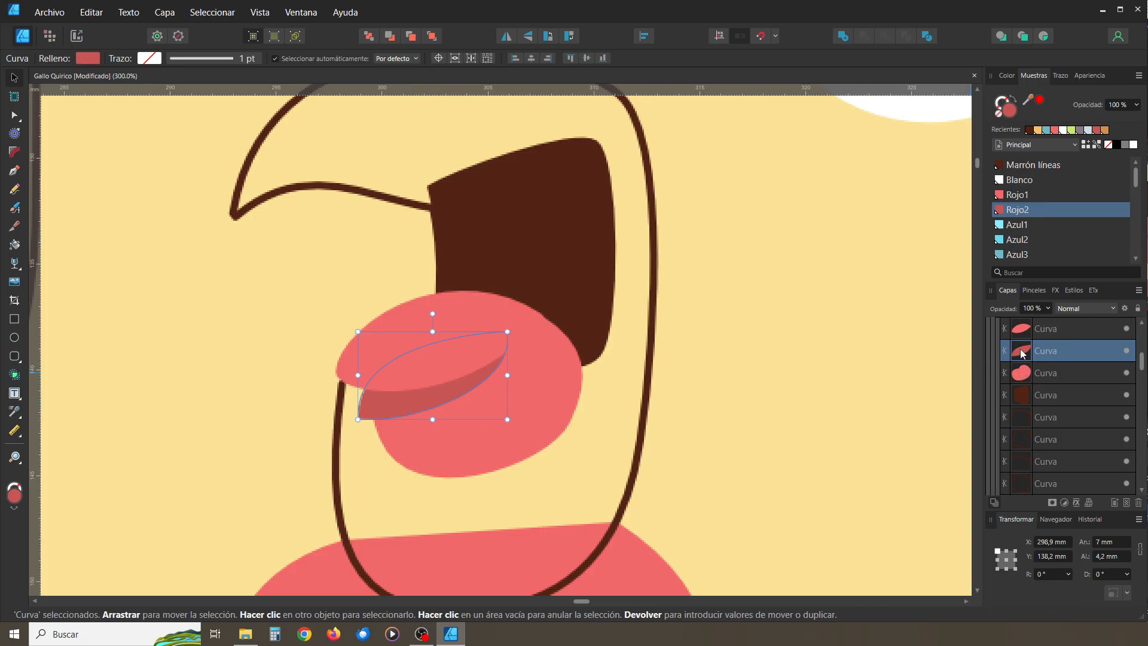
Nest the Rojo2 shadow curve inside the lower tongue curve so it is clipped, and expand that layer
{"action": "left_click_drag", "start_coordinate": [1021, 349], "coordinate": [1039, 371]}
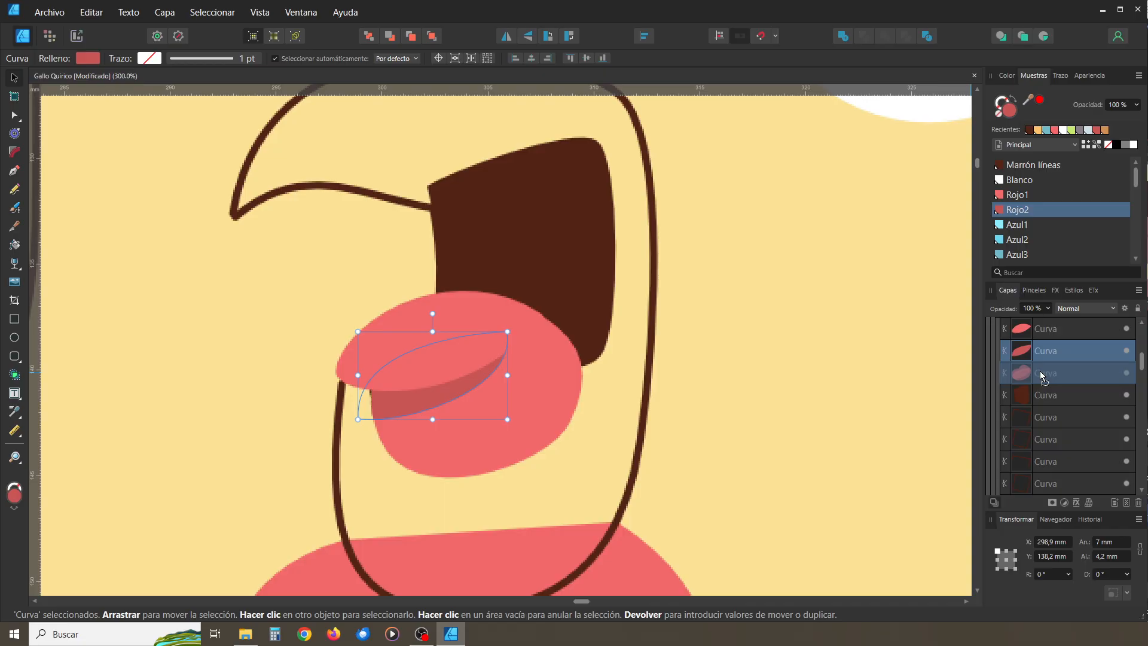
{"action": "mouse_move", "coordinate": [1041, 374]}
{"action": "left_mouse_down"}
{"action": "mouse_move", "coordinate": [1031, 355]}
{"action": "mouse_move", "coordinate": [1045, 372]}
{"action": "mouse_move", "coordinate": [1025, 372]}
{"action": "left_mouse_up"}
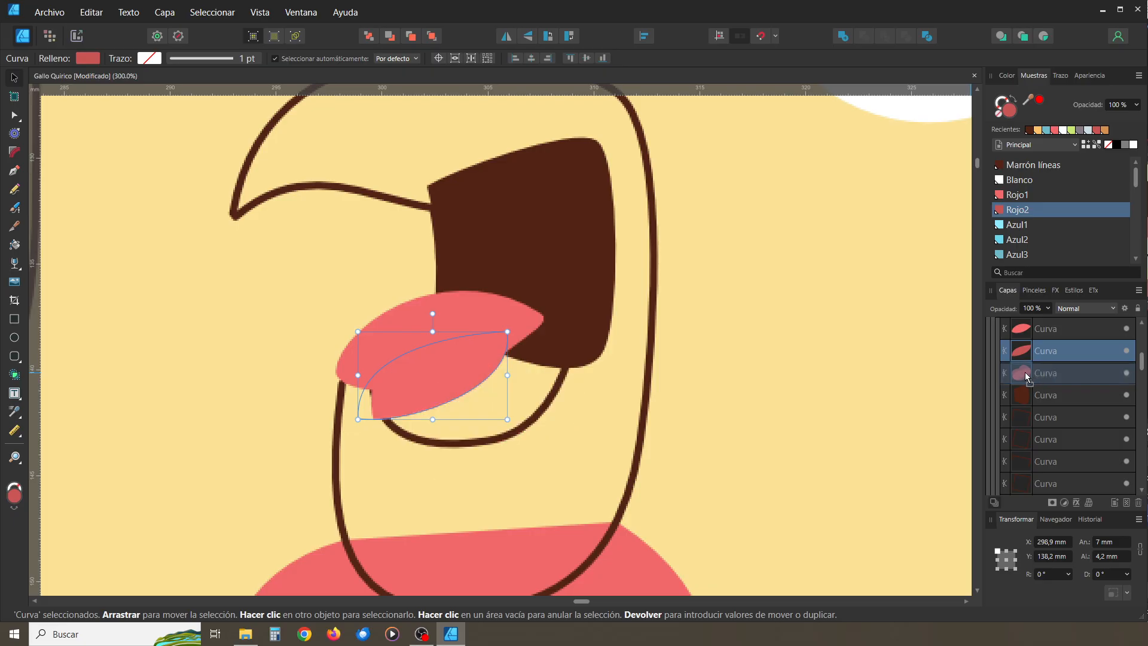
{"action": "left_click_drag", "start_coordinate": [1027, 372], "coordinate": [1047, 375]}
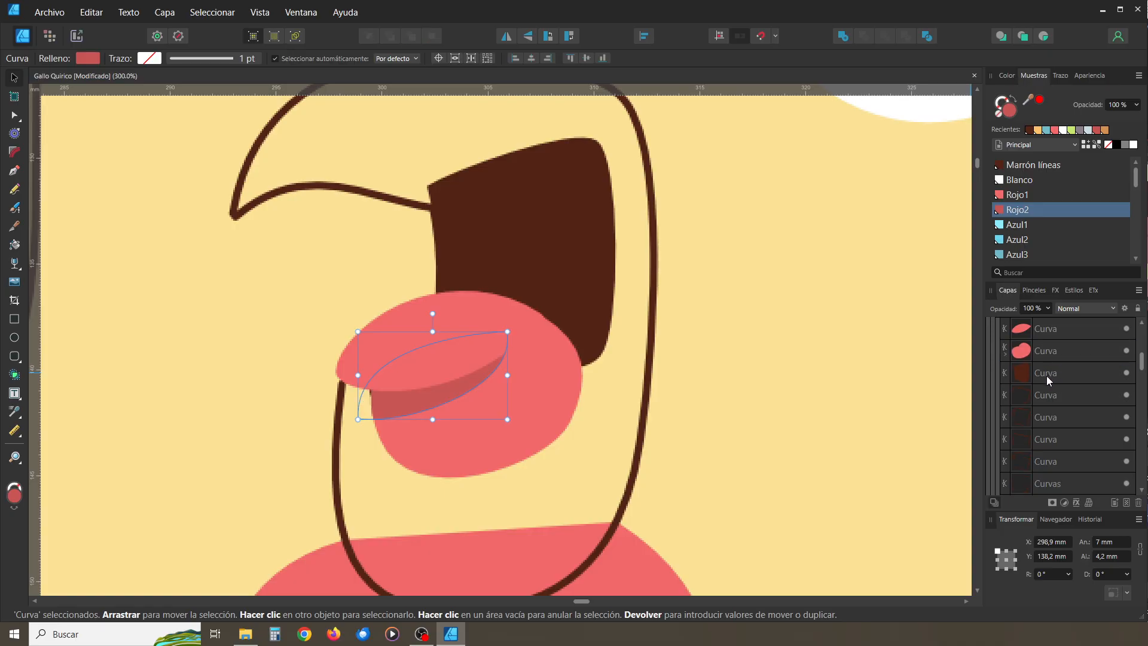
{"action": "left_click", "coordinate": [815, 390]}
{"action": "left_click", "coordinate": [1005, 354]}
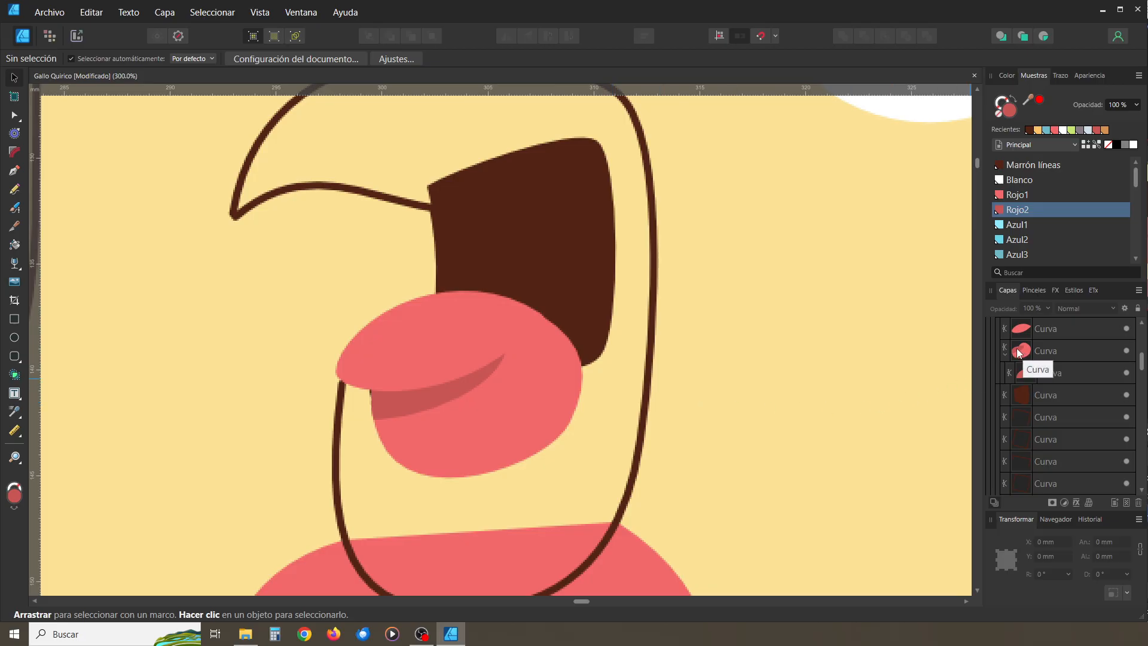
Reshape the clipped shadow's lower edge by adjusting its node handles, deselect it, and collapse the lower tongue layer
{"action": "left_click", "coordinate": [422, 411]}
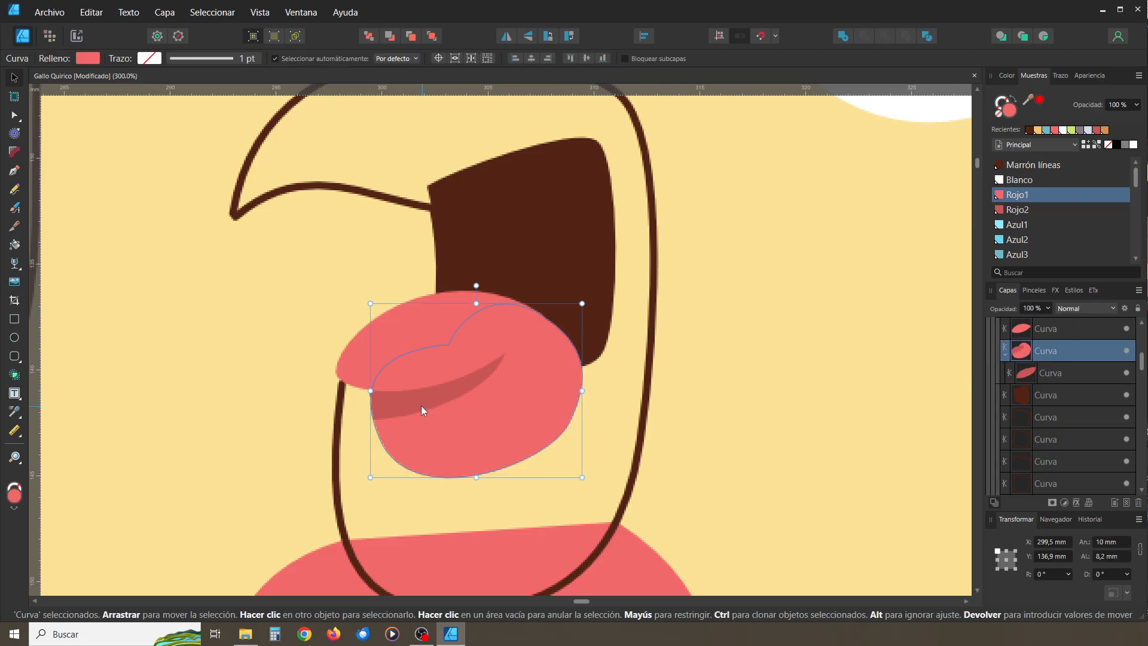
{"action": "left_click", "coordinate": [15, 116]}
{"action": "left_click", "coordinate": [428, 407]}
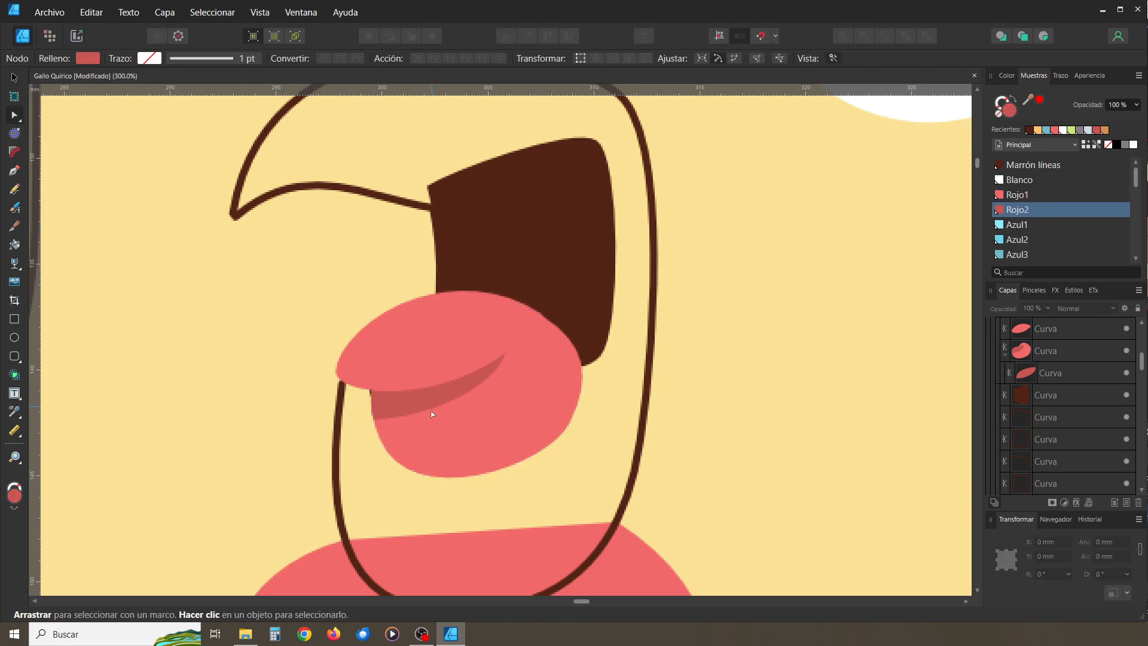
{"action": "left_click", "coordinate": [359, 419]}
{"action": "left_click_drag", "start_coordinate": [414, 425], "coordinate": [429, 425]}
{"action": "left_click_drag", "start_coordinate": [518, 384], "coordinate": [510, 382]}
{"action": "left_click_drag", "start_coordinate": [428, 426], "coordinate": [422, 425]}
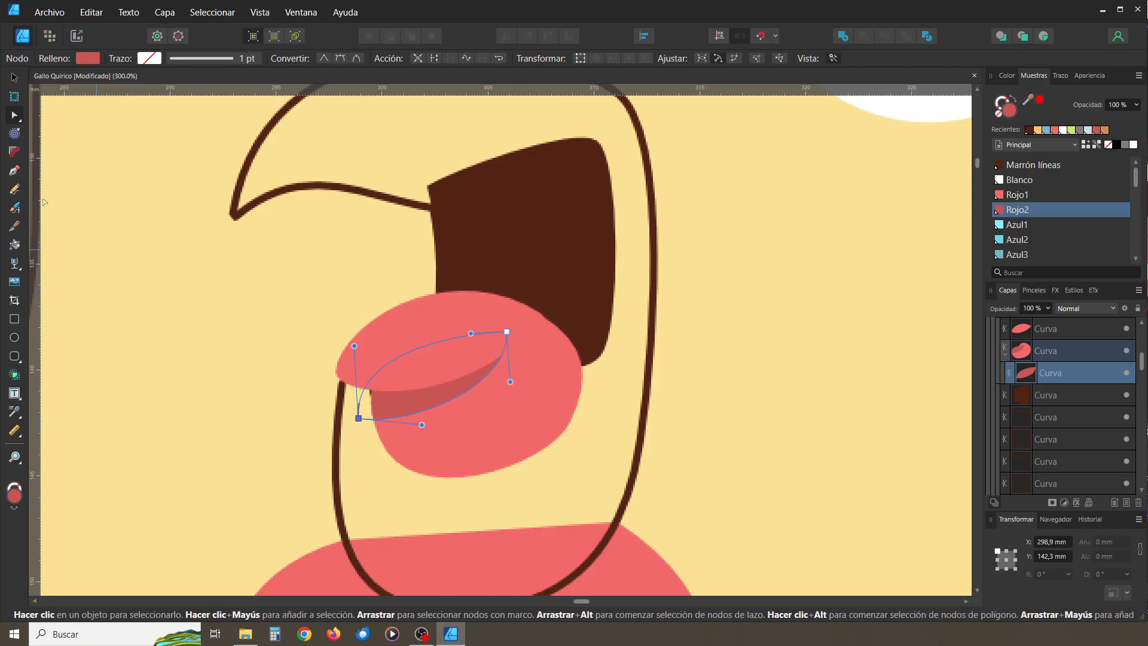
{"action": "left_click", "coordinate": [14, 78]}
{"action": "left_click", "coordinate": [213, 276]}
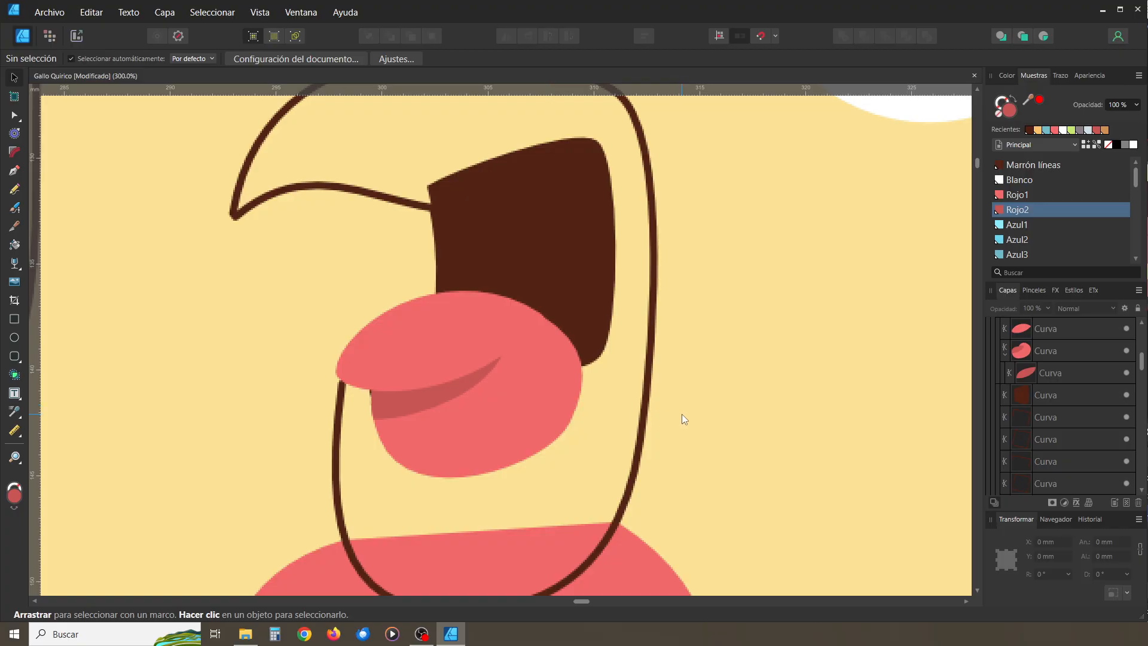
{"action": "left_click", "coordinate": [1007, 355]}
{"action": "scroll", "coordinate": [489, 344], "scroll_direction": "down", "scroll_amount": 1, "text": "ctrl"}
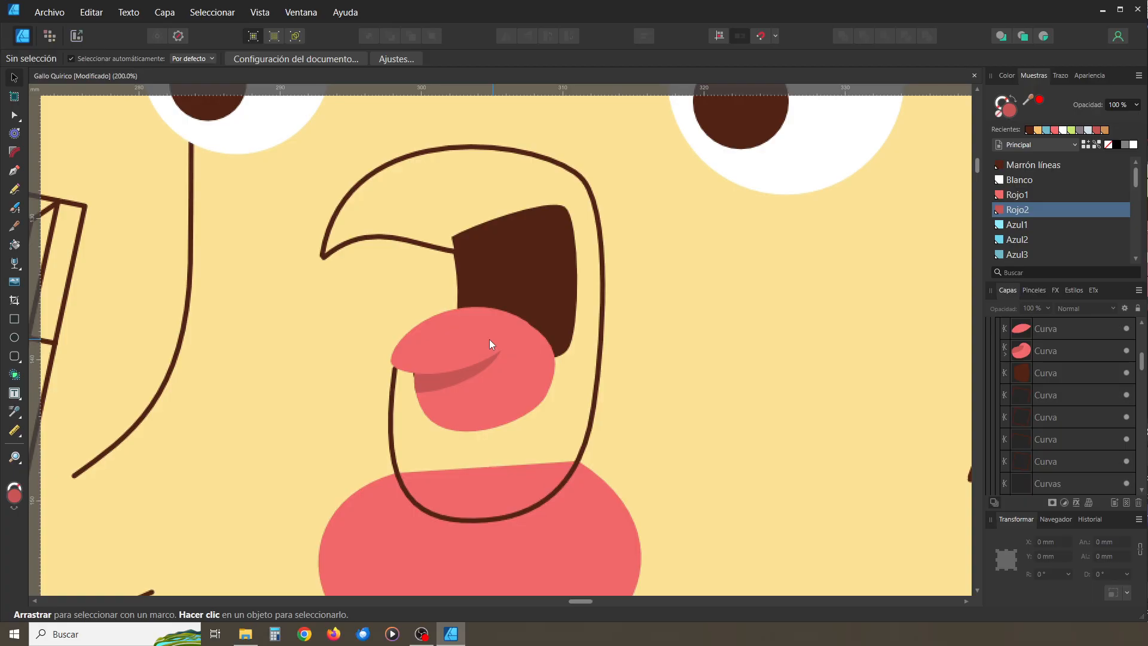
{"action": "left_click_drag", "start_coordinate": [487, 336], "coordinate": [497, 377]}
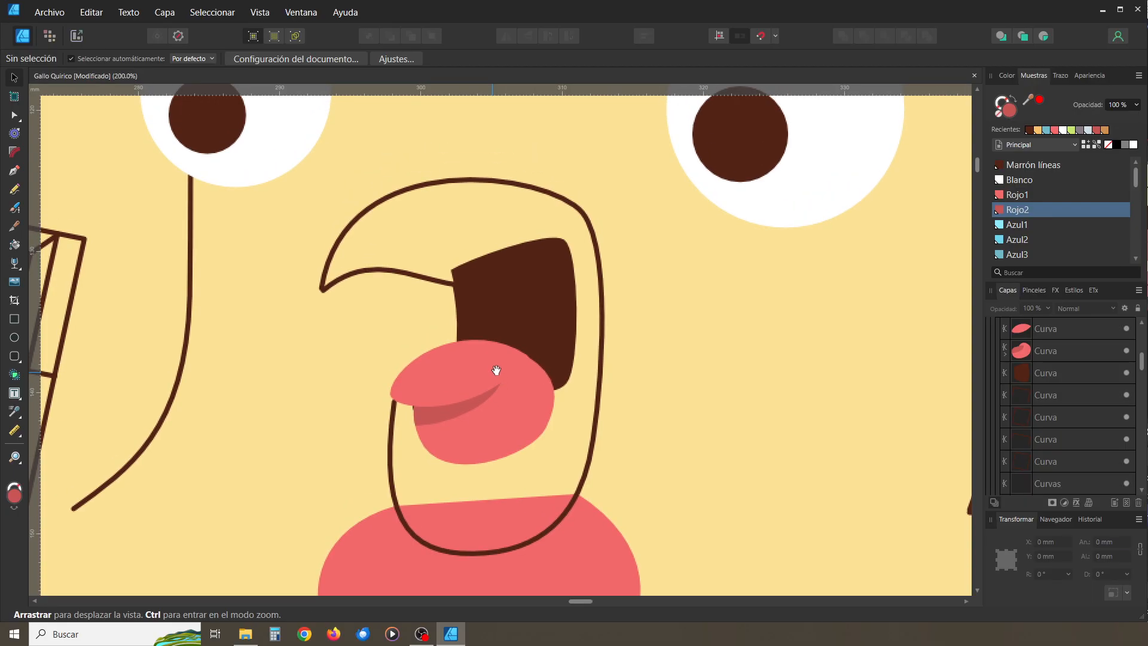
{"action": "left_click", "coordinate": [426, 284]}
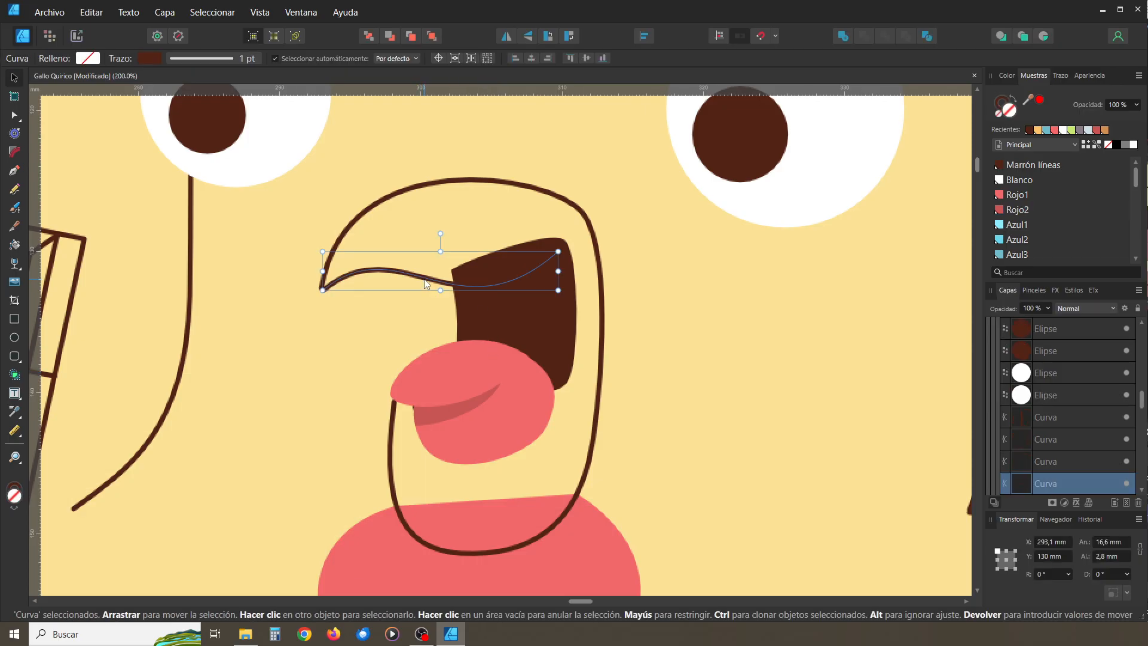
{"action": "left_click", "coordinate": [365, 205], "text": "shift"}
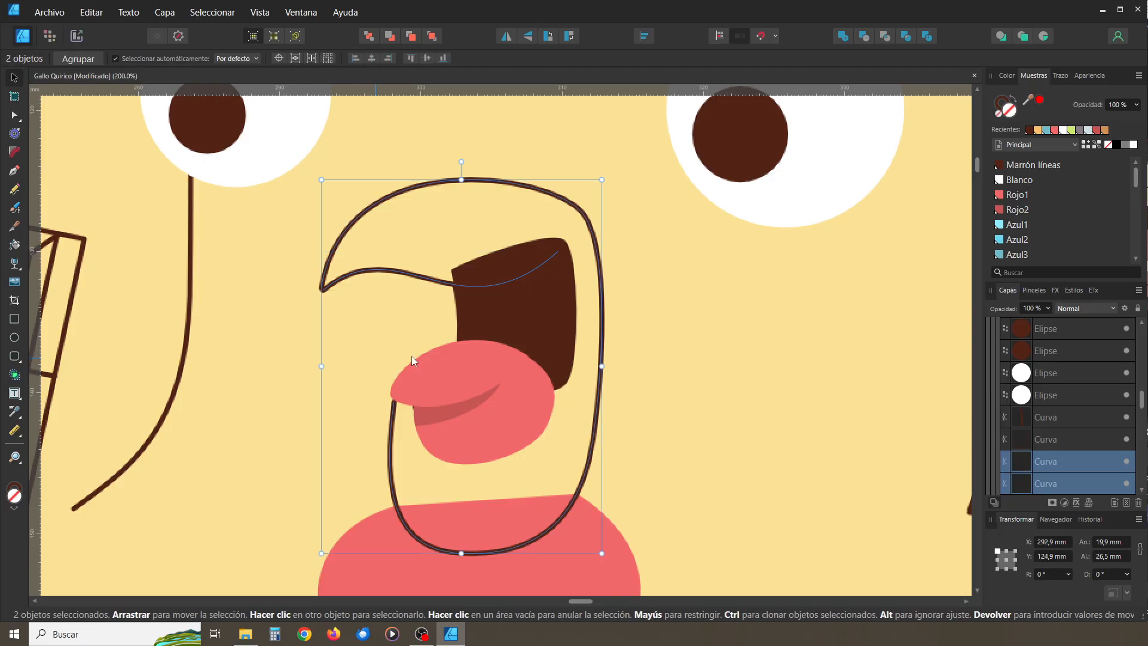
{"action": "left_click", "coordinate": [688, 356]}
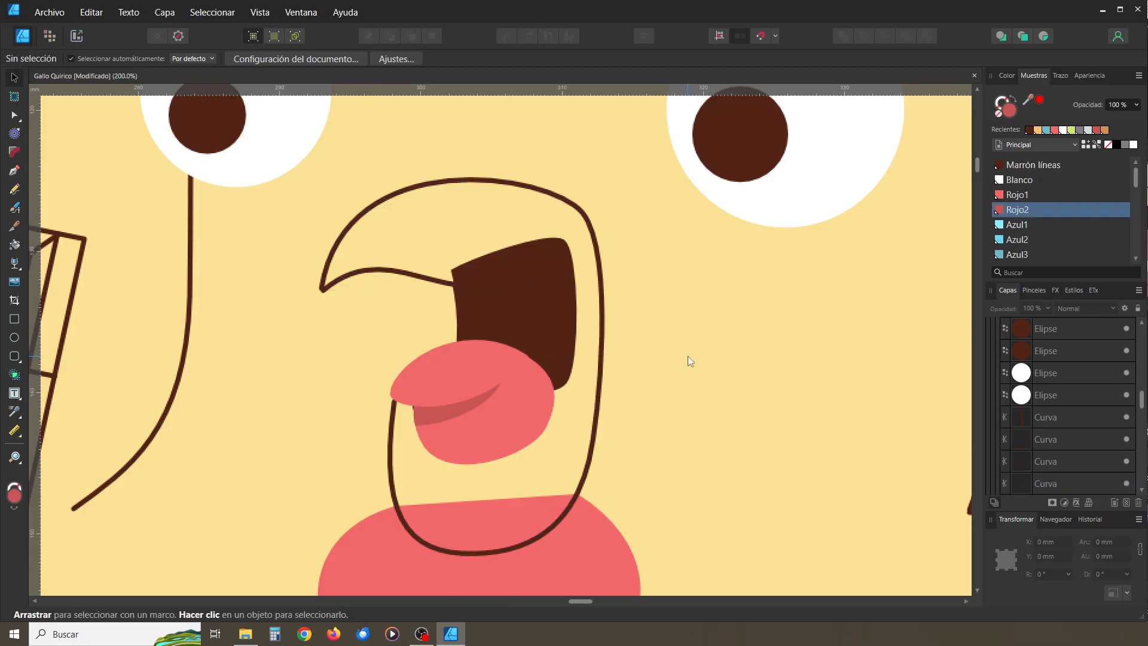
{"action": "left_click", "coordinate": [551, 337]}
{"action": "left_click", "coordinate": [430, 282]}
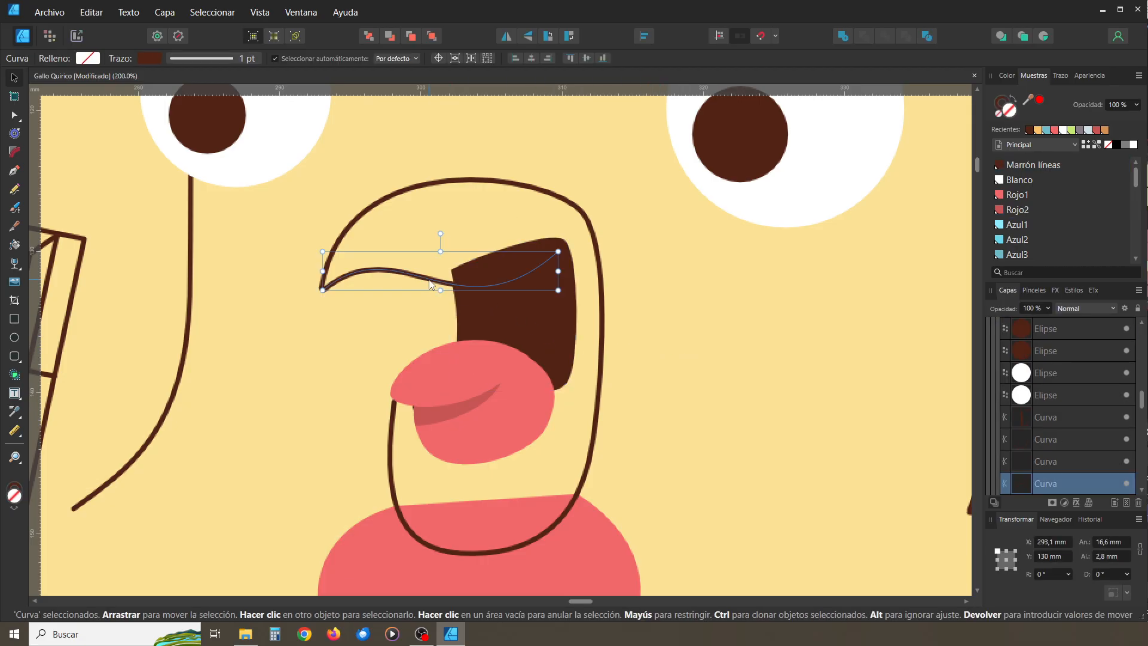
Send both tongue shapes and the brown mouth shape behind the beak outlines, and deselect them
{"action": "left_click", "coordinate": [449, 411]}
{"action": "left_click", "coordinate": [500, 307], "text": "shift"}
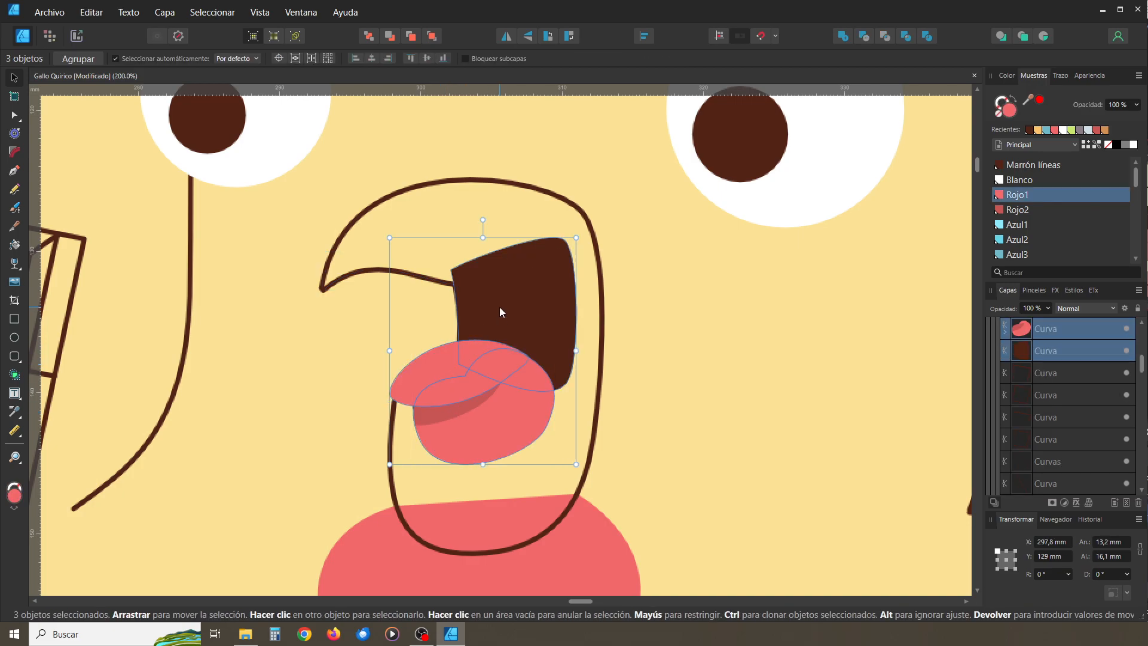
{"action": "left_click", "coordinate": [375, 41]}
{"action": "left_click", "coordinate": [679, 382]}
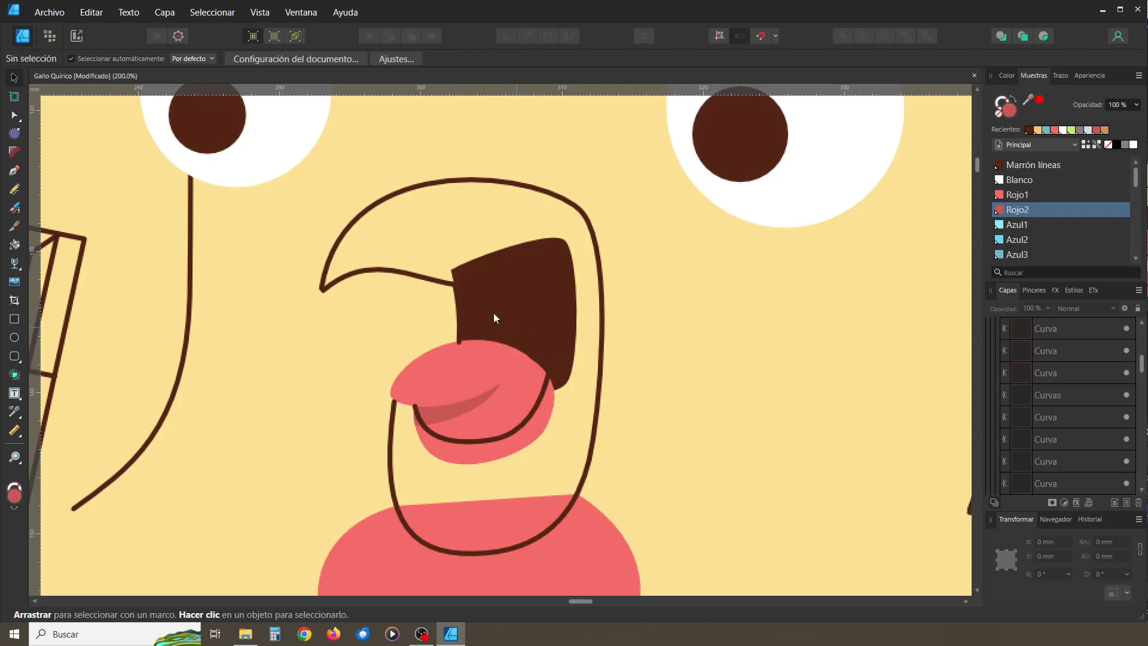
{"action": "left_click", "coordinate": [435, 280]}
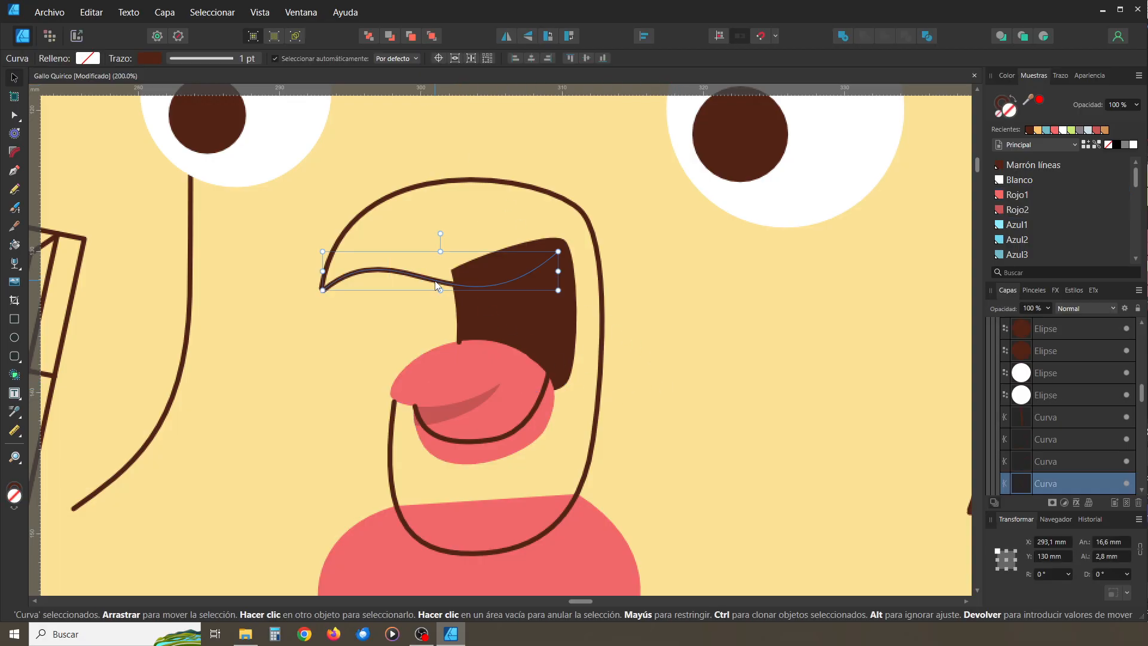
{"action": "left_click", "coordinate": [350, 231], "text": "shift"}
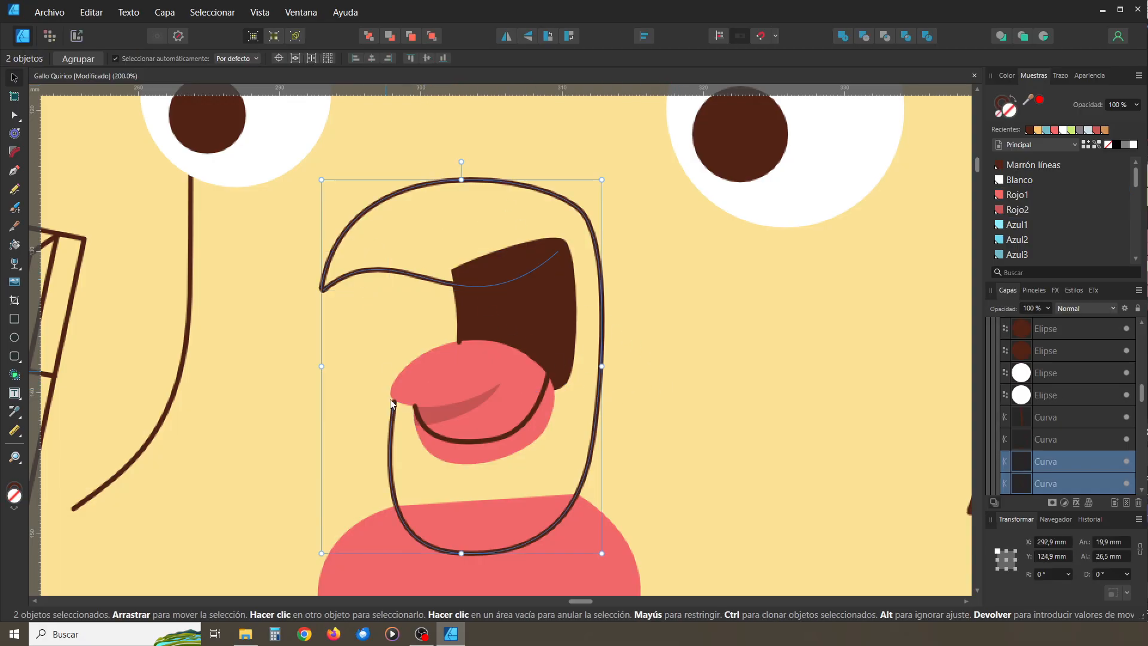
{"action": "left_click", "coordinate": [461, 441], "text": "shift"}
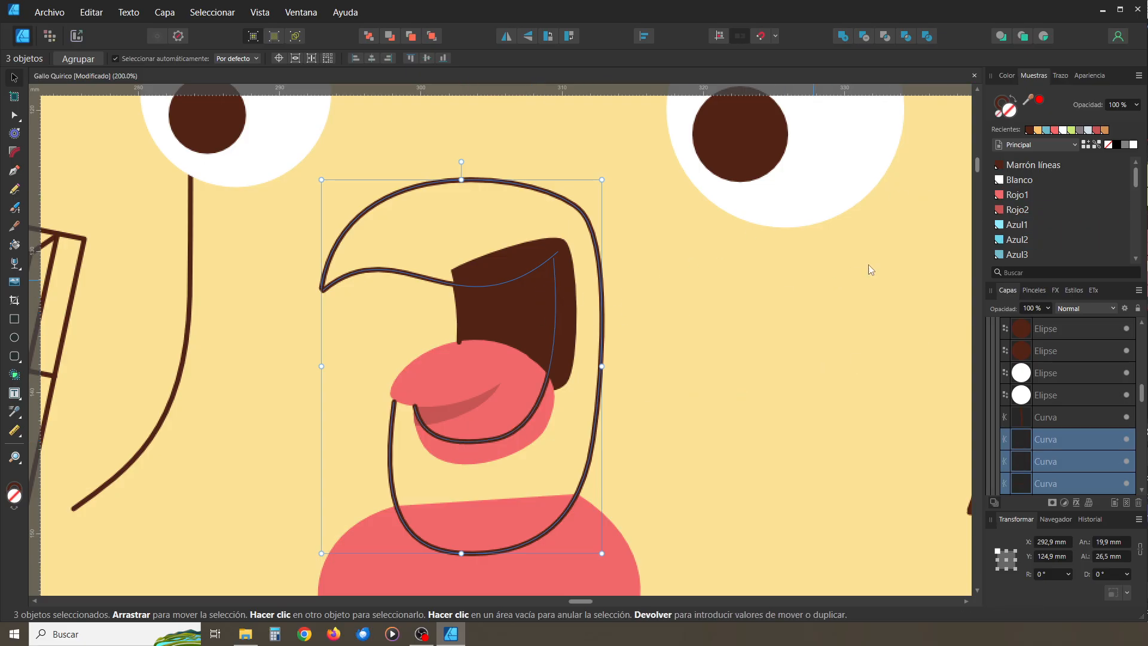
{"action": "left_click", "coordinate": [901, 251]}
Fill the brown mouth shape with the Azul3 swatch and deselect it
{"action": "left_click", "coordinate": [533, 315]}
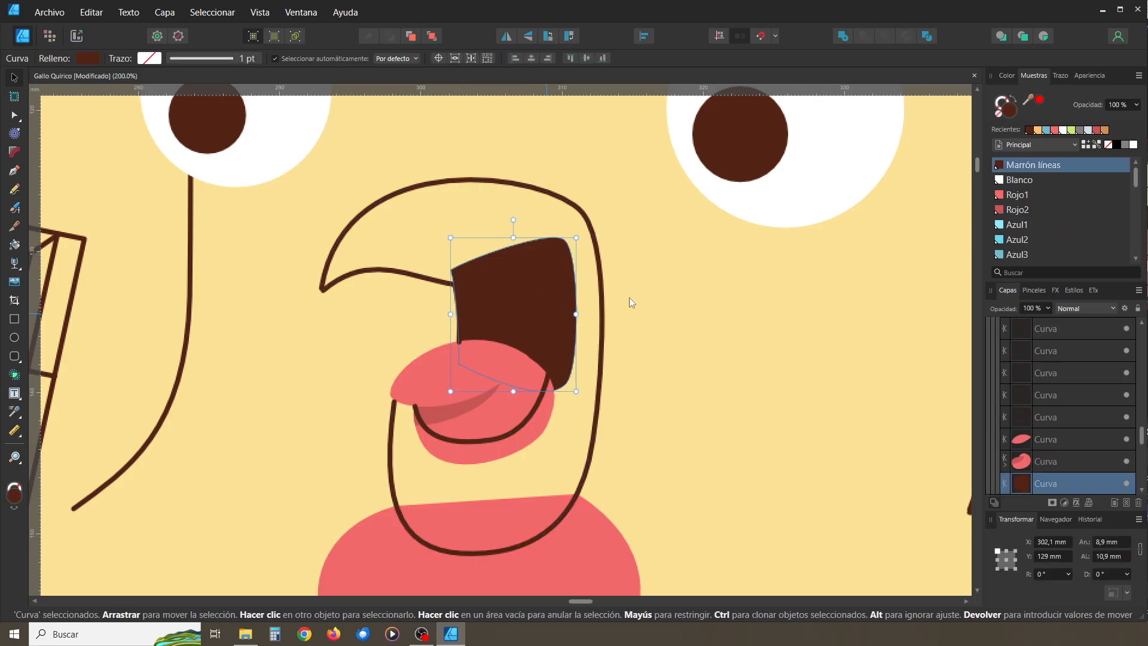
{"action": "left_click", "coordinate": [1019, 256]}
{"action": "left_click", "coordinate": [742, 340]}
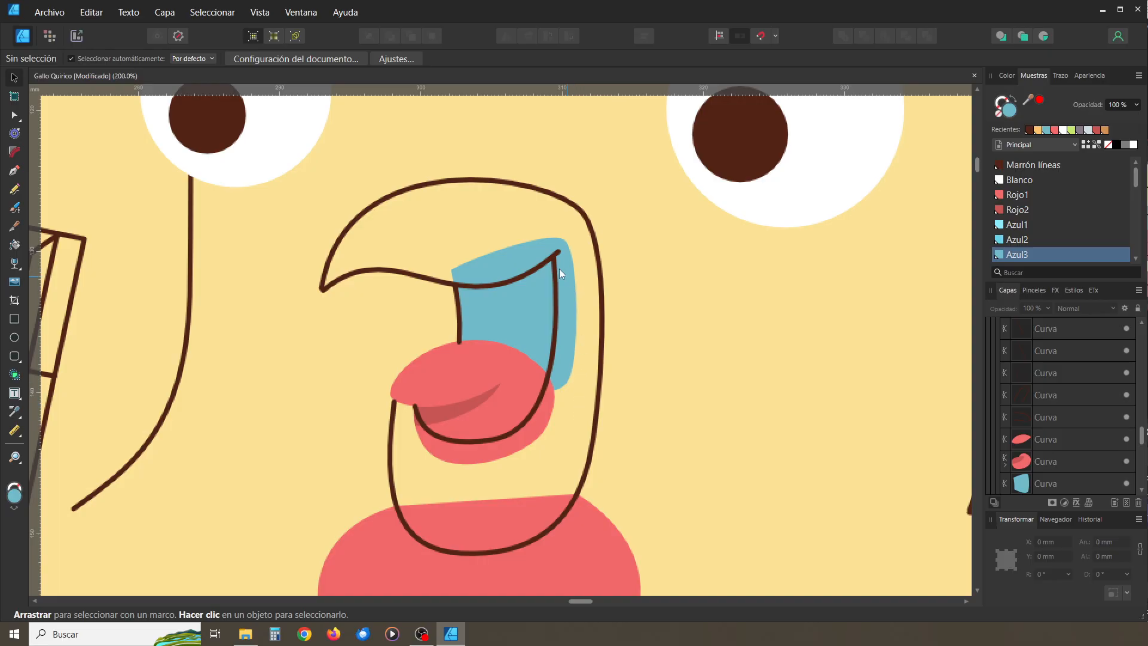
Select the wavy outline along the underside of the upper beak
{"action": "left_click", "coordinate": [551, 255]}
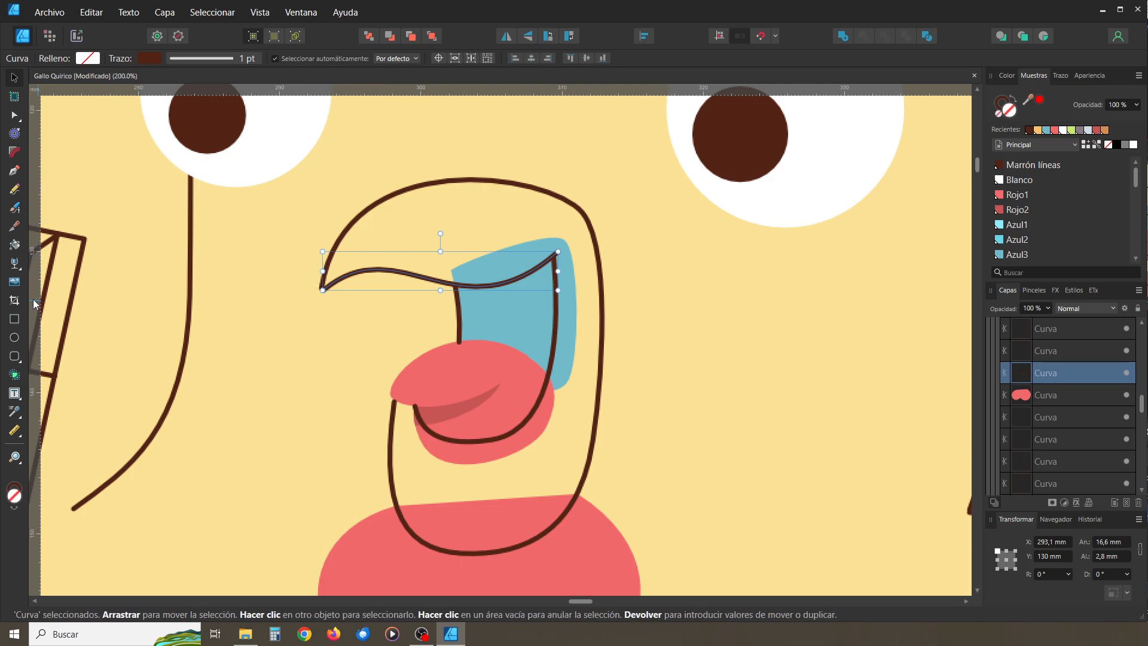
{"action": "left_click", "coordinate": [13, 117]}
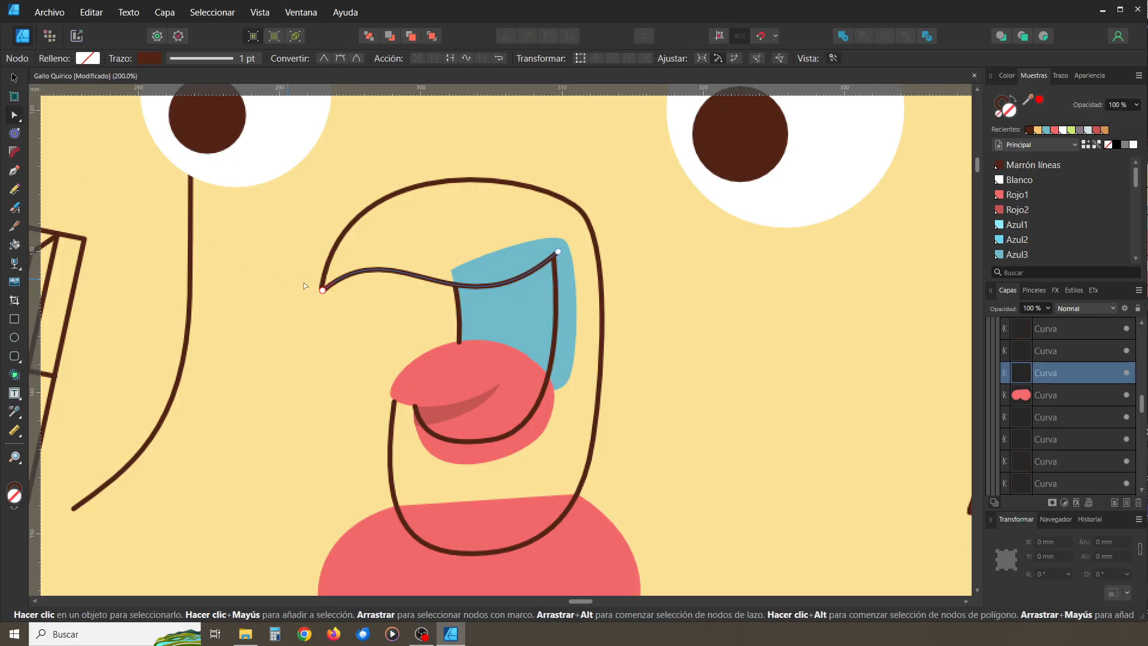
{"action": "left_click", "coordinate": [323, 290]}
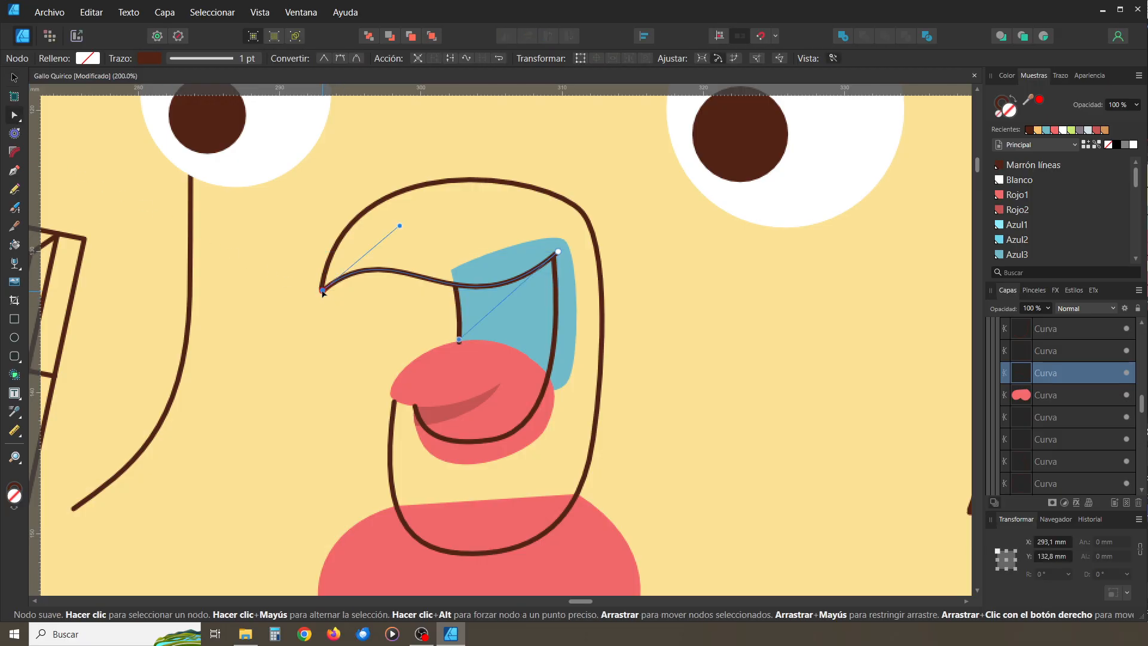
{"action": "left_click", "coordinate": [287, 327]}
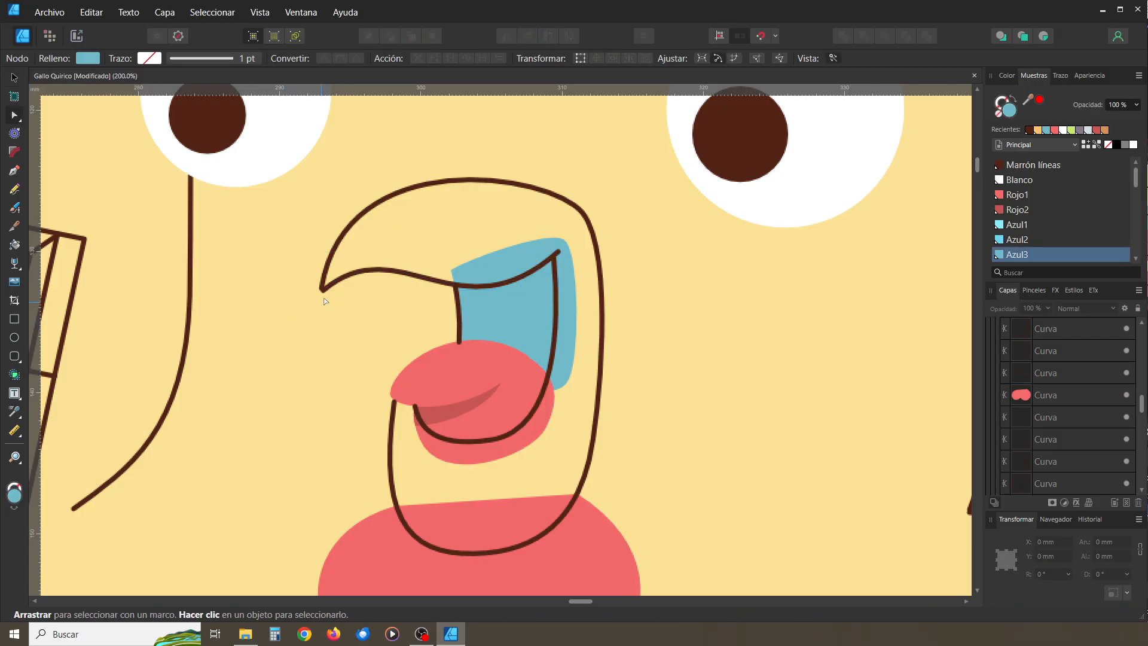
{"action": "left_click", "coordinate": [336, 284]}
{"action": "left_click", "coordinate": [309, 325]}
{"action": "left_click", "coordinate": [15, 80]}
Extend the upper beak's lower line from its tip with the Pen tool, tracing the outer contour over the top and closing the shape
{"action": "left_click", "coordinate": [340, 284]}
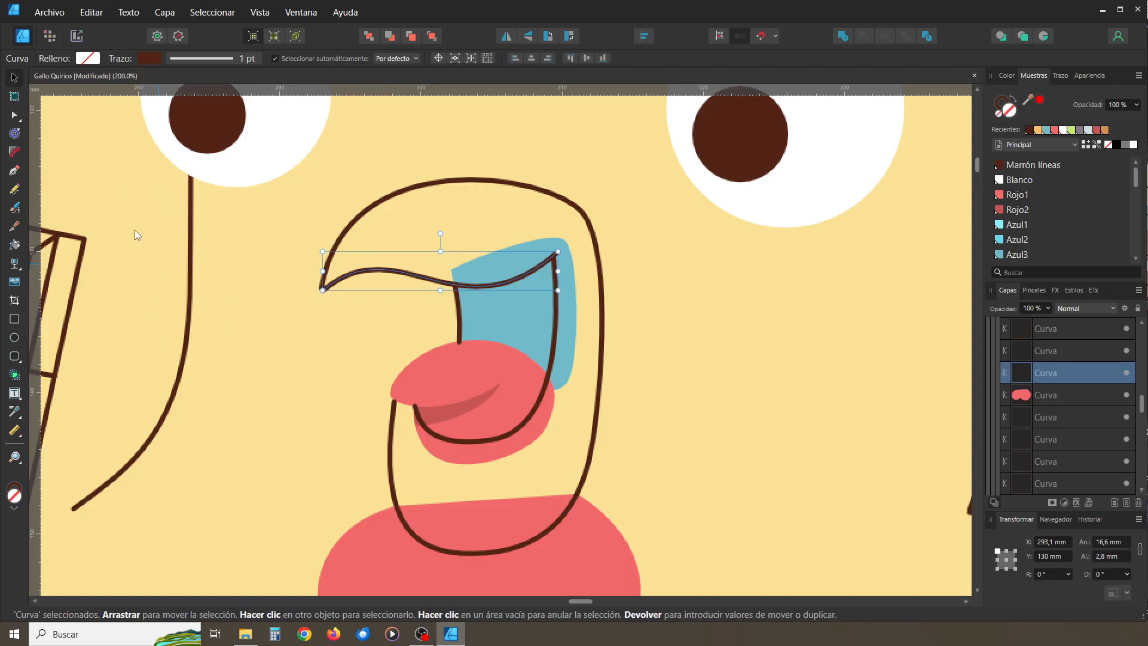
{"action": "left_click", "coordinate": [13, 172]}
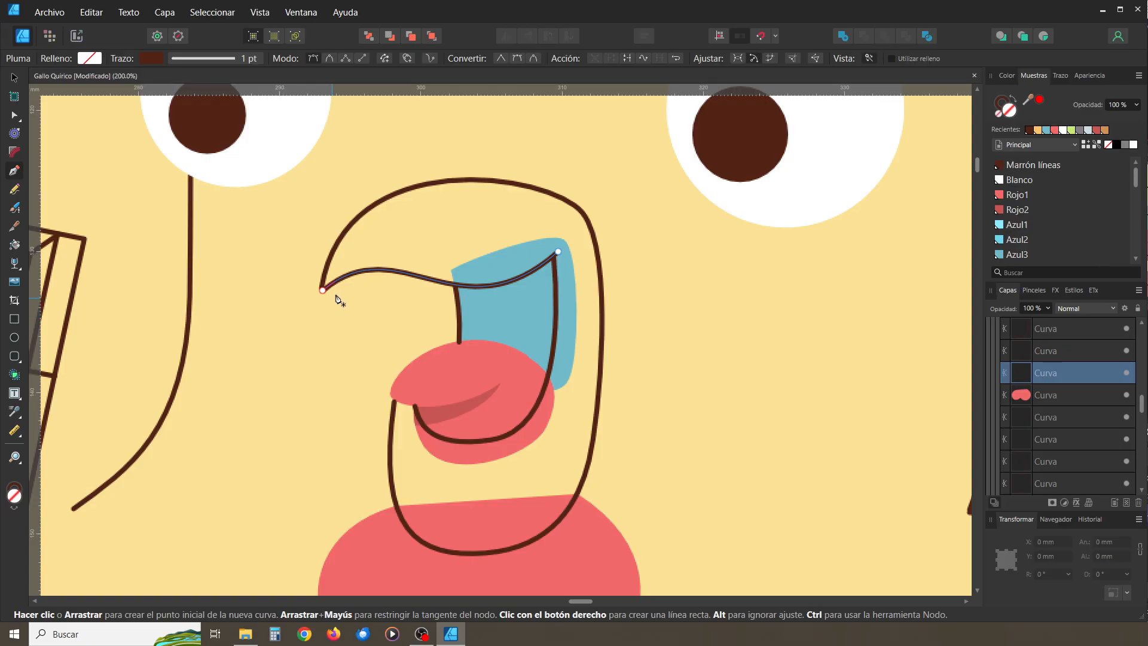
{"action": "left_click", "coordinate": [15, 115]}
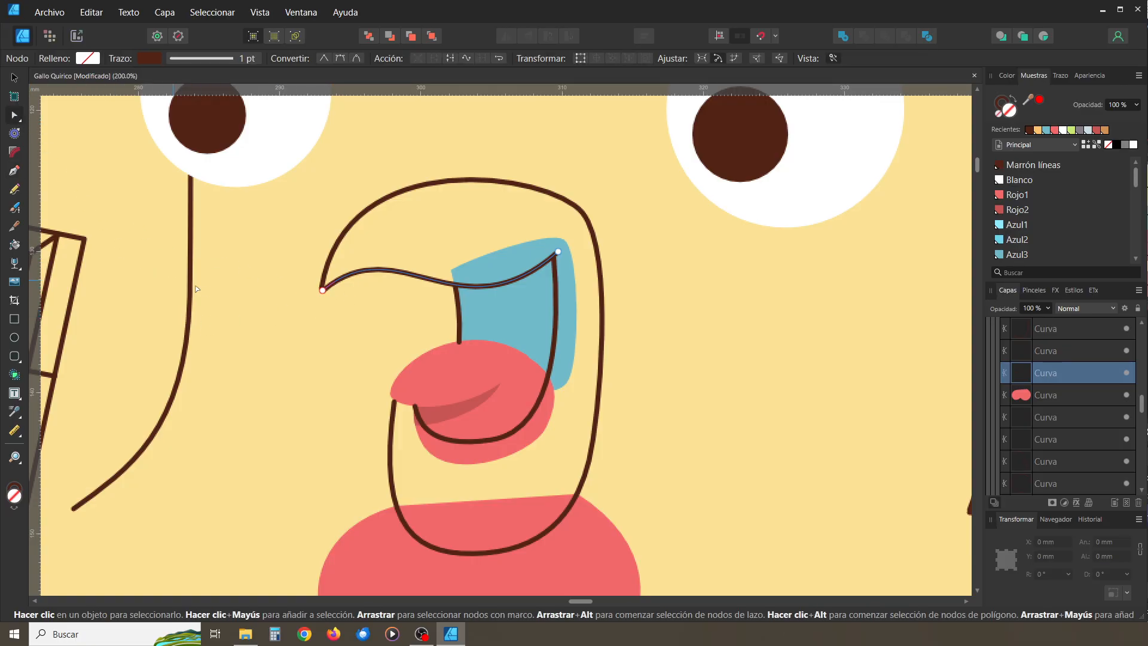
{"action": "left_click", "coordinate": [322, 290]}
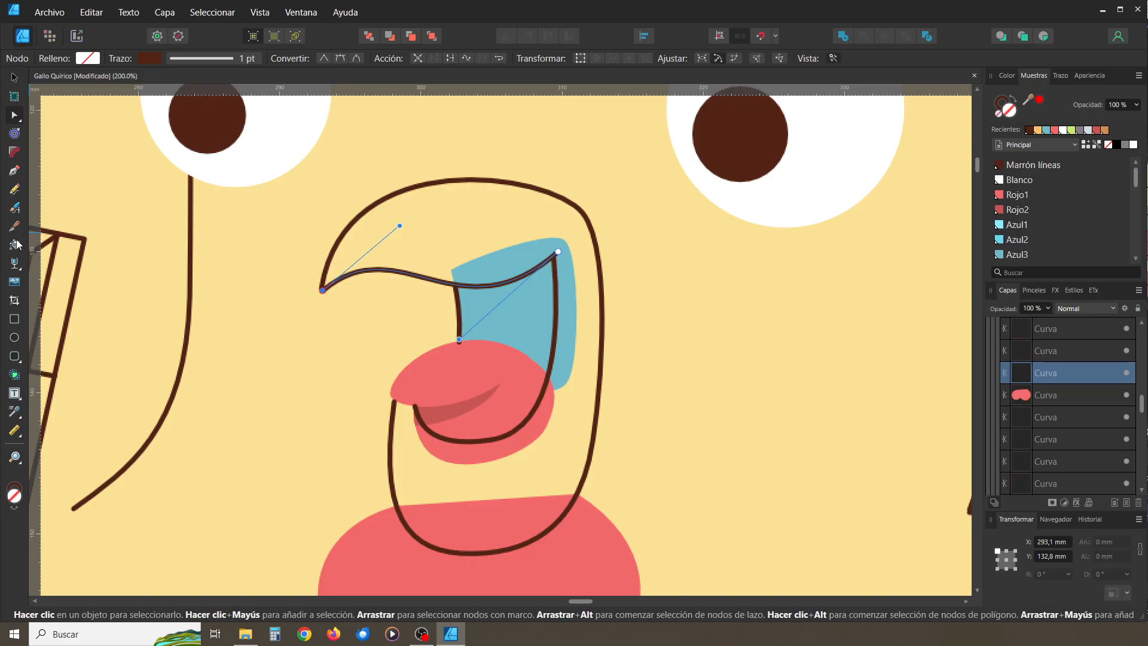
{"action": "left_click", "coordinate": [15, 171]}
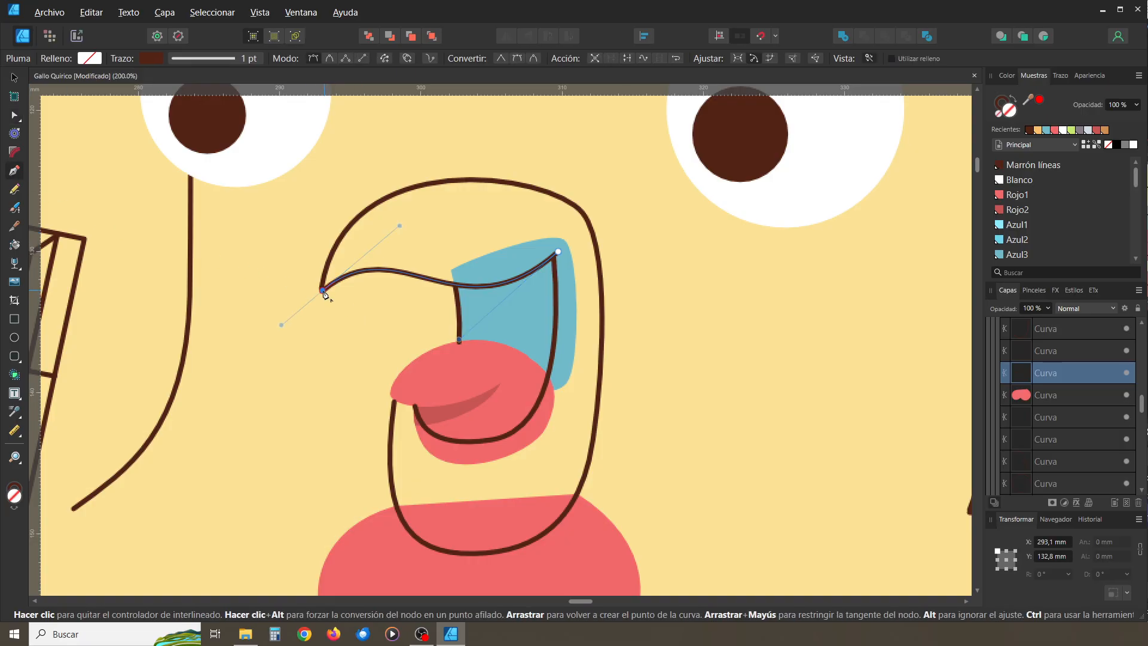
{"action": "left_click_drag", "start_coordinate": [325, 276], "coordinate": [321, 215]}
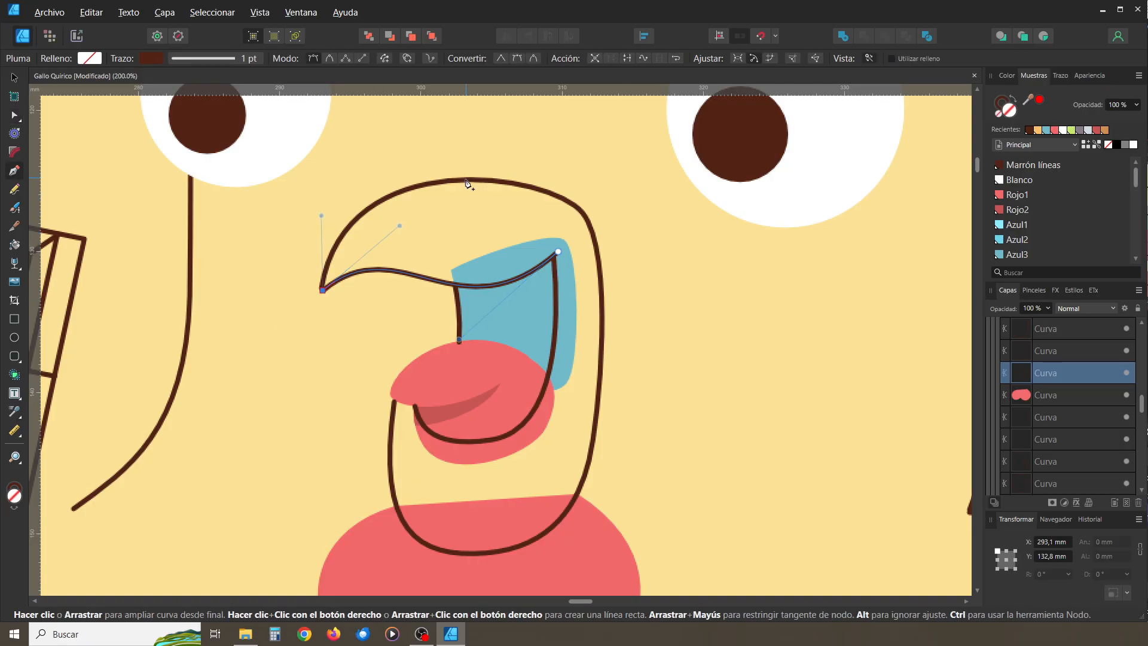
{"action": "left_click_drag", "start_coordinate": [477, 180], "coordinate": [549, 183]}
{"action": "left_click_drag", "start_coordinate": [590, 229], "coordinate": [598, 258]}
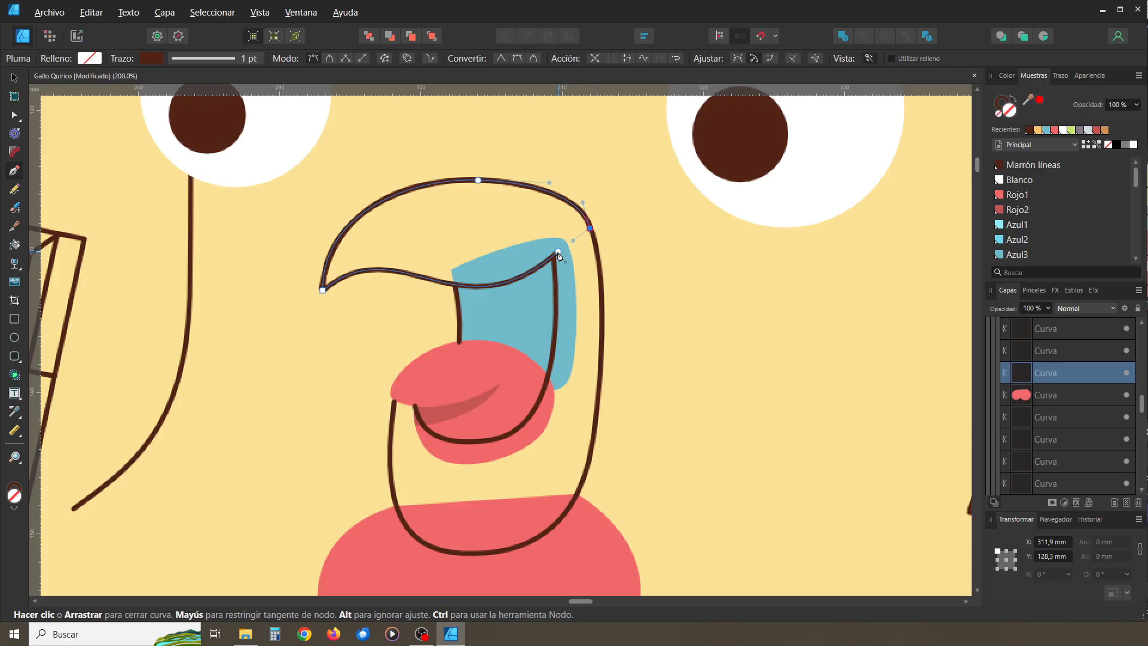
{"action": "left_click", "coordinate": [558, 252]}
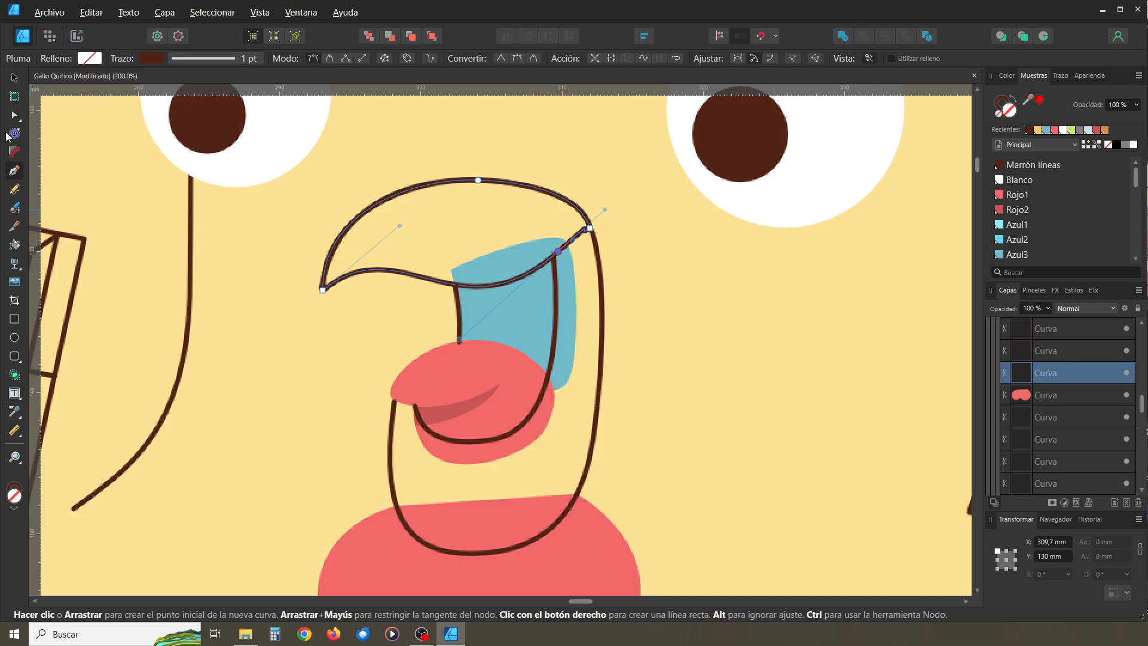
Pull in the outward curve handle at the upper beak's closing node to smooth the lower edge up to the back corner
{"action": "left_click", "coordinate": [15, 116]}
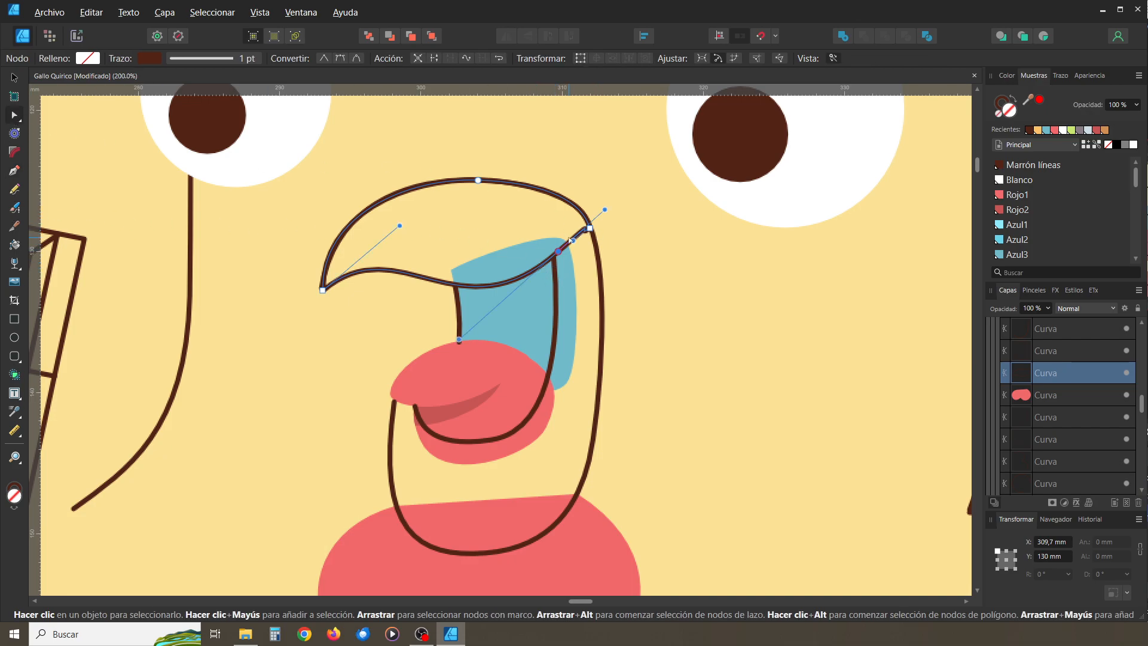
{"action": "scroll", "coordinate": [619, 259], "scroll_direction": "up", "scroll_amount": 3}
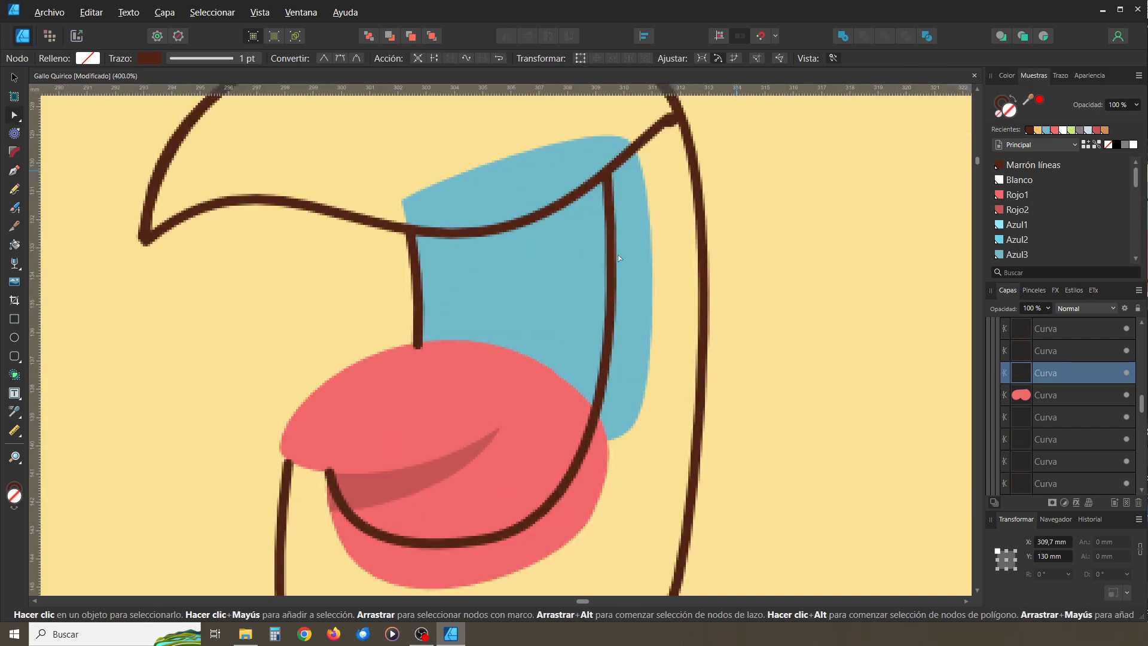
{"action": "key", "text": "space"}
{"action": "left_click_drag", "start_coordinate": [630, 245], "coordinate": [575, 392]}
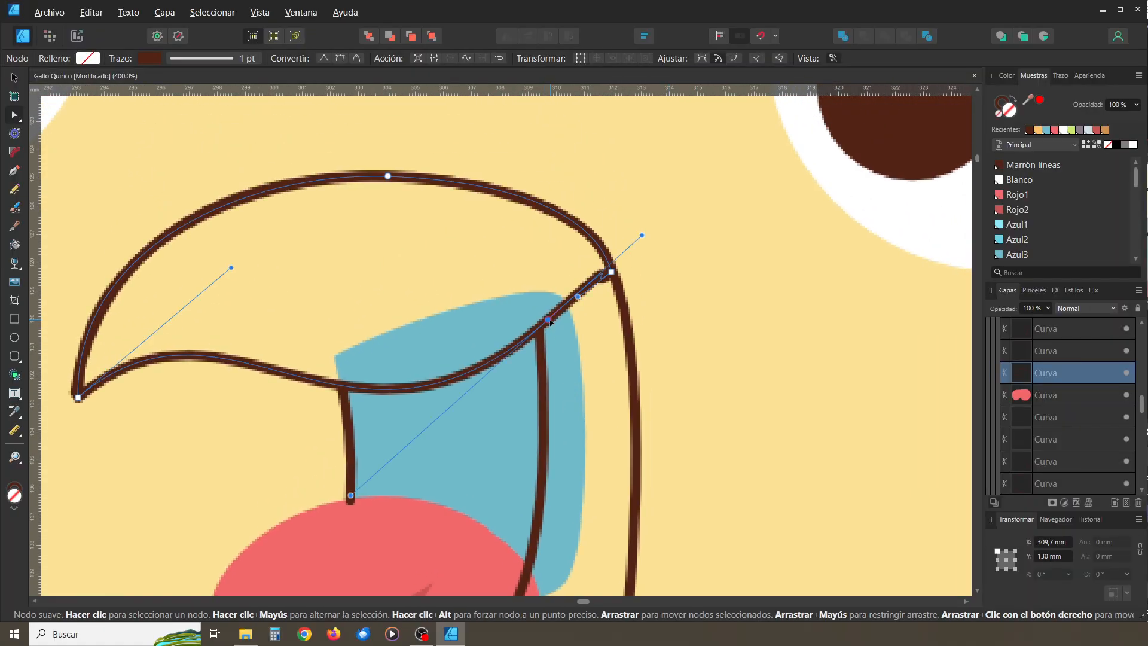
{"action": "left_click_drag", "start_coordinate": [640, 236], "coordinate": [573, 302]}
{"action": "left_click", "coordinate": [14, 80]}
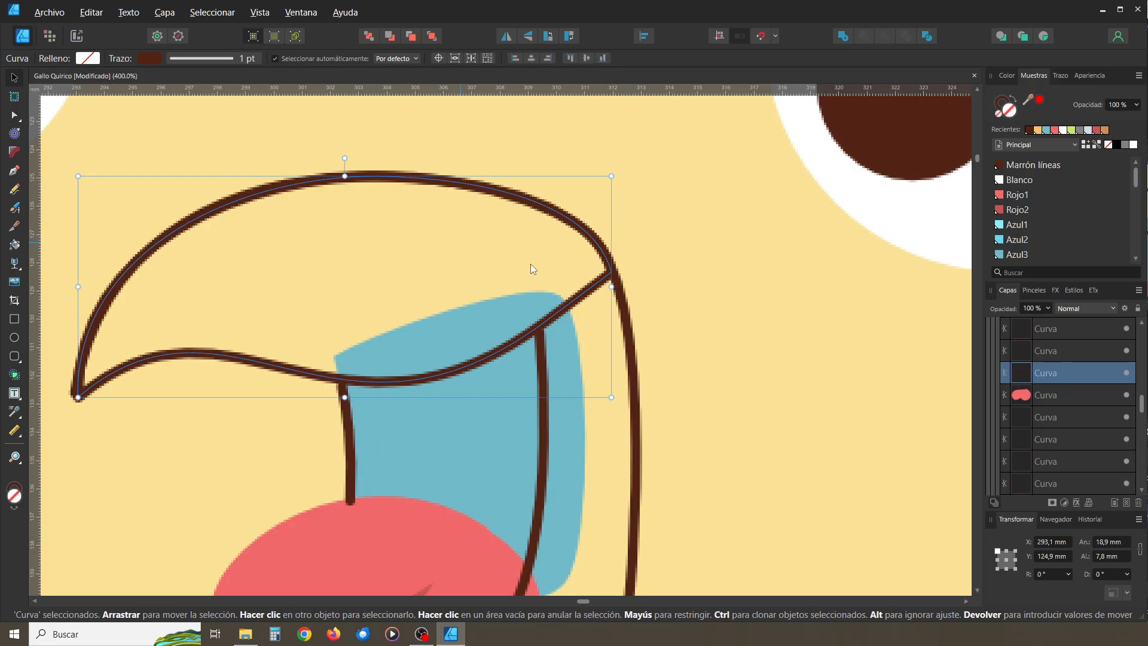
{"action": "left_click", "coordinate": [734, 298]}
{"action": "key", "text": "ctrl+minus"}
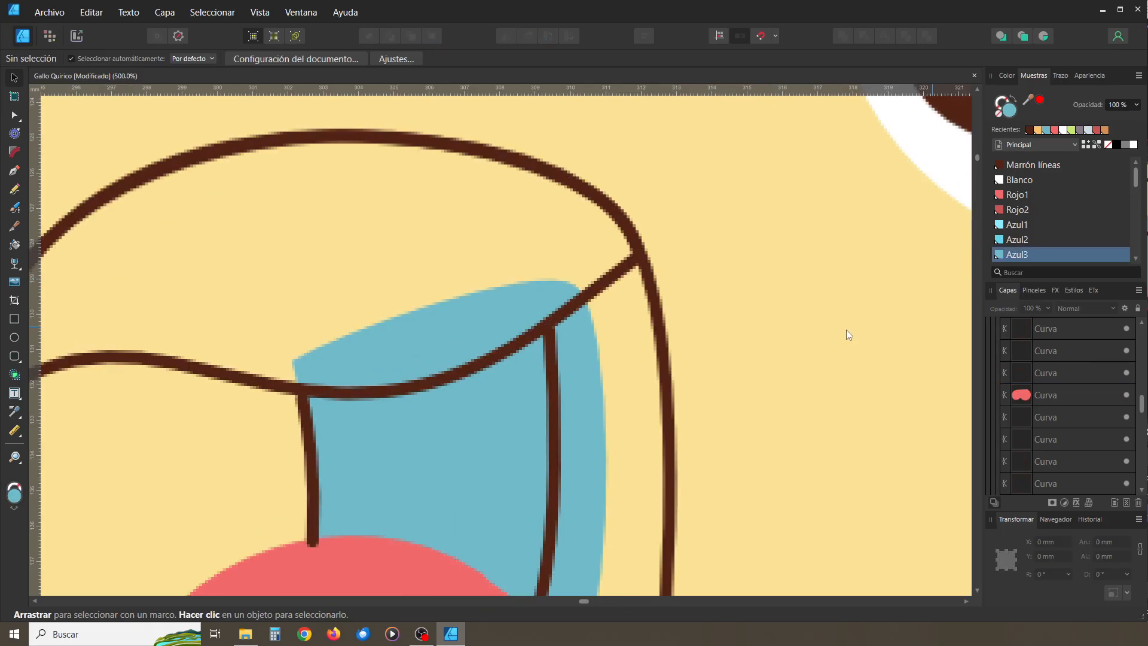
{"action": "scroll", "coordinate": [846, 329], "scroll_direction": "down", "scroll_amount": 2}
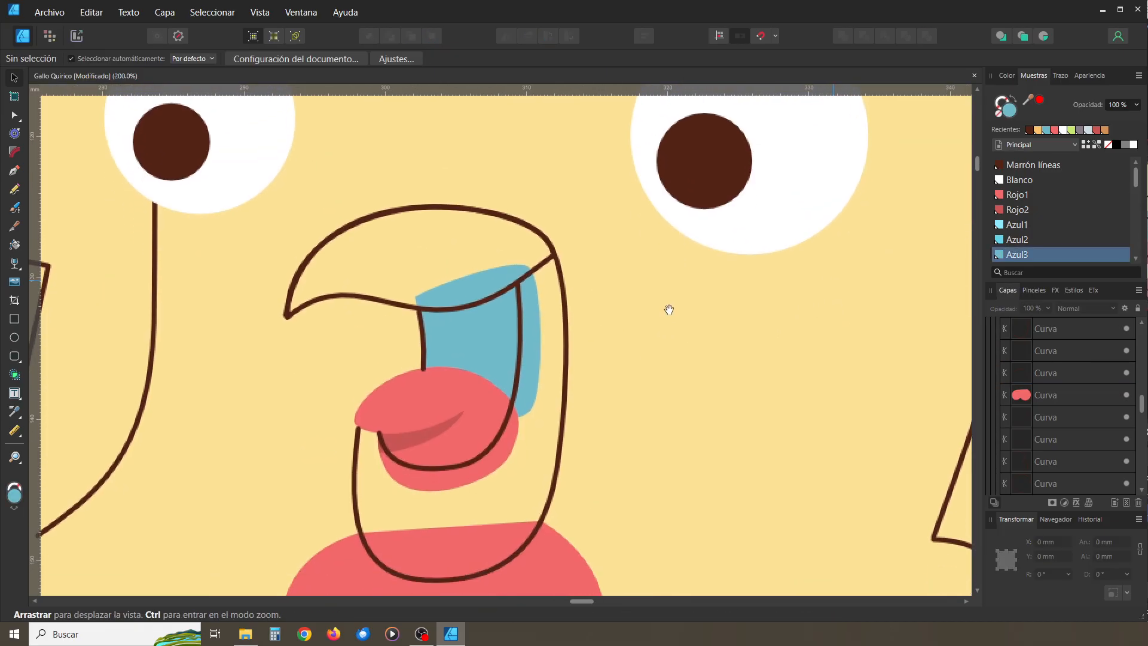
{"action": "left_click", "coordinate": [518, 314]}
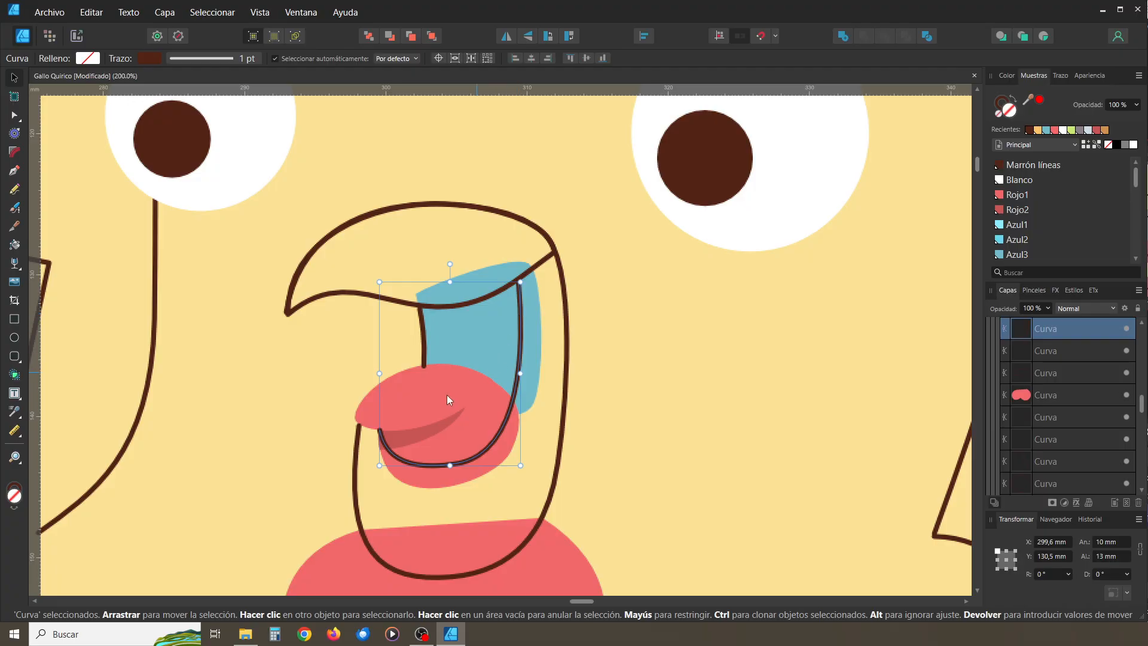
{"action": "left_click", "coordinate": [358, 446], "text": "shift"}
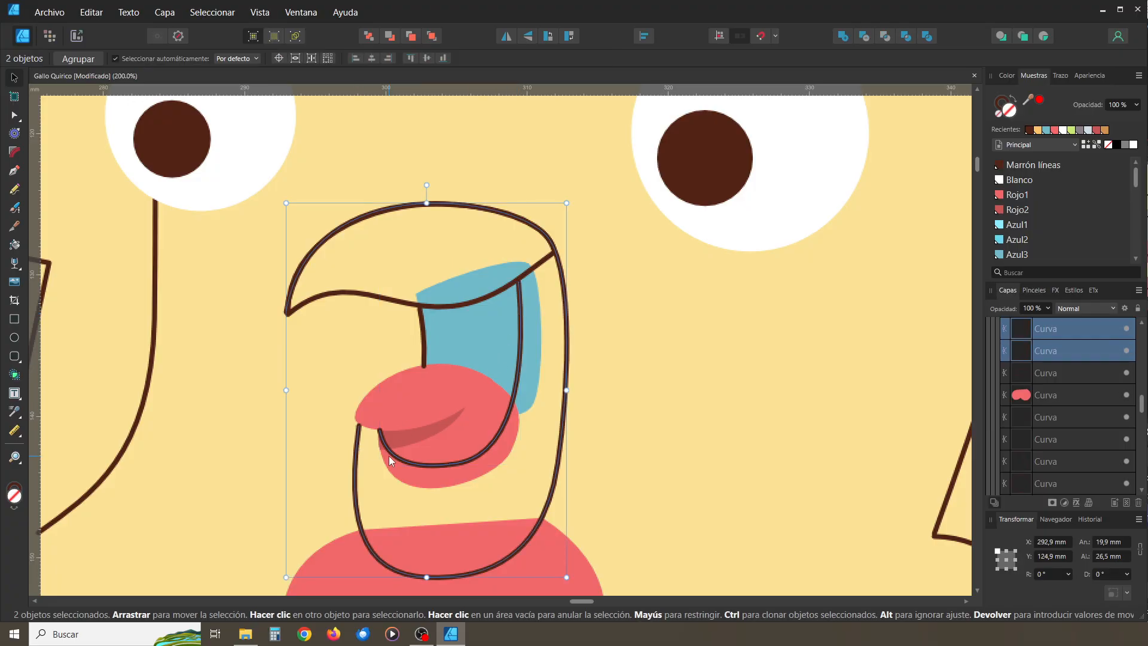
{"action": "left_click", "coordinate": [678, 367]}
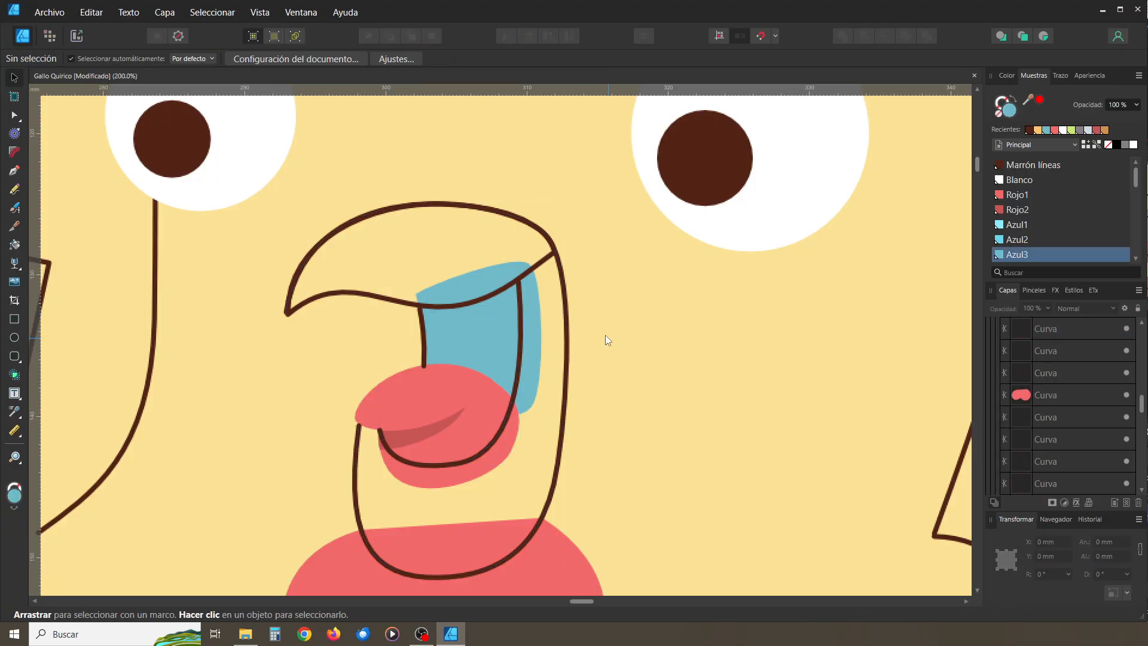
Delete the beak-tip node from the long outer contour, removing its segment over the upper beak
{"action": "left_click", "coordinate": [569, 322]}
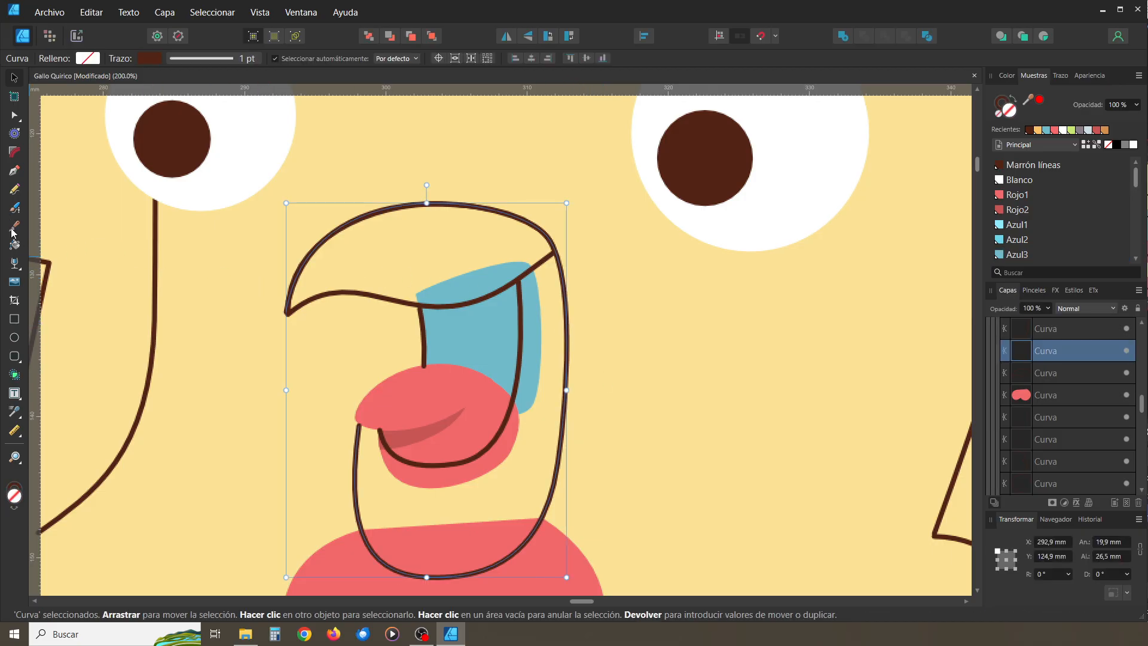
{"action": "left_click", "coordinate": [14, 115]}
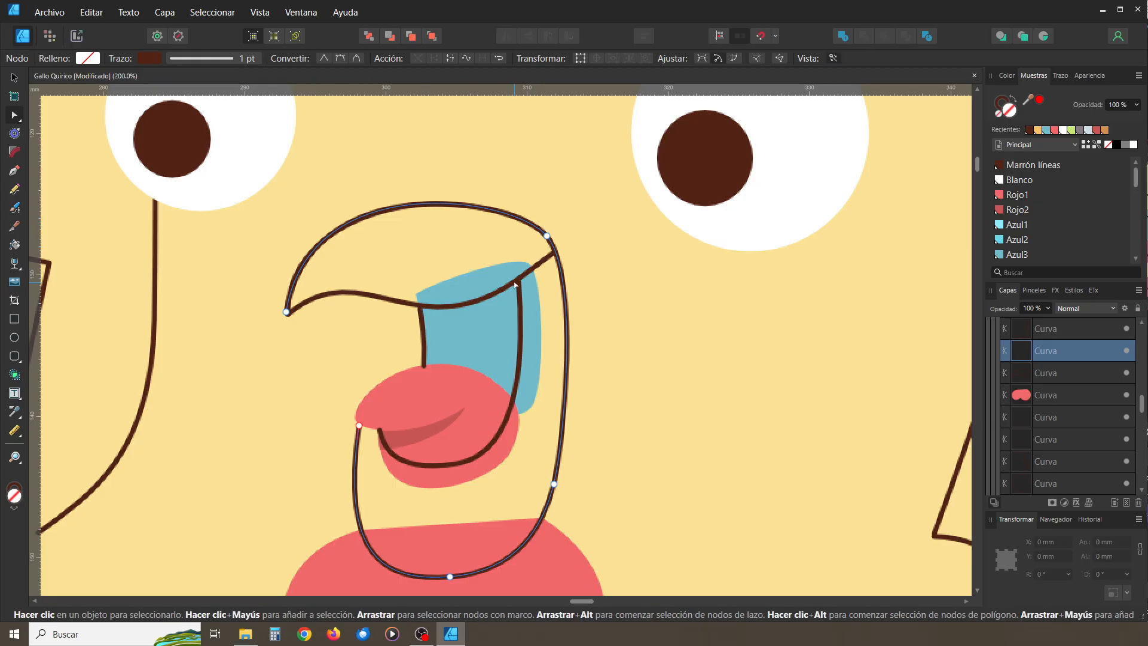
{"action": "key", "text": "ctrl+plus"}
{"action": "key", "text": "space"}
{"action": "left_click_drag", "start_coordinate": [519, 274], "coordinate": [595, 331]}
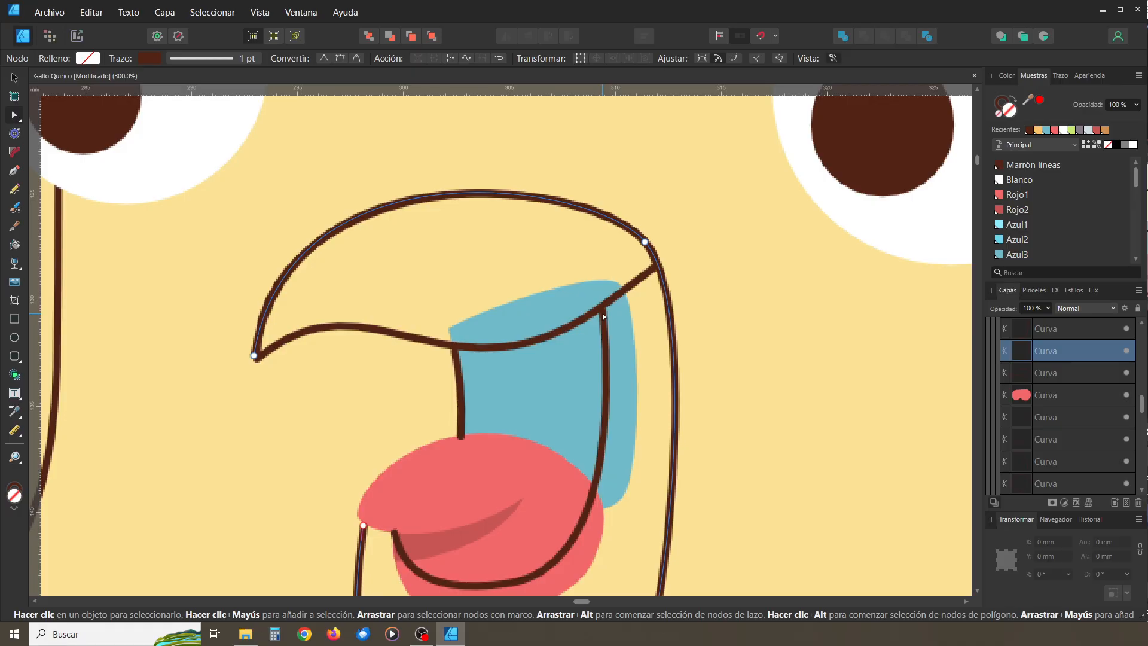
{"action": "left_click", "coordinate": [254, 355]}
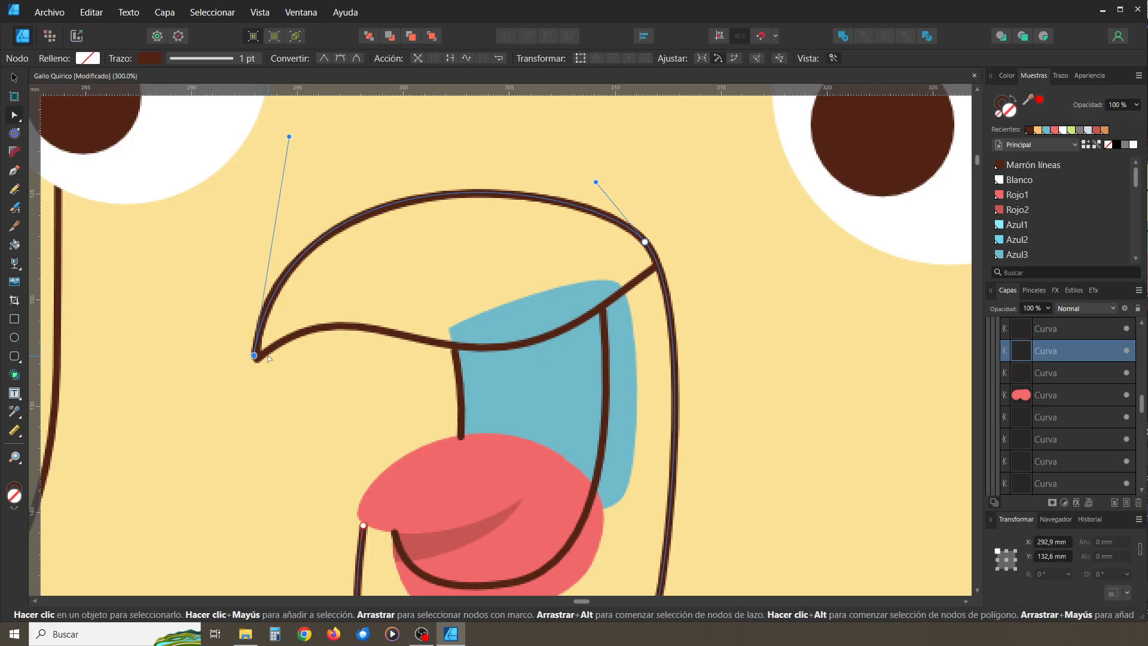
{"action": "key", "text": "Delete"}
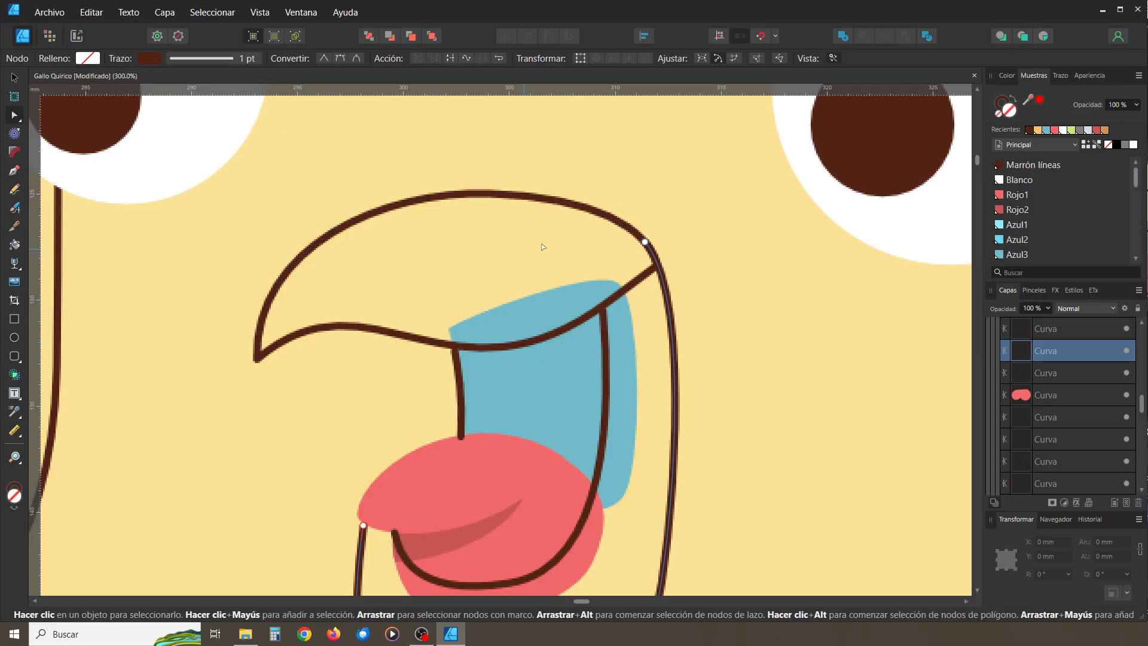
Extend the lower beak's contour from its upper end with the Pen tool, tracing the inner mouth line down and around to its front end
{"action": "left_click", "coordinate": [644, 242]}
{"action": "left_click_drag", "start_coordinate": [614, 307], "coordinate": [601, 244]}
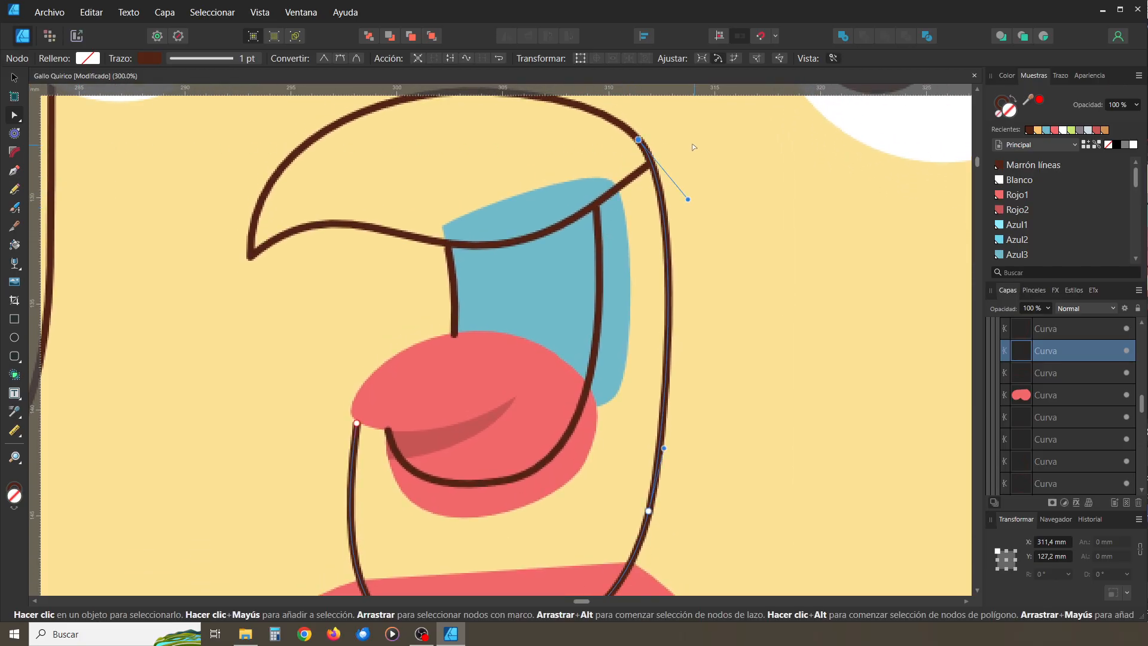
{"action": "left_click", "coordinate": [15, 169]}
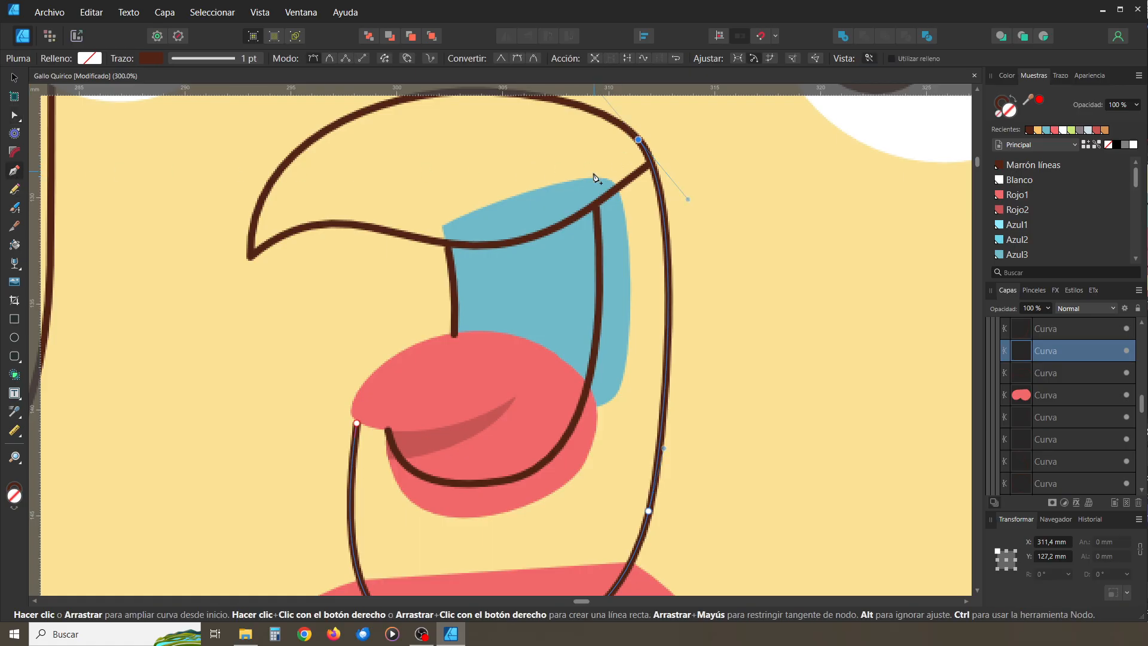
{"action": "left_click_drag", "start_coordinate": [588, 187], "coordinate": [596, 202]}
{"action": "scroll", "coordinate": [602, 248], "scroll_direction": "down", "scroll_amount": 1}
{"action": "left_click_drag", "start_coordinate": [599, 249], "coordinate": [599, 278]}
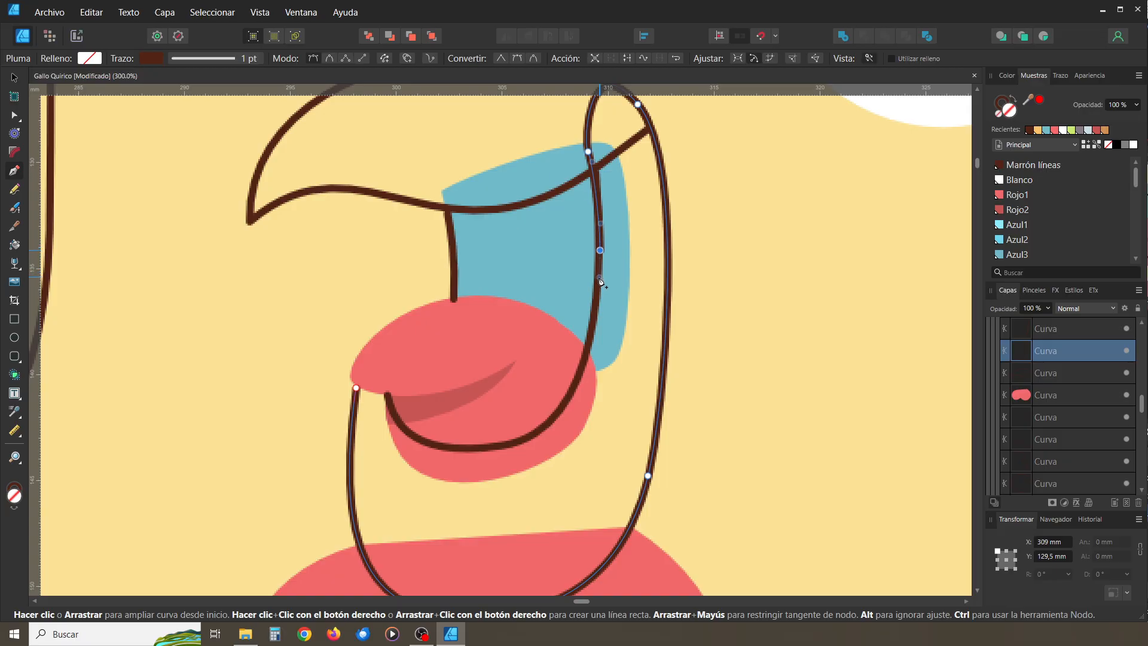
{"action": "left_click_drag", "start_coordinate": [528, 436], "coordinate": [462, 468]}
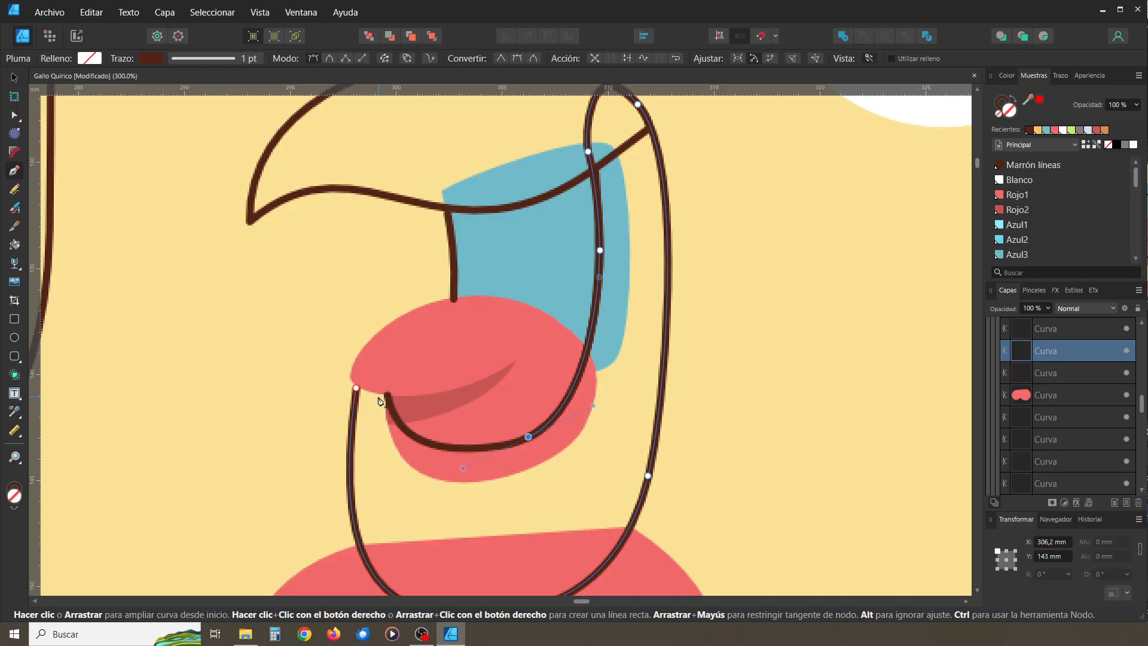
{"action": "left_click_drag", "start_coordinate": [386, 387], "coordinate": [386, 334]}
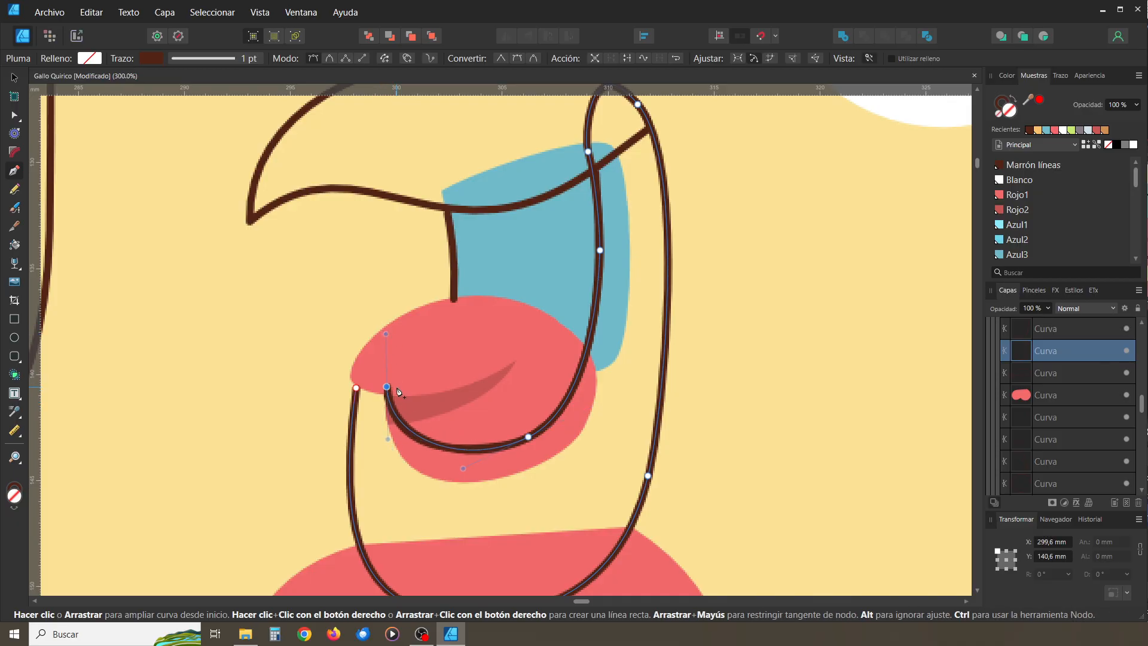
{"action": "key", "text": "Escape"}
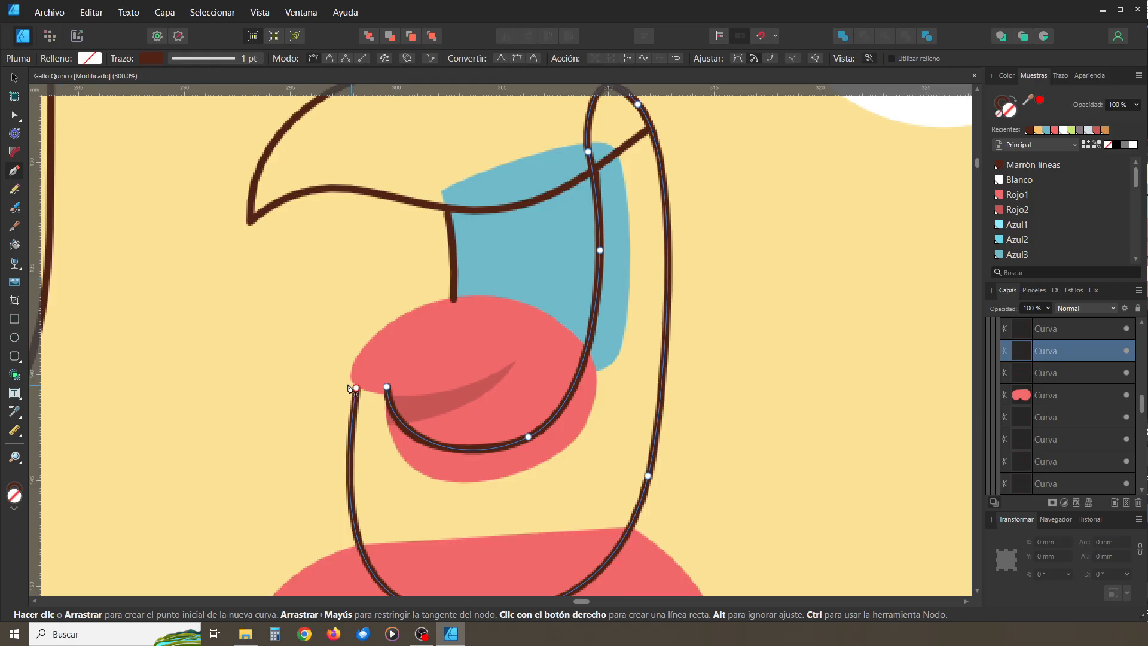
Shorten the curve handle at the lower beak's upper corner node to tighten the joining arc inside the upper beak
{"action": "left_click", "coordinate": [14, 115]}
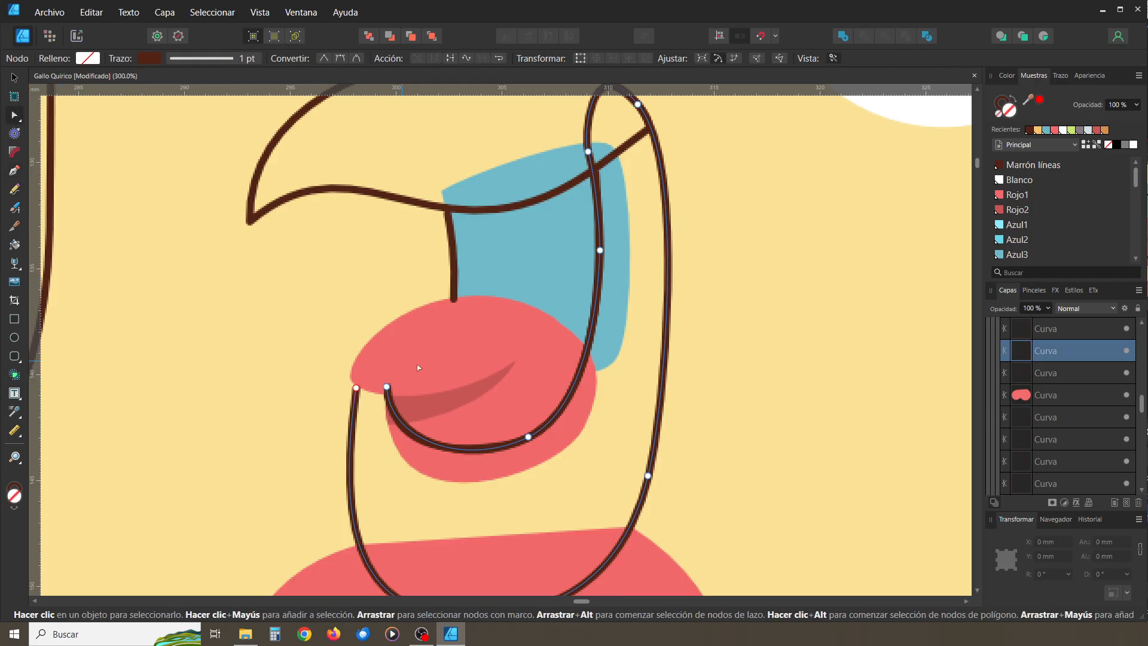
{"action": "left_click_drag", "start_coordinate": [739, 200], "coordinate": [709, 315]}
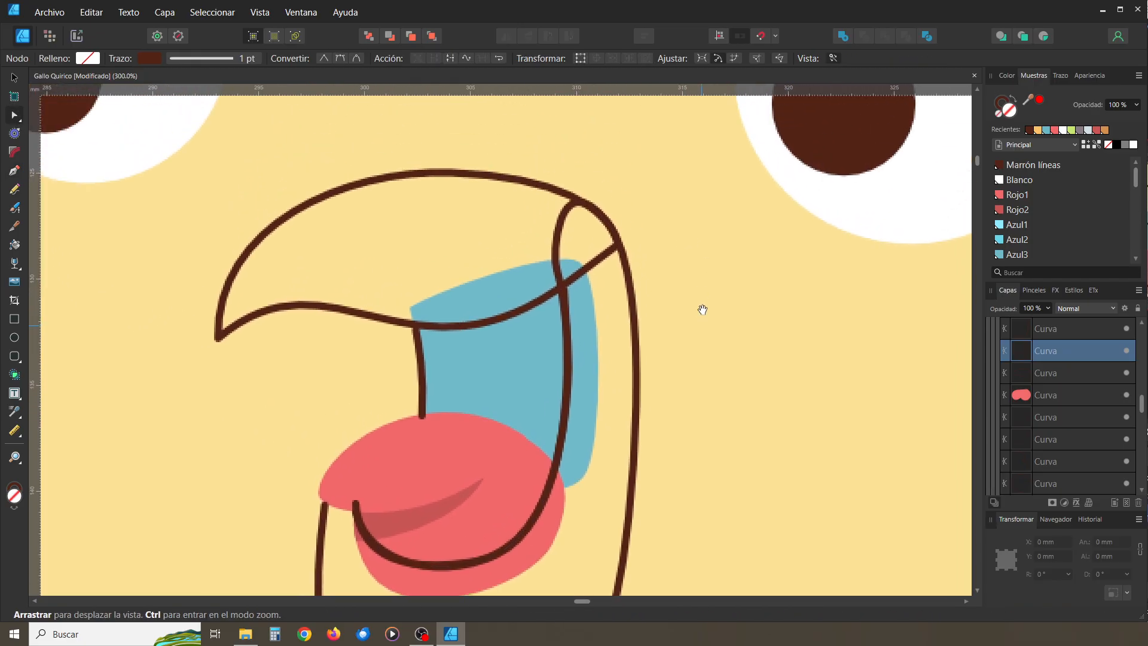
{"action": "left_click", "coordinate": [556, 269]}
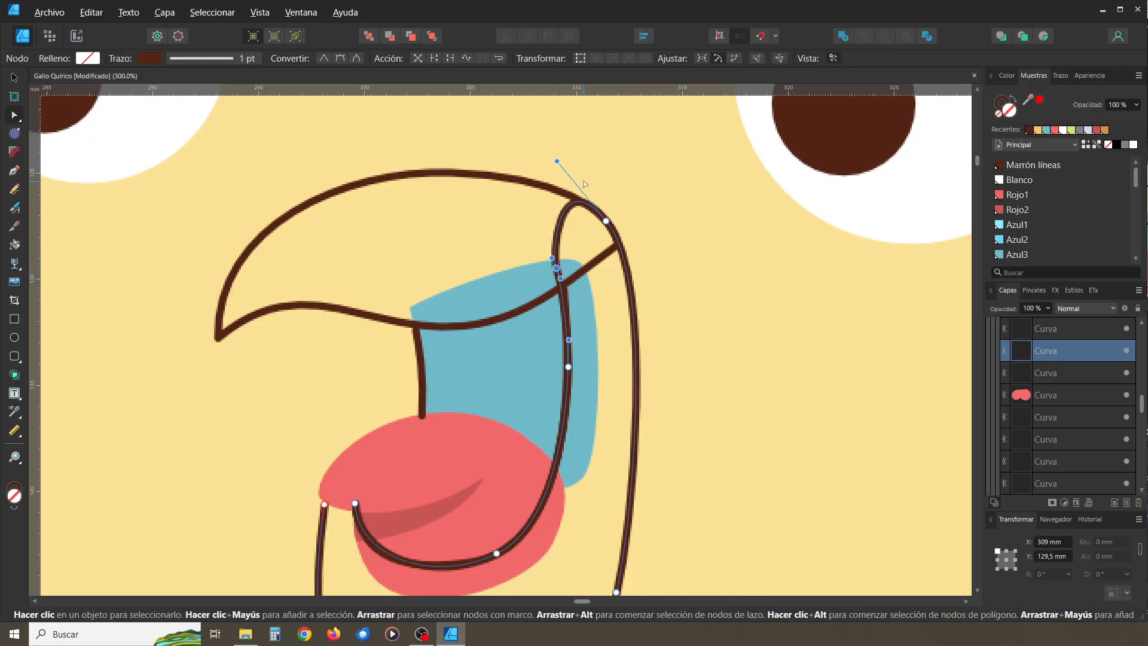
{"action": "left_click_drag", "start_coordinate": [557, 161], "coordinate": [575, 208]}
{"action": "left_click", "coordinate": [596, 247]}
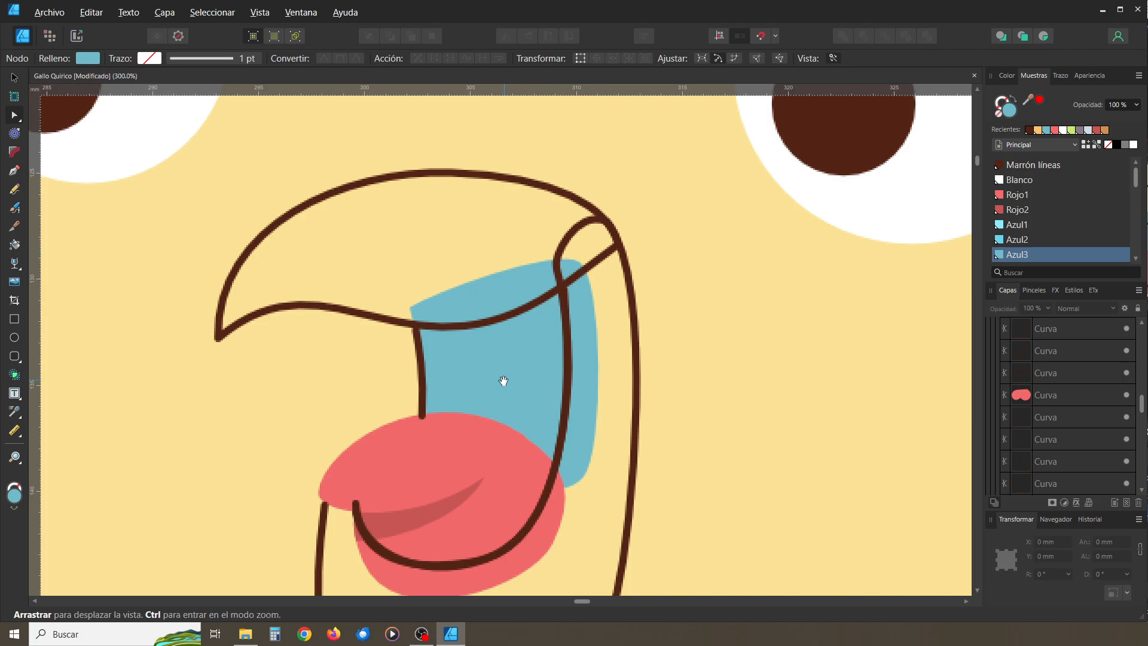
Close the lower beak's contour by joining its two open front ends with the Node tool
{"action": "left_click_drag", "start_coordinate": [502, 380], "coordinate": [554, 256]}
{"action": "left_click", "coordinate": [13, 78]}
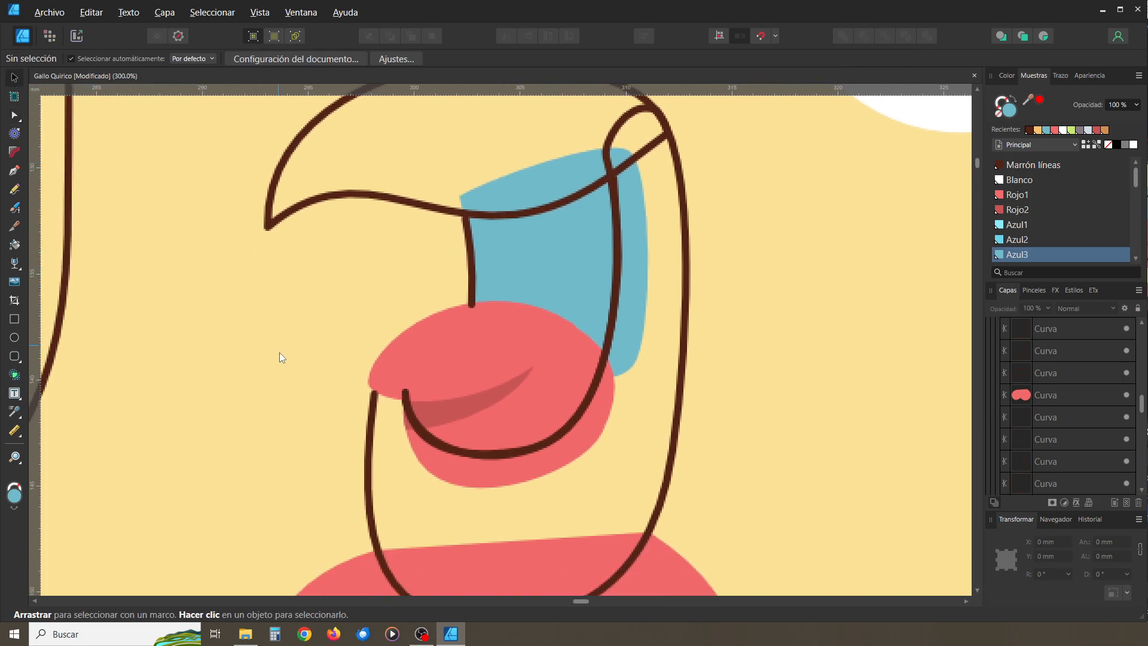
{"action": "left_click", "coordinate": [372, 427]}
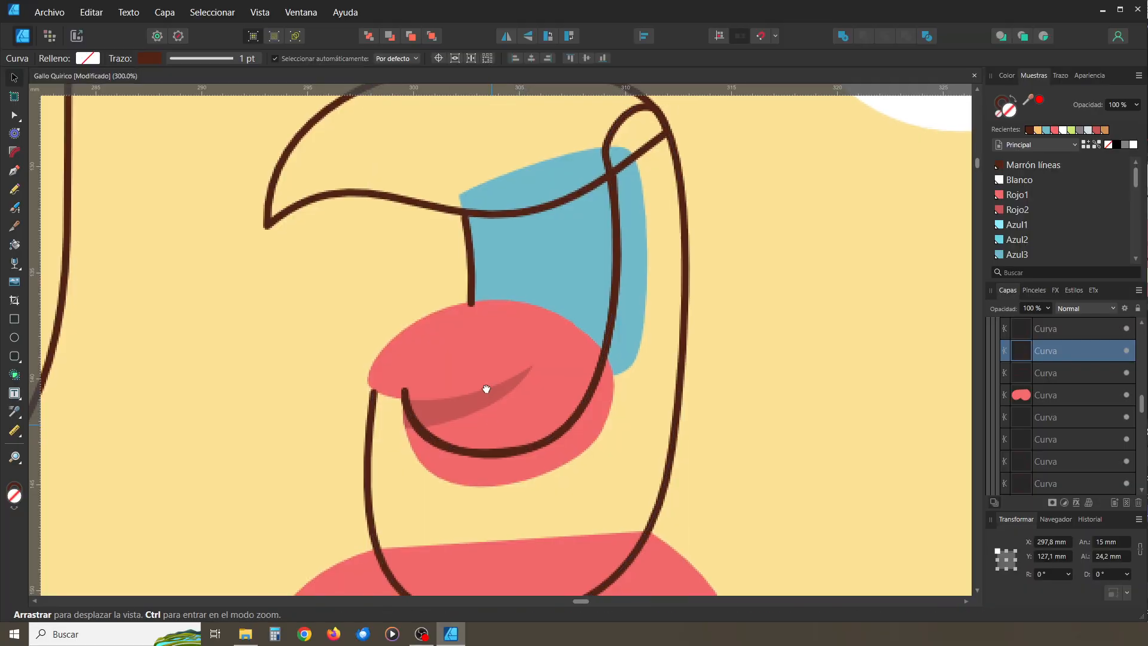
{"action": "left_click_drag", "start_coordinate": [486, 389], "coordinate": [479, 369]}
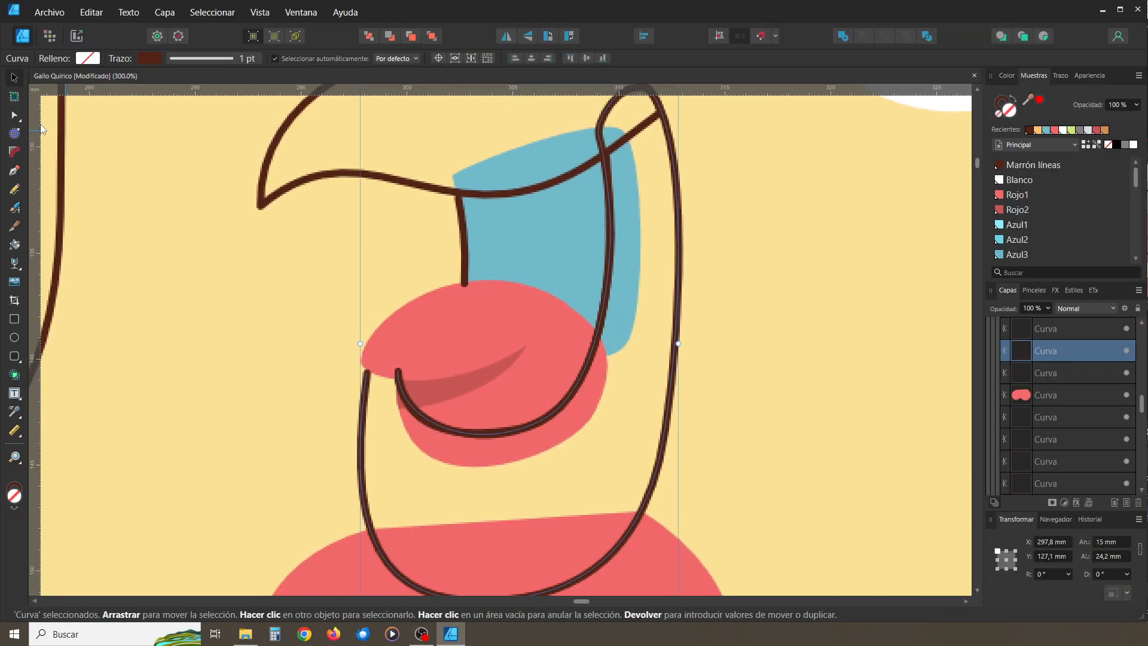
{"action": "left_click", "coordinate": [13, 116]}
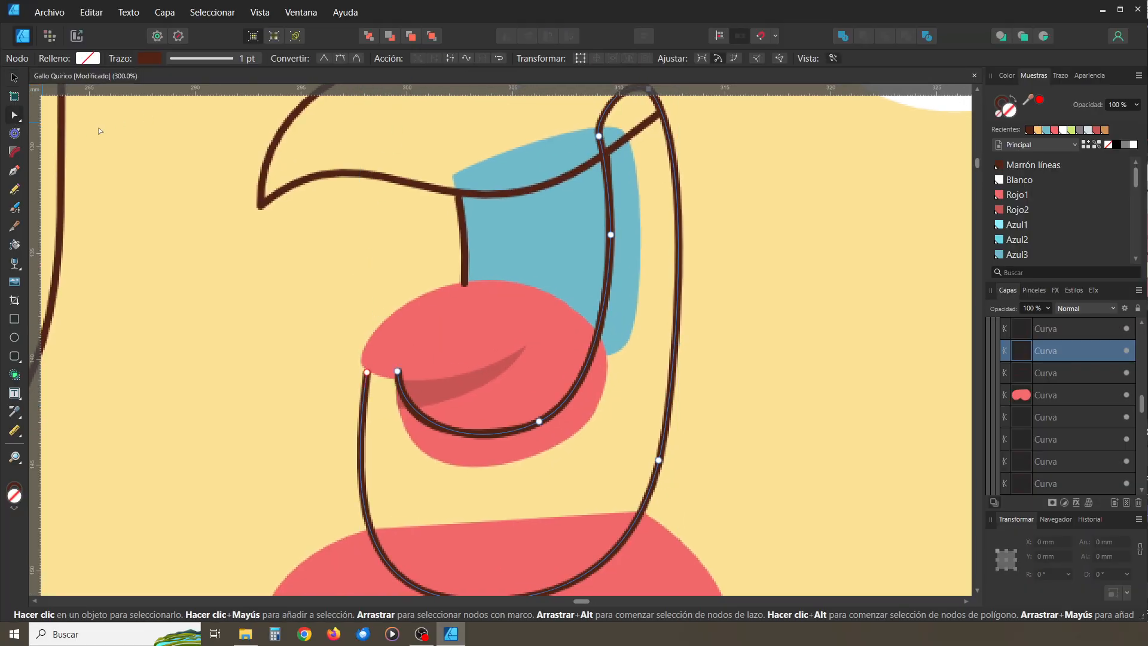
{"action": "left_click", "coordinate": [449, 59]}
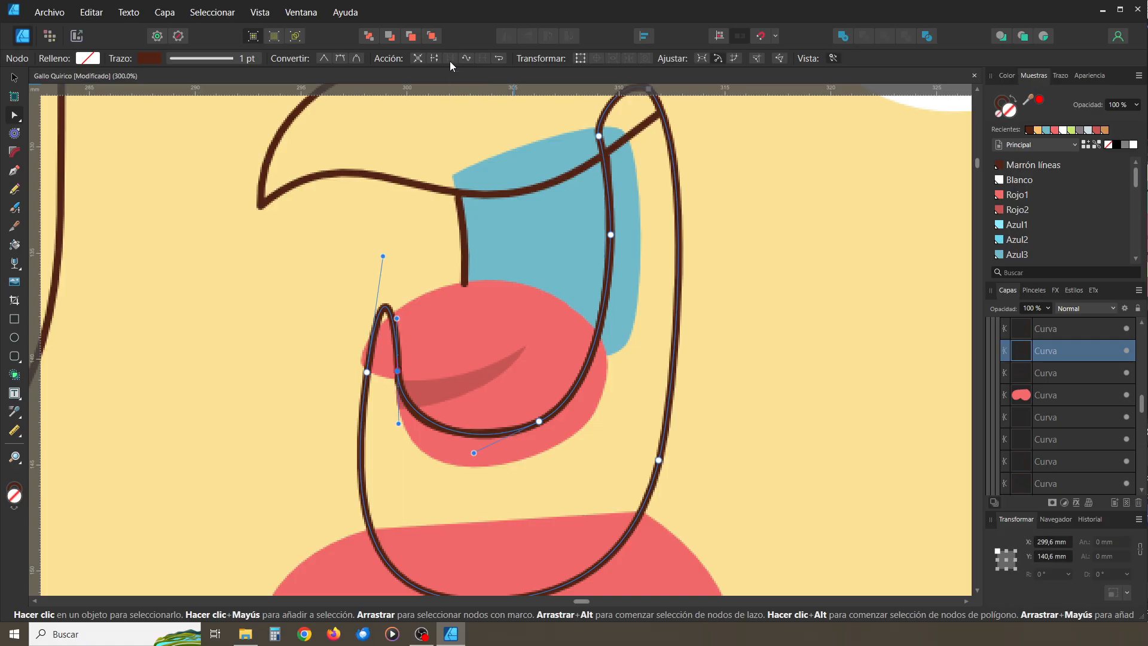
Pull in the long curve handle on the lower beak's closing segment to form a small rounded front tip
{"action": "left_click", "coordinate": [382, 257], "text": "alt"}
{"action": "key", "text": "ctrl+z"}
{"action": "left_click_drag", "start_coordinate": [383, 256], "coordinate": [378, 360]}
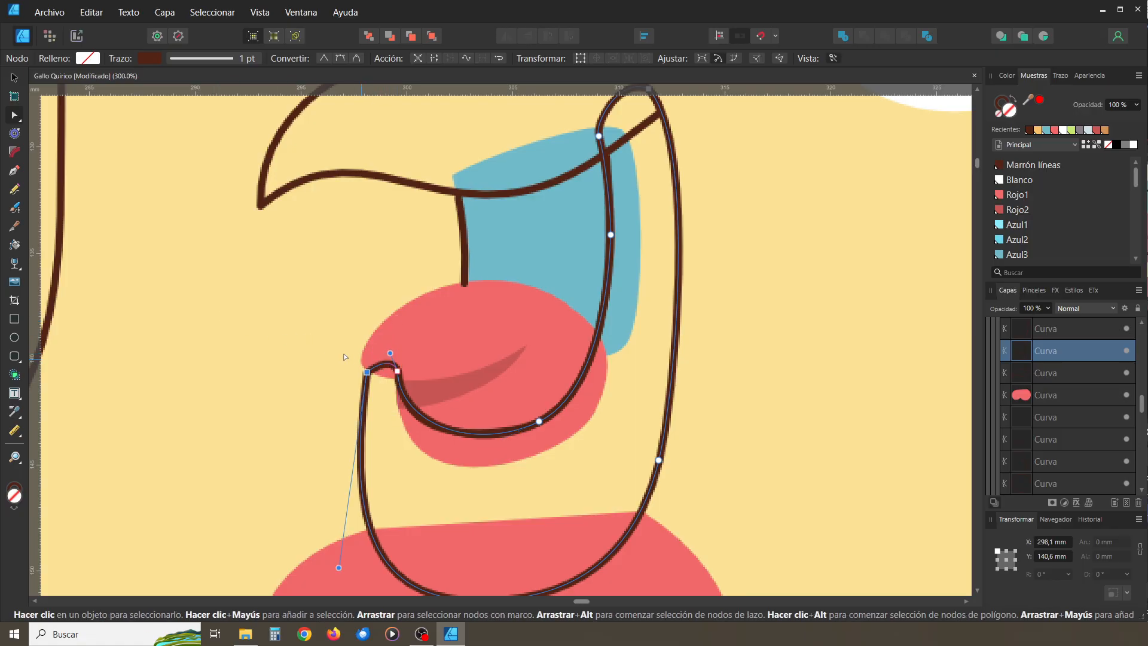
{"action": "key", "text": "ctrl+z"}
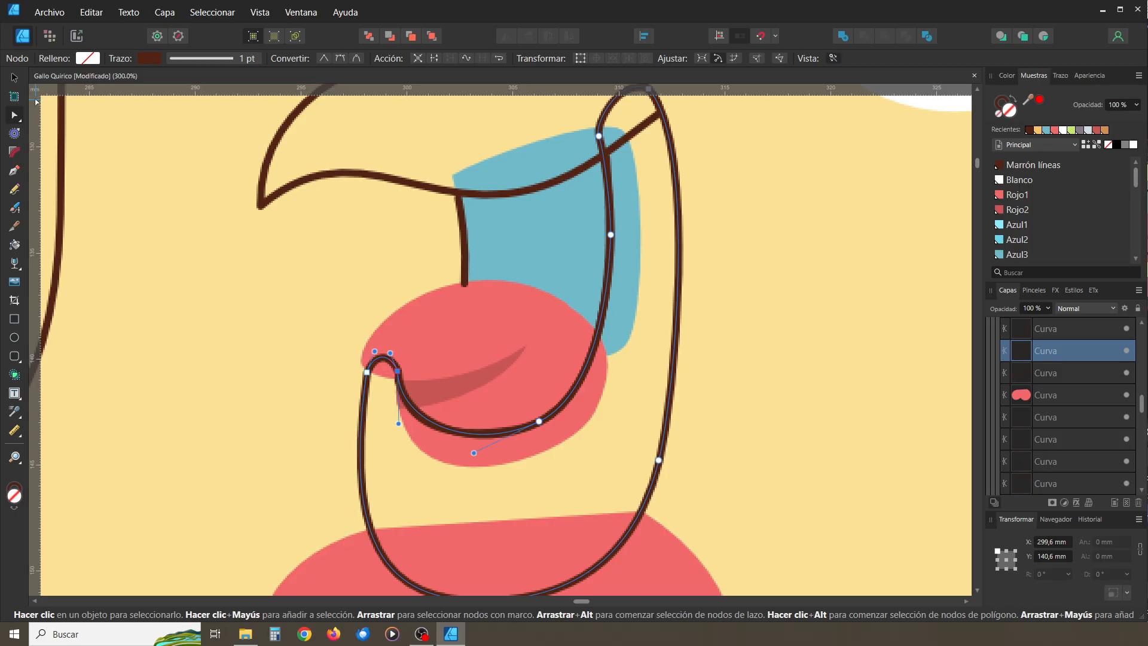
{"action": "left_click", "coordinate": [14, 77]}
{"action": "left_click", "coordinate": [249, 293]}
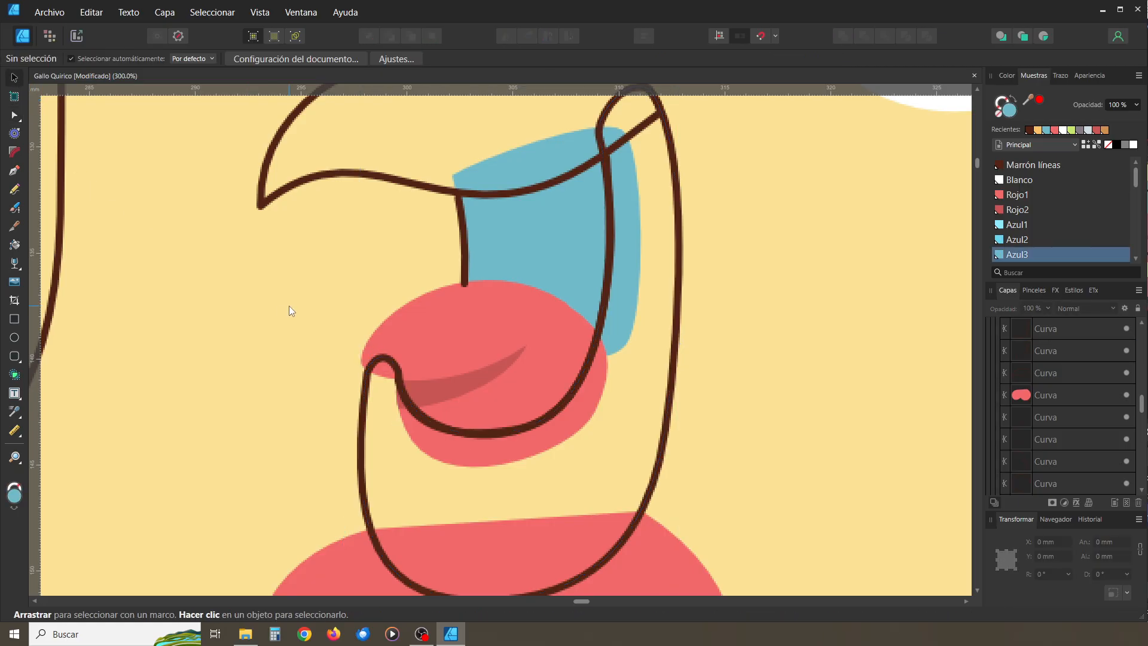
{"action": "key", "text": "ctrl+minus"}
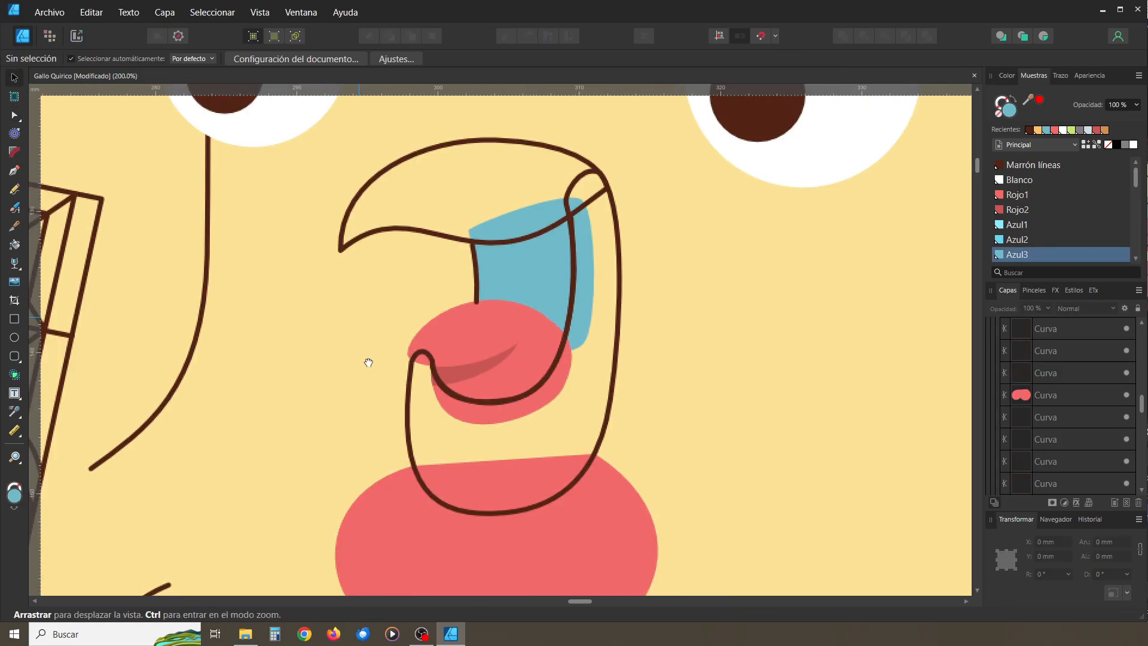
{"action": "left_click_drag", "start_coordinate": [369, 357], "coordinate": [344, 413]}
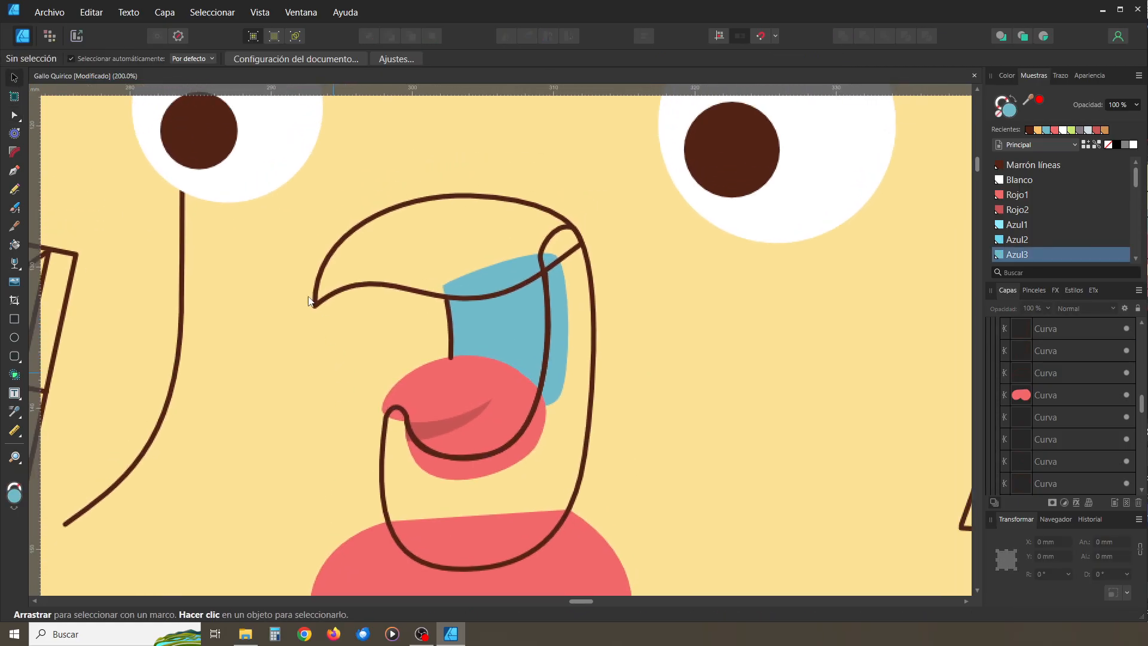
{"action": "left_click", "coordinate": [370, 285]}
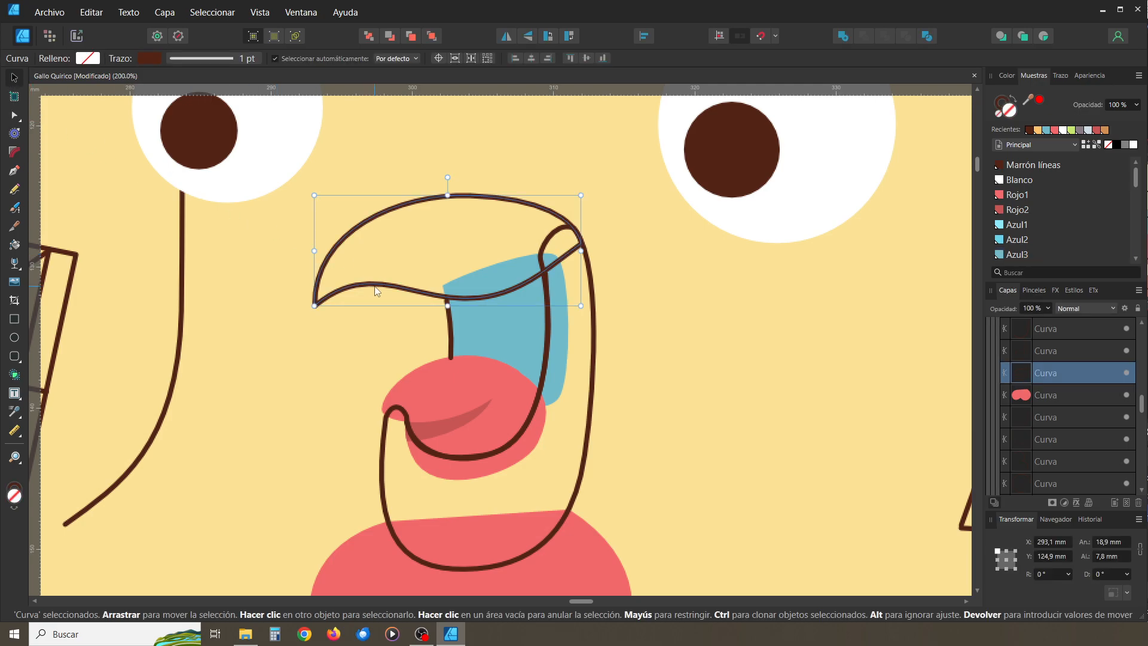
{"action": "left_click", "coordinate": [546, 343], "text": "shift"}
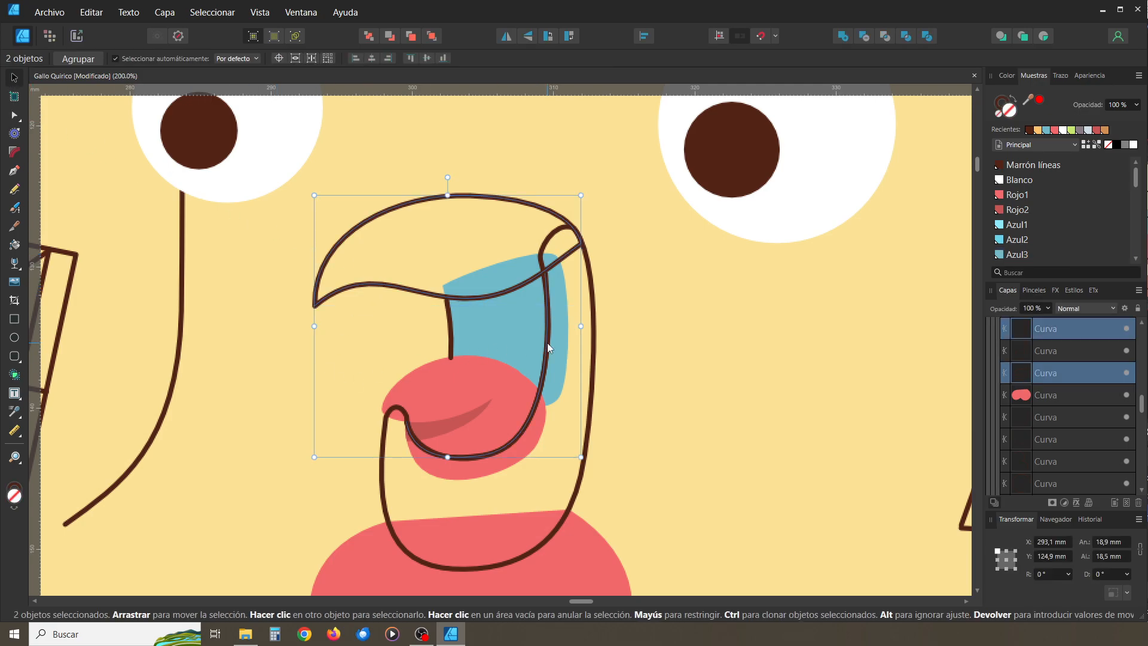
{"action": "left_click", "coordinate": [14, 507]}
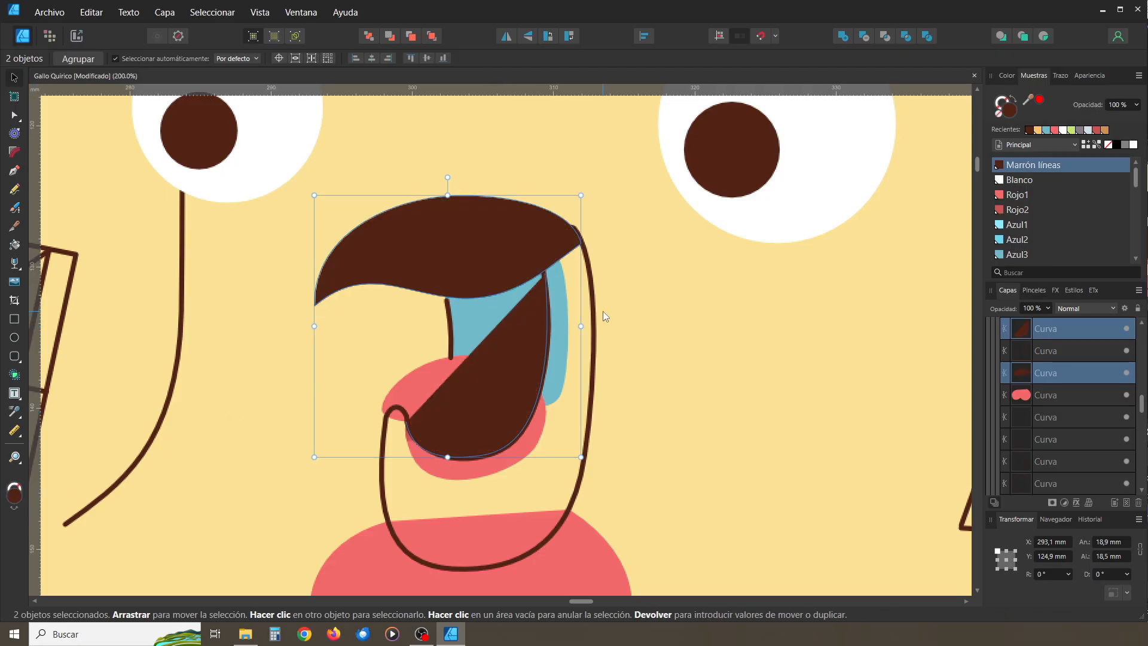
{"action": "key", "text": "ctrl+z"}
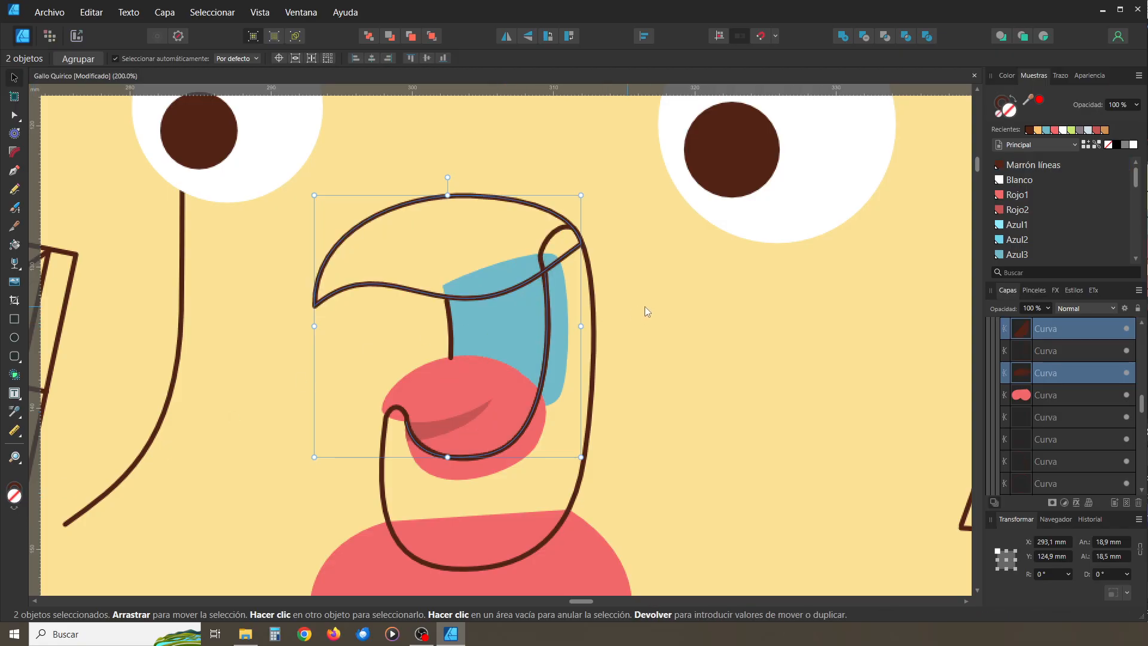
{"action": "left_click", "coordinate": [638, 306]}
Delete the leftover inner mouth line and the short brown line at the mouth's front edge
{"action": "left_click", "coordinate": [468, 456]}
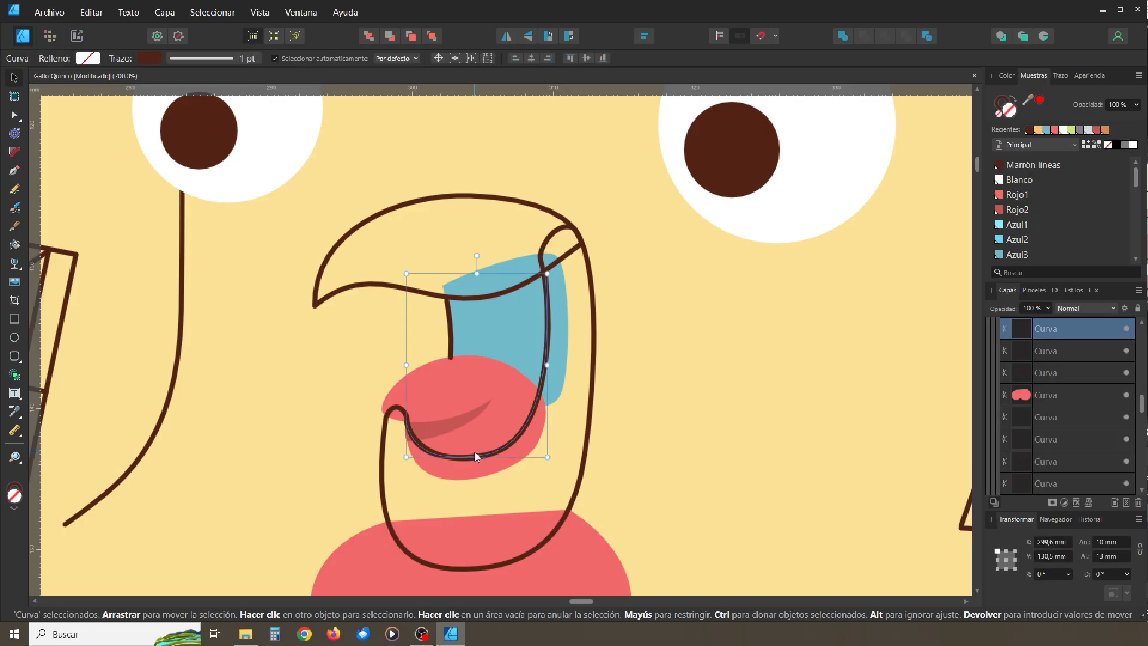
{"action": "left_click", "coordinate": [603, 367]}
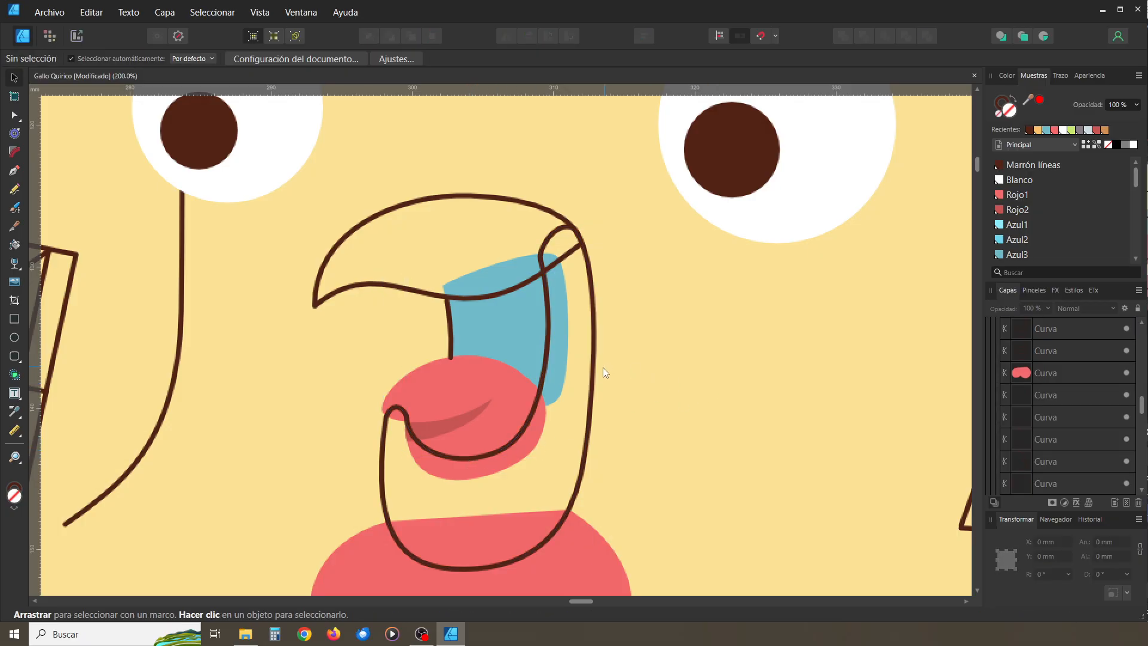
{"action": "left_click", "coordinate": [448, 324]}
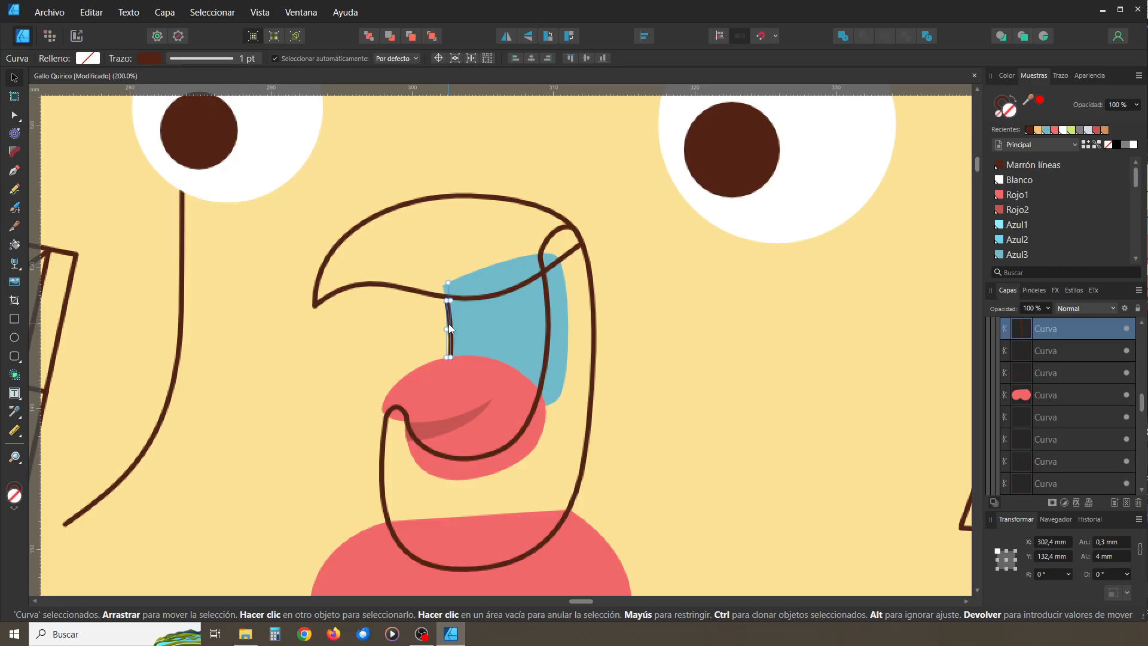
{"action": "key", "text": "Delete"}
{"action": "left_click", "coordinate": [614, 366]}
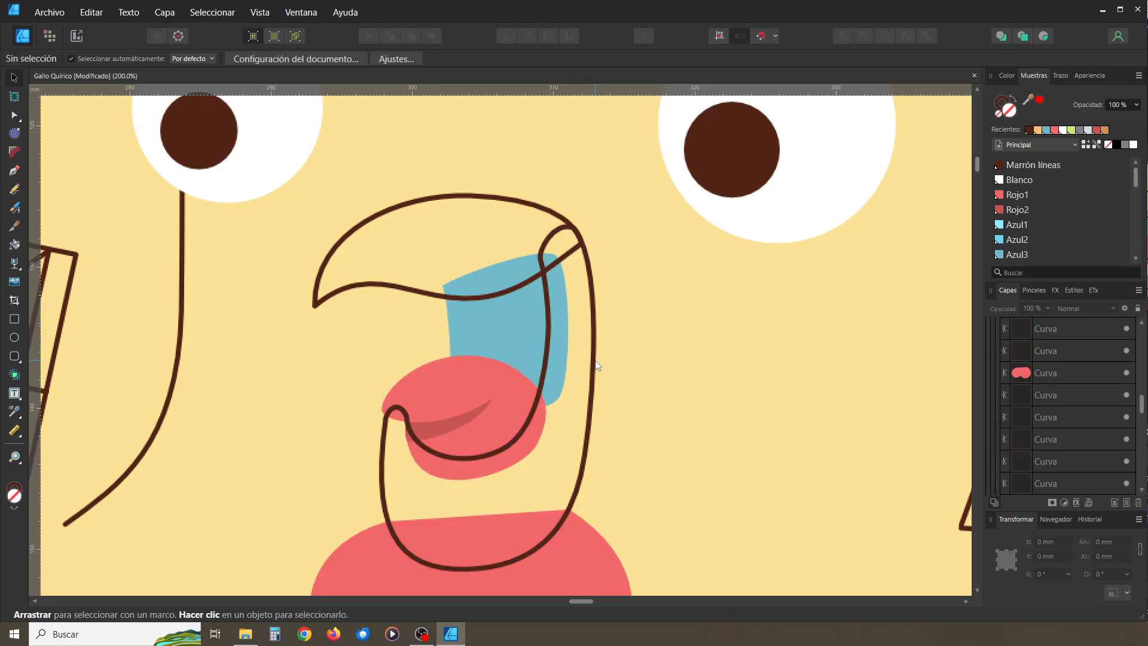
Swap stroke and fill on the closed upper and lower beak shapes and fill both with Naranja1
{"action": "left_click", "coordinate": [596, 364]}
{"action": "left_click", "coordinate": [469, 298], "text": "shift"}
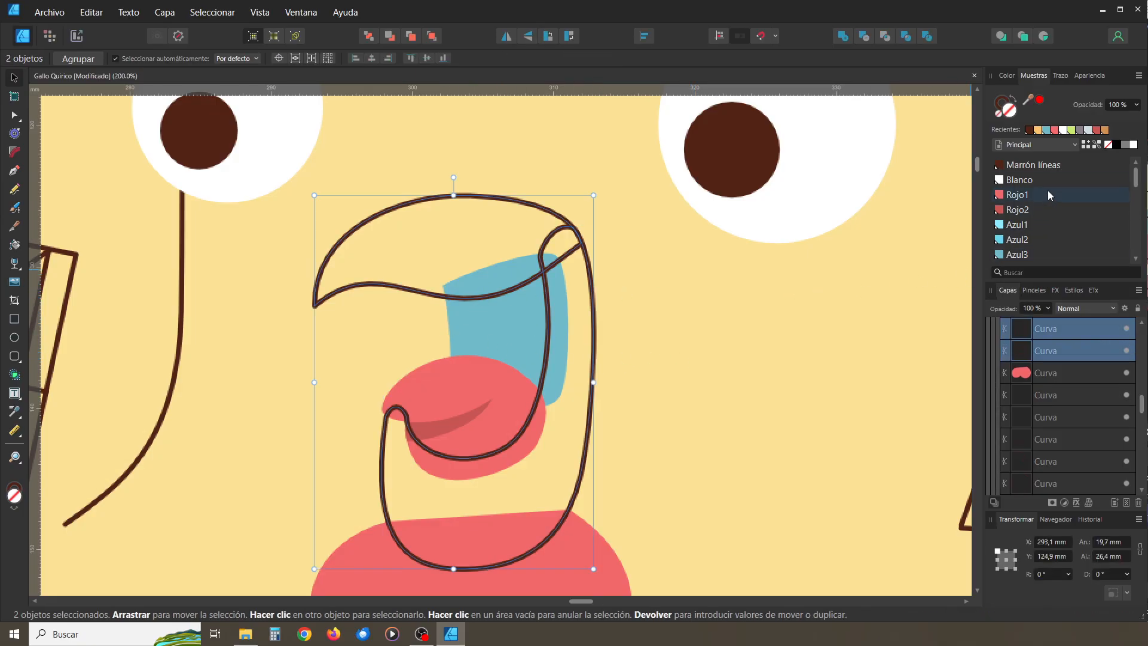
{"action": "left_click", "coordinate": [1015, 100]}
{"action": "scroll", "coordinate": [1034, 204], "scroll_direction": "down", "scroll_amount": 2}
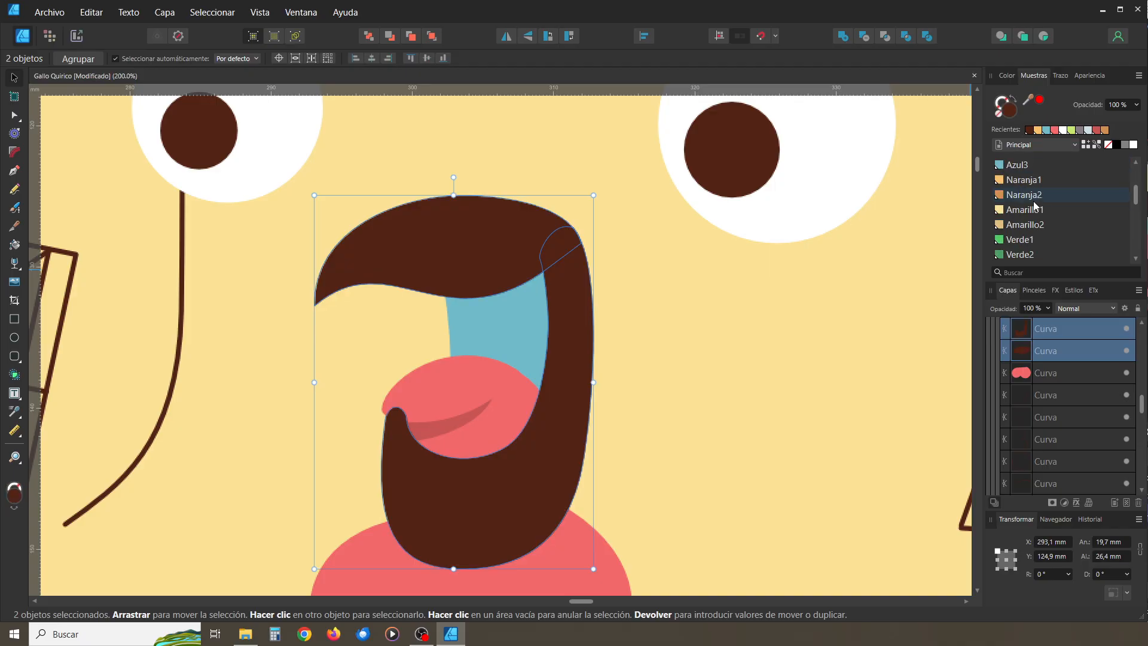
{"action": "left_click", "coordinate": [1038, 186]}
{"action": "left_click", "coordinate": [736, 386]}
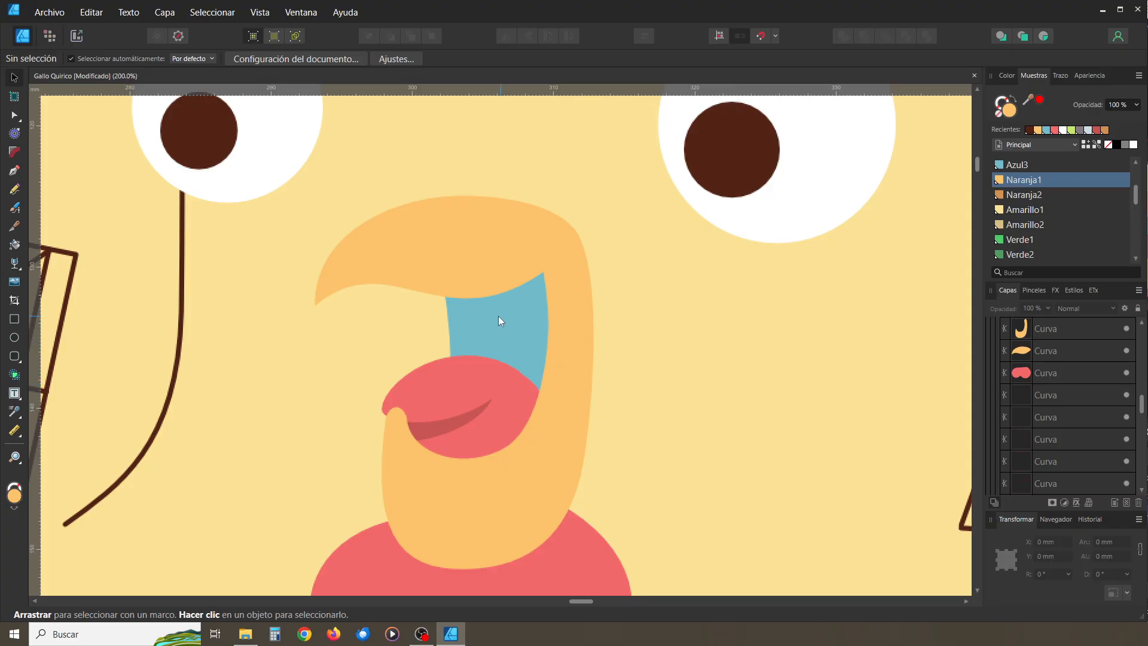
Fill the blue mouth interior with the dark brown line colour
{"action": "left_click", "coordinate": [499, 317]}
{"action": "left_click", "coordinate": [1029, 130]}
{"action": "left_click", "coordinate": [747, 387]}
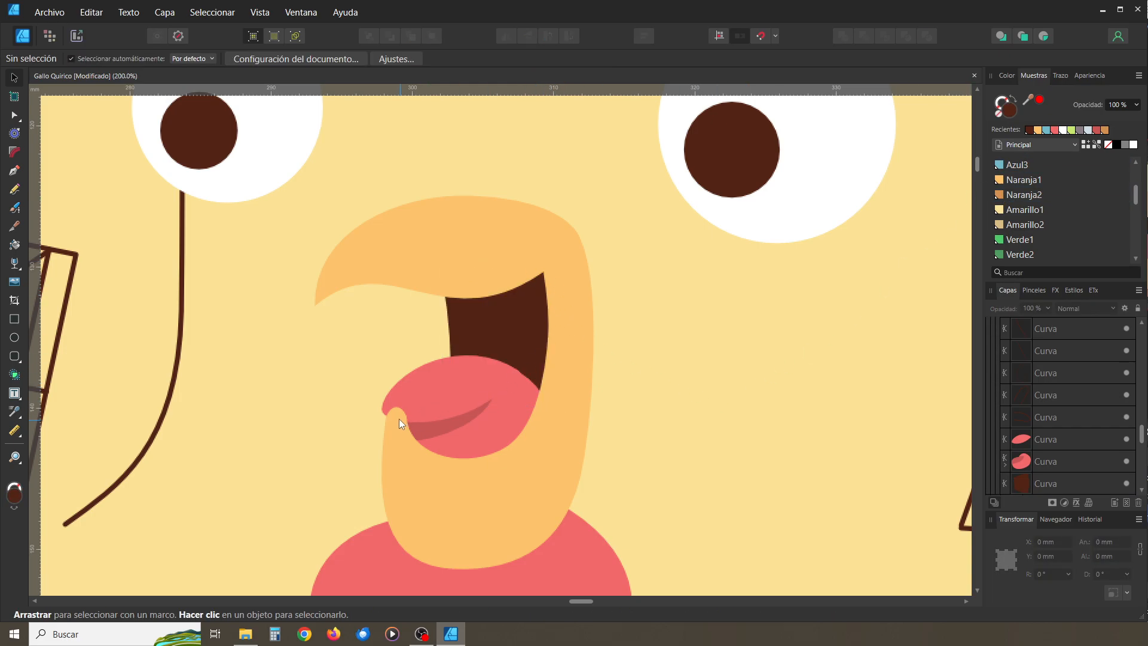
Bring the tongue's upper shape to the front so it overlaps the lower beak's tip
{"action": "left_click", "coordinate": [428, 399]}
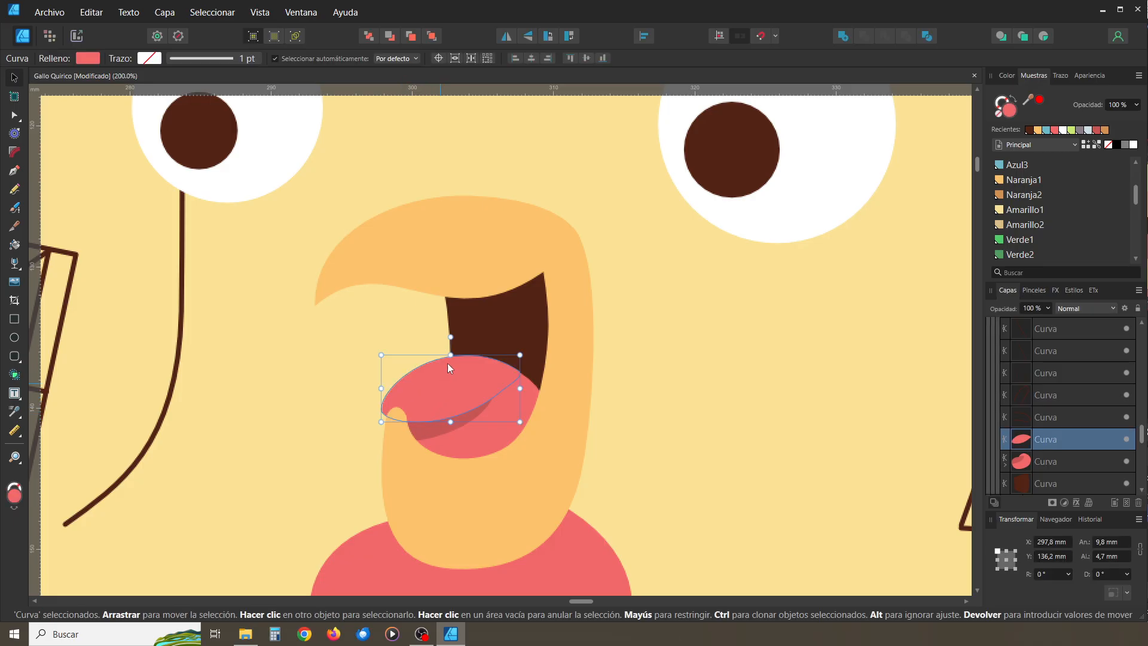
{"action": "left_click", "coordinate": [369, 37]}
{"action": "left_click", "coordinate": [710, 424]}
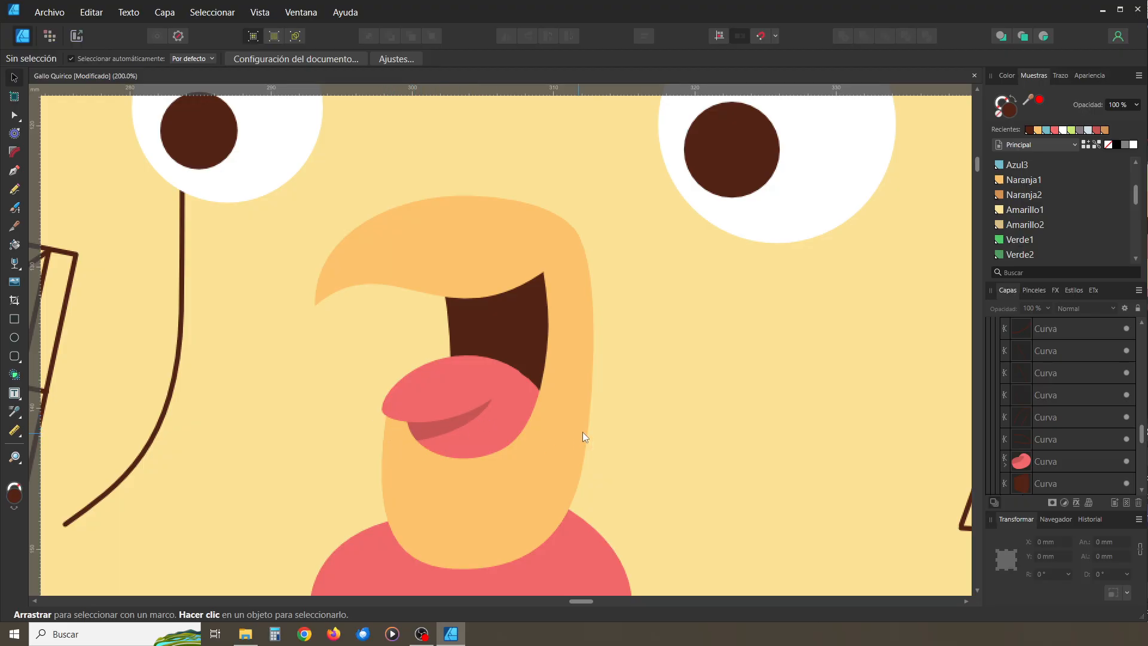
Bring the upper beak shape to the front, above the lower beak
{"action": "left_click", "coordinate": [556, 271]}
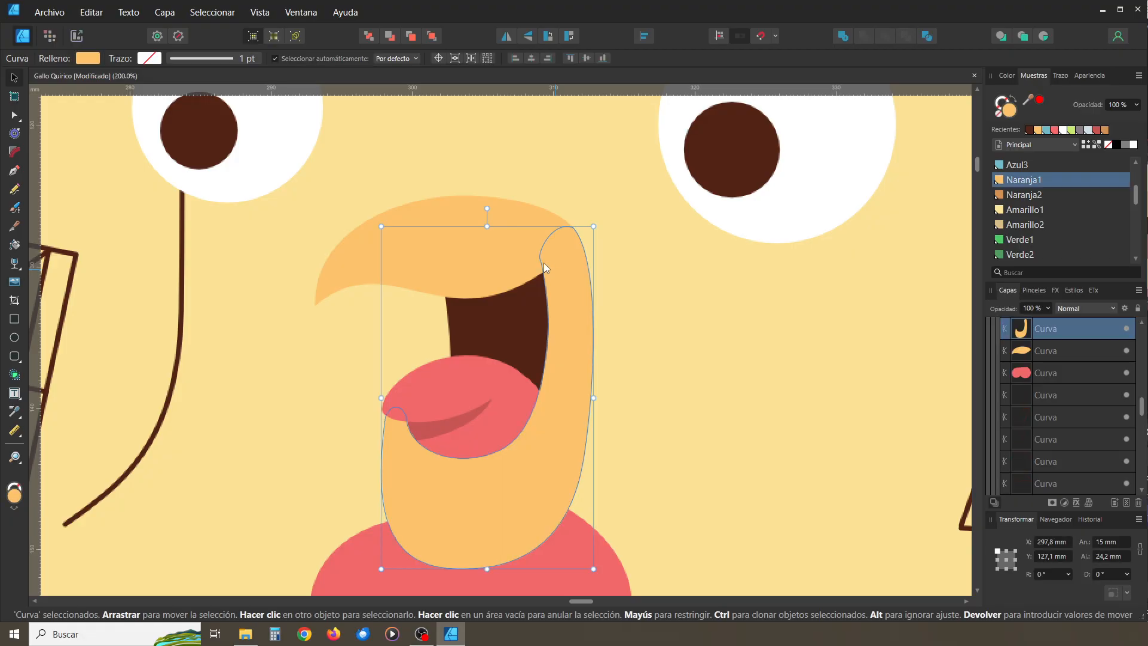
{"action": "left_click", "coordinate": [523, 257]}
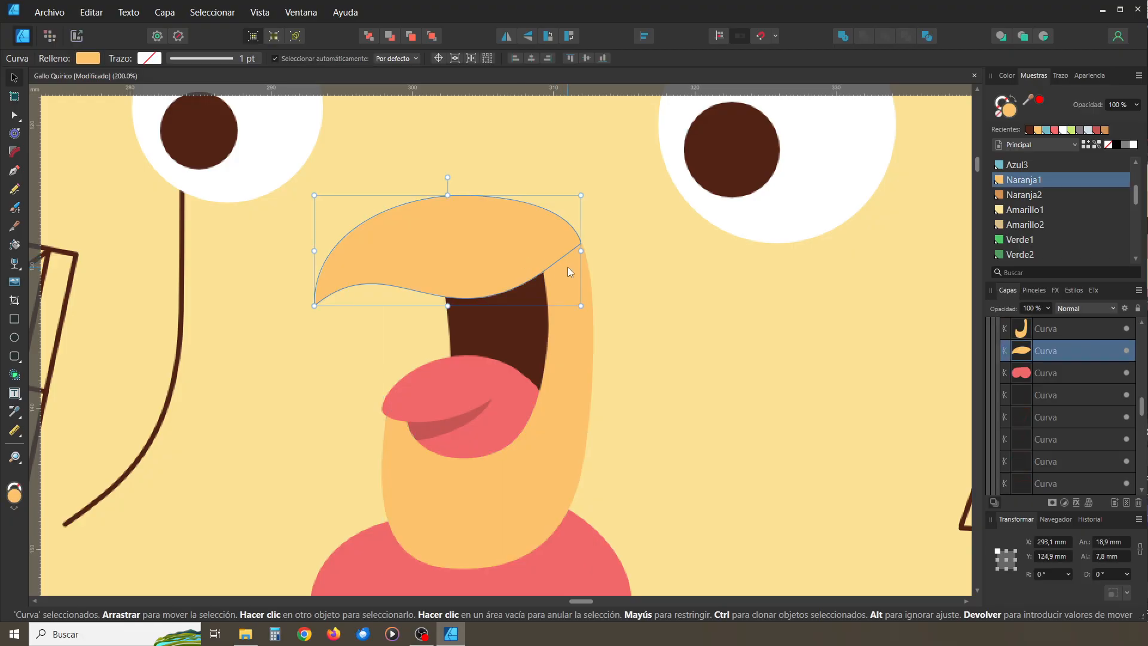
{"action": "left_click", "coordinate": [568, 267]}
{"action": "left_click", "coordinate": [510, 241]}
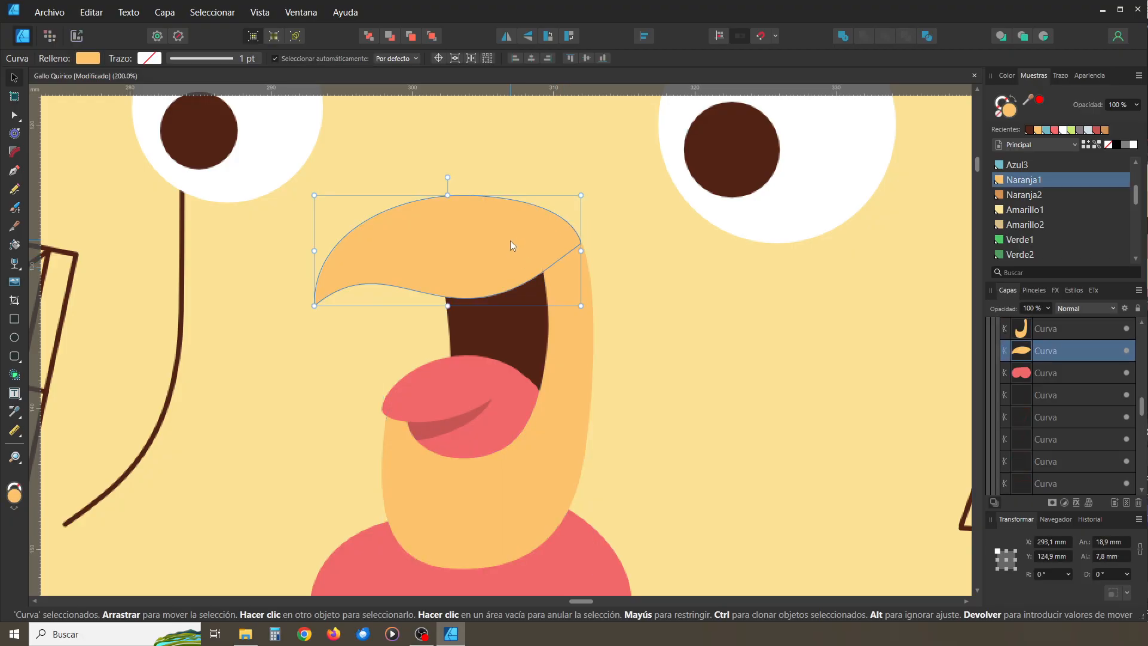
{"action": "left_click", "coordinate": [629, 283]}
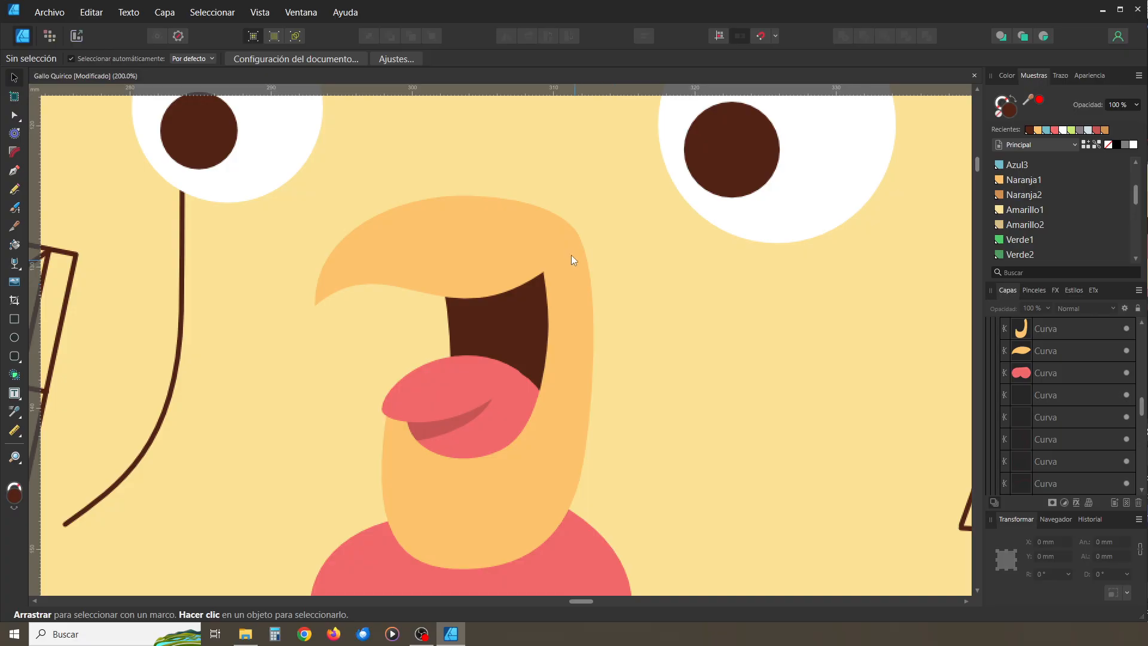
{"action": "left_click", "coordinate": [533, 265]}
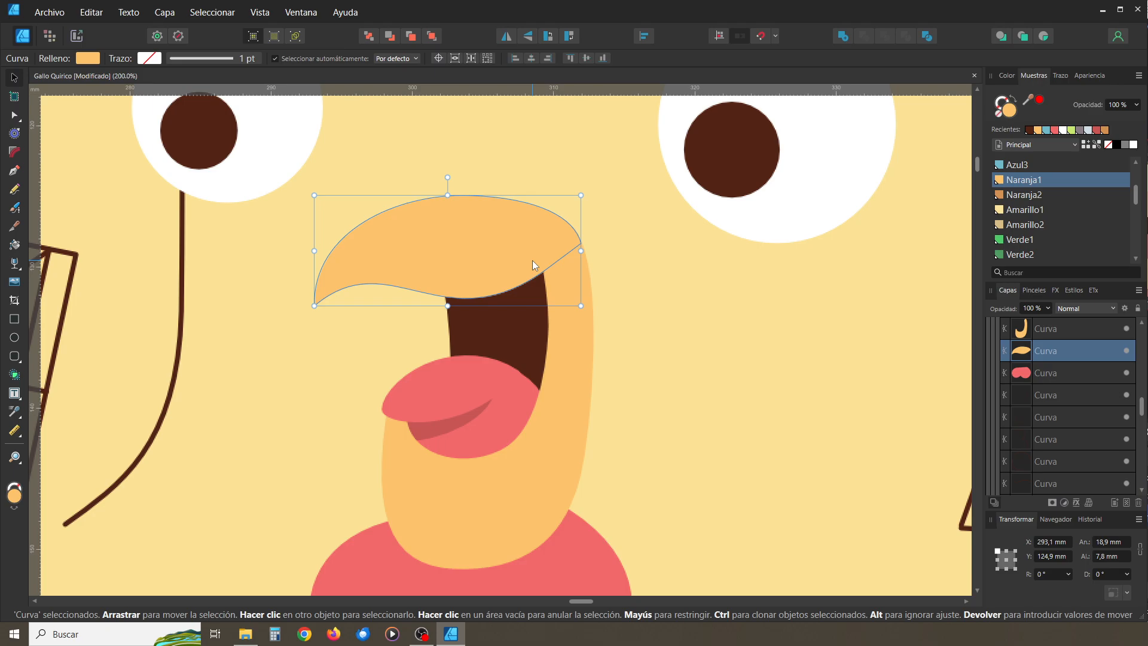
{"action": "right_click", "coordinate": [533, 263]}
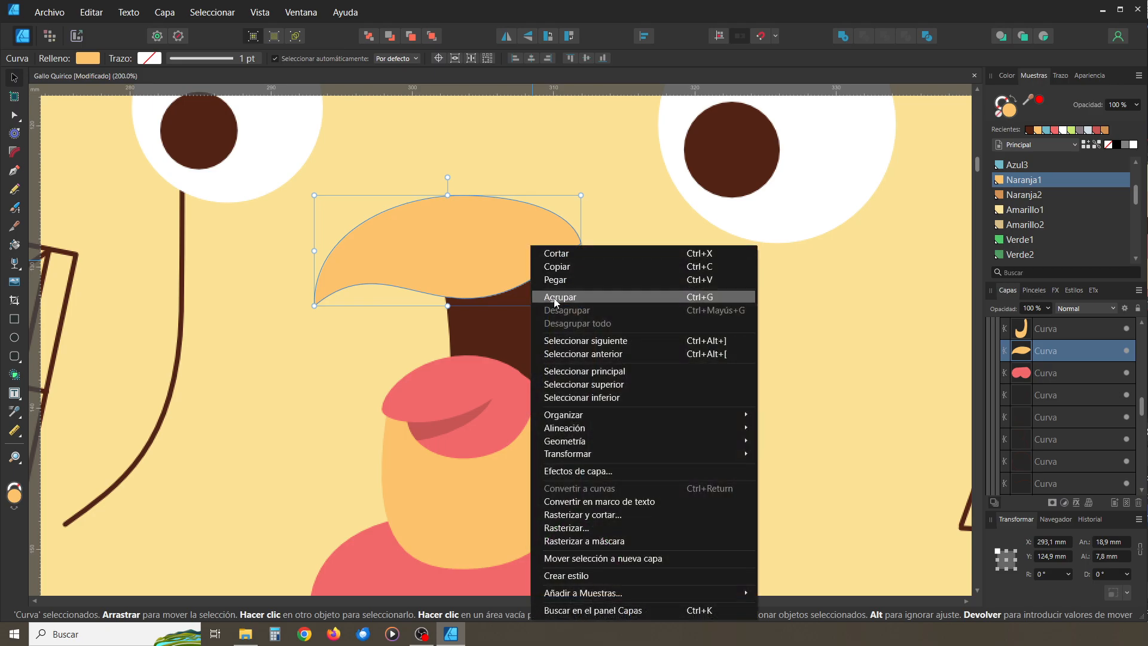
{"action": "mouse_move", "coordinate": [659, 417]}
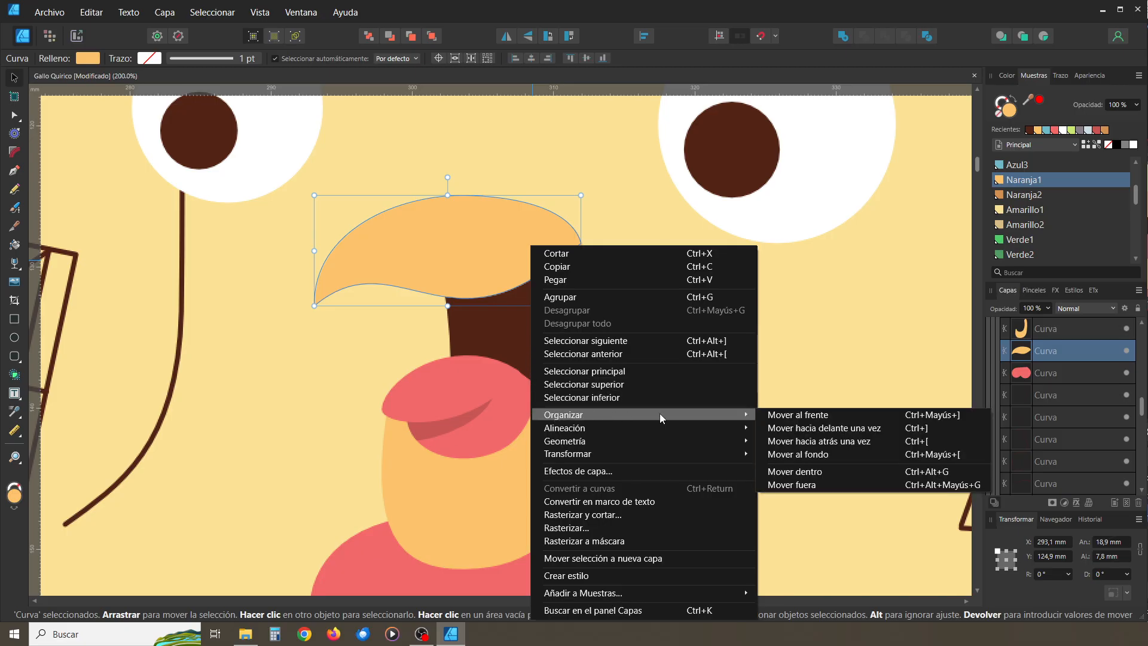
{"action": "left_click", "coordinate": [772, 415]}
{"action": "left_click", "coordinate": [699, 333]}
Draw a closed Pen patch about 3.4 × 7 mm over the gap at the mouth's left edge and adjust its upper corner handle
{"action": "left_click_drag", "start_coordinate": [653, 349], "coordinate": [667, 310]}
{"action": "key", "text": "ctrl+minus"}
{"action": "key", "text": "ctrl+minus"}
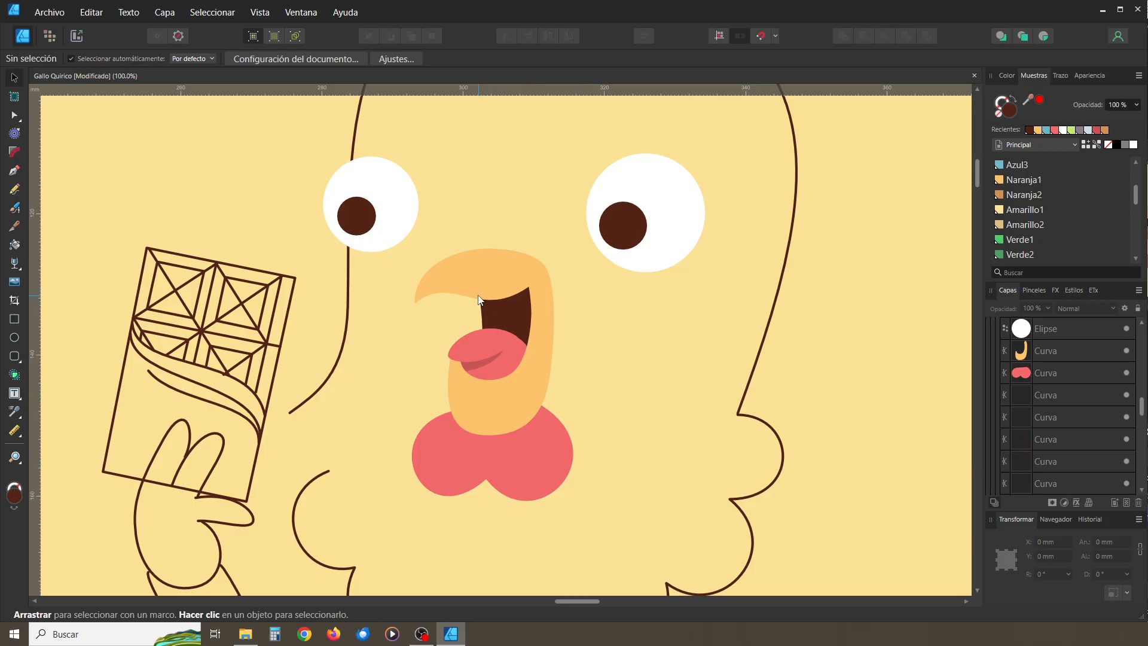
{"action": "key", "text": "ctrl+plus"}
{"action": "key", "text": "ctrl+plus"}
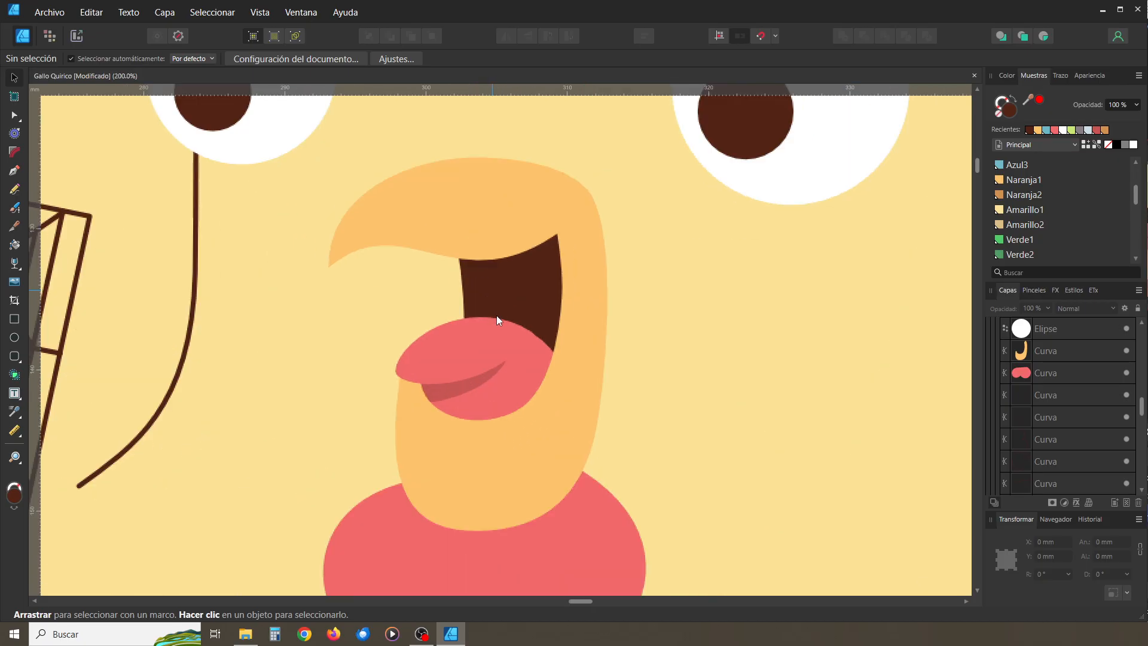
{"action": "key", "text": "space"}
{"action": "left_click_drag", "start_coordinate": [530, 325], "coordinate": [516, 322]}
{"action": "left_click", "coordinate": [14, 171]}
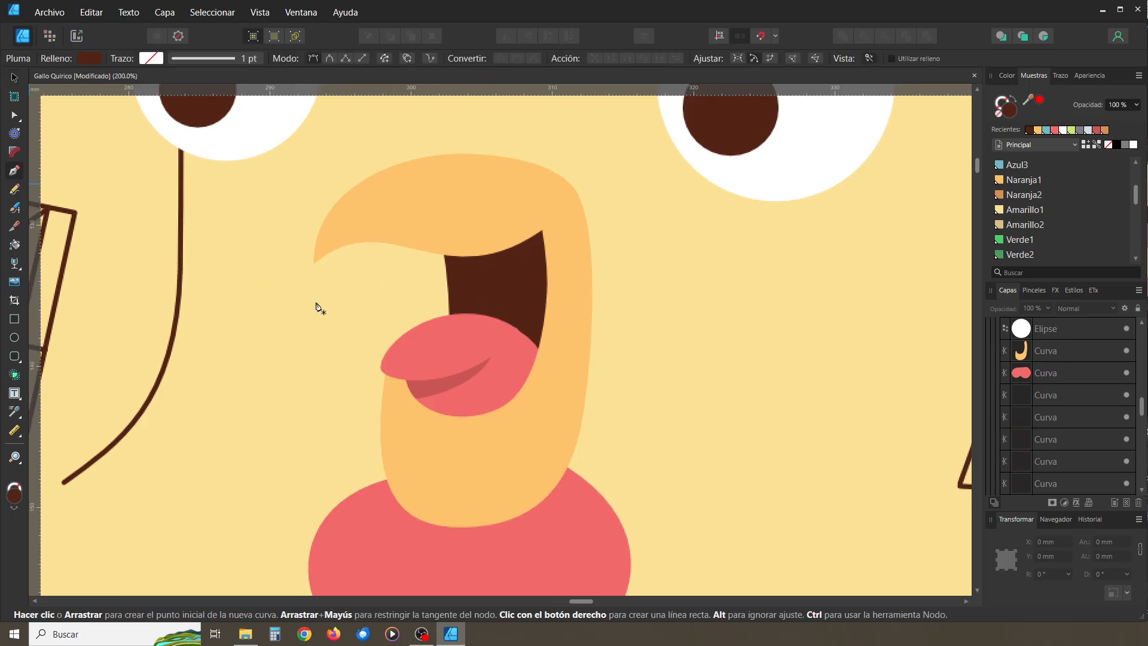
{"action": "left_click", "coordinate": [425, 241]}
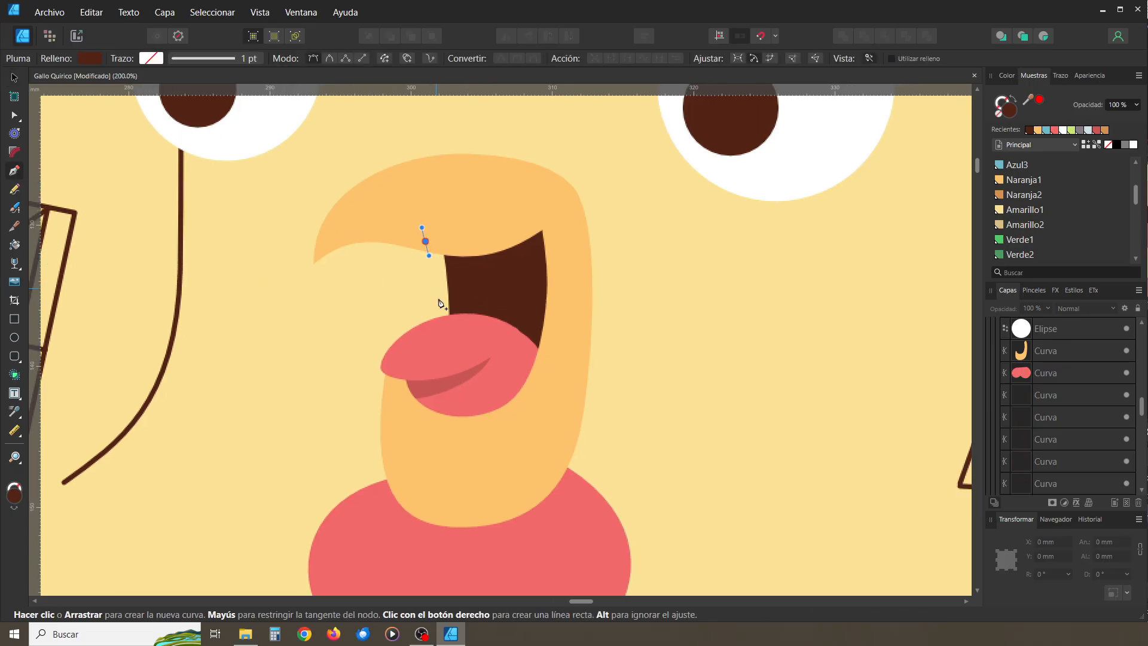
{"action": "left_click_drag", "start_coordinate": [437, 329], "coordinate": [465, 339]}
{"action": "left_click_drag", "start_coordinate": [473, 285], "coordinate": [460, 239]}
{"action": "left_click", "coordinate": [426, 242]}
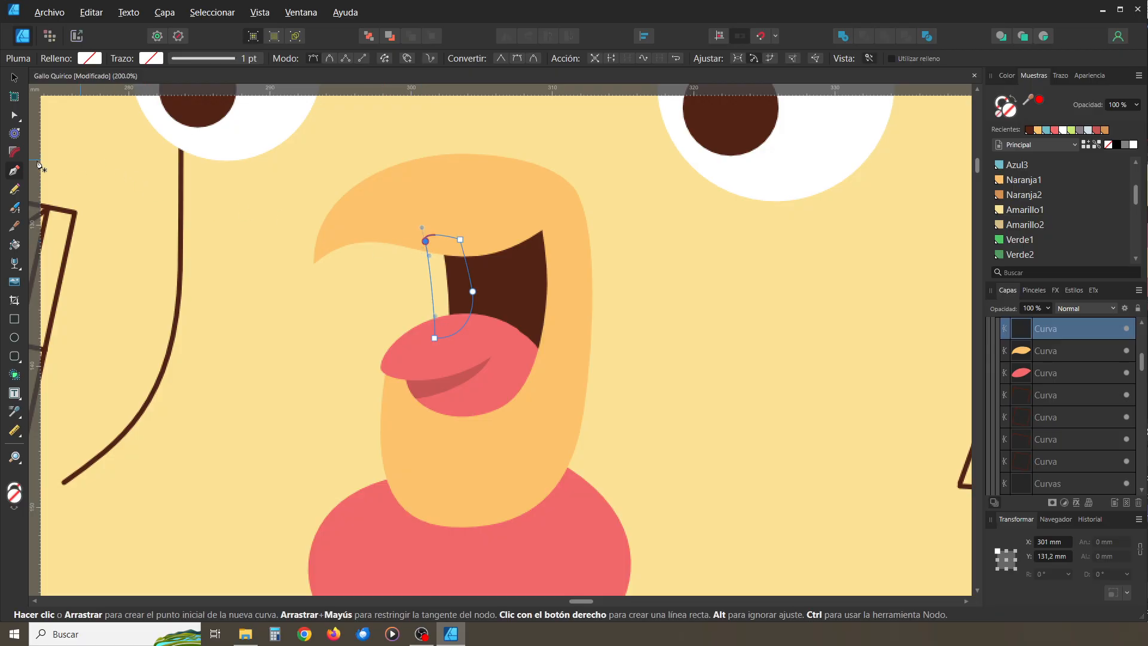
{"action": "left_click", "coordinate": [14, 115]}
{"action": "left_click_drag", "start_coordinate": [422, 228], "coordinate": [435, 239]}
Fill the patch with Naranja1 and send it behind the mouth interior, upper beak and tongue
{"action": "left_click", "coordinate": [13, 74]}
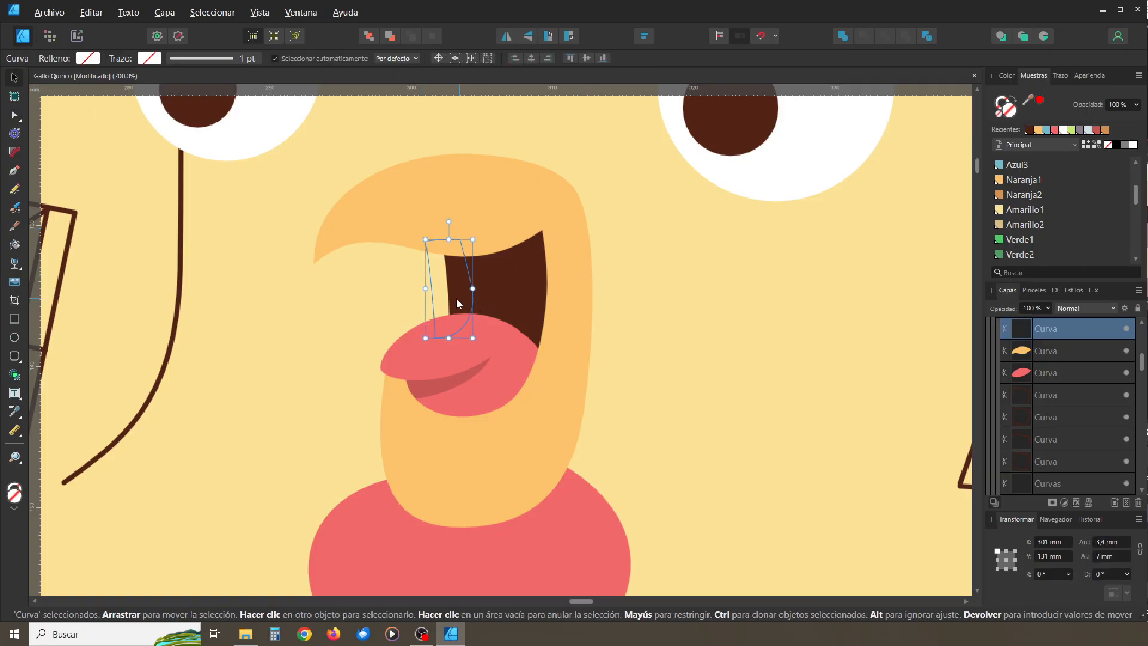
{"action": "left_click", "coordinate": [1016, 180]}
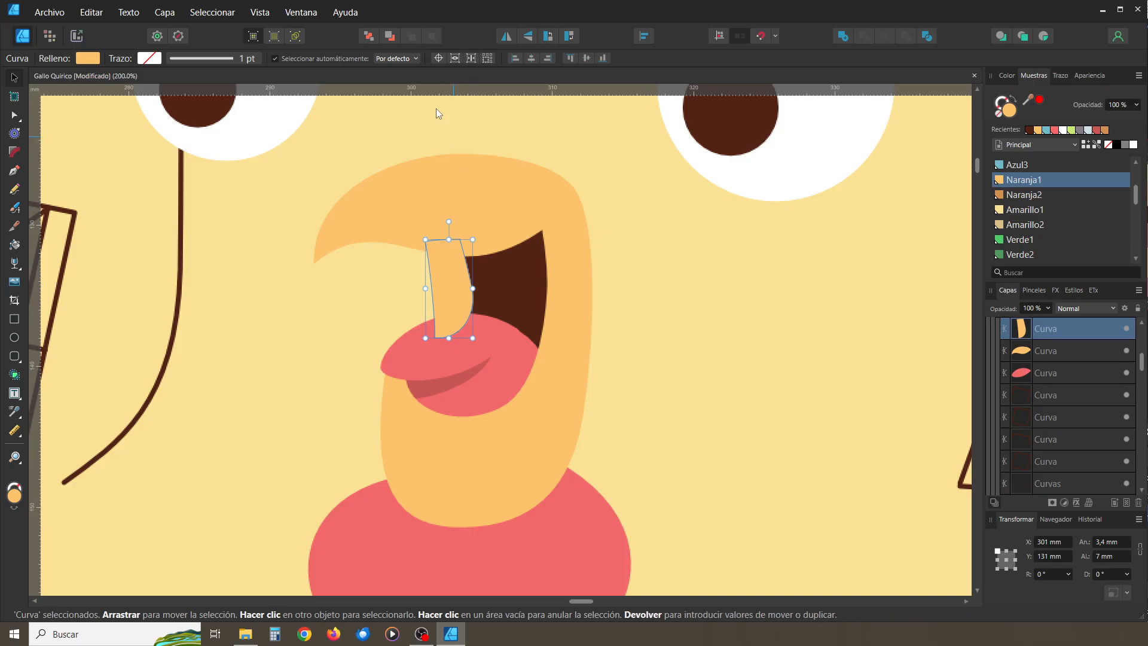
{"action": "key", "text": "Delete"}
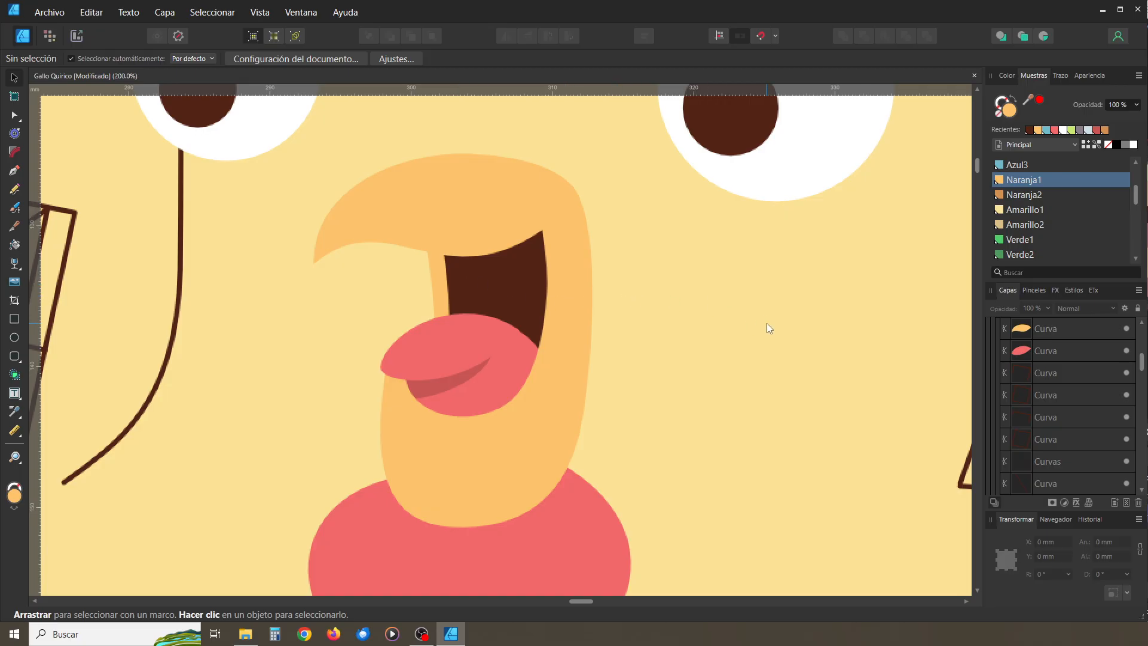
Close the curve of the comb's large round lobe and give it the wattle's pink as fill, with no stroke
{"action": "key", "text": "ctrl+minus"}
{"action": "key", "text": "ctrl+minus"}
{"action": "key", "text": "ctrl+minus"}
{"action": "left_click_drag", "start_coordinate": [610, 392], "coordinate": [676, 415]}
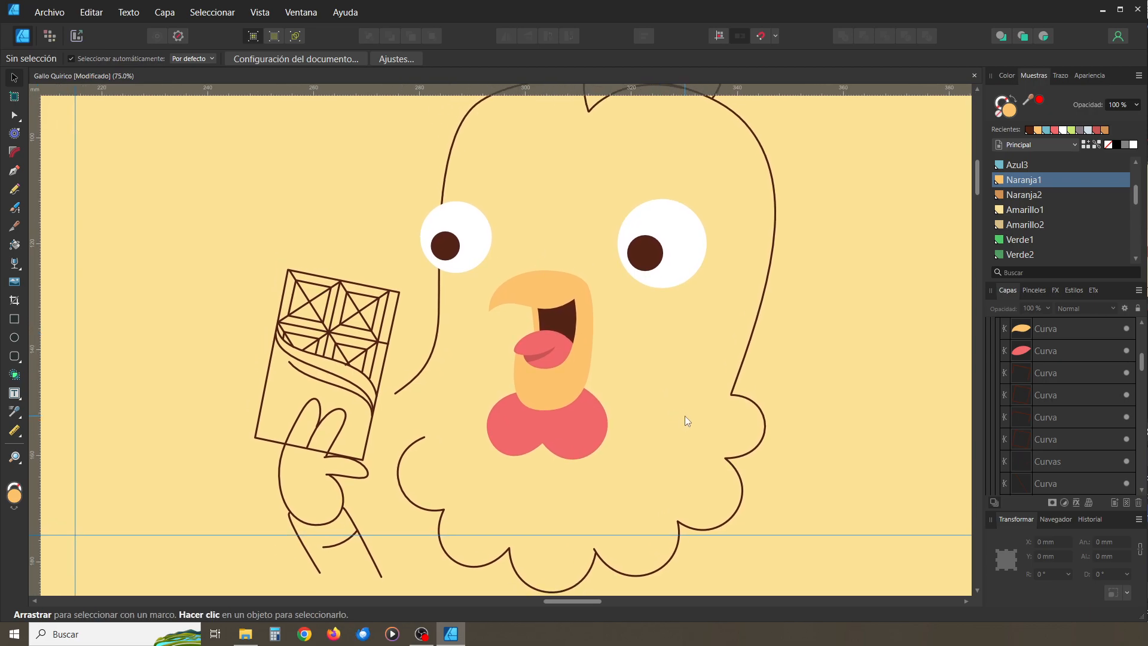
{"action": "left_click_drag", "start_coordinate": [685, 414], "coordinate": [666, 333]}
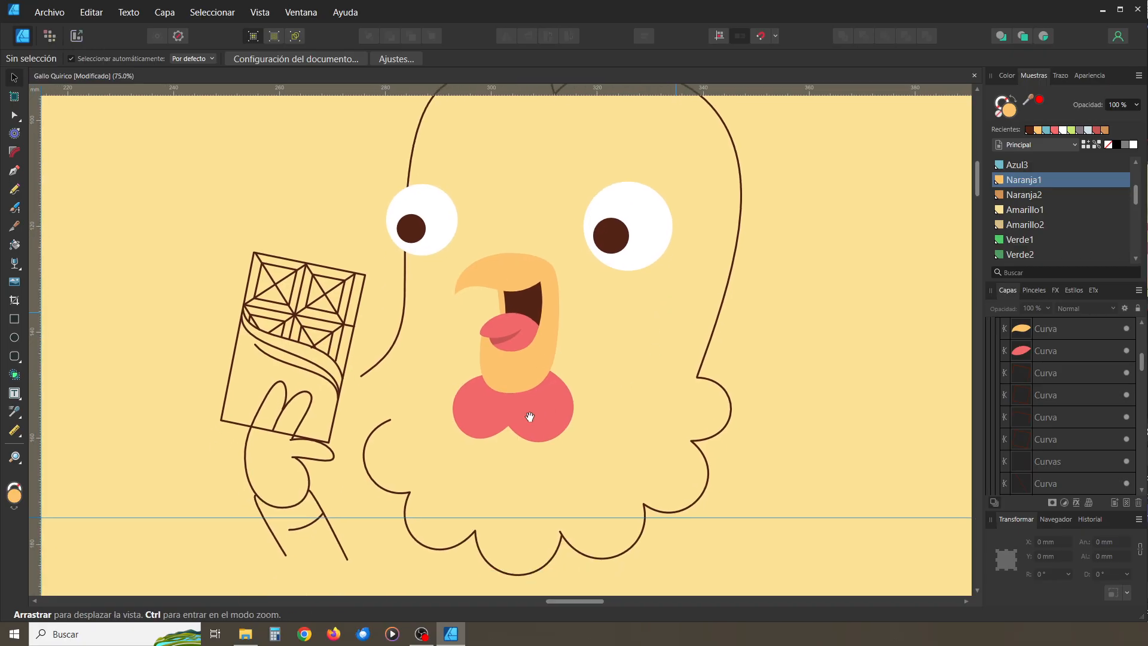
{"action": "left_click_drag", "start_coordinate": [536, 352], "coordinate": [523, 484]}
{"action": "left_click_drag", "start_coordinate": [529, 328], "coordinate": [512, 443]}
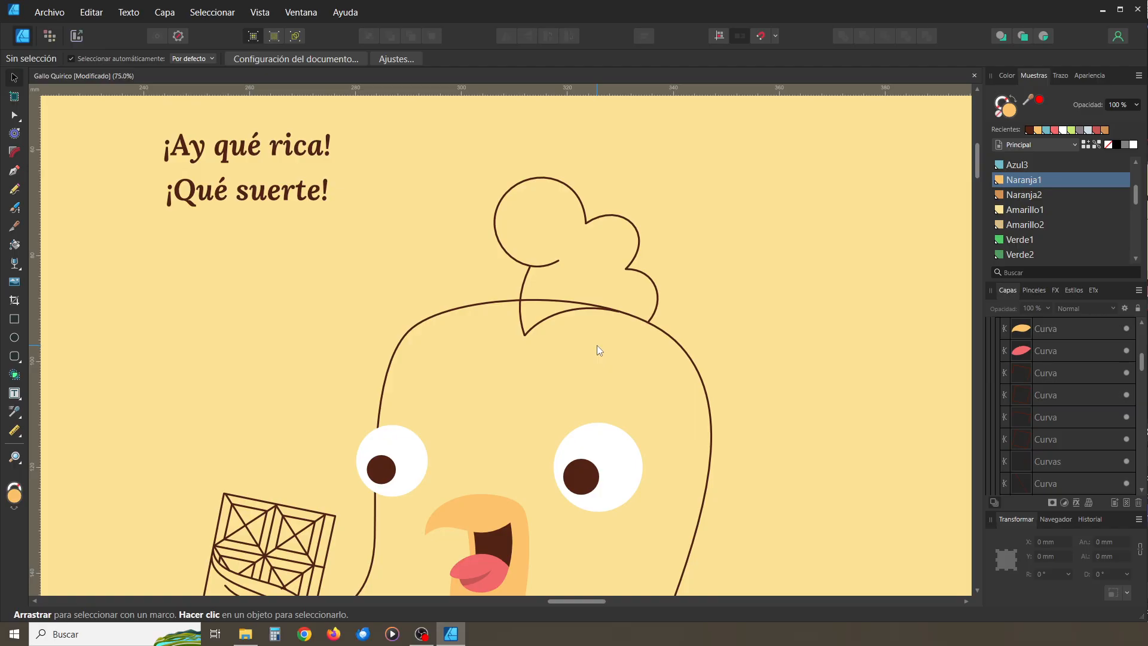
{"action": "key", "text": "ctrl+minus"}
{"action": "key", "text": "ctrl+plus"}
{"action": "key", "text": "ctrl+plus"}
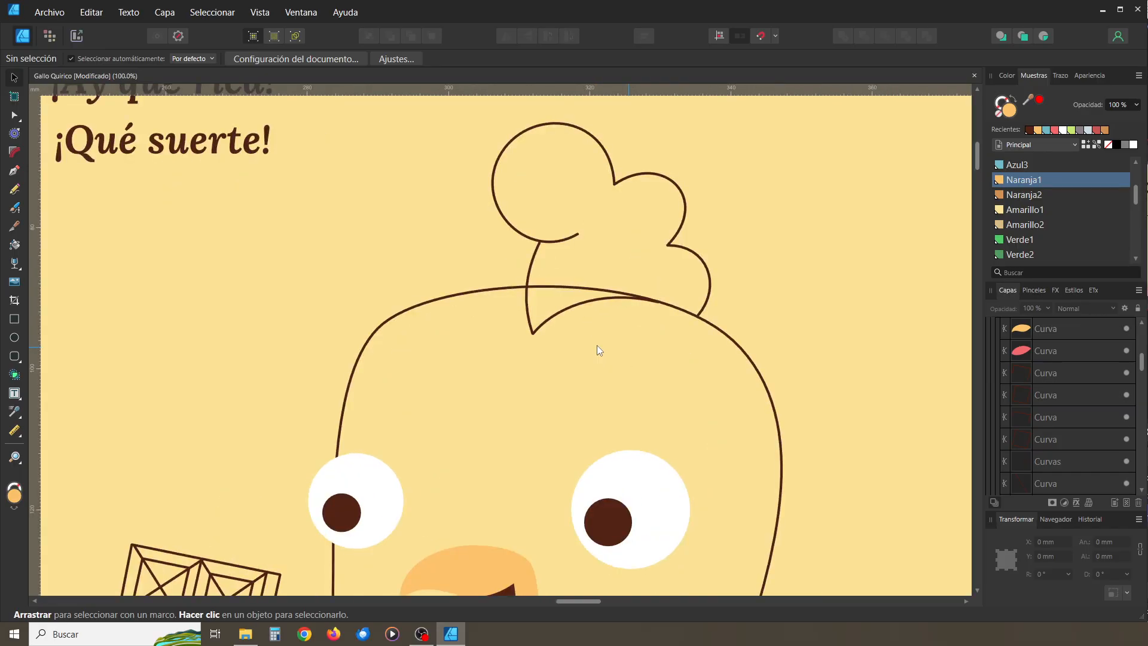
{"action": "key", "text": "ctrl+plus"}
{"action": "key", "text": "ctrl+minus"}
{"action": "left_click_drag", "start_coordinate": [628, 351], "coordinate": [486, 461]}
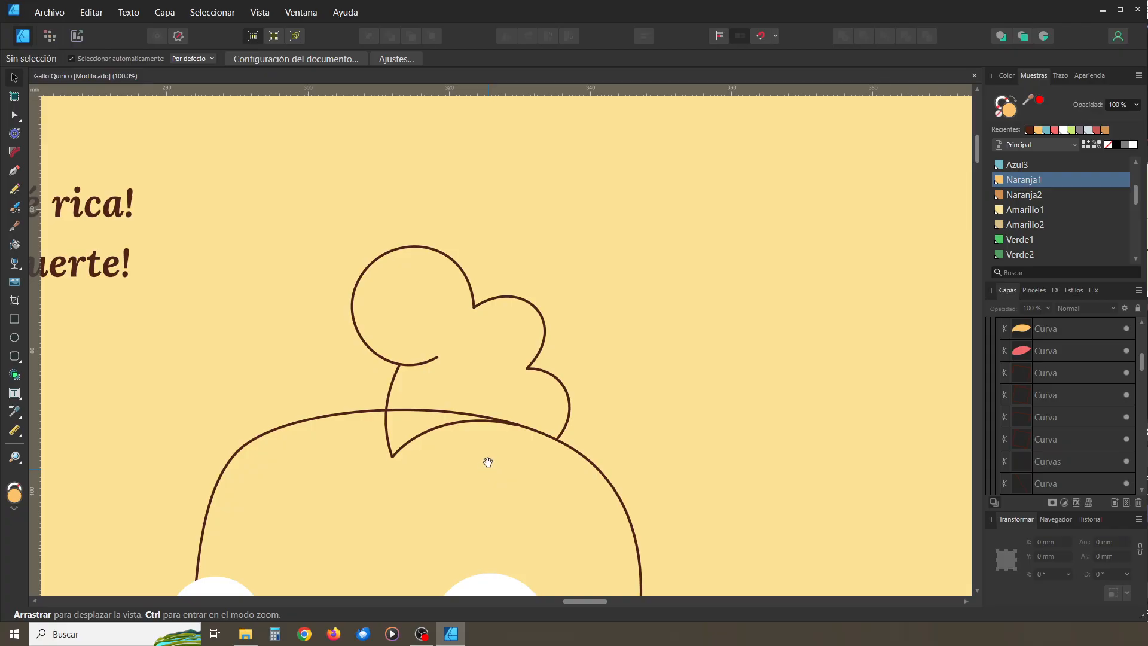
{"action": "left_click", "coordinate": [431, 361]}
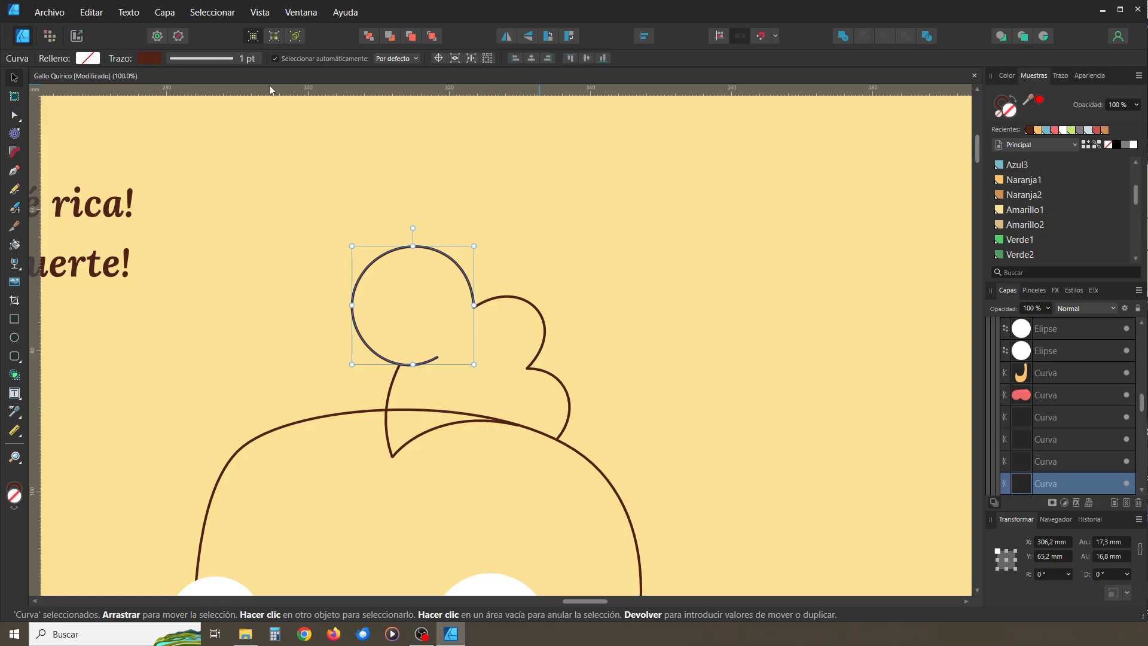
{"action": "left_click", "coordinate": [15, 116]}
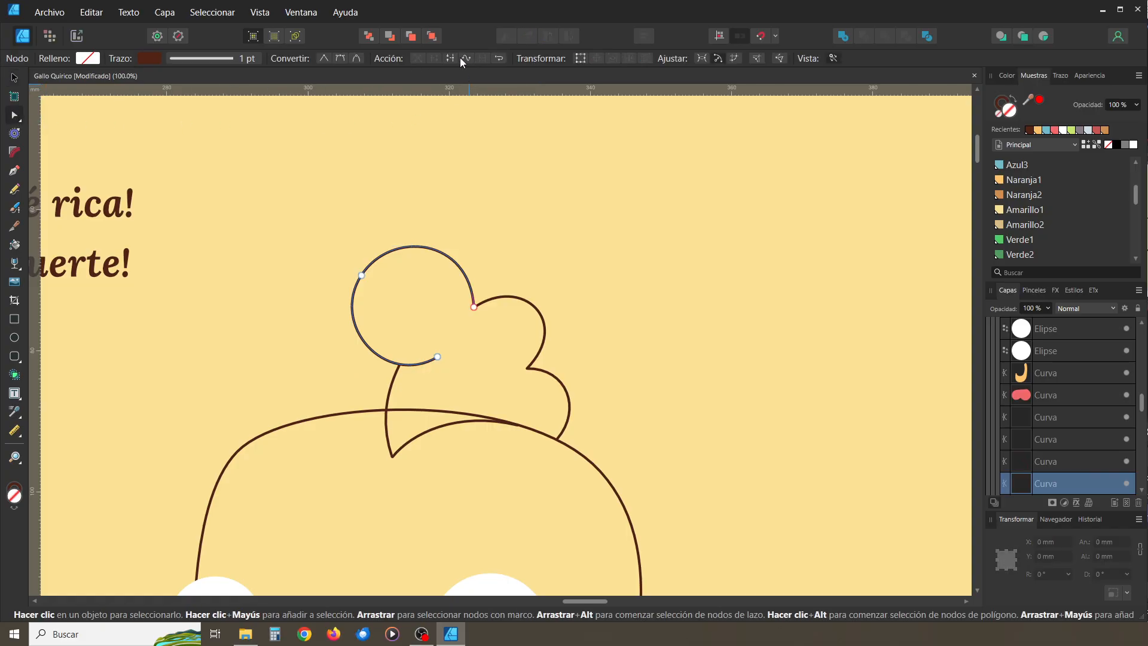
{"action": "left_click", "coordinate": [447, 55]}
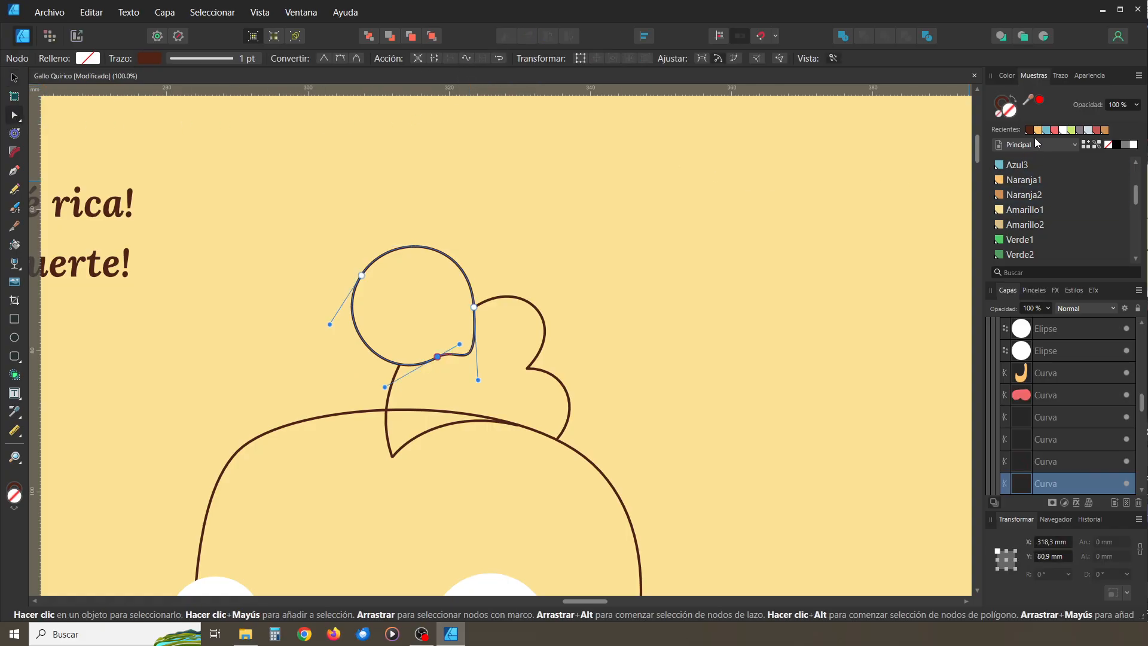
{"action": "left_click", "coordinate": [1055, 131]}
{"action": "left_click", "coordinate": [999, 112]}
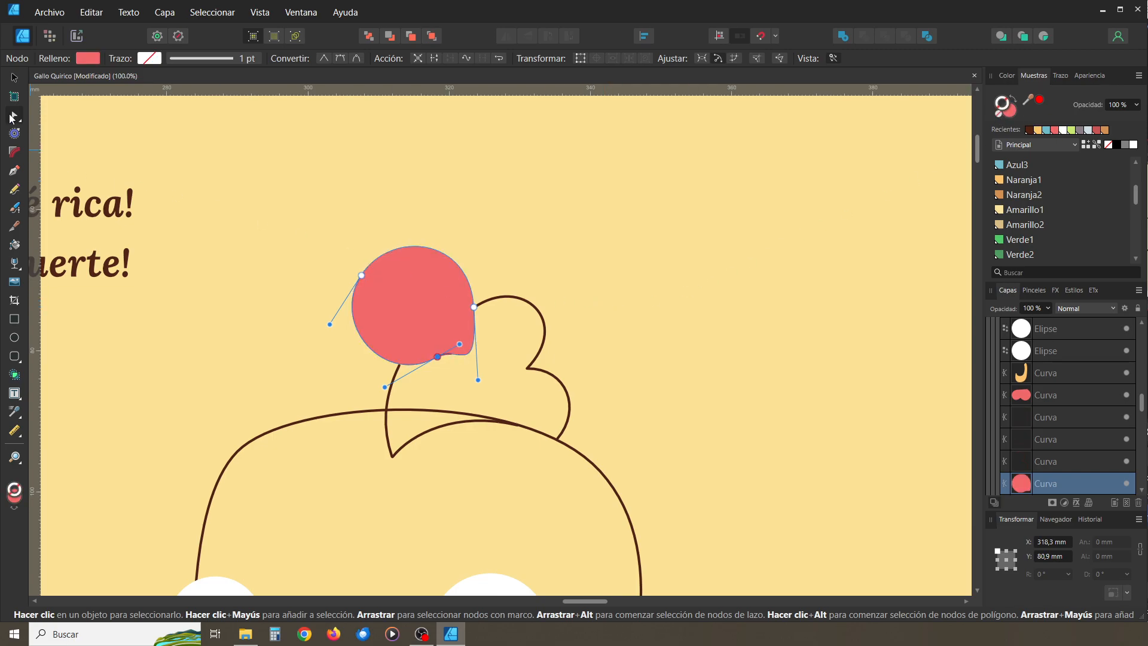
Shorten the lower handle of the pink lobe's right node to round off its lower right bulge
{"action": "left_click", "coordinate": [473, 359]}
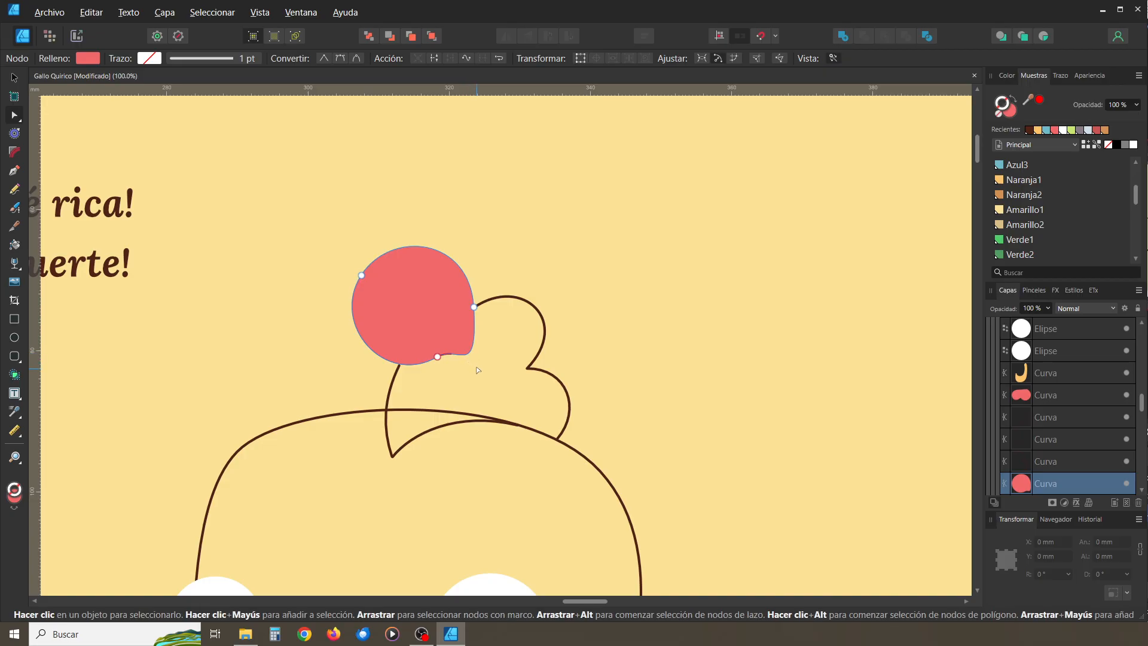
{"action": "left_click", "coordinate": [474, 307]}
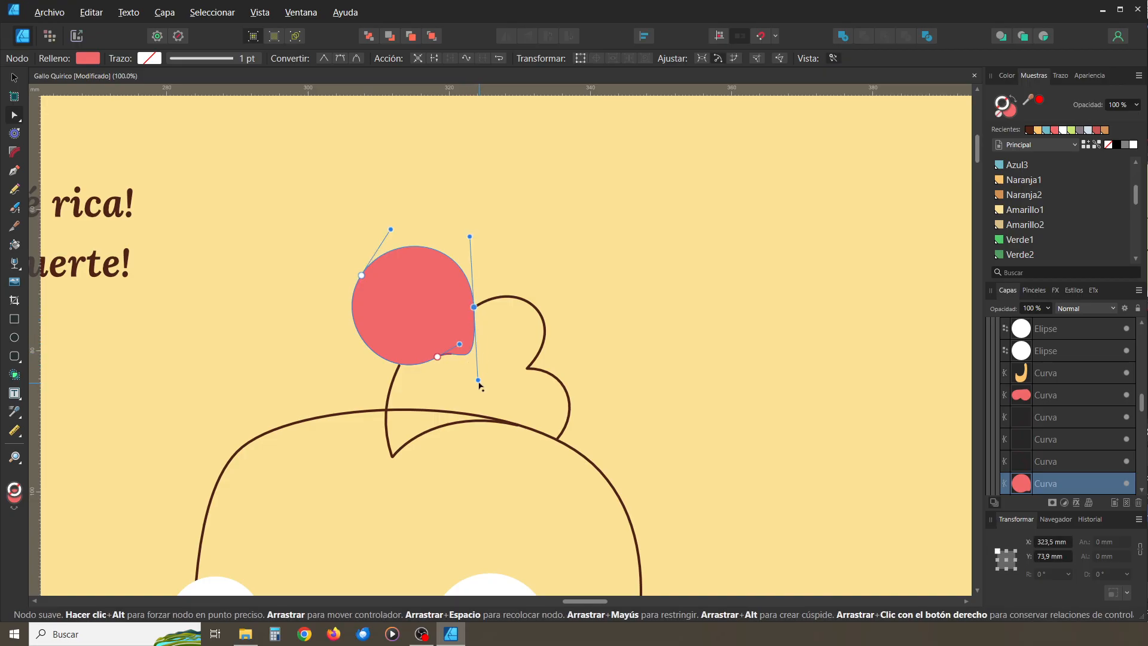
{"action": "left_click_drag", "start_coordinate": [478, 380], "coordinate": [471, 329]}
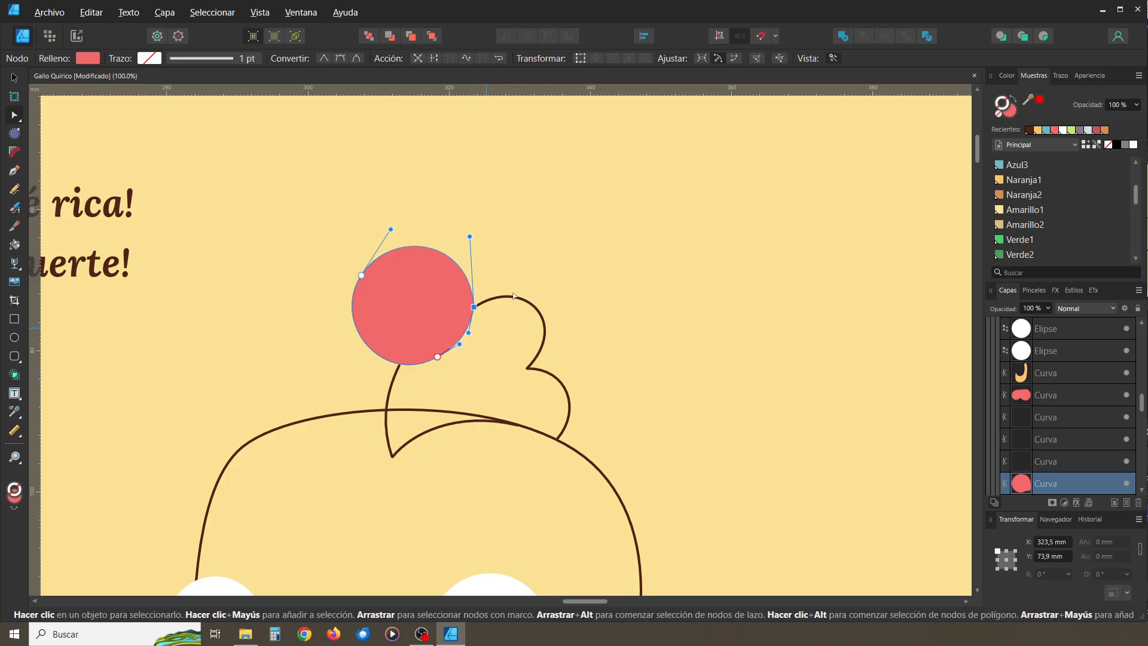
{"action": "left_click", "coordinate": [549, 242]}
Try to close the comb's scalloped right-hand curve on its own
{"action": "scroll", "coordinate": [577, 395], "scroll_direction": "down", "scroll_amount": 2}
{"action": "scroll", "coordinate": [578, 396], "scroll_direction": "left", "scroll_amount": 1}
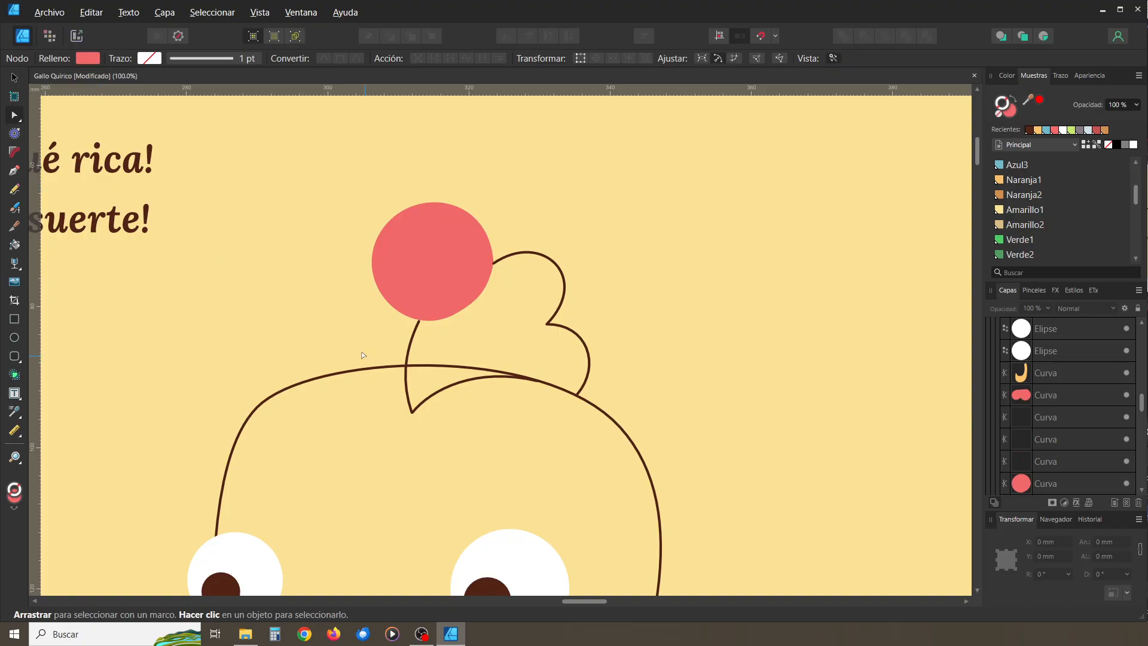
{"action": "left_click", "coordinate": [415, 330]}
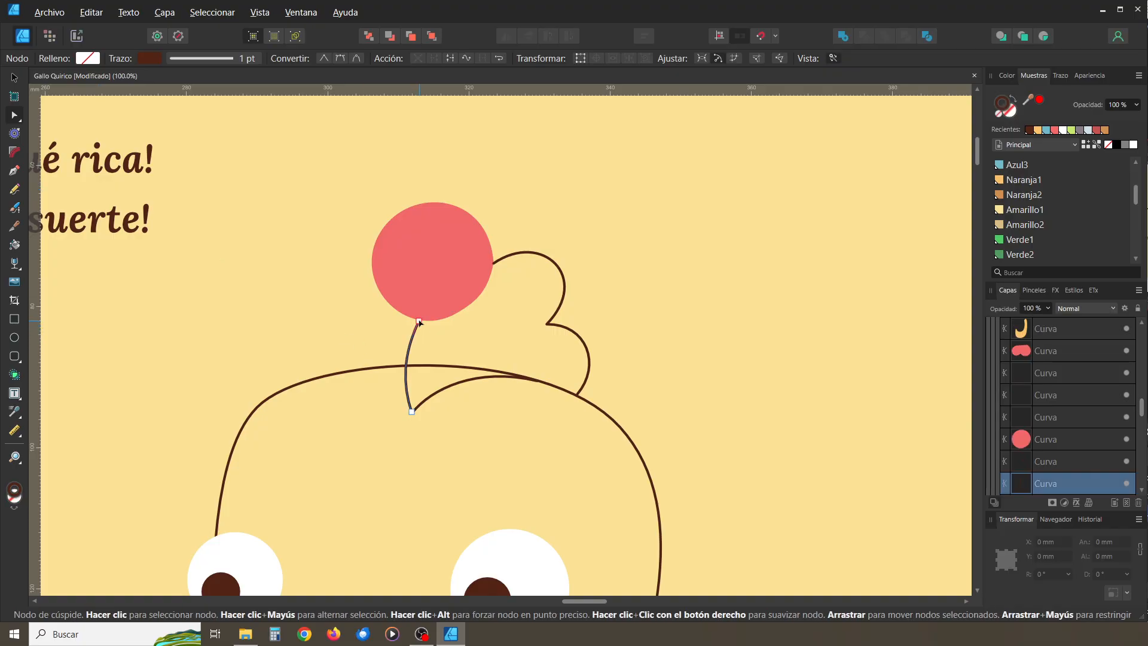
{"action": "left_click", "coordinate": [500, 268]}
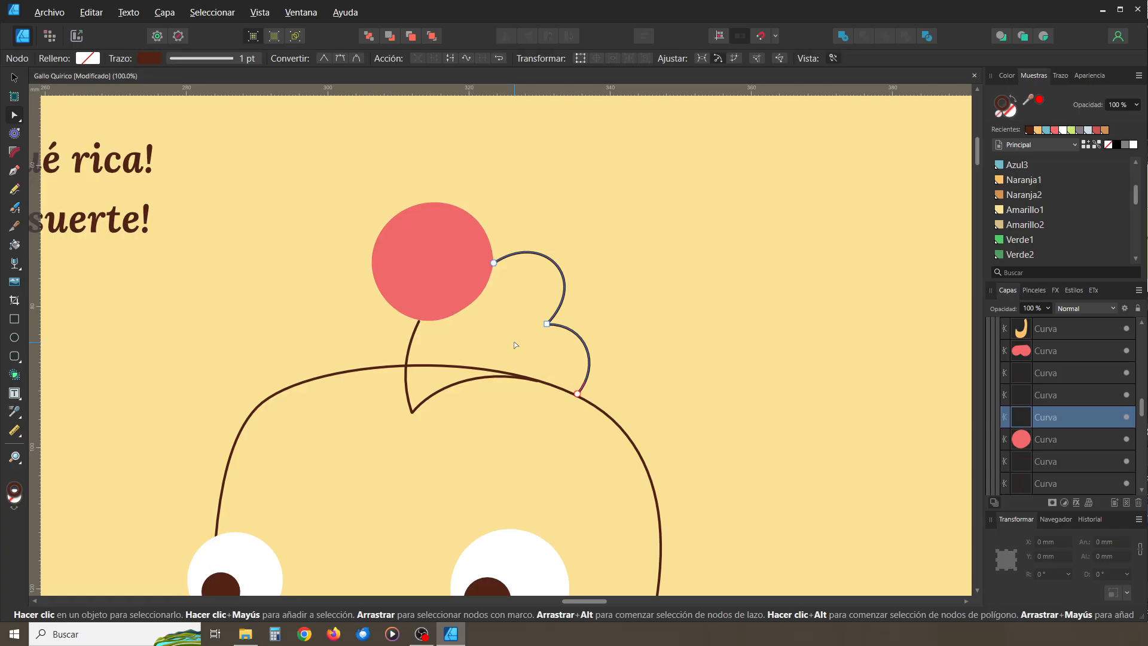
{"action": "scroll", "coordinate": [514, 343], "scroll_direction": "up", "scroll_amount": 1}
{"action": "key", "text": "space"}
{"action": "left_click_drag", "start_coordinate": [507, 384], "coordinate": [519, 449]}
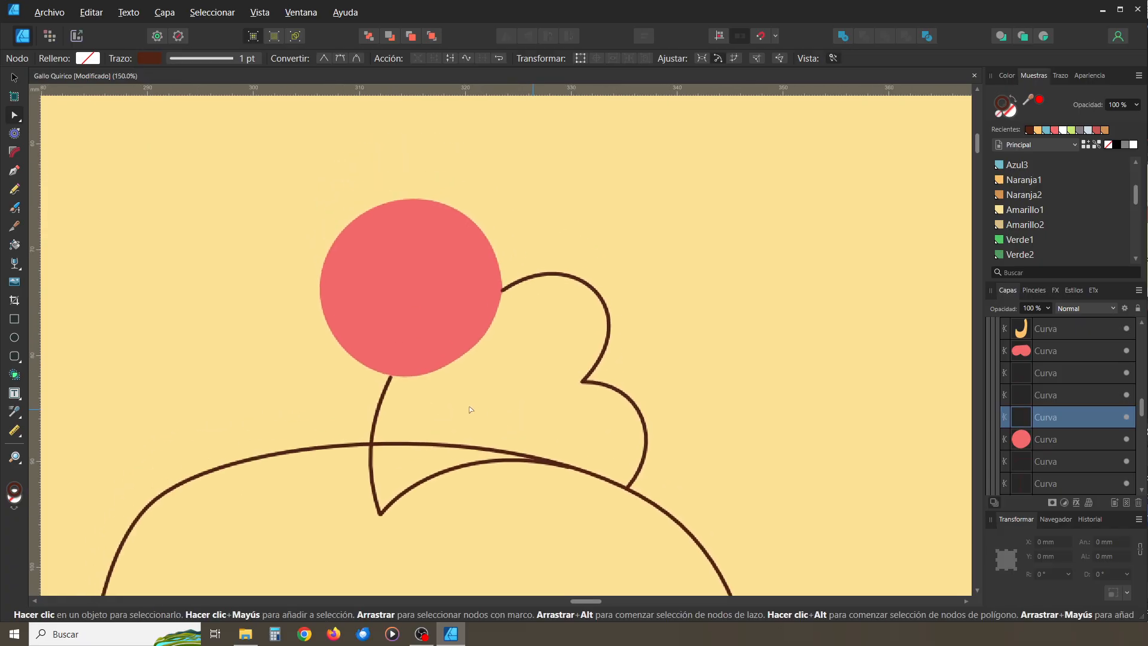
{"action": "left_click", "coordinate": [384, 395]}
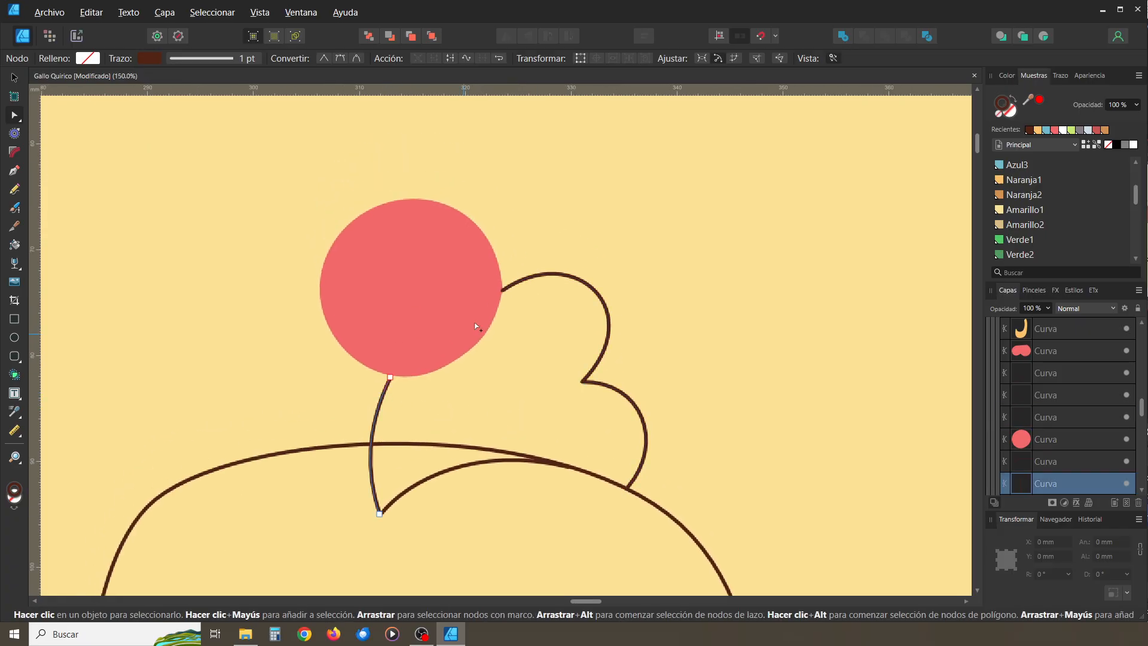
{"action": "left_click", "coordinate": [518, 281], "text": "shift"}
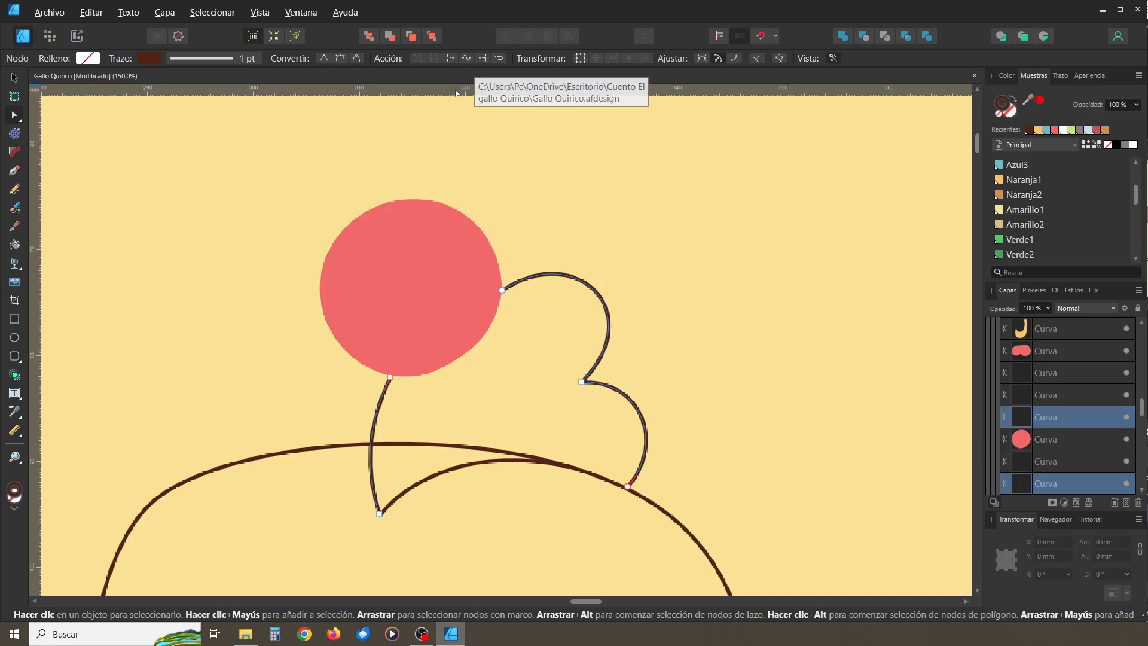
{"action": "left_click", "coordinate": [394, 409]}
{"action": "left_click", "coordinate": [382, 402]}
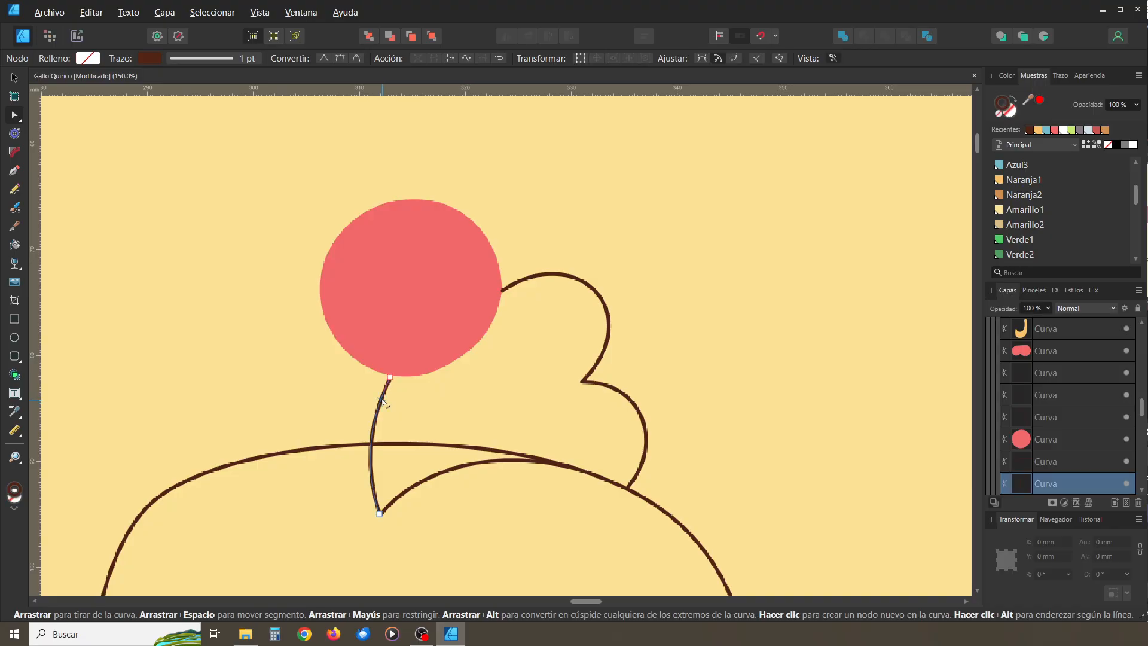
{"action": "left_click", "coordinate": [523, 280]}
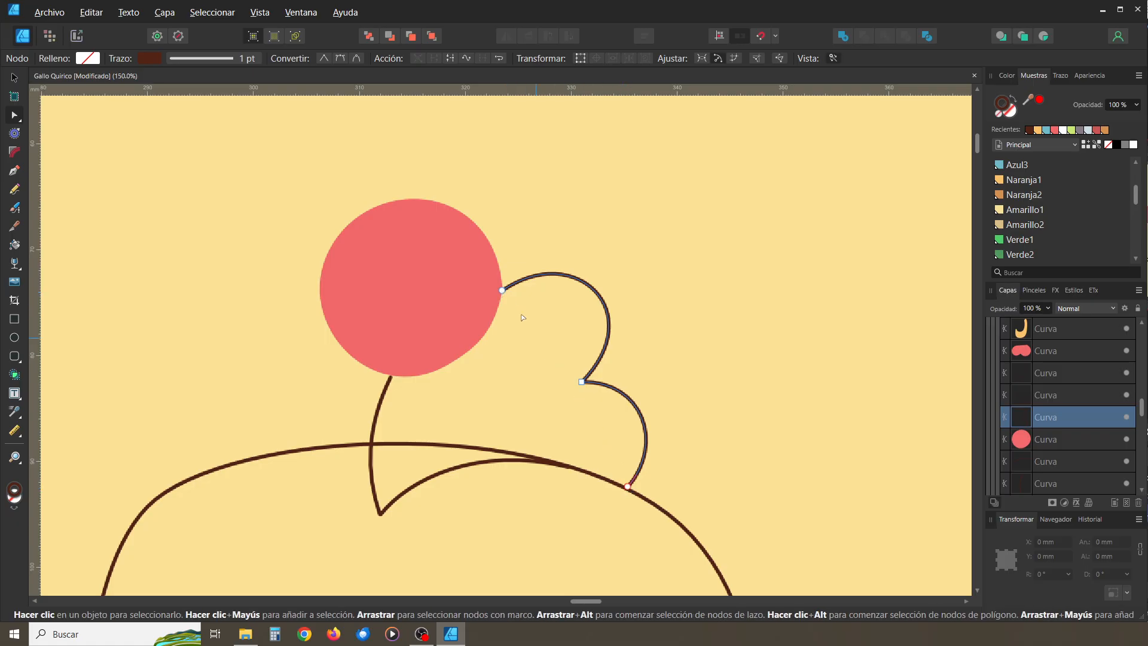
{"action": "left_click", "coordinate": [453, 58]}
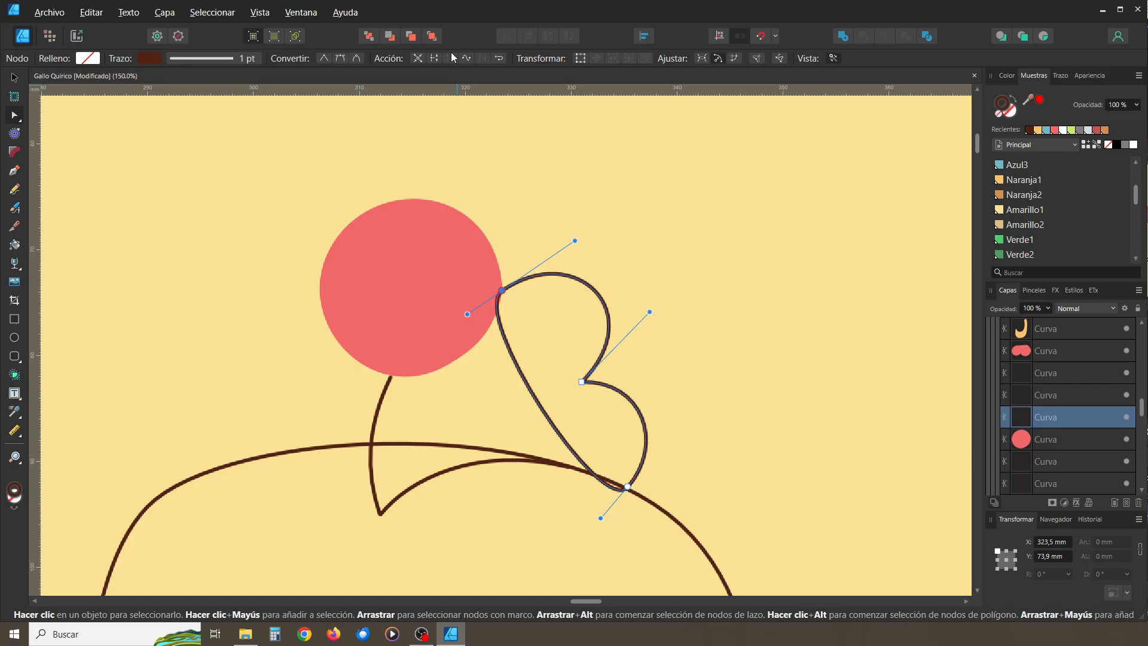
{"action": "key", "text": "Escape"}
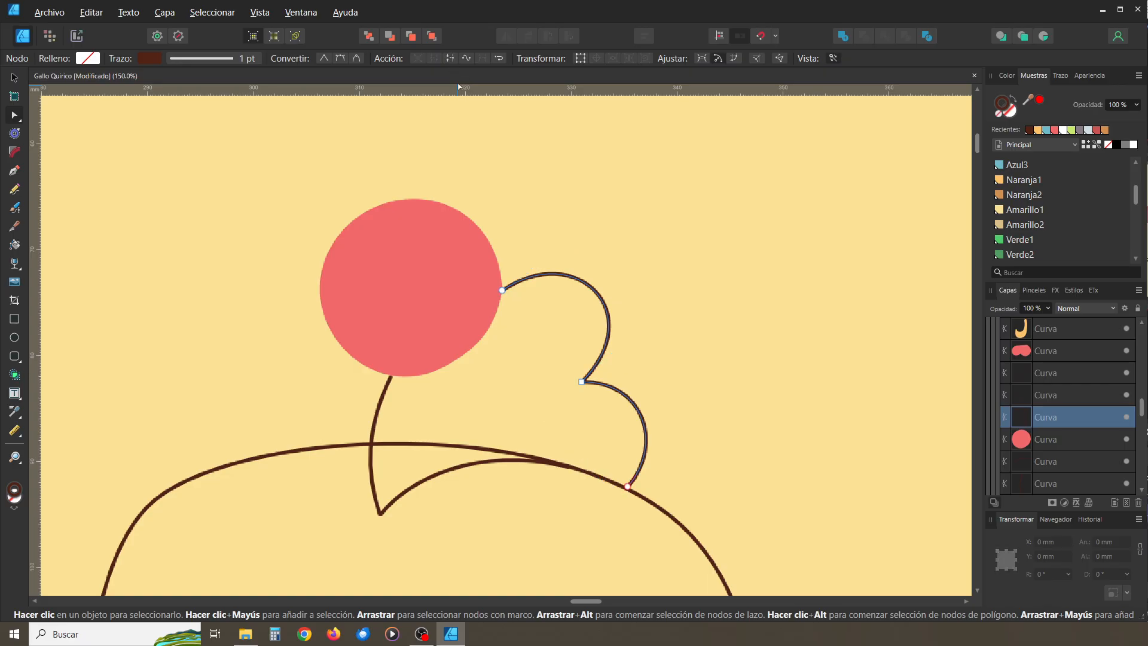
Join the comb's scalloped curve to the short curve below the pink lobe into a single curve
{"action": "left_click", "coordinate": [386, 395], "text": "shift"}
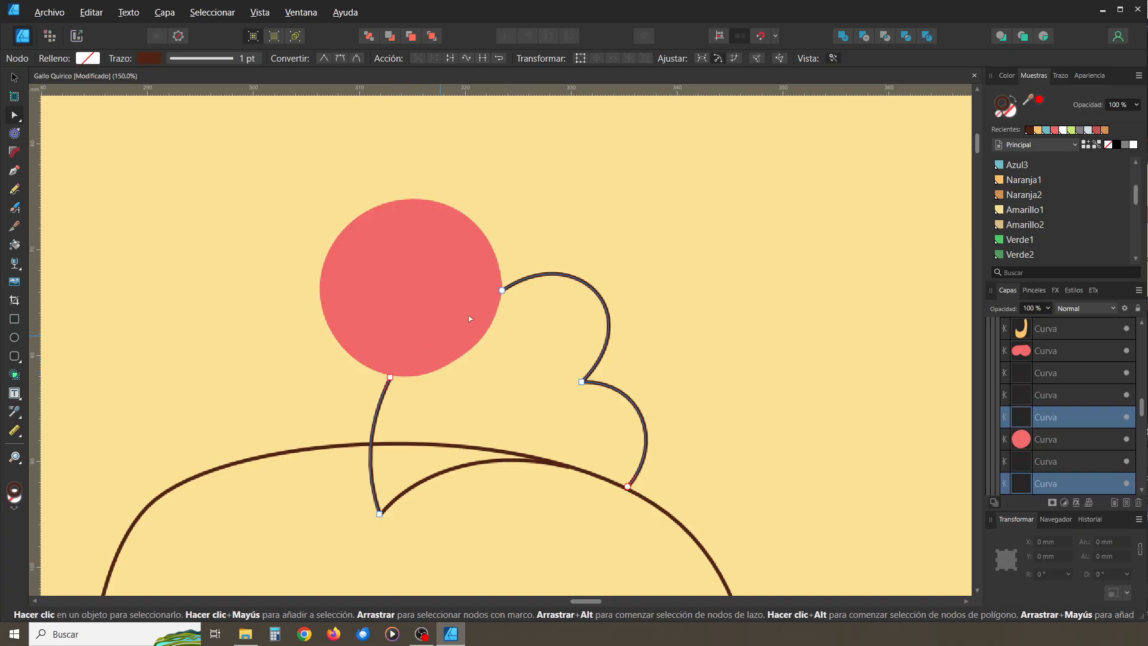
{"action": "left_click", "coordinate": [483, 58]}
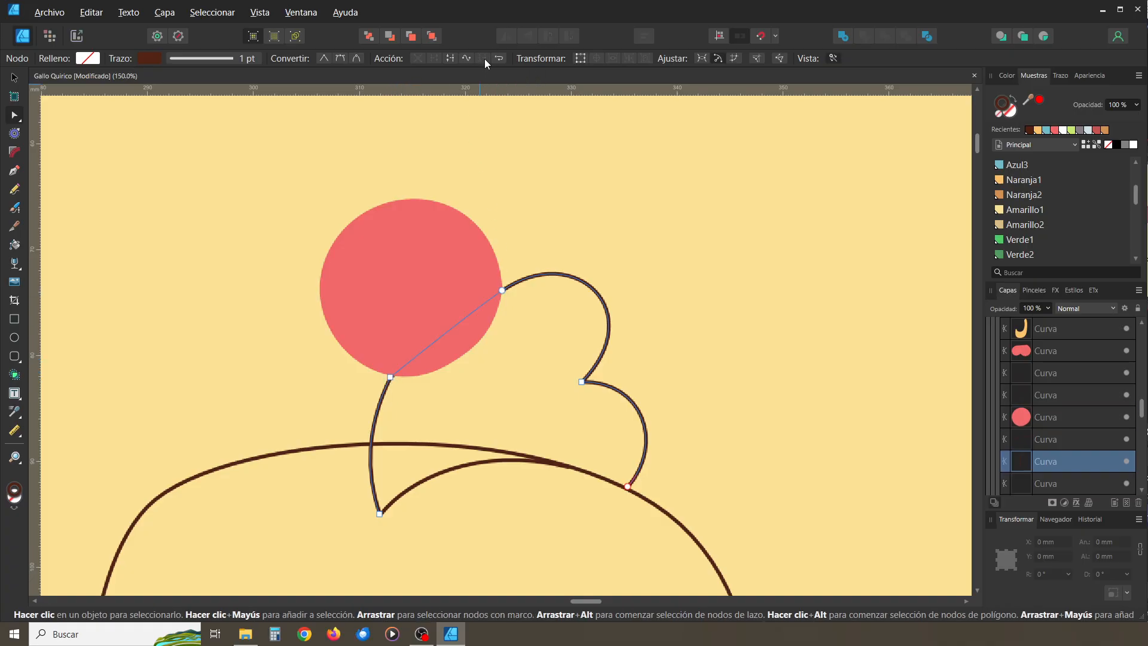
{"action": "left_click", "coordinate": [517, 365]}
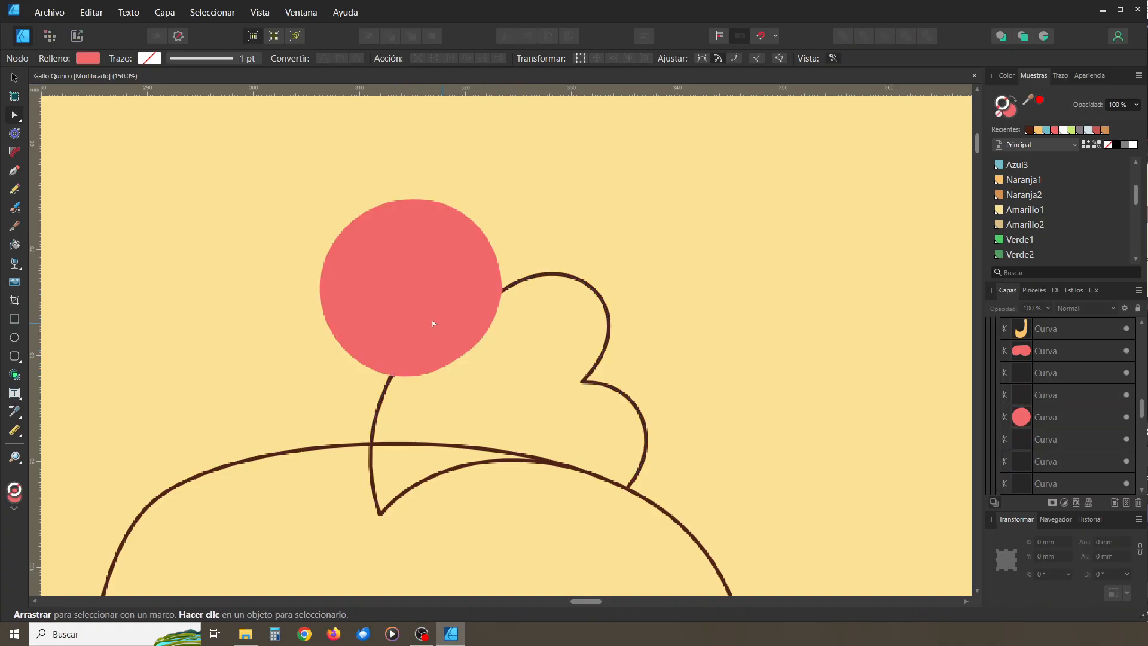
Move the pink lobe aside to inspect the joined outline beneath it, and undo the move
{"action": "key", "text": "v"}
{"action": "left_click_drag", "start_coordinate": [399, 258], "coordinate": [288, 195]}
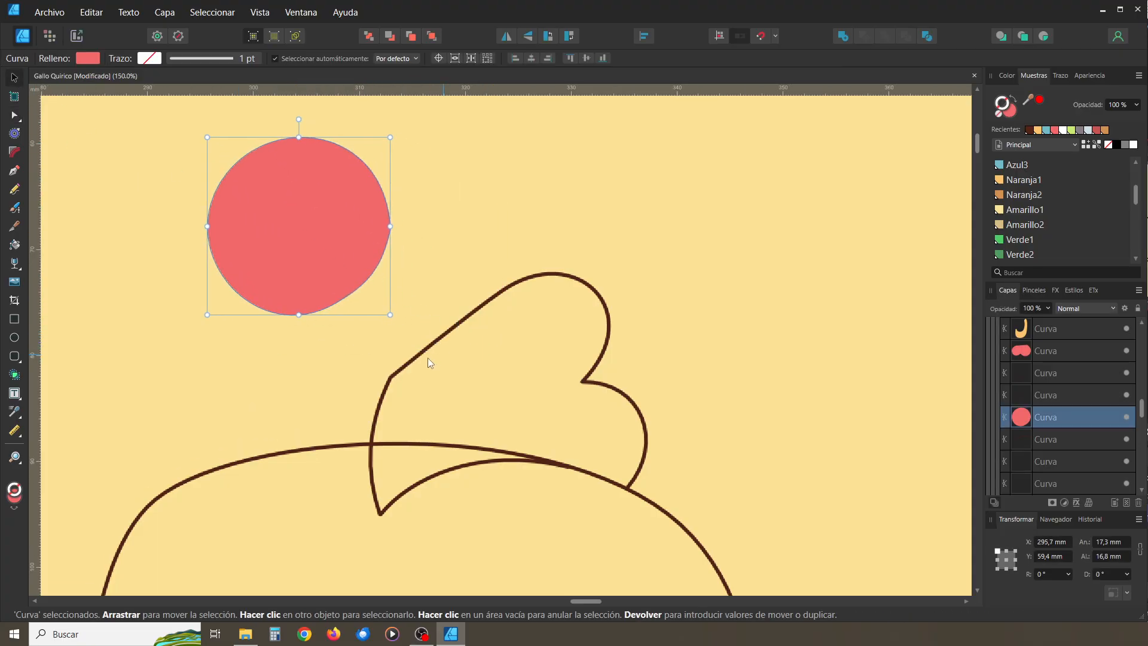
{"action": "key", "text": "ctrl+z"}
{"action": "left_click", "coordinate": [550, 349]}
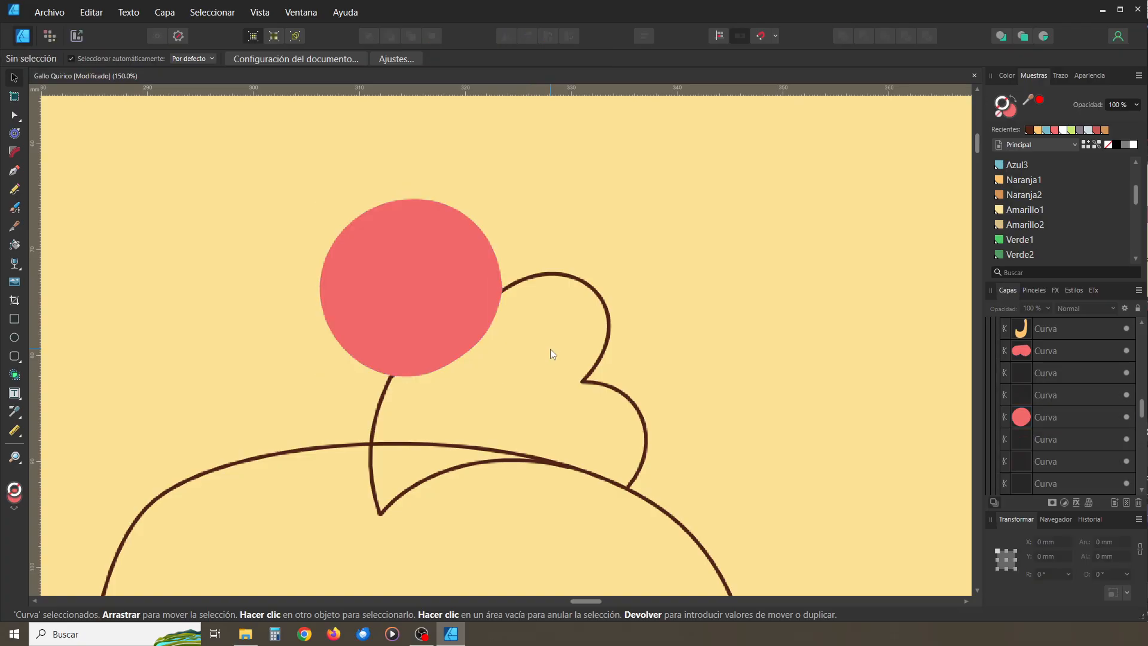
Examine the lower-left tip where the comb's outline and the lower arc meet
{"action": "left_click", "coordinate": [610, 323]}
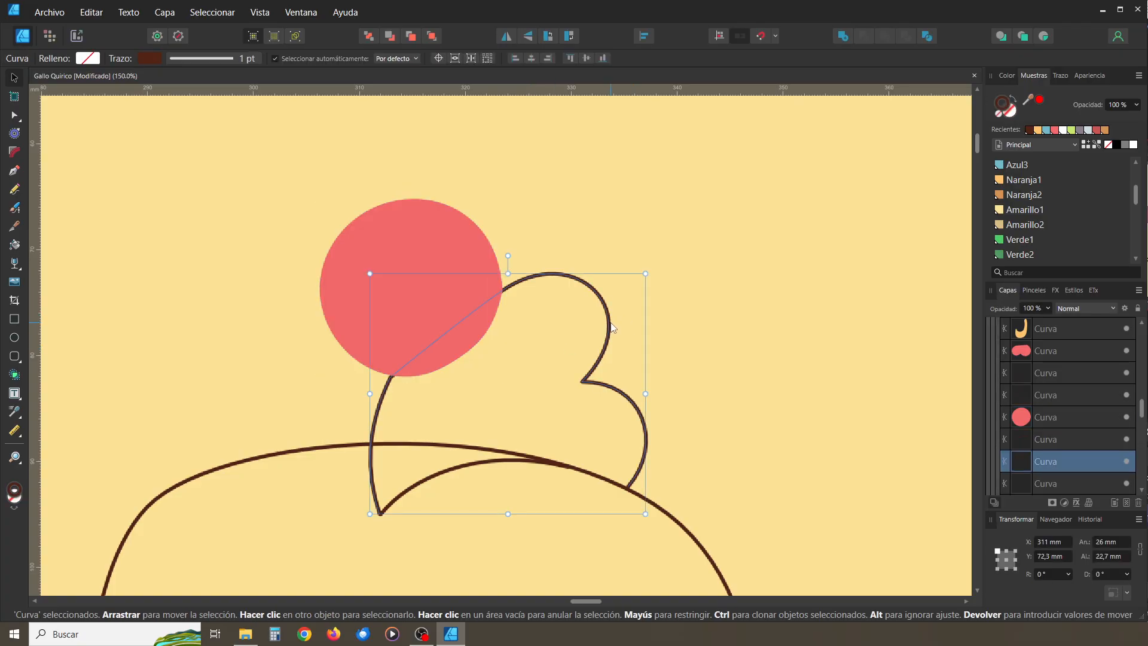
{"action": "left_click", "coordinate": [591, 415]}
{"action": "scroll", "coordinate": [607, 411], "scroll_direction": "up", "scroll_amount": 4}
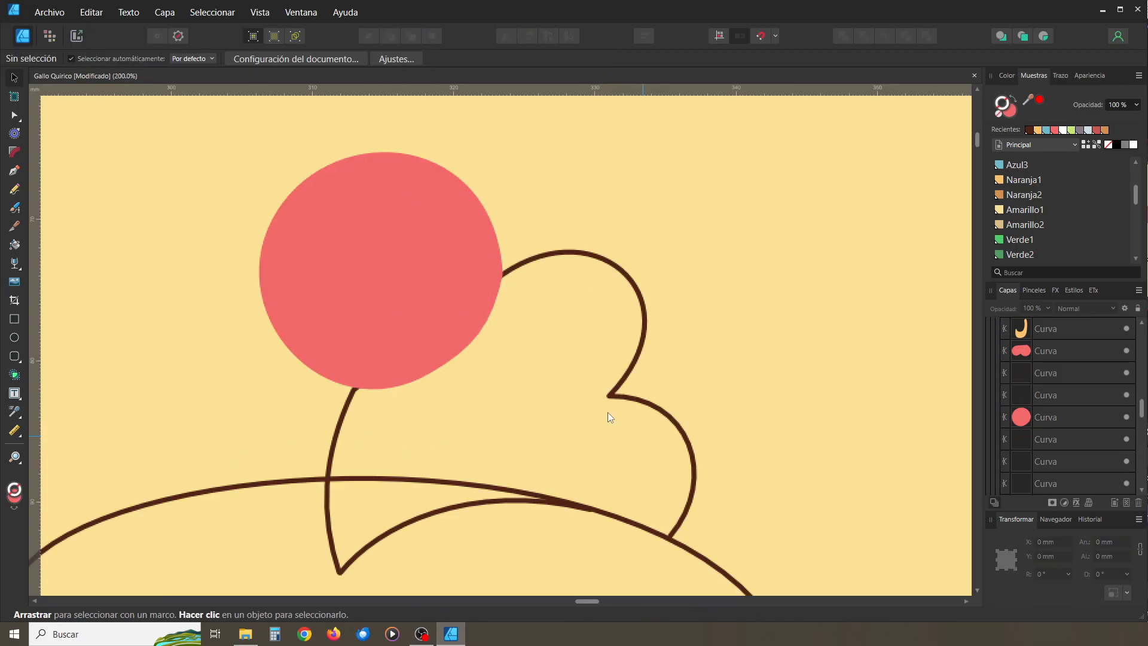
{"action": "key", "text": "space"}
{"action": "left_click_drag", "start_coordinate": [402, 423], "coordinate": [510, 193]}
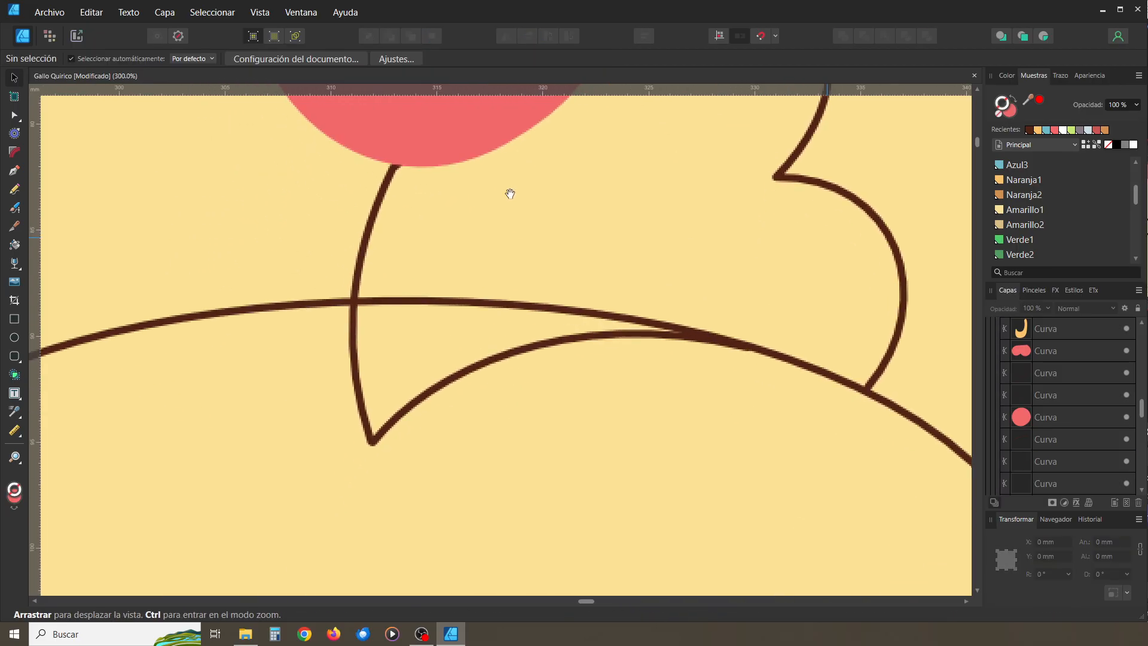
{"action": "left_click", "coordinate": [415, 405]}
{"action": "left_click", "coordinate": [357, 390], "text": "shift"}
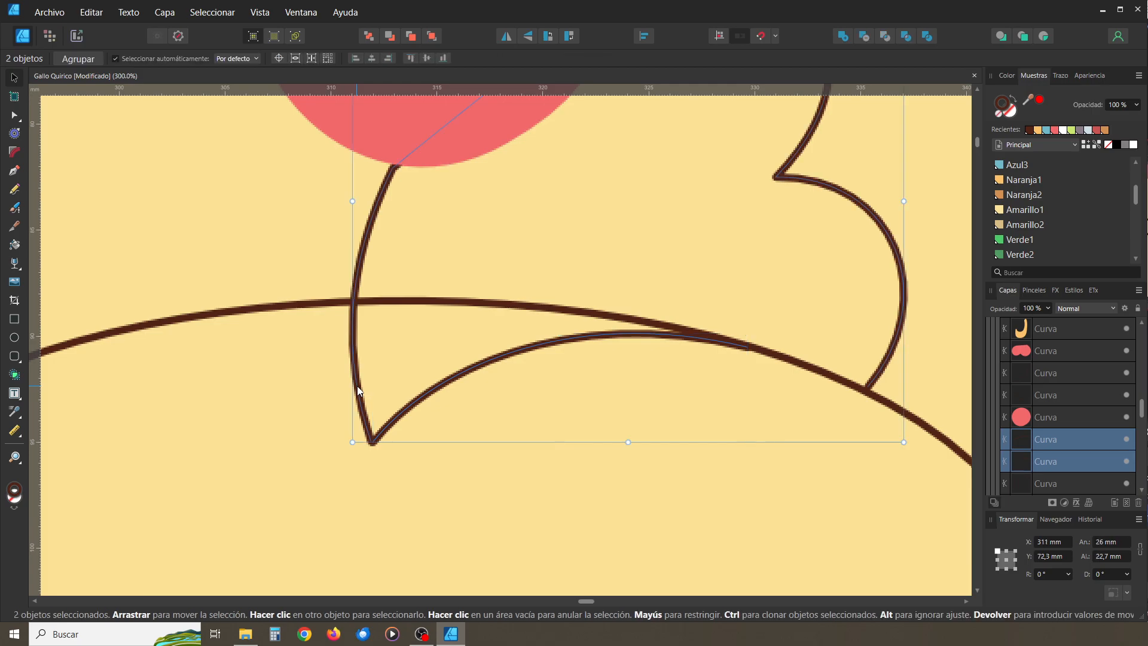
{"action": "left_click", "coordinate": [372, 467]}
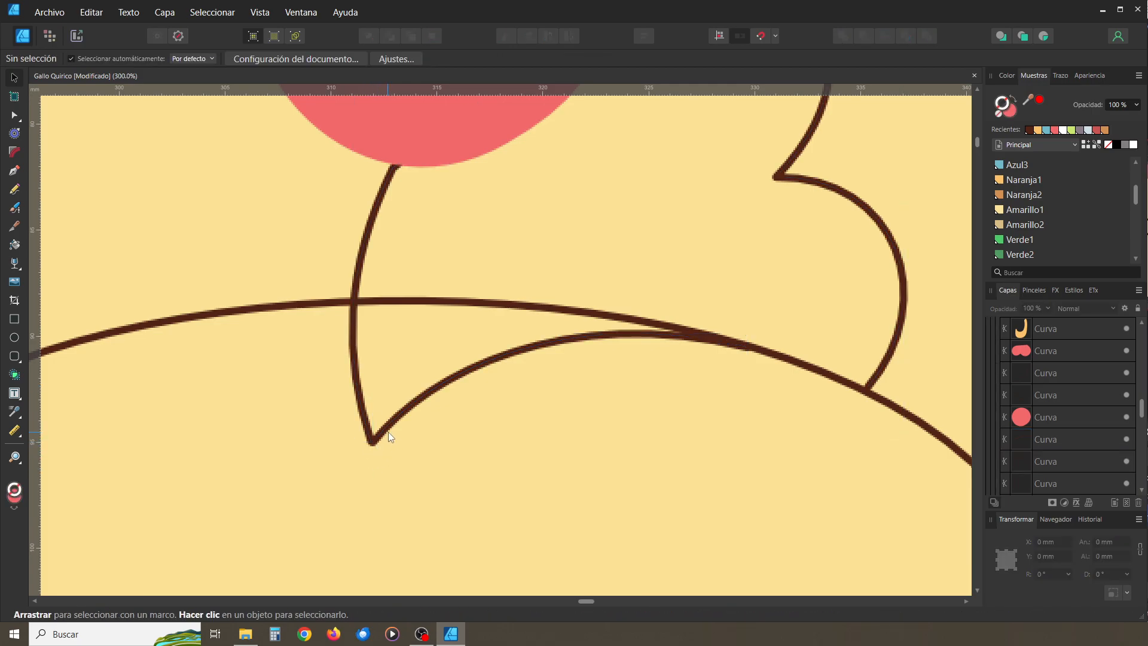
{"action": "left_click", "coordinate": [389, 432]}
{"action": "left_click", "coordinate": [364, 422], "text": "shift"}
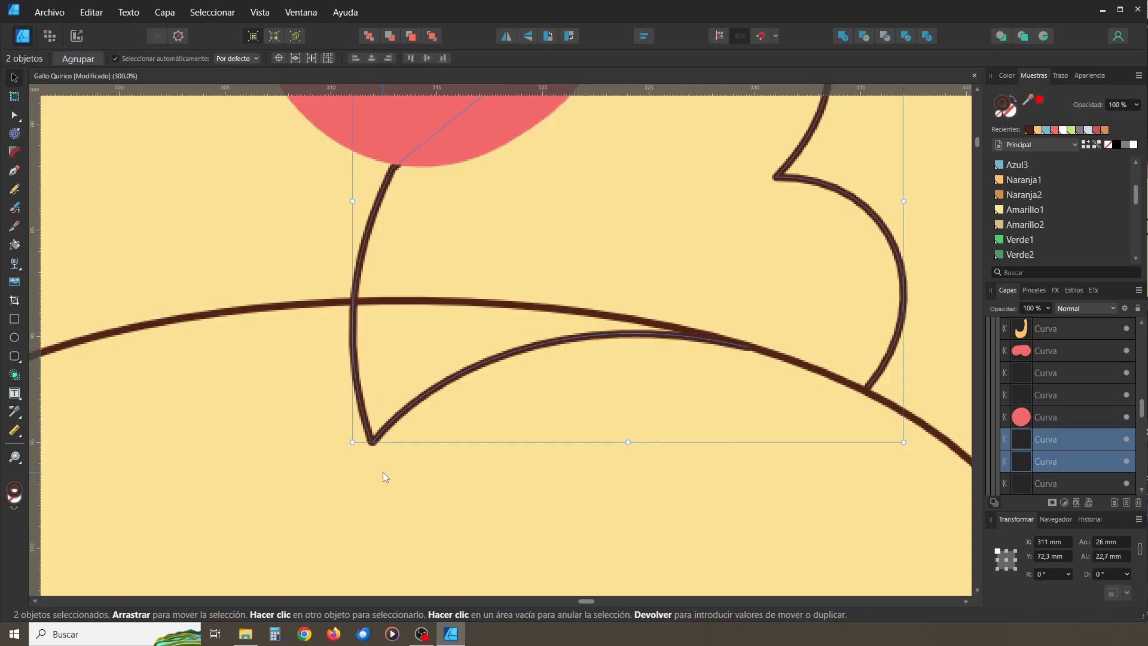
{"action": "left_click", "coordinate": [377, 452]}
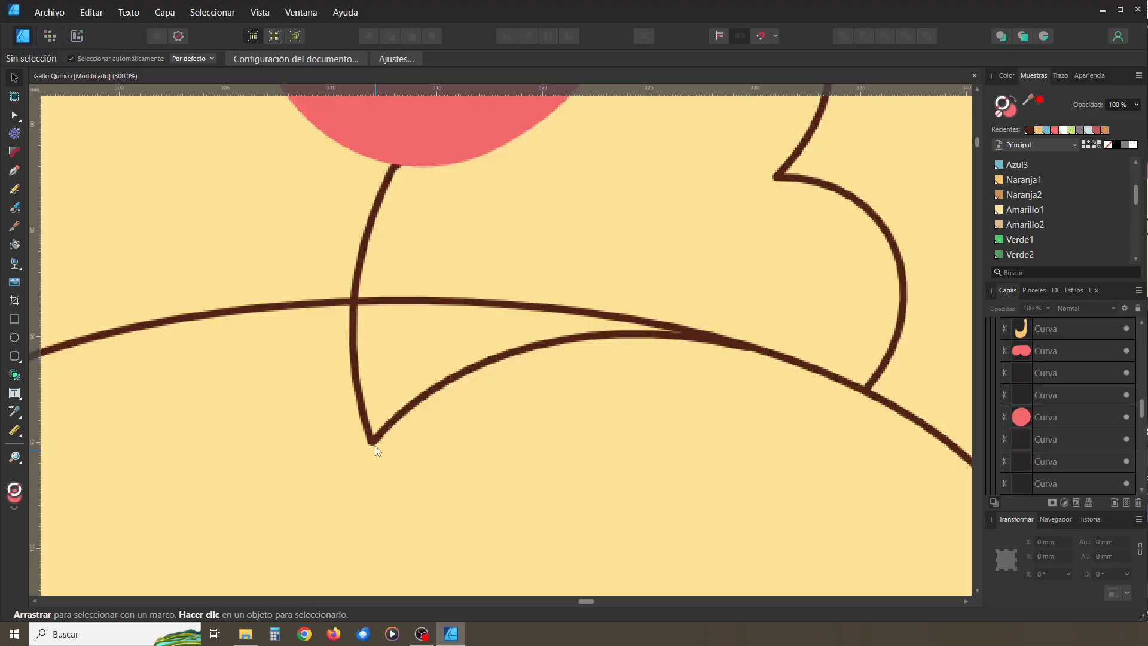
{"action": "left_click", "coordinate": [383, 435]}
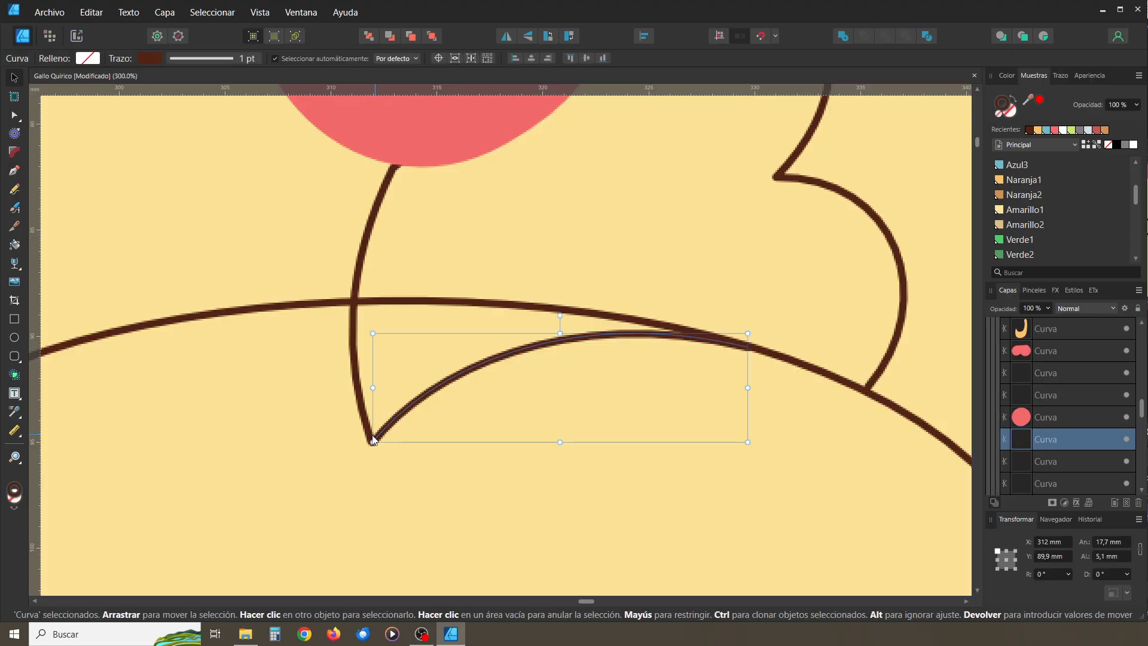
{"action": "left_click", "coordinate": [372, 441], "text": "shift"}
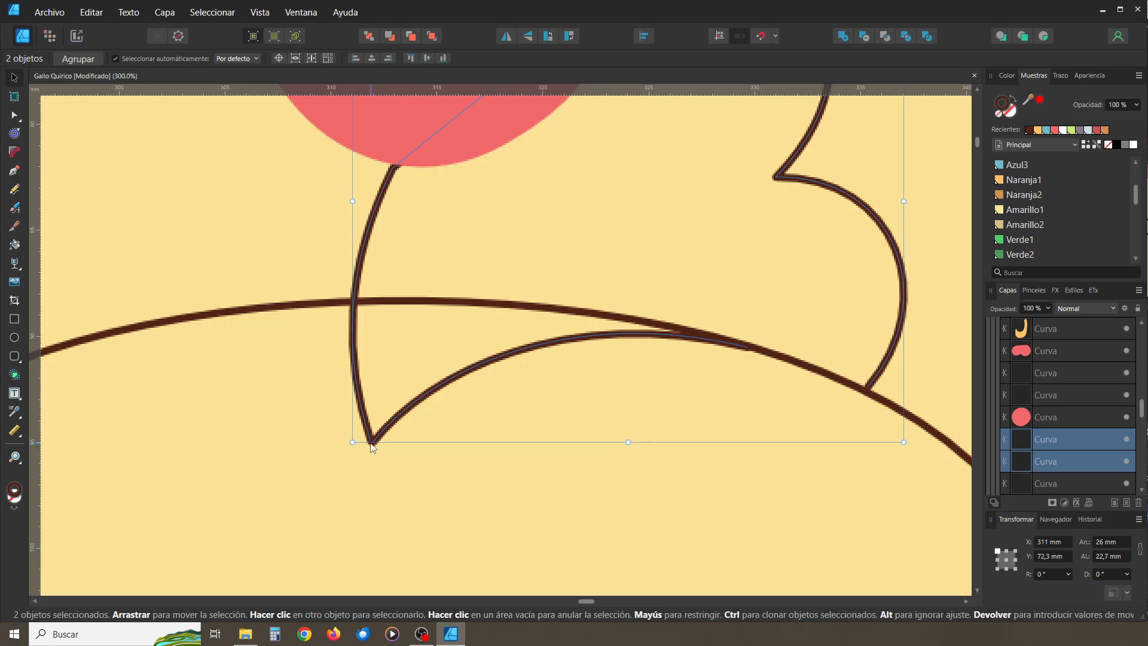
Try to join the comb's outline and the arc beneath it into one curve, and undo it
{"action": "left_click", "coordinate": [420, 430]}
{"action": "left_click", "coordinate": [401, 419]}
{"action": "left_click", "coordinate": [368, 409], "text": "shift"}
{"action": "left_click", "coordinate": [15, 115]}
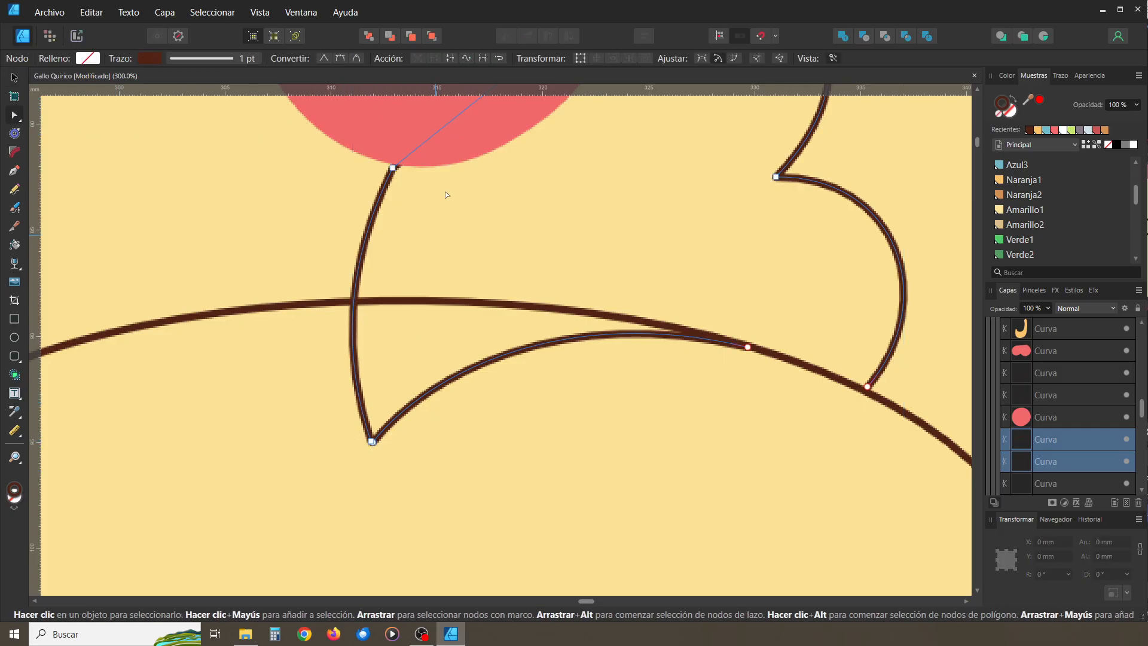
{"action": "left_click", "coordinate": [484, 60]}
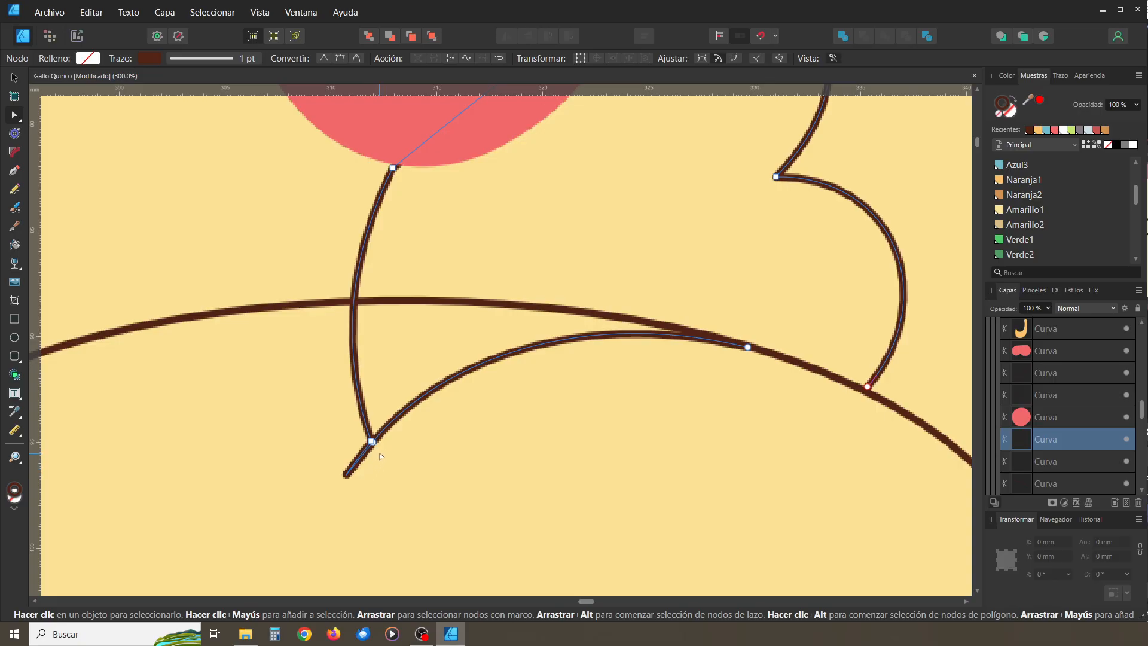
{"action": "key", "text": "ctrl+z"}
{"action": "left_click", "coordinate": [361, 433]}
{"action": "key", "text": "v"}
{"action": "left_click", "coordinate": [390, 426]}
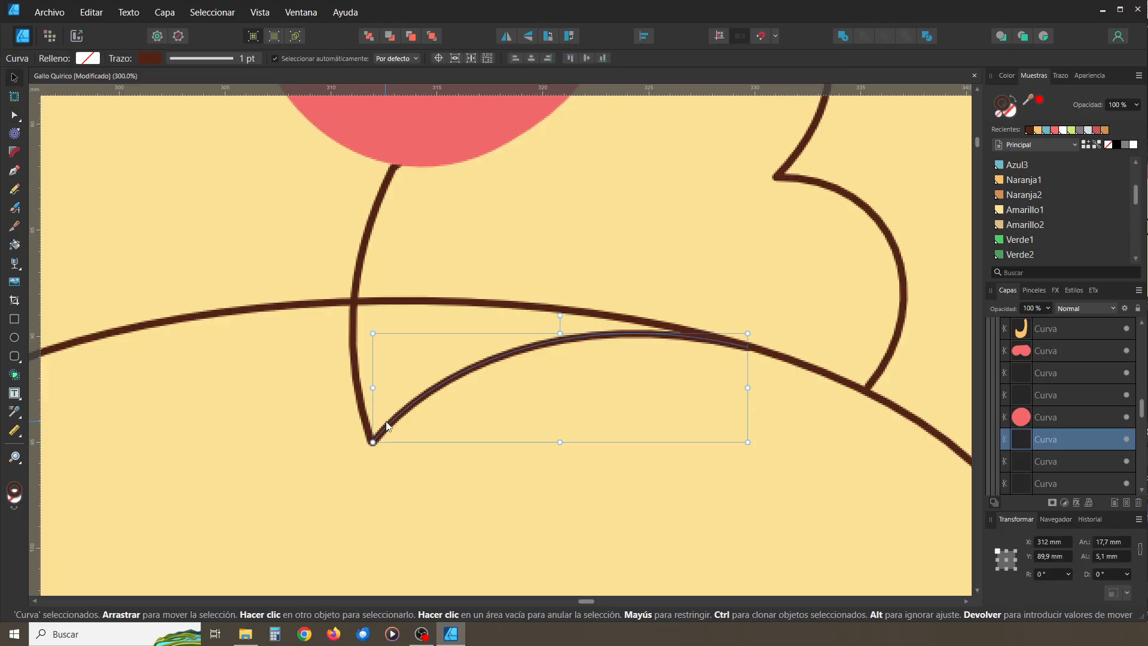
{"action": "left_click", "coordinate": [366, 438], "text": "shift"}
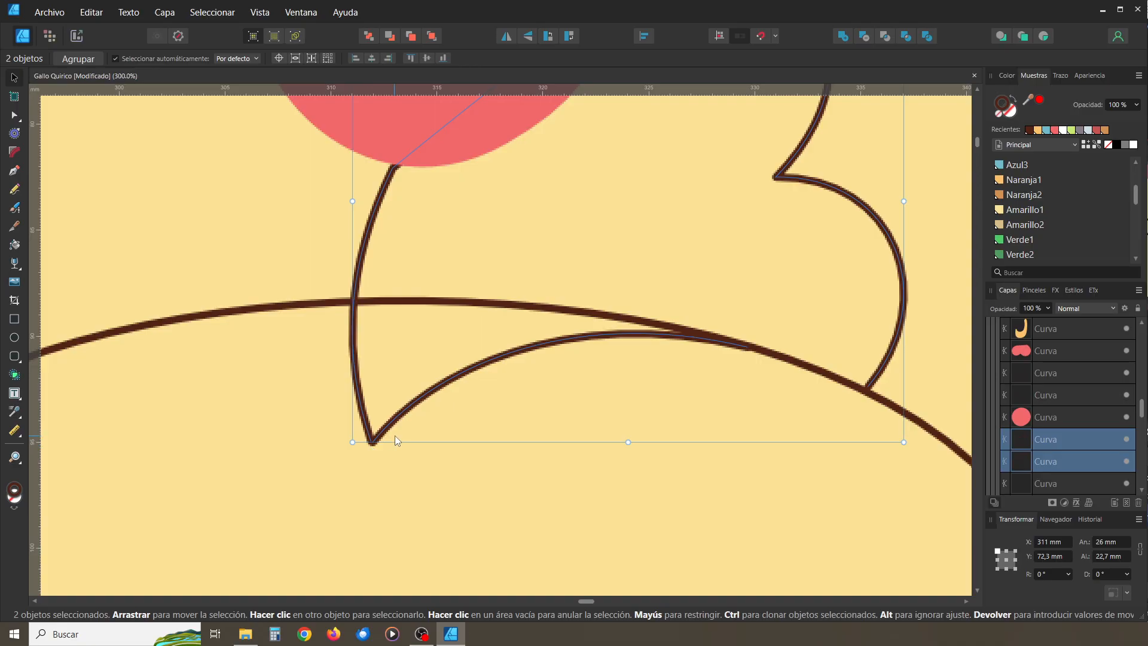
{"action": "left_click", "coordinate": [467, 489]}
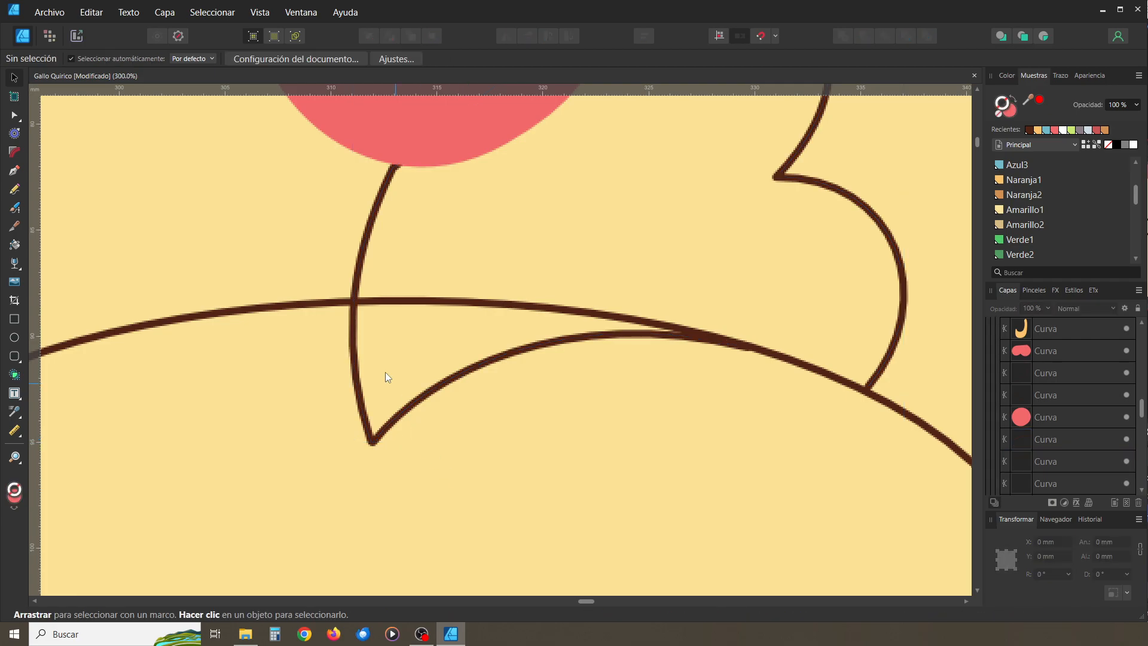
Extend the comb's outline with the Pen tool from its lower-left tip along the lower arc and close it at the lower-right end
{"action": "left_click", "coordinate": [355, 362]}
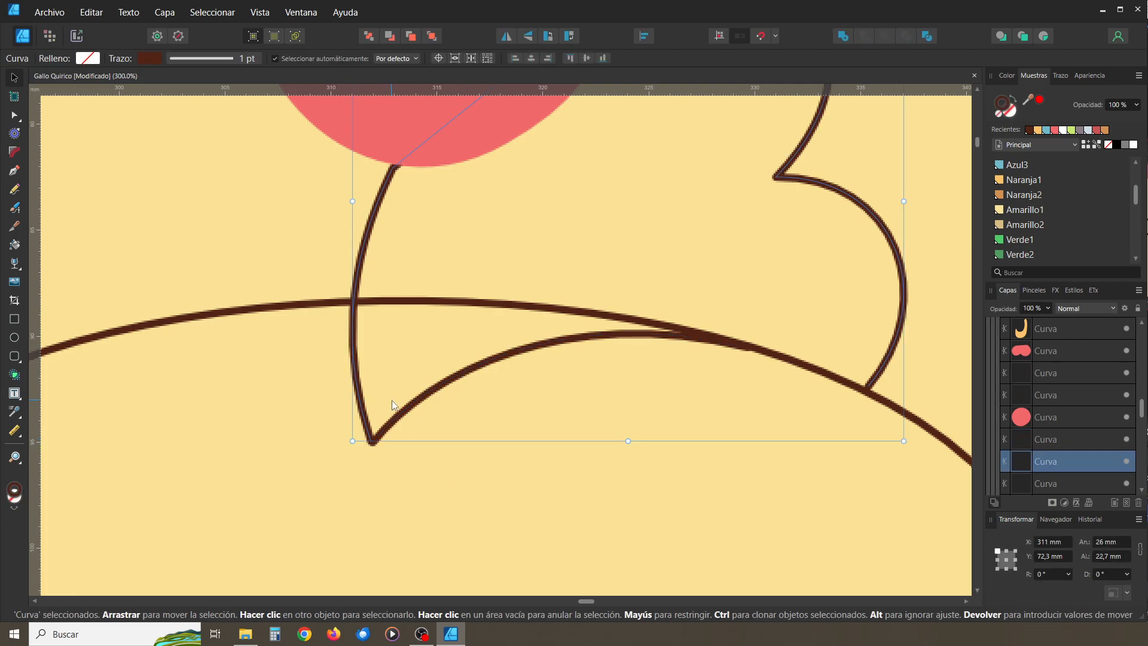
{"action": "left_click", "coordinate": [14, 115]}
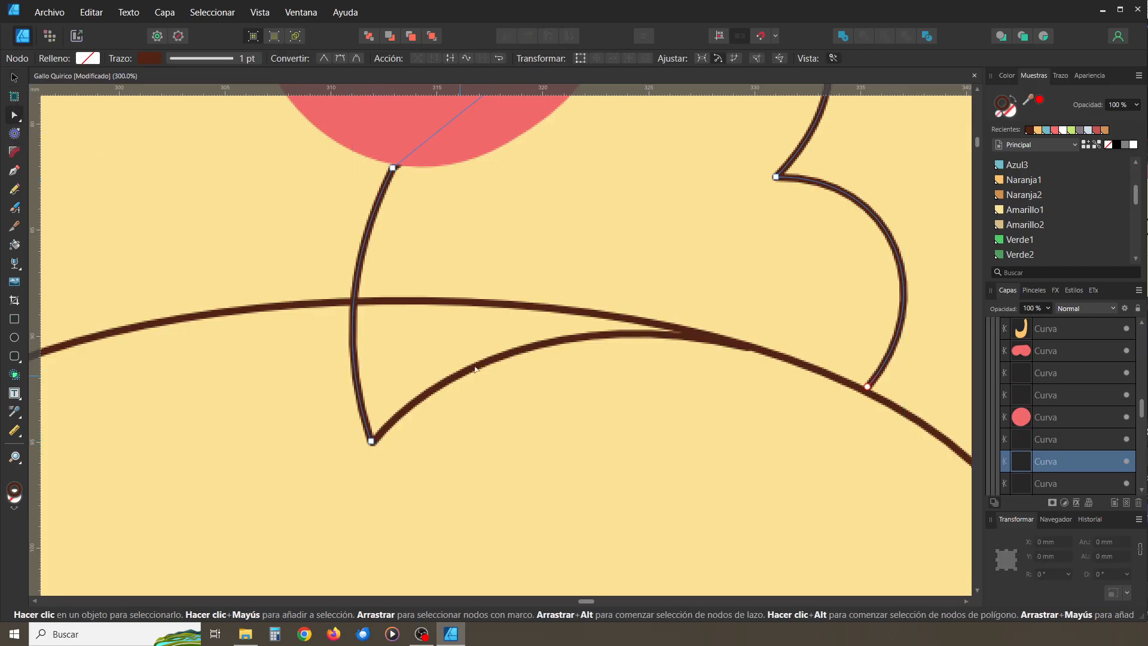
{"action": "left_click", "coordinate": [372, 441]}
{"action": "left_click", "coordinate": [14, 171]}
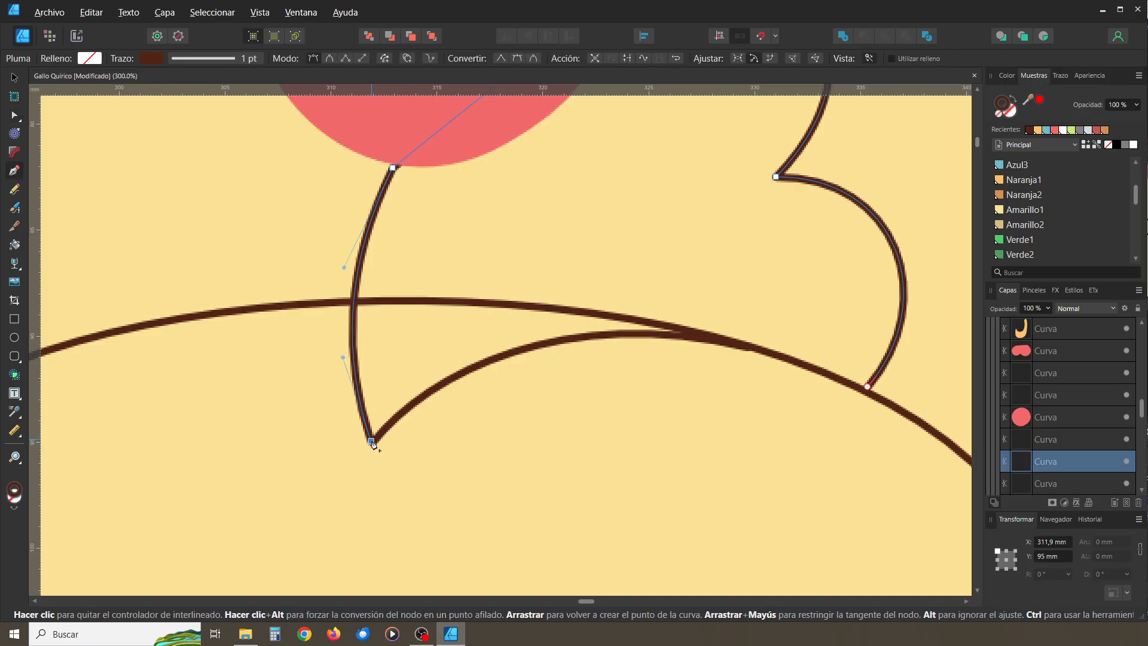
{"action": "left_click_drag", "start_coordinate": [371, 441], "coordinate": [428, 376]}
{"action": "key", "text": "ctrl+z"}
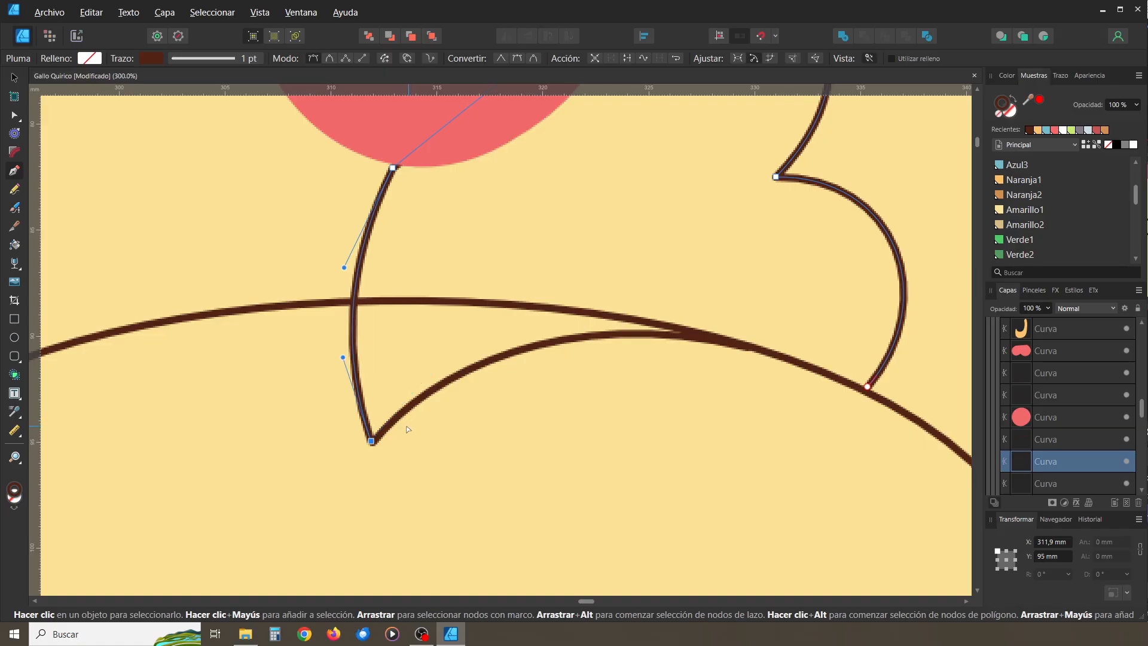
{"action": "mouse_move", "coordinate": [641, 334]}
{"action": "left_mouse_down"}
{"action": "mouse_move", "coordinate": [789, 346]}
{"action": "mouse_move", "coordinate": [725, 333]}
{"action": "mouse_move", "coordinate": [776, 338]}
{"action": "mouse_move", "coordinate": [772, 326]}
{"action": "left_mouse_up"}
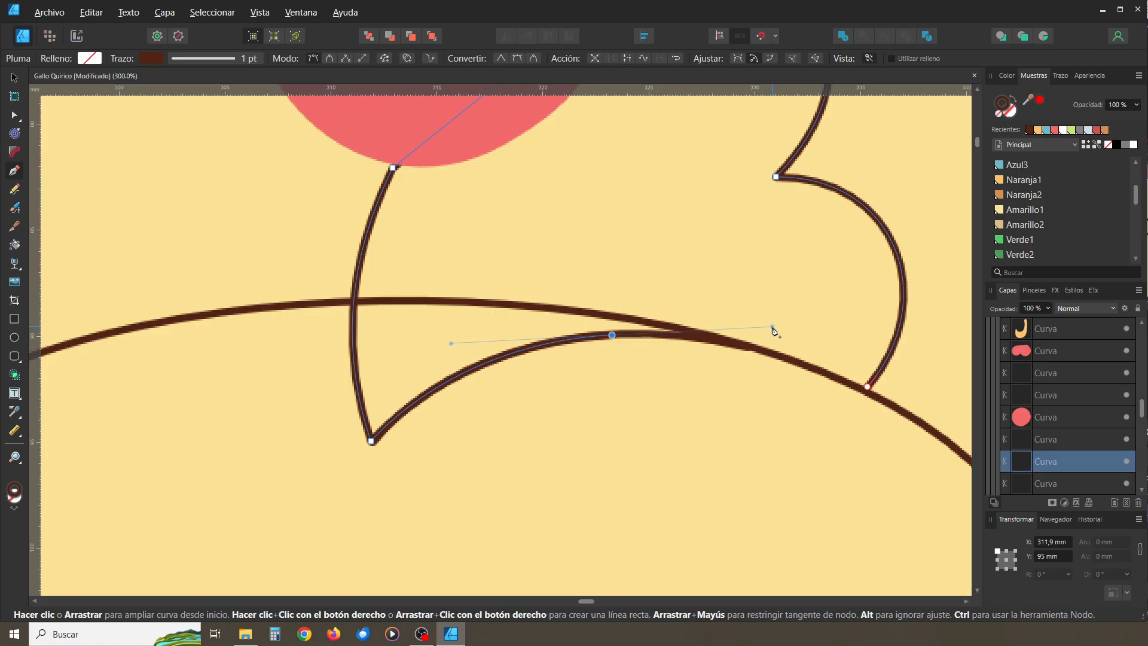
{"action": "left_click_drag", "start_coordinate": [868, 388], "coordinate": [884, 397]}
{"action": "key", "text": "ctrl+z"}
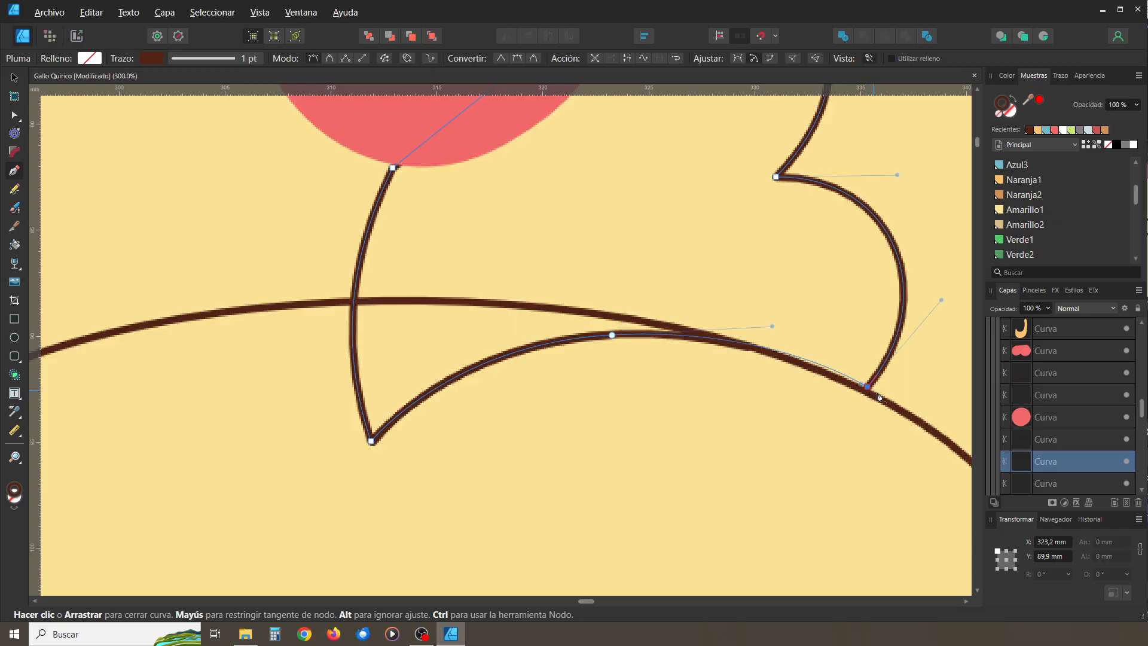
Shift the middle node of the comb's lower edge slightly left and shorten its right handle to follow the head's curve
{"action": "key", "text": "a"}
{"action": "left_click_drag", "start_coordinate": [611, 335], "coordinate": [605, 336]}
{"action": "left_click_drag", "start_coordinate": [765, 328], "coordinate": [737, 329]}
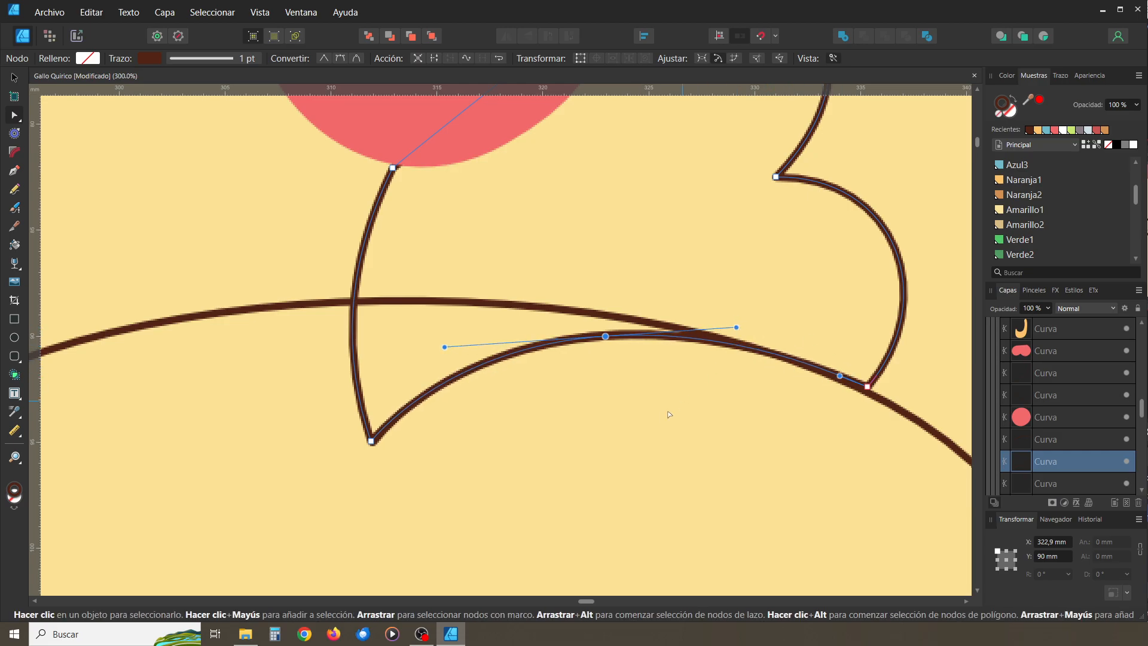
{"action": "left_click", "coordinate": [673, 410]}
Give the closed comb shape a dark brown fill and a pink stroke
{"action": "left_click", "coordinate": [15, 80]}
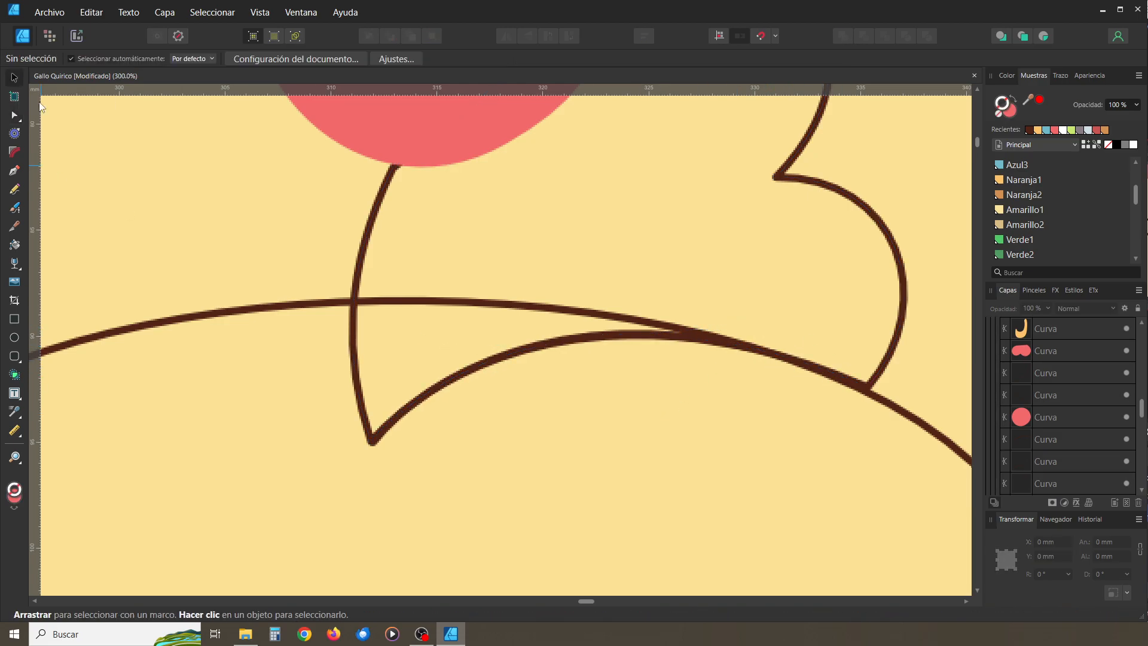
{"action": "left_click", "coordinate": [366, 234]}
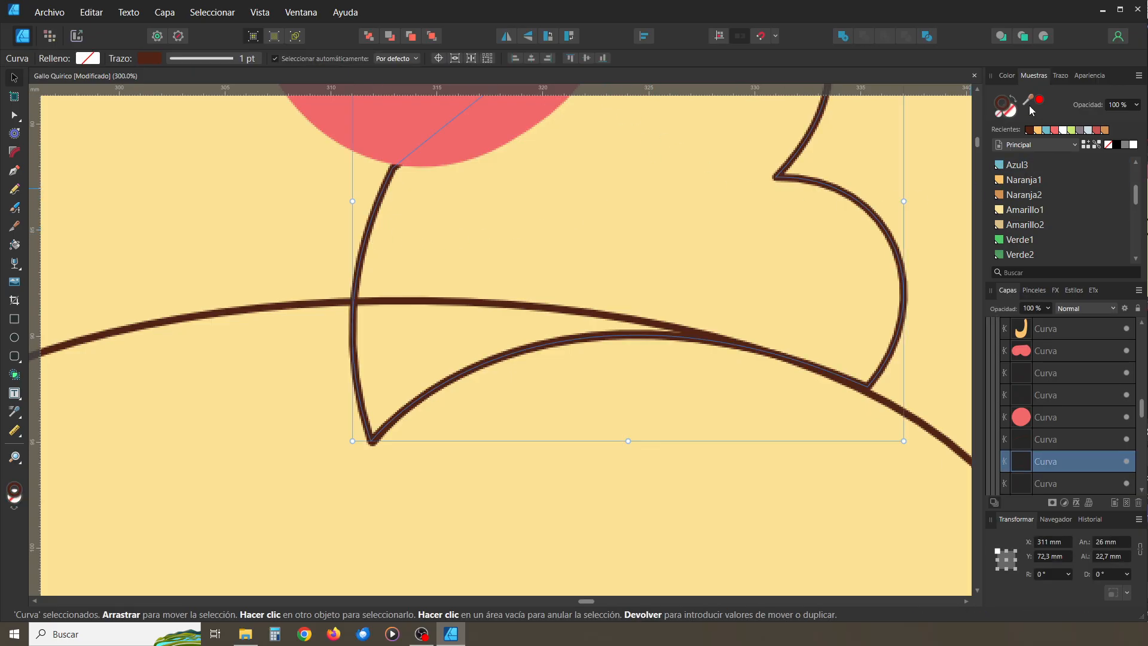
{"action": "left_click", "coordinate": [1013, 99]}
{"action": "left_click", "coordinate": [1055, 132]}
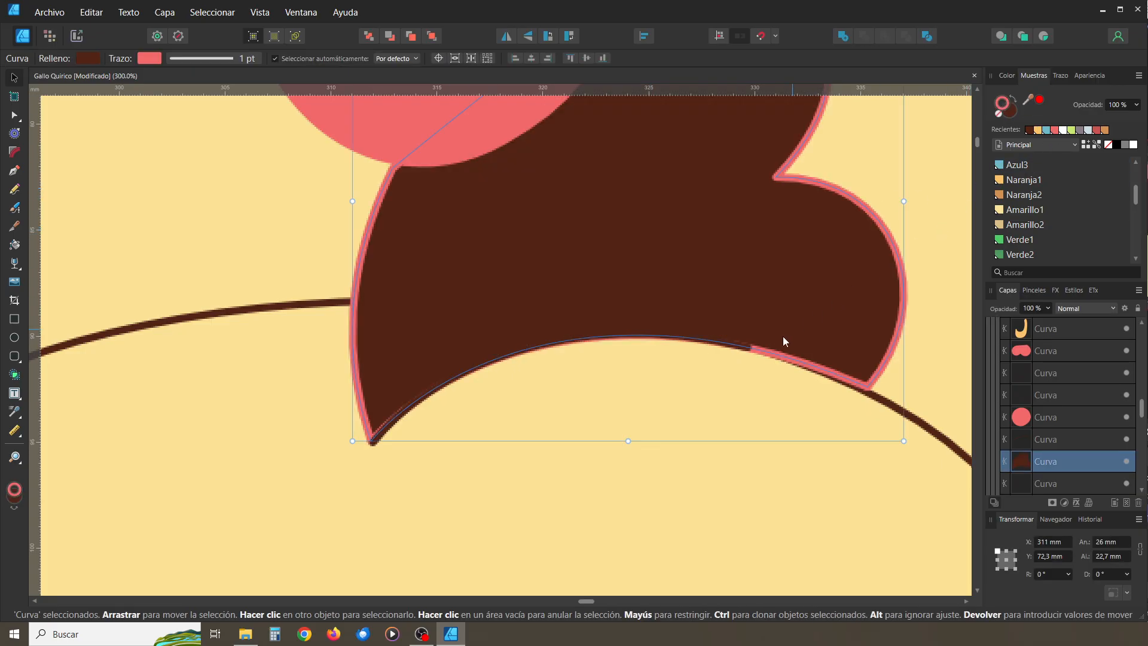
Remove the leftover arc line that duplicates the comb's lower edge
{"action": "left_click", "coordinate": [722, 389]}
{"action": "left_click", "coordinate": [680, 342]}
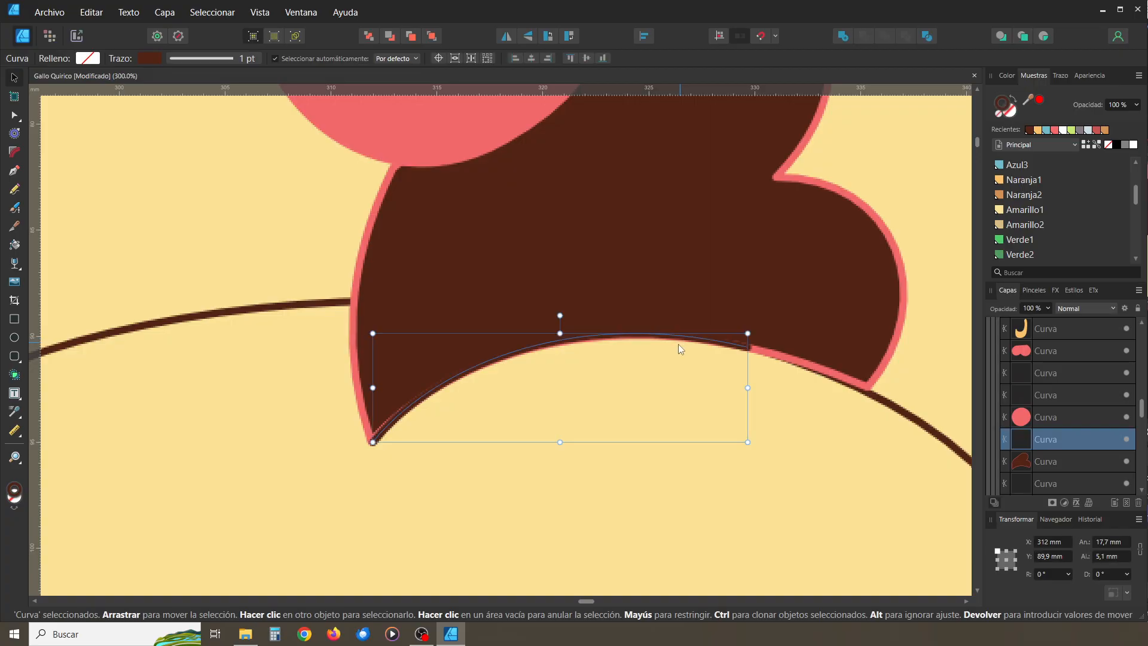
{"action": "left_click_drag", "start_coordinate": [679, 343], "coordinate": [698, 430]}
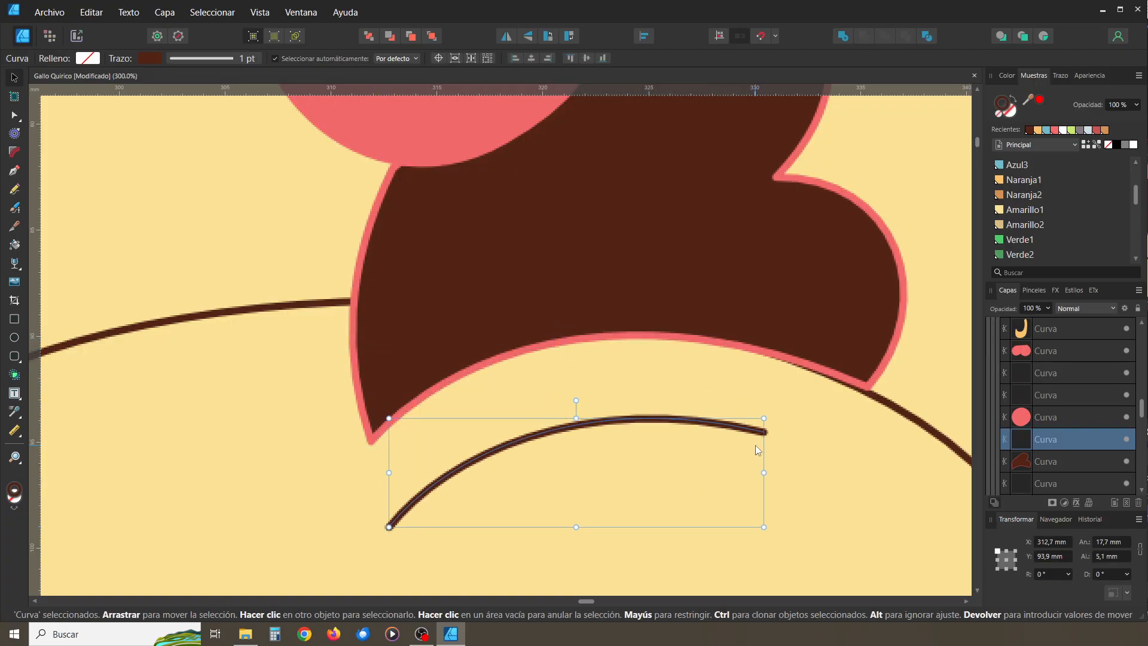
{"action": "key", "text": "ctrl+z"}
{"action": "key", "text": "ctrl+minus"}
{"action": "key", "text": "ctrl+minus"}
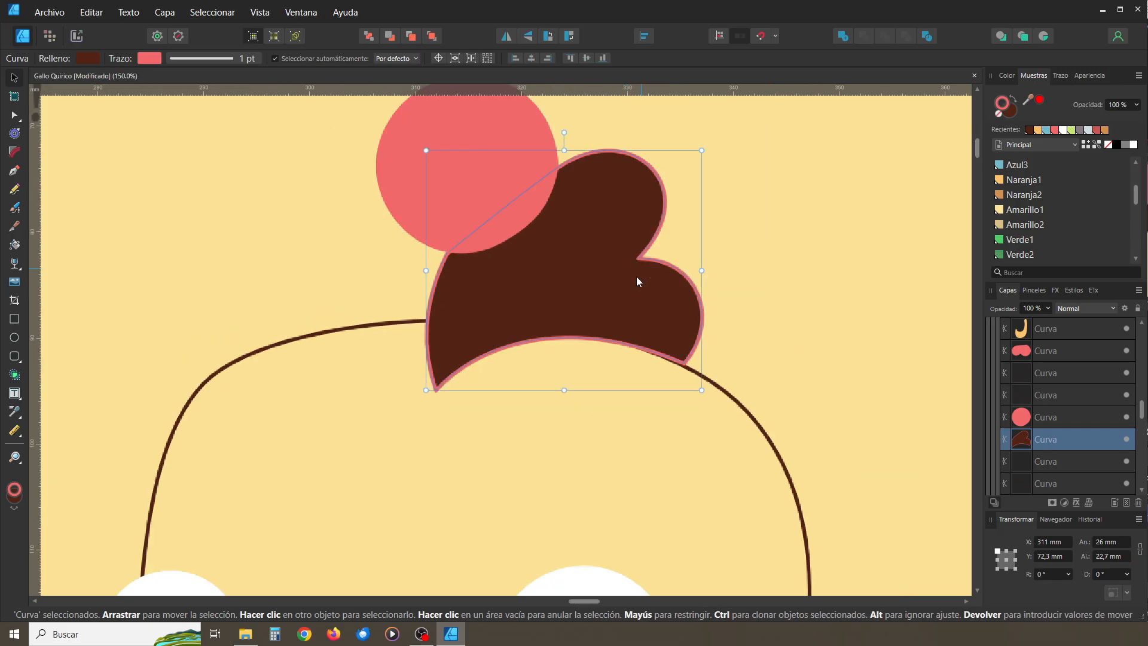
Swap the comb shape's fill and stroke colours to fill it pink, and remove its stroke
{"action": "left_click", "coordinate": [1015, 101]}
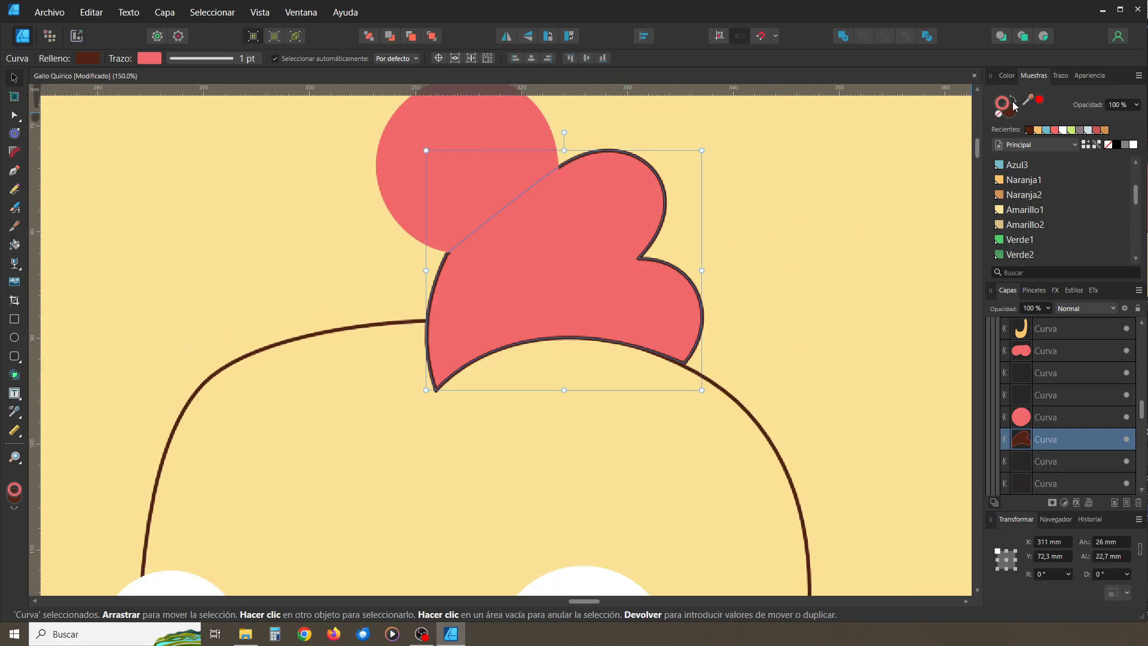
{"action": "left_click", "coordinate": [999, 116]}
{"action": "left_click", "coordinate": [764, 322]}
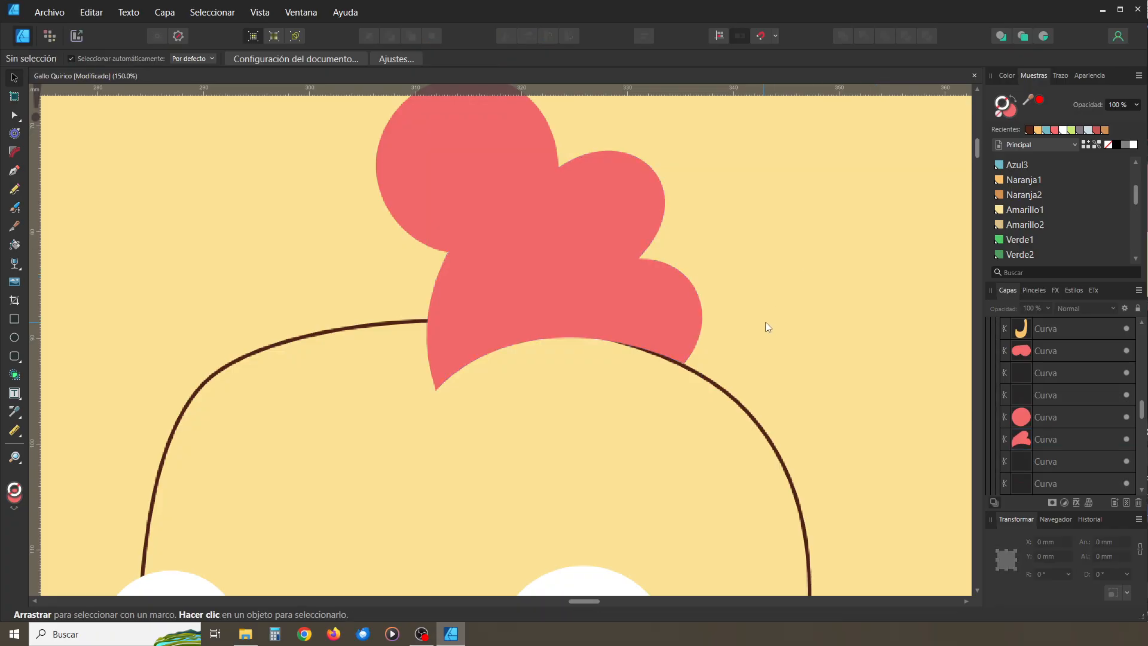
Nudge the comb body's upper-left corner node to meet the lower edge of the round pink lobe
{"action": "key", "text": "ctrl+plus"}
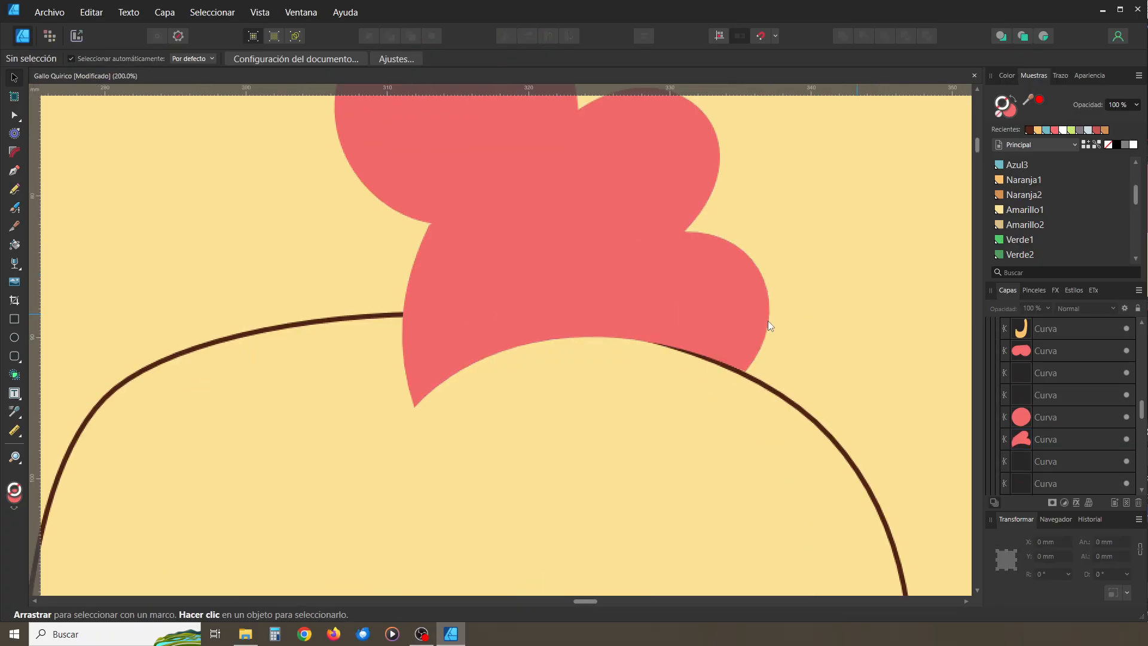
{"action": "key", "text": "space"}
{"action": "left_click_drag", "start_coordinate": [523, 326], "coordinate": [537, 451]}
{"action": "left_click", "coordinate": [456, 318]}
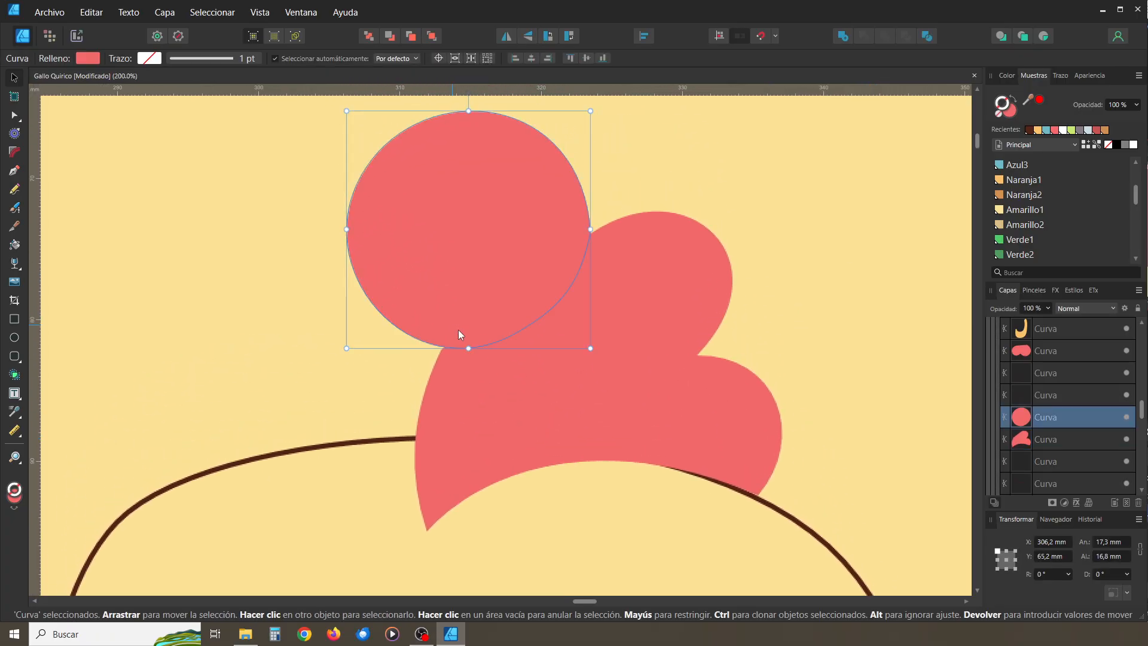
{"action": "left_click", "coordinate": [509, 387]}
{"action": "left_click", "coordinate": [97, 241]}
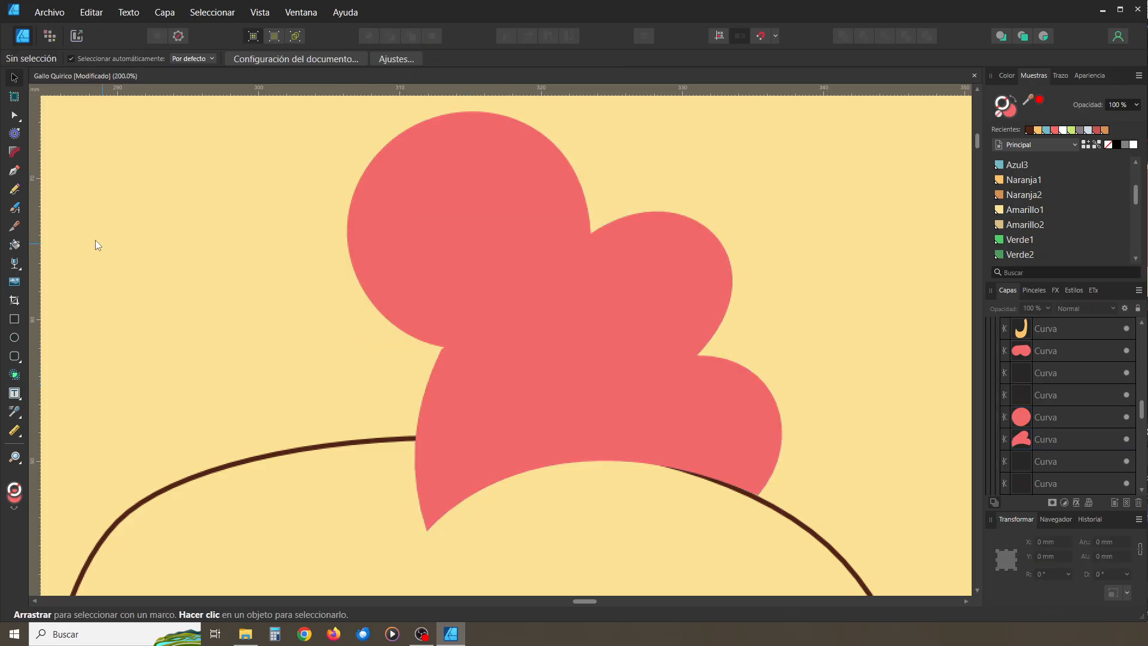
{"action": "left_click", "coordinate": [463, 368]}
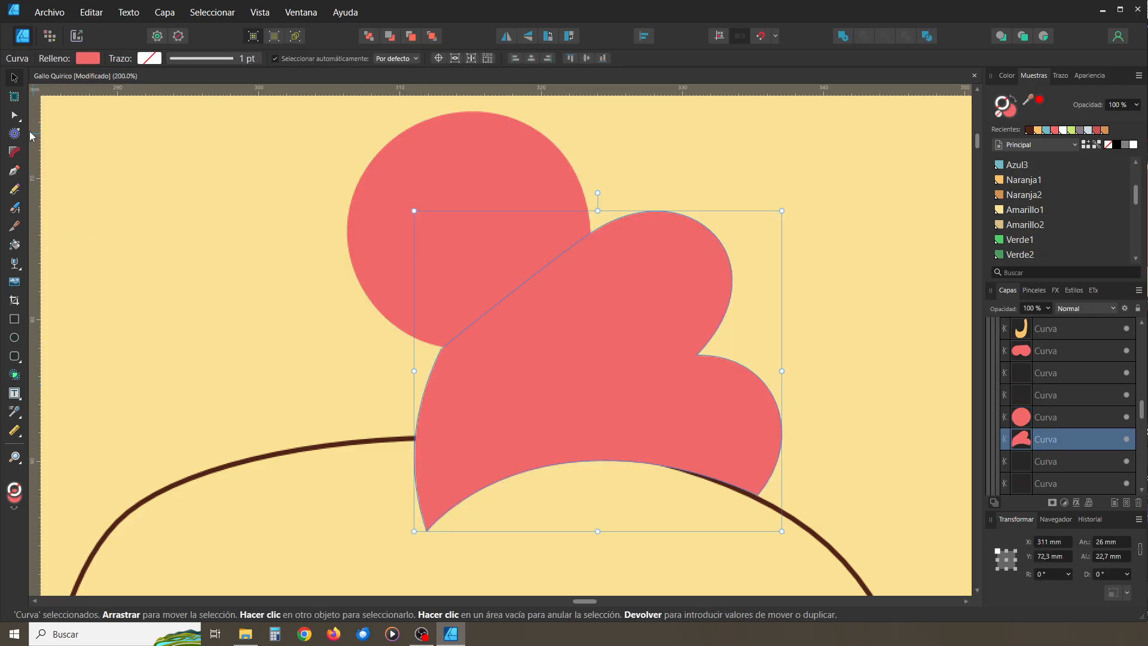
{"action": "left_click", "coordinate": [15, 114]}
{"action": "left_click", "coordinate": [441, 349]}
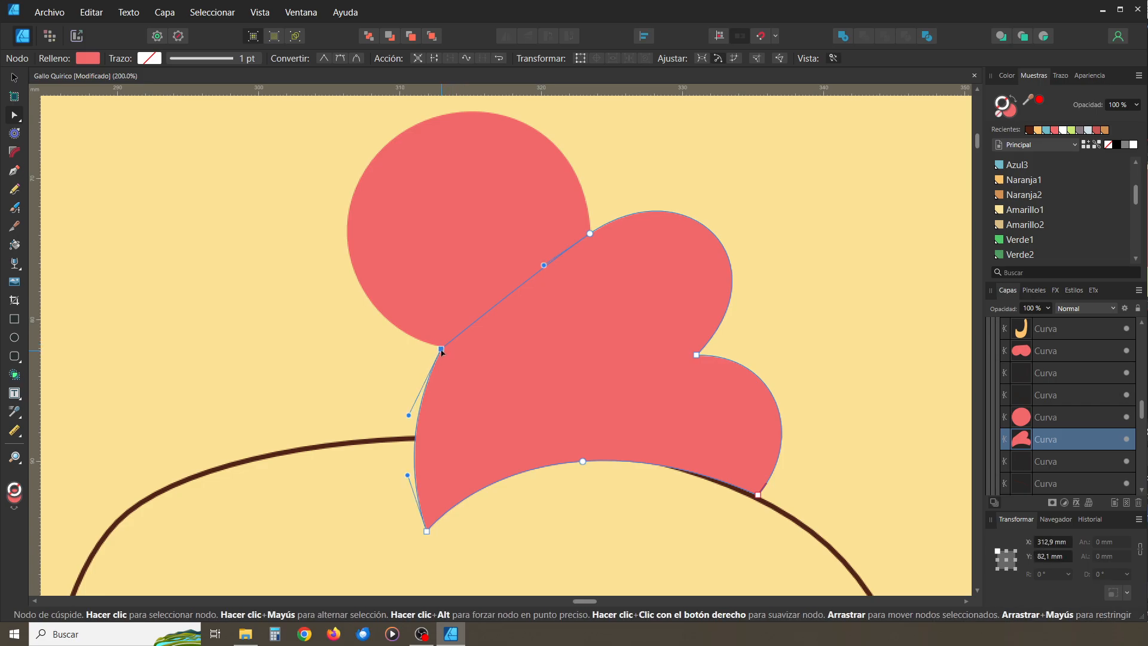
{"action": "left_click", "coordinate": [320, 379]}
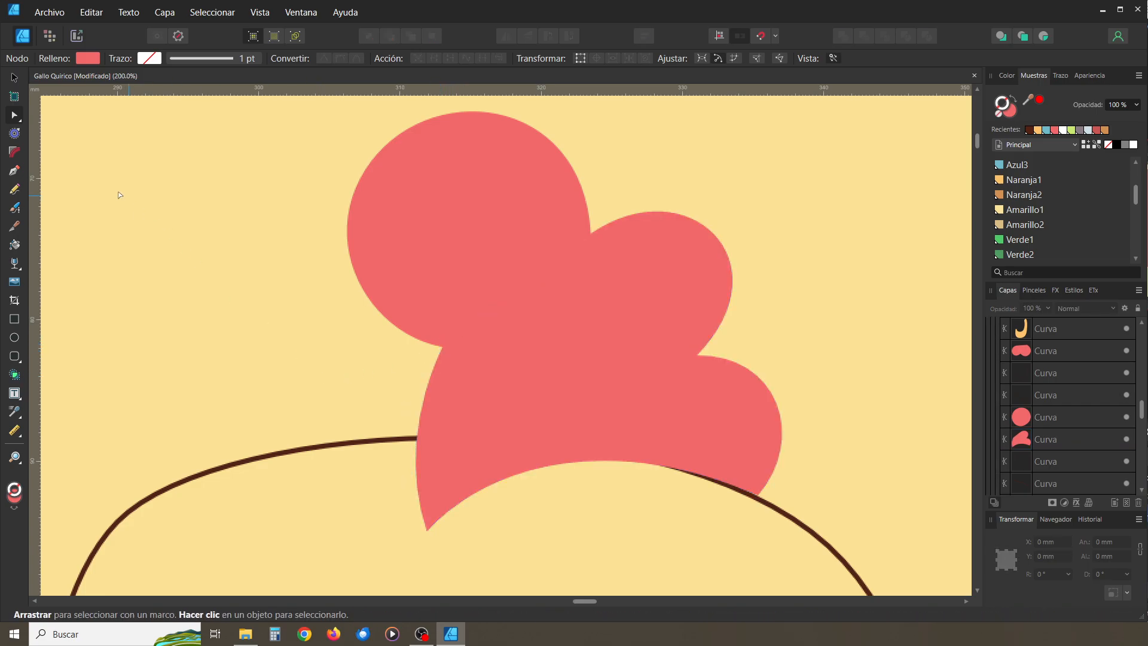
Draw a closed leaf-shaped curve about 11.5 by 6.8 mm across the lower edge of the round comb lobe with the Pen tool
{"action": "left_click", "coordinate": [14, 175]}
{"action": "left_click_drag", "start_coordinate": [387, 368], "coordinate": [418, 396]}
{"action": "left_click_drag", "start_coordinate": [547, 281], "coordinate": [492, 286]}
{"action": "left_click_drag", "start_coordinate": [387, 368], "coordinate": [369, 420]}
{"action": "left_click", "coordinate": [14, 77]}
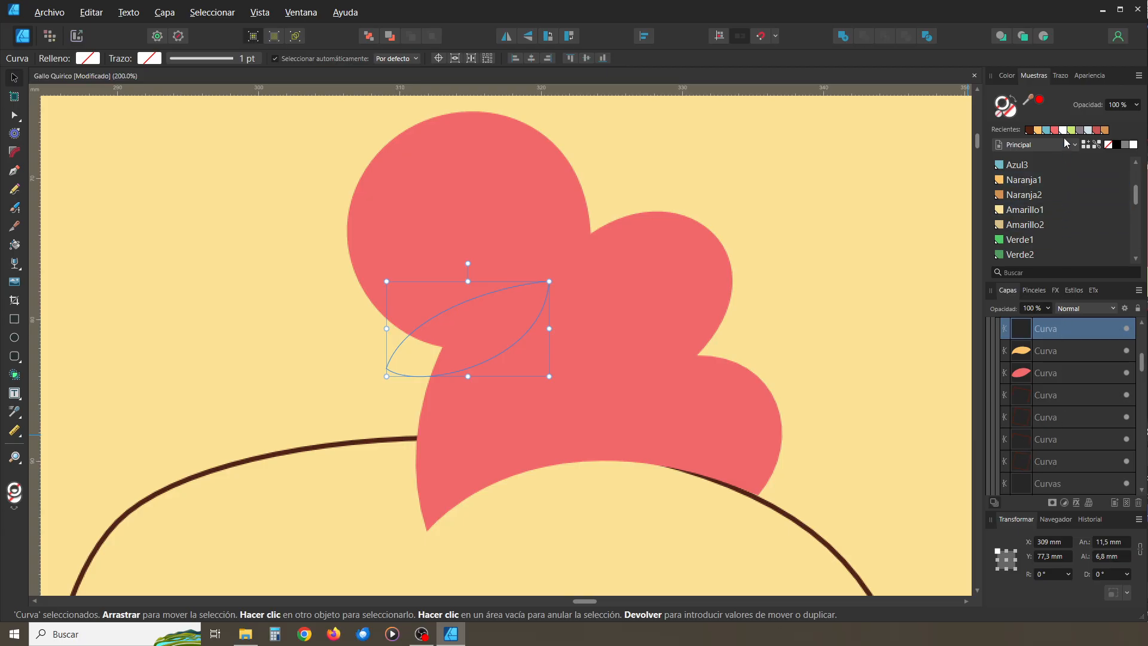
Fill the leaf-shaped curve with the Rojo2 swatch
{"action": "left_click", "coordinate": [1015, 113]}
{"action": "scroll", "coordinate": [1055, 205], "scroll_direction": "down", "scroll_amount": 4}
{"action": "scroll", "coordinate": [1052, 207], "scroll_direction": "down", "scroll_amount": 2}
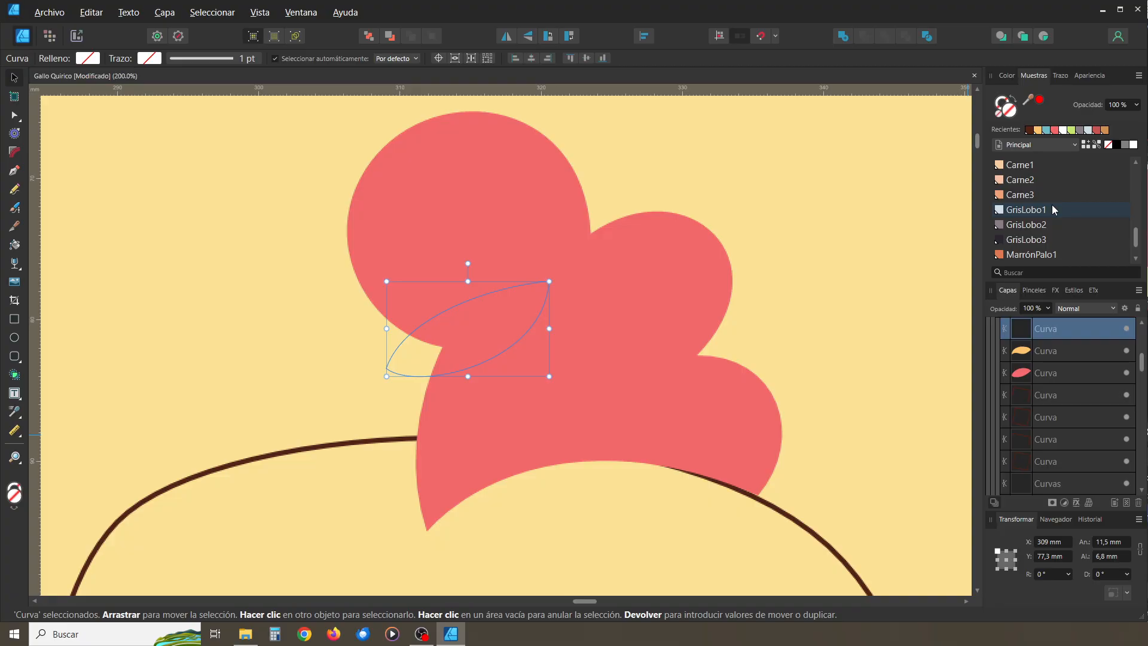
{"action": "scroll", "coordinate": [1052, 205], "scroll_direction": "up", "scroll_amount": 7}
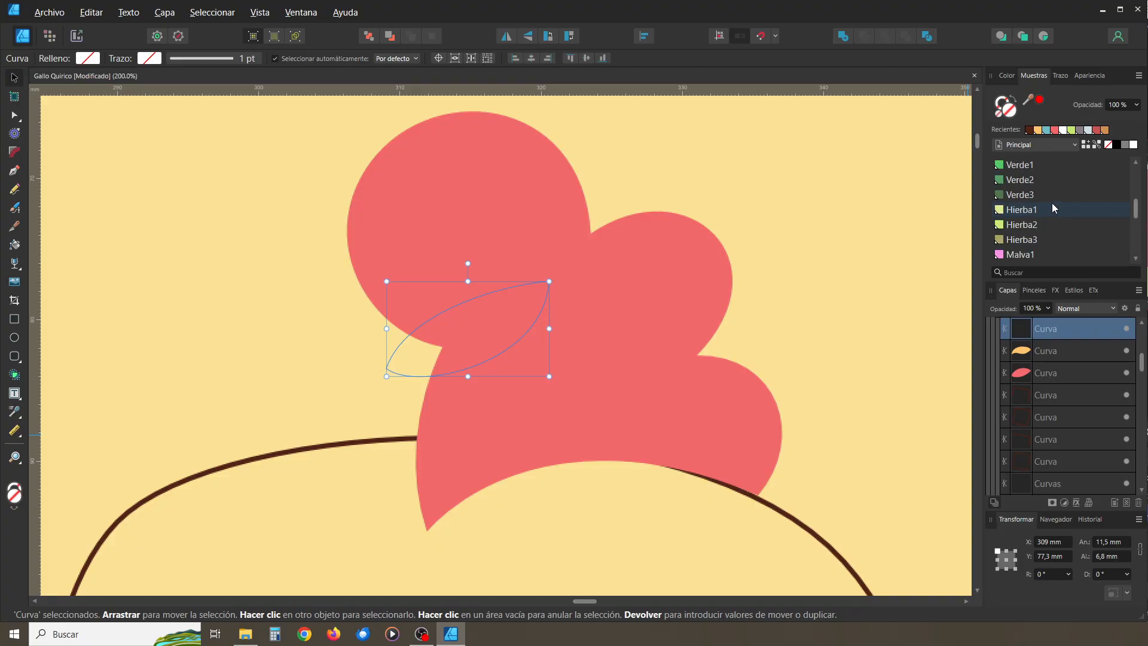
{"action": "scroll", "coordinate": [1052, 204], "scroll_direction": "up", "scroll_amount": 2}
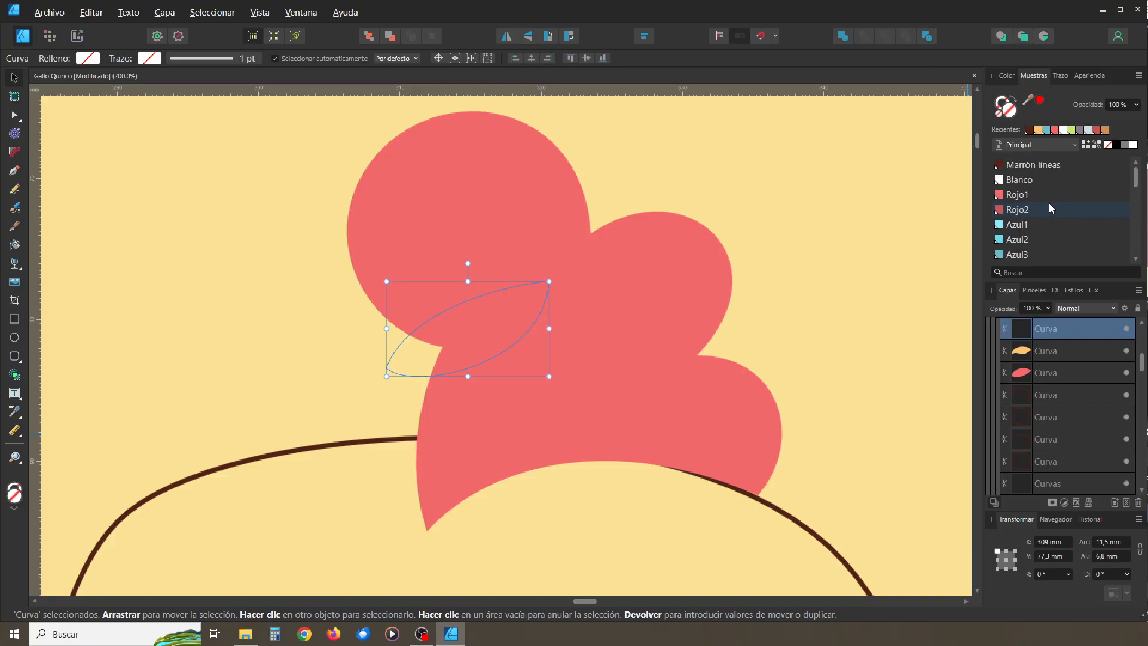
{"action": "left_click", "coordinate": [1048, 208]}
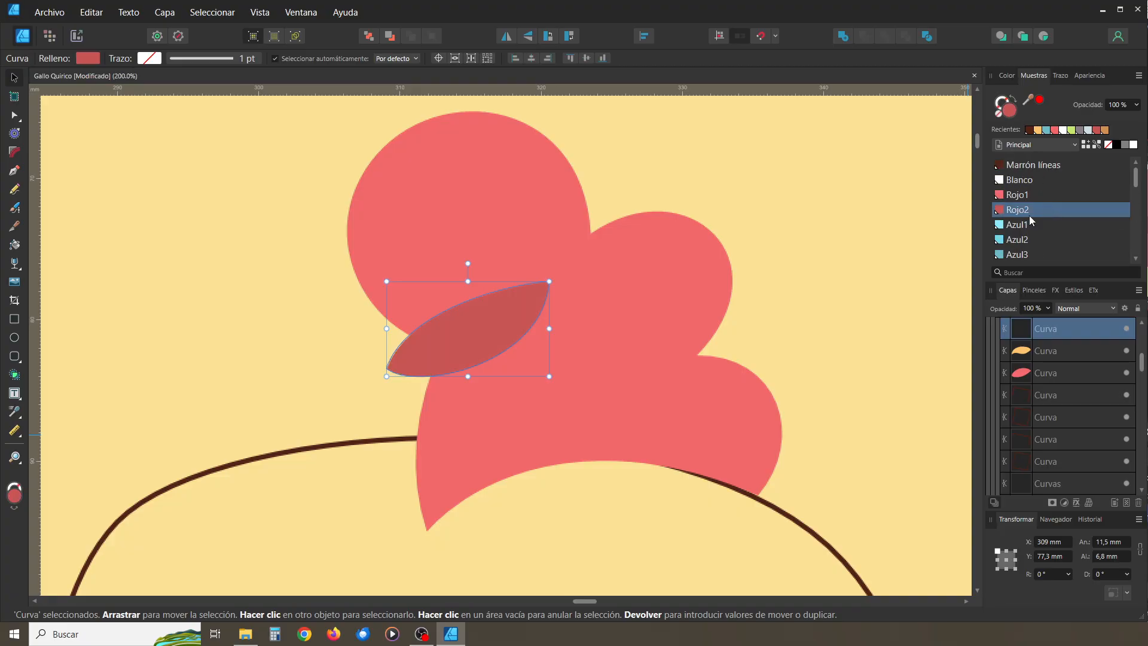
Bring the round comb lobe to the front so it overlaps the dark red shadow shape
{"action": "left_click", "coordinate": [160, 245]}
{"action": "left_click", "coordinate": [457, 330]}
{"action": "left_click", "coordinate": [407, 250]}
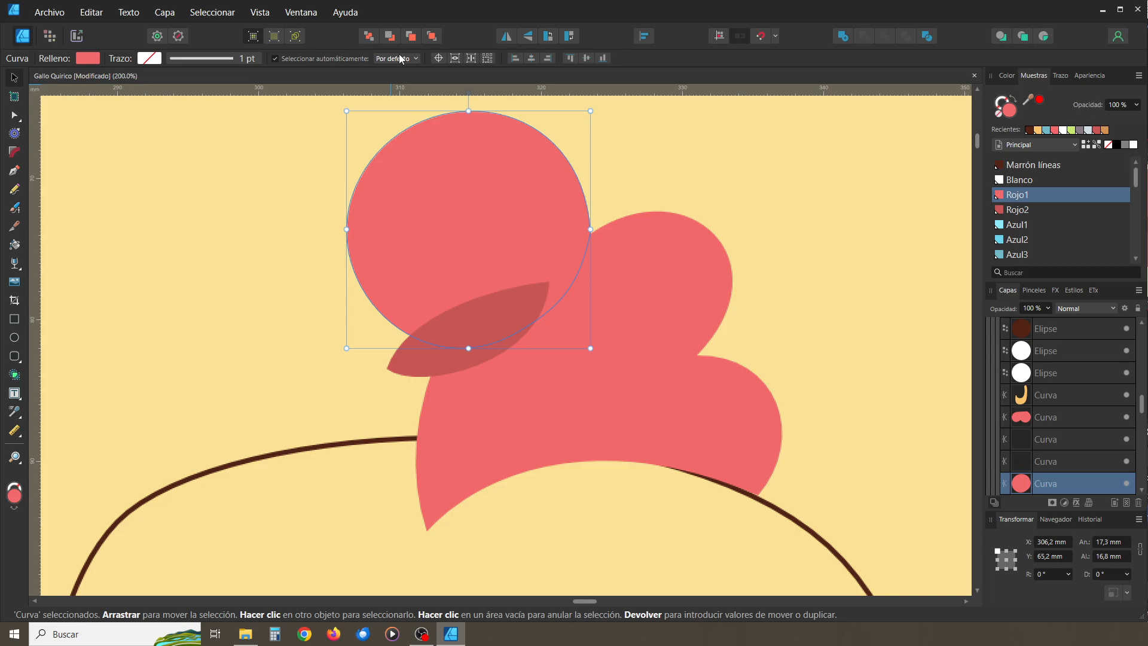
{"action": "left_click", "coordinate": [431, 36]}
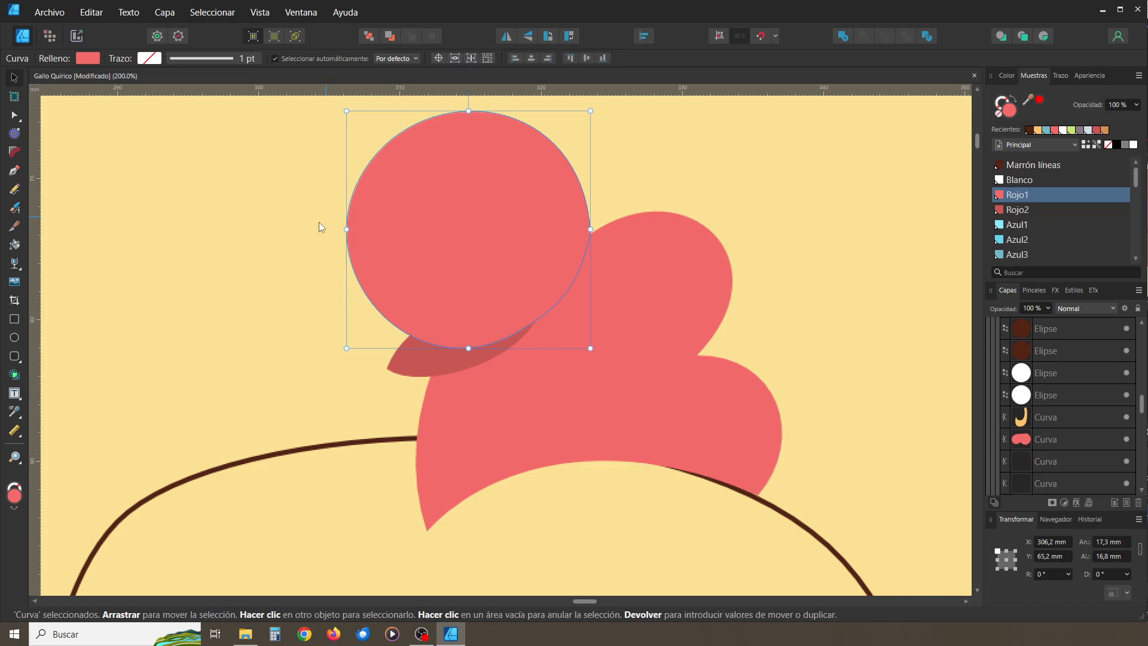
{"action": "left_click", "coordinate": [286, 245]}
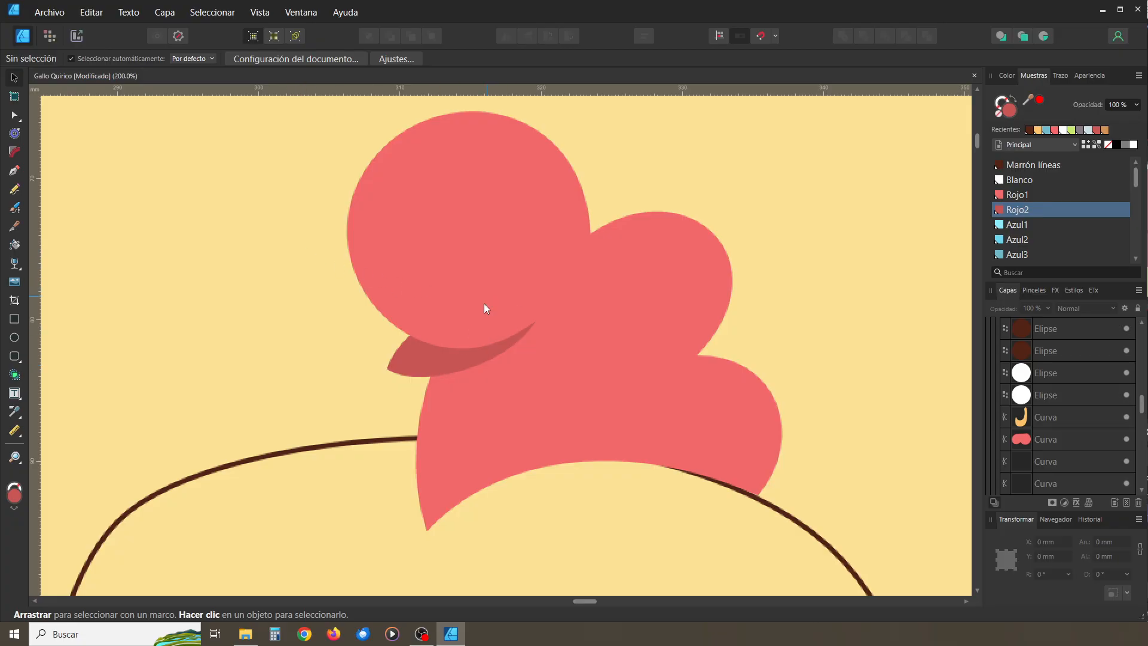
Move the dark red shadow shape down the layer stack towards the comb body
{"action": "left_click", "coordinate": [424, 358]}
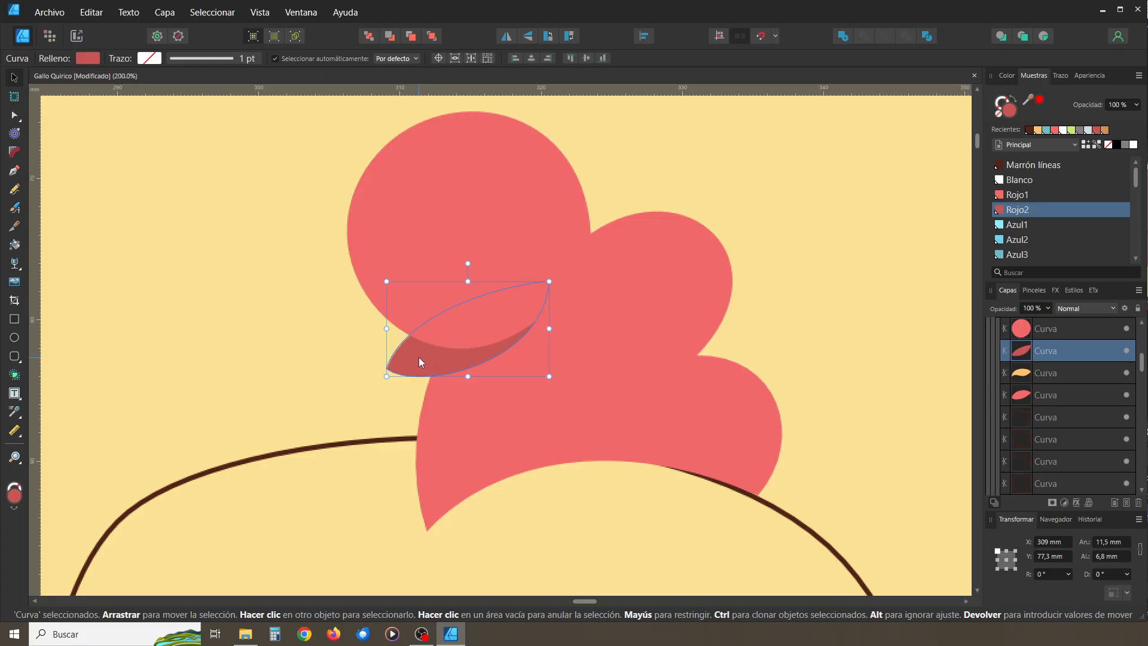
{"action": "left_click", "coordinate": [474, 402]}
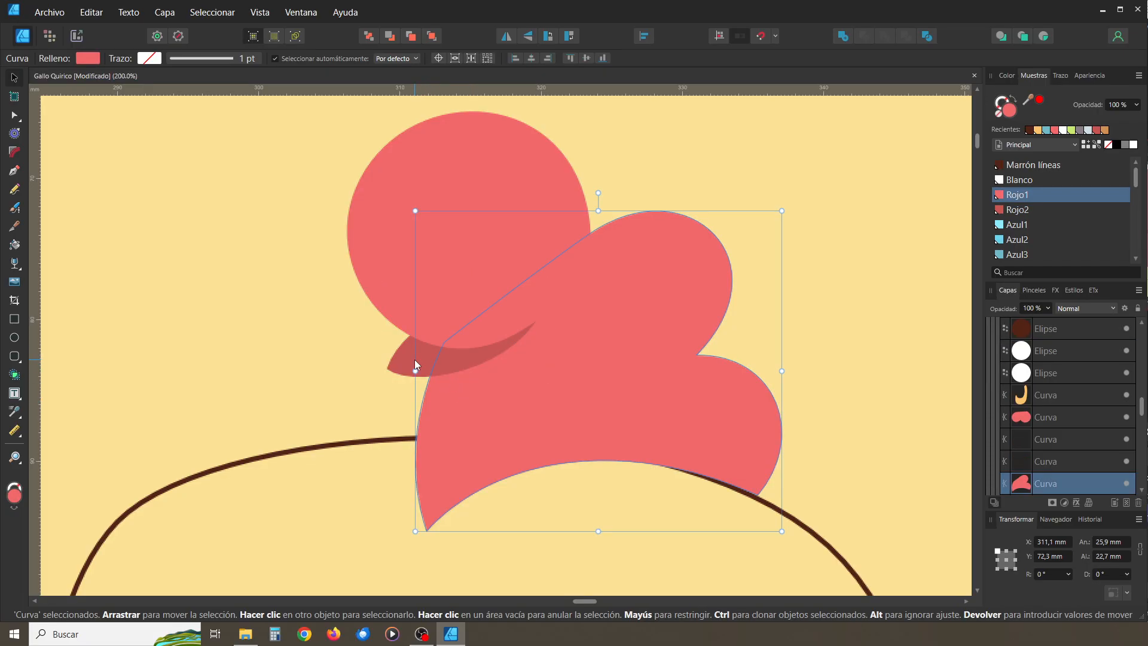
{"action": "left_click", "coordinate": [415, 361]}
{"action": "left_click", "coordinate": [466, 404]}
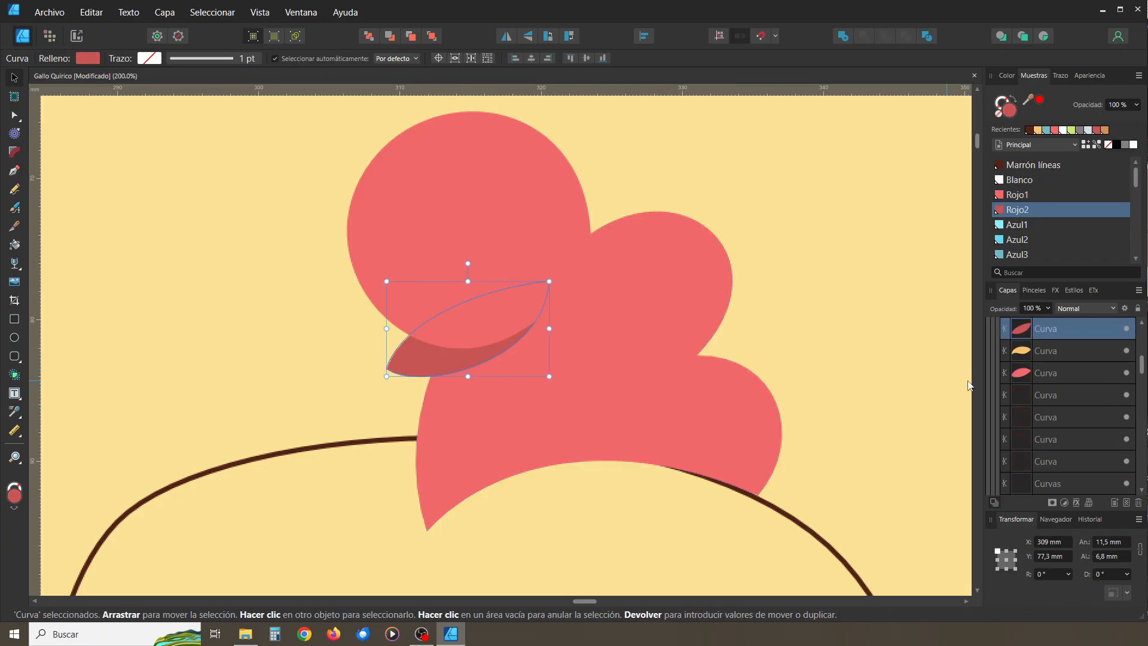
{"action": "scroll", "coordinate": [1031, 353], "scroll_direction": "up", "scroll_amount": 1}
{"action": "mouse_move", "coordinate": [1030, 353]}
{"action": "left_mouse_down"}
{"action": "mouse_move", "coordinate": [1040, 491]}
{"action": "mouse_move", "coordinate": [1054, 414]}
{"action": "mouse_move", "coordinate": [1051, 449]}
{"action": "left_mouse_up"}
{"action": "scroll", "coordinate": [1059, 425], "scroll_direction": "down", "scroll_amount": 5}
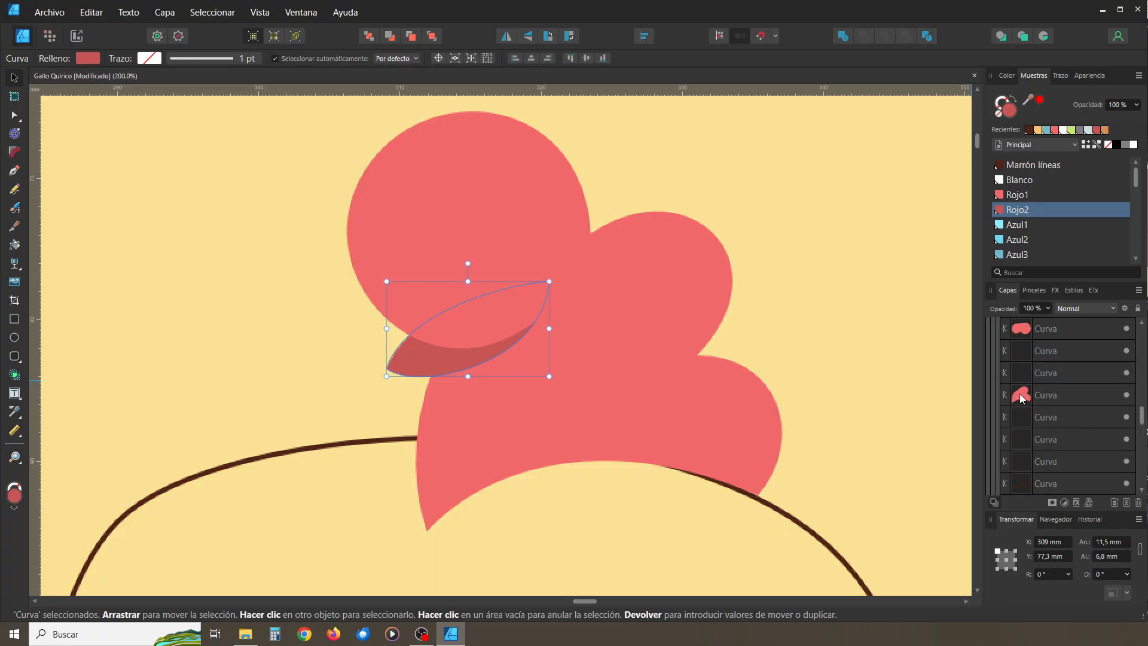
{"action": "scroll", "coordinate": [1035, 424], "scroll_direction": "up", "scroll_amount": 5}
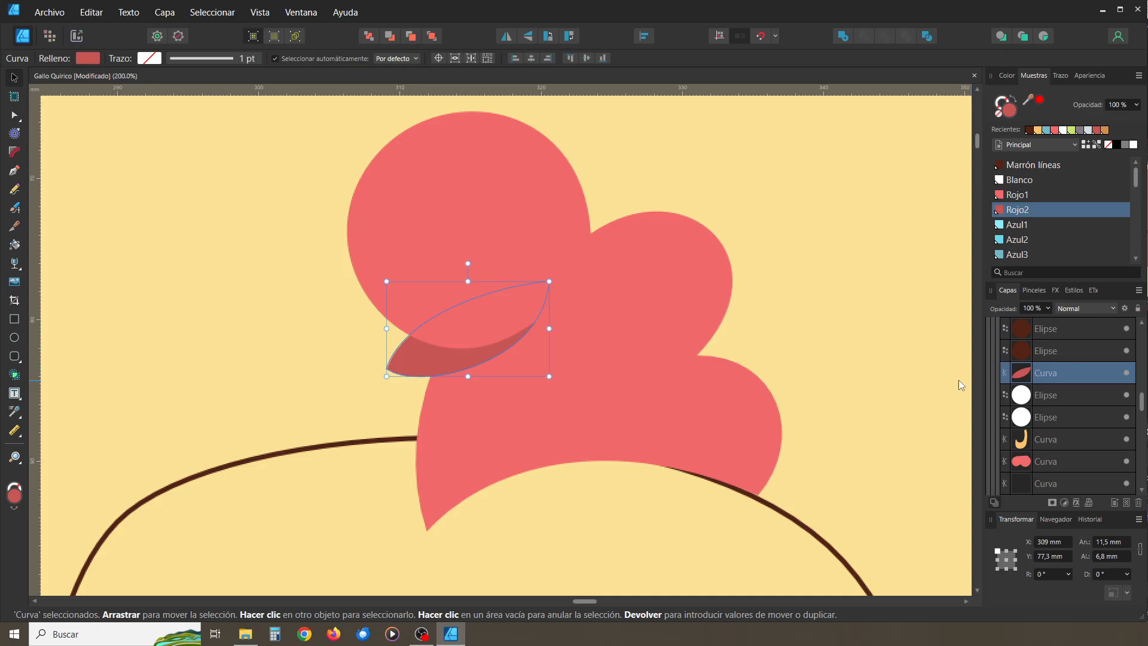
Cut the dark red shadow shape and paste it directly above the comb body in the layer order
{"action": "left_click", "coordinate": [395, 385]}
{"action": "left_click", "coordinate": [420, 358]}
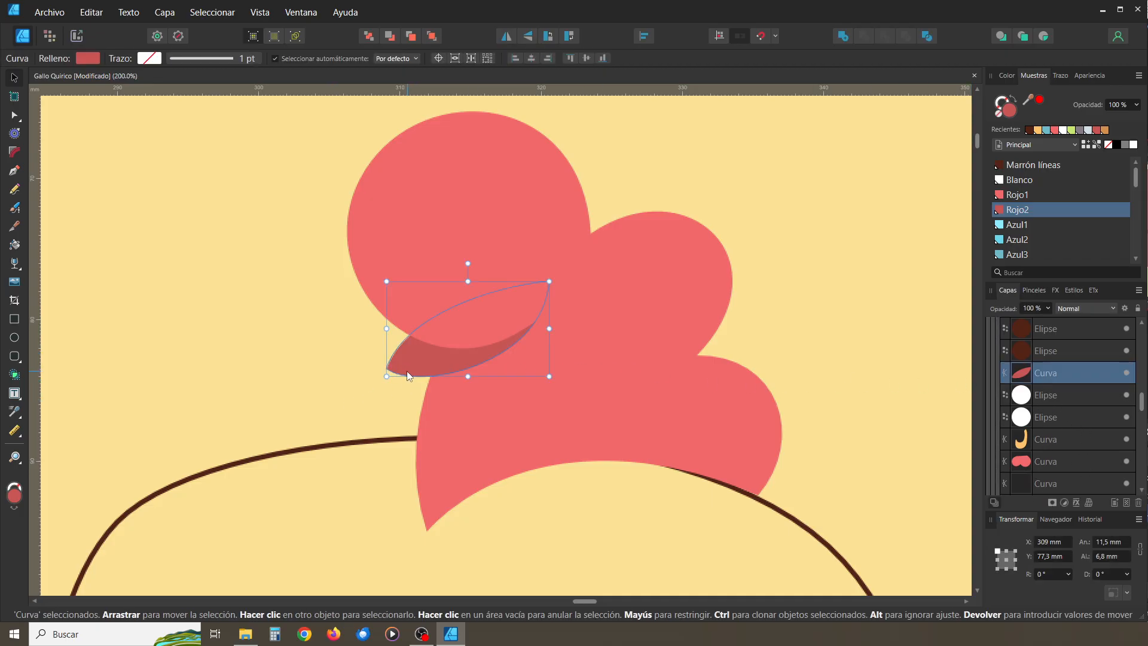
{"action": "key", "text": "Delete"}
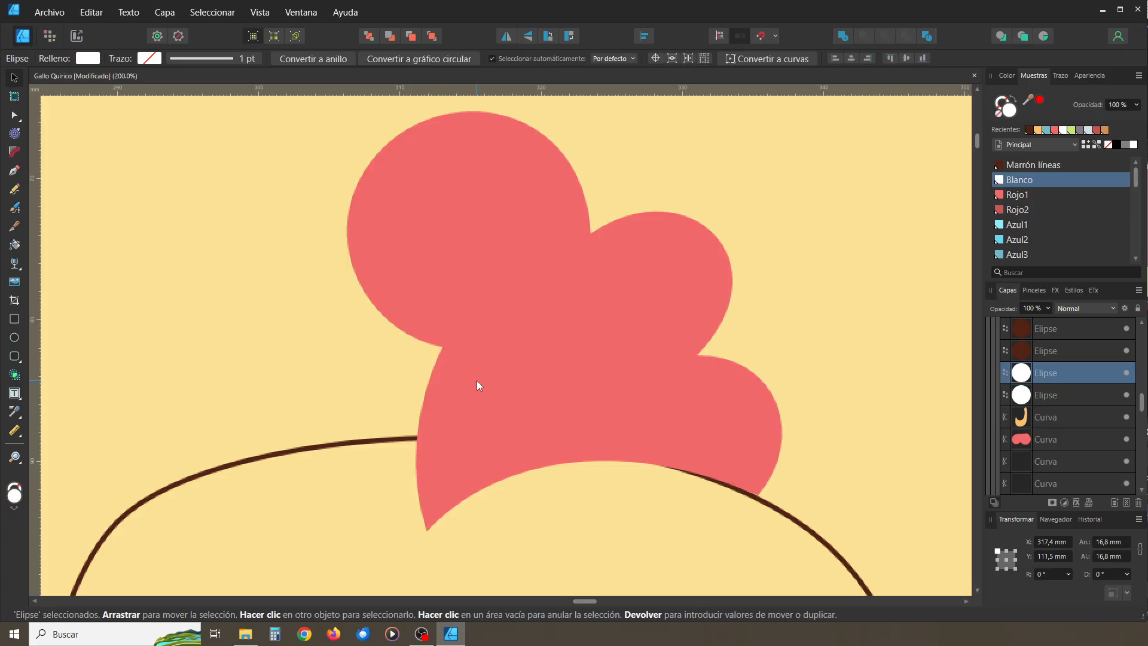
{"action": "left_click", "coordinate": [477, 382]}
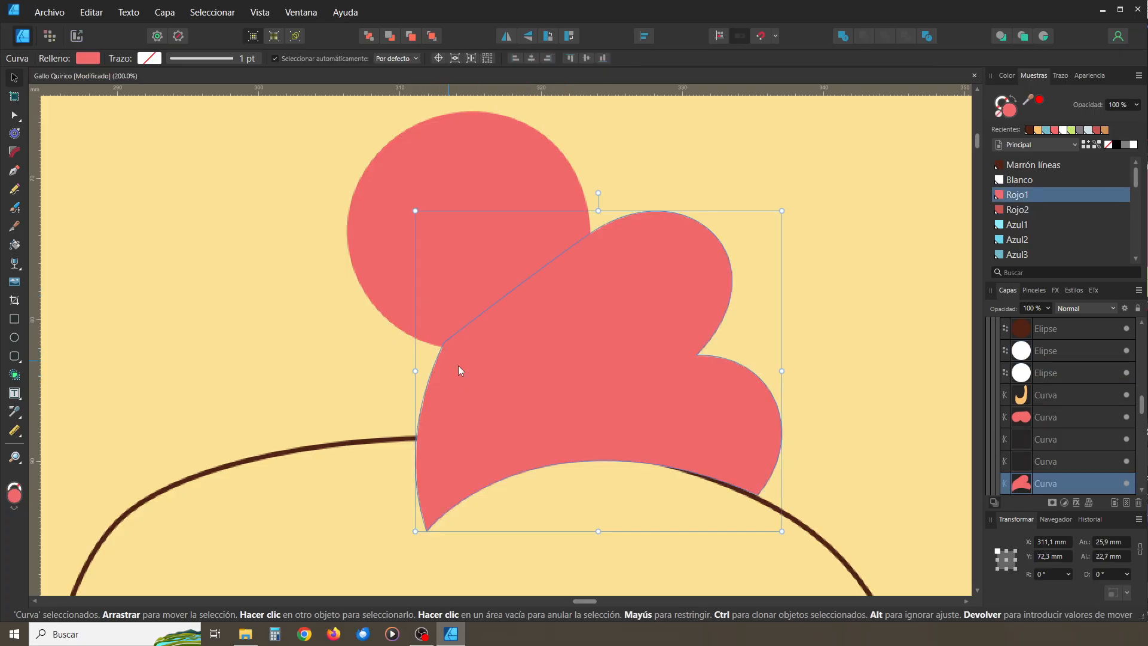
{"action": "key", "text": "ctrl+z"}
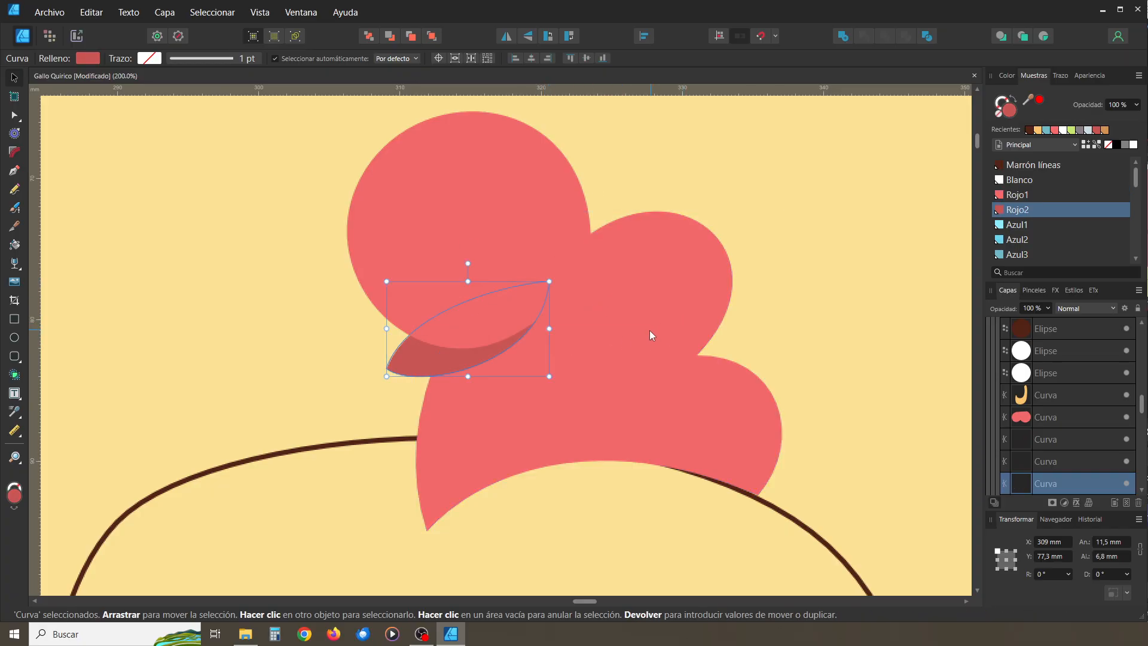
Nest the dark red shadow shape inside the comb body so it is clipped to the body's outline
{"action": "scroll", "coordinate": [1070, 445], "scroll_direction": "down", "scroll_amount": 1}
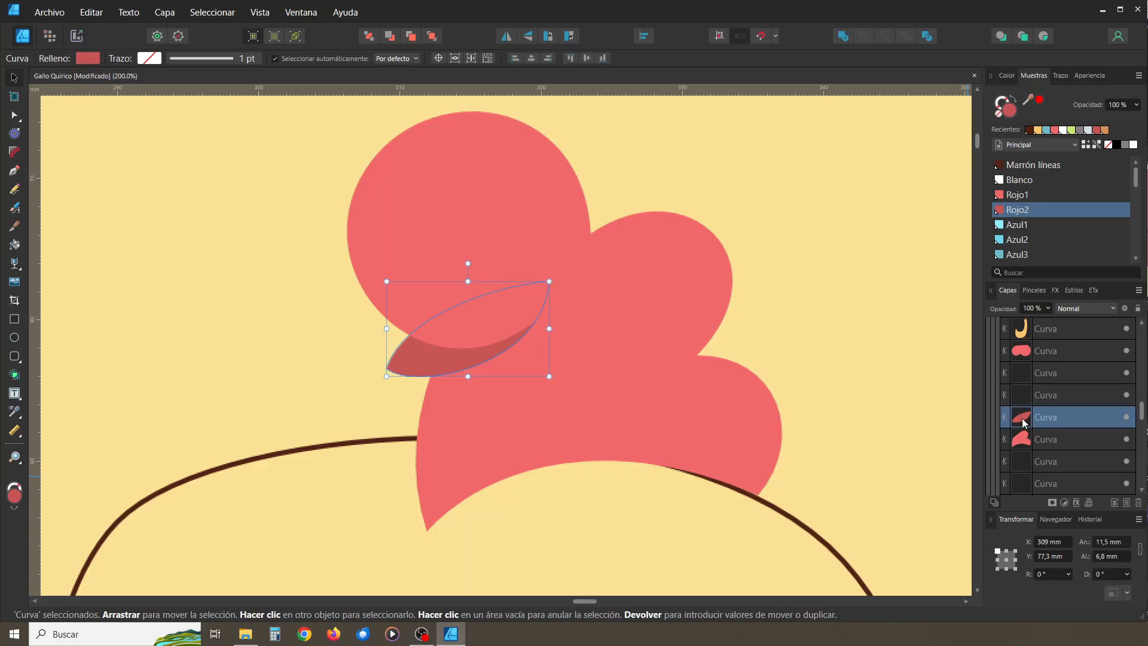
{"action": "left_click_drag", "start_coordinate": [1054, 418], "coordinate": [1022, 441]}
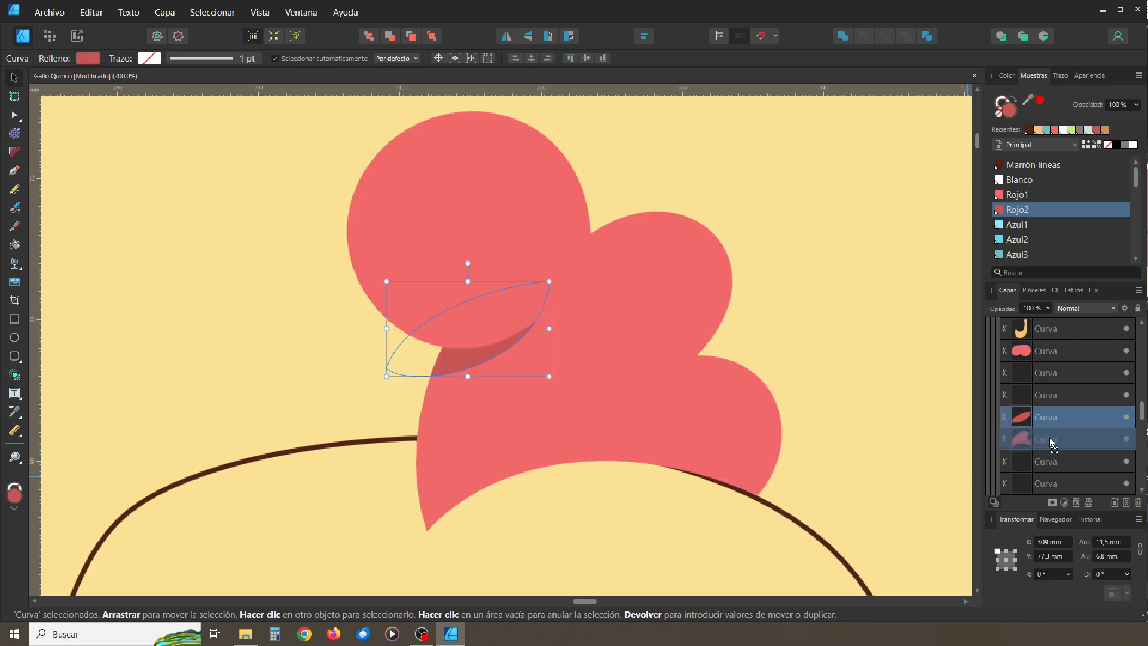
{"action": "left_click", "coordinate": [231, 378]}
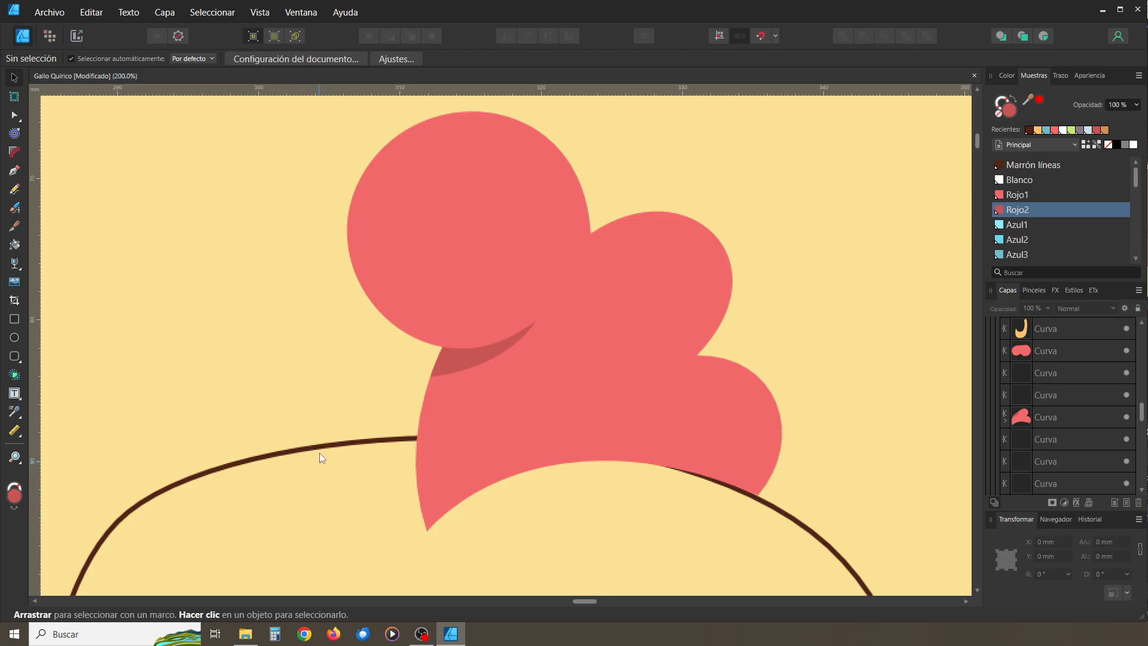
Enlarge the clipped shadow by raising its upper-right node, extending that node's handle downward, and lowering its lower-left node
{"action": "left_click", "coordinate": [14, 116]}
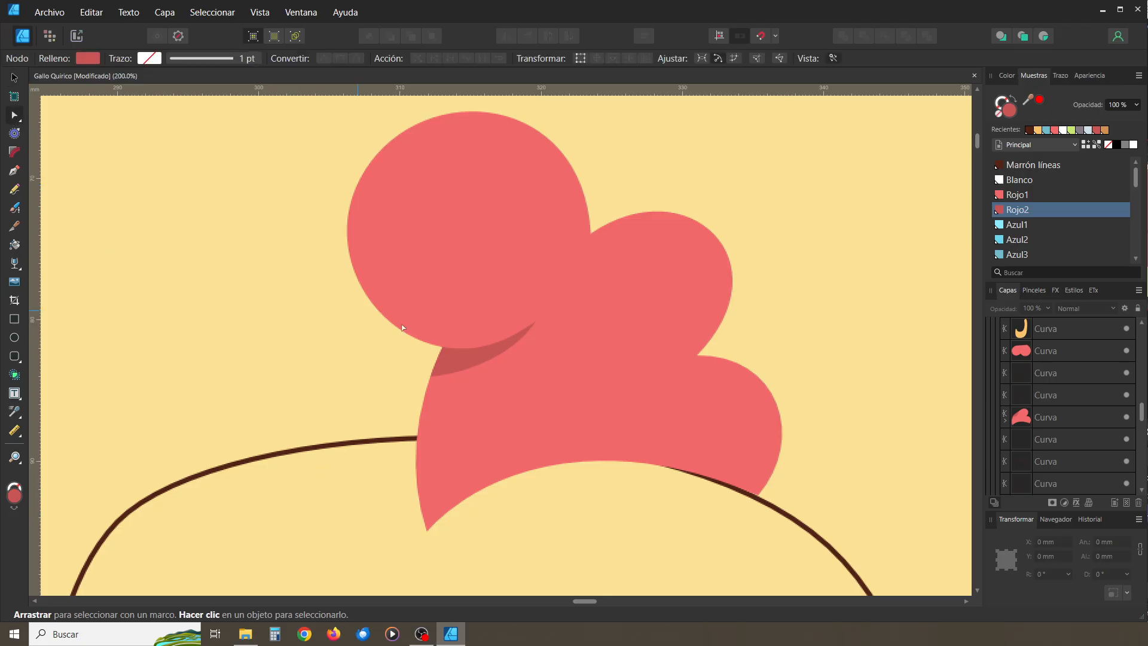
{"action": "left_click", "coordinate": [474, 371]}
{"action": "left_click", "coordinate": [548, 281]}
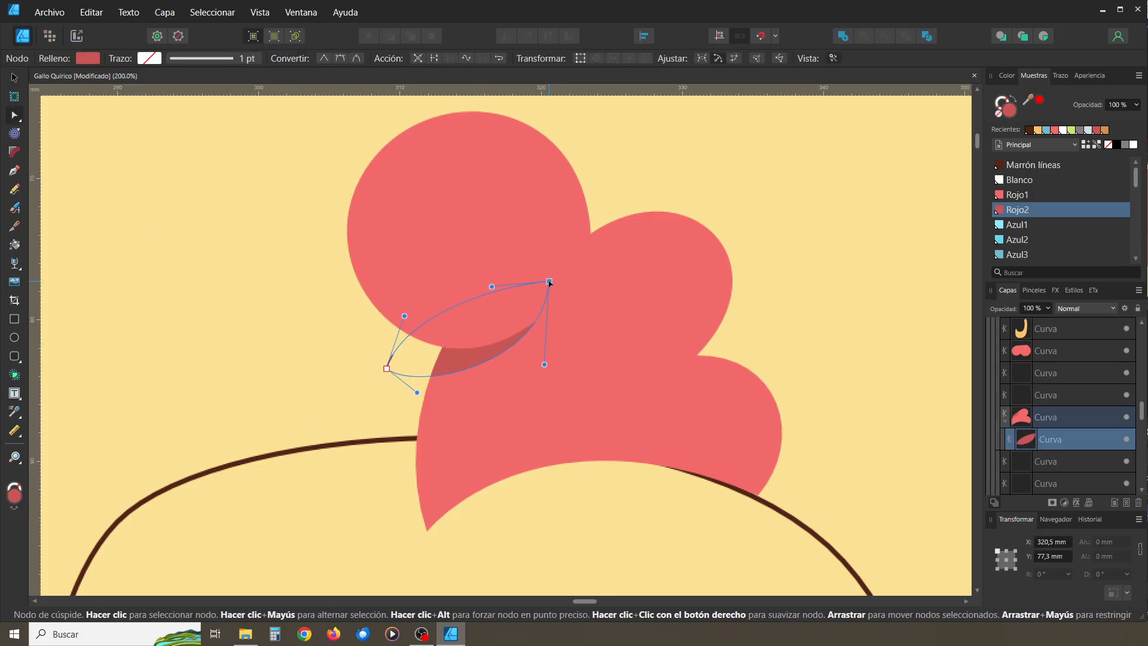
{"action": "left_click_drag", "start_coordinate": [549, 282], "coordinate": [554, 270]}
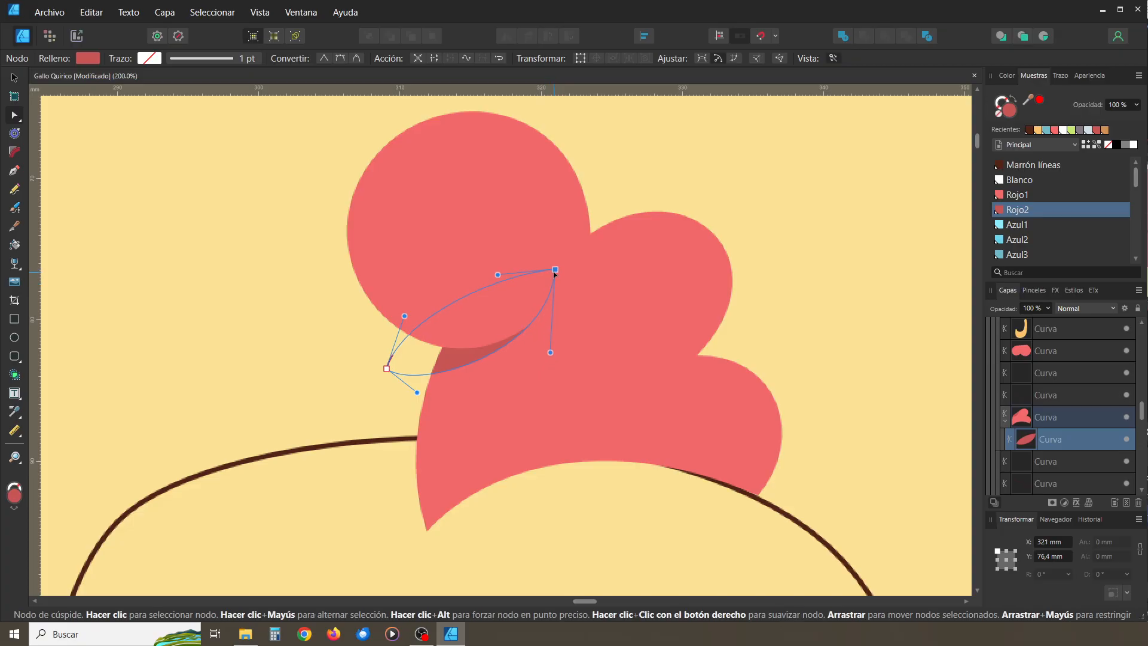
{"action": "left_click_drag", "start_coordinate": [550, 353], "coordinate": [548, 387]}
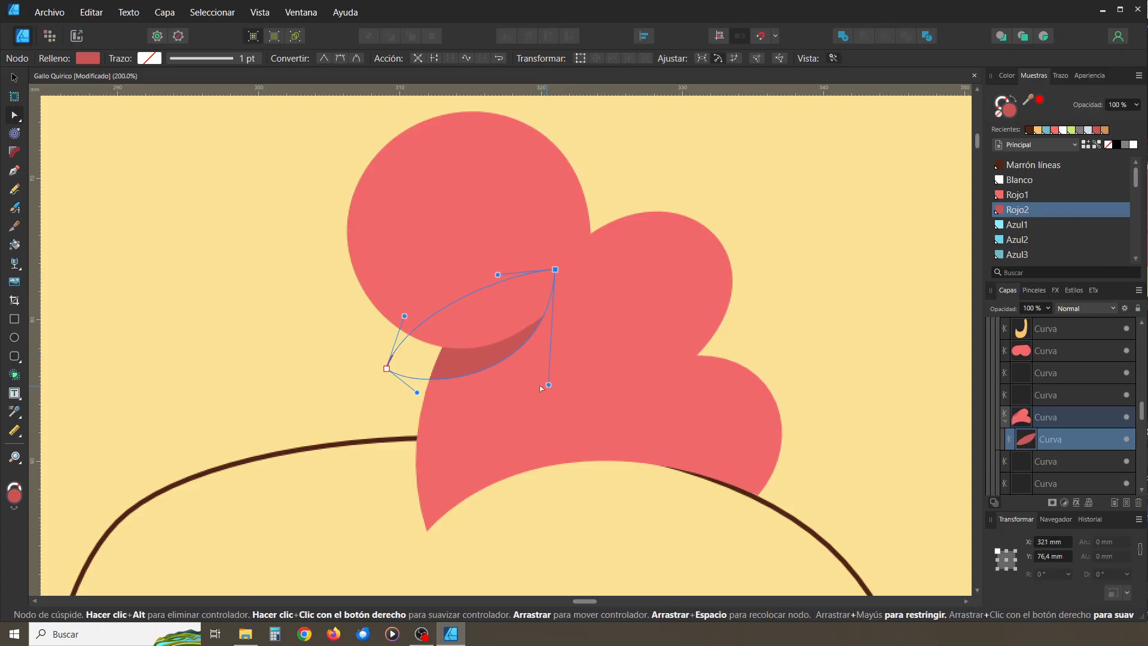
{"action": "left_click_drag", "start_coordinate": [386, 368], "coordinate": [391, 390]}
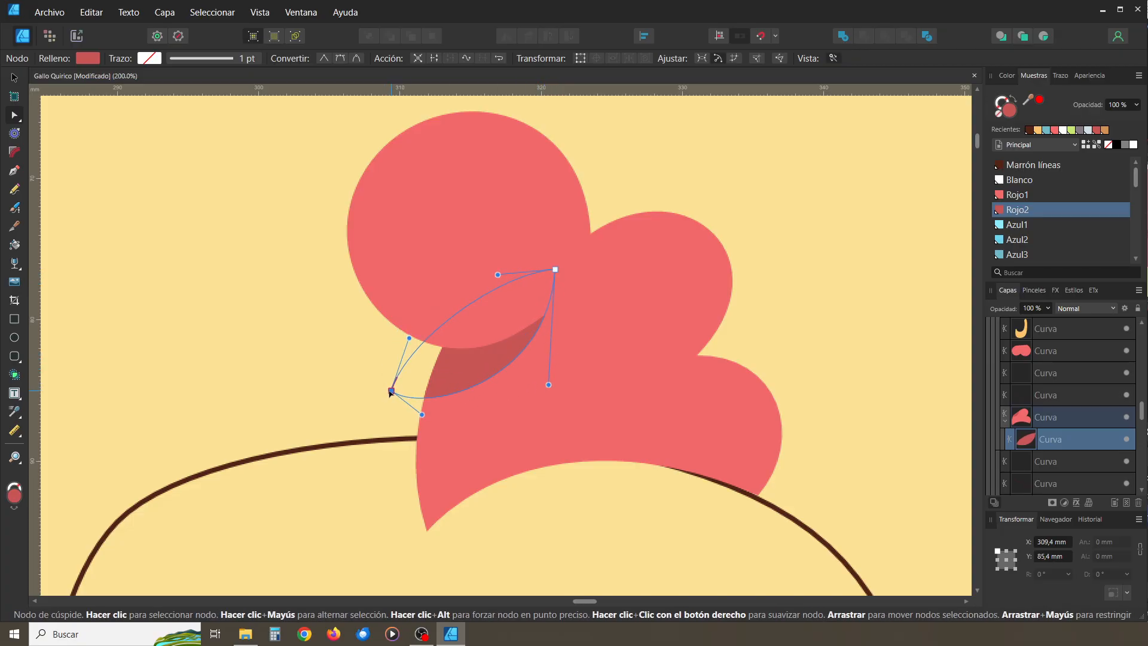
{"action": "left_click", "coordinate": [332, 370]}
Examine the comb in the context of the whole rooster and its page spread, including the coloured rooster on the facing page
{"action": "key", "text": "ctrl+minus"}
{"action": "key", "text": "ctrl+minus"}
{"action": "key", "text": "ctrl+minus"}
{"action": "key", "text": "ctrl+minus"}
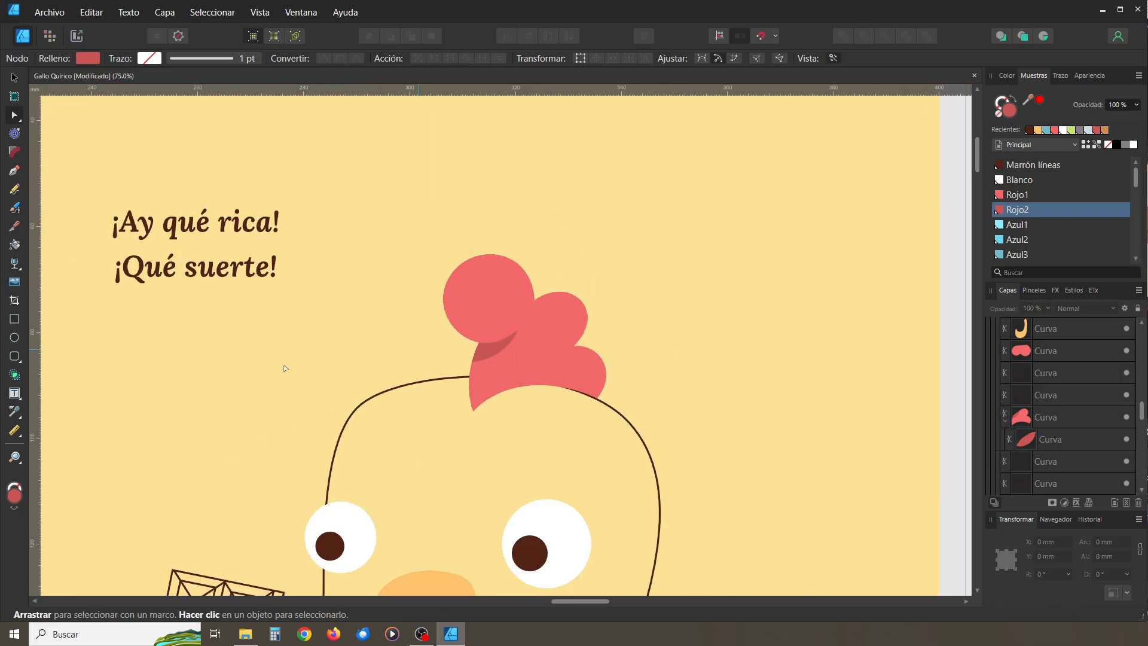
{"action": "key", "text": "space"}
{"action": "left_click_drag", "start_coordinate": [400, 417], "coordinate": [447, 378]}
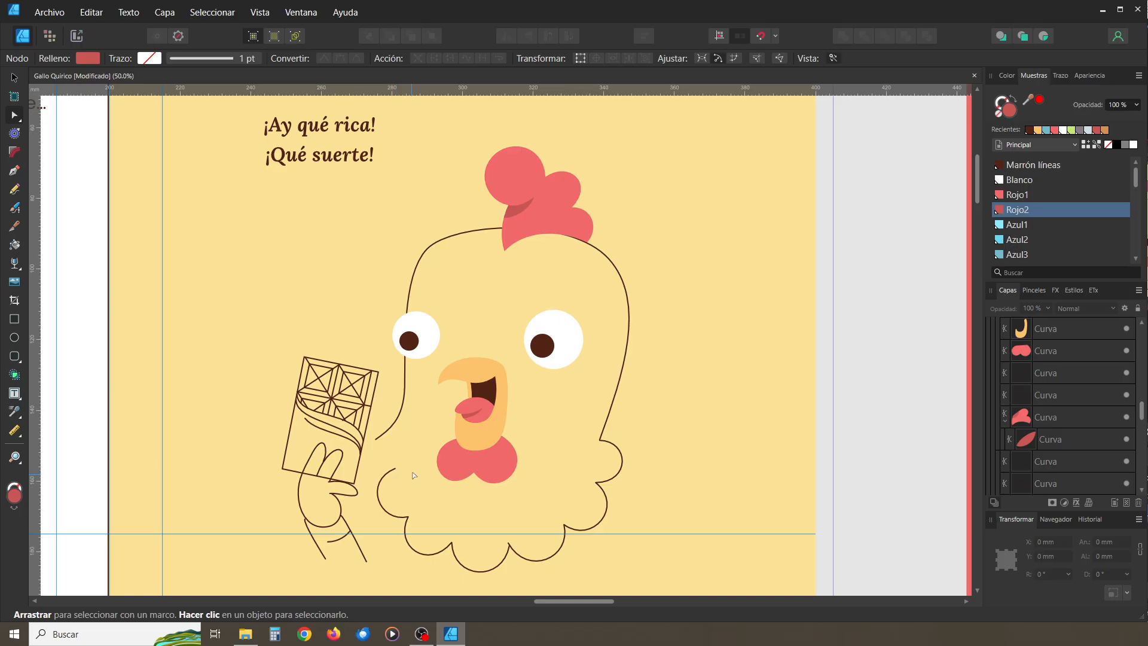
{"action": "key", "text": "ctrl+minus"}
{"action": "key", "text": "ctrl+minus"}
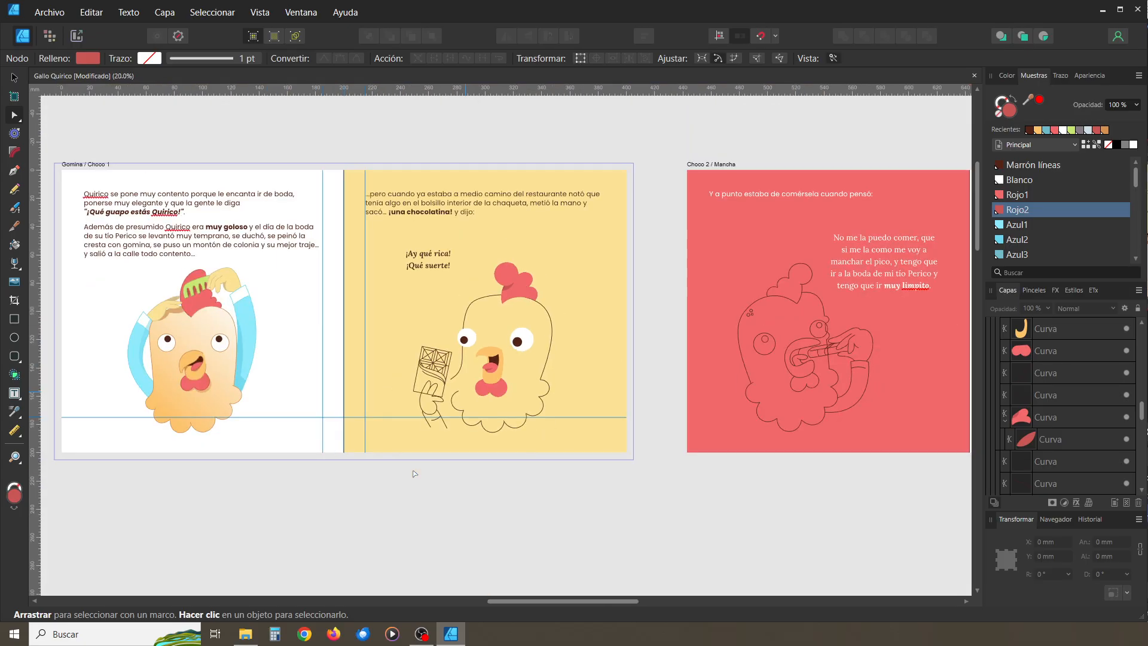
{"action": "key", "text": "ctrl+plus"}
{"action": "key", "text": "ctrl+plus"}
{"action": "left_click_drag", "start_coordinate": [437, 447], "coordinate": [449, 387]}
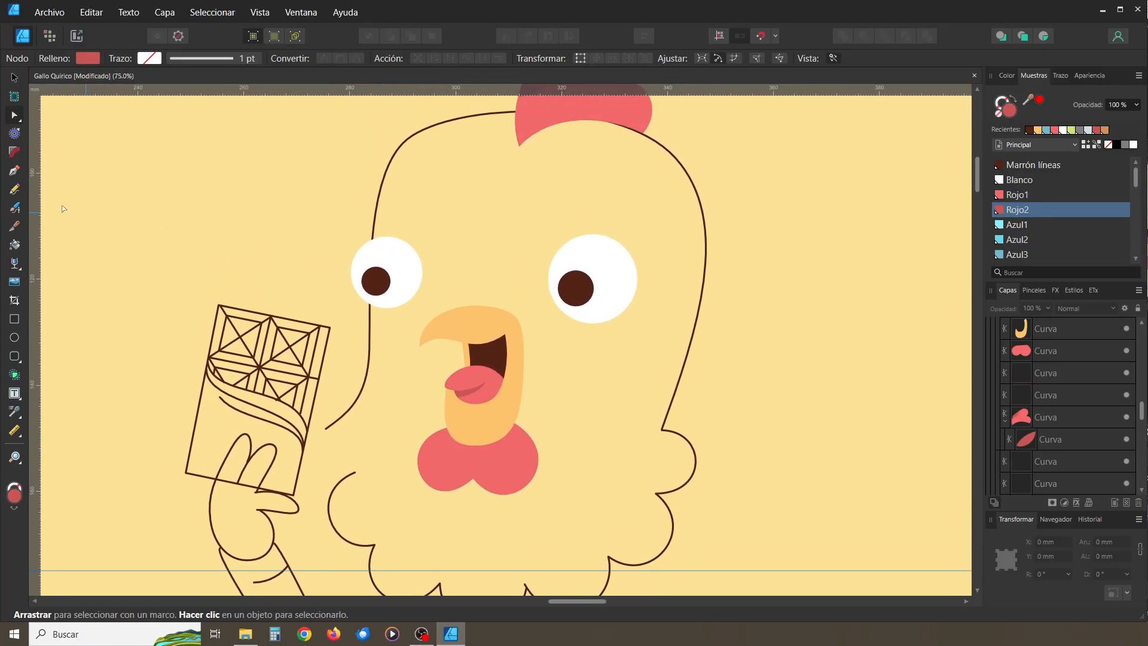
{"action": "key", "text": "v"}
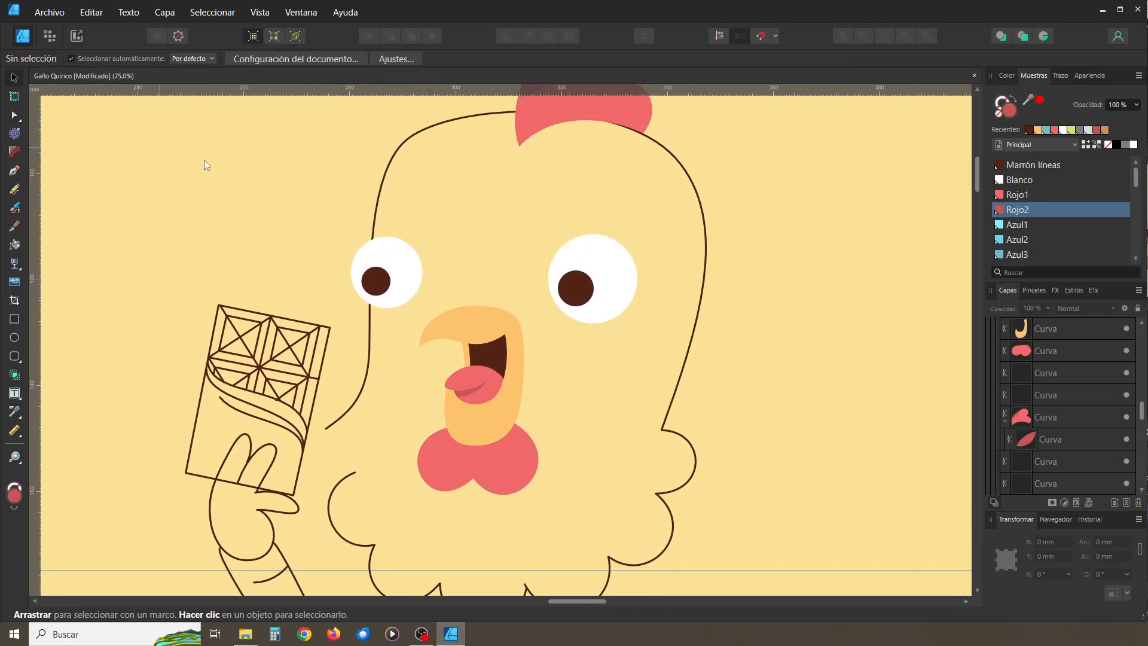
{"action": "left_click", "coordinate": [382, 191]}
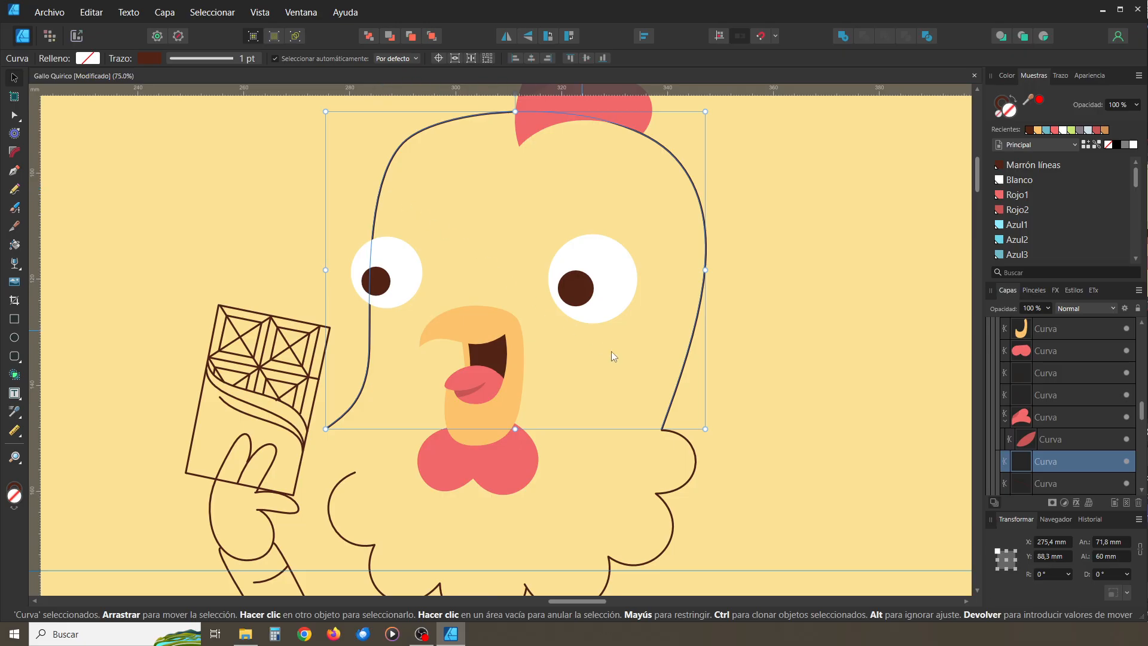
{"action": "scroll", "coordinate": [621, 338], "scroll_direction": "down", "scroll_amount": 2}
{"action": "left_click", "coordinate": [664, 375]}
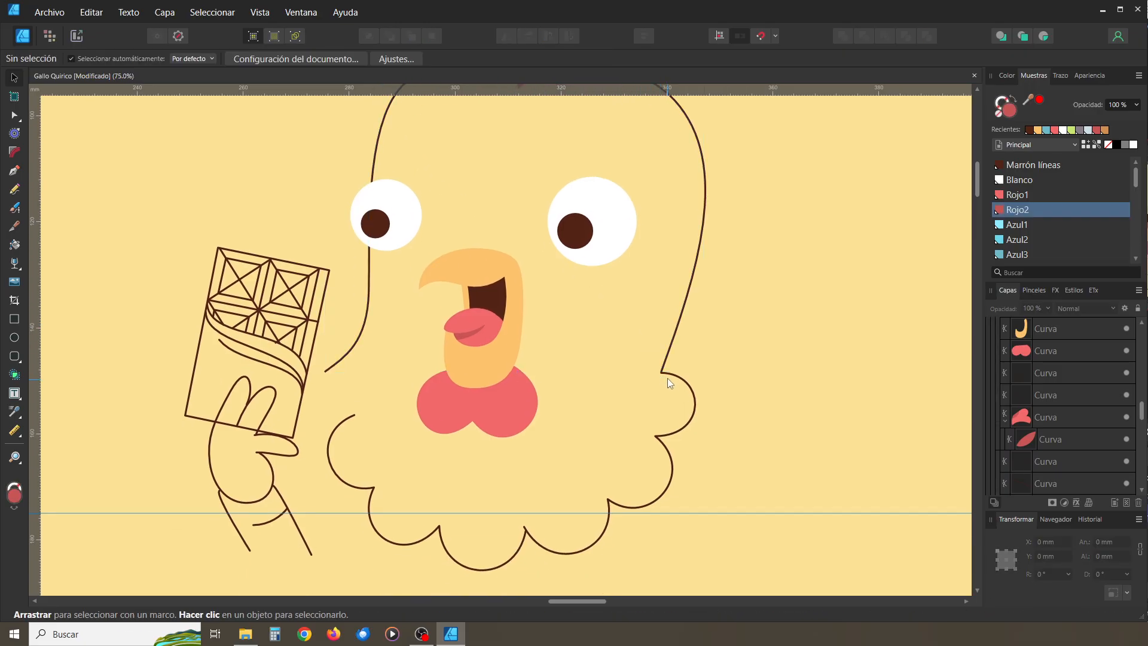
{"action": "left_click", "coordinate": [662, 383]}
{"action": "left_click", "coordinate": [644, 357]}
{"action": "left_click", "coordinate": [666, 360]}
{"action": "left_click", "coordinate": [677, 377], "text": "shift"}
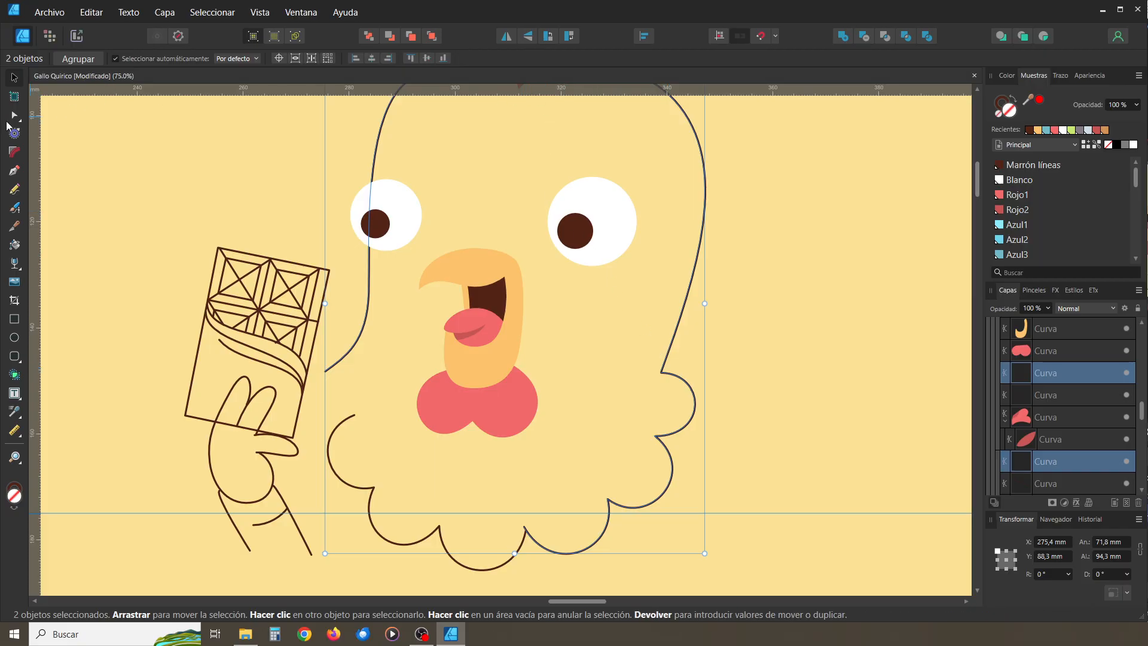
{"action": "left_click", "coordinate": [14, 116]}
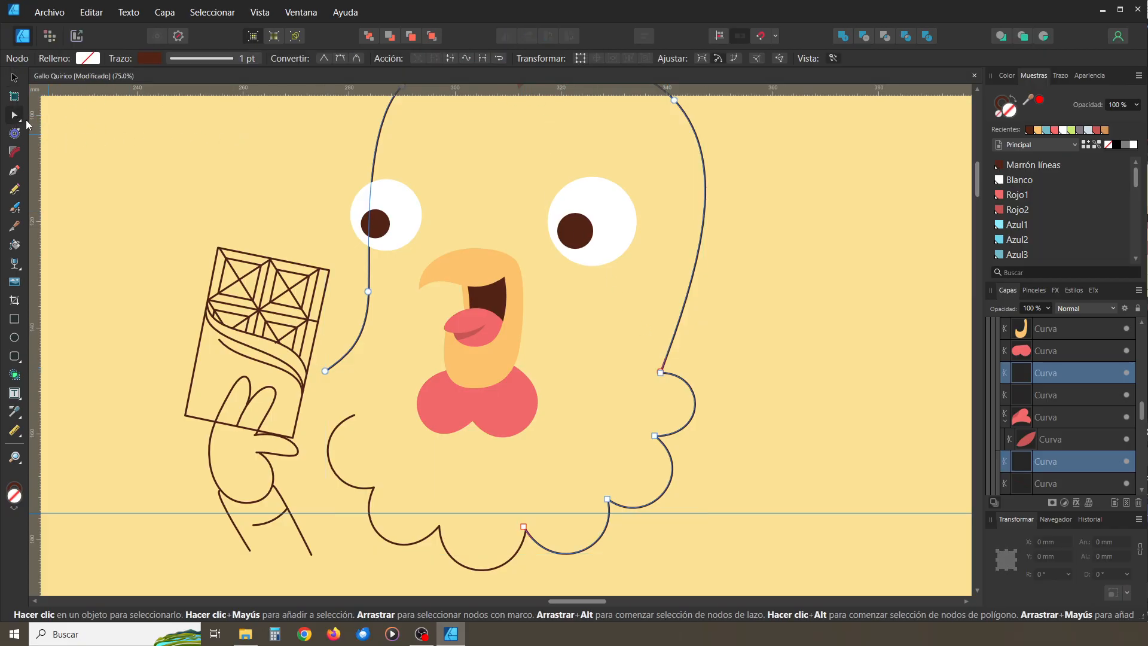
{"action": "left_click", "coordinate": [18, 121]}
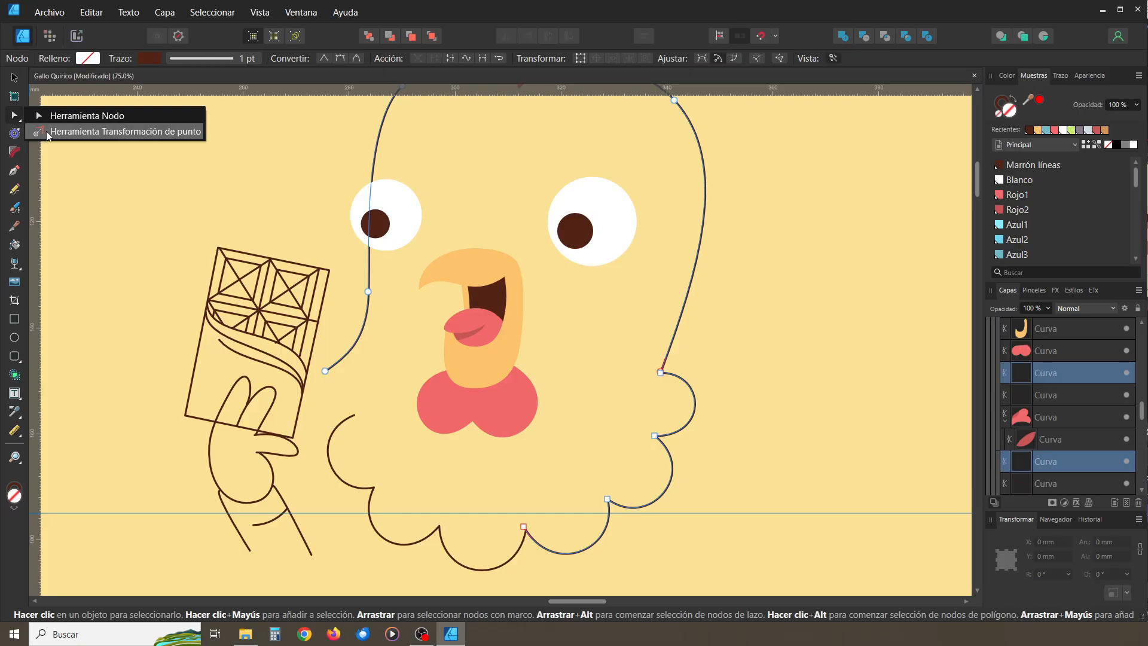
{"action": "left_click", "coordinate": [15, 116]}
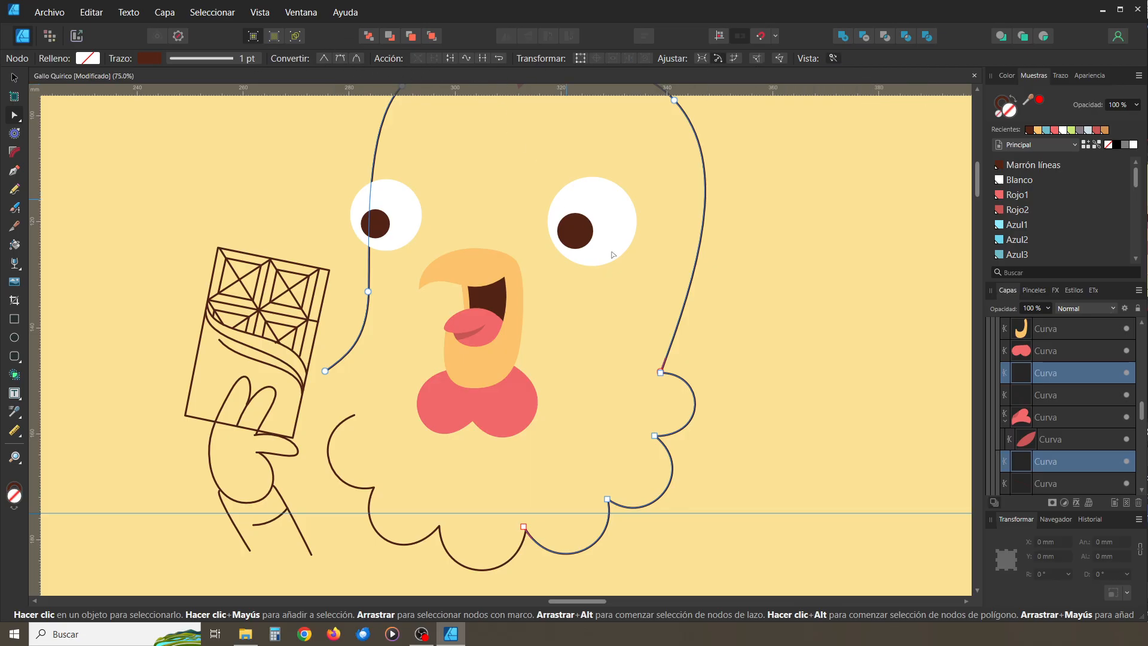
{"action": "left_click", "coordinate": [726, 373]}
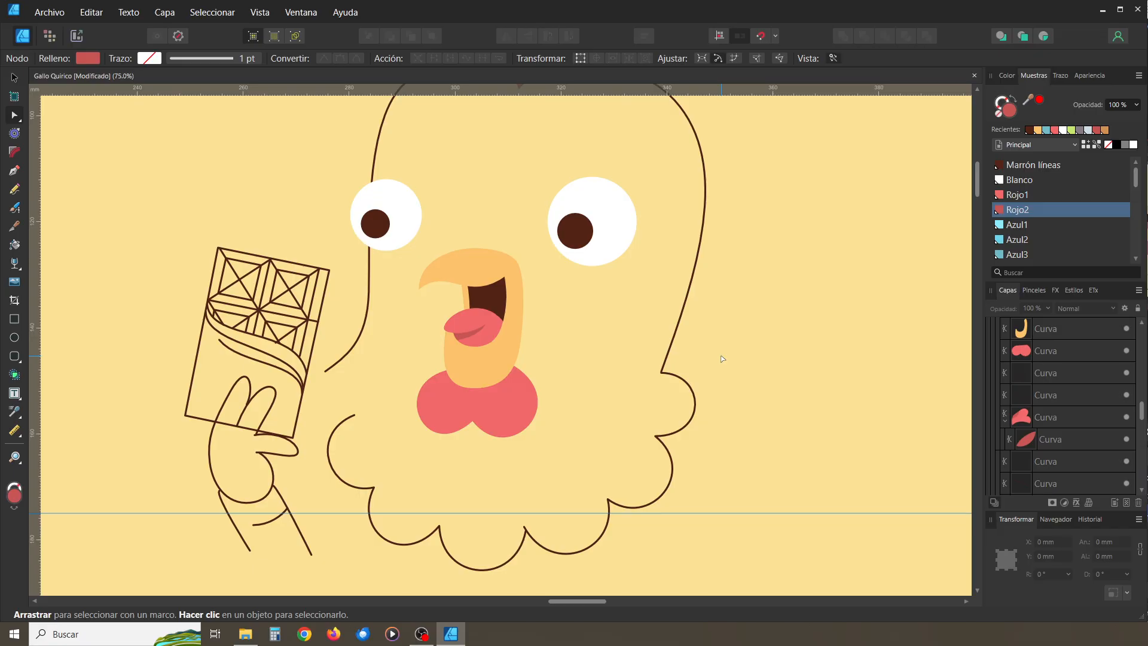
Enlarge the tongue's dark red shadow by bulging its lower edge downward
{"action": "key", "text": "ctrl+plus"}
{"action": "key", "text": "ctrl+plus"}
{"action": "key", "text": "ctrl+plus"}
{"action": "key", "text": "space"}
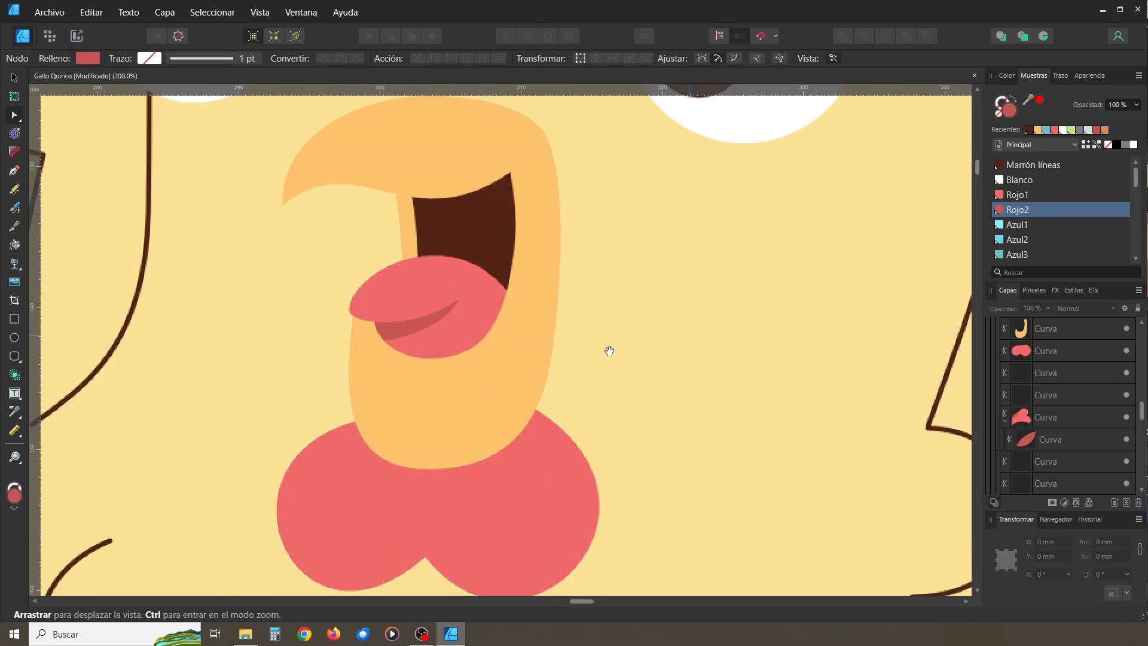
{"action": "left_click_drag", "start_coordinate": [512, 357], "coordinate": [518, 333]}
{"action": "left_click", "coordinate": [370, 314]}
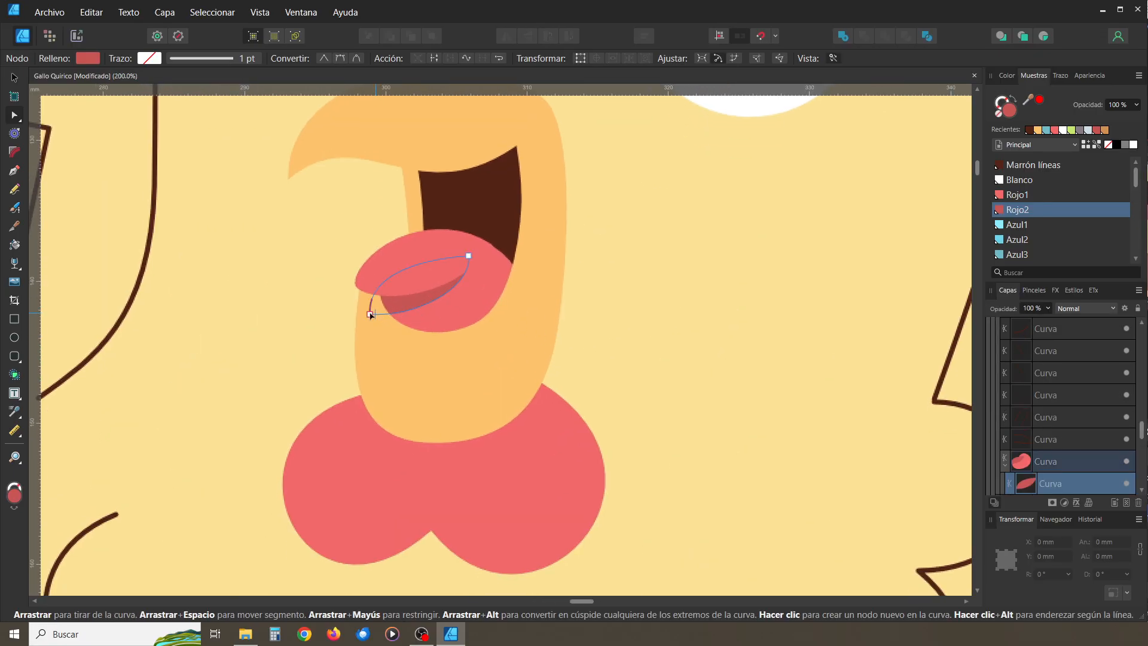
{"action": "left_click", "coordinate": [370, 315]}
{"action": "left_click_drag", "start_coordinate": [410, 318], "coordinate": [426, 355]}
{"action": "left_click", "coordinate": [287, 378]}
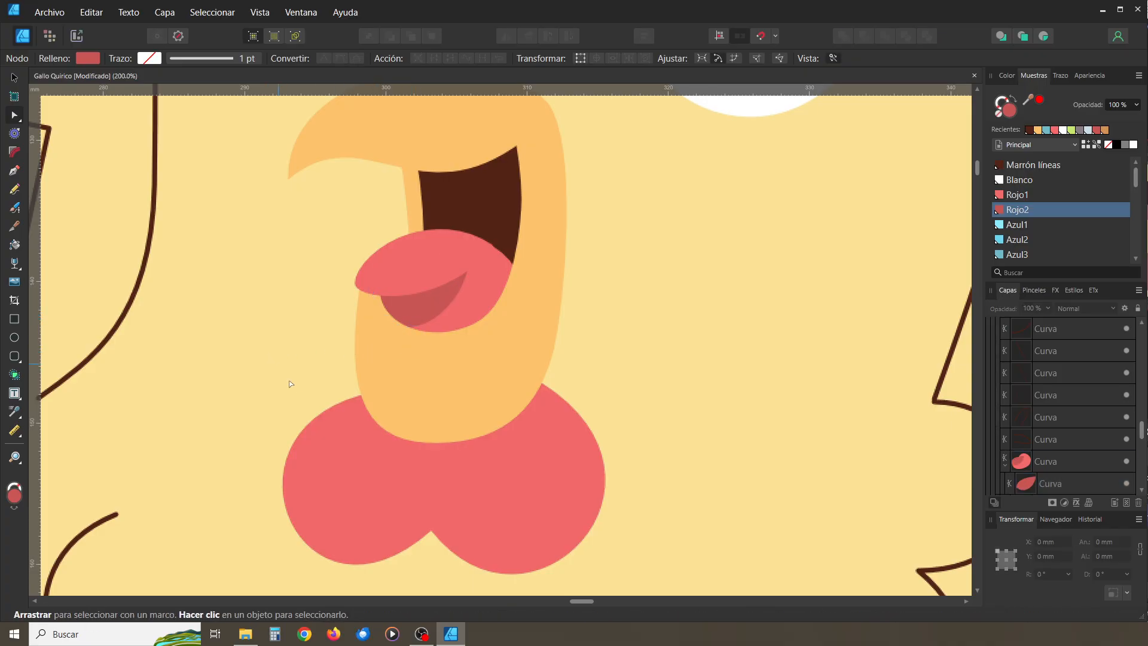
{"action": "key", "text": "ctrl+minus"}
{"action": "key", "text": "ctrl+minus"}
{"action": "key", "text": "ctrl+minus"}
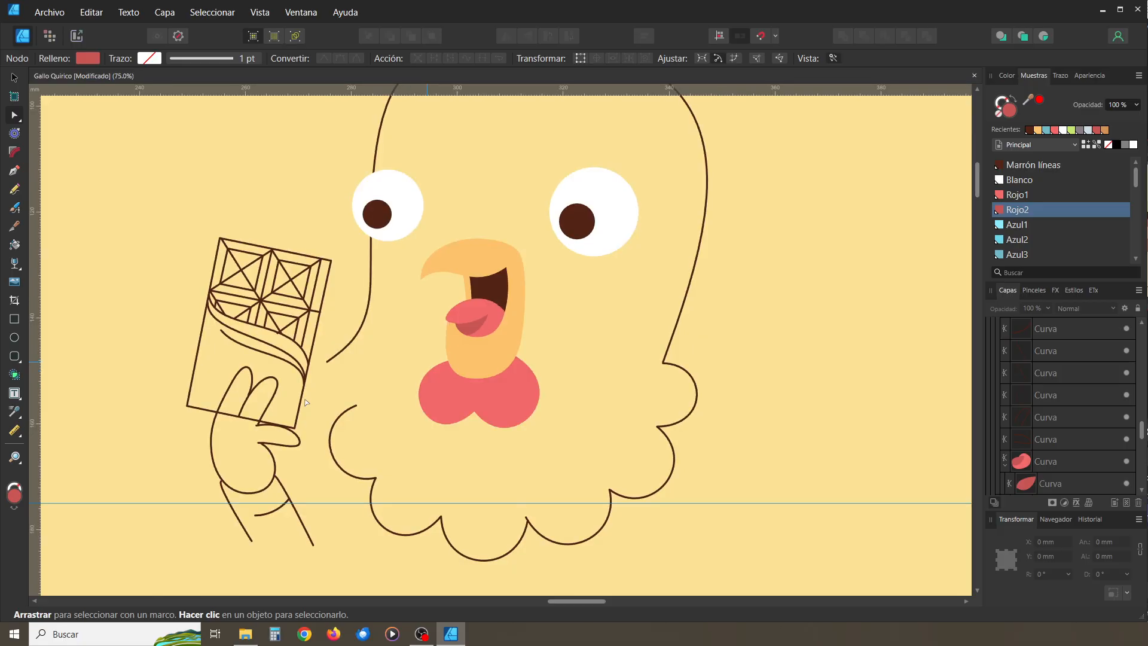
Examine the whole rooster and identify the separate curves that form the right and left parts of the scalloped chest
{"action": "key", "text": "ctrl+plus"}
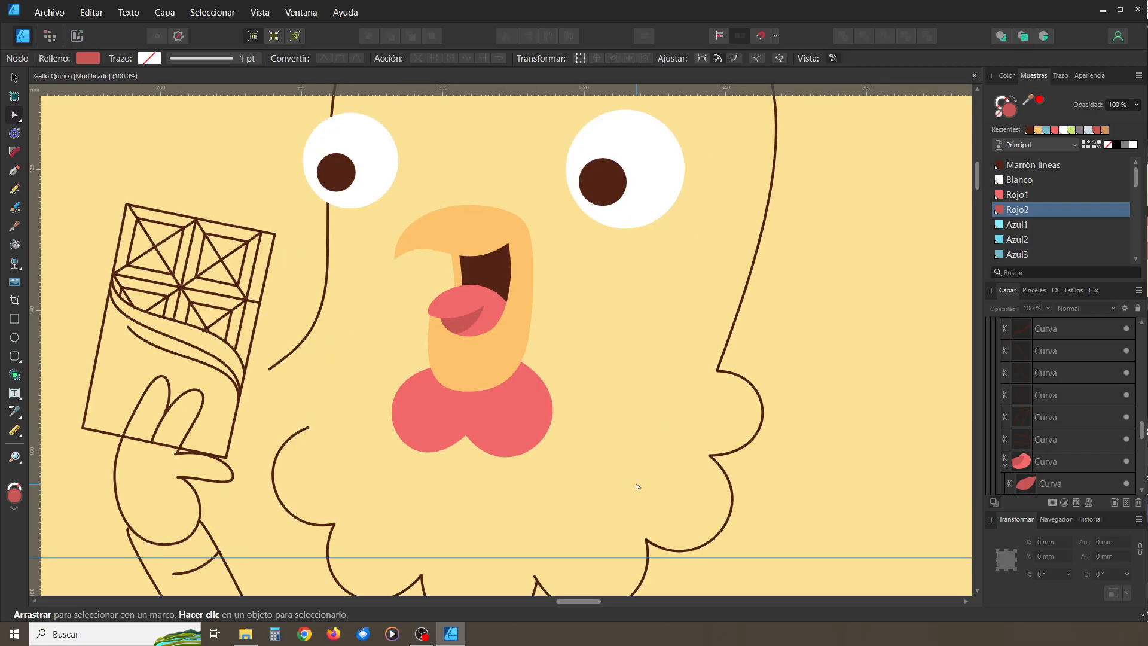
{"action": "key", "text": "ctrl+minus"}
{"action": "key", "text": "ctrl+minus"}
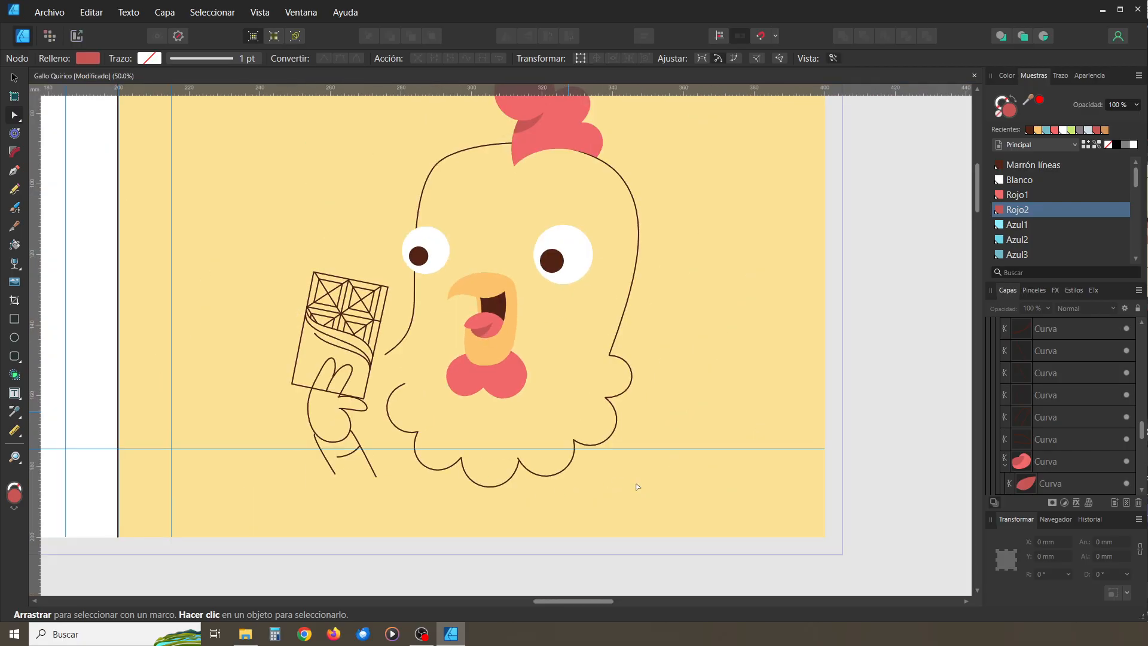
{"action": "left_click_drag", "start_coordinate": [553, 379], "coordinate": [546, 407]}
{"action": "left_click", "coordinate": [14, 78]}
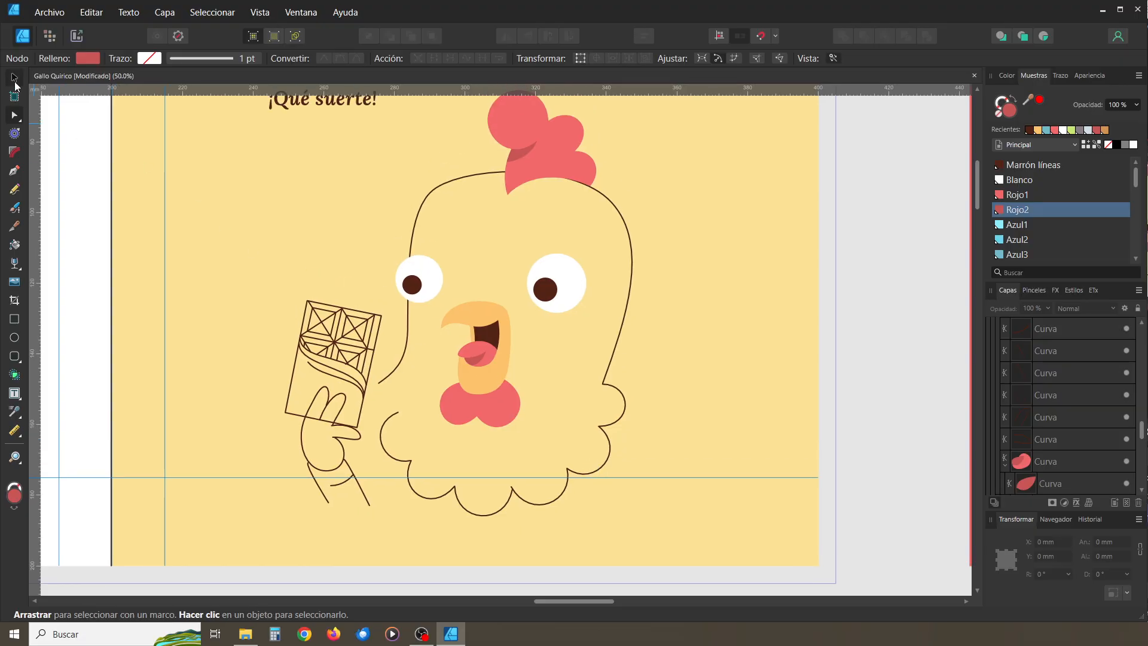
{"action": "left_click", "coordinate": [619, 395]}
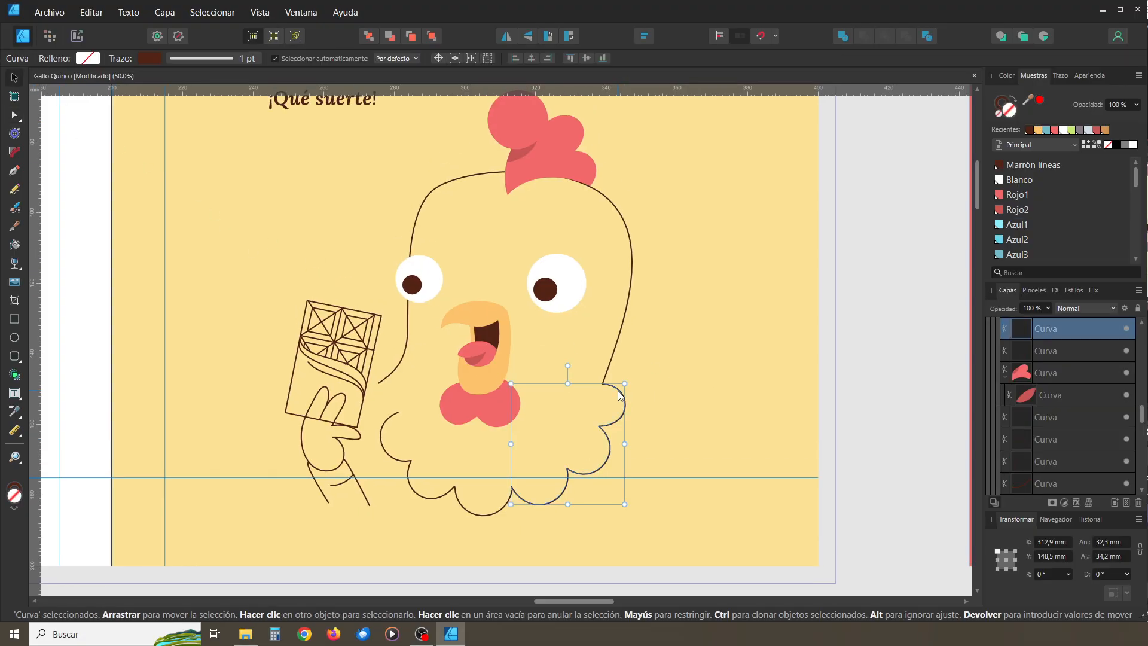
{"action": "left_click", "coordinate": [472, 514]}
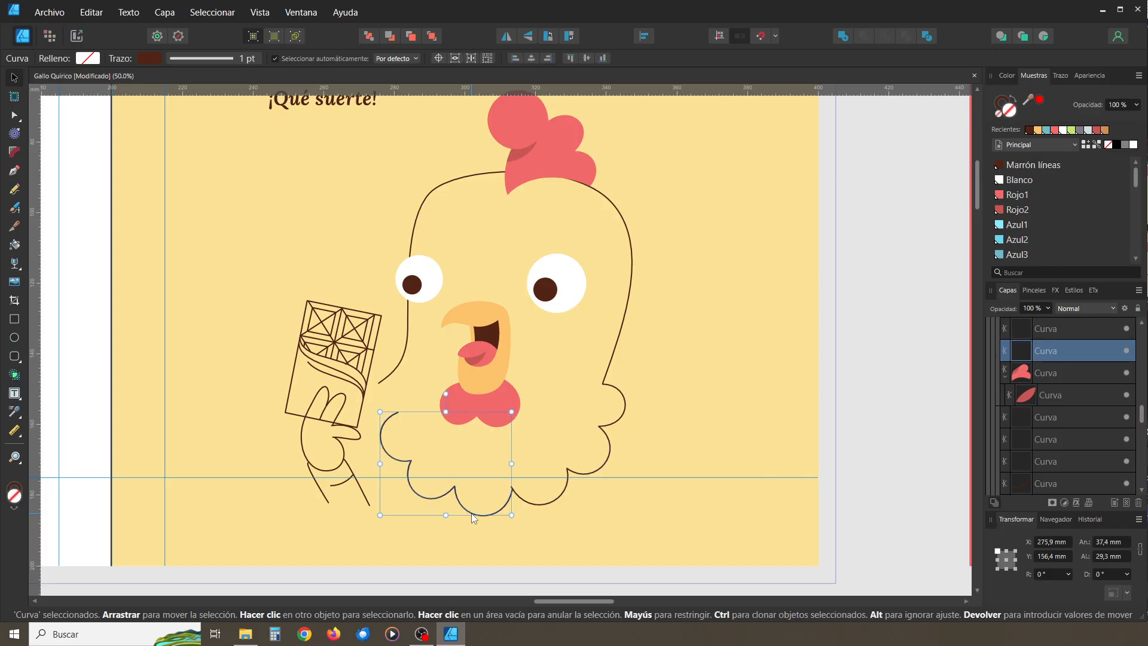
{"action": "left_click", "coordinate": [551, 501]}
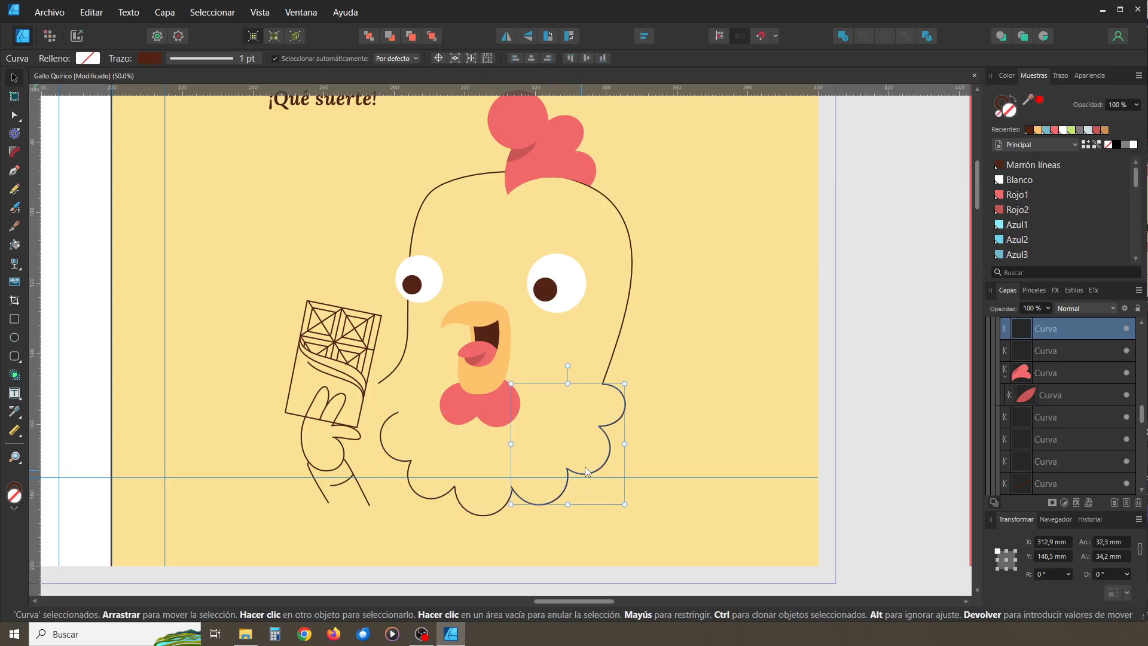
Extend the head outline from its open lower-right end with the Pen tool through the three scallop junctions on the chest's right side
{"action": "left_click", "coordinate": [608, 370]}
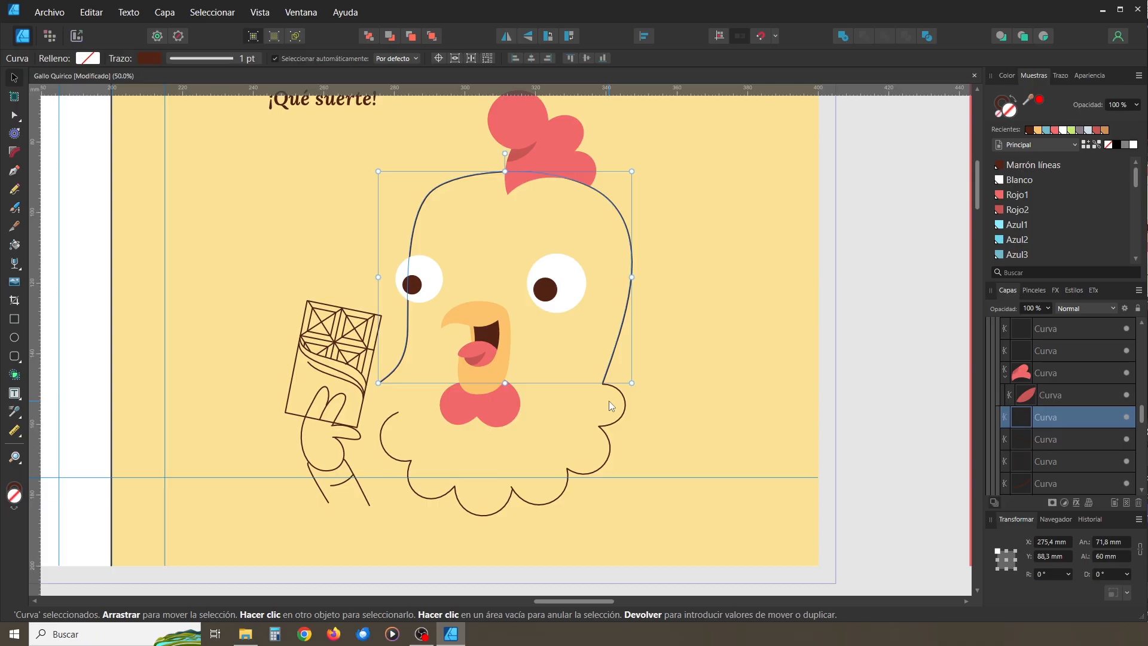
{"action": "scroll", "coordinate": [608, 401], "scroll_direction": "up", "scroll_amount": 1, "text": "ctrl"}
{"action": "key", "text": "space"}
{"action": "left_click_drag", "start_coordinate": [608, 400], "coordinate": [592, 431]}
{"action": "key", "text": "space"}
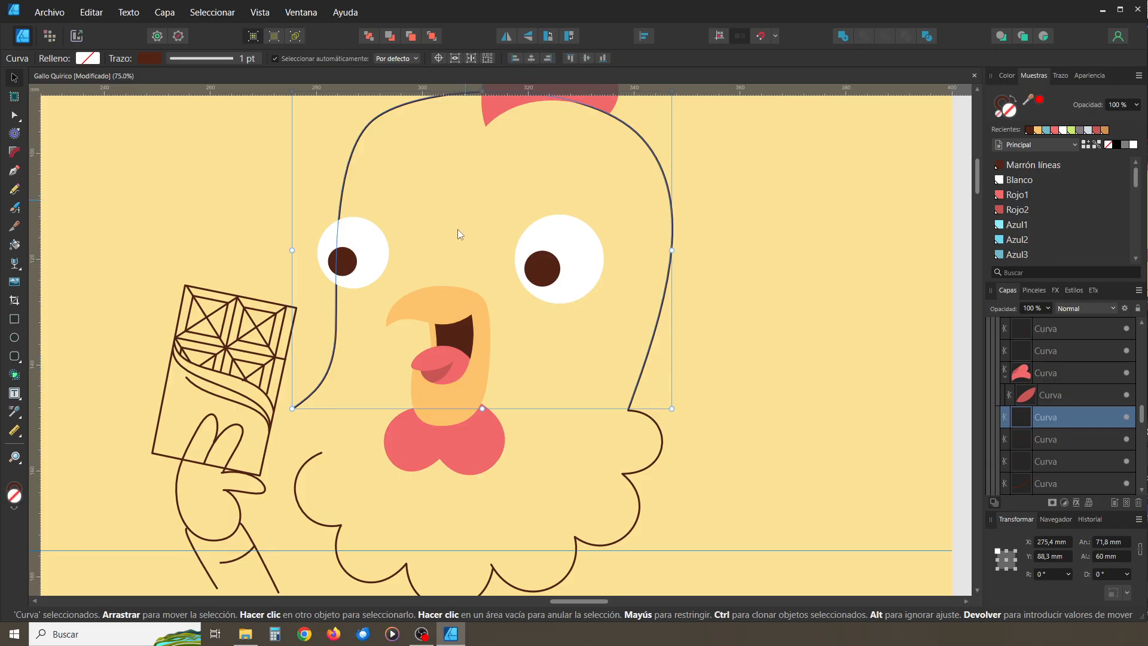
{"action": "key", "text": "space"}
{"action": "left_click_drag", "start_coordinate": [608, 464], "coordinate": [583, 418]}
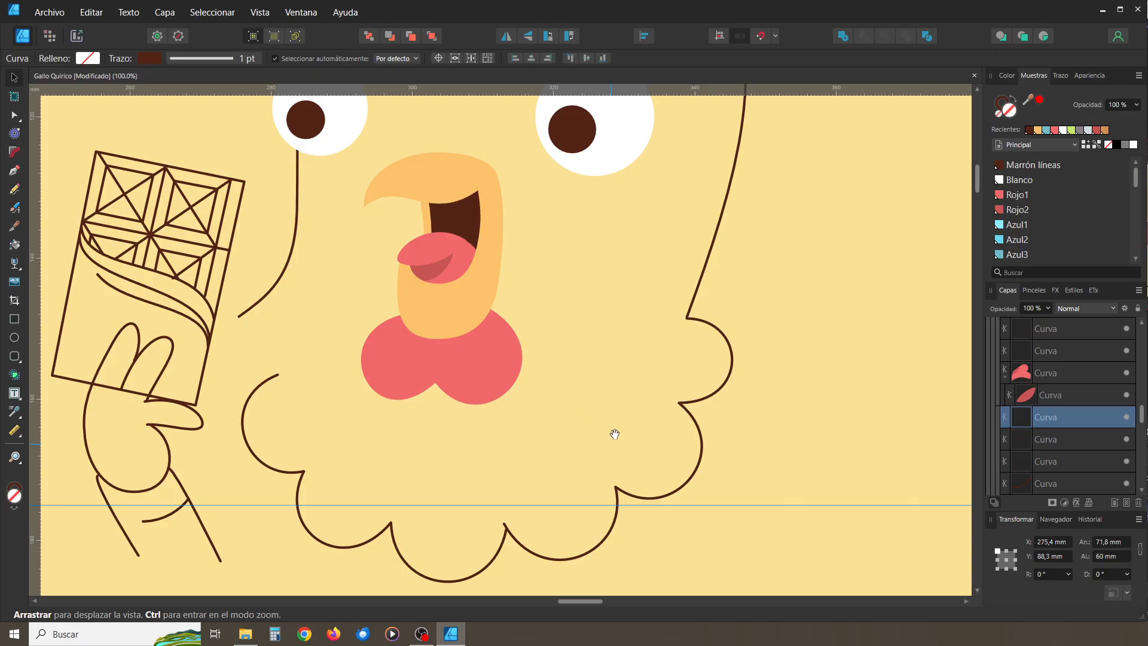
{"action": "left_click_drag", "start_coordinate": [615, 430], "coordinate": [624, 416]}
{"action": "left_click", "coordinate": [693, 304]}
{"action": "left_click", "coordinate": [19, 120]}
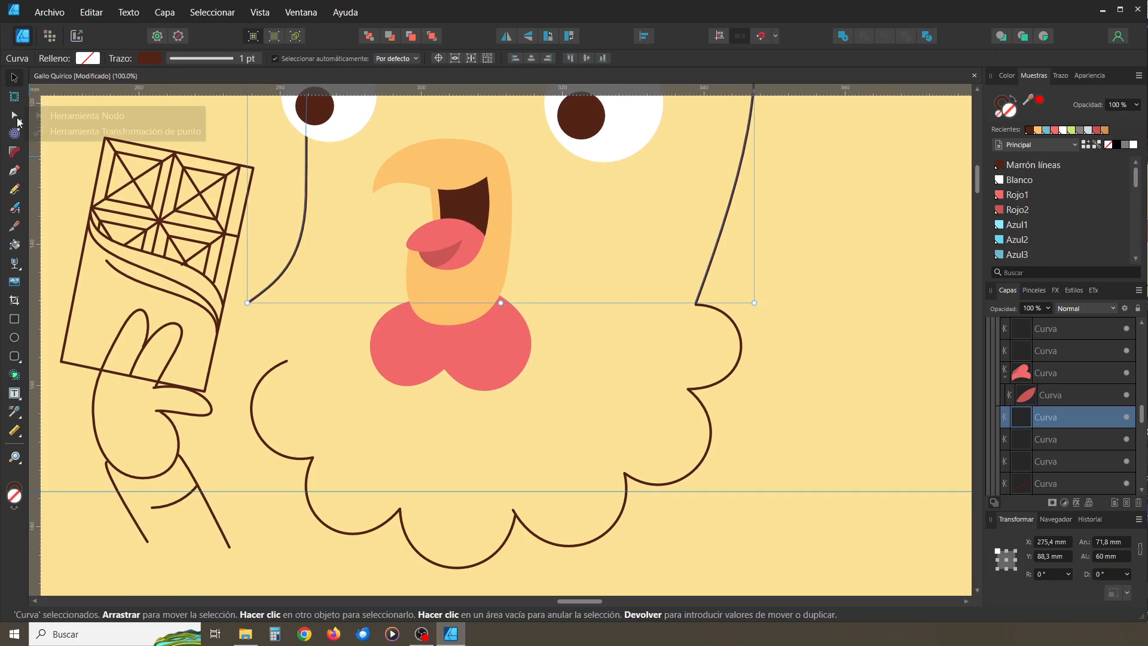
{"action": "left_click", "coordinate": [687, 301]}
{"action": "left_click", "coordinate": [703, 289]}
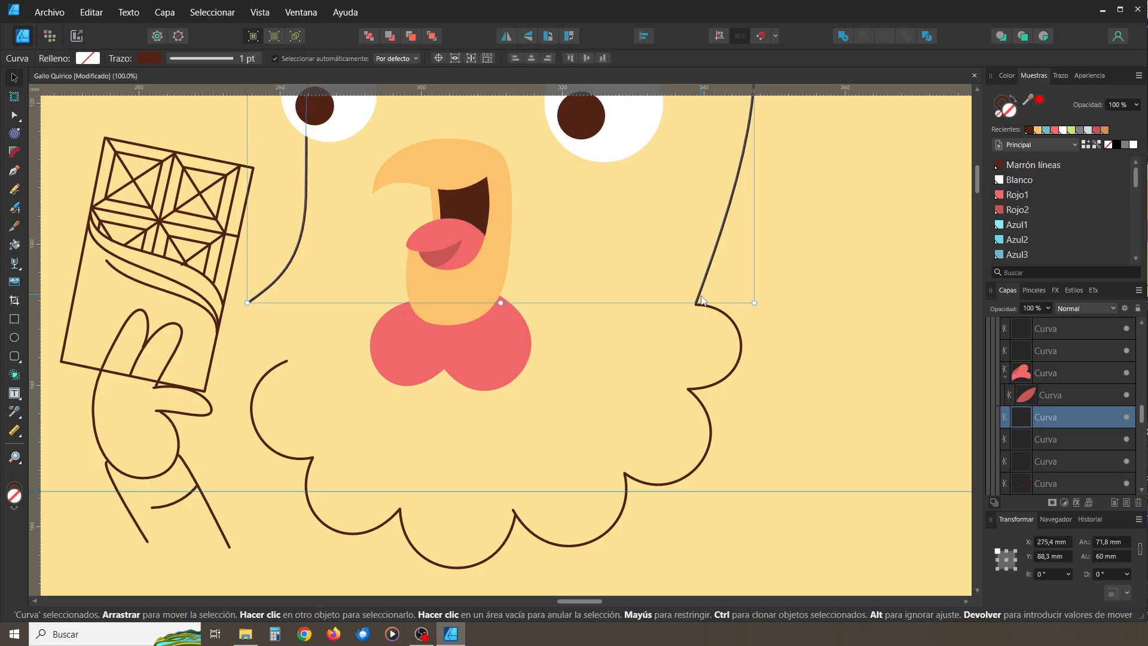
{"action": "left_click", "coordinate": [18, 115]}
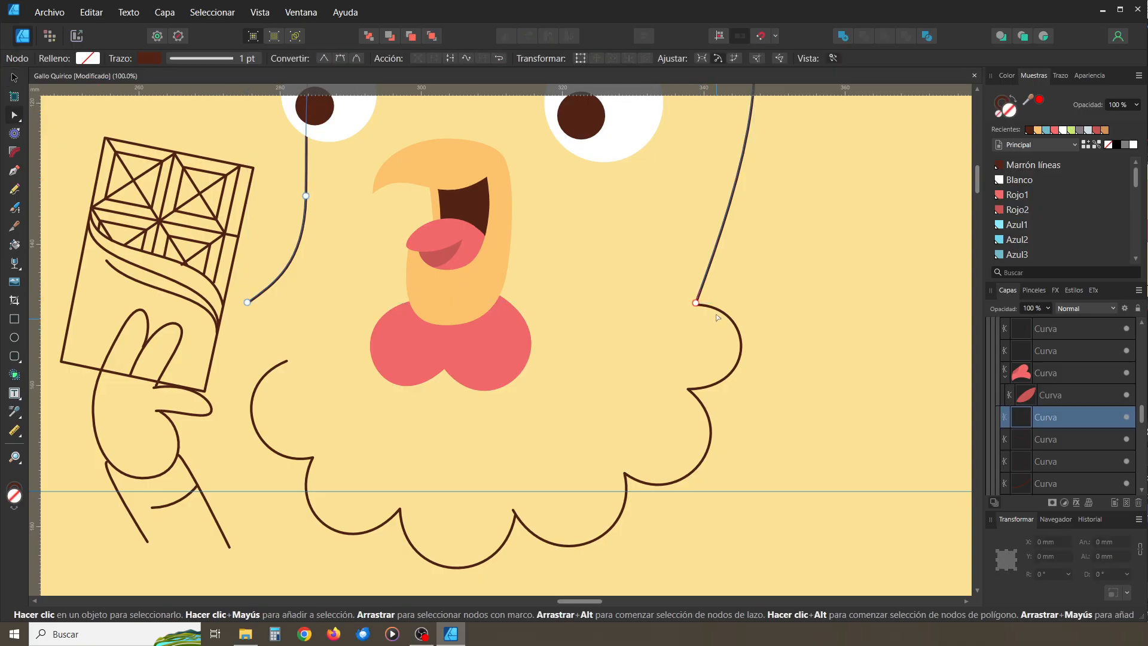
{"action": "left_click", "coordinate": [696, 303]}
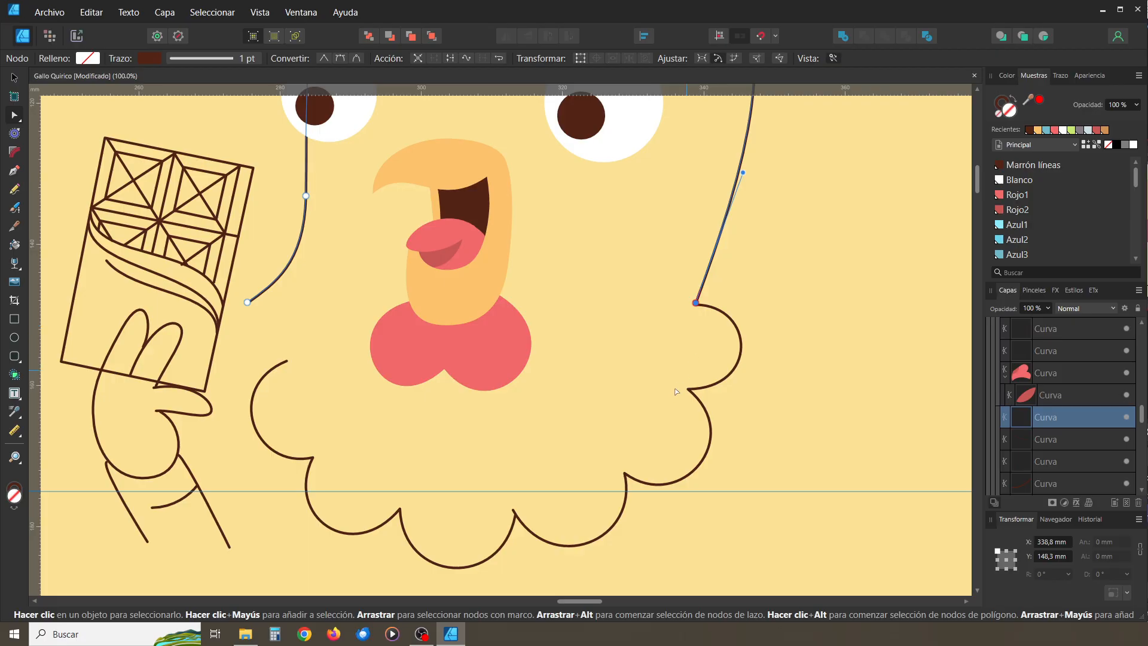
{"action": "left_click", "coordinate": [13, 173]}
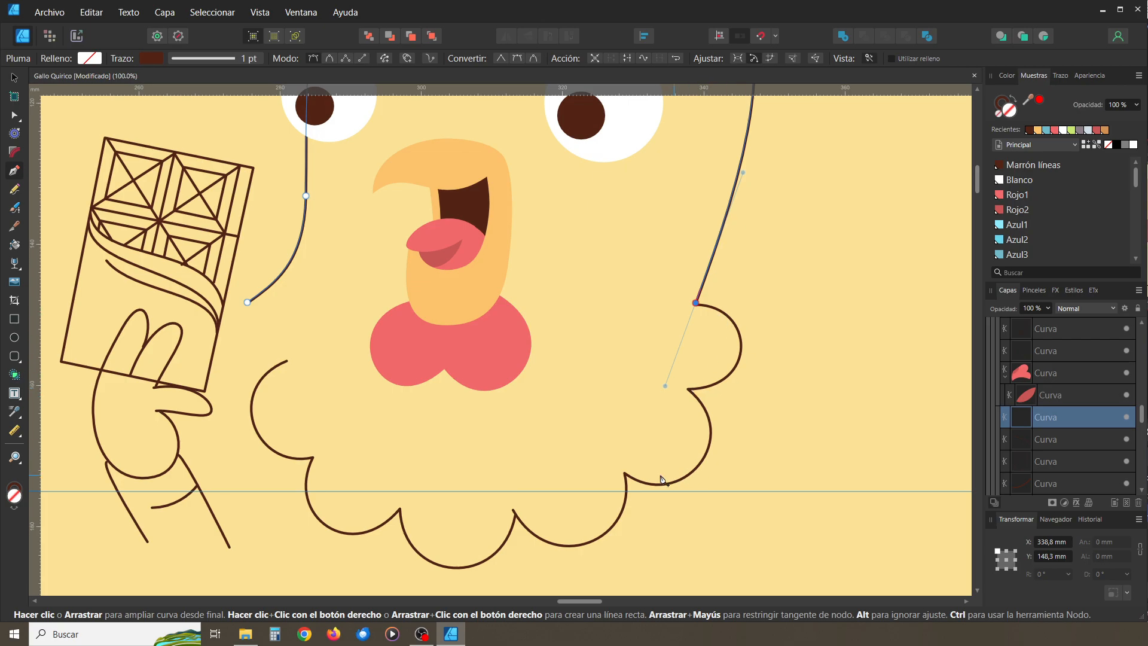
{"action": "left_click", "coordinate": [689, 390]}
{"action": "left_click", "coordinate": [625, 472]}
{"action": "left_click", "coordinate": [516, 514]}
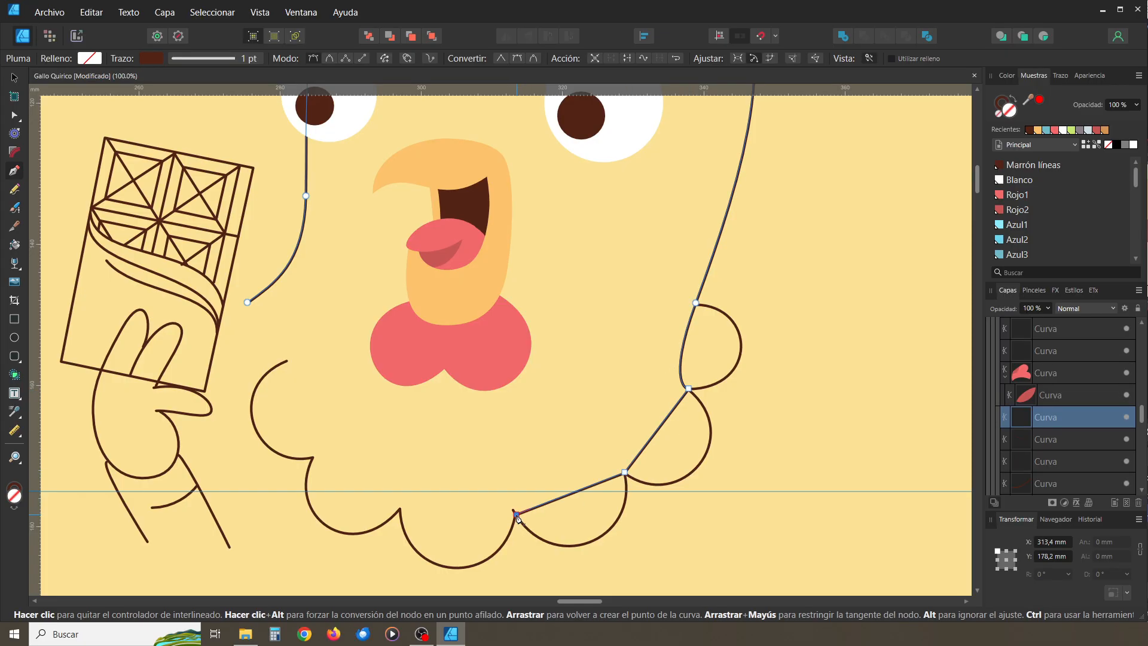
Continue the outline through the left scallop junctions and the left scallop's upper end, closing it with a curve at the head's lower-left end
{"action": "left_click", "coordinate": [401, 509]}
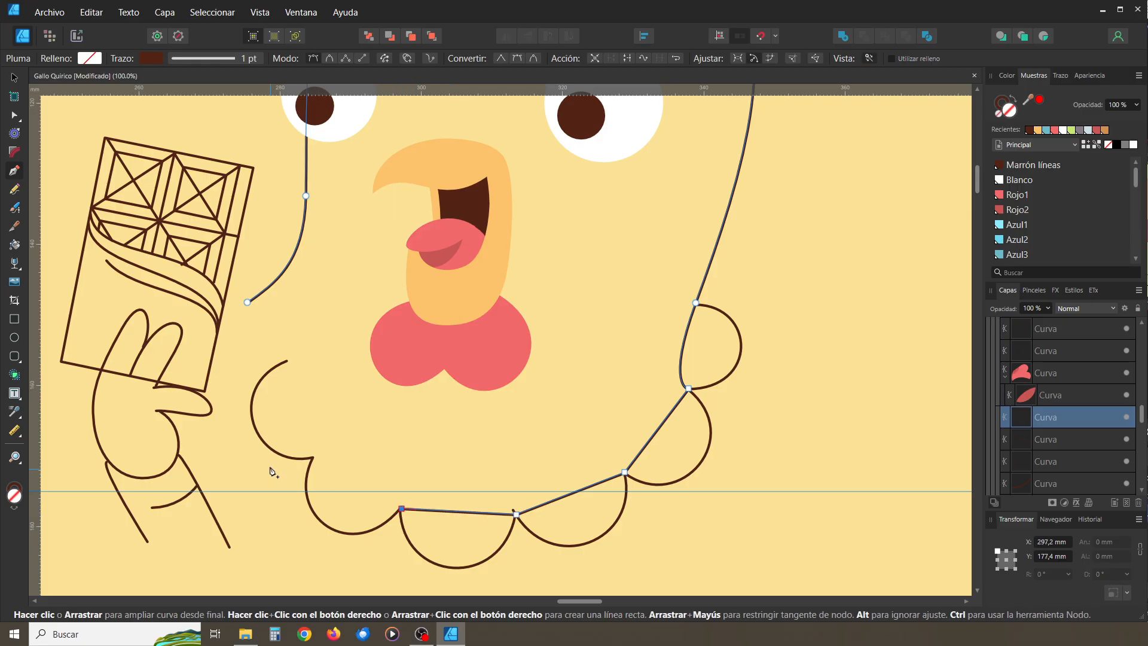
{"action": "left_click", "coordinate": [313, 458]}
{"action": "left_click", "coordinate": [288, 361]}
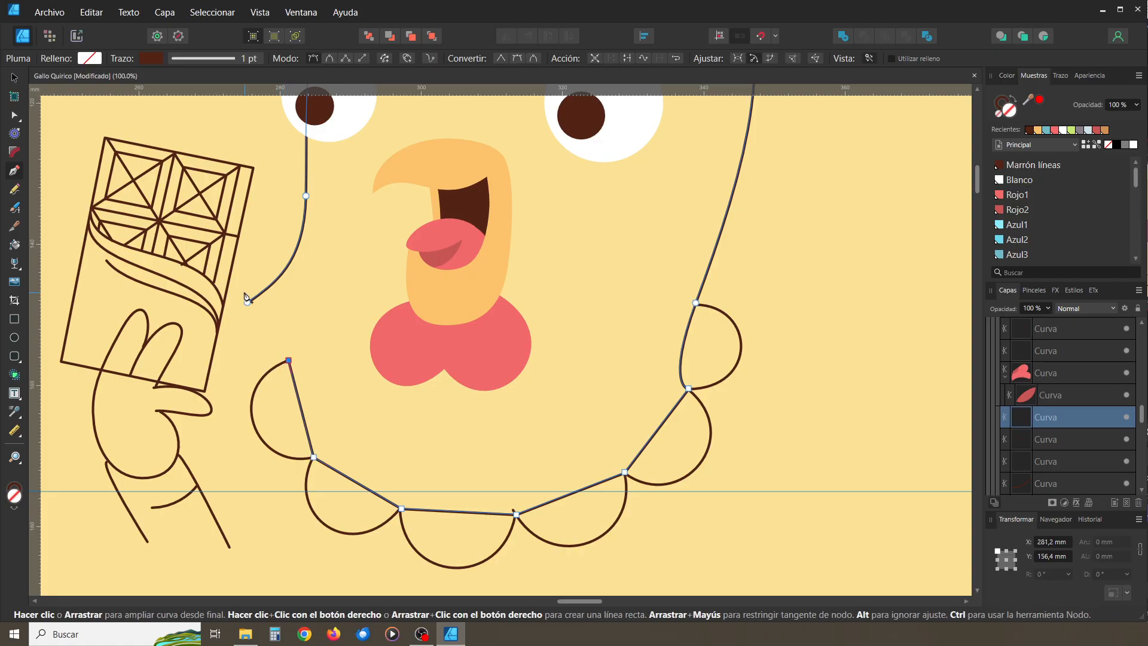
{"action": "left_click_drag", "start_coordinate": [248, 303], "coordinate": [274, 281]}
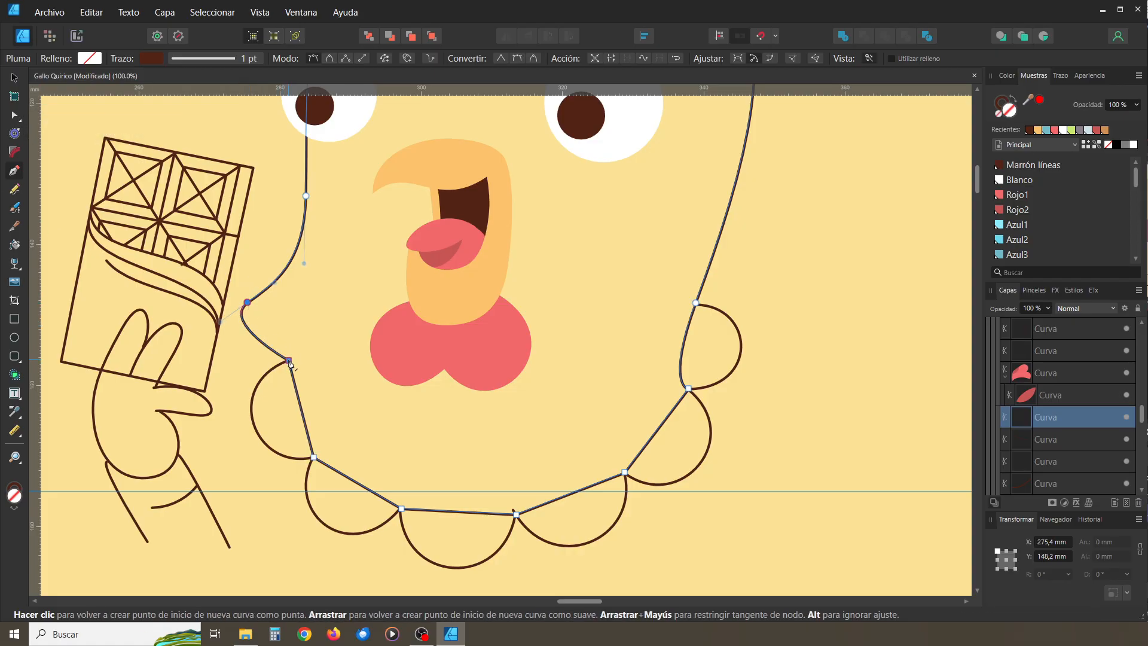
{"action": "mouse_move", "coordinate": [25, 126]}
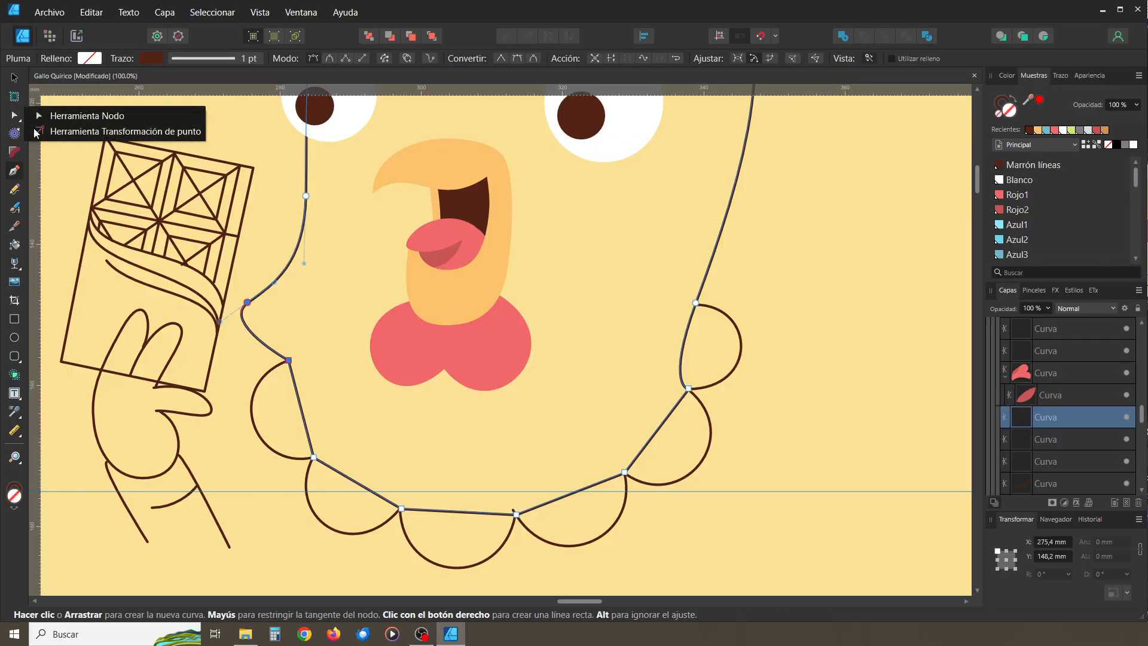
{"action": "left_click_drag", "start_coordinate": [263, 359], "coordinate": [285, 360]}
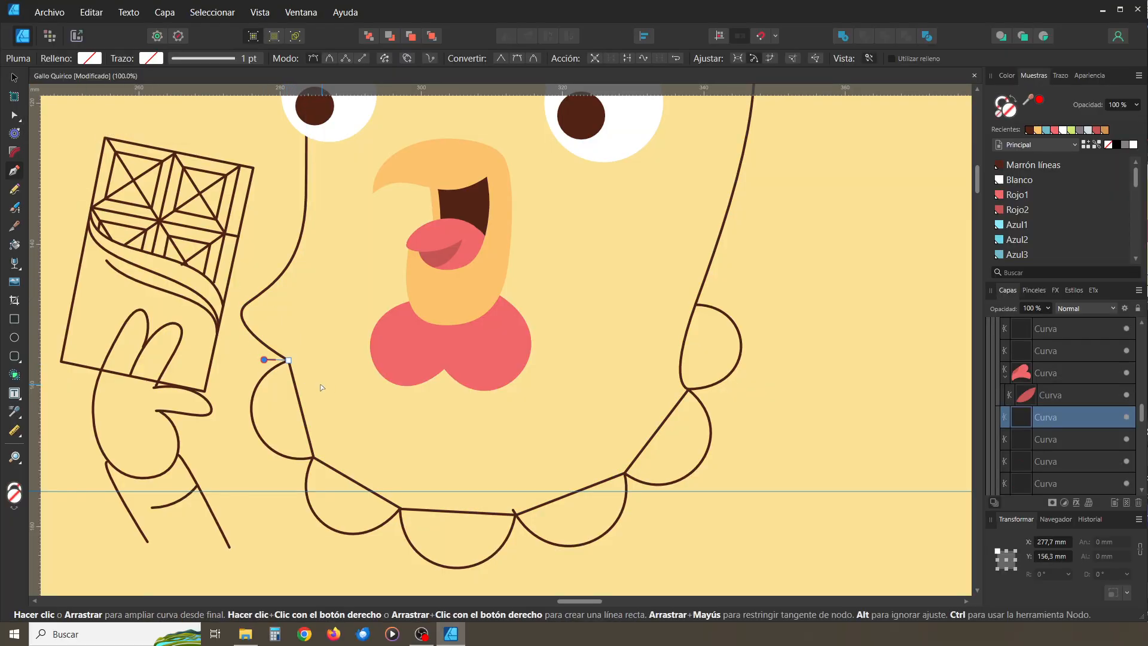
{"action": "key", "text": "ctrl+z"}
Move the closed outline's node at the left scallop's upper end slightly outward onto the scallop's arc
{"action": "key", "text": "a"}
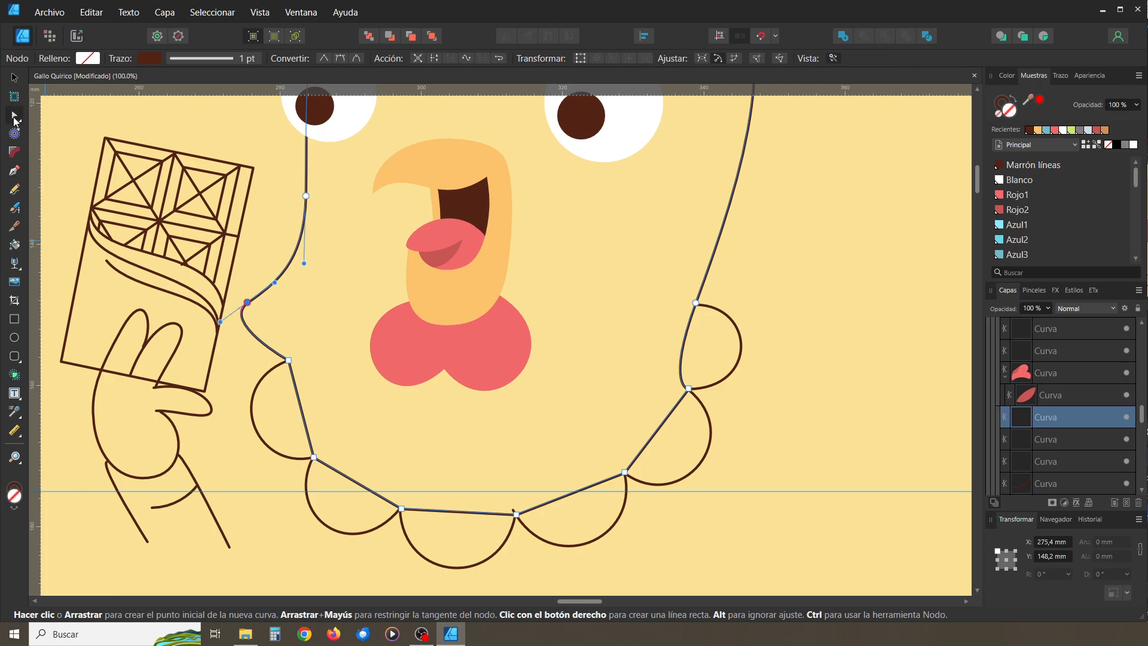
{"action": "left_click", "coordinate": [293, 361]}
{"action": "left_click", "coordinate": [290, 362]}
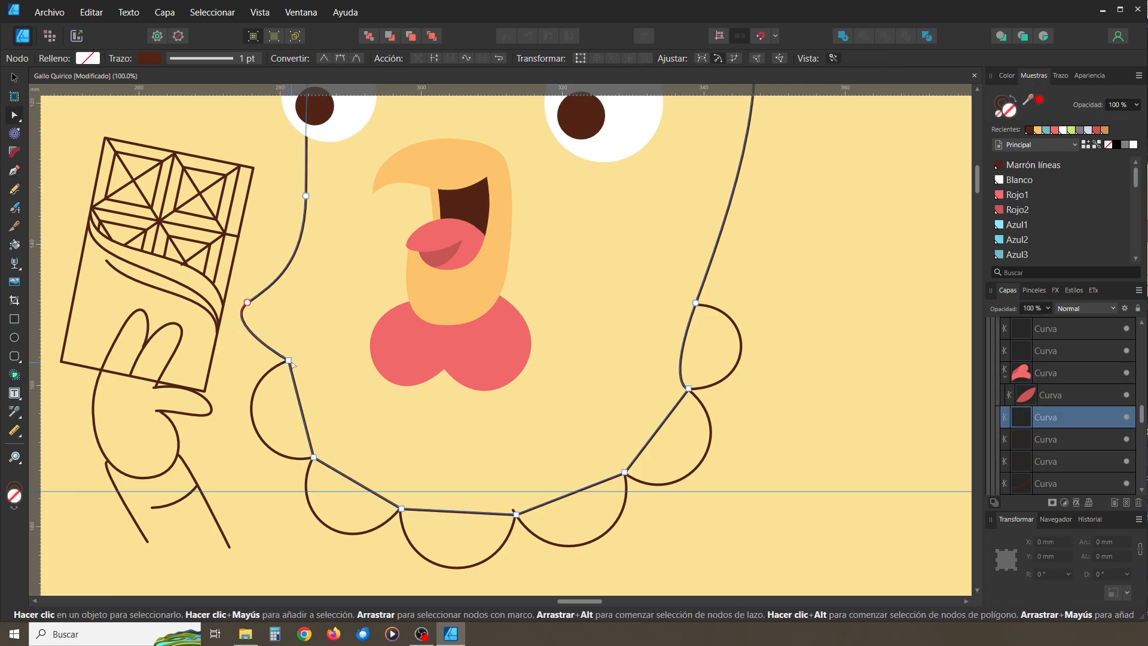
{"action": "left_click_drag", "start_coordinate": [289, 361], "coordinate": [276, 367]}
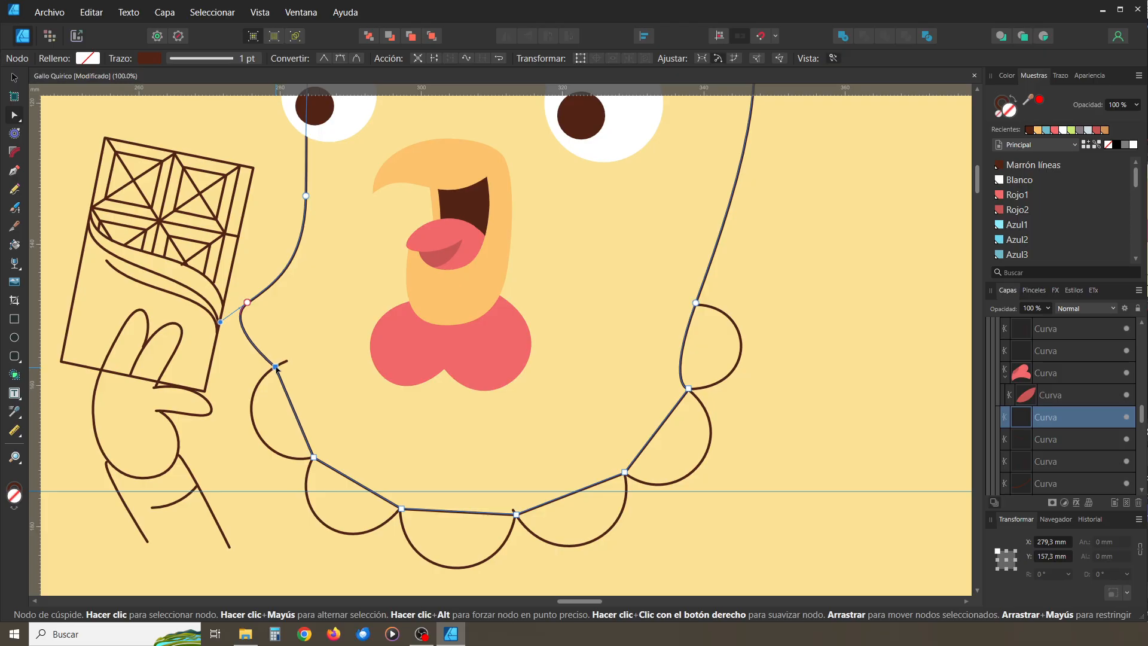
Bend the outline's five straight chest segments outward into curves that roughly follow the scallop arcs
{"action": "left_click_drag", "start_coordinate": [418, 422], "coordinate": [422, 384]}
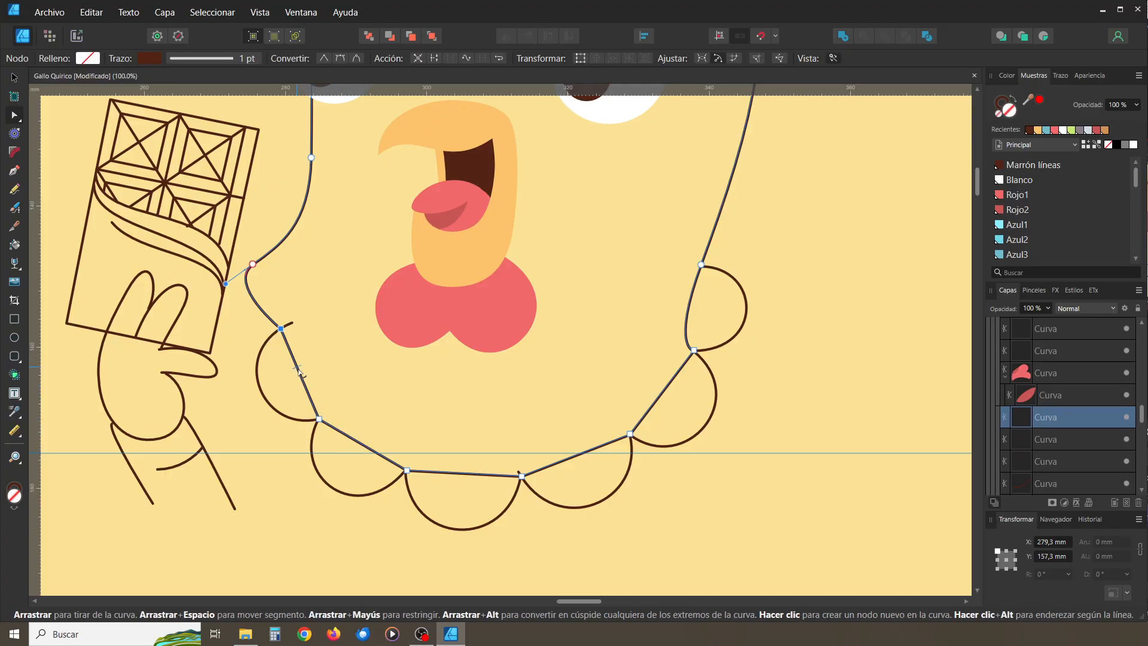
{"action": "left_click_drag", "start_coordinate": [301, 376], "coordinate": [263, 392]}
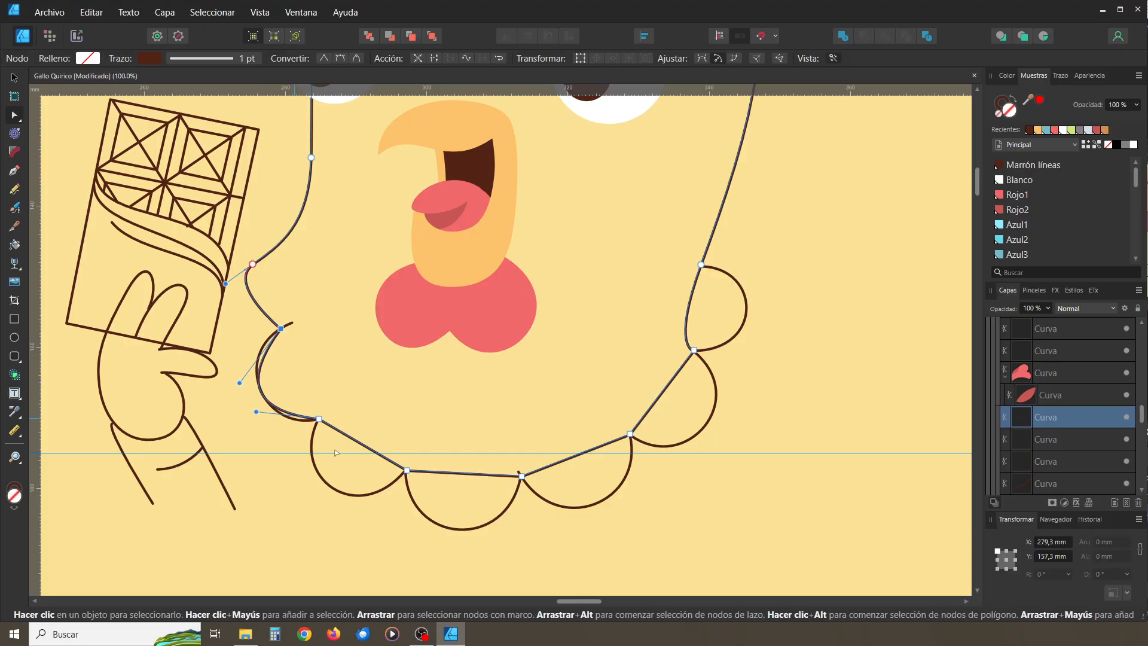
{"action": "left_click_drag", "start_coordinate": [352, 446], "coordinate": [358, 492]}
{"action": "left_click_drag", "start_coordinate": [465, 482], "coordinate": [463, 528]}
{"action": "left_click_drag", "start_coordinate": [580, 463], "coordinate": [596, 507]}
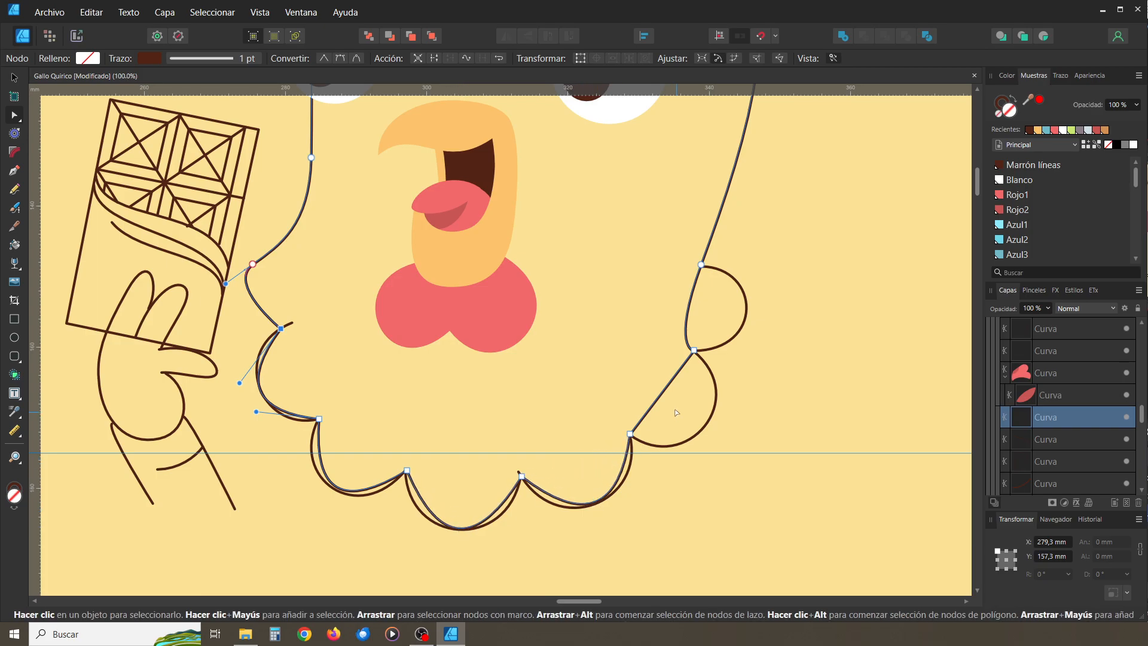
{"action": "left_click_drag", "start_coordinate": [661, 391], "coordinate": [706, 427]}
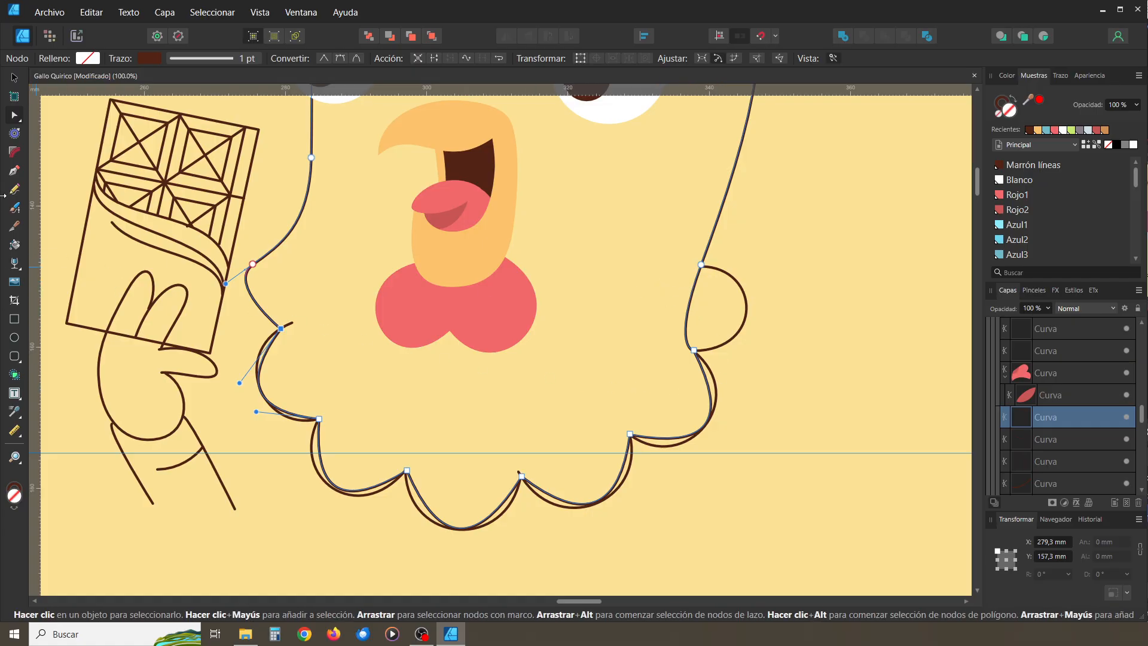
Reshape the outline at the chest's upper-right scallop, converting its lower node and adjusting the curve handles independently to match the arc
{"action": "left_click", "coordinate": [694, 351]}
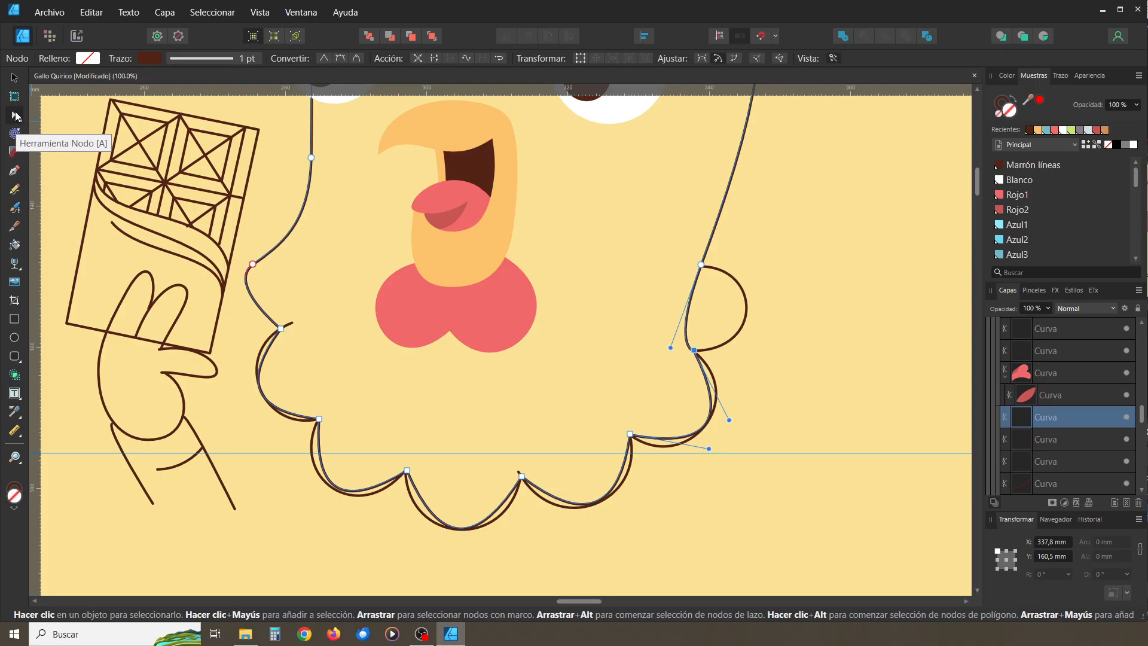
{"action": "left_click_drag", "start_coordinate": [687, 325], "coordinate": [679, 323]}
{"action": "key", "text": "ctrl+z"}
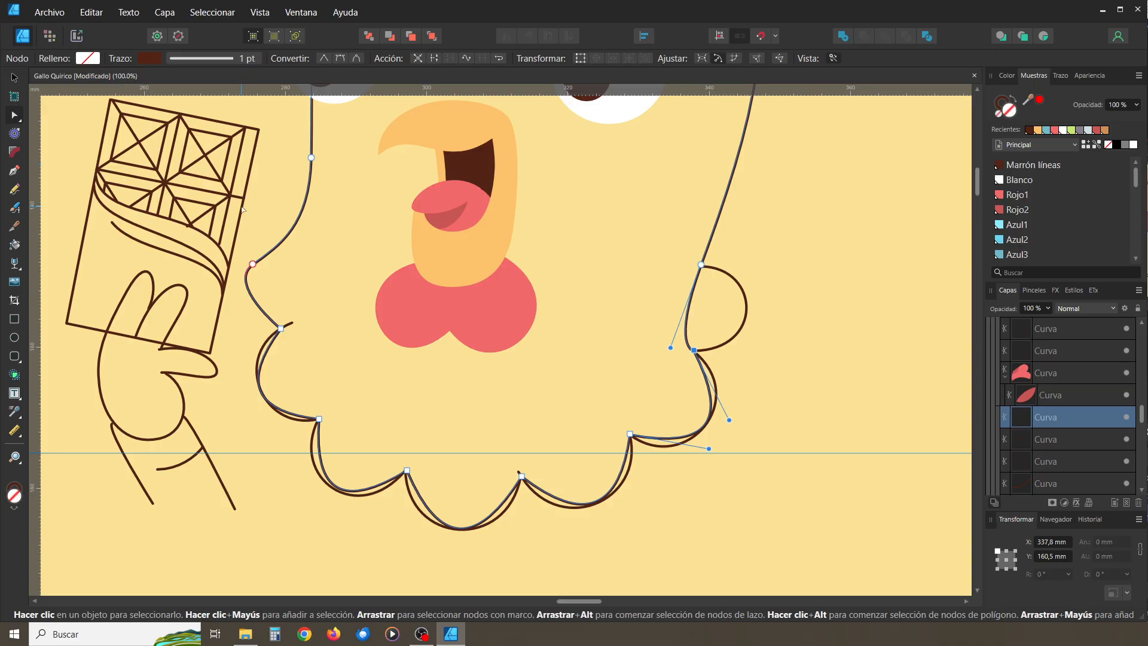
{"action": "key", "text": "ctrl+2"}
{"action": "left_click_drag", "start_coordinate": [376, 387], "coordinate": [33, 497]}
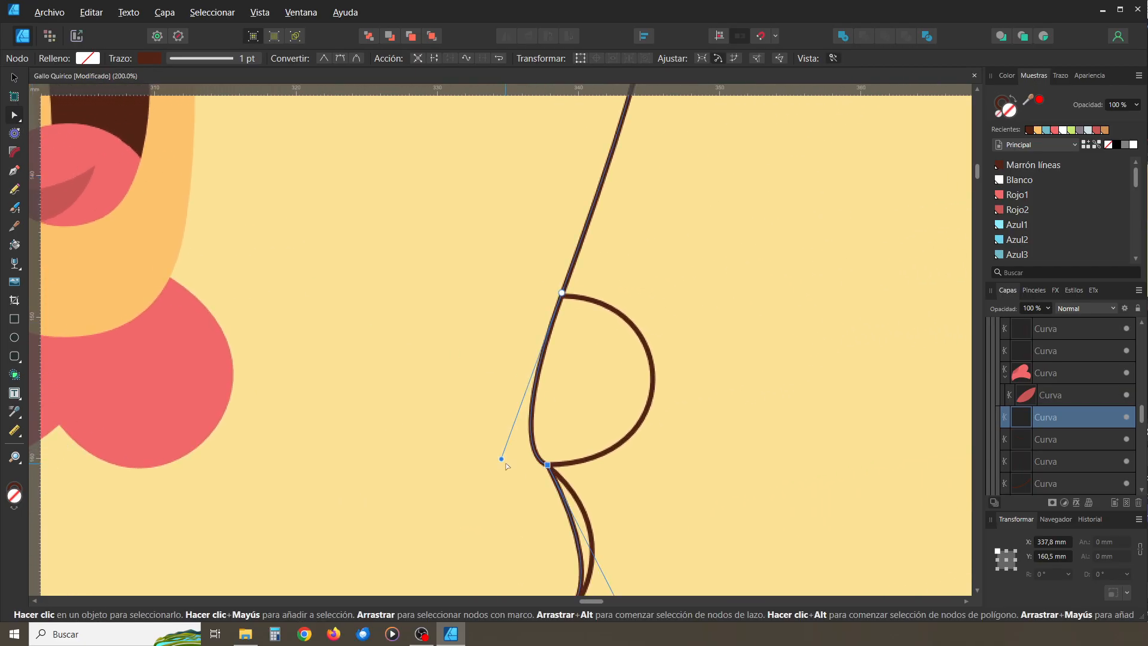
{"action": "left_click_drag", "start_coordinate": [502, 460], "coordinate": [706, 328]}
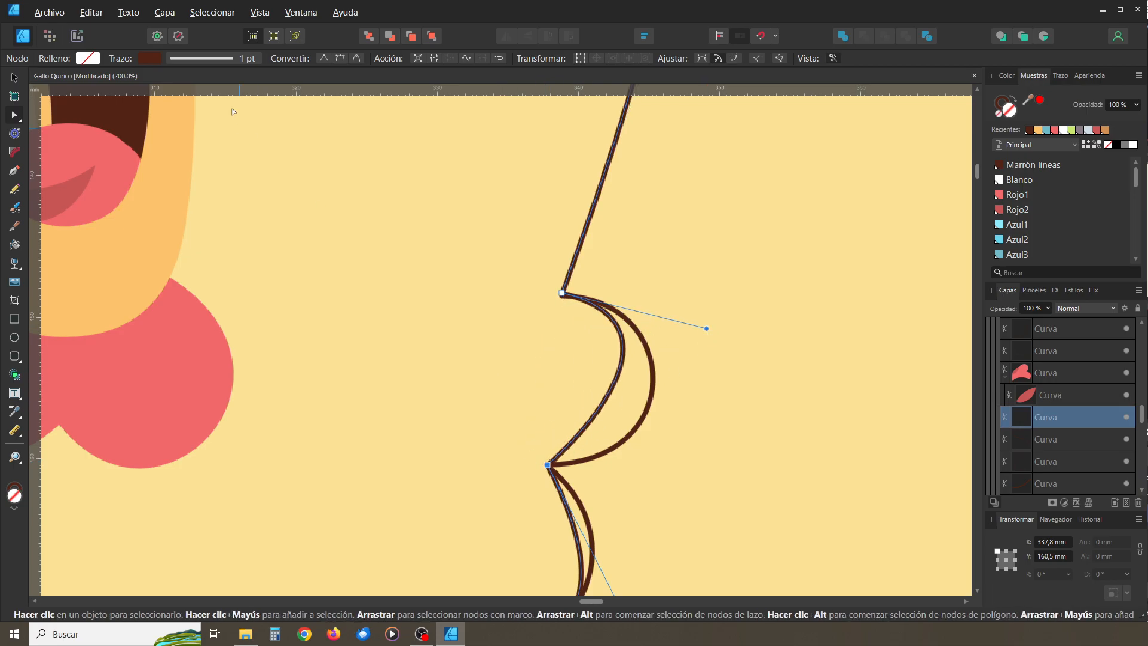
{"action": "left_click", "coordinate": [336, 59]}
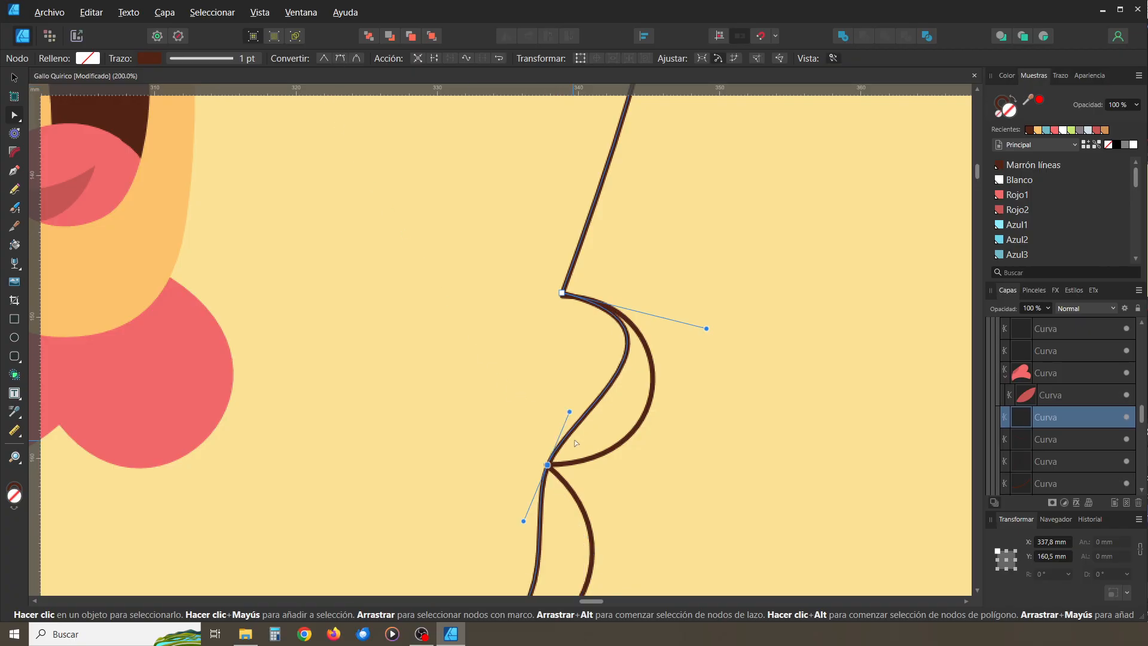
{"action": "key", "text": "alt"}
{"action": "left_click_drag", "start_coordinate": [569, 412], "coordinate": [647, 464]}
{"action": "left_click_drag", "start_coordinate": [706, 329], "coordinate": [712, 320]}
{"action": "left_click_drag", "start_coordinate": [647, 464], "coordinate": [657, 472]}
Adjust the curve handles of the second scallop down on the chest's right side so the outline follows its arc
{"action": "scroll", "coordinate": [659, 474], "scroll_direction": "down", "scroll_amount": 5}
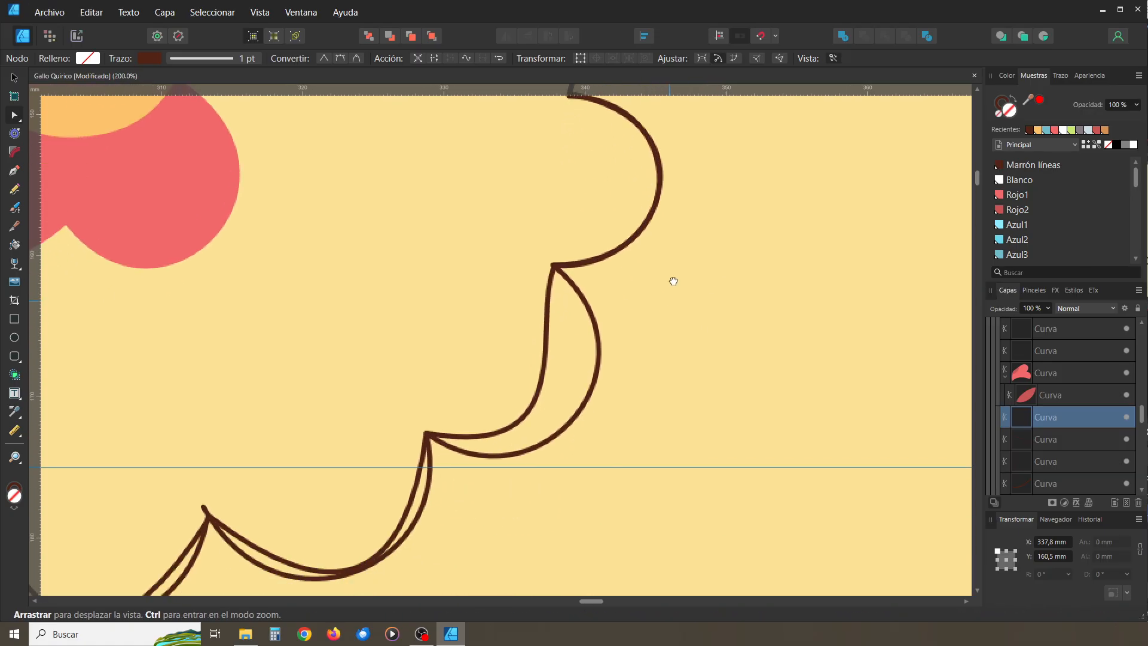
{"action": "left_click_drag", "start_coordinate": [534, 278], "coordinate": [636, 297]}
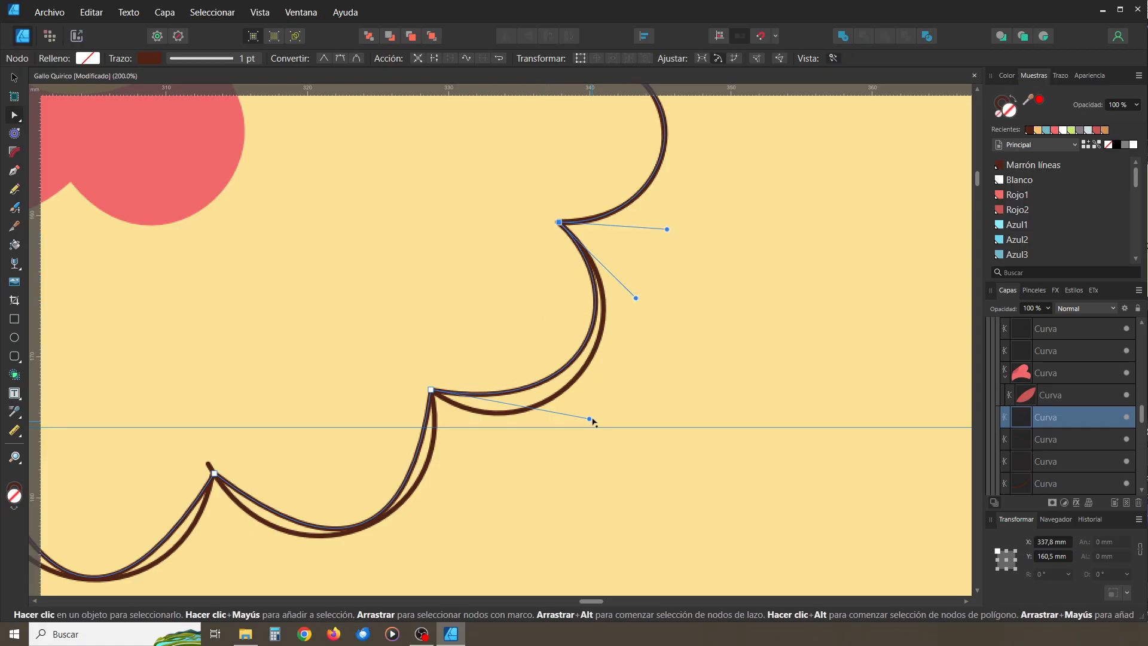
{"action": "left_click_drag", "start_coordinate": [591, 419], "coordinate": [572, 470]}
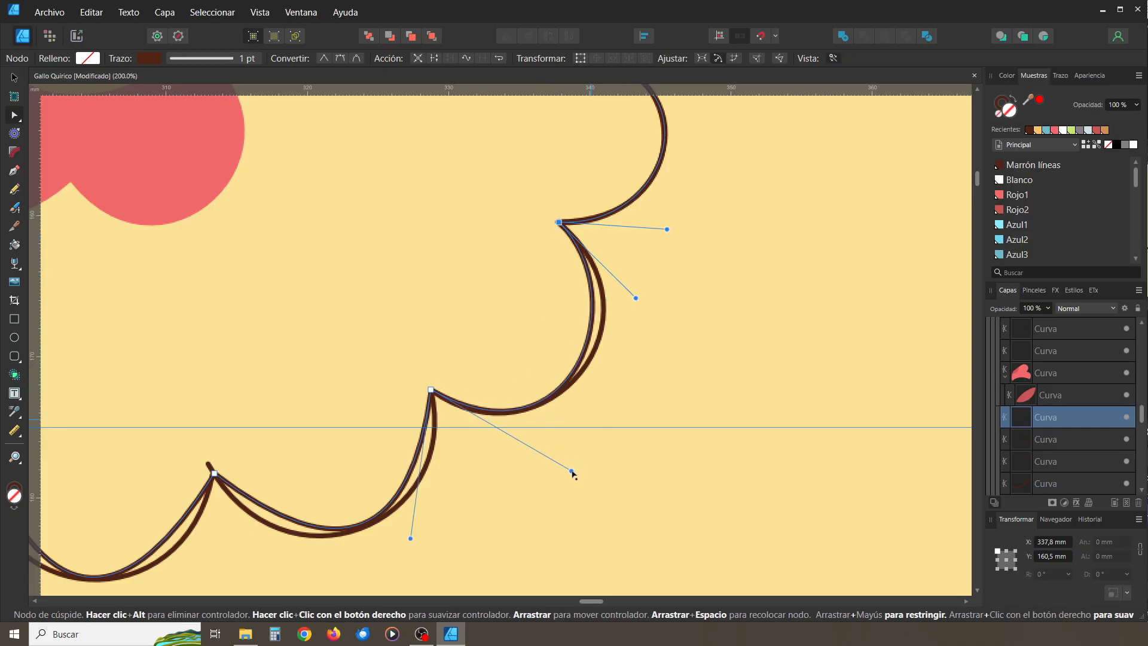
{"action": "left_click_drag", "start_coordinate": [635, 298], "coordinate": [661, 302]}
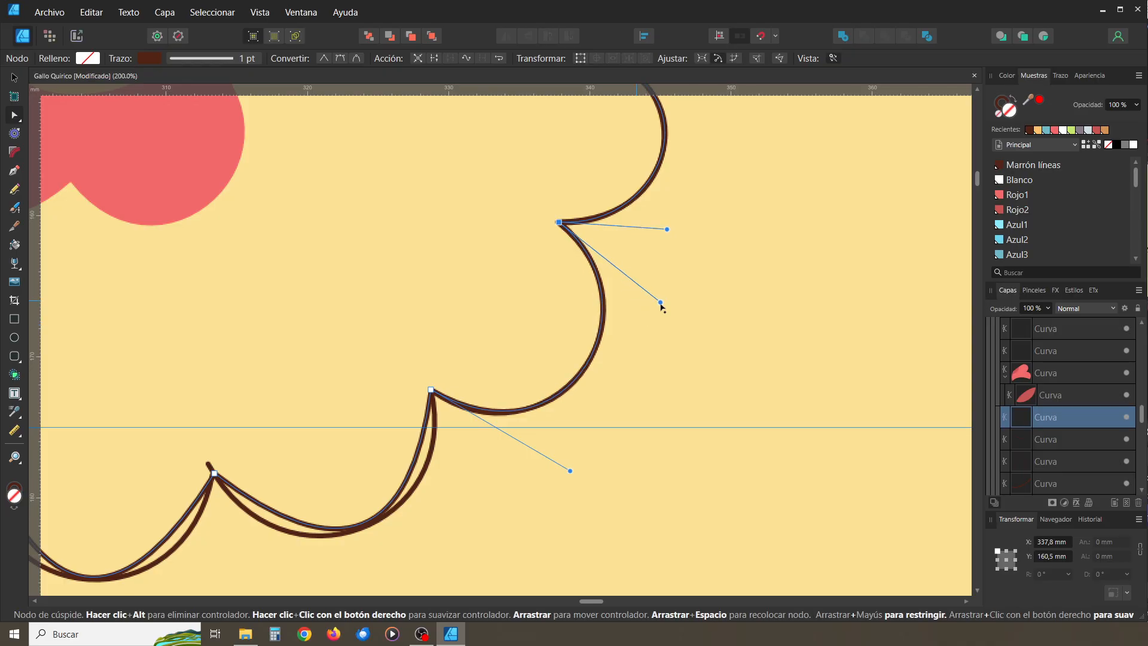
Fit the outline to the lower-right scallop, just right of the bottom one, by adjusting the handles at both ends
{"action": "left_click_drag", "start_coordinate": [467, 431], "coordinate": [579, 321]}
{"action": "left_click_drag", "start_coordinate": [542, 281], "coordinate": [560, 416]}
{"action": "left_click_drag", "start_coordinate": [452, 459], "coordinate": [411, 484]}
{"action": "left_click_drag", "start_coordinate": [559, 415], "coordinate": [571, 404]}
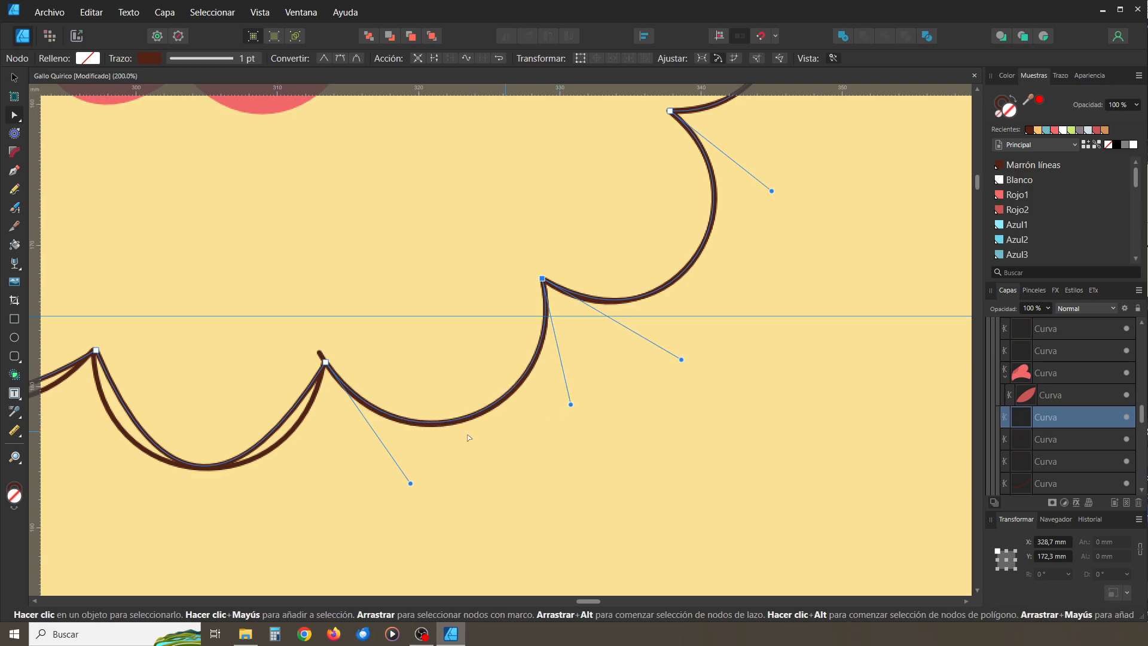
Fit the outline to the chest's bottom scallop by adjusting the curve handles at its two junction nodes
{"action": "left_click_drag", "start_coordinate": [351, 389], "coordinate": [543, 341]}
{"action": "left_click", "coordinate": [529, 332]}
{"action": "left_click_drag", "start_coordinate": [445, 470], "coordinate": [488, 466]}
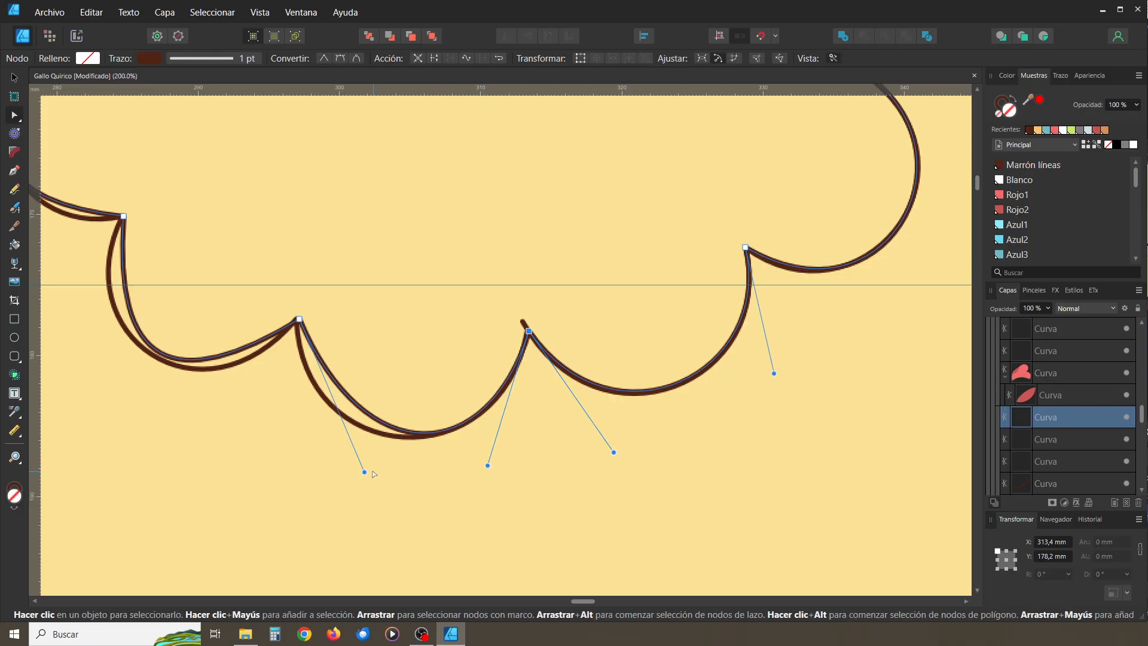
{"action": "left_click_drag", "start_coordinate": [364, 472], "coordinate": [304, 474]}
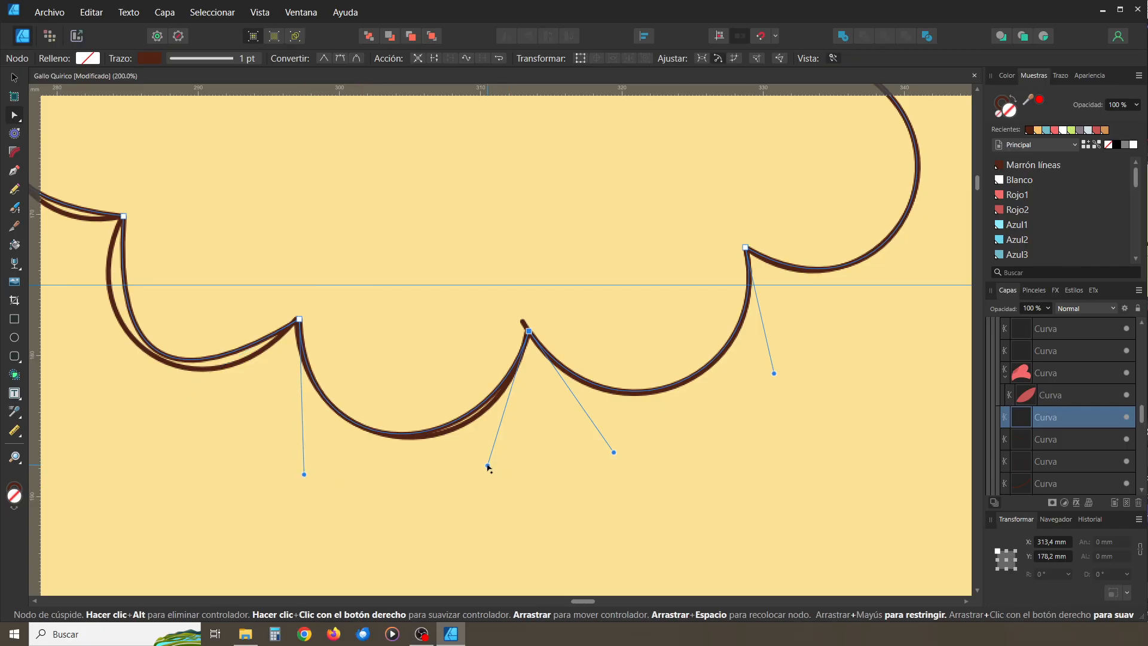
{"action": "left_click_drag", "start_coordinate": [487, 465], "coordinate": [499, 472]}
Fit the outline to the scallop just left of the bottom one by adjusting the curve handles at both junctions
{"action": "left_click_drag", "start_coordinate": [416, 399], "coordinate": [678, 443]}
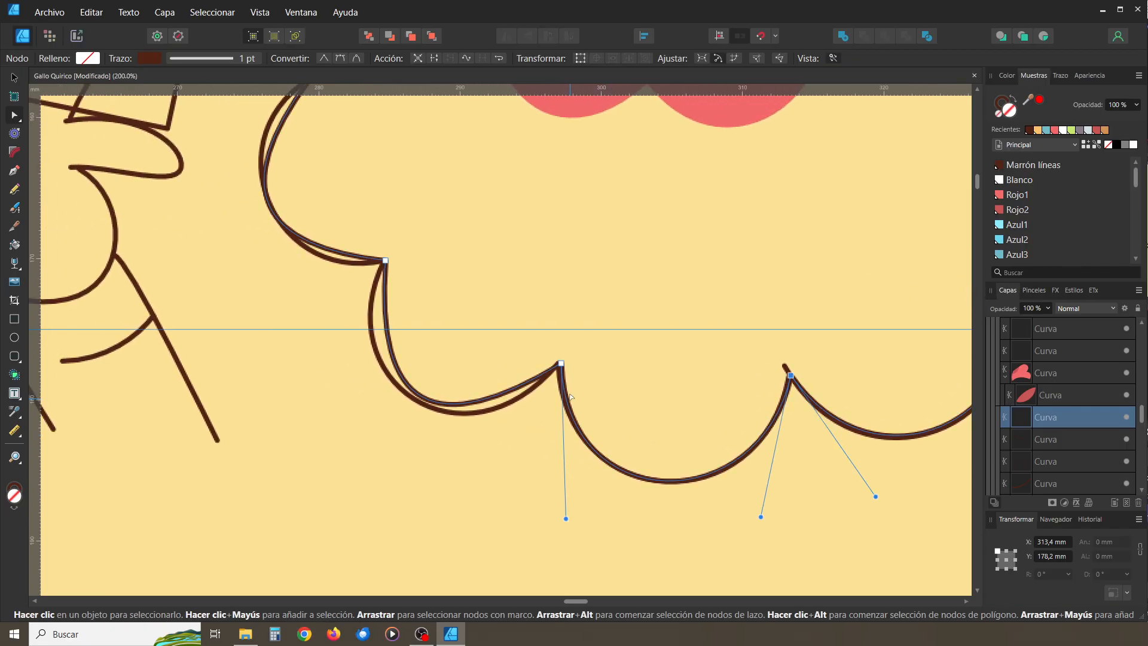
{"action": "left_click", "coordinate": [560, 363]}
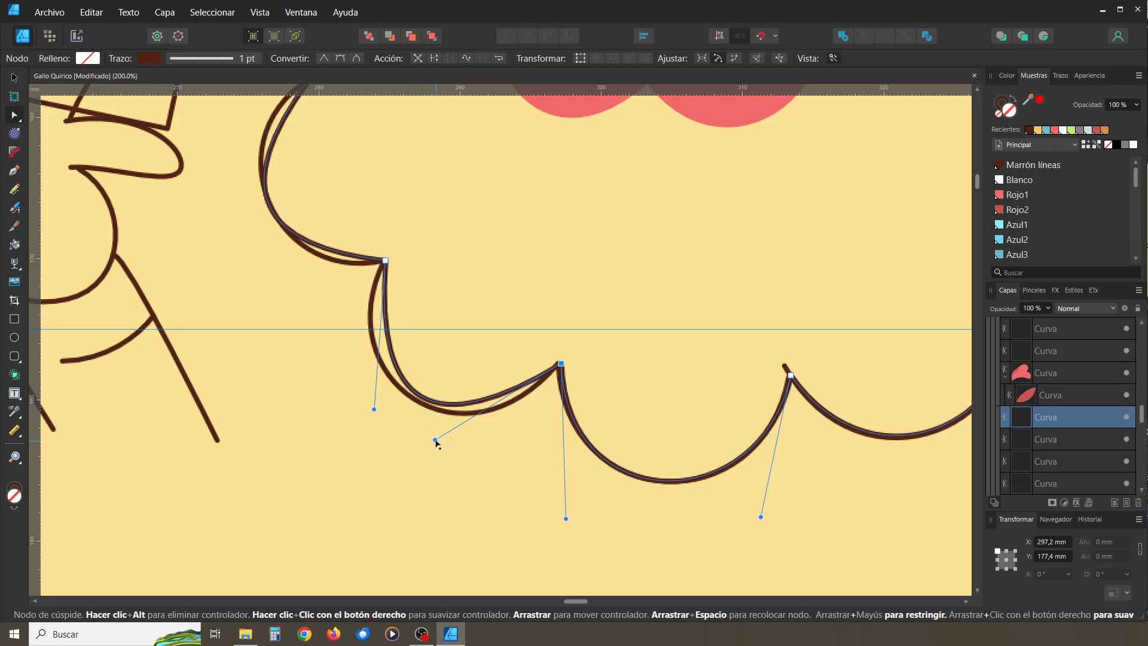
{"action": "left_click_drag", "start_coordinate": [436, 441], "coordinate": [455, 459]}
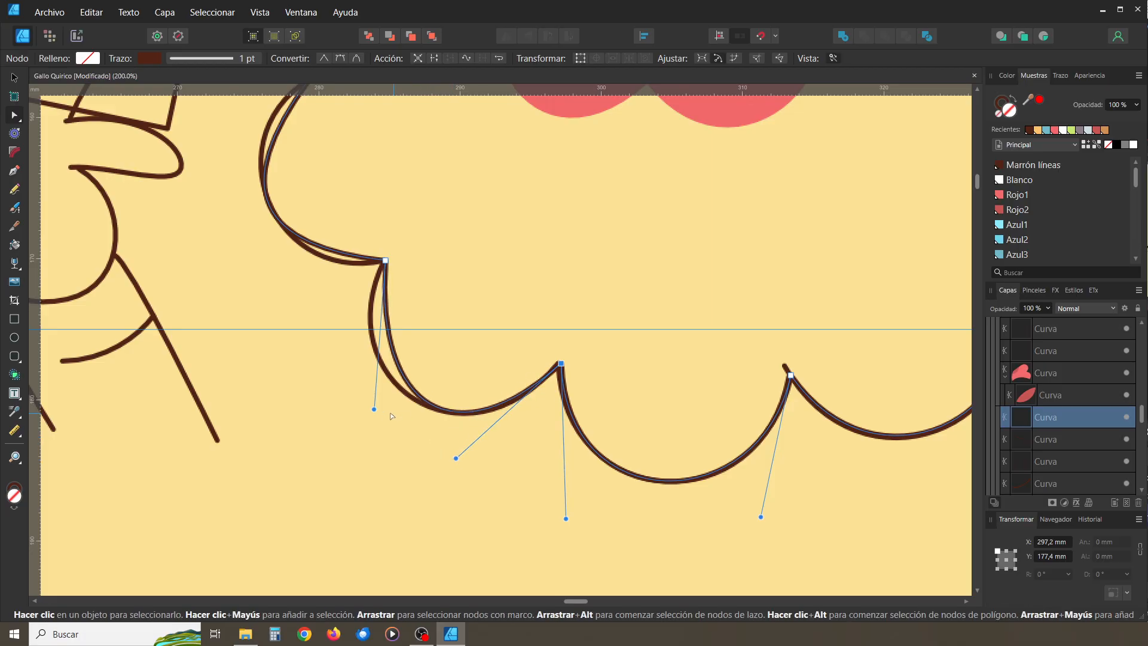
{"action": "left_click_drag", "start_coordinate": [375, 411], "coordinate": [329, 386]}
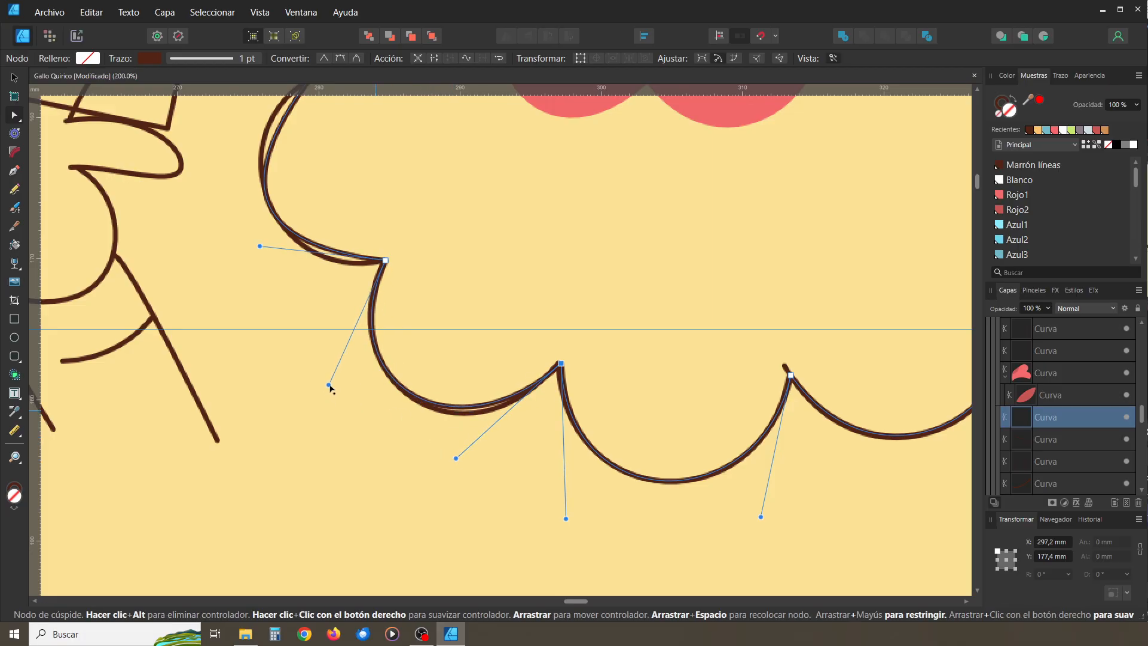
{"action": "left_click_drag", "start_coordinate": [456, 459], "coordinate": [463, 471]}
Adjust the curve handles of the chest's left scallop, below the uppermost left one, so the outline follows its arc
{"action": "key", "text": "space"}
{"action": "left_click_drag", "start_coordinate": [395, 363], "coordinate": [501, 532]}
{"action": "left_click", "coordinate": [491, 429]}
{"action": "left_click_drag", "start_coordinate": [370, 419], "coordinate": [387, 444]}
{"action": "left_click_drag", "start_coordinate": [333, 357], "coordinate": [313, 310]}
{"action": "left_click_drag", "start_coordinate": [385, 440], "coordinate": [384, 454]}
Convert the node at the upper-left scallop junction to smooth and set its handles independently so both adjoining curves follow their arcs
{"action": "left_click_drag", "start_coordinate": [516, 361], "coordinate": [596, 545]}
{"action": "left_click", "coordinate": [496, 431]}
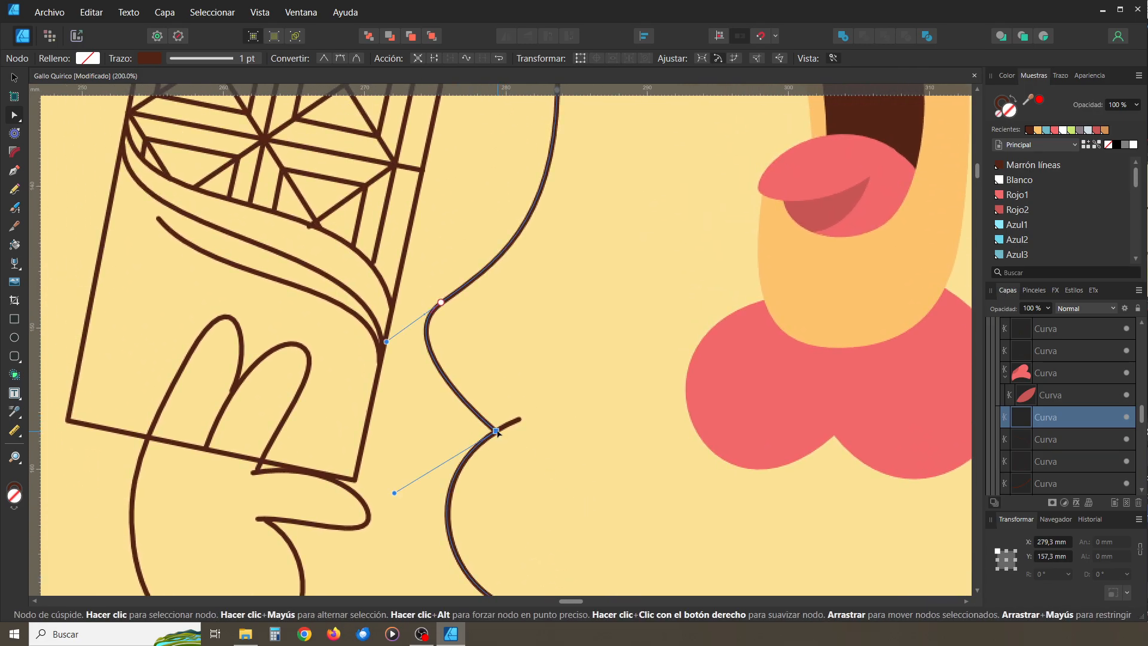
{"action": "left_click", "coordinate": [340, 58]}
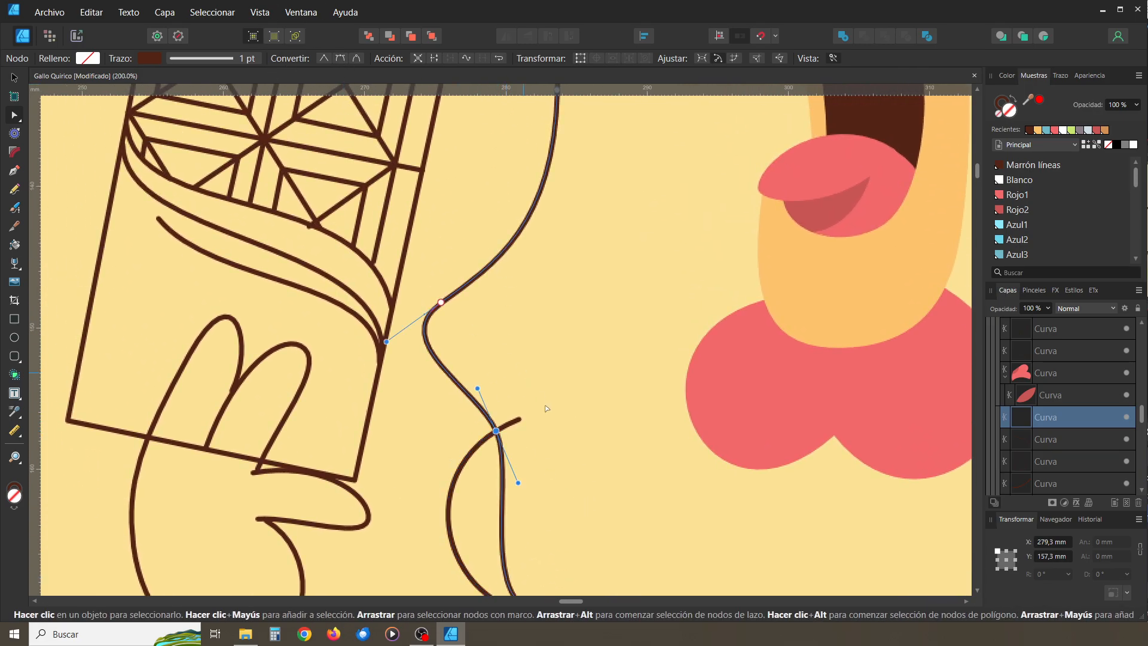
{"action": "left_click_drag", "start_coordinate": [517, 482], "coordinate": [400, 492]}
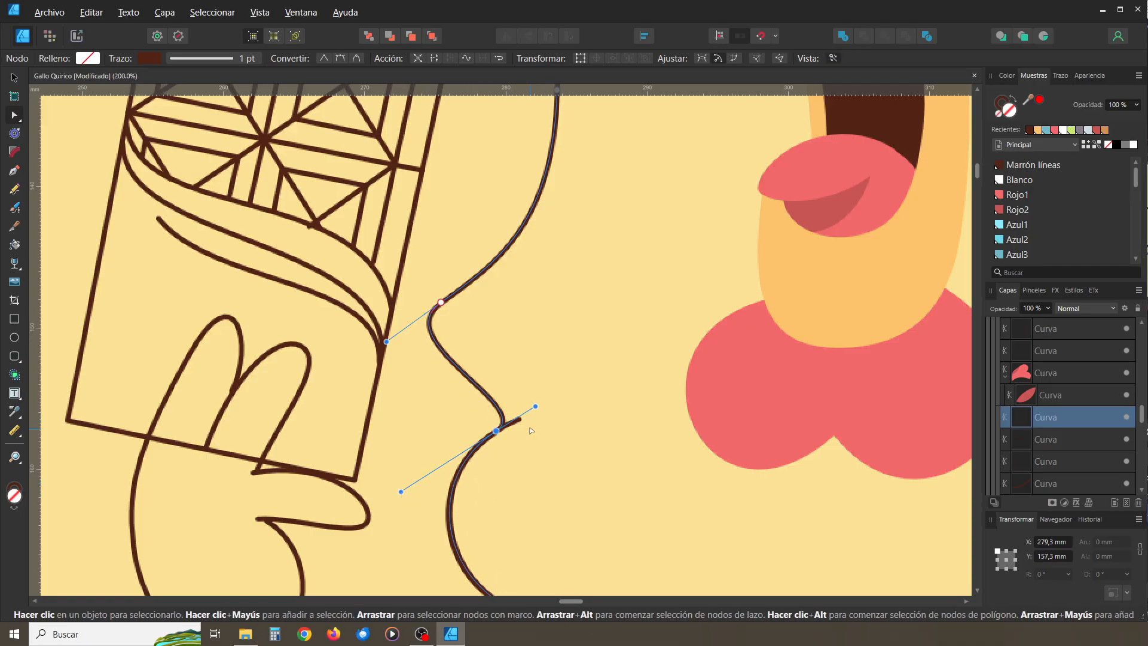
{"action": "left_click_drag", "start_coordinate": [527, 409], "coordinate": [412, 443]}
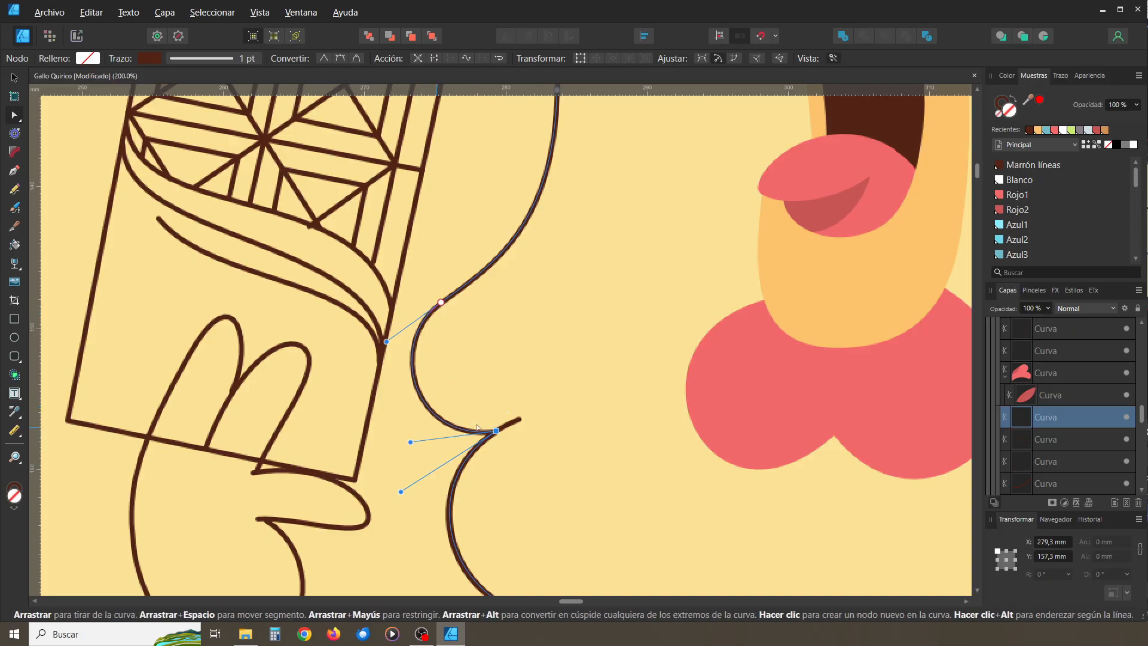
Fill the closed head and chest shape with the Cabeza Gallo gradient swatch
{"action": "scroll", "coordinate": [510, 425], "scroll_direction": "down", "scroll_amount": 3}
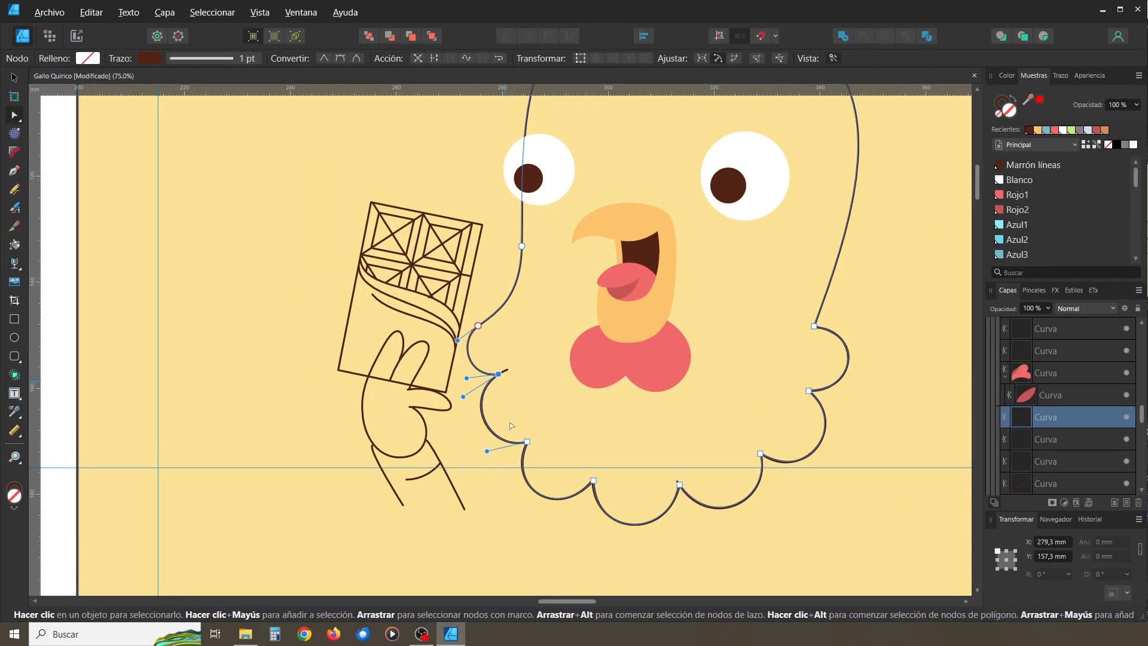
{"action": "left_click_drag", "start_coordinate": [798, 364], "coordinate": [693, 394]}
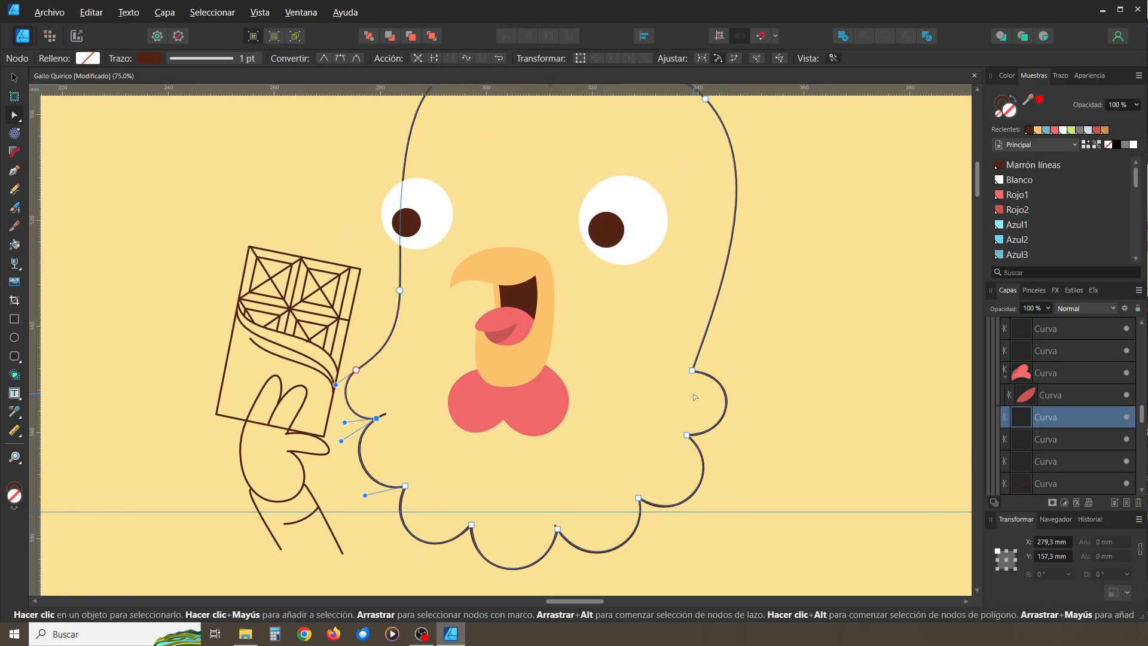
{"action": "key", "text": "ctrl+minus"}
{"action": "left_click_drag", "start_coordinate": [514, 331], "coordinate": [530, 374]}
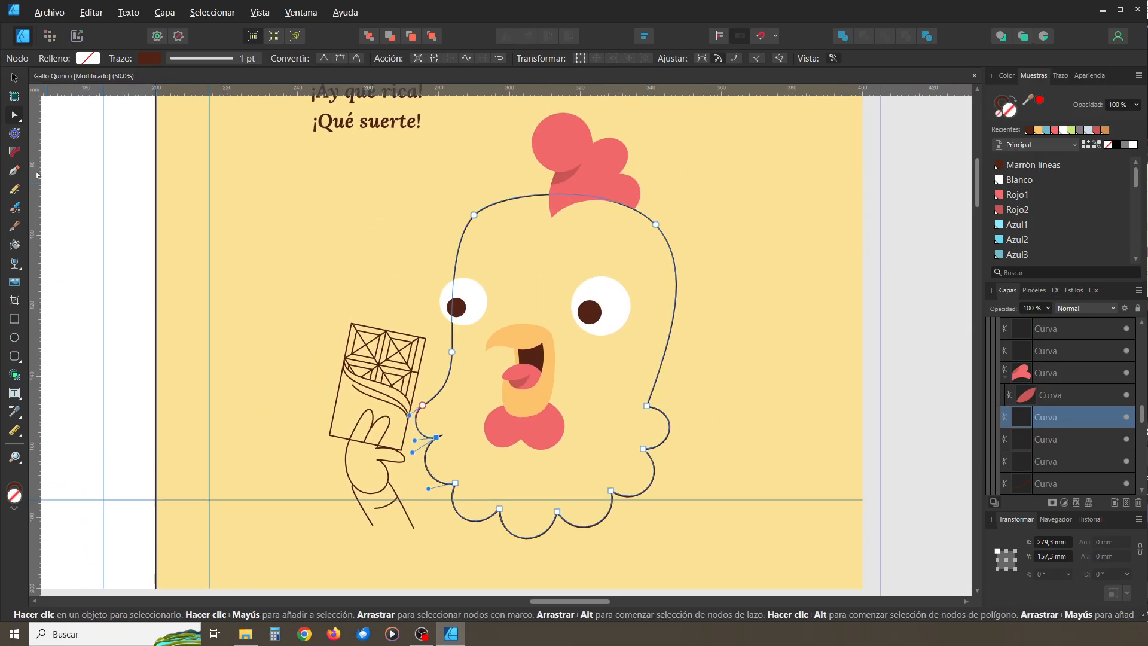
{"action": "left_click", "coordinate": [15, 81]}
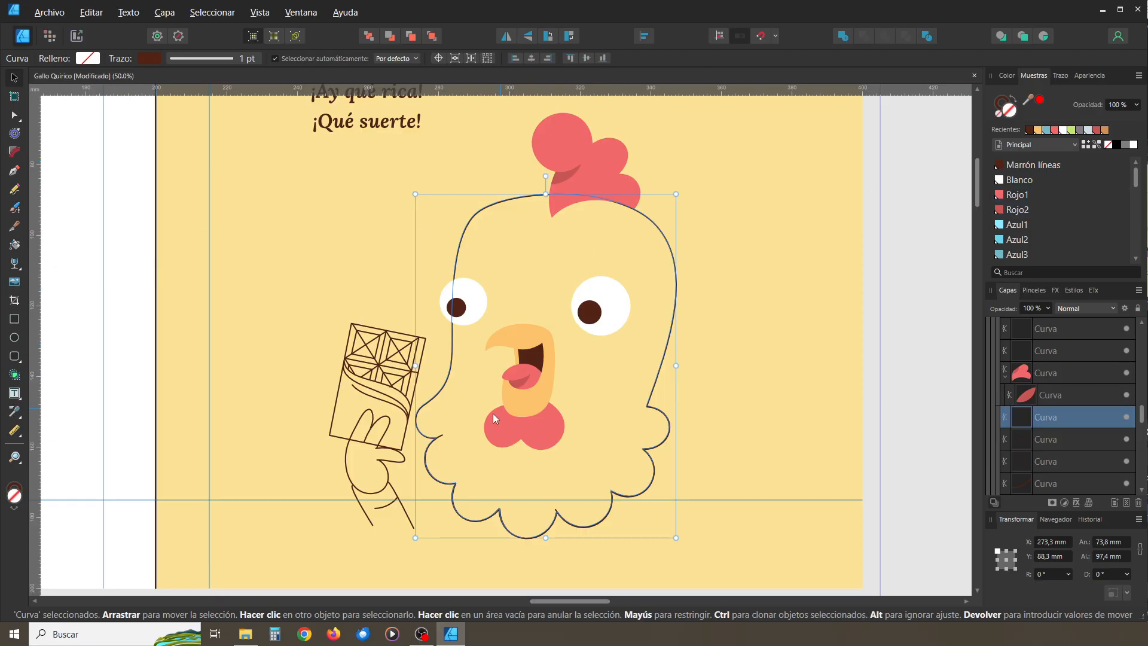
{"action": "scroll", "coordinate": [1060, 193], "scroll_direction": "down", "scroll_amount": 5}
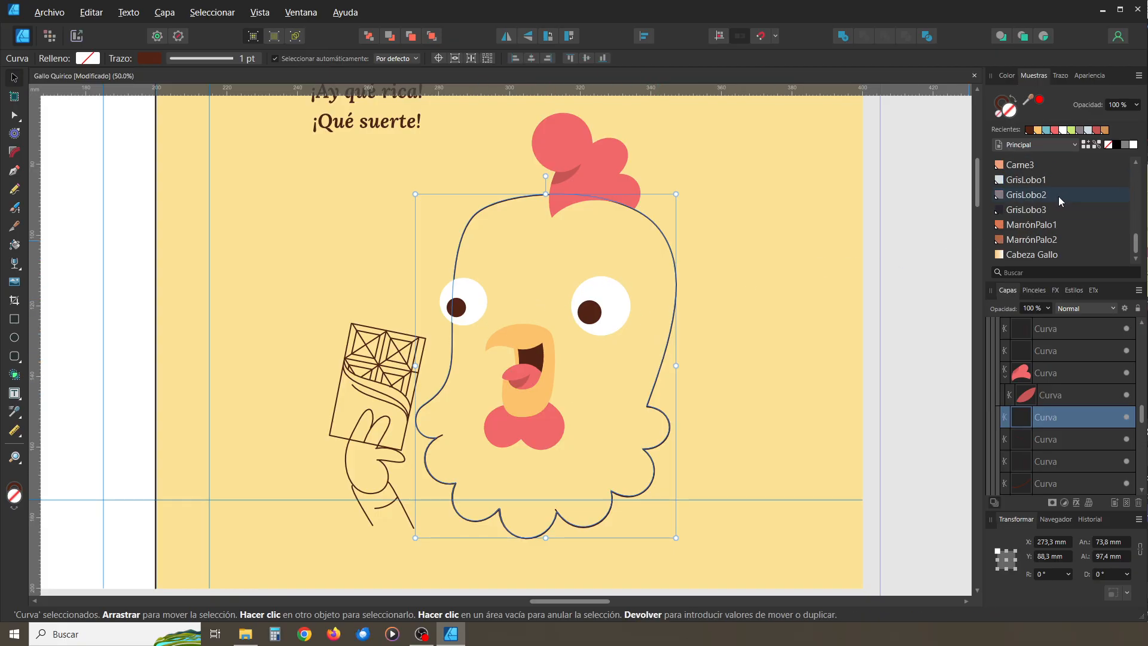
{"action": "left_click", "coordinate": [1024, 256]}
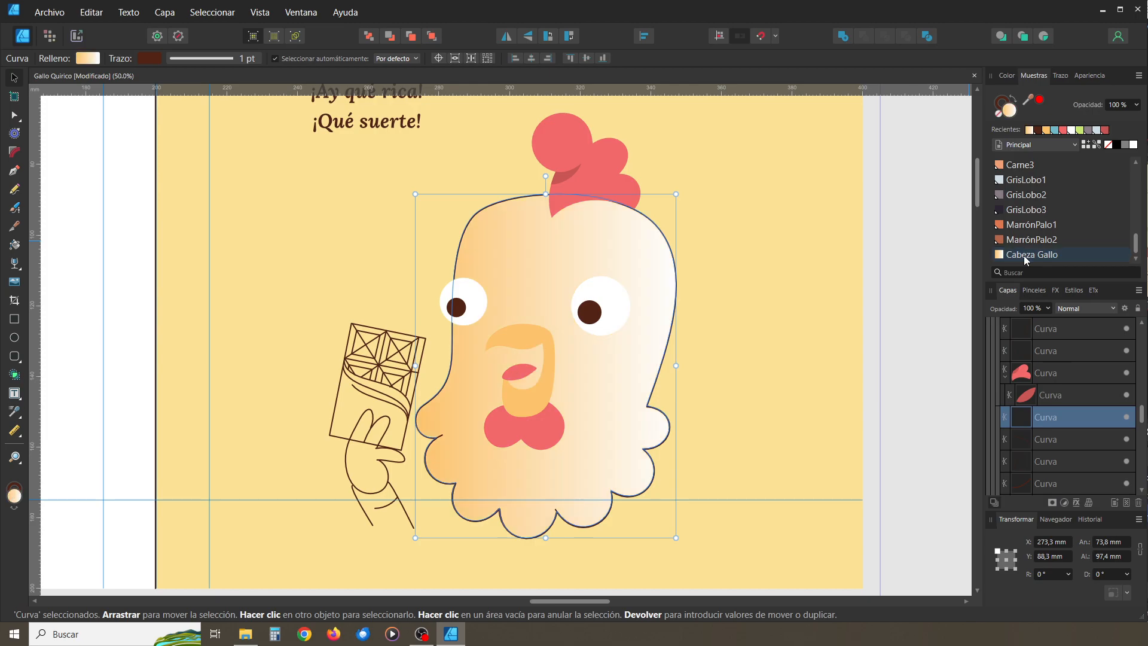
Run the head's linear gradient diagonally from the lower-left chest to beyond the head's upper right, and reselect the head shape
{"action": "left_click", "coordinate": [17, 270]}
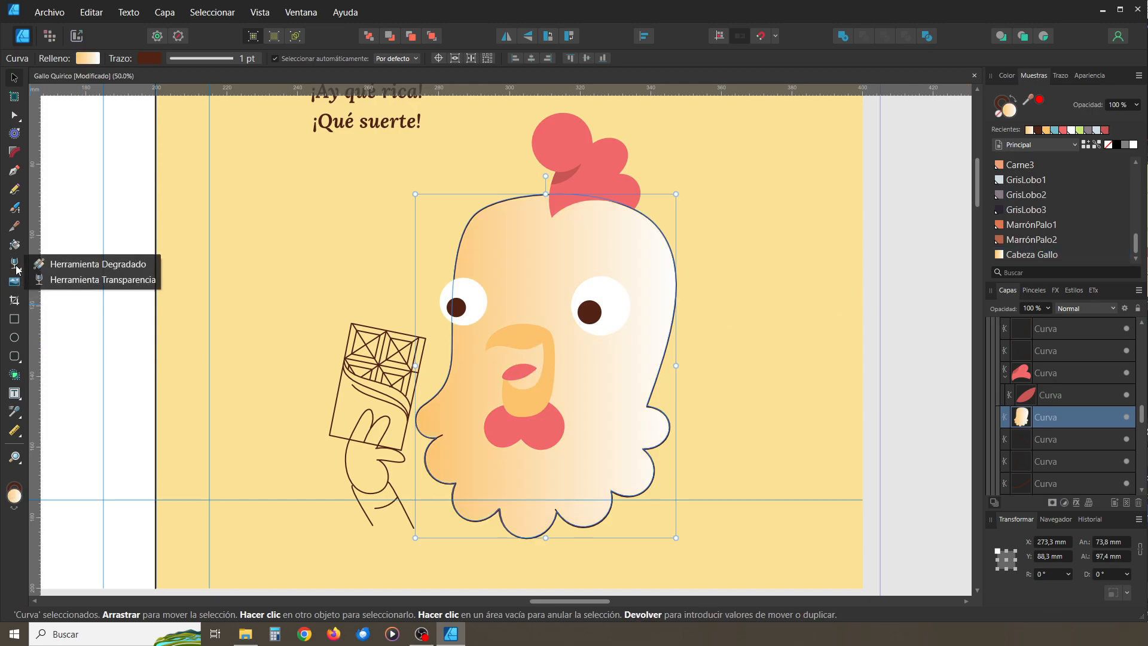
{"action": "left_click", "coordinate": [54, 260]}
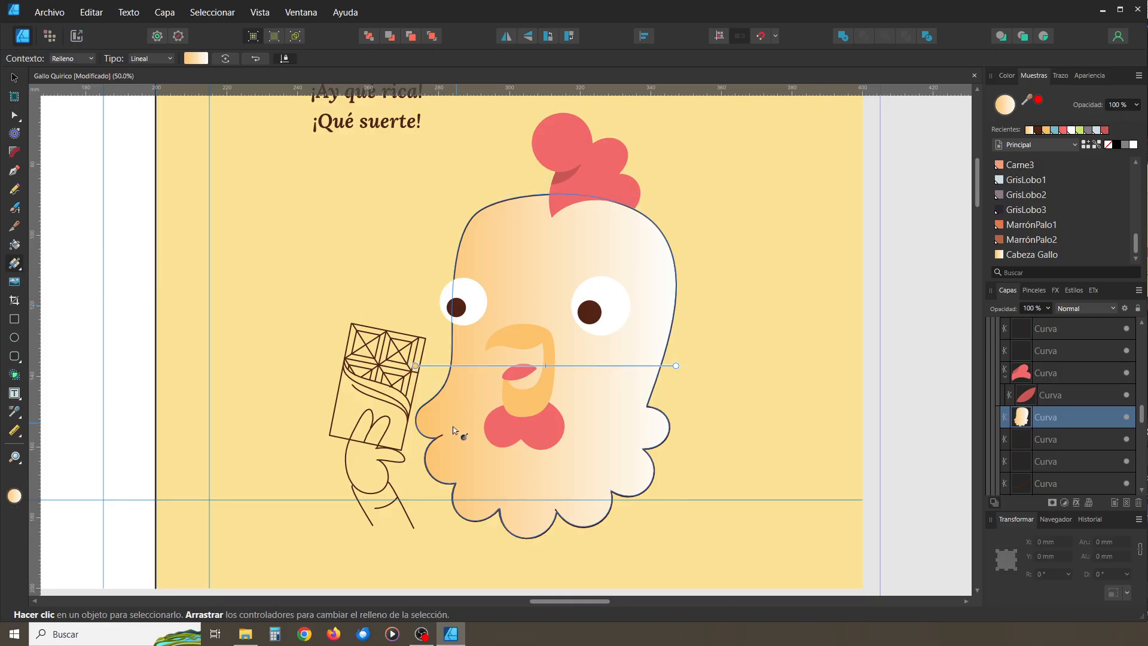
{"action": "left_click_drag", "start_coordinate": [448, 447], "coordinate": [729, 163]}
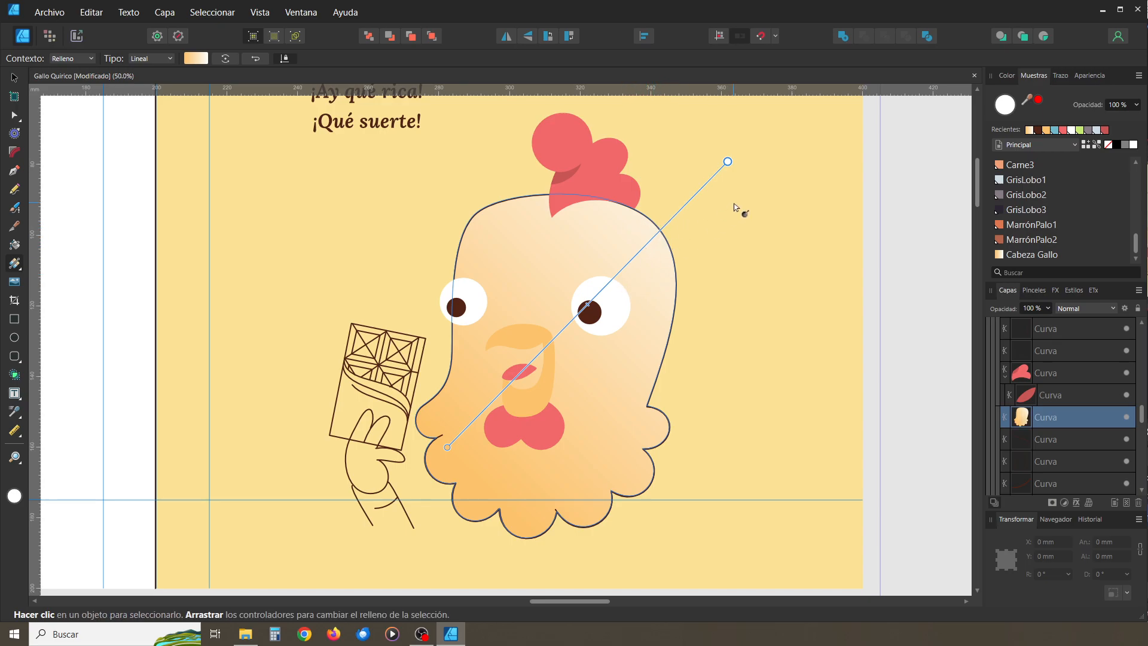
{"action": "left_click", "coordinate": [14, 77]}
{"action": "left_click", "coordinate": [131, 222]}
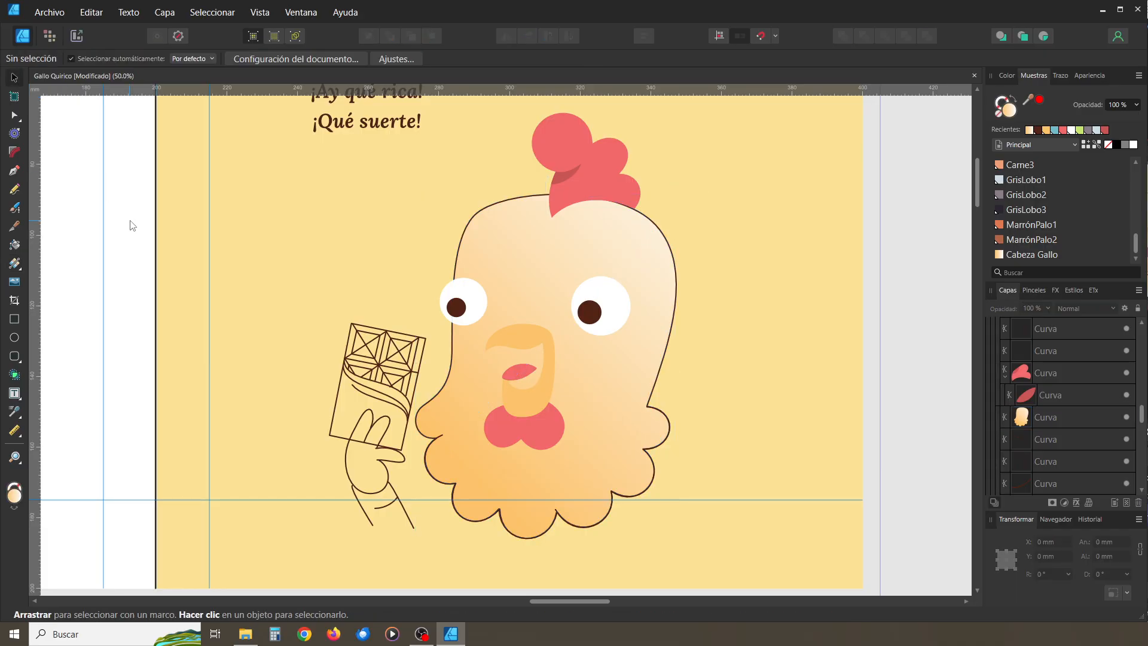
{"action": "left_click", "coordinate": [655, 395]}
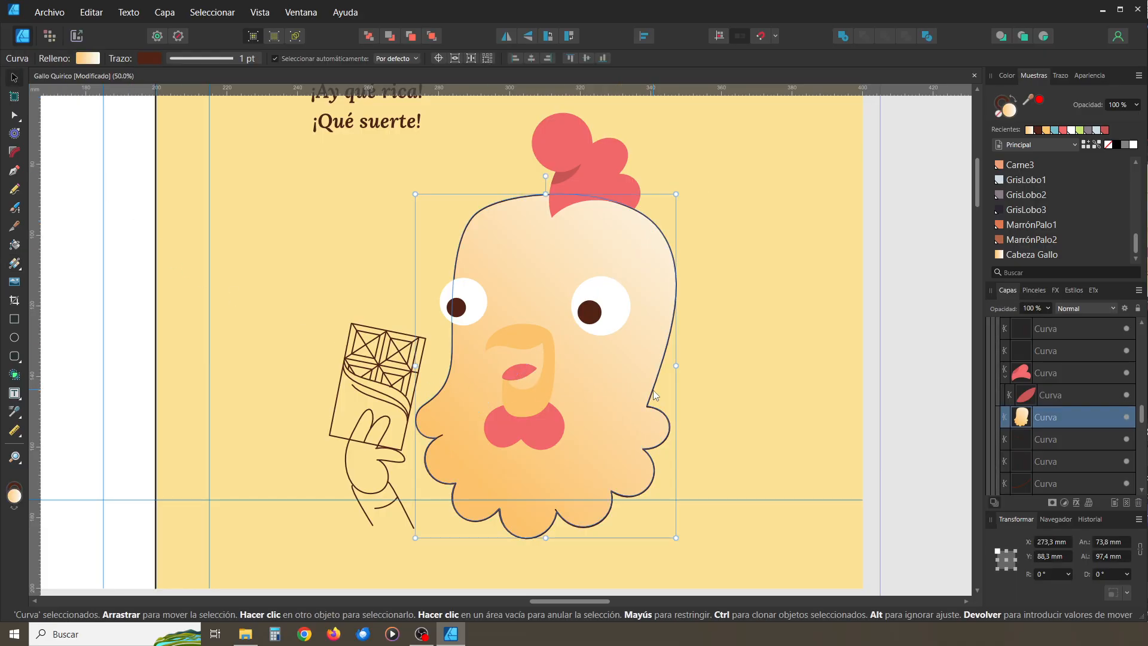
Delete the leftover line along the chest's lower-left scallops and remove the stroke from the filled head and chest shape
{"action": "left_click", "coordinate": [441, 441]}
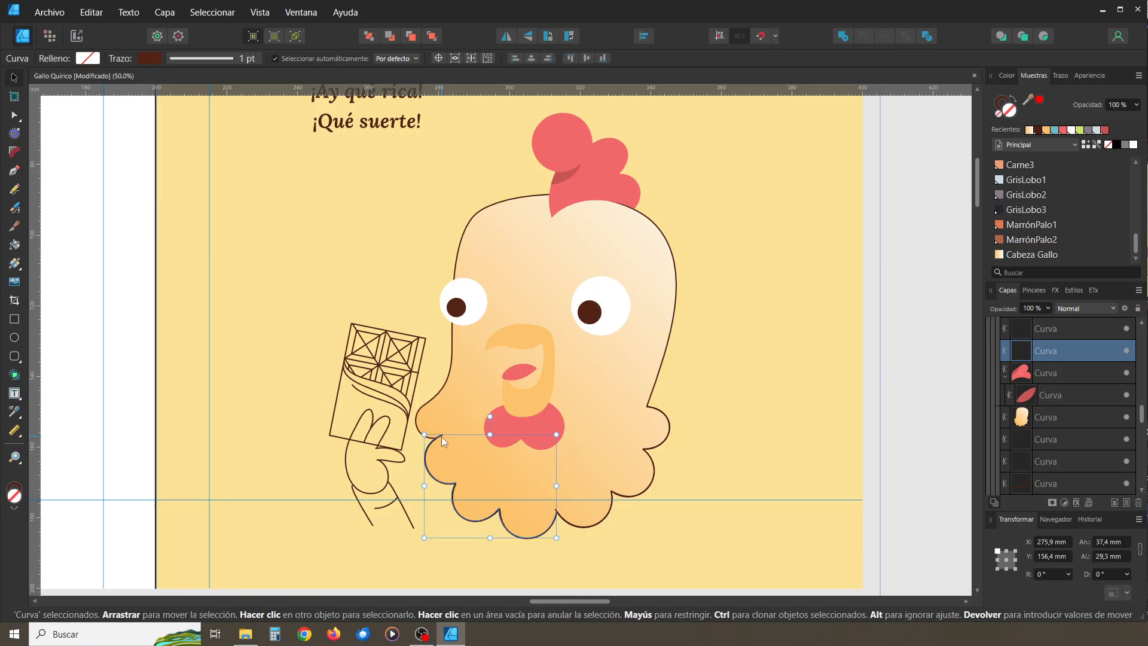
{"action": "key", "text": "Delete"}
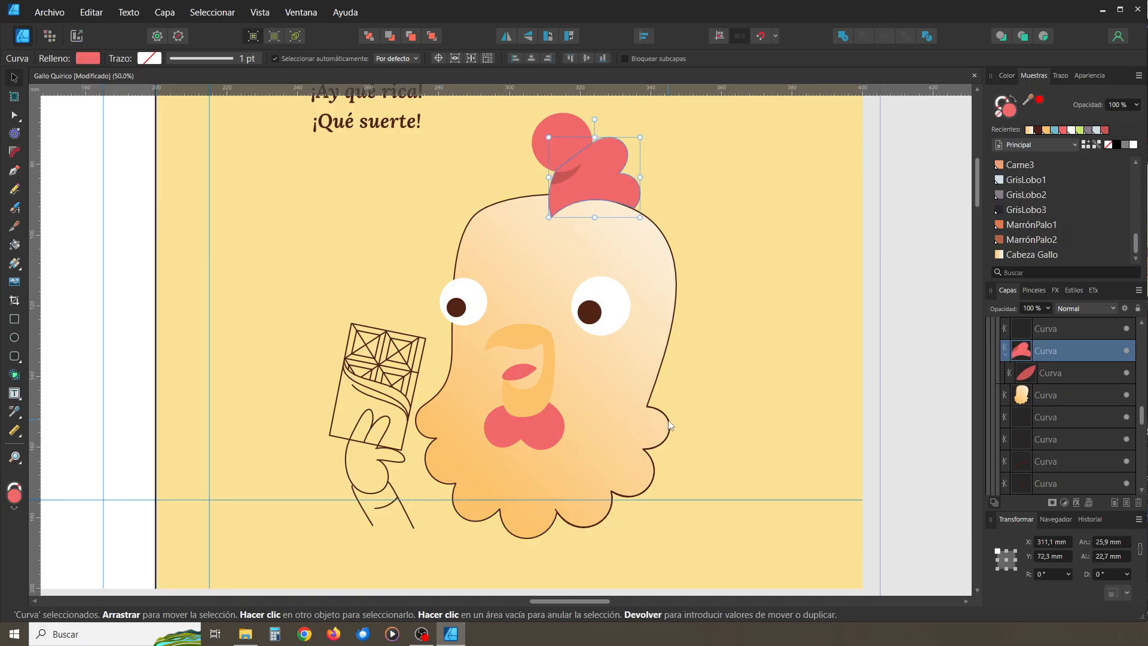
{"action": "left_click", "coordinate": [637, 364]}
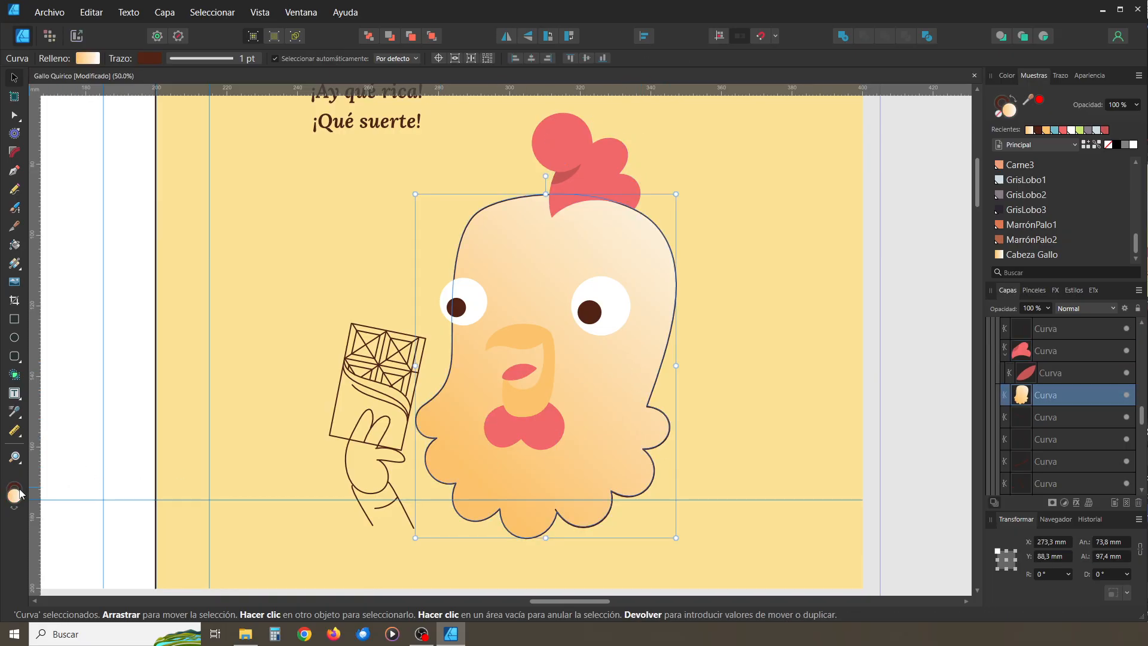
{"action": "left_click", "coordinate": [997, 115]}
{"action": "left_click", "coordinate": [731, 397]}
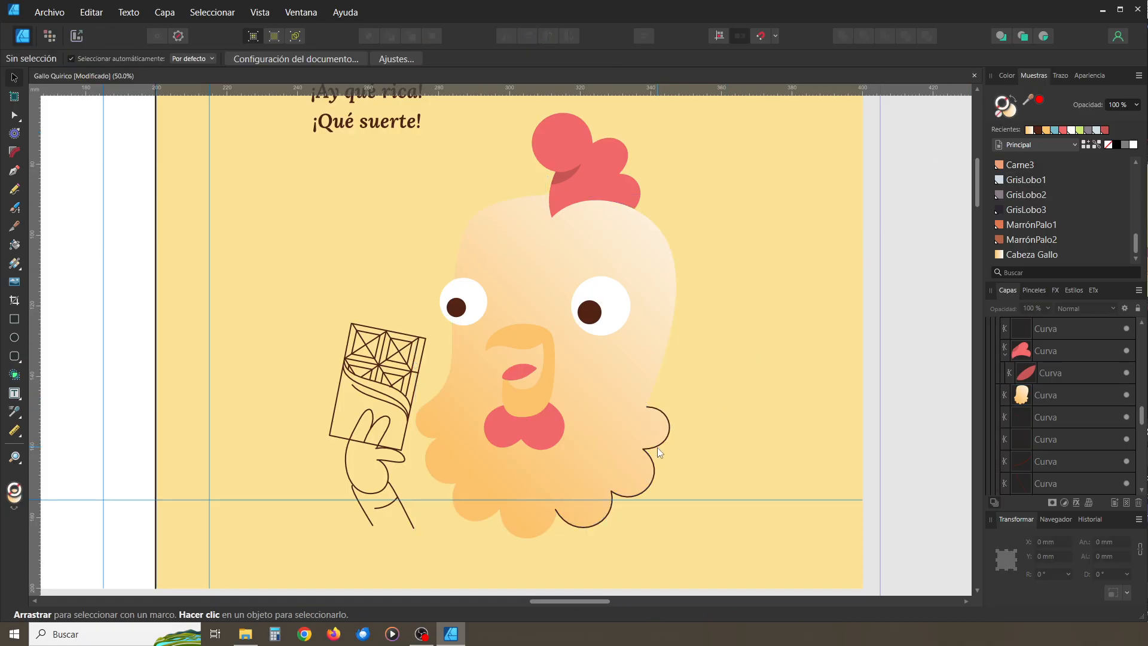
Delete the leftover line along the chest's right scallops and deselect everything
{"action": "left_click", "coordinate": [658, 447]}
{"action": "key", "text": "Delete"}
{"action": "left_click", "coordinate": [713, 394]}
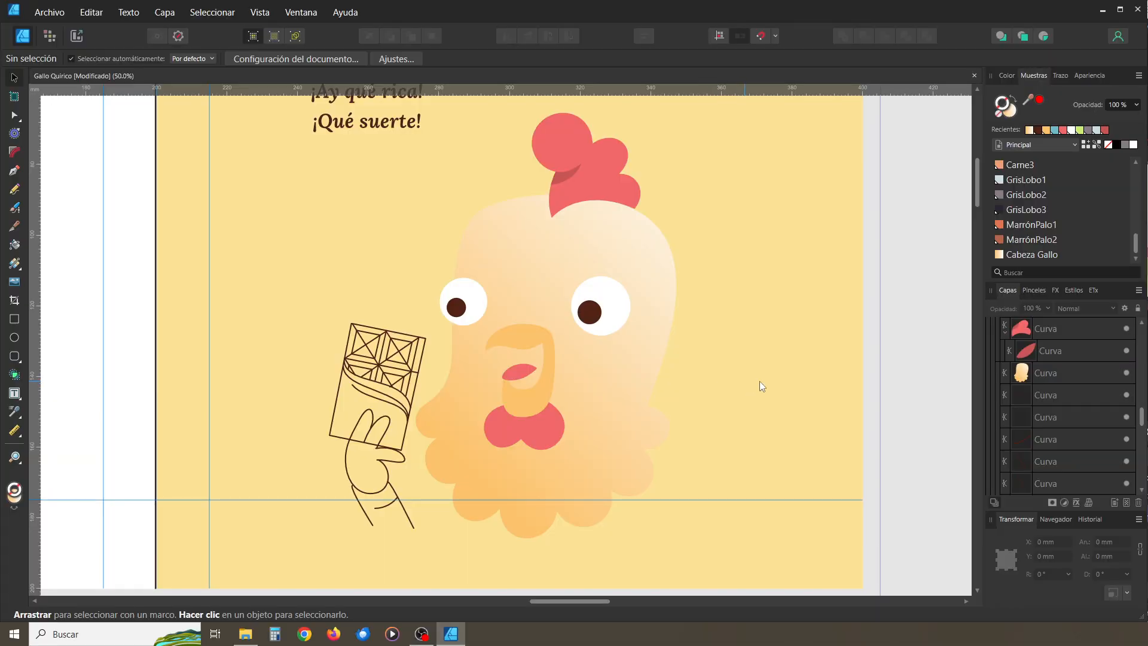
Collapse the Relleno layer and make the Líneas layer visible again
{"action": "scroll", "coordinate": [1071, 354], "scroll_direction": "up", "scroll_amount": 10}
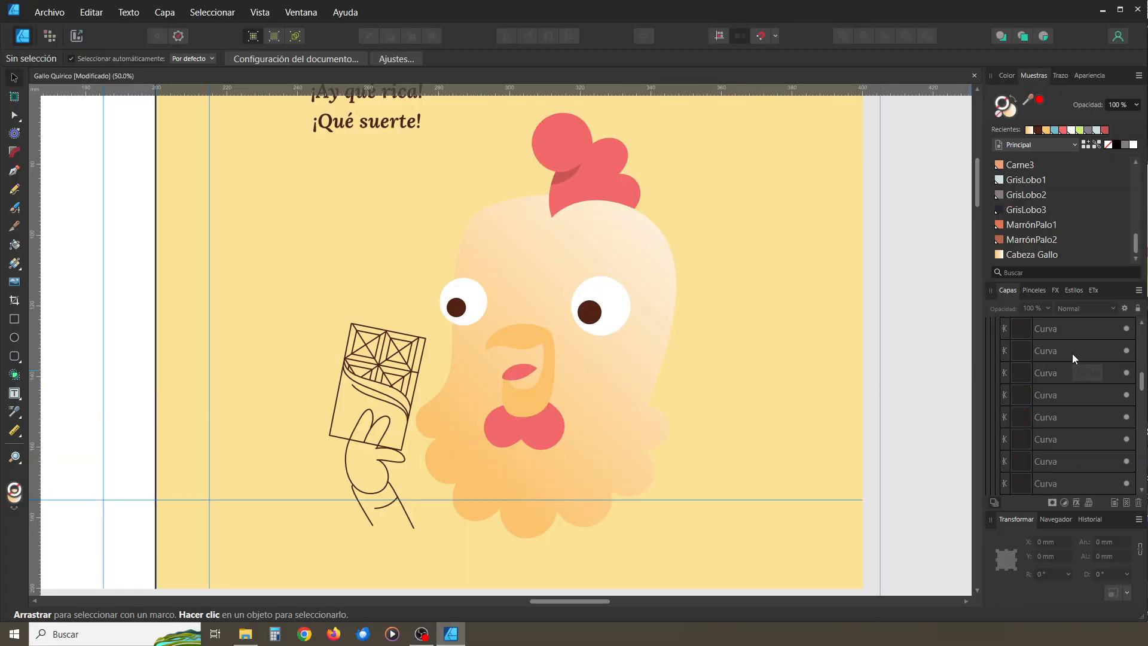
{"action": "scroll", "coordinate": [1071, 354], "scroll_direction": "down", "scroll_amount": 4}
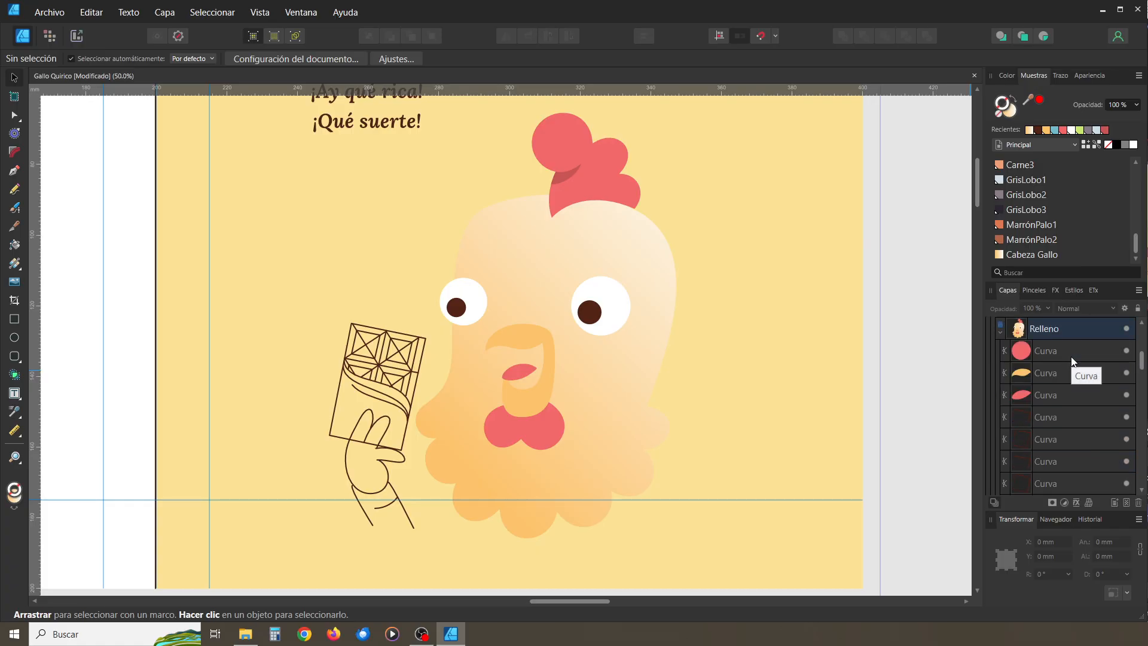
{"action": "scroll", "coordinate": [1071, 358], "scroll_direction": "up", "scroll_amount": 3}
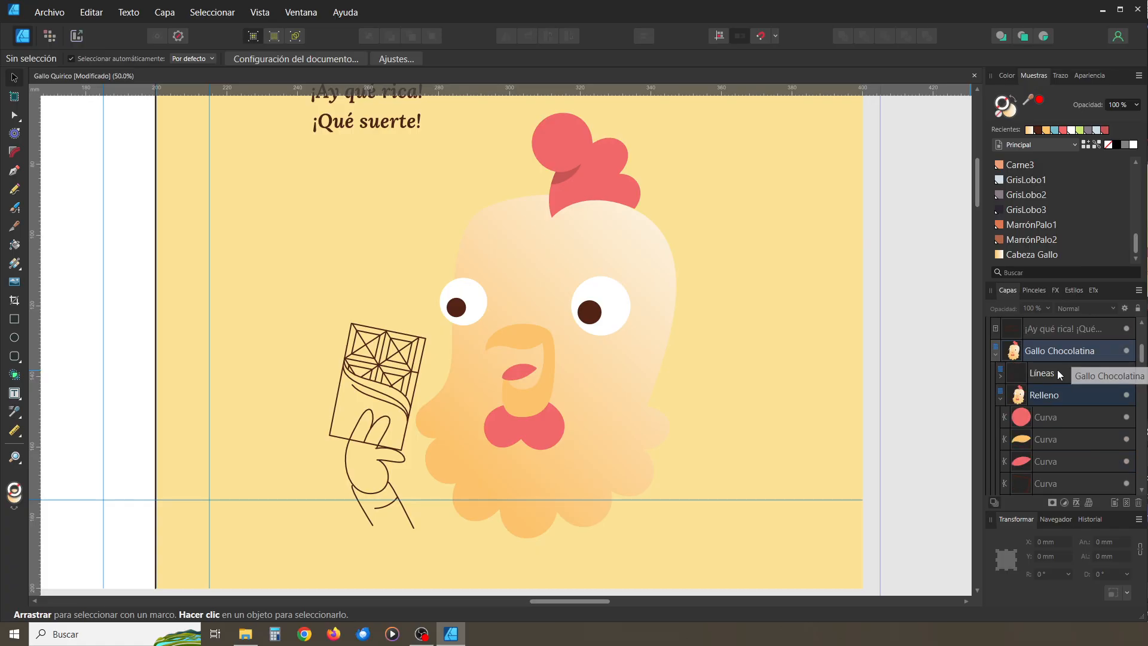
{"action": "left_click", "coordinate": [1001, 399]}
{"action": "left_click_drag", "start_coordinate": [1002, 400], "coordinate": [1054, 407]}
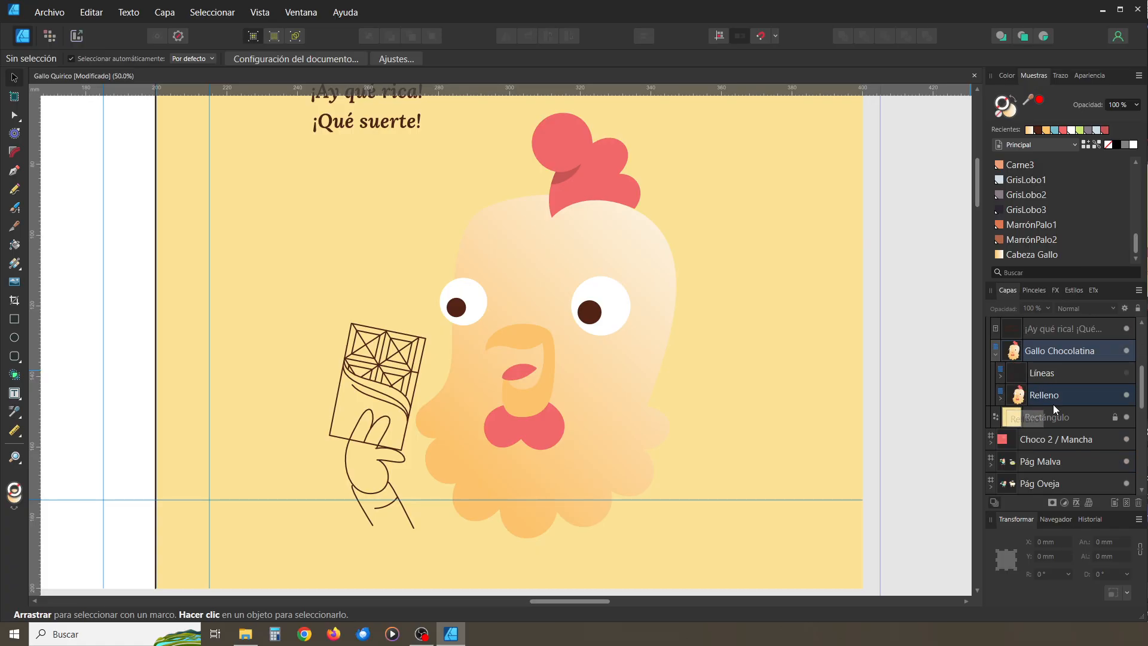
{"action": "left_click", "coordinate": [1126, 373]}
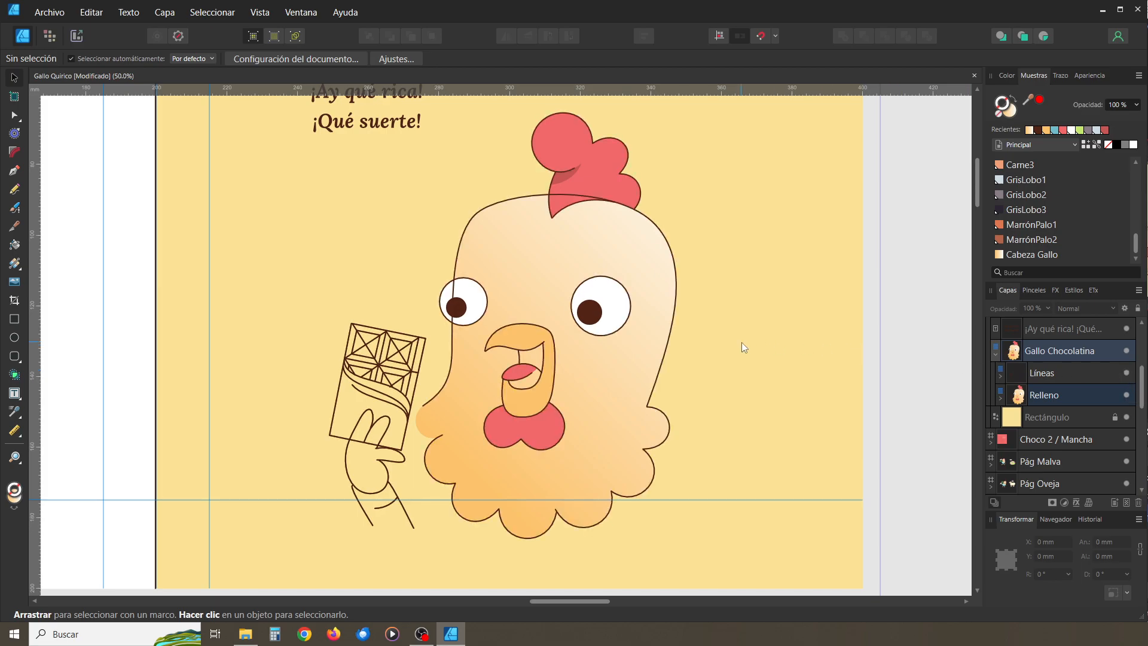
Send the head and chest shape to the back of the fill shapes, behind the mouth interior and tongue
{"action": "key", "text": "ctrl+plus"}
{"action": "left_click_drag", "start_coordinate": [681, 253], "coordinate": [564, 238]}
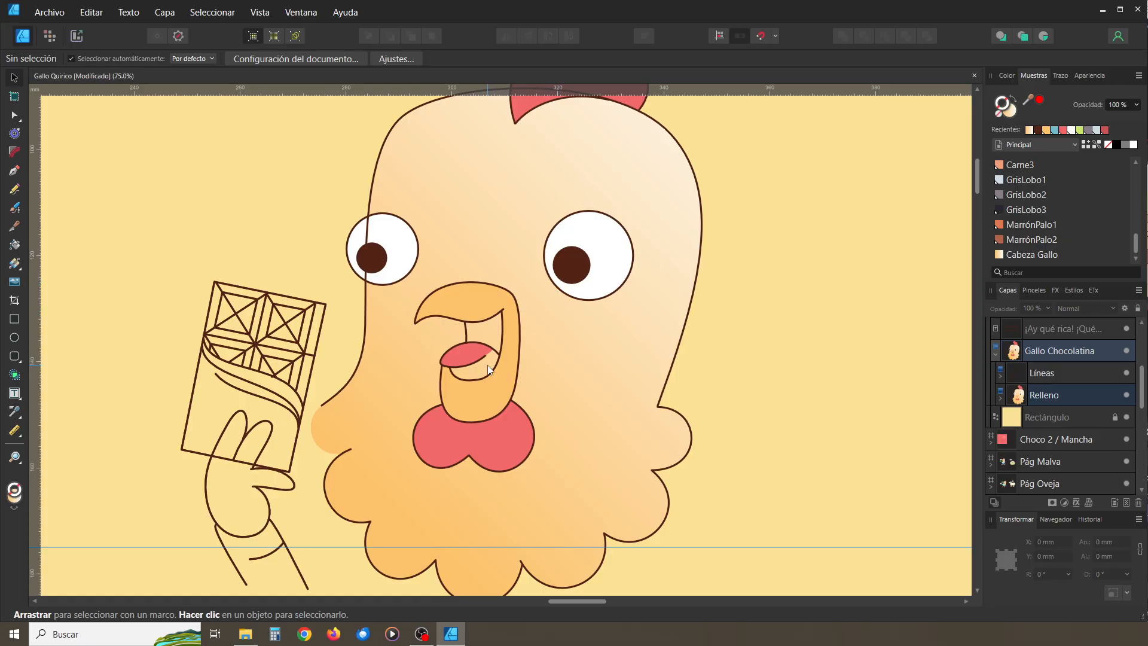
{"action": "left_click", "coordinate": [482, 332]}
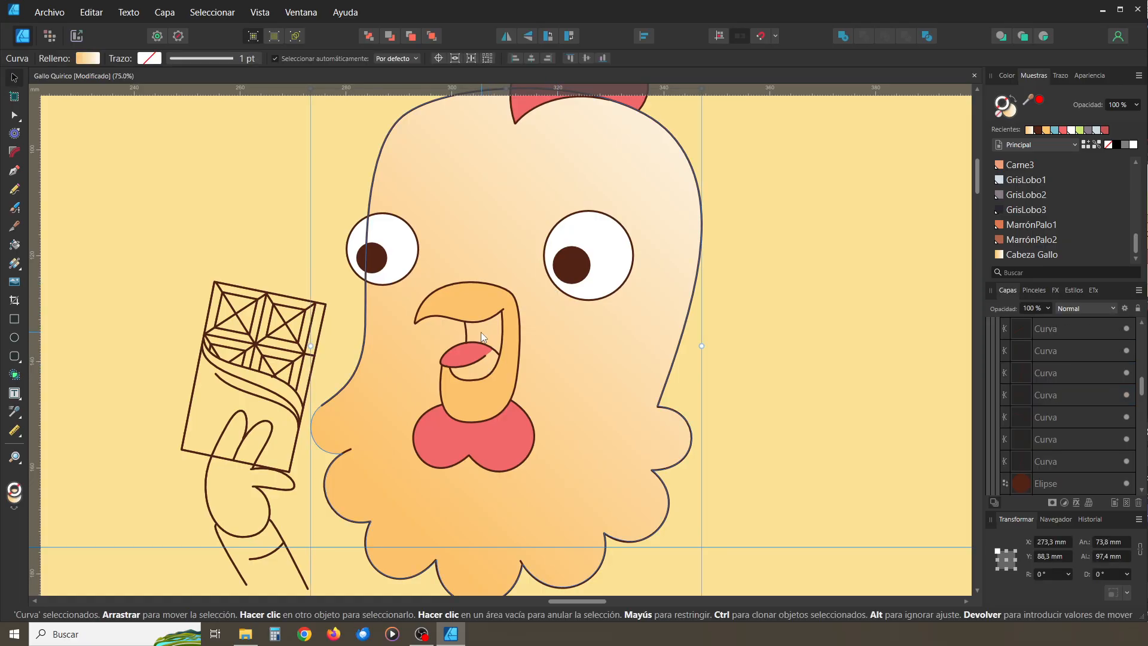
{"action": "left_click", "coordinate": [805, 331]}
{"action": "left_click", "coordinate": [562, 340]}
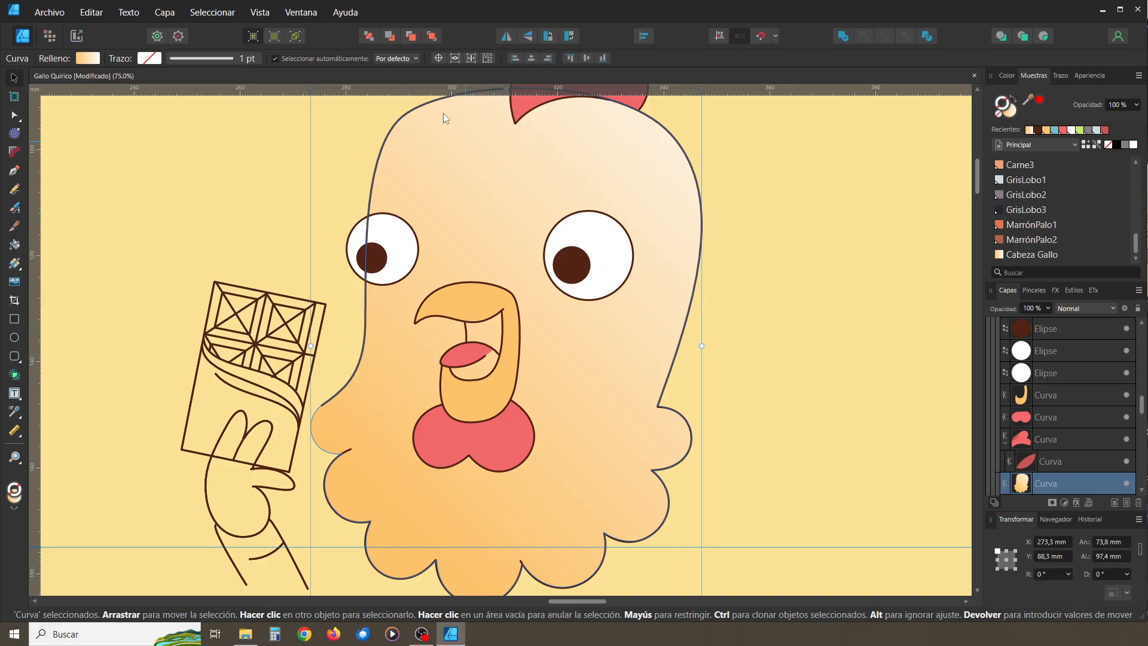
{"action": "left_click", "coordinate": [367, 37]}
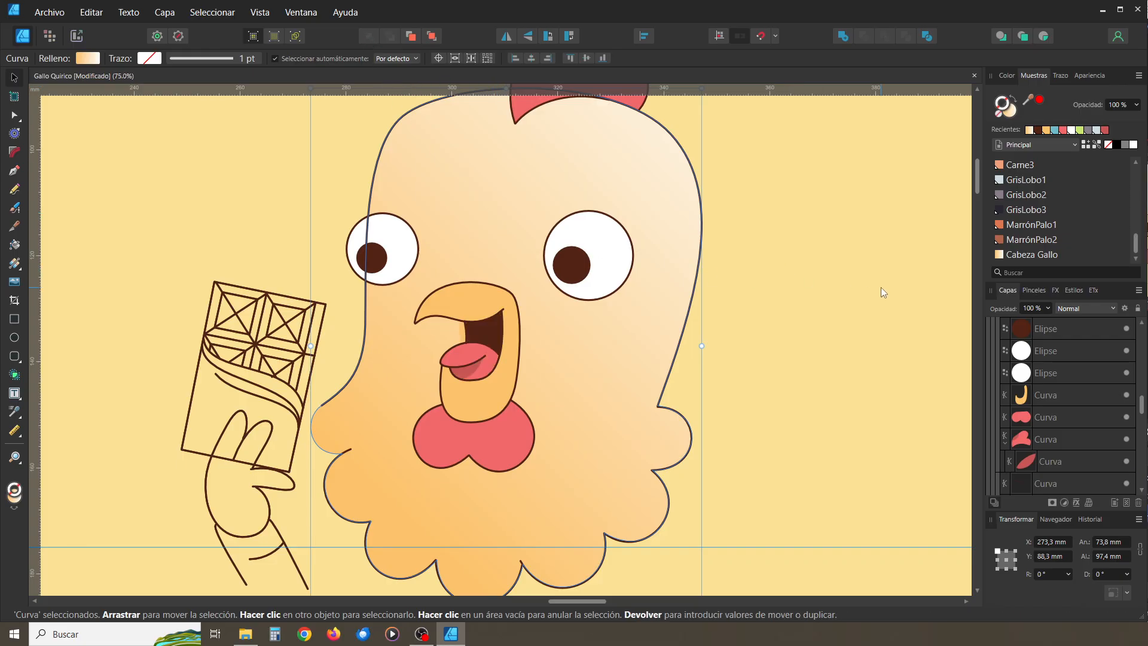
{"action": "left_click", "coordinate": [805, 288]}
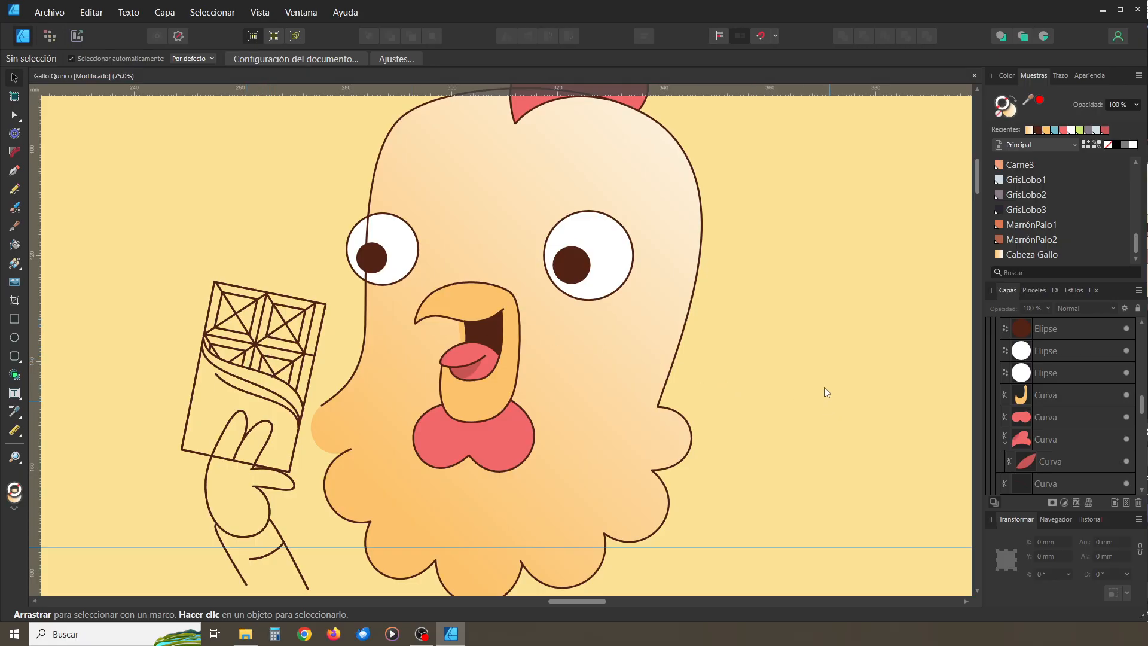
Examine the rooster's fills against the line drawing, from the comb down to the scalloped chest
{"action": "left_click_drag", "start_coordinate": [776, 333], "coordinate": [745, 445]}
{"action": "left_click_drag", "start_coordinate": [754, 365], "coordinate": [761, 248]}
{"action": "left_click_drag", "start_coordinate": [773, 312], "coordinate": [774, 294]}
{"action": "left_click_drag", "start_coordinate": [731, 371], "coordinate": [748, 436]}
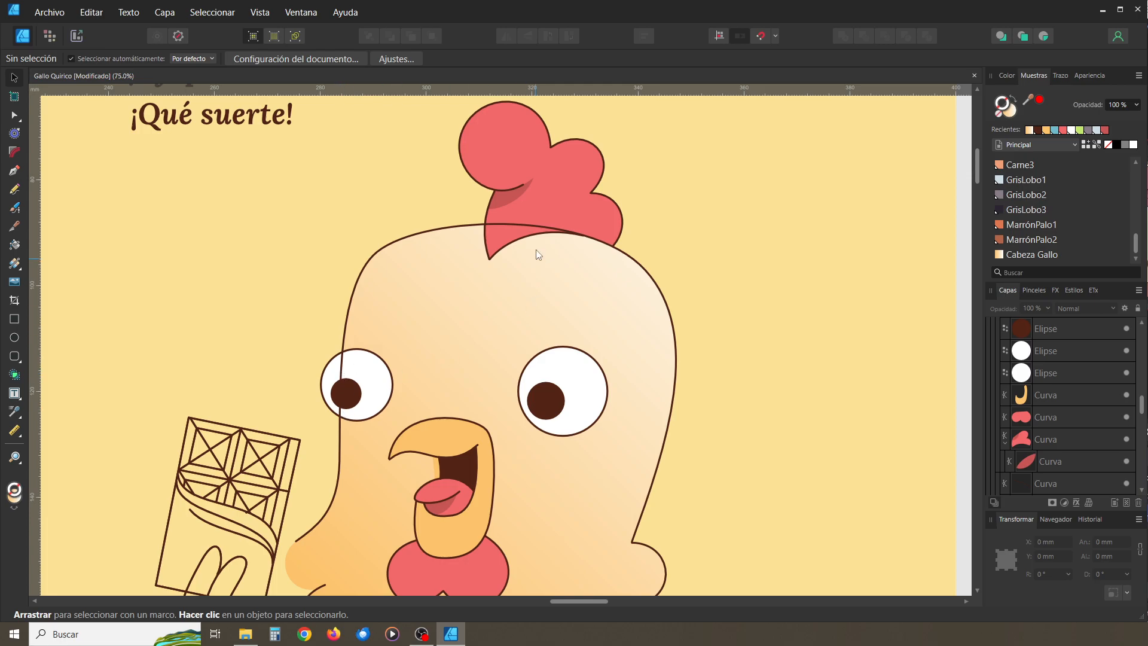
{"action": "key", "text": "space"}
{"action": "left_click_drag", "start_coordinate": [524, 451], "coordinate": [564, 284]}
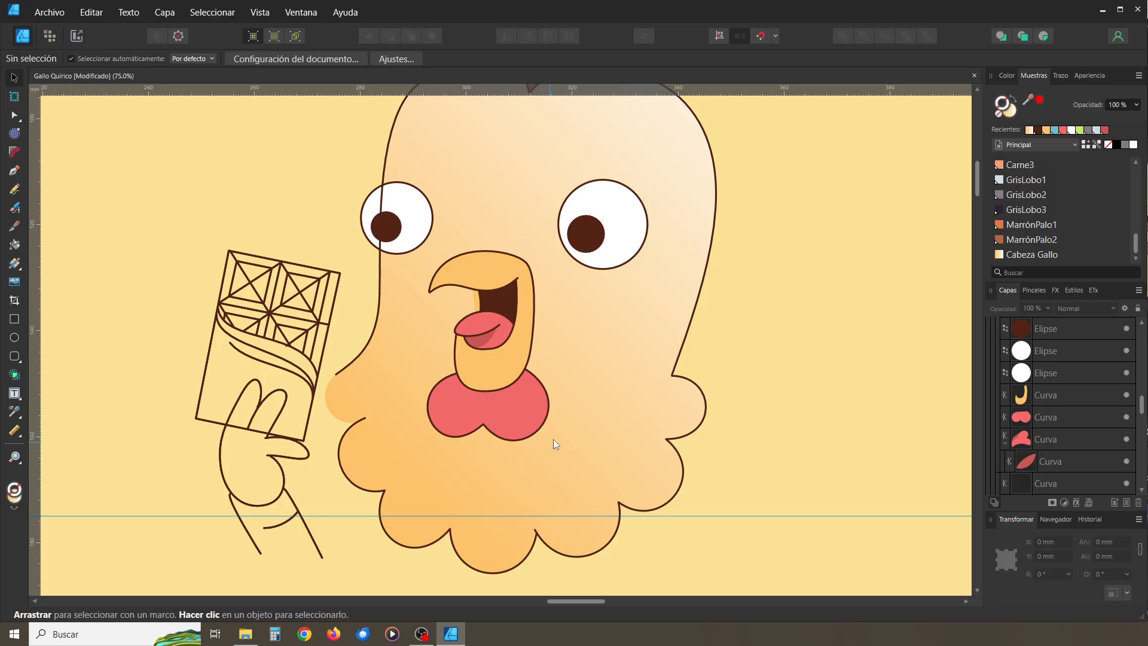
{"action": "scroll", "coordinate": [586, 315], "scroll_direction": "up", "scroll_amount": 3}
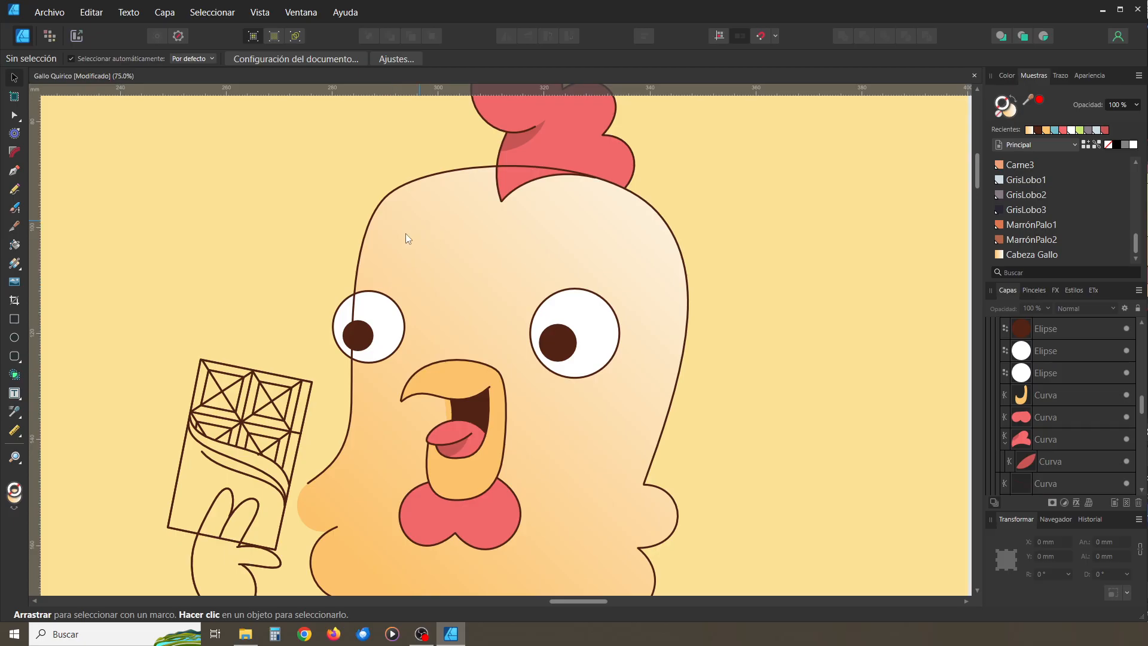
{"action": "key", "text": "space"}
{"action": "left_click_drag", "start_coordinate": [595, 223], "coordinate": [603, 296]}
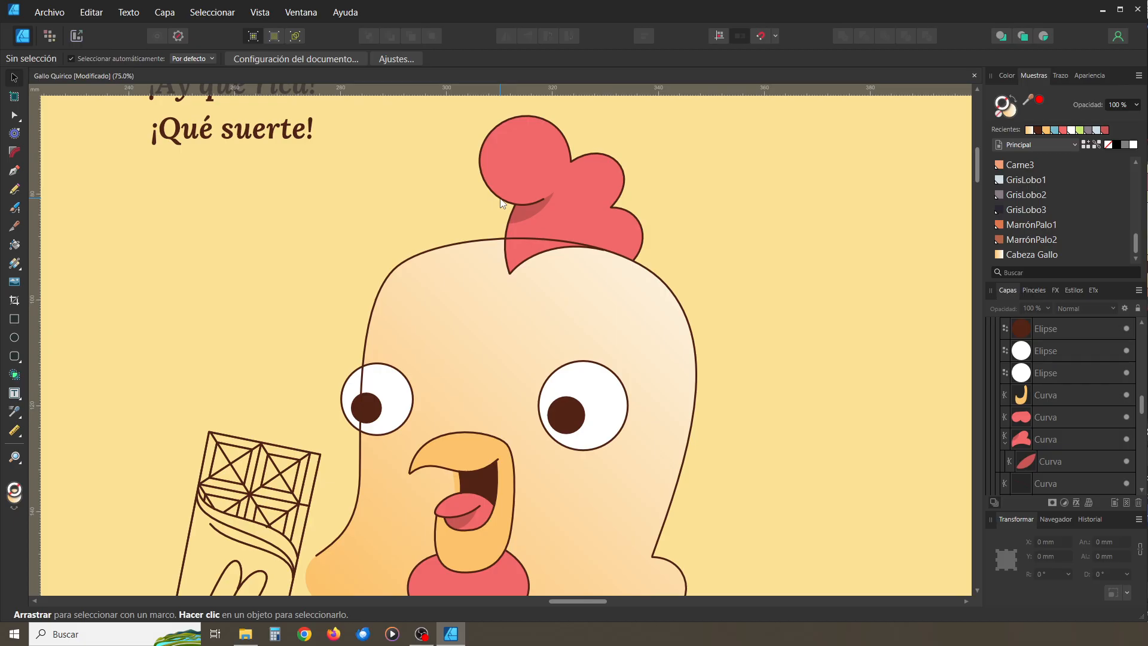
Recolour the stroke of the comb's round upper-left lobe with the Rojo2 swatch
{"action": "left_click", "coordinate": [501, 203]}
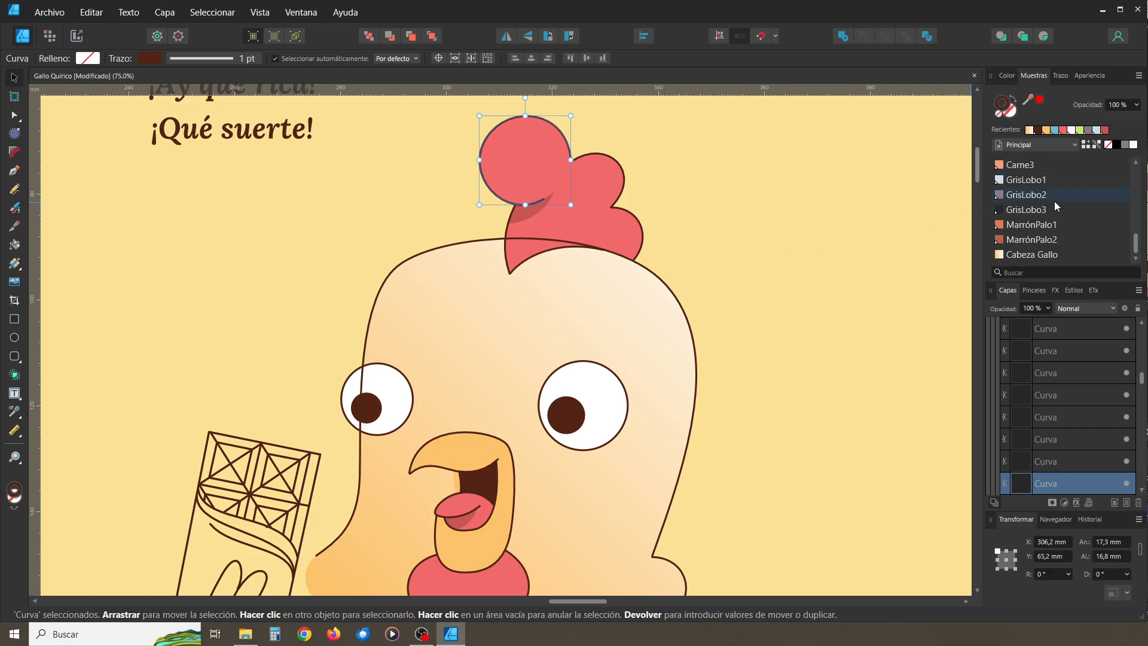
{"action": "scroll", "coordinate": [1046, 204], "scroll_direction": "up", "scroll_amount": 3}
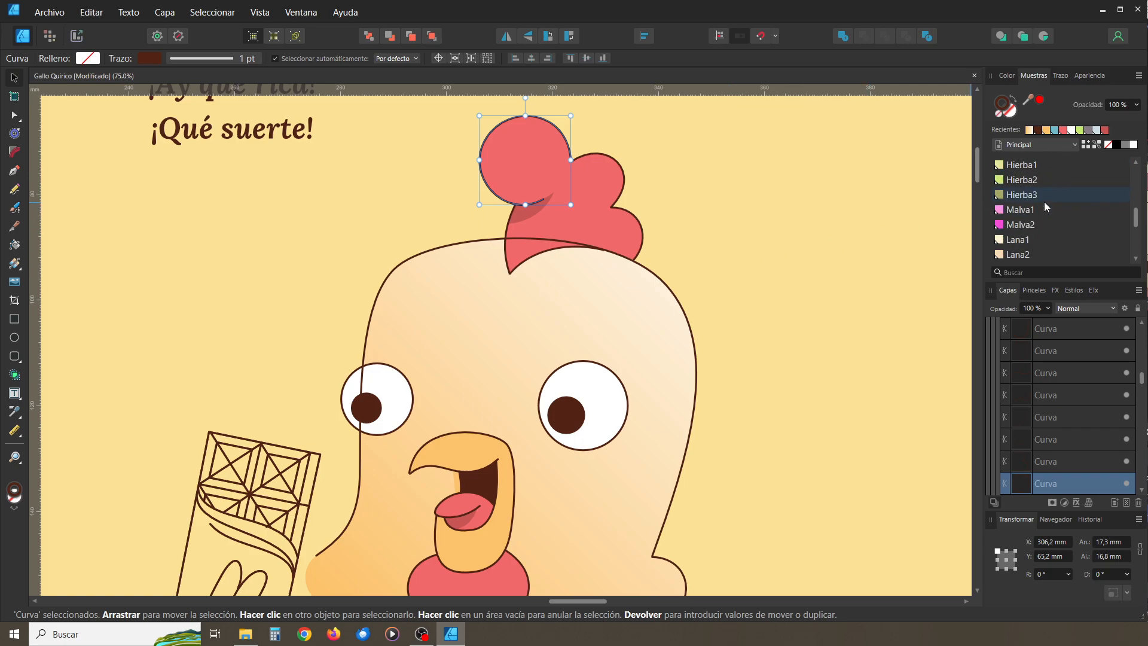
{"action": "scroll", "coordinate": [1036, 210], "scroll_direction": "up", "scroll_amount": 5}
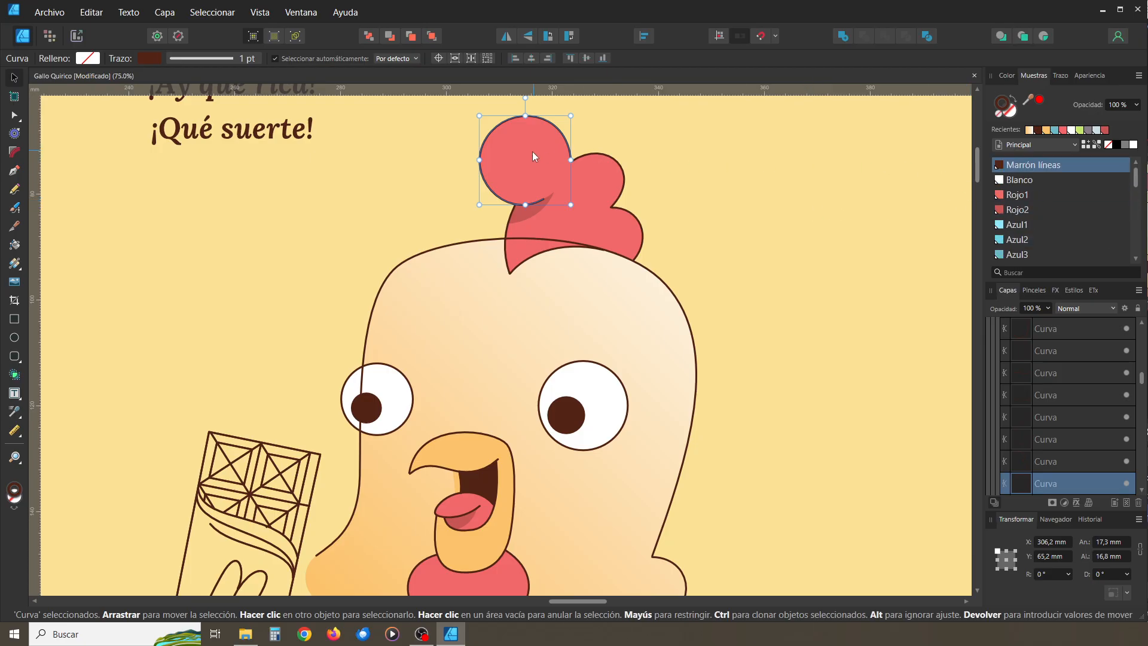
{"action": "left_click", "coordinate": [1019, 210]}
{"action": "left_click", "coordinate": [760, 227]}
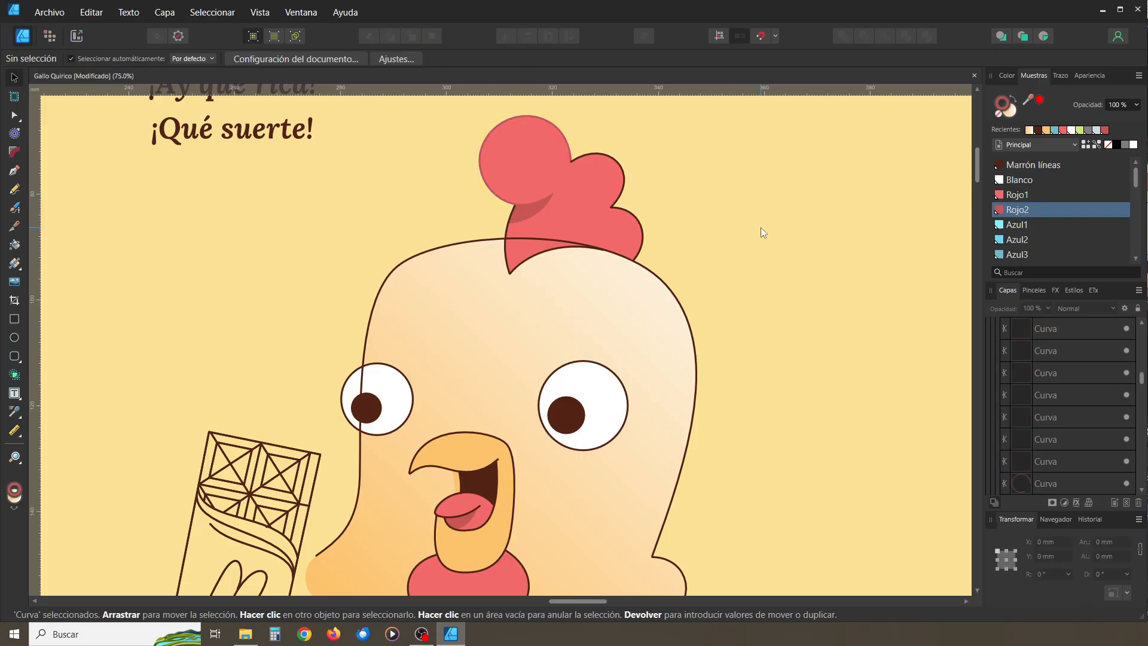
Recolour the lines of the comb's two right lobes and its short left edge with the Rojo2 swatch
{"action": "left_click", "coordinate": [623, 173]}
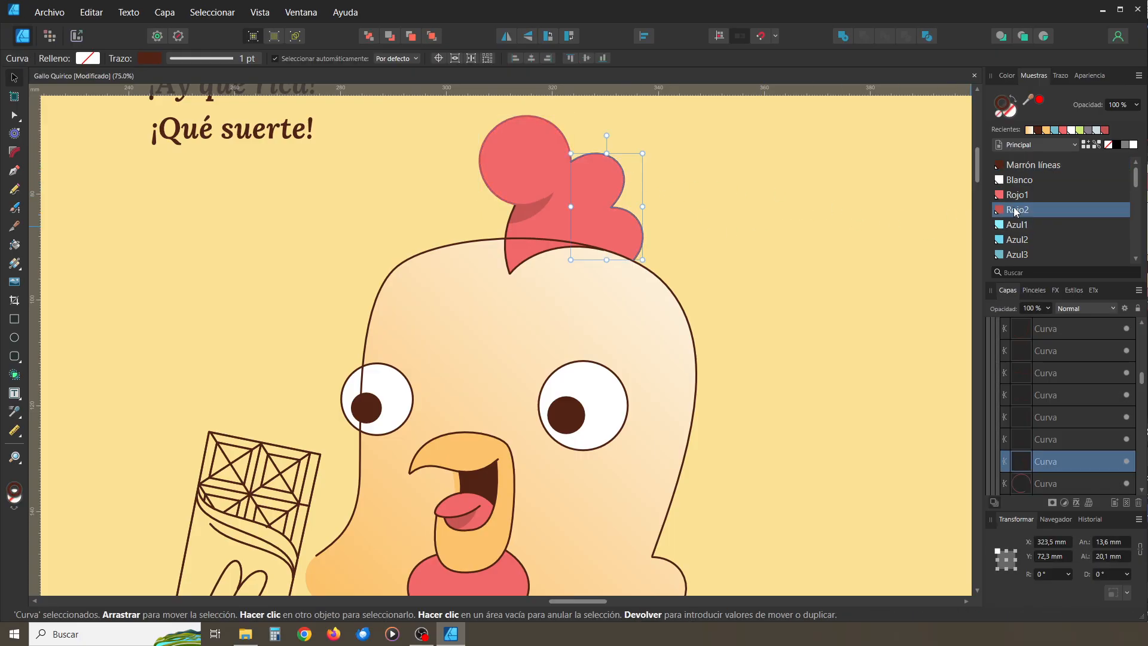
{"action": "left_click", "coordinate": [801, 254]}
{"action": "left_click", "coordinate": [504, 238]}
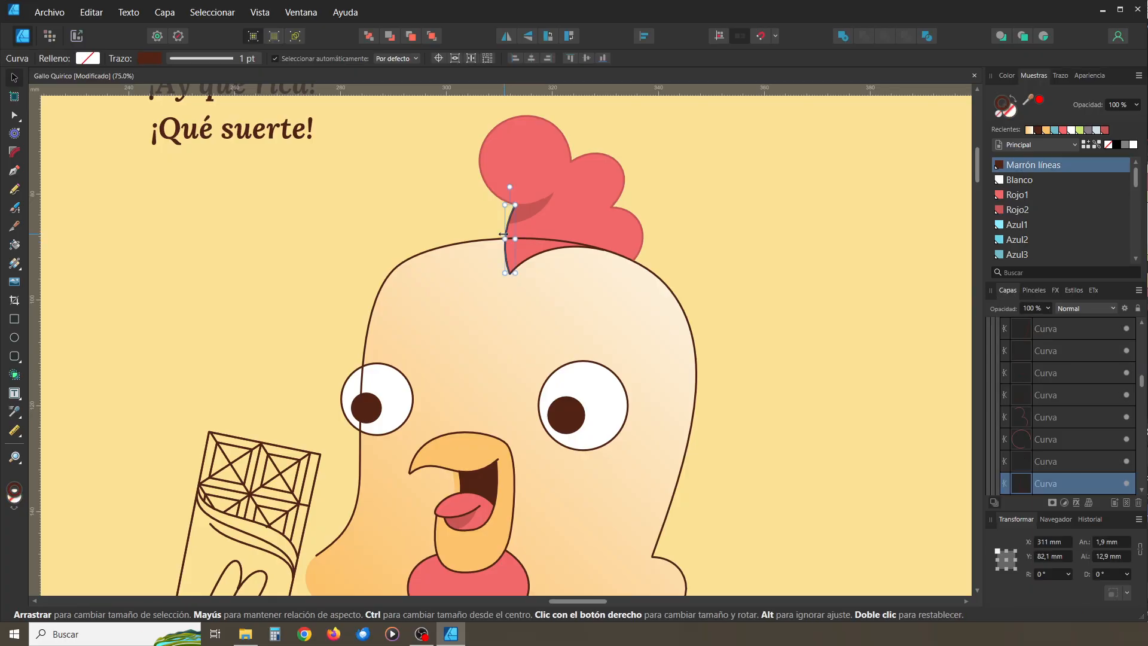
{"action": "left_click", "coordinate": [1014, 208]}
Apply the Rojo2 swatch to the stroke of the comb's curved lower edge
{"action": "left_click", "coordinate": [674, 249]}
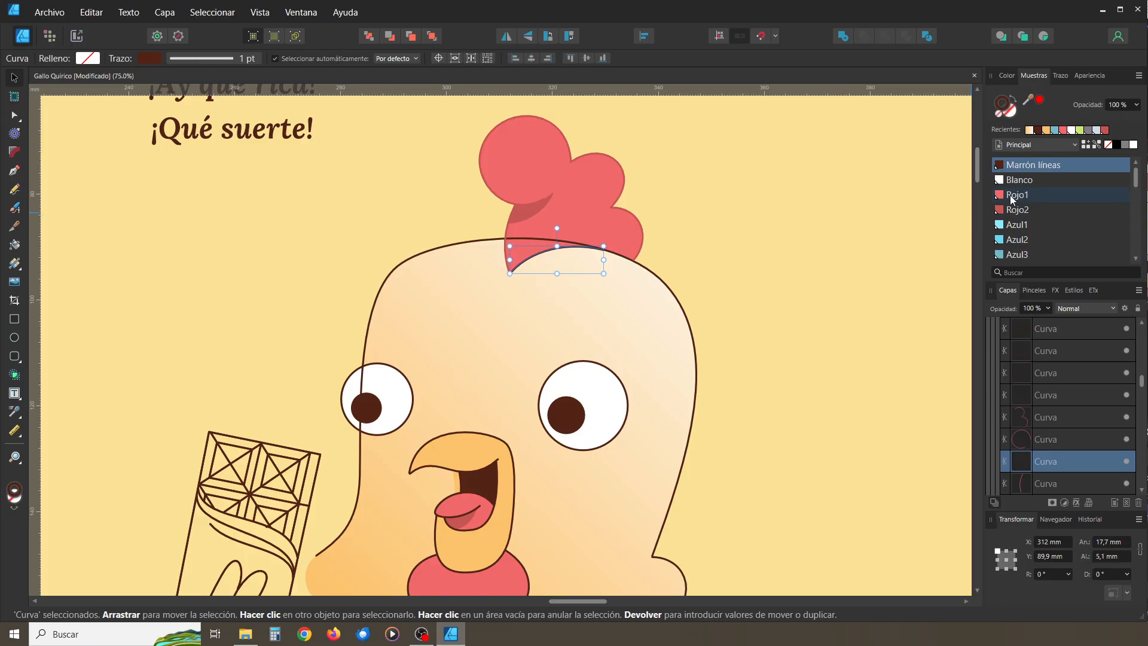
{"action": "left_click", "coordinate": [1017, 210]}
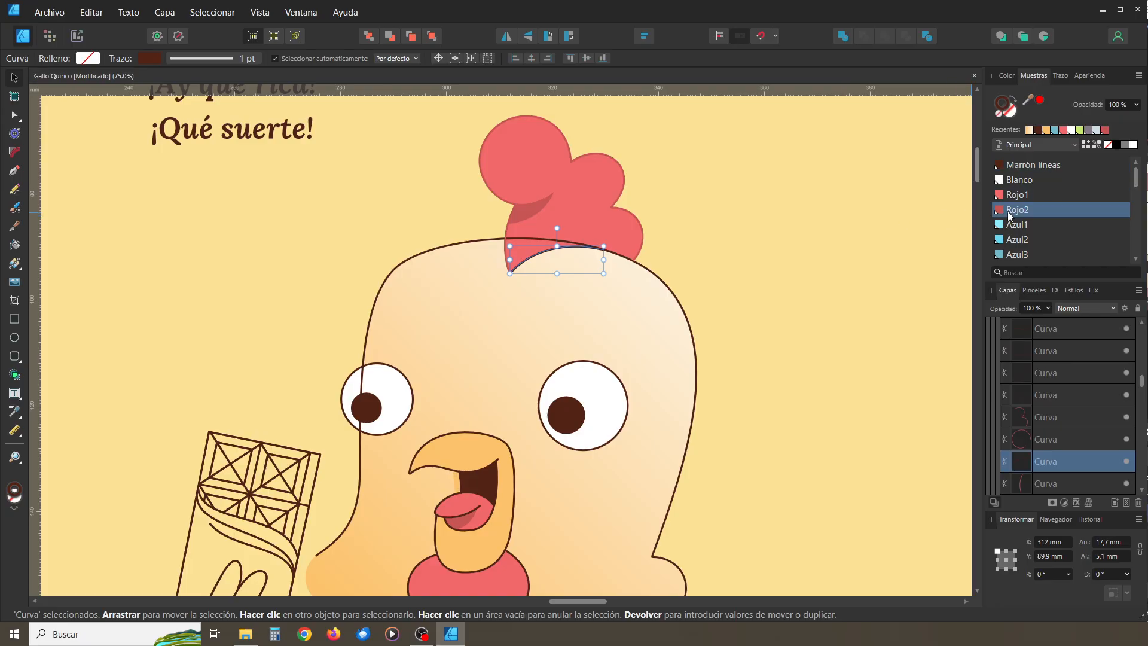
{"action": "left_click", "coordinate": [787, 260]}
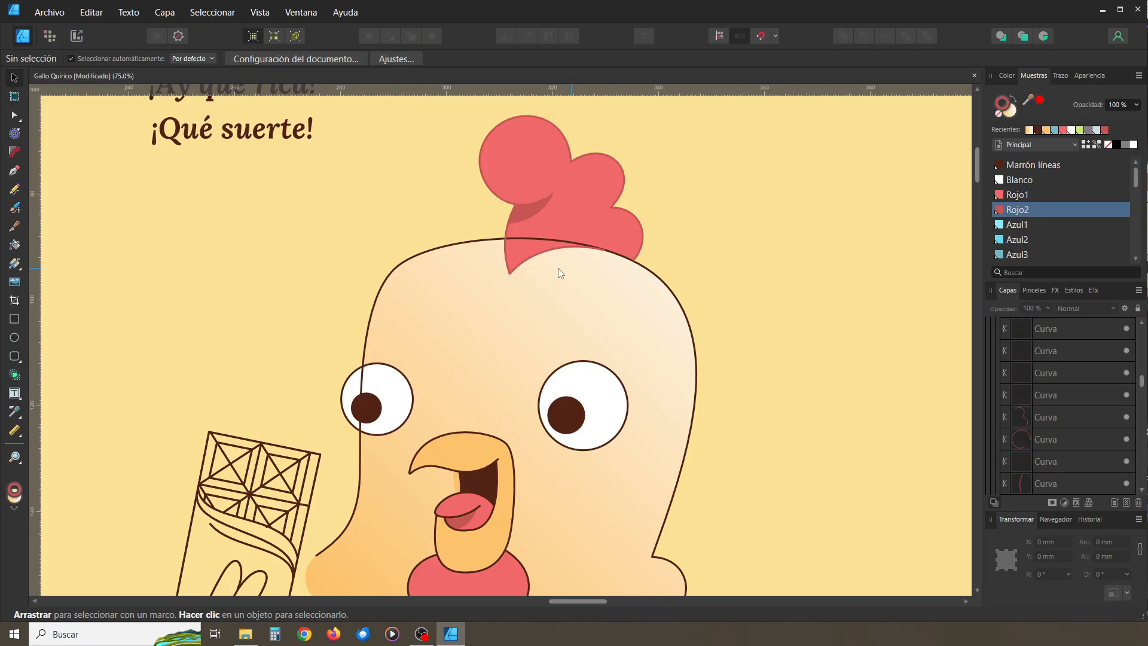
Recolour the stroke of the head's outline with the Naranja2 swatch
{"action": "left_click", "coordinate": [648, 272]}
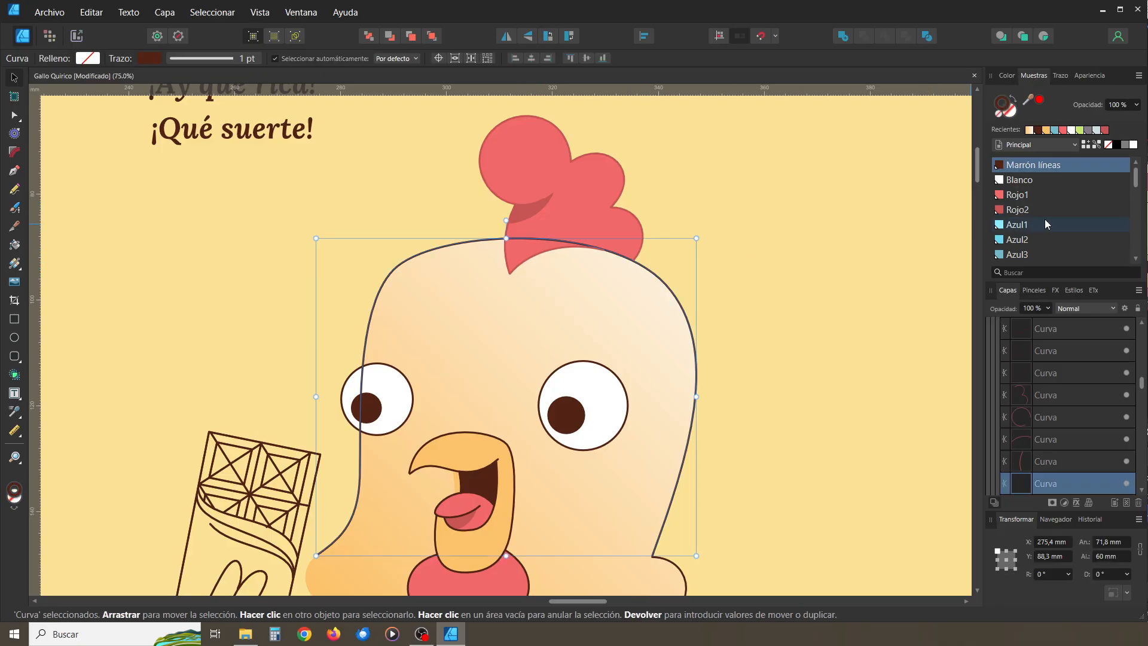
{"action": "scroll", "coordinate": [1044, 220], "scroll_direction": "down", "scroll_amount": 3}
{"action": "left_click", "coordinate": [1019, 238]}
{"action": "left_click", "coordinate": [791, 242]}
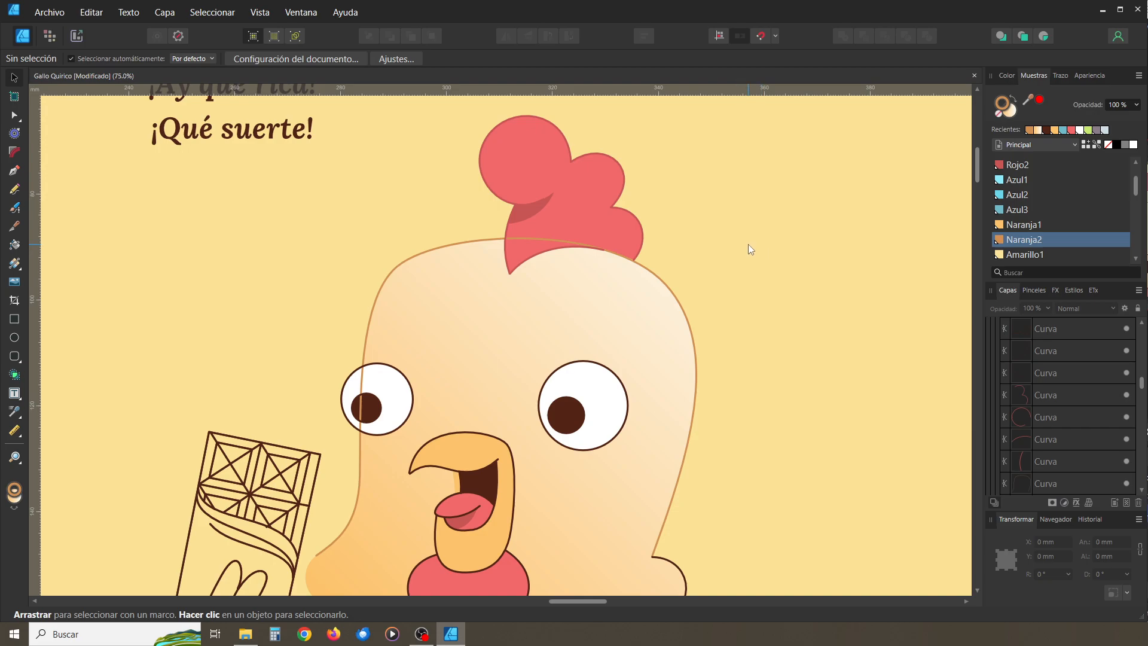
Set the stroke of the curved line where the comb meets the head to the Naranja2 swatch
{"action": "scroll", "coordinate": [748, 244], "scroll_direction": "up", "scroll_amount": 4}
{"action": "left_click_drag", "start_coordinate": [687, 200], "coordinate": [561, 342]}
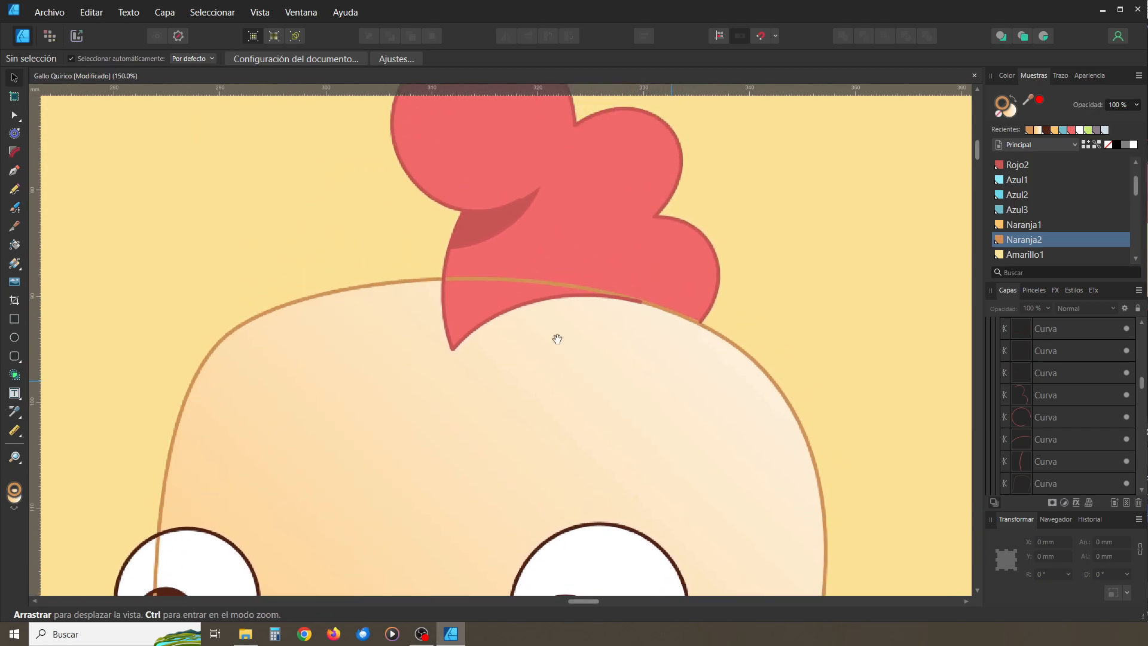
{"action": "left_click", "coordinate": [500, 316]}
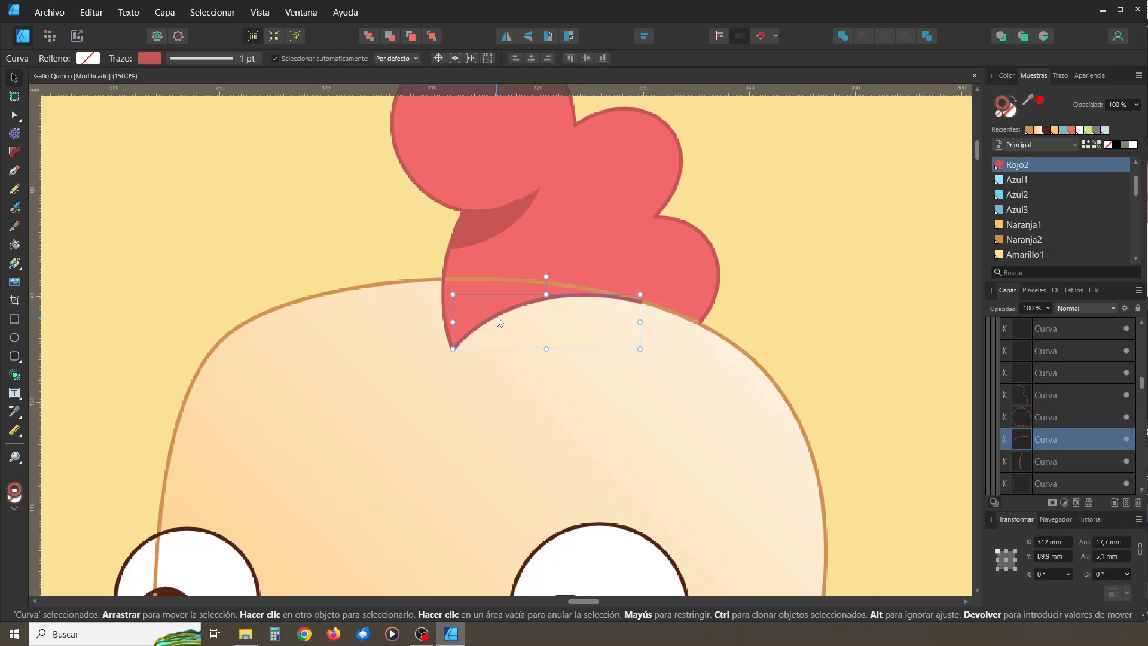
{"action": "left_click", "coordinate": [1023, 242]}
{"action": "key", "text": "alt+Tab"}
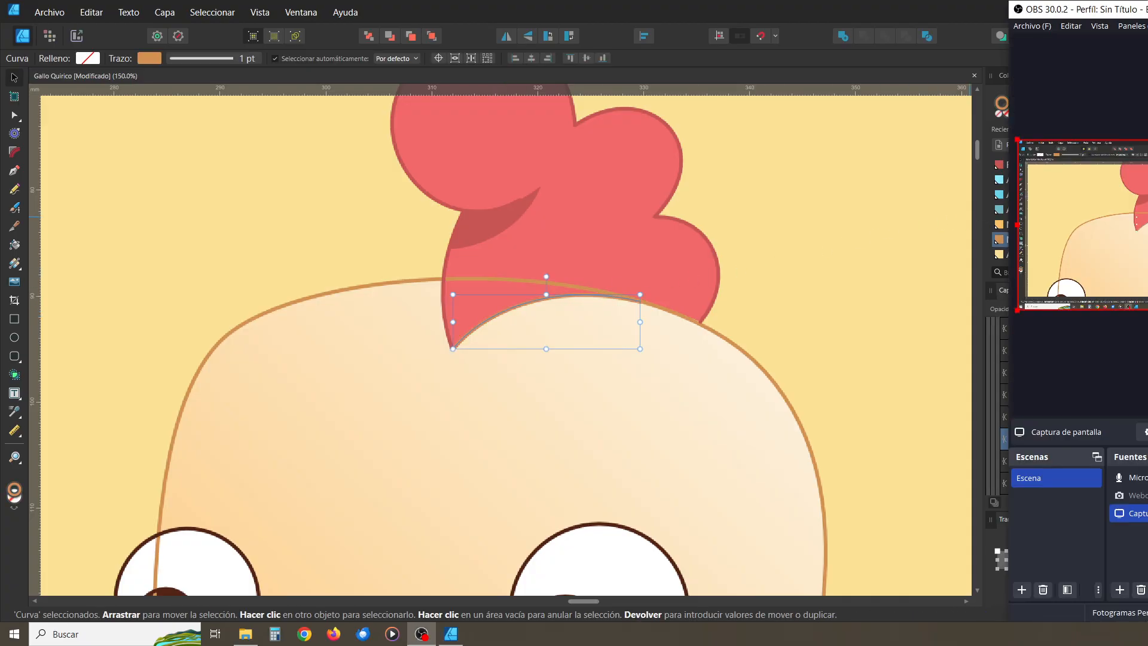
{"action": "key", "text": "alt+Tab"}
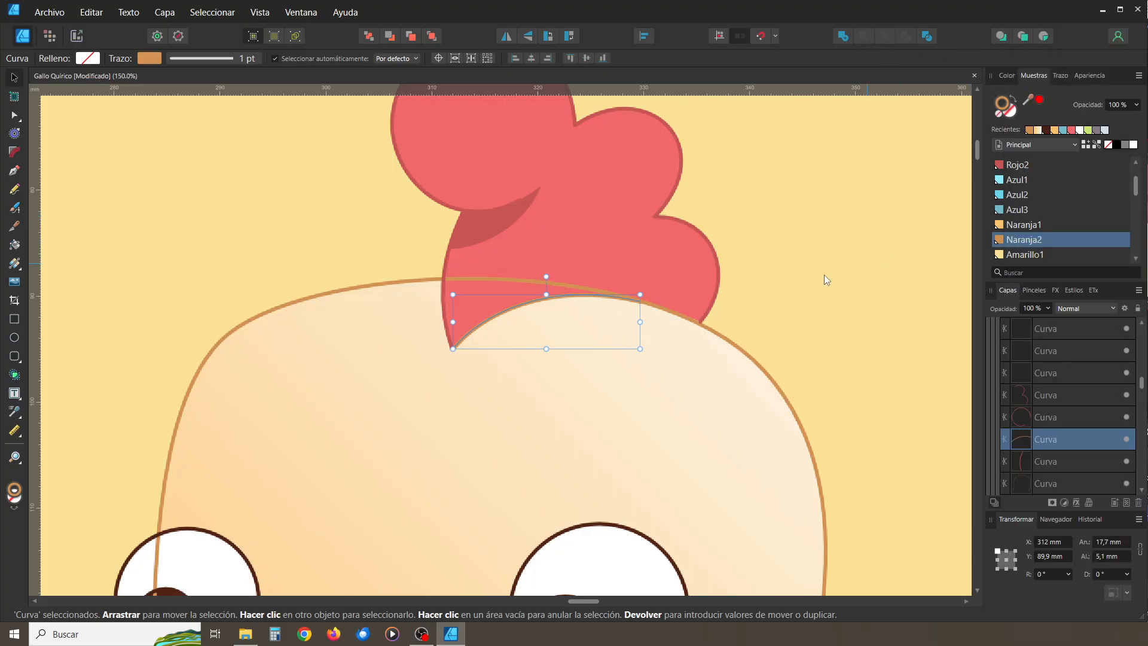
{"action": "left_click", "coordinate": [774, 291]}
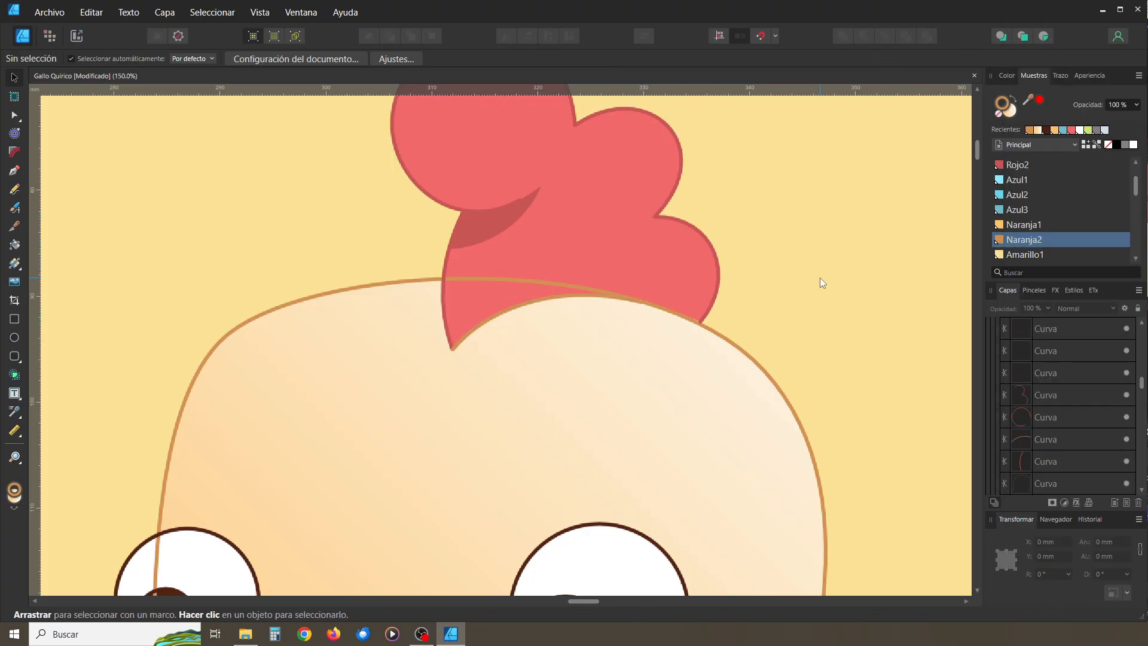
Change the stroke of the curved line where the comb meets the head to the Rojo2 swatch
{"action": "left_click", "coordinate": [539, 306]}
{"action": "left_click", "coordinate": [1018, 165]}
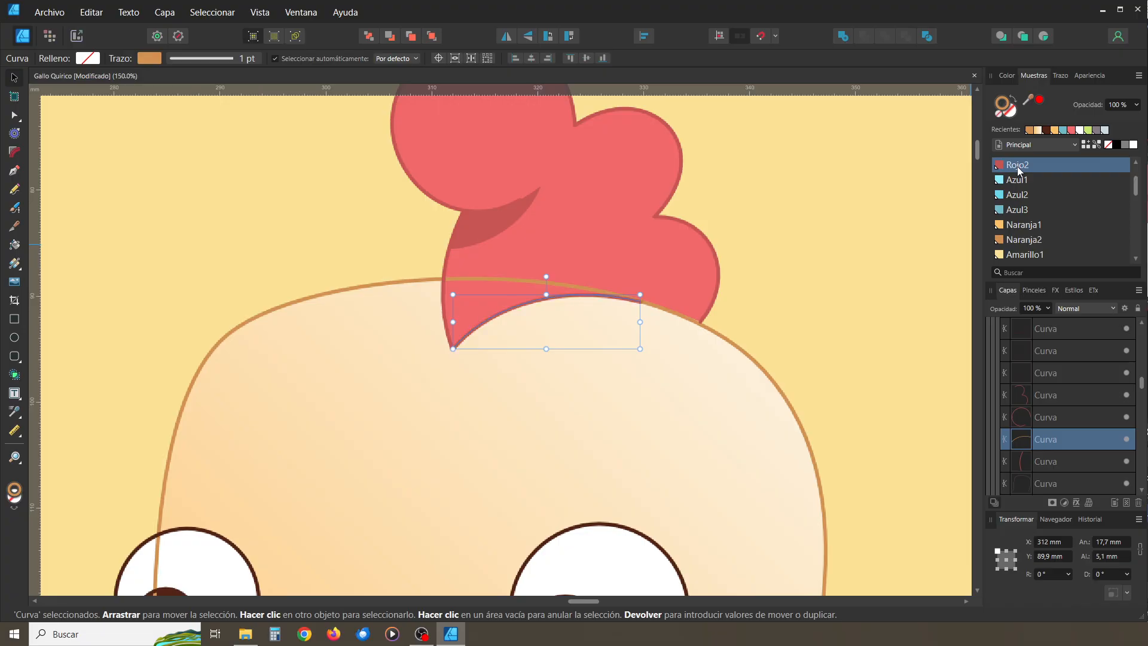
{"action": "left_click", "coordinate": [800, 269]}
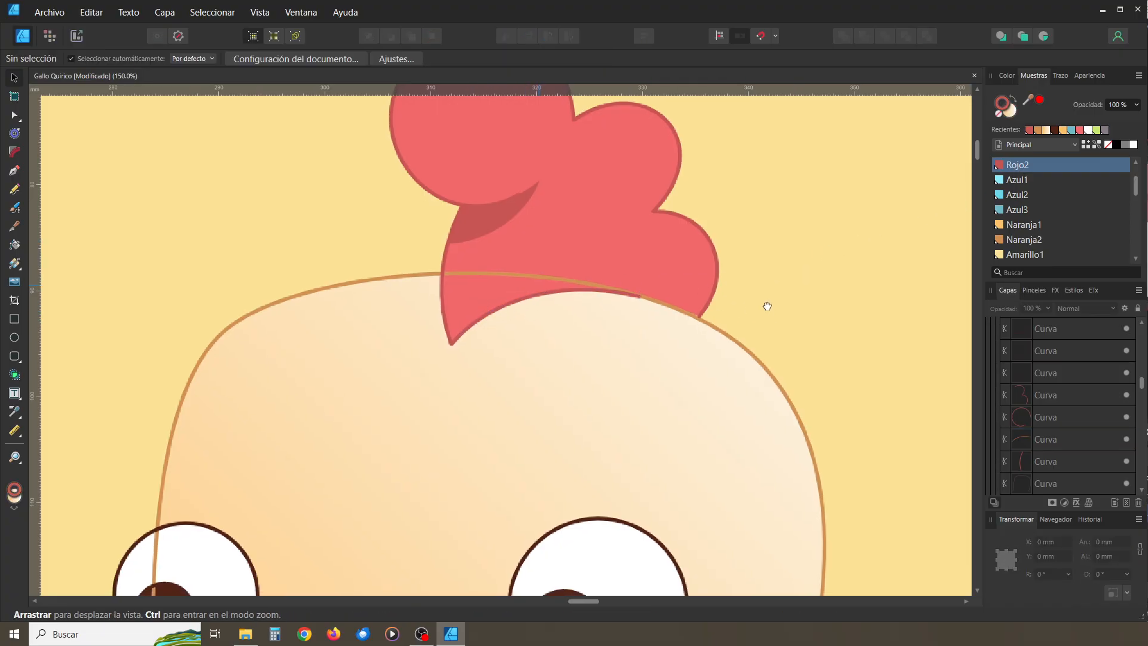
Recolour the outlines of both eye circles with the Naranja2 swatch
{"action": "scroll", "coordinate": [768, 309], "scroll_direction": "down", "scroll_amount": 5}
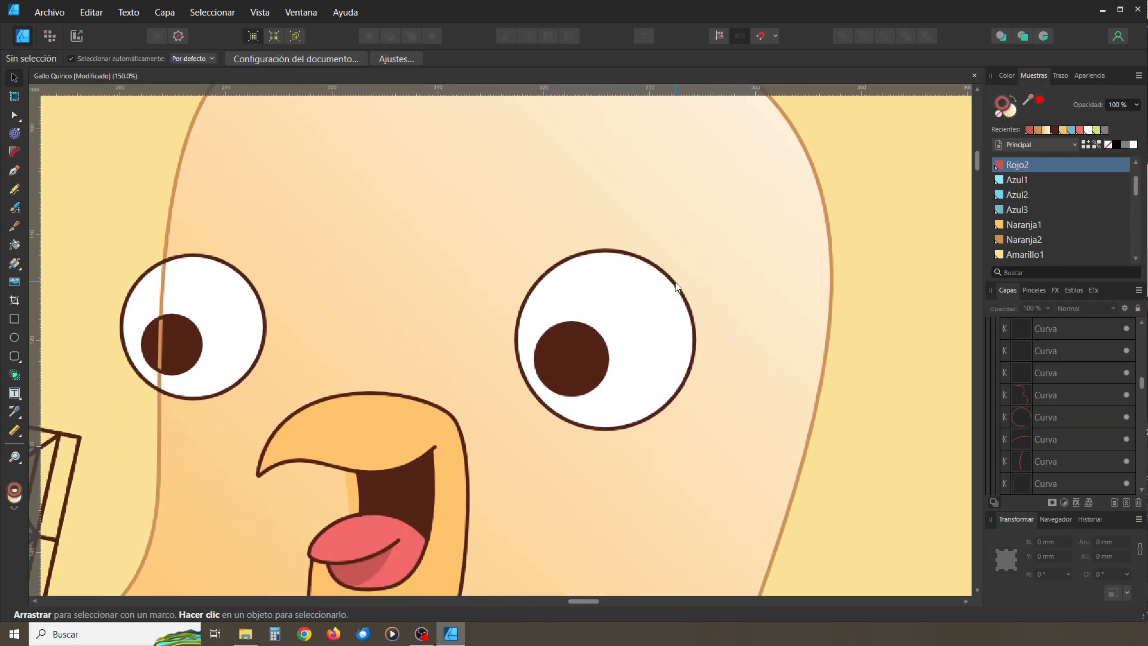
{"action": "left_click", "coordinate": [676, 286]}
{"action": "scroll", "coordinate": [1031, 180], "scroll_direction": "up", "scroll_amount": 2}
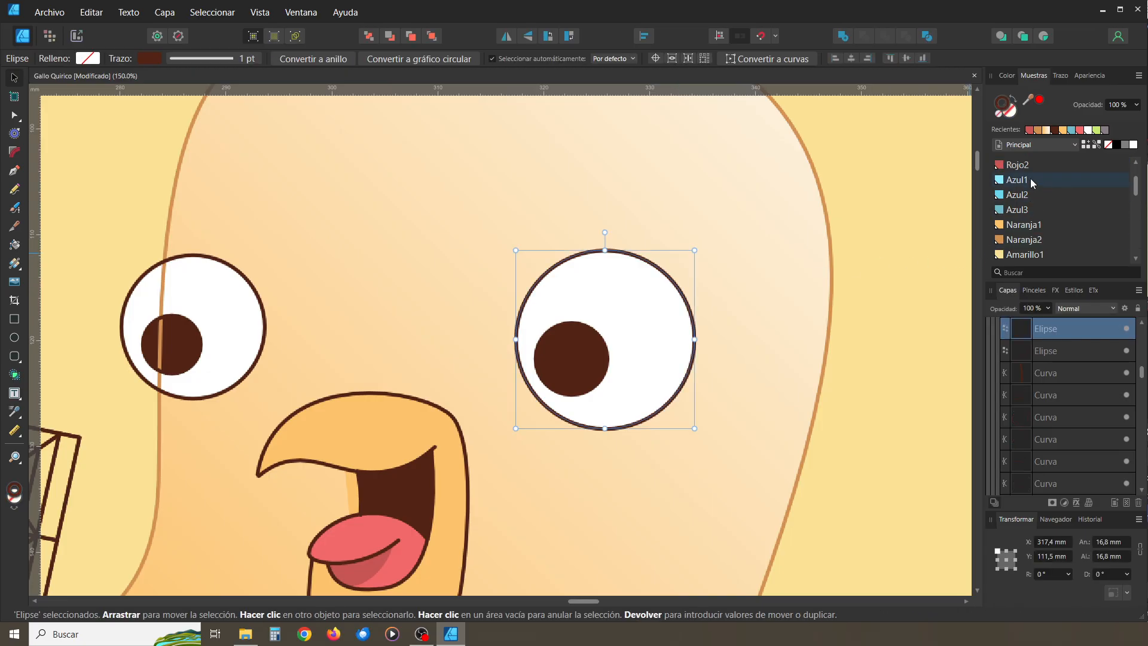
{"action": "scroll", "coordinate": [1030, 206], "scroll_direction": "down", "scroll_amount": 3}
{"action": "left_click", "coordinate": [1028, 238]}
{"action": "left_click", "coordinate": [219, 259]}
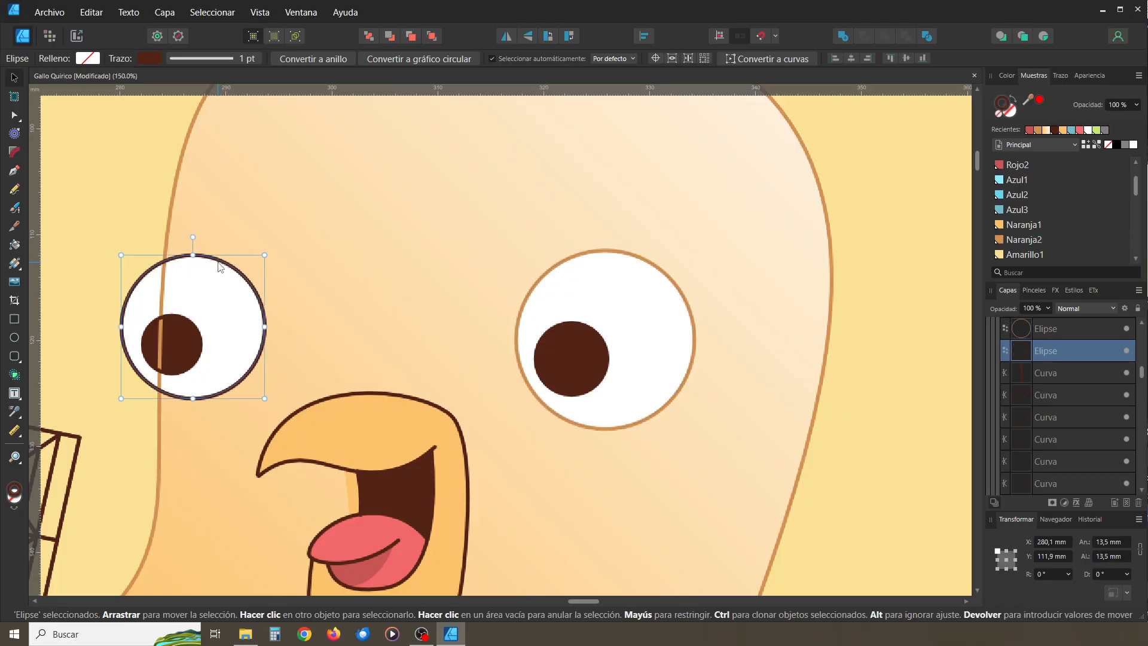
{"action": "left_click", "coordinate": [1027, 239]}
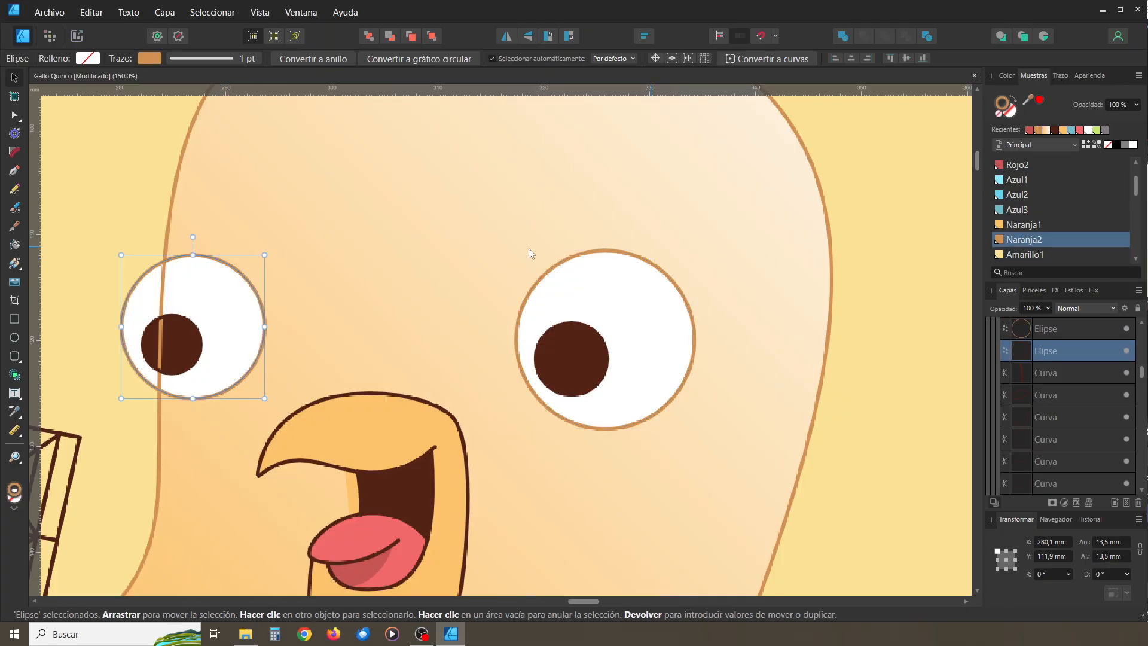
{"action": "left_click", "coordinate": [121, 225]}
Apply the Naranja2 swatch to the strokes of the beak's outer outline, the upper beak's lower edge and the mouth's inner curve
{"action": "left_click_drag", "start_coordinate": [476, 370], "coordinate": [564, 153]}
{"action": "left_click_drag", "start_coordinate": [510, 232], "coordinate": [507, 243]}
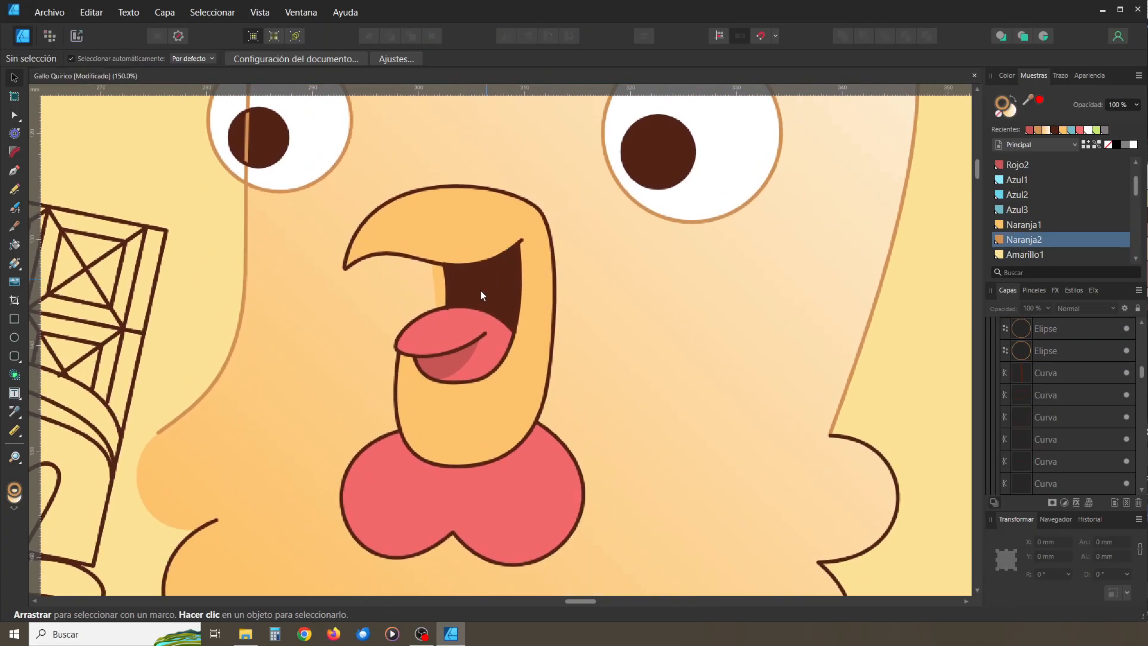
{"action": "left_click", "coordinate": [468, 263]}
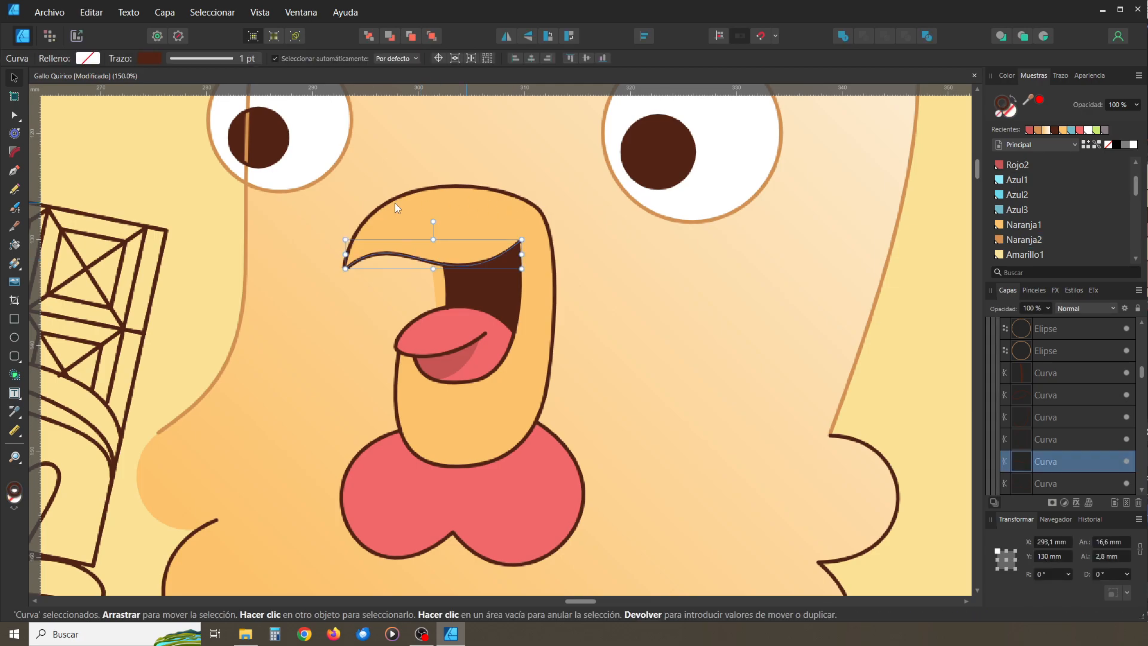
{"action": "left_click", "coordinate": [539, 214], "text": "shift"}
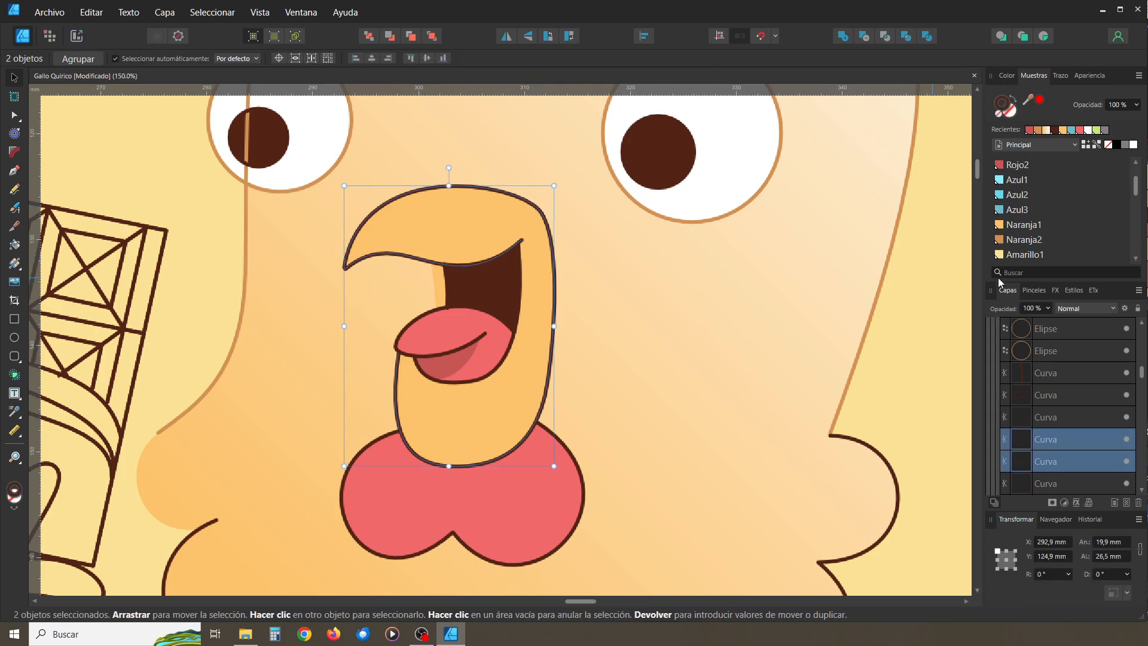
{"action": "left_click", "coordinate": [1024, 239]}
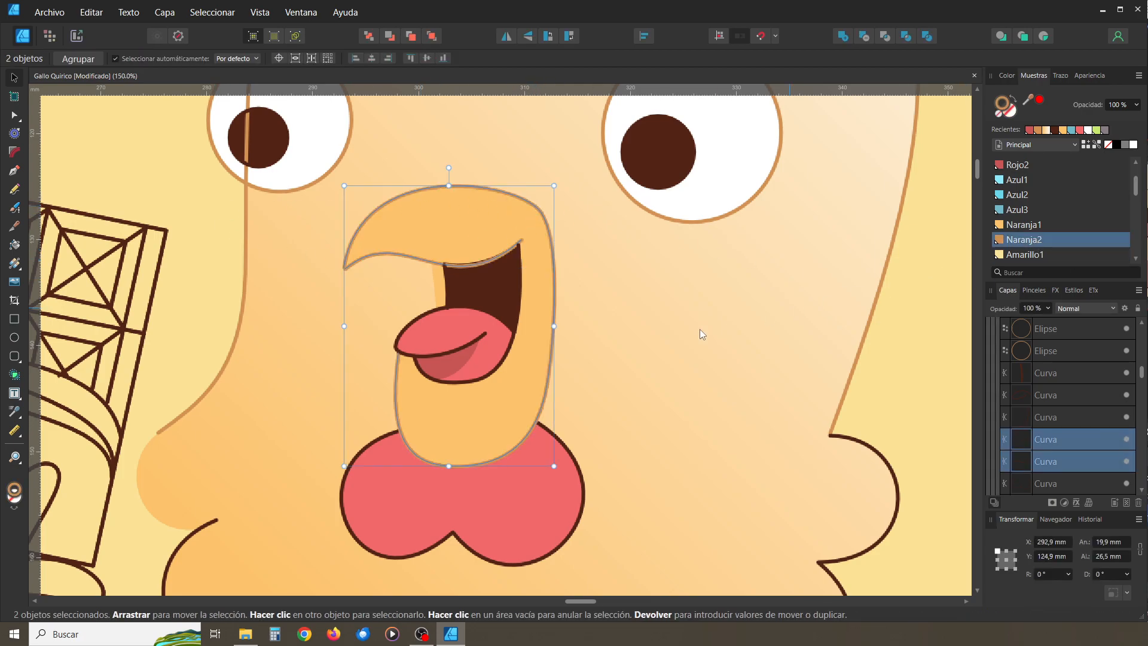
{"action": "left_click", "coordinate": [486, 377]}
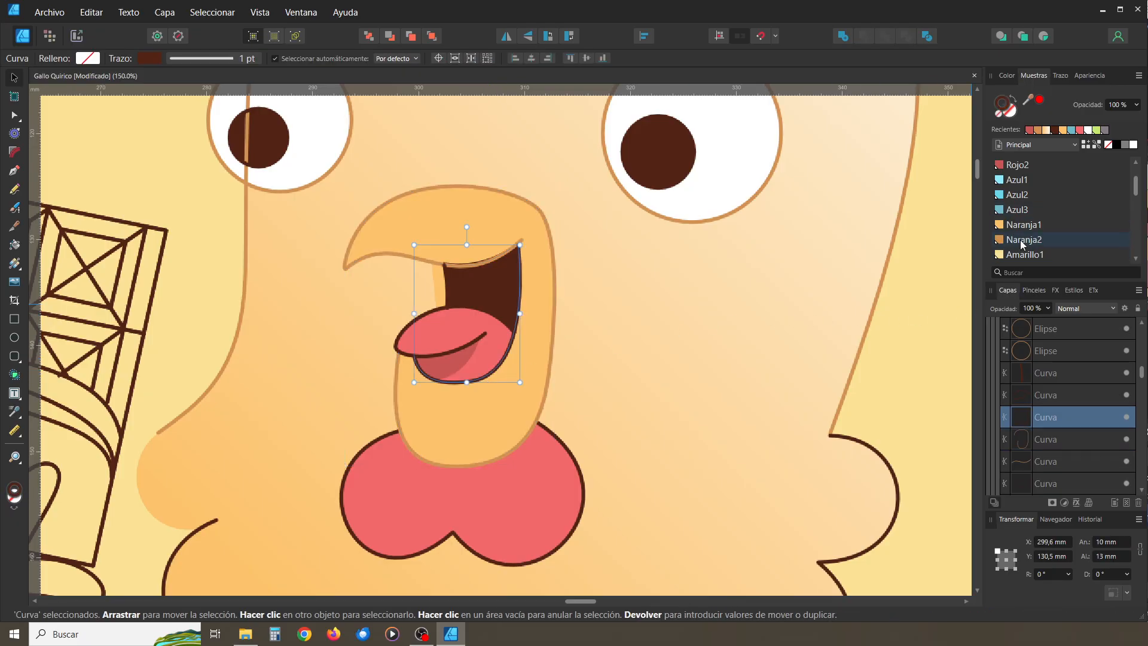
Set the strokes of the tongue's outline and the wattle below the beak to the Rojo2 swatch
{"action": "left_click", "coordinate": [506, 323]}
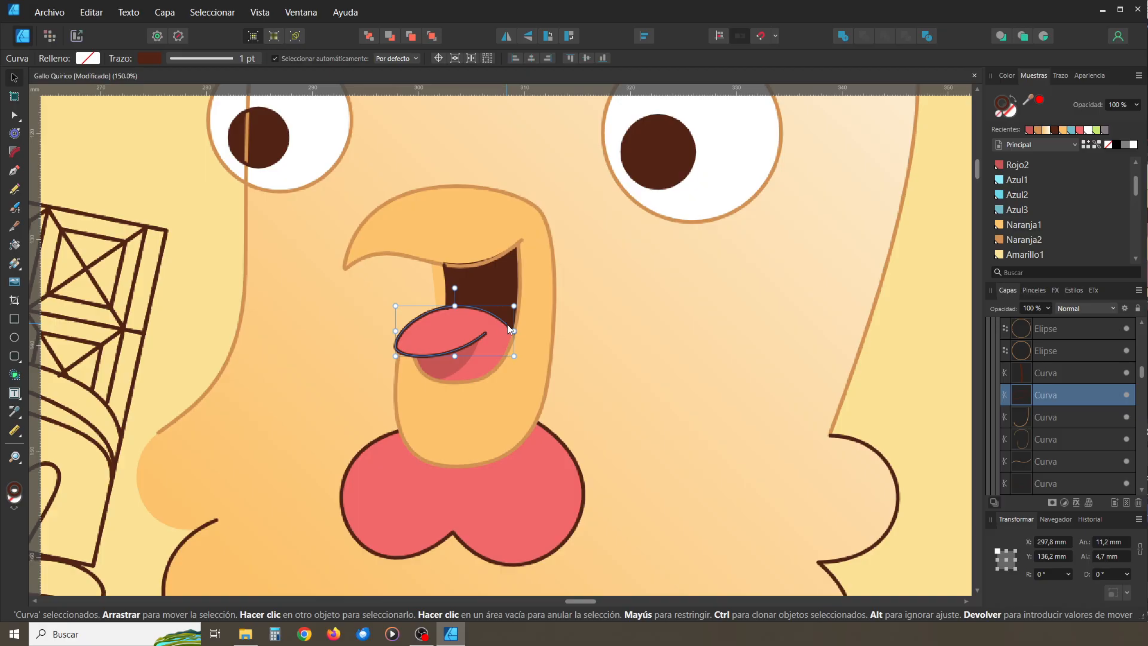
{"action": "left_click", "coordinate": [1024, 166]}
{"action": "left_click", "coordinate": [565, 444]}
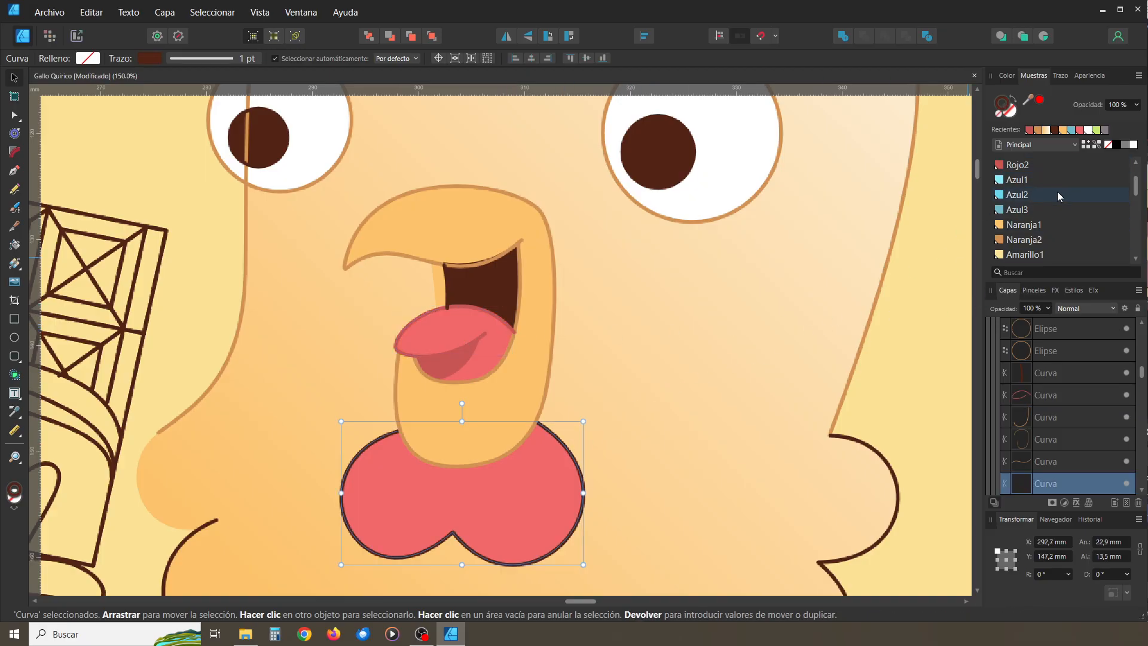
{"action": "left_click", "coordinate": [1031, 170]}
Recolour the two scalloped feather outlines around the lower body with the Naranja2 swatch
{"action": "scroll", "coordinate": [743, 312], "scroll_direction": "down", "scroll_amount": 5}
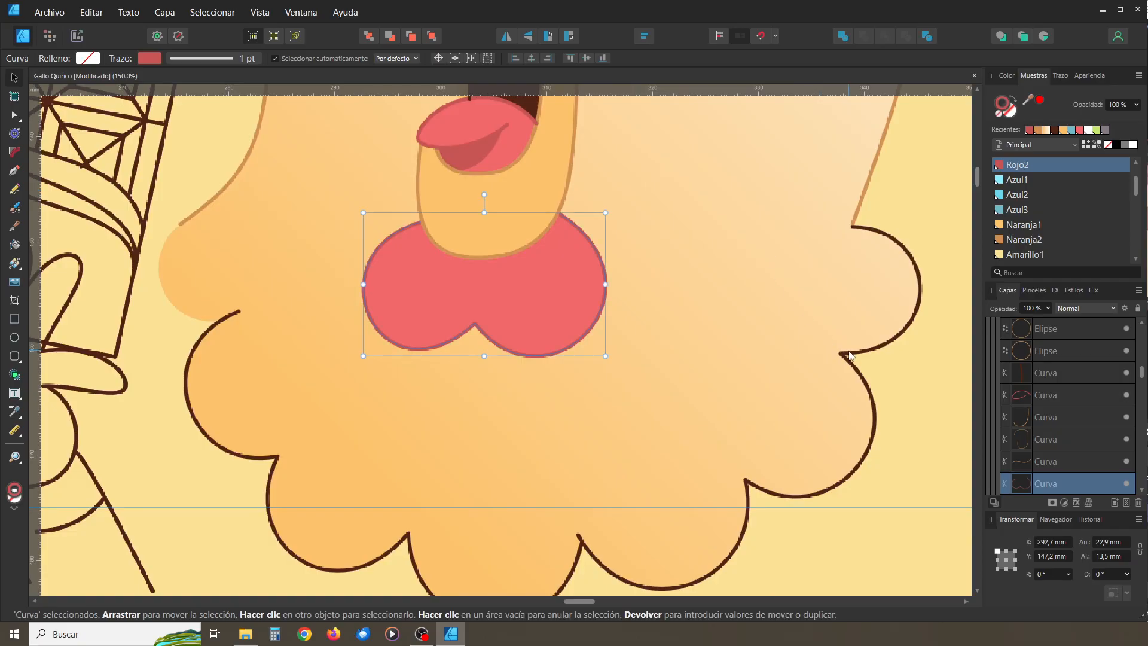
{"action": "left_click", "coordinate": [850, 370]}
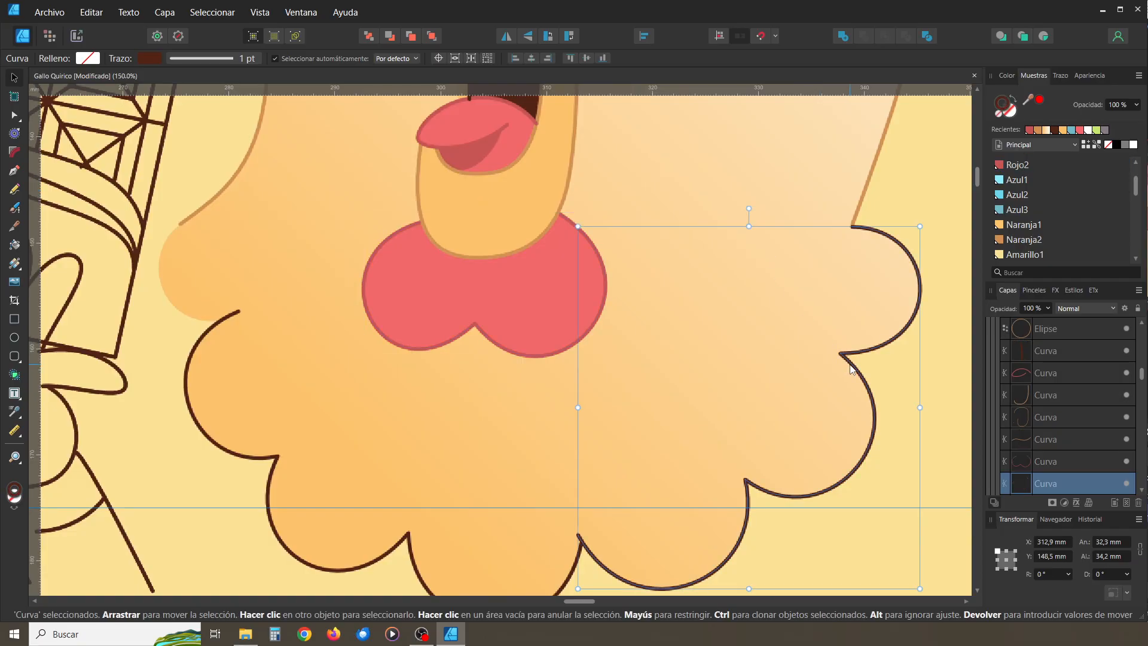
{"action": "left_click", "coordinate": [267, 460], "text": "shift"}
{"action": "left_click", "coordinate": [1025, 239]}
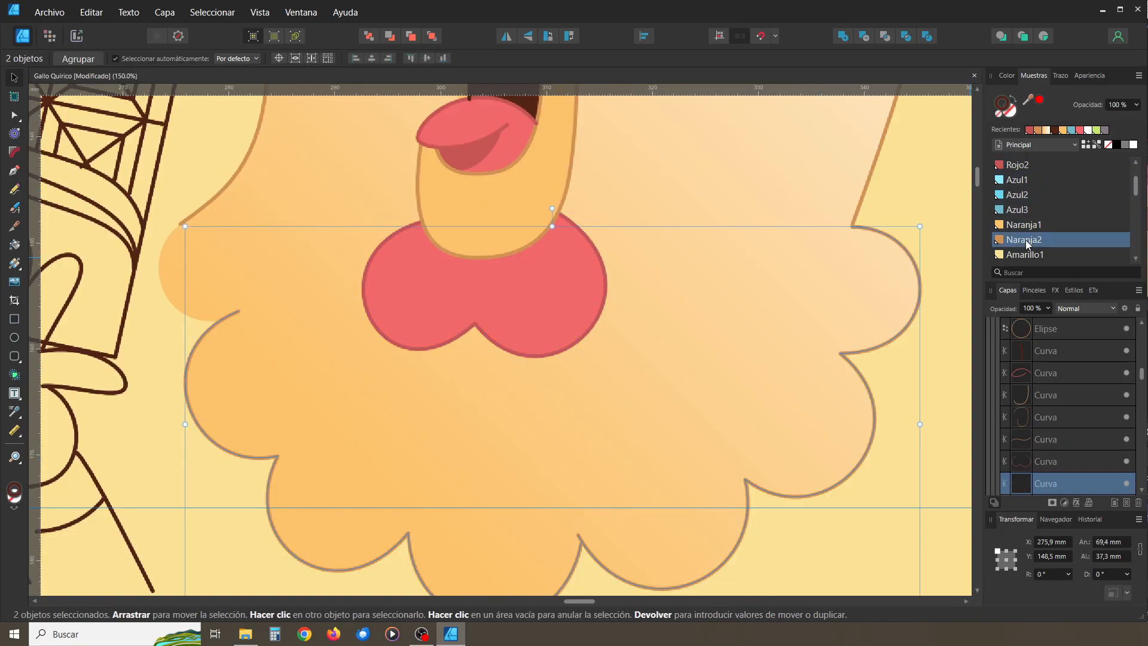
{"action": "left_click", "coordinate": [908, 218]}
Look over the rooster's recoloured lines to check for missing or incomplete outlines
{"action": "key", "text": "space"}
{"action": "left_click_drag", "start_coordinate": [903, 200], "coordinate": [845, 379]}
{"action": "left_click_drag", "start_coordinate": [710, 312], "coordinate": [757, 524]}
{"action": "left_click_drag", "start_coordinate": [692, 186], "coordinate": [691, 356]}
{"action": "left_click_drag", "start_coordinate": [693, 302], "coordinate": [697, 430]}
{"action": "left_click_drag", "start_coordinate": [700, 303], "coordinate": [684, 249]}
{"action": "left_click_drag", "start_coordinate": [665, 377], "coordinate": [684, 190]}
{"action": "left_click_drag", "start_coordinate": [656, 264], "coordinate": [662, 119]}
{"action": "left_click_drag", "start_coordinate": [619, 275], "coordinate": [650, 165]}
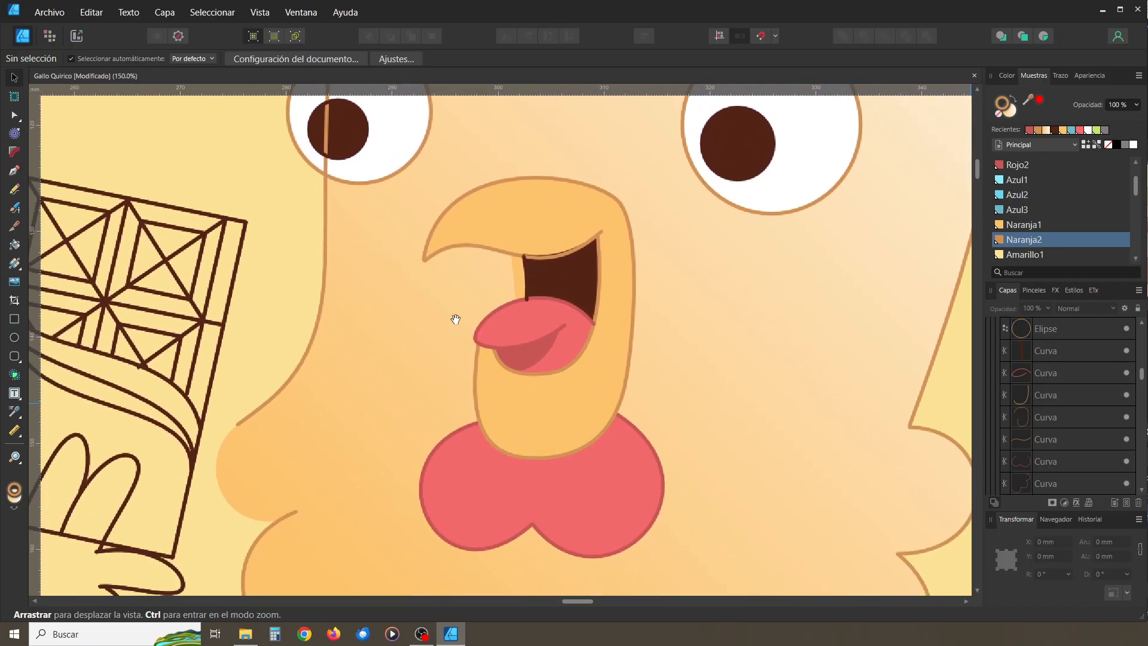
Extend the open end of the head's outline with the Pen tool around the uppermost left feather to meet the next scallop
{"action": "key", "text": "ctrl+plus"}
{"action": "left_click_drag", "start_coordinate": [486, 430], "coordinate": [746, 272]}
{"action": "left_click", "coordinate": [14, 170]}
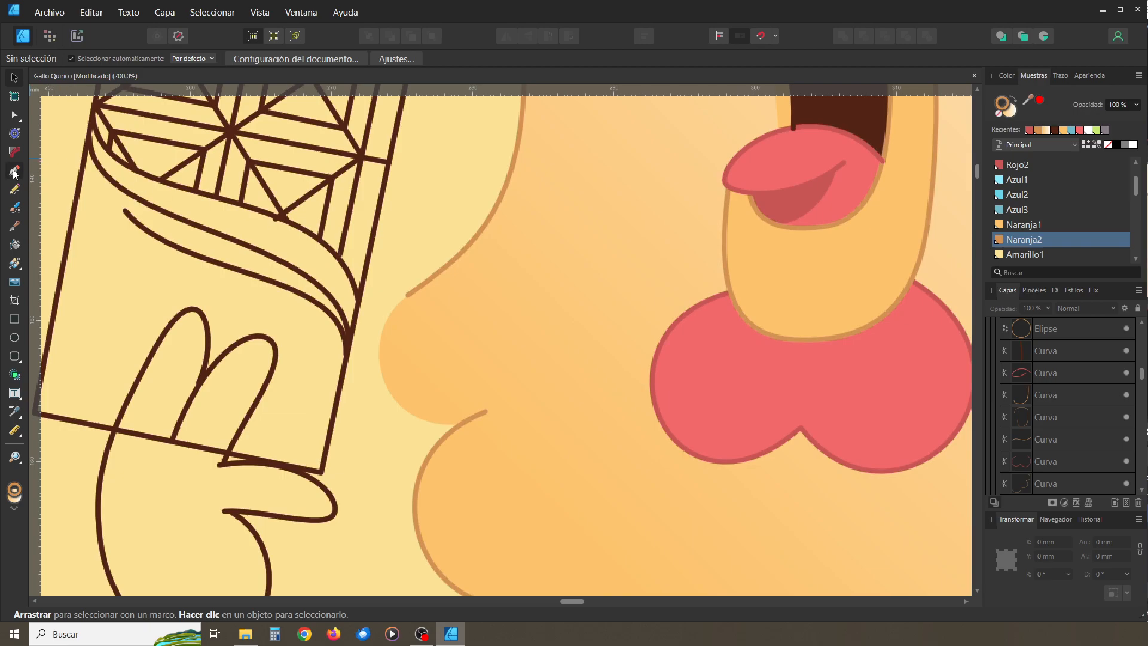
{"action": "left_click", "coordinate": [408, 295]}
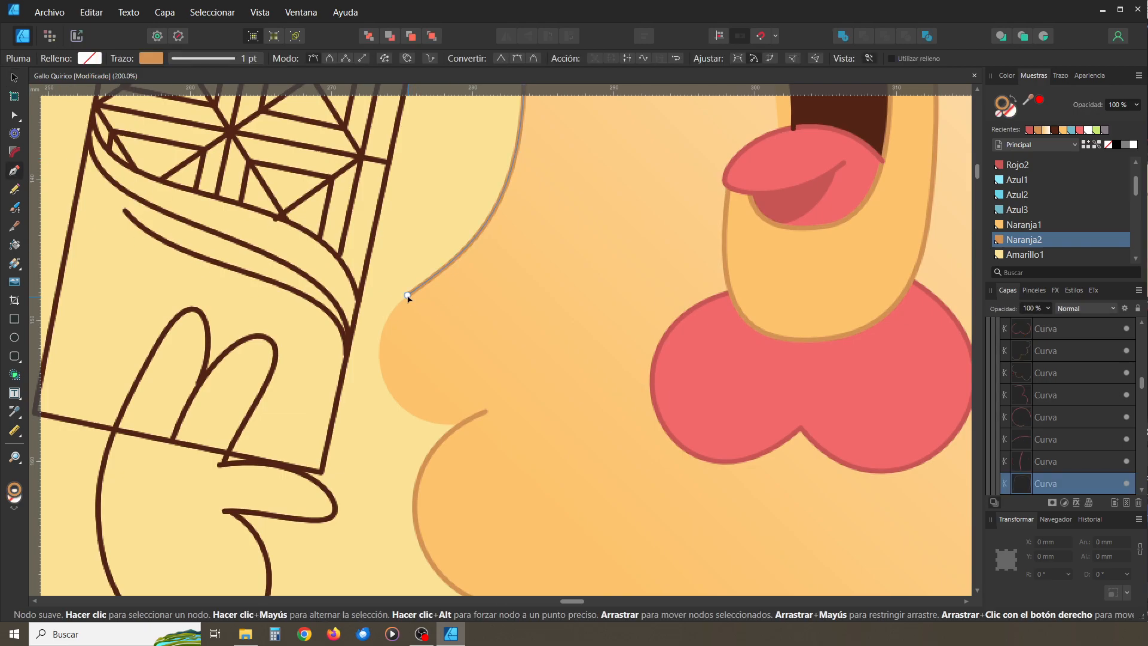
{"action": "left_click", "coordinate": [407, 295]}
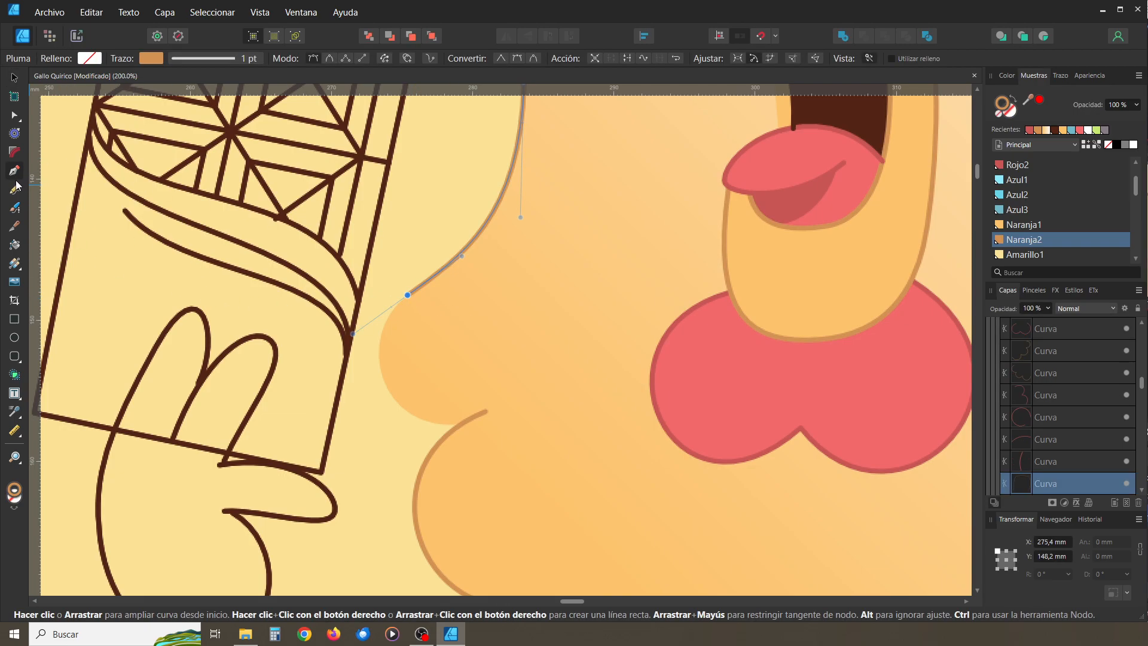
{"action": "left_click_drag", "start_coordinate": [458, 424], "coordinate": [536, 419]}
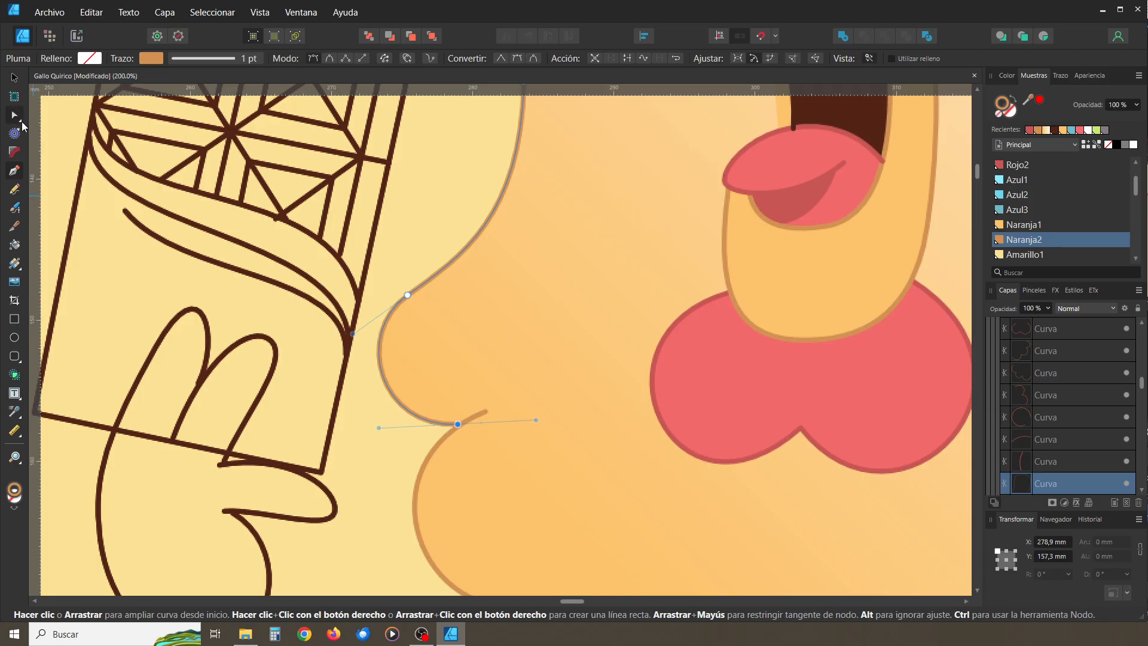
{"action": "left_click", "coordinate": [16, 119]}
{"action": "left_click", "coordinate": [407, 477]}
Draw a short Naranja2 curve with the Pen tool along the narrow beak strip's left edge, from the tongue to the upper beak
{"action": "left_click_drag", "start_coordinate": [735, 350], "coordinate": [636, 531]}
{"action": "left_click", "coordinate": [675, 250]}
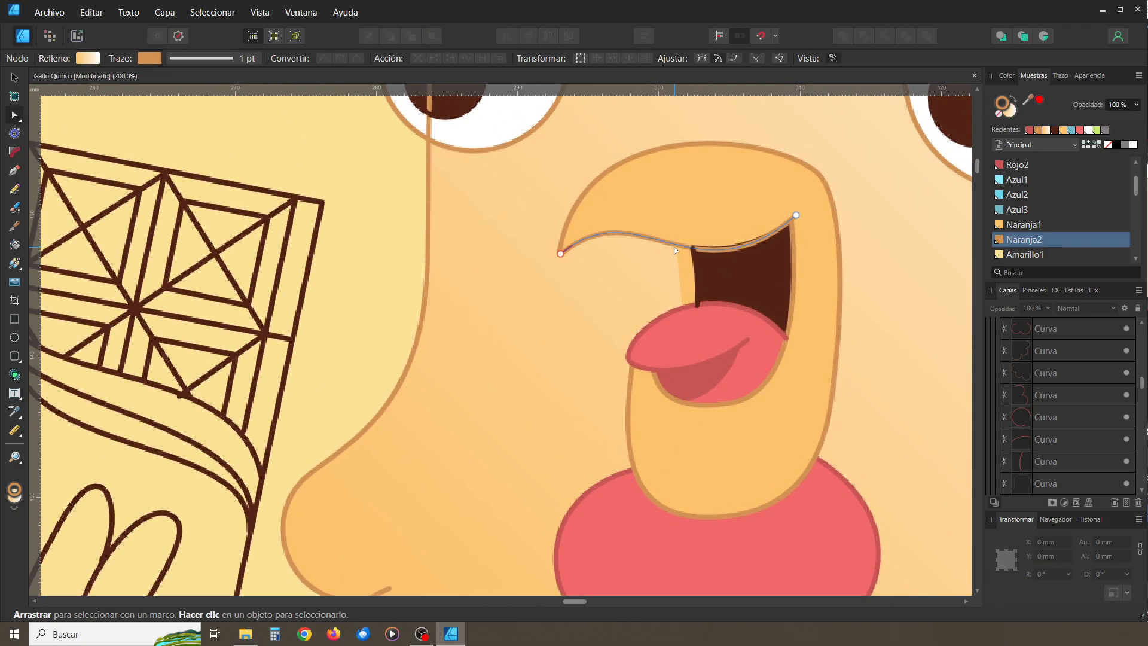
{"action": "key", "text": "ctrl+plus"}
{"action": "left_click_drag", "start_coordinate": [749, 273], "coordinate": [686, 303]}
{"action": "key", "text": "p"}
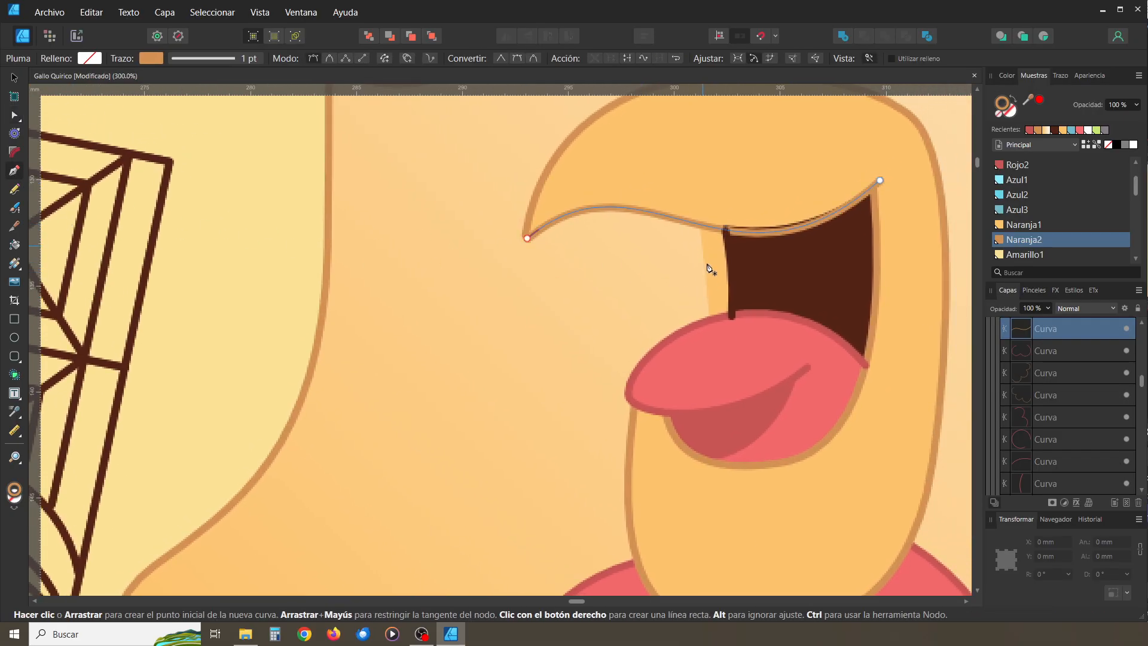
{"action": "left_click_drag", "start_coordinate": [709, 315], "coordinate": [711, 297]}
{"action": "left_click_drag", "start_coordinate": [701, 227], "coordinate": [699, 204]}
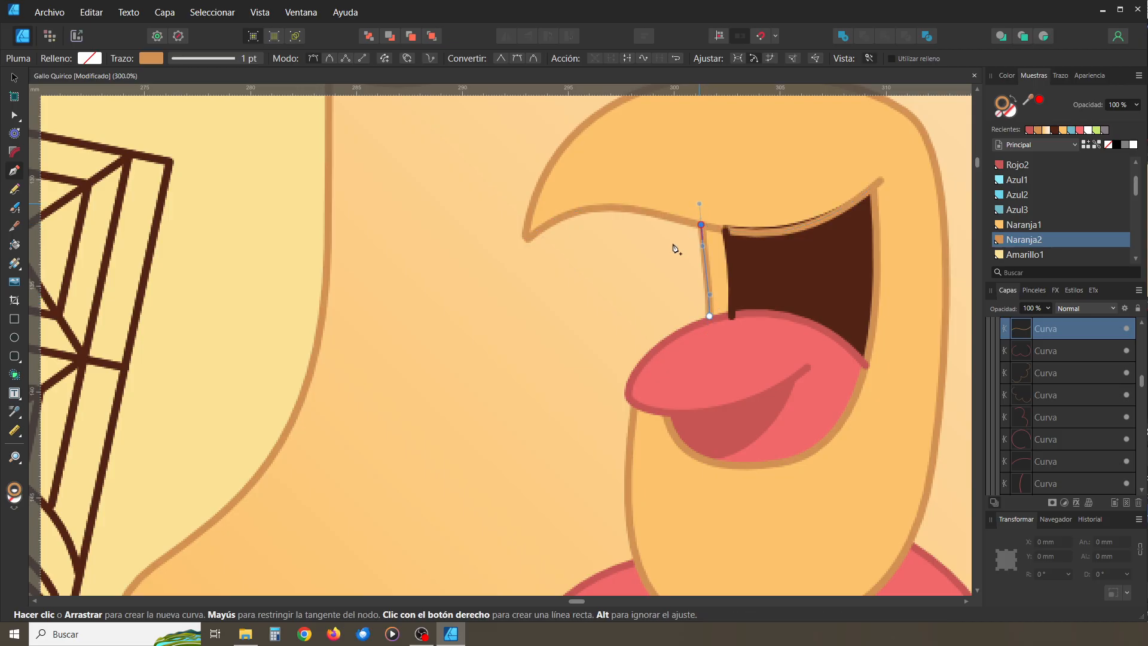
{"action": "left_click", "coordinate": [15, 77]}
{"action": "left_click", "coordinate": [244, 209]}
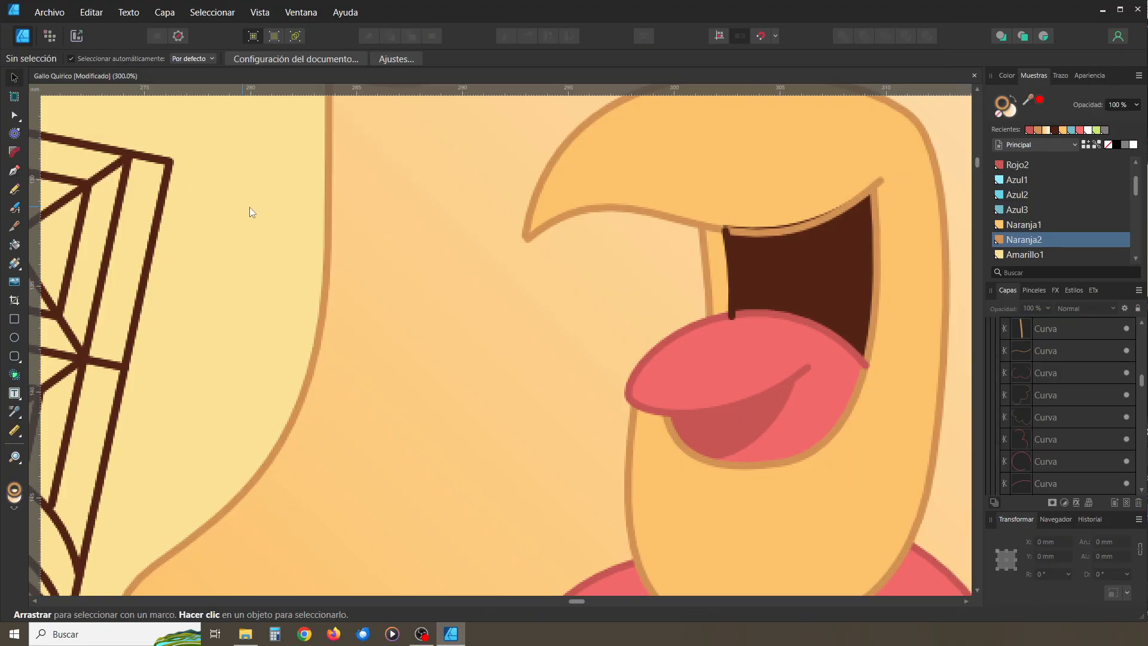
Inspect the outlines of the whole head, the comb, the eyes and the beak for lines that still need correcting
{"action": "key", "text": "ctrl+minus"}
{"action": "key", "text": "ctrl+minus"}
{"action": "key", "text": "ctrl+minus"}
{"action": "key", "text": "ctrl+minus"}
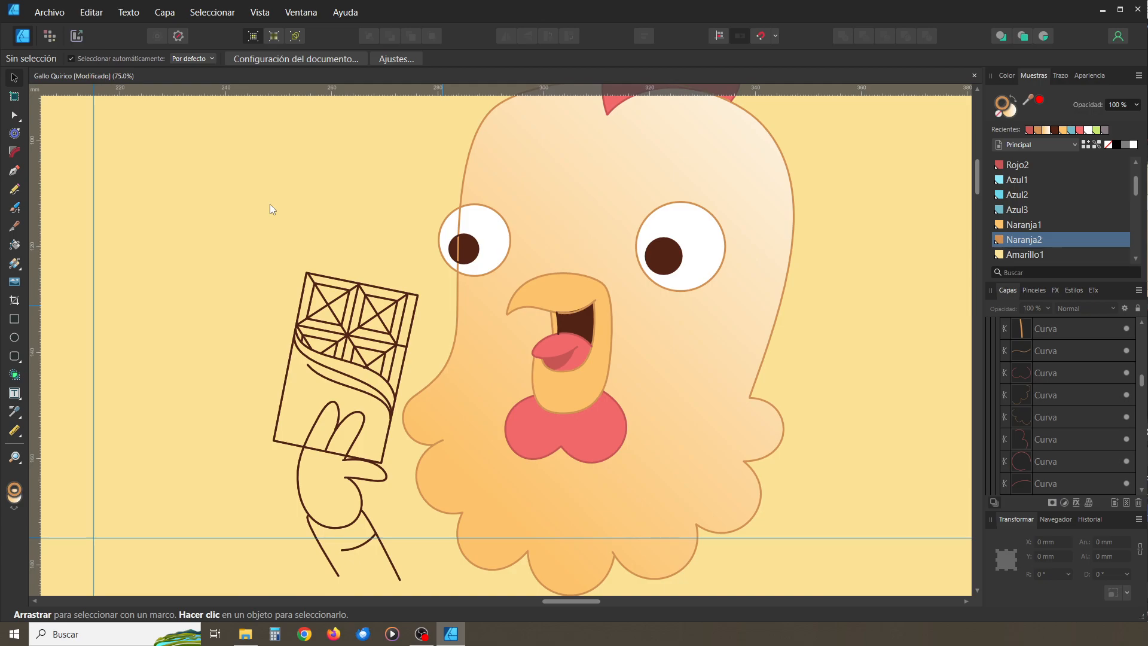
{"action": "key", "text": "space"}
{"action": "left_click_drag", "start_coordinate": [555, 282], "coordinate": [522, 393]}
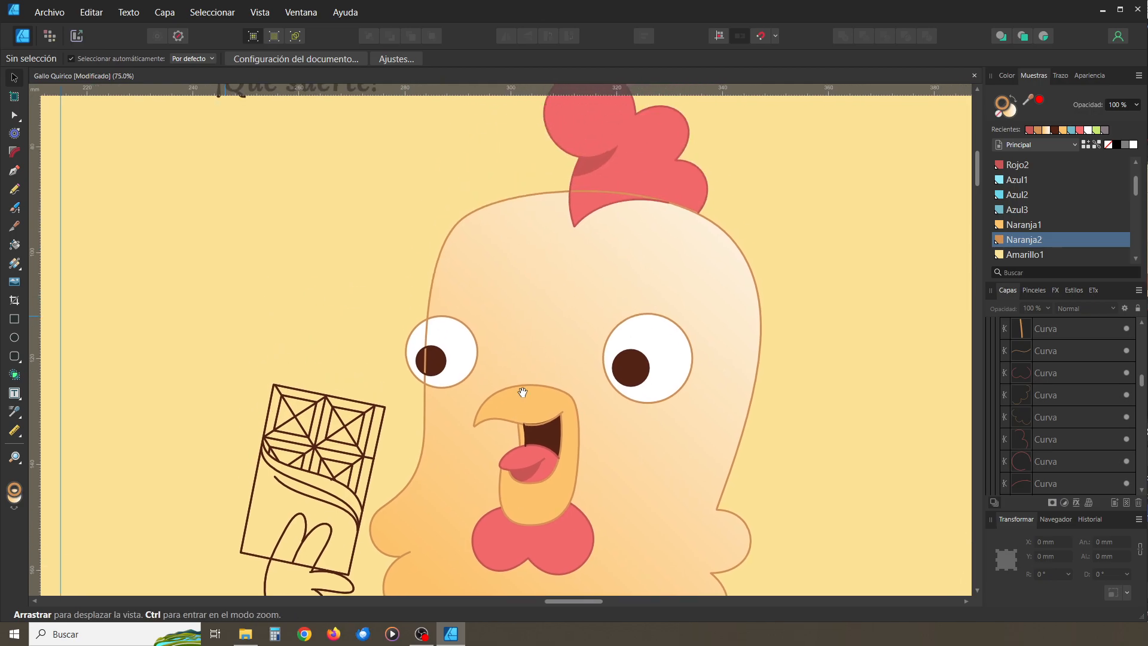
{"action": "key", "text": "ctrl+plus"}
{"action": "key", "text": "ctrl+plus"}
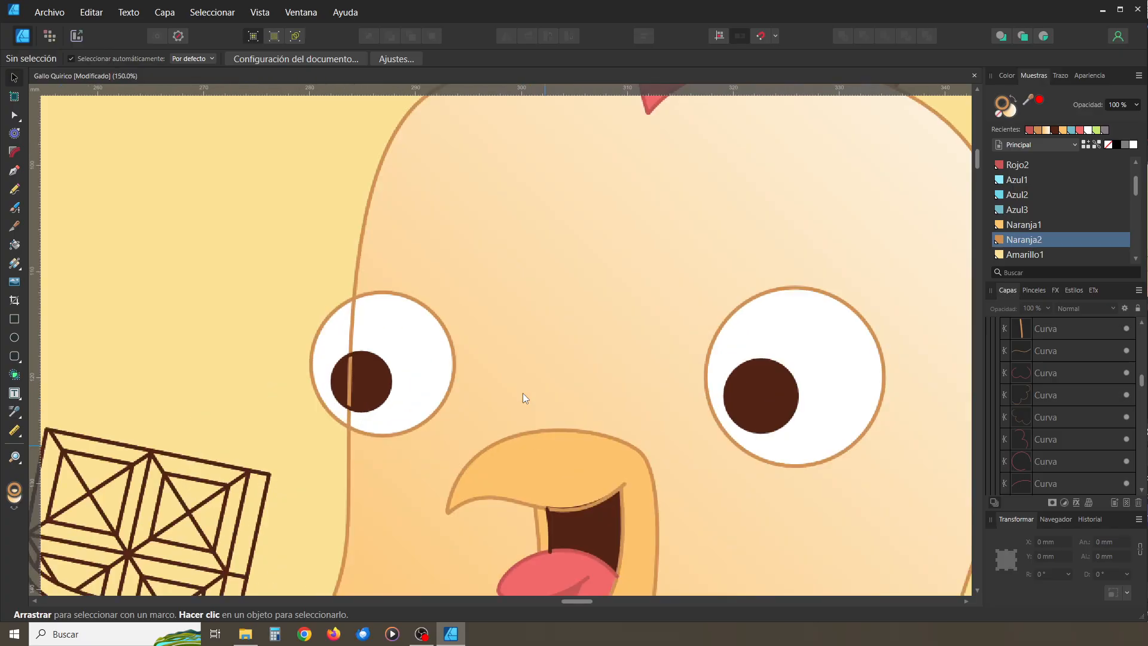
{"action": "key", "text": "space"}
{"action": "left_click_drag", "start_coordinate": [572, 277], "coordinate": [356, 538]}
{"action": "left_click_drag", "start_coordinate": [566, 405], "coordinate": [566, 506]}
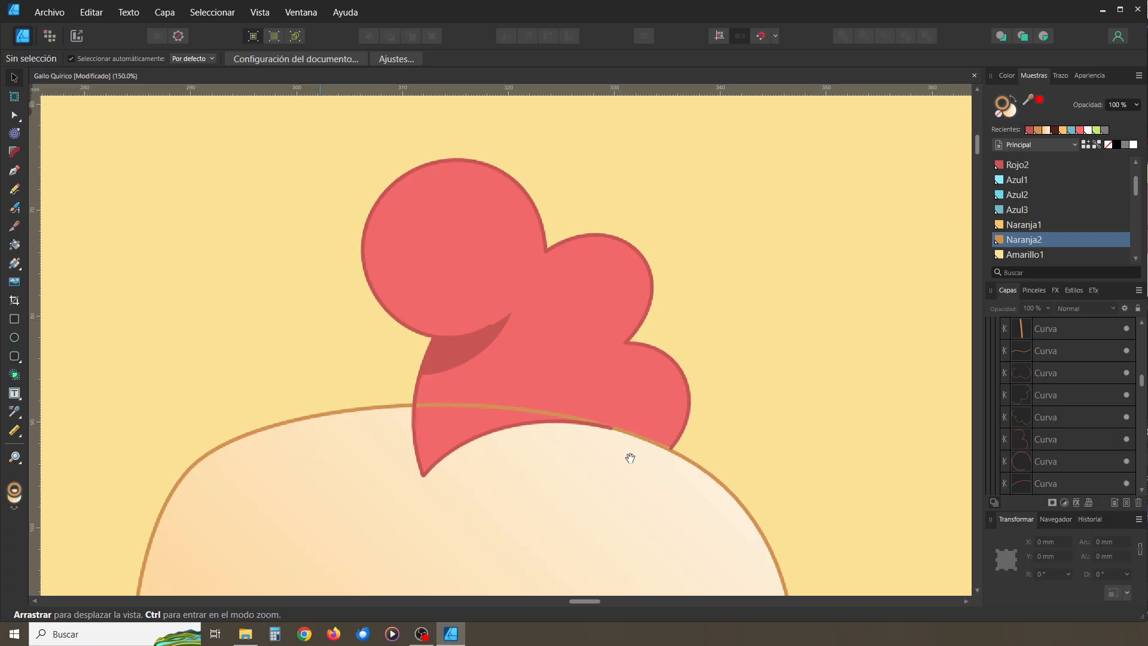
{"action": "scroll", "coordinate": [661, 338], "scroll_direction": "down", "scroll_amount": 5}
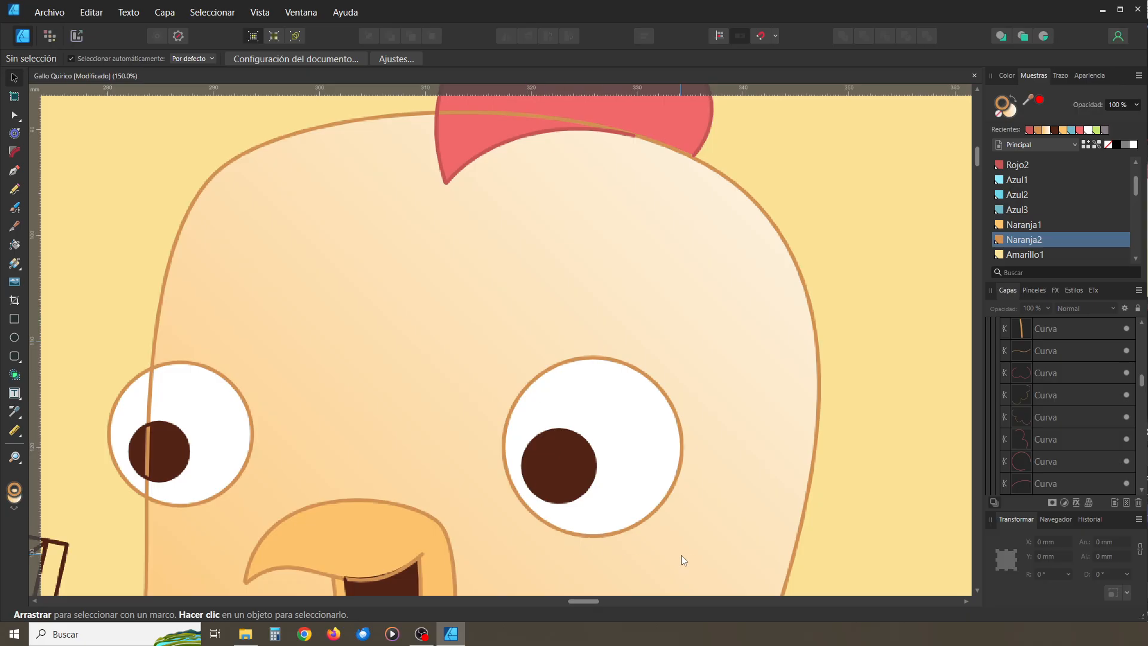
{"action": "key", "text": "space"}
{"action": "left_click_drag", "start_coordinate": [603, 485], "coordinate": [708, 311]}
{"action": "left_click_drag", "start_coordinate": [649, 404], "coordinate": [705, 347]}
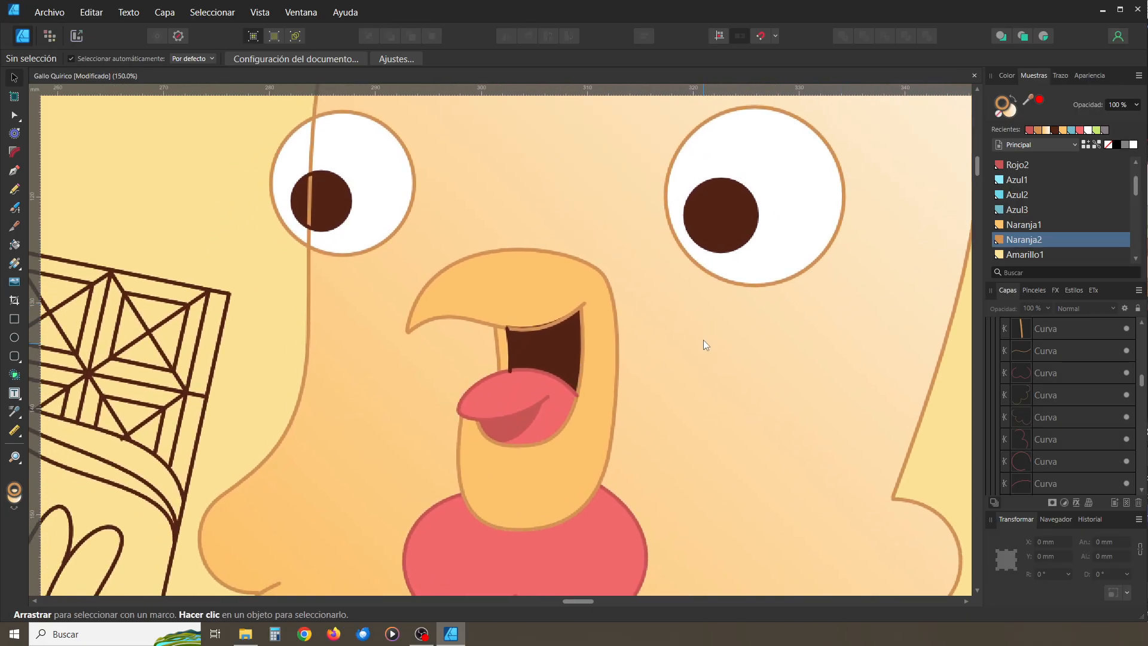
Bring the tongue's red outline to the front so it overlaps the dark line at the mouth's left edge
{"action": "key", "text": "ctrl+plus"}
{"action": "key", "text": "space"}
{"action": "left_click_drag", "start_coordinate": [409, 379], "coordinate": [421, 342]}
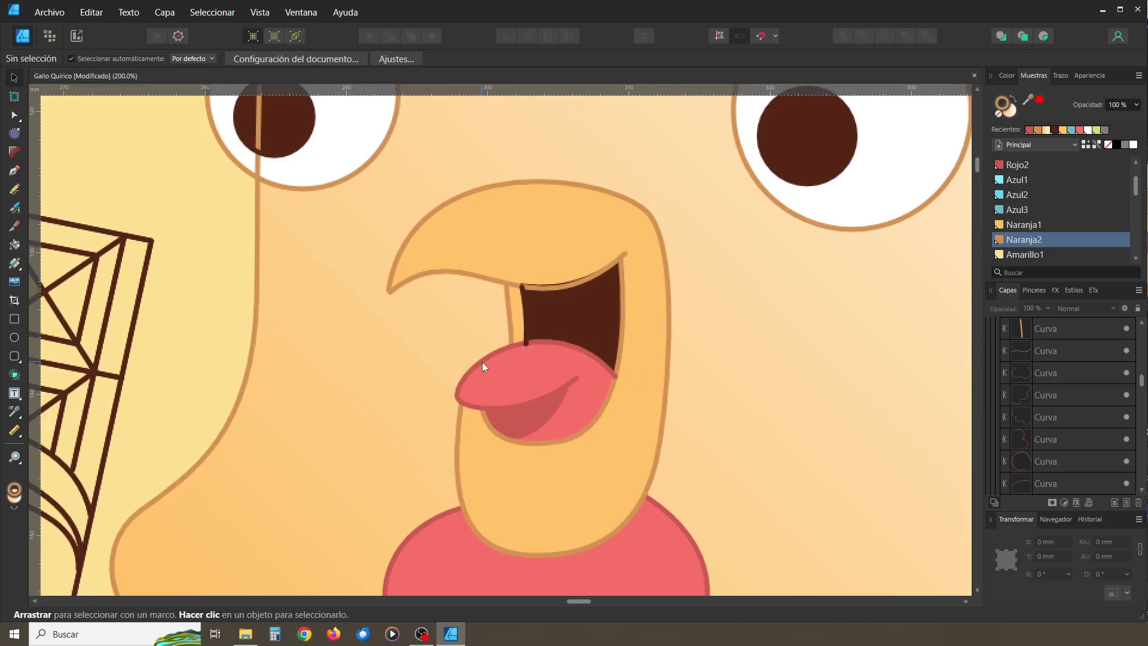
{"action": "left_click", "coordinate": [536, 342]}
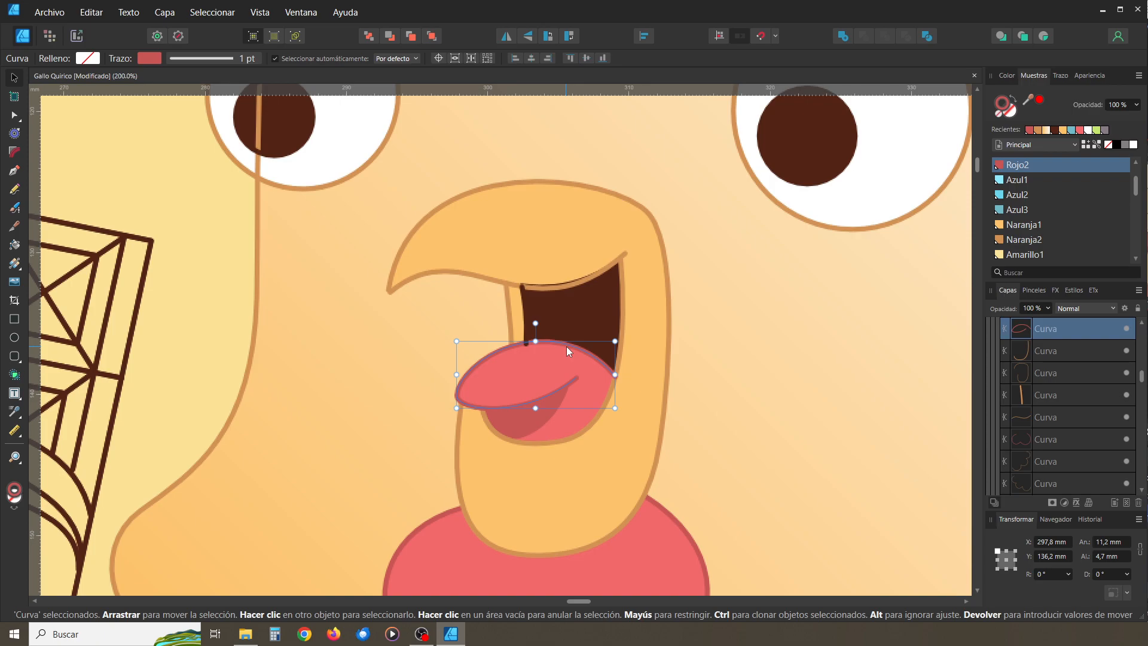
{"action": "scroll", "coordinate": [566, 346], "scroll_direction": "up", "scroll_amount": 3}
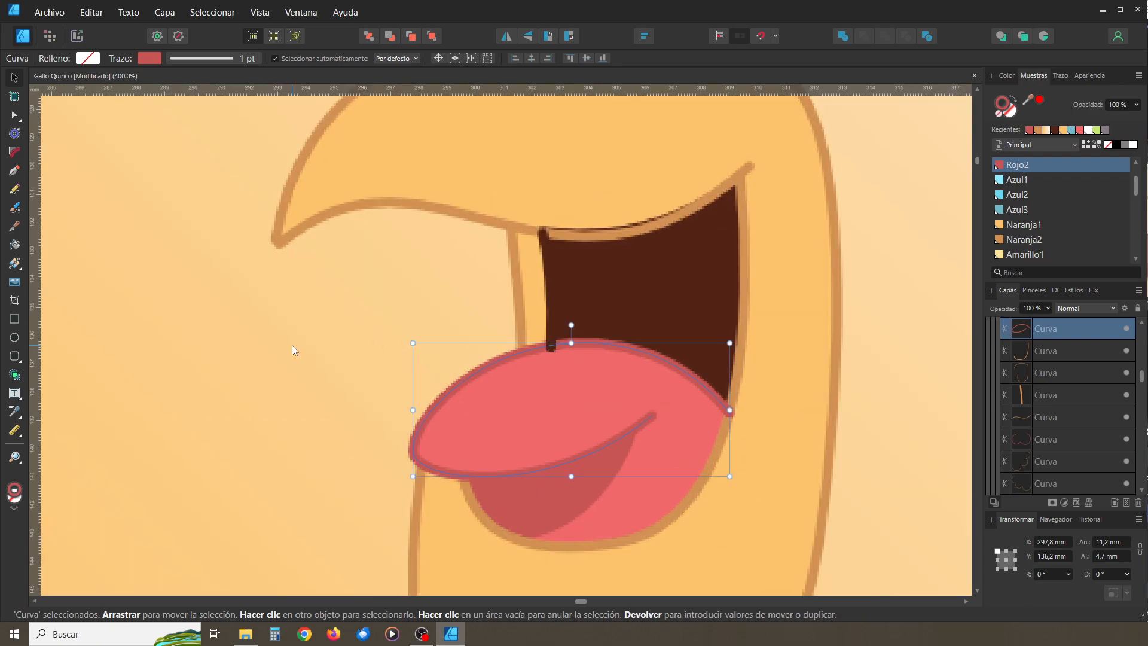
{"action": "left_click", "coordinate": [555, 330]}
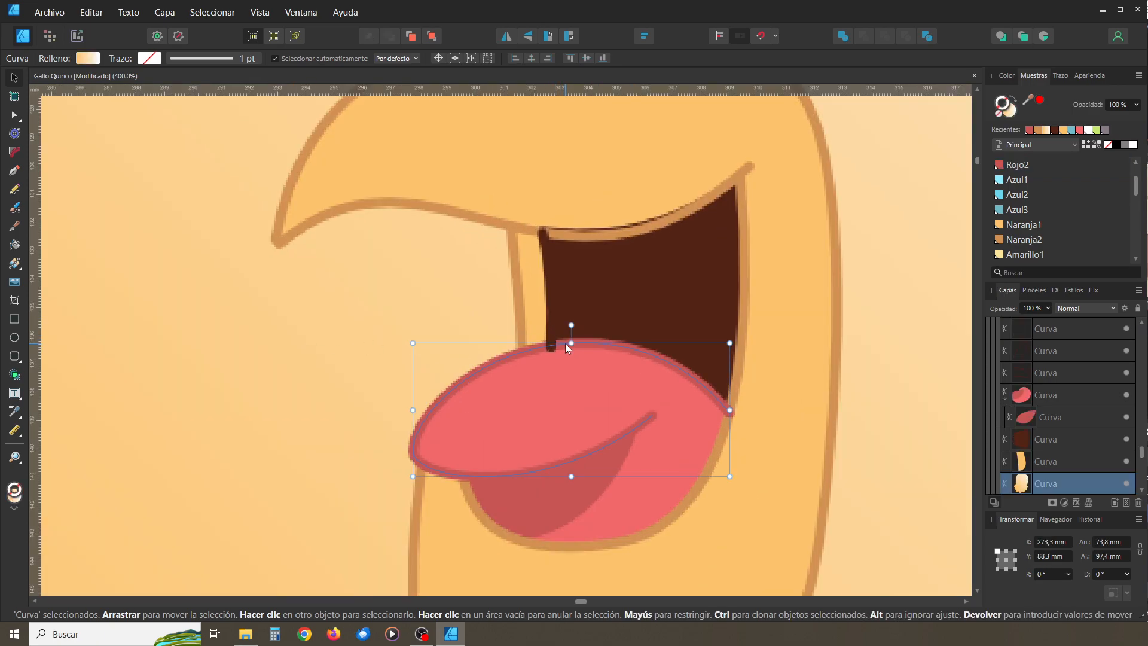
{"action": "left_click", "coordinate": [565, 343]}
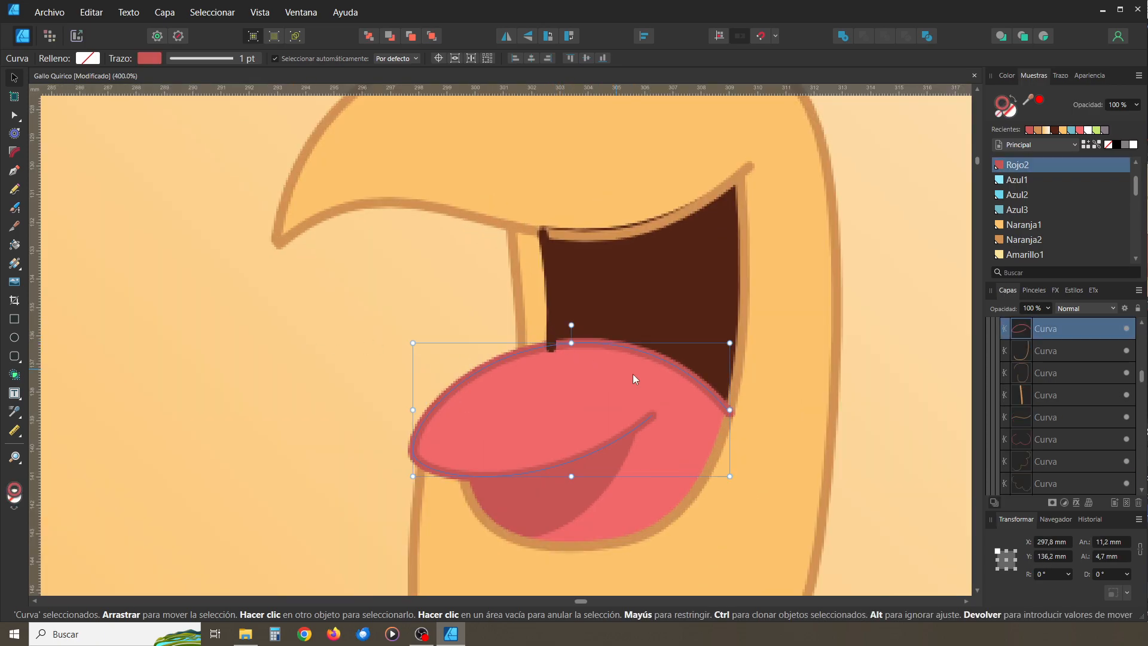
{"action": "left_click", "coordinate": [432, 36]}
{"action": "left_click", "coordinate": [329, 387]}
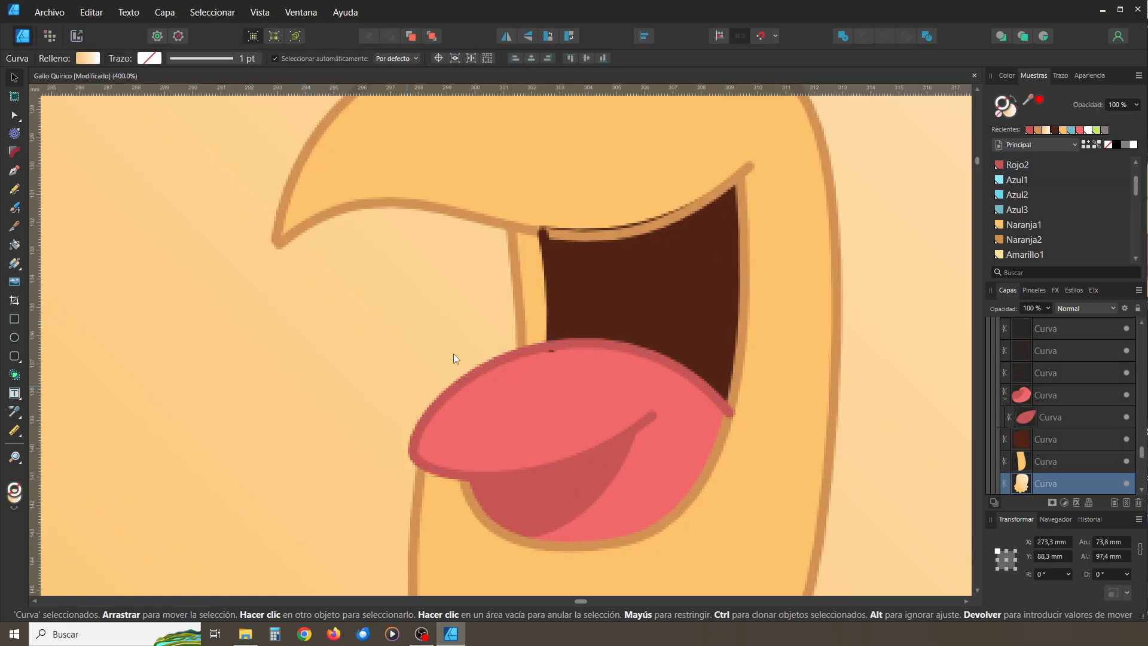
Move the lower end node of the mouth's dark left line slightly up so it stays hidden under the tongue's outline
{"action": "left_click", "coordinate": [550, 318]}
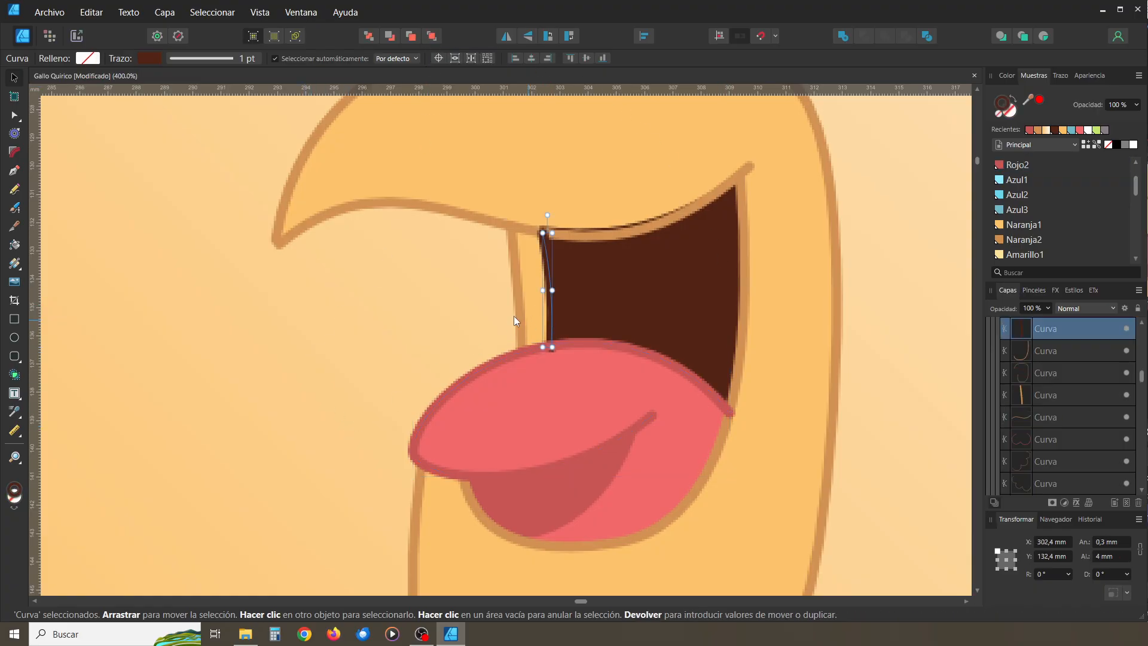
{"action": "left_click", "coordinate": [14, 115]}
{"action": "left_click", "coordinate": [550, 345]}
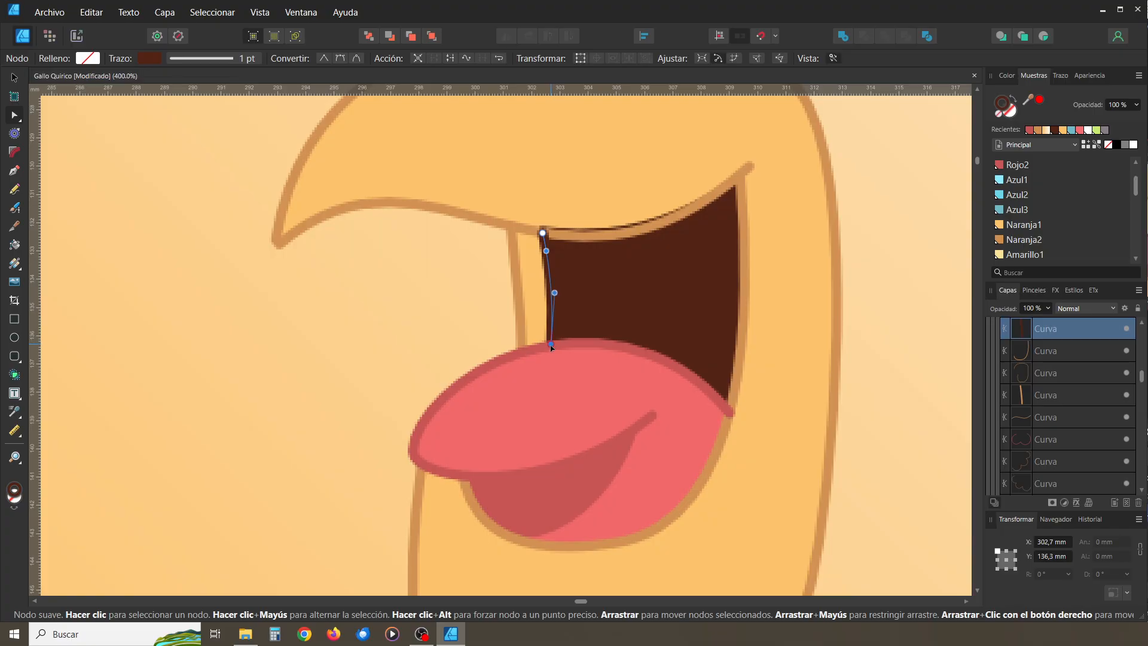
{"action": "left_click", "coordinate": [371, 341]}
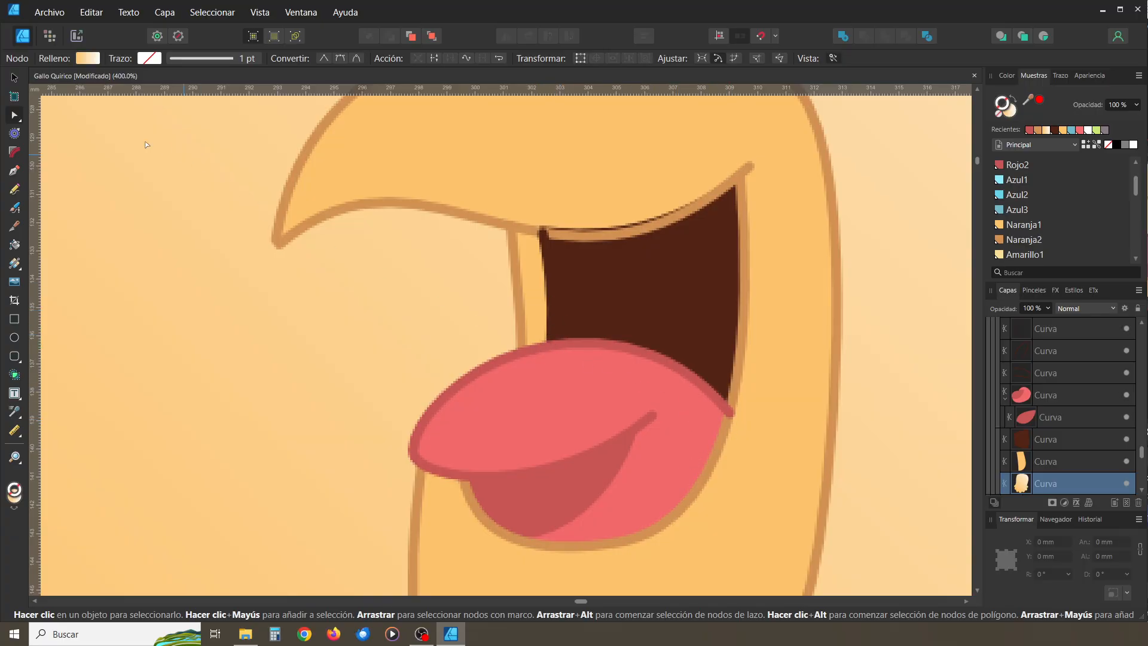
{"action": "key", "text": "v"}
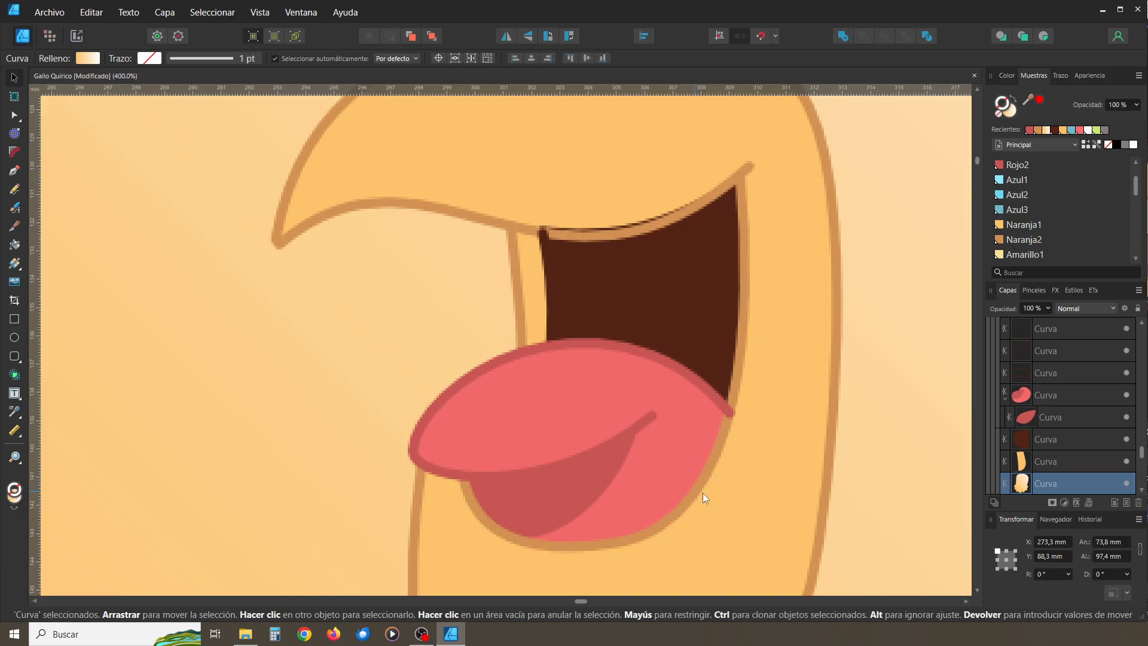
{"action": "left_click", "coordinate": [713, 458]}
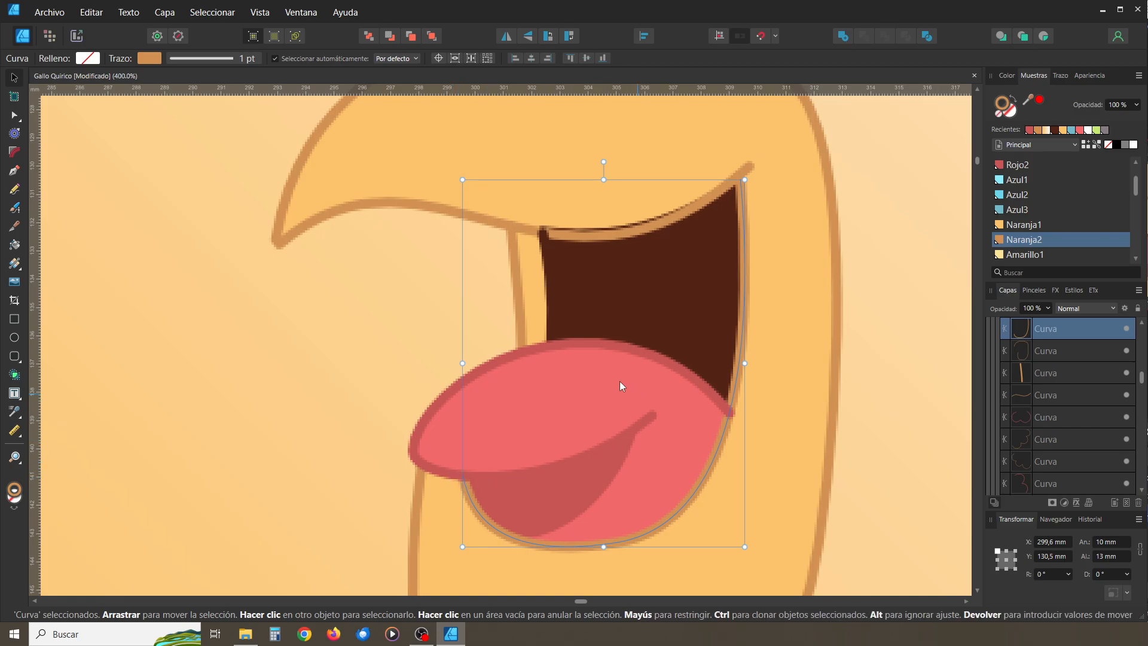
{"action": "left_click", "coordinate": [15, 114]}
{"action": "left_click", "coordinate": [296, 422]}
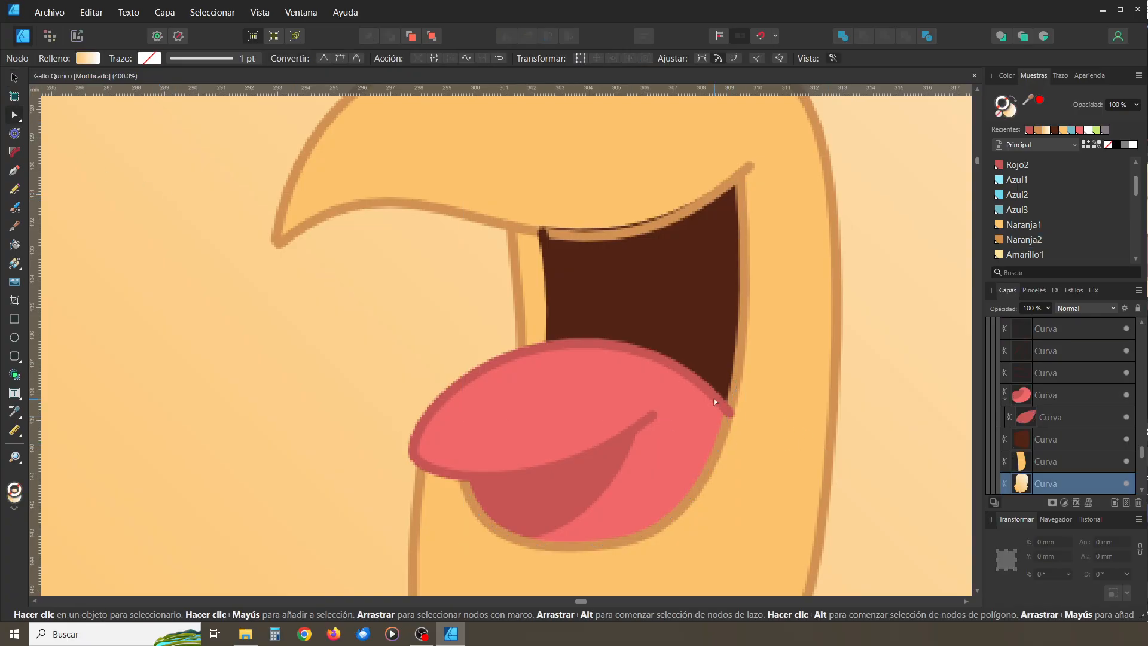
{"action": "left_click", "coordinate": [14, 77]}
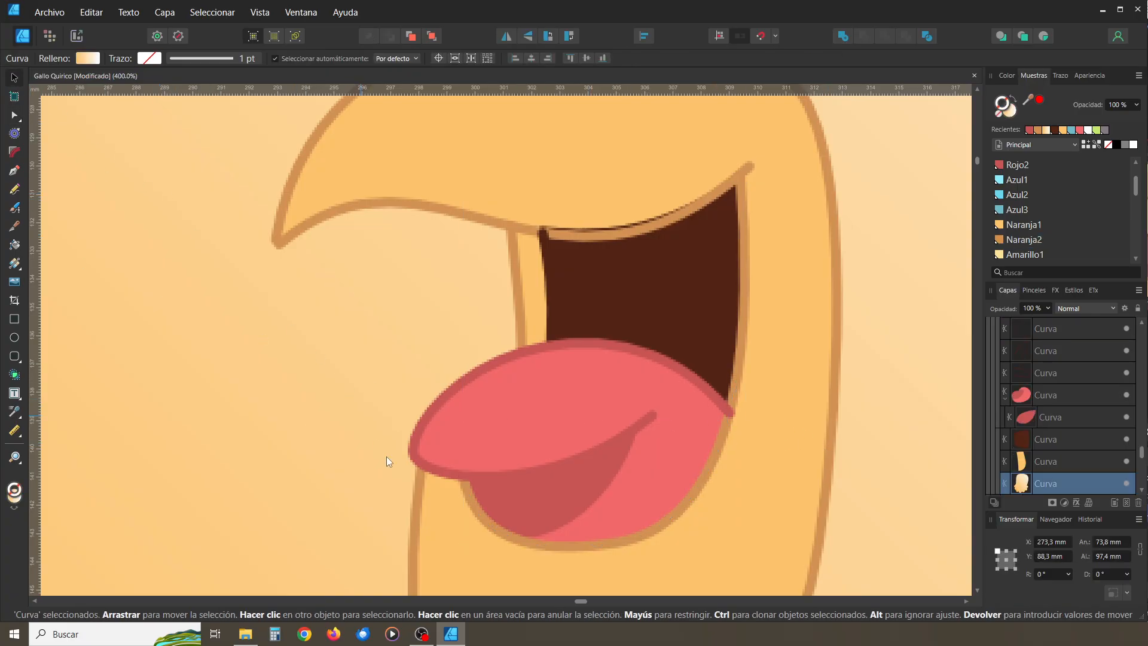
Try to bring the orange outline around the open mouth in front of the tongue's outline
{"action": "left_click", "coordinate": [486, 519]}
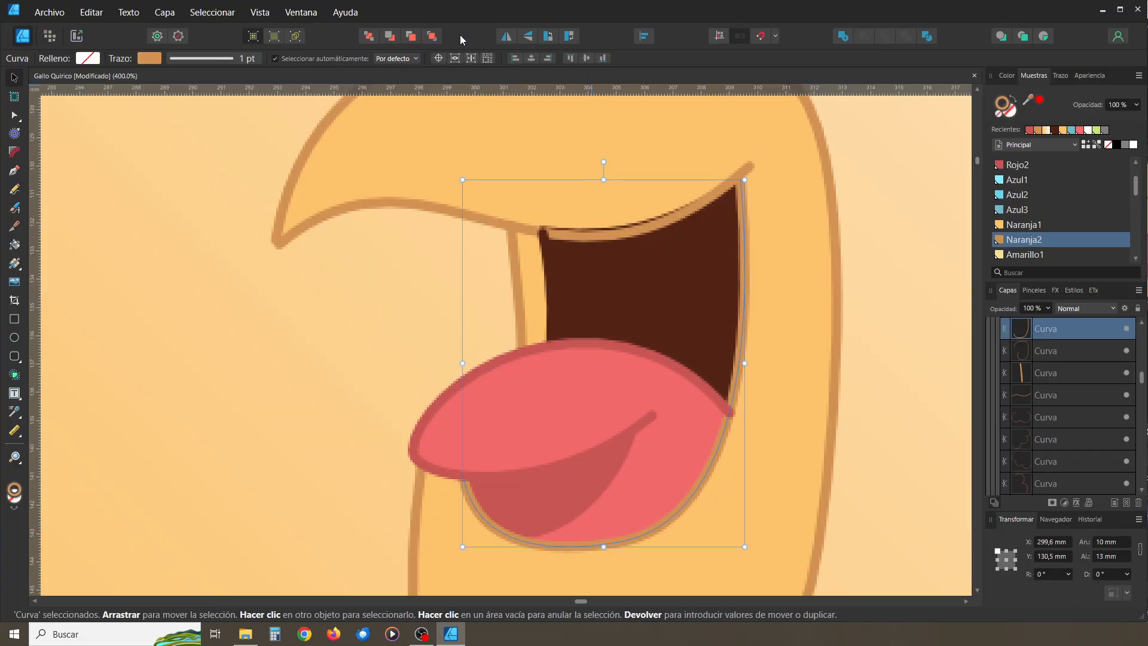
{"action": "left_click", "coordinate": [434, 37]}
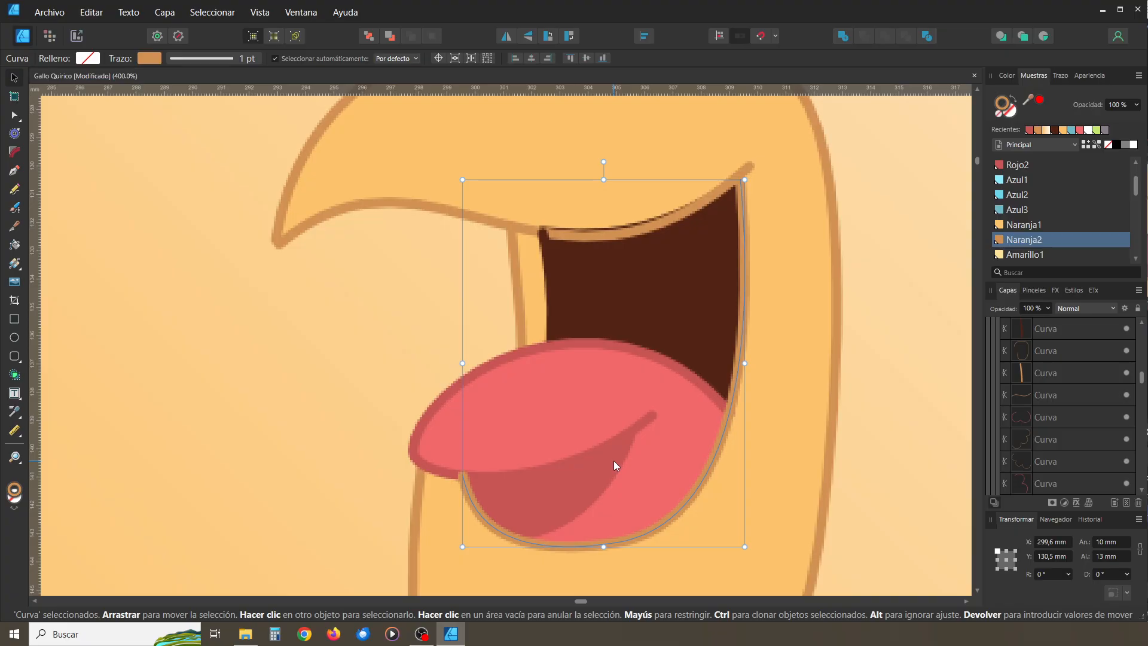
{"action": "key", "text": "ctrl+bracketleft"}
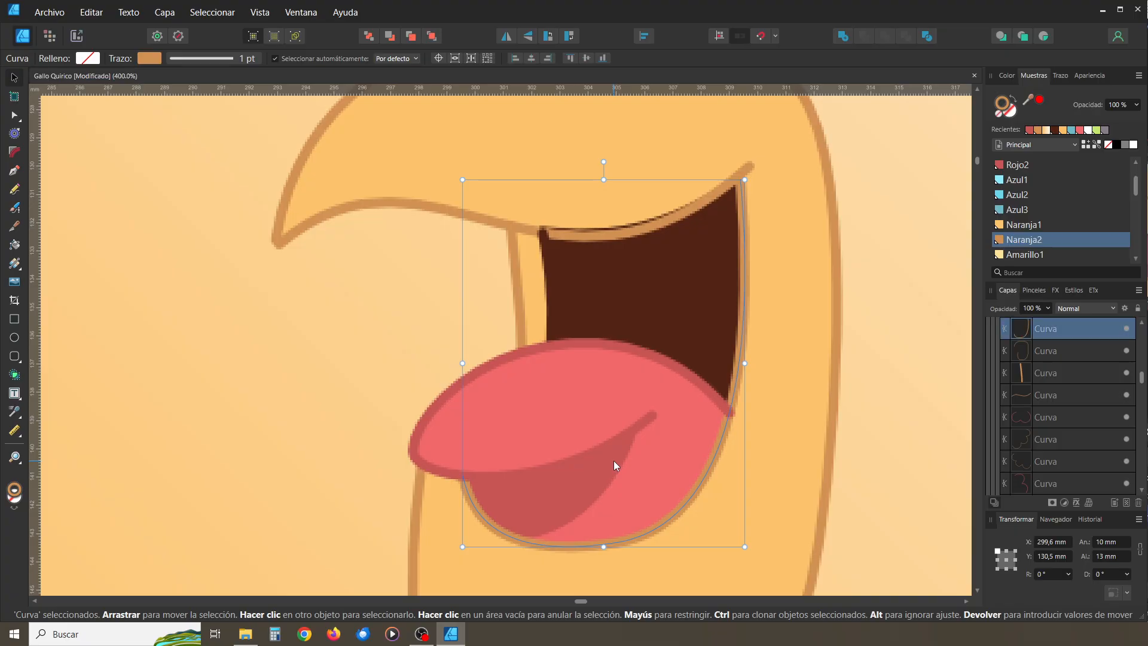
Shorten the tongue outline's right end by adding a node just before its tip and deleting the end node
{"action": "left_click", "coordinate": [14, 115]}
{"action": "left_click", "coordinate": [719, 408]}
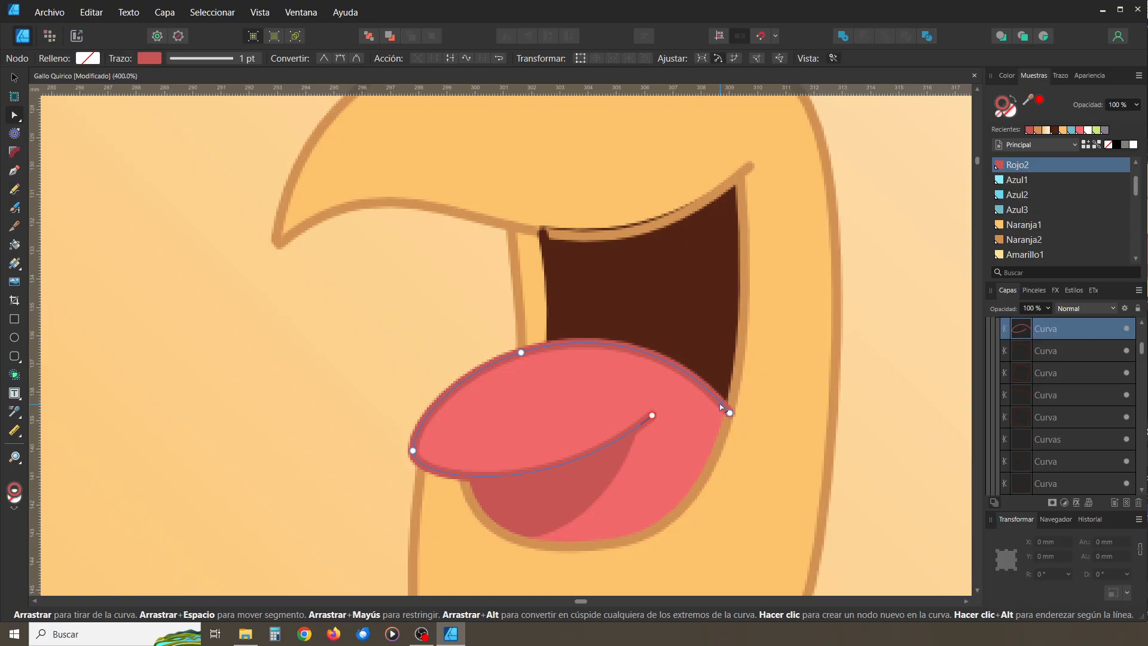
{"action": "left_click", "coordinate": [728, 412]}
{"action": "key", "text": "Delete"}
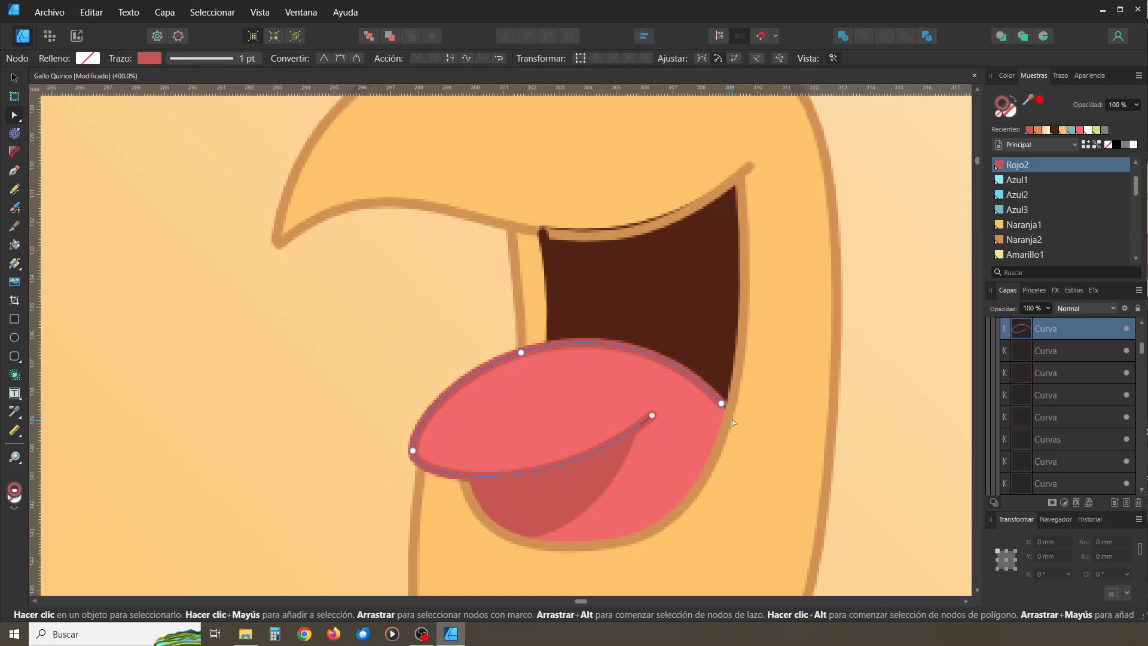
{"action": "left_click", "coordinate": [15, 77]}
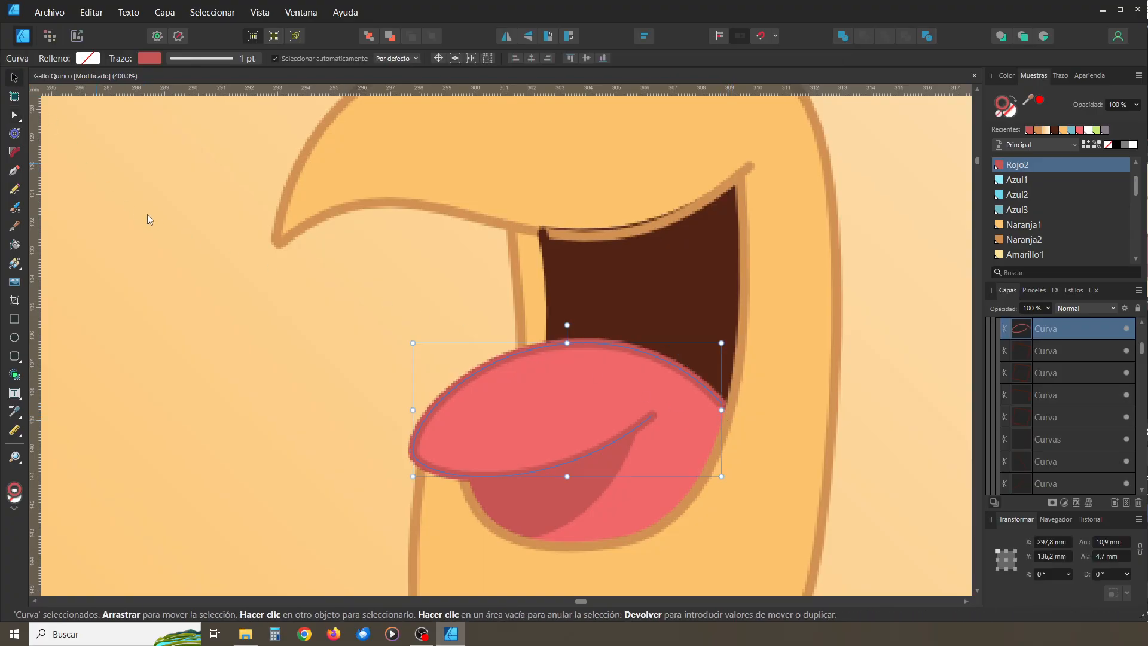
{"action": "left_click", "coordinate": [266, 370]}
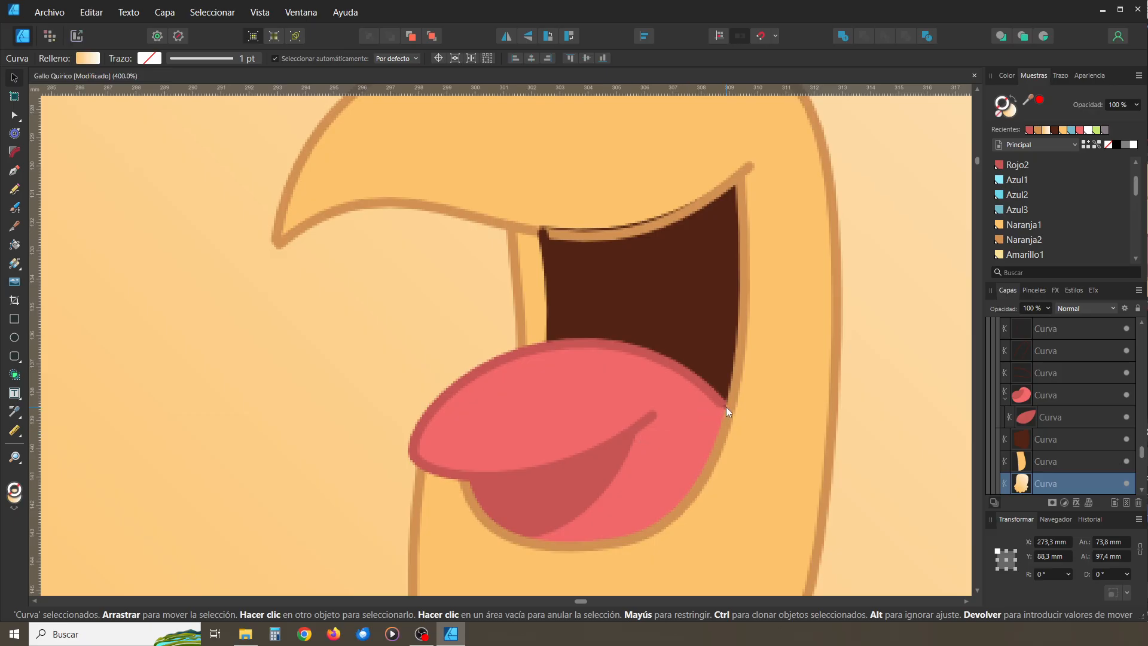
Send the dark brown line on the mouth's left inner edge to the back
{"action": "left_click", "coordinate": [544, 247]}
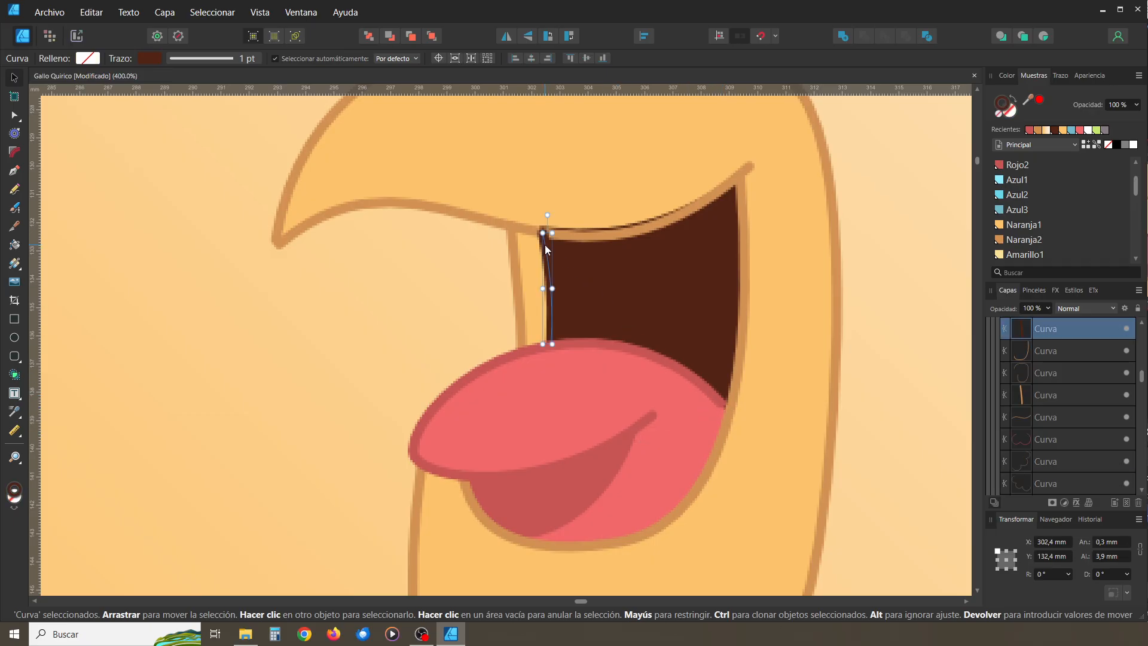
{"action": "left_click", "coordinate": [369, 39]}
{"action": "left_click", "coordinate": [321, 361]}
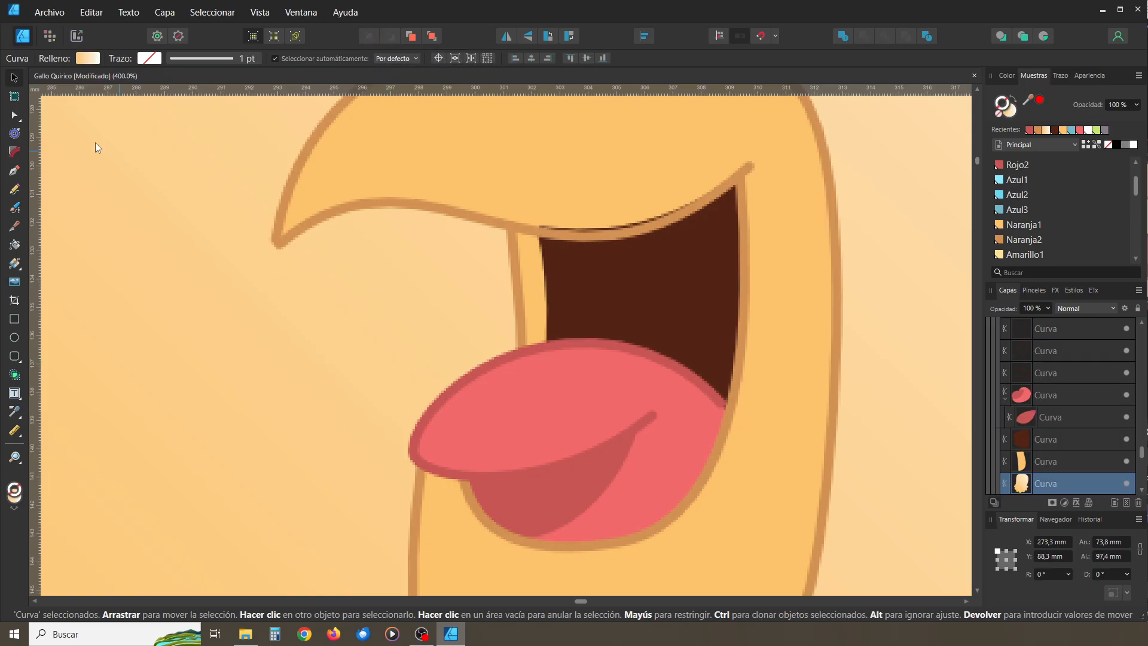
Adjust the right corner node's handle on the upper beak's fill so its lower edge covers the dark mouth above the outline
{"action": "left_click", "coordinate": [609, 295]}
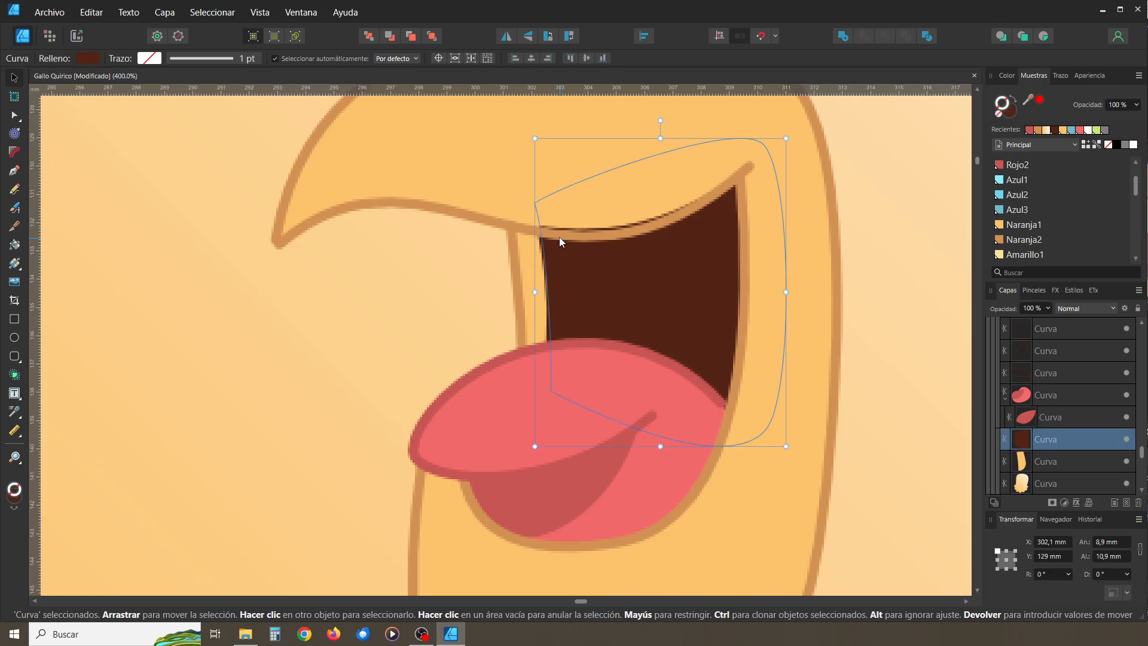
{"action": "left_click", "coordinate": [607, 238]}
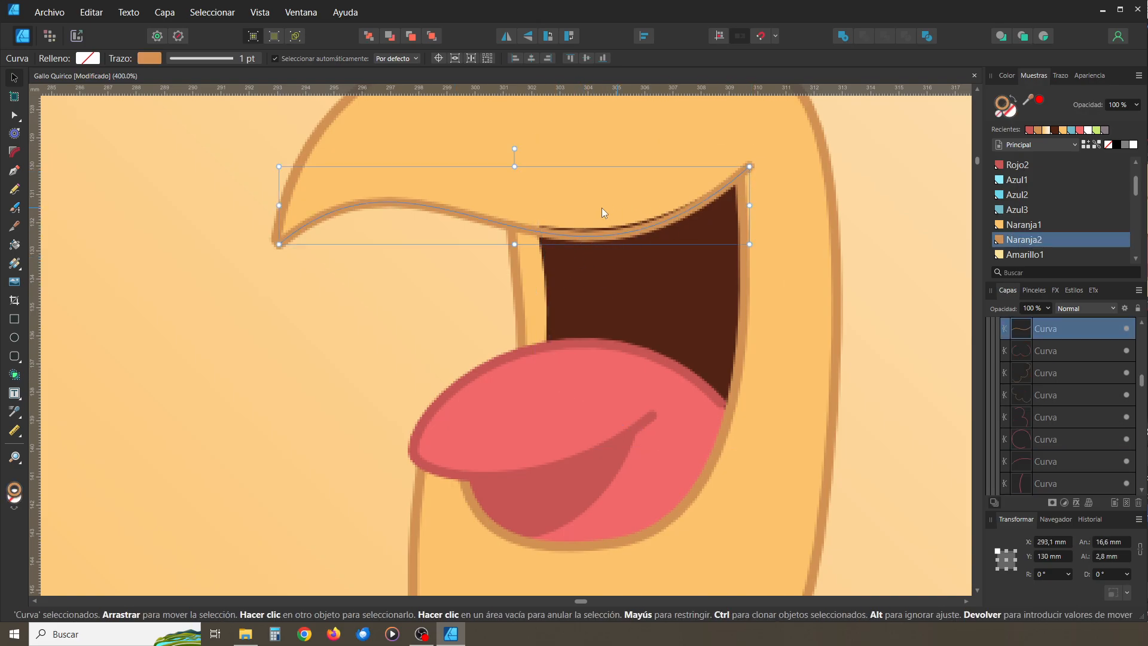
{"action": "left_click", "coordinate": [582, 210]}
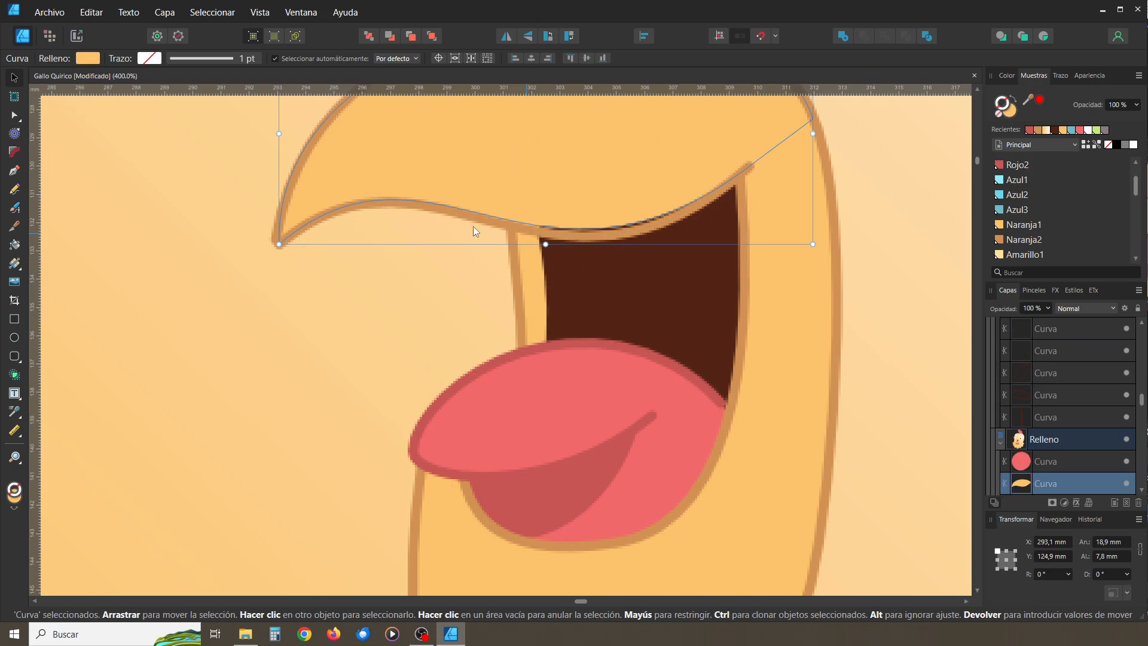
{"action": "scroll", "coordinate": [653, 299], "scroll_direction": "up", "scroll_amount": 4}
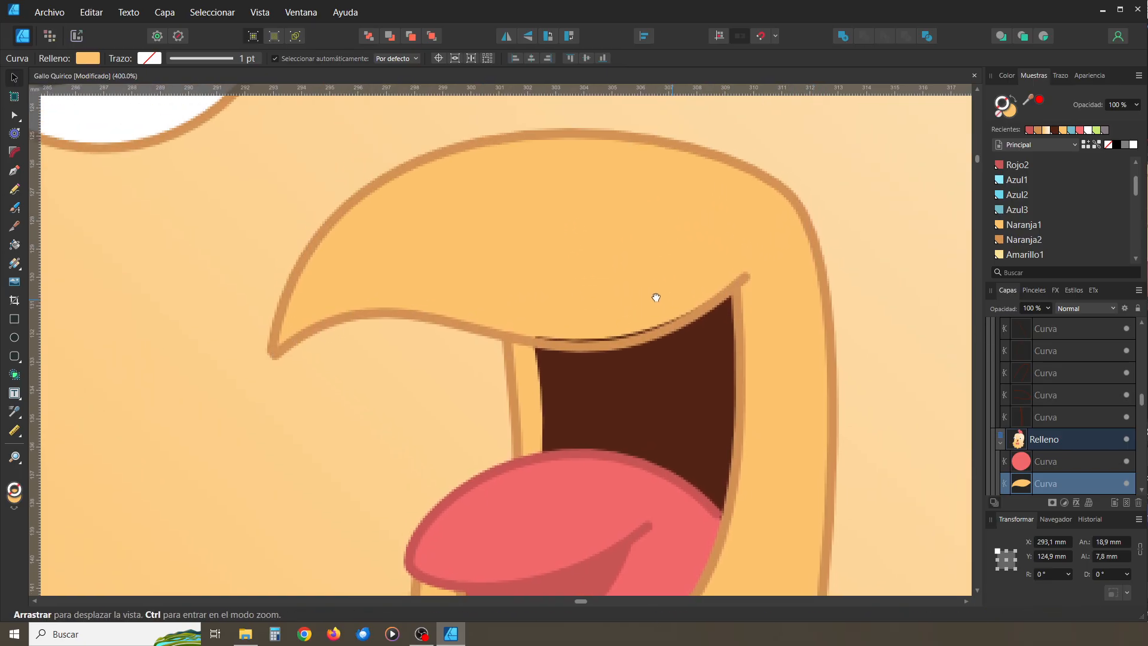
{"action": "left_click", "coordinate": [27, 116]}
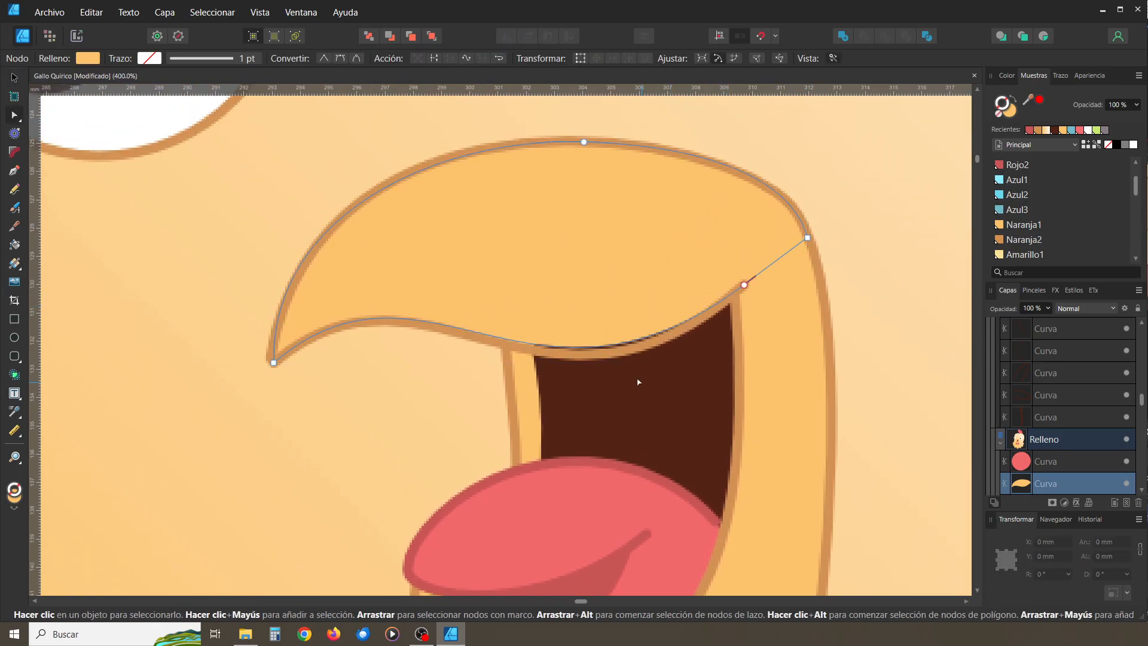
{"action": "left_click", "coordinate": [744, 285]}
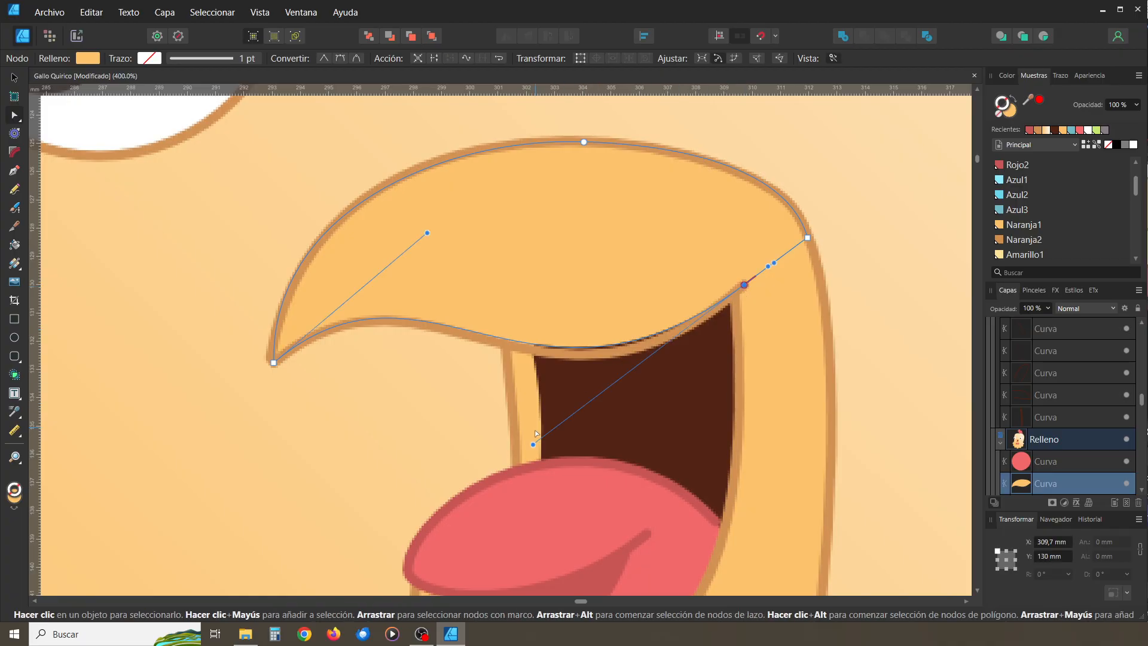
{"action": "left_click_drag", "start_coordinate": [533, 444], "coordinate": [540, 463]}
{"action": "left_click", "coordinate": [385, 386]}
Examine the beak and the rooster's whole head for outlines and fills that do not line up
{"action": "key", "text": "space"}
{"action": "mouse_move", "coordinate": [500, 395]}
{"action": "left_mouse_down"}
{"action": "mouse_move", "coordinate": [488, 324]}
{"action": "mouse_move", "coordinate": [504, 268]}
{"action": "left_mouse_up"}
{"action": "left_click_drag", "start_coordinate": [532, 350], "coordinate": [524, 221]}
{"action": "mouse_move", "coordinate": [565, 321]}
{"action": "left_mouse_down"}
{"action": "mouse_move", "coordinate": [543, 486]}
{"action": "mouse_move", "coordinate": [556, 531]}
{"action": "left_mouse_up"}
{"action": "mouse_move", "coordinate": [594, 390]}
{"action": "left_mouse_down"}
{"action": "mouse_move", "coordinate": [630, 512]}
{"action": "mouse_move", "coordinate": [616, 422]}
{"action": "left_mouse_up"}
{"action": "key", "text": "ctrl+minus"}
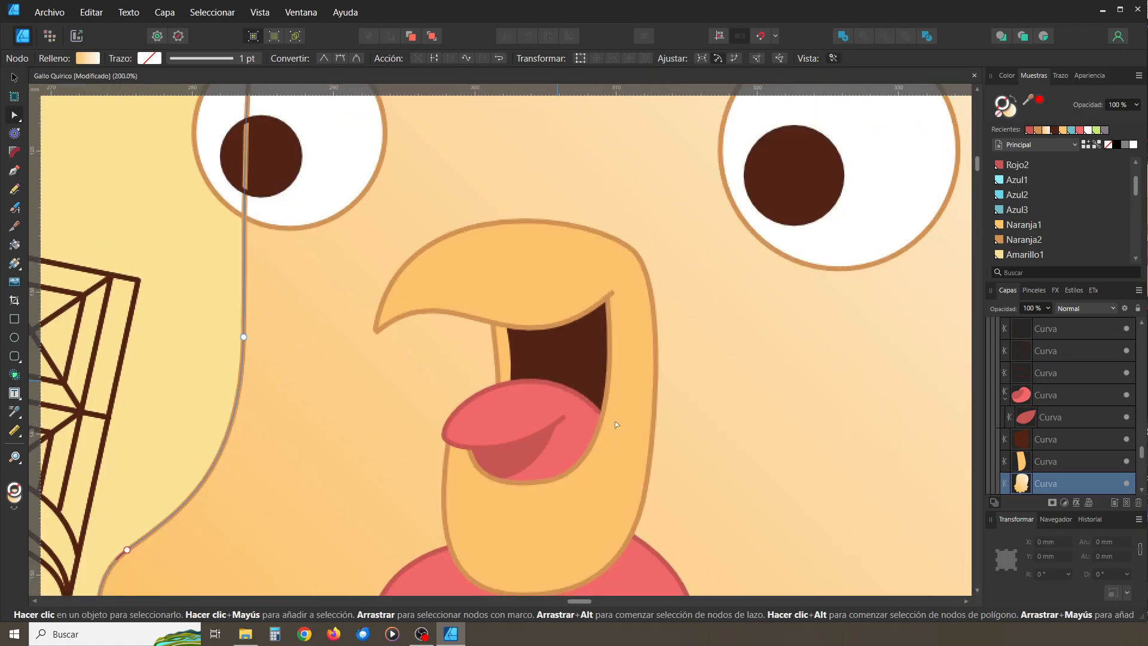
{"action": "left_click_drag", "start_coordinate": [718, 508], "coordinate": [689, 159]}
{"action": "left_click_drag", "start_coordinate": [741, 349], "coordinate": [716, 370]}
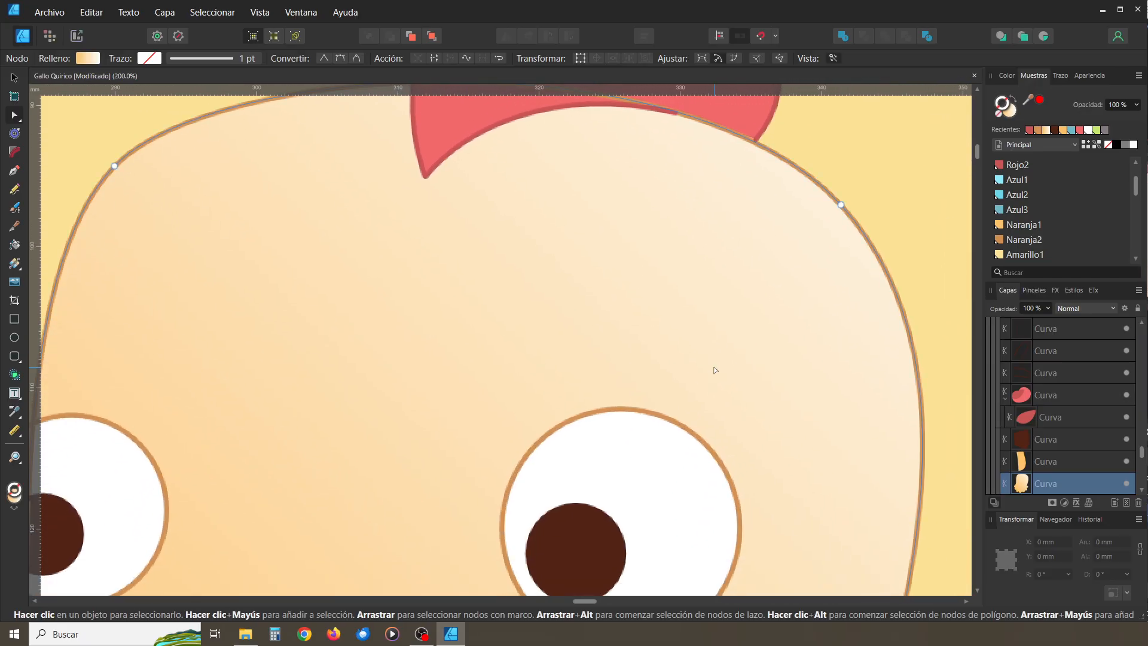
{"action": "scroll", "coordinate": [715, 370], "scroll_direction": "down", "scroll_amount": 6}
{"action": "left_click_drag", "start_coordinate": [726, 418], "coordinate": [789, 365]}
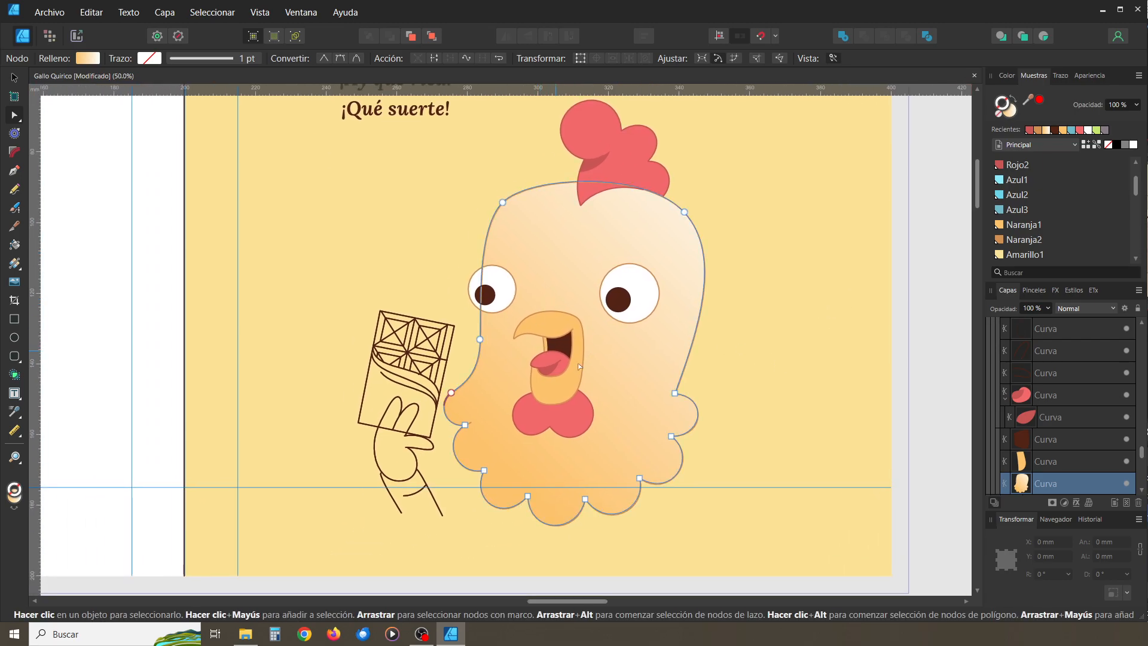
{"action": "left_click", "coordinate": [793, 381]}
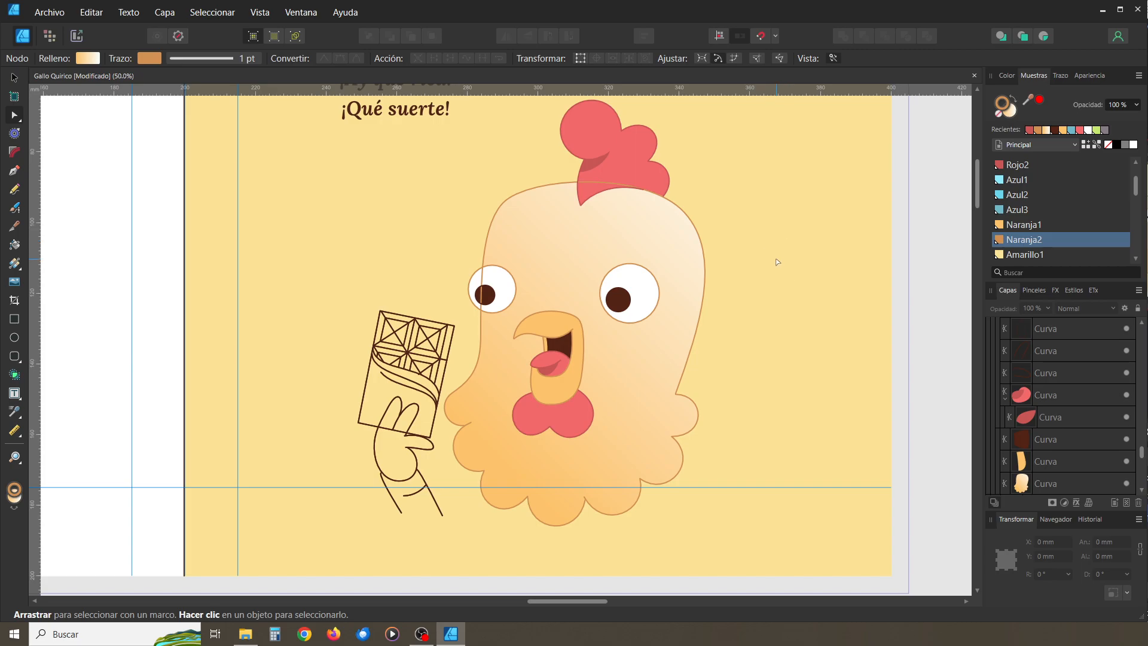
Examine where the orange head outline crosses the red comb
{"action": "key", "text": "ctrl+plus"}
{"action": "key", "text": "ctrl+plus"}
{"action": "key", "text": "space"}
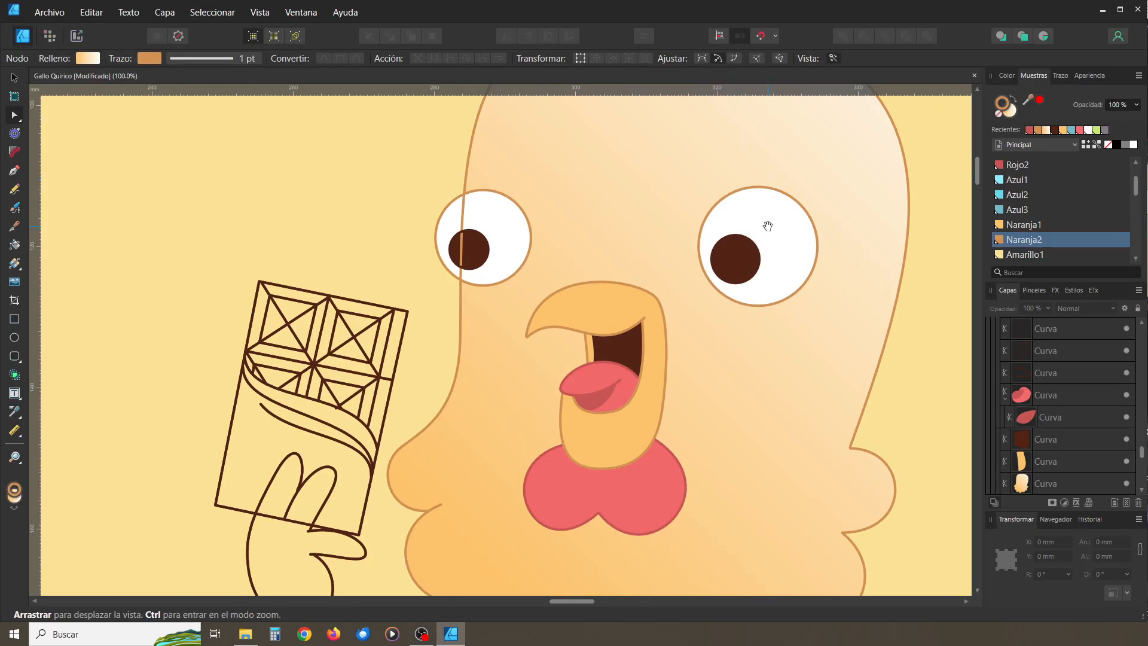
{"action": "left_click_drag", "start_coordinate": [701, 209], "coordinate": [676, 343]}
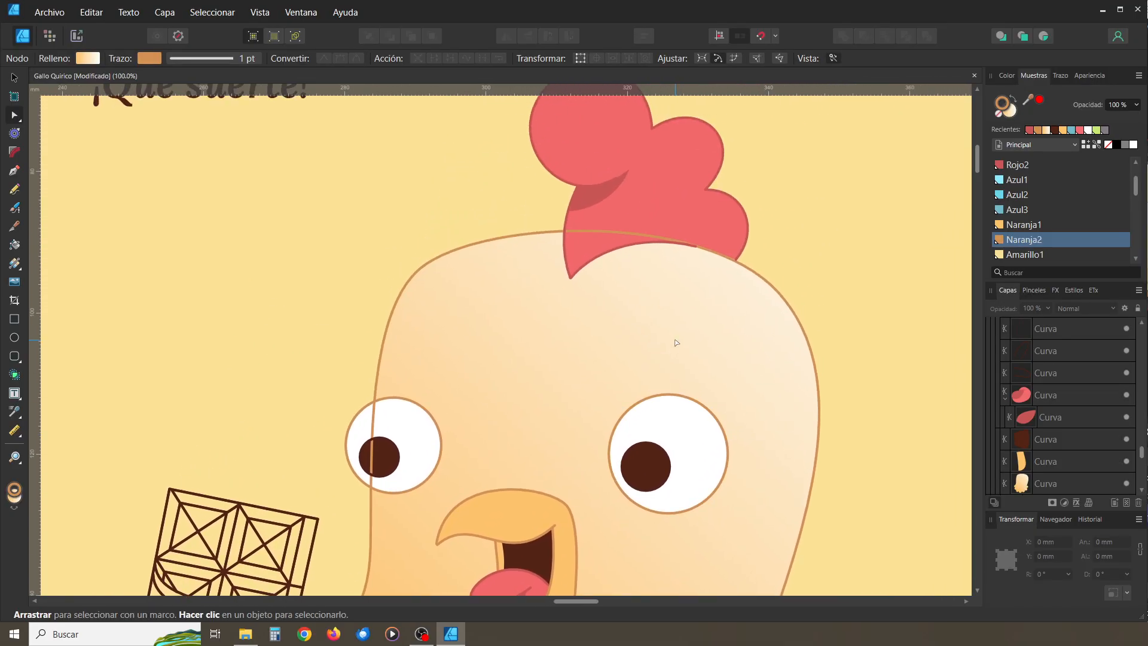
{"action": "key", "text": "ctrl+plus"}
{"action": "key", "text": "ctrl+plus"}
{"action": "key", "text": "space"}
{"action": "left_click_drag", "start_coordinate": [605, 256], "coordinate": [386, 398]}
{"action": "left_click", "coordinate": [14, 79]}
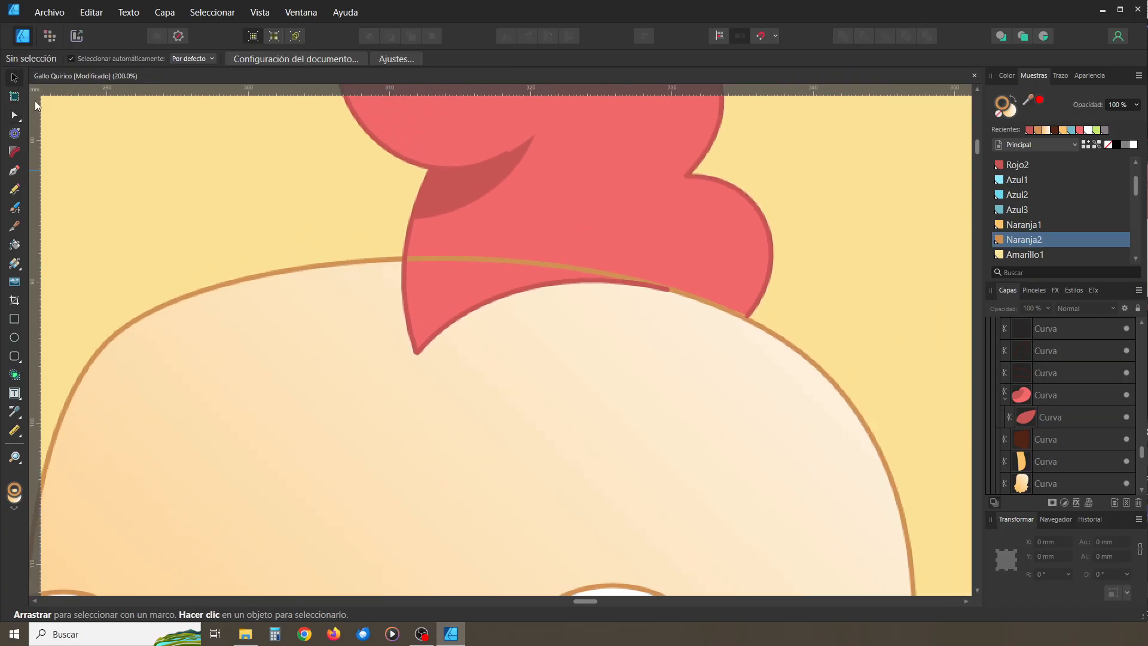
{"action": "left_click", "coordinate": [261, 277]}
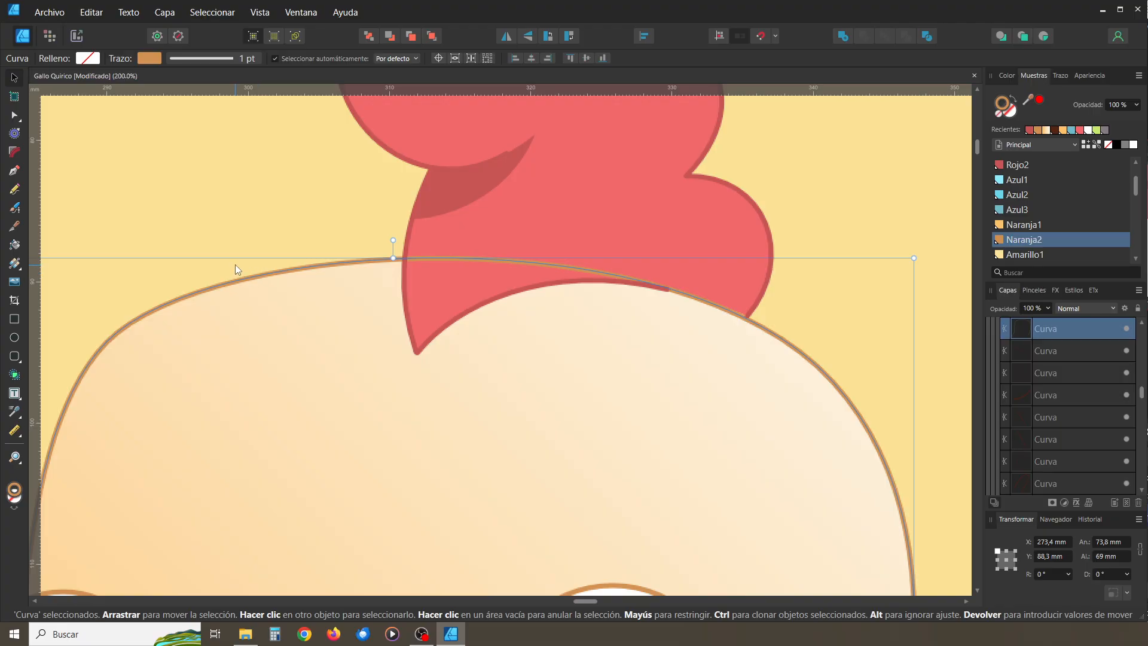
{"action": "left_click", "coordinate": [250, 220]}
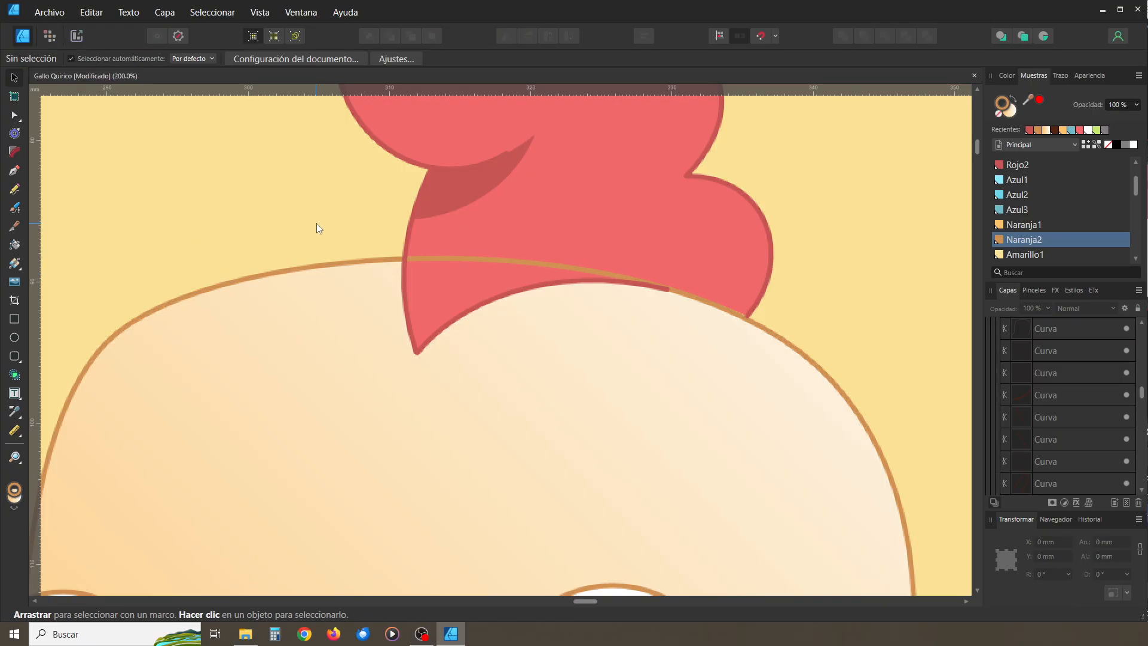
Inspect where the head outline crosses the left eye and its pupil
{"action": "key", "text": "ctrl+plus"}
{"action": "key", "text": "space"}
{"action": "left_click_drag", "start_coordinate": [272, 469], "coordinate": [507, 227]}
{"action": "left_click_drag", "start_coordinate": [188, 538], "coordinate": [494, 367]}
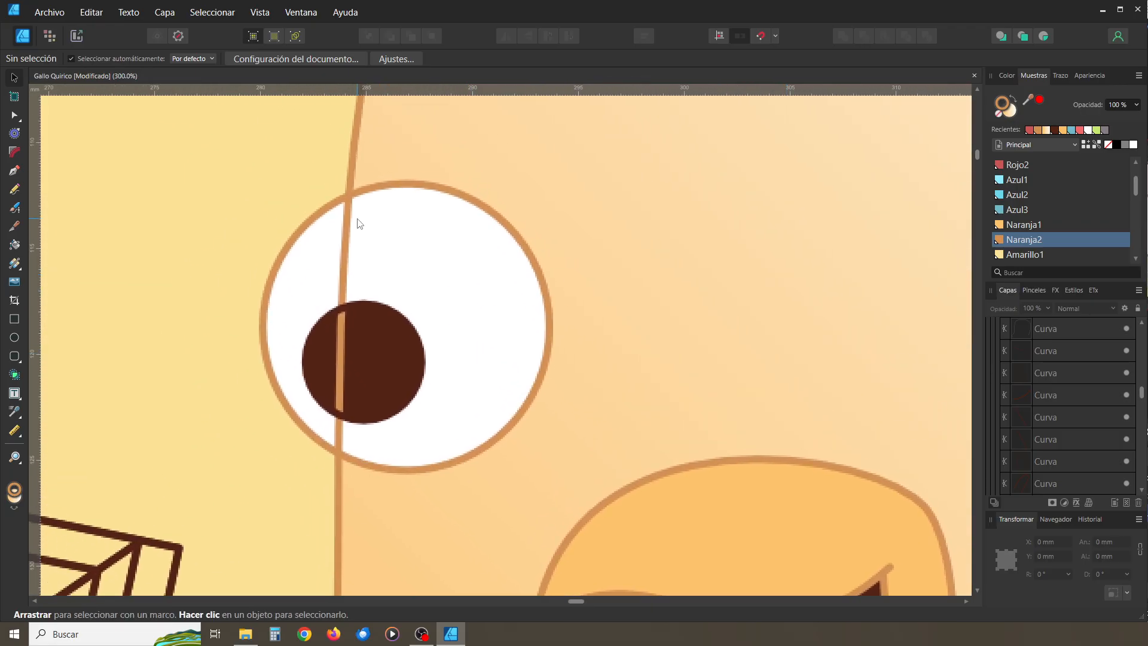
{"action": "left_click", "coordinate": [349, 181]}
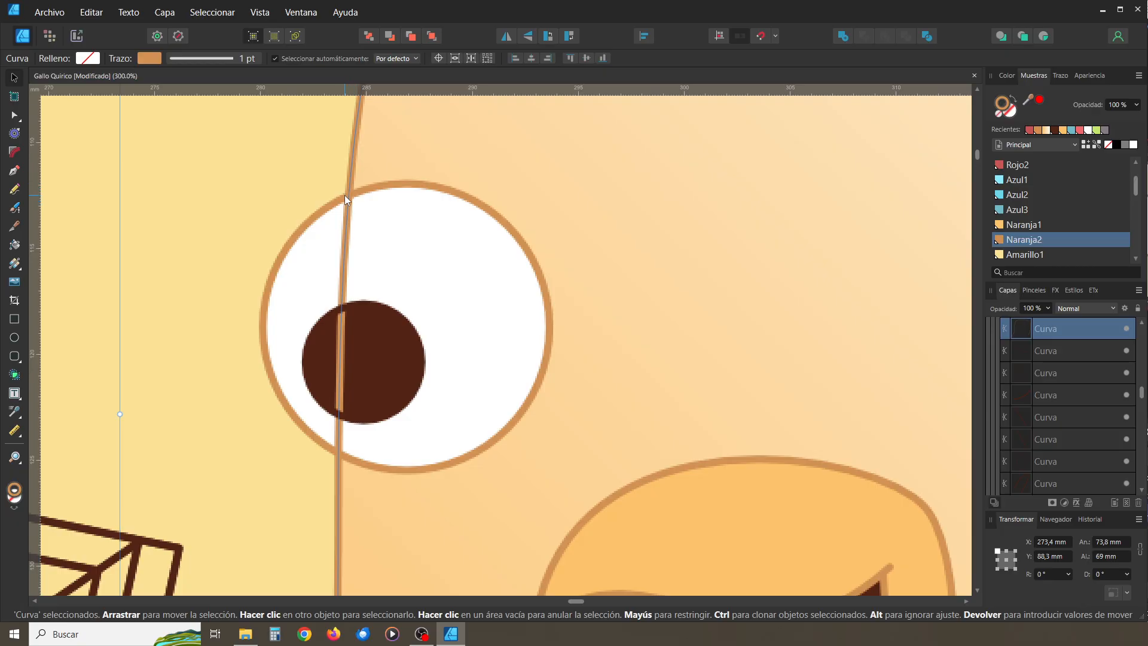
{"action": "left_click", "coordinate": [305, 207]}
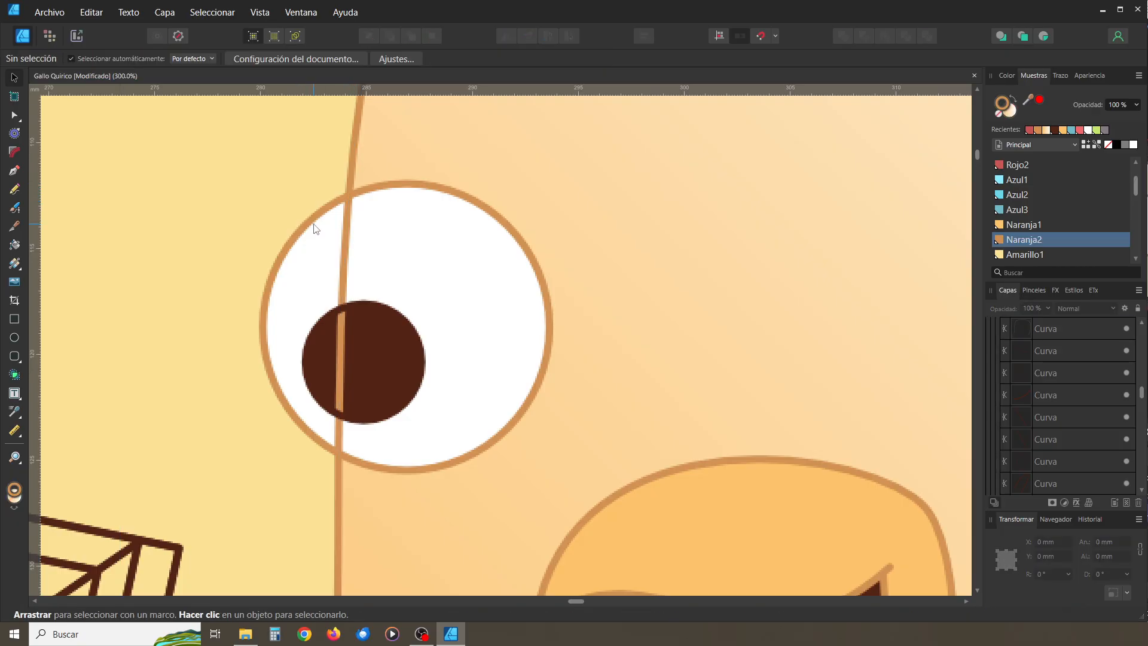
Delete the white fill ellipse of the left eye
{"action": "left_click", "coordinate": [322, 241]}
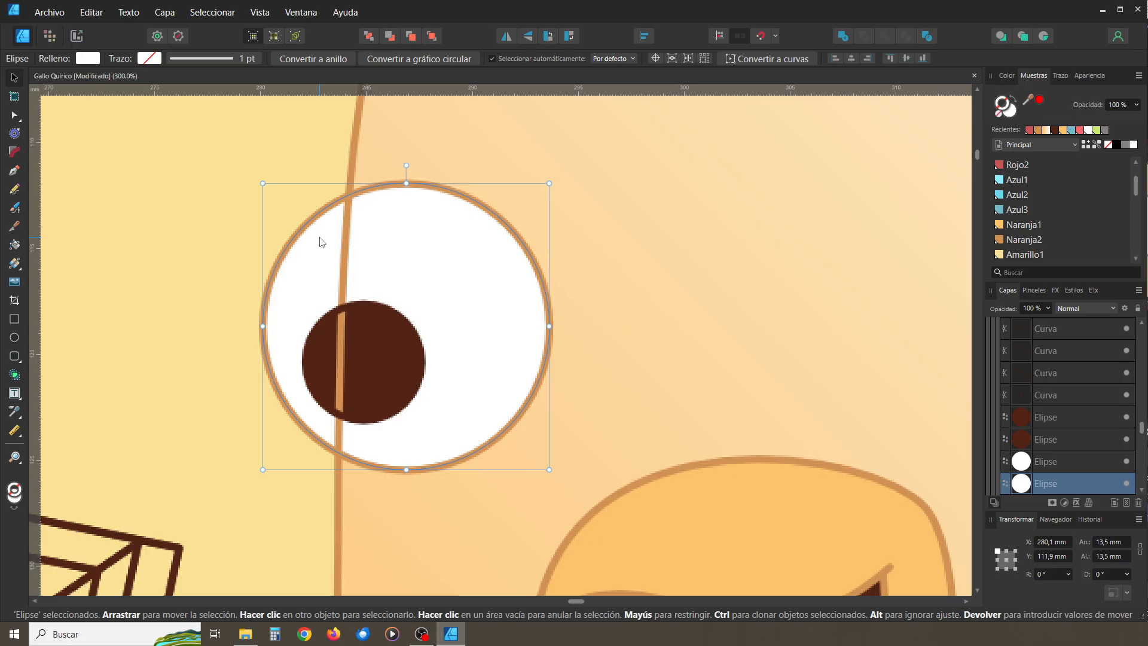
{"action": "left_click", "coordinate": [302, 205]}
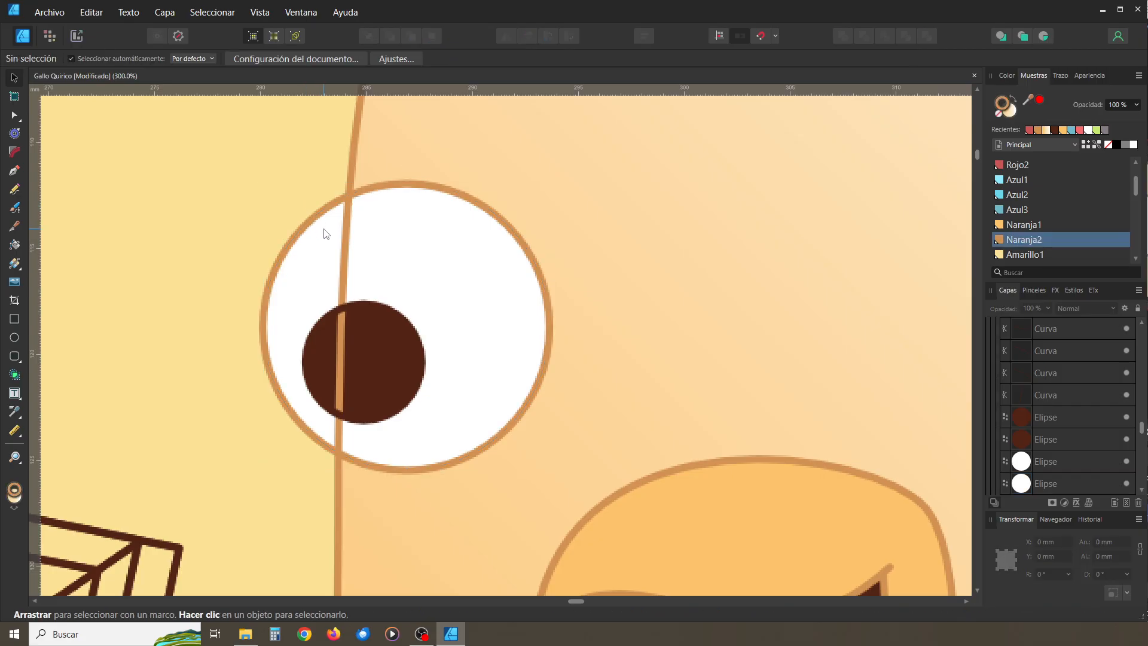
{"action": "left_click", "coordinate": [325, 233]}
{"action": "key", "text": "Delete"}
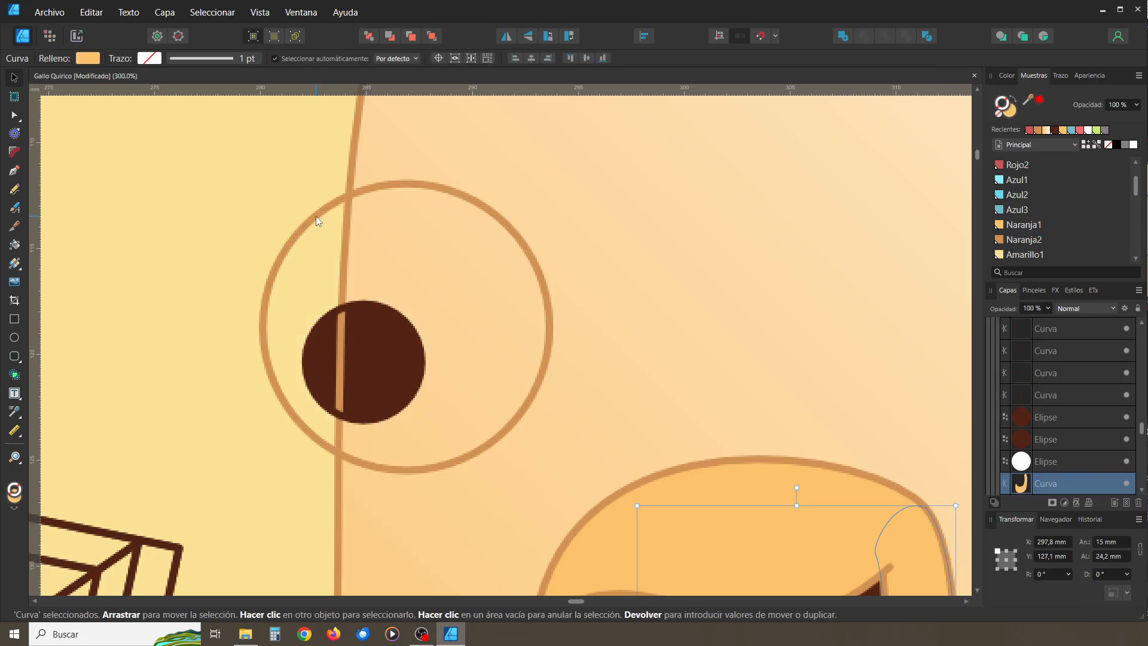
Try to fill the left eye's orange outline ellipse with white, and undo the fill
{"action": "left_click", "coordinate": [315, 216]}
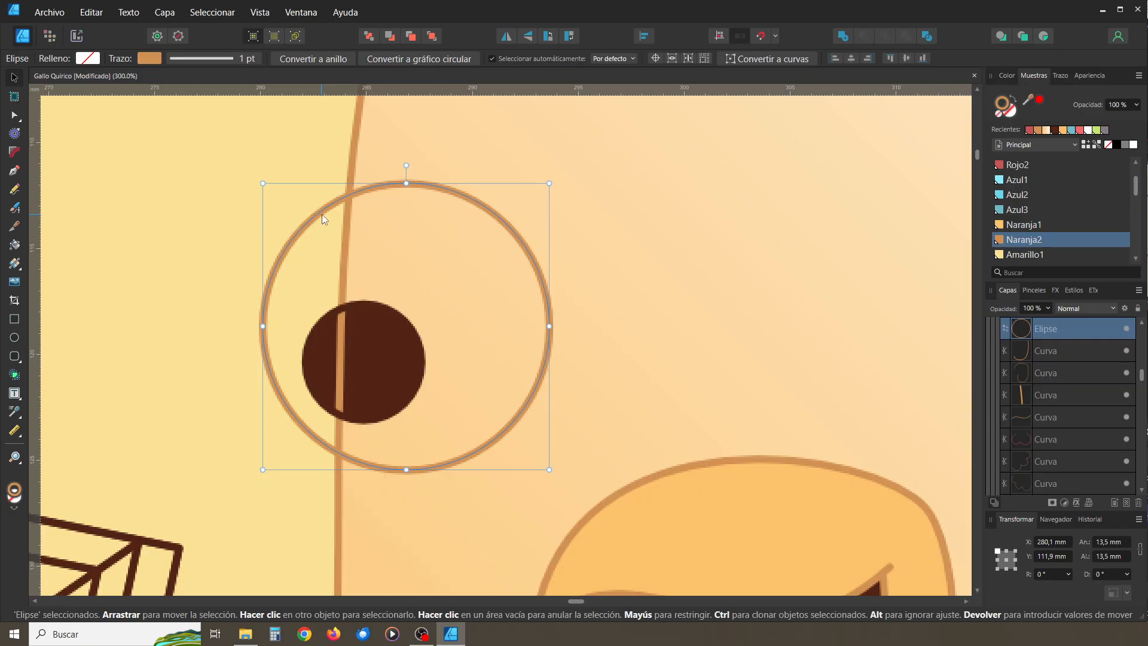
{"action": "left_click", "coordinate": [1085, 130]}
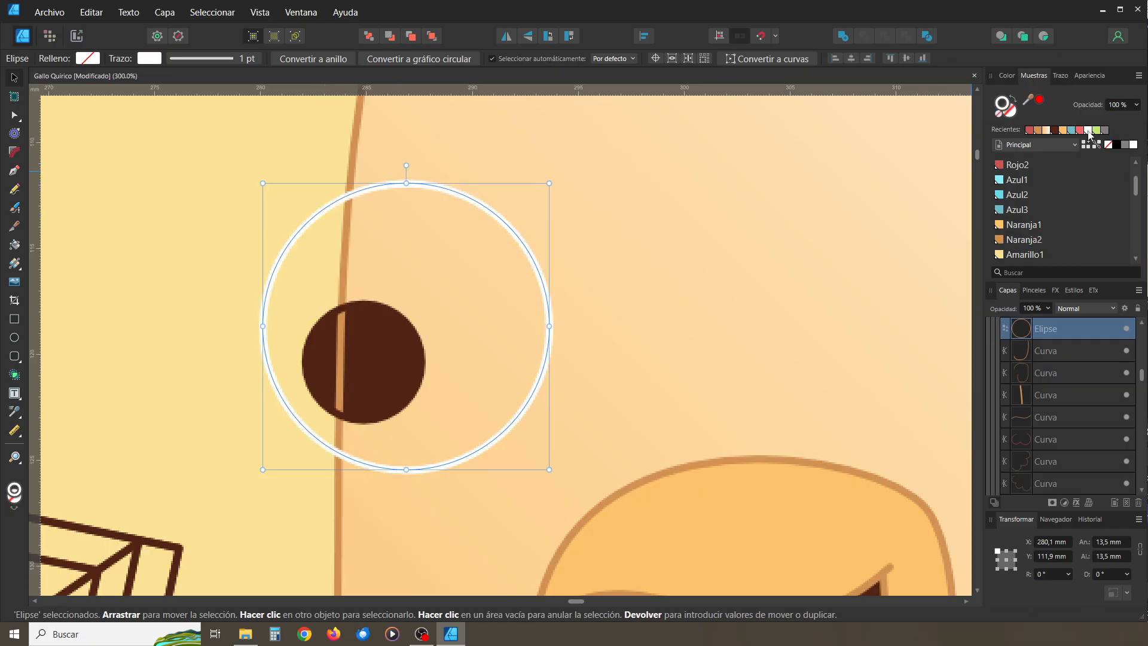
{"action": "key", "text": "ctrl+z"}
{"action": "left_click", "coordinate": [1012, 112]}
{"action": "left_click", "coordinate": [1089, 131]}
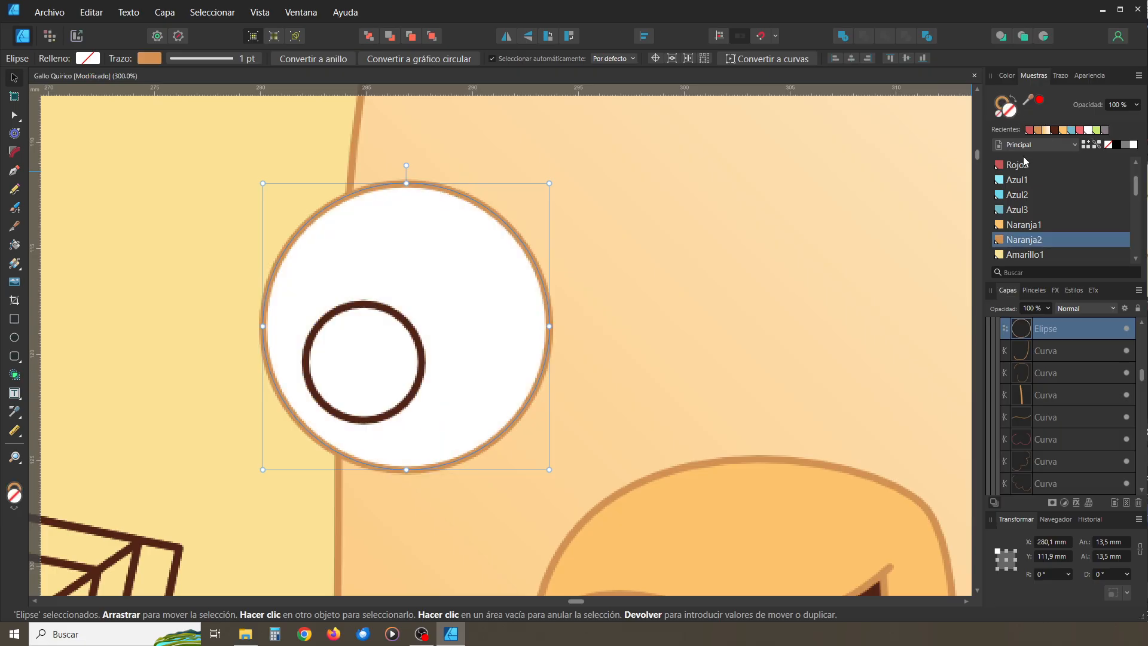
{"action": "left_click", "coordinate": [232, 218]}
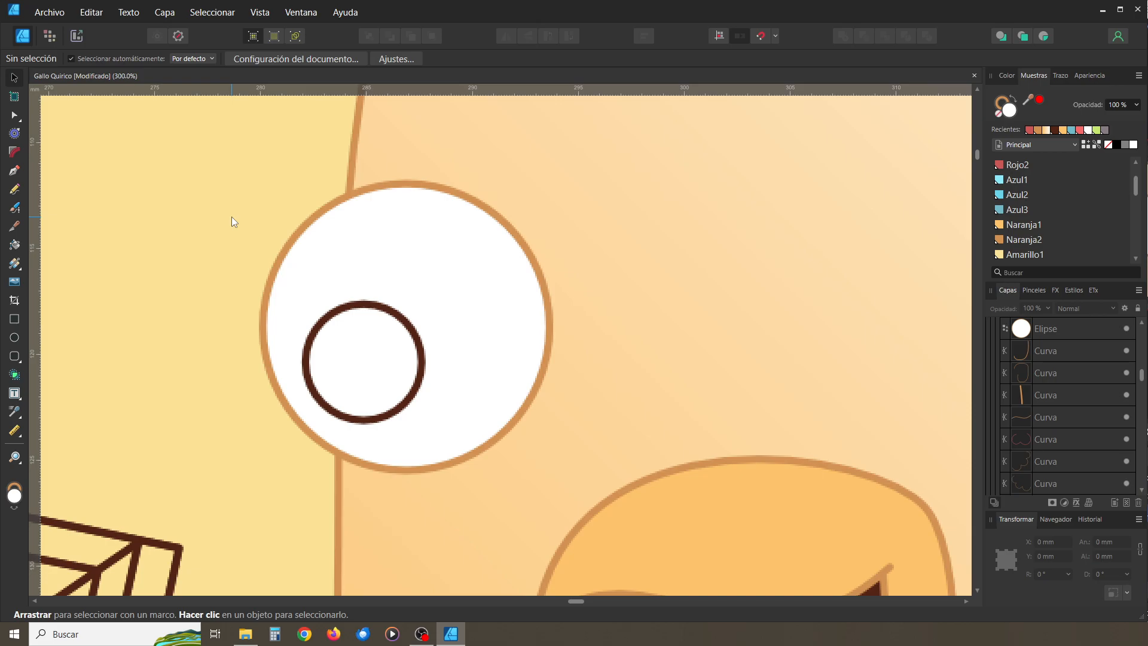
{"action": "key", "text": "ctrl+z"}
{"action": "key", "text": "ctrl+z"}
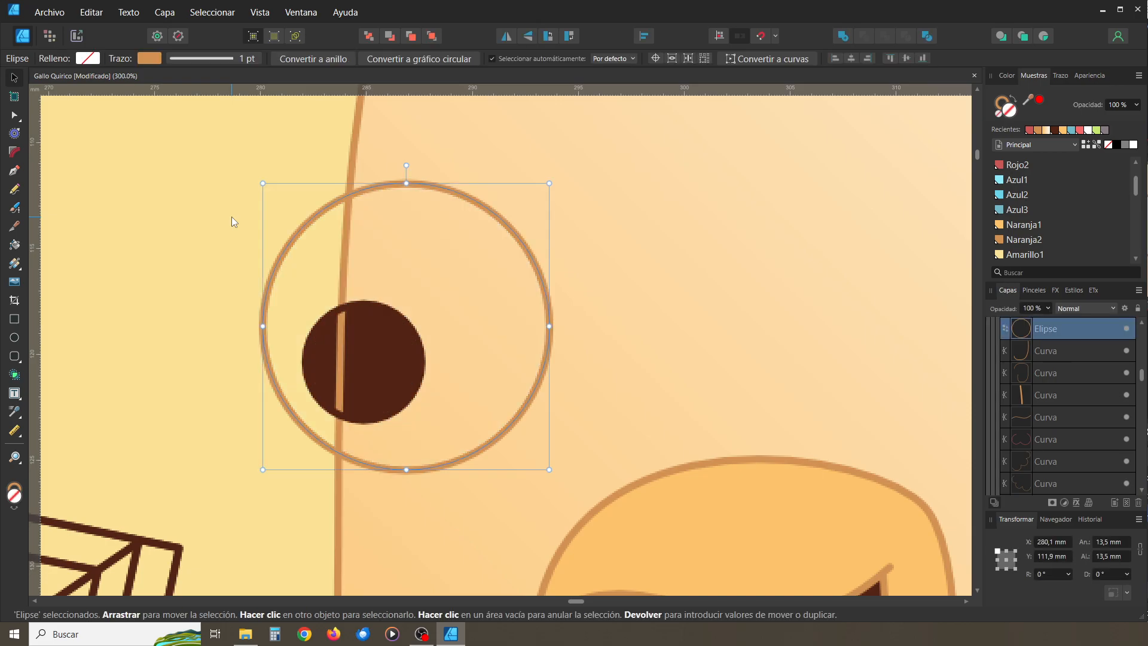
Undo the edits to the left eye, including the deletion of its white fill ellipse
{"action": "key", "text": "ctrl+z"}
{"action": "key", "text": "ctrl+z"}
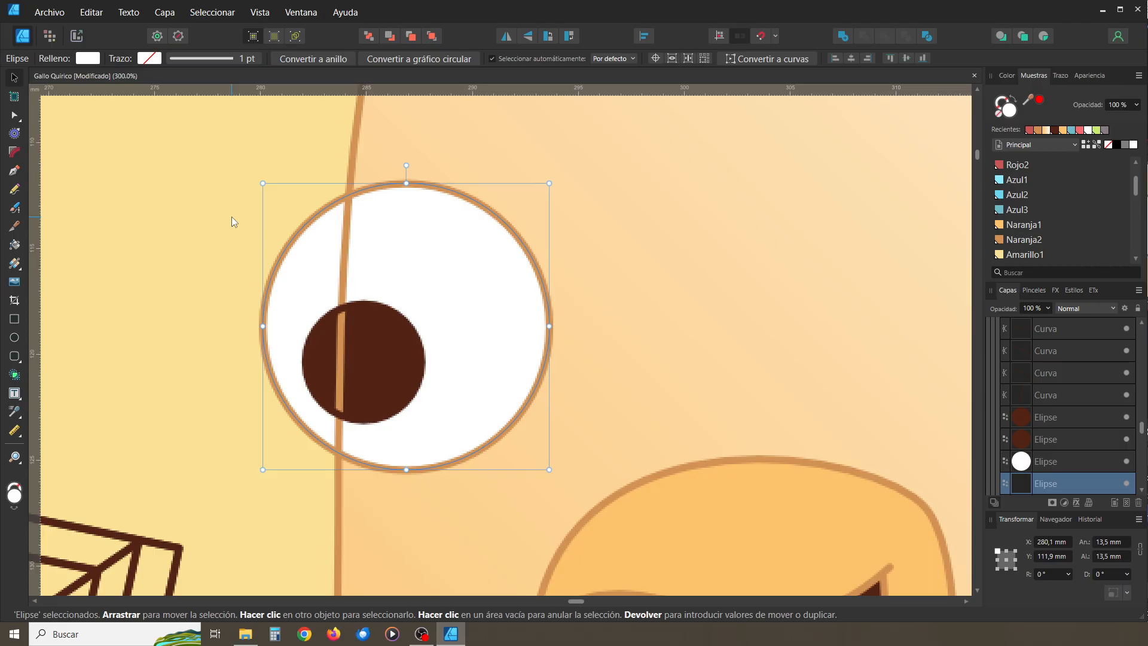
{"action": "key", "text": "ctrl+z"}
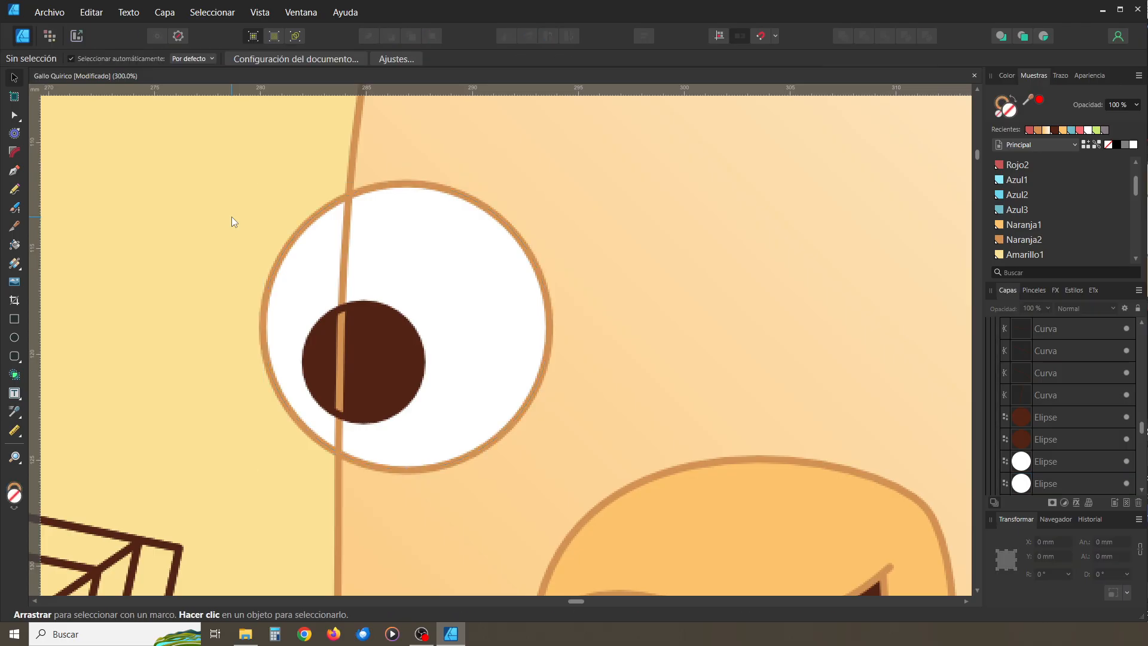
Add two nodes to the orange head outline where it crosses the upper and lower edges of the left eye
{"action": "key", "text": "ctrl+minus"}
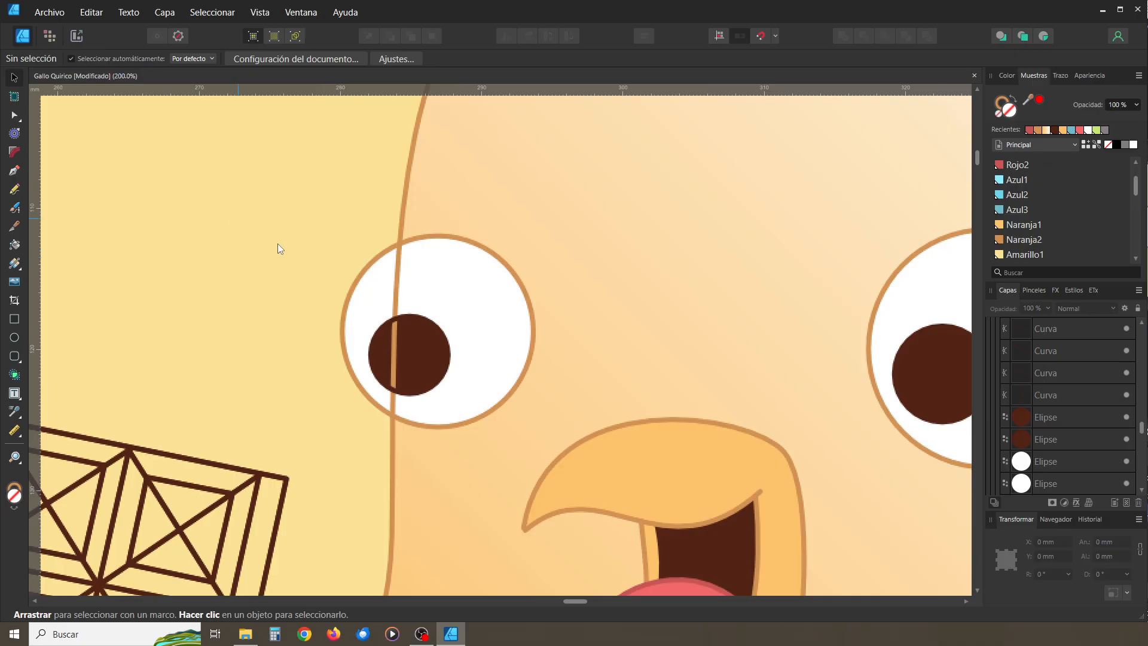
{"action": "key", "text": "ctrl+plus"}
{"action": "left_click_drag", "start_coordinate": [323, 256], "coordinate": [347, 263]}
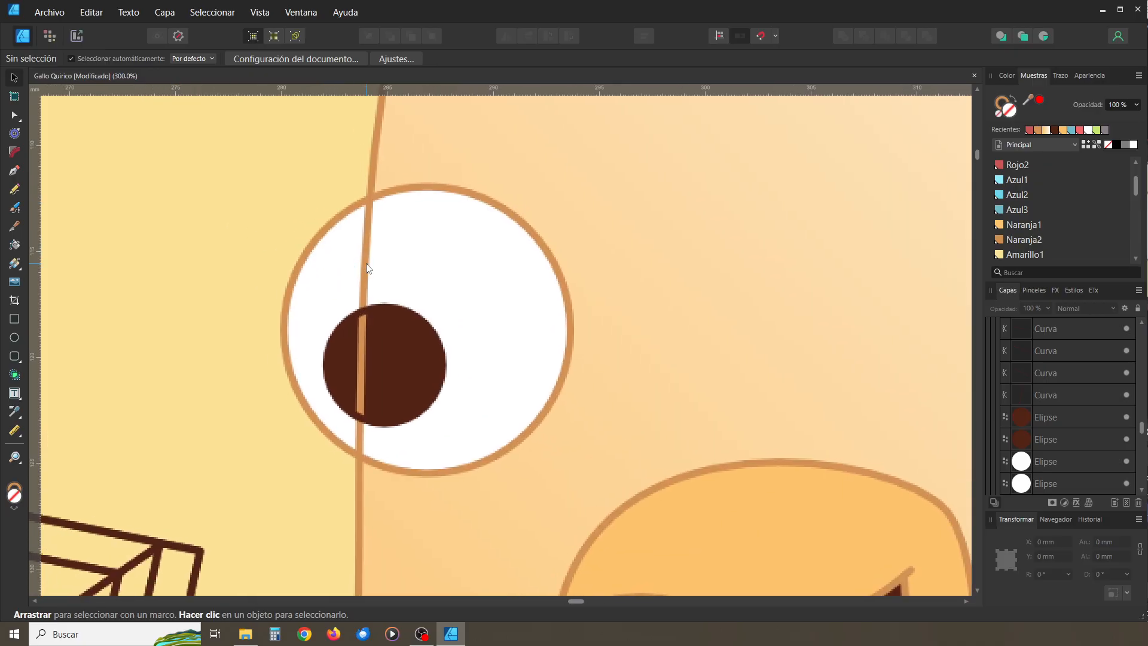
{"action": "left_click", "coordinate": [367, 268]}
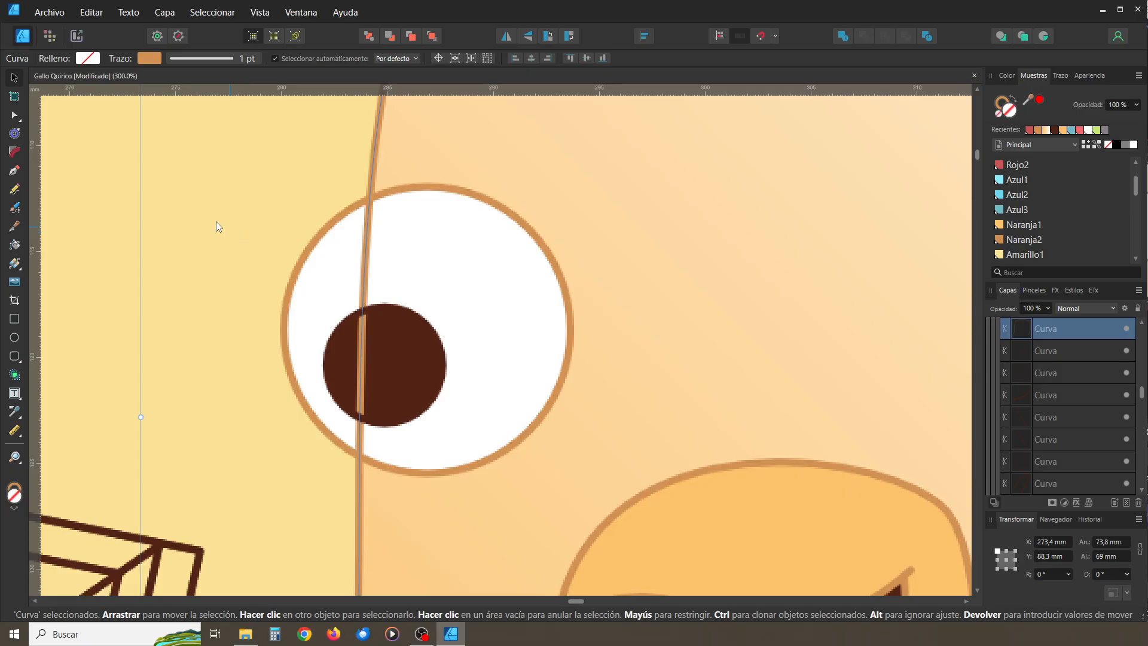
{"action": "left_click", "coordinate": [15, 116]}
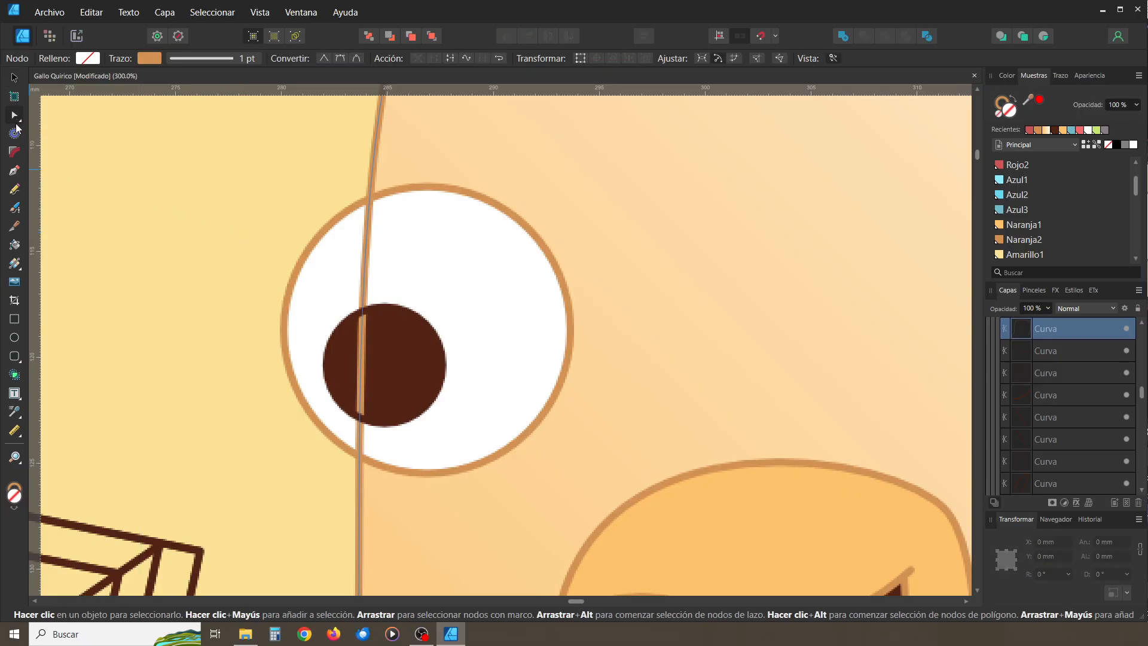
{"action": "left_click", "coordinate": [15, 170]}
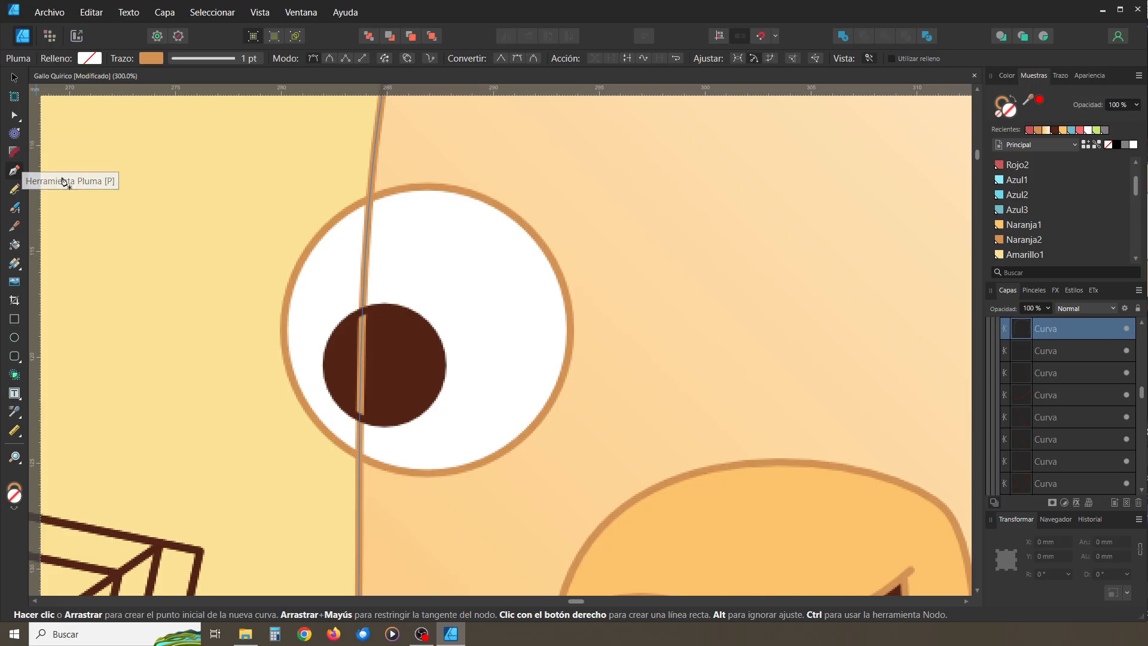
{"action": "left_click", "coordinate": [14, 117]}
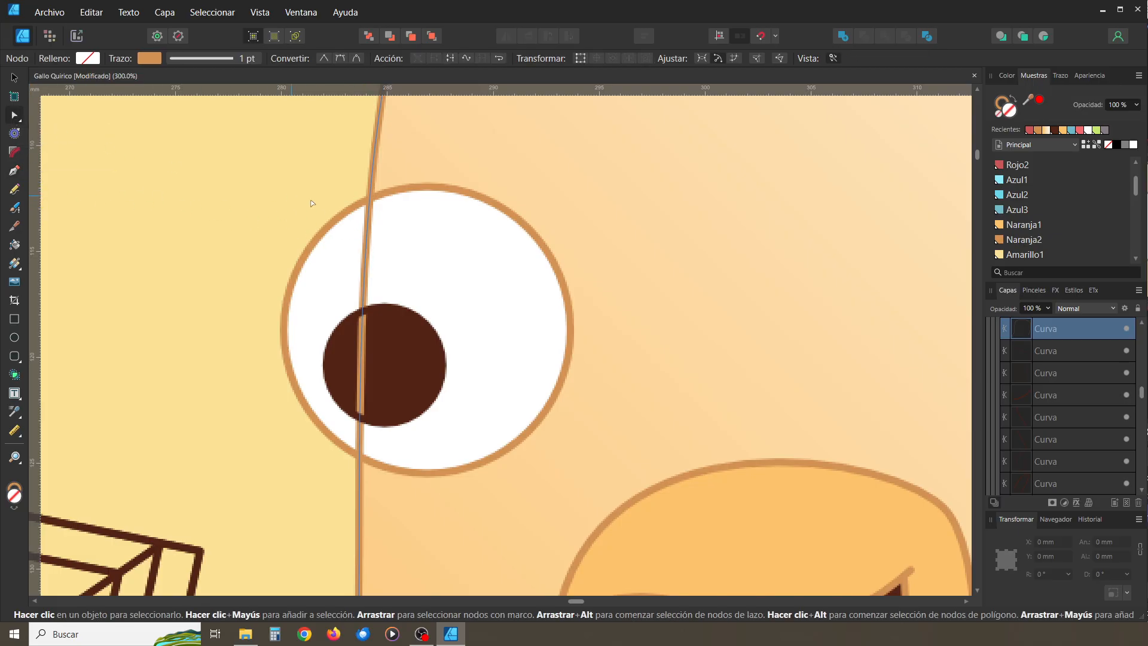
{"action": "left_click", "coordinate": [371, 202]}
{"action": "left_click", "coordinate": [360, 457]}
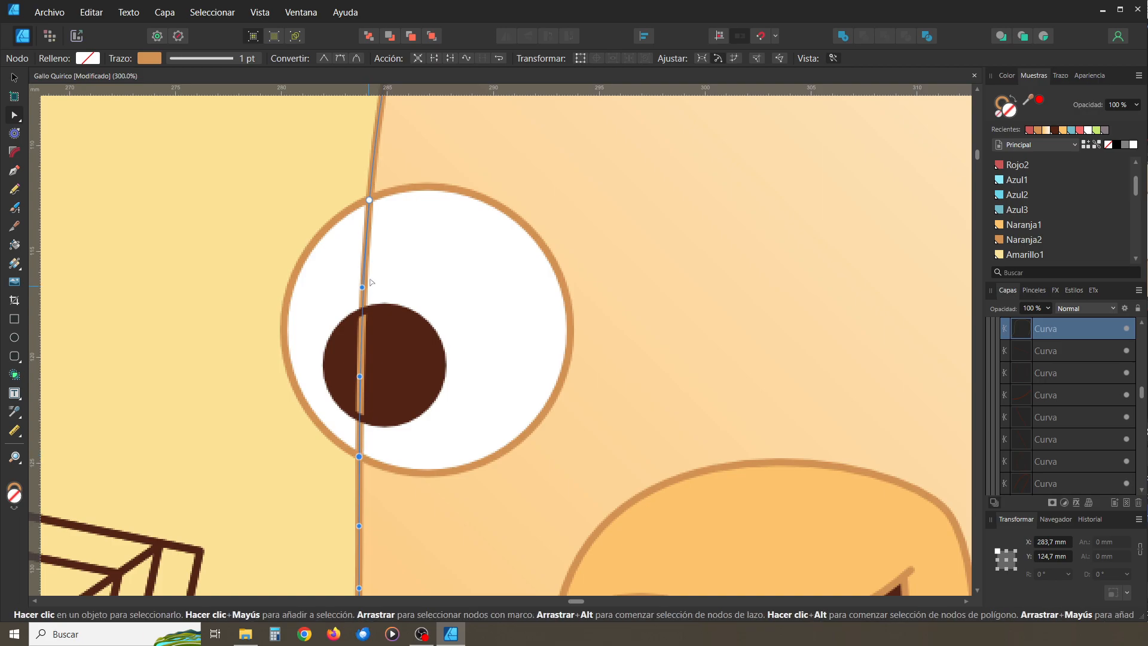
Cut the head outline between the two added nodes with the Knife tool and pull the upper cut end aside
{"action": "left_click_drag", "start_coordinate": [363, 290], "coordinate": [365, 279]}
{"action": "key", "text": "Delete"}
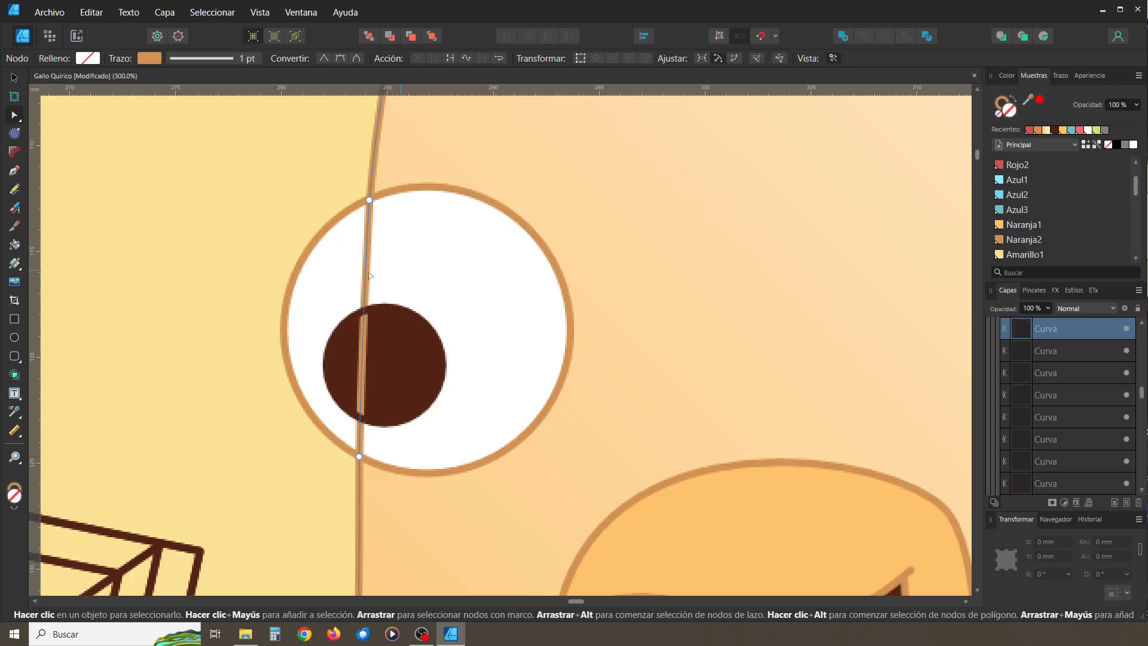
{"action": "left_click", "coordinate": [20, 224]}
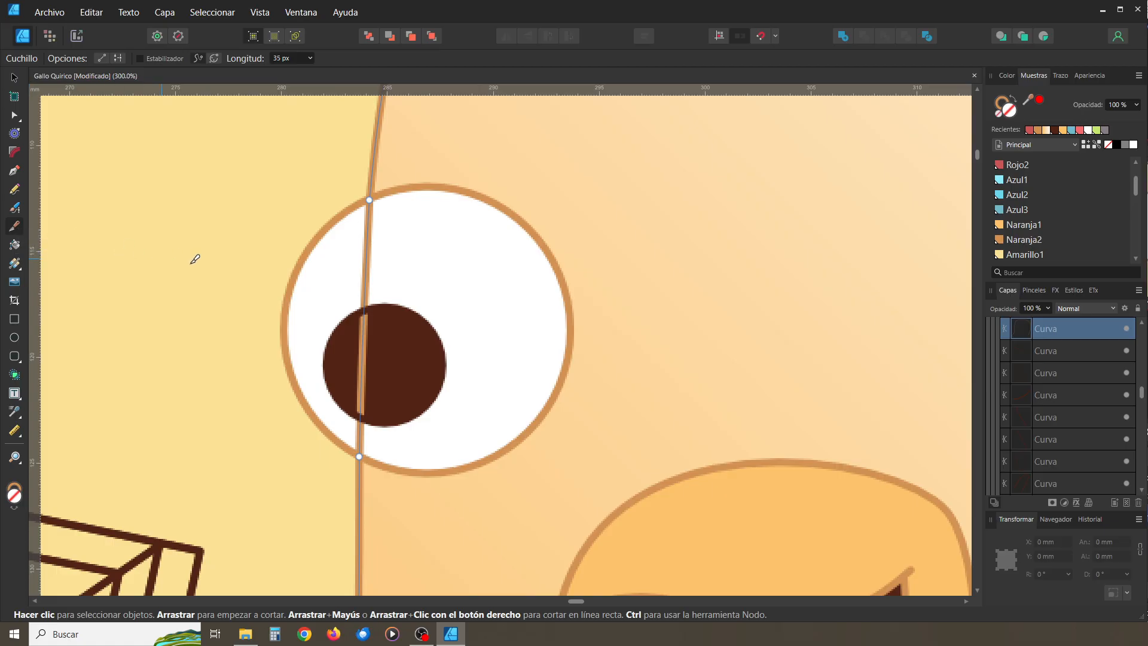
{"action": "left_click", "coordinate": [365, 282]}
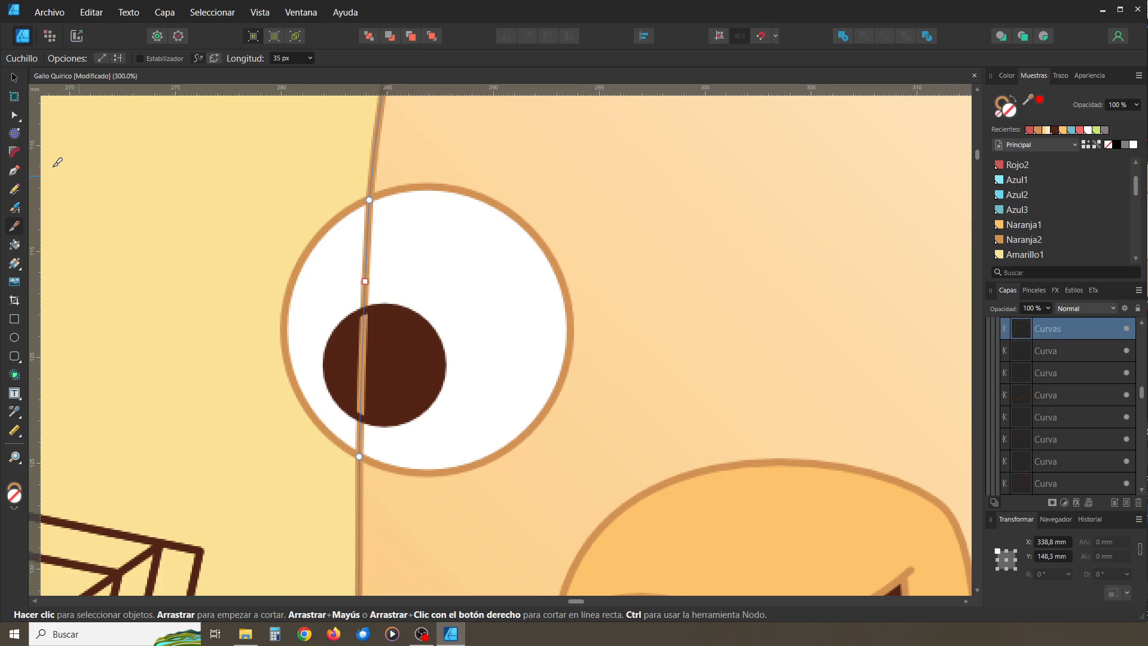
{"action": "left_click_drag", "start_coordinate": [366, 282], "coordinate": [343, 277]}
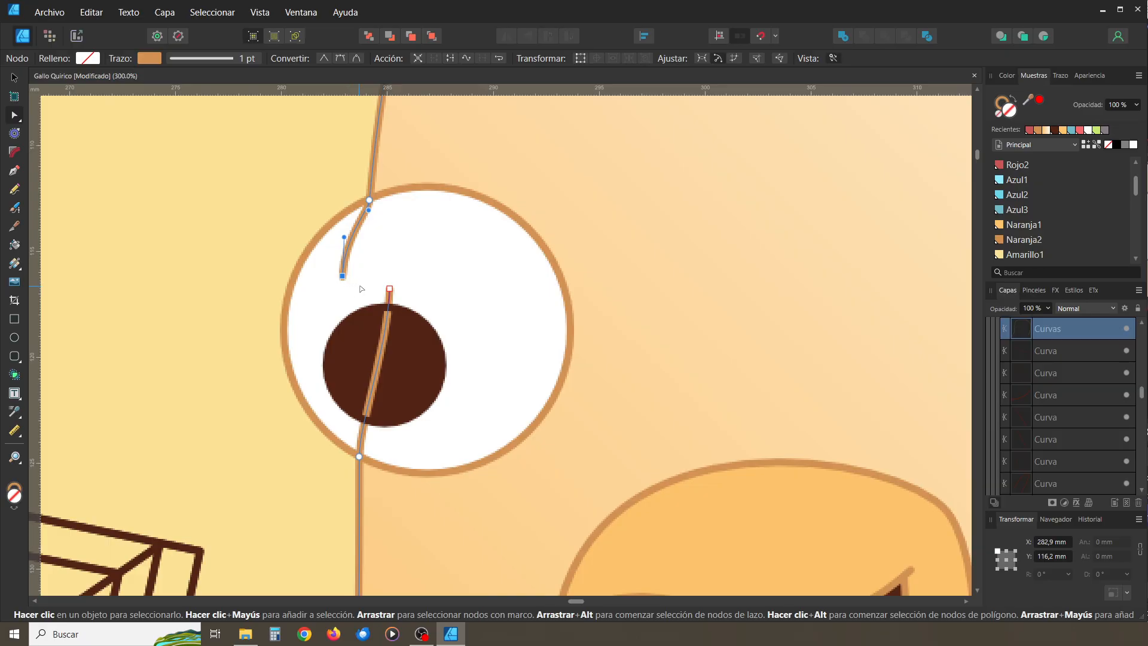
Delete both loose segments of the head outline inside the left eye and deselect the outline
{"action": "left_click", "coordinate": [390, 289]}
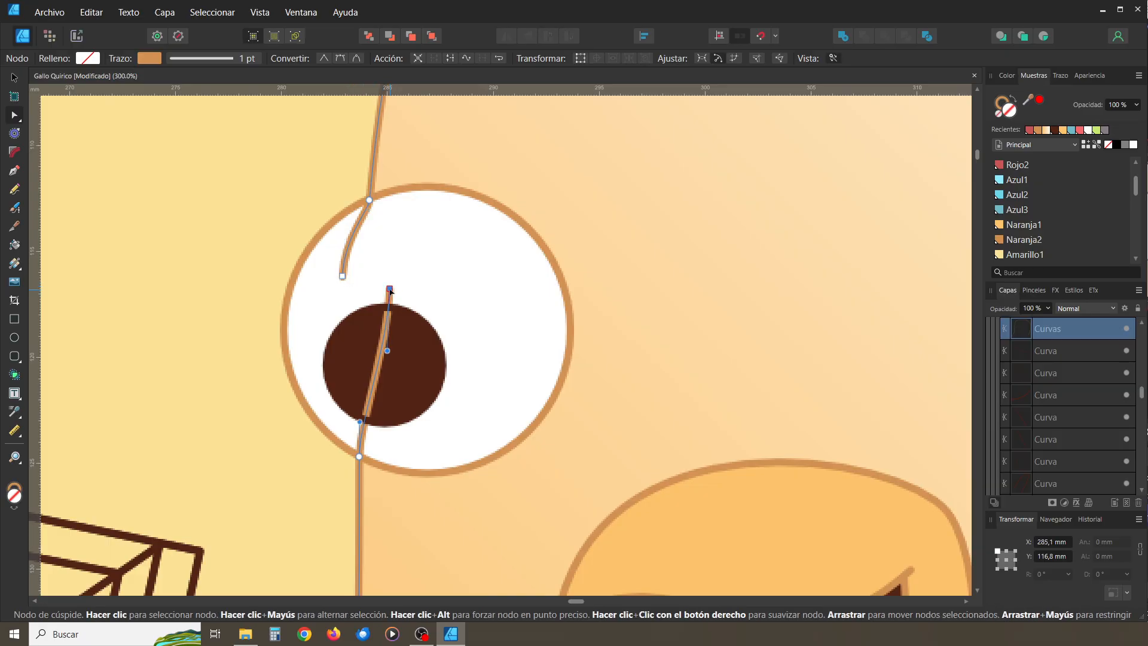
{"action": "key", "text": "Delete"}
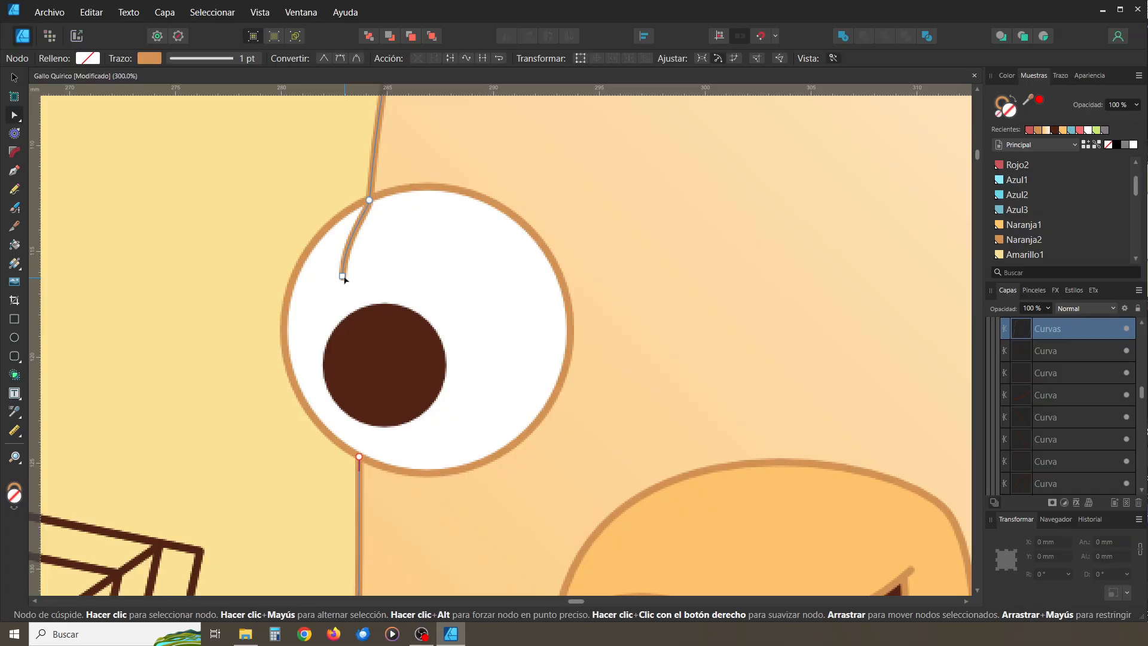
{"action": "left_click", "coordinate": [344, 278]}
{"action": "key", "text": "Delete"}
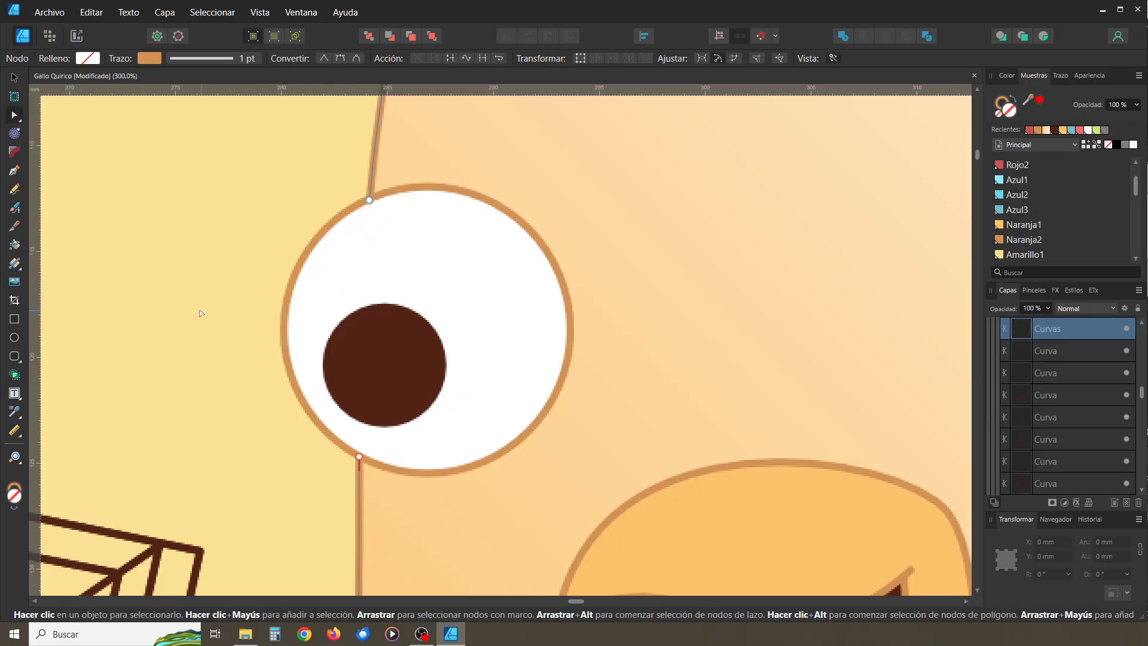
{"action": "key", "text": "ctrl+minus"}
{"action": "key", "text": "ctrl+minus"}
{"action": "key", "text": "ctrl+minus"}
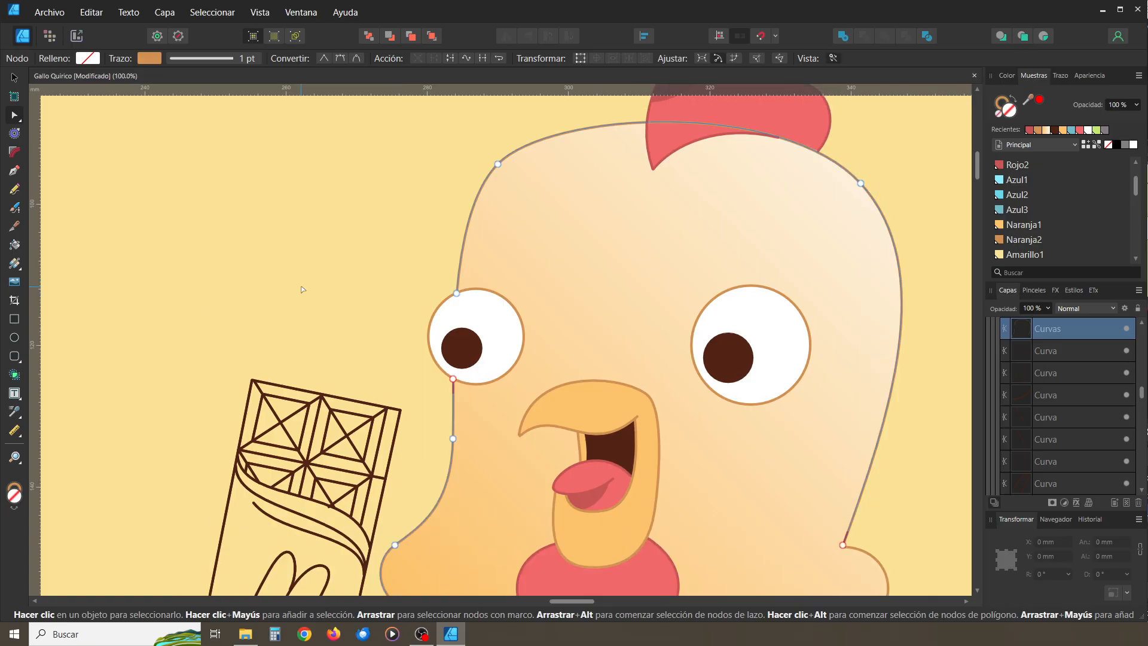
{"action": "left_click", "coordinate": [341, 308]}
{"action": "left_click_drag", "start_coordinate": [340, 307], "coordinate": [295, 320]}
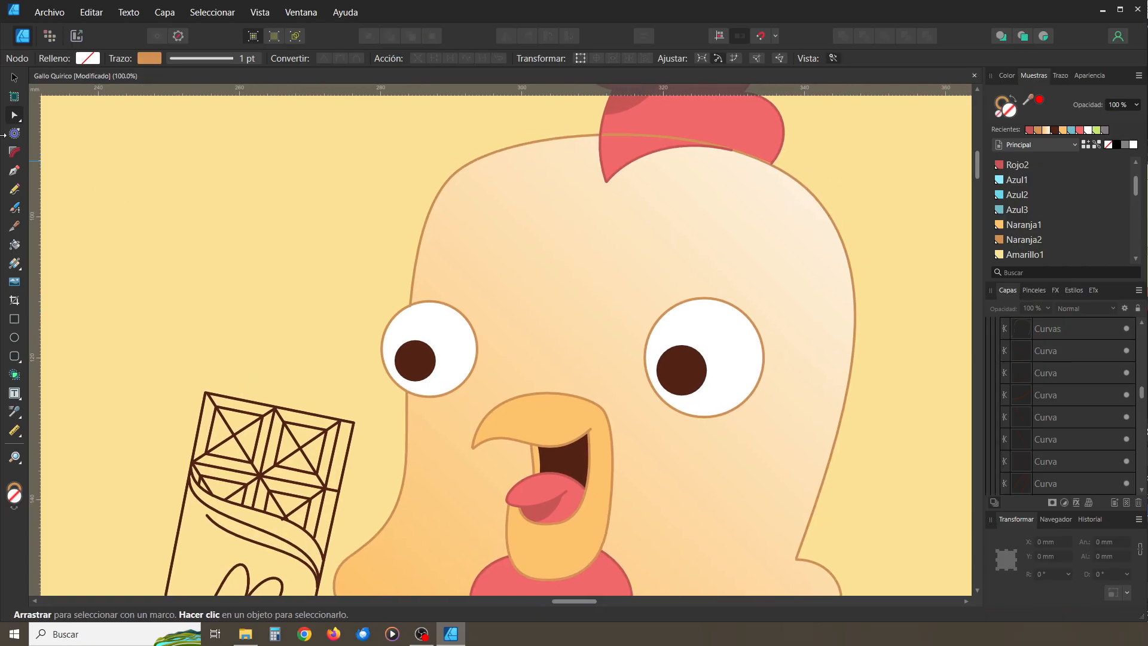
{"action": "left_click", "coordinate": [12, 83]}
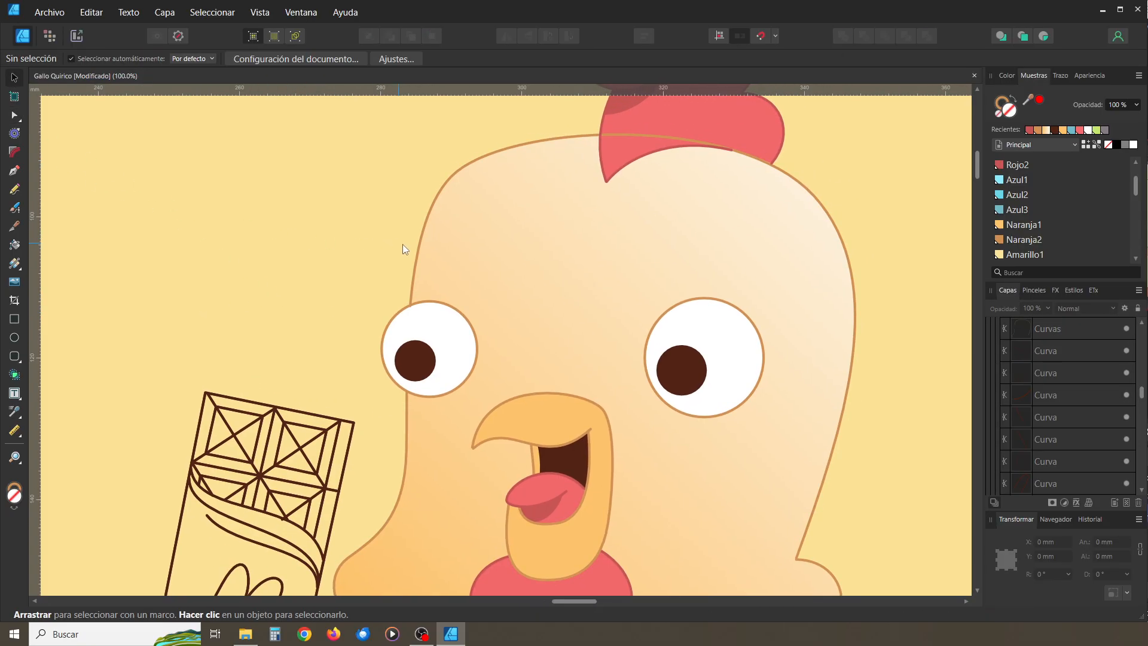
{"action": "left_click_drag", "start_coordinate": [305, 315], "coordinate": [281, 339]}
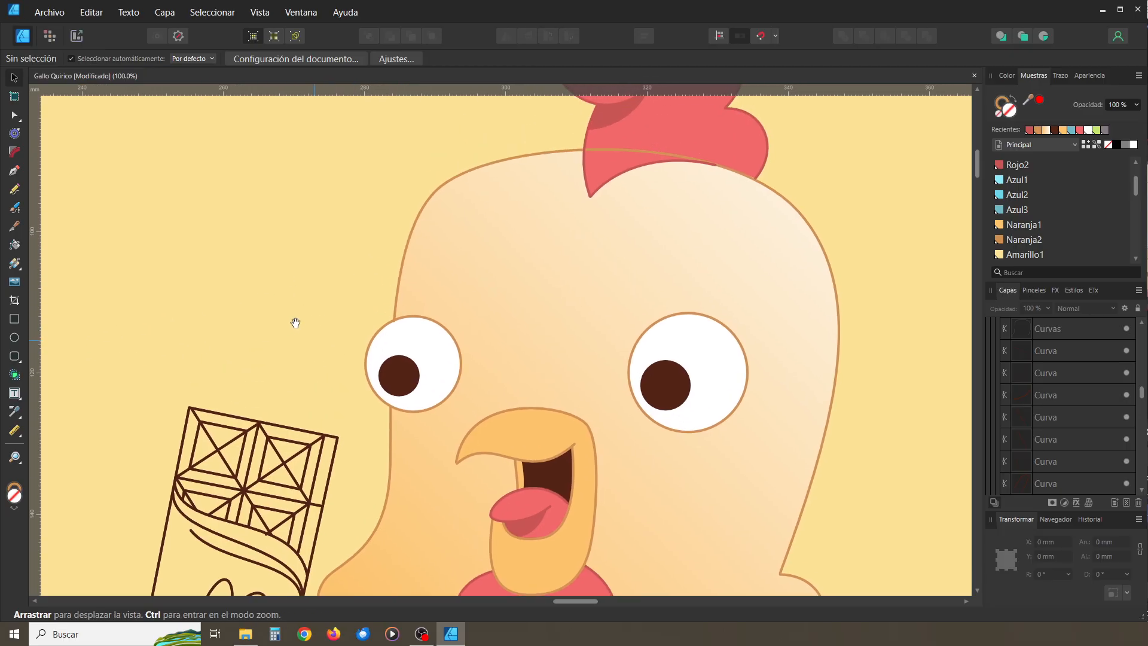
Try the Marrón líneas swatch as the head outline's stroke colour, and undo the colour change
{"action": "left_click", "coordinate": [395, 304]}
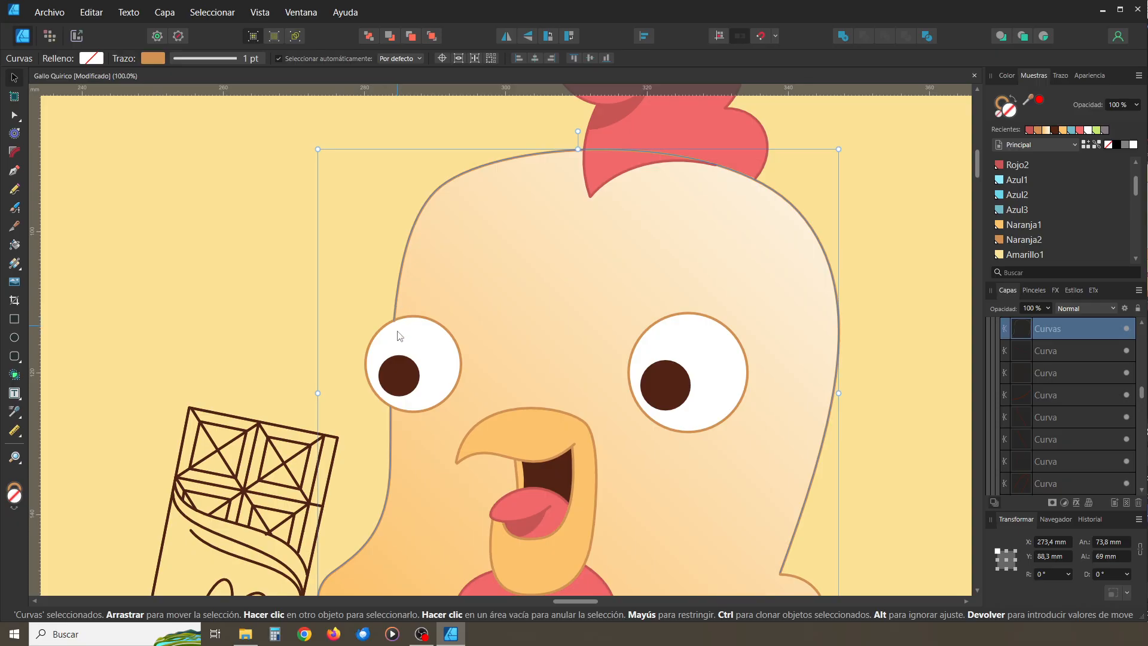
{"action": "scroll", "coordinate": [482, 433], "scroll_direction": "down", "scroll_amount": 3}
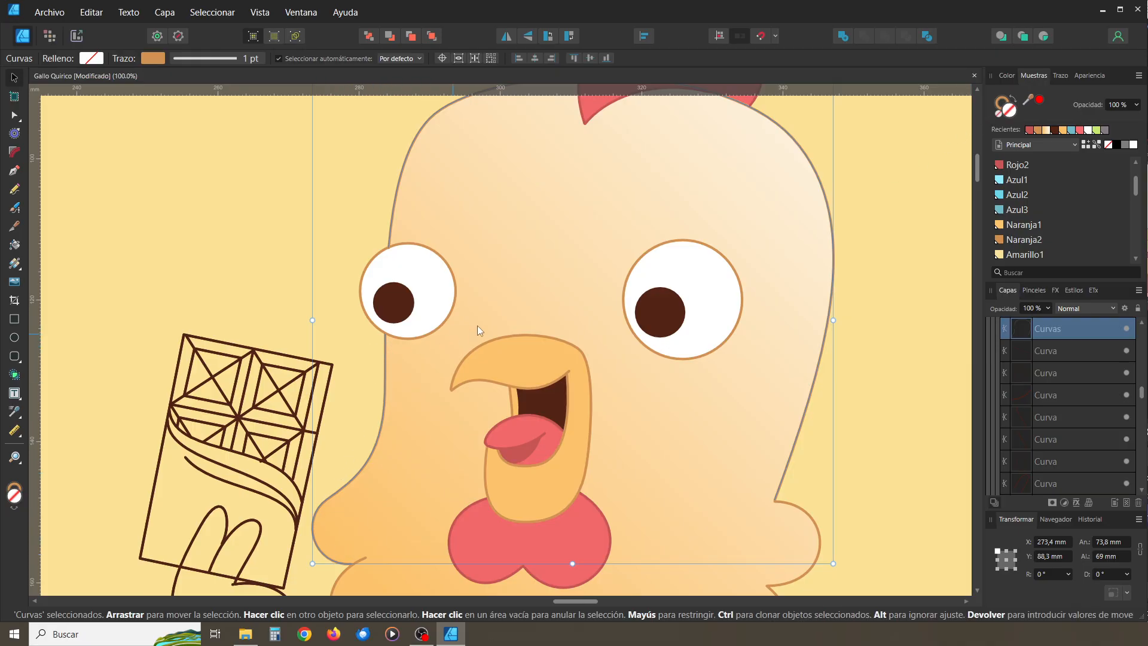
{"action": "left_click", "coordinate": [998, 100]}
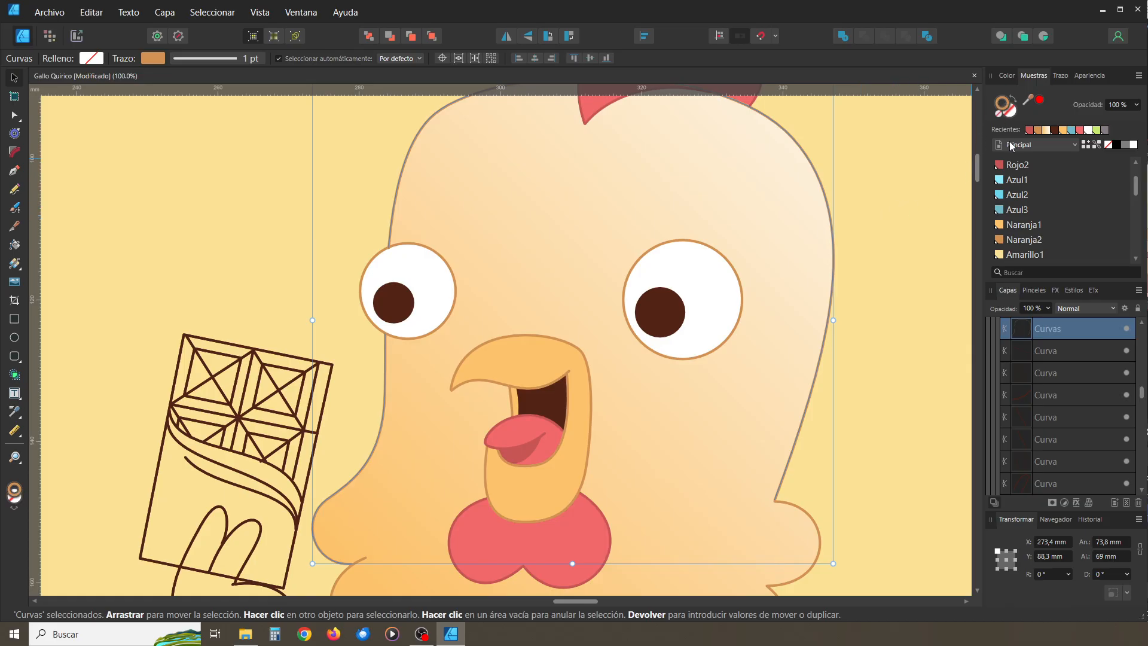
{"action": "scroll", "coordinate": [1040, 175], "scroll_direction": "up", "scroll_amount": 2}
{"action": "left_click", "coordinate": [1030, 171]}
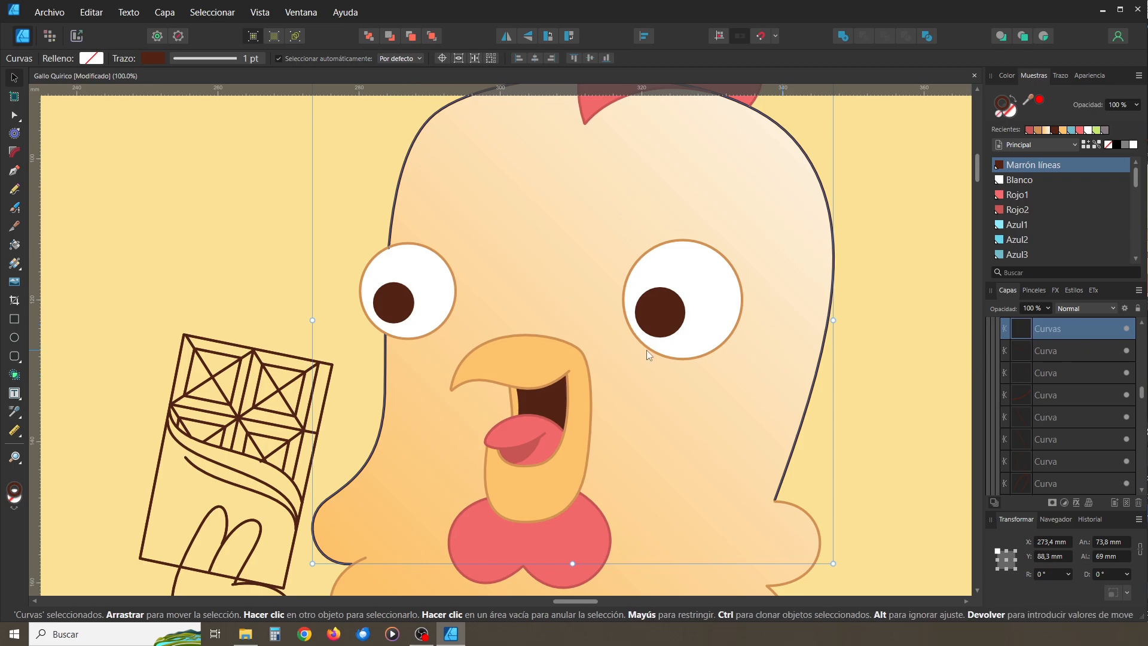
{"action": "key", "text": "ctrl+shift+v"}
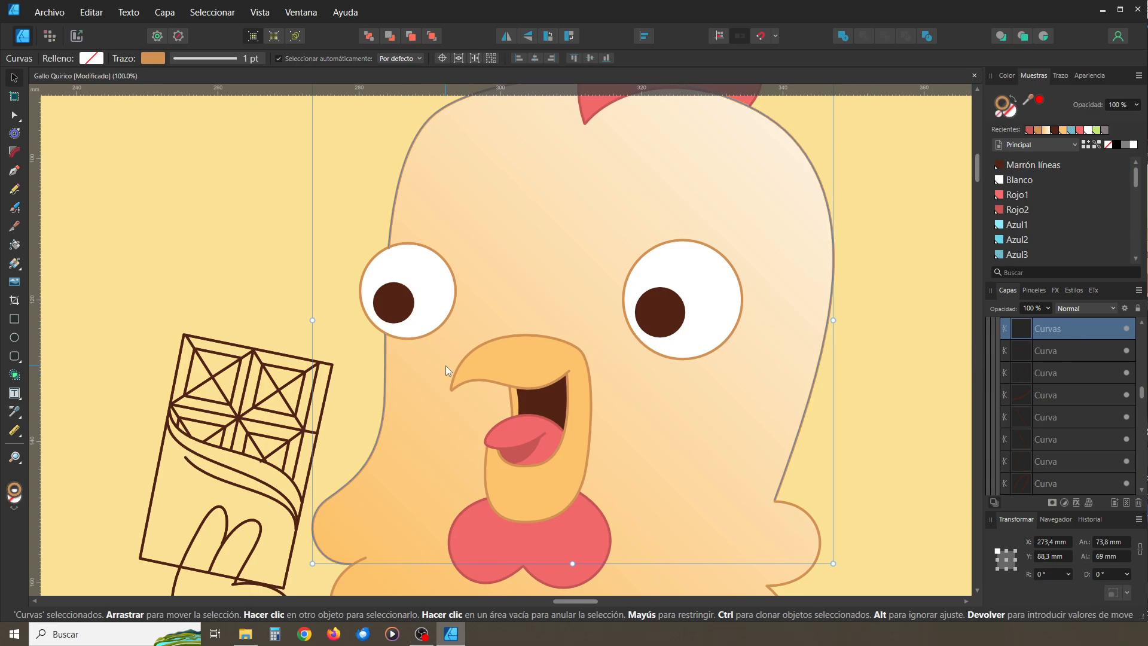
Draw an open arc about 28 mm wide and 13.5 mm high with the Pen tool in the empty area left of the head
{"action": "left_click", "coordinate": [175, 273]}
{"action": "left_click_drag", "start_coordinate": [262, 254], "coordinate": [451, 323]}
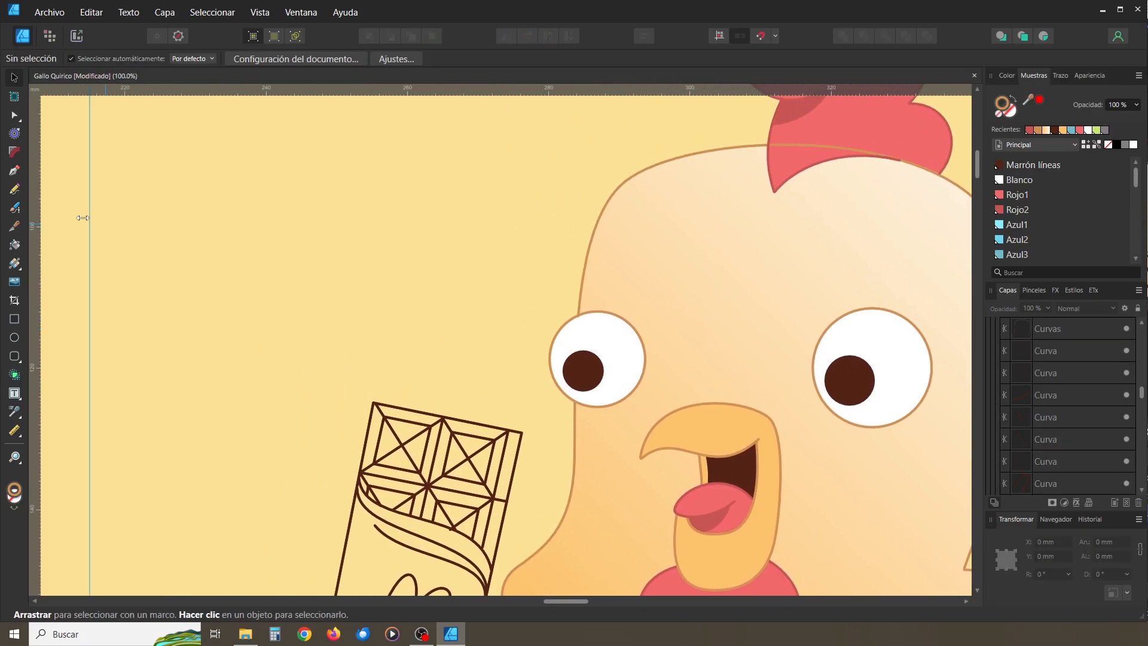
{"action": "left_click", "coordinate": [14, 170]}
{"action": "left_click_drag", "start_coordinate": [240, 325], "coordinate": [258, 277]}
{"action": "left_click_drag", "start_coordinate": [438, 238], "coordinate": [550, 271]}
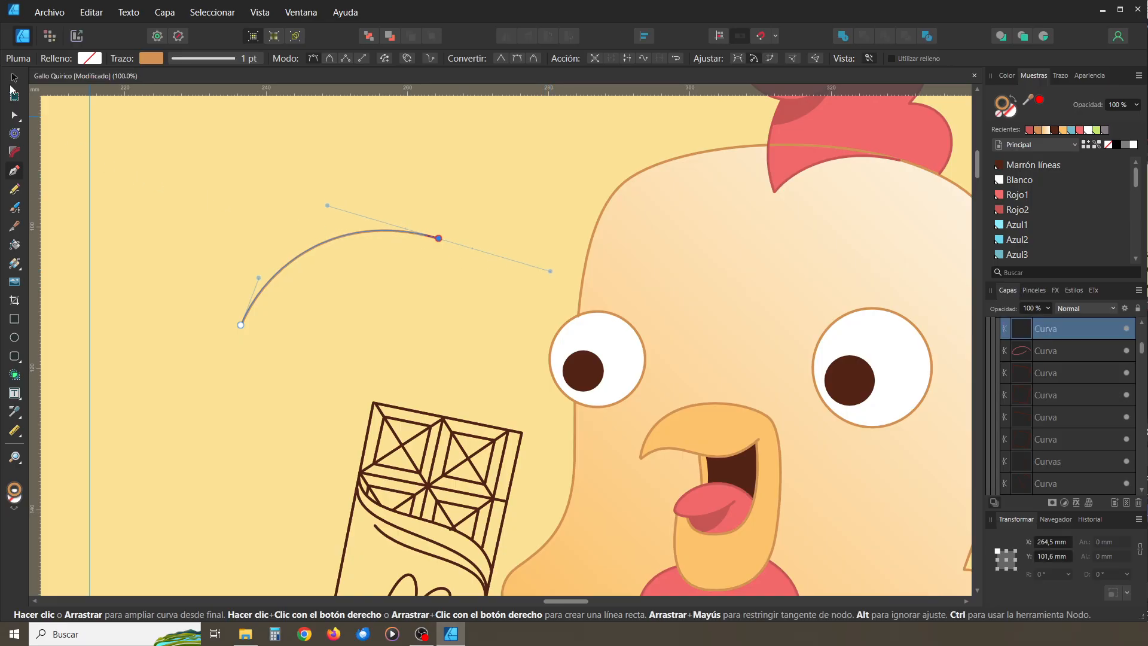
{"action": "key", "text": "v"}
{"action": "left_click", "coordinate": [249, 278]}
Cut the practice arc with the Knife tool at a single point about a third of the way along from its lower end
{"action": "key", "text": "ctrl+plus"}
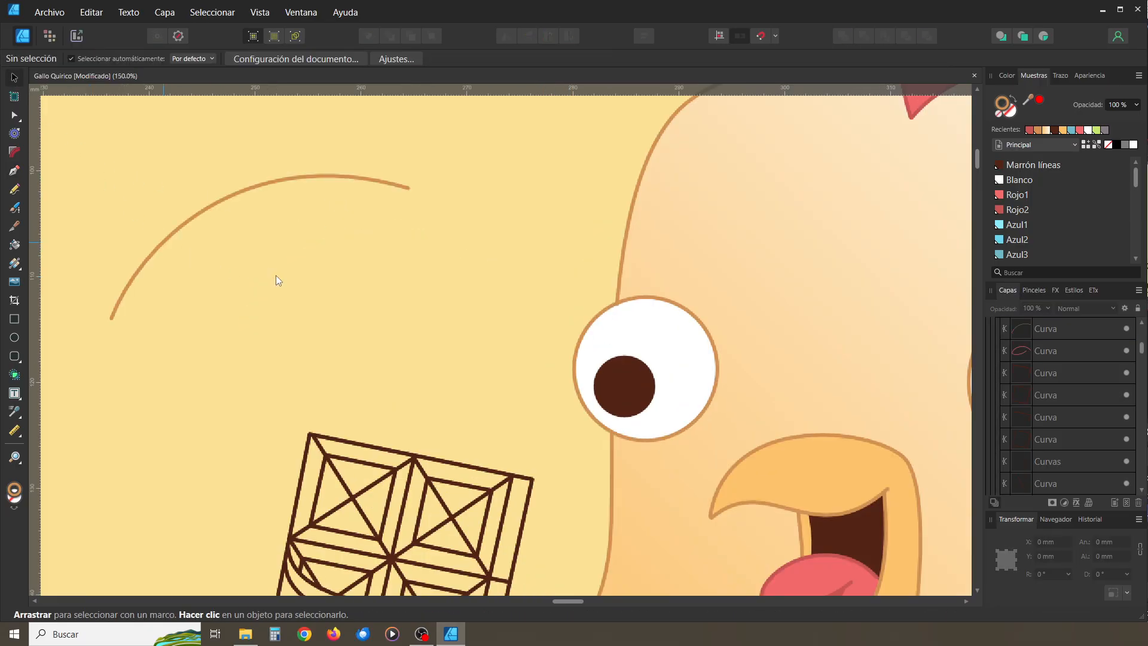
{"action": "left_click_drag", "start_coordinate": [275, 276], "coordinate": [459, 391]}
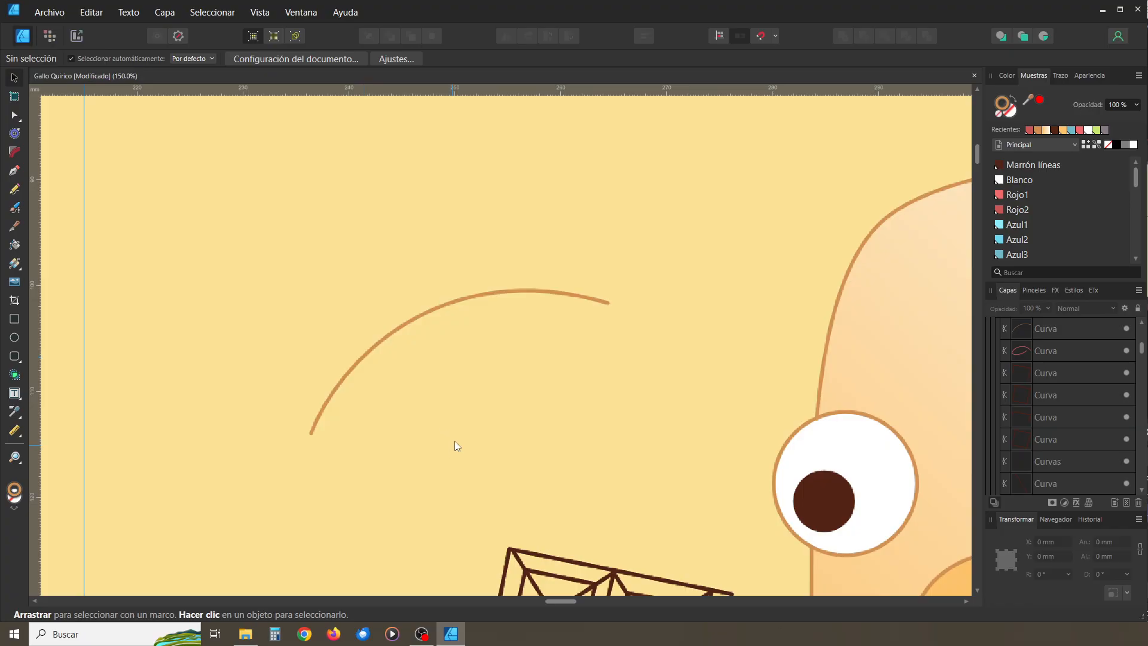
{"action": "left_click_drag", "start_coordinate": [456, 430], "coordinate": [480, 407]}
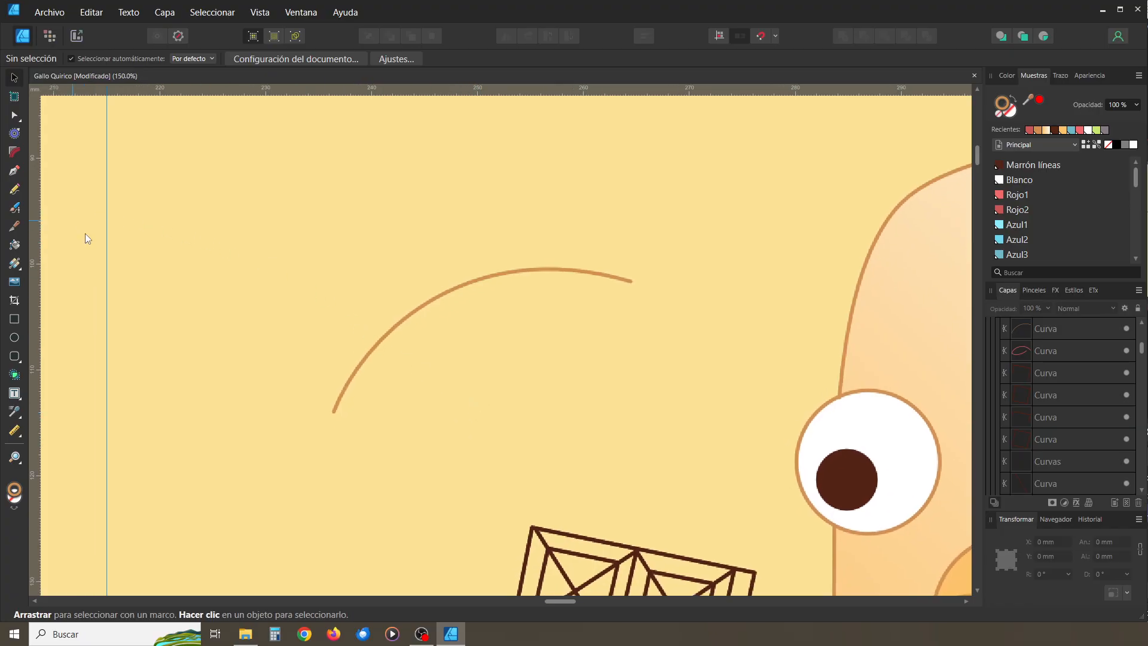
{"action": "left_click", "coordinate": [359, 372]}
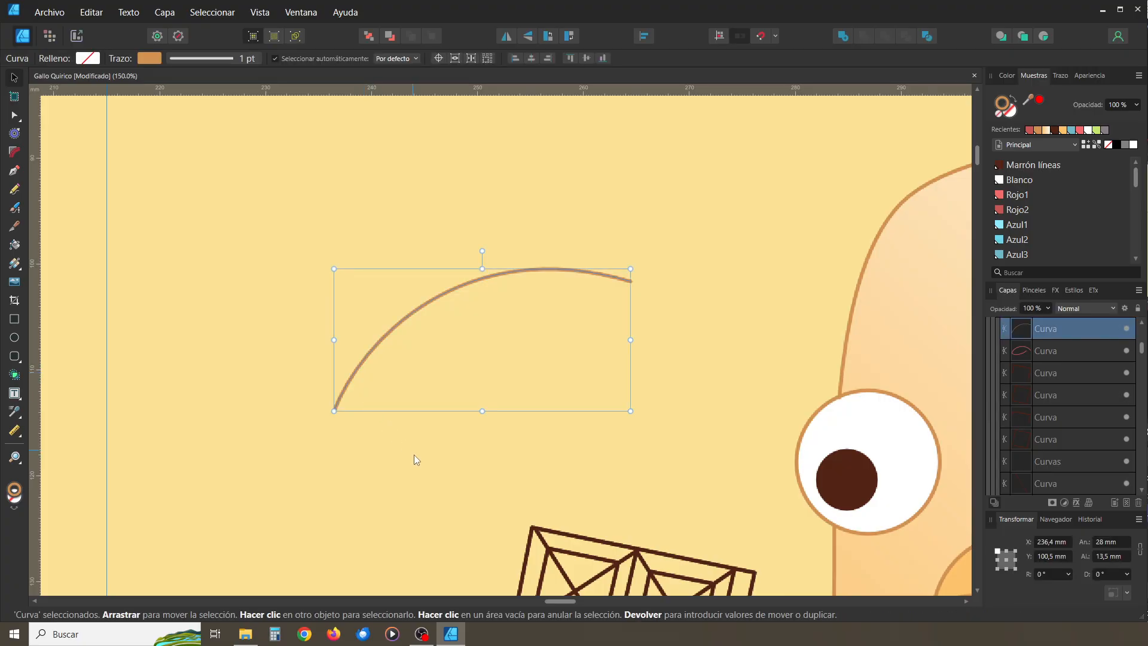
{"action": "left_click", "coordinate": [383, 479]}
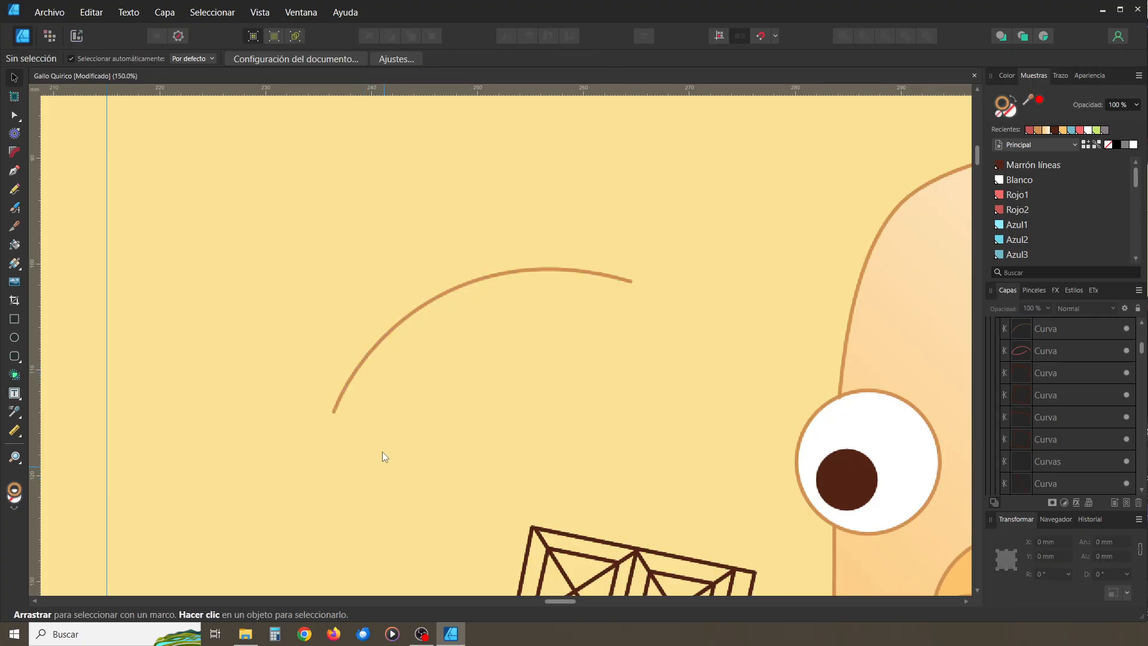
{"action": "left_click", "coordinate": [356, 376]}
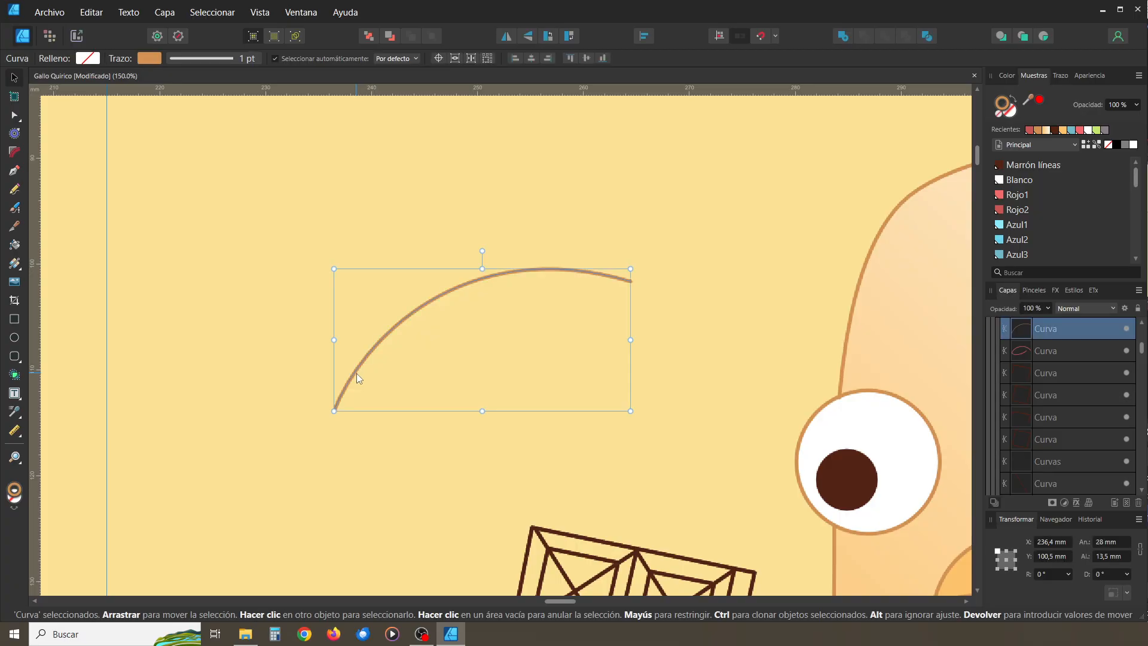
{"action": "left_click", "coordinate": [396, 457]}
{"action": "left_click", "coordinate": [359, 355]}
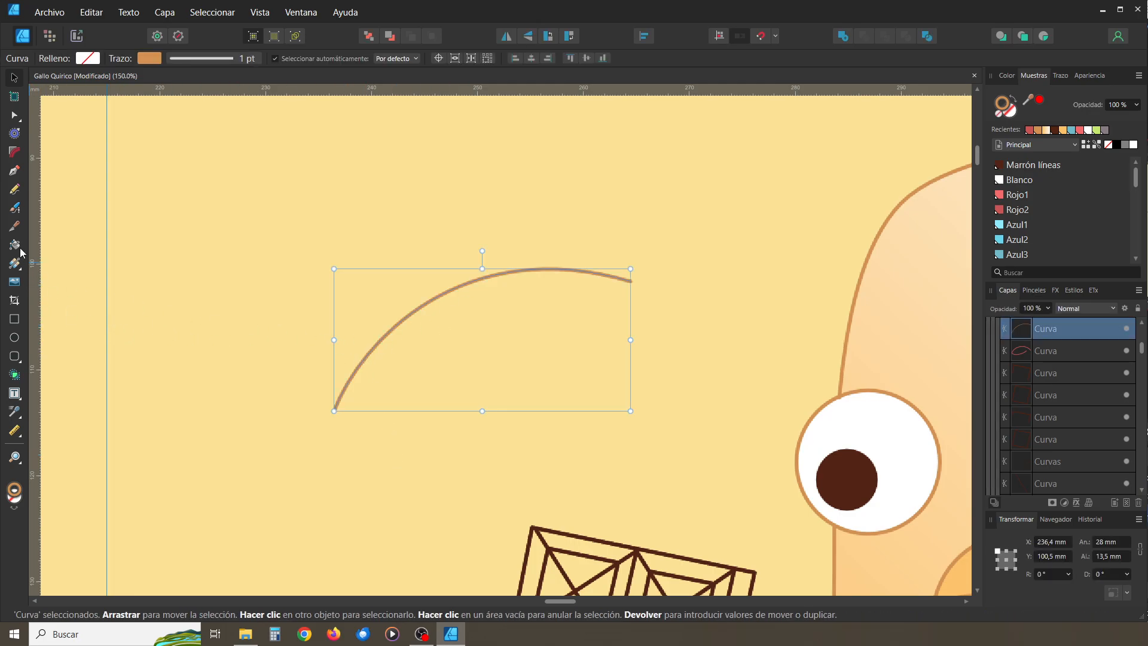
{"action": "left_click", "coordinate": [14, 226]}
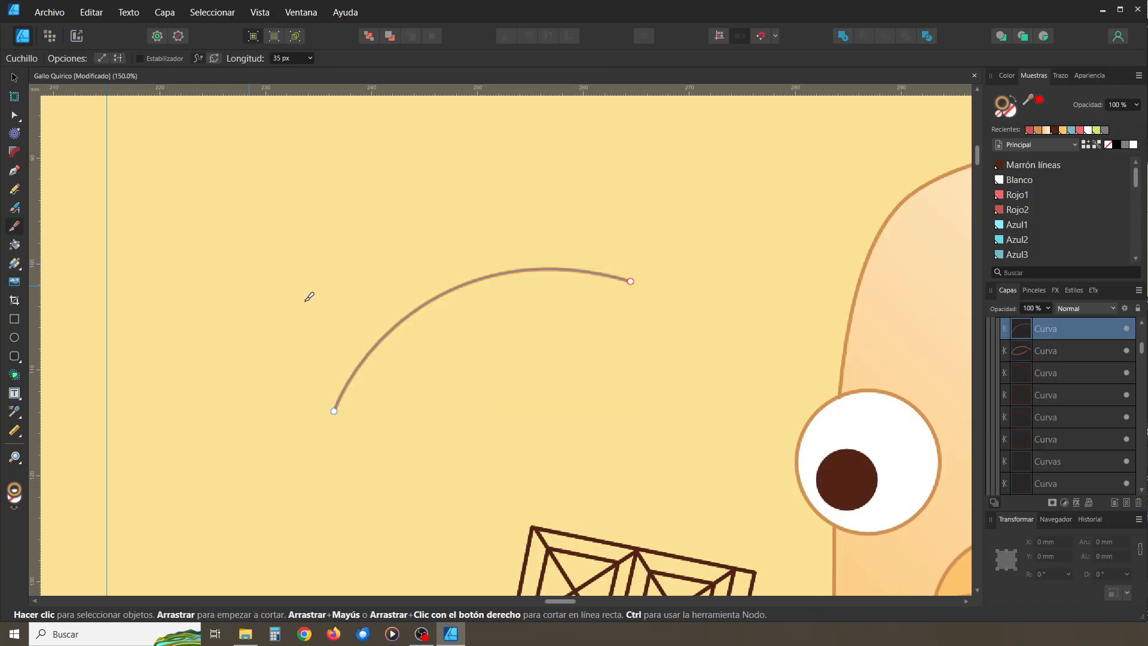
{"action": "left_click", "coordinate": [435, 303]}
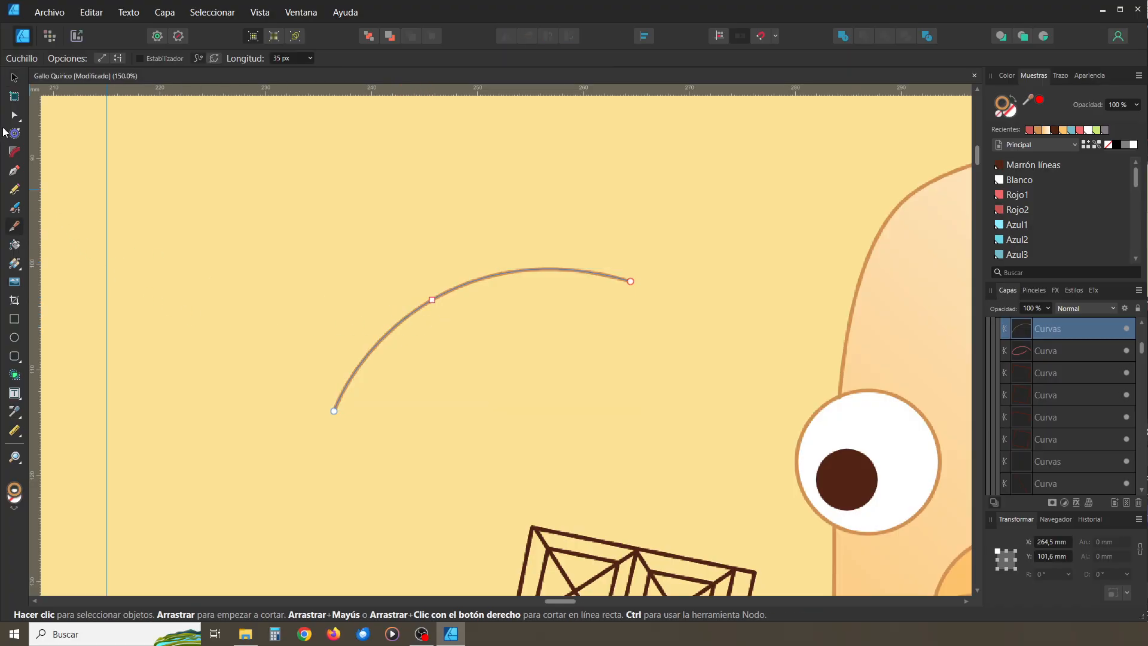
Pull the lower piece's cut end slightly down from the upper piece with the Node tool, and deselect the arc
{"action": "left_click", "coordinate": [14, 77]}
{"action": "left_click", "coordinate": [190, 263]}
{"action": "left_click", "coordinate": [14, 115]}
{"action": "left_click", "coordinate": [435, 302]}
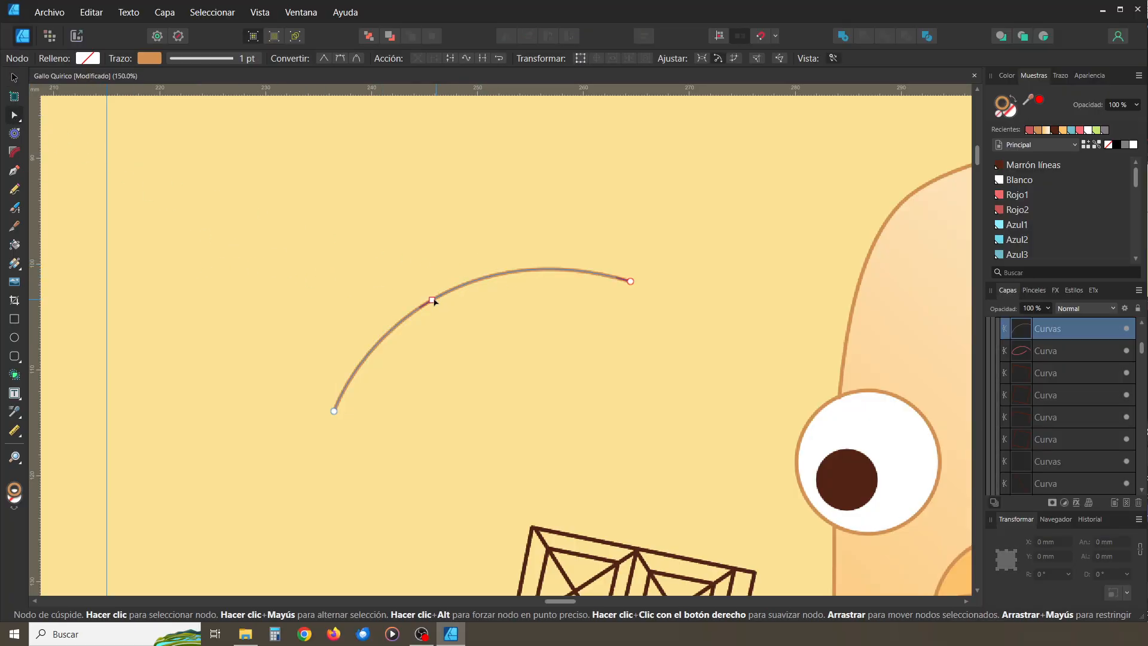
{"action": "left_click", "coordinate": [435, 302]}
{"action": "left_click_drag", "start_coordinate": [434, 302], "coordinate": [436, 320]}
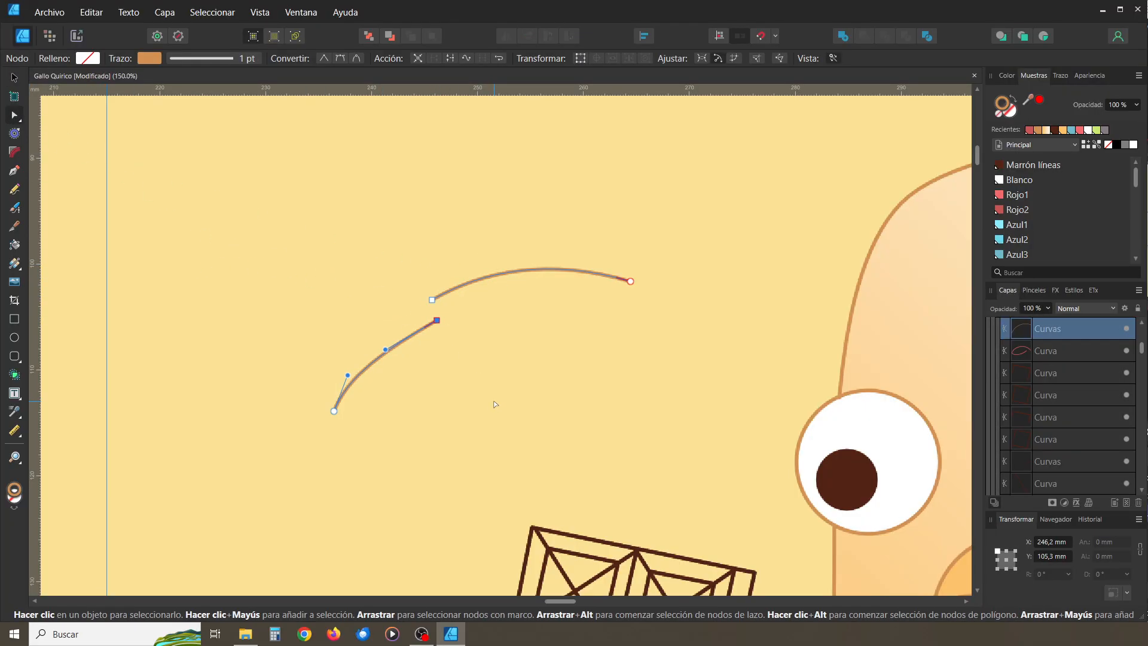
{"action": "left_click", "coordinate": [466, 429]}
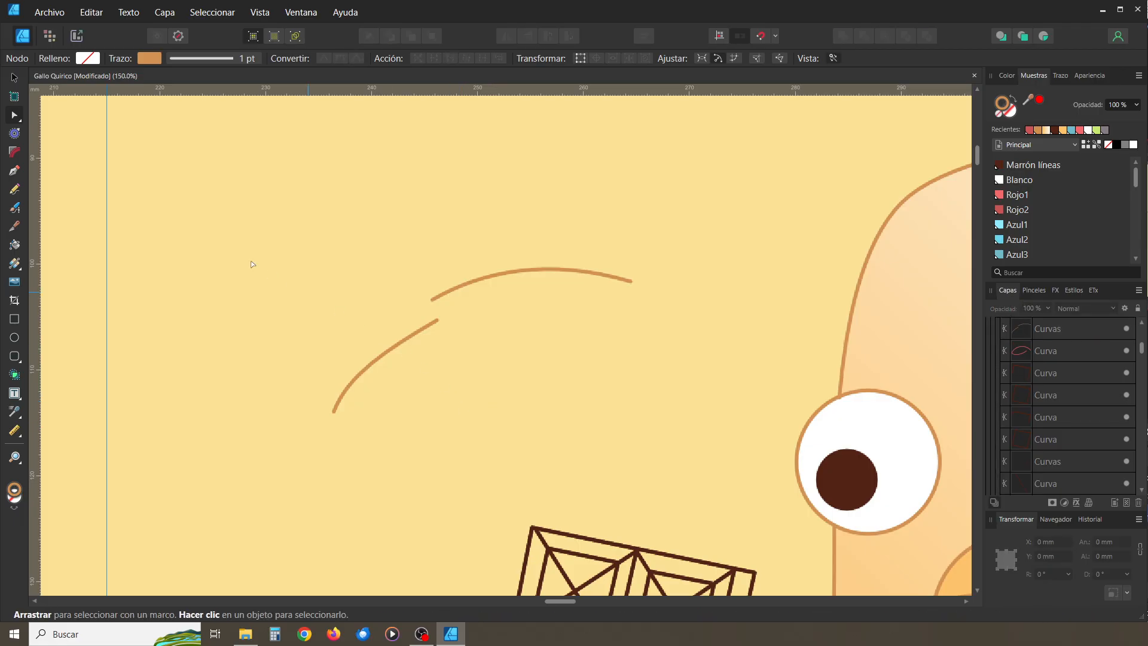
Try the Rojo2 swatch as the stroke colour of the cut arc, and undo the colour change
{"action": "left_click", "coordinate": [430, 323]}
{"action": "left_click", "coordinate": [392, 268]}
{"action": "key", "text": "v"}
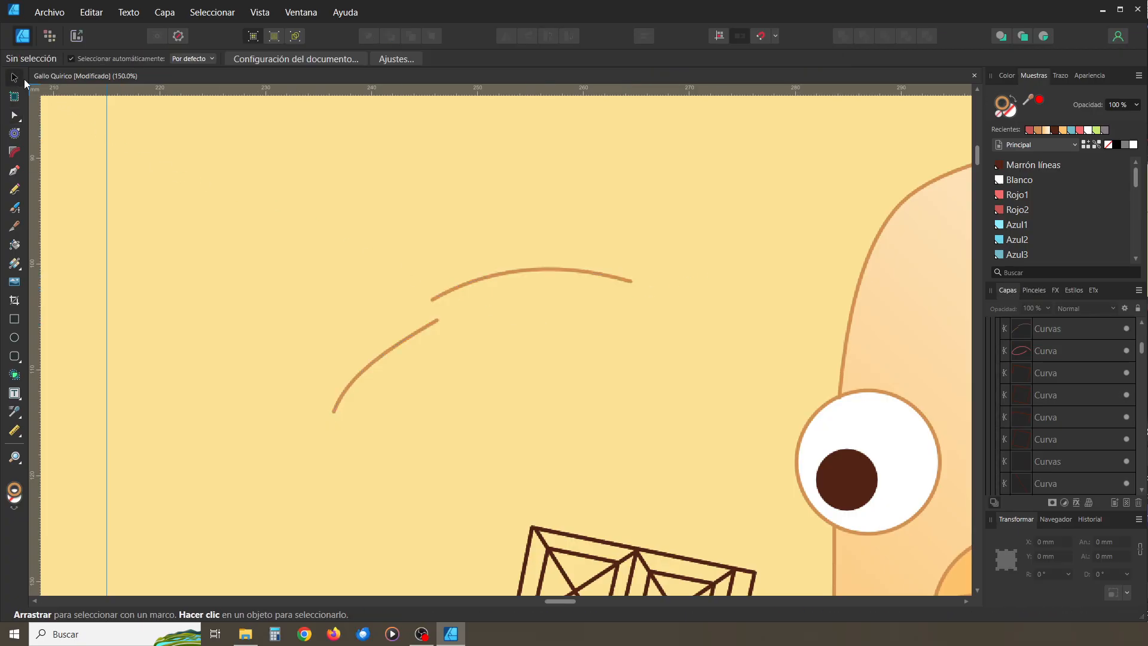
{"action": "left_click", "coordinate": [443, 293]}
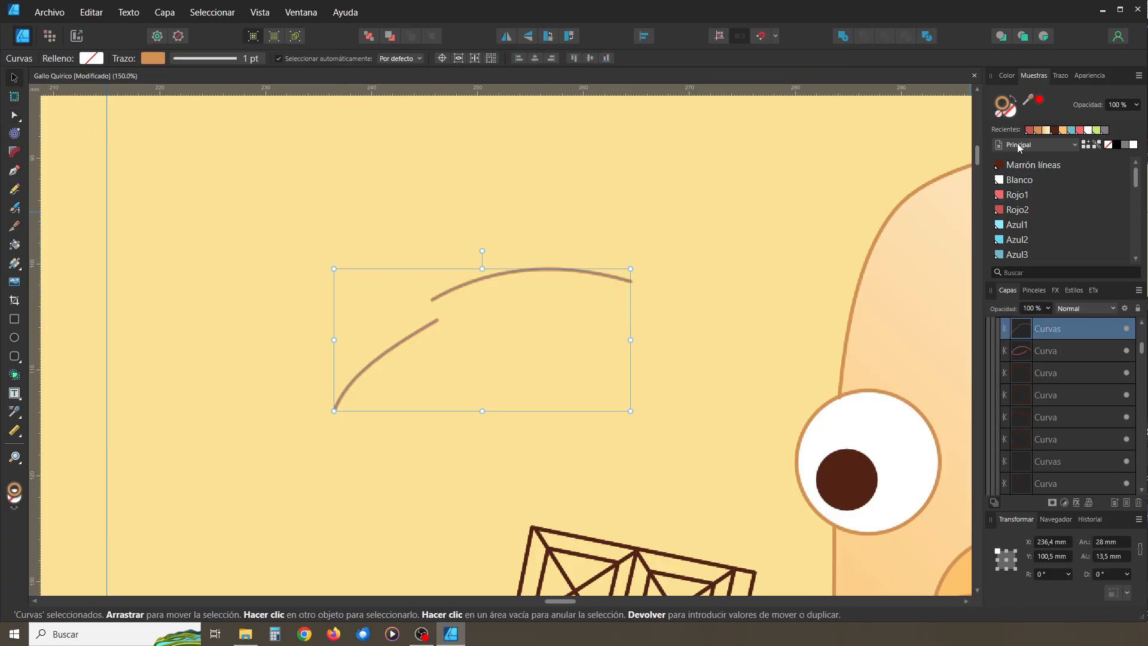
{"action": "left_click", "coordinate": [1017, 209]}
{"action": "left_click", "coordinate": [476, 340]}
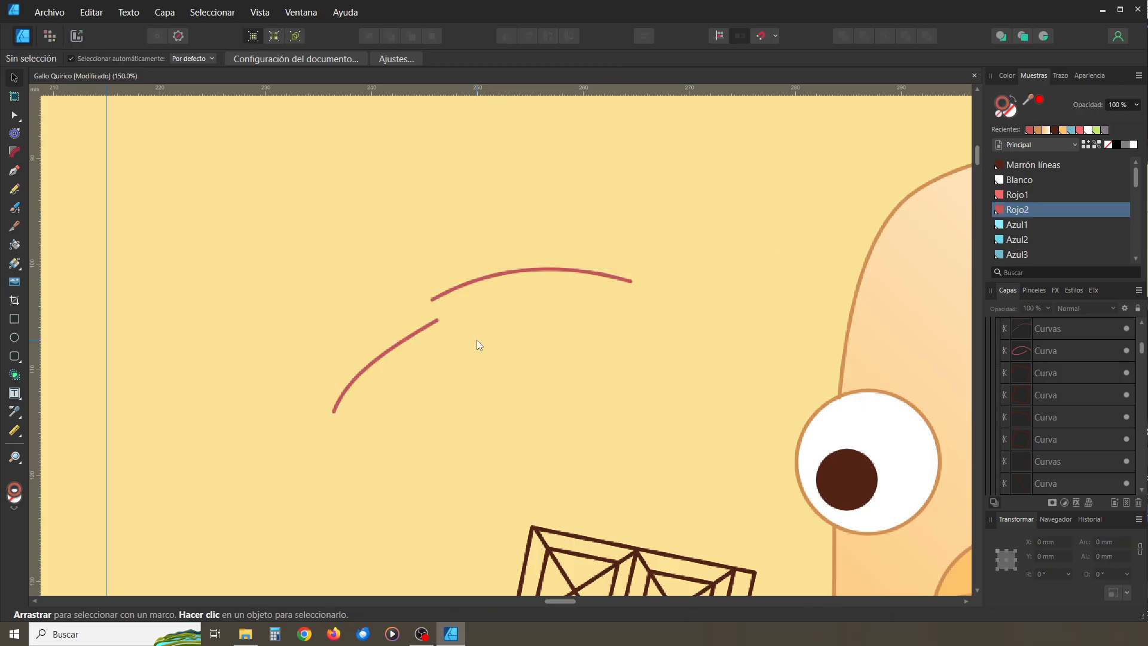
{"action": "left_click", "coordinate": [464, 294]}
{"action": "key", "text": "ctrl+z"}
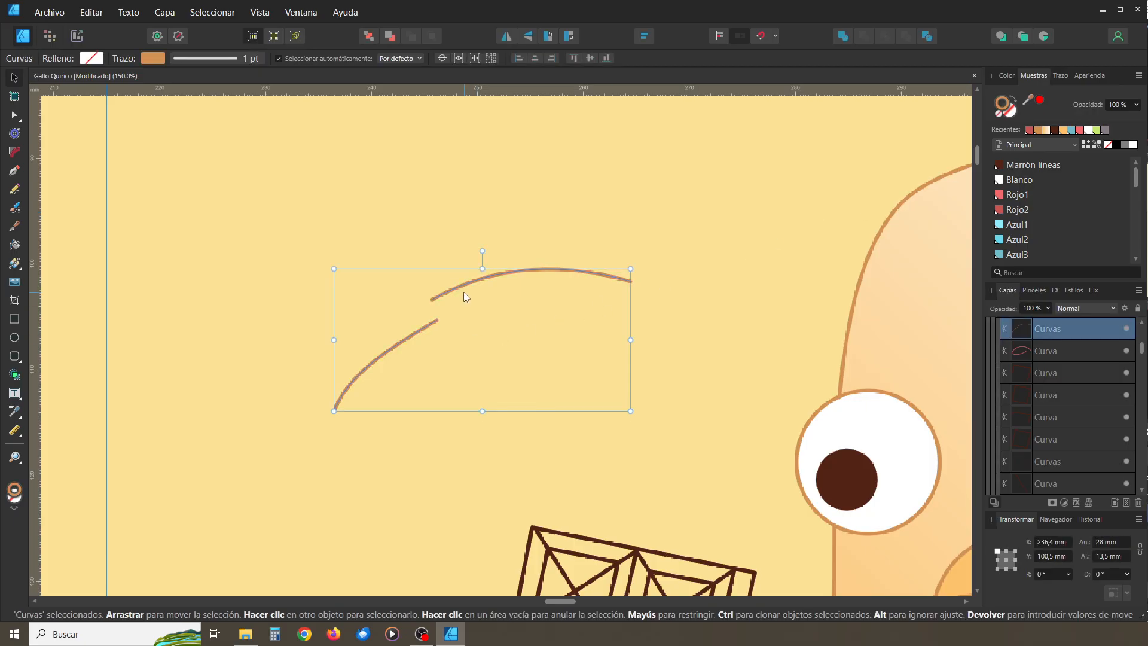
Try to marquee-select the upper piece's nodes with the Node tool, and undo the earlier displacement of the cut end
{"action": "left_click", "coordinate": [14, 115]}
{"action": "left_click", "coordinate": [344, 244]}
{"action": "left_click_drag", "start_coordinate": [371, 228], "coordinate": [655, 308]}
{"action": "left_click_drag", "start_coordinate": [381, 223], "coordinate": [652, 315]}
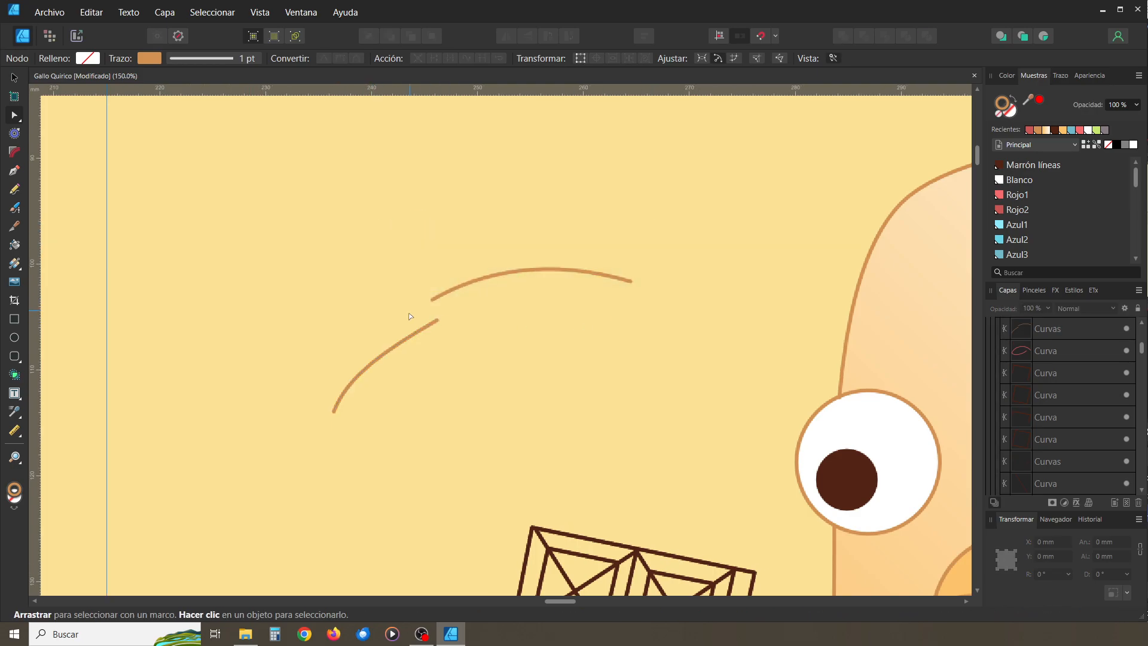
{"action": "left_click", "coordinate": [421, 335]}
{"action": "key", "text": "ctrl+z"}
{"action": "key", "text": "ctrl+z"}
{"action": "key", "text": "ctrl+z"}
{"action": "key", "text": "ctrl+z"}
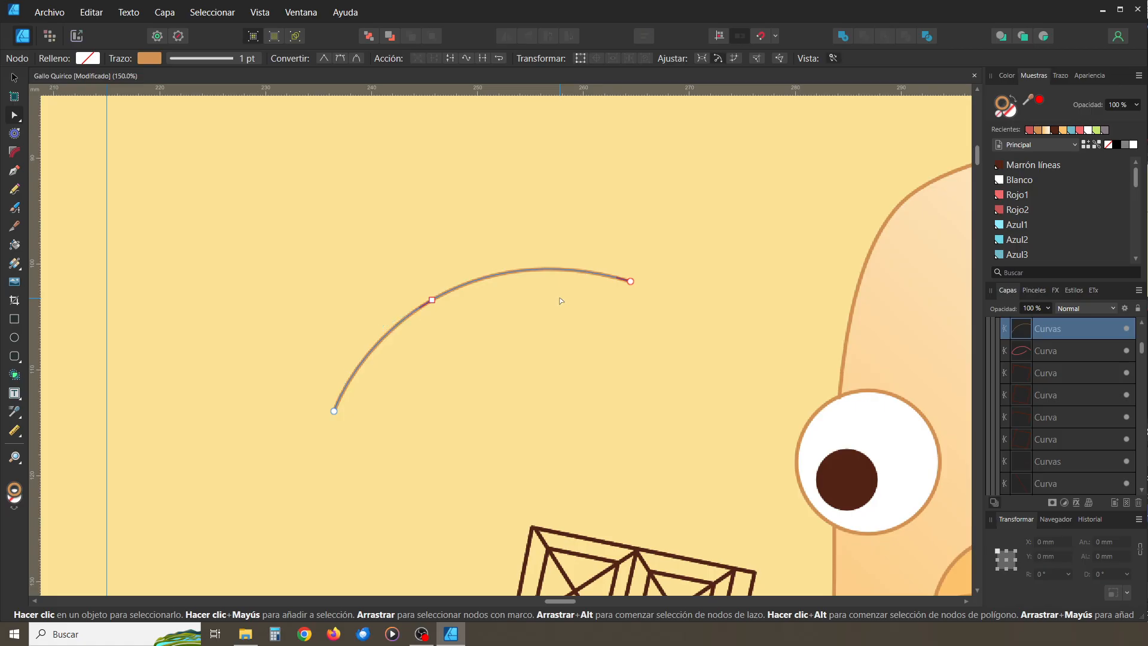
{"action": "left_click", "coordinate": [560, 301]}
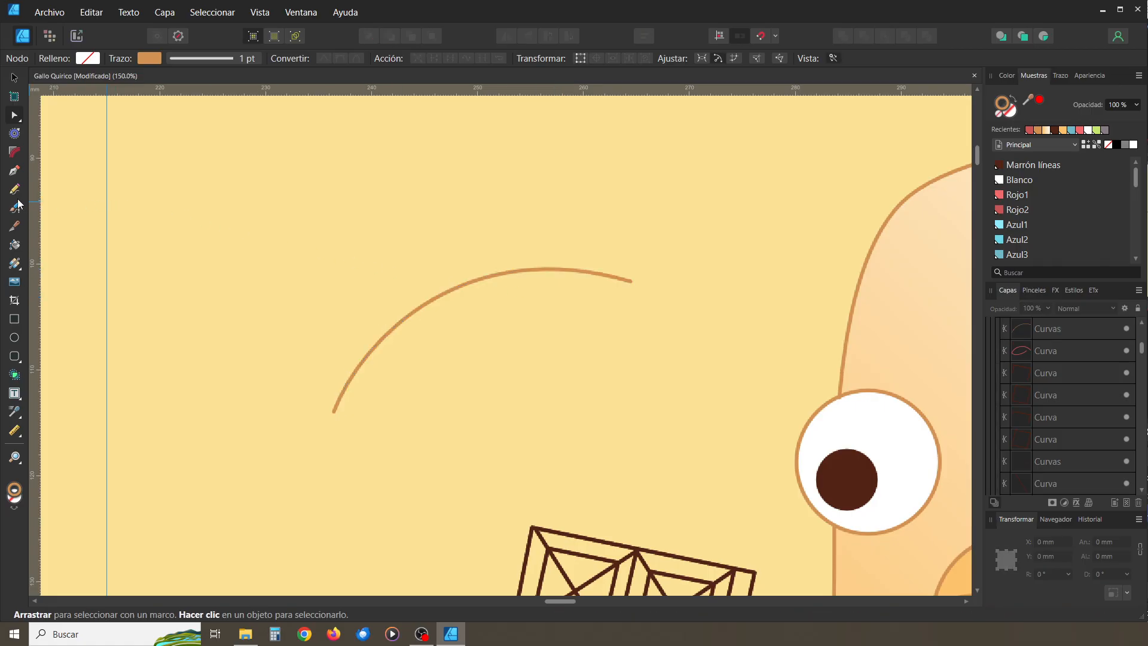
Undo the single-point cut on the arc and slice it into two separate curves with a Knife stroke across it
{"action": "key", "text": "v"}
{"action": "left_click", "coordinate": [390, 334]}
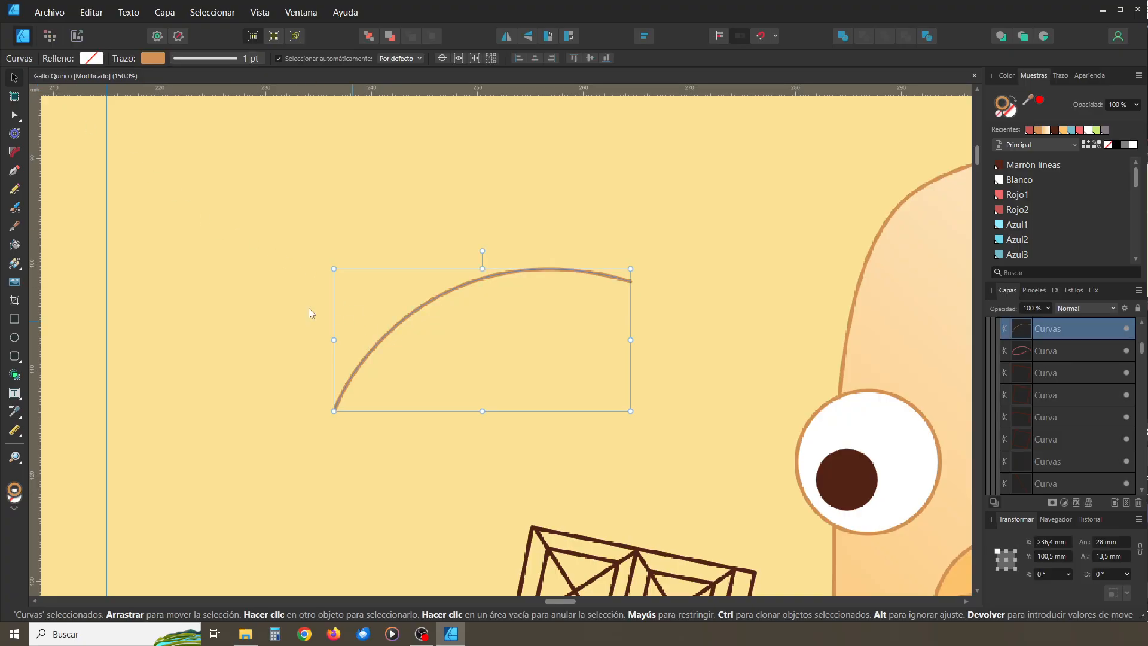
{"action": "left_click", "coordinate": [14, 226]}
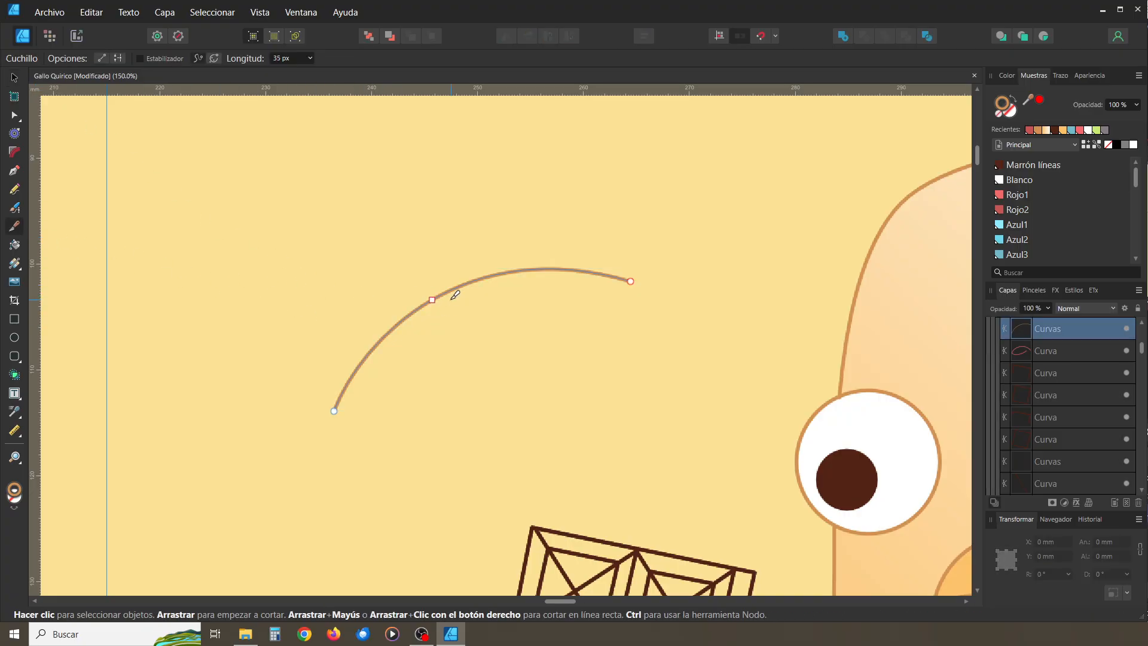
{"action": "left_click", "coordinate": [263, 281]}
{"action": "key", "text": "ctrl+z"}
{"action": "key", "text": "ctrl+z"}
{"action": "left_click_drag", "start_coordinate": [394, 250], "coordinate": [475, 366]}
{"action": "left_click_drag", "start_coordinate": [476, 364], "coordinate": [477, 364]}
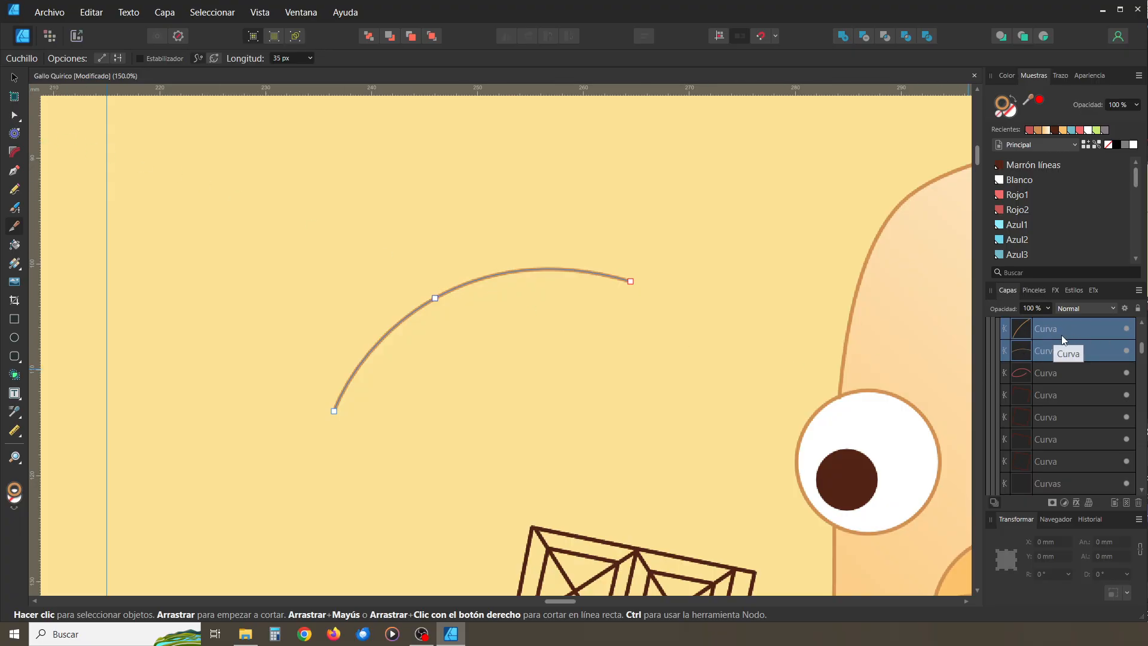
Pull the two arc pieces apart and set the upper piece's stroke colour to Rojo1
{"action": "left_click", "coordinate": [15, 77]}
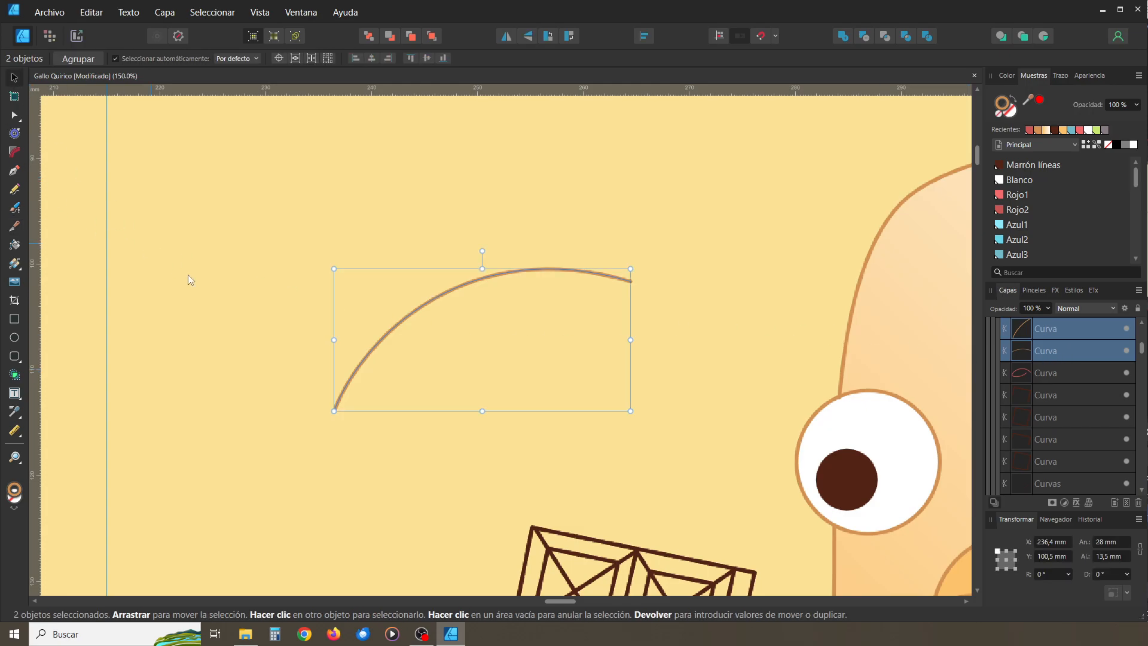
{"action": "left_click", "coordinate": [343, 312]}
{"action": "left_click_drag", "start_coordinate": [385, 339], "coordinate": [296, 317]}
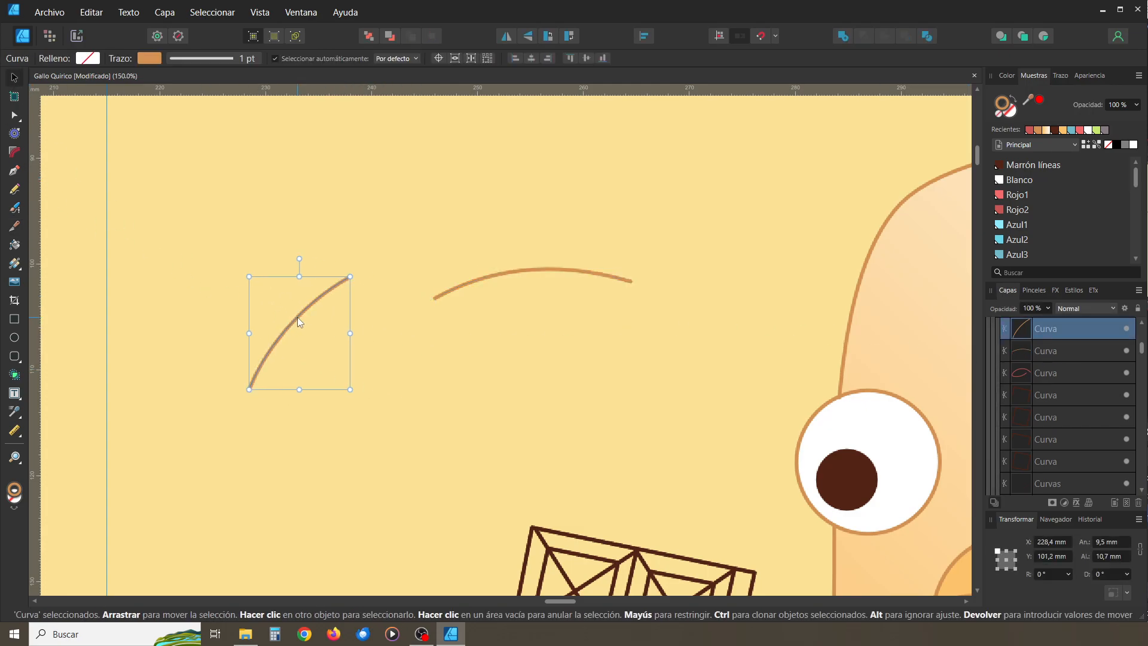
{"action": "left_click_drag", "start_coordinate": [490, 277], "coordinate": [490, 259]}
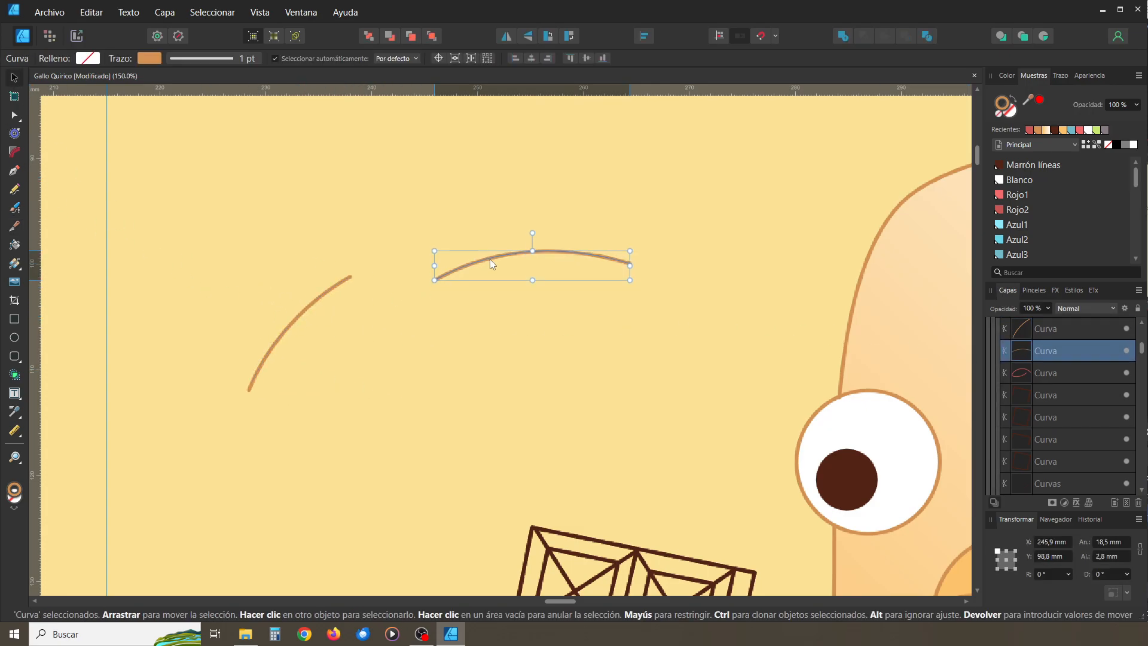
{"action": "left_click", "coordinate": [1017, 195]}
{"action": "left_click", "coordinate": [538, 361]}
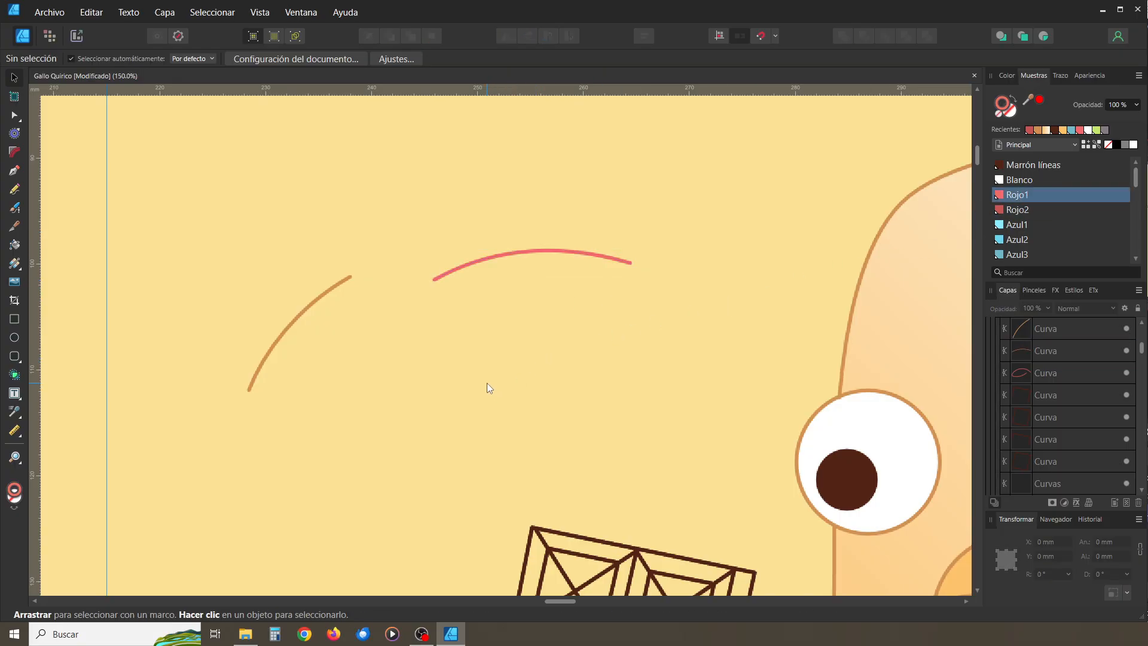
Delete both pieces of the practice arc
{"action": "left_click", "coordinate": [337, 284]}
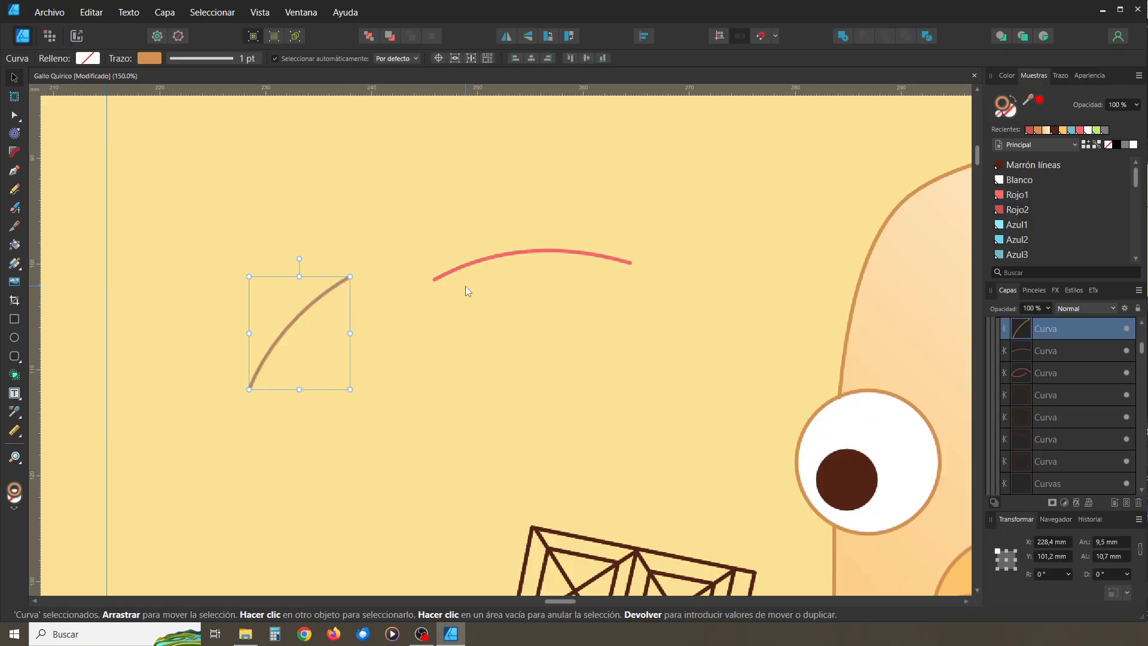
{"action": "left_click", "coordinate": [450, 269], "text": "shift"}
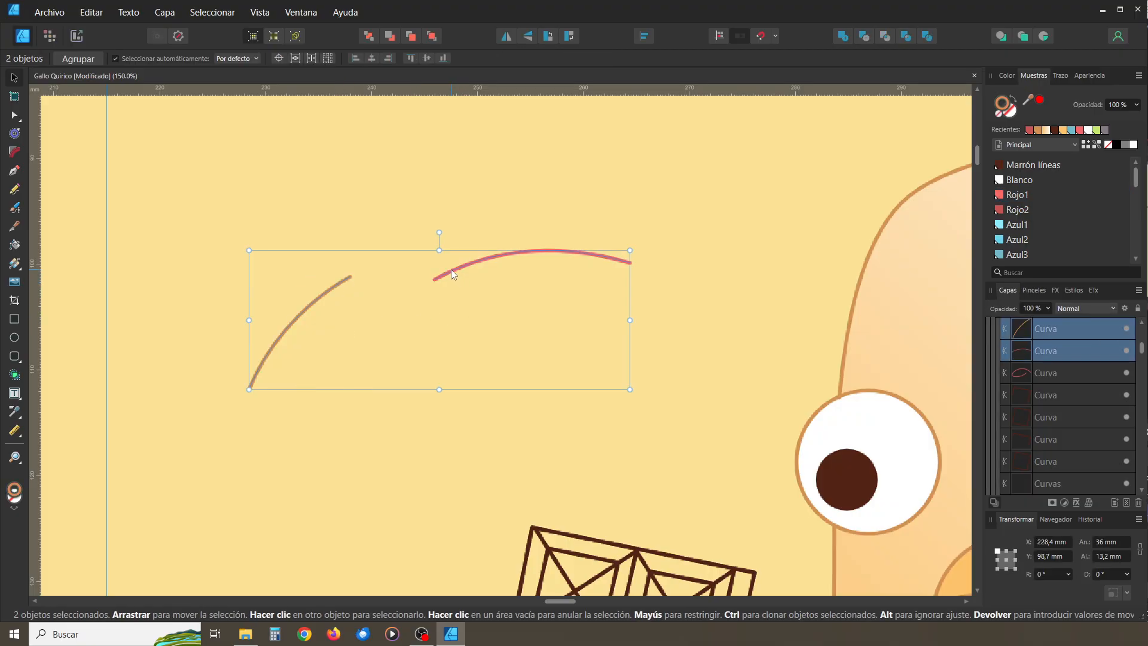
{"action": "key", "text": "Delete"}
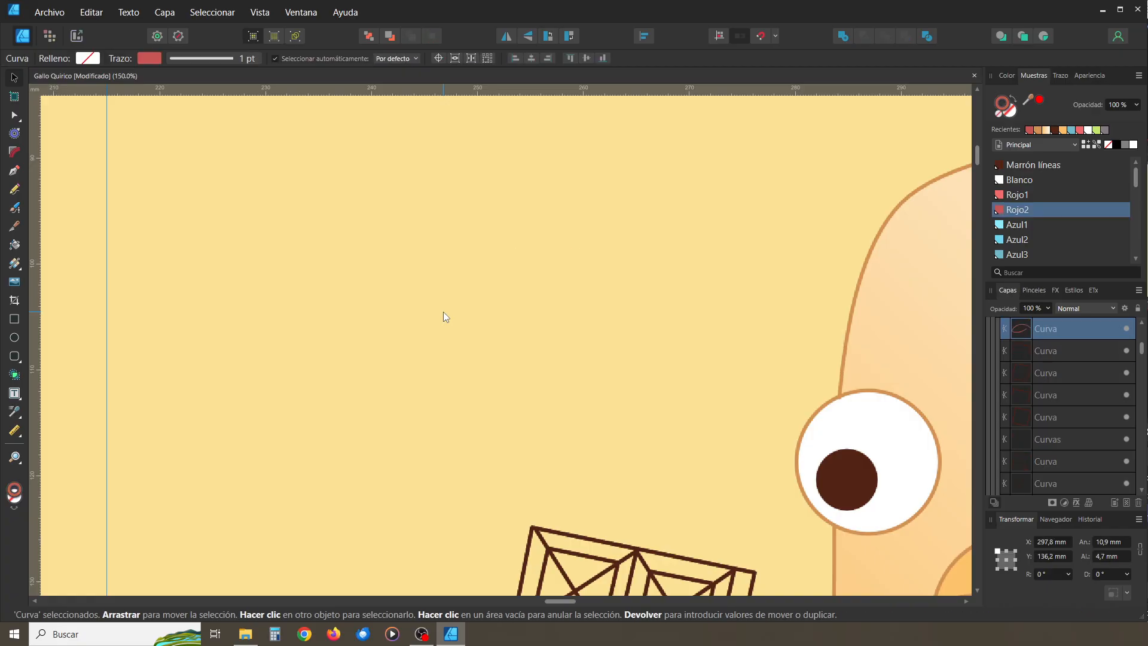
Add three nodes to the orange head outline where the comb's left edge, lower curve end and right edge meet it
{"action": "left_click_drag", "start_coordinate": [489, 312], "coordinate": [350, 317]}
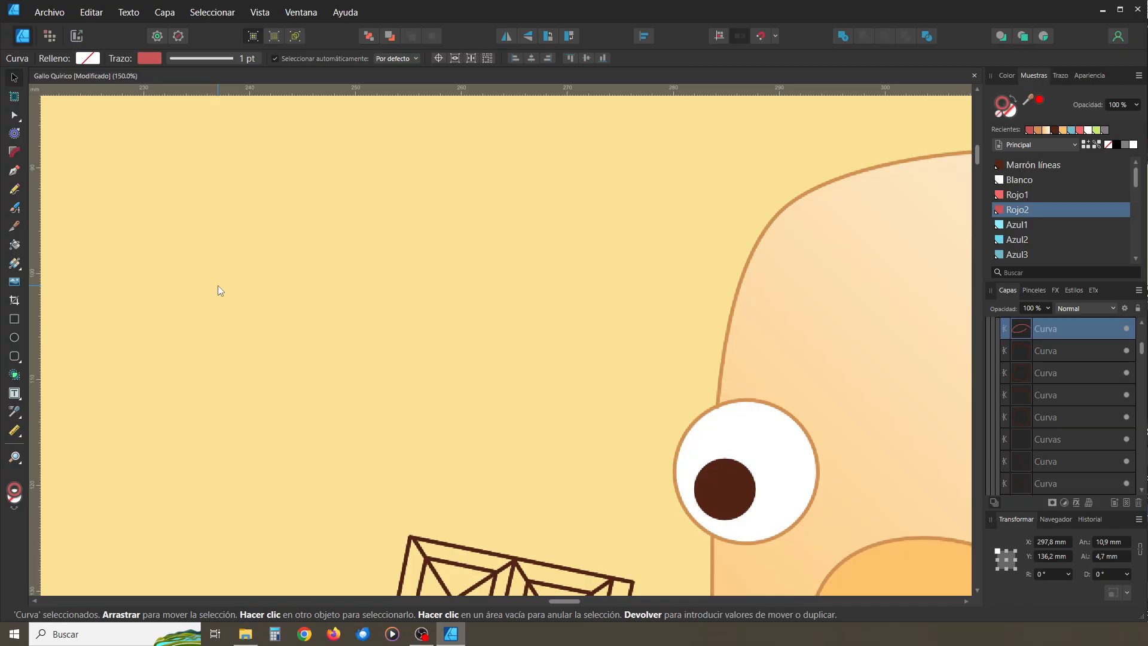
{"action": "key", "text": "ctrl+minus"}
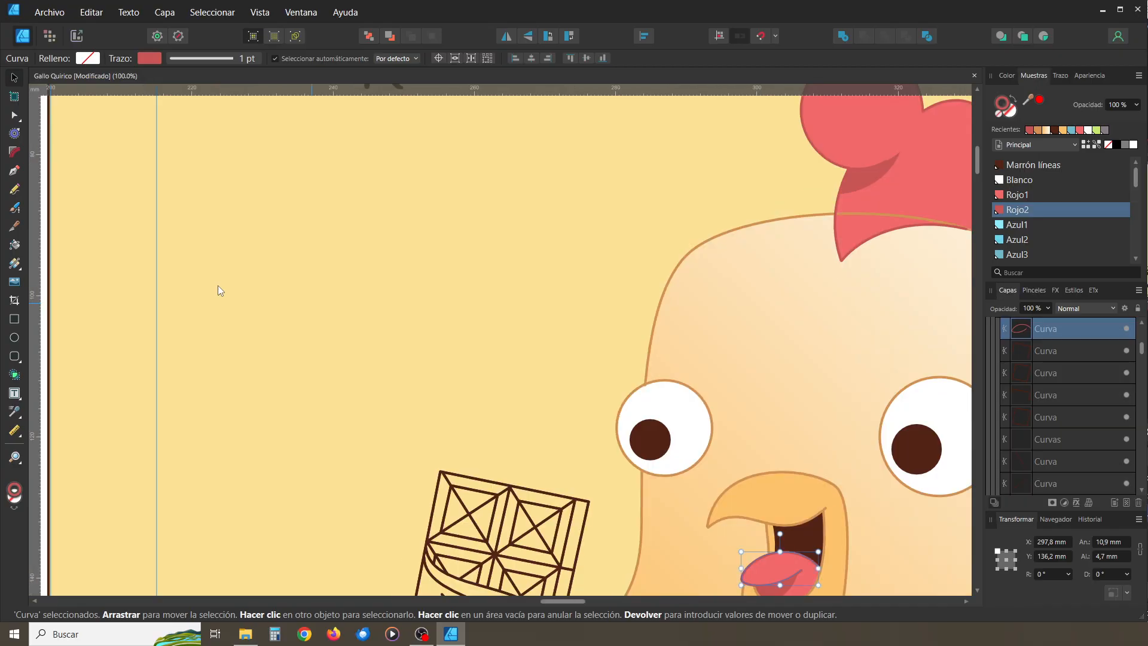
{"action": "key", "text": "space"}
{"action": "left_click_drag", "start_coordinate": [559, 308], "coordinate": [209, 314]}
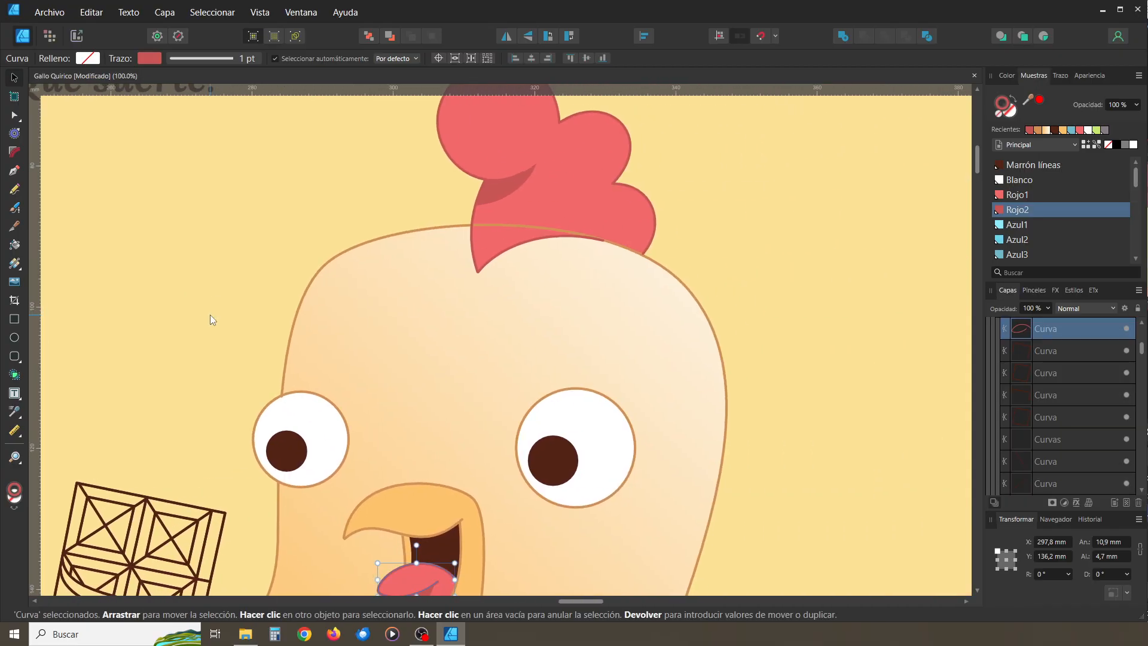
{"action": "key", "text": "ctrl+plus"}
{"action": "key", "text": "ctrl+plus"}
{"action": "key", "text": "space"}
{"action": "left_click_drag", "start_coordinate": [492, 233], "coordinate": [421, 447]}
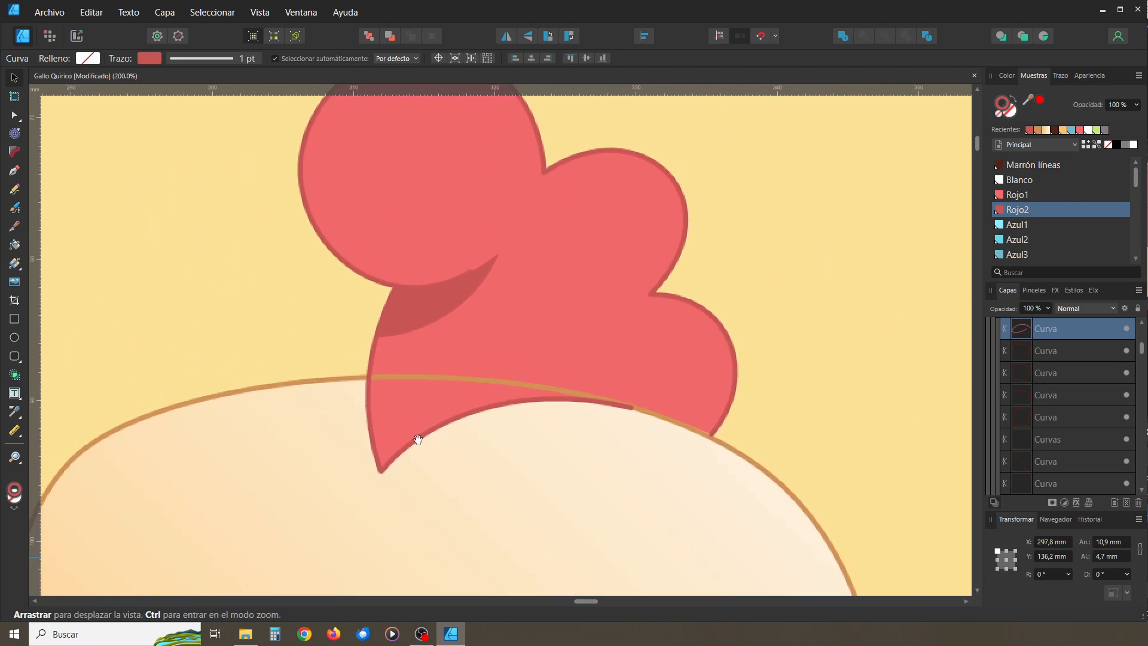
{"action": "left_click_drag", "start_coordinate": [416, 407], "coordinate": [404, 409]}
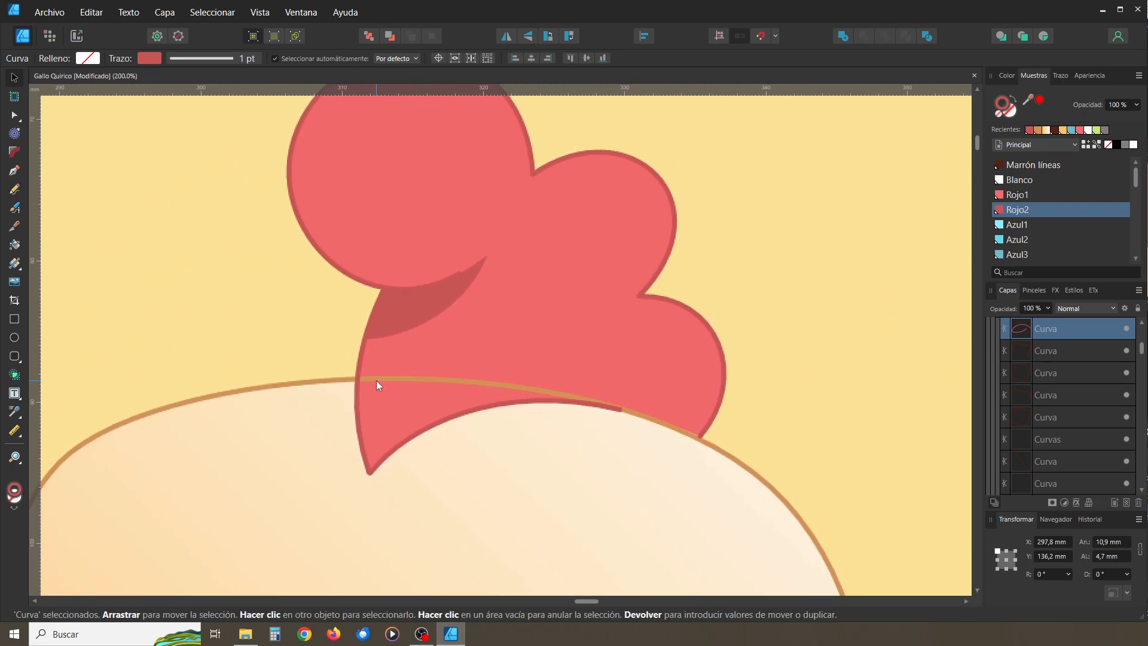
{"action": "left_click", "coordinate": [377, 381]}
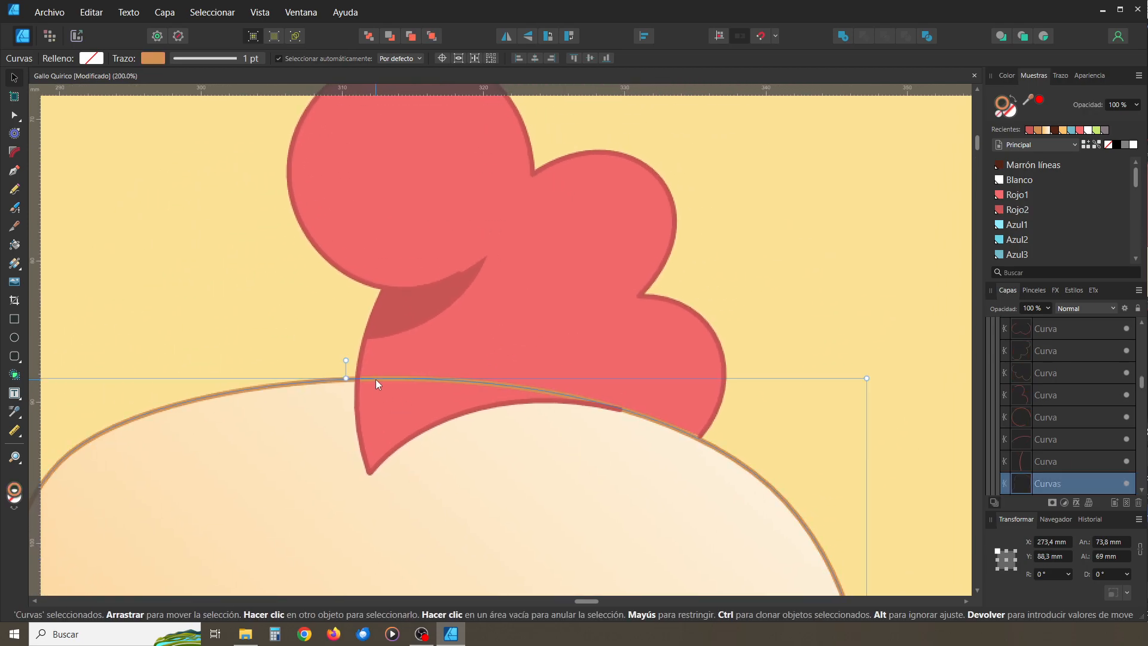
{"action": "left_click", "coordinate": [18, 118]}
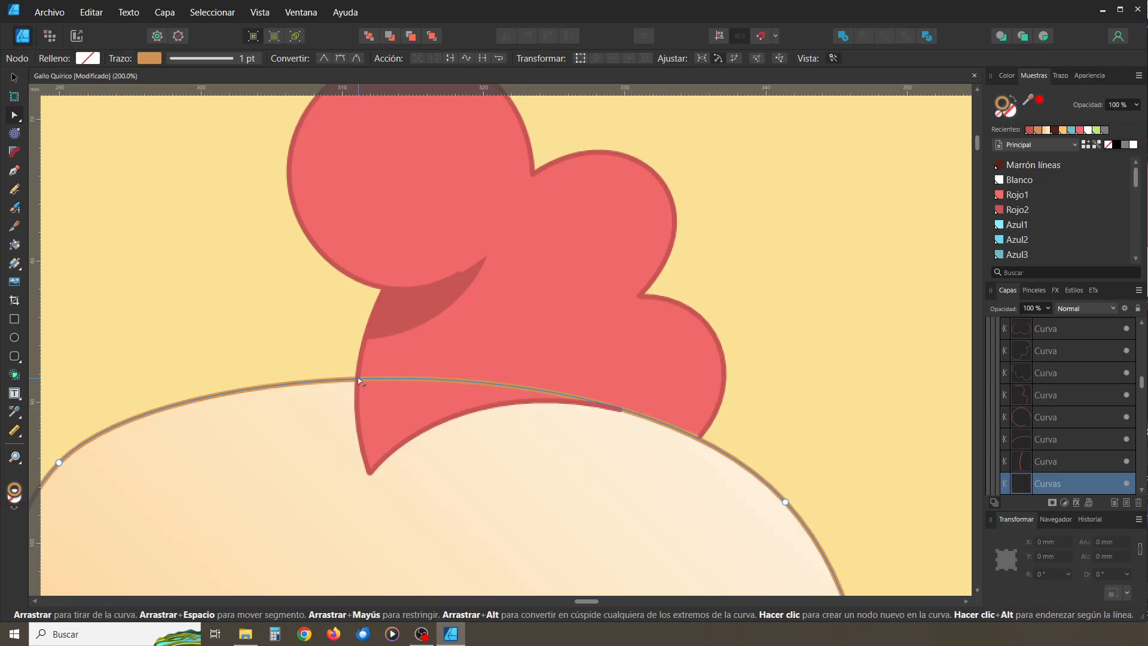
{"action": "left_click", "coordinate": [359, 380]}
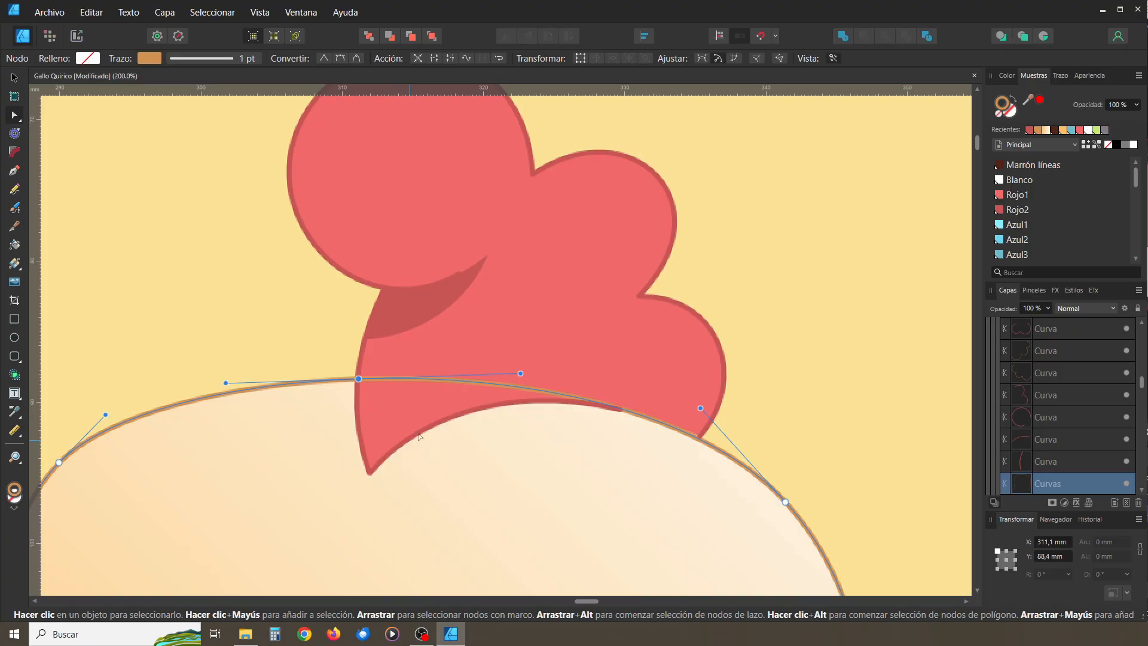
{"action": "left_click", "coordinate": [701, 440]}
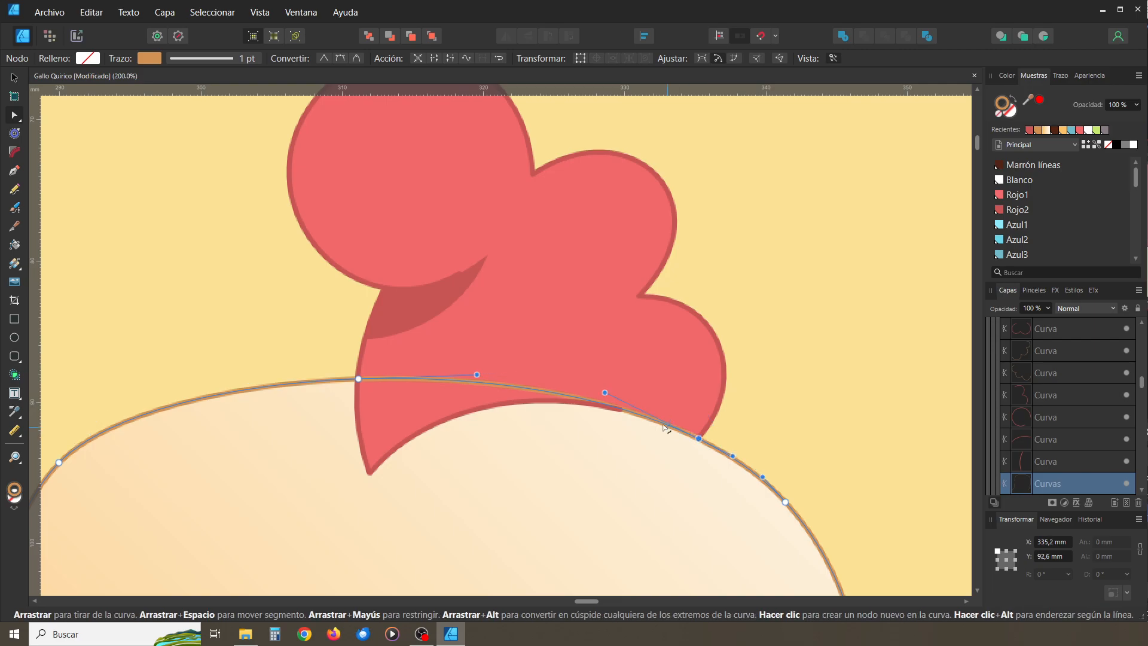
{"action": "left_click", "coordinate": [622, 411]}
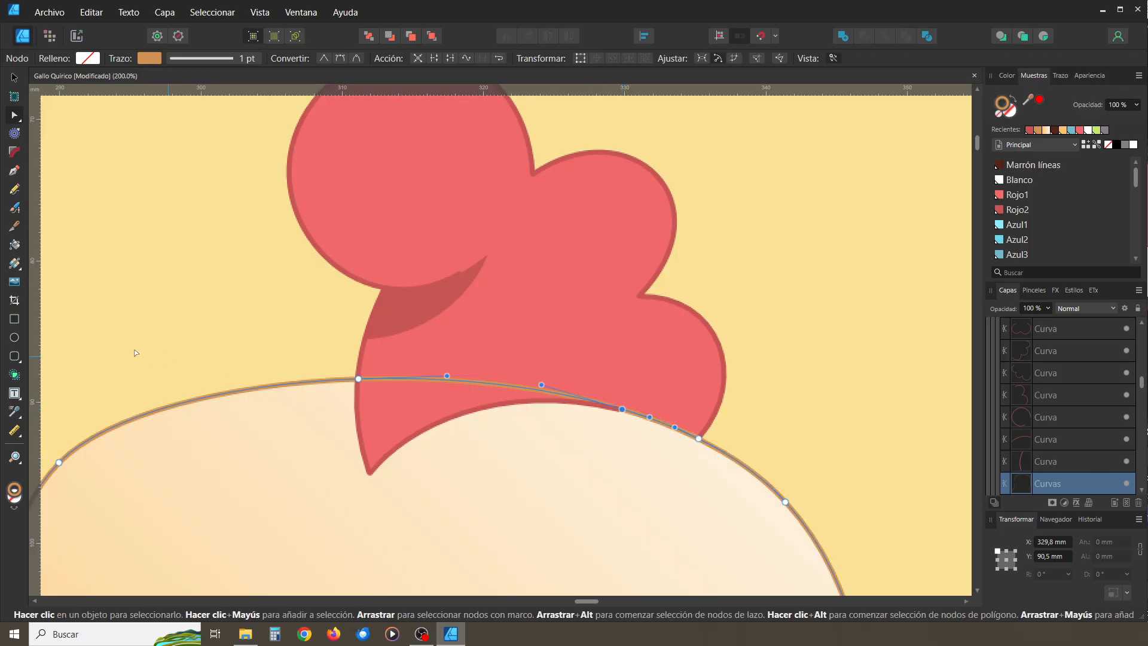
Cut the head outline with the Knife tool across each of the three nodes added at the comb
{"action": "left_click", "coordinate": [13, 226]}
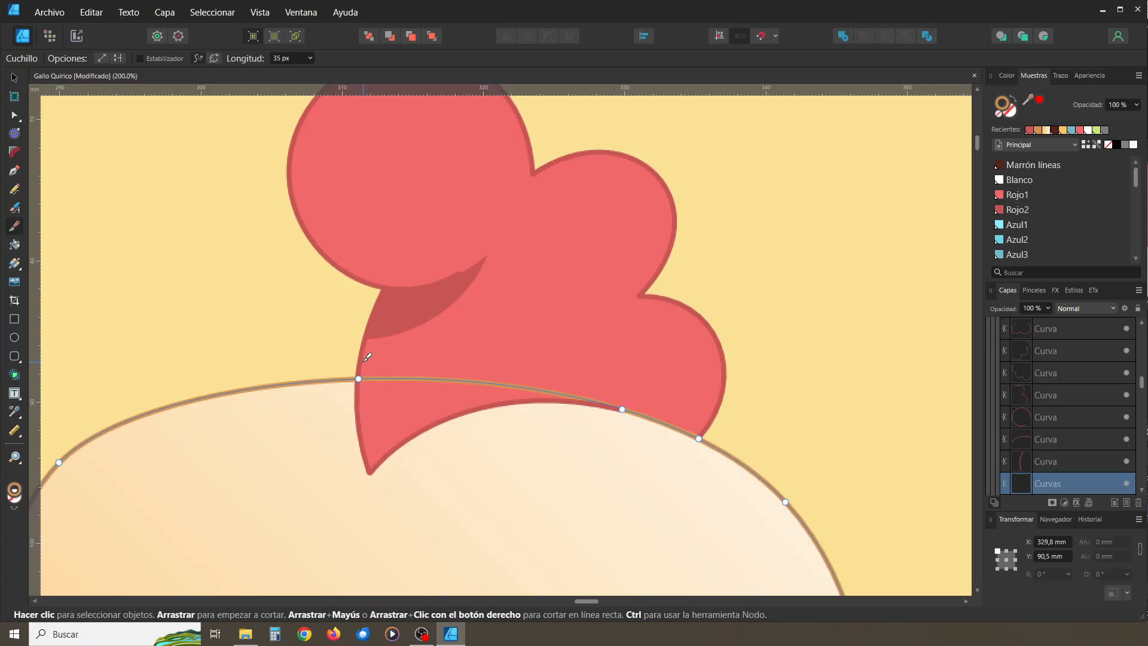
{"action": "left_click_drag", "start_coordinate": [361, 345], "coordinate": [363, 363]}
{"action": "left_click_drag", "start_coordinate": [362, 404], "coordinate": [363, 406]}
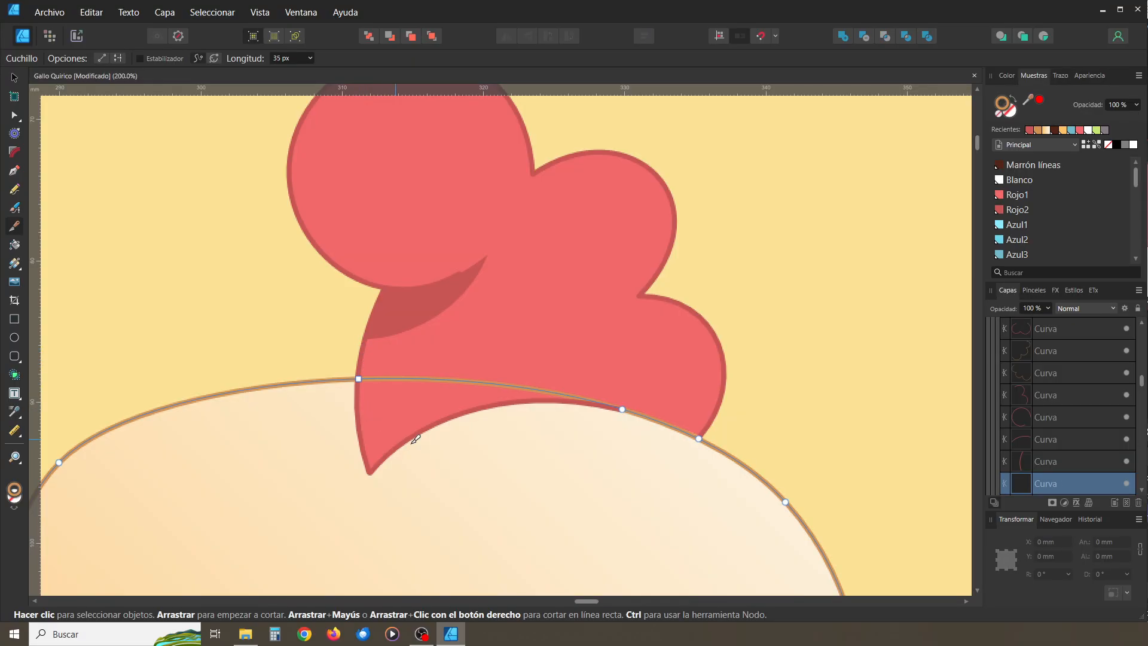
{"action": "left_click_drag", "start_coordinate": [713, 420], "coordinate": [673, 466]}
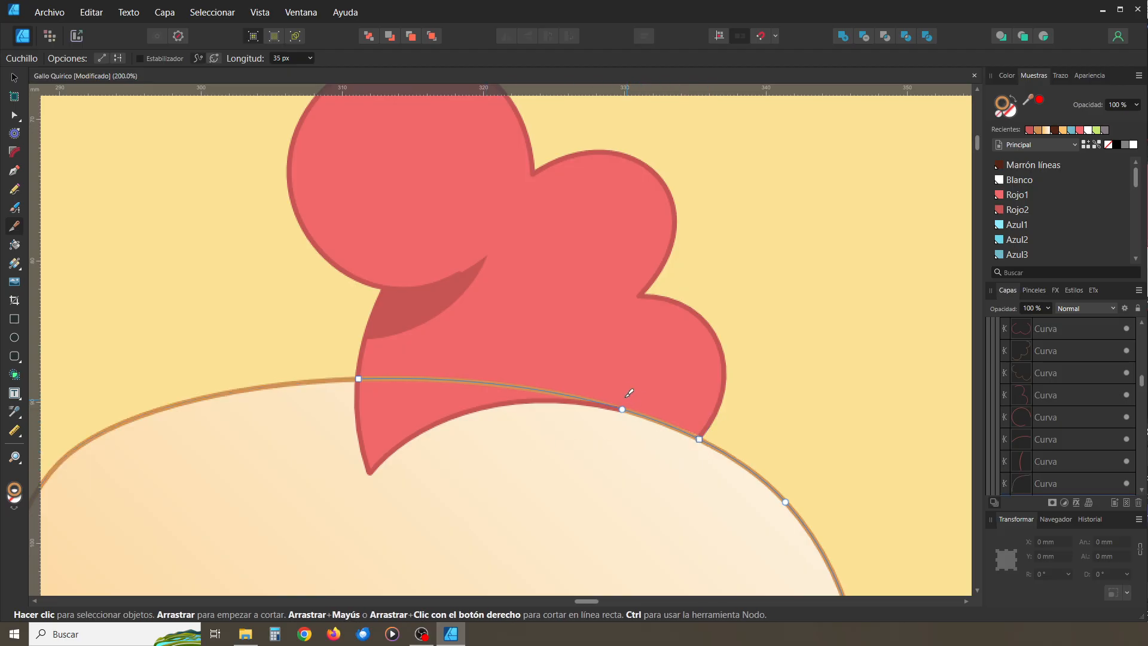
{"action": "left_click_drag", "start_coordinate": [625, 393], "coordinate": [623, 422]}
Delete the long head-outline segment that crosses the comb
{"action": "left_click", "coordinate": [15, 77]}
{"action": "left_click", "coordinate": [331, 308]}
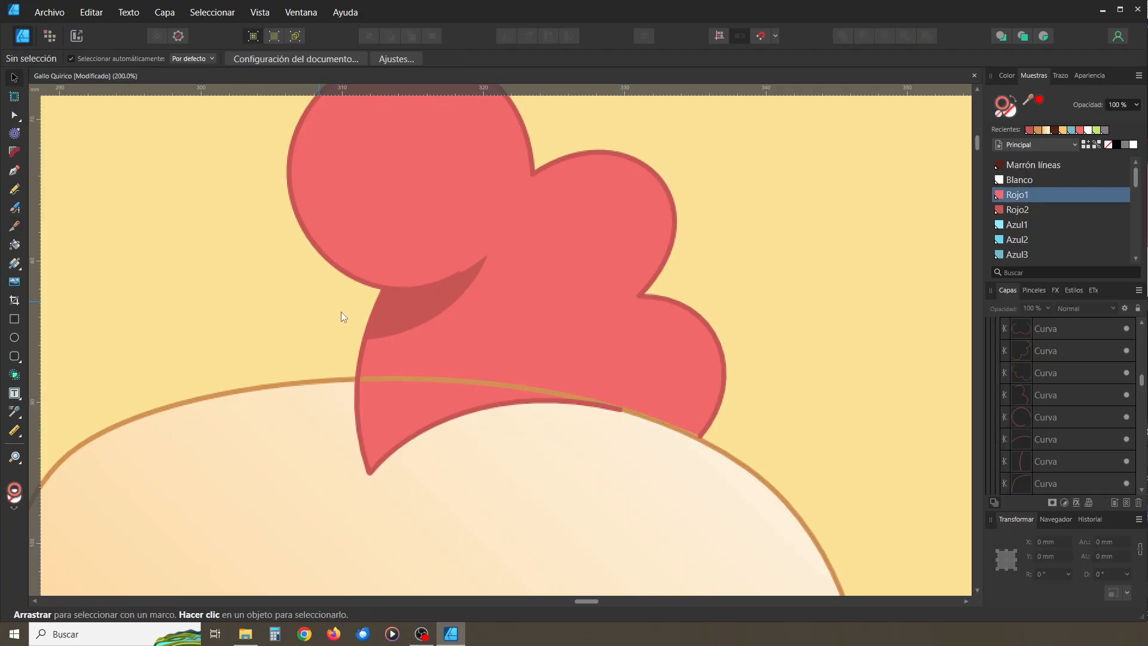
{"action": "left_click", "coordinate": [425, 379]}
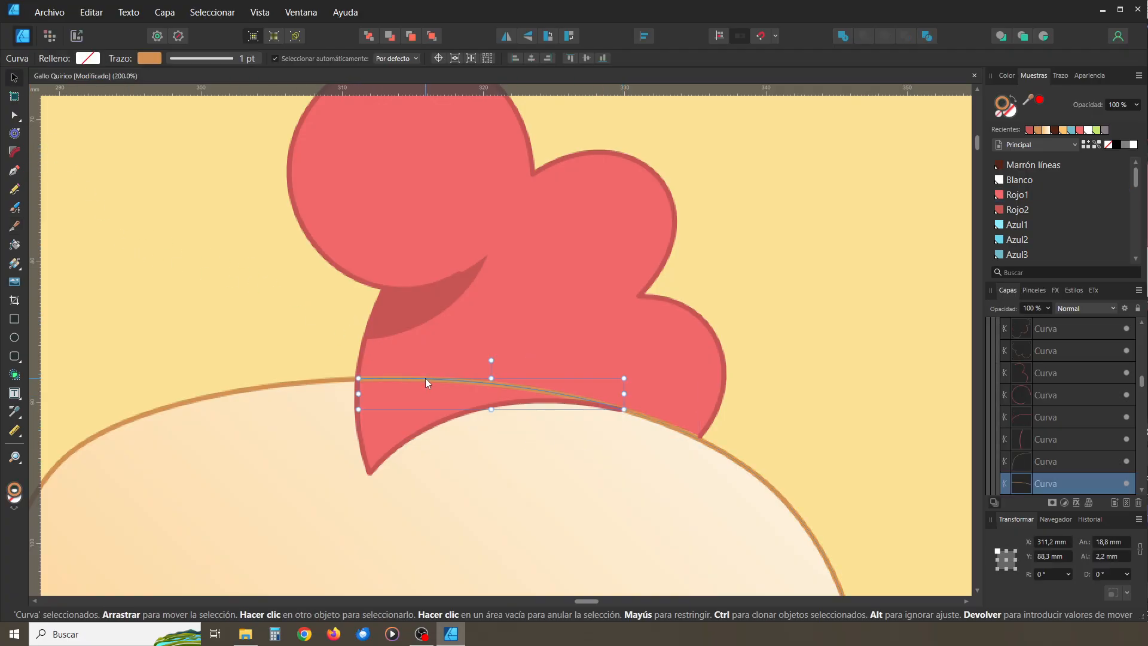
{"action": "key", "text": "Delete"}
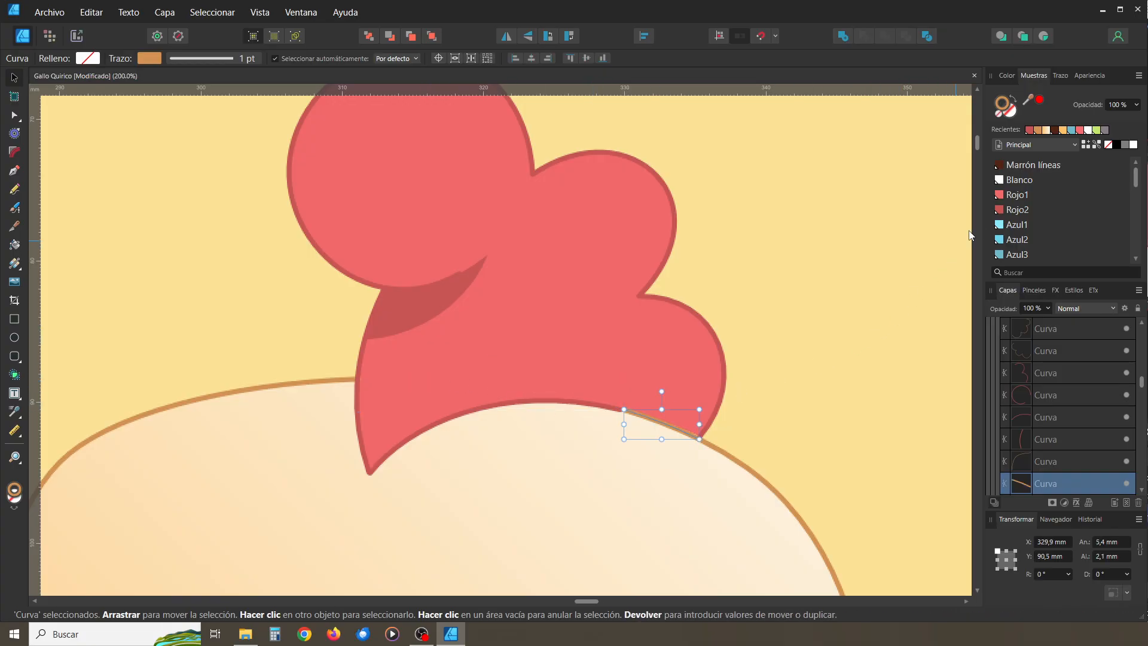
Set the stroke of the short cut segment beneath the comb's right lobe to Rojo2 and check the neighbouring outline pieces
{"action": "left_click", "coordinate": [1015, 210]}
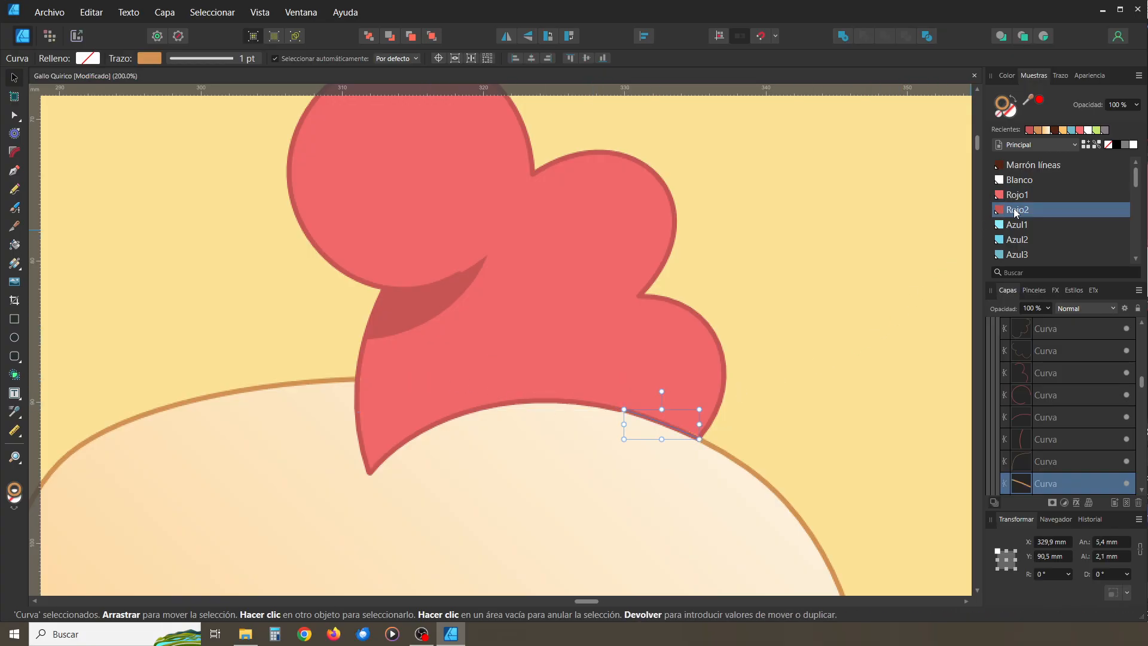
{"action": "left_click", "coordinate": [878, 337]}
{"action": "left_click", "coordinate": [726, 454]}
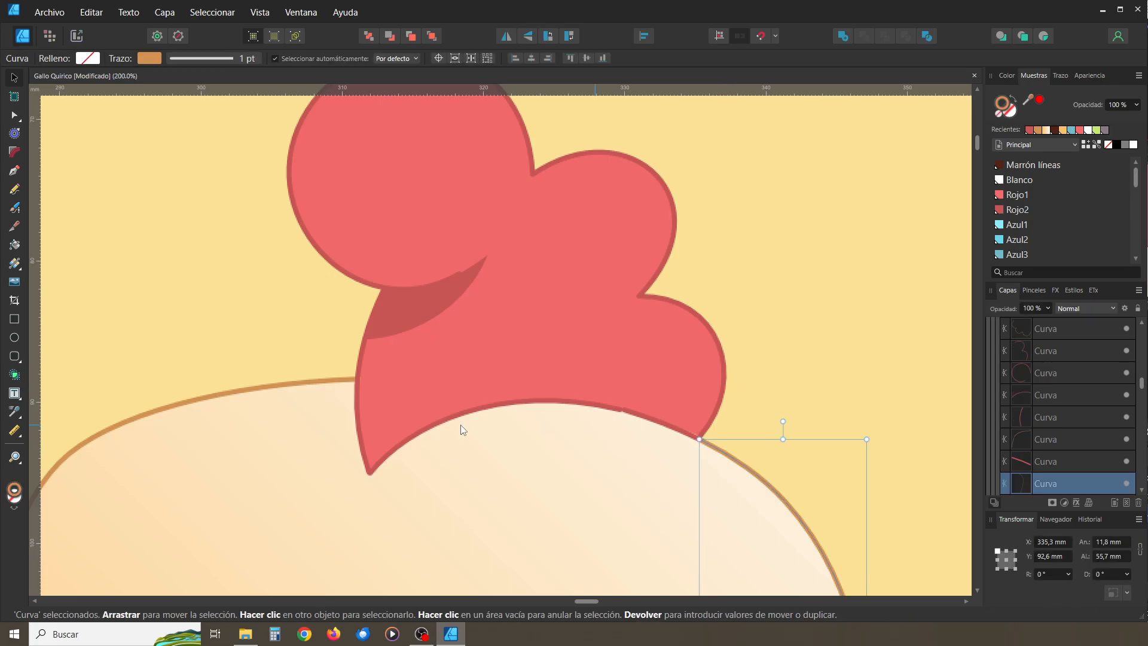
{"action": "left_click", "coordinate": [351, 380]}
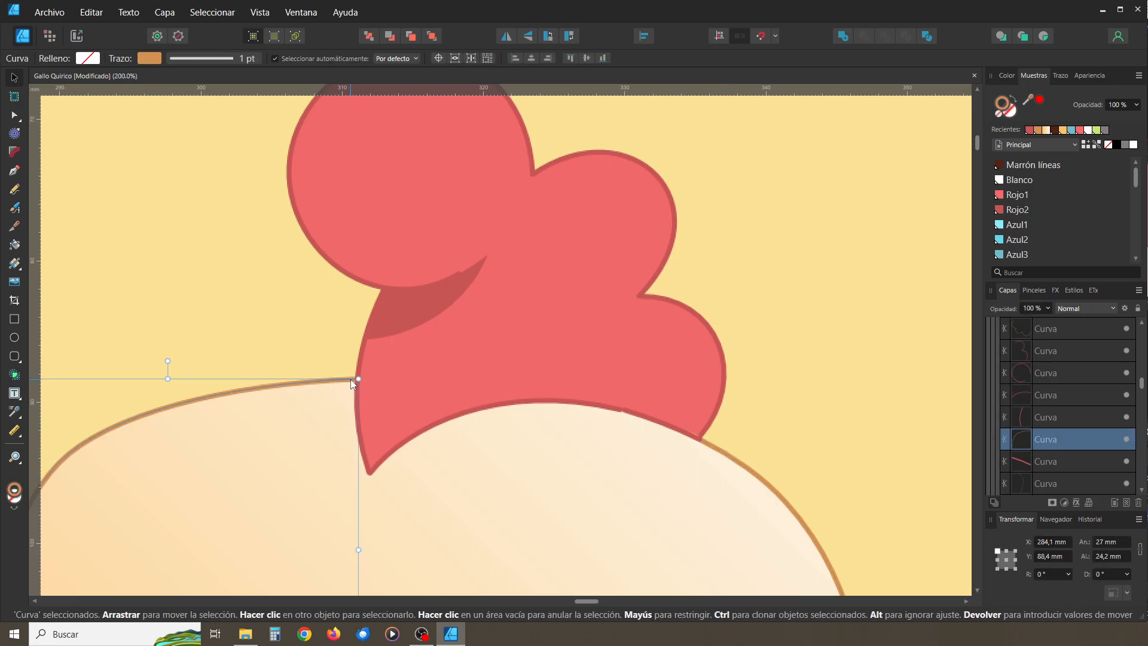
{"action": "left_click", "coordinate": [822, 382]}
{"action": "left_click_drag", "start_coordinate": [797, 379], "coordinate": [745, 339]}
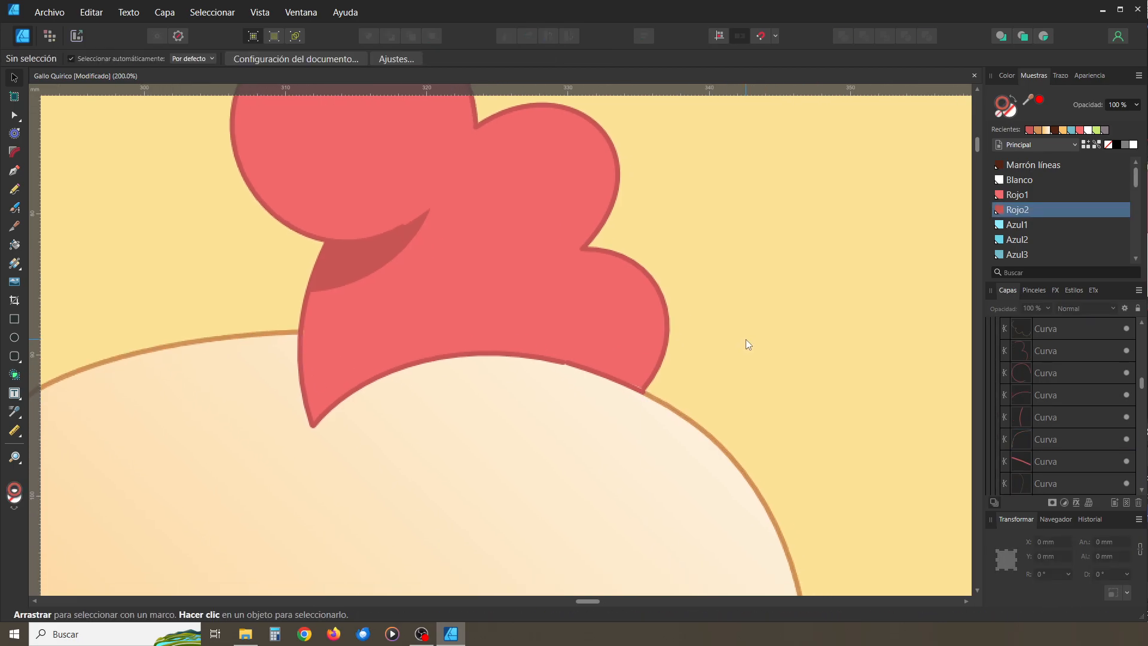
Move the short red segment's left end node onto the end of the comb's lower curve and adjust its handle to smooth the join
{"action": "key", "text": "ctrl+plus"}
{"action": "key", "text": "ctrl+plus"}
{"action": "key", "text": "ctrl+plus"}
{"action": "left_click_drag", "start_coordinate": [635, 402], "coordinate": [538, 390]}
{"action": "left_click", "coordinate": [14, 115]}
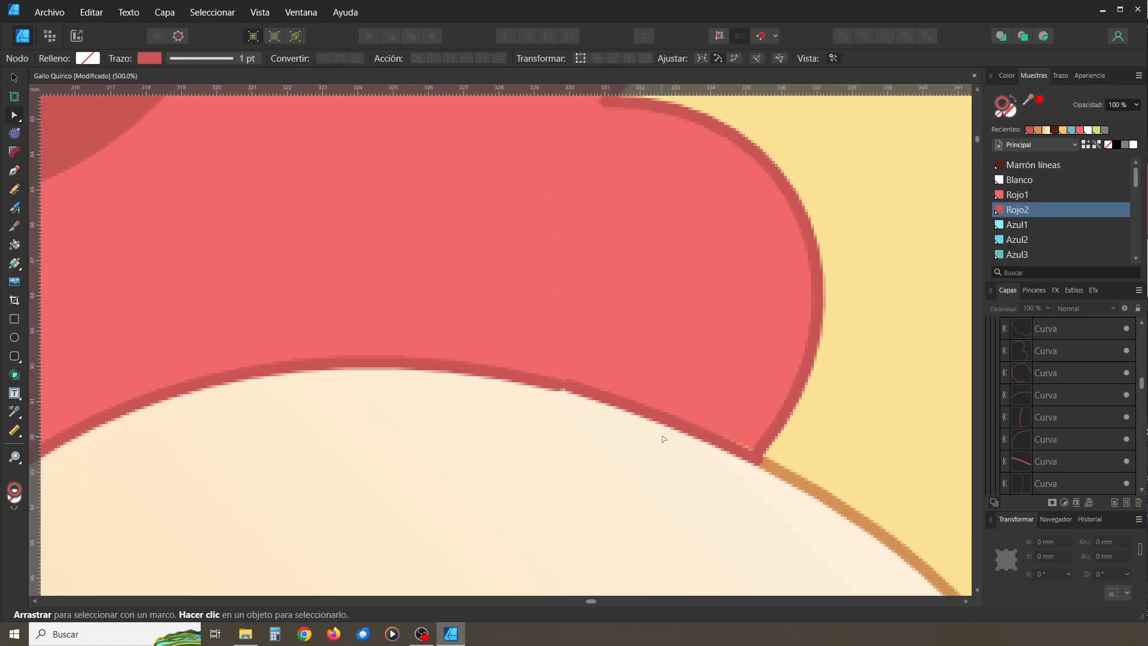
{"action": "left_click", "coordinate": [568, 389]}
{"action": "left_click", "coordinate": [559, 385]}
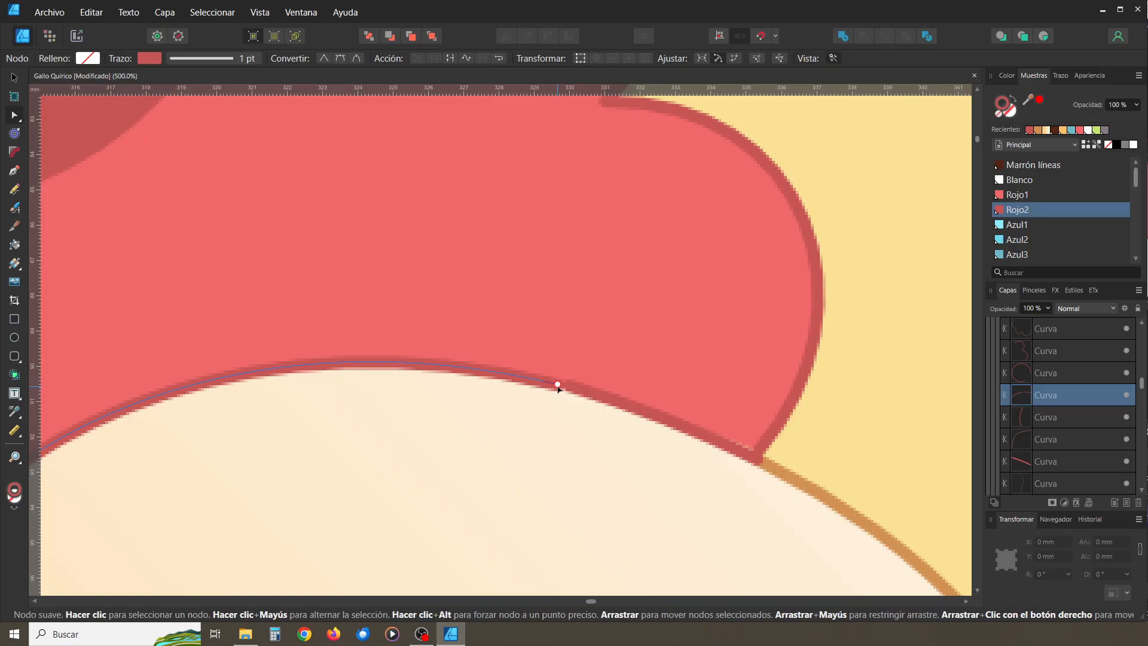
{"action": "left_click", "coordinate": [568, 388]}
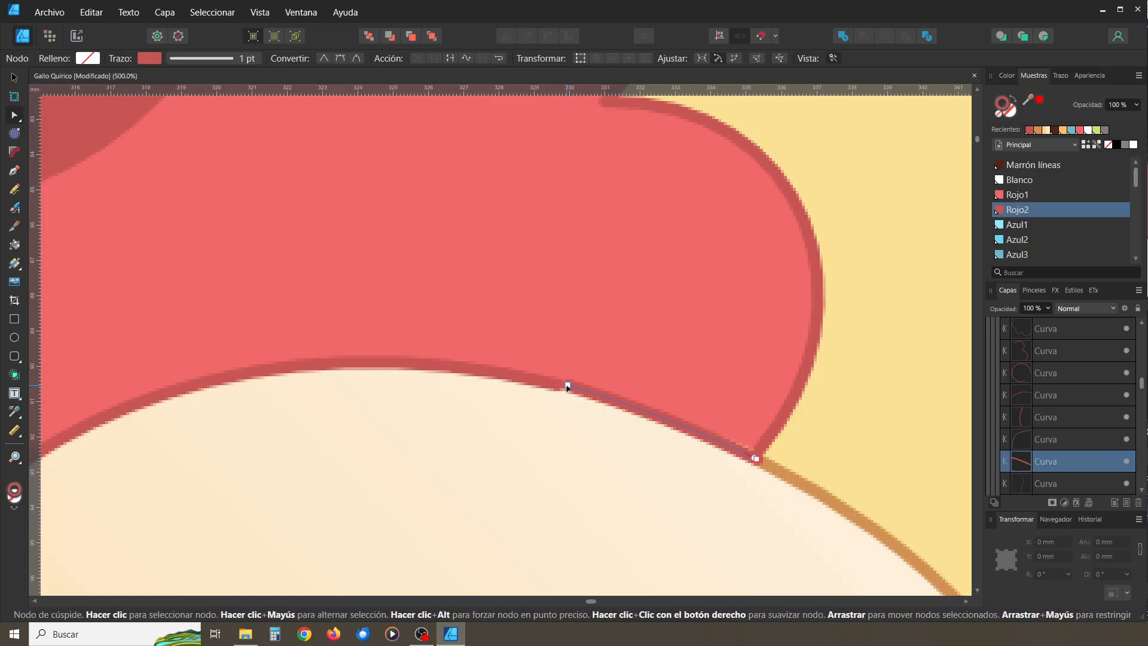
{"action": "left_click_drag", "start_coordinate": [568, 386], "coordinate": [561, 388]}
{"action": "left_click_drag", "start_coordinate": [629, 407], "coordinate": [632, 405]}
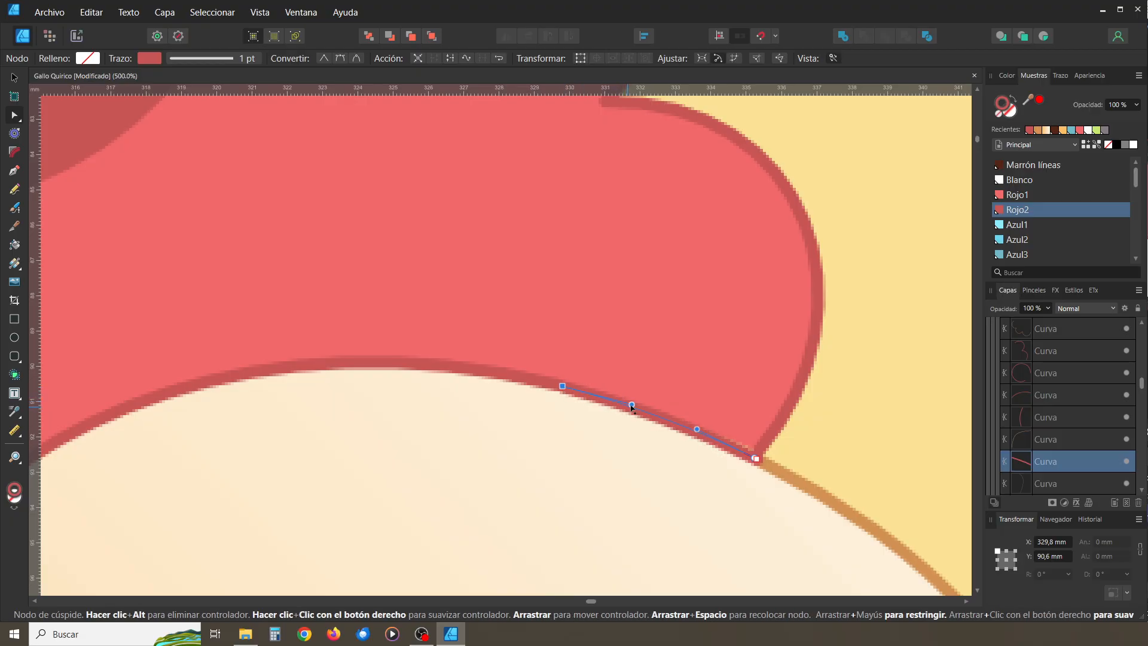
Delete the extra node at the right end of the short red segment and deselect the curve
{"action": "left_click", "coordinate": [756, 460]}
{"action": "key", "text": "Delete"}
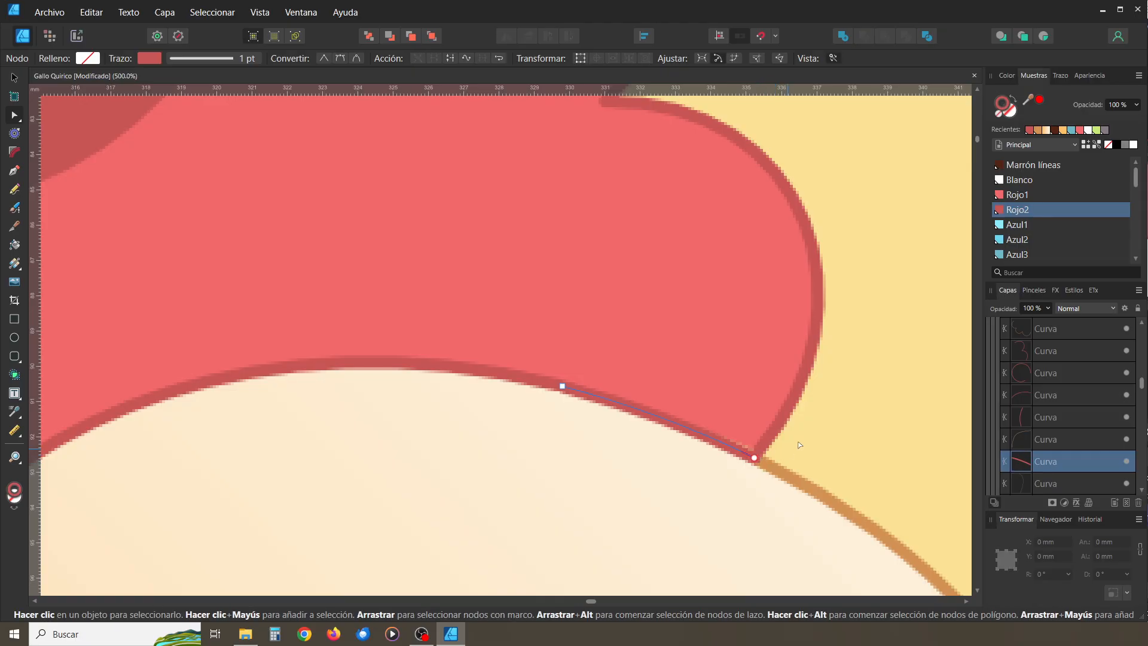
{"action": "left_click", "coordinate": [754, 458]}
{"action": "left_click", "coordinate": [832, 445]}
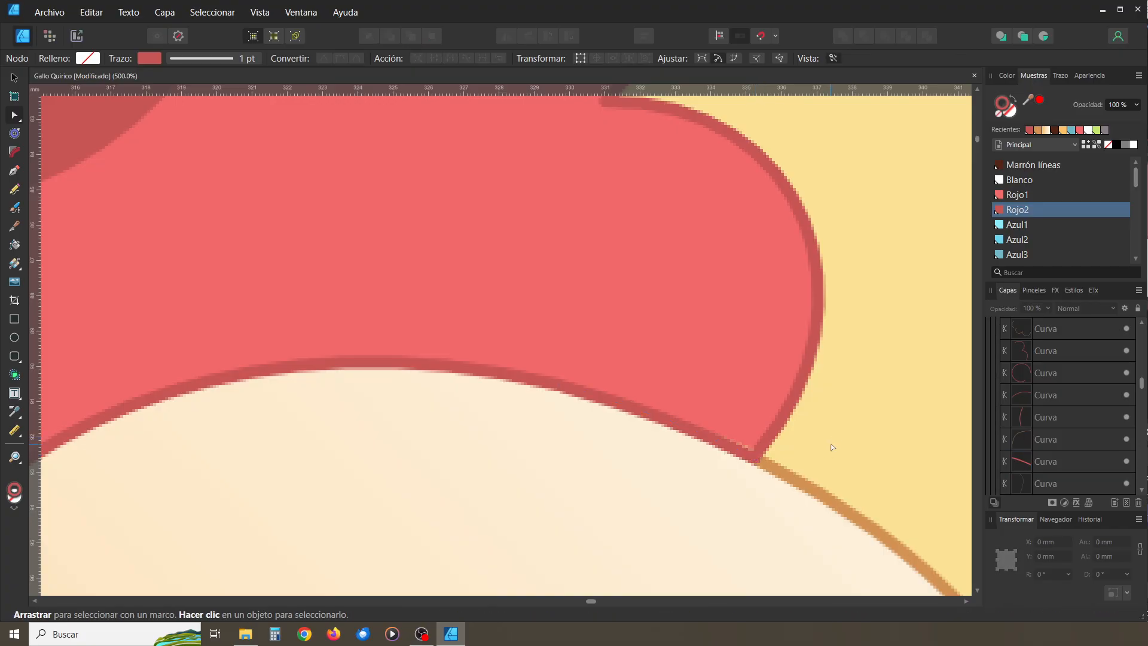
Examine the cleaned-up comb and head outlines across the whole rooster illustration
{"action": "key", "text": "ctrl+minus"}
{"action": "key", "text": "ctrl+minus"}
{"action": "key", "text": "ctrl+minus"}
{"action": "key", "text": "ctrl+minus"}
{"action": "key", "text": "ctrl+minus"}
{"action": "key", "text": "ctrl+minus"}
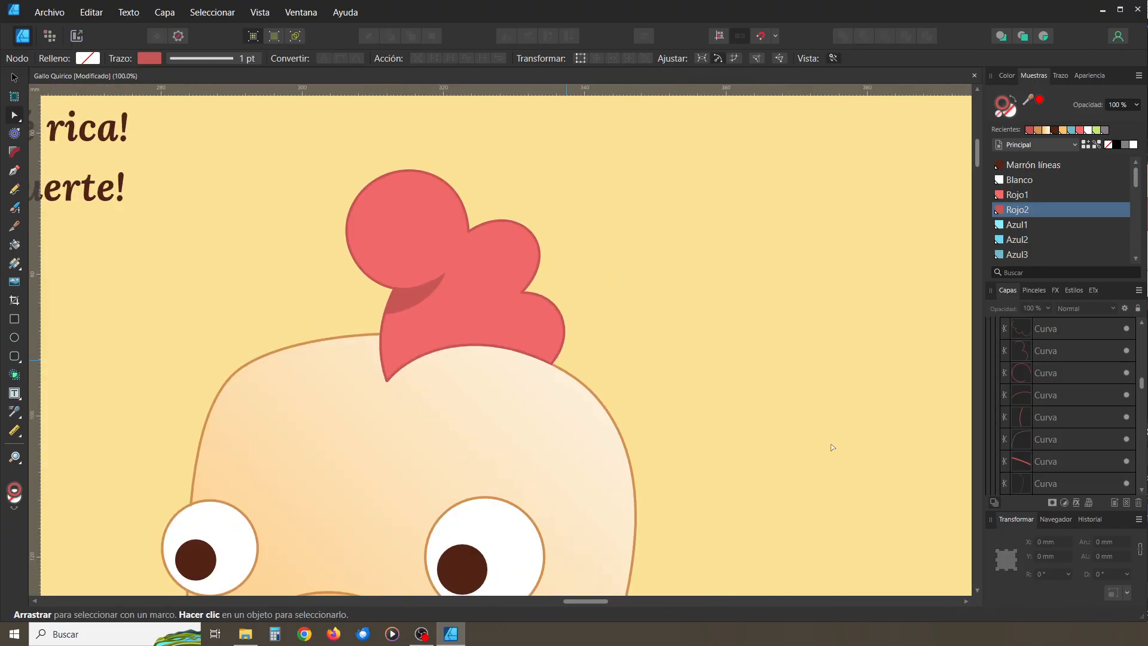
{"action": "scroll", "coordinate": [628, 390], "scroll_direction": "down", "scroll_amount": 4}
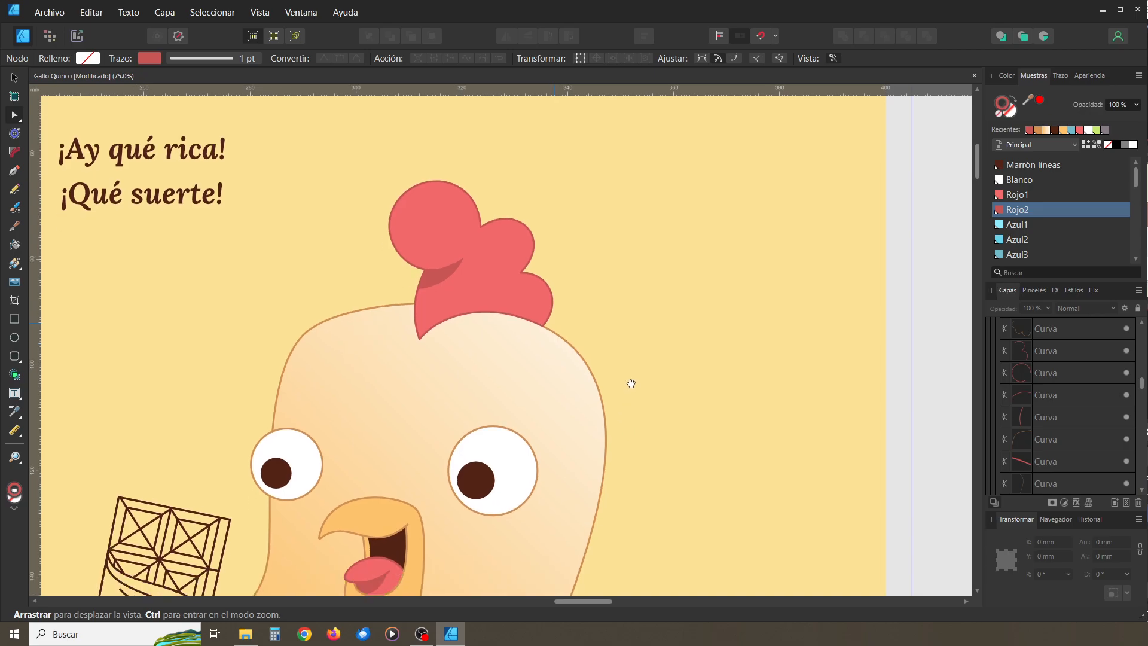
{"action": "scroll", "coordinate": [658, 341], "scroll_direction": "down", "scroll_amount": 3}
{"action": "scroll", "coordinate": [657, 340], "scroll_direction": "left", "scroll_amount": 4}
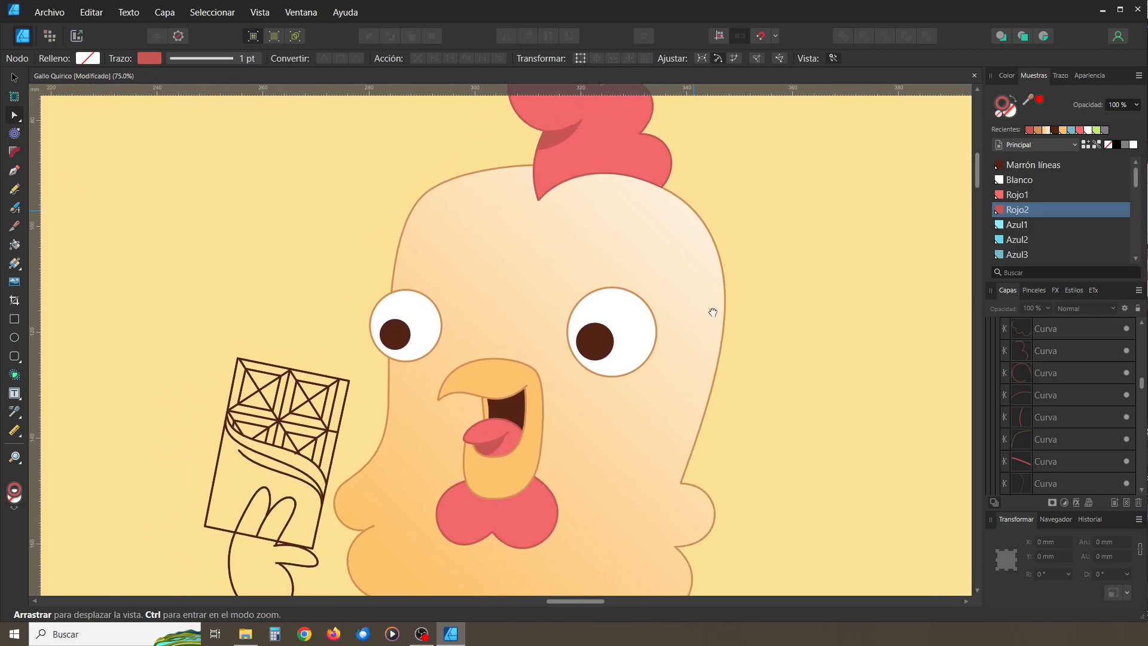
{"action": "scroll", "coordinate": [714, 310], "scroll_direction": "up", "scroll_amount": 1}
{"action": "key", "text": "ctrl+minus"}
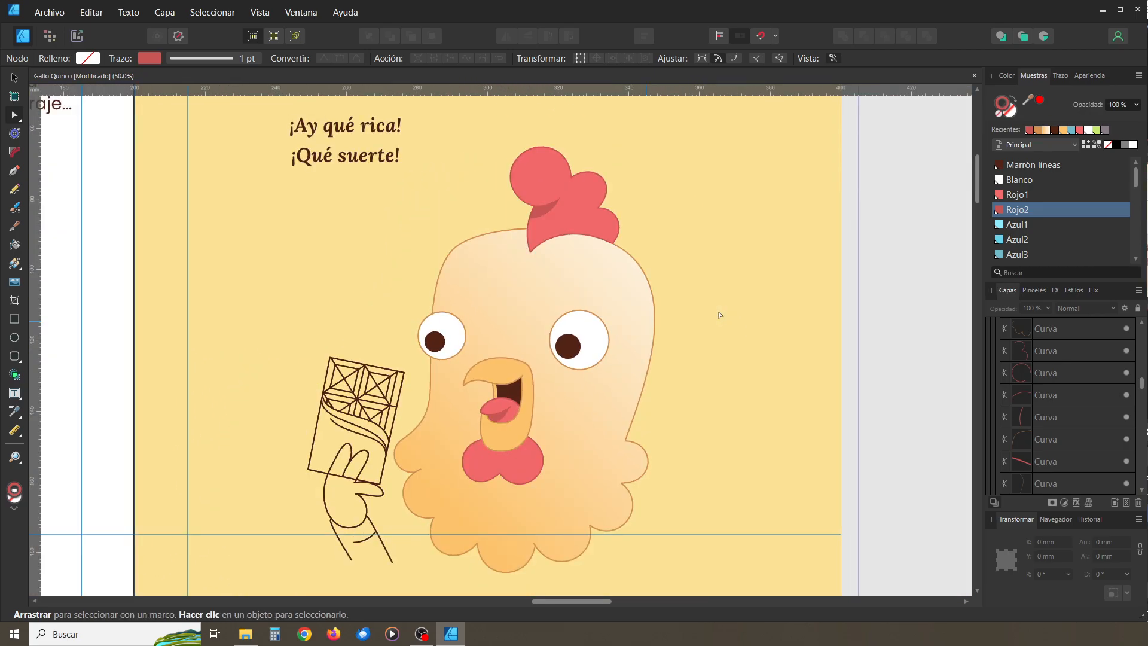
{"action": "scroll", "coordinate": [688, 364], "scroll_direction": "down", "scroll_amount": 1}
{"action": "scroll", "coordinate": [687, 364], "scroll_direction": "left", "scroll_amount": 1}
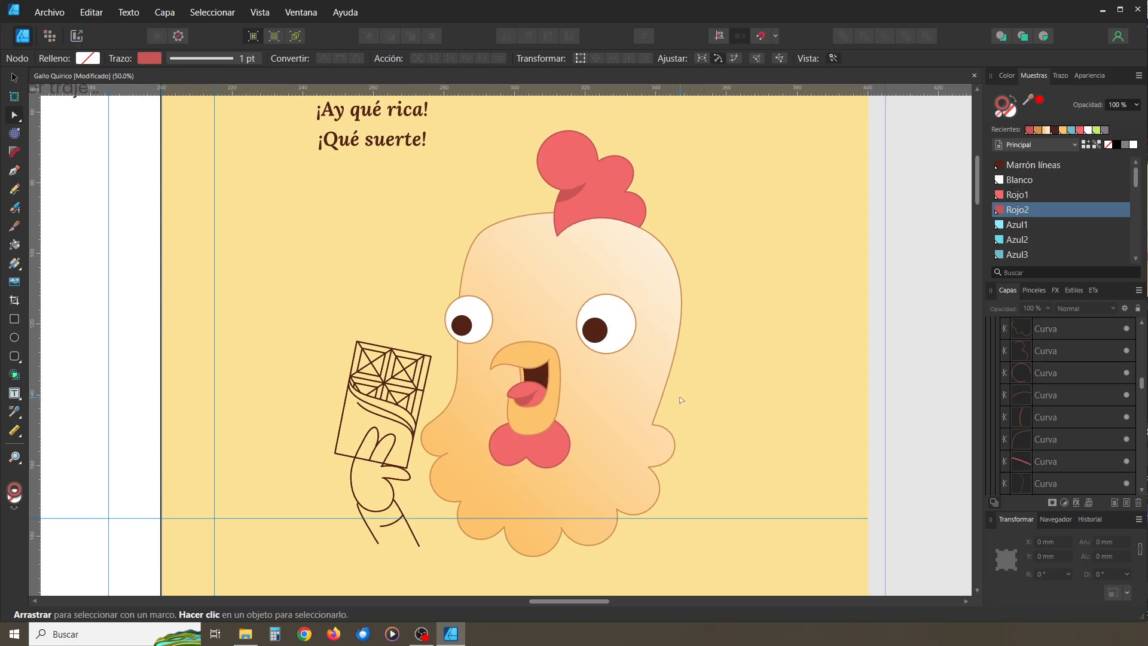
{"action": "key", "text": "ctrl+plus"}
{"action": "key", "text": "ctrl+plus"}
{"action": "left_click_drag", "start_coordinate": [582, 351], "coordinate": [501, 513]}
{"action": "key", "text": "ctrl+plus"}
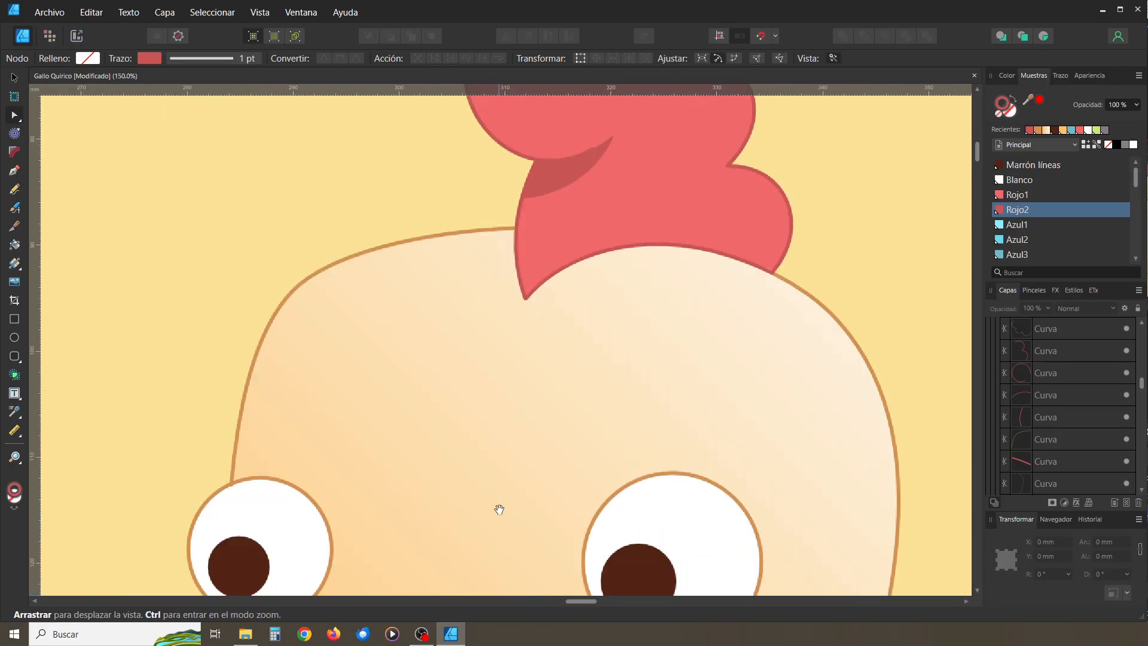
{"action": "left_click", "coordinate": [14, 171]}
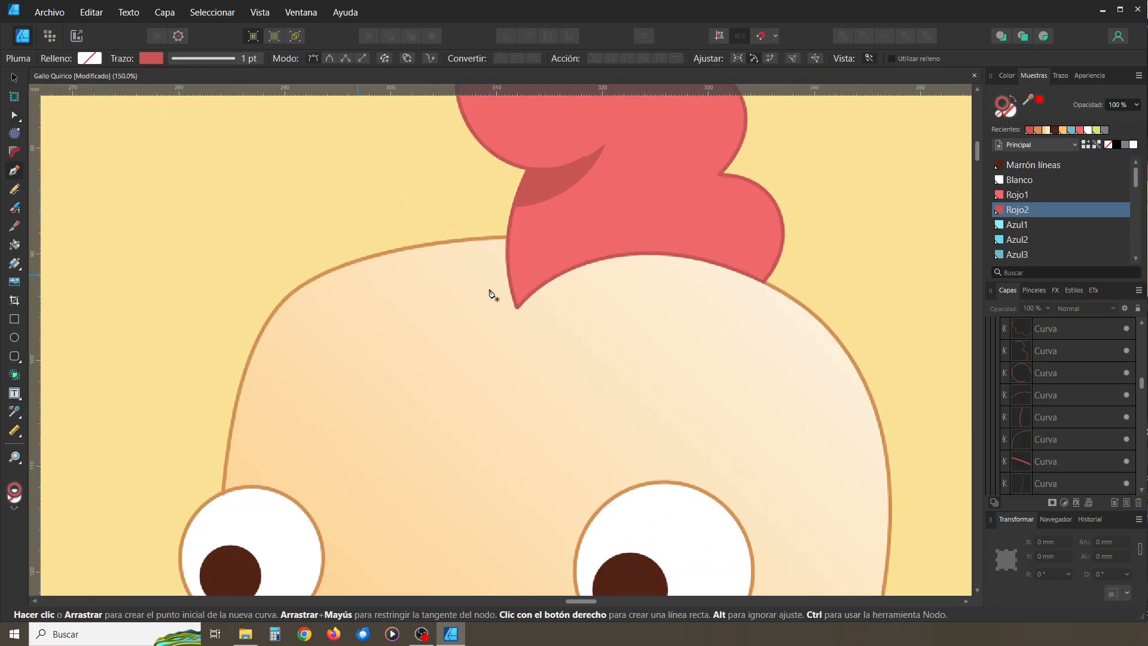
{"action": "left_click_drag", "start_coordinate": [519, 304], "coordinate": [562, 285]}
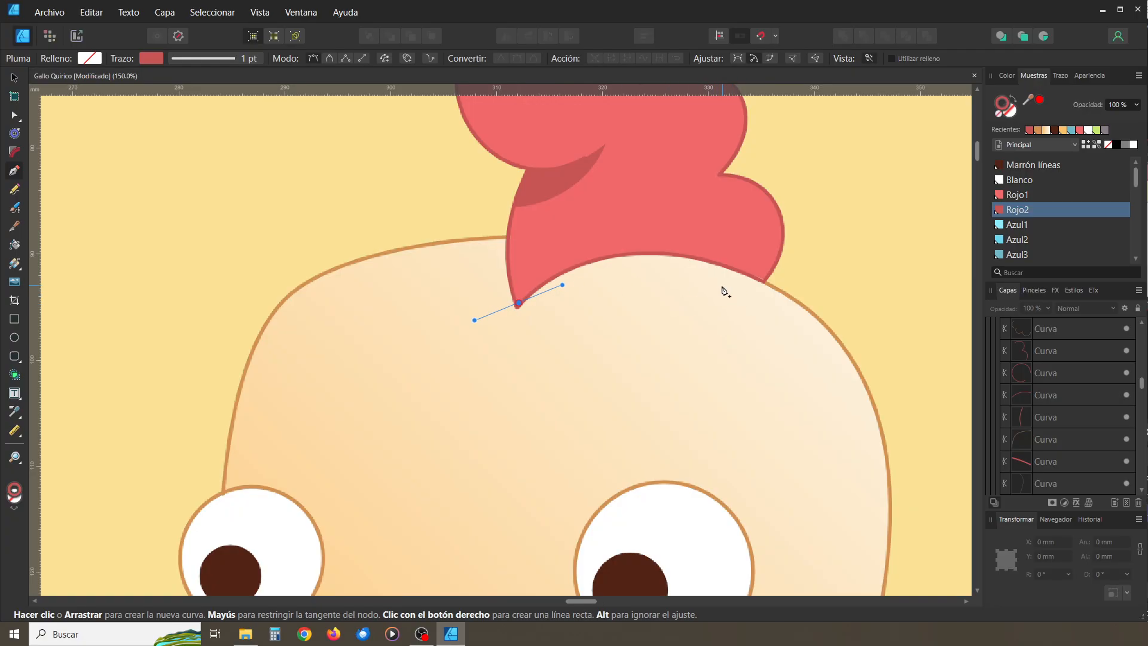
{"action": "left_click_drag", "start_coordinate": [708, 284], "coordinate": [732, 271]}
{"action": "key", "text": "Escape"}
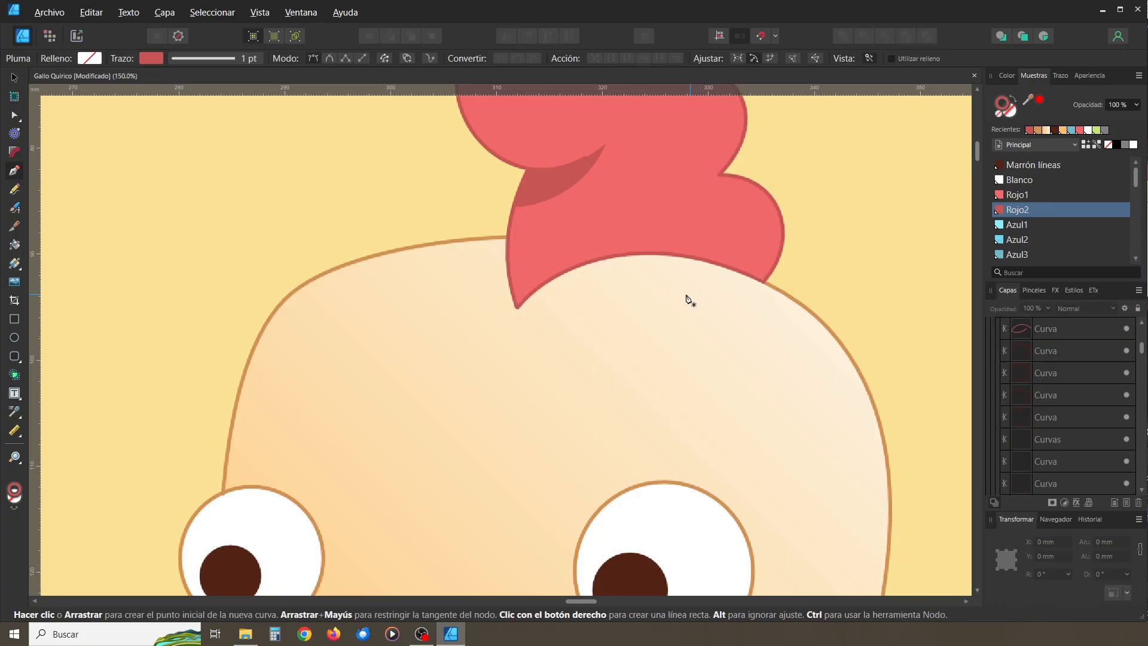
Draw a closed shadow shape about 27 × 9 mm beneath the comb with the Pen tool and swap its Rojo2 stroke to the fill
{"action": "left_click_drag", "start_coordinate": [520, 306], "coordinate": [558, 269]}
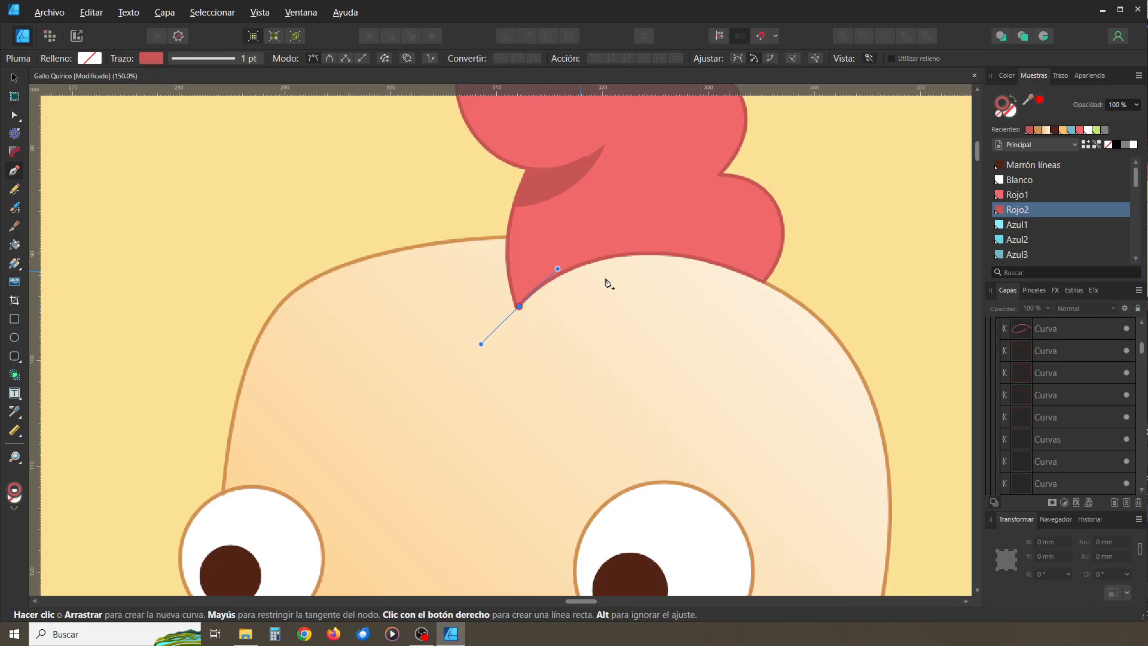
{"action": "left_click_drag", "start_coordinate": [673, 315], "coordinate": [720, 333]}
{"action": "left_click_drag", "start_coordinate": [728, 285], "coordinate": [722, 263]}
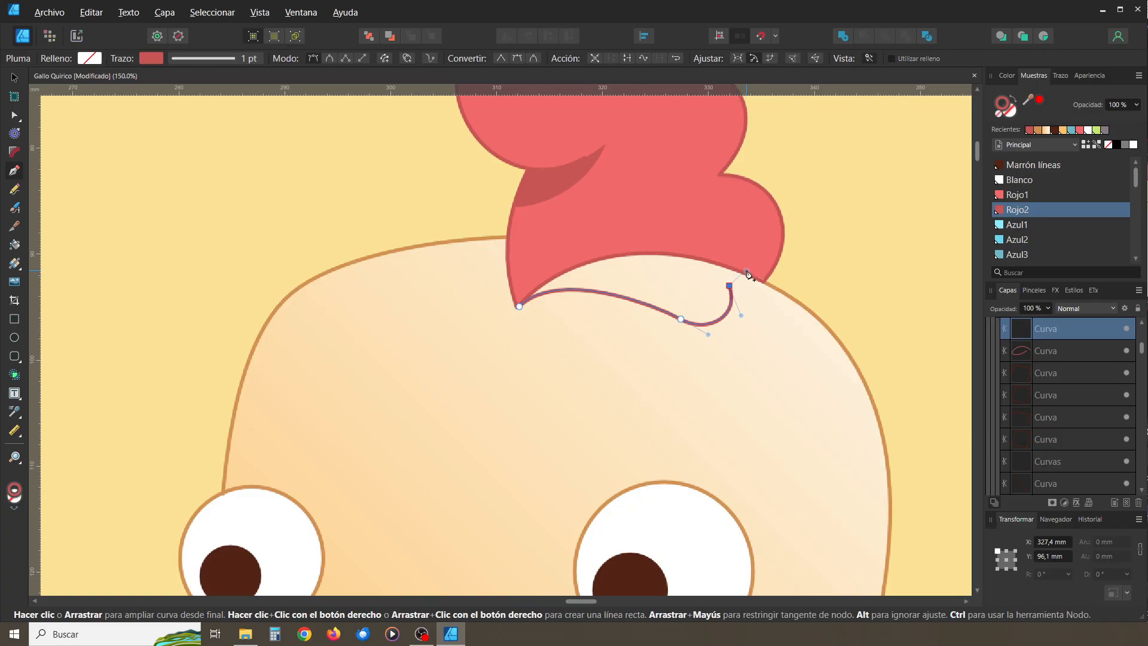
{"action": "left_click_drag", "start_coordinate": [806, 254], "coordinate": [748, 208]}
{"action": "left_click_drag", "start_coordinate": [519, 308], "coordinate": [491, 395]}
{"action": "left_click", "coordinate": [15, 77]}
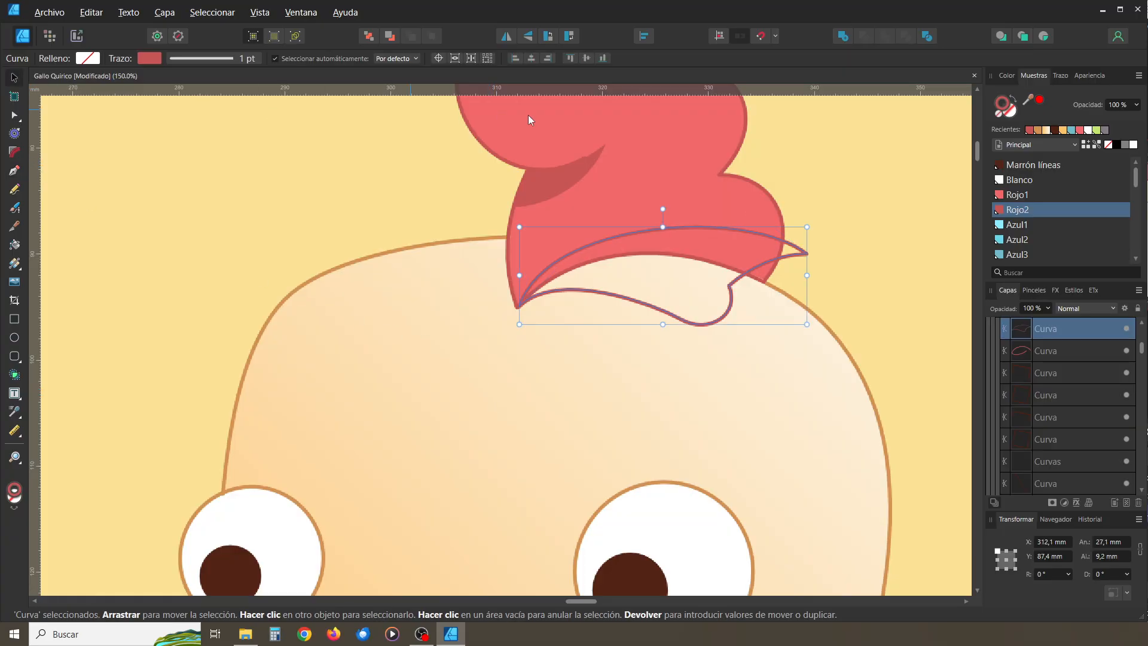
{"action": "left_click", "coordinate": [18, 512]}
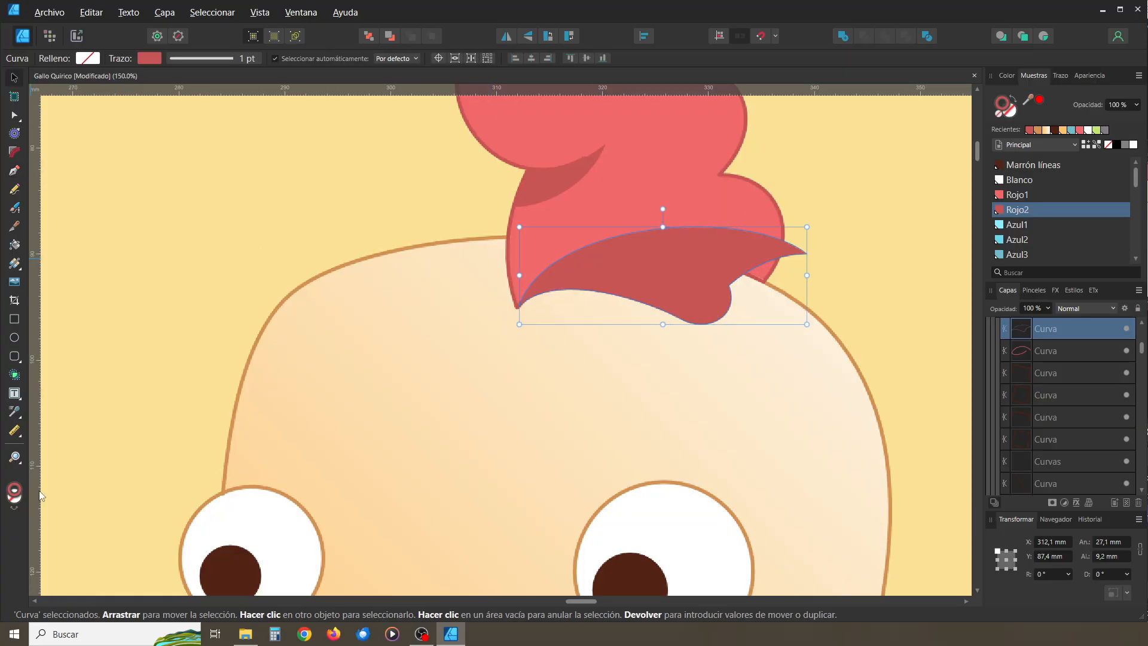
Draw a closed three-node curve over the lower edge of the red wattle with the Pen tool for its shadow
{"action": "scroll", "coordinate": [82, 461], "scroll_direction": "down", "scroll_amount": 3}
{"action": "left_click_drag", "start_coordinate": [394, 460], "coordinate": [442, 281]}
{"action": "key", "text": "ctrl+plus"}
{"action": "key", "text": "ctrl+plus"}
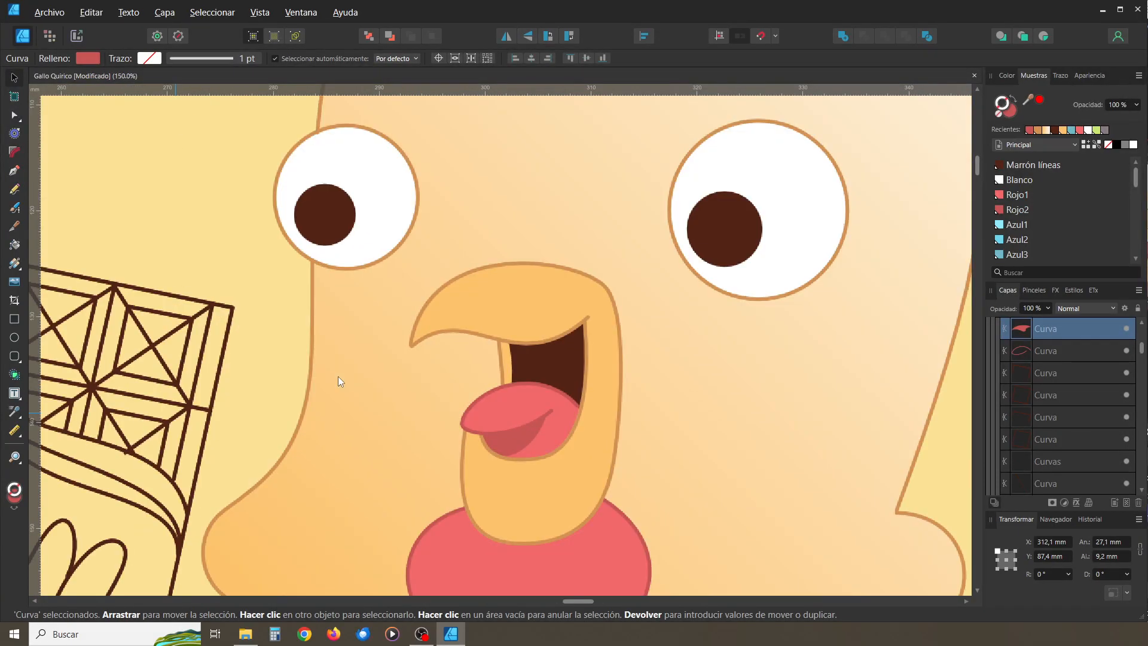
{"action": "left_click_drag", "start_coordinate": [477, 441], "coordinate": [472, 336]}
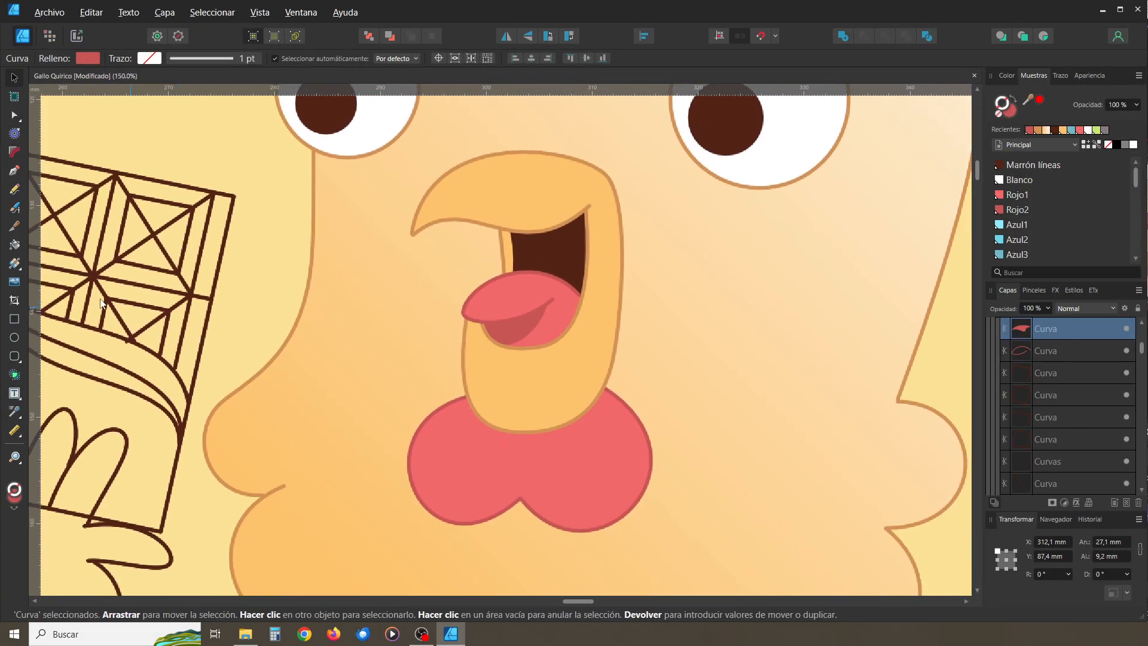
{"action": "left_click", "coordinate": [16, 172]}
{"action": "left_click_drag", "start_coordinate": [470, 503], "coordinate": [454, 513]}
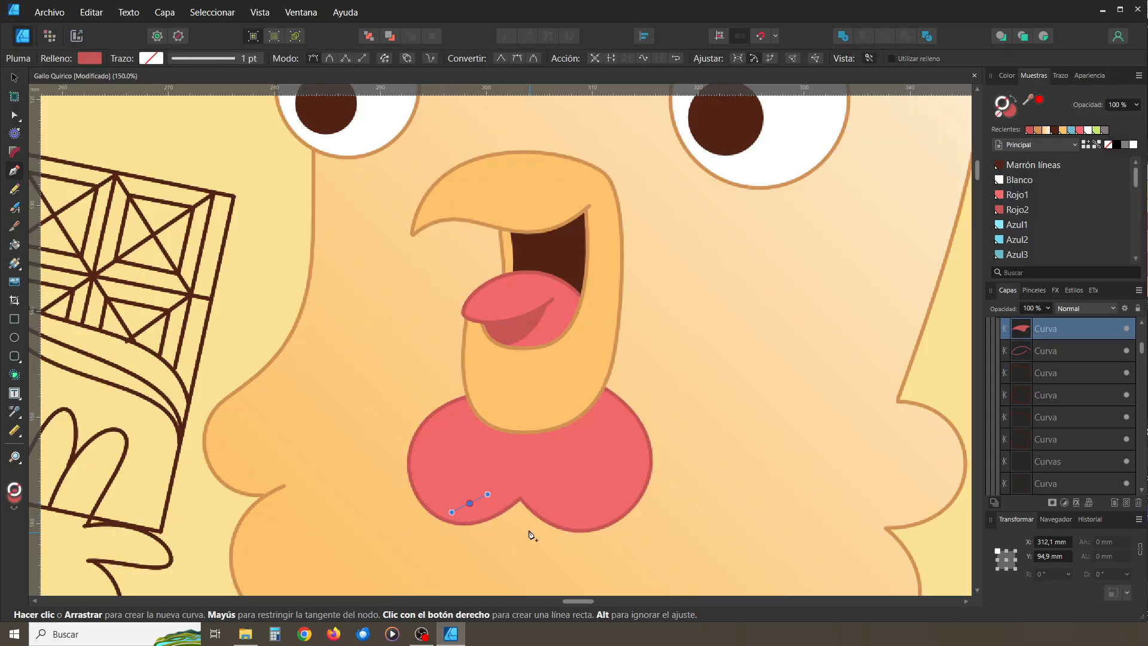
{"action": "left_click_drag", "start_coordinate": [531, 520], "coordinate": [589, 552]}
{"action": "left_click_drag", "start_coordinate": [644, 447], "coordinate": [584, 363]}
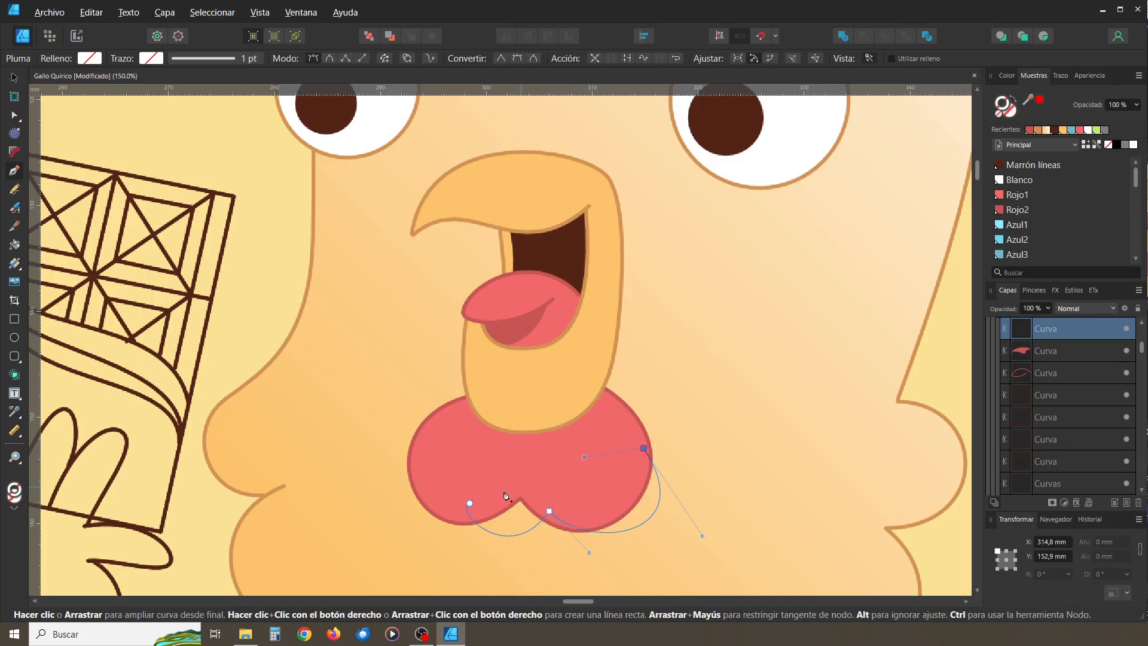
{"action": "left_click_drag", "start_coordinate": [469, 503], "coordinate": [444, 543]}
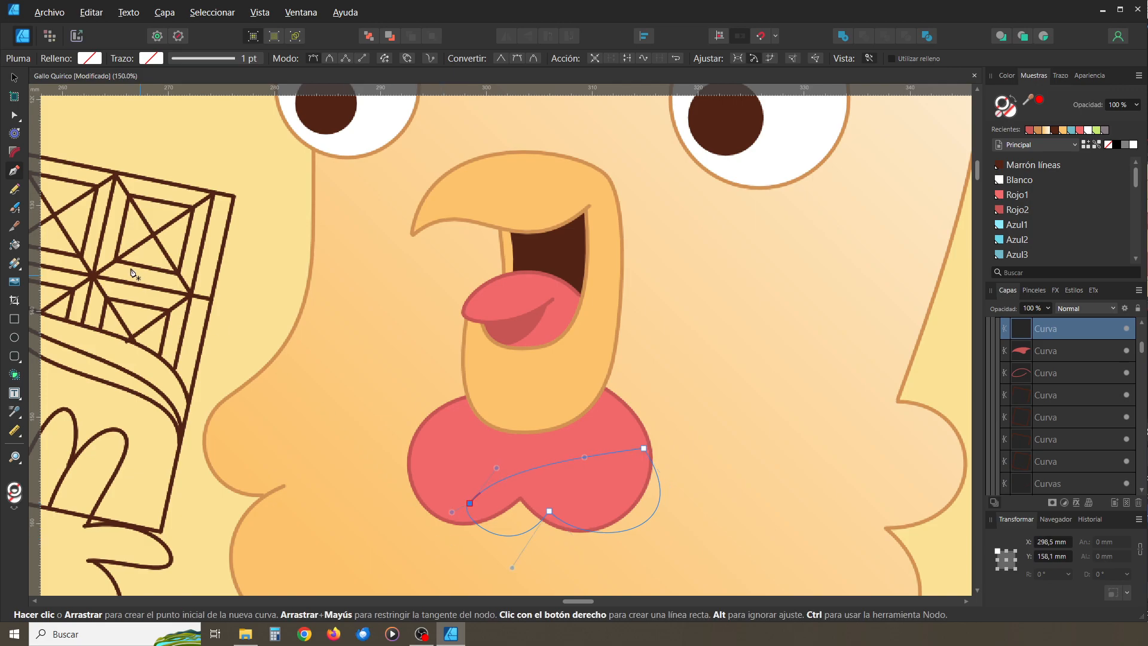
Reshape the wattle shadow's nodes and handles so it curves below both lobes, about 18.6 × 10.8 mm overall
{"action": "left_click", "coordinate": [14, 115]}
{"action": "left_click", "coordinate": [549, 510]}
{"action": "left_click_drag", "start_coordinate": [590, 554], "coordinate": [572, 575]}
{"action": "left_click_drag", "start_coordinate": [702, 537], "coordinate": [692, 537]}
{"action": "left_click_drag", "start_coordinate": [644, 448], "coordinate": [645, 443]}
{"action": "left_click_drag", "start_coordinate": [695, 533], "coordinate": [696, 536]}
{"action": "left_click_drag", "start_coordinate": [573, 576], "coordinate": [573, 564]}
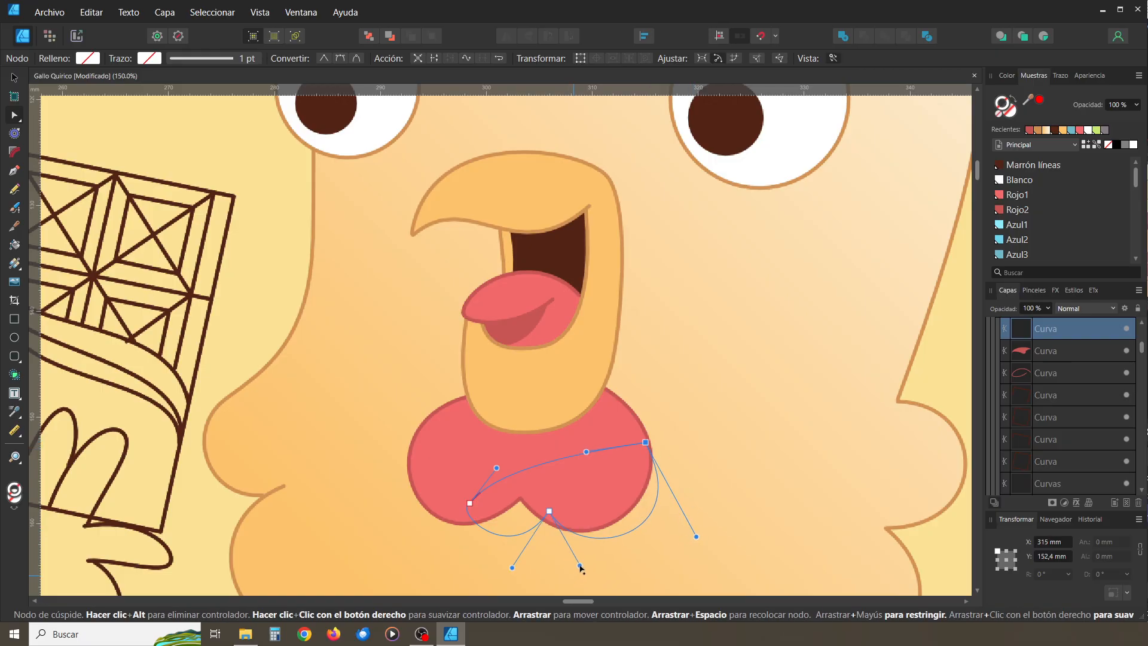
{"action": "left_click_drag", "start_coordinate": [648, 446], "coordinate": [645, 436]}
{"action": "left_click_drag", "start_coordinate": [695, 529], "coordinate": [711, 527]}
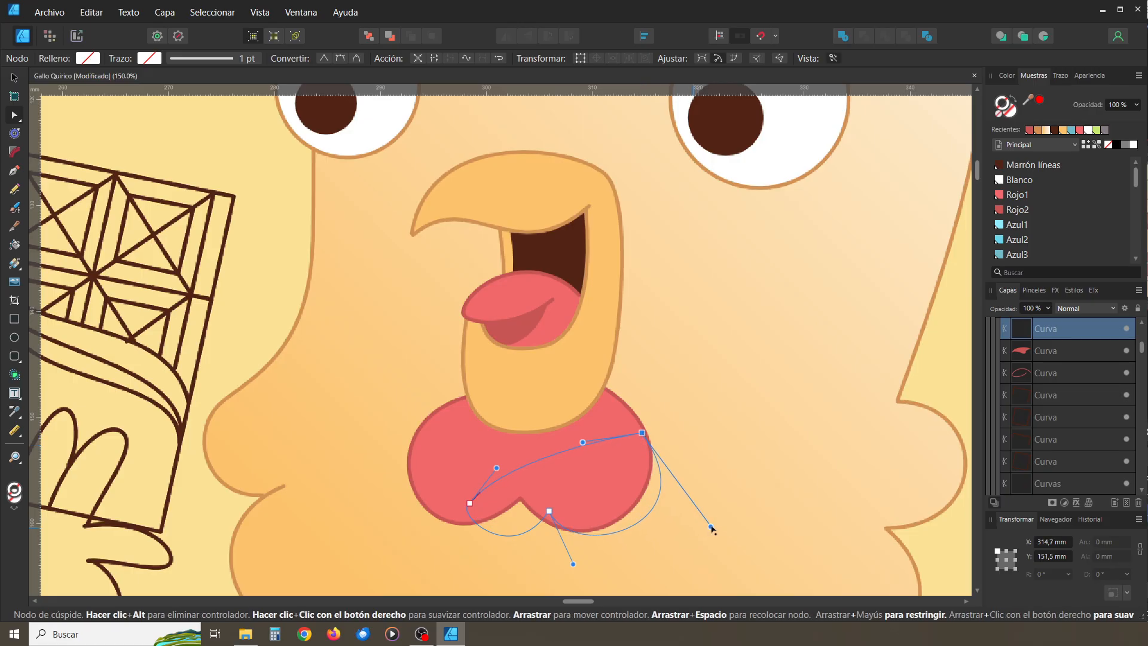
{"action": "left_click_drag", "start_coordinate": [572, 564], "coordinate": [596, 584]}
{"action": "key", "text": "v"}
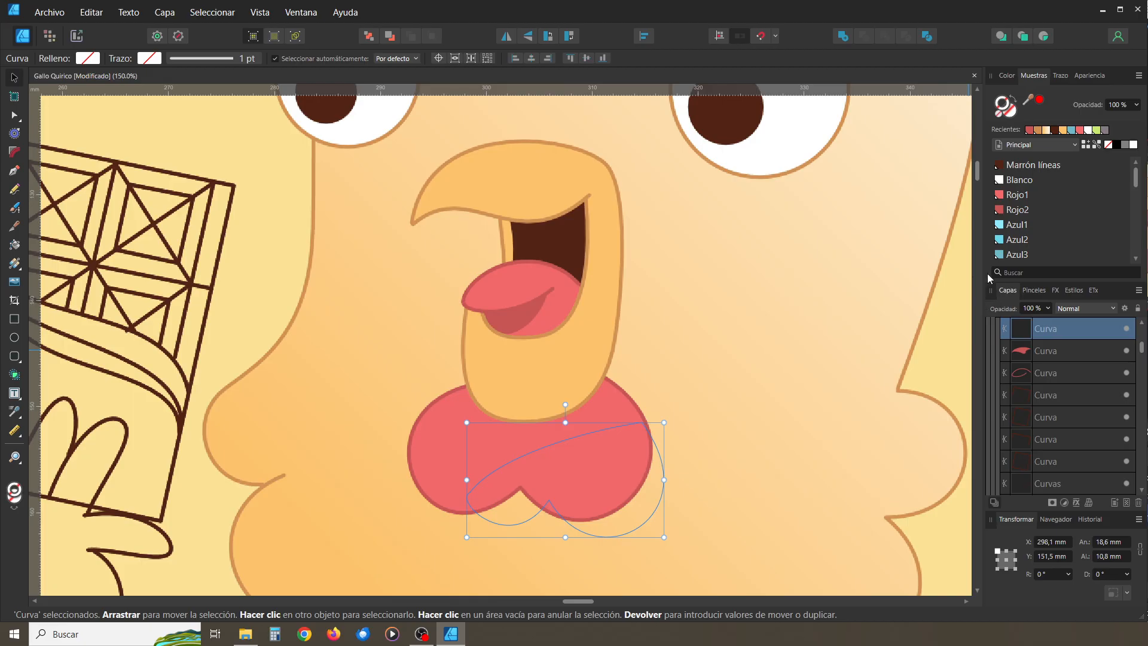
Fill the wattle shadow shape with the Naranja2 swatch
{"action": "scroll", "coordinate": [1042, 213], "scroll_direction": "down", "scroll_amount": 2}
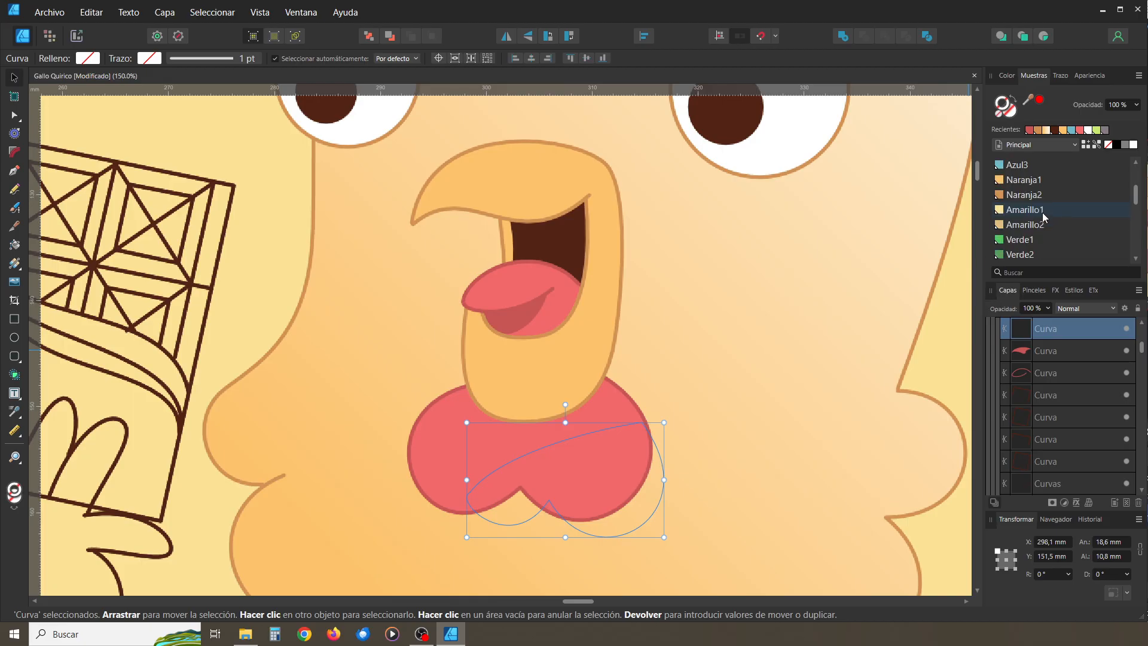
{"action": "left_click", "coordinate": [1010, 114]}
{"action": "left_click", "coordinate": [1025, 197]}
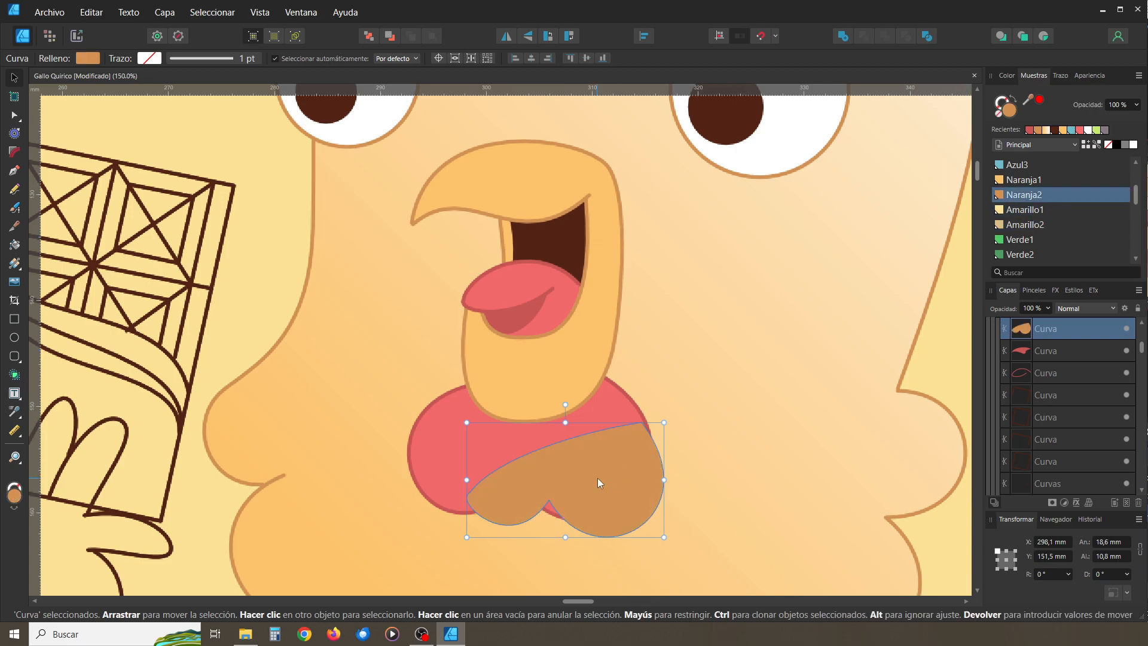
Cut the wattle shadow and paste it directly above the body shape, behind the wattle, and shift it slightly up and to the left
{"action": "key", "text": "Delete"}
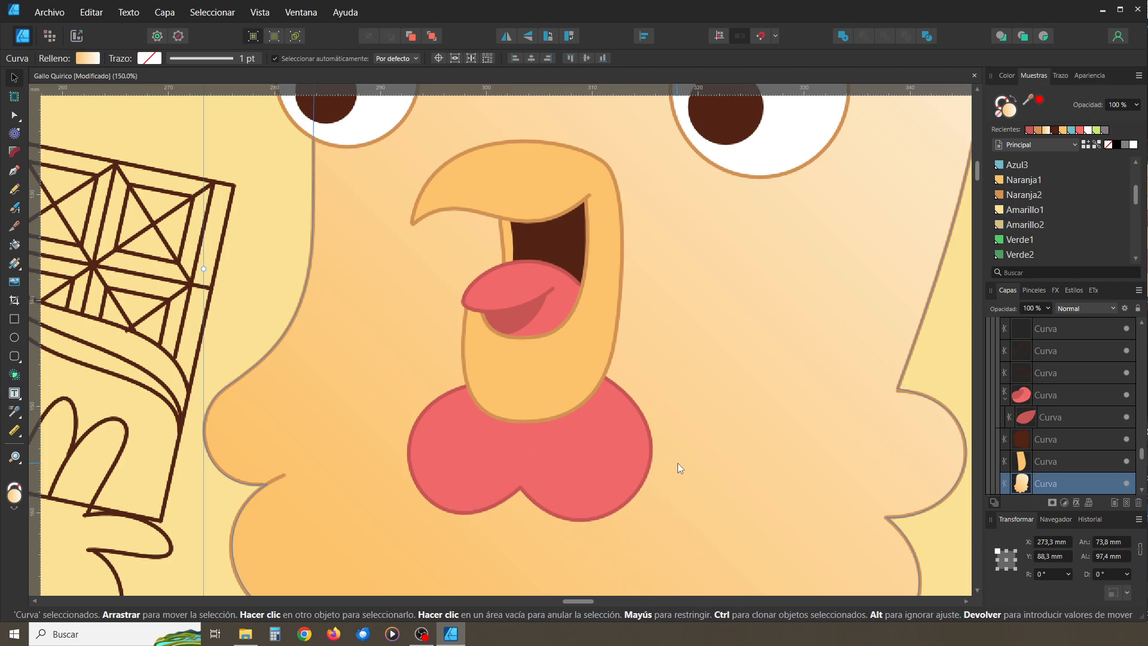
{"action": "key", "text": "ctrl+z"}
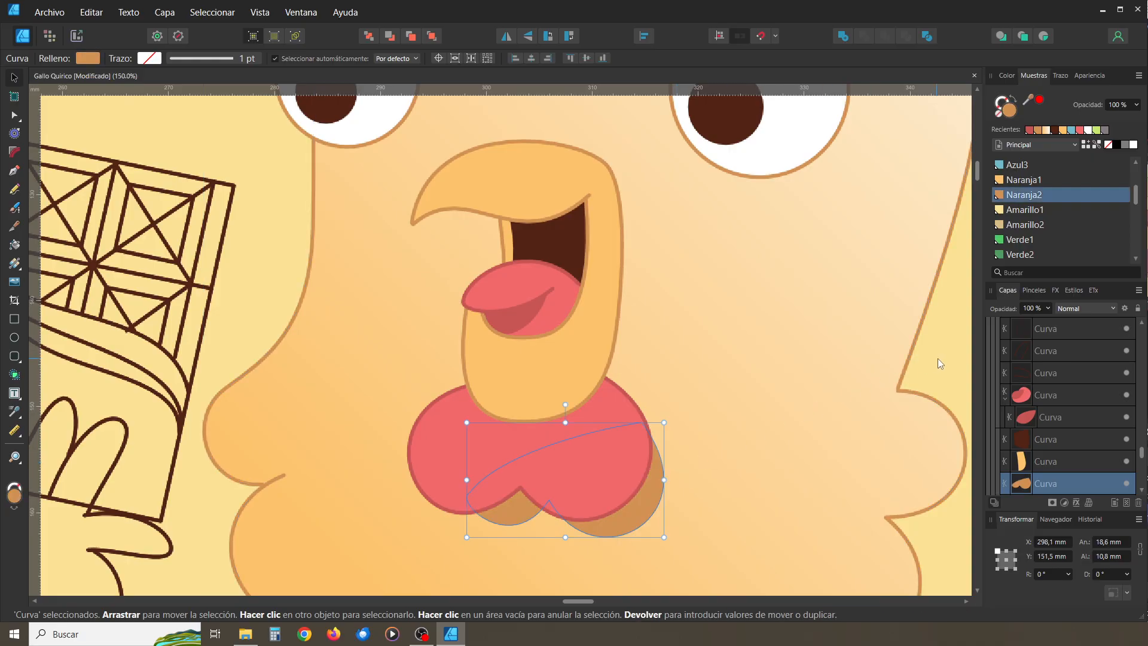
{"action": "key", "text": "ctrl+d"}
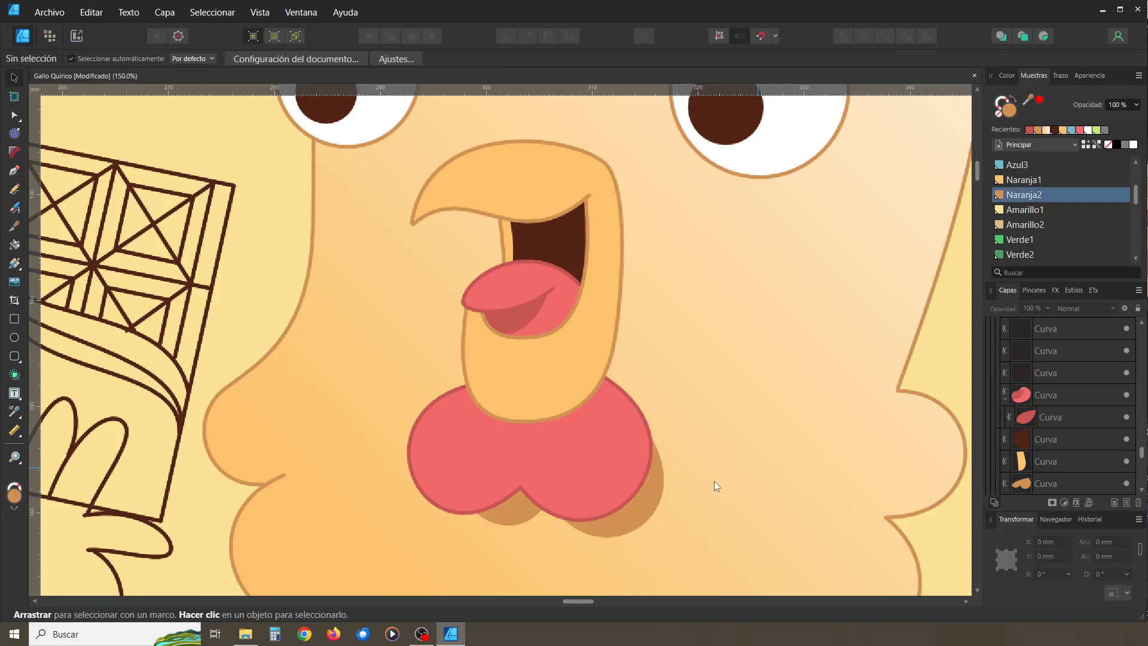
{"action": "left_click", "coordinate": [643, 514]}
{"action": "left_click_drag", "start_coordinate": [643, 514], "coordinate": [638, 511]}
{"action": "key", "text": "ctrl+d"}
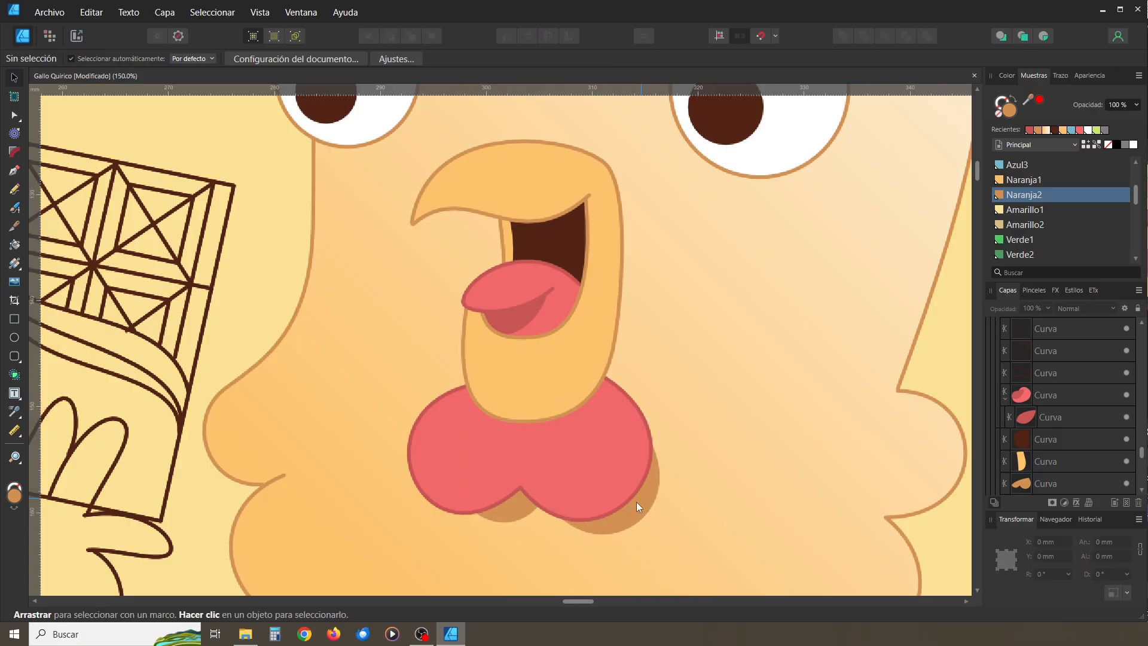
Examine the tint control for the wattle shadow's Naranja2 fill
{"action": "left_click", "coordinate": [637, 508]}
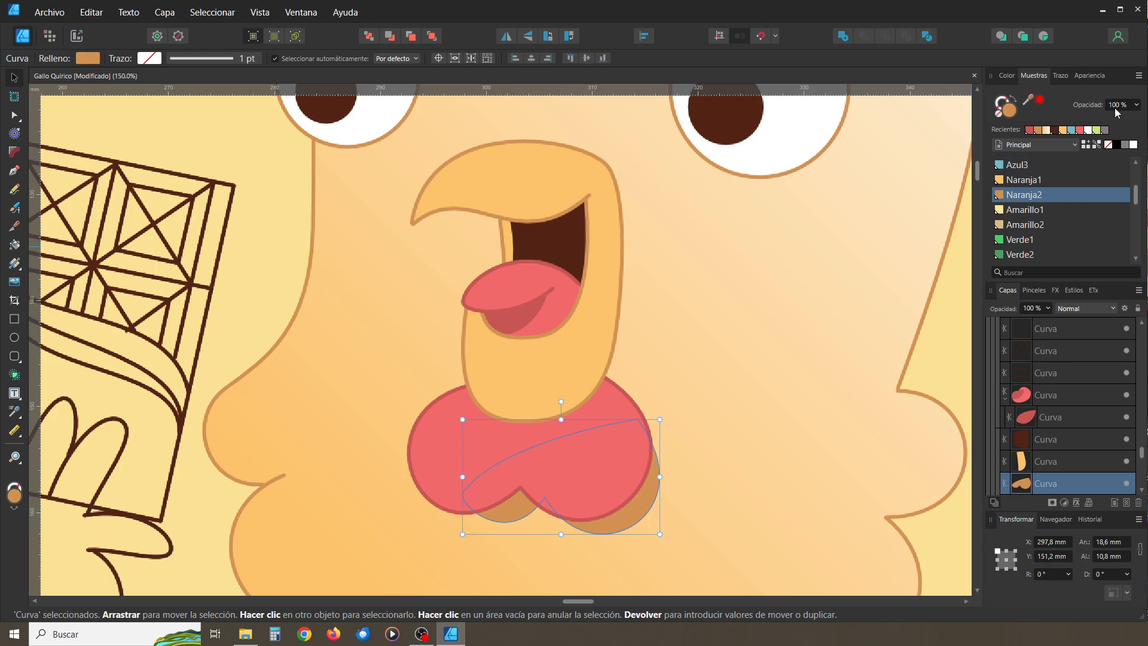
{"action": "left_click", "coordinate": [1007, 76]}
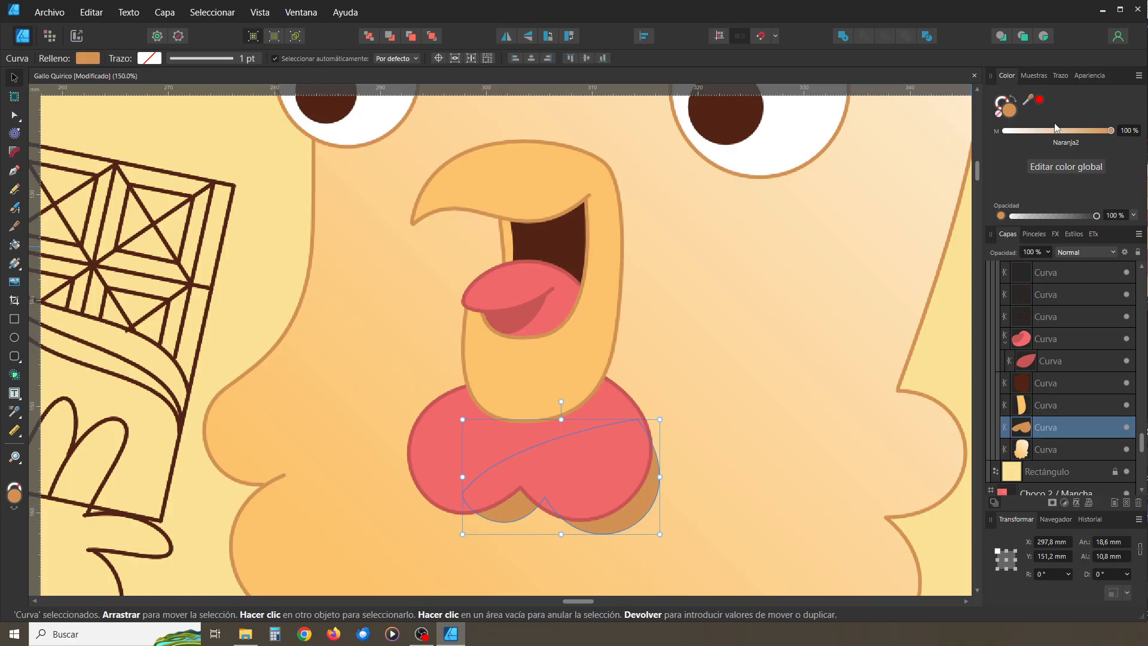
{"action": "mouse_move", "coordinate": [1111, 130]}
{"action": "left_mouse_down"}
{"action": "mouse_move", "coordinate": [1031, 135]}
{"action": "mouse_move", "coordinate": [1128, 129]}
{"action": "left_mouse_up"}
{"action": "left_click", "coordinate": [1035, 78]}
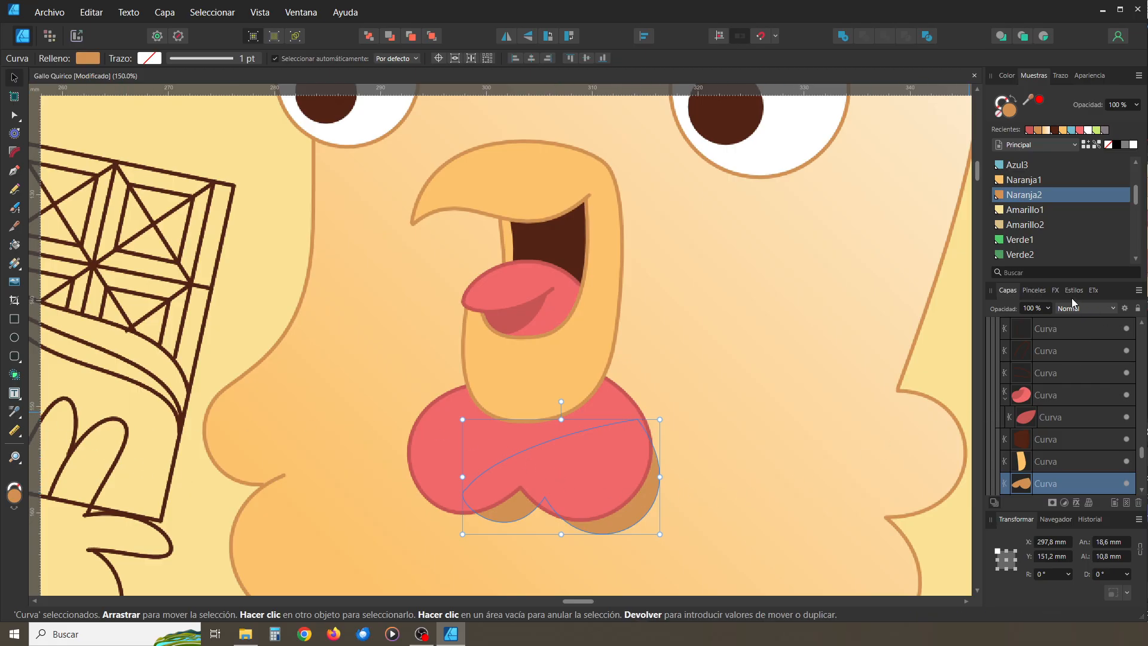
Stretch the wattle shadow's top edge upward to a height of 11.4 mm and set its layer opacity to 50%
{"action": "left_click_drag", "start_coordinate": [561, 419], "coordinate": [561, 413]}
{"action": "scroll", "coordinate": [1062, 356], "scroll_direction": "down", "scroll_amount": 2}
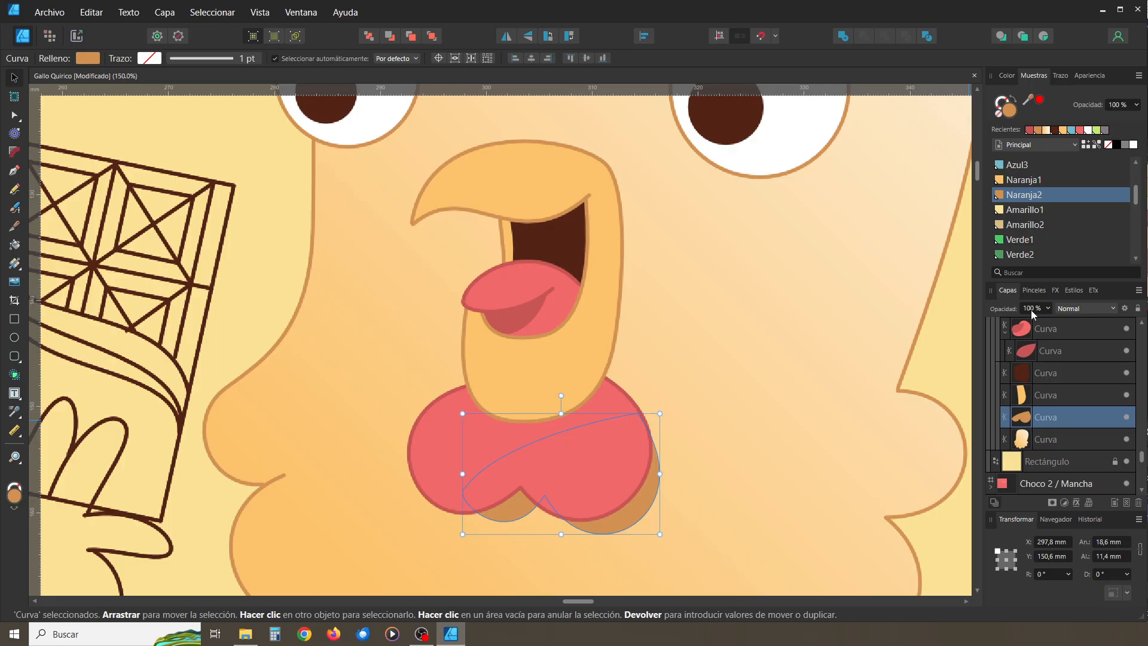
{"action": "type", "text": "50"}
{"action": "key", "text": "Return"}
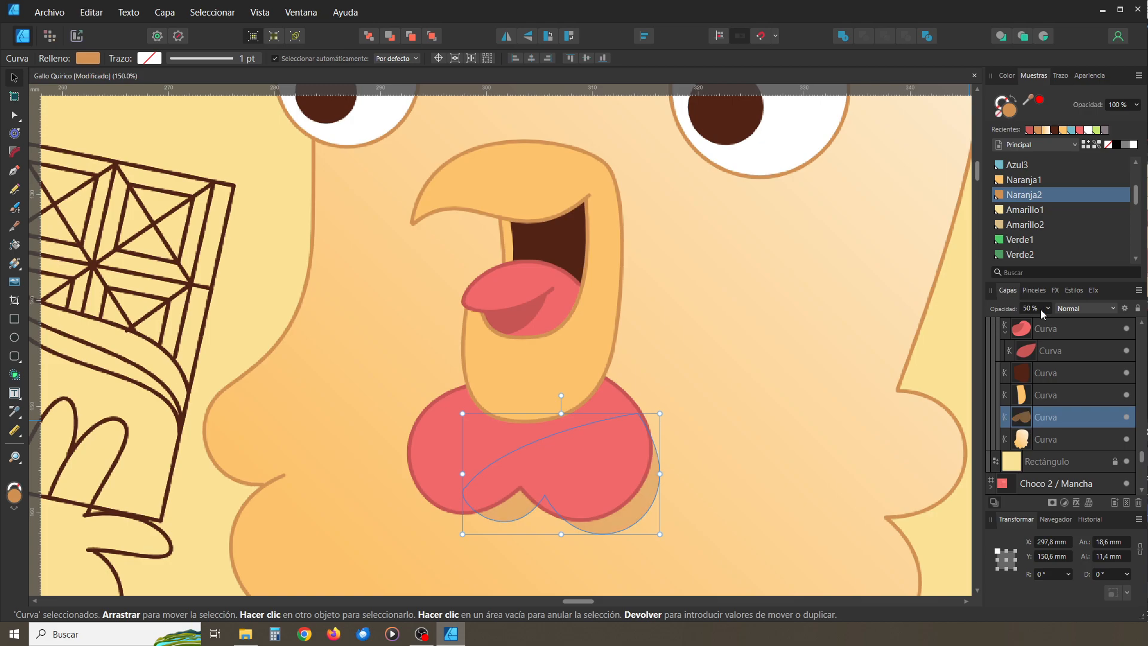
{"action": "left_click", "coordinate": [285, 328]}
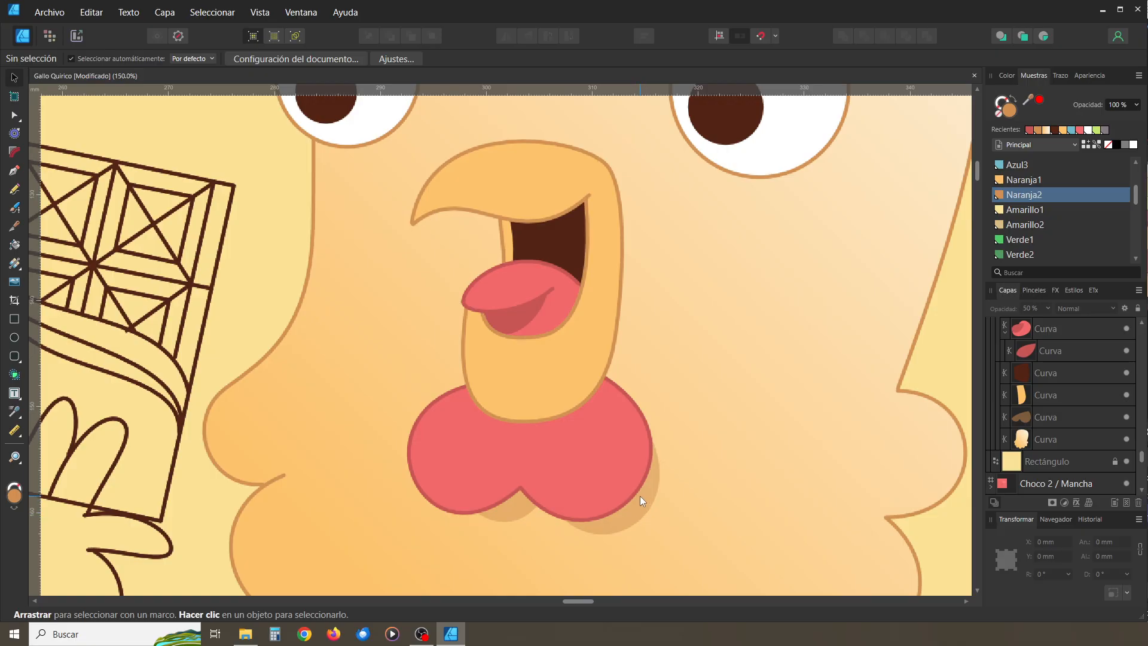
{"action": "key", "text": "space"}
{"action": "mouse_move", "coordinate": [620, 315]}
{"action": "left_mouse_down"}
{"action": "mouse_move", "coordinate": [610, 379]}
{"action": "mouse_move", "coordinate": [611, 319]}
{"action": "left_mouse_up"}
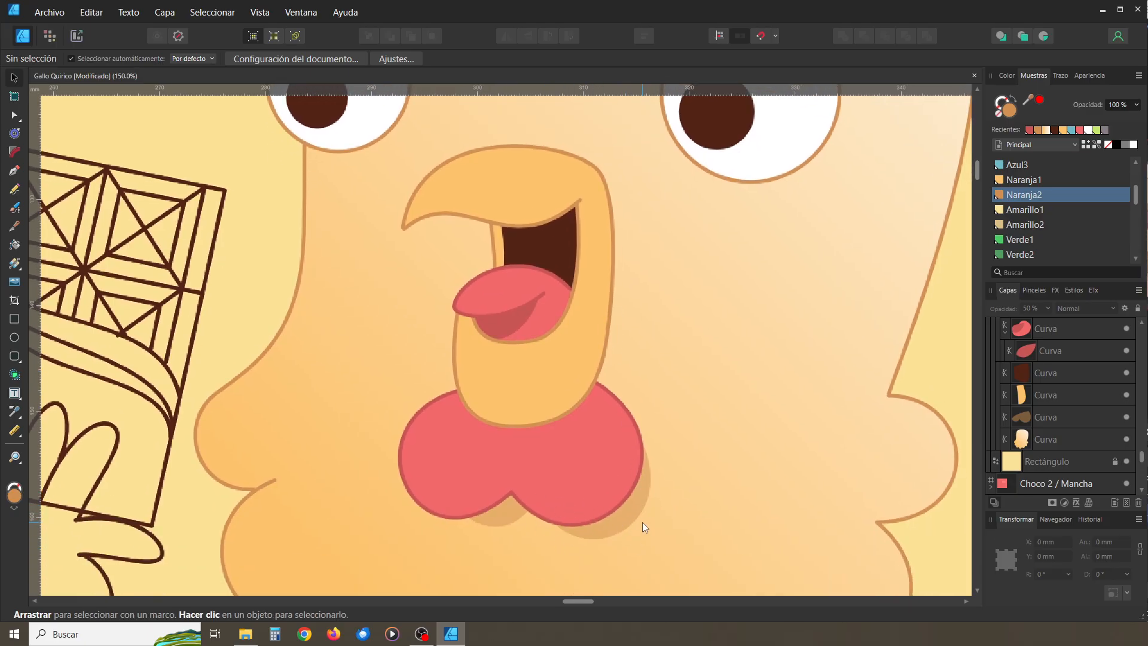
{"action": "left_click", "coordinate": [632, 514]}
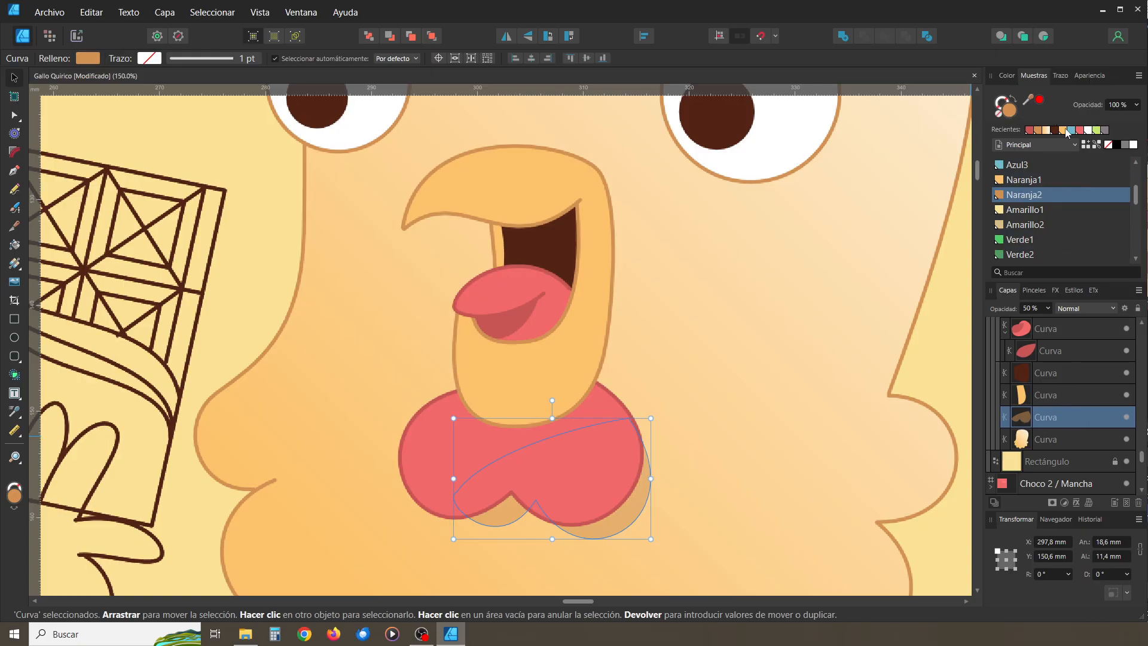
{"action": "left_click", "coordinate": [933, 346]}
Copy the wattle shadow's fill and opacity onto the red shadow shape beneath the comb with the Style Picker
{"action": "key", "text": "space"}
{"action": "left_click_drag", "start_coordinate": [726, 257], "coordinate": [691, 519]}
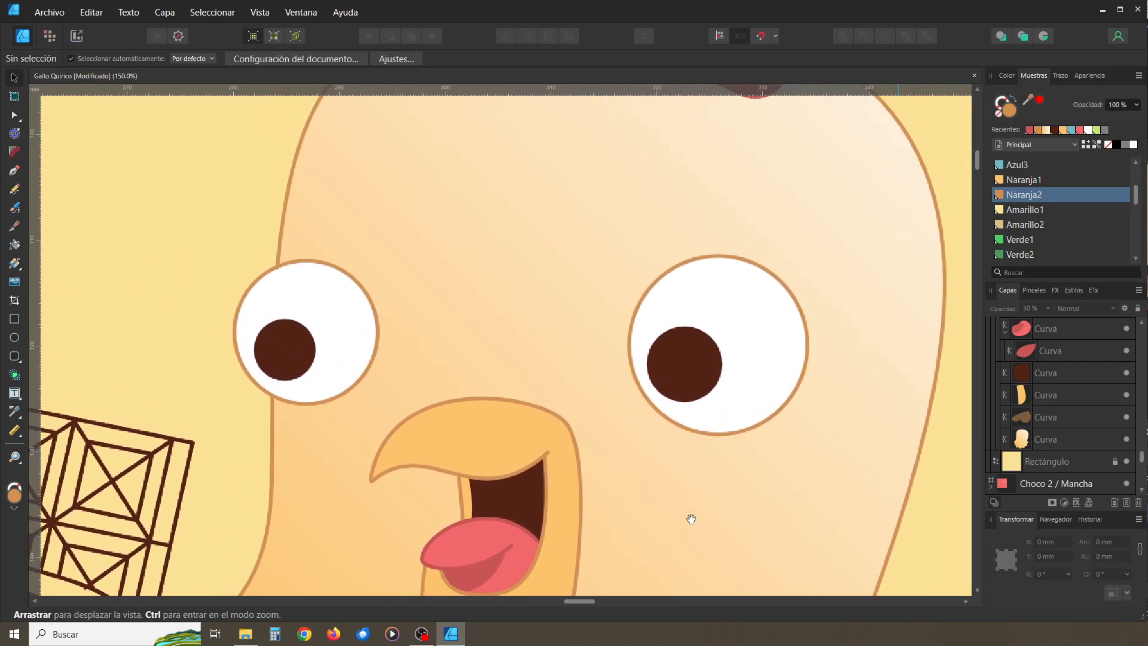
{"action": "left_click_drag", "start_coordinate": [639, 369], "coordinate": [598, 531]}
{"action": "left_click", "coordinate": [676, 237]}
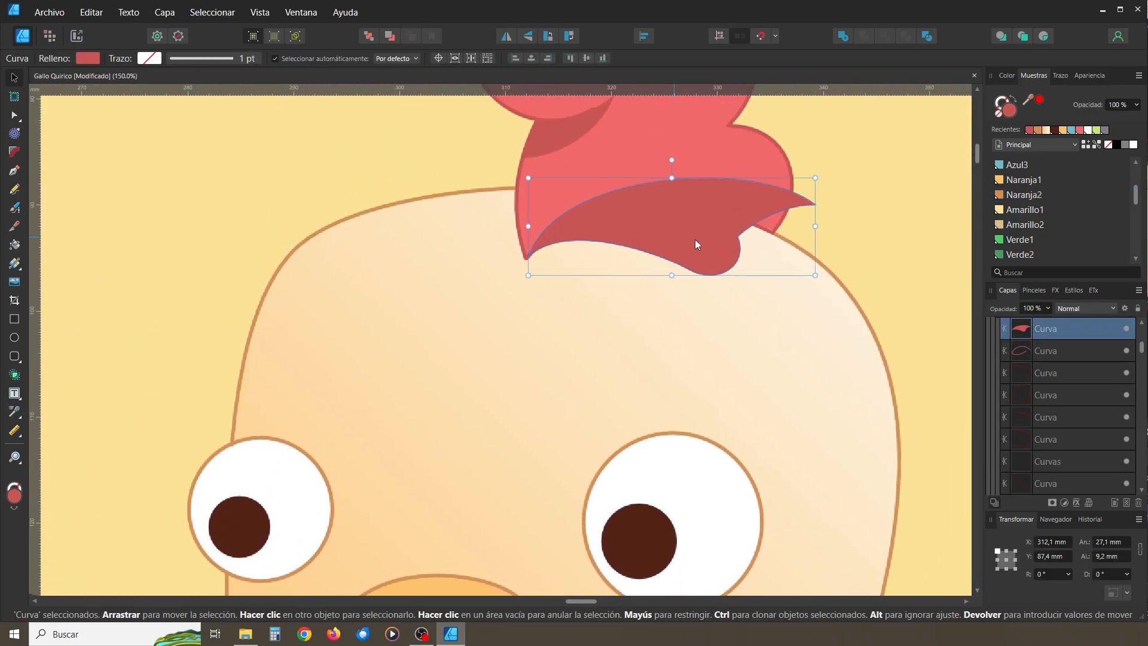
{"action": "key", "text": "space"}
{"action": "left_click_drag", "start_coordinate": [650, 358], "coordinate": [651, 159]}
{"action": "mouse_move", "coordinate": [561, 336]}
{"action": "left_mouse_down"}
{"action": "mouse_move", "coordinate": [574, 224]}
{"action": "mouse_move", "coordinate": [612, 223]}
{"action": "left_mouse_up"}
{"action": "left_click", "coordinate": [14, 411]}
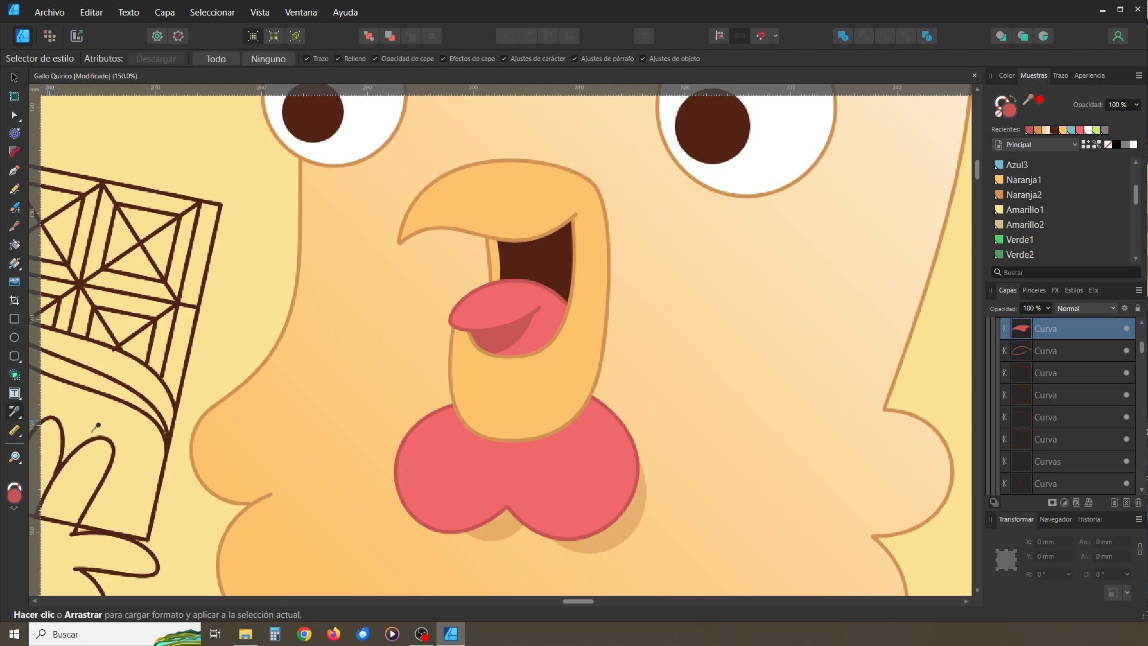
{"action": "left_click", "coordinate": [599, 541]}
{"action": "key", "text": "space"}
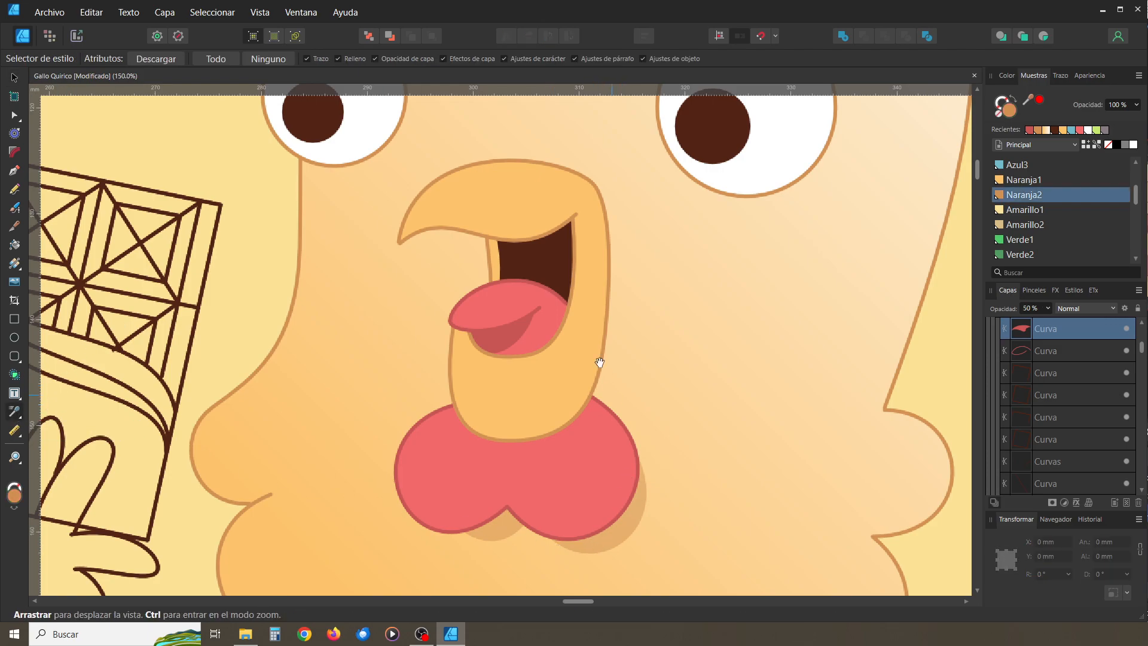
{"action": "left_click_drag", "start_coordinate": [552, 261], "coordinate": [524, 643]}
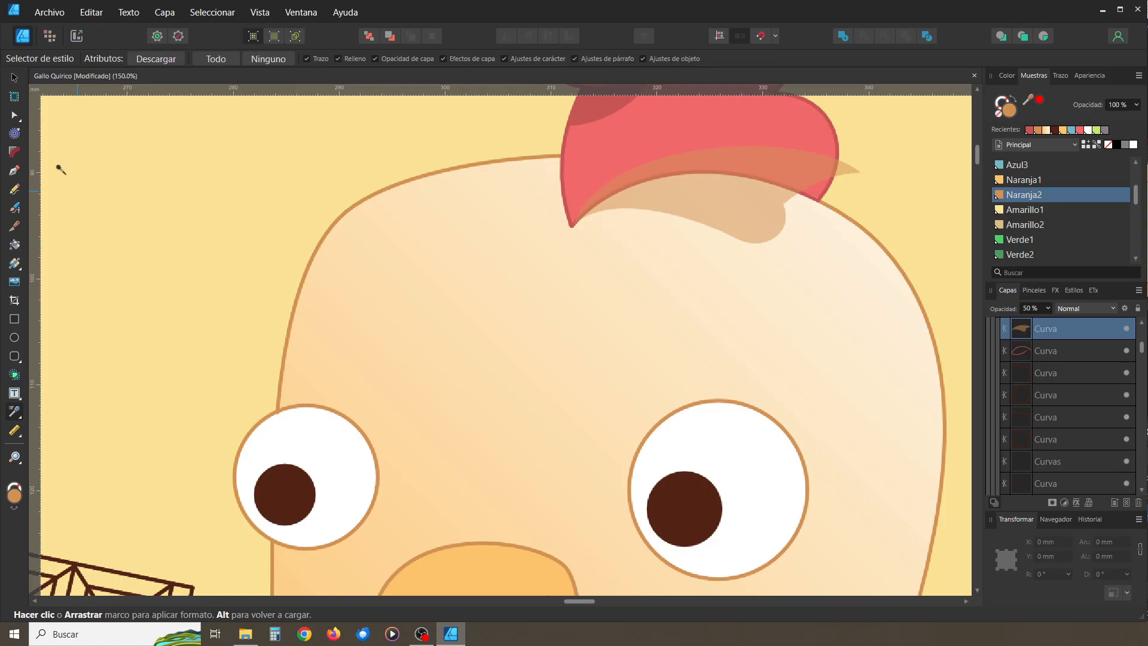
{"action": "left_click", "coordinate": [14, 78]}
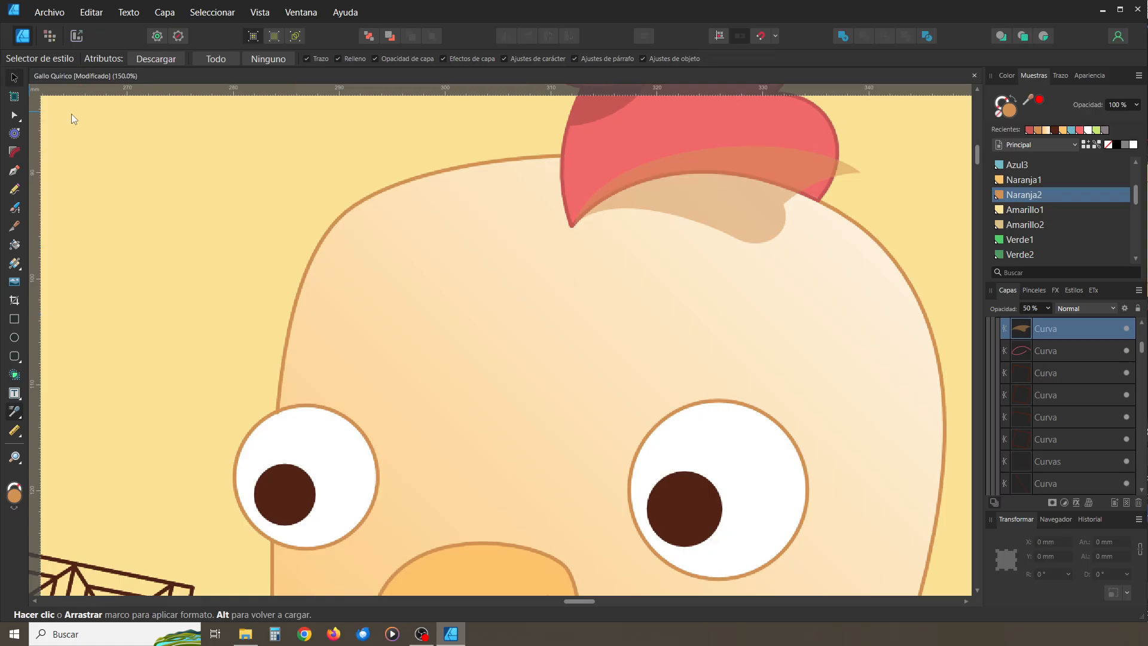
Cut the comb's shadow shape and paste it directly above the body shape so it sits behind the comb
{"action": "left_click", "coordinate": [713, 196]}
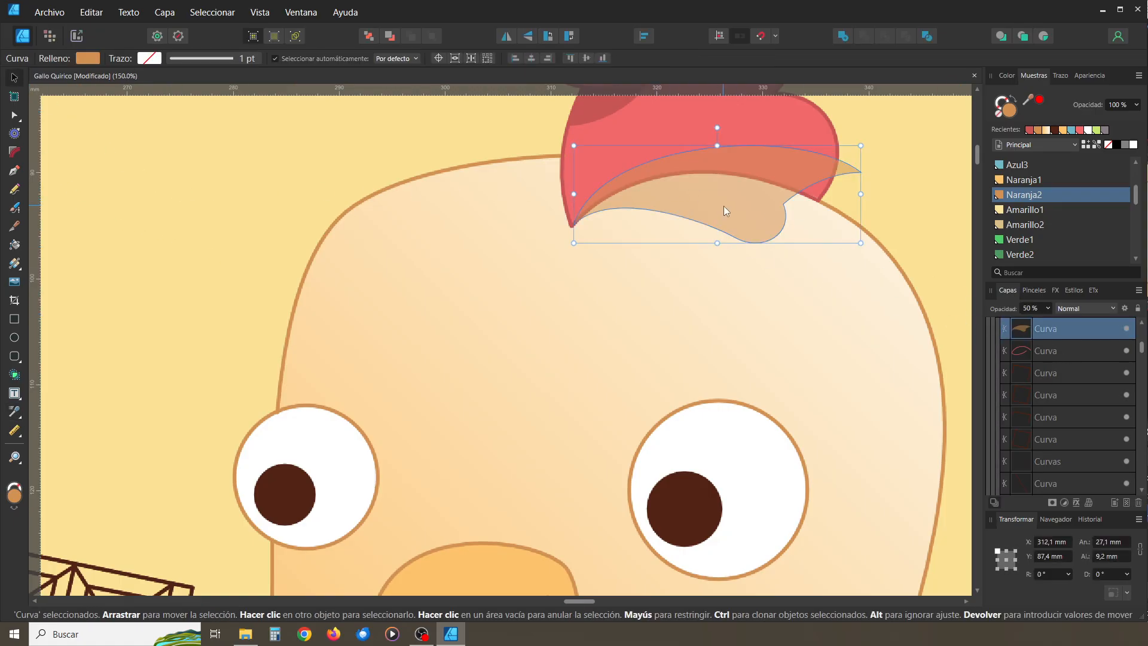
{"action": "key", "text": "ctrl+x"}
{"action": "left_click", "coordinate": [733, 223]}
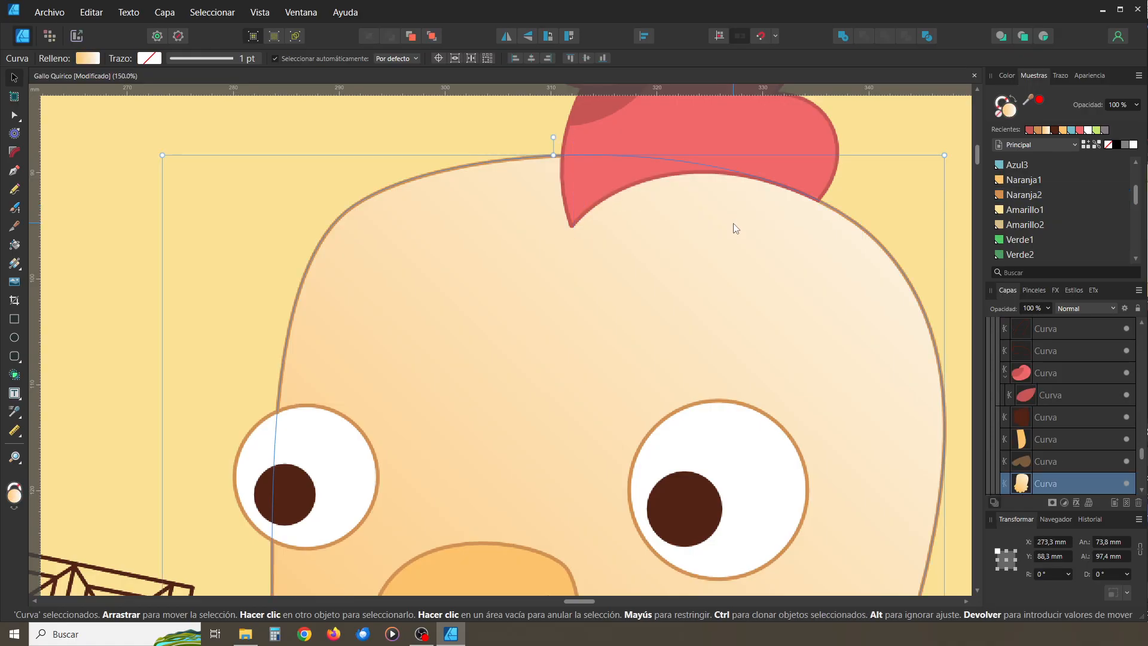
{"action": "key", "text": "ctrl+v"}
{"action": "scroll", "coordinate": [1058, 430], "scroll_direction": "down", "scroll_amount": 3}
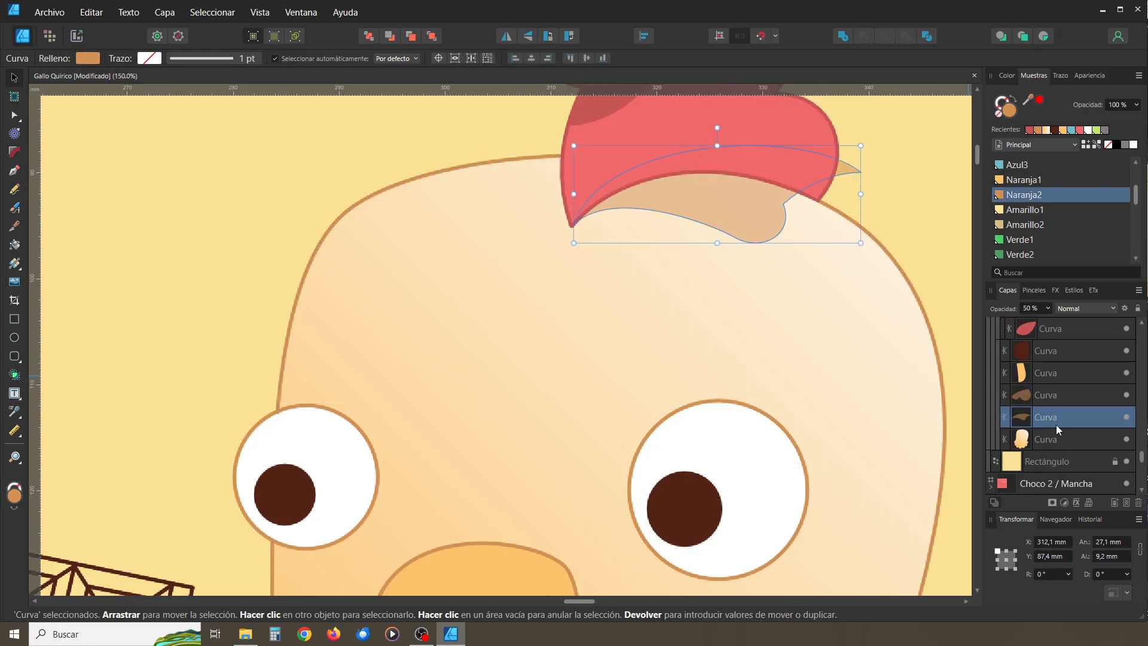
Nest the comb's shadow shape inside the rooster's body shape so that the head outline clips it
{"action": "left_click_drag", "start_coordinate": [1027, 353], "coordinate": [1045, 373]}
{"action": "left_click", "coordinate": [915, 208]}
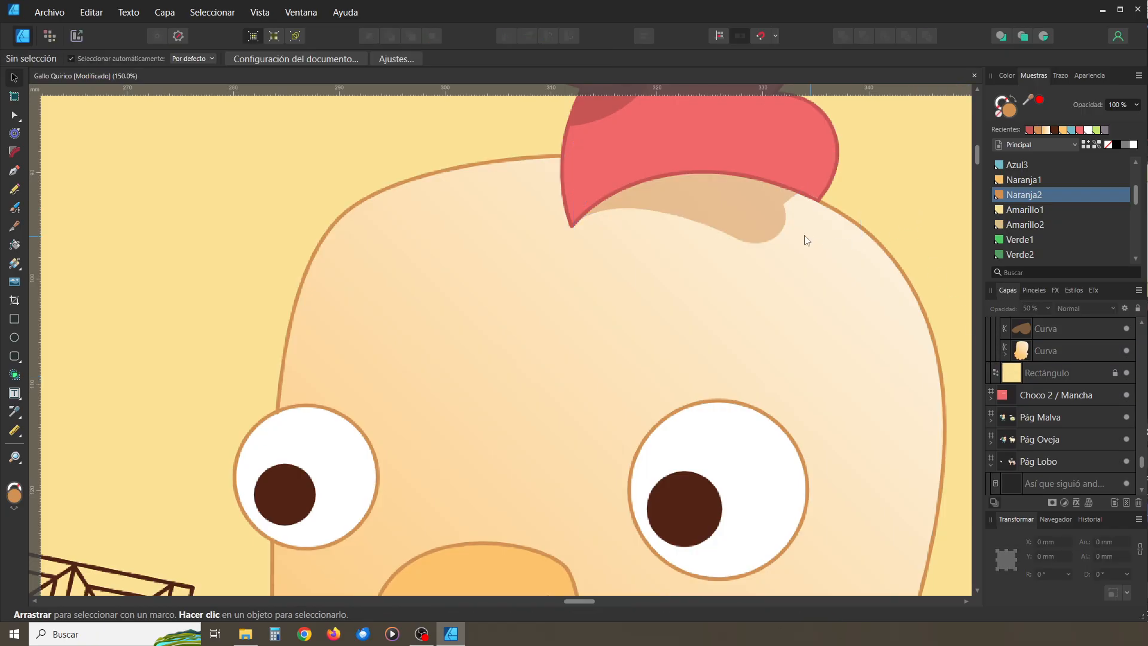
{"action": "left_click_drag", "start_coordinate": [764, 227], "coordinate": [768, 408]}
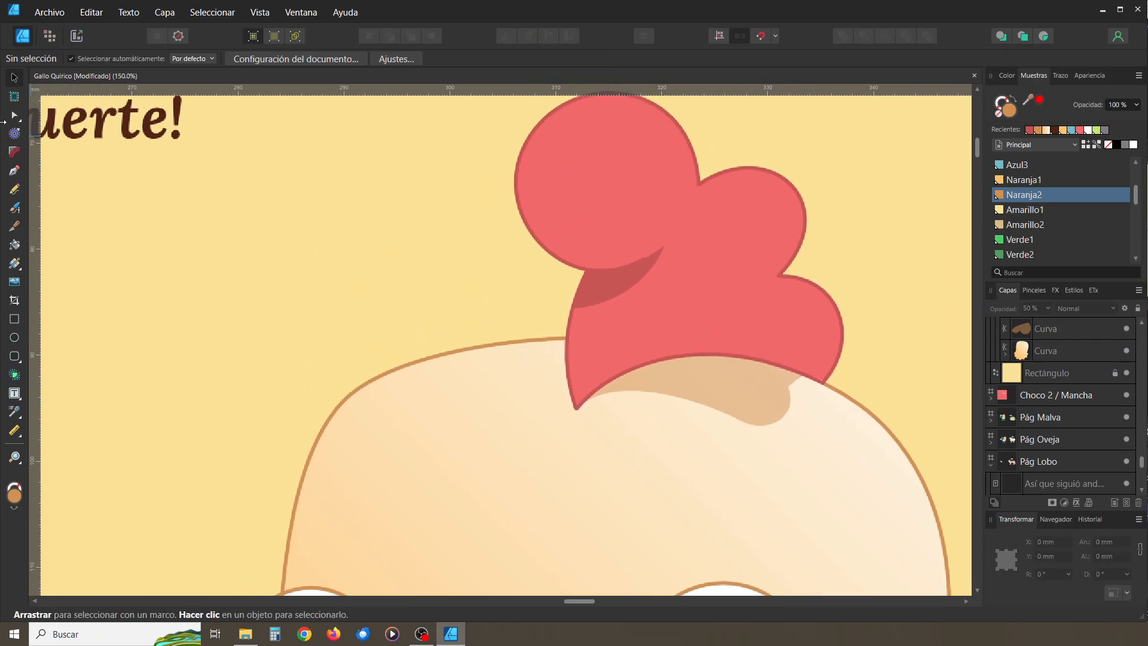
Move the comb shadow's lower node to X 326.5 mm, Y 97.6 mm and bulge its rounded end outward
{"action": "left_click", "coordinate": [15, 119]}
{"action": "left_click", "coordinate": [757, 415]}
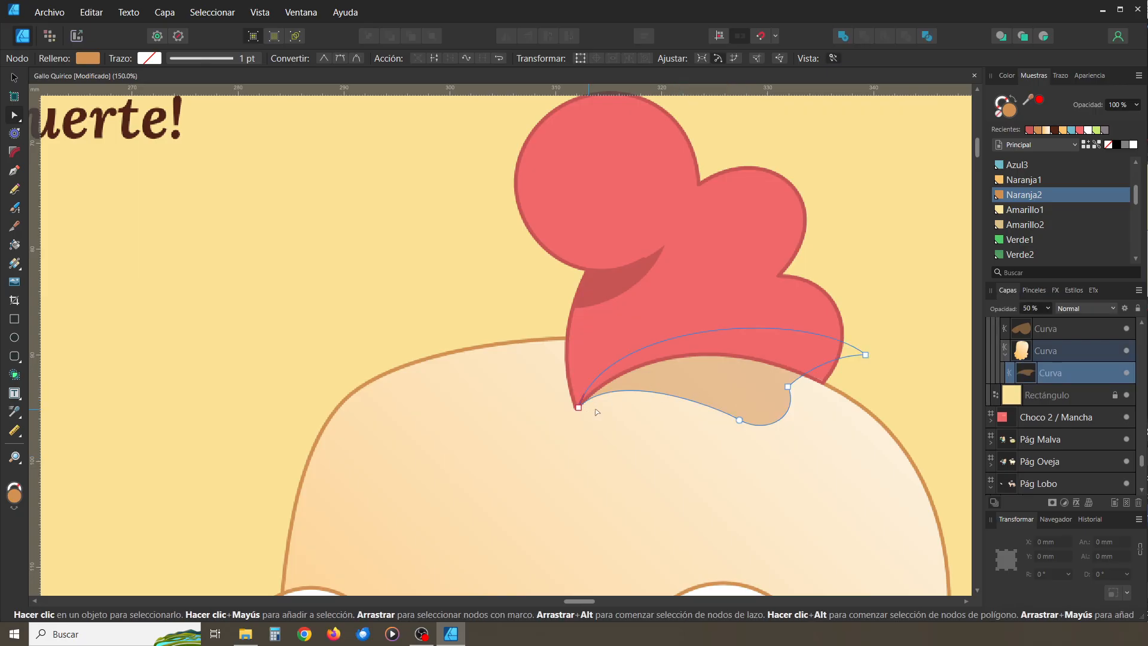
{"action": "left_click", "coordinate": [740, 420]}
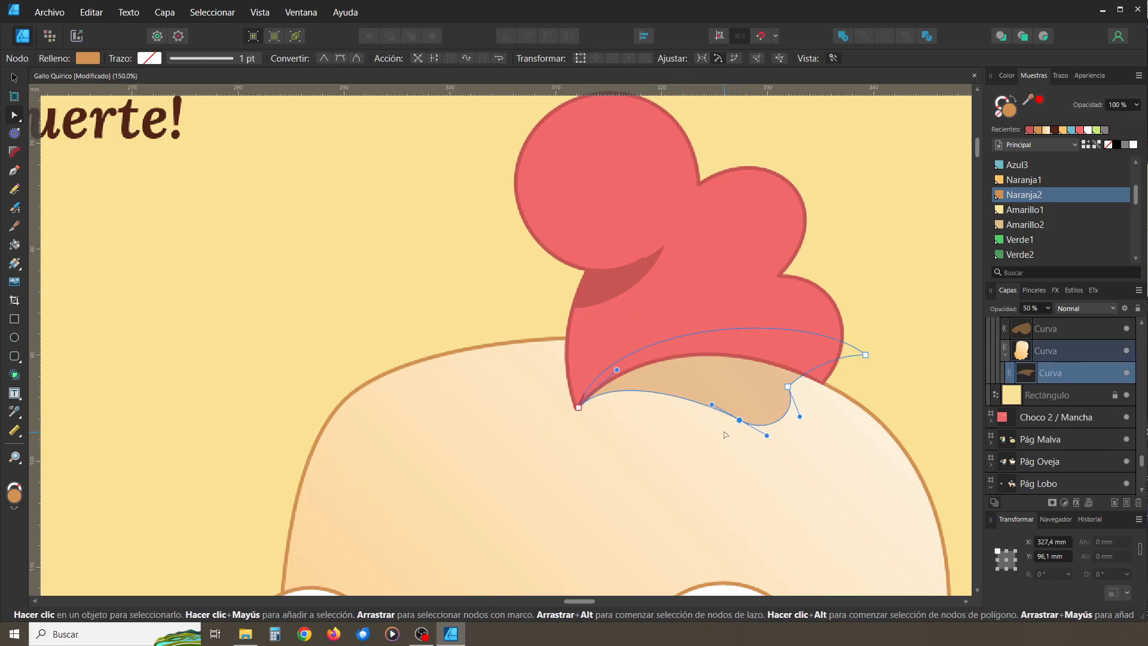
{"action": "left_click_drag", "start_coordinate": [741, 422], "coordinate": [731, 438]}
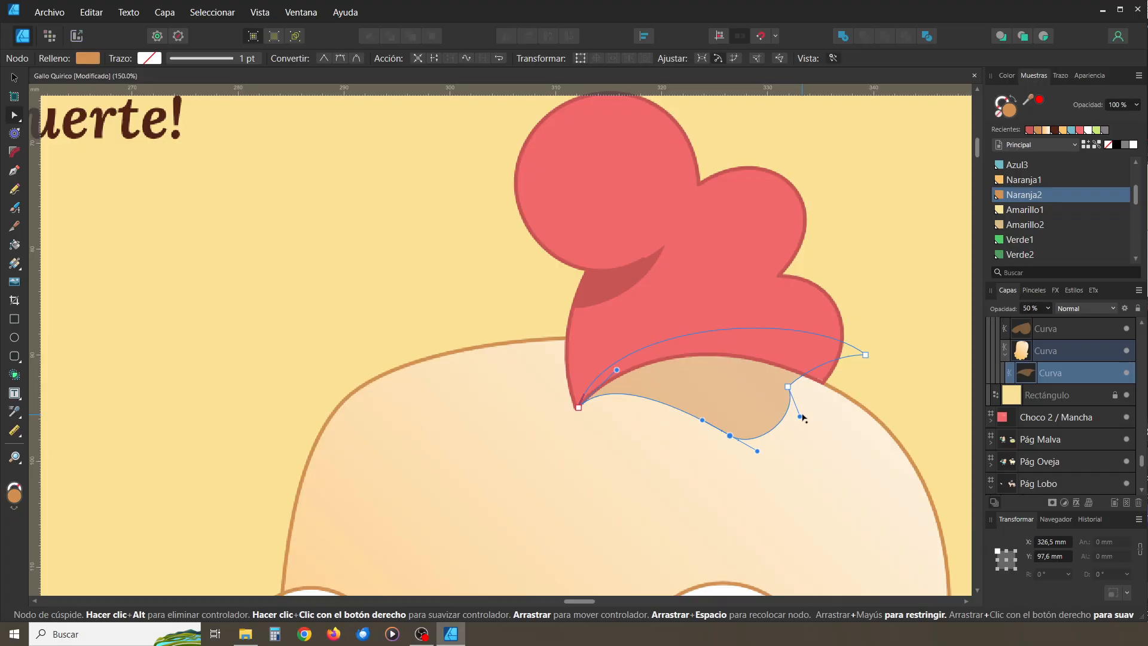
{"action": "left_click_drag", "start_coordinate": [800, 417], "coordinate": [814, 428]}
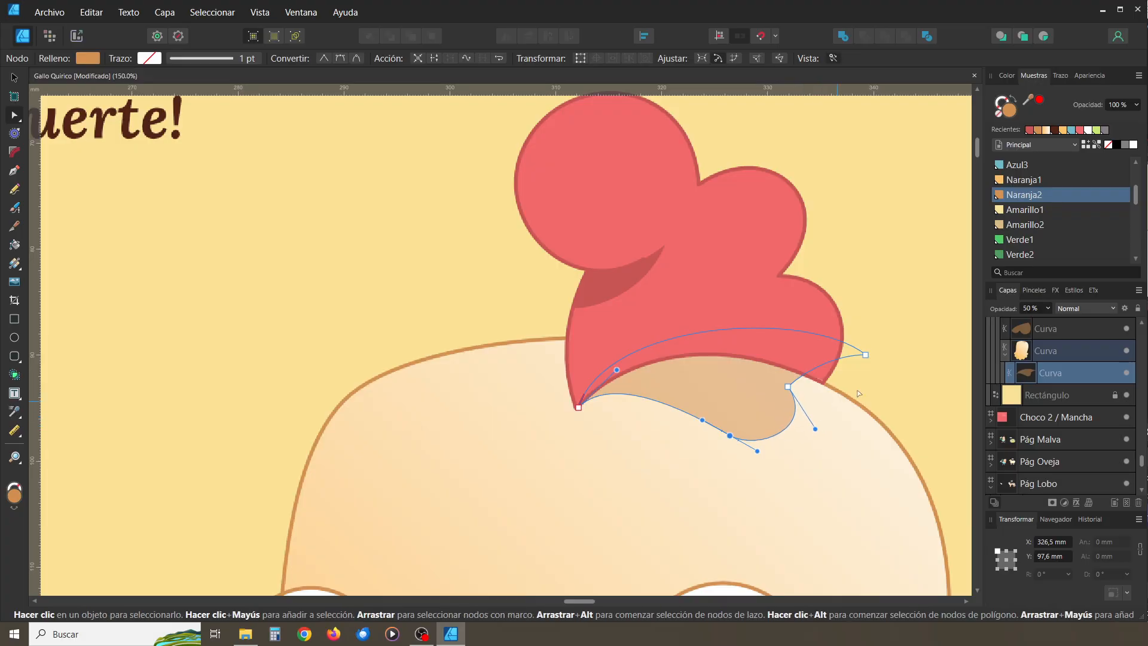
{"action": "left_click", "coordinate": [926, 391]}
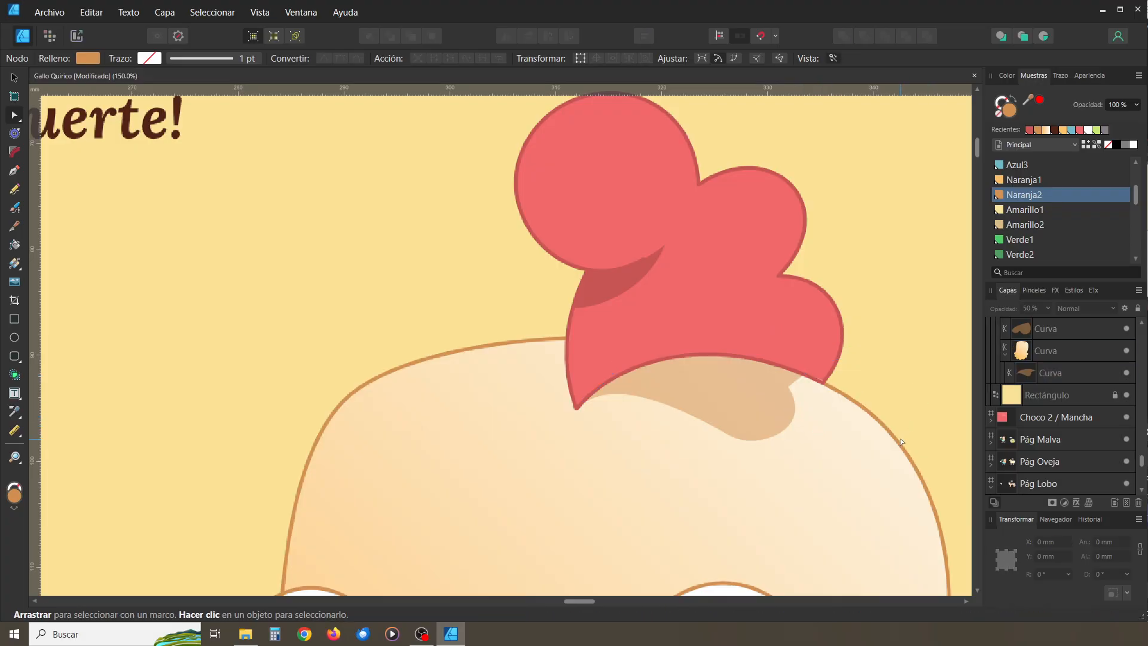
Shift the comb shadow's lower node to X 324 mm, Y 95.5 mm and extend the handles into a rounder, deeper lobe
{"action": "left_click", "coordinate": [716, 400]}
{"action": "left_click_drag", "start_coordinate": [730, 436], "coordinate": [731, 472]}
{"action": "left_click_drag", "start_coordinate": [677, 403], "coordinate": [704, 414]}
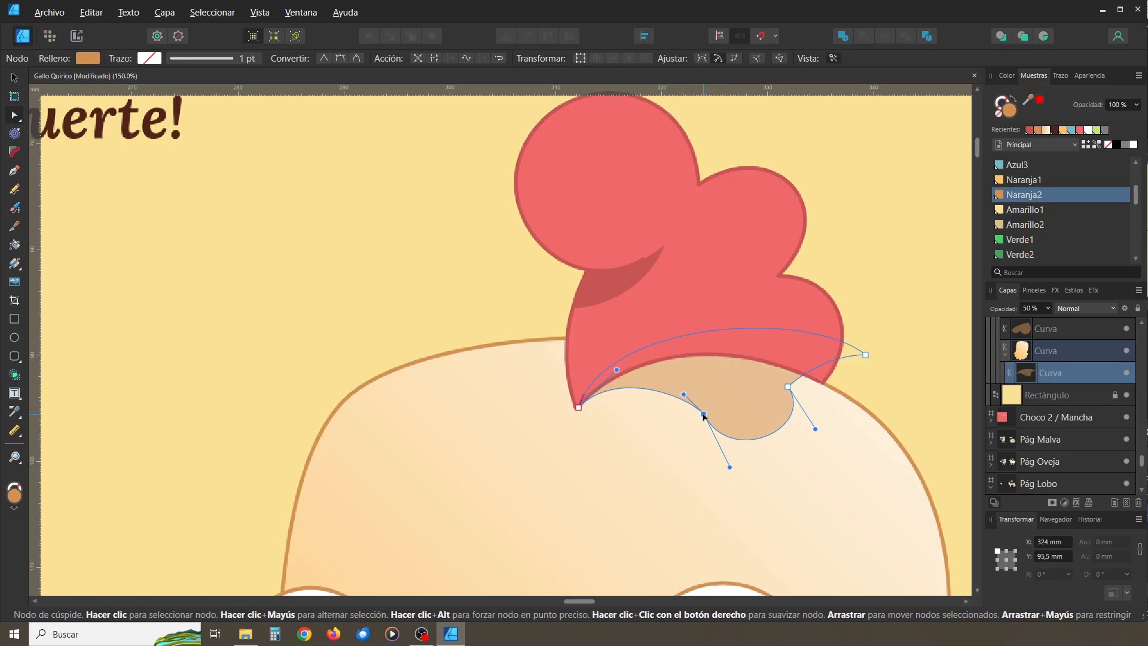
{"action": "left_click_drag", "start_coordinate": [729, 468], "coordinate": [733, 477]}
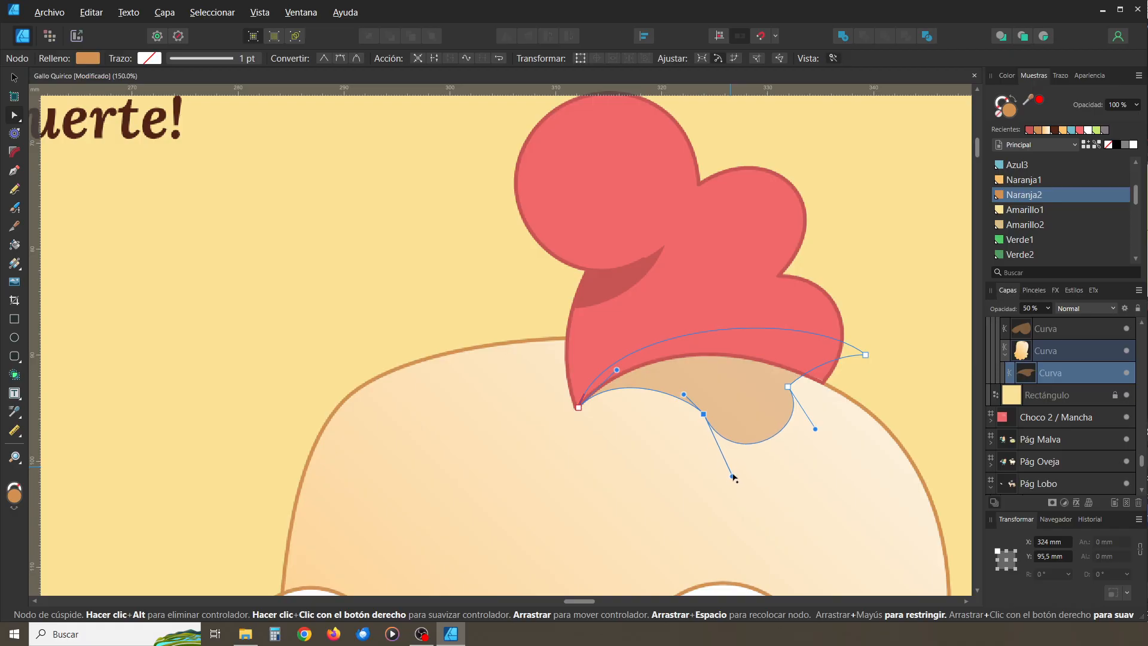
{"action": "left_click_drag", "start_coordinate": [815, 429], "coordinate": [821, 440]}
{"action": "key", "text": "Escape"}
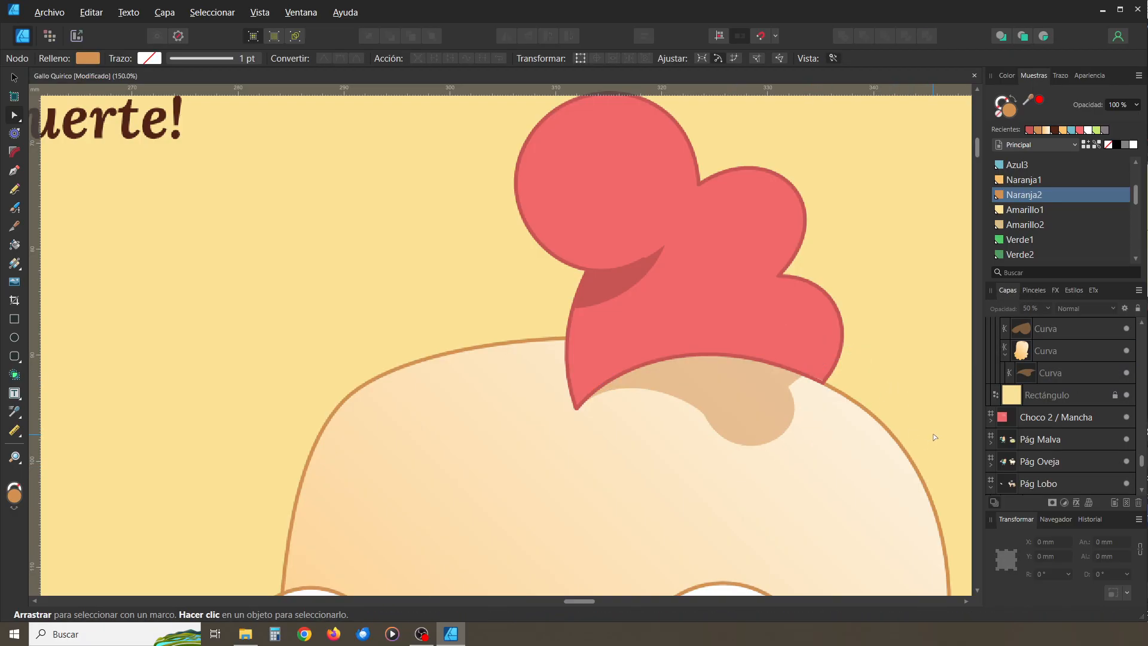
Examine how the lobed comb shadow looks on the rooster's whole head
{"action": "key", "text": "ctrl+minus"}
{"action": "key", "text": "ctrl+minus"}
{"action": "key", "text": "ctrl+minus"}
{"action": "left_click_drag", "start_coordinate": [635, 364], "coordinate": [563, 366]}
{"action": "key", "text": "ctrl+plus"}
{"action": "key", "text": "ctrl+plus"}
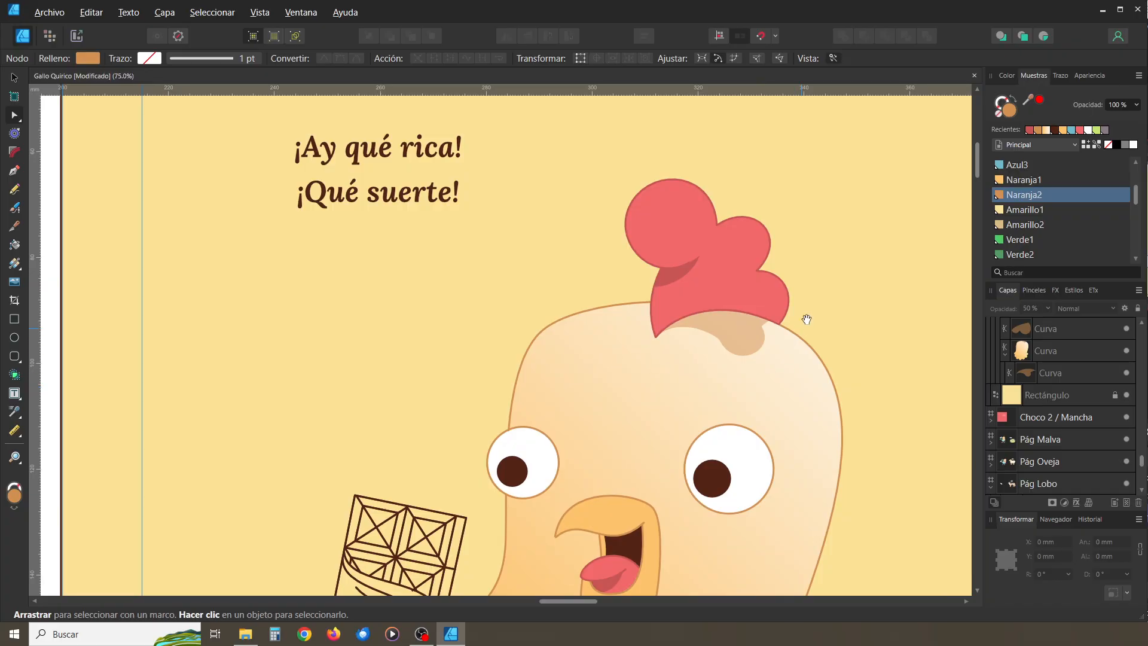
{"action": "scroll", "coordinate": [838, 312], "scroll_direction": "down", "scroll_amount": 3}
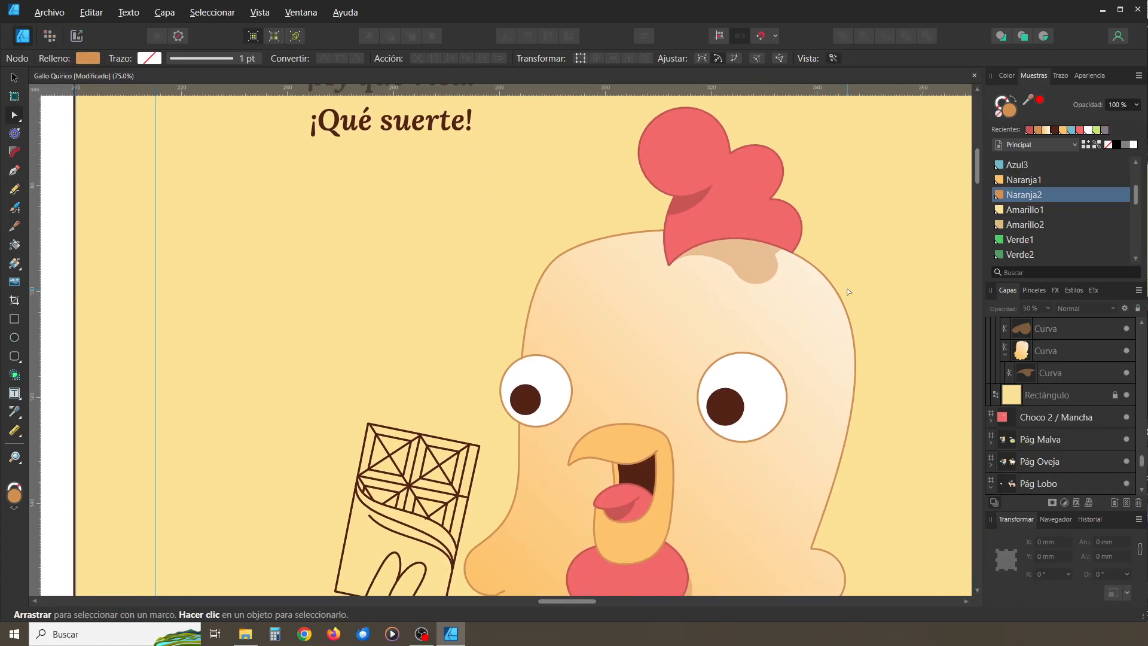
{"action": "key", "text": "ctrl+plus"}
{"action": "left_click_drag", "start_coordinate": [720, 267], "coordinate": [552, 462]}
Delete the two intermediate nodes along the comb shadow's lower edge
{"action": "left_click", "coordinate": [659, 431]}
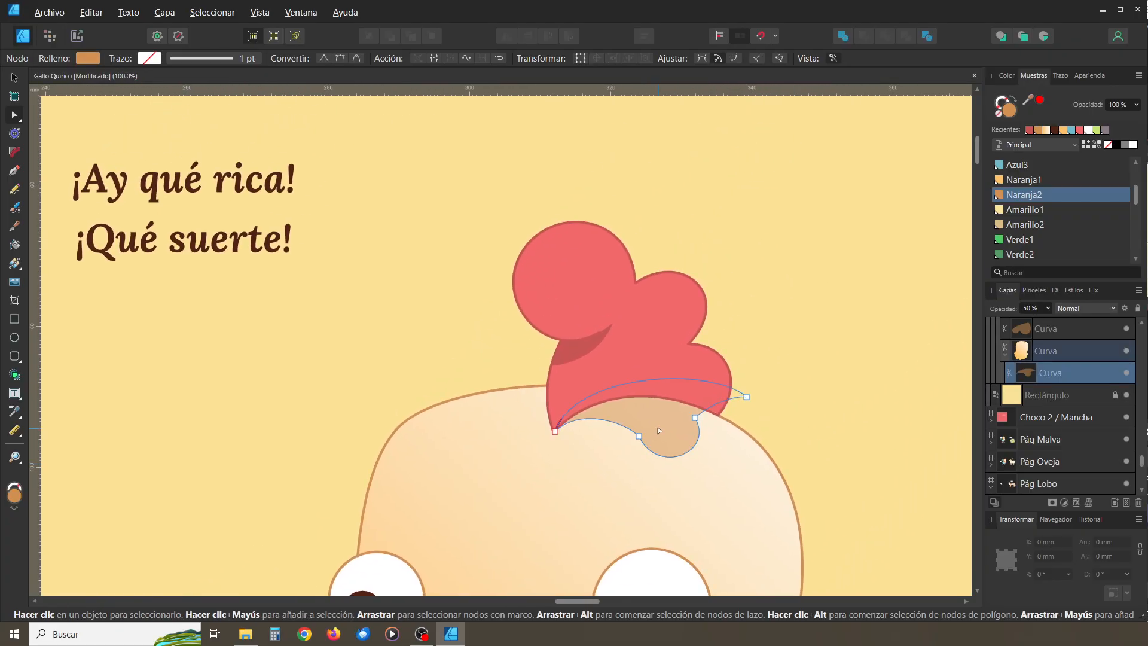
{"action": "left_click", "coordinate": [639, 437]}
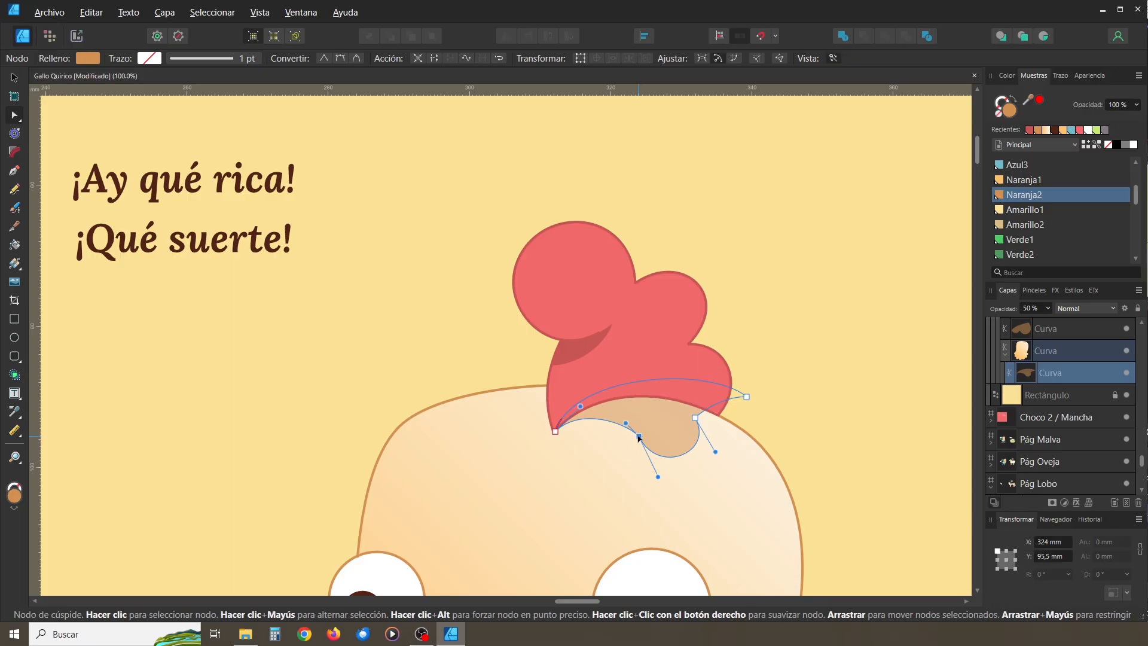
{"action": "key", "text": "Delete"}
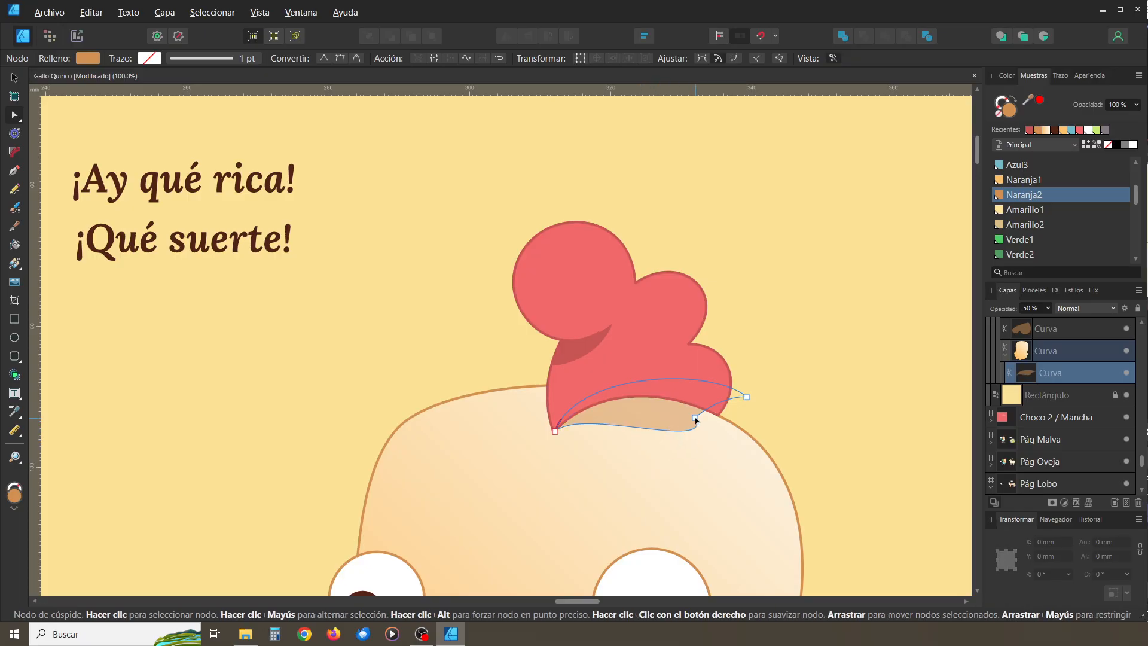
{"action": "left_click", "coordinate": [695, 418]}
{"action": "key", "text": "Delete"}
Move the comb shadow's outer end node to X 335.4 mm, Y 92.1 mm and adjust the lower edge's curvature
{"action": "left_click", "coordinate": [747, 397]}
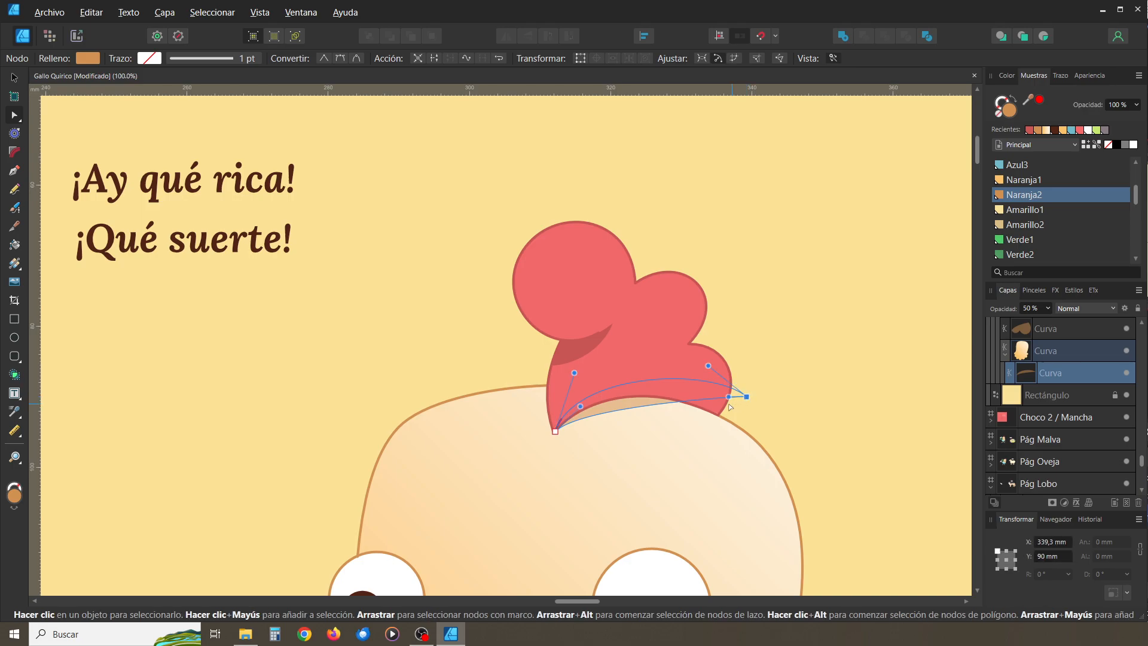
{"action": "left_click_drag", "start_coordinate": [746, 397], "coordinate": [690, 410]}
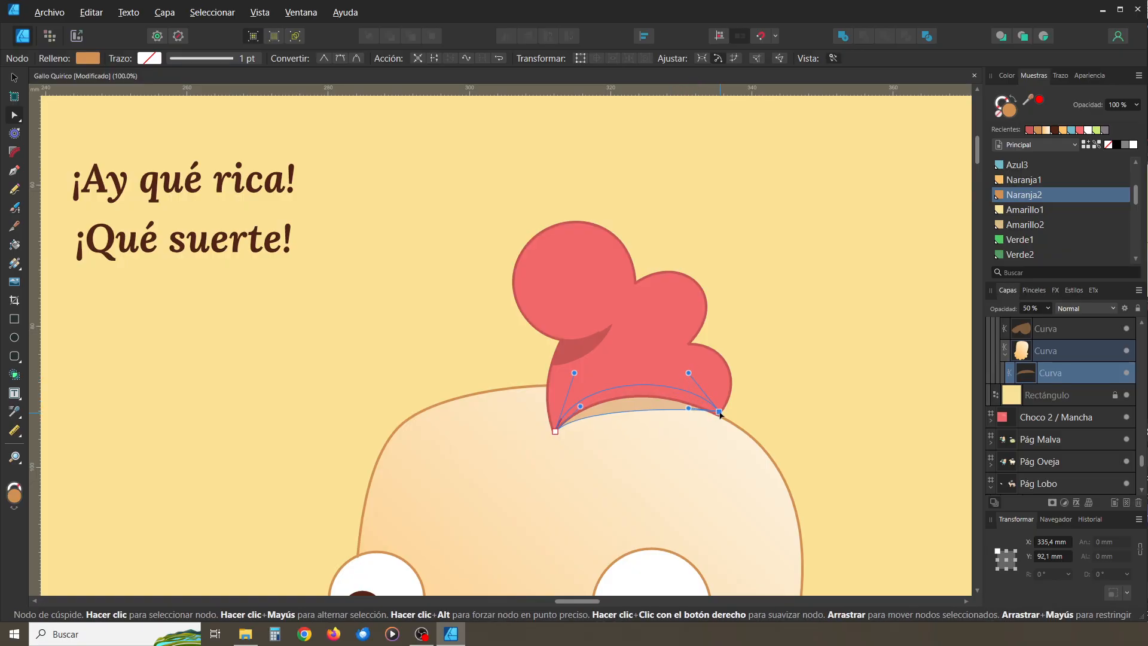
{"action": "left_click_drag", "start_coordinate": [588, 407], "coordinate": [609, 403]}
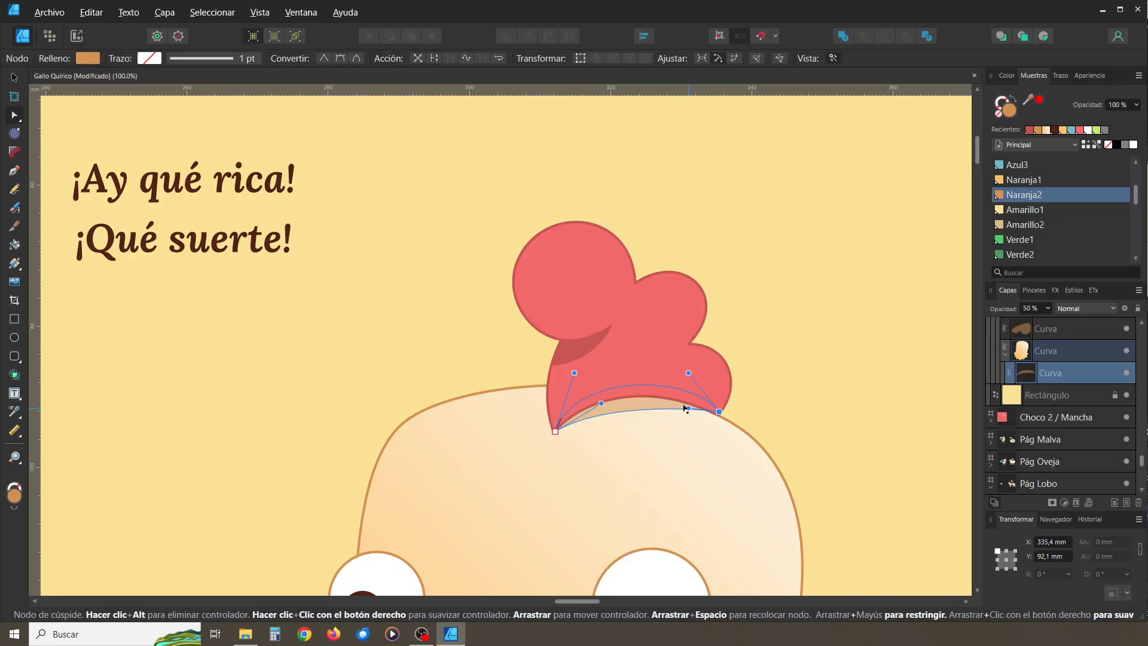
{"action": "left_click", "coordinate": [822, 424]}
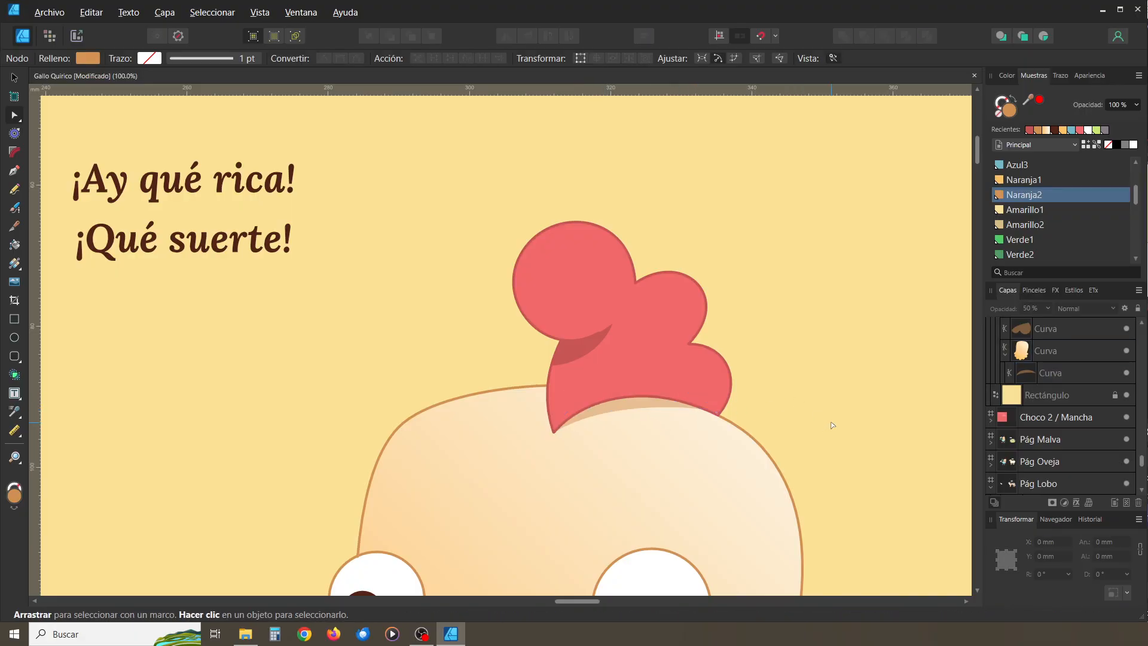
Extend the comb shadow's outer end node past the head outline to X 342.9 mm, Y 97.7 mm
{"action": "key", "text": "ctrl+minus"}
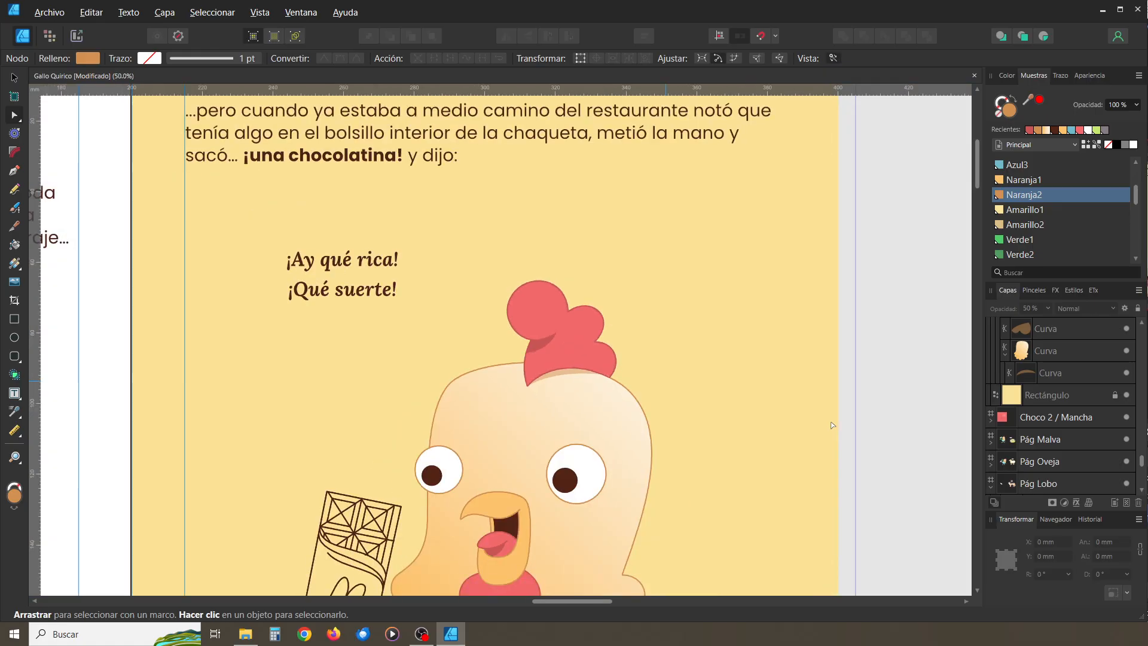
{"action": "key", "text": "ctrl+plus"}
{"action": "key", "text": "ctrl+plus"}
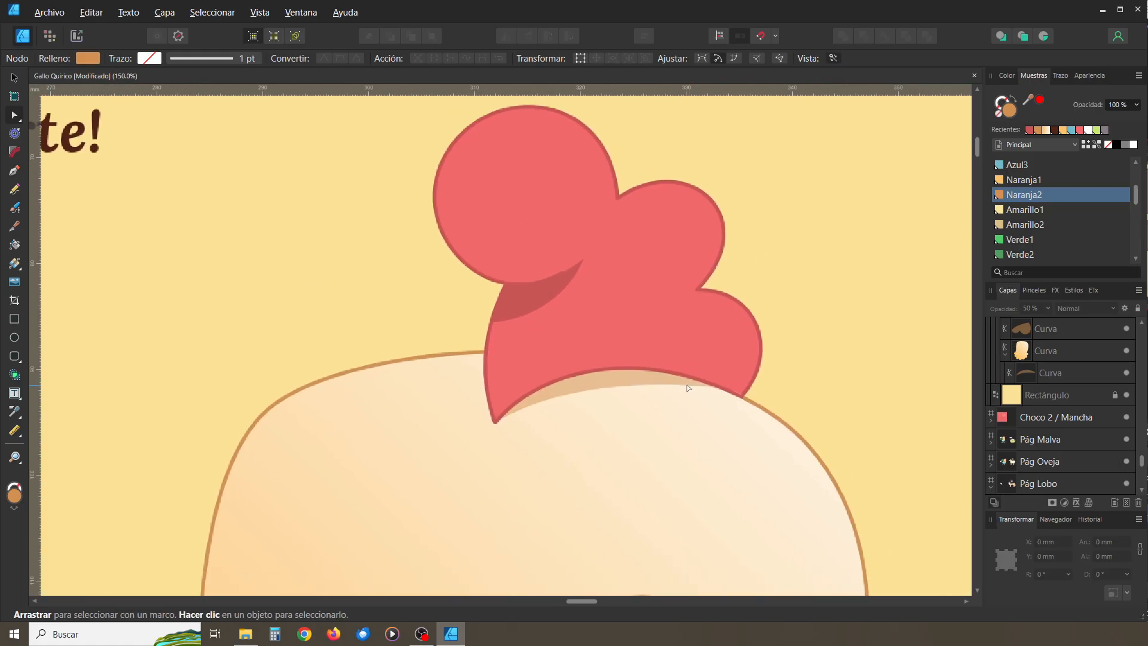
{"action": "left_click", "coordinate": [688, 387]}
{"action": "left_click", "coordinate": [742, 390]}
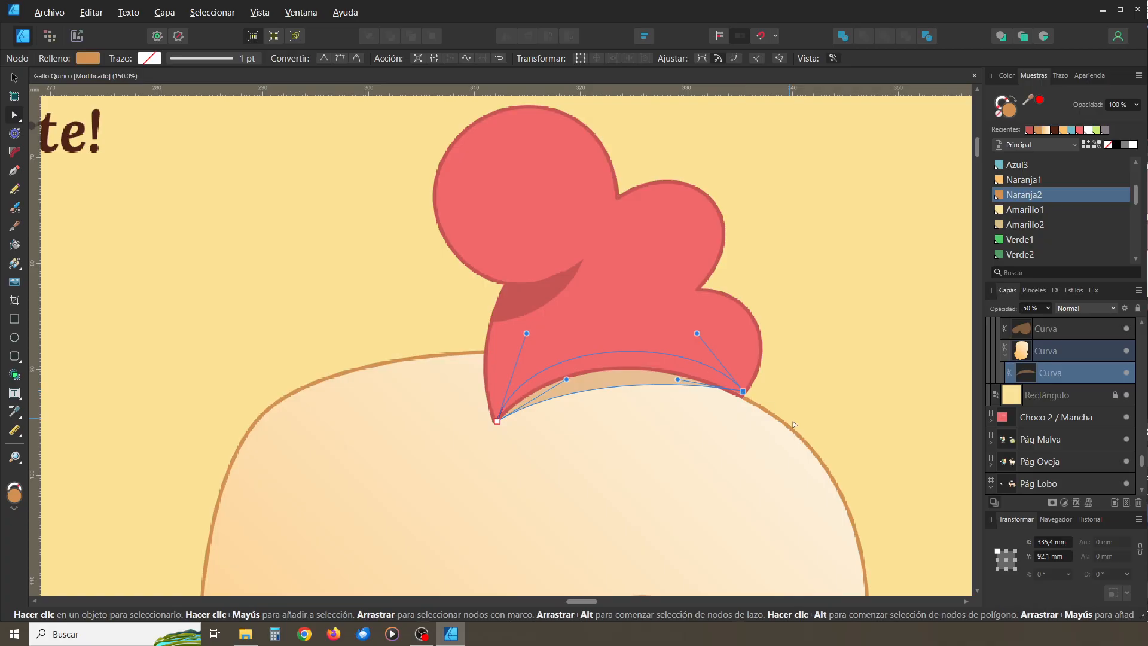
{"action": "left_click_drag", "start_coordinate": [743, 391], "coordinate": [822, 450]}
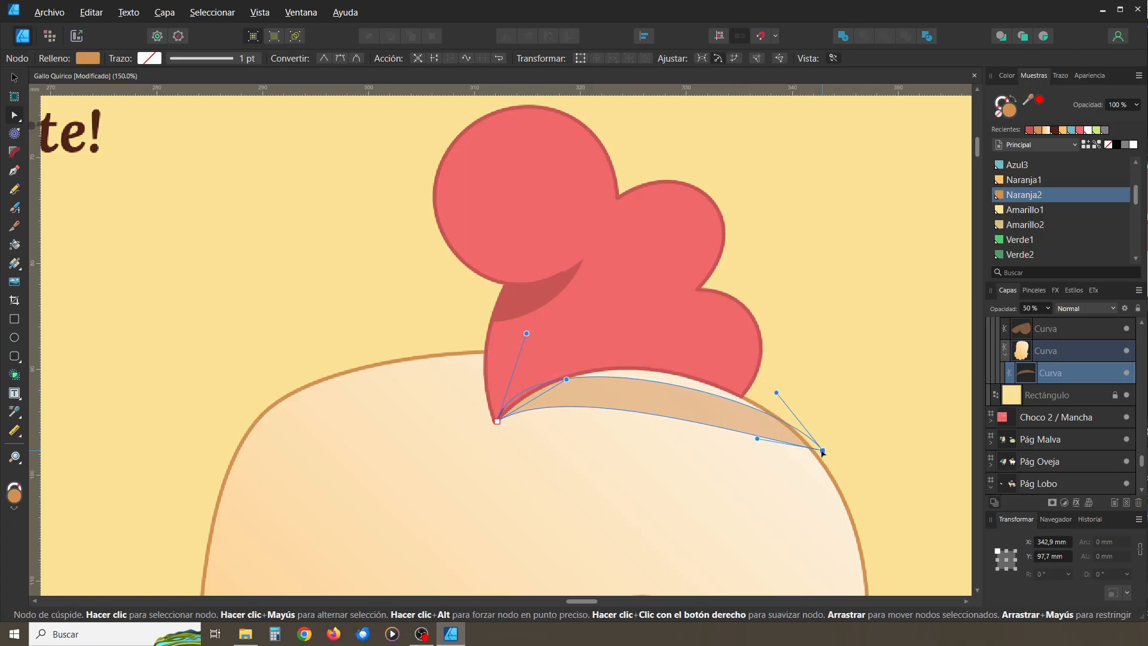
{"action": "left_click", "coordinate": [778, 397]}
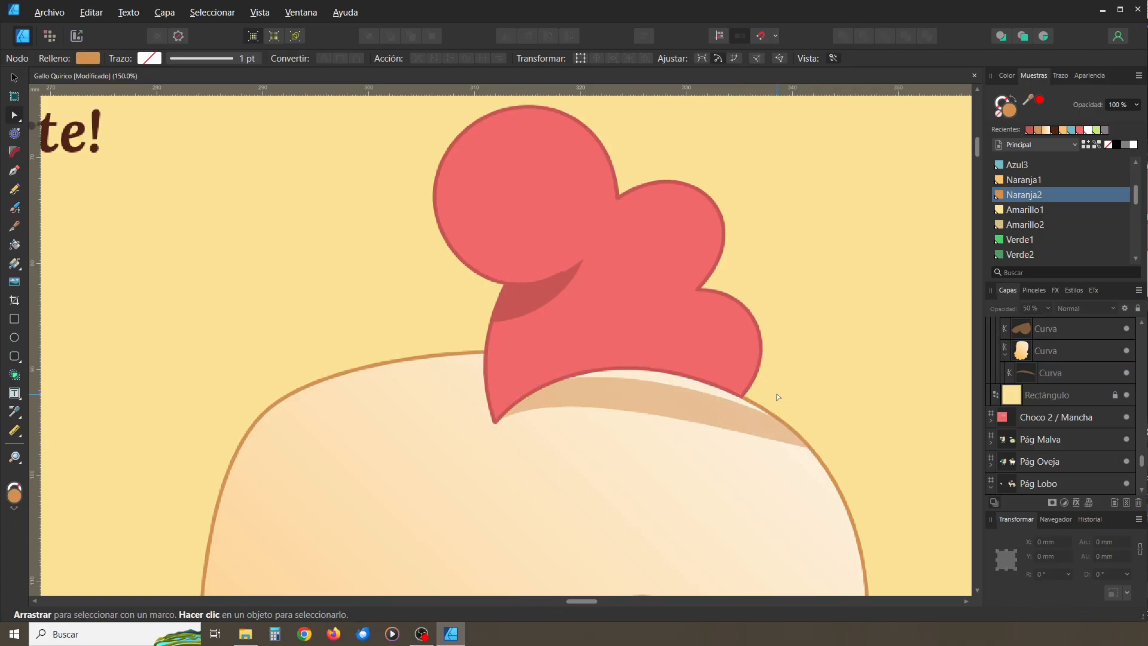
Adjust the comb shadow's handles so its upper edge hides behind the comb and its lower edge arches parallel to it
{"action": "left_click", "coordinate": [764, 430]}
{"action": "left_click", "coordinate": [822, 451]}
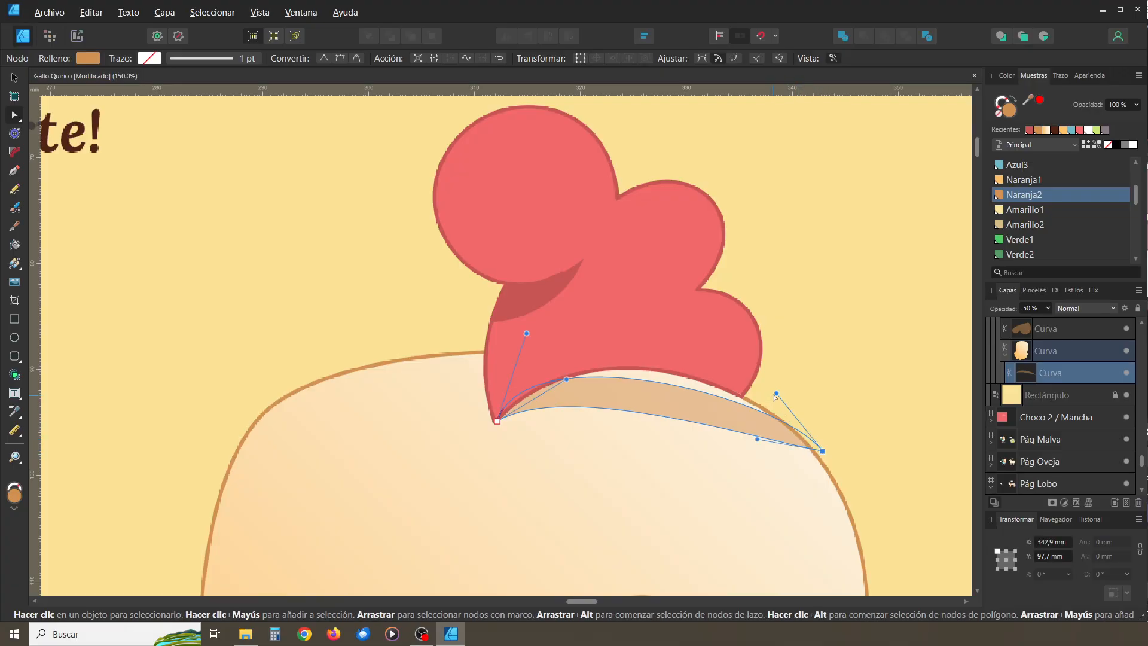
{"action": "left_click_drag", "start_coordinate": [776, 394], "coordinate": [751, 325]}
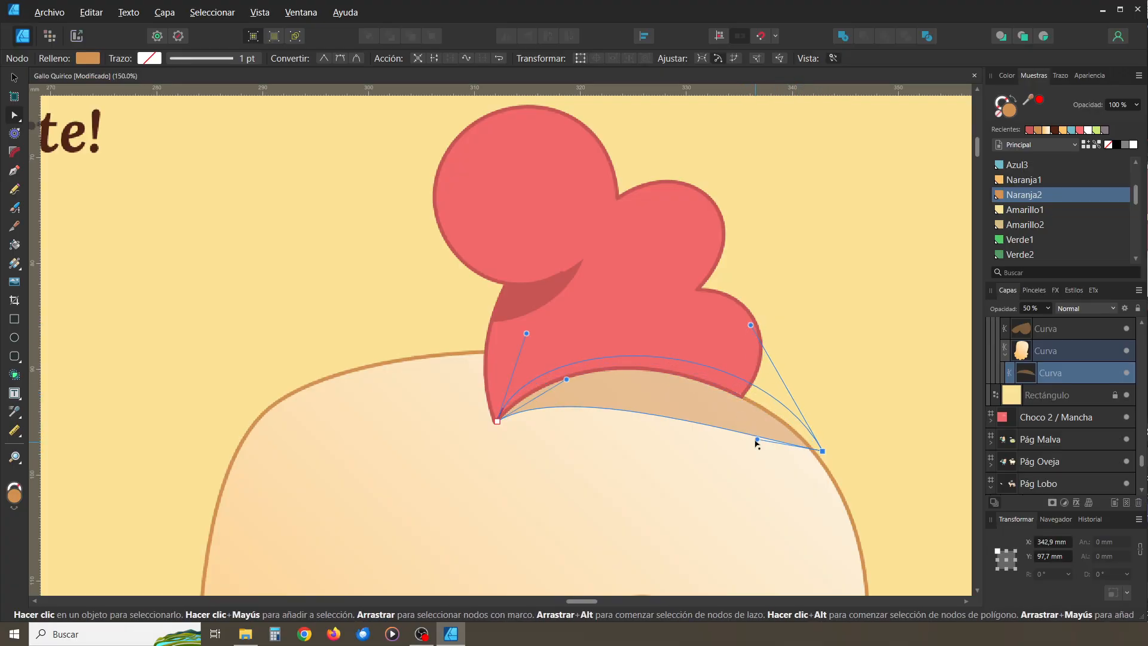
{"action": "left_click_drag", "start_coordinate": [761, 429], "coordinate": [748, 396]}
{"action": "left_click_drag", "start_coordinate": [567, 379], "coordinate": [600, 370]}
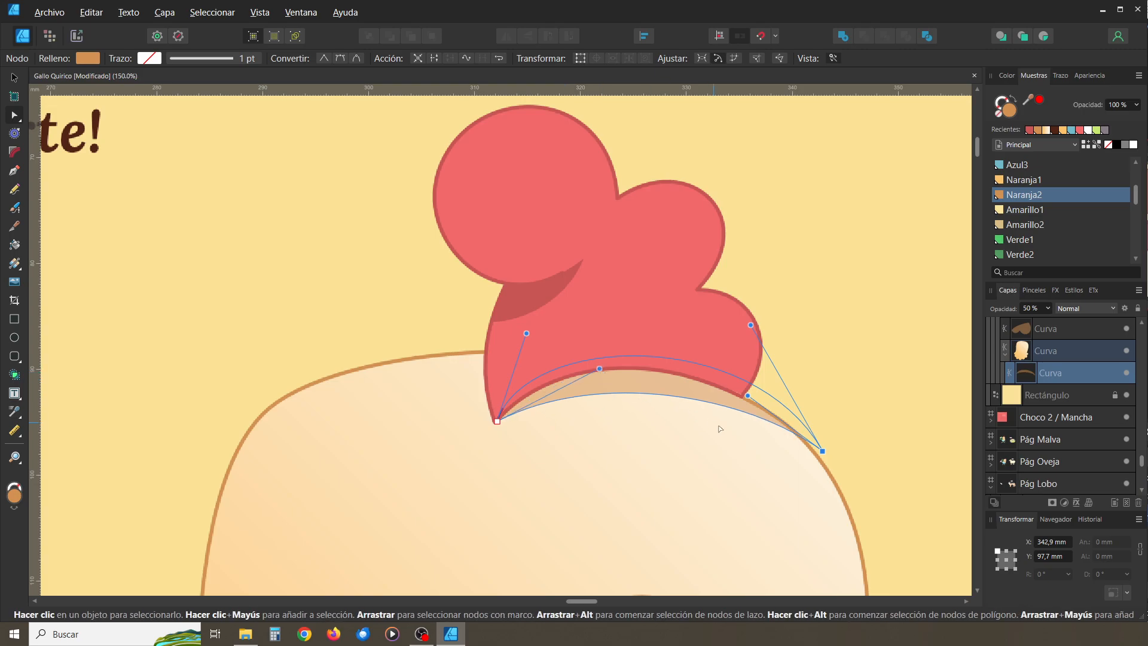
{"action": "left_click_drag", "start_coordinate": [746, 397], "coordinate": [734, 393]}
{"action": "left_click_drag", "start_coordinate": [600, 369], "coordinate": [597, 376]}
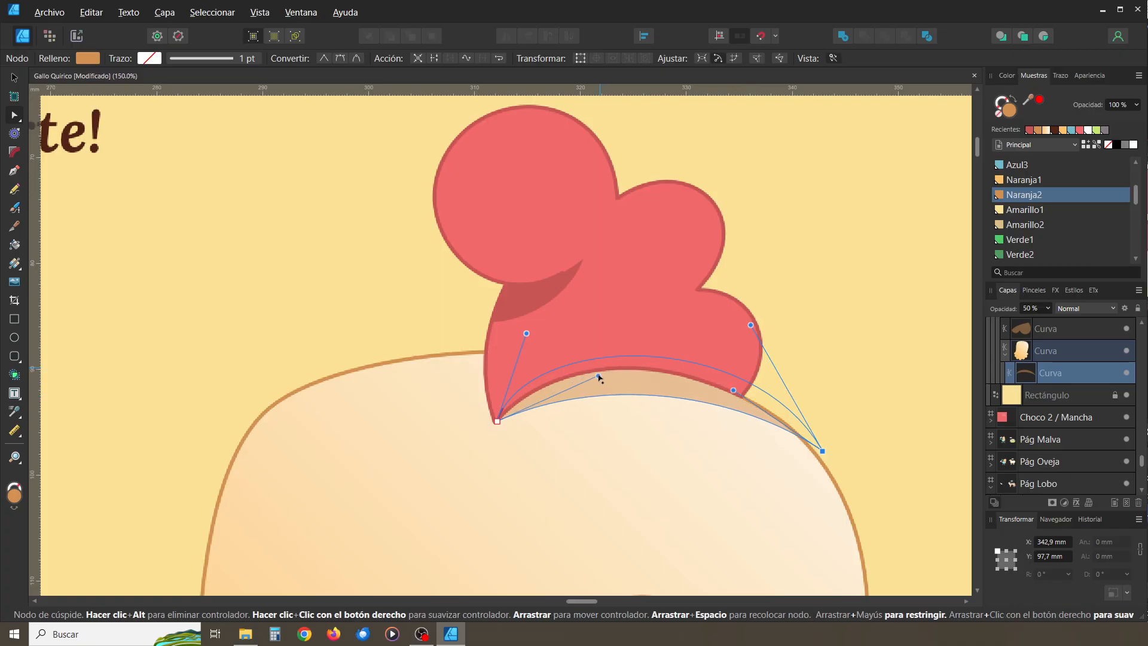
{"action": "left_click", "coordinate": [824, 389]}
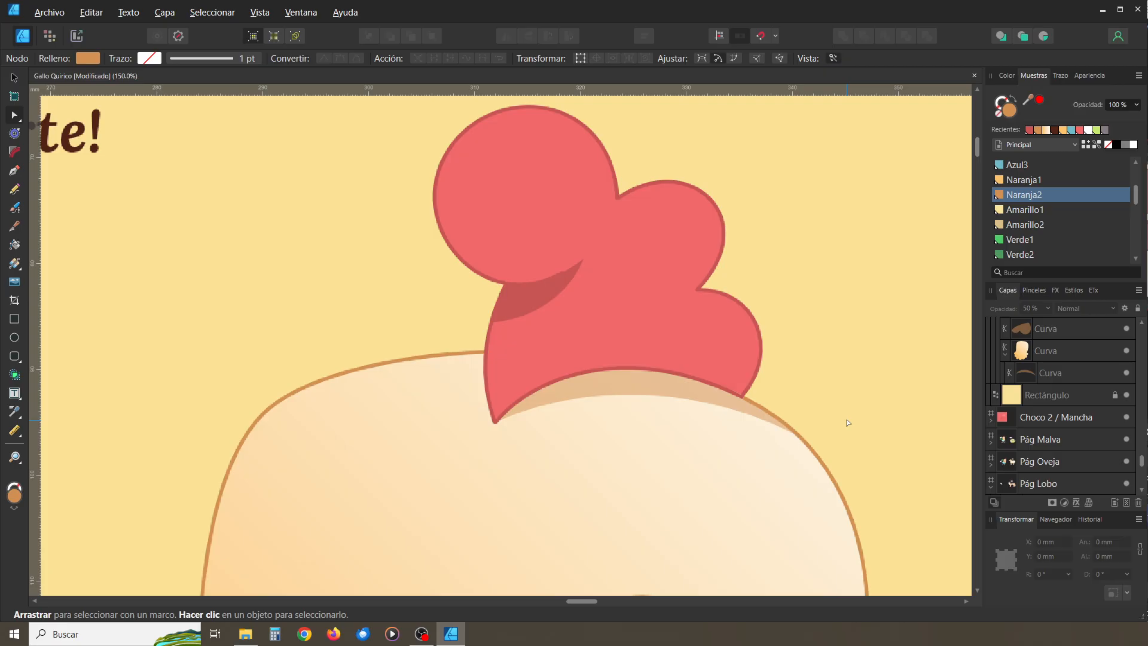
Examine the arched comb shadow against the full rooster illustration and up close
{"action": "key", "text": "ctrl+minus"}
{"action": "key", "text": "ctrl+minus"}
{"action": "key", "text": "ctrl+minus"}
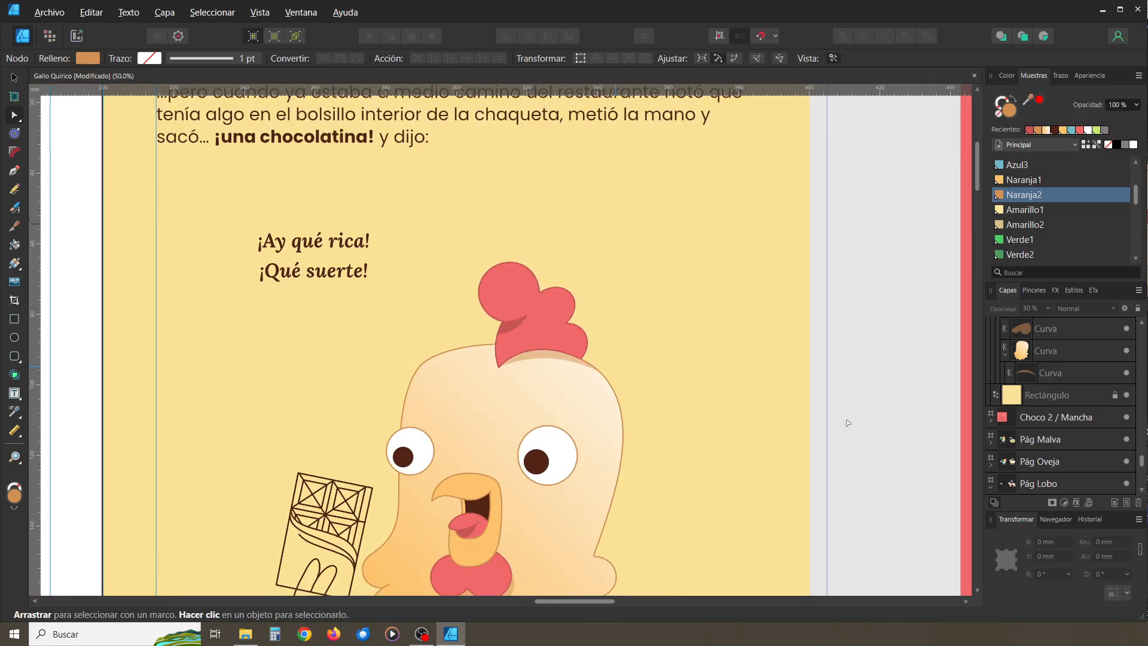
{"action": "left_click_drag", "start_coordinate": [687, 440], "coordinate": [699, 315]}
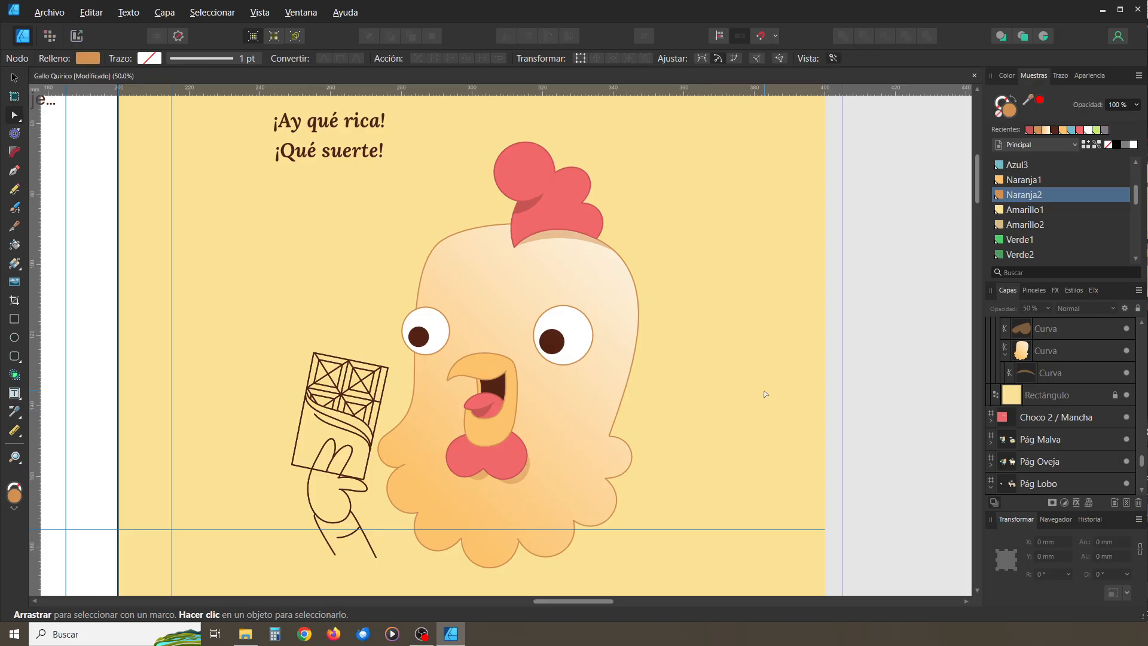
{"action": "key", "text": "ctrl+plus"}
{"action": "key", "text": "ctrl+plus"}
{"action": "left_click_drag", "start_coordinate": [631, 281], "coordinate": [577, 453]}
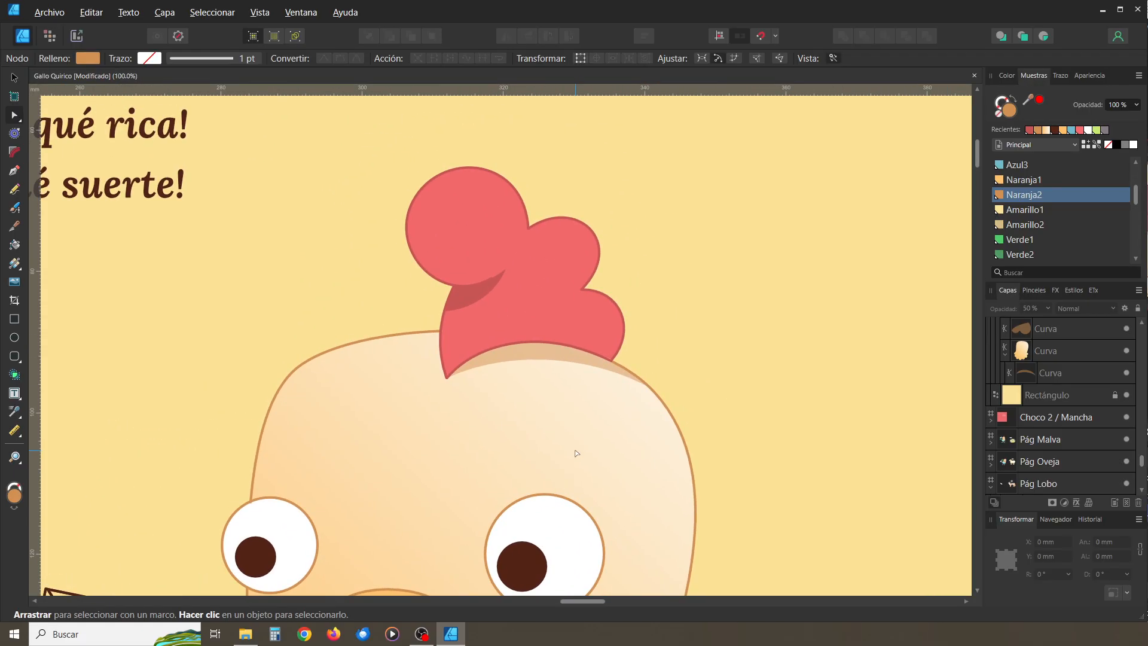
{"action": "key", "text": "ctrl+plus"}
{"action": "left_click_drag", "start_coordinate": [585, 362], "coordinate": [570, 391]}
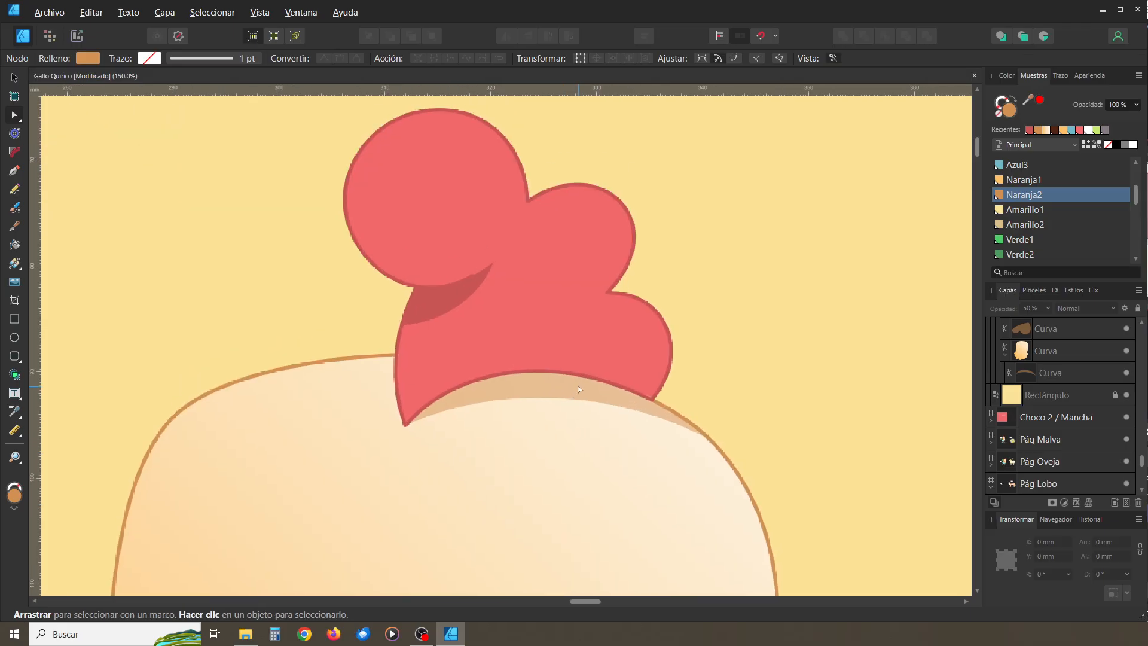
Move the comb shadow's outer end node to X 336.4 mm, Y 92.7 mm and bend its lower edge into a gentle wave
{"action": "left_click", "coordinate": [570, 390]}
{"action": "left_click", "coordinate": [732, 454]}
{"action": "left_click_drag", "start_coordinate": [732, 453], "coordinate": [663, 399]}
{"action": "left_click_drag", "start_coordinate": [575, 341], "coordinate": [604, 434]}
{"action": "left_click_drag", "start_coordinate": [512, 386], "coordinate": [526, 374]}
{"action": "left_click_drag", "start_coordinate": [604, 436], "coordinate": [607, 457]}
{"action": "left_click_drag", "start_coordinate": [526, 366], "coordinate": [555, 363]}
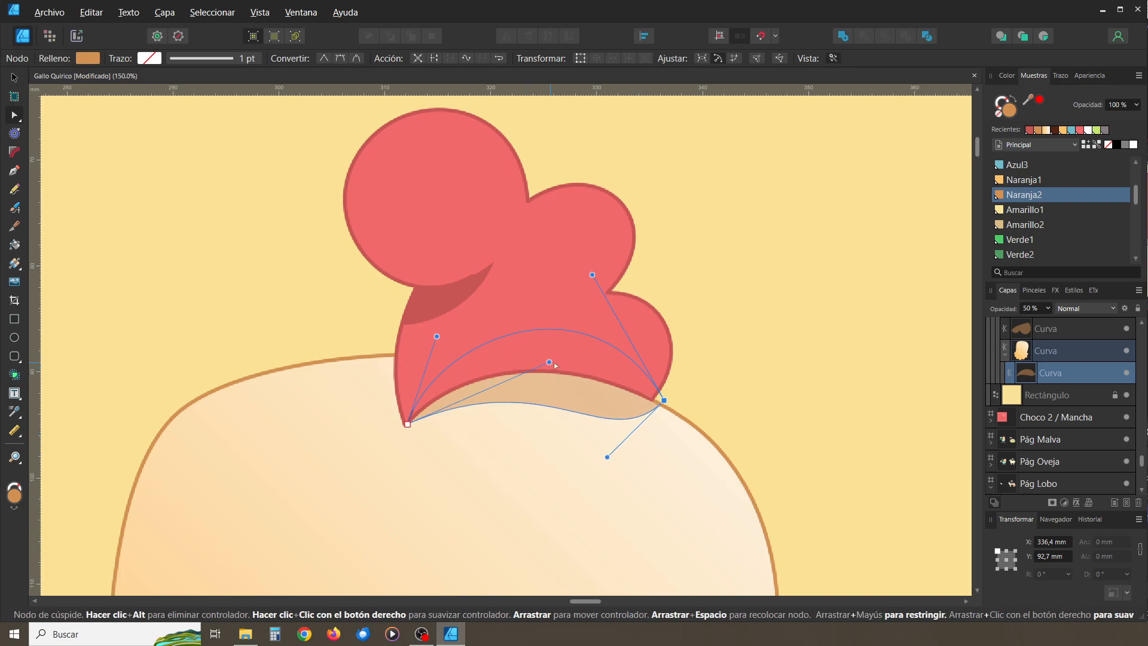
{"action": "left_click", "coordinate": [755, 398]}
Check the wavy comb shadow at both reduced and enlarged scale
{"action": "key", "text": "ctrl+minus"}
{"action": "key", "text": "ctrl+minus"}
{"action": "key", "text": "ctrl+minus"}
{"action": "key", "text": "ctrl+plus"}
{"action": "key", "text": "ctrl+plus"}
{"action": "key", "text": "ctrl+plus"}
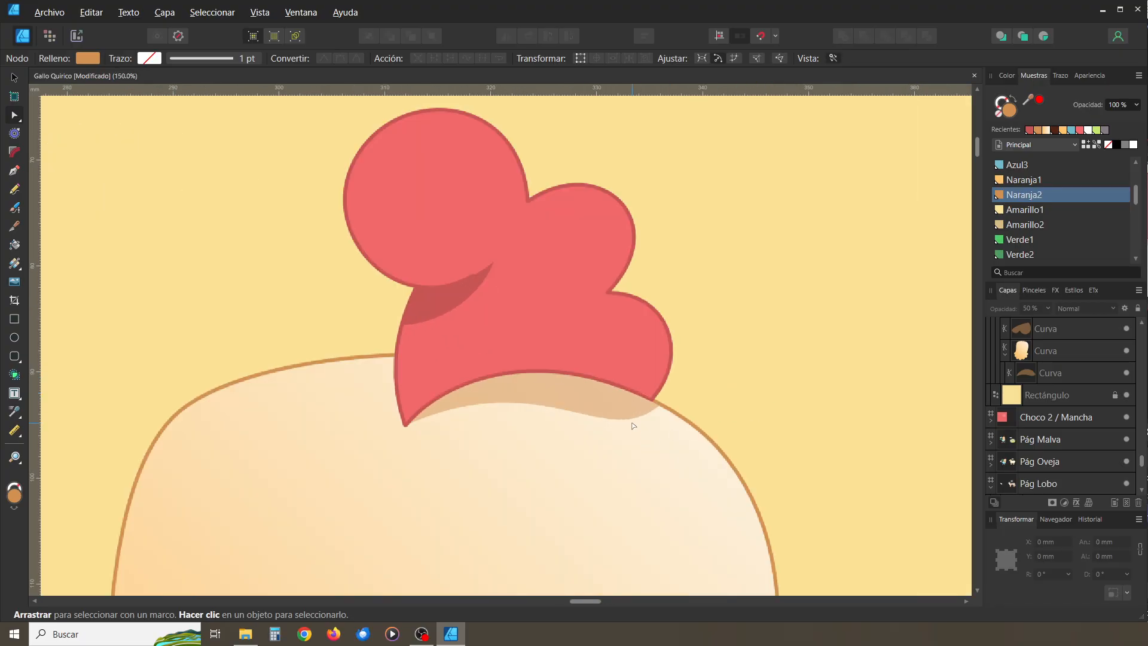
Move the comb shadow's outer end node to X 331.5 mm, Y 90.6 mm and shorten the inner handle of its lower edge
{"action": "left_click", "coordinate": [634, 426]}
{"action": "left_click", "coordinate": [662, 400]}
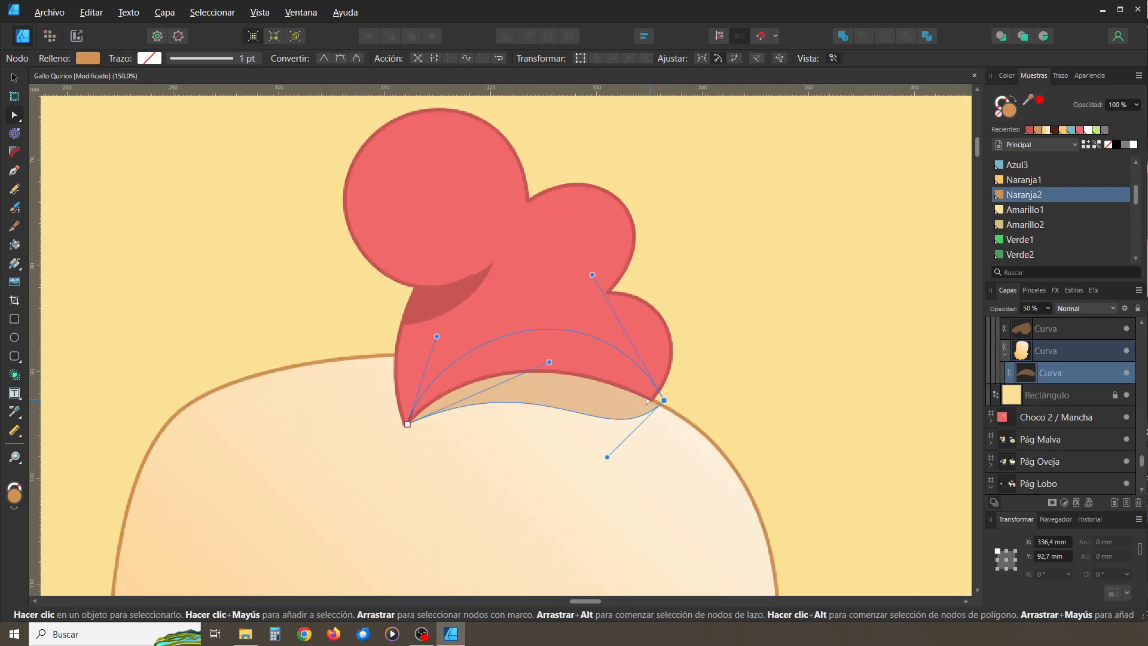
{"action": "left_click_drag", "start_coordinate": [664, 401], "coordinate": [613, 379]}
{"action": "left_click_drag", "start_coordinate": [549, 362], "coordinate": [507, 375]}
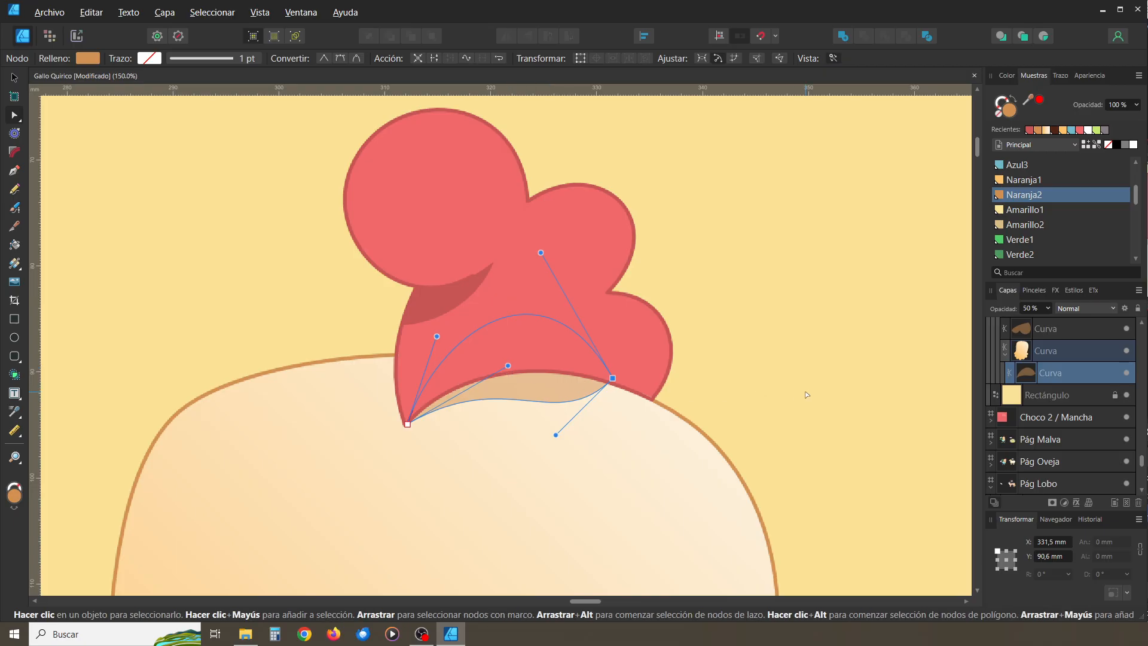
Check the shortened comb shadow against the full rooster illustration and up close
{"action": "left_click", "coordinate": [791, 429]}
{"action": "key", "text": "ctrl+minus"}
{"action": "key", "text": "ctrl+minus"}
{"action": "key", "text": "ctrl+minus"}
{"action": "key", "text": "ctrl+minus"}
{"action": "key", "text": "ctrl+minus"}
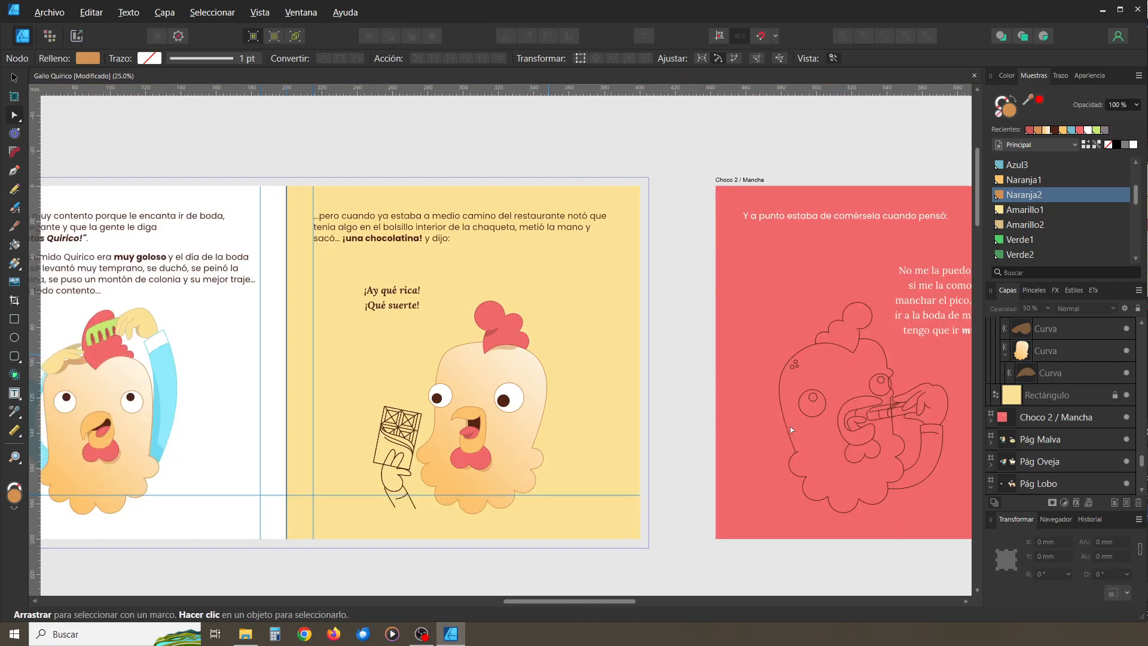
{"action": "key", "text": "ctrl+plus"}
{"action": "key", "text": "ctrl+plus"}
{"action": "key", "text": "ctrl+plus"}
{"action": "key", "text": "ctrl+plus"}
{"action": "key", "text": "ctrl+plus"}
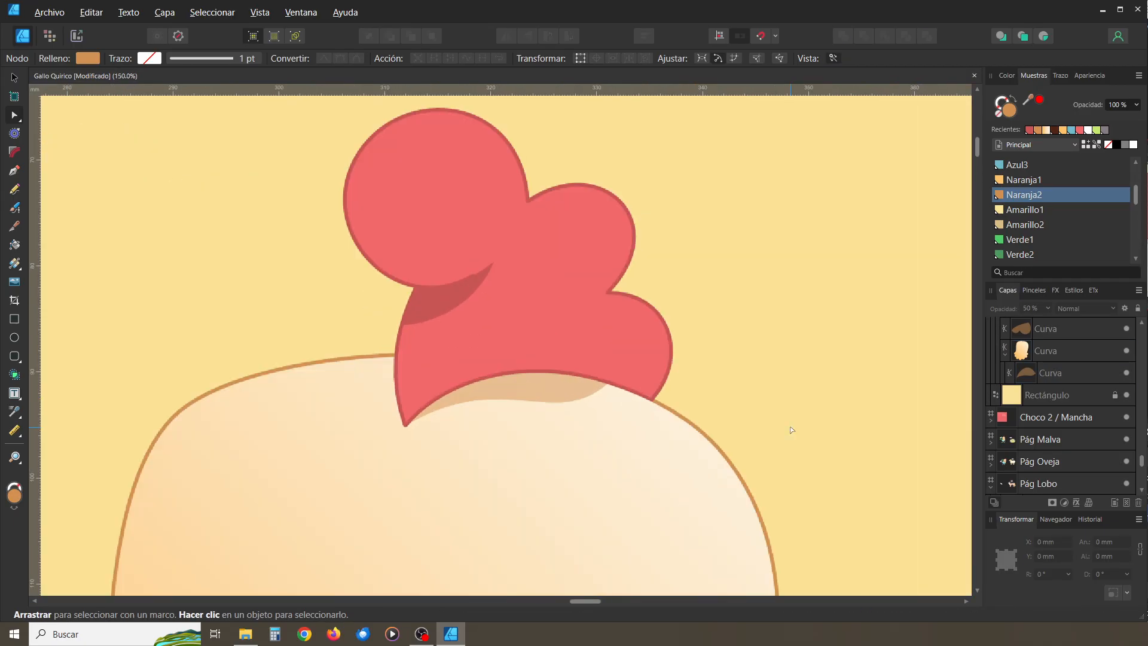
Move the comb shadow's outer end node to X 333.2 mm, Y 91.3 mm and flatten its lower edge into a shallow arc
{"action": "left_click_drag", "start_coordinate": [556, 426], "coordinate": [590, 398]}
{"action": "left_click", "coordinate": [647, 351]}
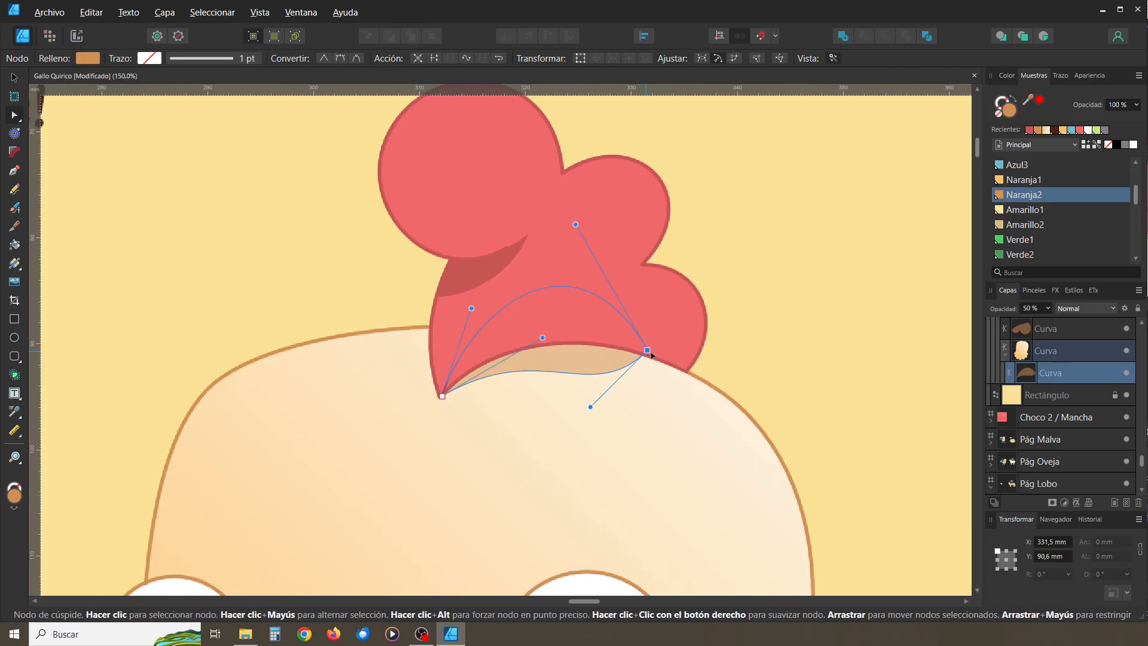
{"action": "left_click_drag", "start_coordinate": [646, 351], "coordinate": [664, 359]}
{"action": "left_click_drag", "start_coordinate": [608, 414], "coordinate": [603, 379]}
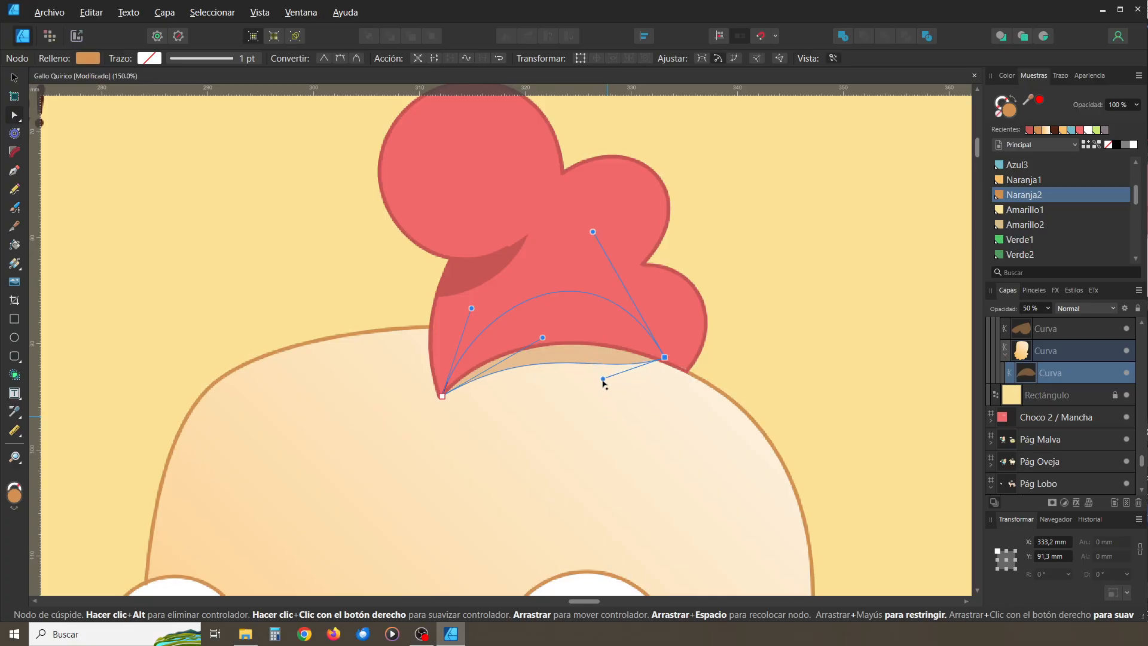
{"action": "left_click_drag", "start_coordinate": [542, 339], "coordinate": [532, 355]}
{"action": "left_click_drag", "start_coordinate": [602, 379], "coordinate": [520, 363]}
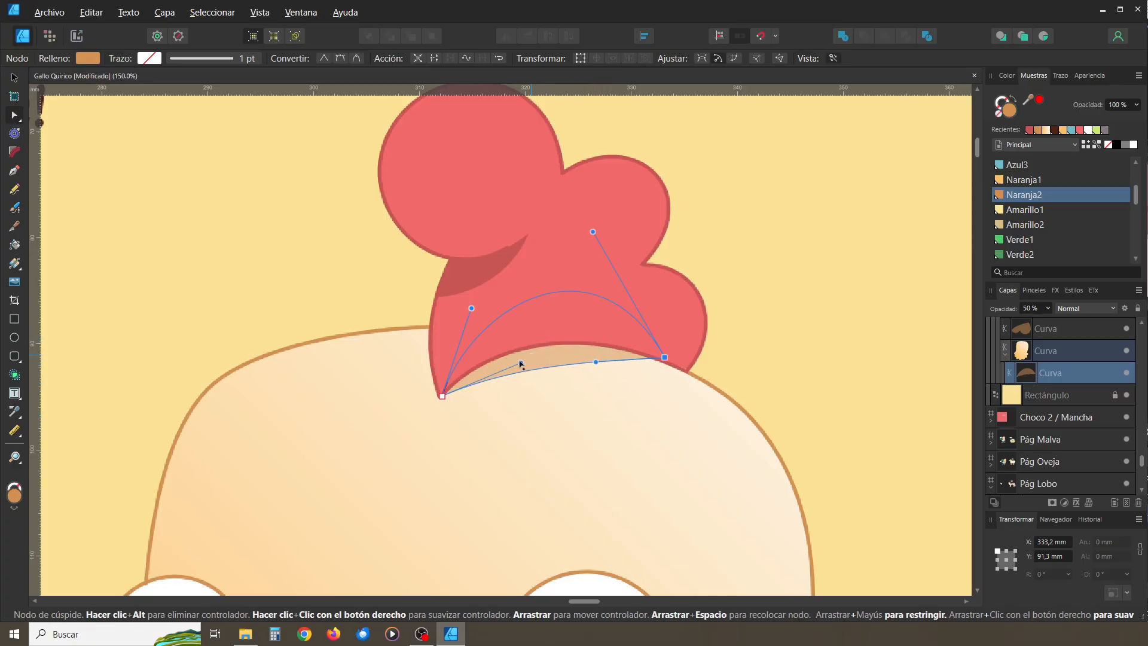
{"action": "left_click_drag", "start_coordinate": [596, 363], "coordinate": [587, 359]}
Examine the slimmer comb shadow at page scale and compare the rooster's head, wattle and chocolate bar sketch at medium scale
{"action": "left_click", "coordinate": [788, 377]}
{"action": "key", "text": "ctrl+minus"}
{"action": "key", "text": "ctrl+minus"}
{"action": "key", "text": "ctrl+minus"}
{"action": "key", "text": "ctrl+minus"}
{"action": "key", "text": "ctrl+minus"}
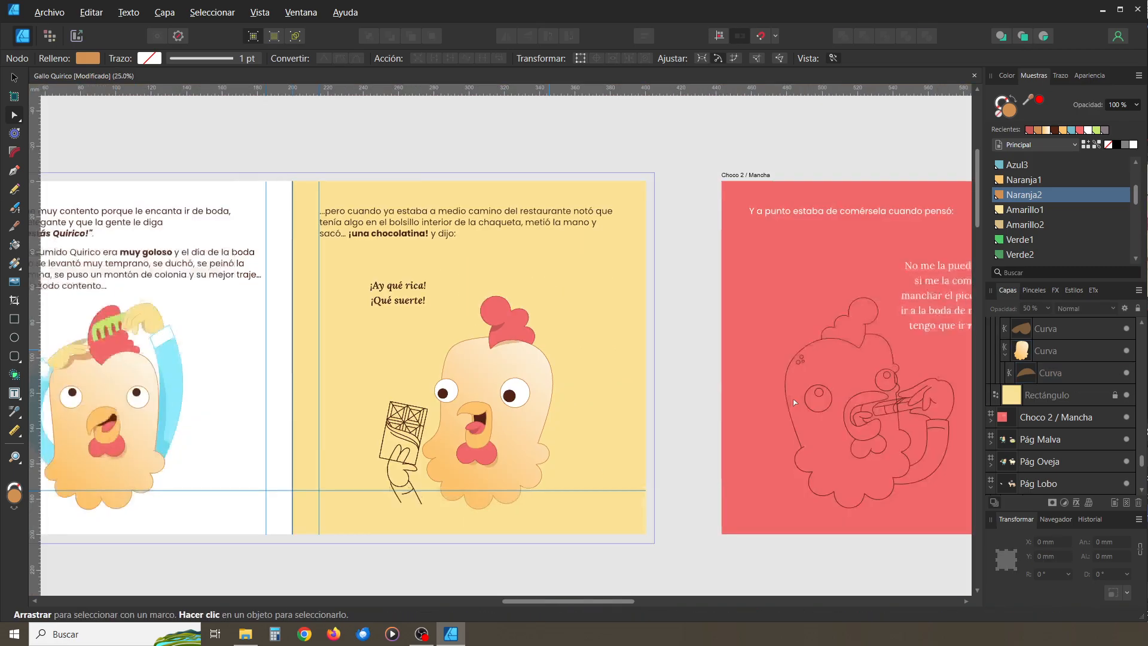
{"action": "left_click_drag", "start_coordinate": [654, 367], "coordinate": [697, 305]}
{"action": "key", "text": "ctrl+plus"}
{"action": "key", "text": "ctrl+plus"}
{"action": "left_click_drag", "start_coordinate": [659, 371], "coordinate": [686, 425]}
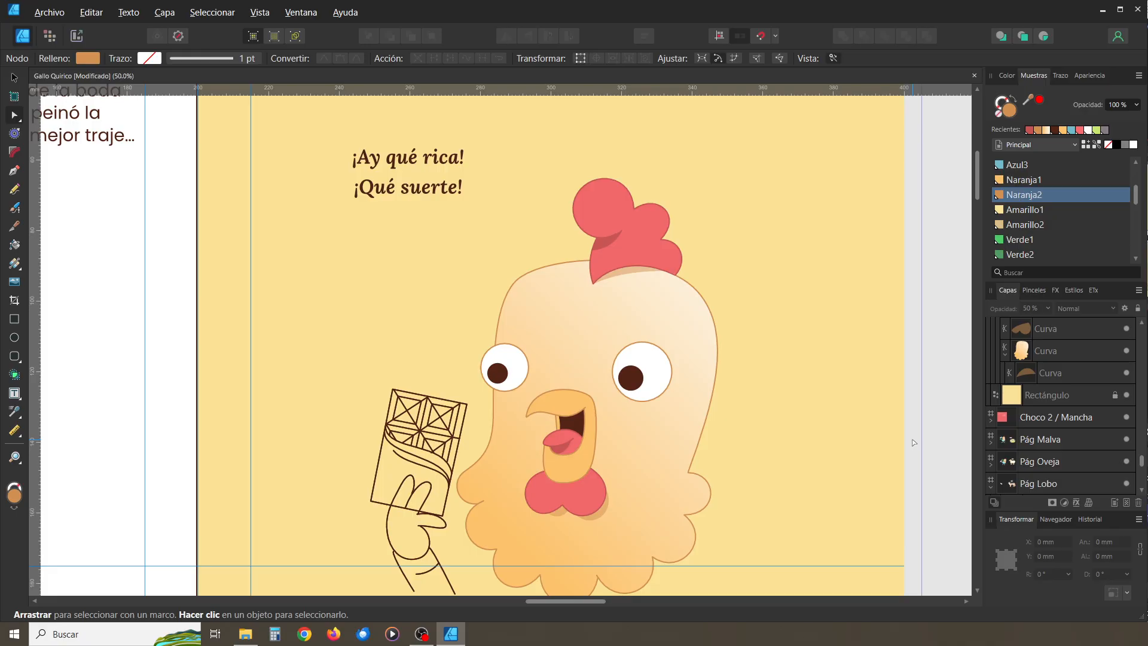
{"action": "left_click_drag", "start_coordinate": [697, 379], "coordinate": [743, 315]}
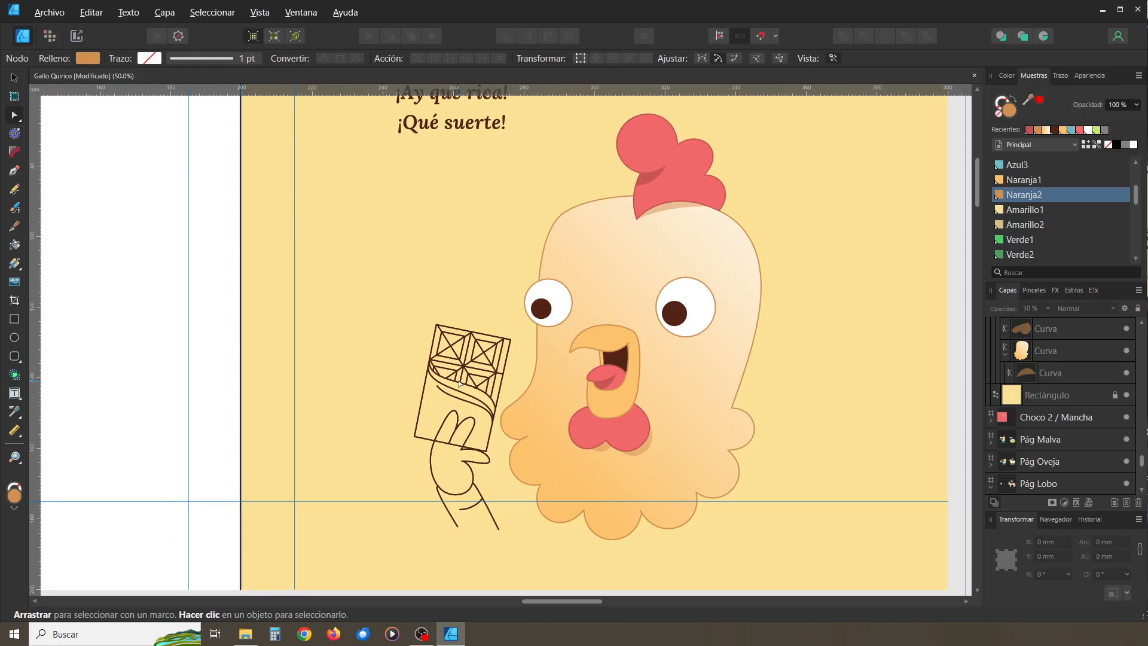
{"action": "left_click_drag", "start_coordinate": [536, 377], "coordinate": [569, 444]}
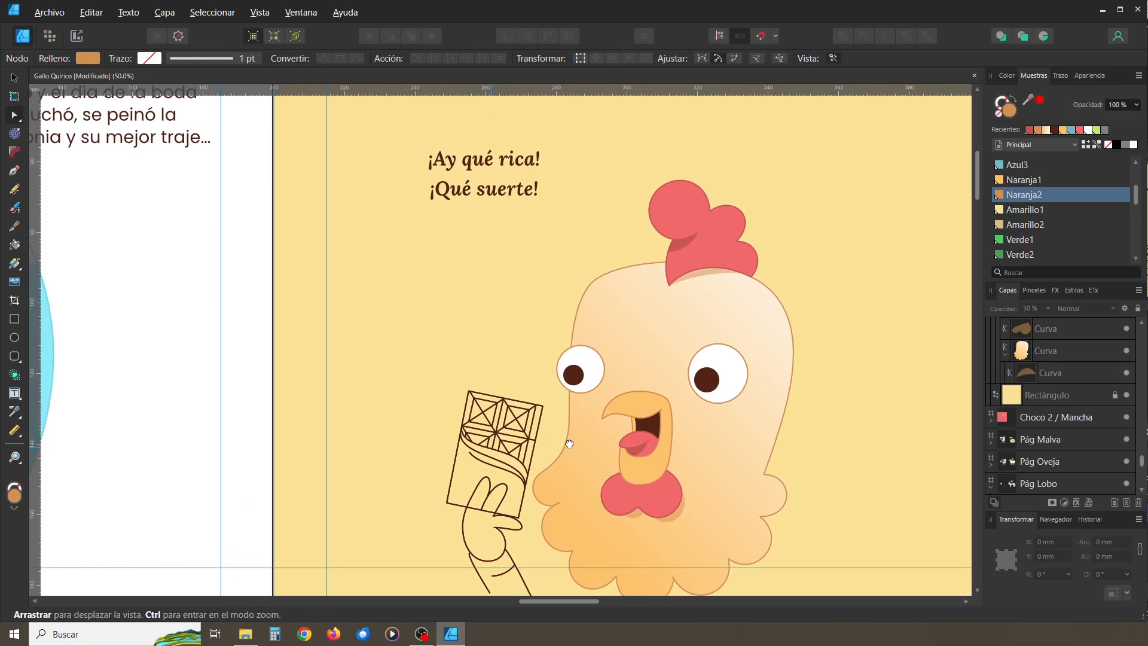
Copy the Bocadillo speech bubble group under "No quiero" on Pág Lobo onto the yellow chocolate page
{"action": "scroll", "coordinate": [573, 435], "scroll_direction": "down", "scroll_amount": 5}
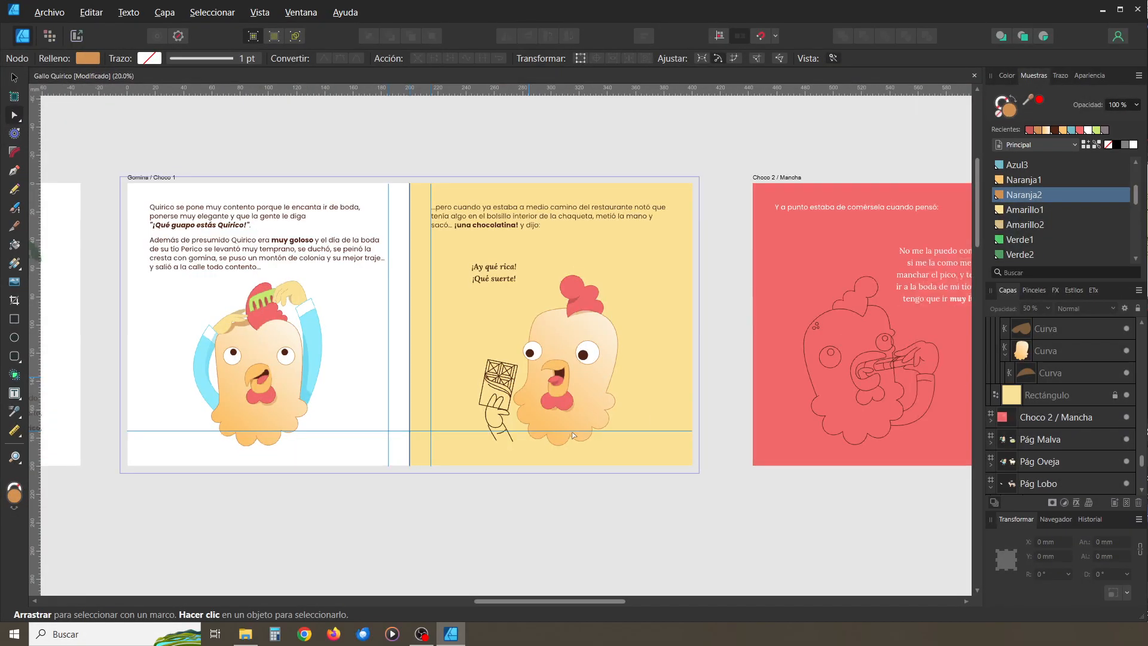
{"action": "left_click_drag", "start_coordinate": [565, 408], "coordinate": [564, 401]}
{"action": "scroll", "coordinate": [564, 401], "scroll_direction": "down", "scroll_amount": 5}
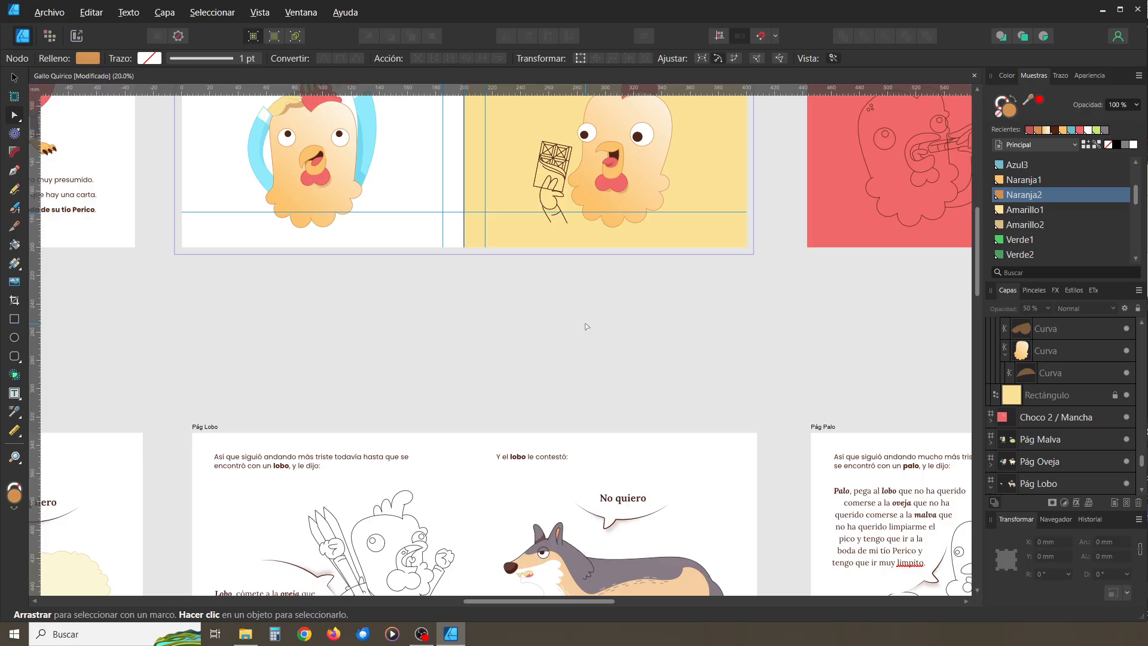
{"action": "scroll", "coordinate": [486, 354], "scroll_direction": "down", "scroll_amount": 3}
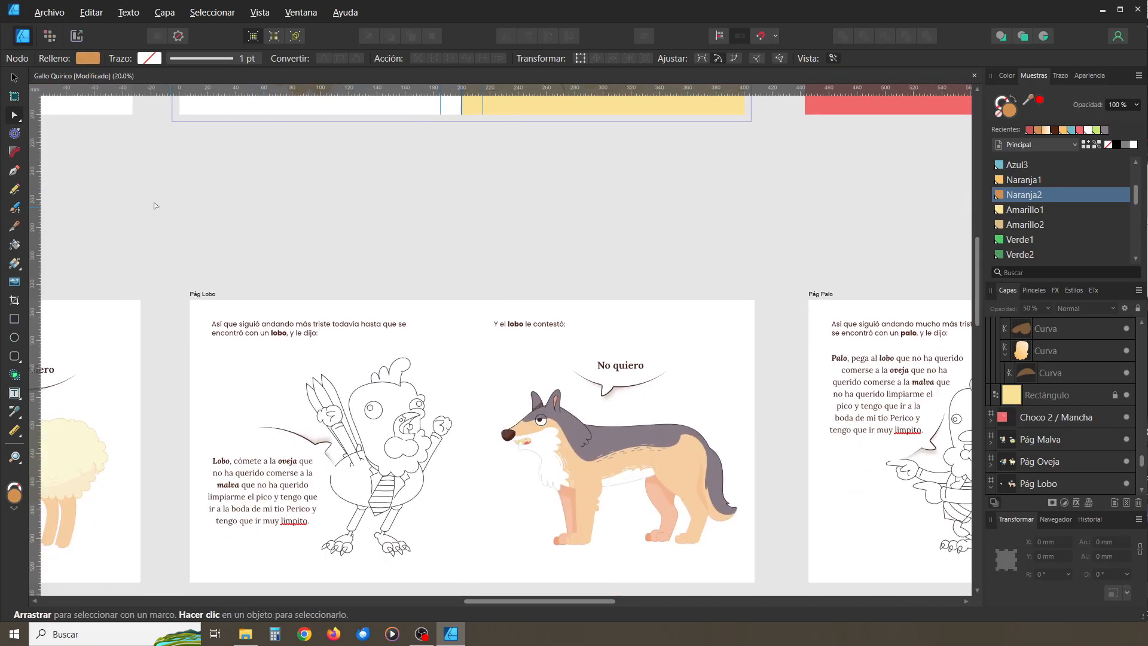
{"action": "left_click", "coordinate": [14, 77]}
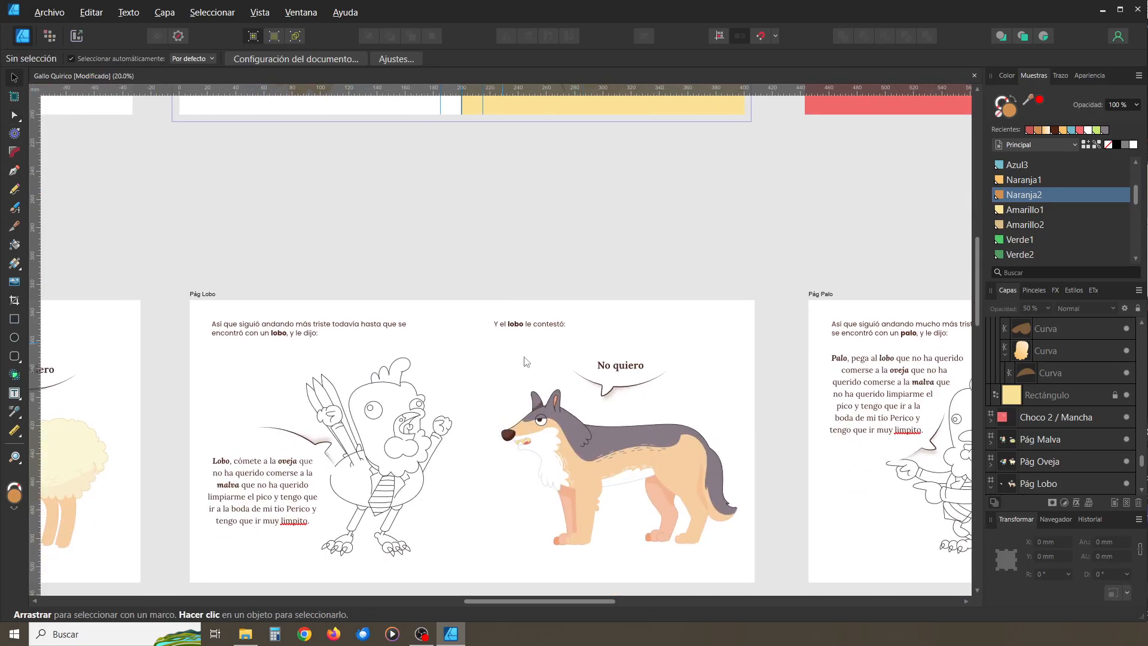
{"action": "left_click", "coordinate": [614, 394]}
{"action": "left_click_drag", "start_coordinate": [606, 393], "coordinate": [555, 150]}
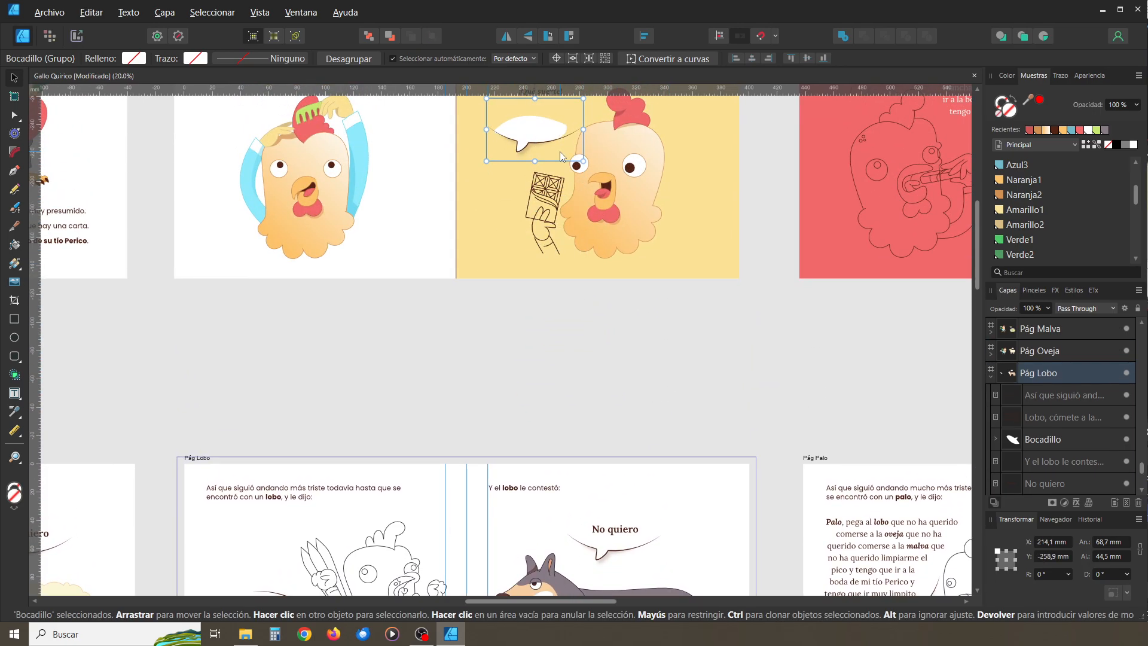
Flip the copied speech bubble horizontally and position it beneath the "¡Ay qué rica! ¡Qué suerte!" text
{"action": "key", "text": "ctrl+plus"}
{"action": "key", "text": "space"}
{"action": "left_click_drag", "start_coordinate": [550, 199], "coordinate": [444, 309]}
{"action": "key", "text": "ctrl+plus"}
{"action": "key", "text": "space"}
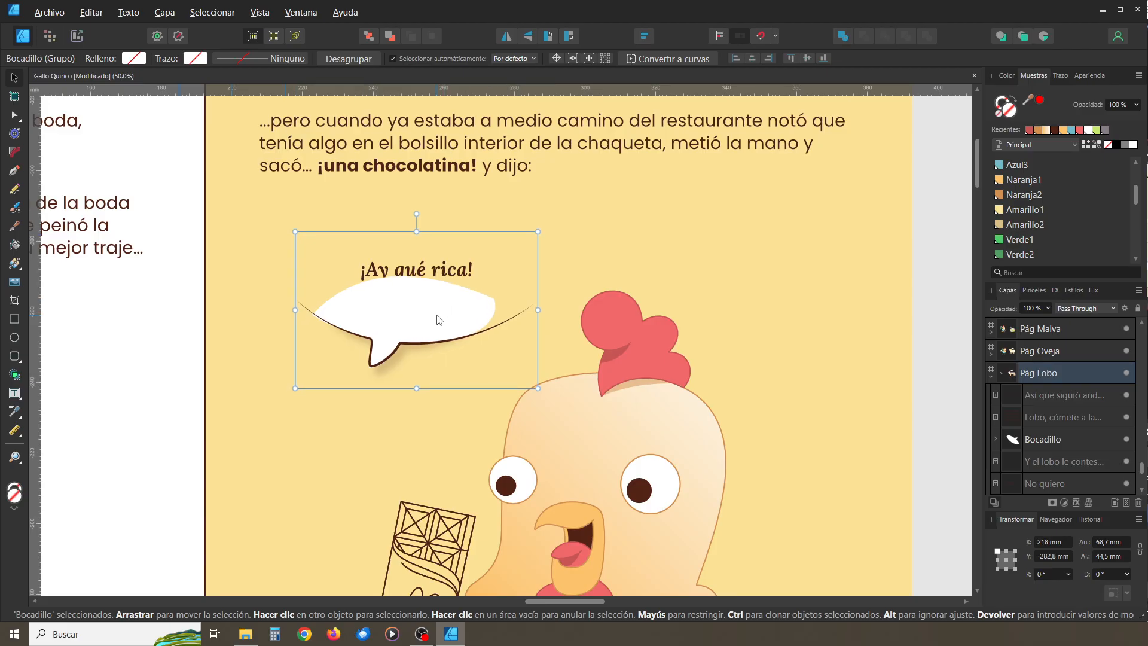
{"action": "left_click", "coordinate": [506, 37]}
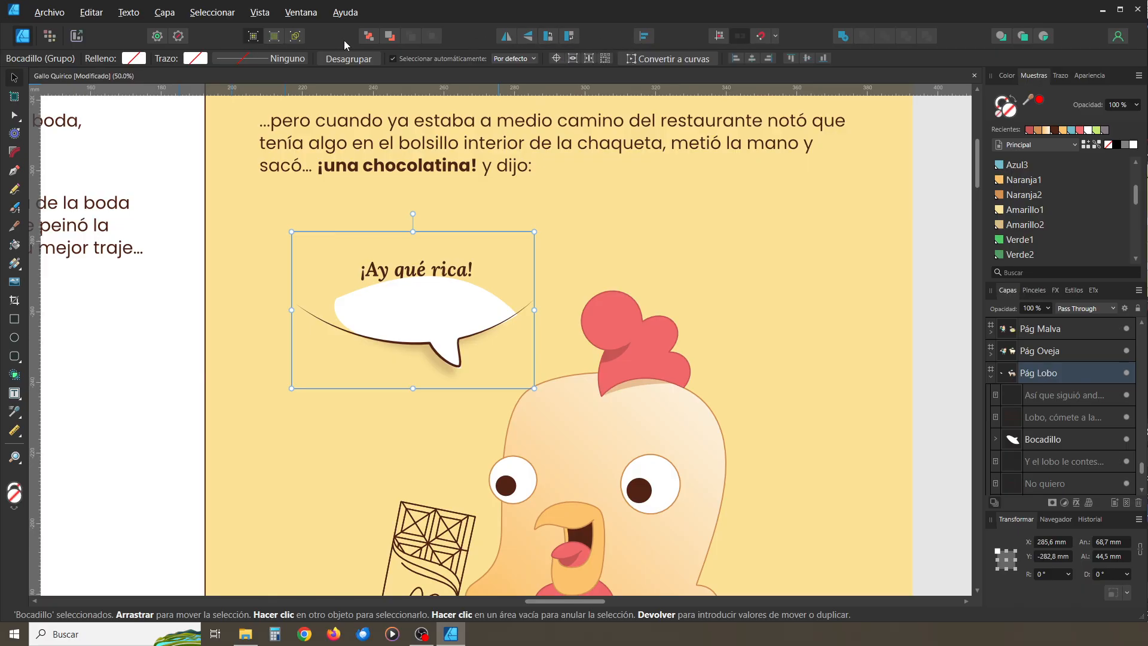
{"action": "left_click_drag", "start_coordinate": [435, 336], "coordinate": [448, 348]}
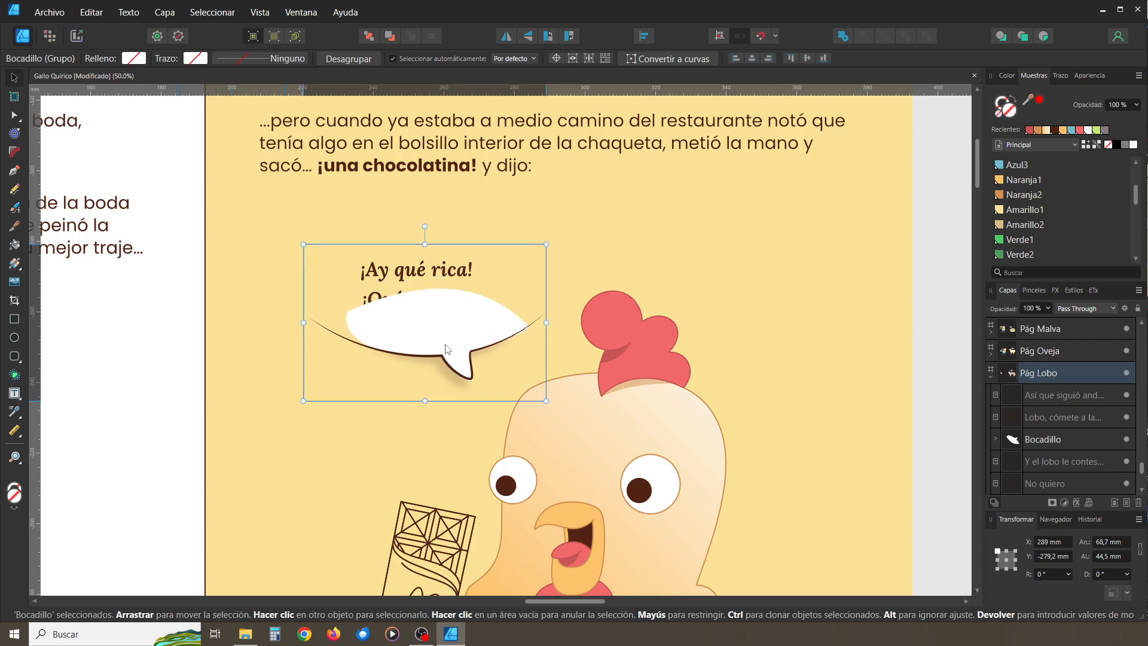
Transfer the speech bubble from the Pág Lobo artboard into the chocolate page's artboard and place it one level behind the dialogue text
{"action": "left_click", "coordinate": [376, 40]}
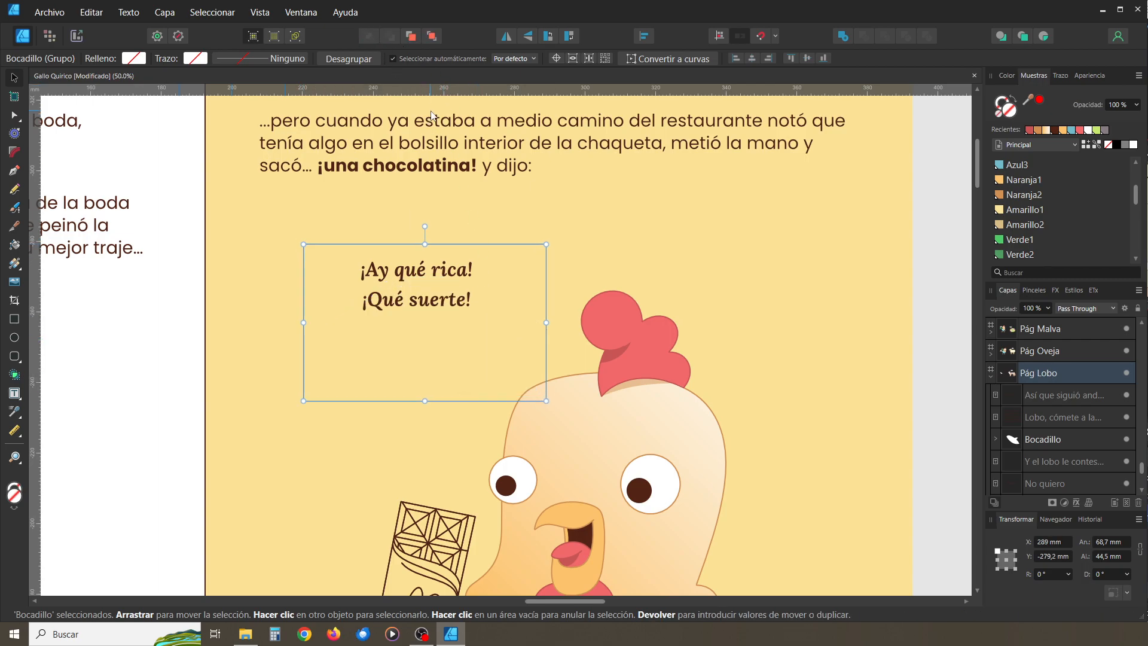
{"action": "key", "text": "ctrl+z"}
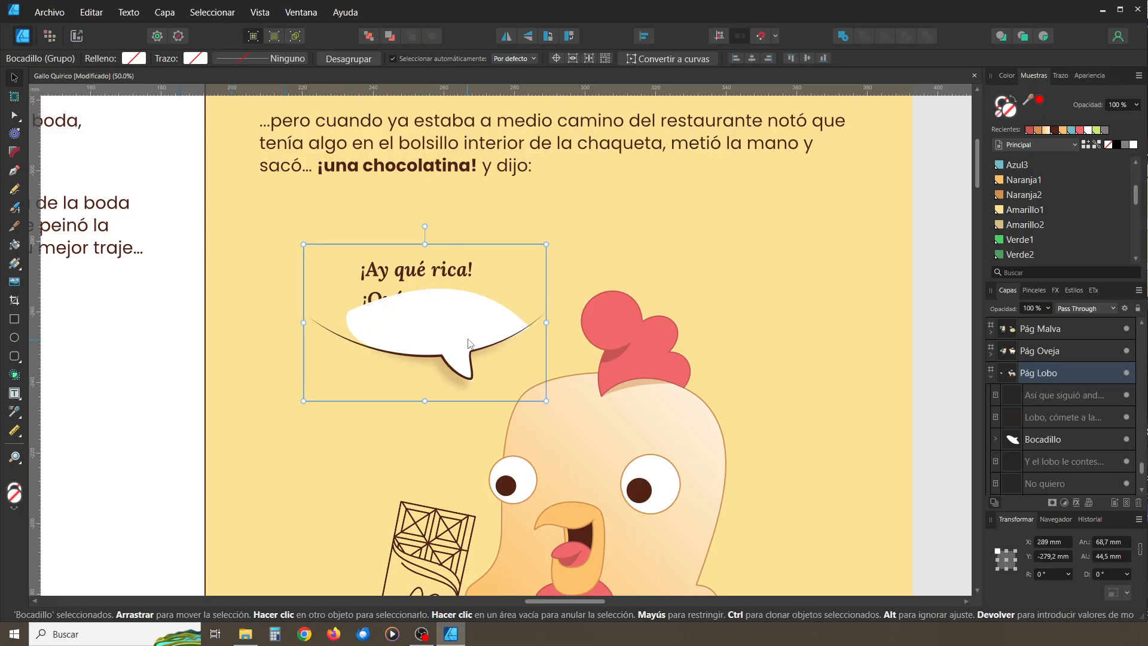
{"action": "key", "text": "Delete"}
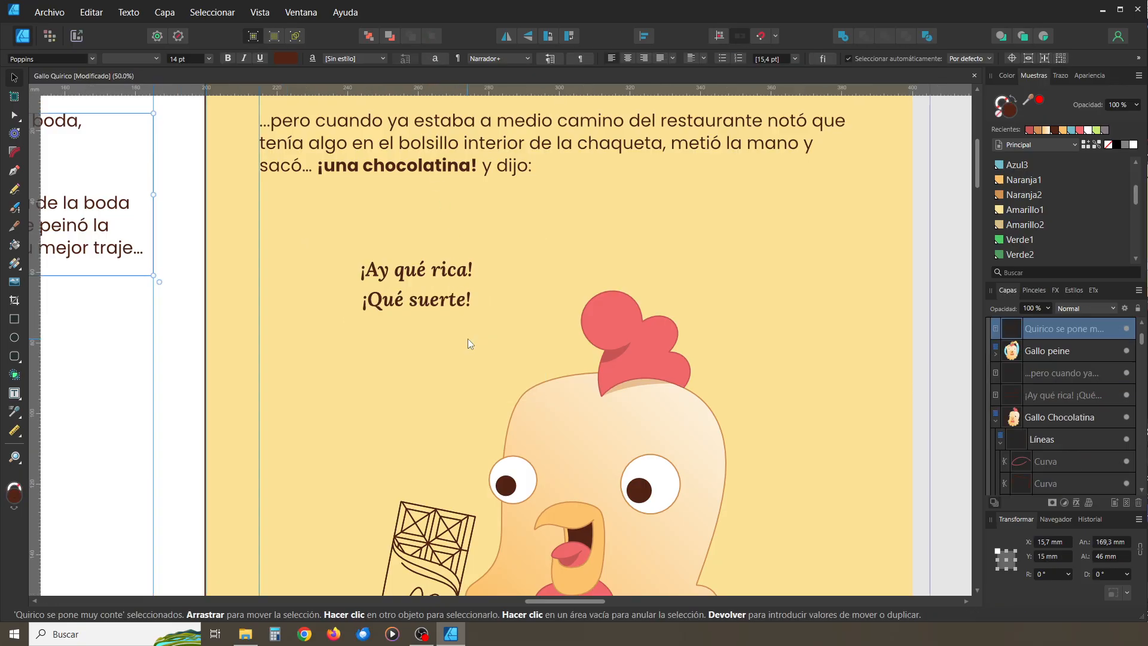
{"action": "left_click", "coordinate": [460, 307]}
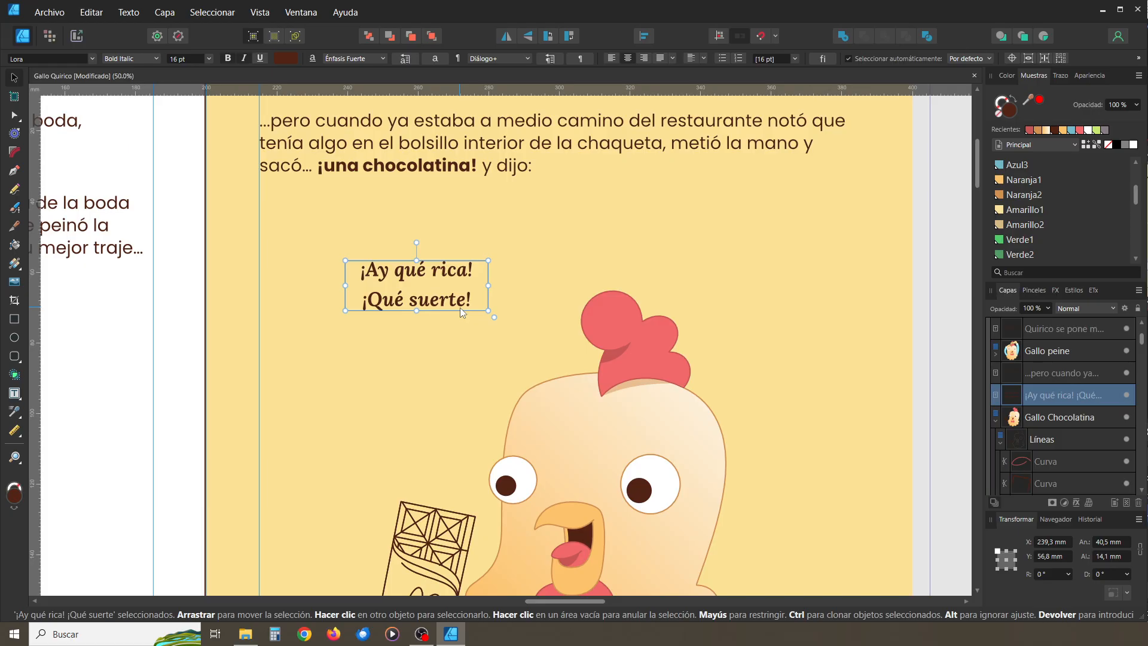
{"action": "key", "text": "ctrl+z"}
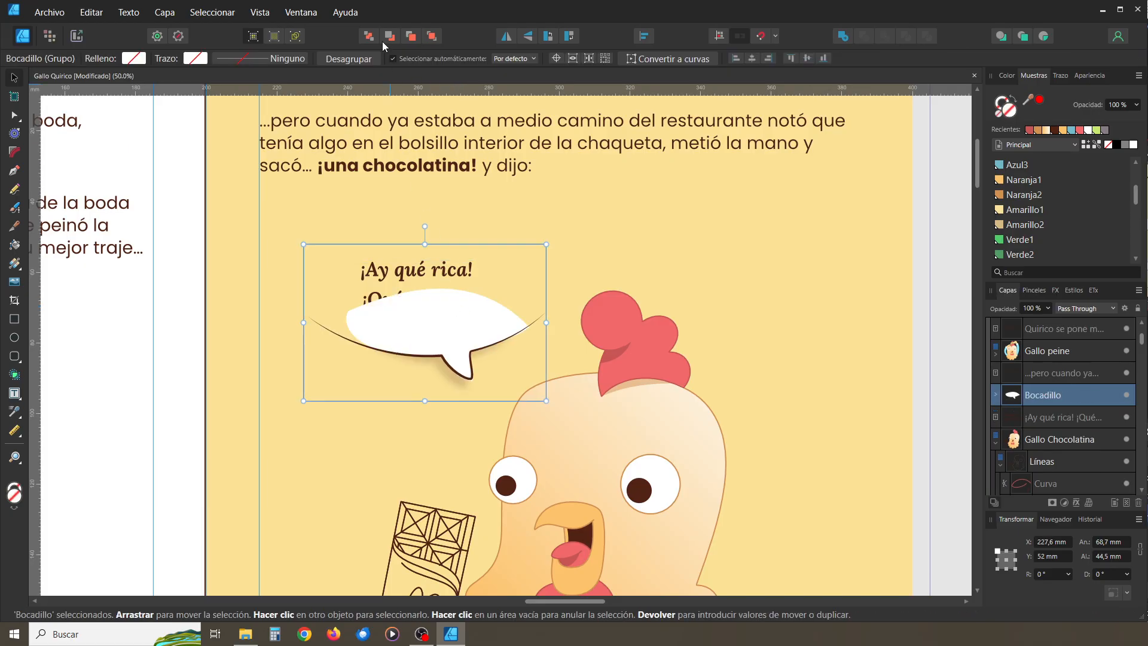
{"action": "left_click", "coordinate": [391, 38]}
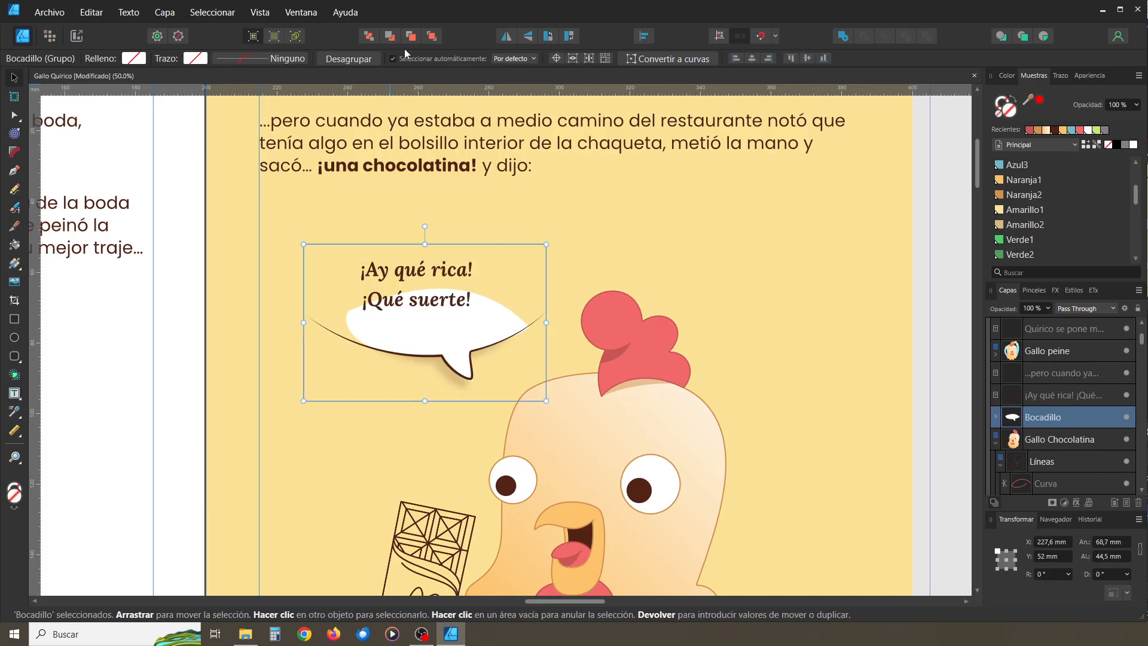
Nudge the speech bubble to X 227.3 mm, Y 51.7 mm and check its placement against the whole page
{"action": "left_click", "coordinate": [939, 302]}
{"action": "left_click_drag", "start_coordinate": [498, 384], "coordinate": [475, 295]}
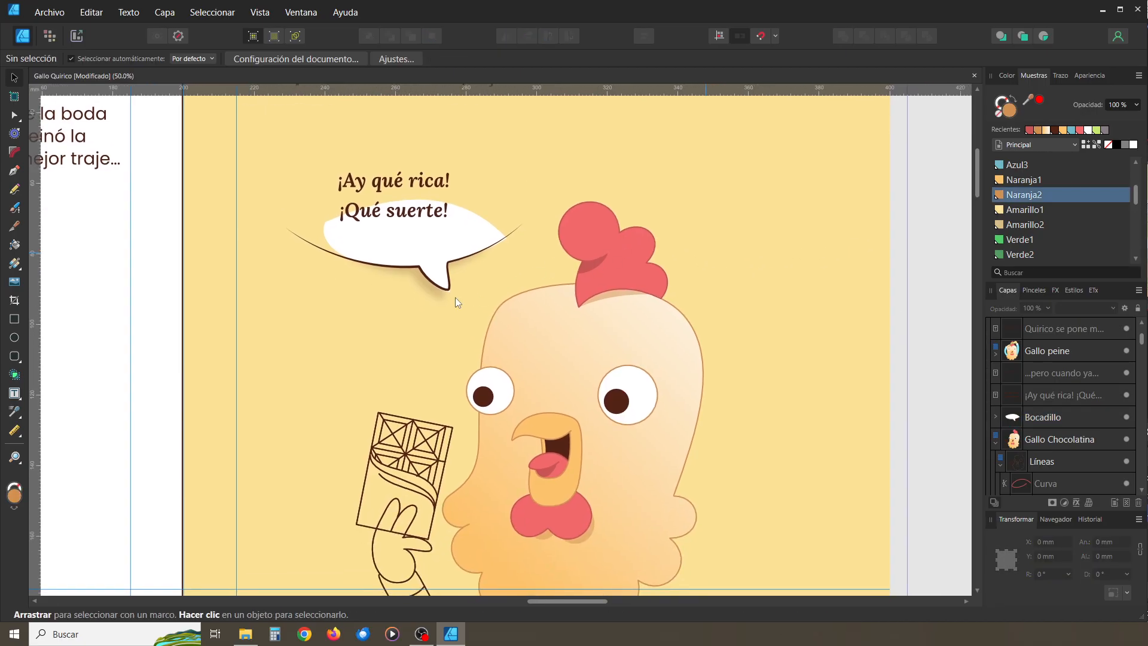
{"action": "left_click", "coordinate": [423, 265]}
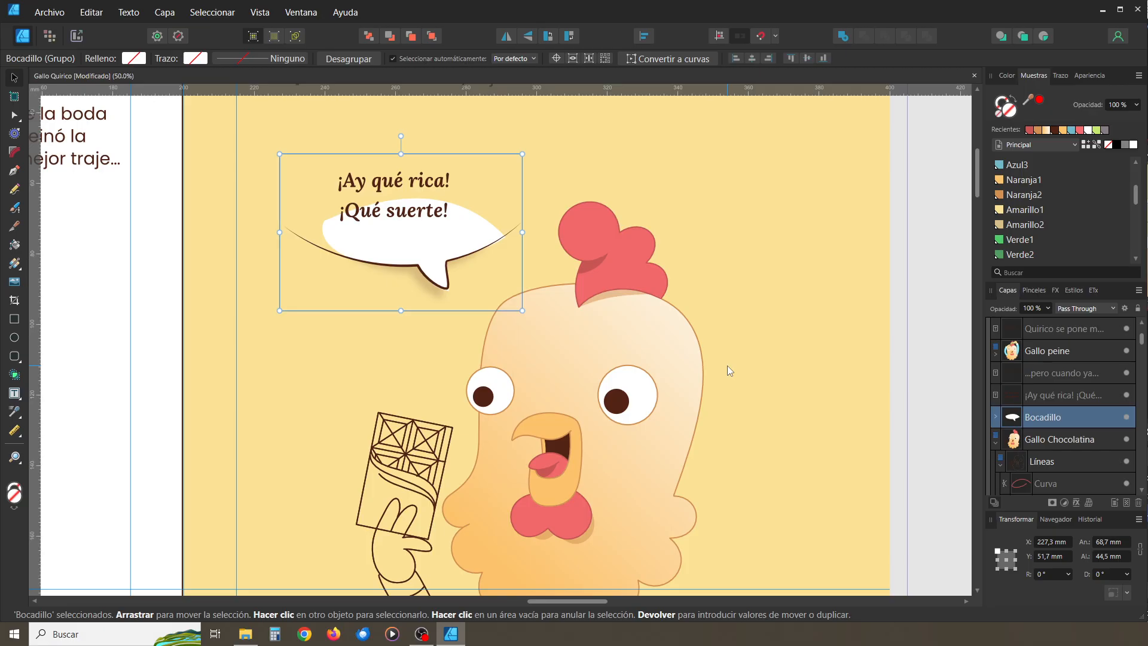
{"action": "key", "text": "ctrl+minus"}
{"action": "left_click", "coordinate": [737, 392]}
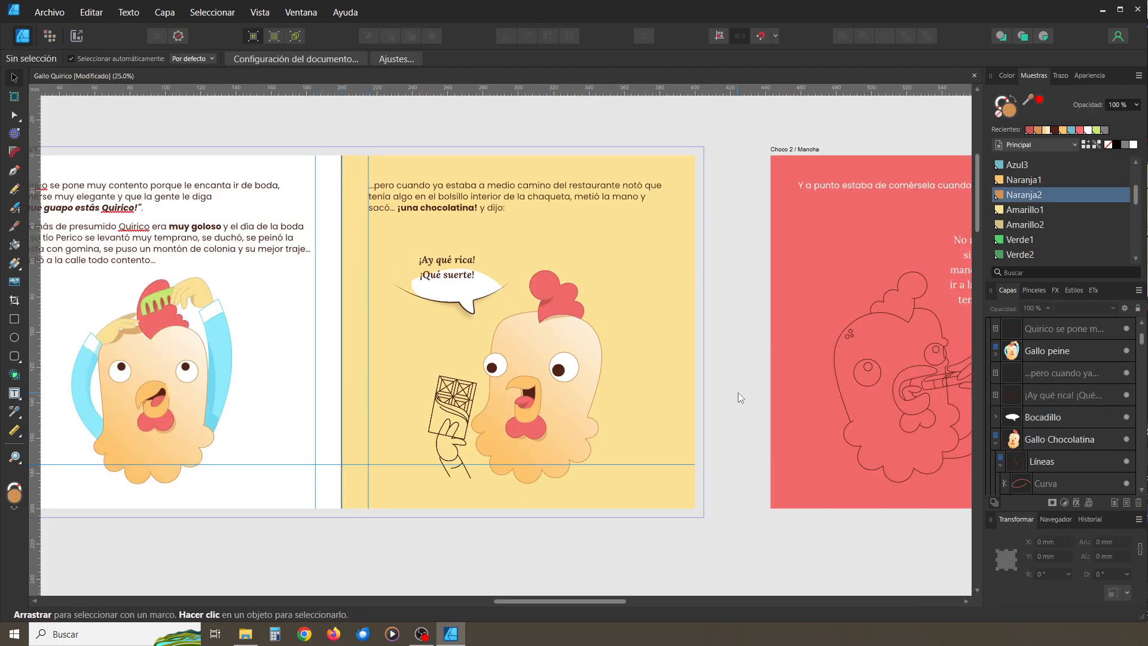
{"action": "key", "text": "ctrl+plus"}
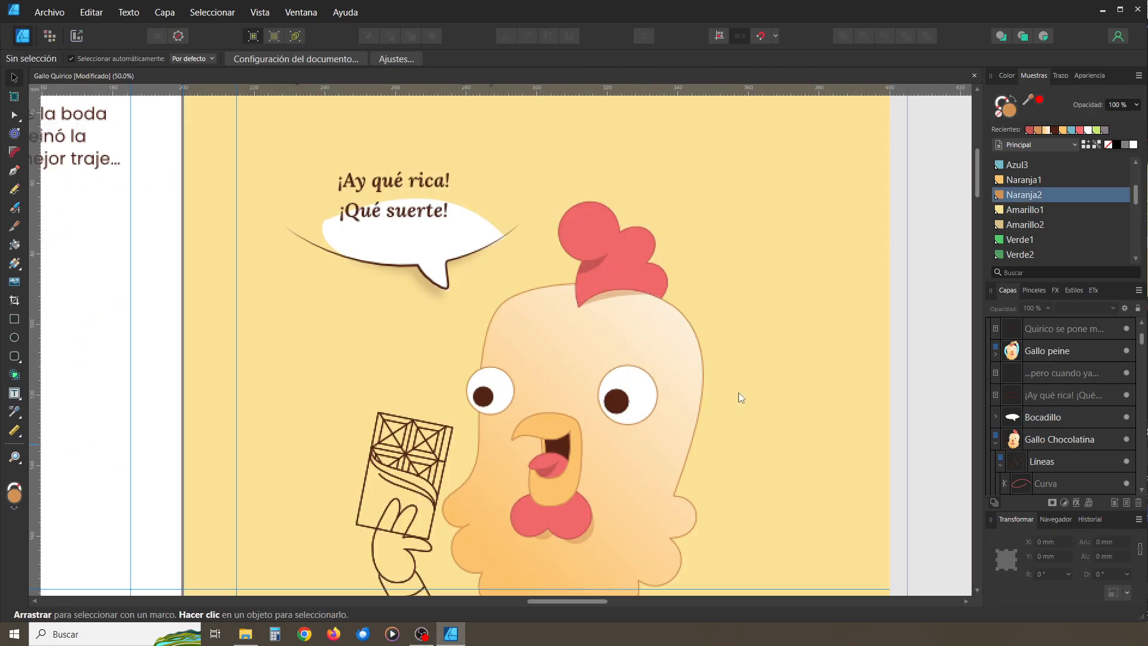
{"action": "key", "text": "space"}
{"action": "left_click_drag", "start_coordinate": [475, 360], "coordinate": [480, 428]}
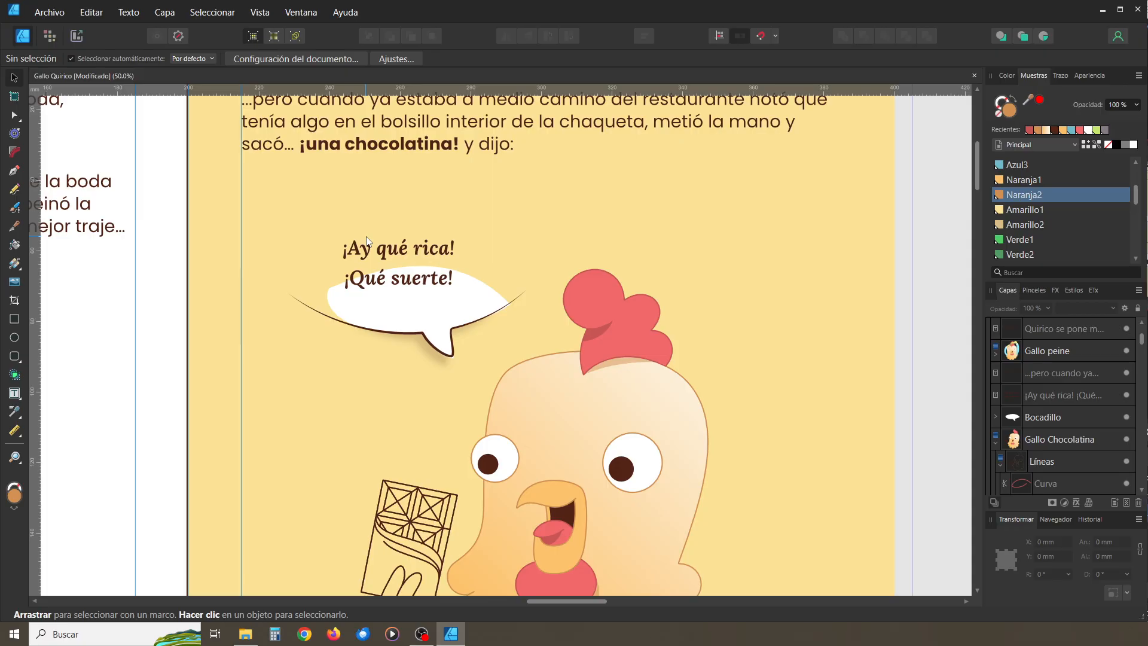
Fill the speech bubble's white body curve with the Amarillo1 swatch after trying Amarillo2
{"action": "left_click", "coordinate": [399, 311]}
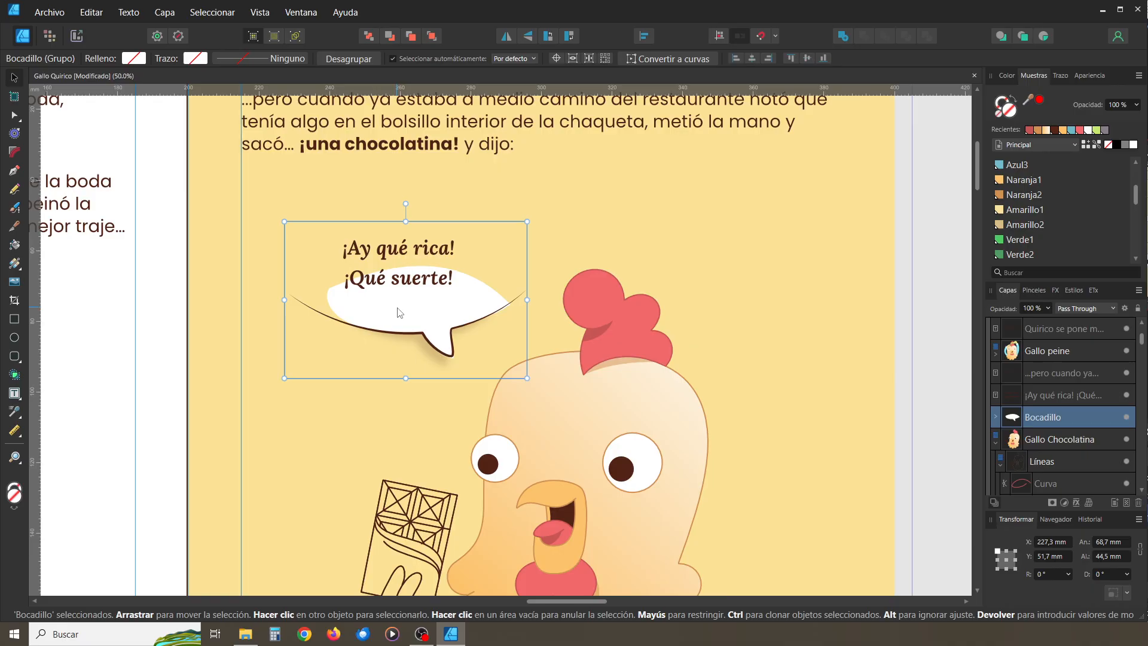
{"action": "left_click", "coordinate": [15, 115]}
{"action": "left_click", "coordinate": [173, 285]}
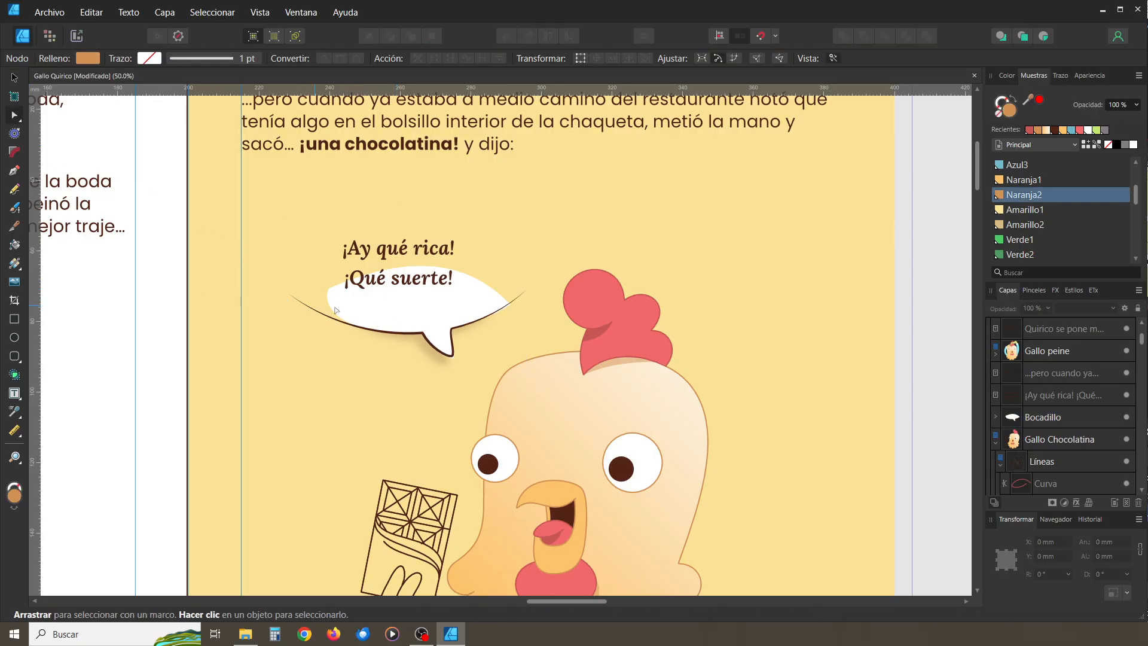
{"action": "left_click", "coordinate": [372, 312]}
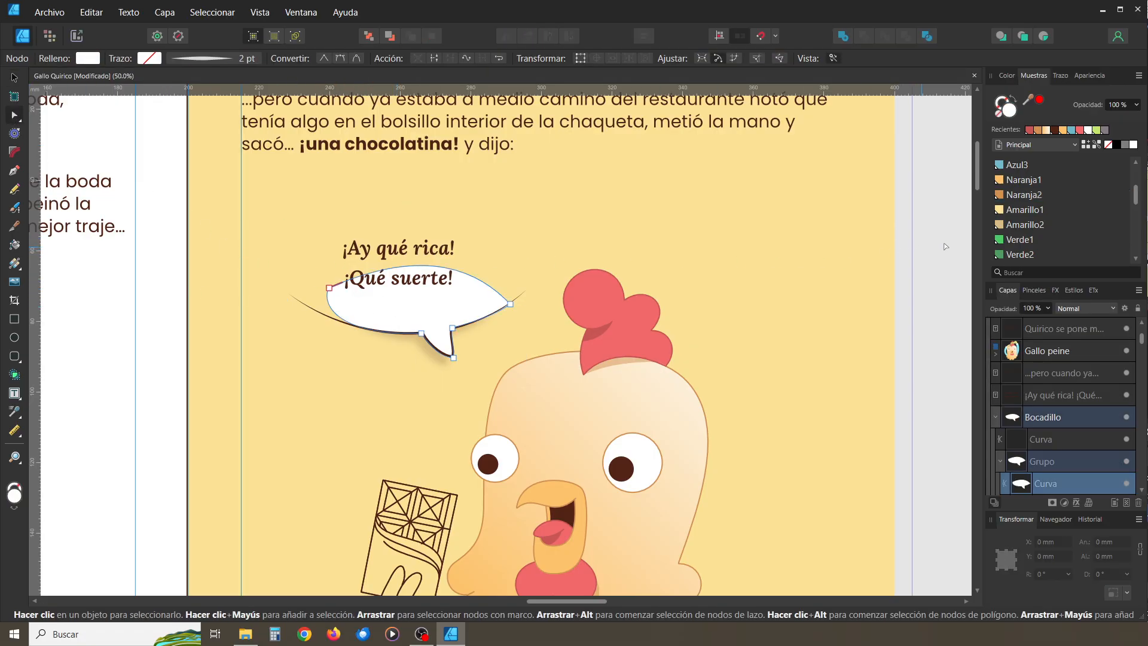
{"action": "left_click", "coordinate": [1017, 224]}
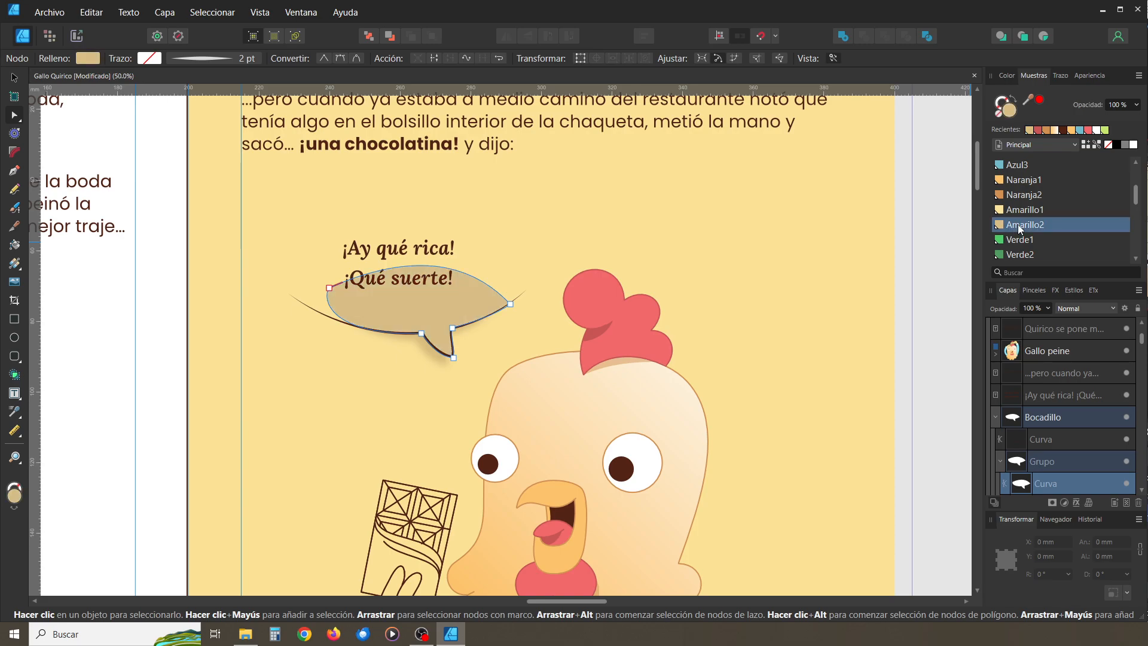
{"action": "left_click", "coordinate": [1021, 208]}
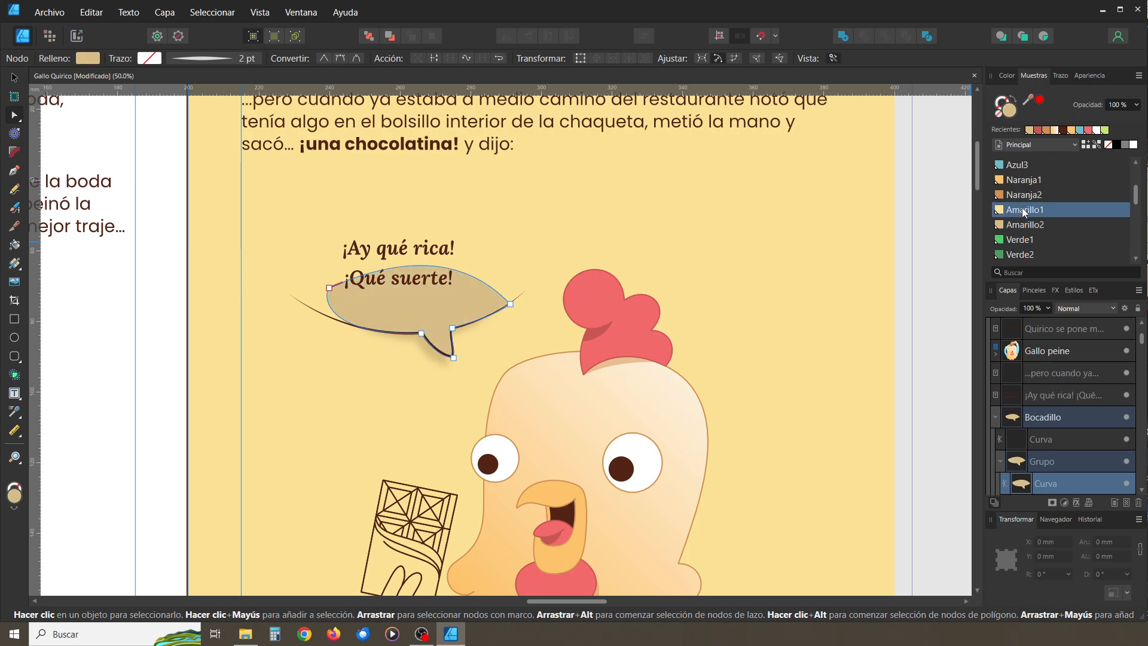
Nudge the chocolate page's speech bubble to X 225,9 mm, Y 50,3 mm and check it against the whole page
{"action": "left_click", "coordinate": [14, 78]}
{"action": "left_click", "coordinate": [177, 299]}
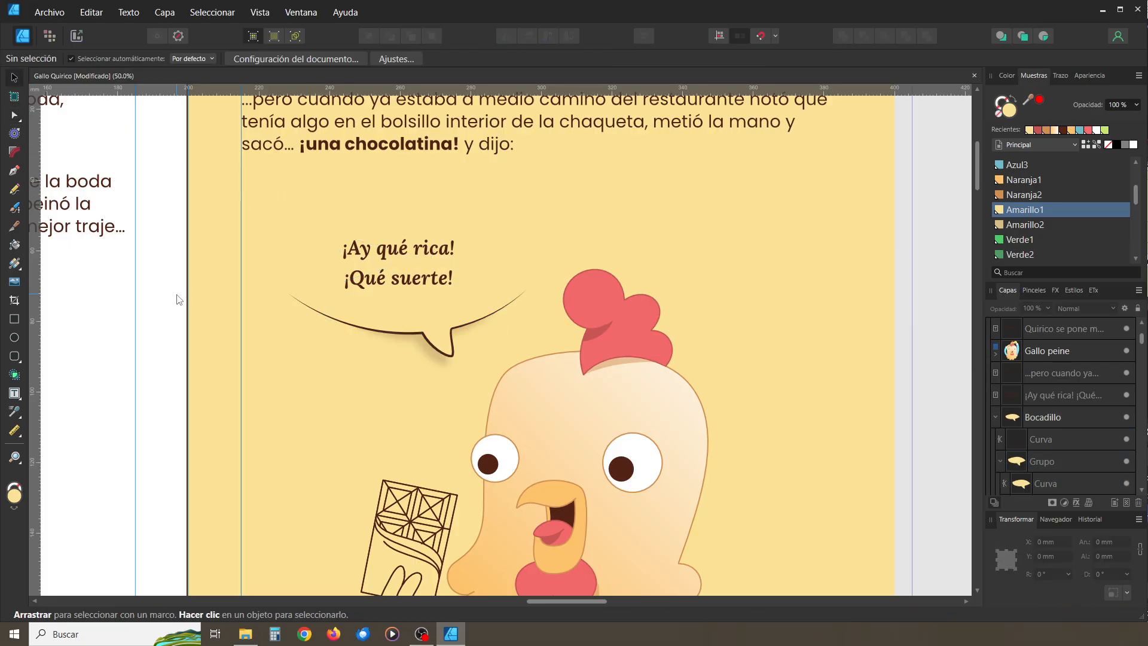
{"action": "left_click", "coordinate": [433, 350]}
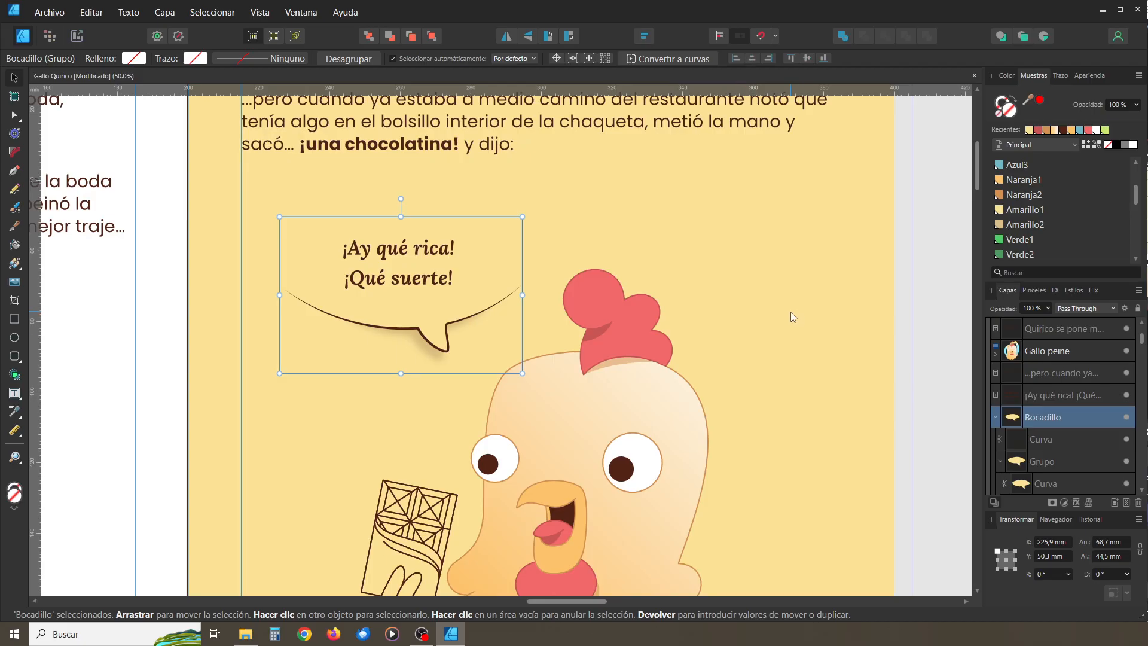
{"action": "left_click", "coordinate": [934, 339]}
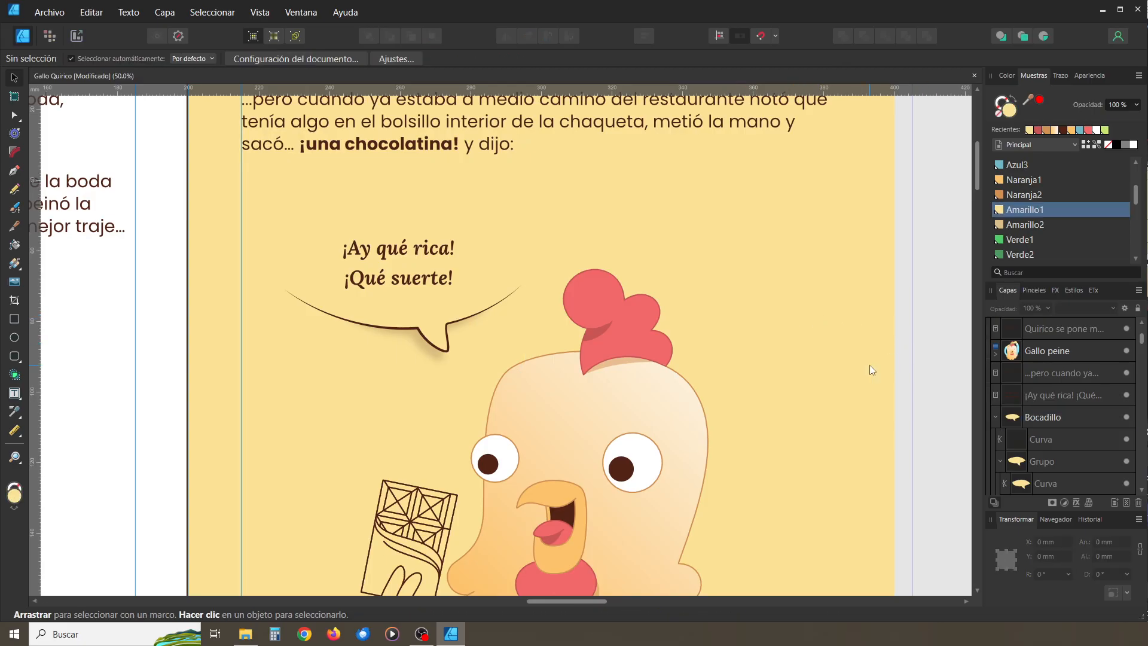
{"action": "key", "text": "ctrl+minus"}
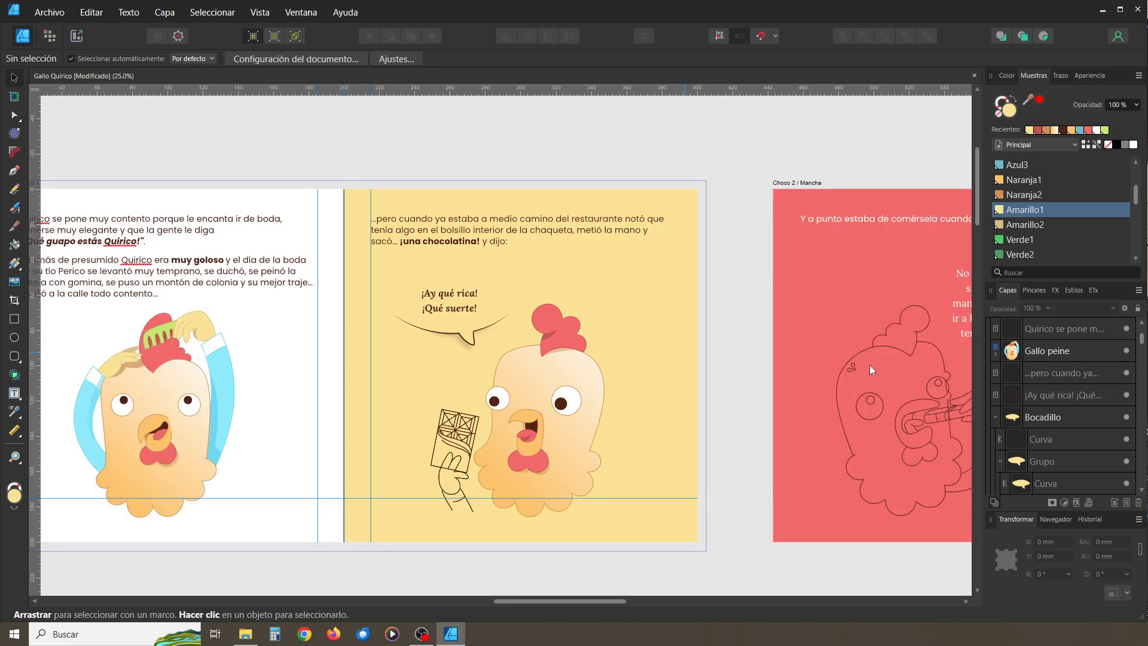
{"action": "key", "text": "ctrl+plus"}
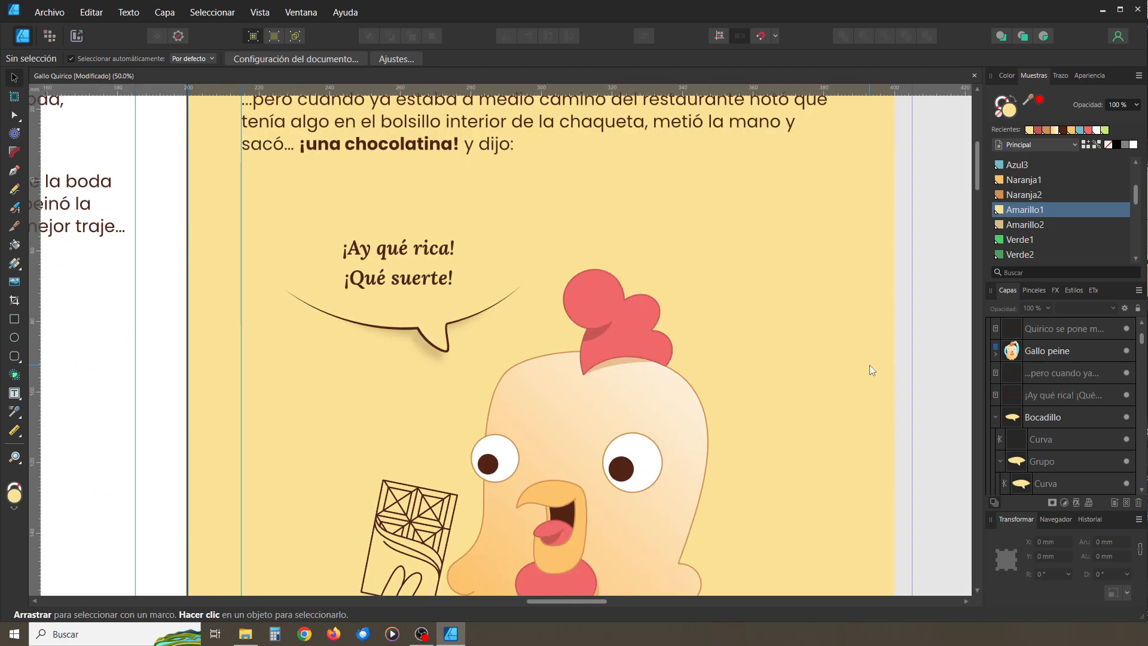
Shift the "¡Ay qué rica! ¡Qué suerte!" text and its speech bubble together slightly down and right, closer to the rooster
{"action": "left_click", "coordinate": [442, 286]}
{"action": "left_click", "coordinate": [446, 343], "text": "shift"}
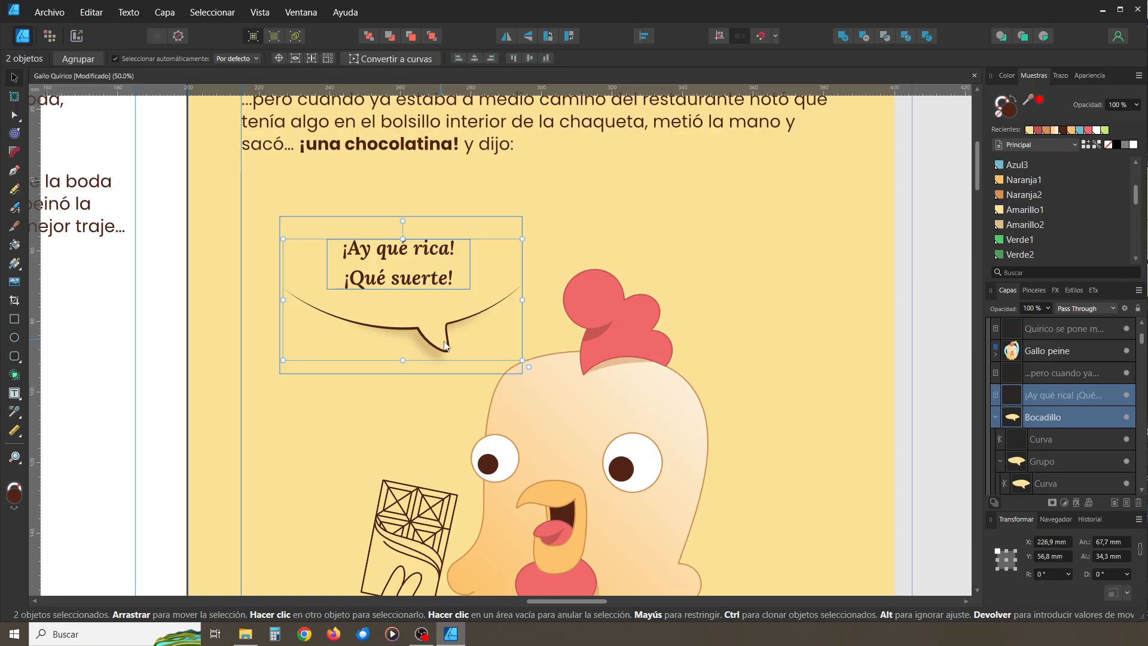
{"action": "left_click_drag", "start_coordinate": [443, 344], "coordinate": [453, 351]}
{"action": "left_click", "coordinate": [907, 344]}
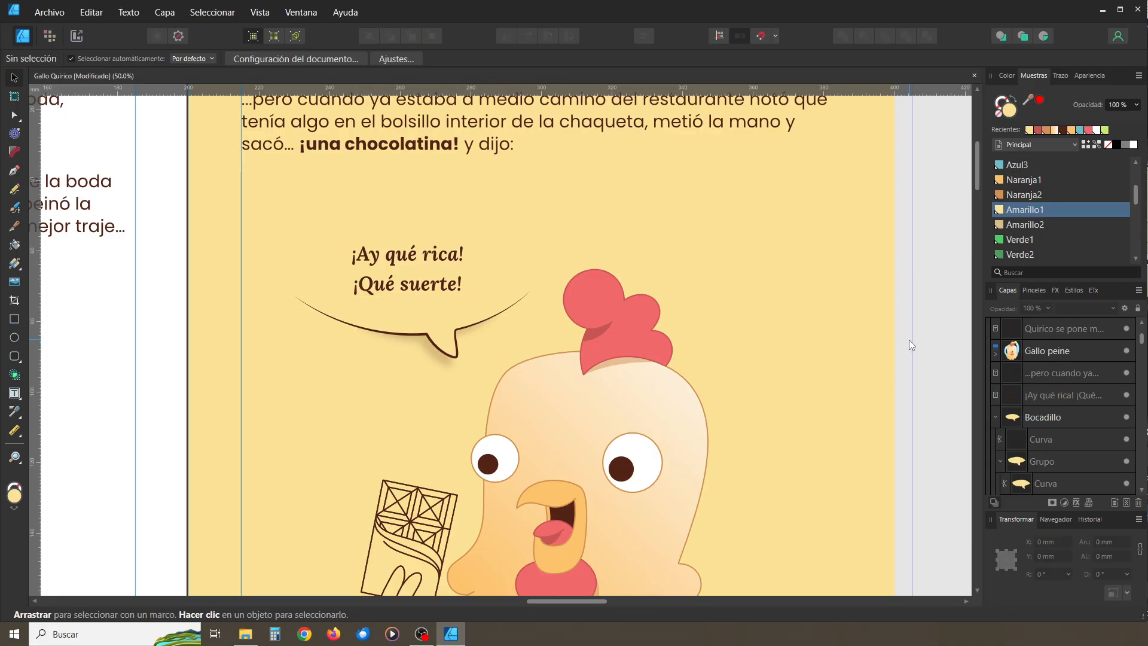
Copy the chocolate page's speech bubble onto both pages of the Choco 2 / Mancha artboard, over the lower lines of each dialogue
{"action": "key", "text": "ctrl+minus"}
{"action": "left_click_drag", "start_coordinate": [909, 340], "coordinate": [534, 360]}
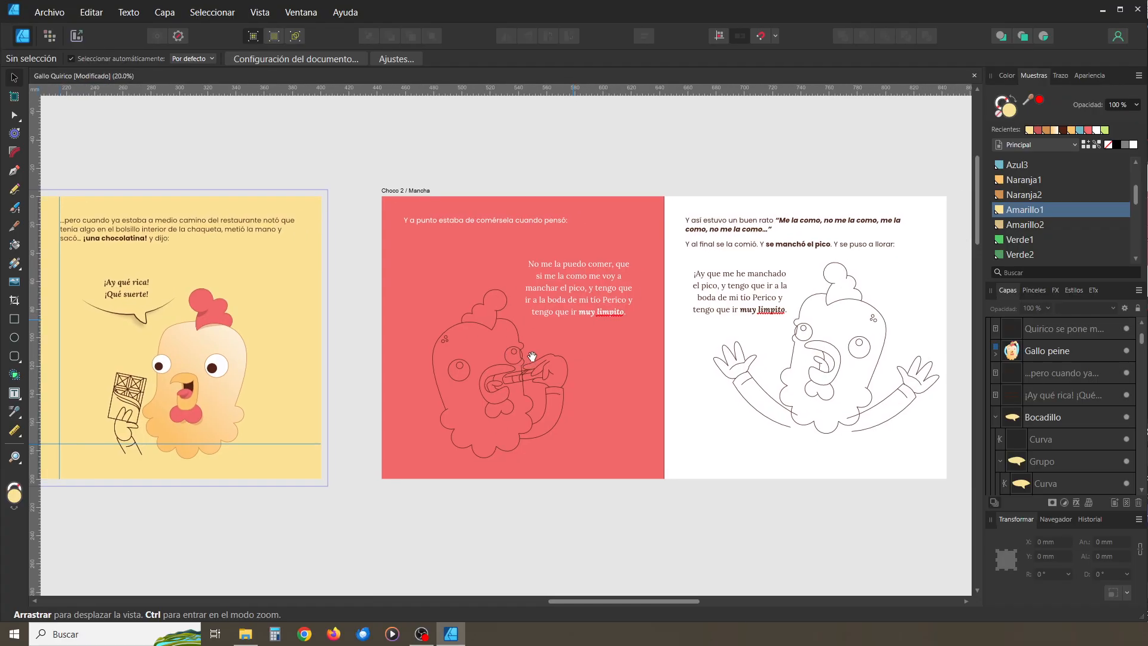
{"action": "left_click_drag", "start_coordinate": [448, 359], "coordinate": [525, 378]}
{"action": "left_click_drag", "start_coordinate": [218, 337], "coordinate": [611, 379]}
{"action": "left_click", "coordinate": [428, 380]}
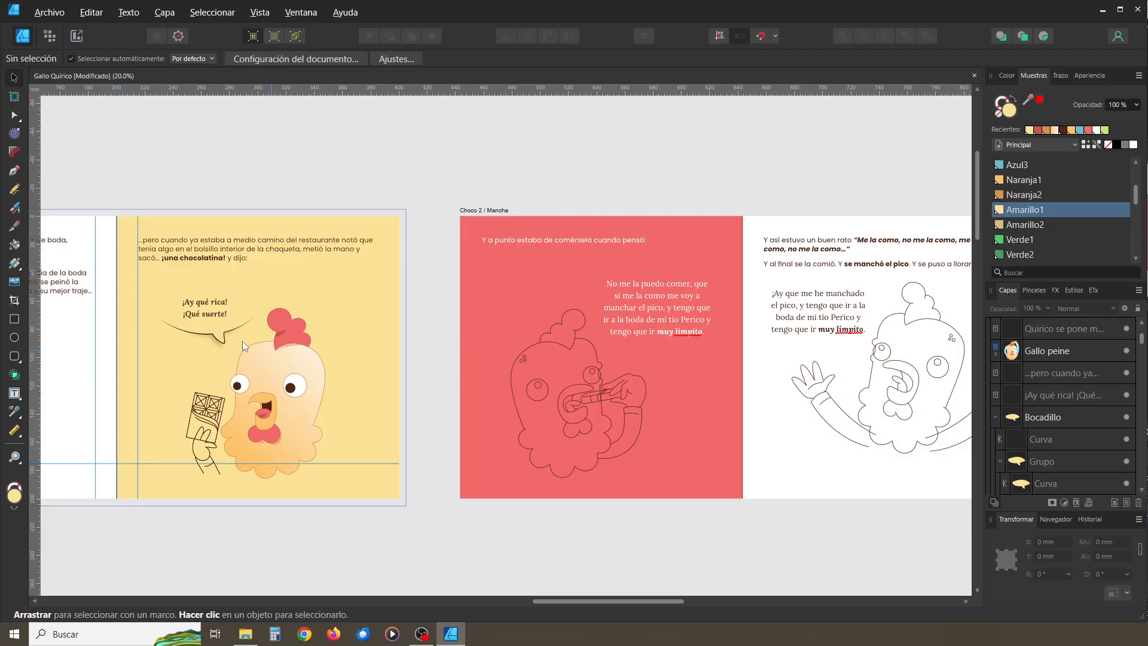
{"action": "left_click", "coordinate": [220, 339]}
{"action": "left_click_drag", "start_coordinate": [220, 340], "coordinate": [837, 354]}
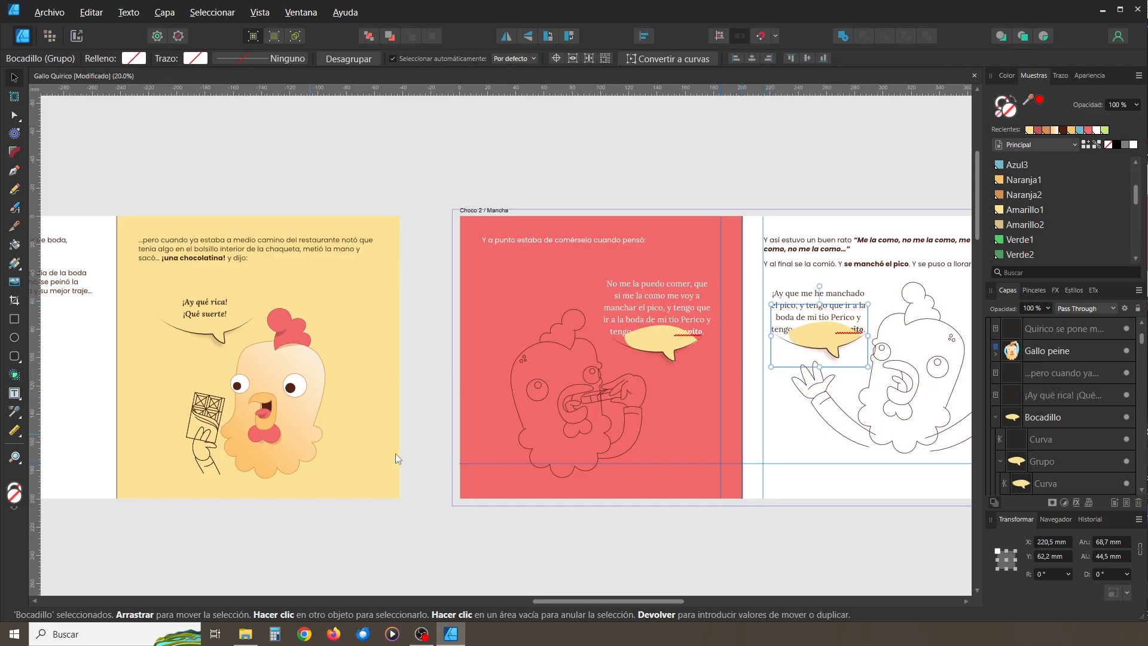
{"action": "left_click", "coordinate": [414, 451]}
Flip the speech bubble on the red page horizontally so its tail points toward the rooster
{"action": "scroll", "coordinate": [512, 450], "scroll_direction": "up", "scroll_amount": 5}
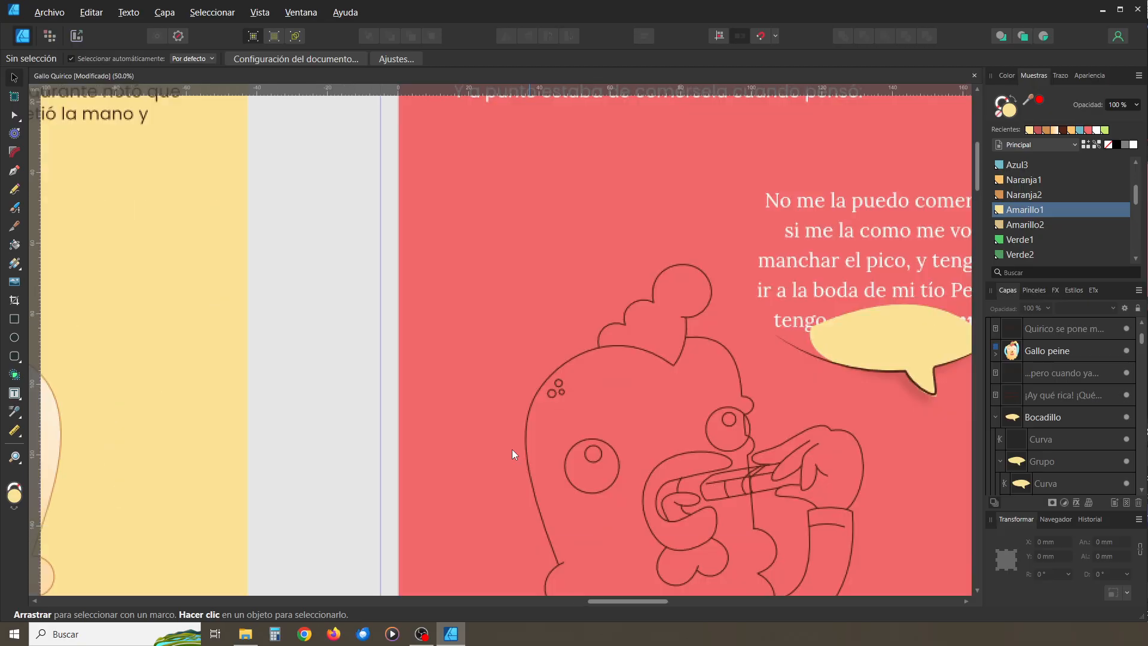
{"action": "key", "text": "space"}
{"action": "left_click_drag", "start_coordinate": [599, 371], "coordinate": [219, 336]}
{"action": "left_click_drag", "start_coordinate": [494, 330], "coordinate": [220, 330]}
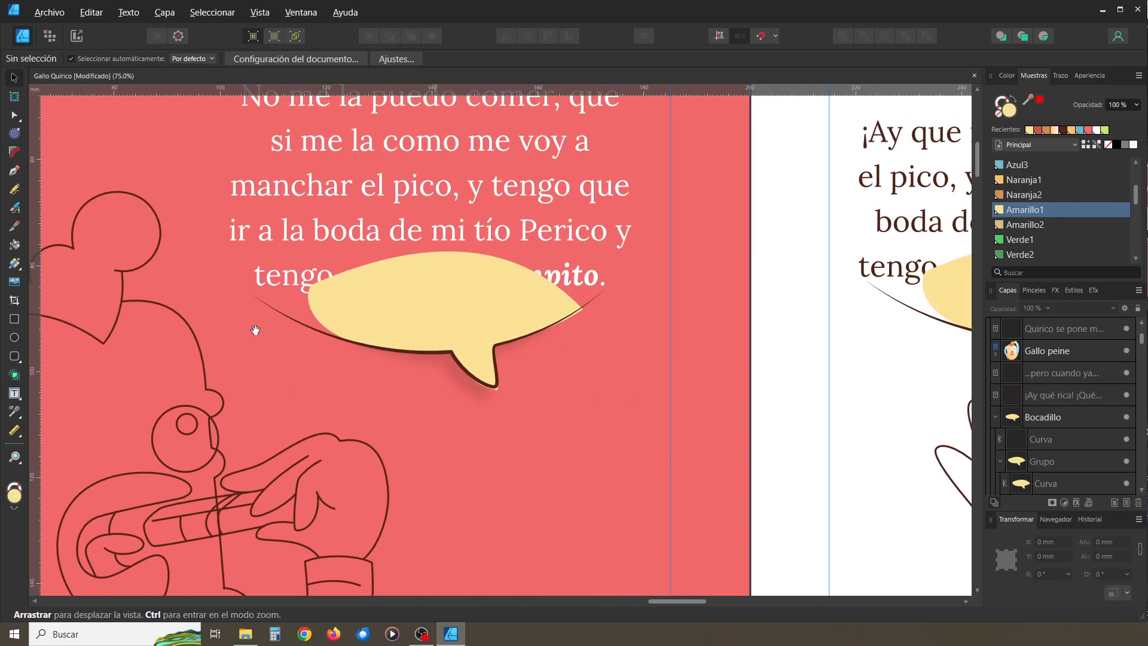
{"action": "left_click", "coordinate": [431, 328]}
{"action": "right_click", "coordinate": [432, 329]}
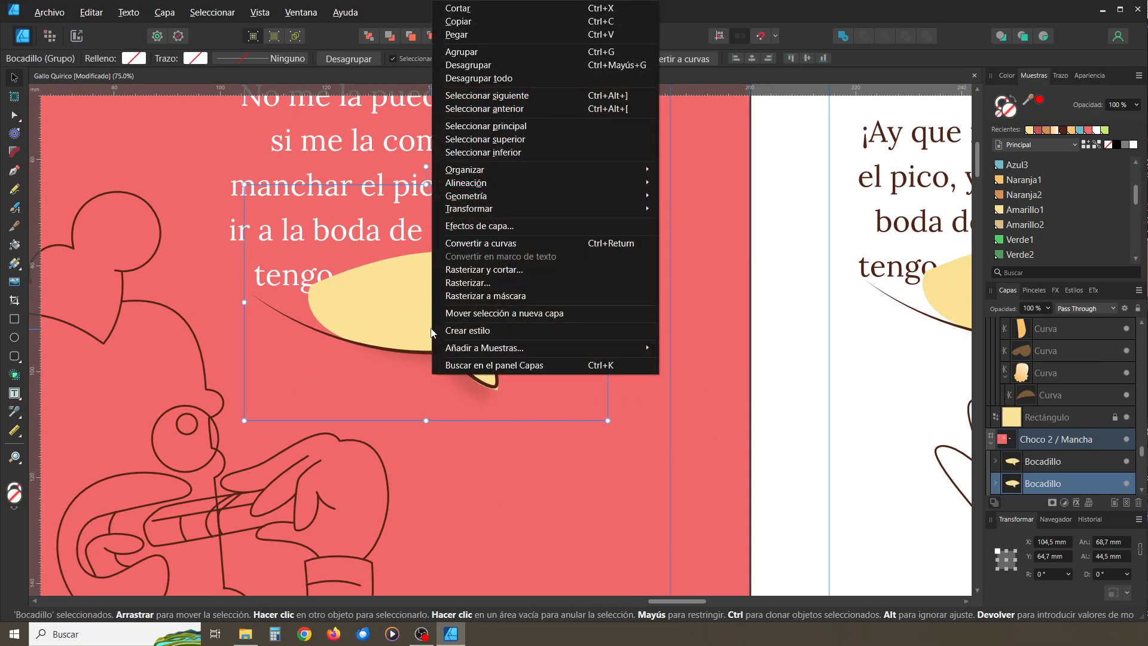
{"action": "left_click", "coordinate": [398, 324]}
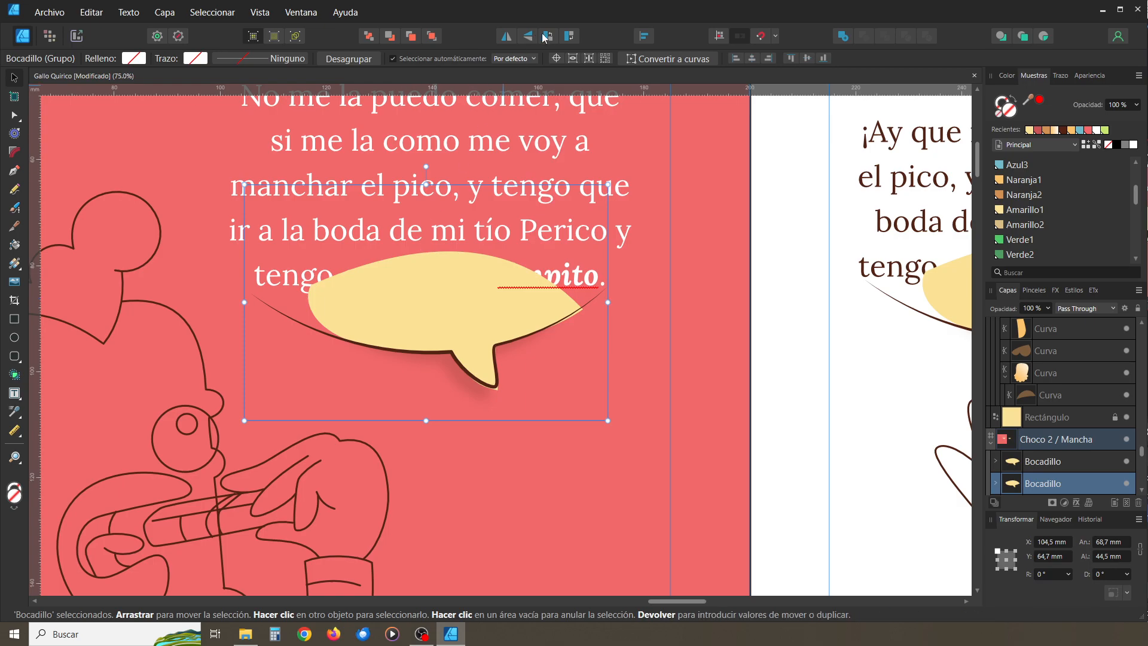
{"action": "left_click", "coordinate": [506, 39]}
Move the white page's speech bubble to X 221,5 mm, Y 67,9 mm
{"action": "key", "text": "space"}
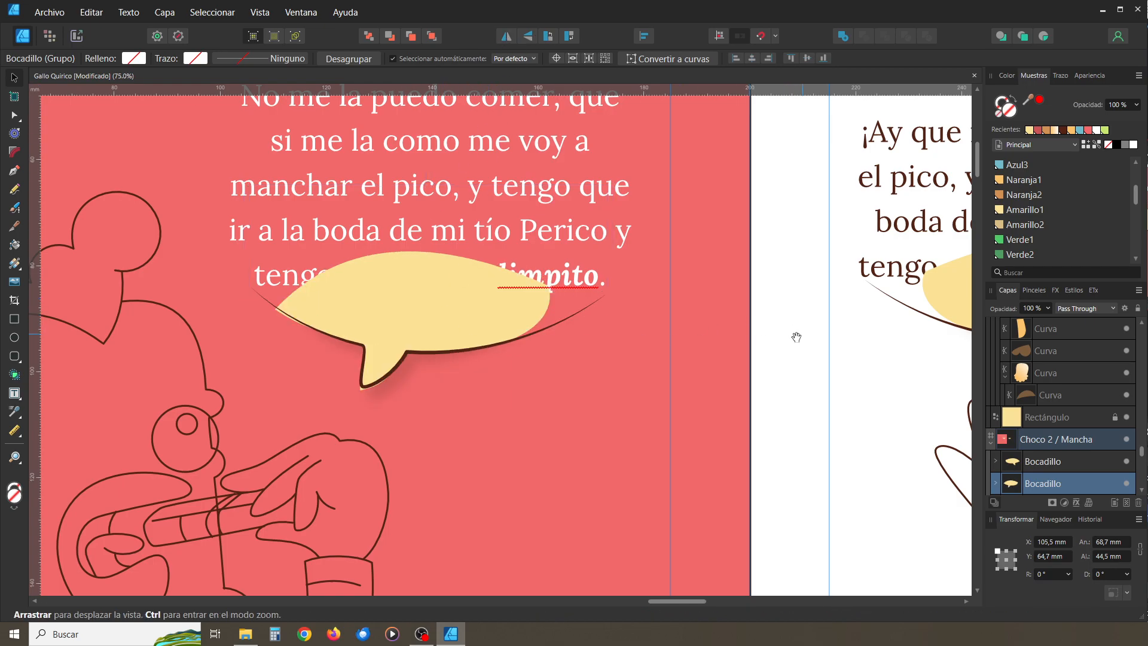
{"action": "left_click_drag", "start_coordinate": [803, 335], "coordinate": [433, 325]}
{"action": "left_click_drag", "start_coordinate": [623, 311], "coordinate": [629, 348]}
Fill the body curve of the white page's speech bubble with white and that of the red page's bubble with the page's red
{"action": "left_click", "coordinate": [14, 115]}
{"action": "left_click", "coordinate": [597, 330]}
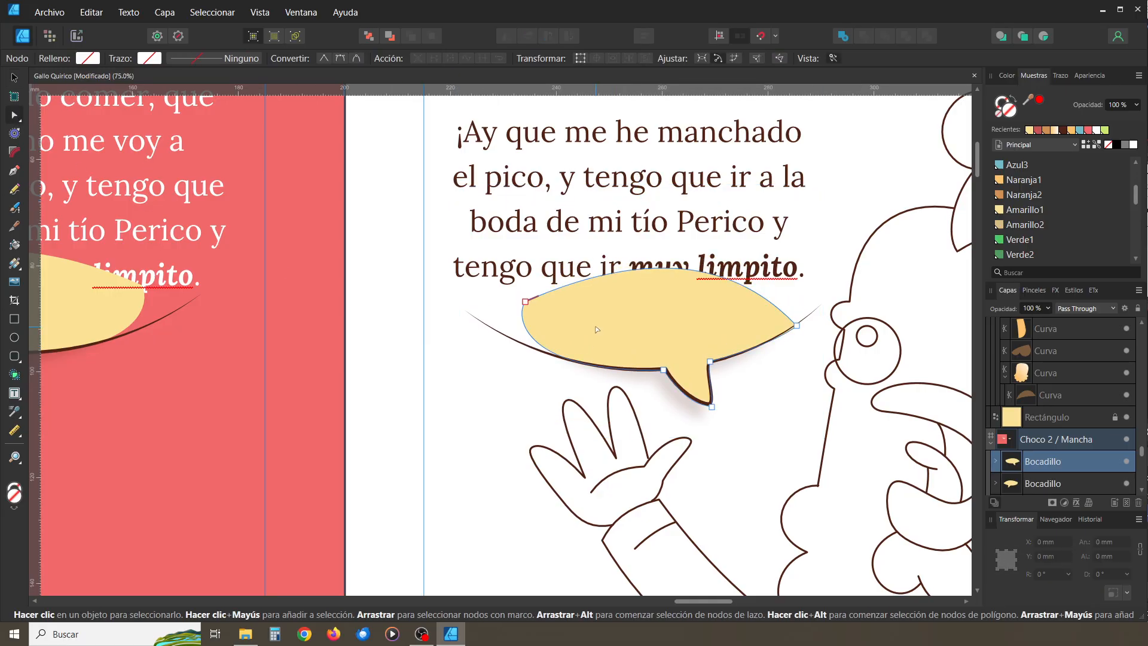
{"action": "left_click", "coordinate": [1097, 130]}
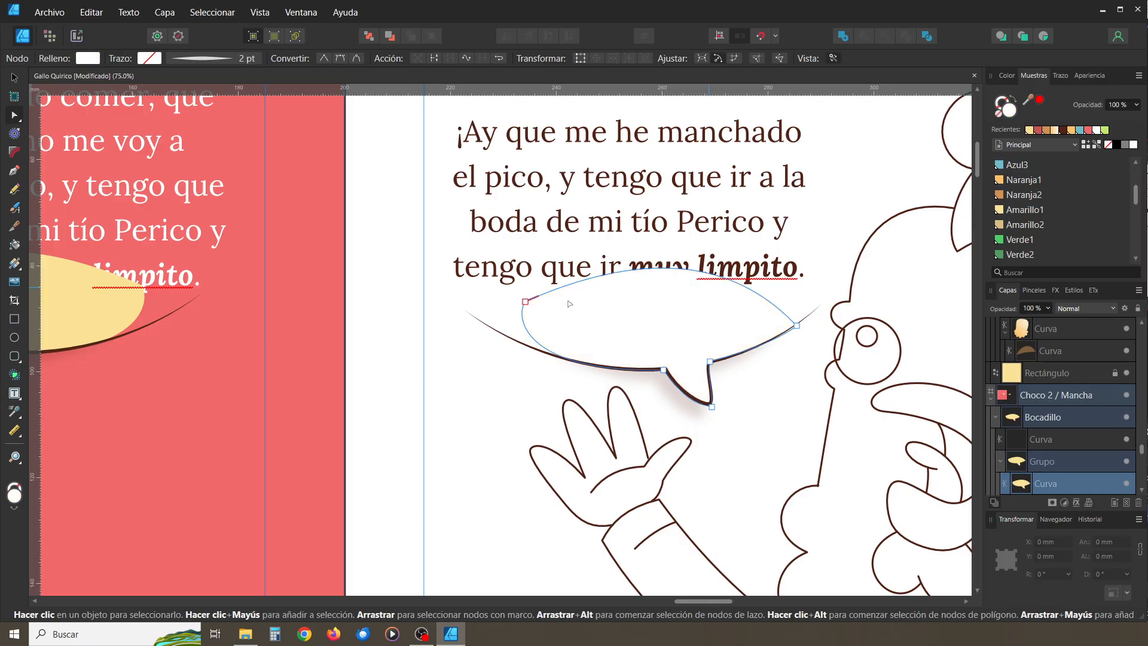
{"action": "left_click", "coordinate": [79, 313]}
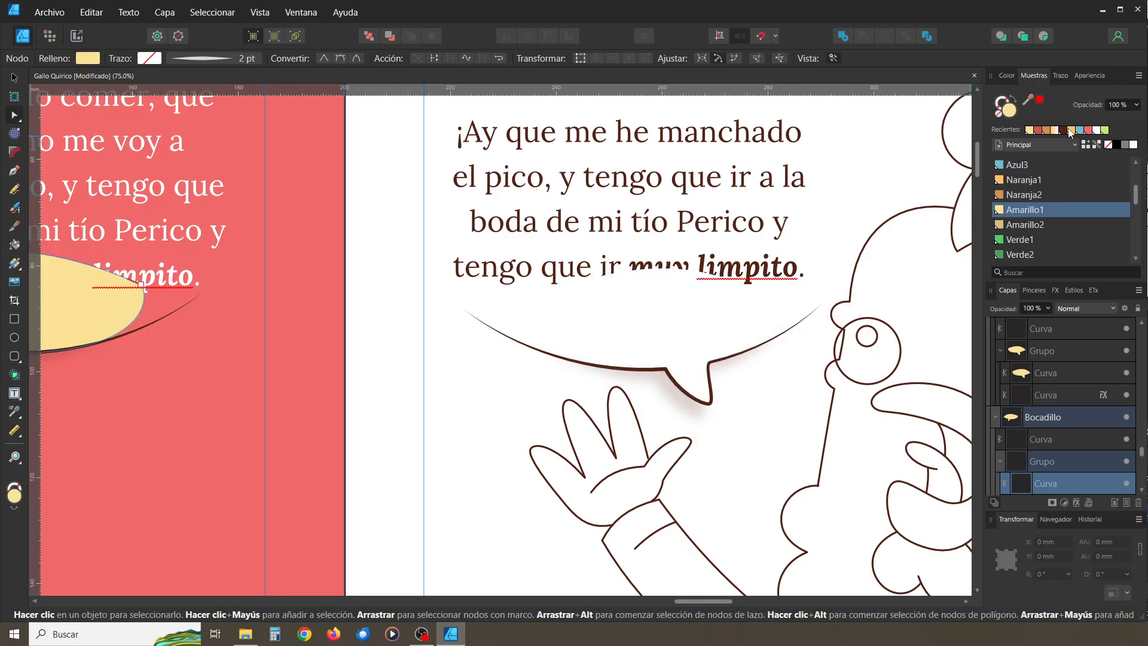
{"action": "left_click", "coordinate": [1089, 131]}
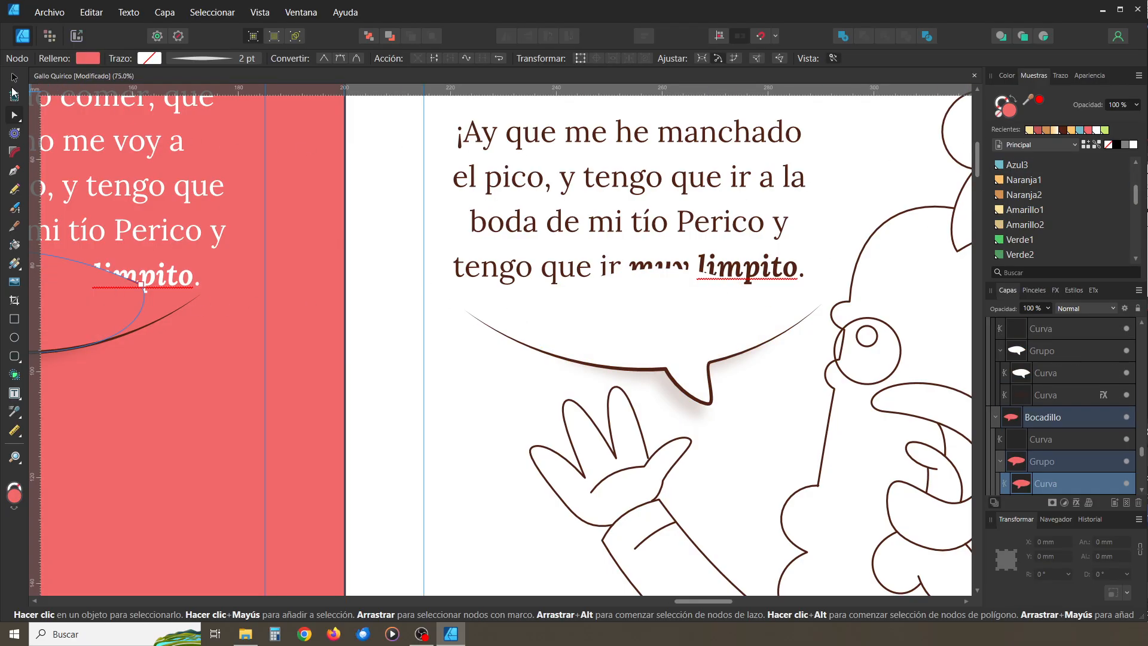
Place the white page's speech bubble directly behind the "¡Ay que me he manchado el pico" text in the layer order
{"action": "left_click", "coordinate": [14, 77]}
{"action": "left_click", "coordinate": [658, 345]}
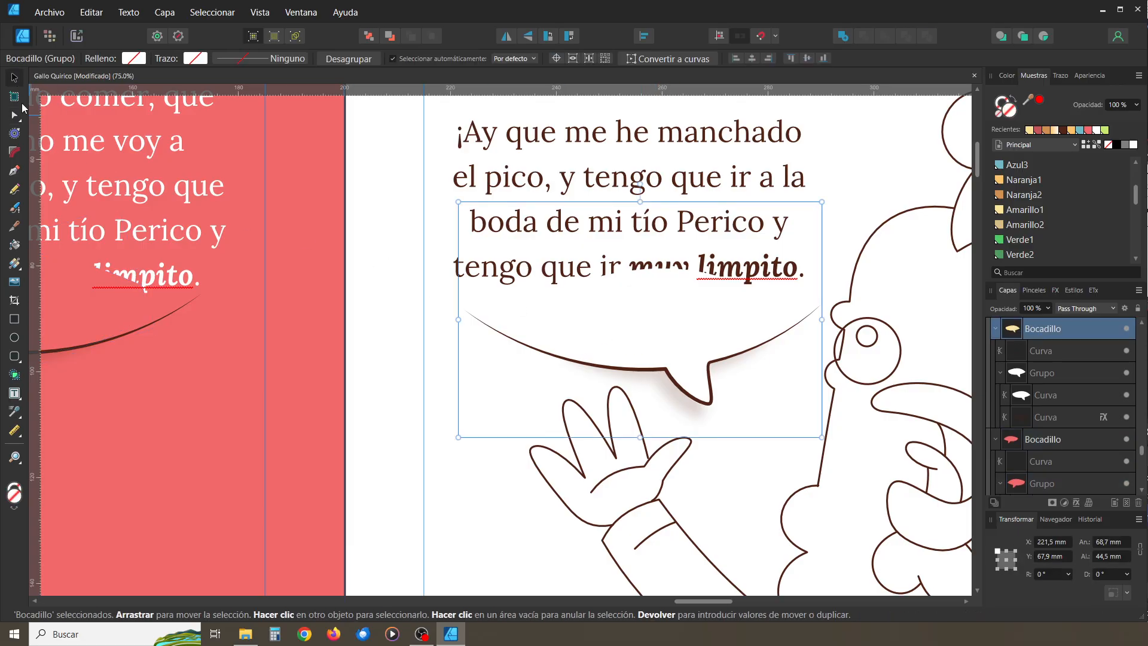
{"action": "key", "text": "Delete"}
{"action": "key", "text": "ctrl+z"}
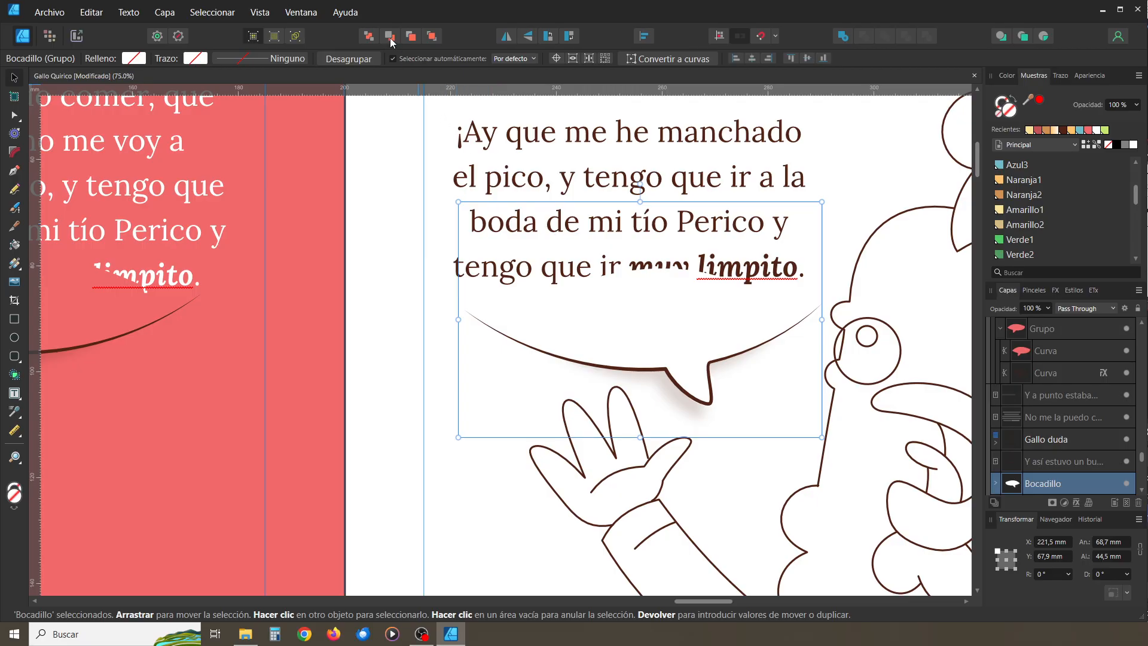
Place the red page's speech bubble one level behind the "No me la puedo comer" text
{"action": "left_click_drag", "start_coordinate": [441, 302], "coordinate": [761, 294]}
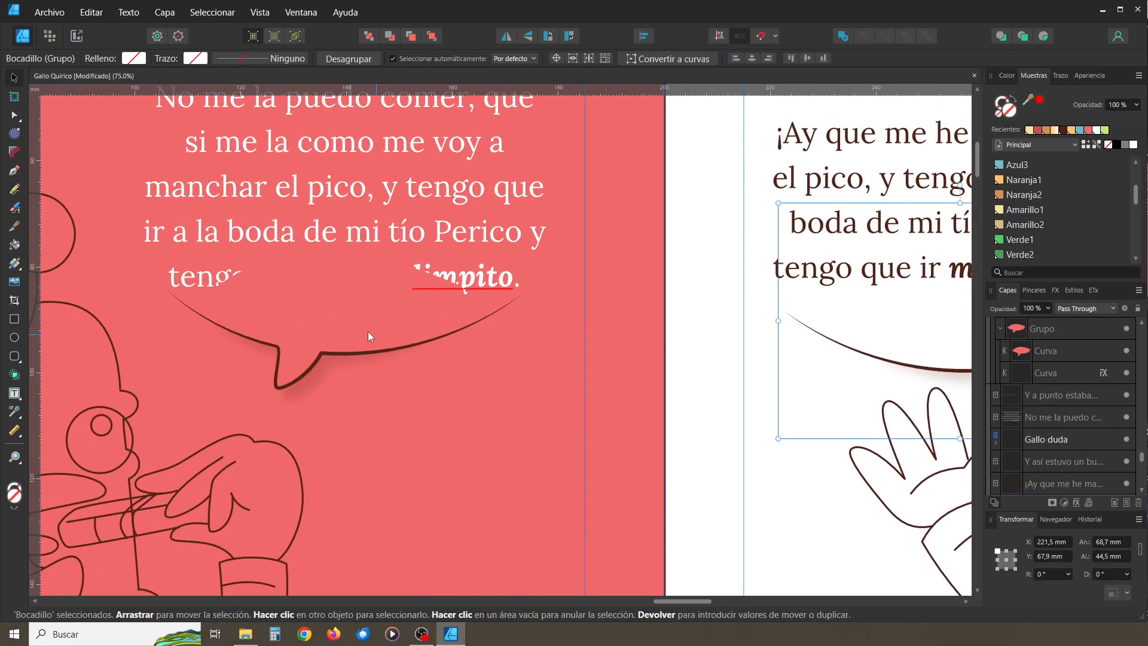
{"action": "left_click", "coordinate": [363, 328]}
{"action": "key", "text": "Delete"}
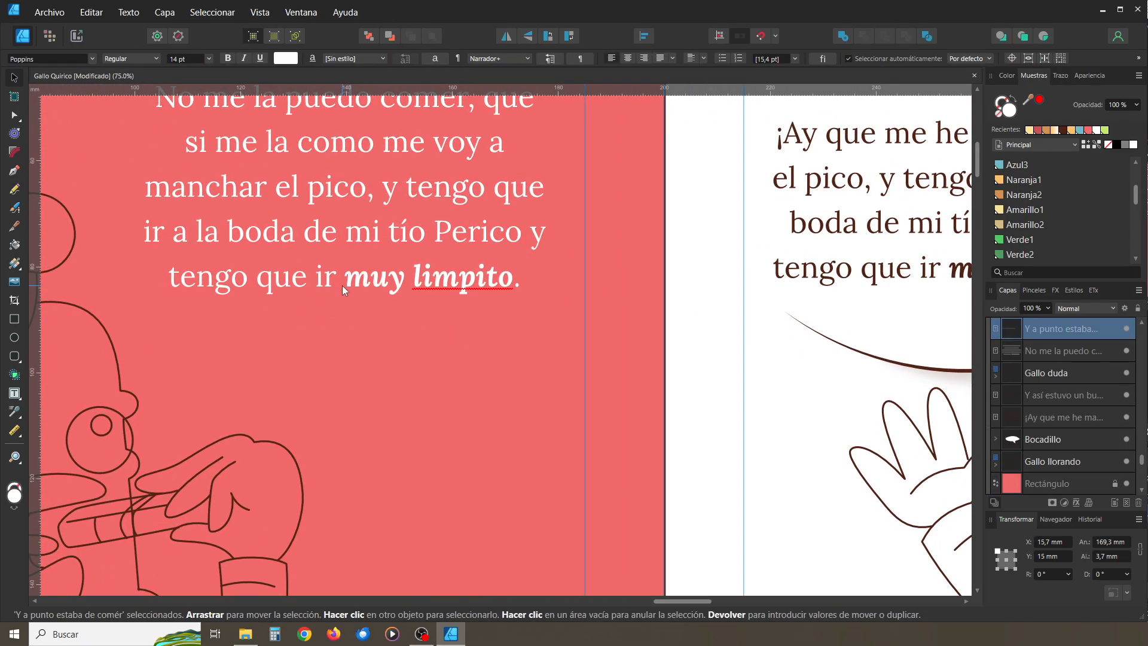
{"action": "left_click", "coordinate": [342, 286]}
{"action": "key", "text": "ctrl+z"}
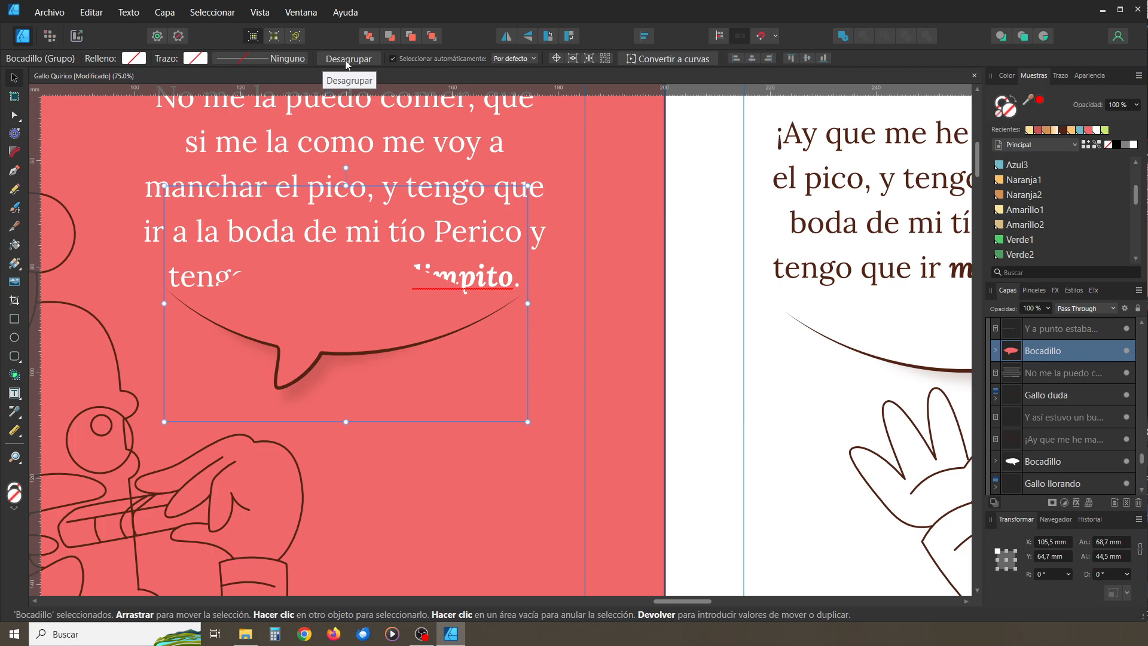
{"action": "left_click", "coordinate": [389, 36]}
{"action": "left_click", "coordinate": [686, 339]}
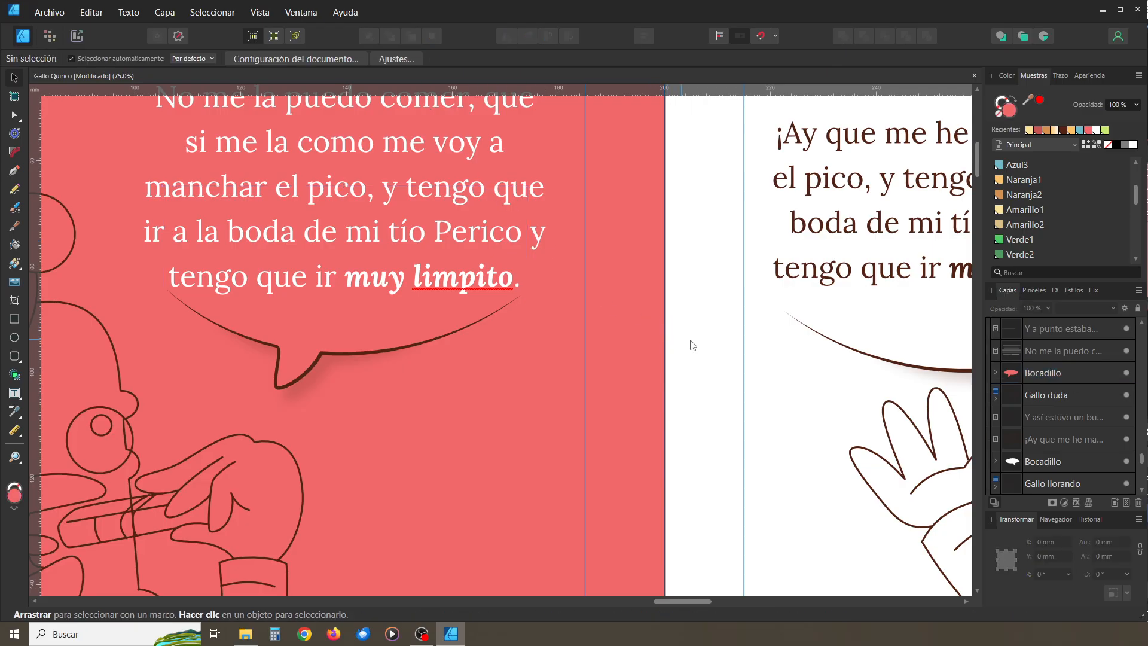
Compare the bubbles across the pages and move the red page's speech bubble to X 103 mm, Y 68,1 mm
{"action": "key", "text": "ctrl+minus"}
{"action": "key", "text": "ctrl+minus"}
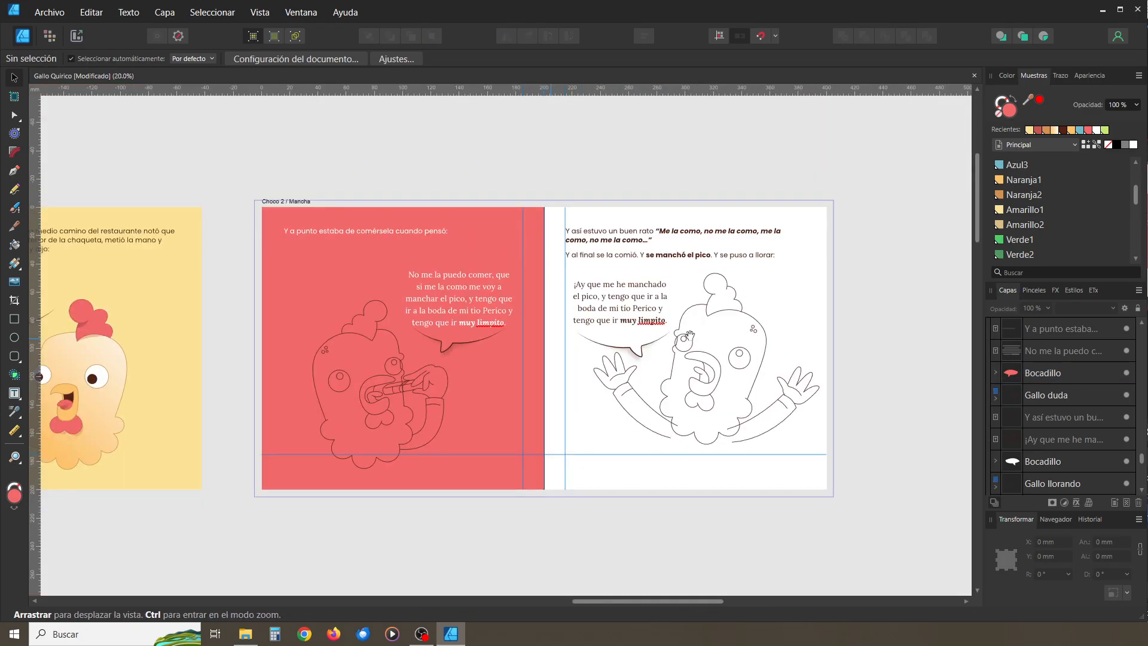
{"action": "left_click_drag", "start_coordinate": [487, 423], "coordinate": [617, 441]}
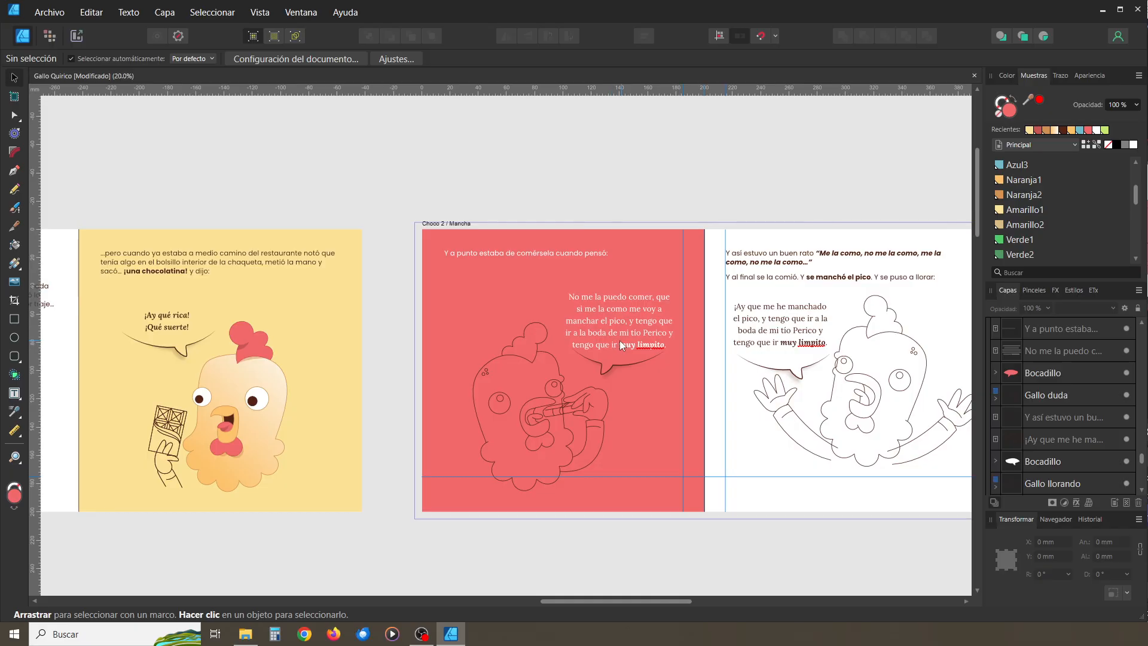
{"action": "key", "text": "ctrl+plus"}
{"action": "key", "text": "space"}
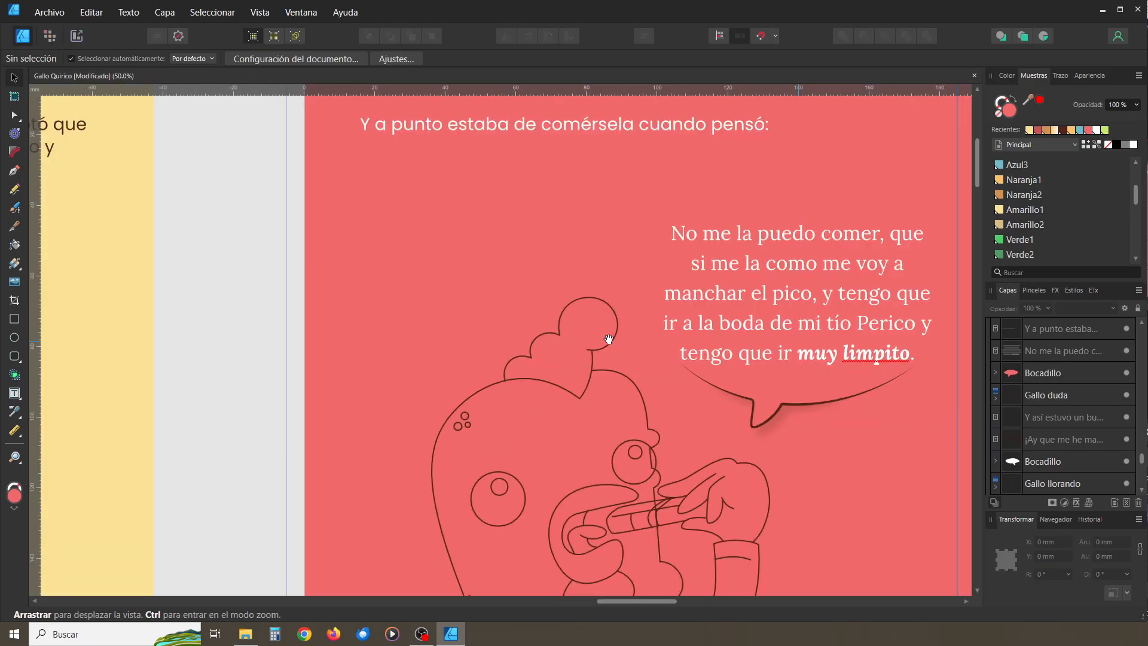
{"action": "left_click_drag", "start_coordinate": [588, 362], "coordinate": [488, 385]}
{"action": "left_click_drag", "start_coordinate": [650, 426], "coordinate": [643, 436]}
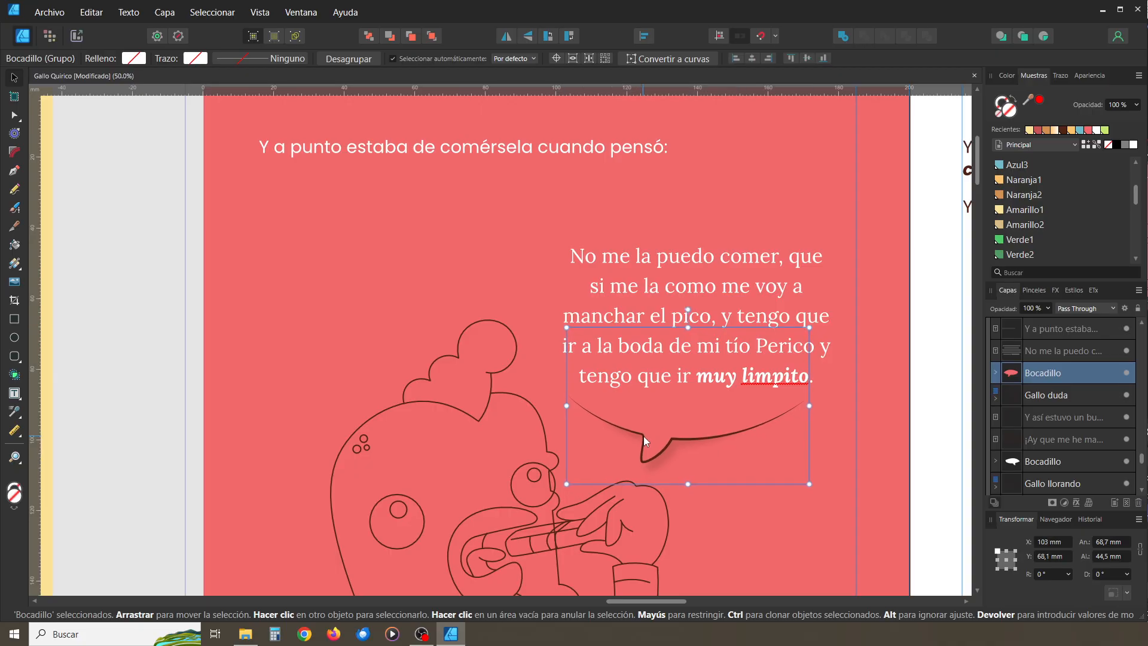
Recolor the outline curve of the red page's speech bubble with the Blanco swatch
{"action": "left_click", "coordinate": [14, 115]}
{"action": "left_click", "coordinate": [133, 236]}
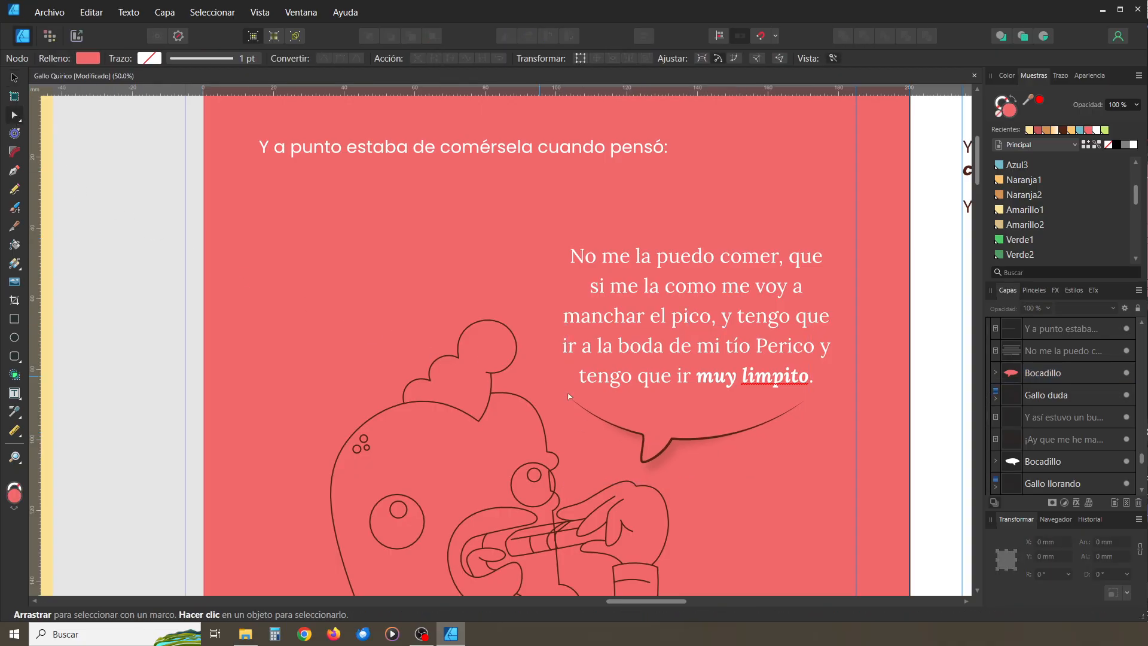
{"action": "left_click", "coordinate": [639, 437]}
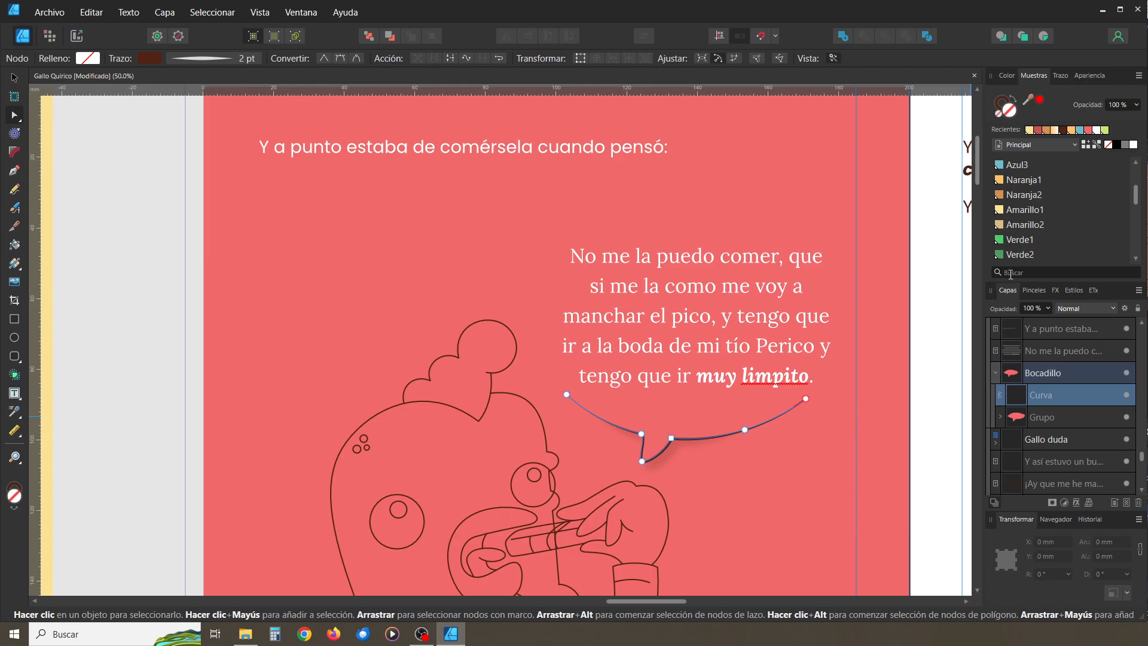
{"action": "left_click", "coordinate": [1001, 105]}
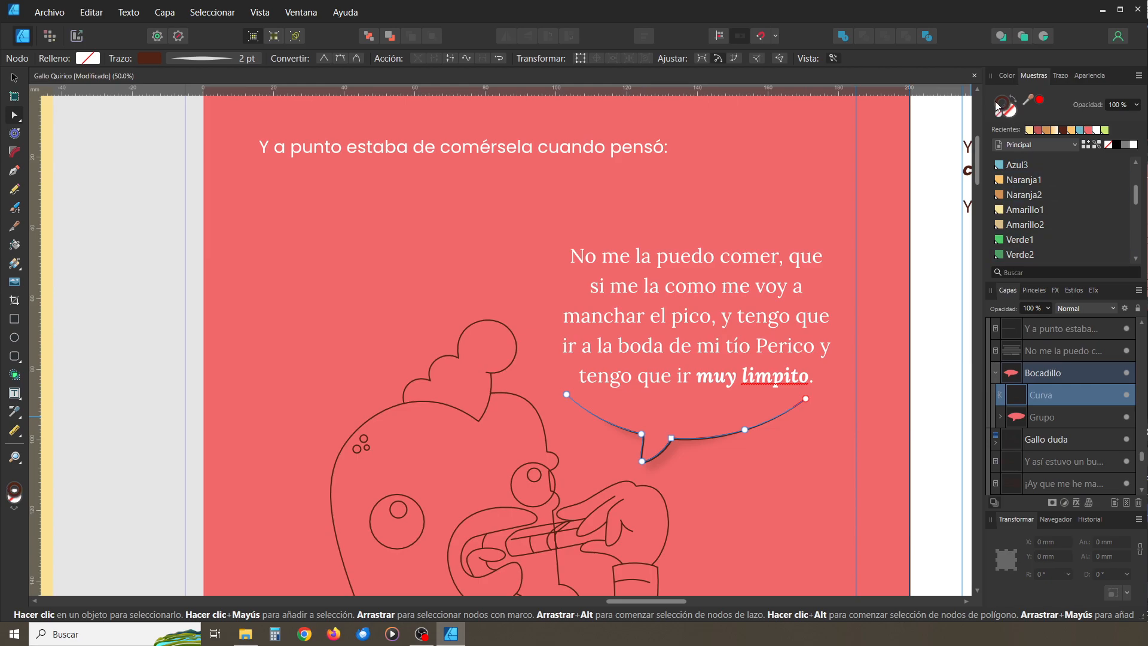
{"action": "scroll", "coordinate": [1021, 199], "scroll_direction": "up", "scroll_amount": 3}
{"action": "left_click", "coordinate": [1019, 180]}
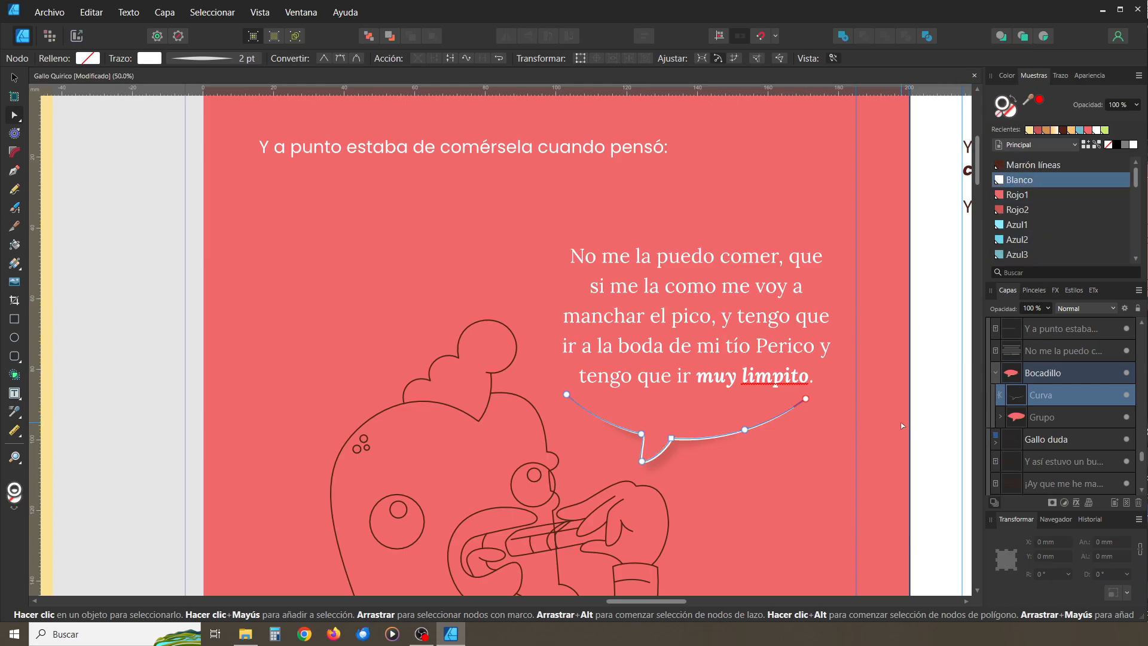
{"action": "left_click", "coordinate": [929, 412]}
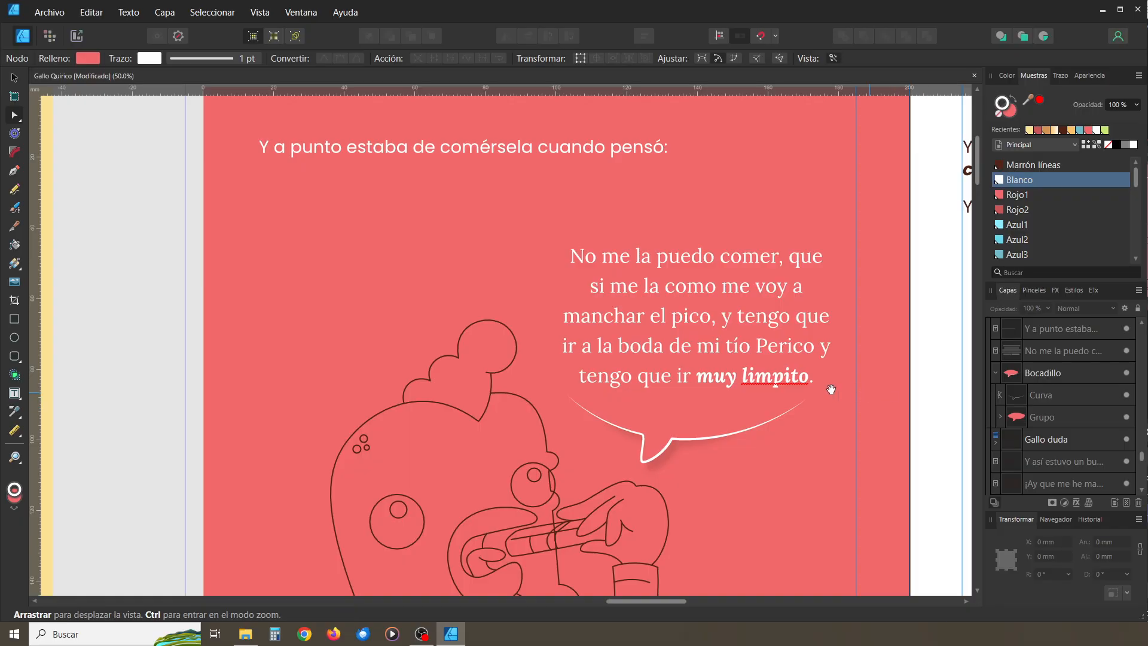
{"action": "left_click_drag", "start_coordinate": [777, 385], "coordinate": [738, 378]}
{"action": "left_click", "coordinate": [14, 77]}
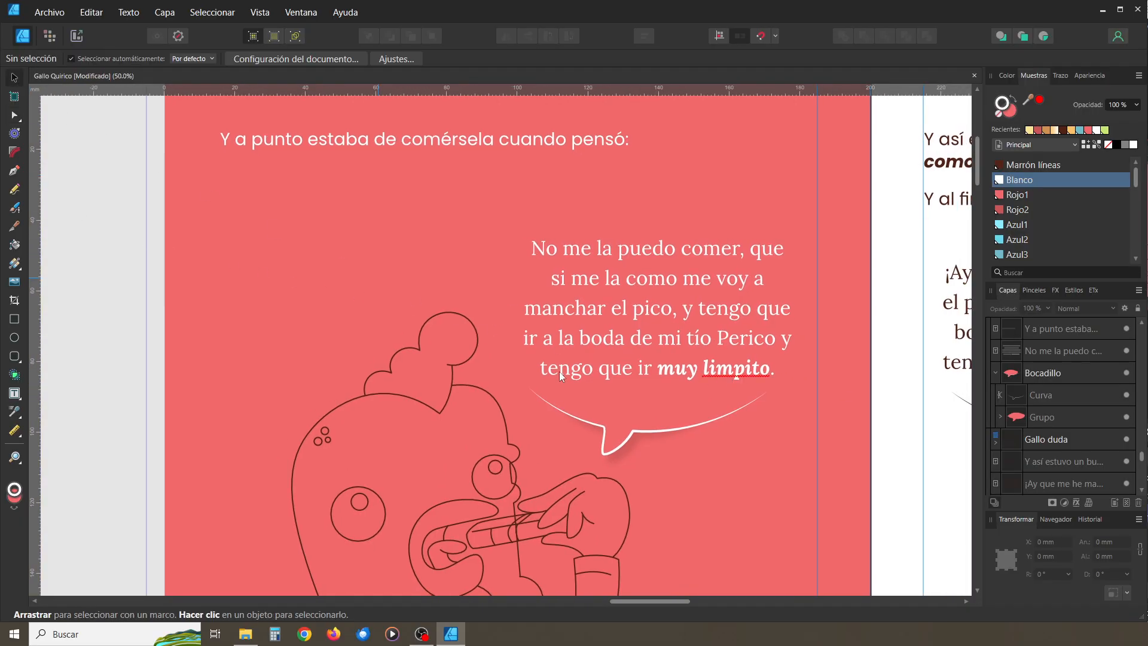
Move the "No me la puedo comer" text up on the red page and enlarge its speech bubble to about 80,2 × 52 mm
{"action": "left_click", "coordinate": [638, 372]}
{"action": "left_click_drag", "start_coordinate": [639, 372], "coordinate": [643, 339]}
{"action": "left_click_drag", "start_coordinate": [629, 439], "coordinate": [617, 414]}
{"action": "left_click_drag", "start_coordinate": [758, 447], "coordinate": [779, 460]}
{"action": "left_click_drag", "start_coordinate": [646, 412], "coordinate": [643, 400]}
{"action": "left_click_drag", "start_coordinate": [775, 449], "coordinate": [795, 461]}
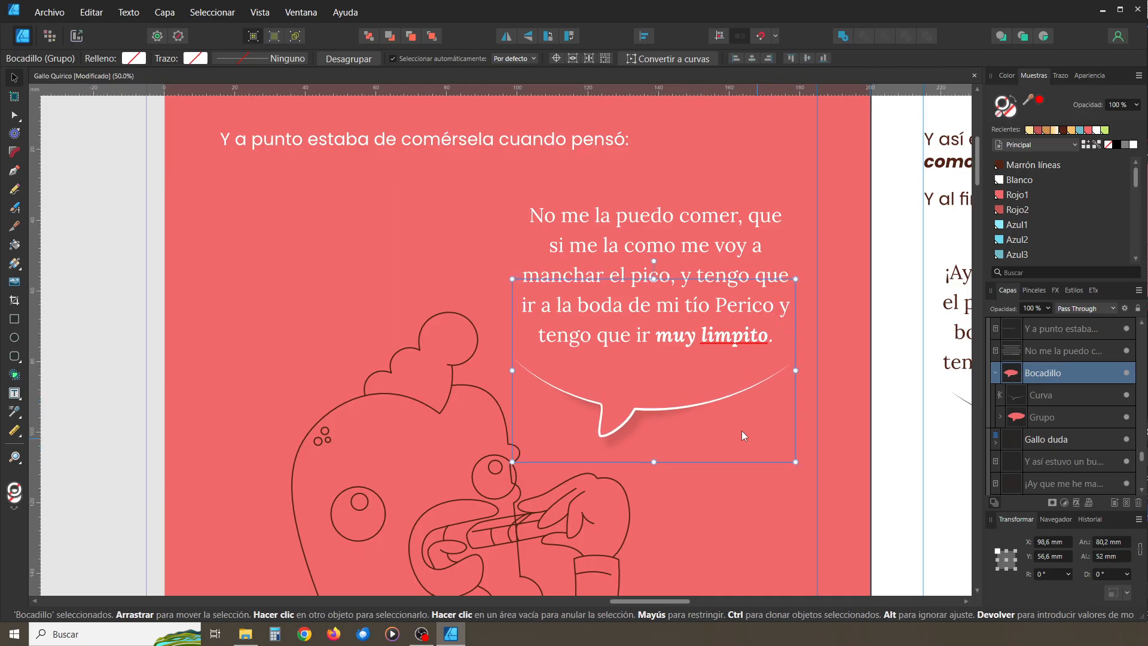
Shift the red page's dialogue text and speech bubble together toward the rooster, and reposition the bubble at about X 94,5 mm, Y 55,1 mm
{"action": "left_click_drag", "start_coordinate": [702, 403], "coordinate": [708, 397]}
{"action": "left_click", "coordinate": [687, 338], "text": "shift"}
{"action": "left_click_drag", "start_coordinate": [686, 338], "coordinate": [672, 336]}
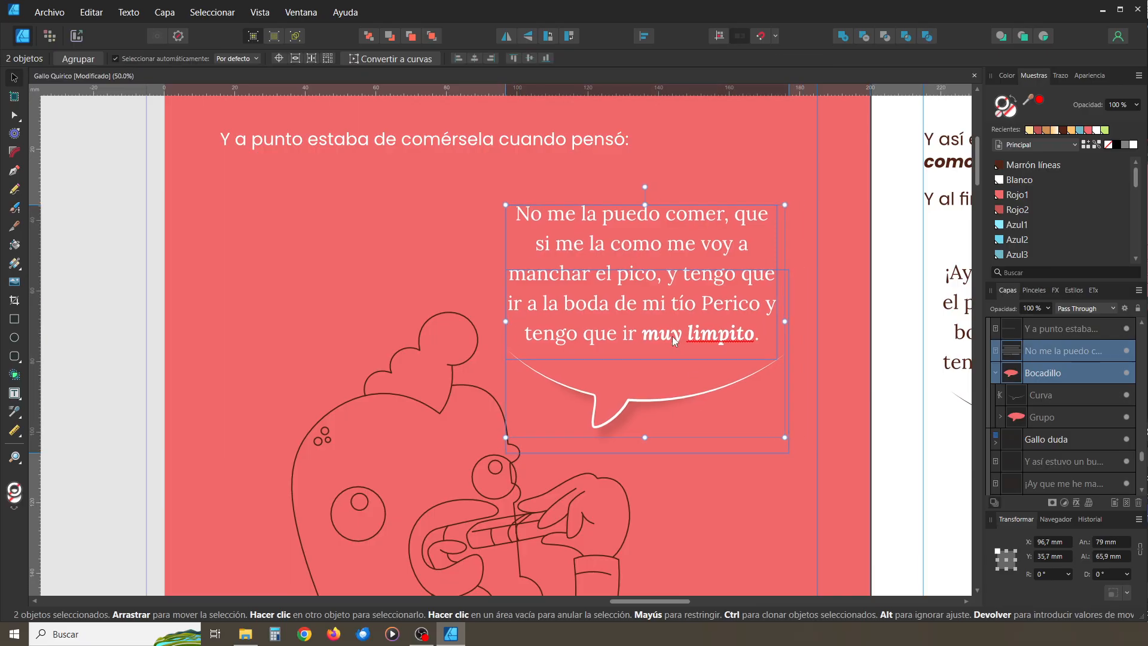
{"action": "left_click", "coordinate": [860, 377]}
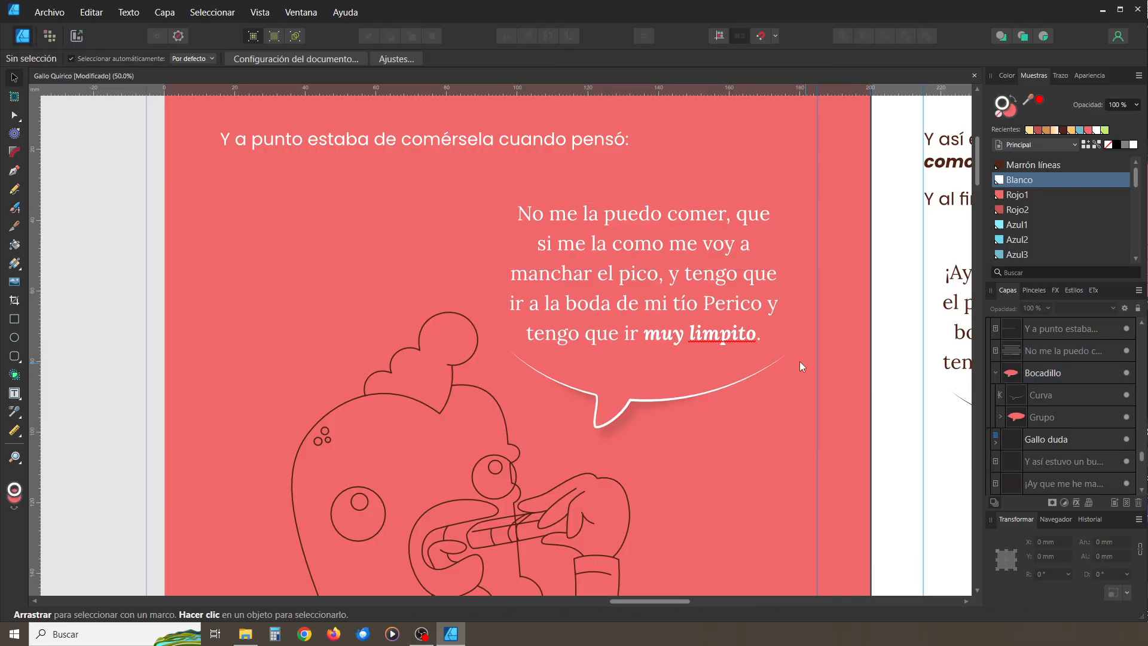
{"action": "left_click_drag", "start_coordinate": [596, 416], "coordinate": [588, 420]}
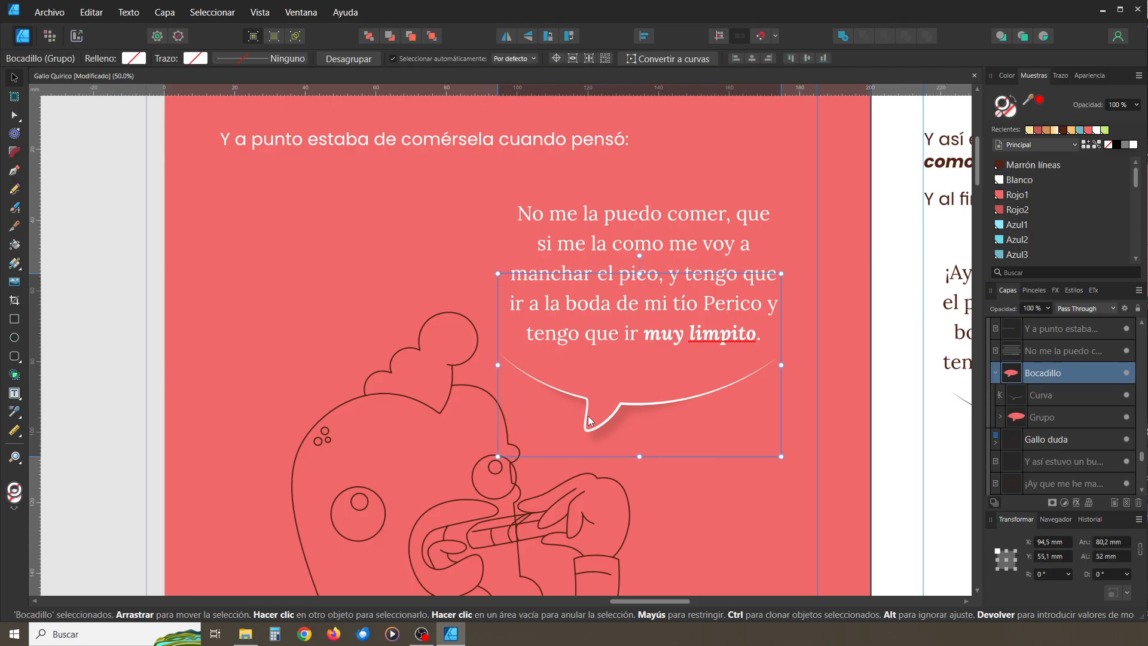
{"action": "left_click", "coordinate": [906, 440]}
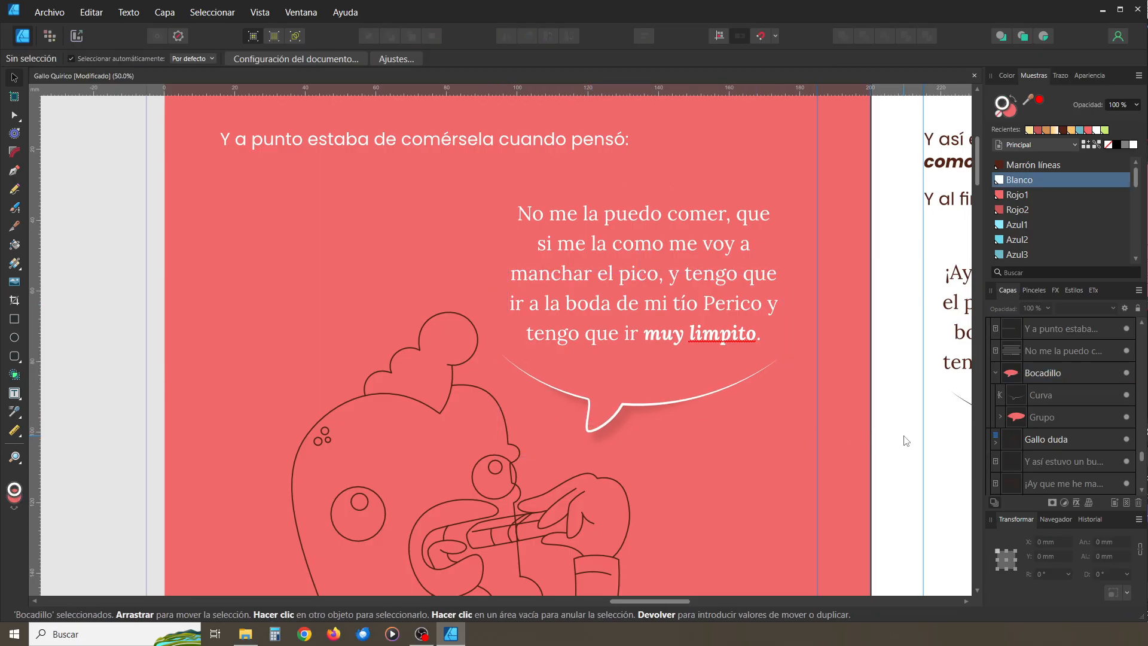
Enlarge the white page's speech bubble to about 77,6 × 47,4 mm and rotate it about 9,2° under its text
{"action": "scroll", "coordinate": [743, 436], "scroll_direction": "right", "scroll_amount": 7}
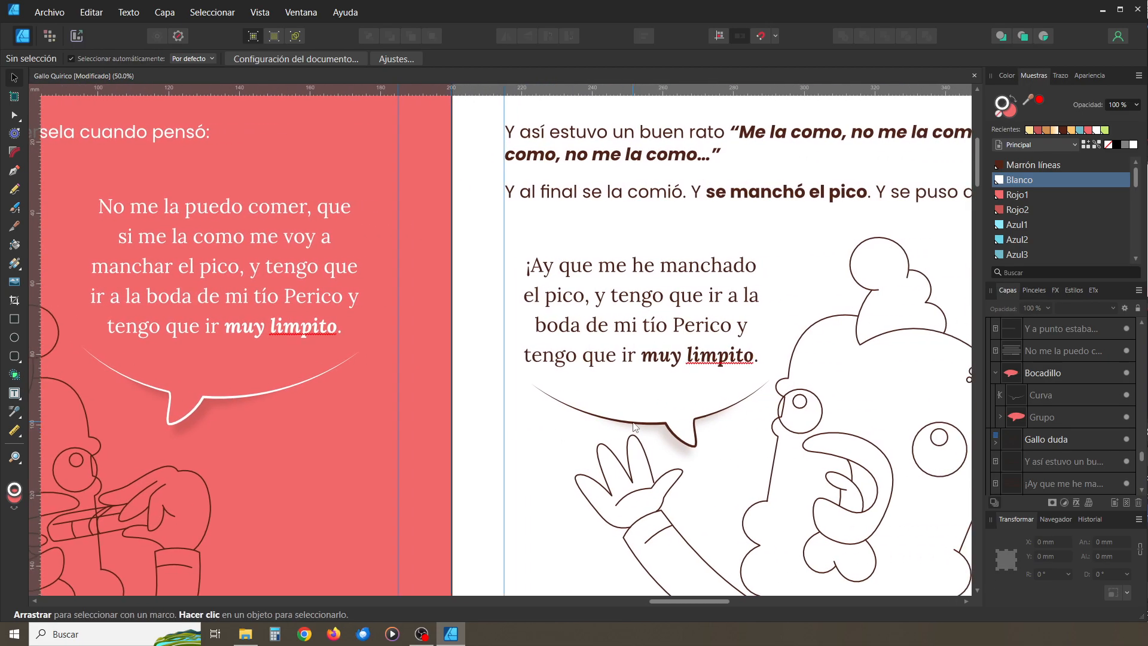
{"action": "left_click", "coordinate": [635, 426]}
{"action": "left_click_drag", "start_coordinate": [637, 424], "coordinate": [638, 418]}
{"action": "left_click_drag", "start_coordinate": [526, 303], "coordinate": [493, 293]}
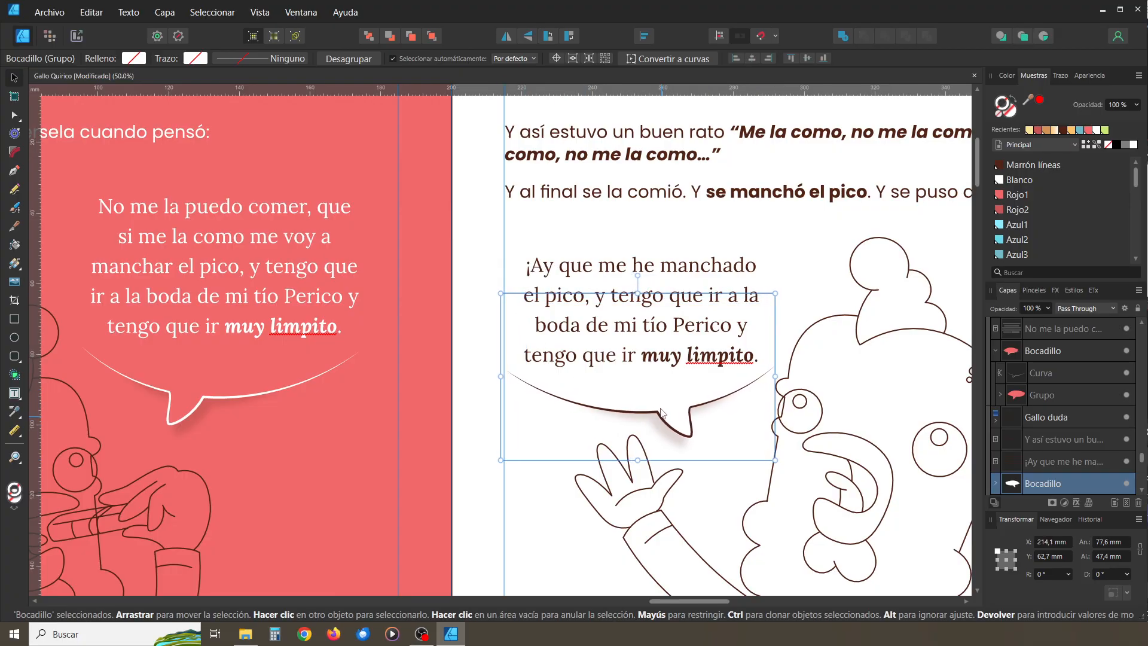
{"action": "left_click_drag", "start_coordinate": [631, 275], "coordinate": [618, 278]}
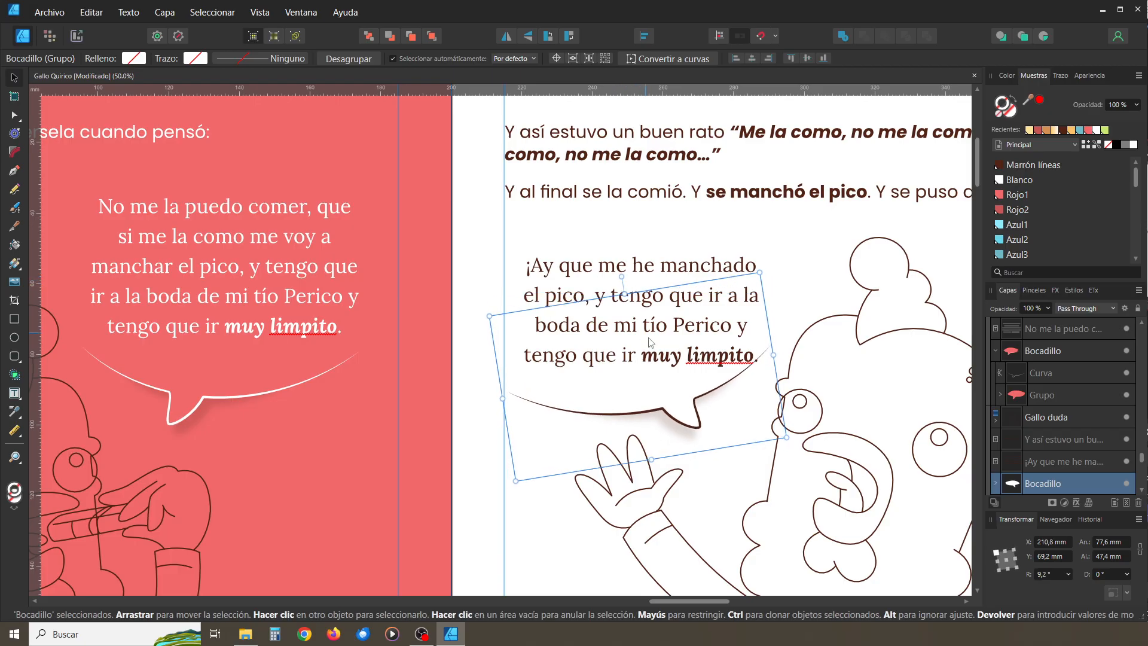
{"action": "left_click_drag", "start_coordinate": [664, 412], "coordinate": [672, 418]}
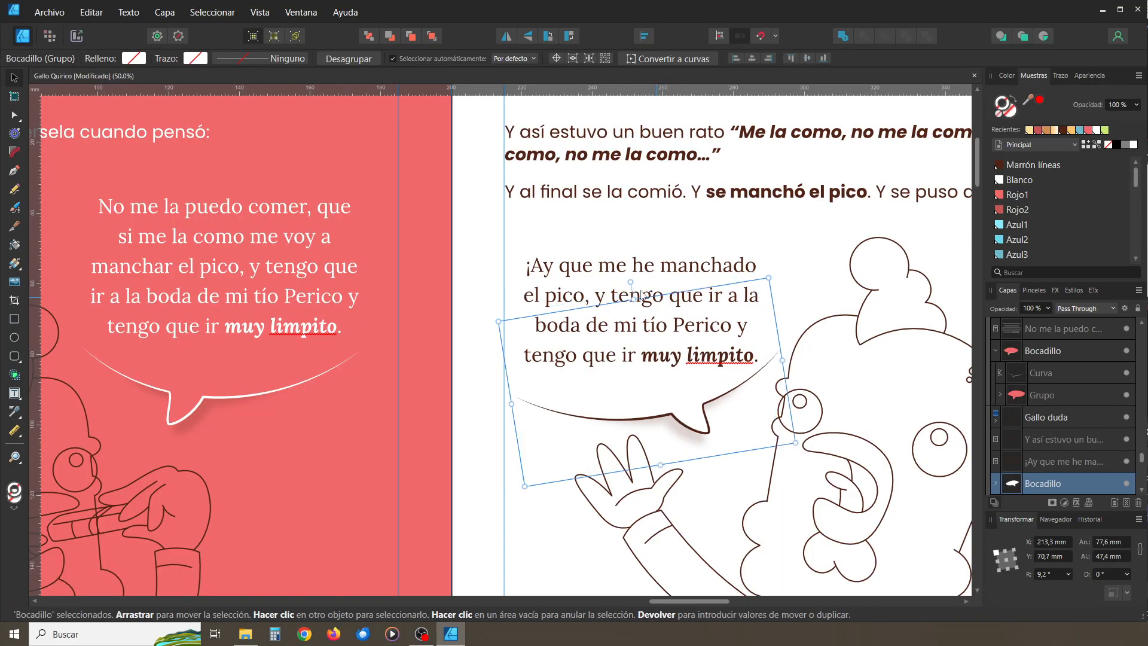
Move the "¡Ay que me he manchado" text to about X 214,7 mm, Y 52,3 mm and its bubble to about X 215 mm, Y 71,2 mm
{"action": "left_click", "coordinate": [622, 274]}
{"action": "left_click_drag", "start_coordinate": [610, 269], "coordinate": [595, 266]}
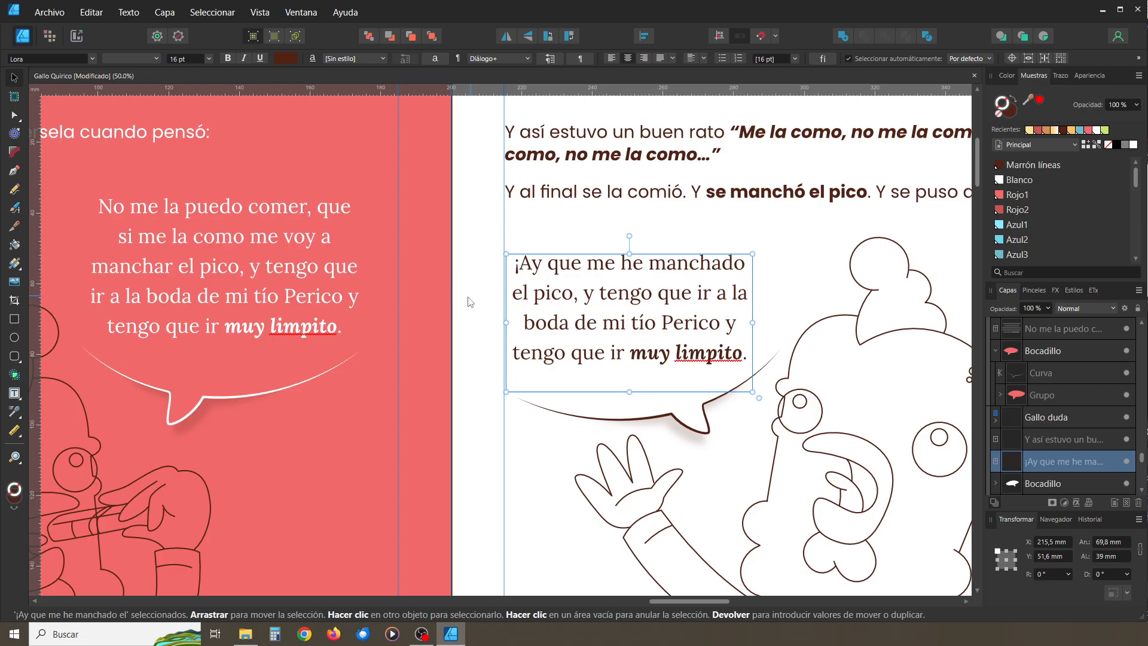
{"action": "left_click_drag", "start_coordinate": [540, 300], "coordinate": [536, 290]}
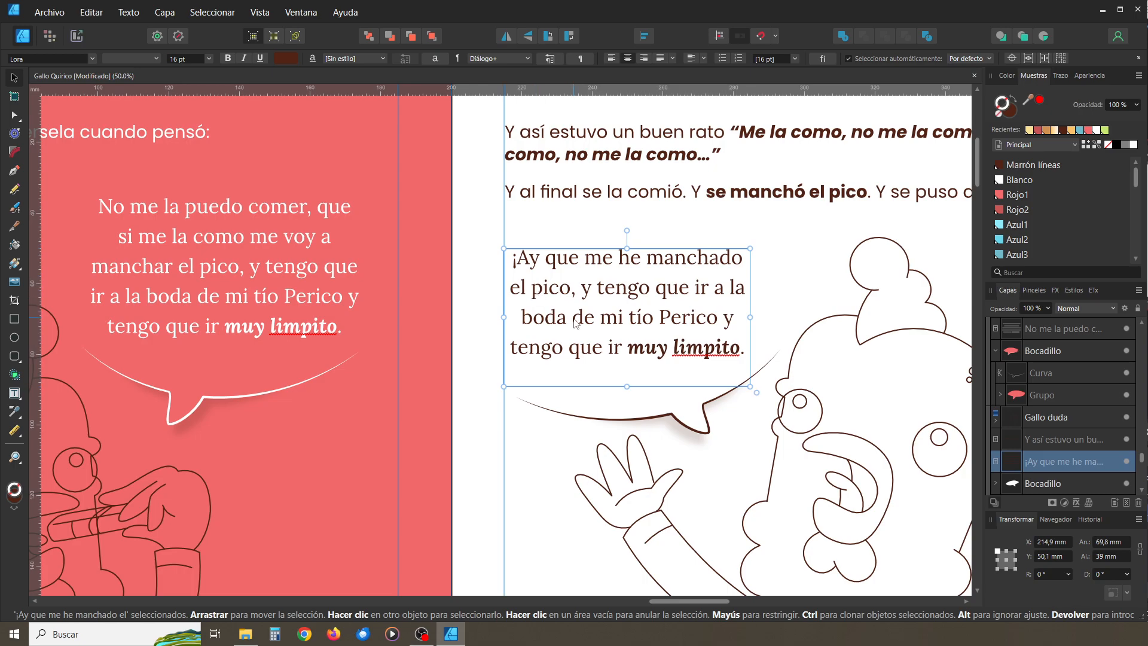
{"action": "left_click_drag", "start_coordinate": [577, 327], "coordinate": [578, 334]}
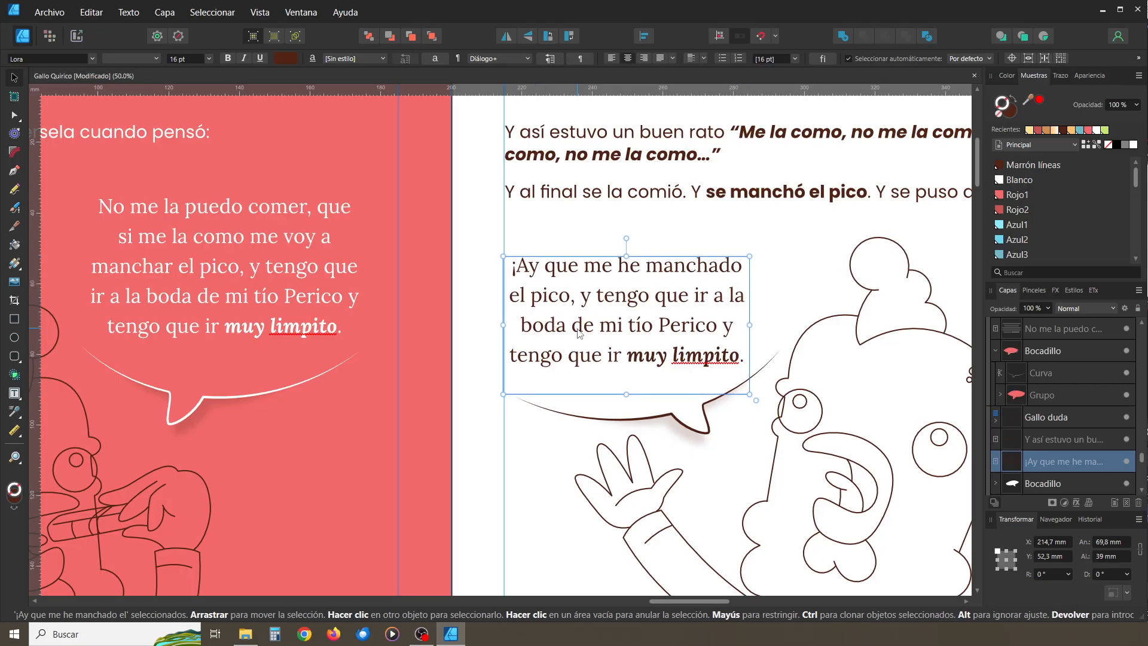
{"action": "left_click", "coordinate": [582, 250]}
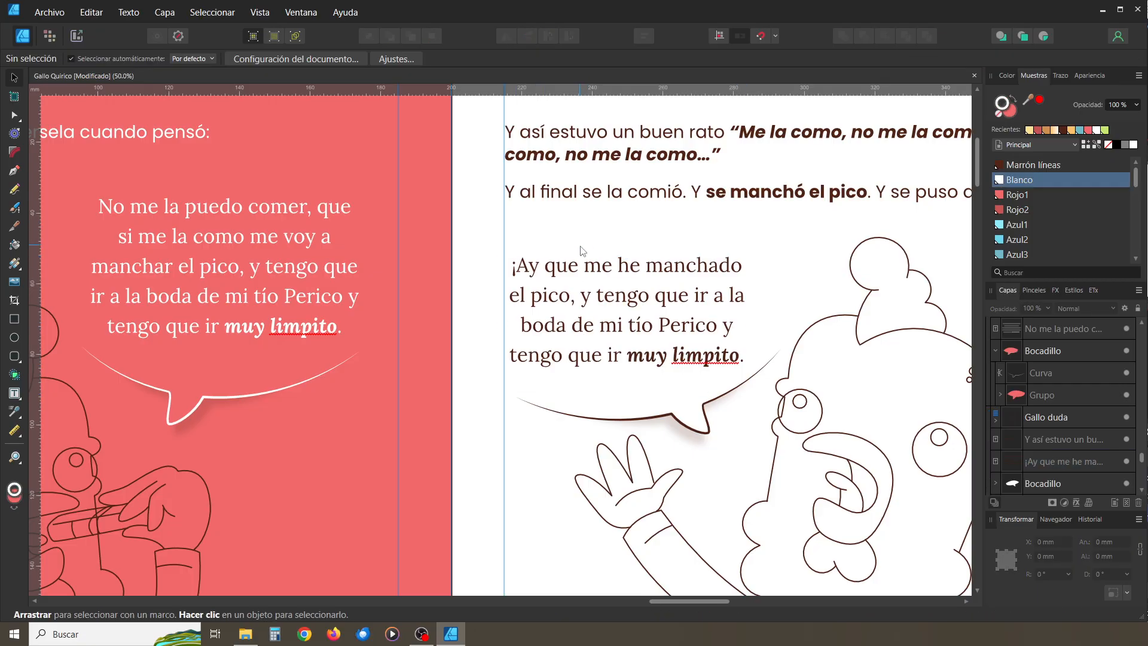
{"action": "left_click", "coordinate": [685, 426]}
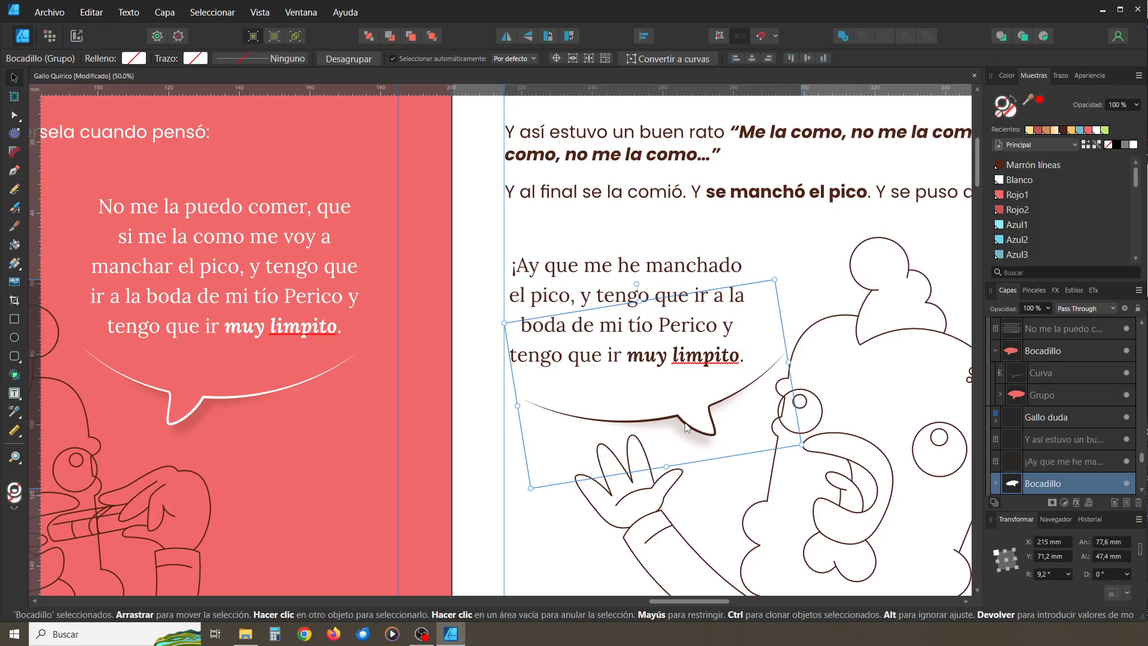
{"action": "left_click", "coordinate": [802, 298]}
Review the bubble placement across the whole Choco 2 / Mancha spread and save the document
{"action": "key", "text": "ctrl+minus"}
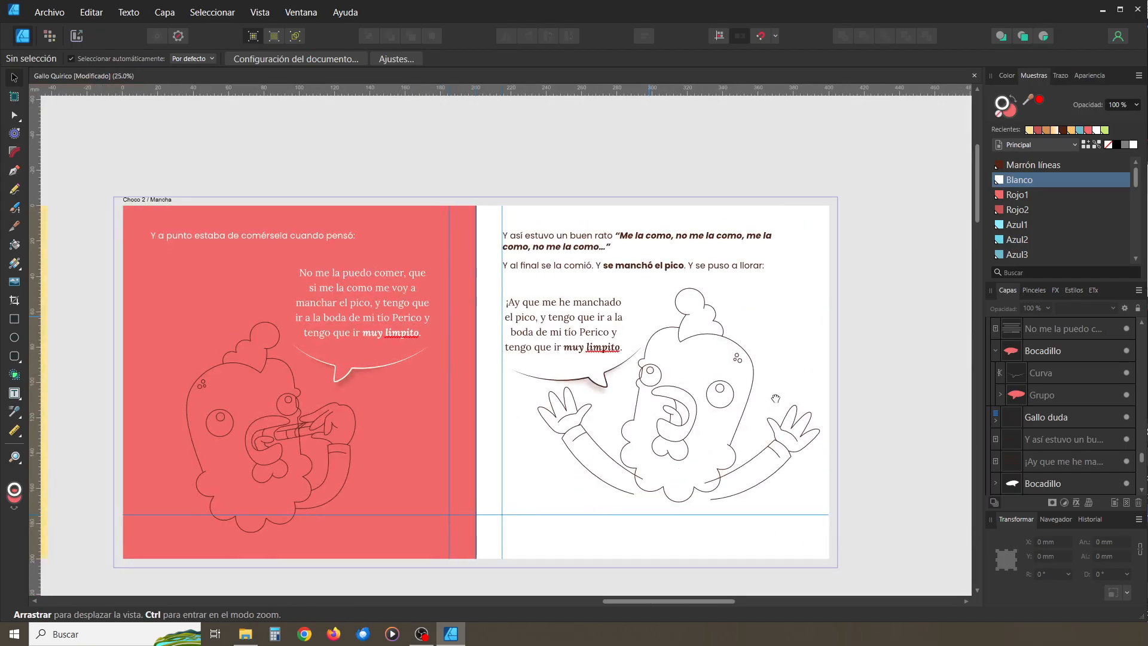
{"action": "key", "text": "ctrl+plus"}
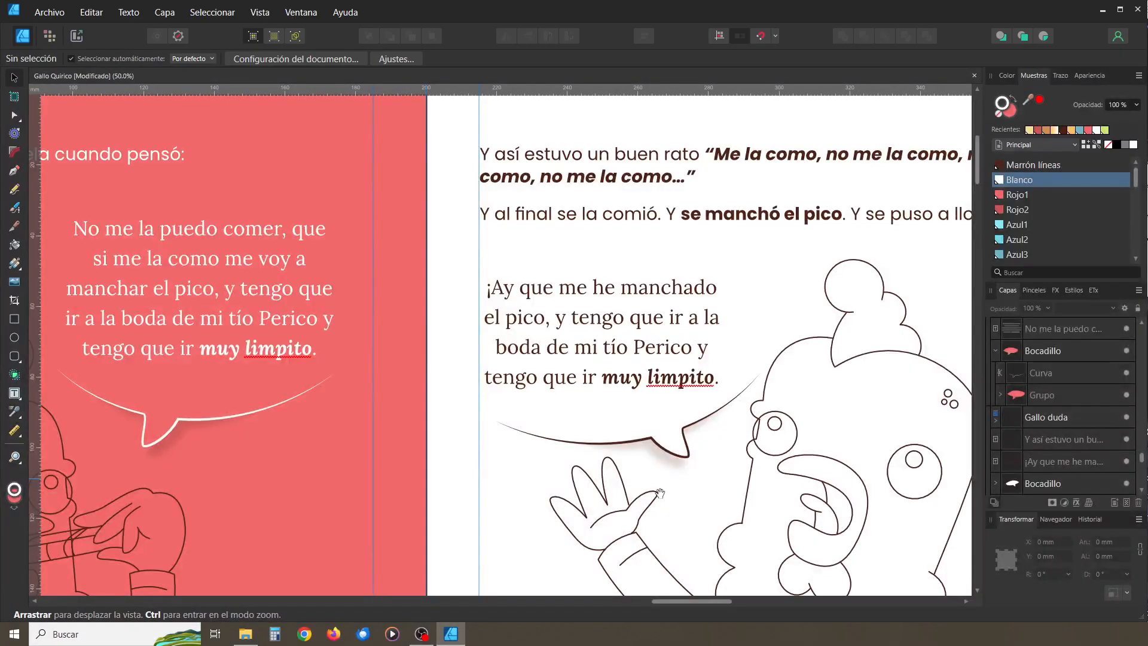
{"action": "scroll", "coordinate": [717, 401], "scroll_direction": "down", "scroll_amount": 3}
{"action": "scroll", "coordinate": [718, 400], "scroll_direction": "right", "scroll_amount": 5}
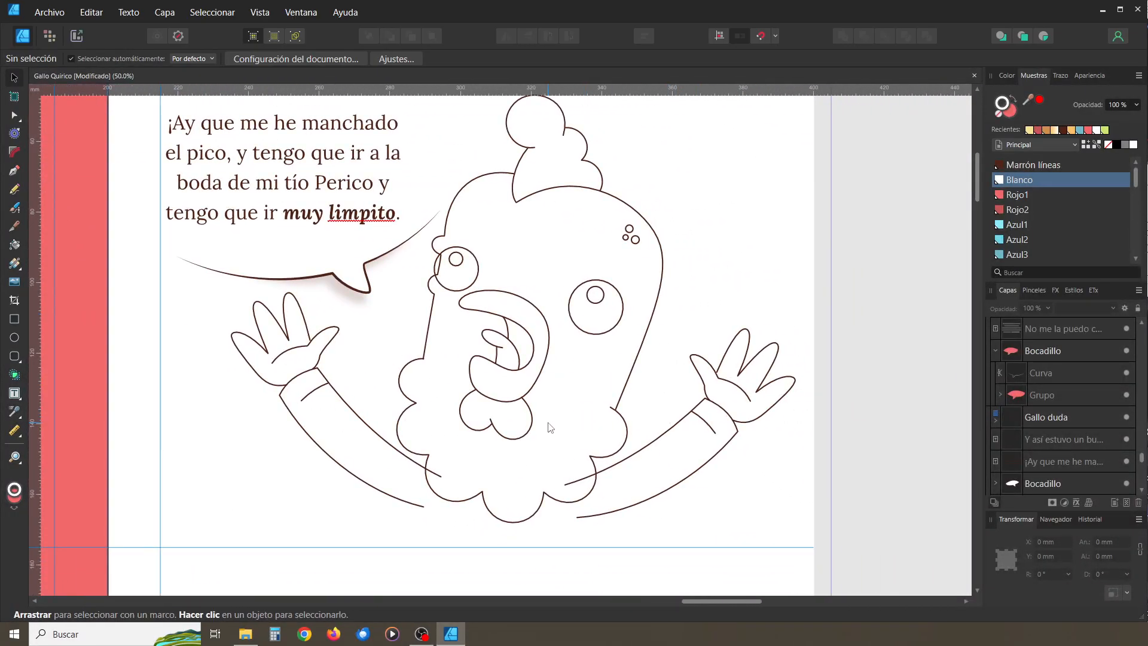
{"action": "key", "text": "ctrl+minus"}
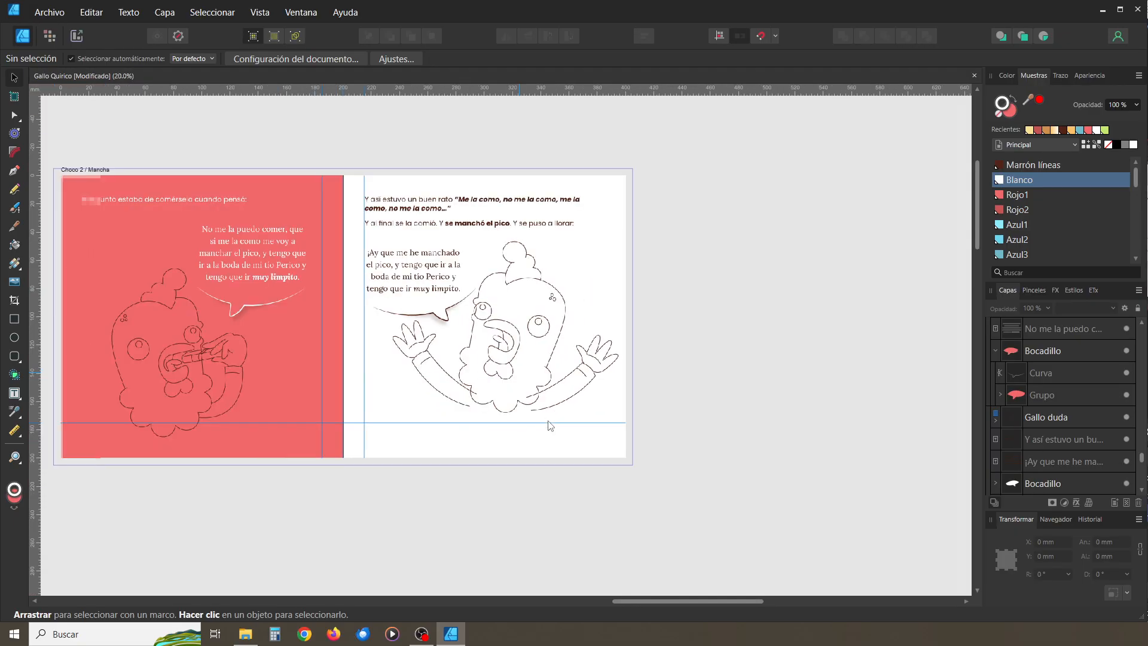
{"action": "left_click_drag", "start_coordinate": [463, 362], "coordinate": [568, 402]}
{"action": "key", "text": "ctrl+plus"}
{"action": "key", "text": "ctrl+s"}
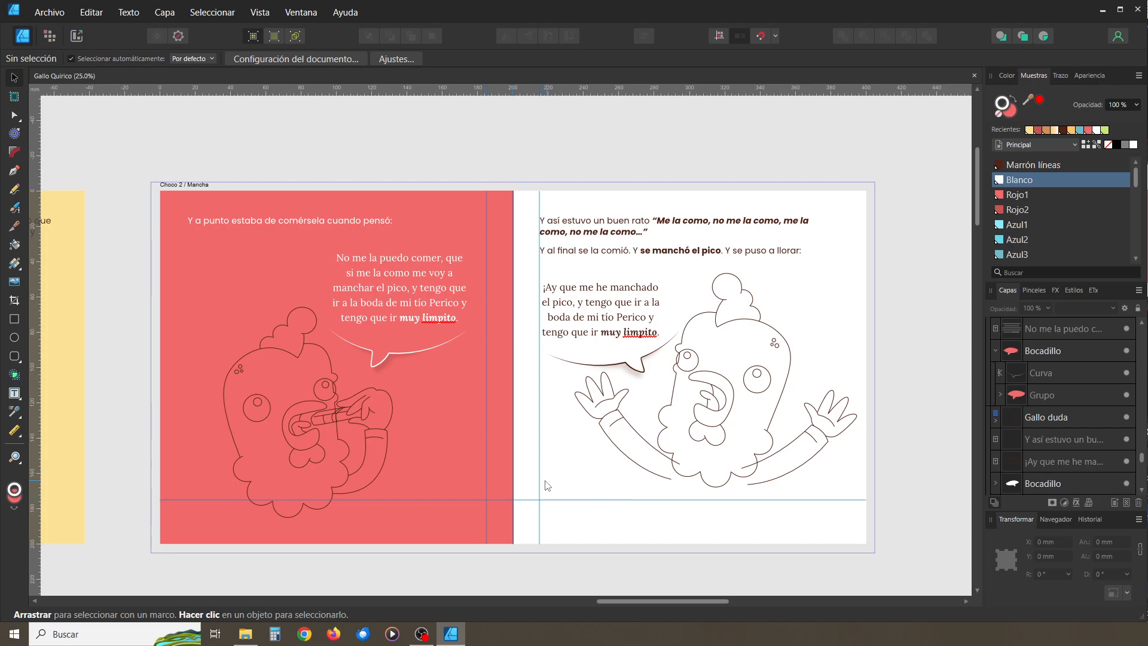
{"action": "left_click", "coordinate": [299, 16]}
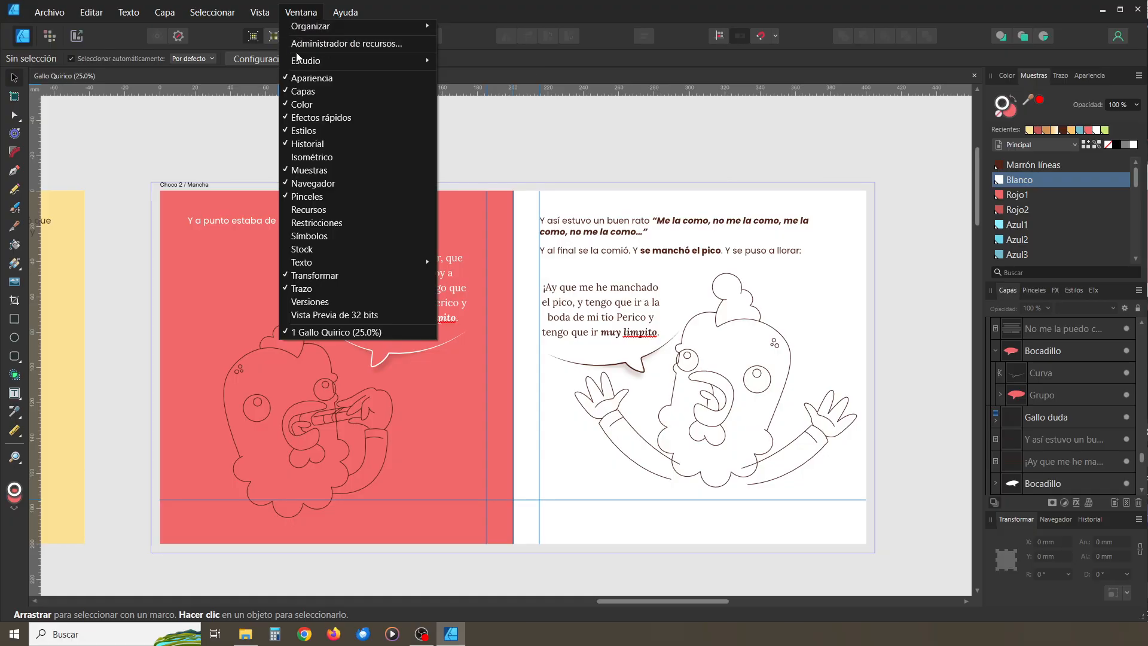
{"action": "mouse_move", "coordinate": [260, 12]}
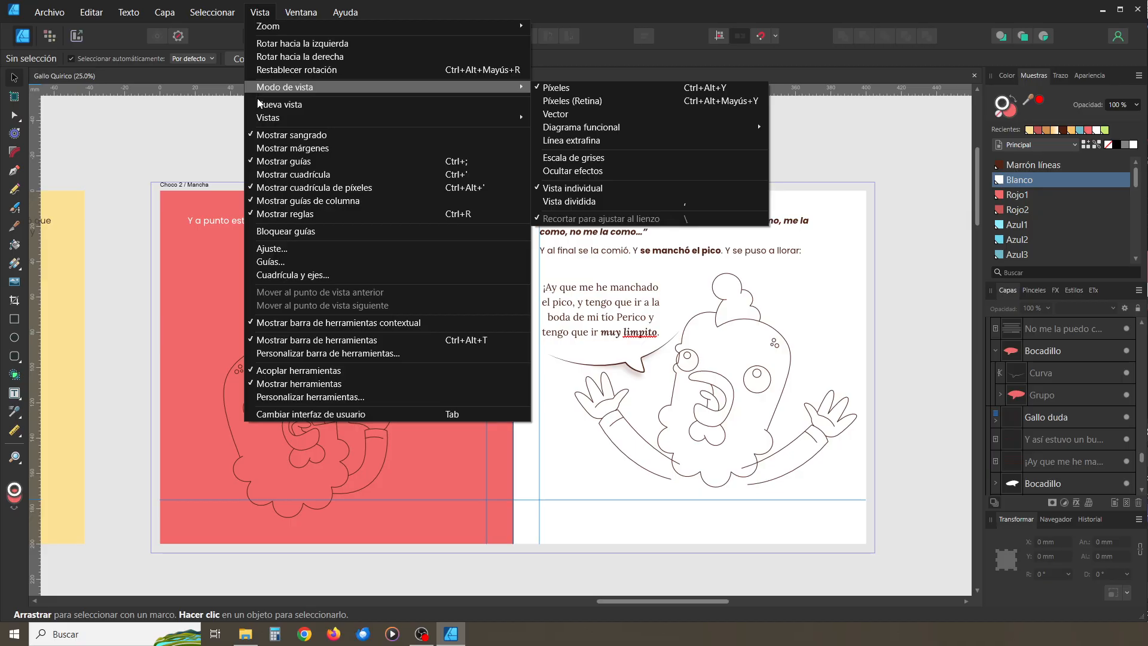
{"action": "left_click", "coordinate": [260, 12]}
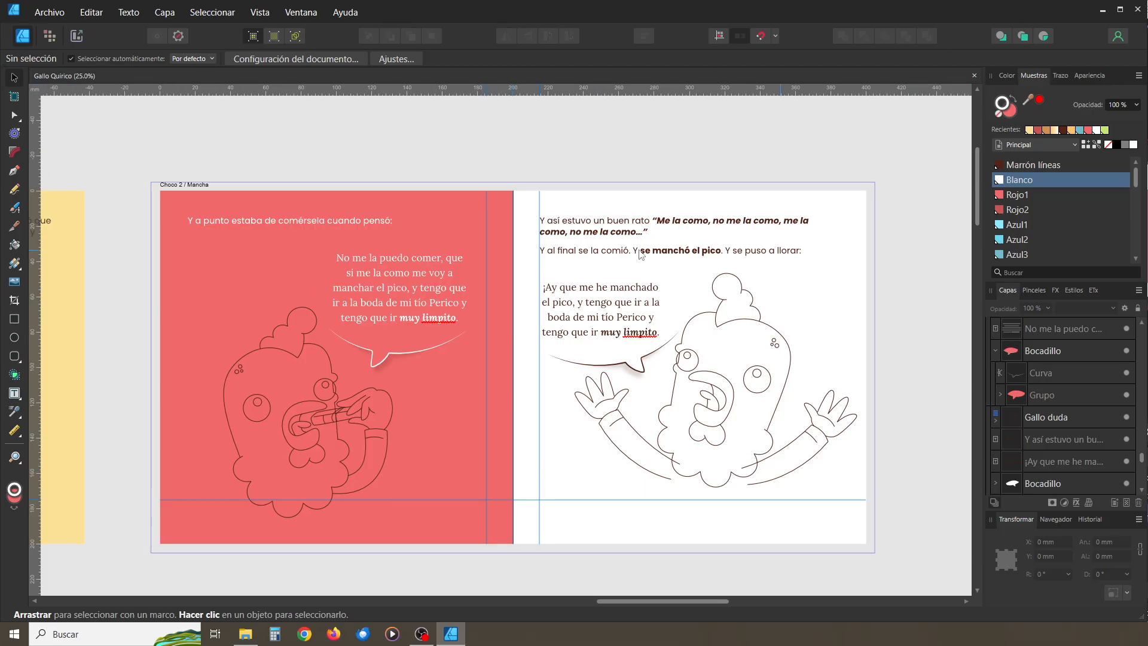
{"action": "left_click", "coordinate": [299, 13]}
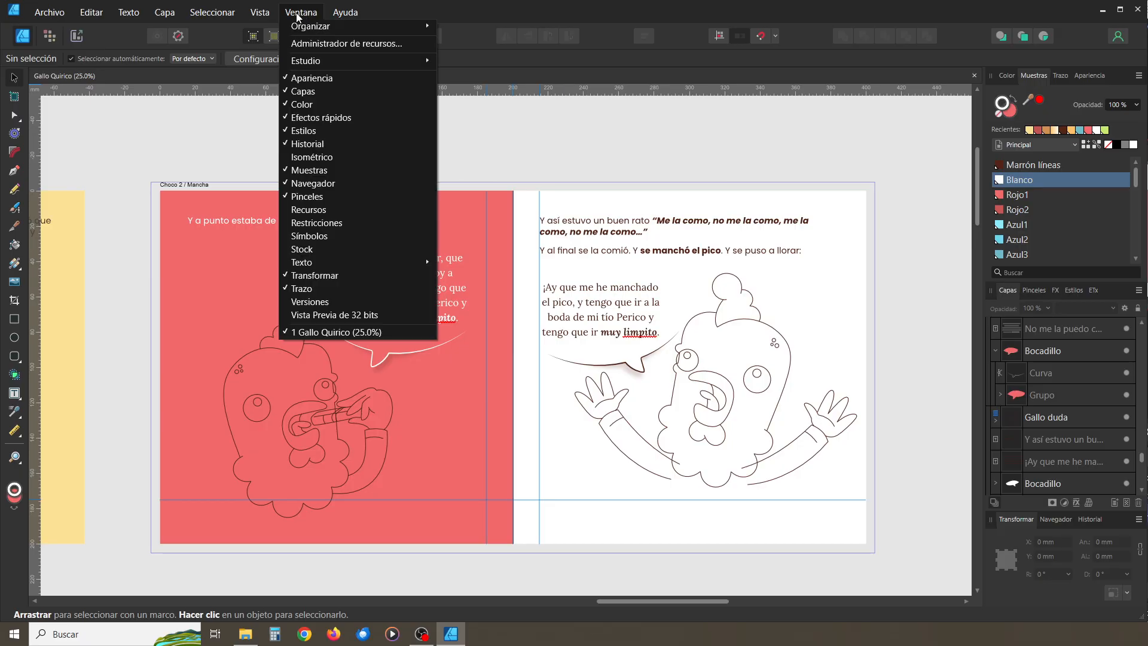
{"action": "mouse_move", "coordinate": [260, 91]}
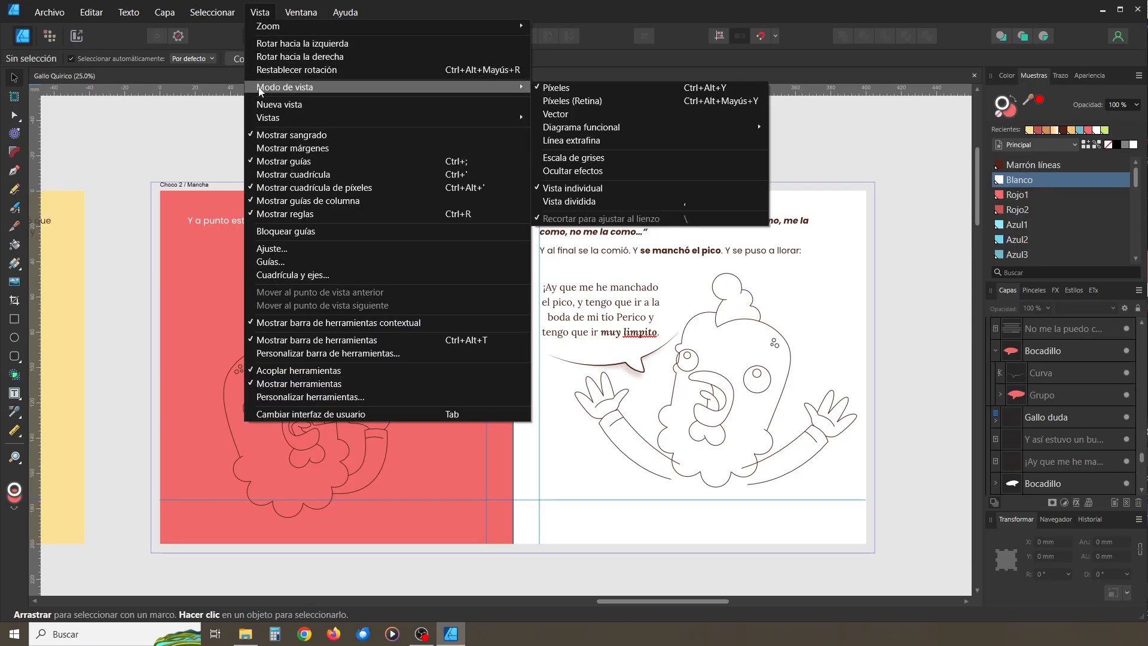
{"action": "mouse_move", "coordinate": [275, 123]}
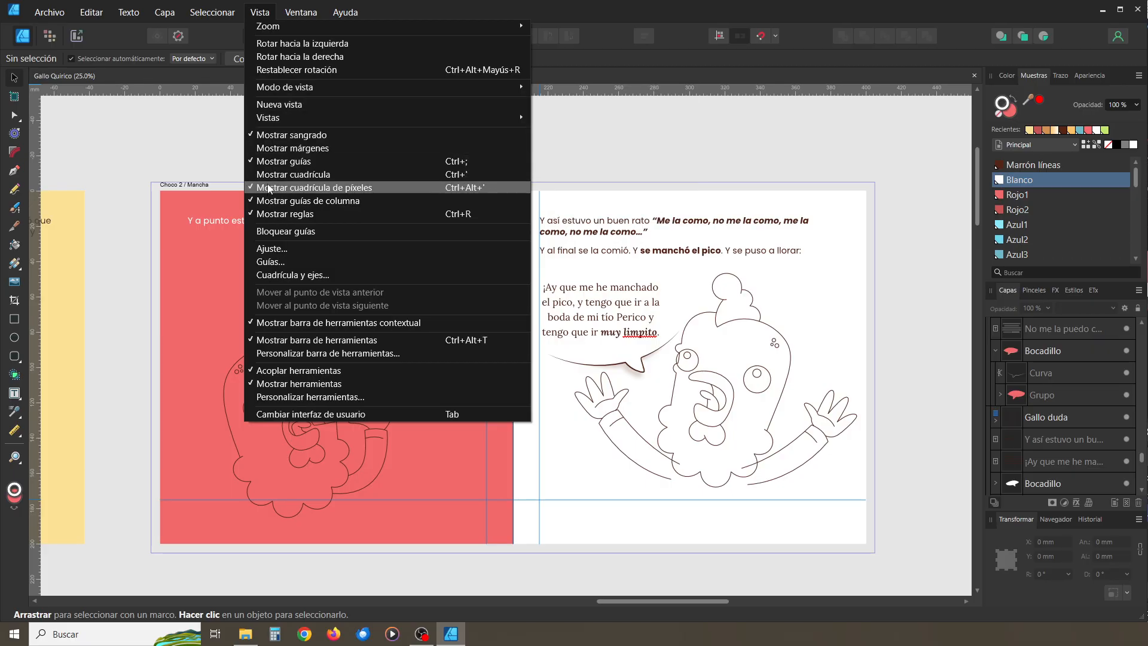
{"action": "left_click", "coordinate": [263, 14]}
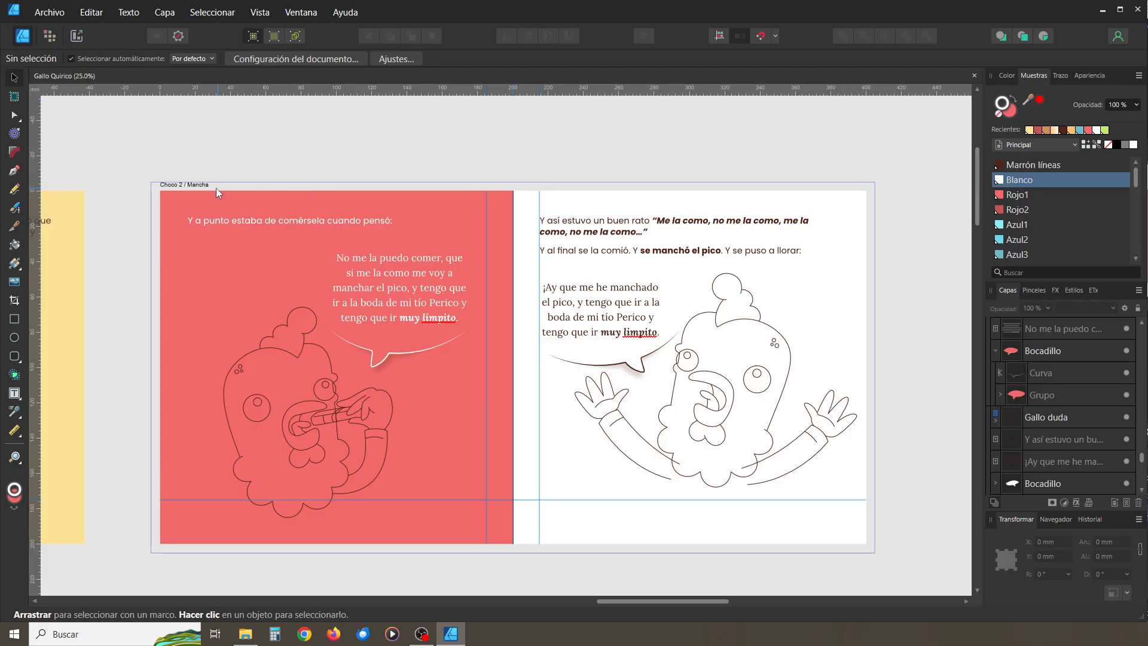
Export the Choco 2 / Mancha artboard as a best-quality JPEG to the desktop, replacing the existing Gallo Quirico.jpg
{"action": "left_click", "coordinate": [197, 189]}
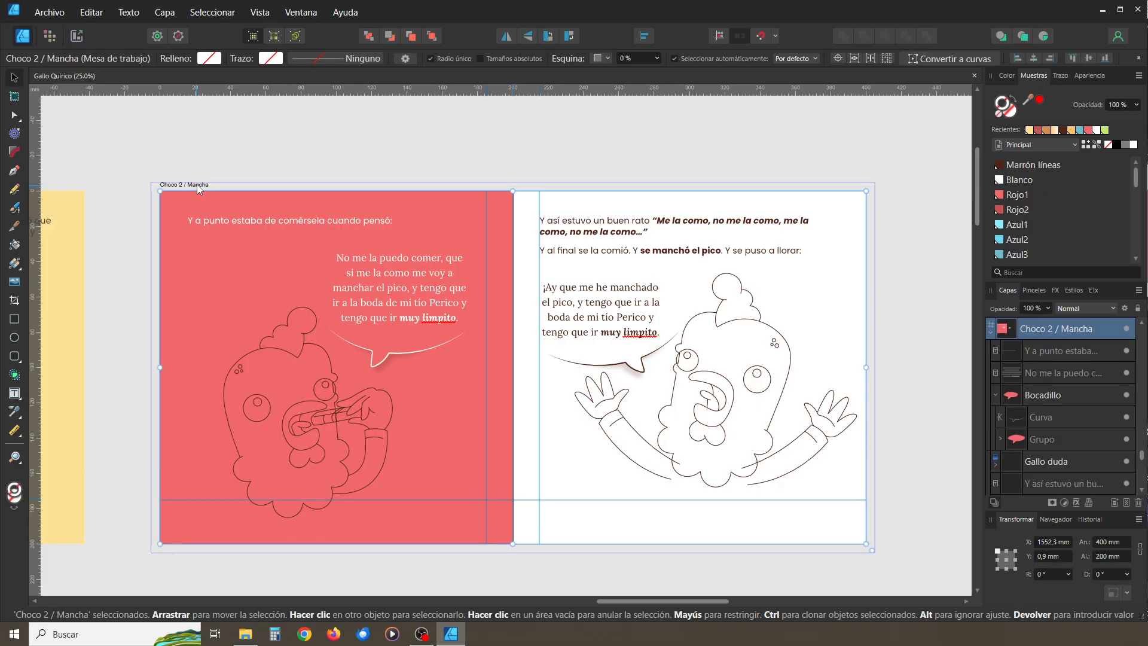
{"action": "left_click", "coordinate": [60, 18]}
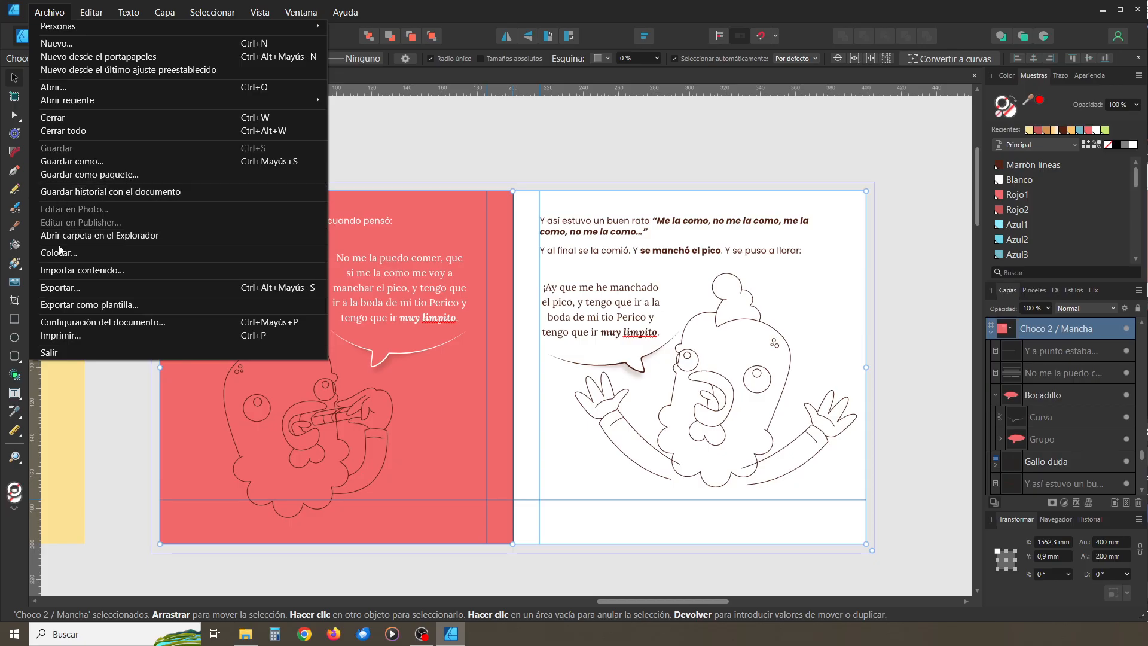
{"action": "left_click", "coordinate": [61, 289]}
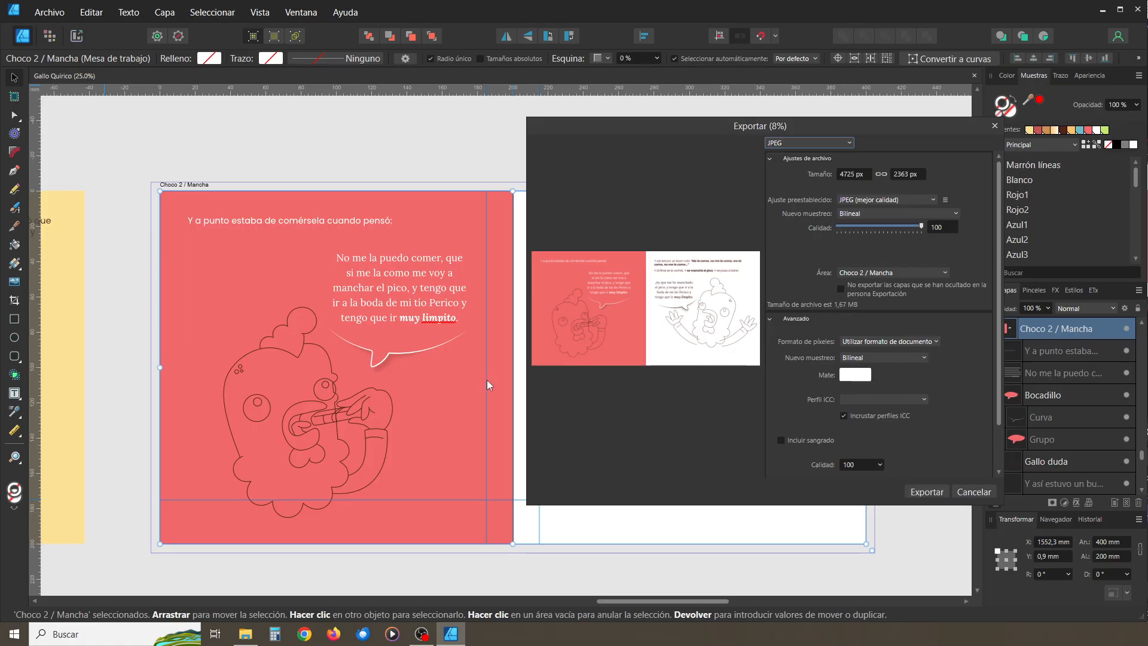
{"action": "left_click", "coordinate": [928, 492]}
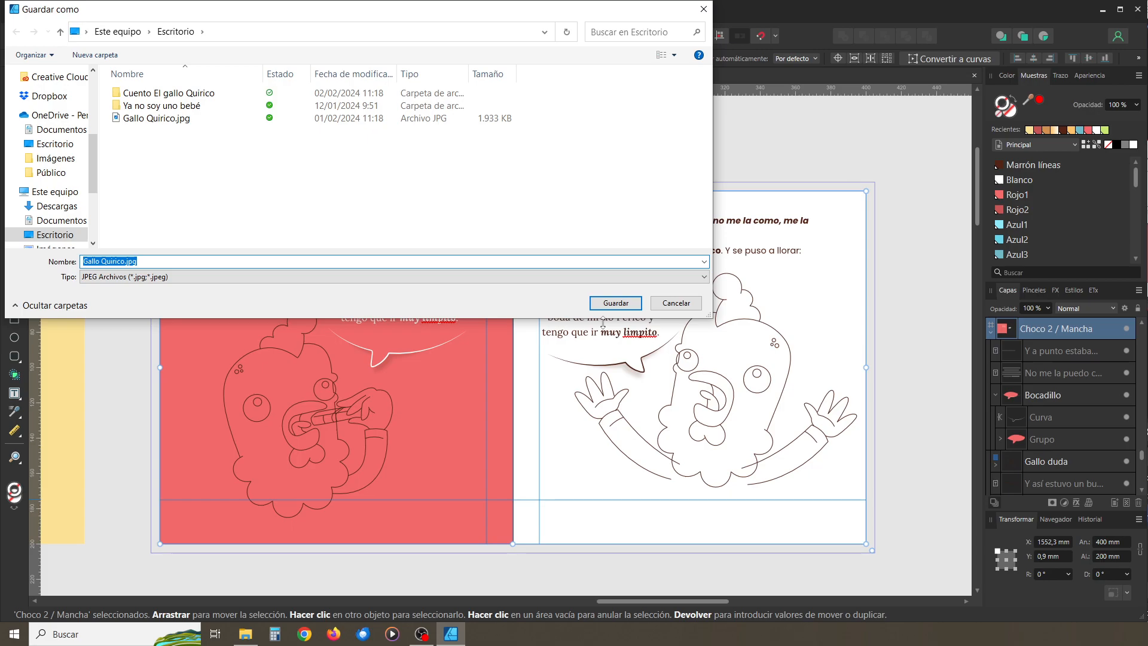
{"action": "left_click", "coordinate": [616, 303]}
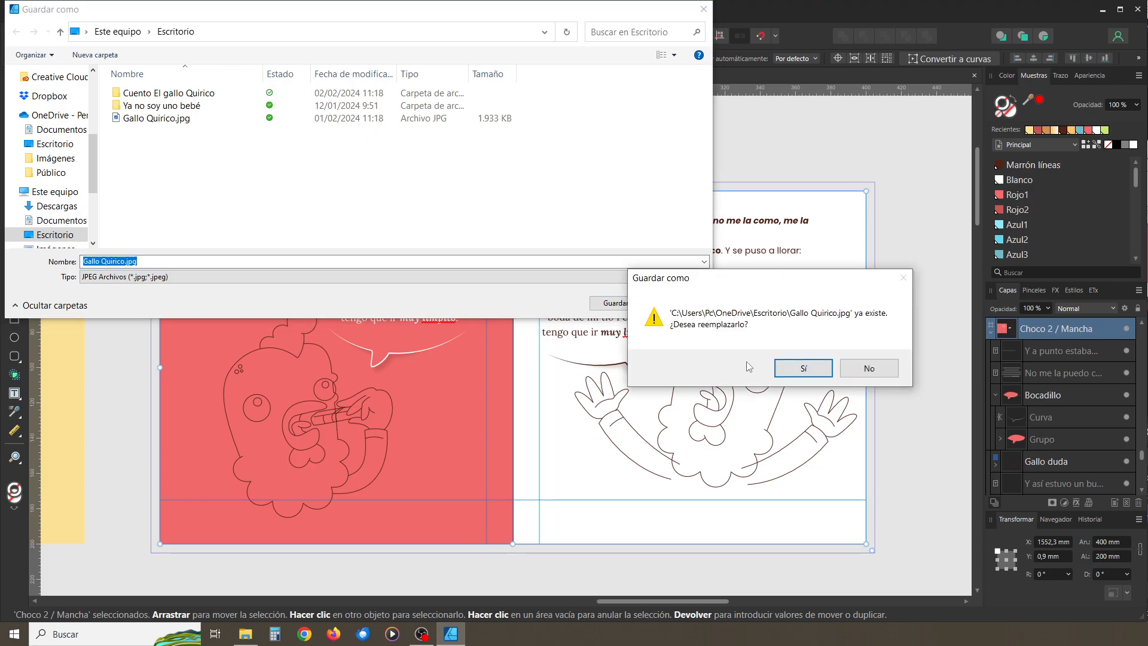
{"action": "left_click", "coordinate": [801, 369]}
Open the exported Gallo Quirico.jpg from the desktop, examine both pages' speech bubbles, and return to Affinity Designer
{"action": "left_click", "coordinate": [1146, 640]}
{"action": "left_click", "coordinate": [14, 251]}
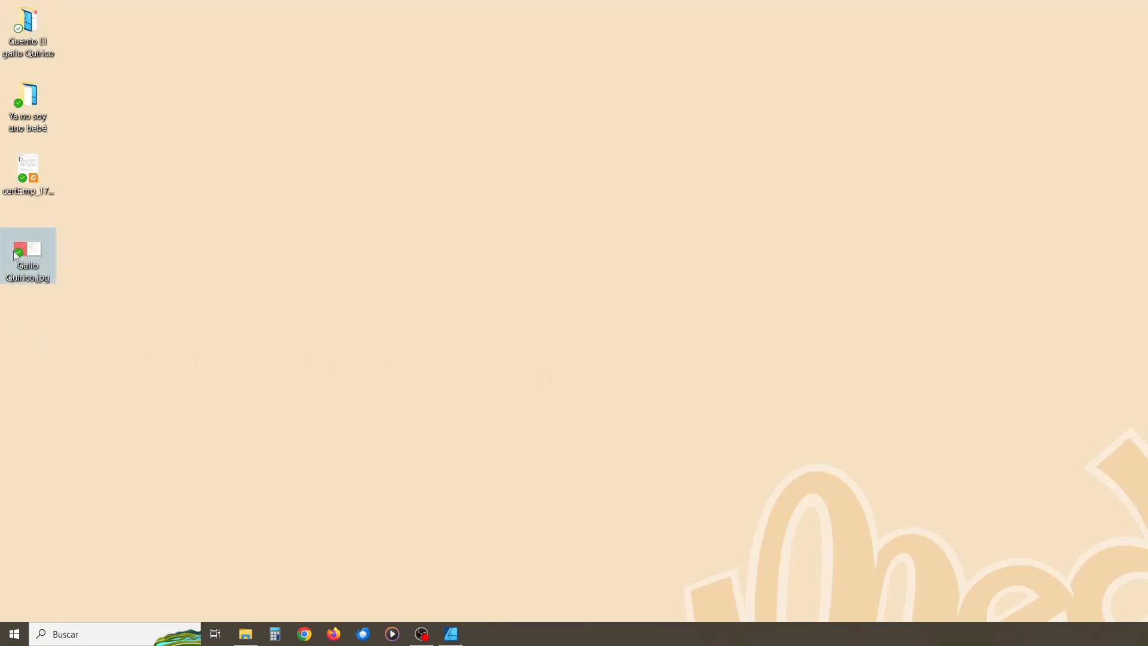
{"action": "double_click", "coordinate": [17, 254]}
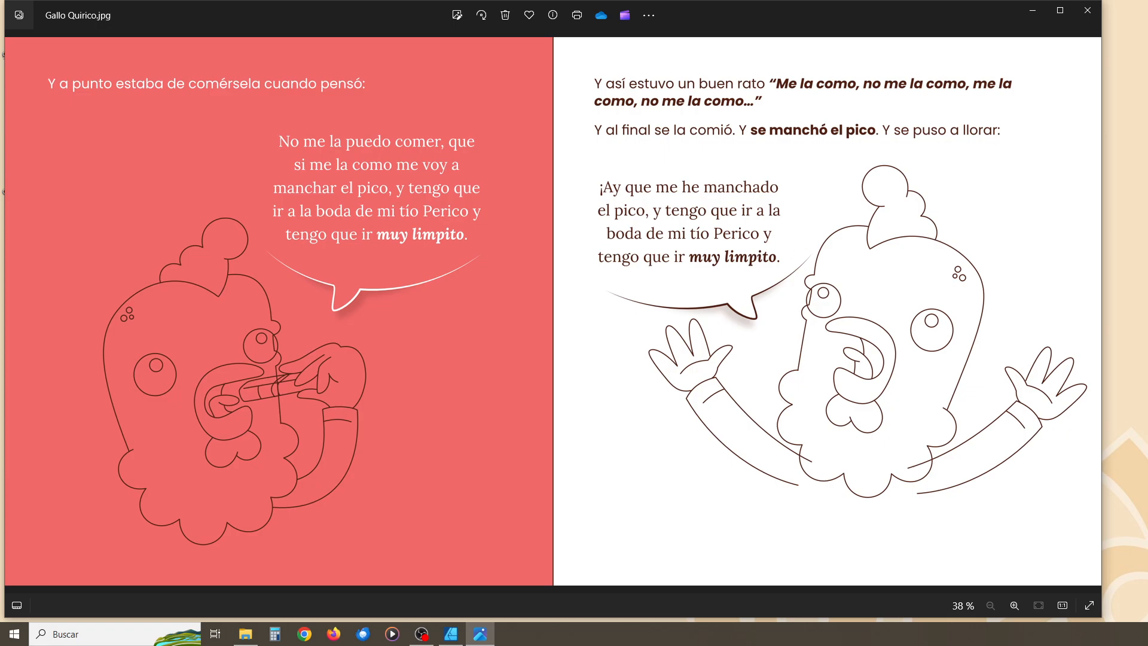
{"action": "left_click", "coordinate": [1088, 10]}
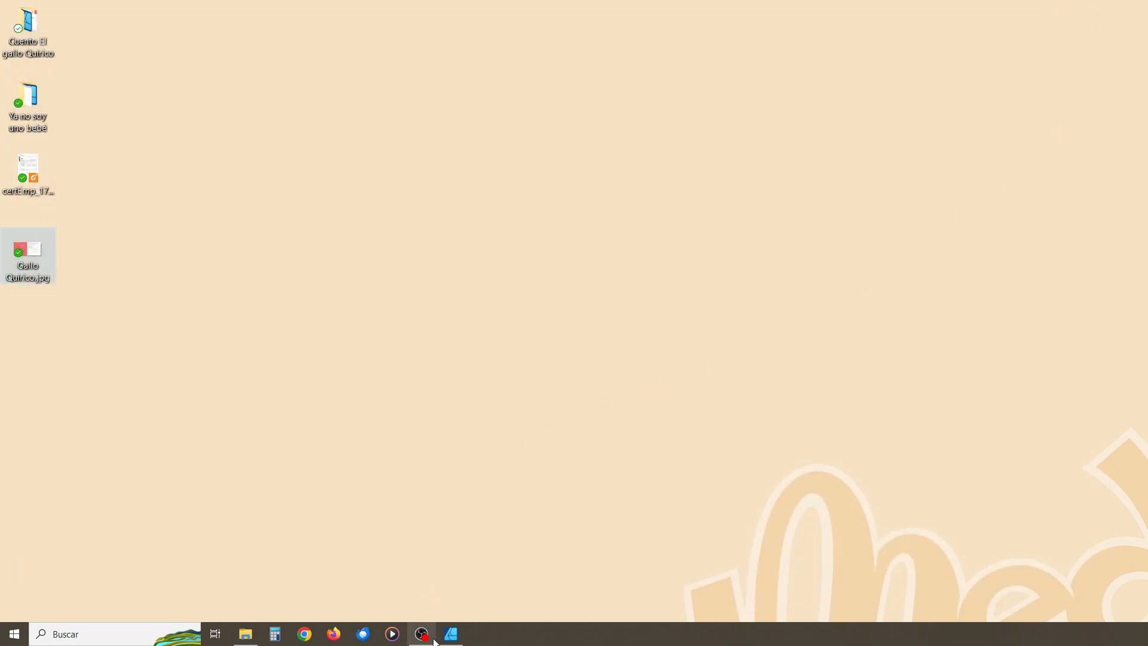
{"action": "left_click", "coordinate": [453, 636]}
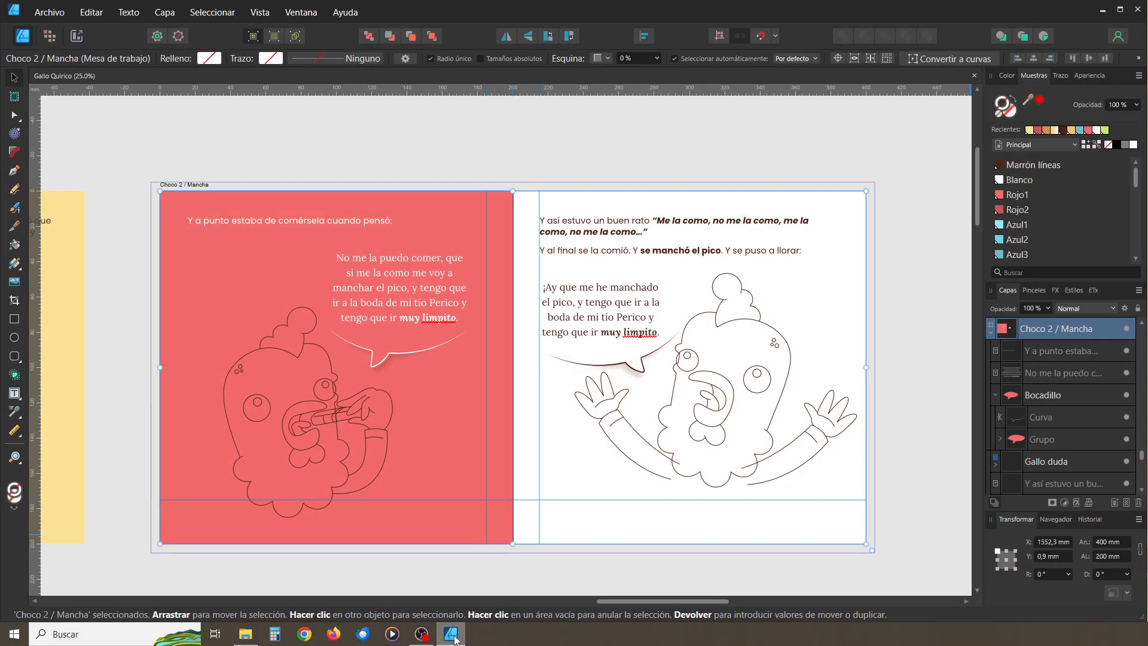
{"action": "left_click", "coordinate": [422, 634]}
{"action": "left_click", "coordinate": [446, 636]}
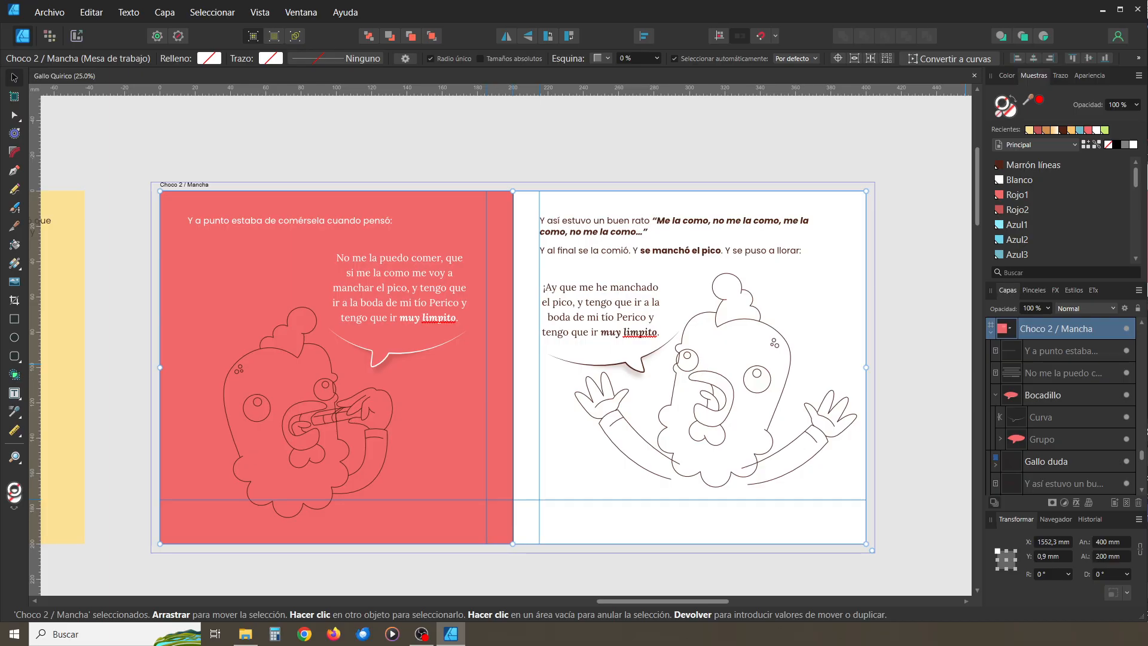
{"action": "key", "text": "alt+Tab"}
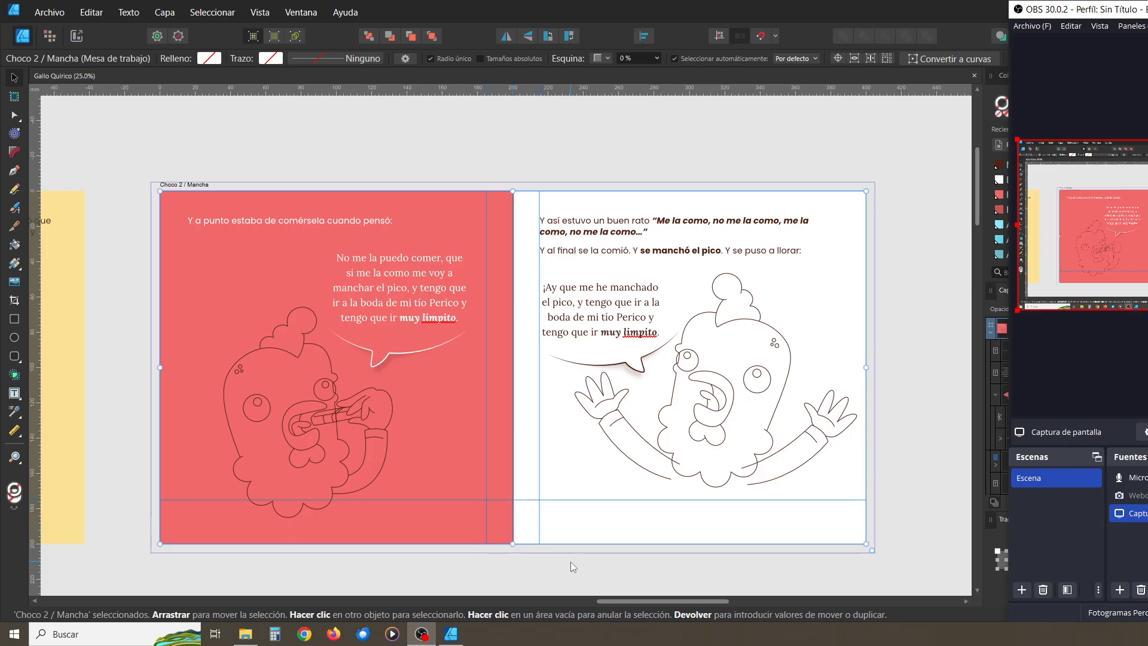
{"action": "left_click", "coordinate": [418, 441]}
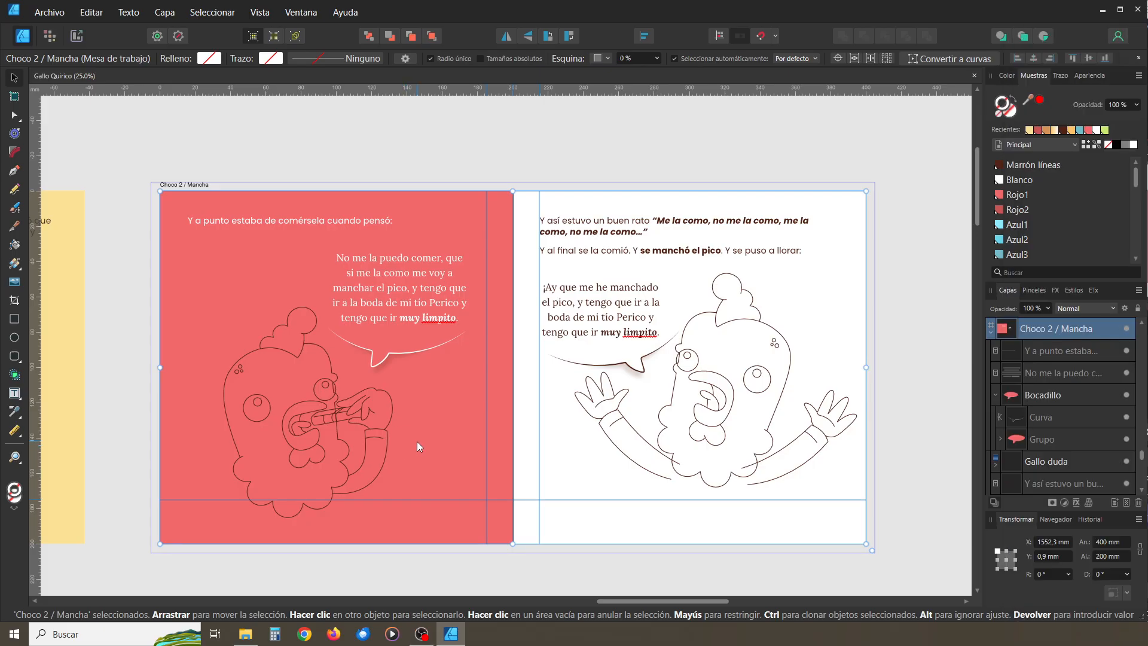
{"action": "left_click", "coordinate": [556, 570]}
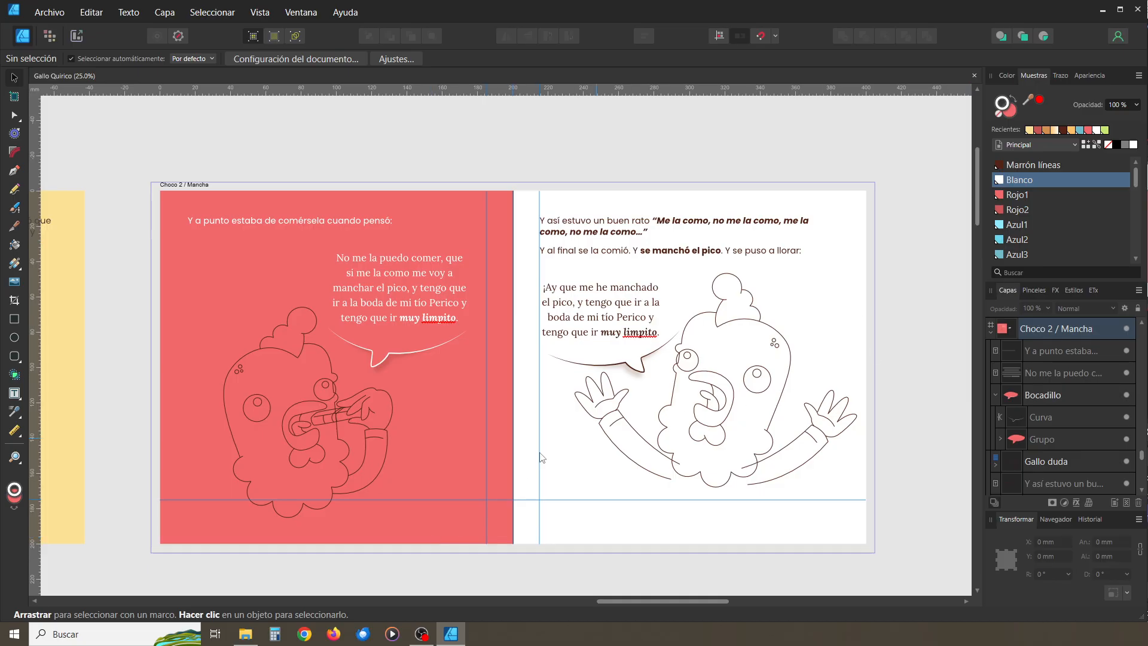
Export the Gomina / Choco 1 artboard as a best-quality JPEG to the desktop, replacing the existing Gallo Quirico.jpg
{"action": "key", "text": "space"}
{"action": "left_click_drag", "start_coordinate": [311, 430], "coordinate": [775, 439]}
{"action": "left_click_drag", "start_coordinate": [473, 440], "coordinate": [732, 421]}
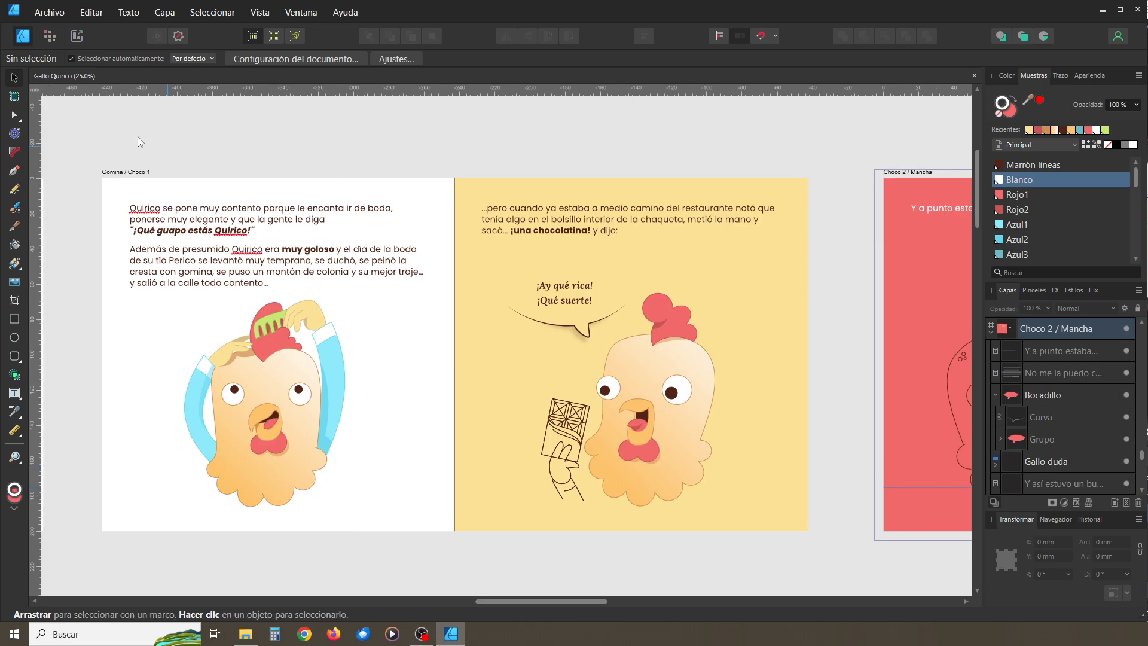
{"action": "left_click", "coordinate": [122, 173]}
{"action": "left_click", "coordinate": [50, 12]}
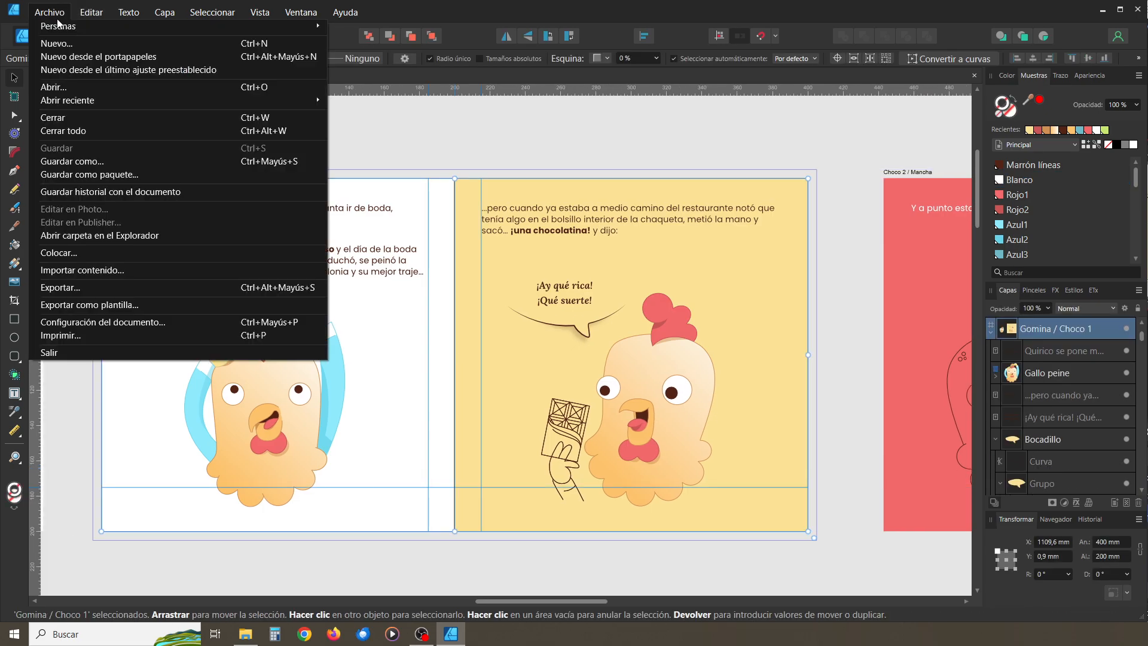
{"action": "left_click", "coordinate": [57, 287]}
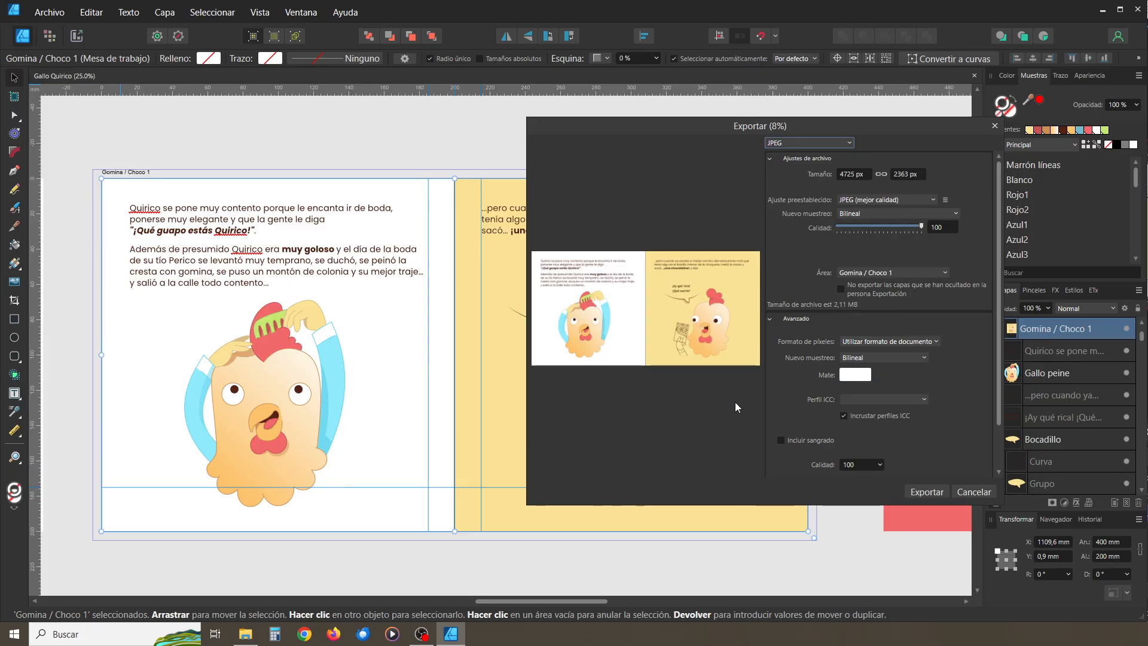
{"action": "left_click", "coordinate": [927, 491]}
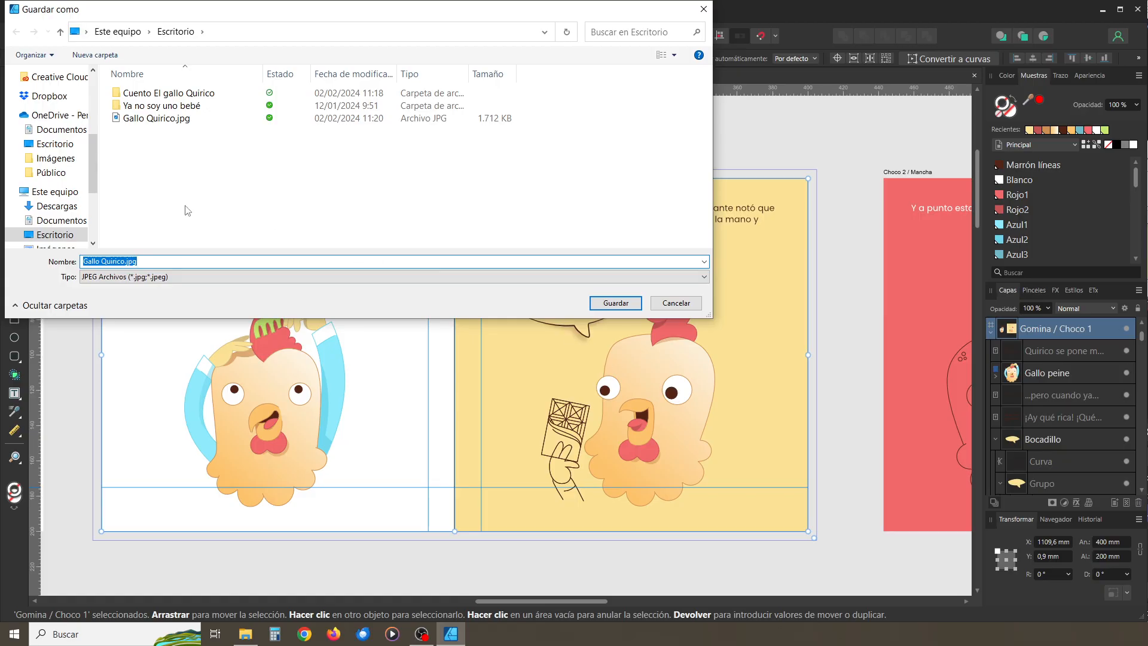
{"action": "double_click", "coordinate": [137, 119]}
{"action": "left_click", "coordinate": [796, 370]}
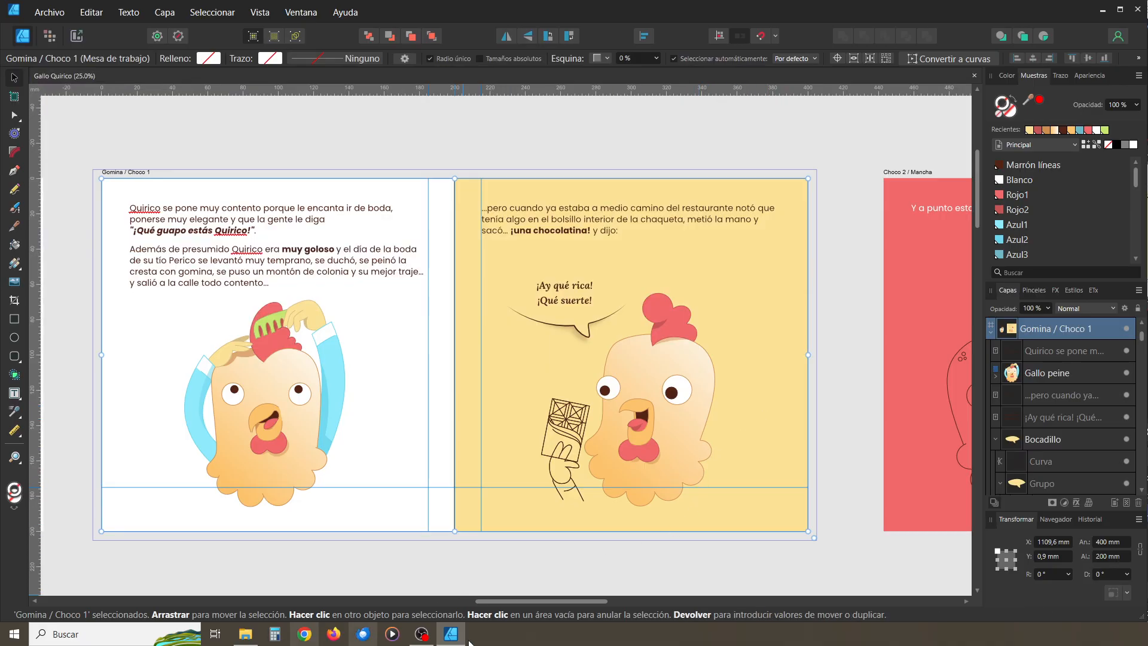
Open the newly exported Gallo Quirico.jpg from the desktop, examine the Gomina / Choco 1 spread, and return to Affinity Designer
{"action": "key", "text": "super+d"}
{"action": "double_click", "coordinate": [38, 243]}
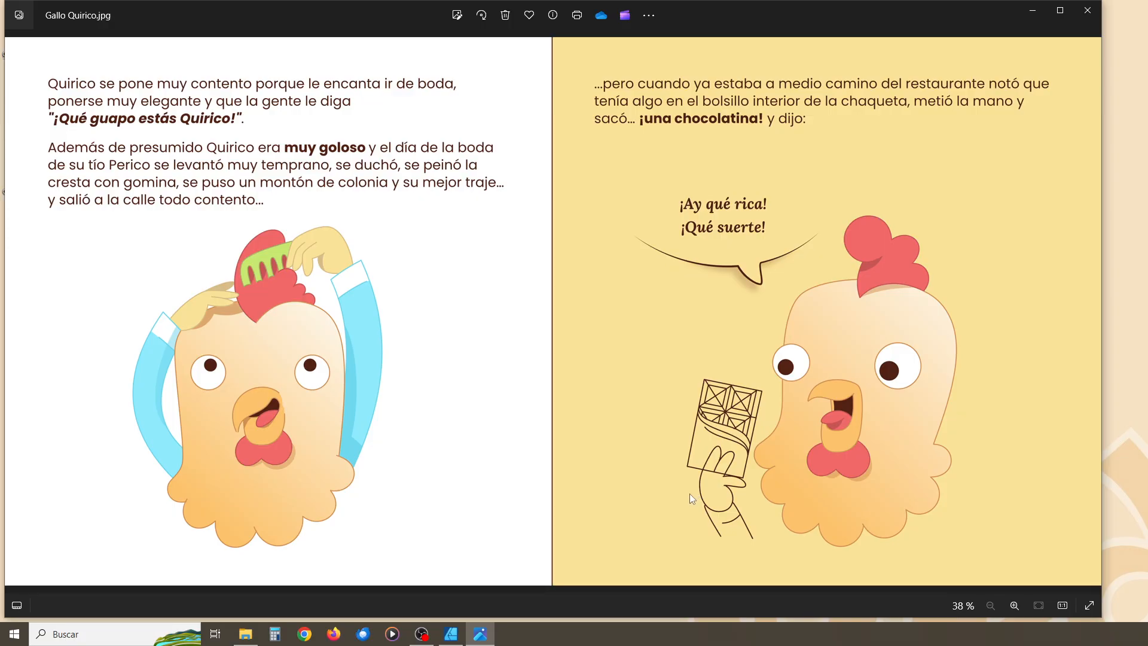
{"action": "left_click", "coordinate": [447, 637]}
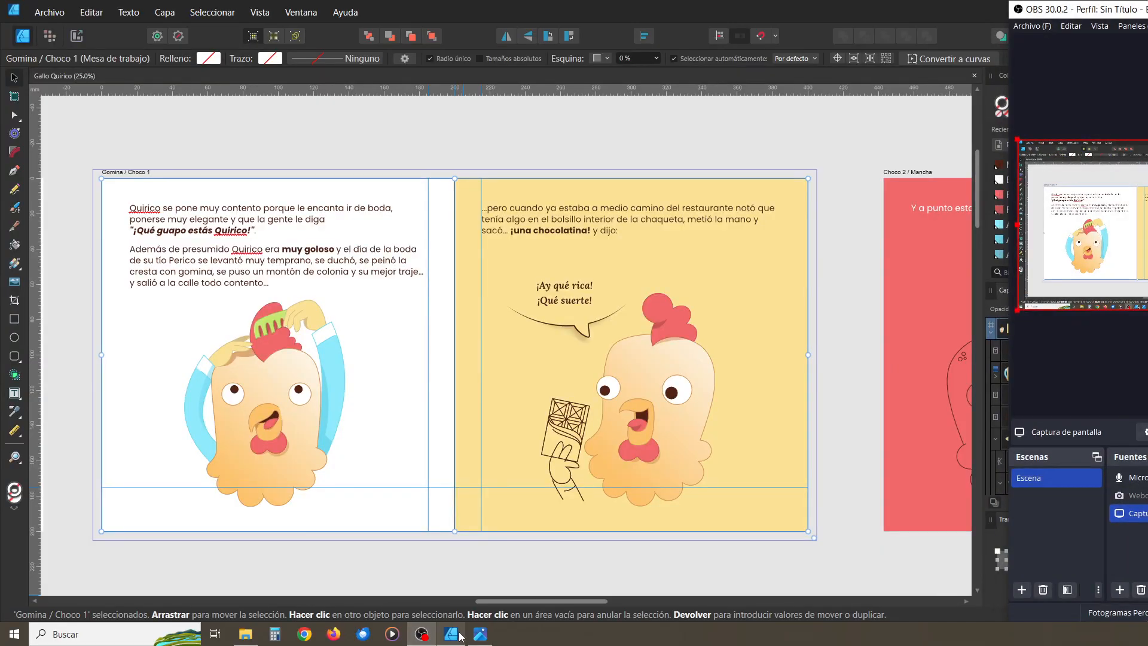
{"action": "left_click", "coordinate": [460, 638]}
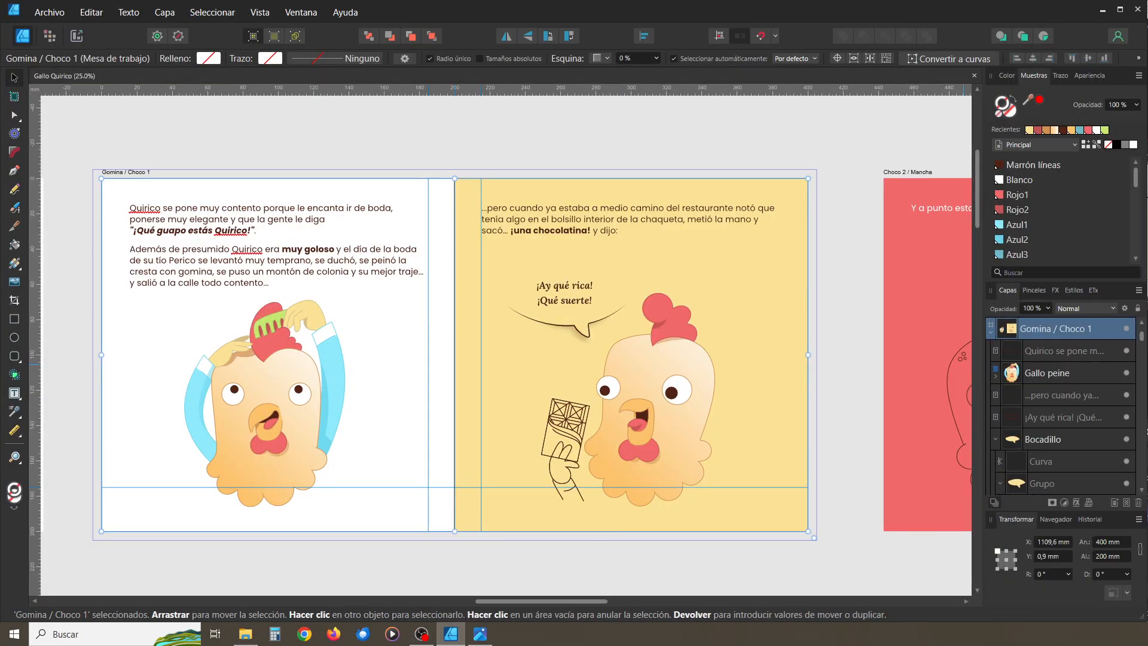